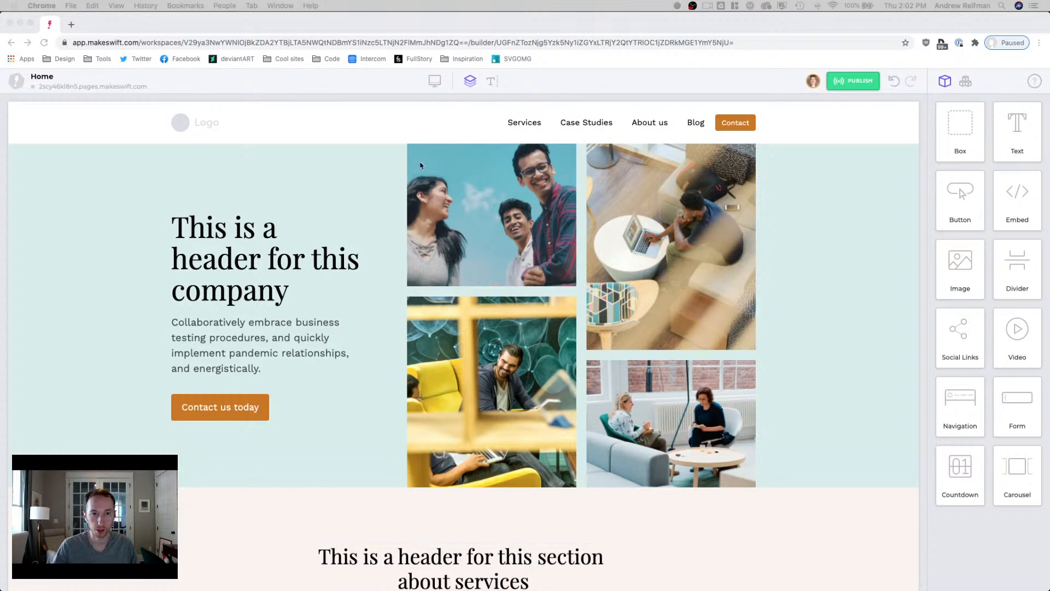
Step: Review the Home page template's sections from the hero down to the footer
left_click(416, 101)
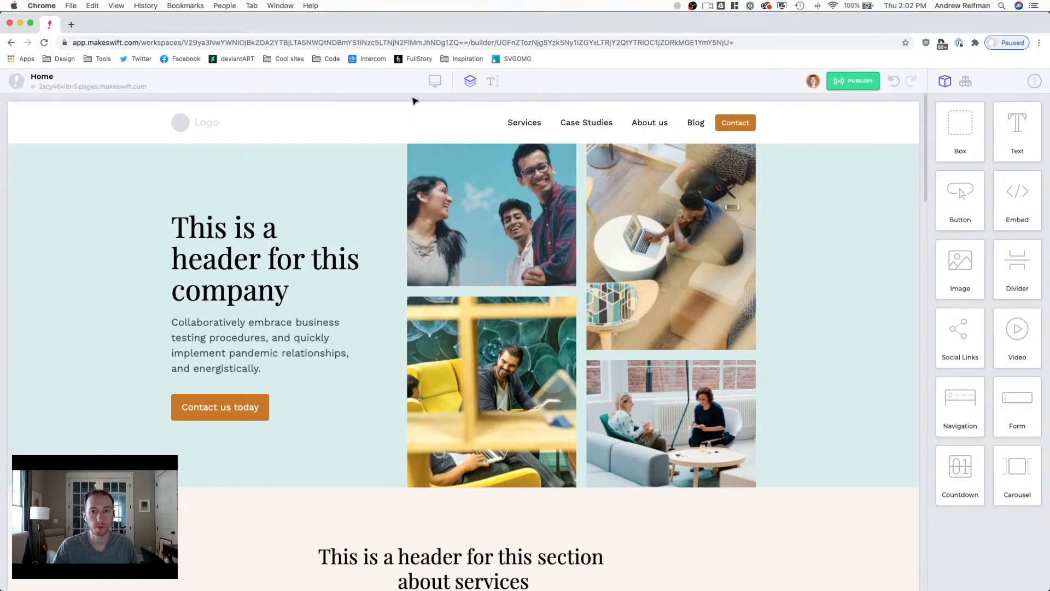
scroll(416, 170, "down", 5)
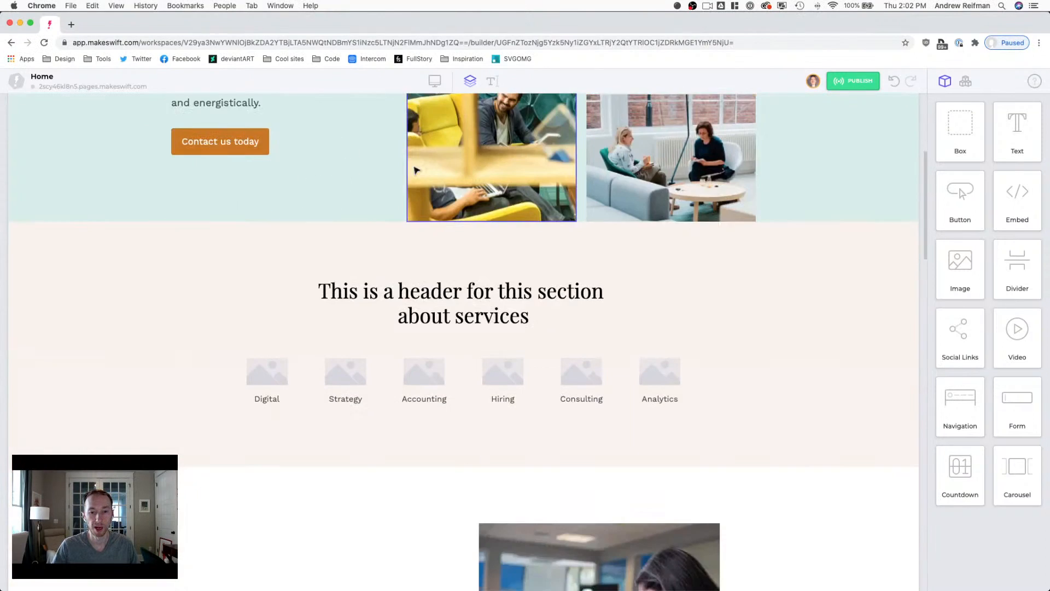
scroll(416, 170, "down", 20)
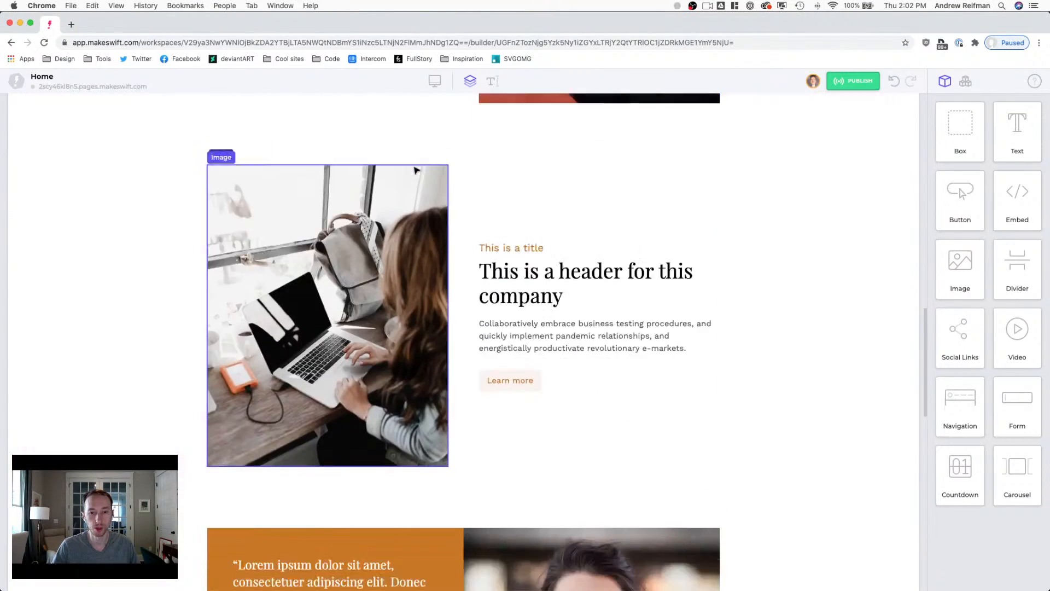
scroll(415, 170, "down", 10)
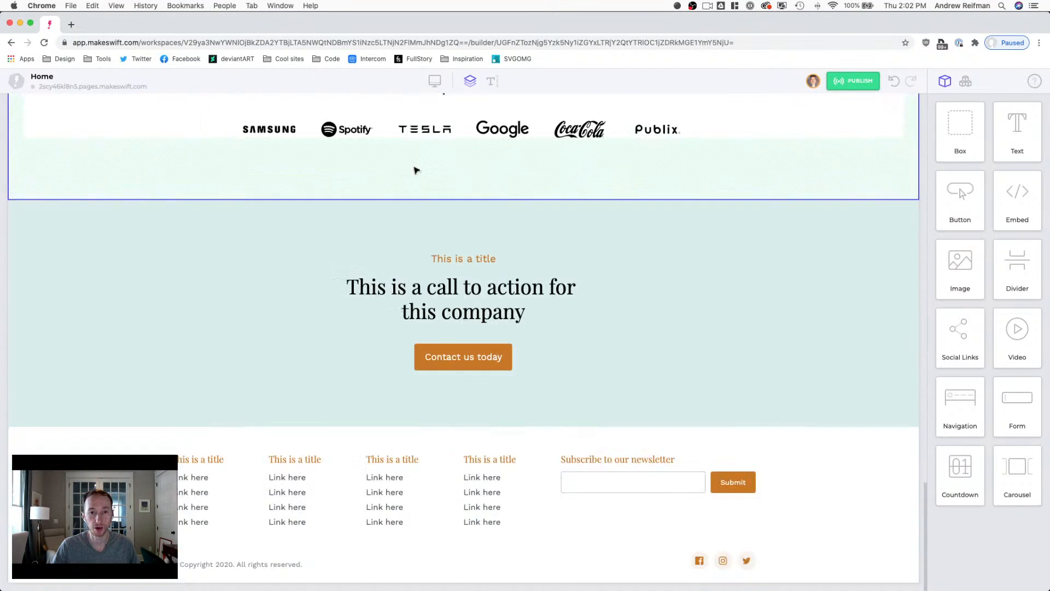
scroll(416, 172, "up", 20)
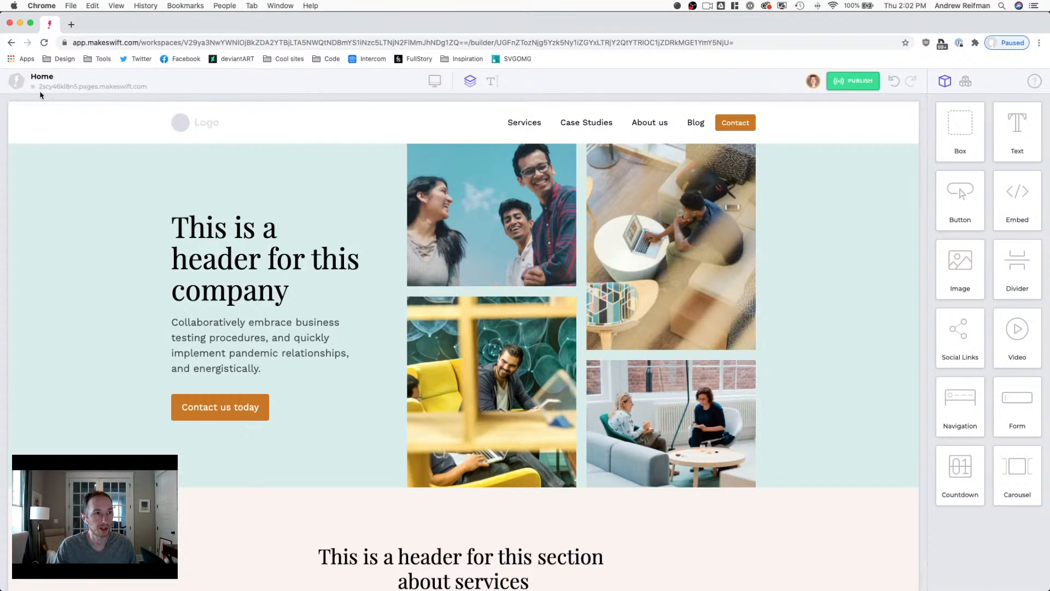
Step: Duplicate the Home page from its page settings, with the name "Services" and the pathname "services"
left_click(14, 82)
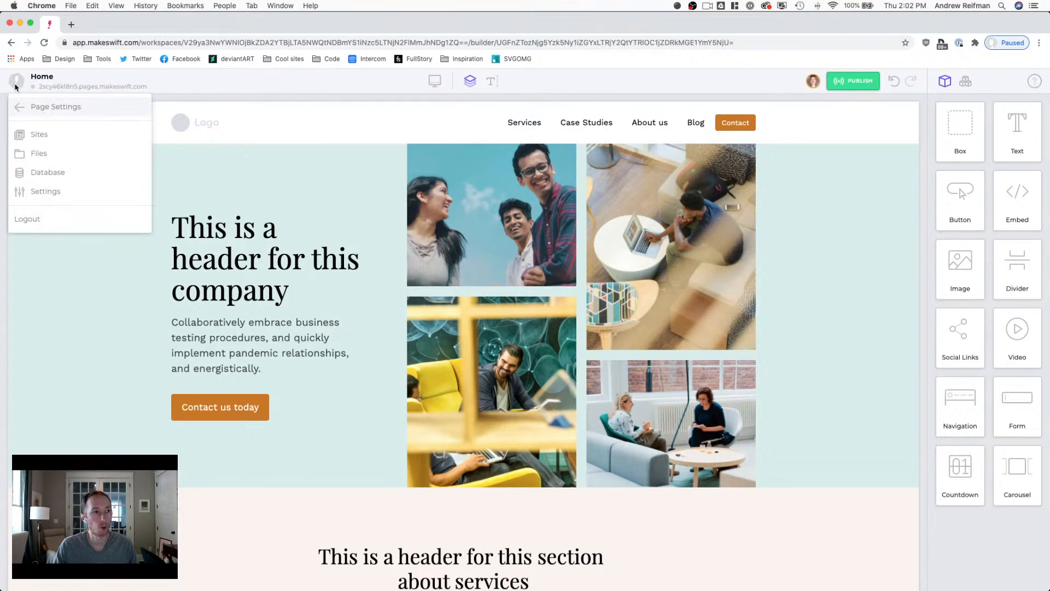
left_click(31, 109)
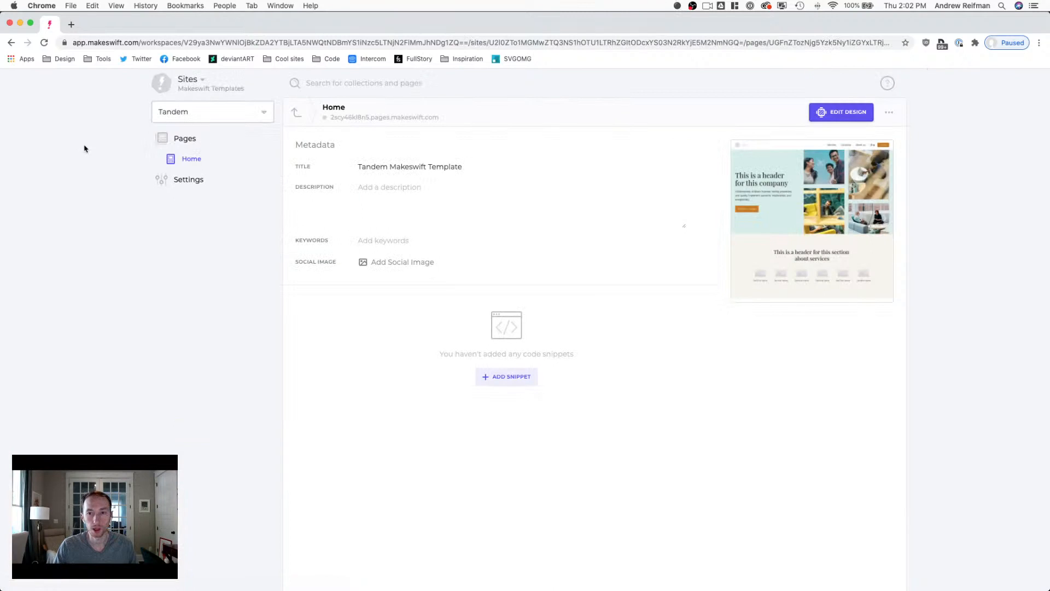
left_click(889, 113)
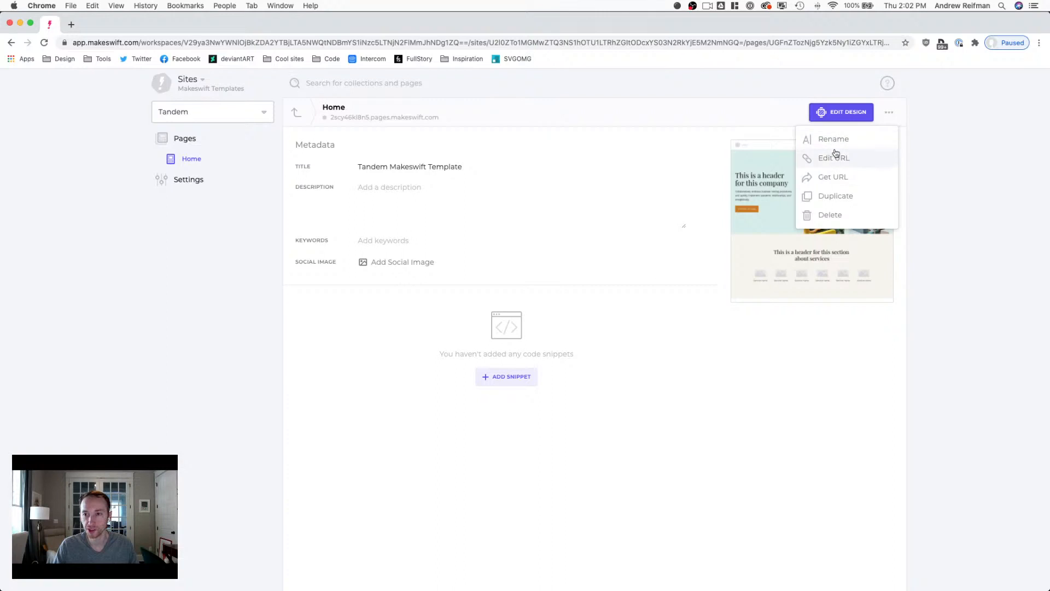
left_click(825, 197)
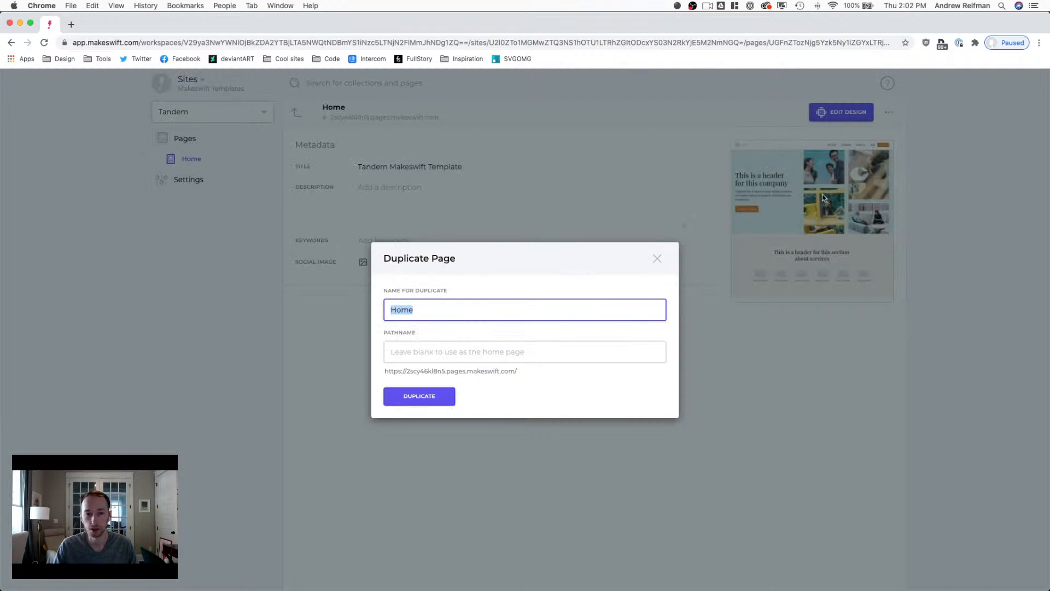
type("Services")
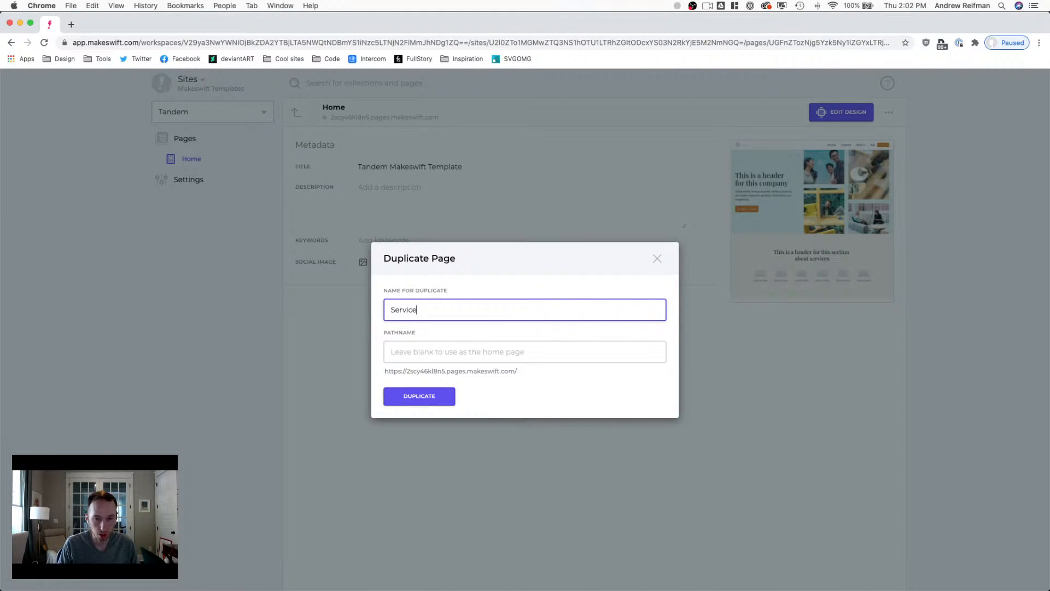
left_click(465, 351)
type("services")
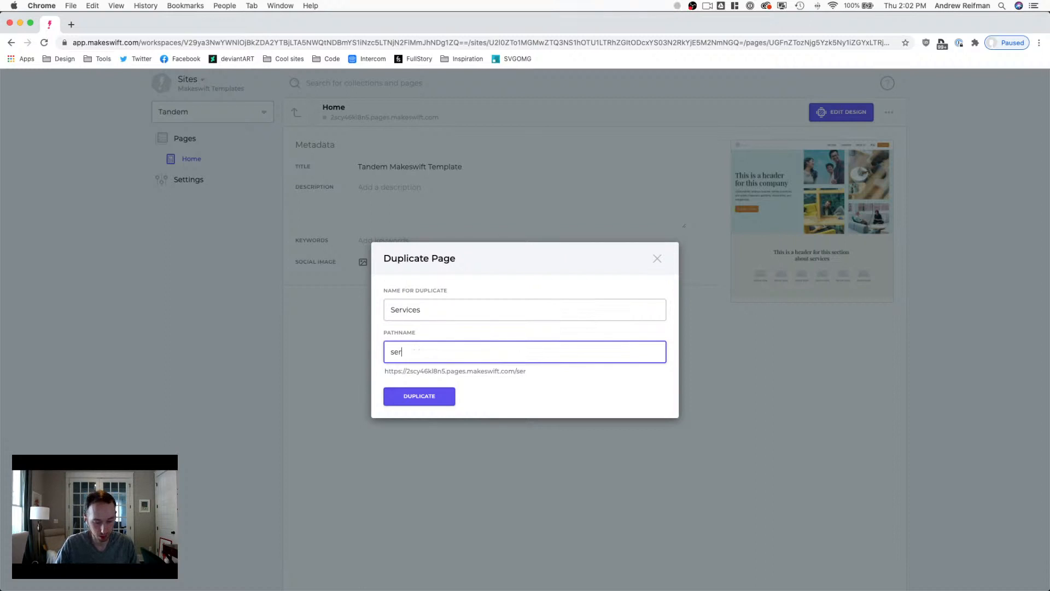
left_click(425, 400)
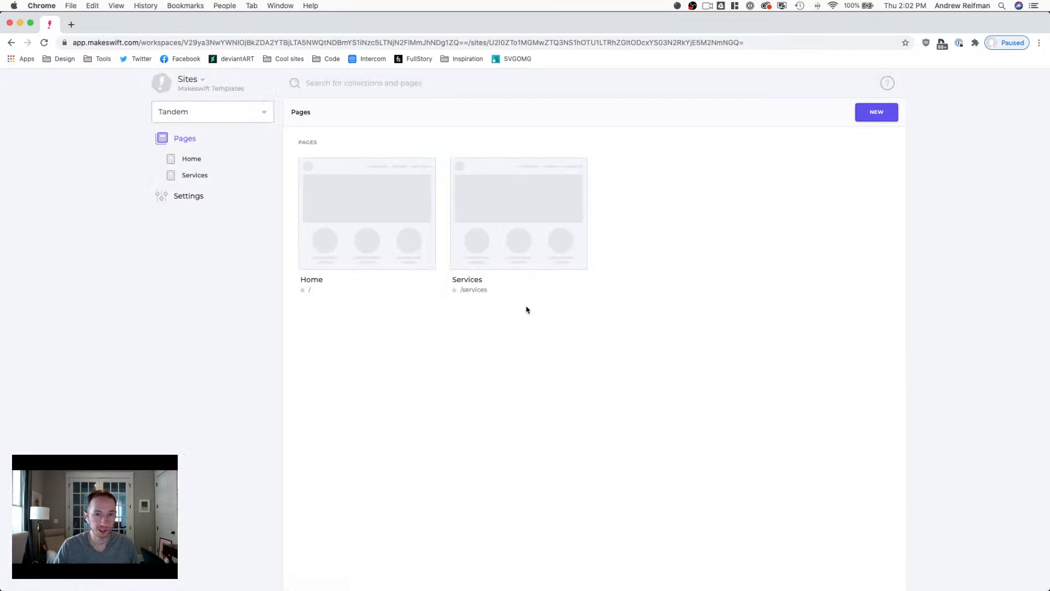
Step: Open the Services page's design for editing and delete the hero-images box from the hero section
left_click(520, 221)
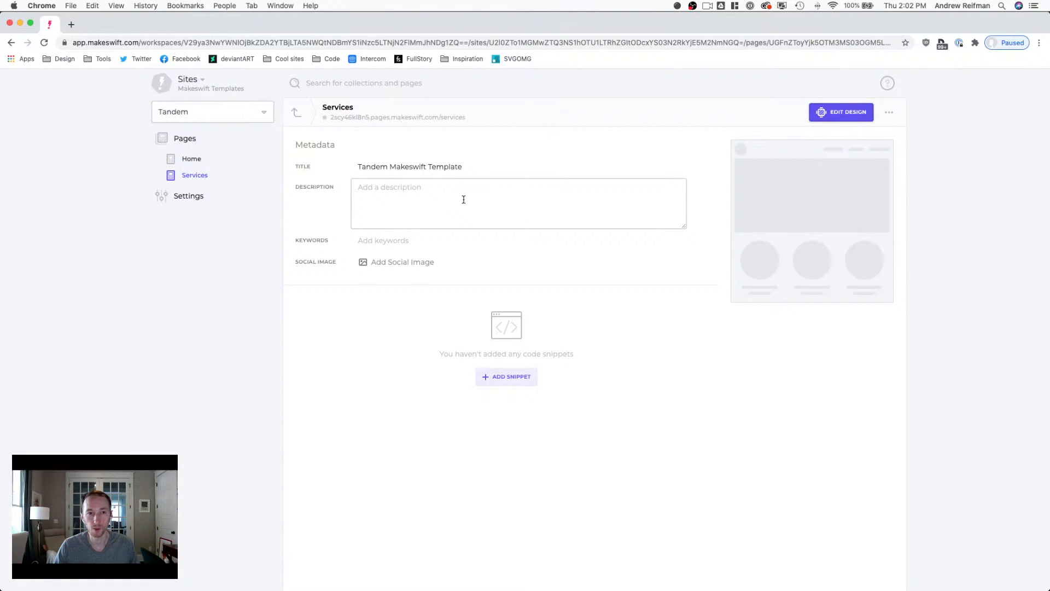
left_click(794, 221)
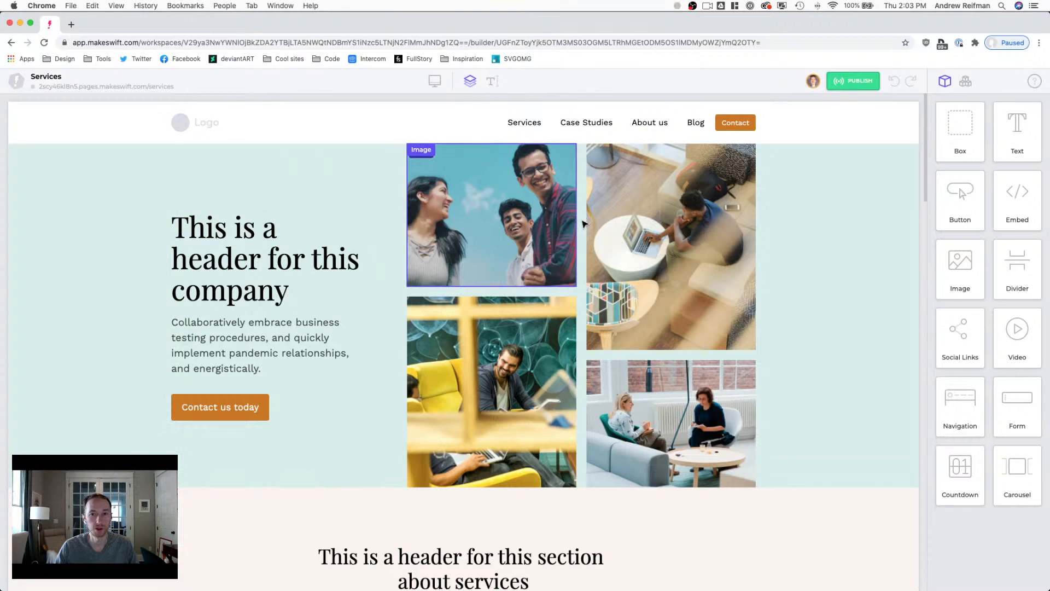
left_click(582, 287)
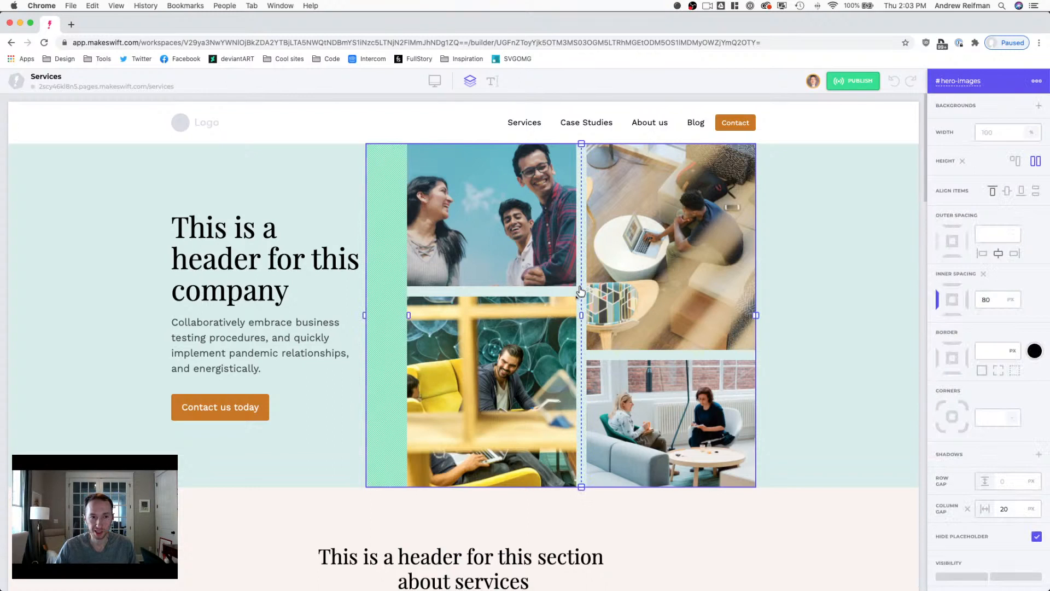
key("BackSpace")
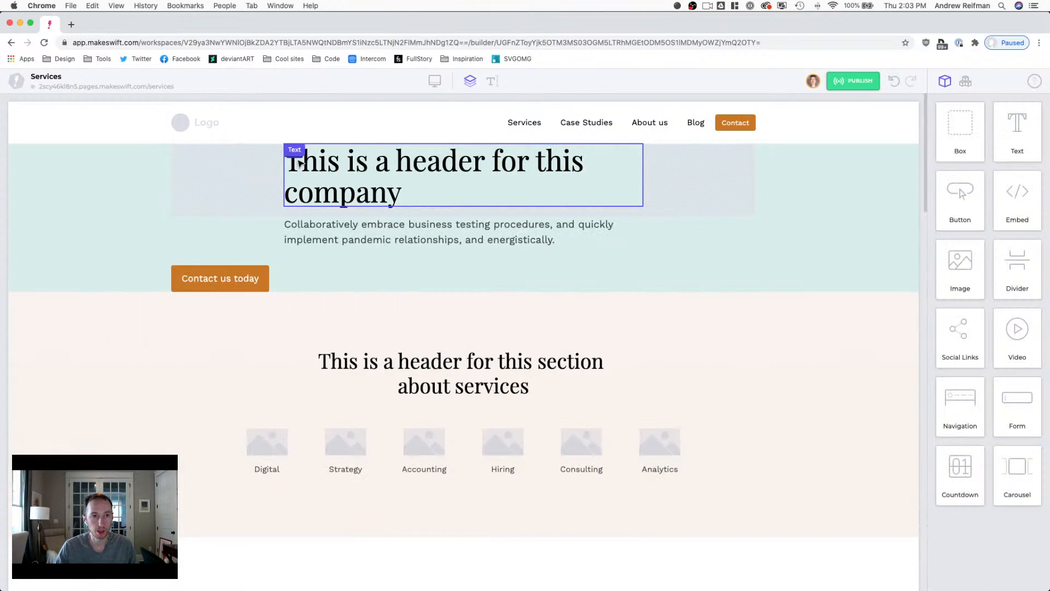
Step: Delete the "Contact us today" button from the hero section and the empty box below the hero text
left_click(228, 278)
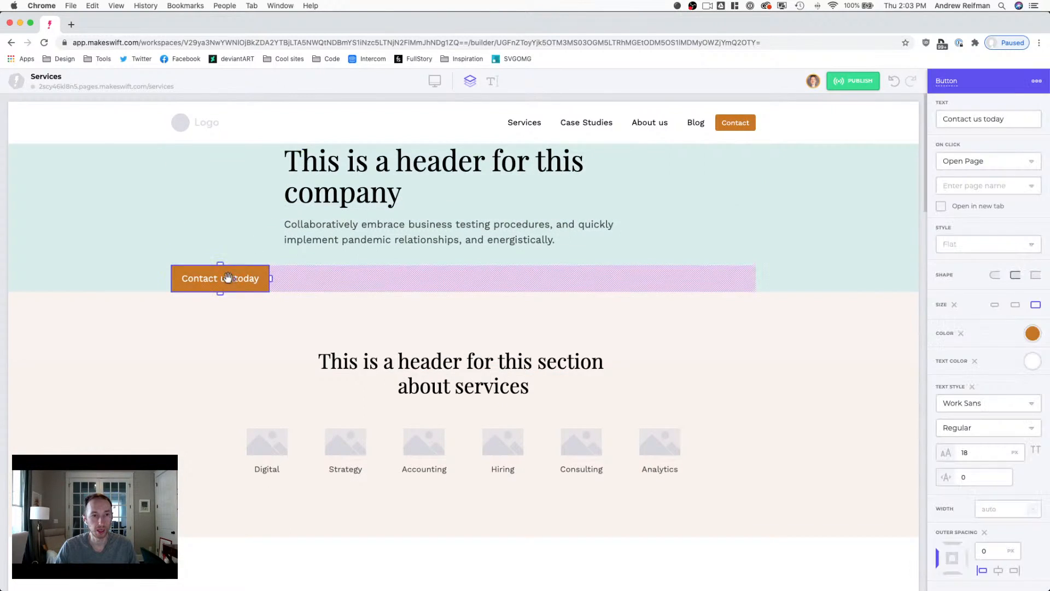
key("BackSpace")
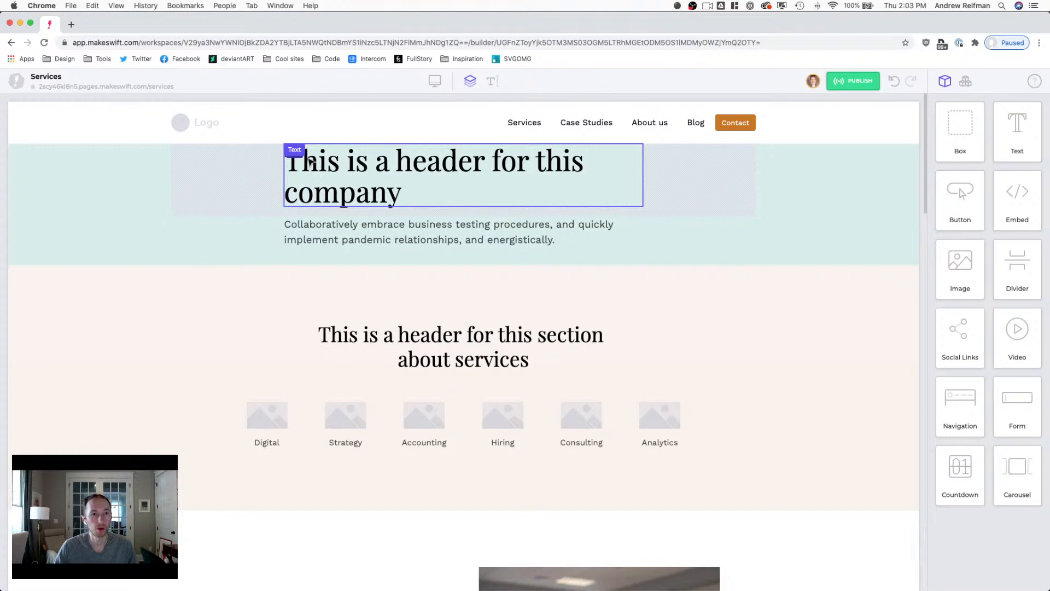
mouse_move(379, 164)
left_mouse_down()
mouse_move(372, 148)
mouse_move(352, 227)
mouse_move(363, 199)
mouse_move(355, 204)
left_mouse_up()
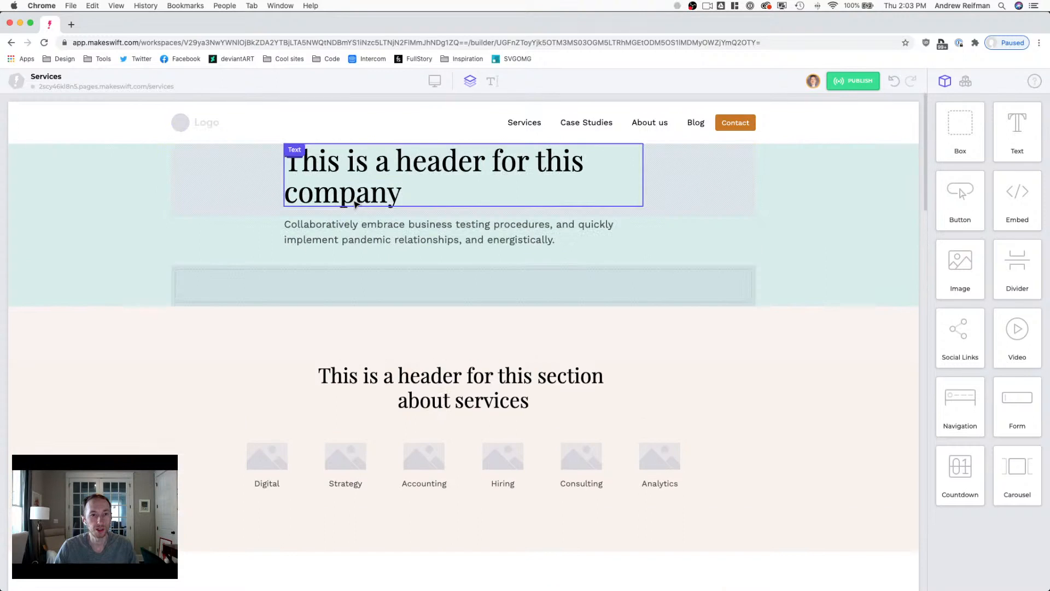
left_click(359, 290)
key("Delete")
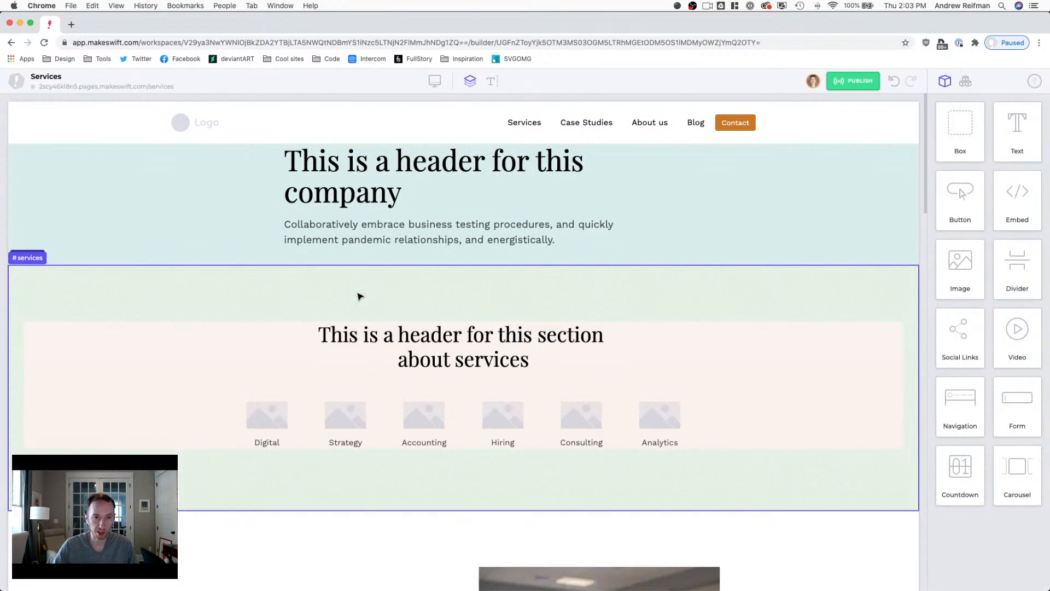
Step: Set the hero-content box's inner spacing to 100 px top and 60 px bottom, and the subheader's bottom outer spacing to 0
left_click(198, 170)
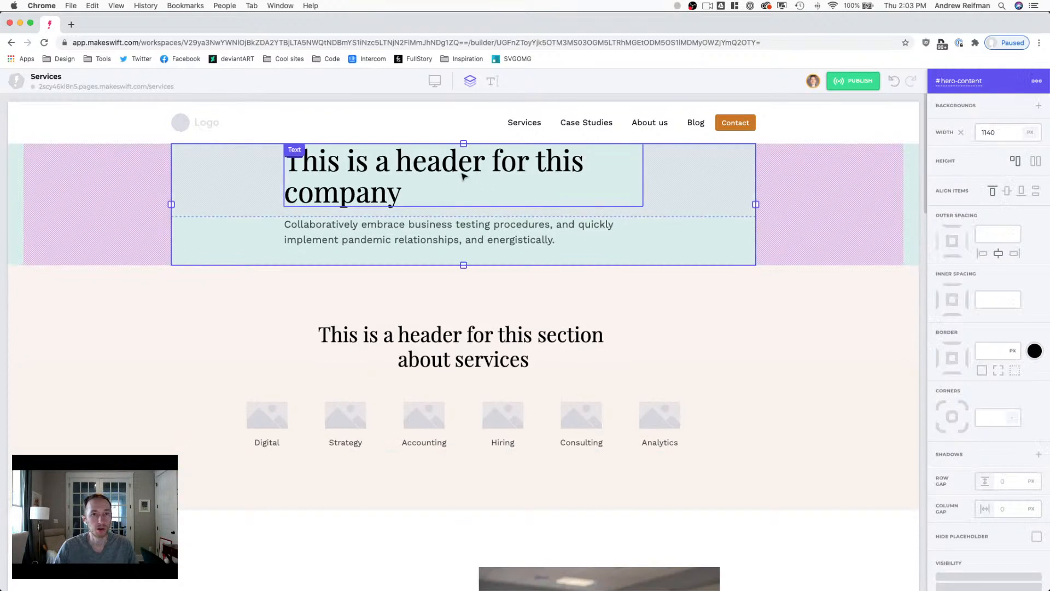
left_click_drag(464, 143, 463, 197)
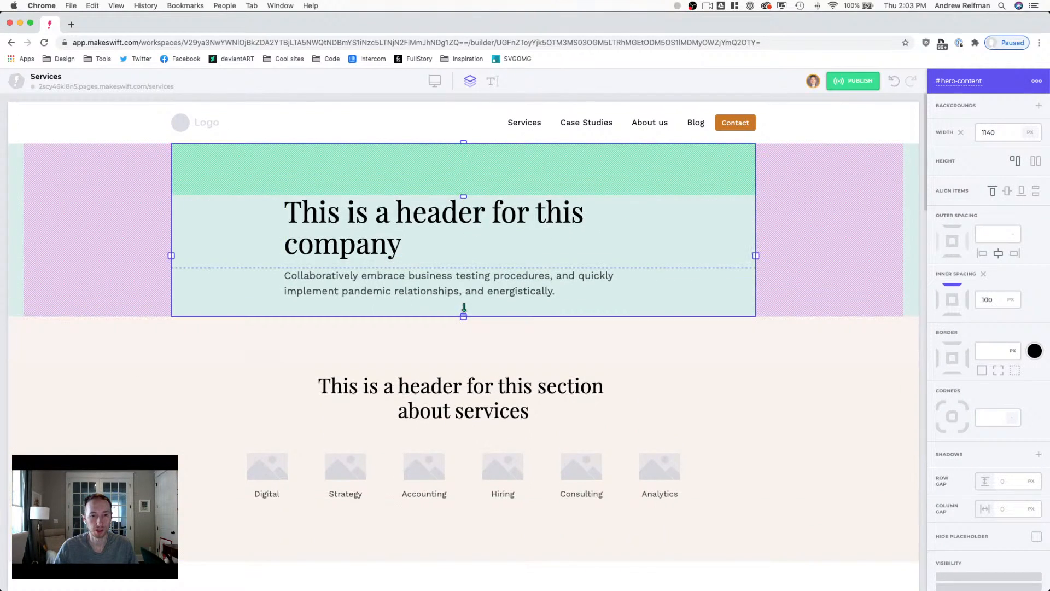
mouse_move(464, 310)
left_mouse_down()
mouse_move(461, 355)
mouse_move(463, 341)
left_mouse_up()
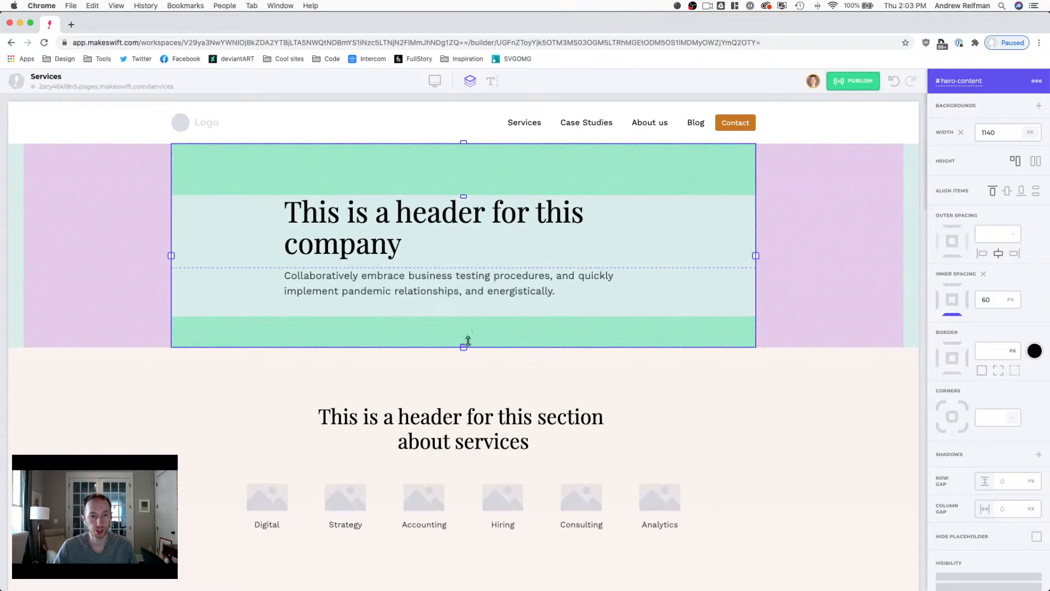
left_click(417, 288)
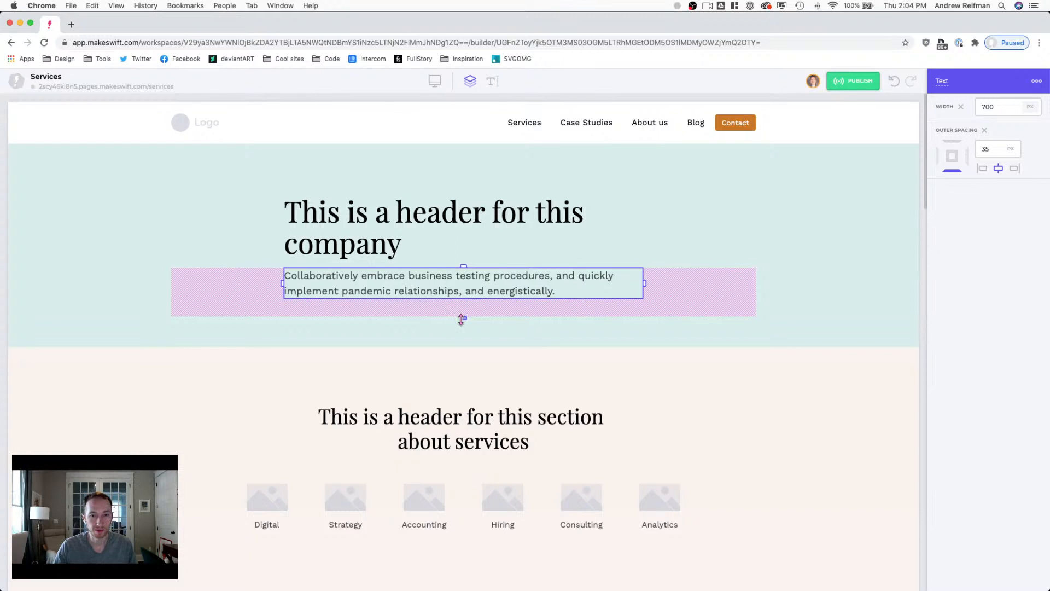
left_click_drag(462, 318, 462, 295)
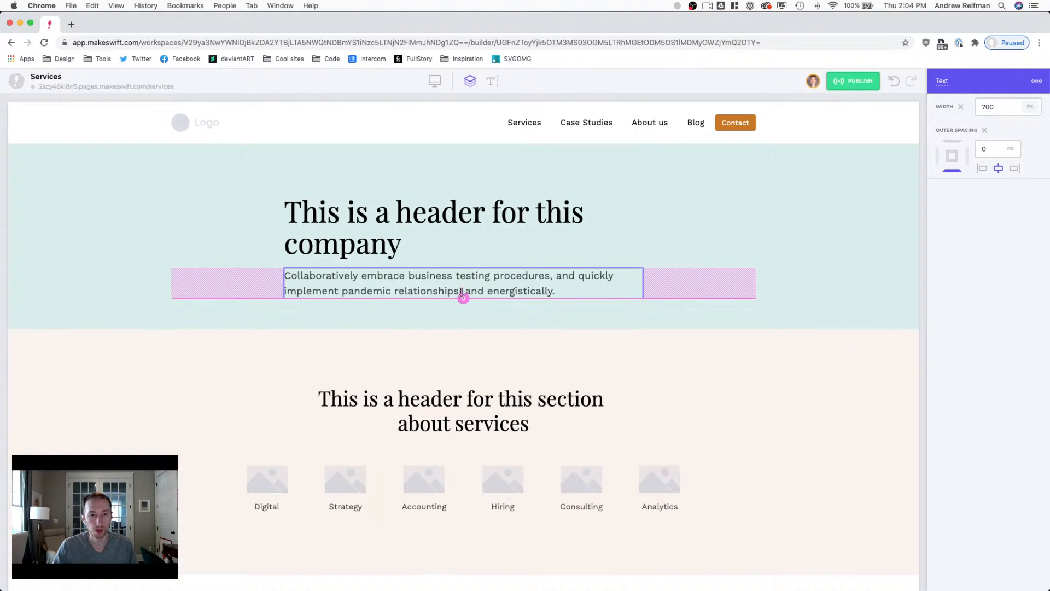
Step: Replace the hero heading text with "Services" and center-align it
left_click(353, 212)
double_click(353, 211)
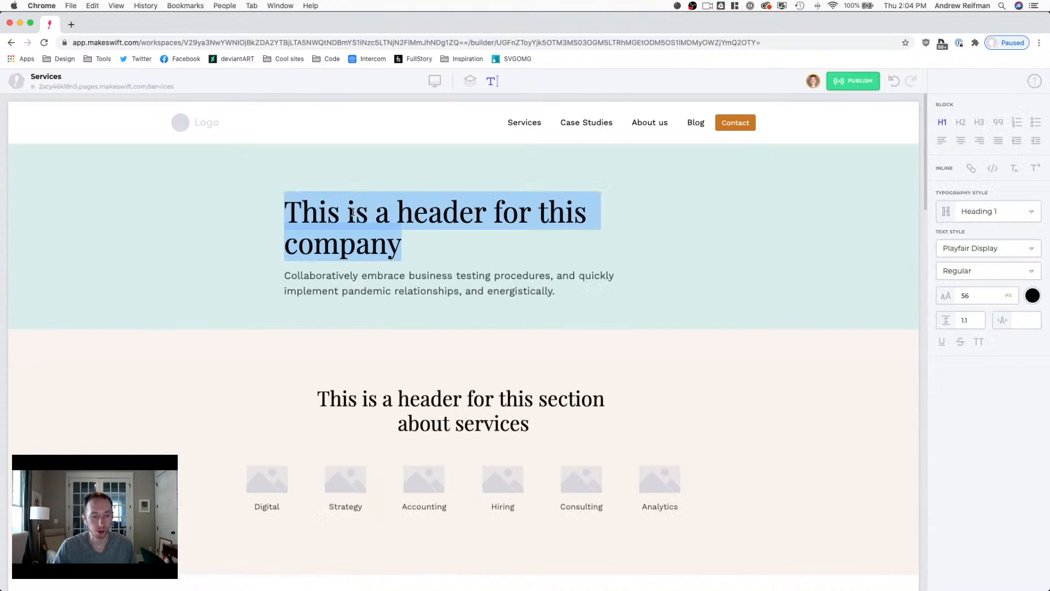
type("Services")
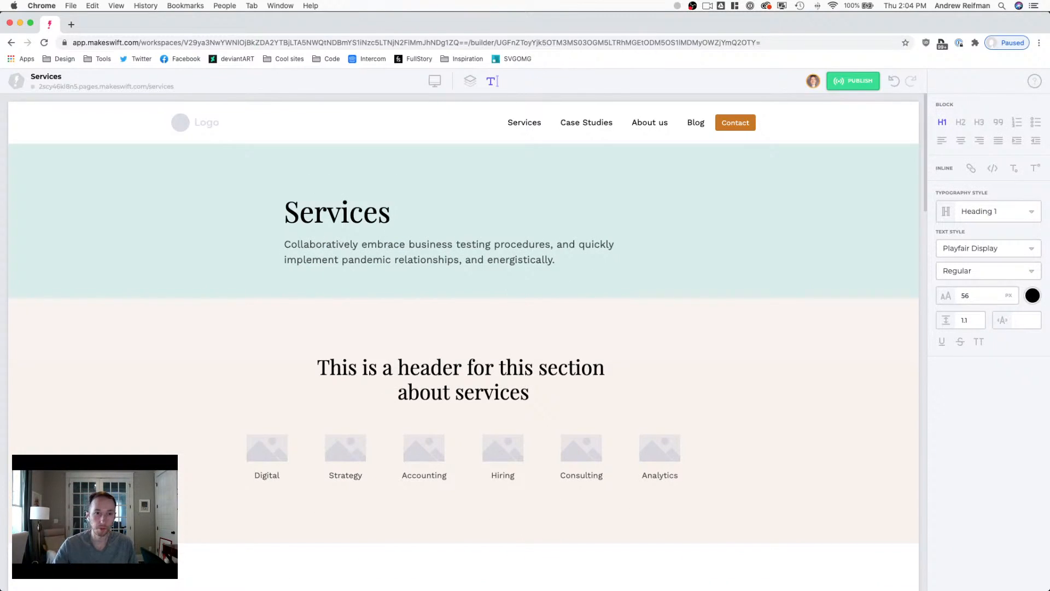
double_click(355, 212)
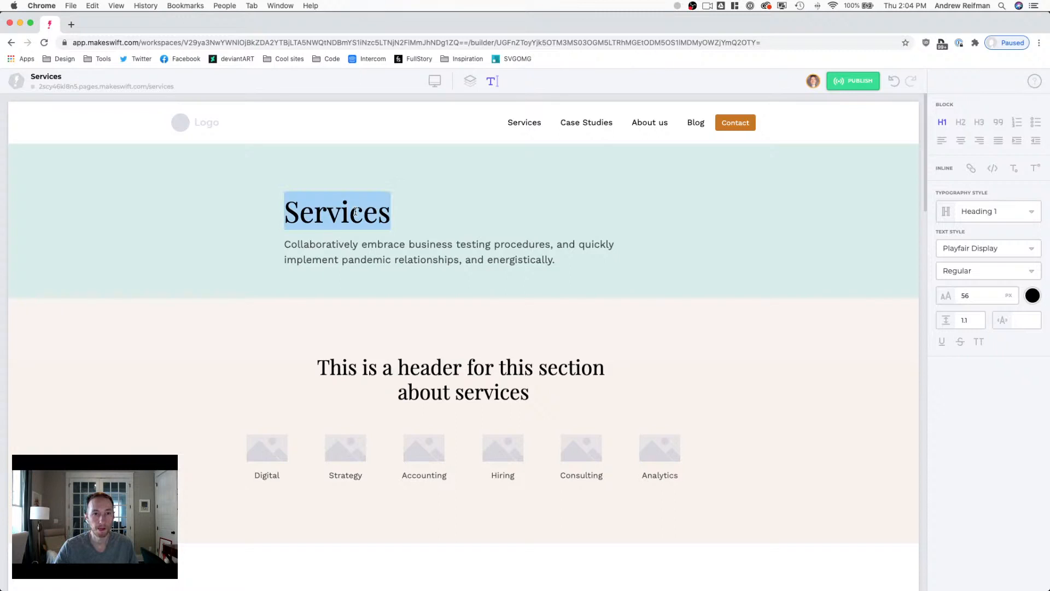
left_click(959, 144)
Step: Center-align the hero's subheader paragraph and return to layout editing
double_click(473, 244)
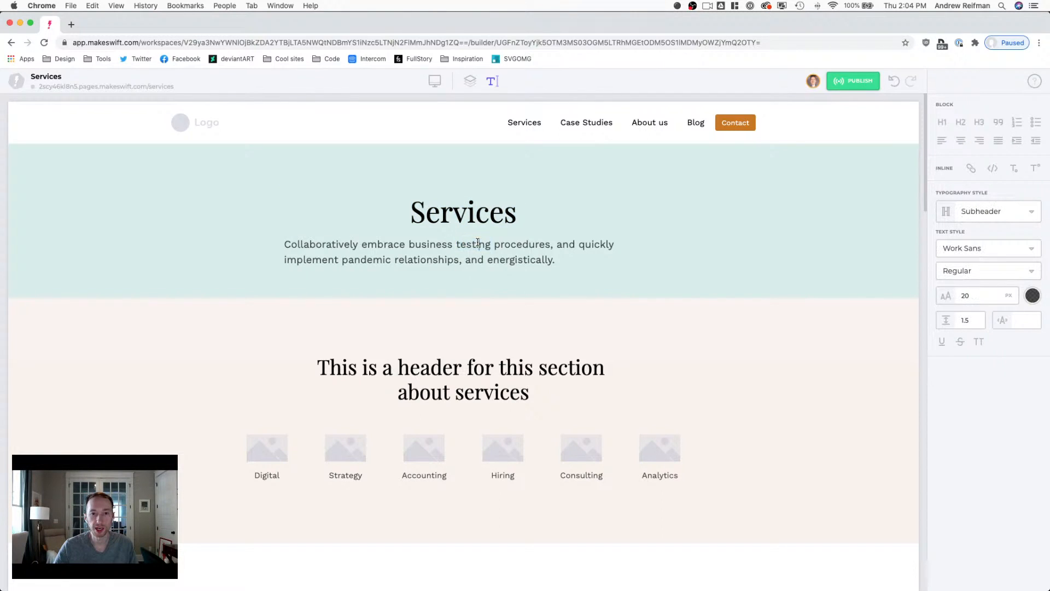
triple_click(476, 244)
left_click(960, 141)
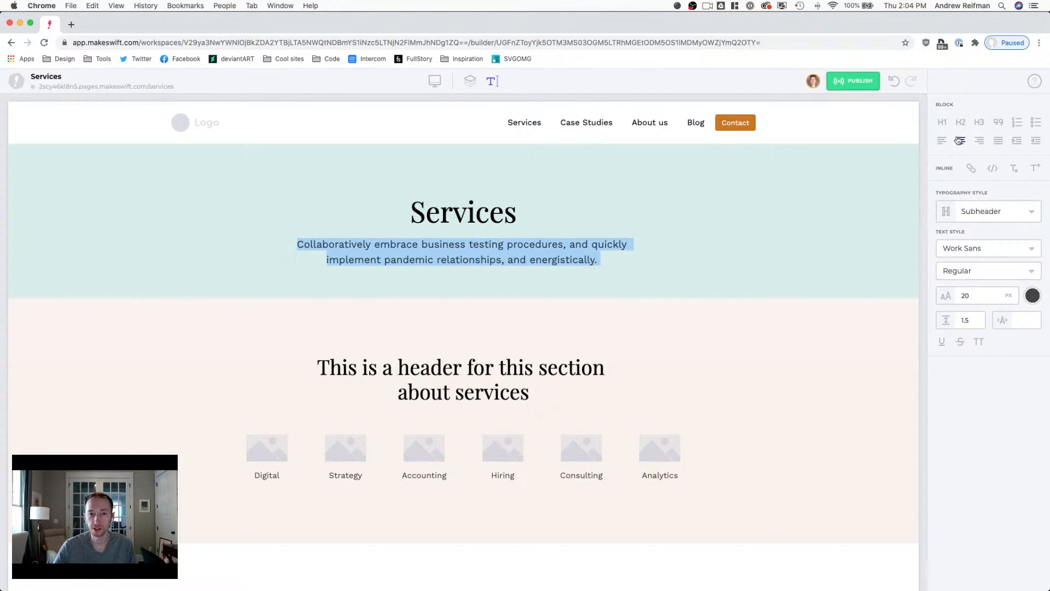
left_click(454, 212)
left_click(472, 81)
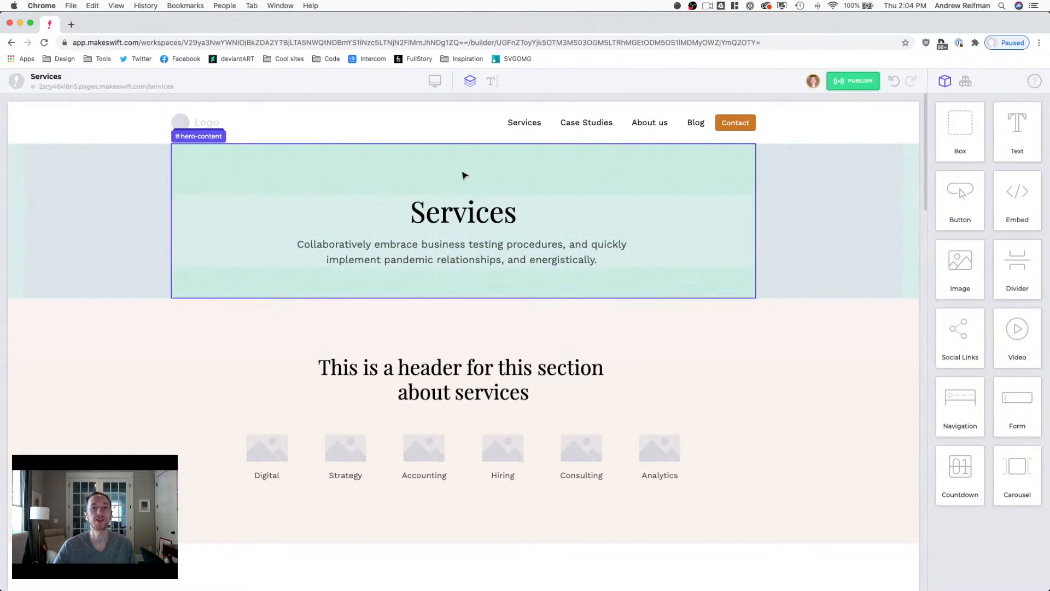
Step: Slightly increase the hero-content box's bottom inner spacing
left_click(454, 276)
left_click_drag(464, 298, 463, 308)
key("Escape")
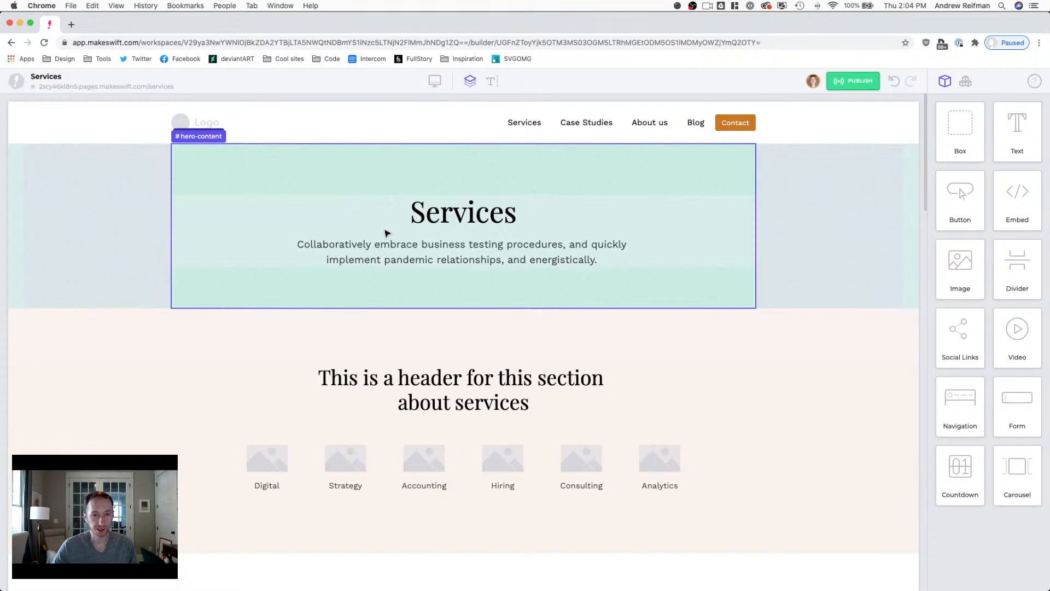
Step: Move the row of six service icons into the hero-content box below the subheader, and add spacing beneath the subheader text
scroll(376, 243, "down", 1)
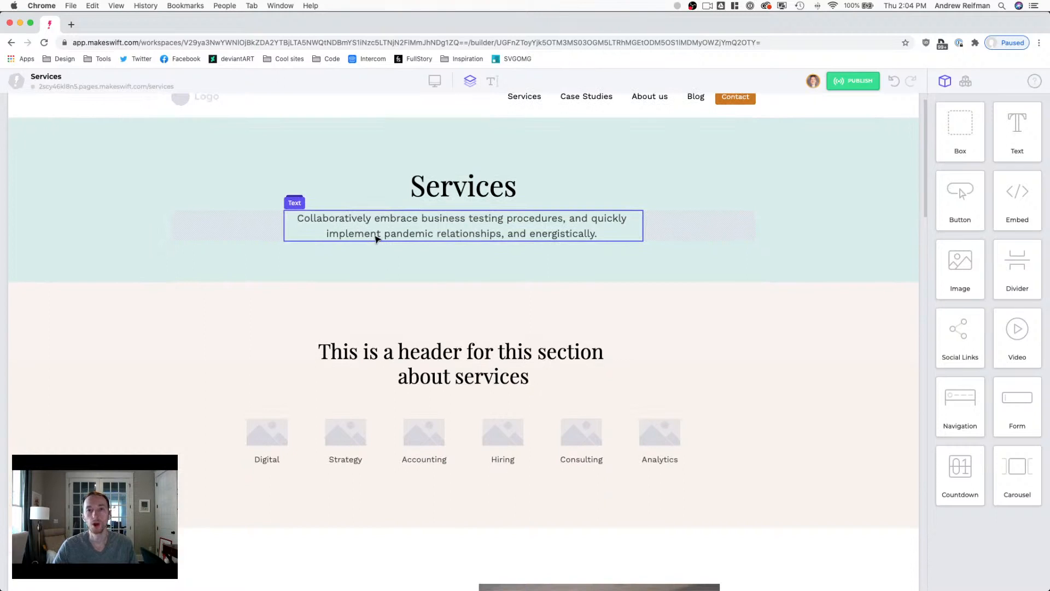
scroll(374, 233, "up", 1)
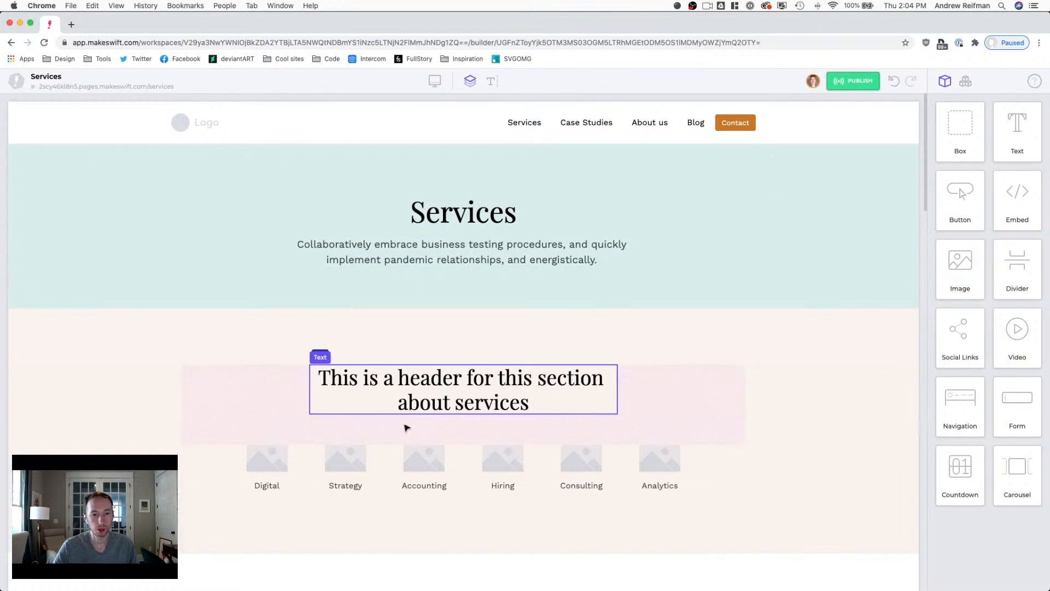
left_click_drag(386, 463, 457, 312)
left_click(478, 260)
key("Escape")
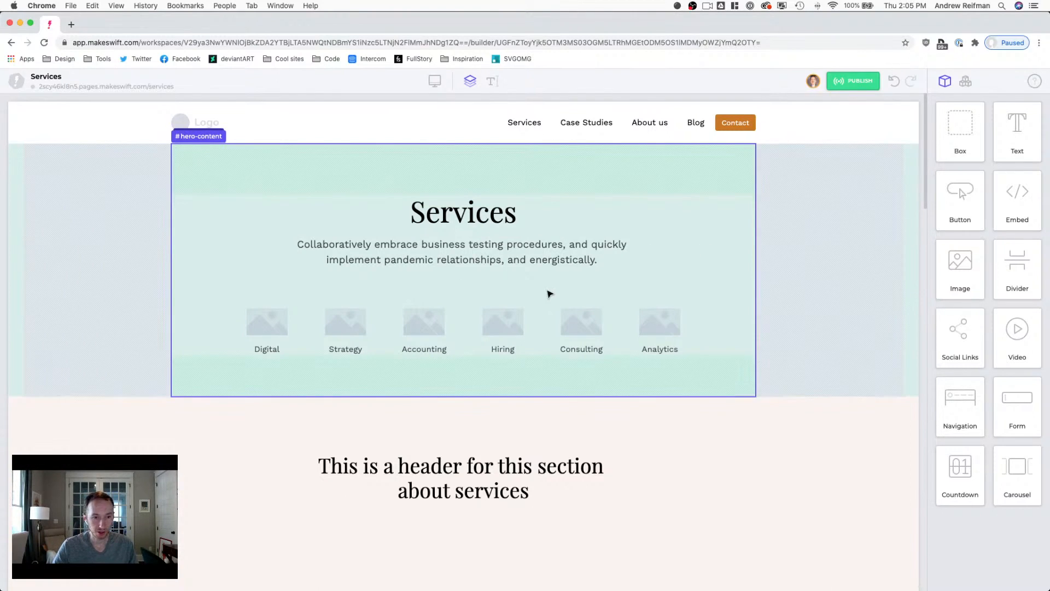
Step: Reduce the outer spacing beneath the hero's subheader paragraph to 60 px
scroll(550, 294, "down", 1)
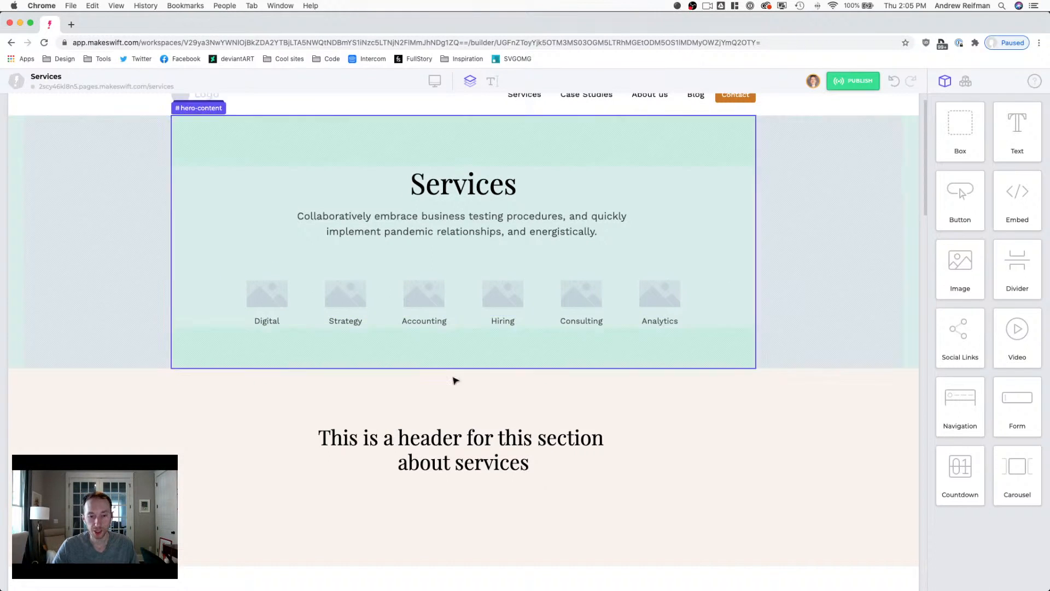
scroll(474, 356, "down", 5)
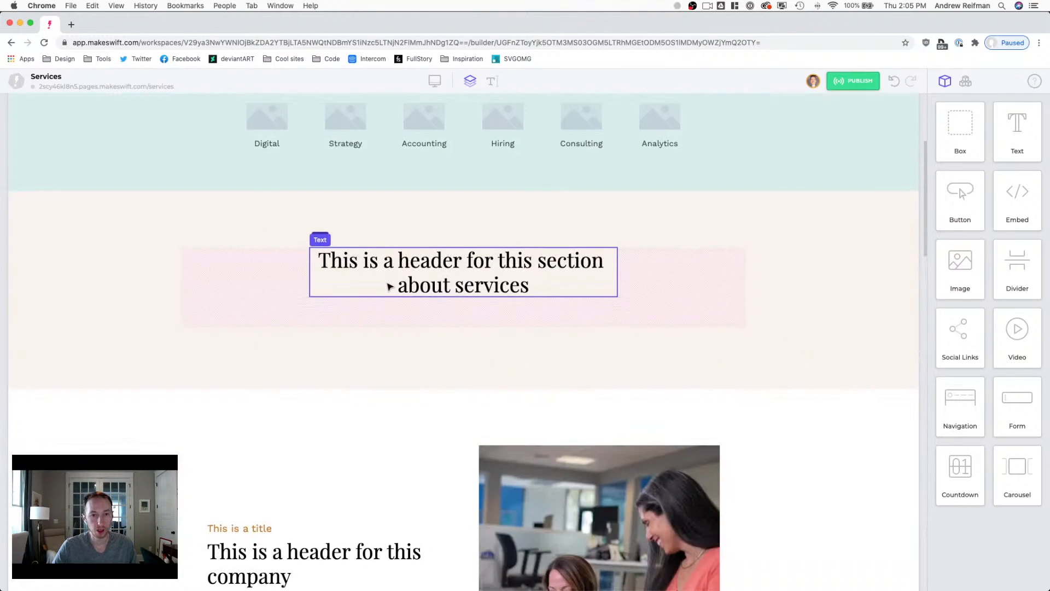
scroll(390, 287, "up", 3)
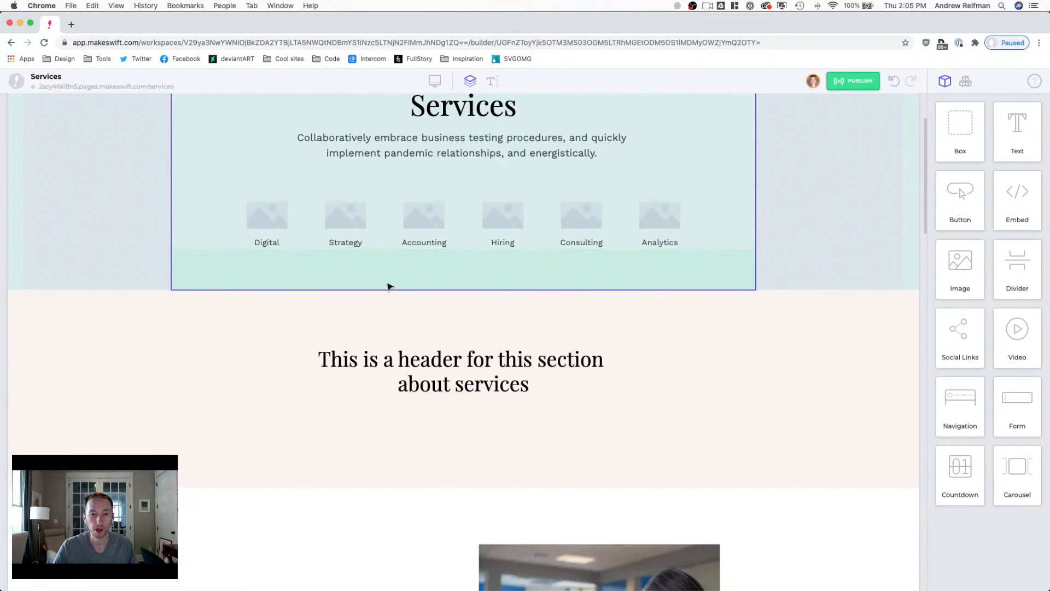
scroll(390, 288, "up", 3)
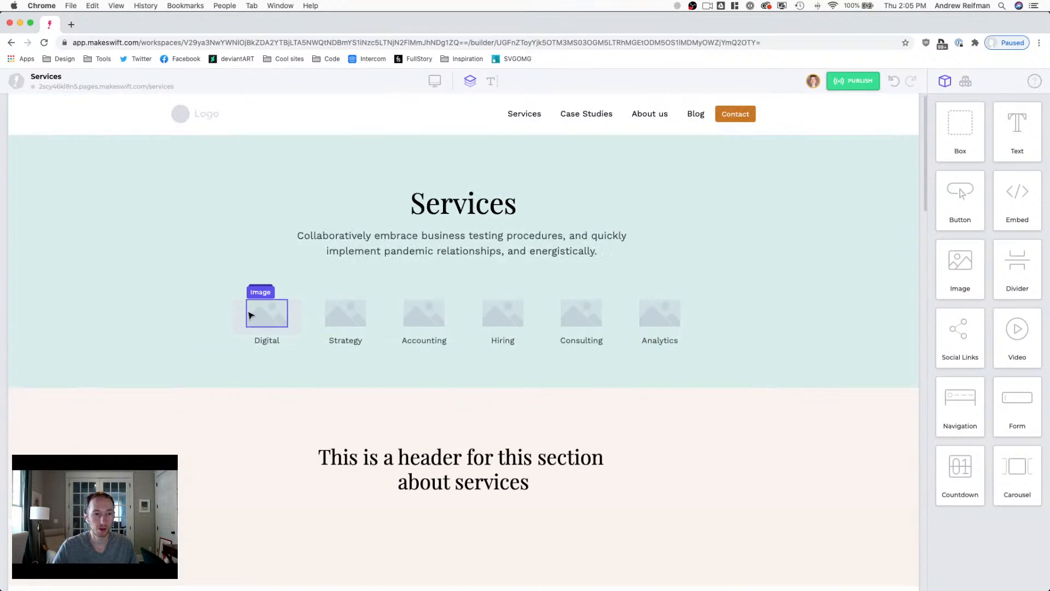
left_click(451, 252)
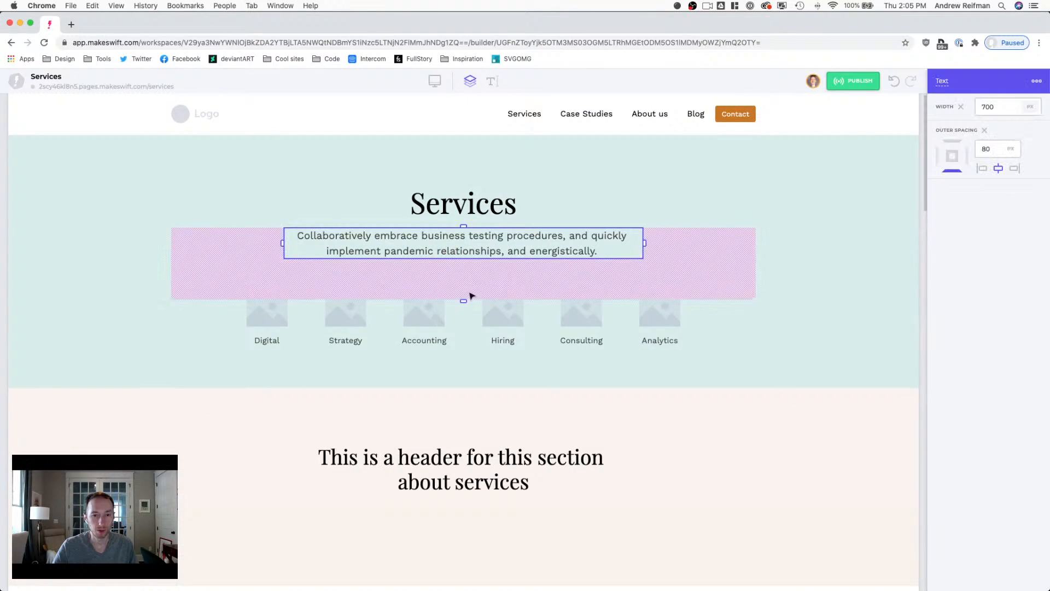
left_click_drag(466, 301, 467, 293)
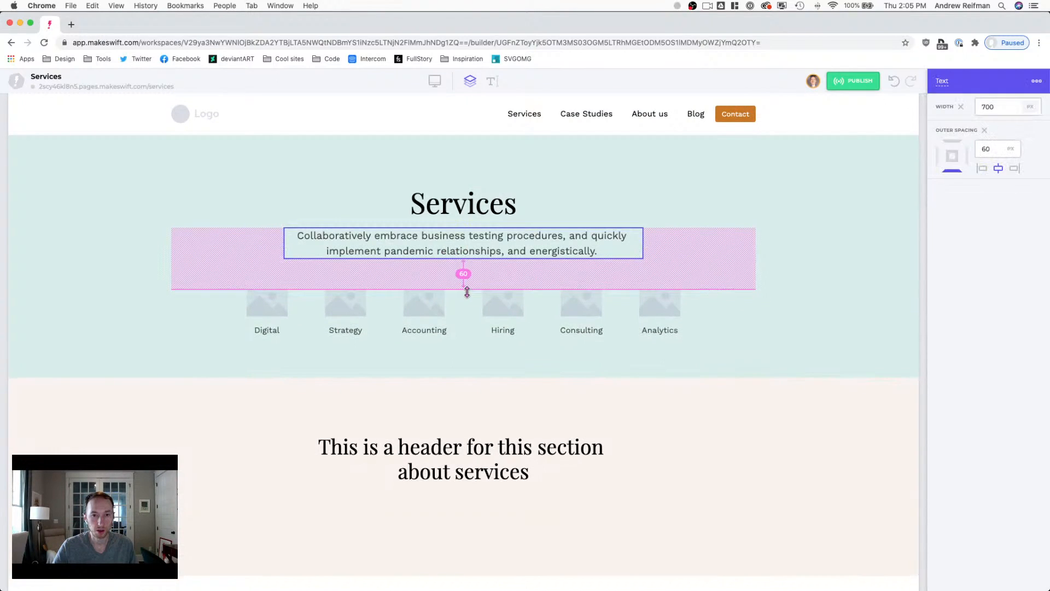
key("Escape")
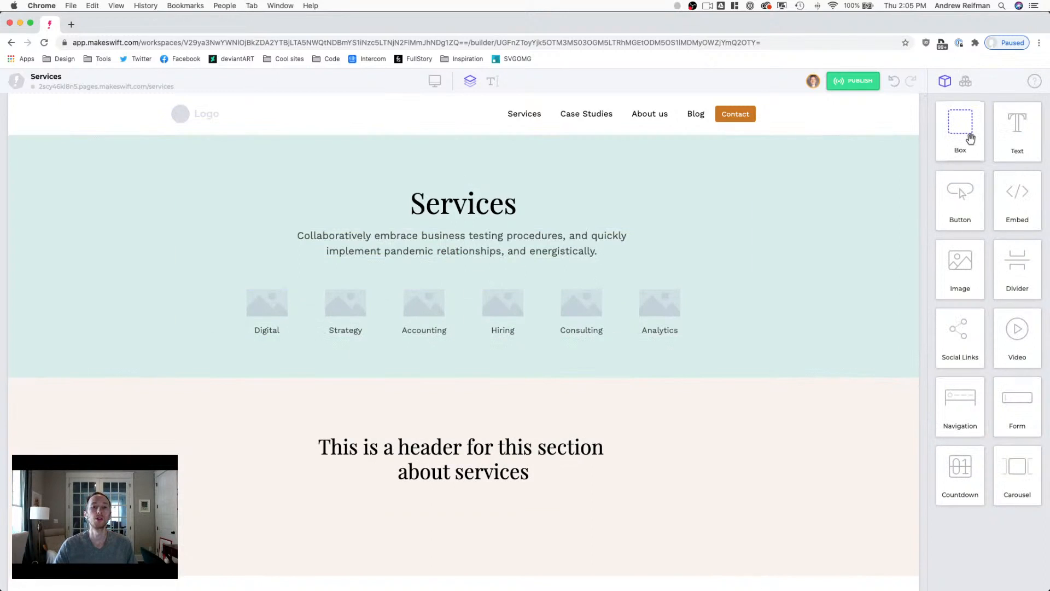
Step: Append "Click a service below to learn more." to the hero's subheader paragraph and return to layout editing
double_click(604, 251)
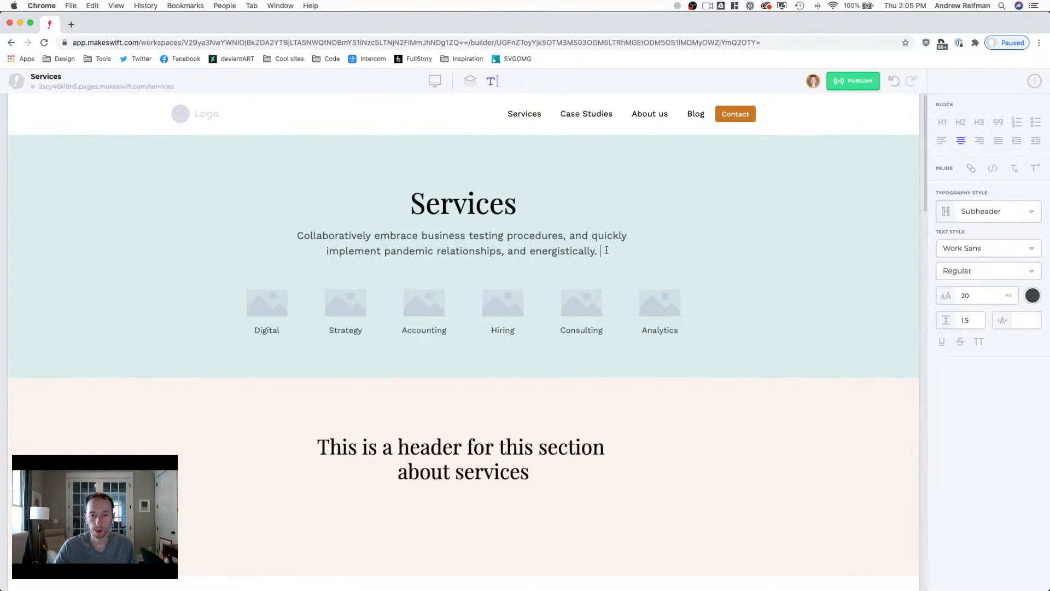
type("Click a service ")
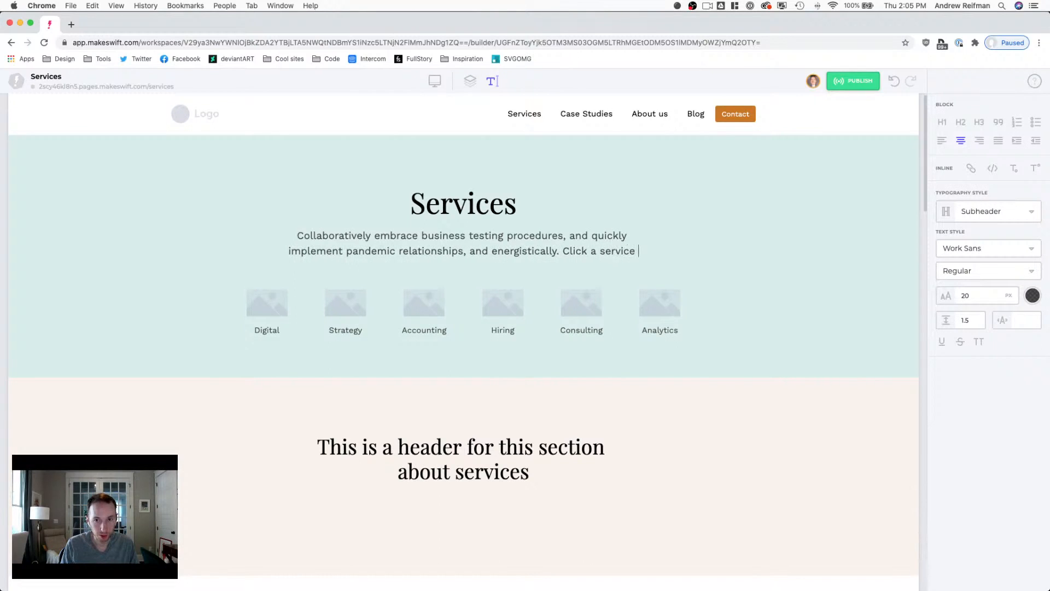
type("below t")
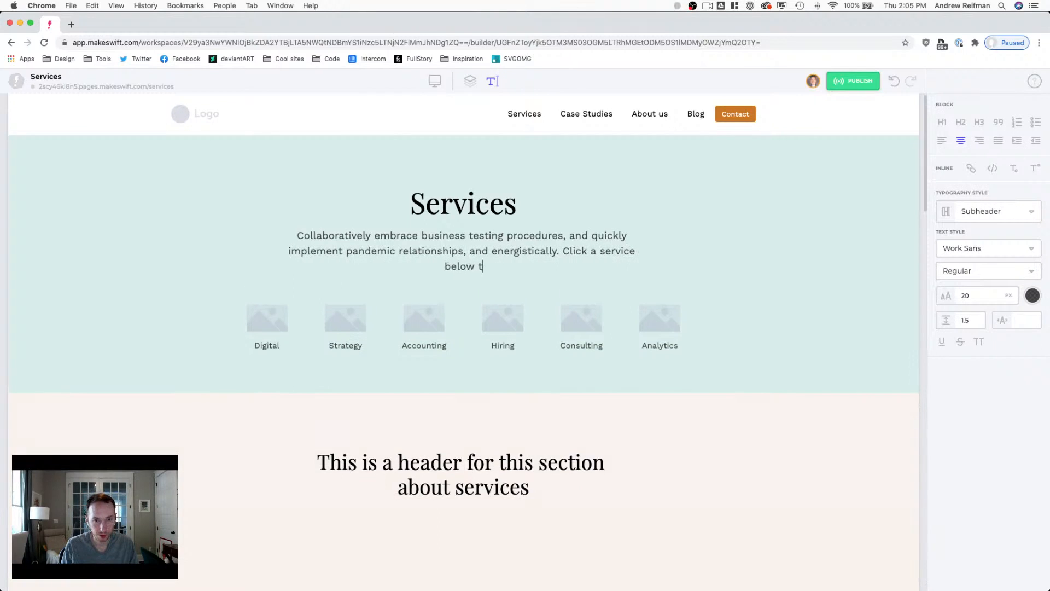
type("o learn more.")
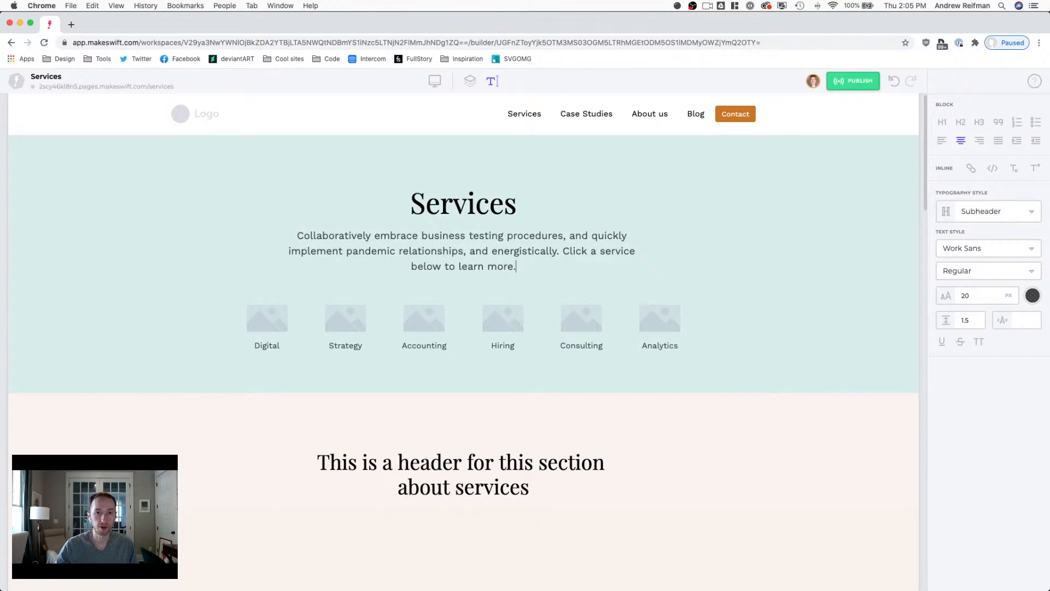
left_click(470, 87)
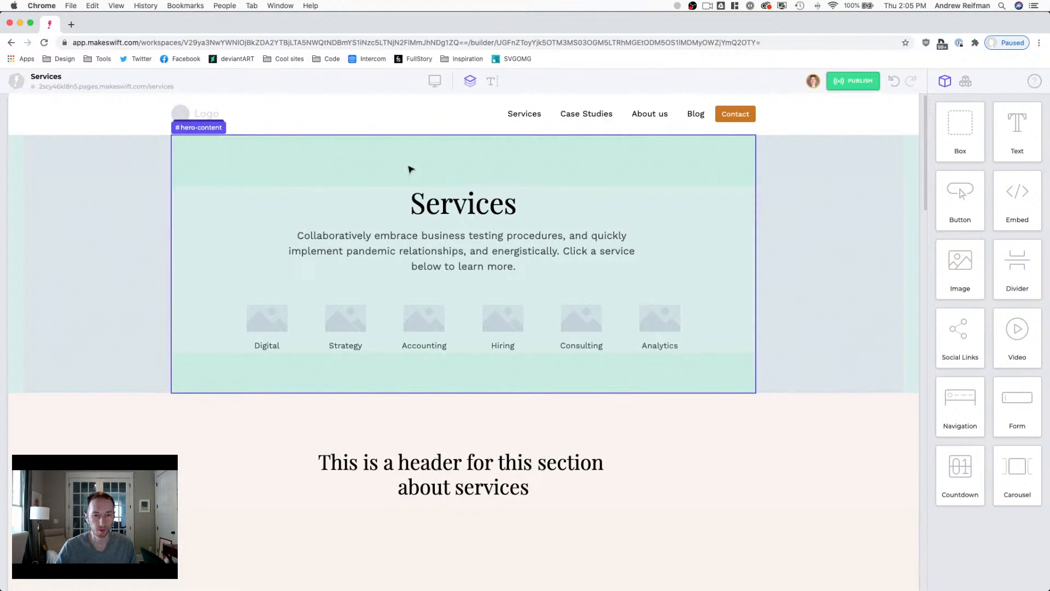
Step: Rename the services section box to "digital" and its inner content box to "digital-content"
scroll(408, 200, "down", 3)
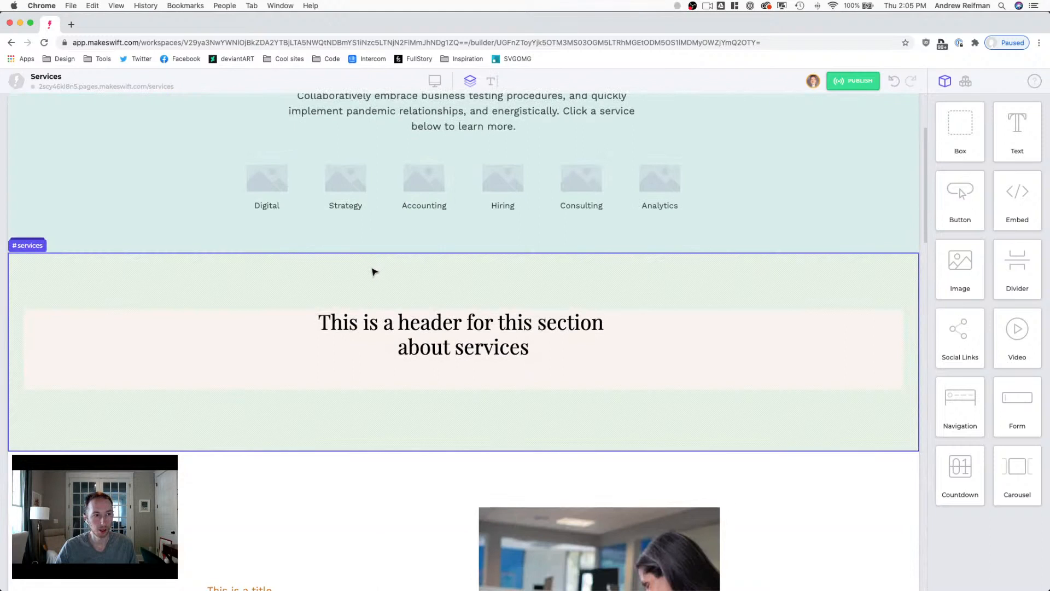
left_click(275, 278)
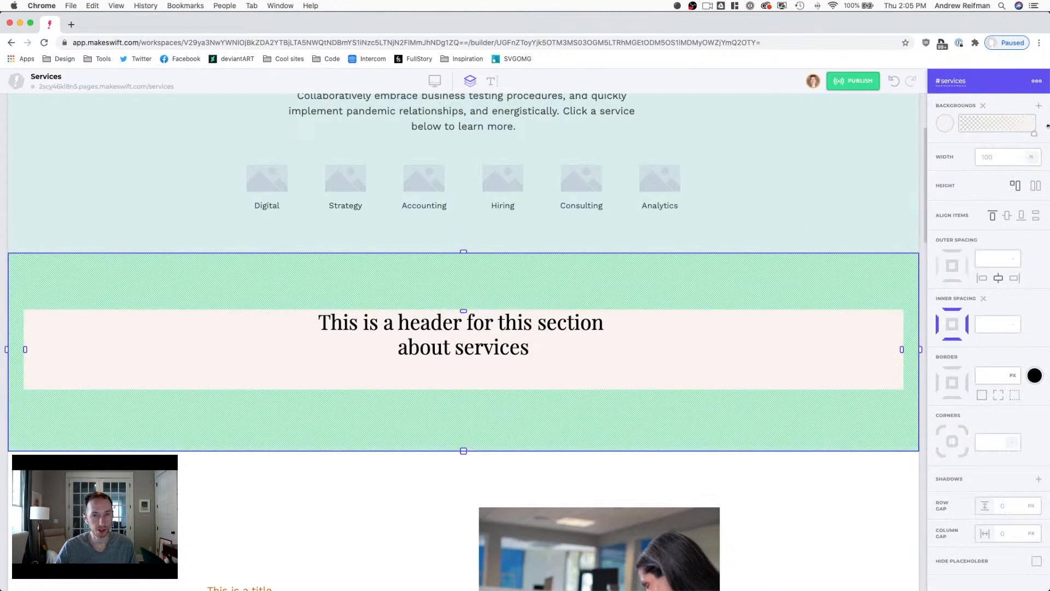
double_click(953, 80)
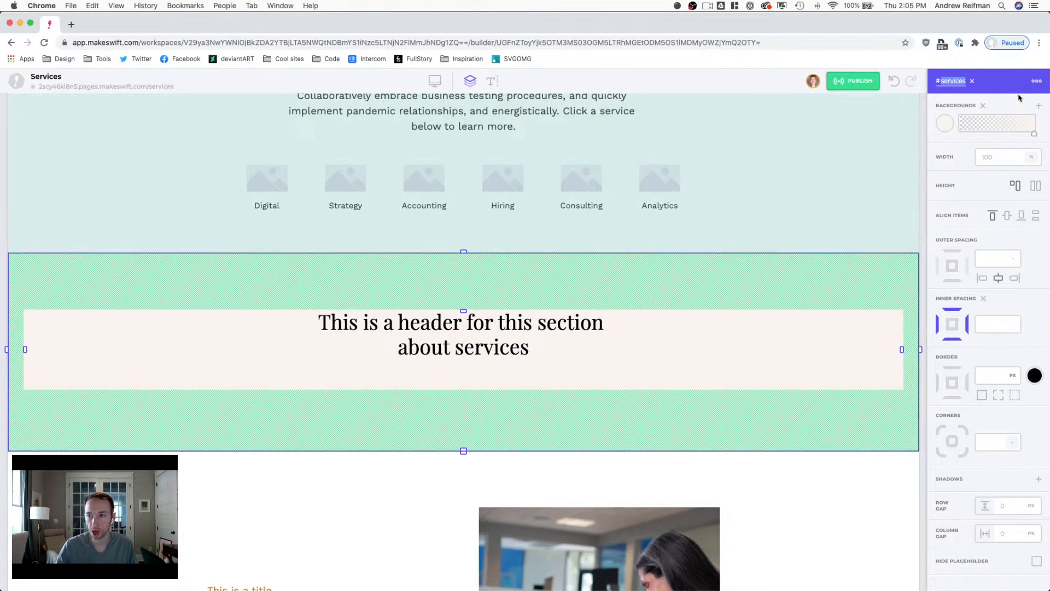
type("digital")
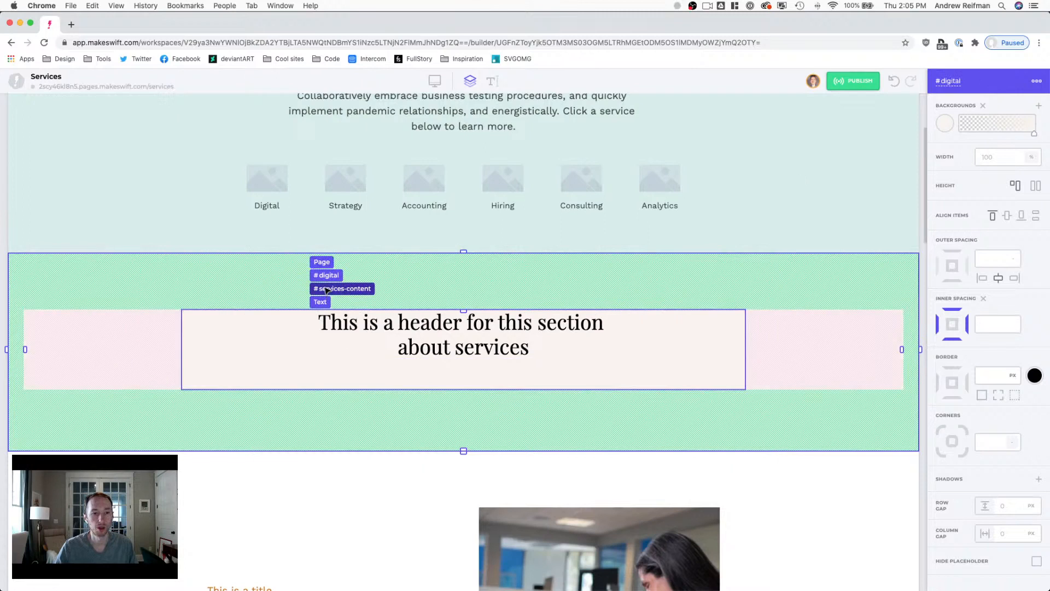
left_click(330, 288)
double_click(953, 81)
type("digital")
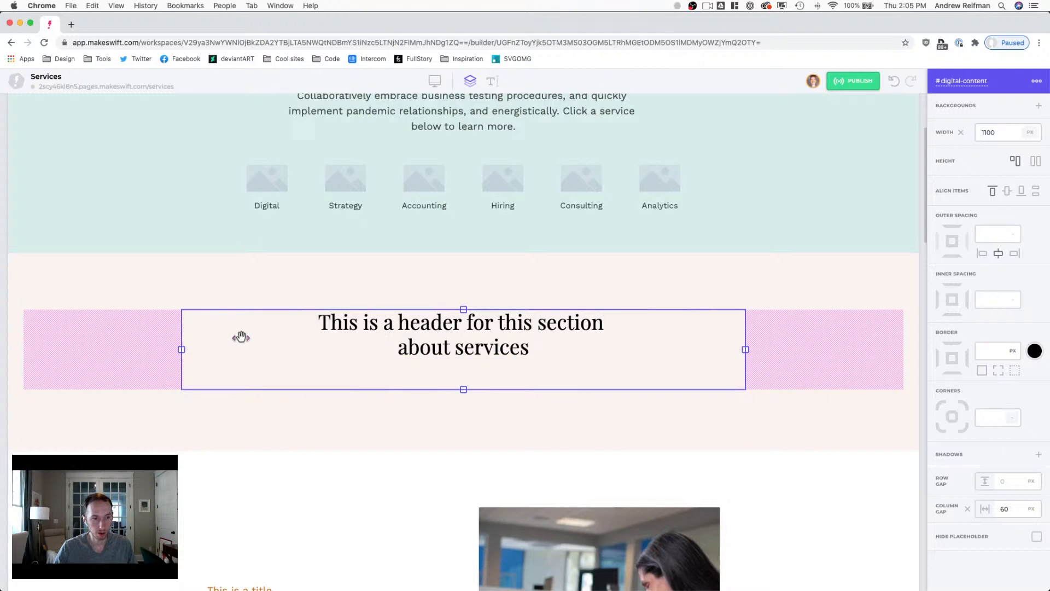
Step: Clear the fixed width of the header text in the digital section and replace its text with "Digital"
left_click(399, 328)
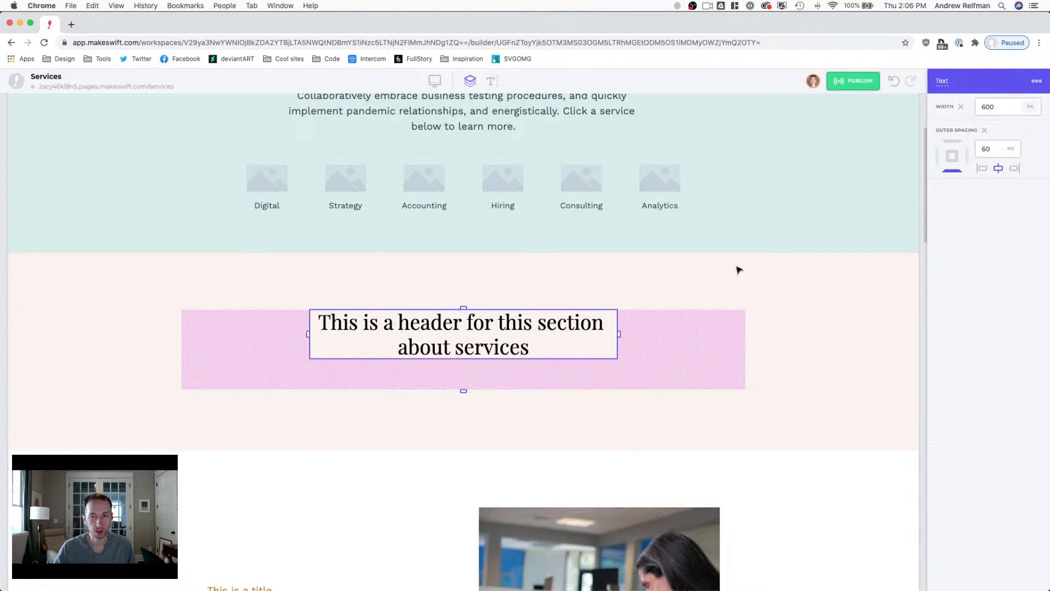
left_click(961, 107)
double_click(446, 326)
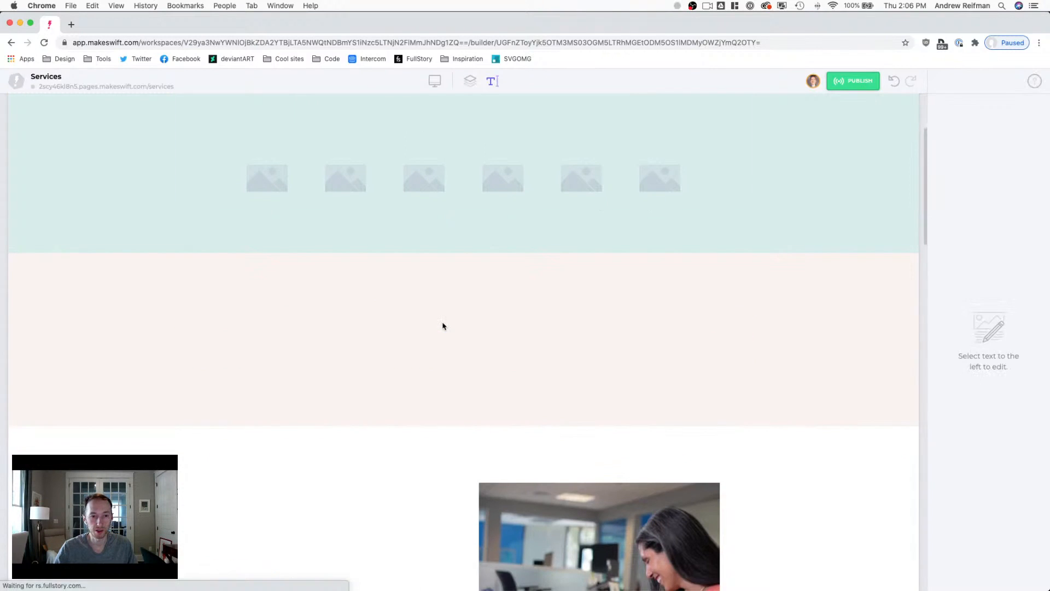
key("ctrl+a")
type("Digital")
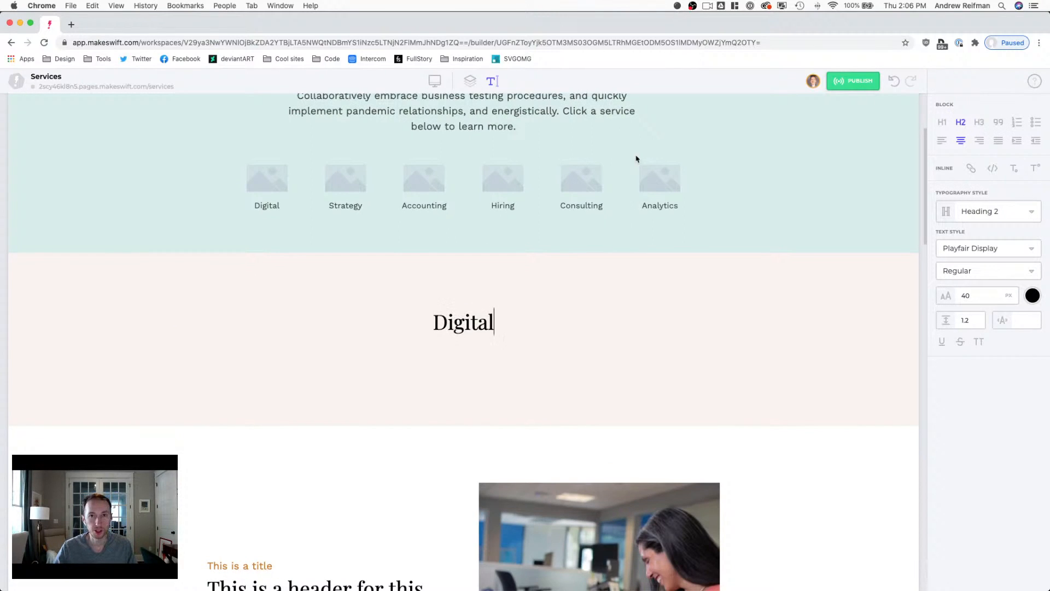
Step: Left-align the "Digital" heading and return to layout editing
double_click(466, 324)
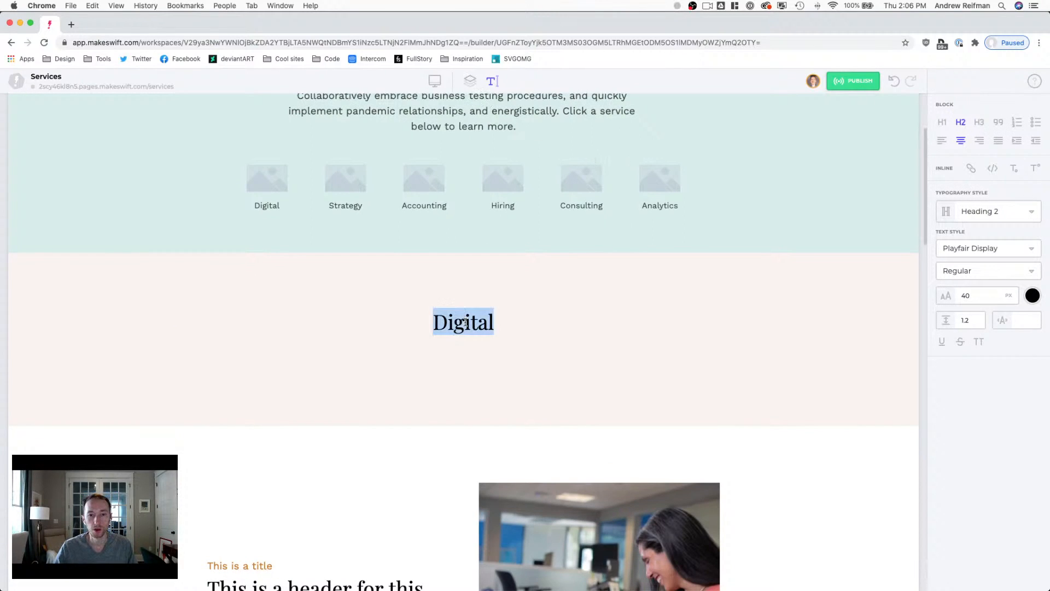
left_click(941, 141)
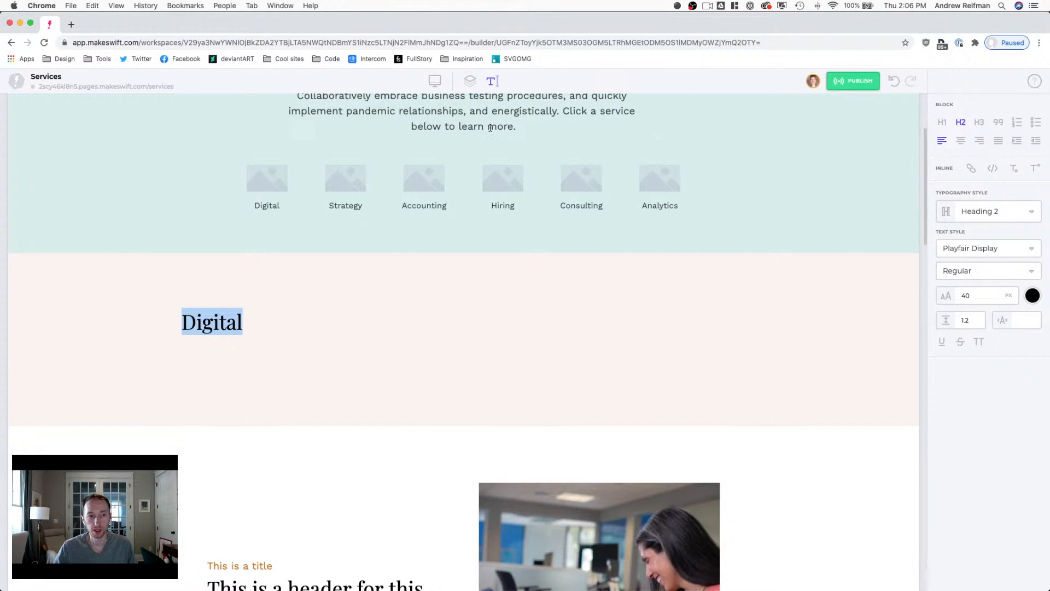
left_click(470, 81)
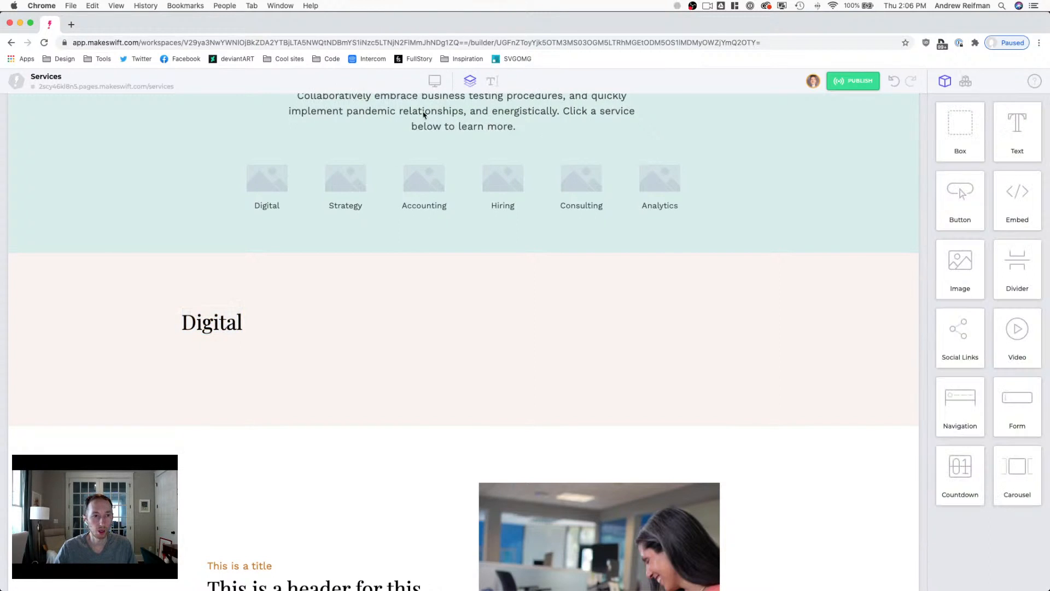
scroll(295, 293, "up", 1)
left_click(443, 137)
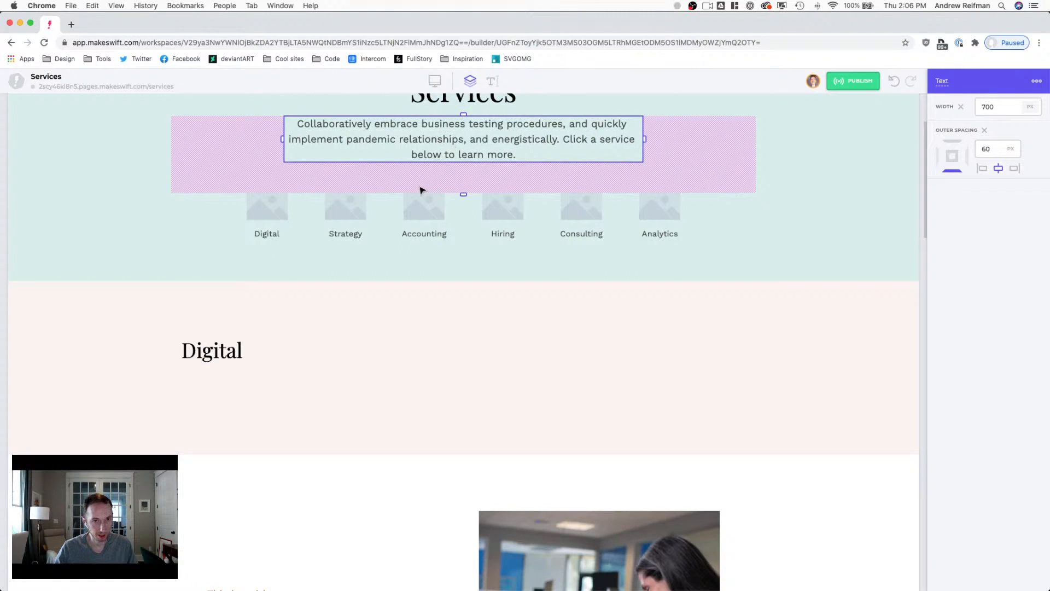
key("Escape")
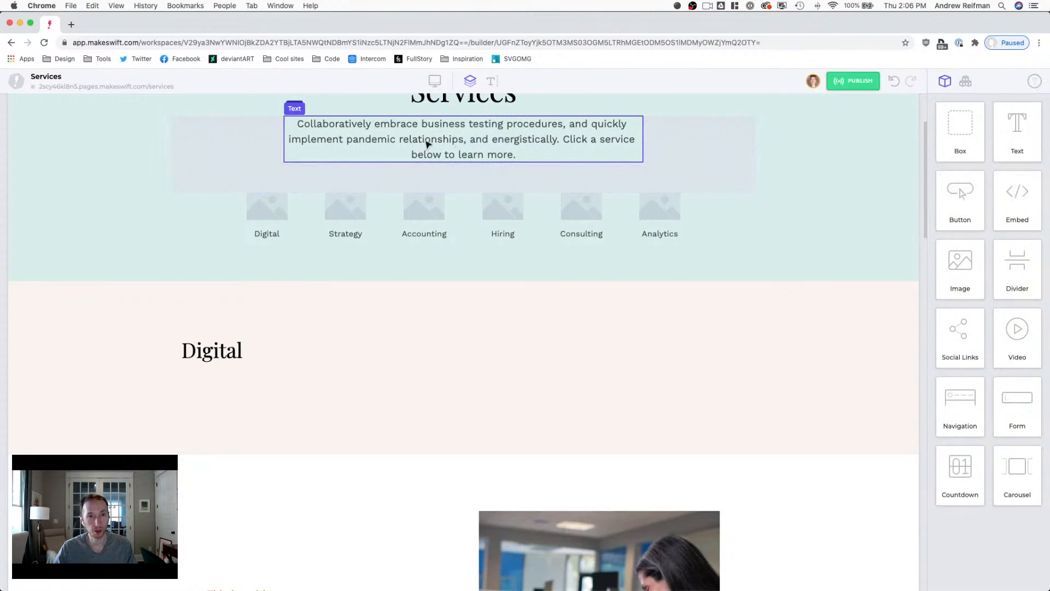
left_click(217, 357)
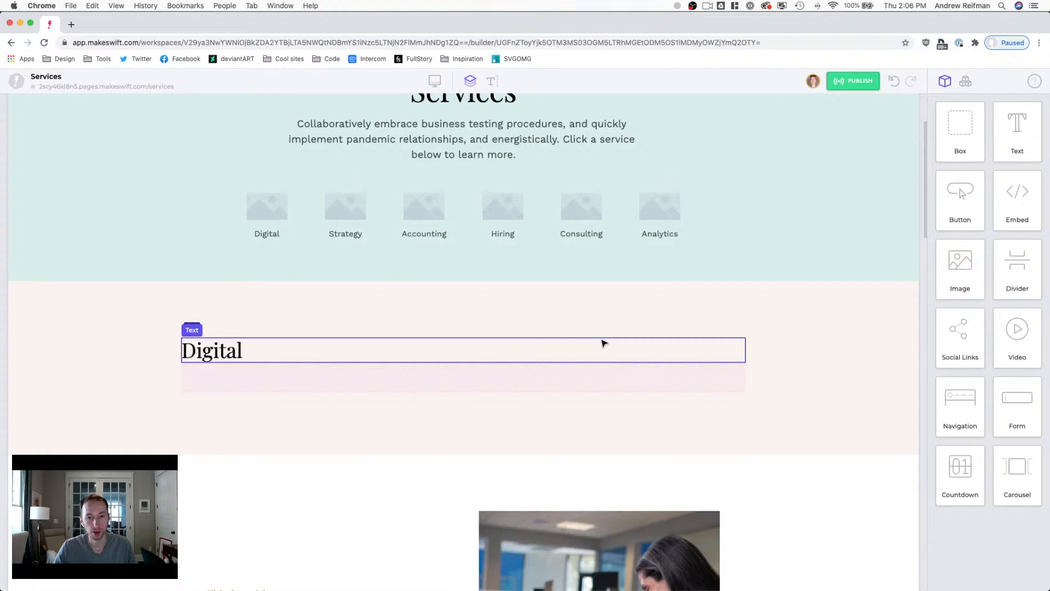
Step: Move the "Digital" heading into a new box without inner spacing, and set the heading's bottom outer spacing to 30 px
left_click_drag(976, 136, 244, 354)
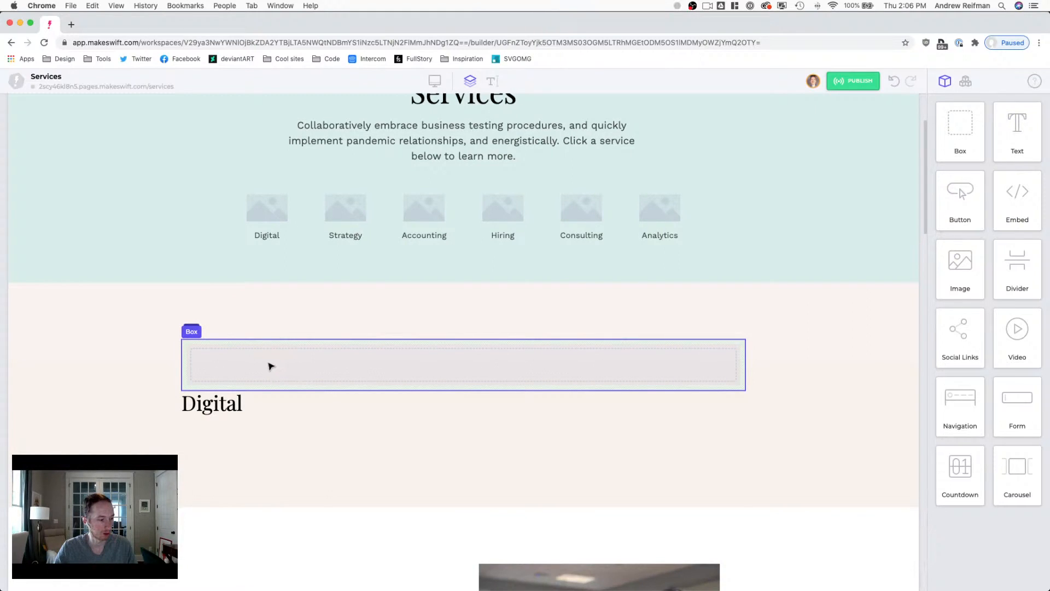
left_click(270, 366)
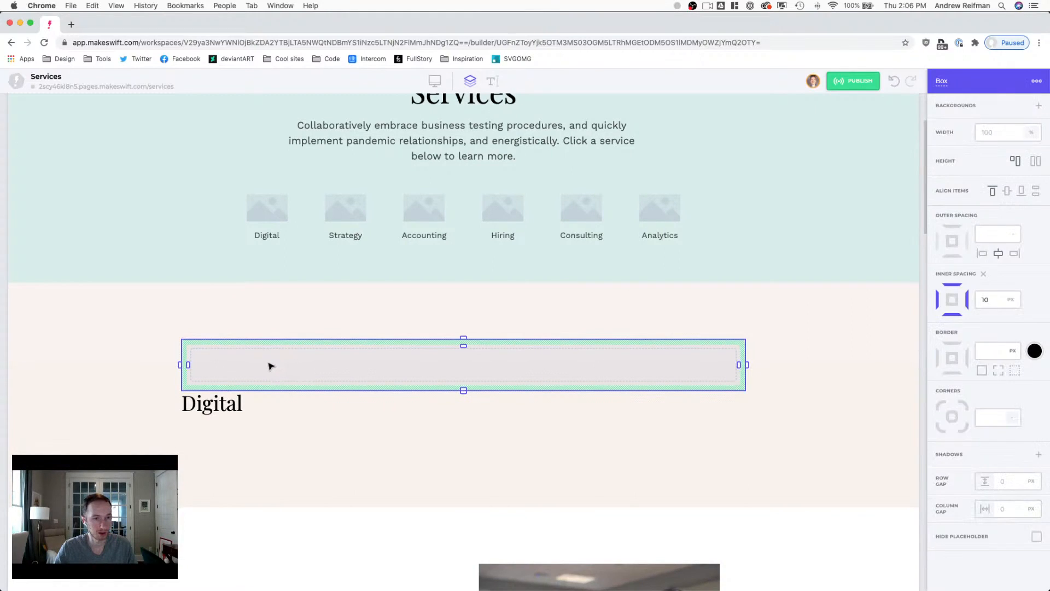
left_click(985, 274)
left_click_drag(213, 395, 235, 387)
left_click_drag(465, 396, 466, 386)
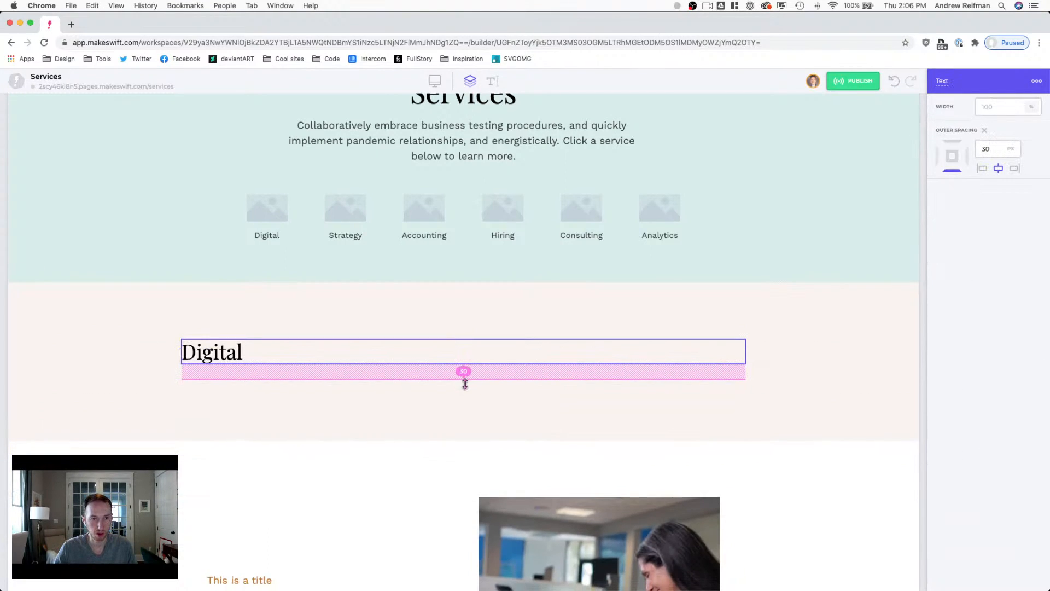
Step: Copy the hero's subheader paragraph into the new box below the "Digital" heading
left_click(475, 141)
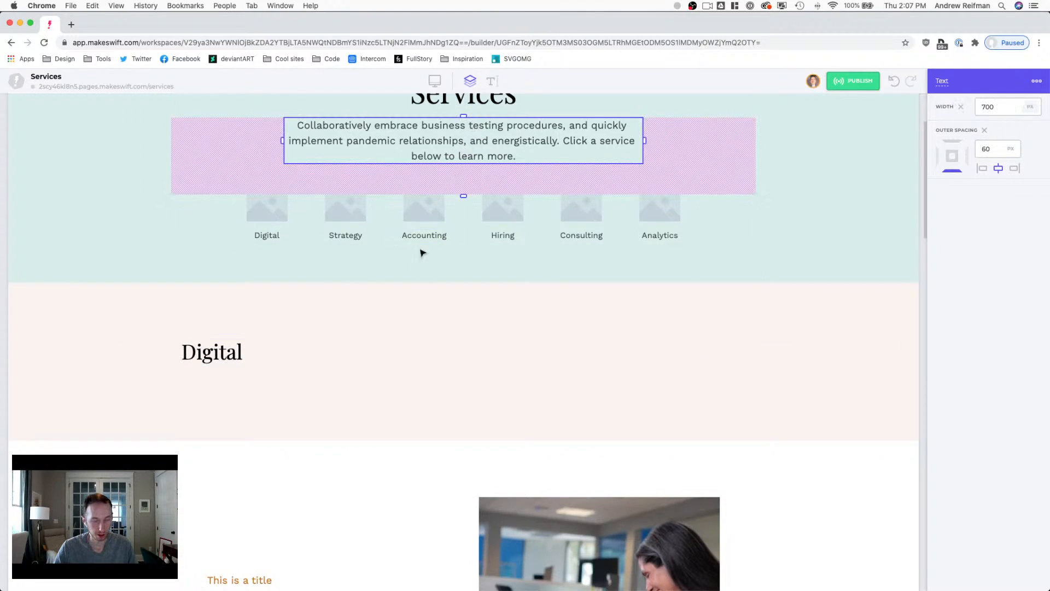
key("super+c")
key("super+v")
left_click(208, 366)
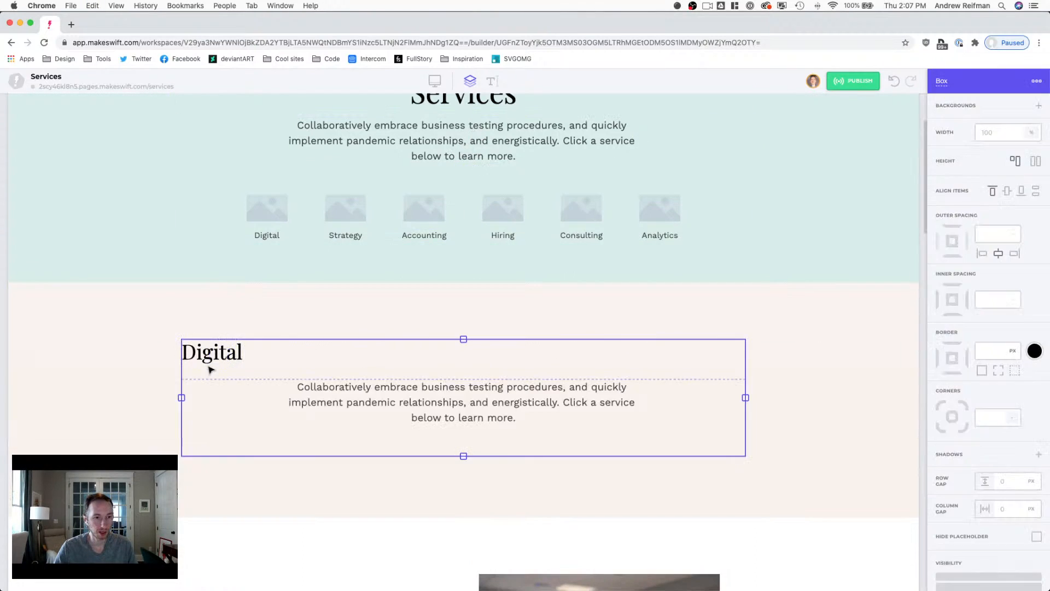
Step: Left-align the copied text below the "Digital" heading and apply the Paragraph typography style to it
left_click(382, 392)
left_click(393, 390)
key("super+a")
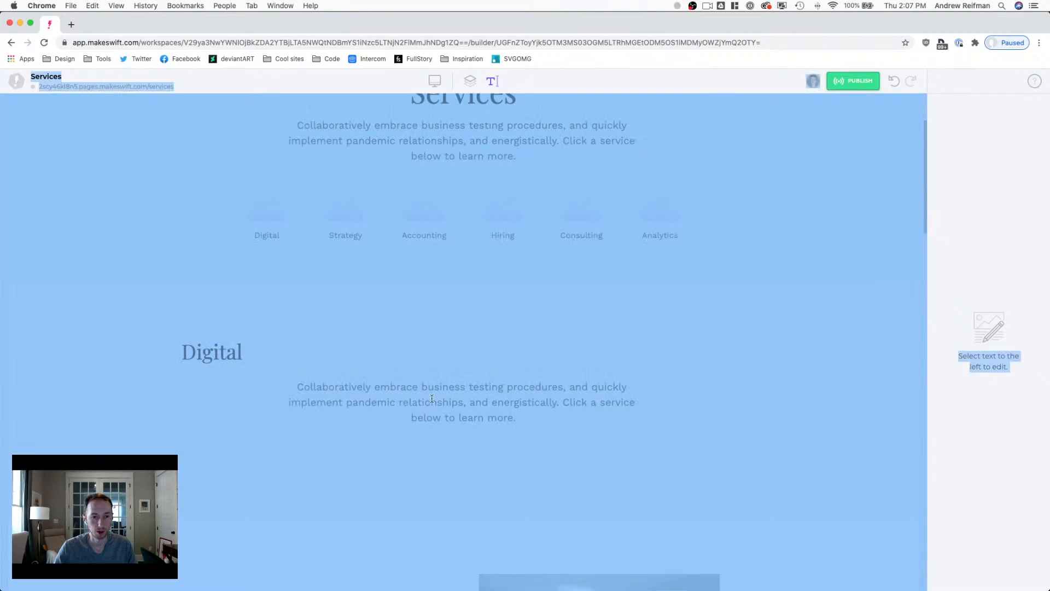
left_click(434, 398)
triple_click(434, 399)
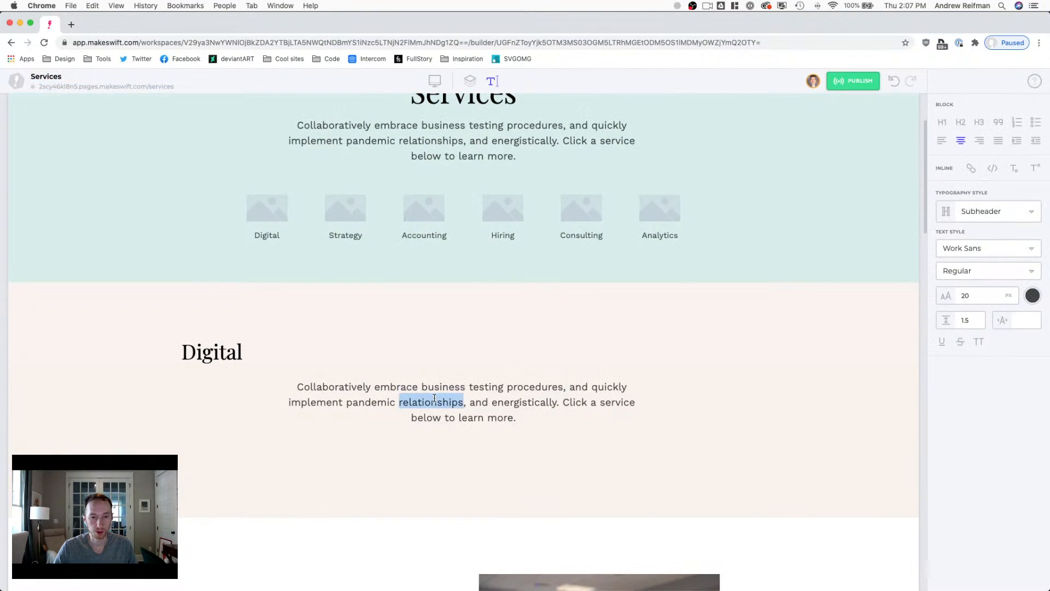
left_click(942, 141)
left_click(993, 224)
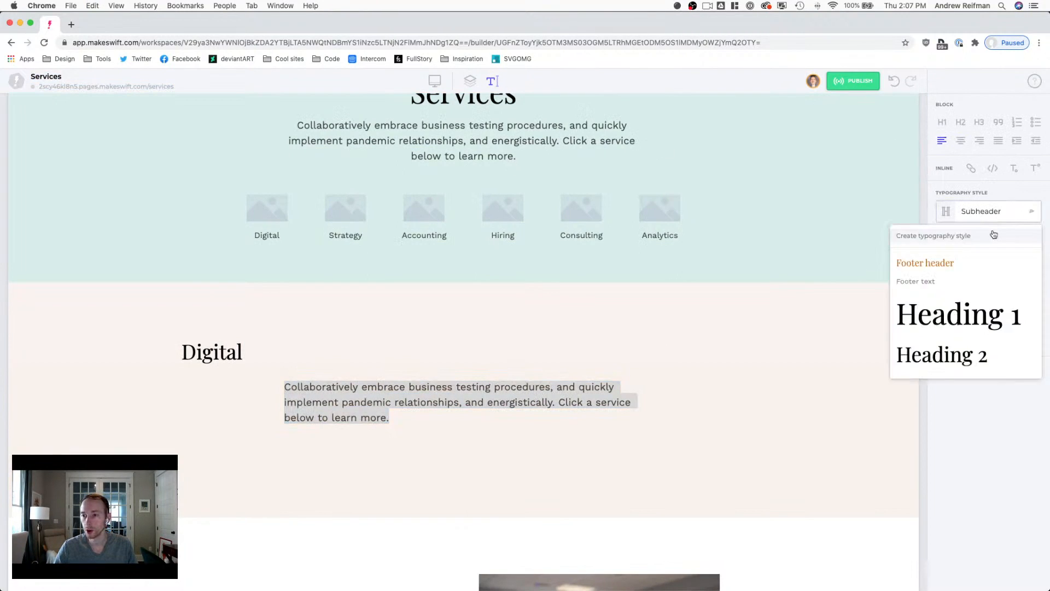
left_click(921, 323)
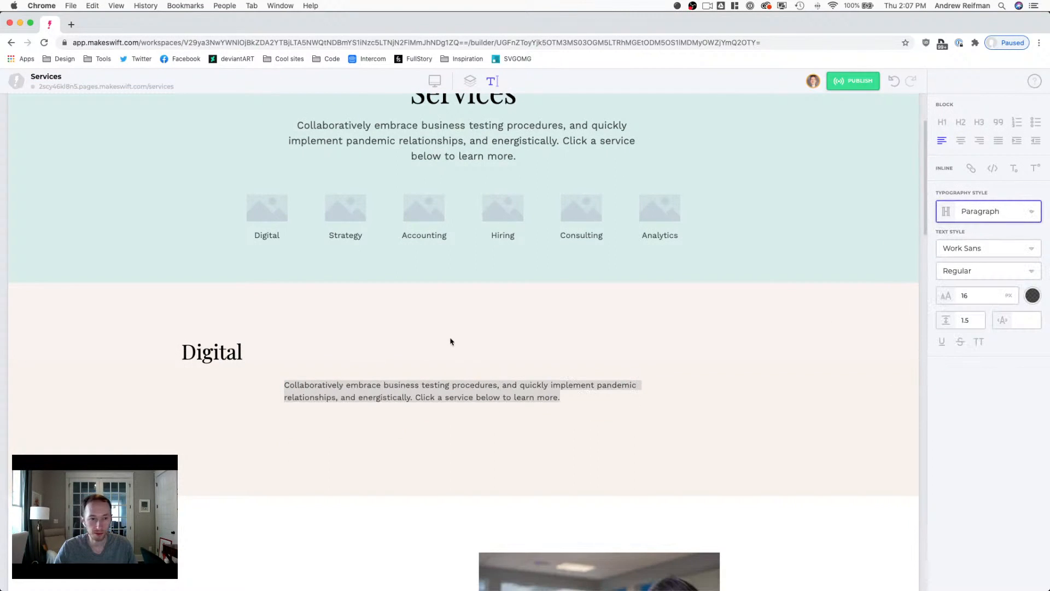
Step: Reset the width and clear the outer spacing of the paragraph below the "Digital" heading
left_click(281, 411)
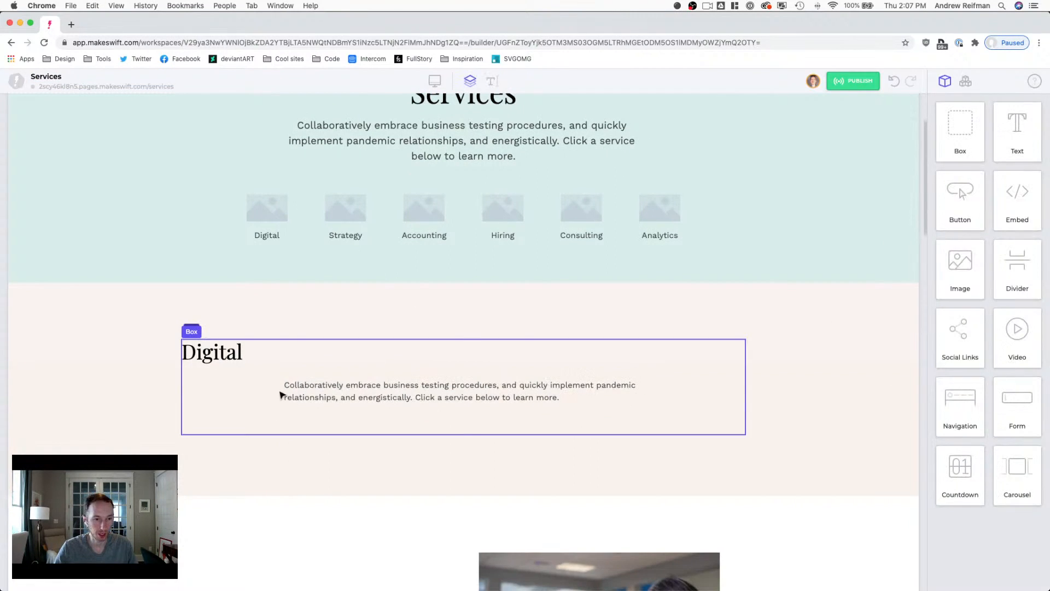
left_click(302, 387)
left_click(960, 106)
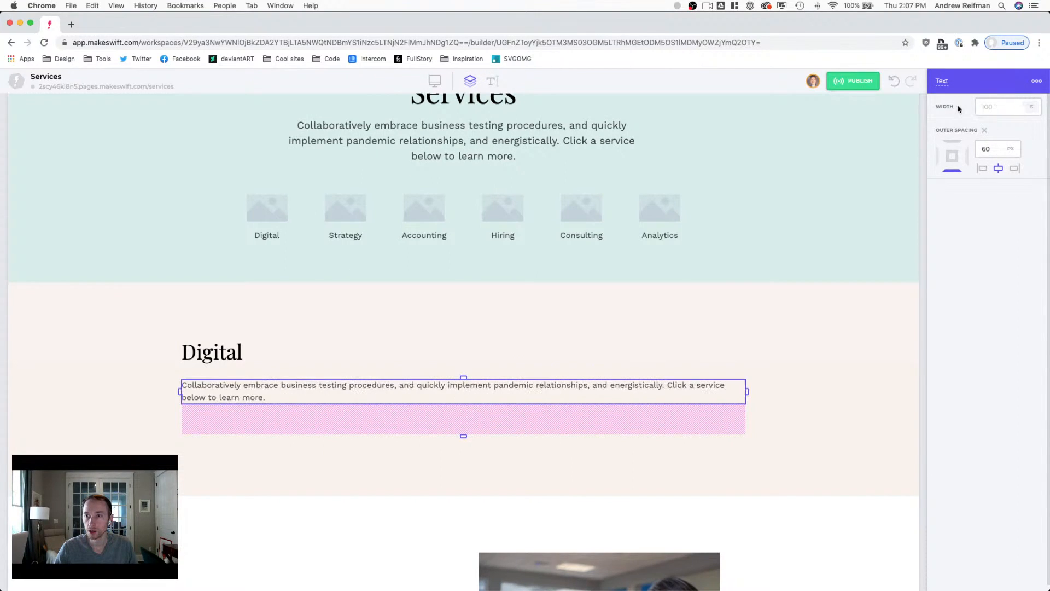
left_click(984, 131)
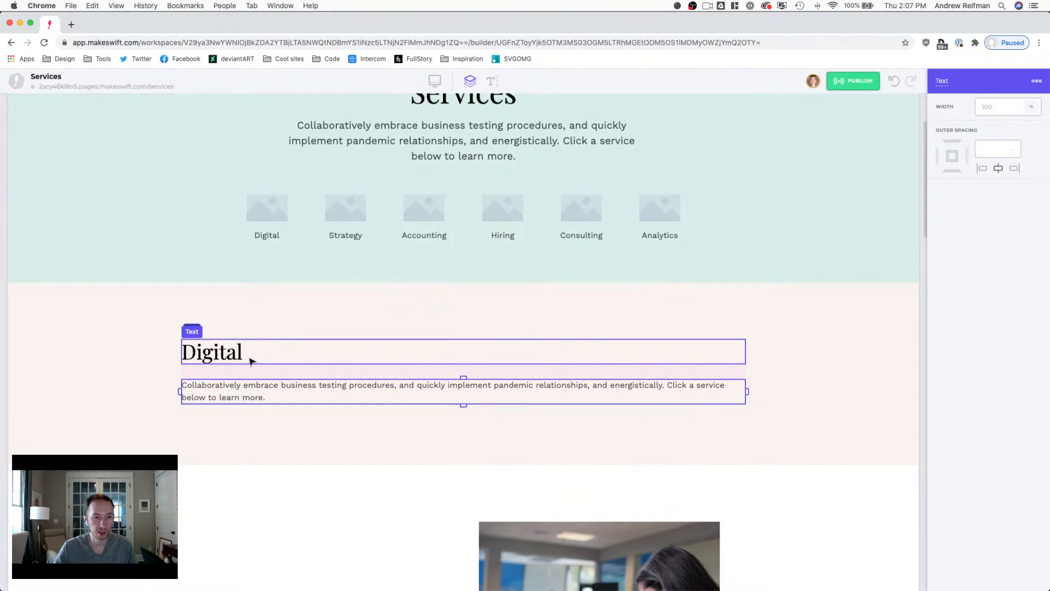
Step: Reduce the bottom outer spacing of the "Digital" heading slightly to bring the paragraph closer
left_click(222, 356)
left_click_drag(463, 364, 464, 377)
key("Escape")
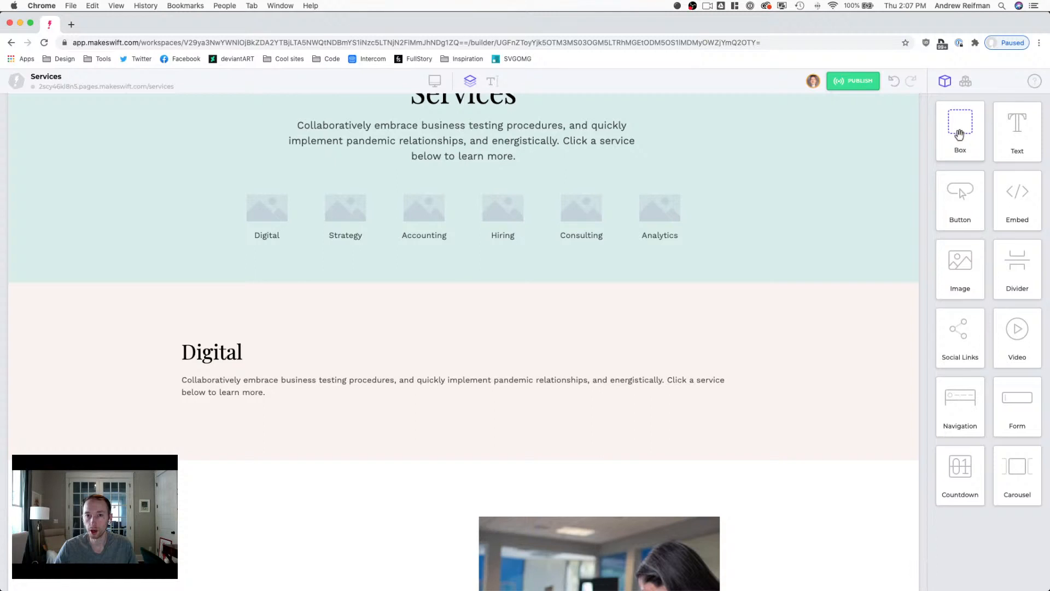
Step: Add a box without inner spacing to the right of the "Digital" text, splitting the columns four to eight on the grid
left_click_drag(963, 129, 734, 361)
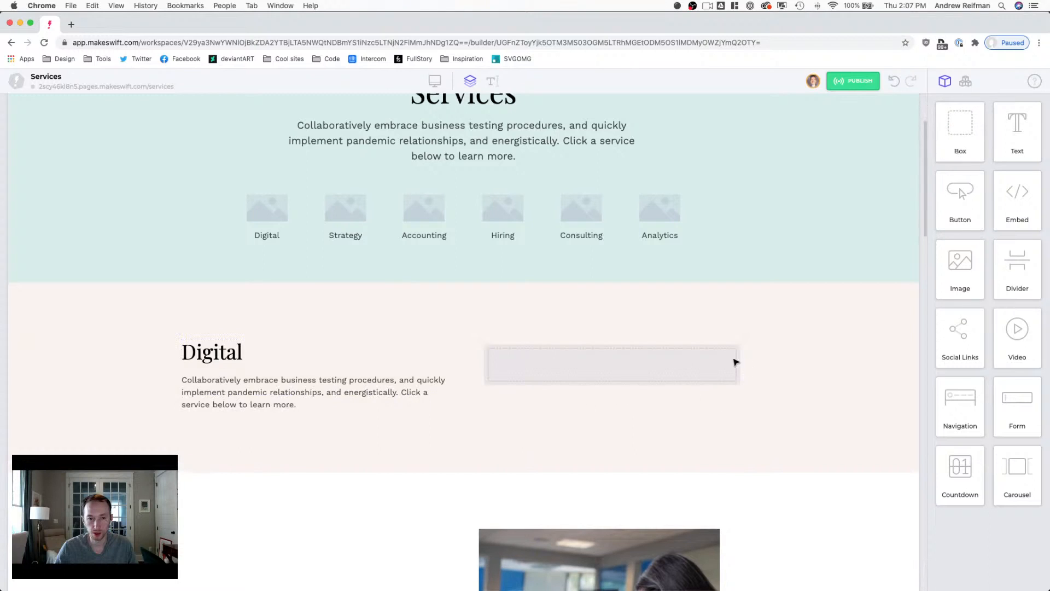
left_click(467, 367)
left_click_drag(464, 375, 375, 372)
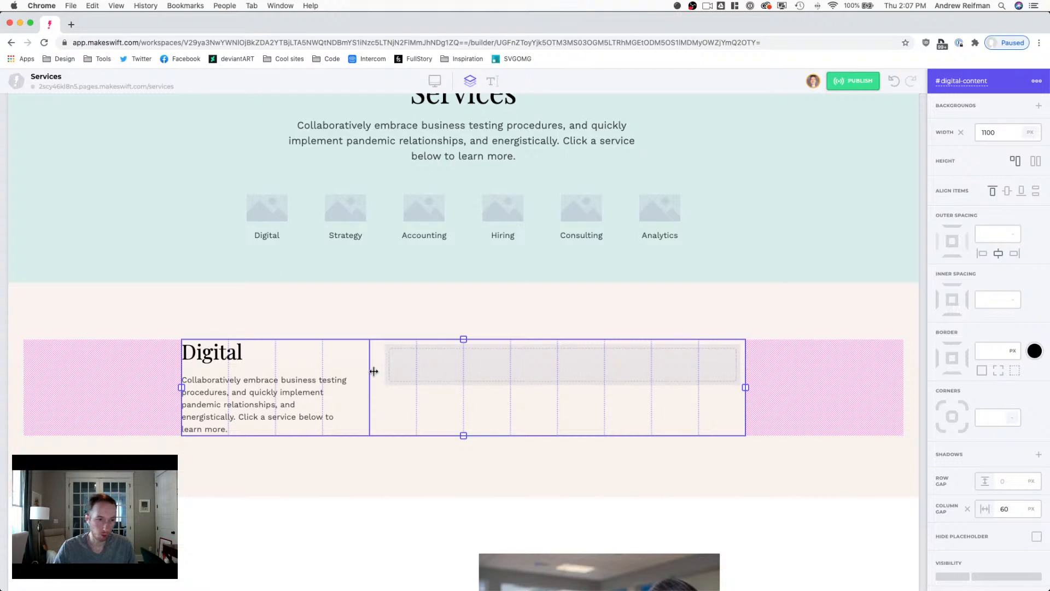
left_click(476, 374)
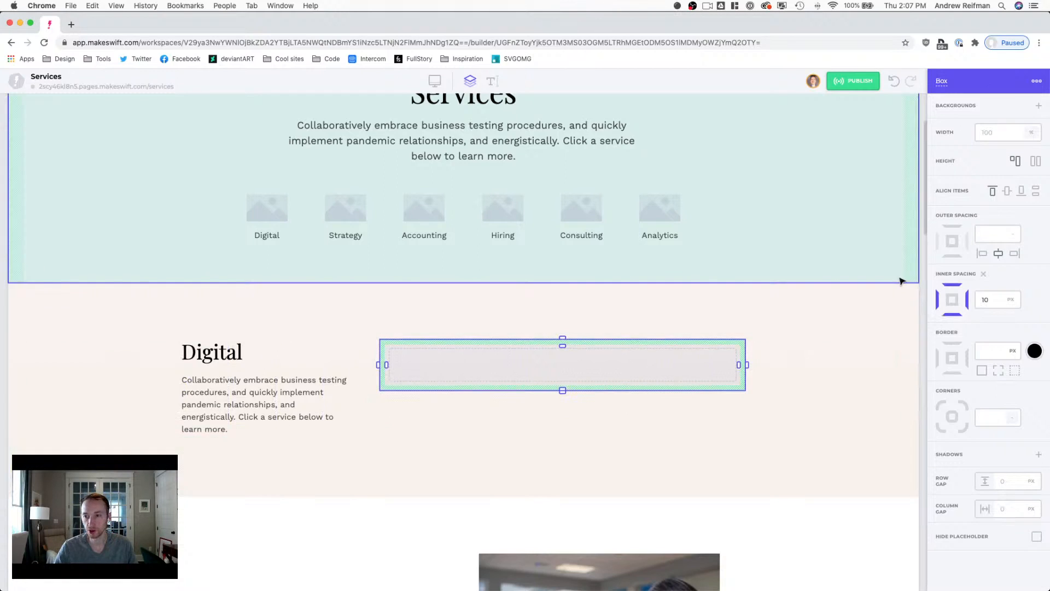
left_click(983, 274)
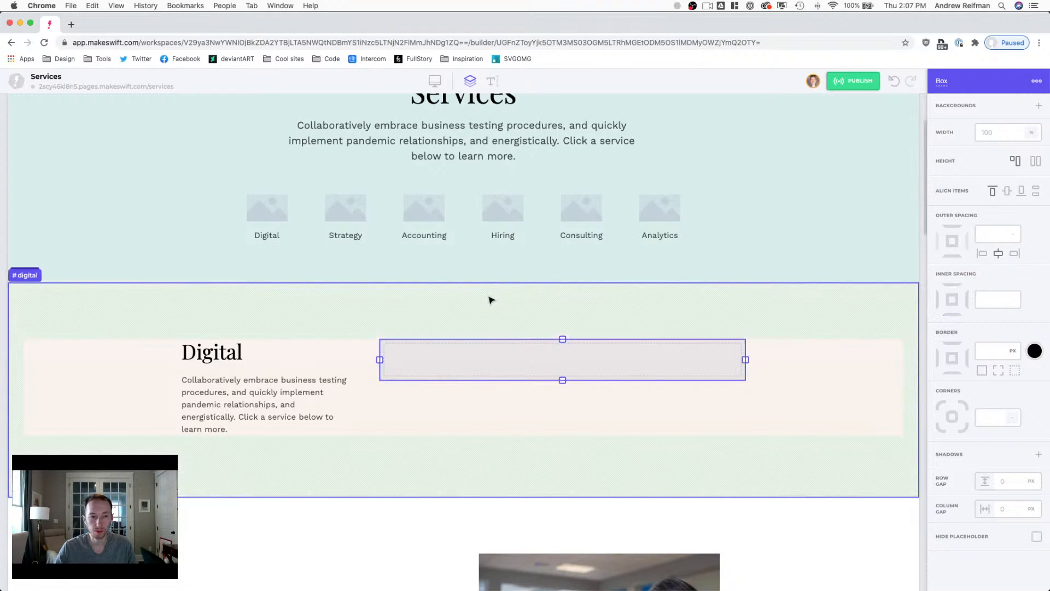
Step: Set the "Digital" heading's bottom outer spacing to 15 px and check its typography style
left_click(223, 357)
left_click_drag(268, 376, 266, 373)
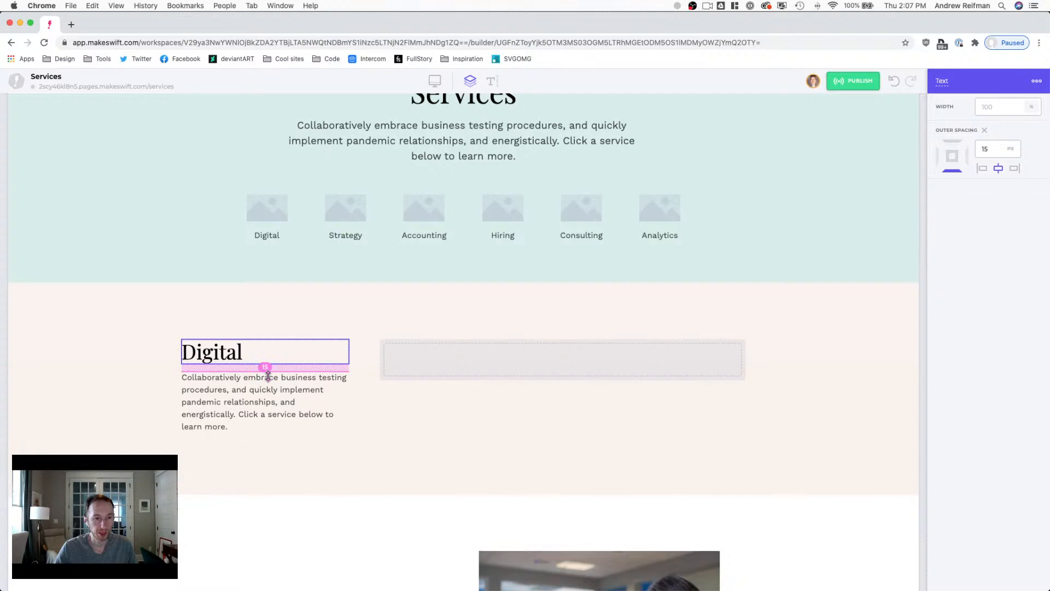
double_click(214, 352)
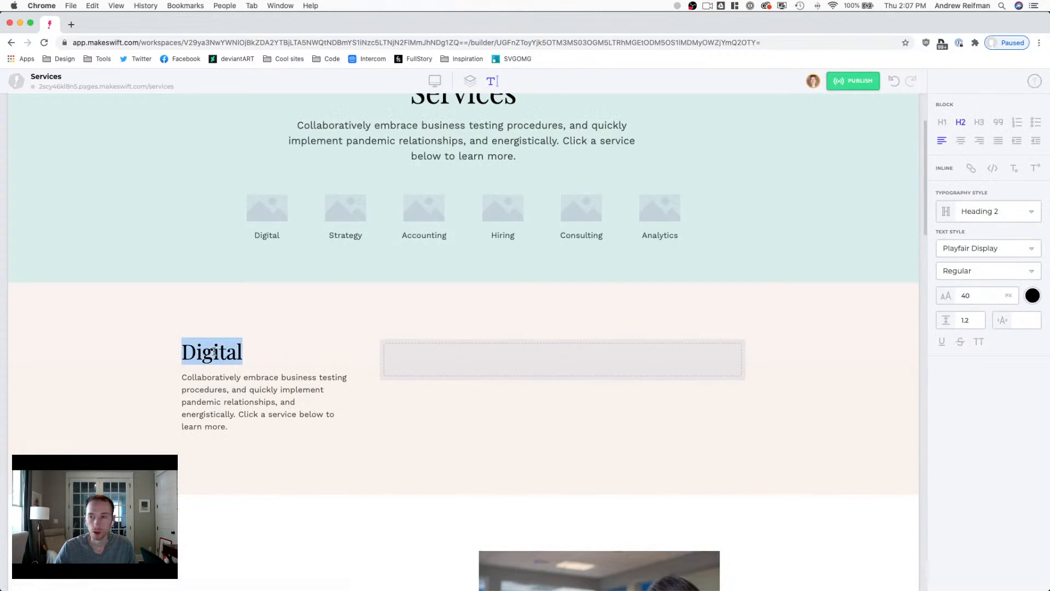
scroll(217, 343, "up", 3)
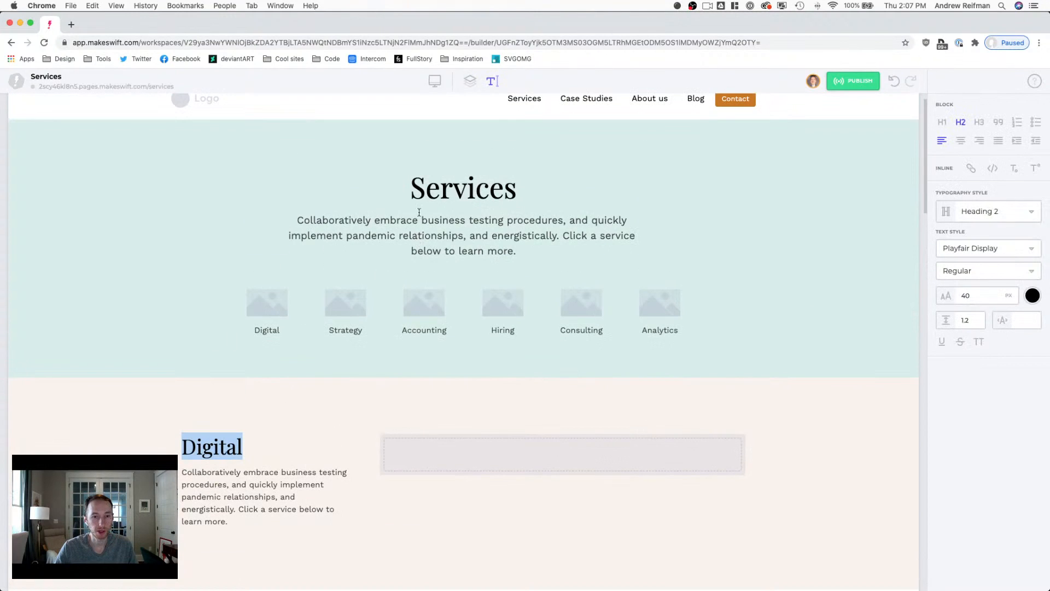
left_click(443, 261)
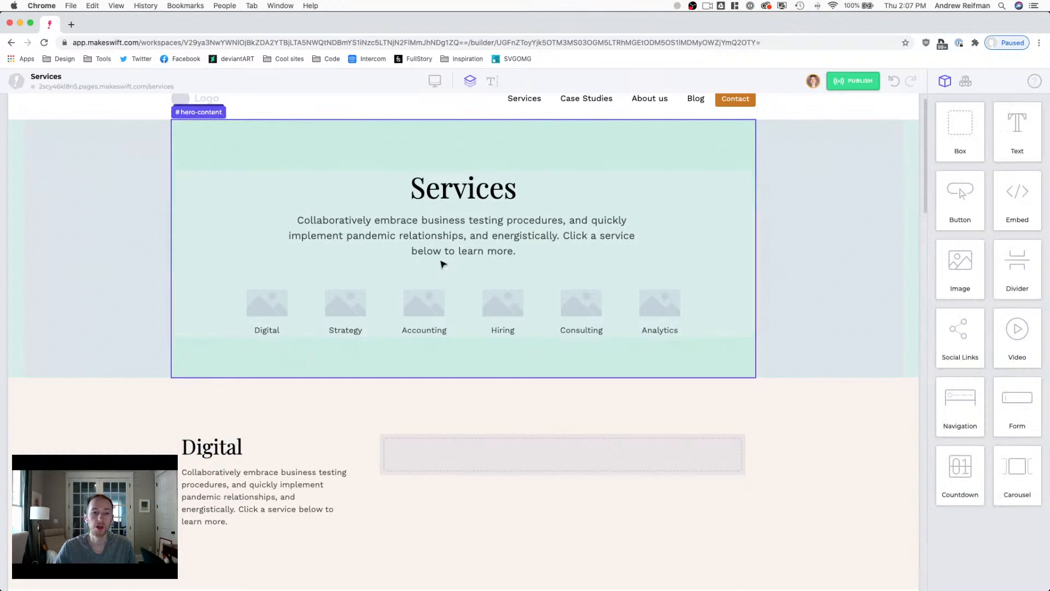
scroll(442, 262, "down", 3)
Step: Set the column gap of the digital-content box to 80 px
left_click(363, 388)
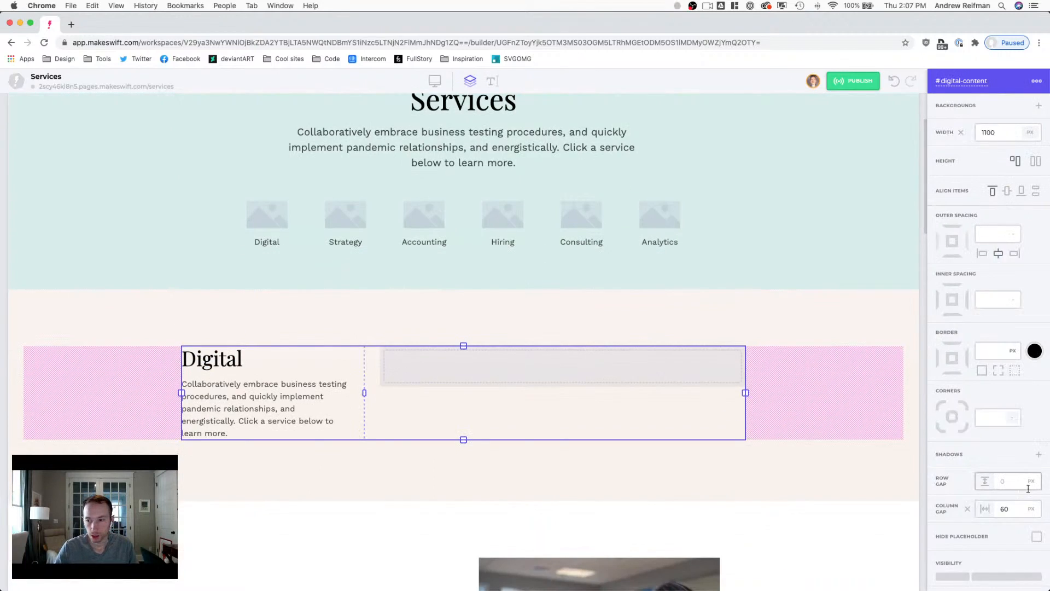
left_click_drag(1017, 512, 1025, 512)
key("BackSpace")
key("BackSpace")
type("80")
key("Return")
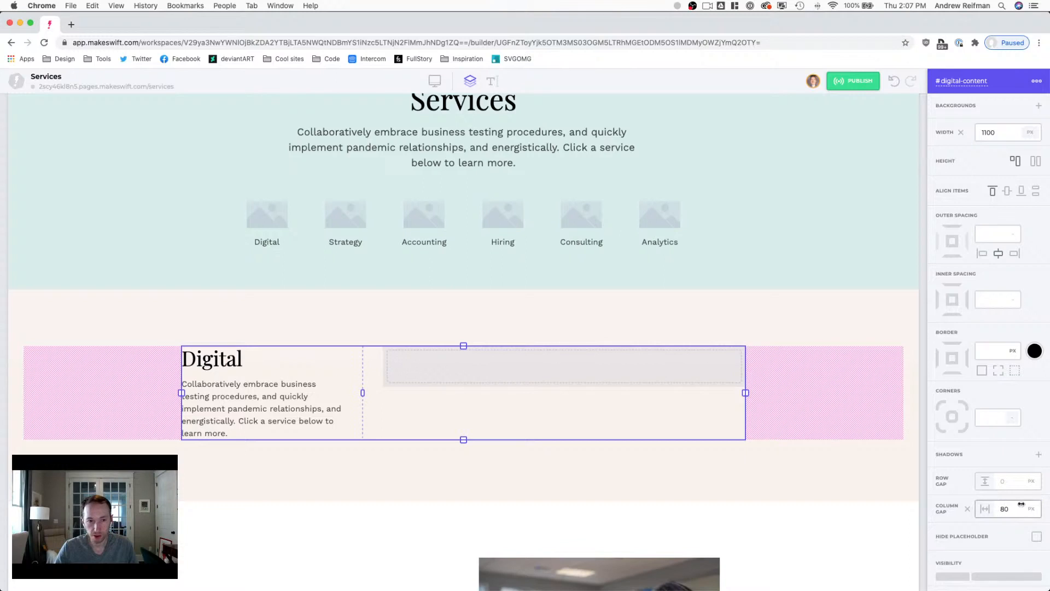
left_click(922, 395)
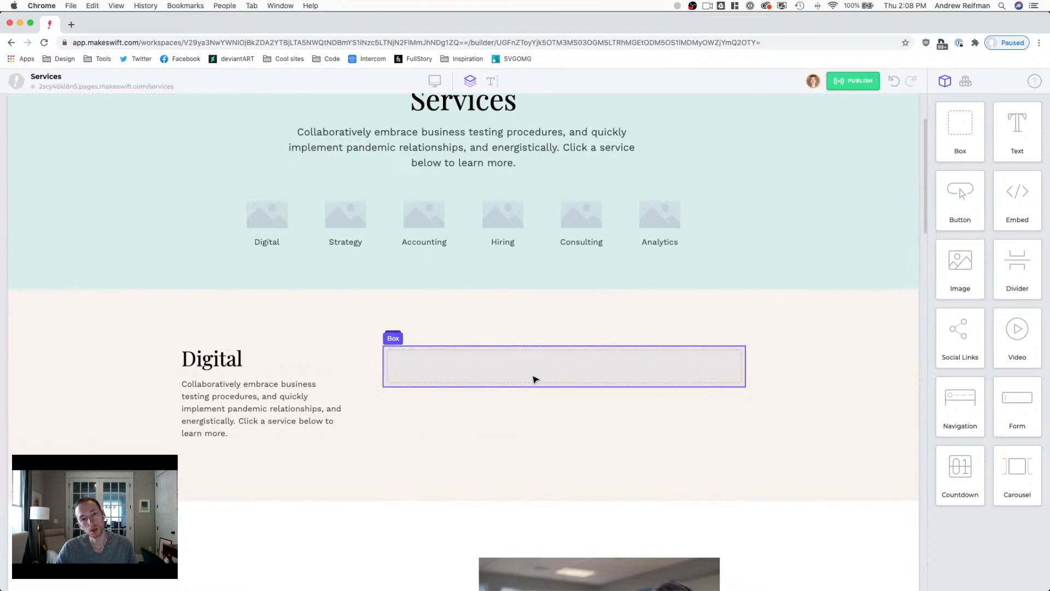
Step: Try to narrow the "Digital" text column slightly inside the digital-content box
left_click(372, 378)
mouse_move(363, 391)
left_mouse_down()
mouse_move(335, 392)
mouse_move(353, 392)
left_mouse_up()
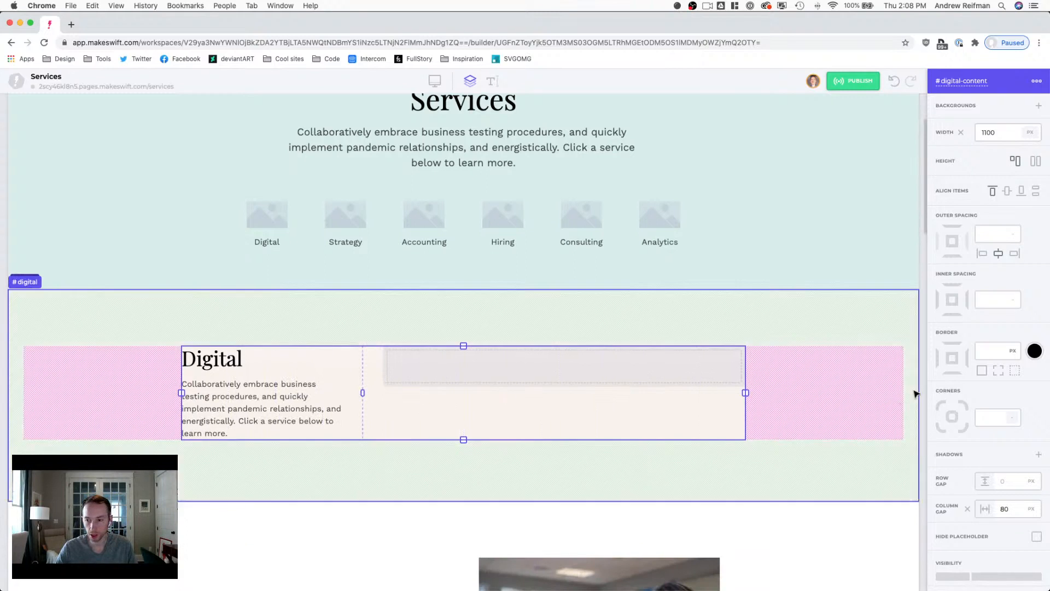
key("Escape")
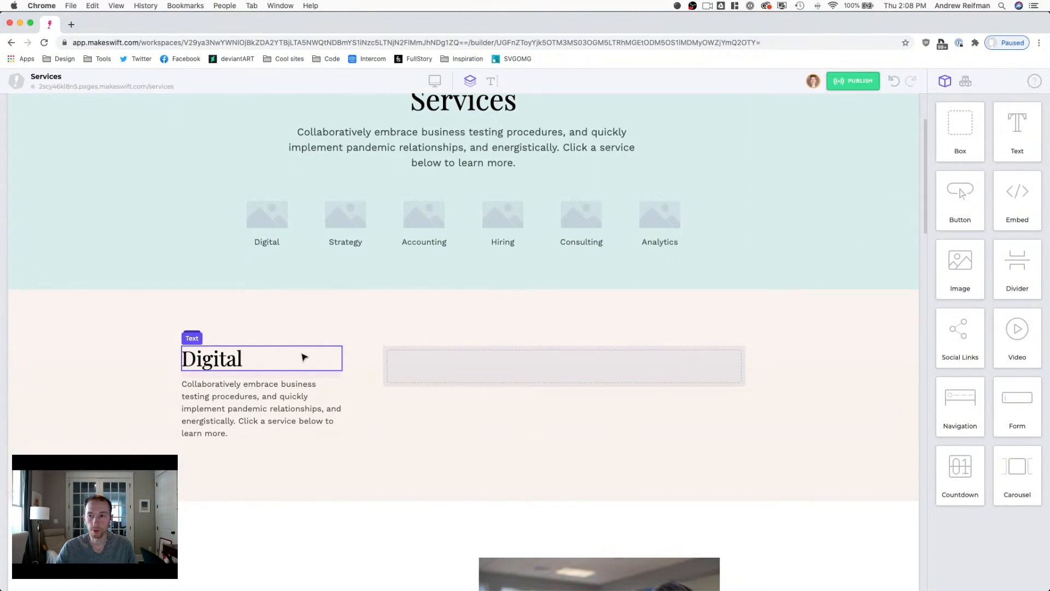
Step: Assign the element ID "digital-service-list" to the empty box beside the "Digital" text
left_click_drag(965, 126, 476, 365)
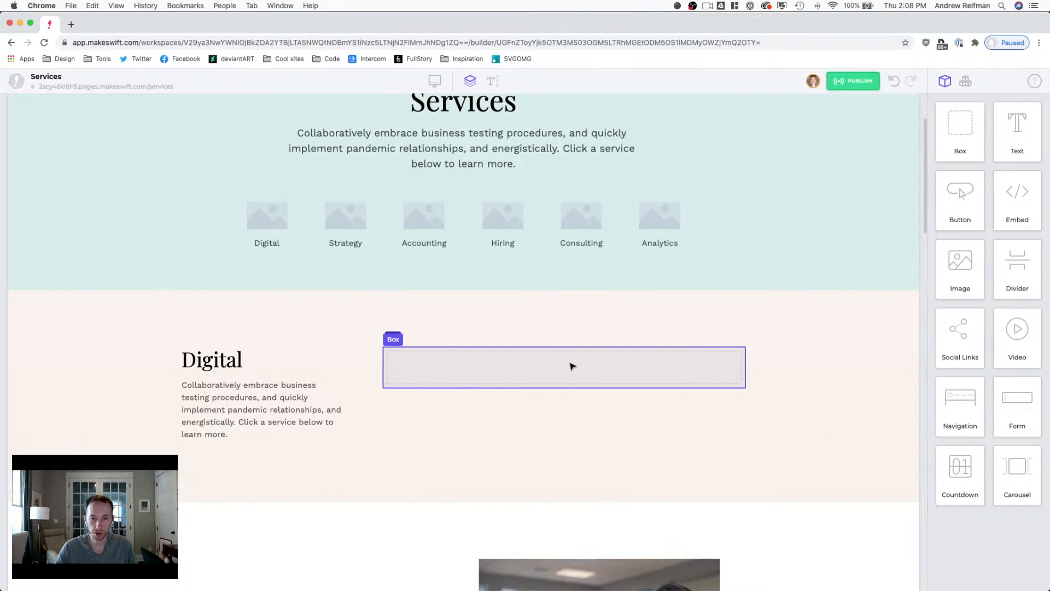
left_click(569, 364)
left_click(941, 80)
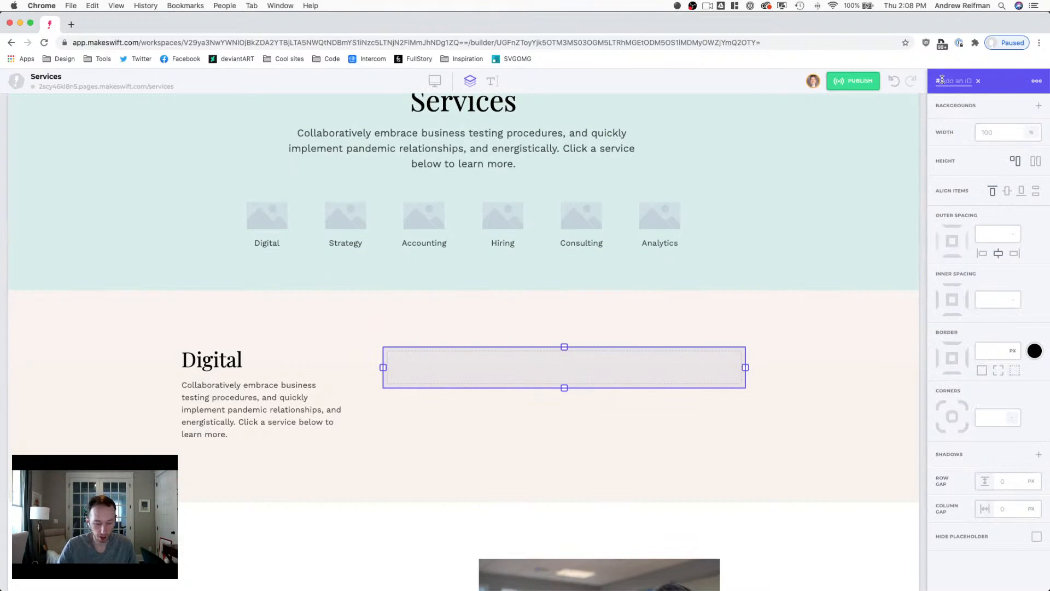
type("digital")
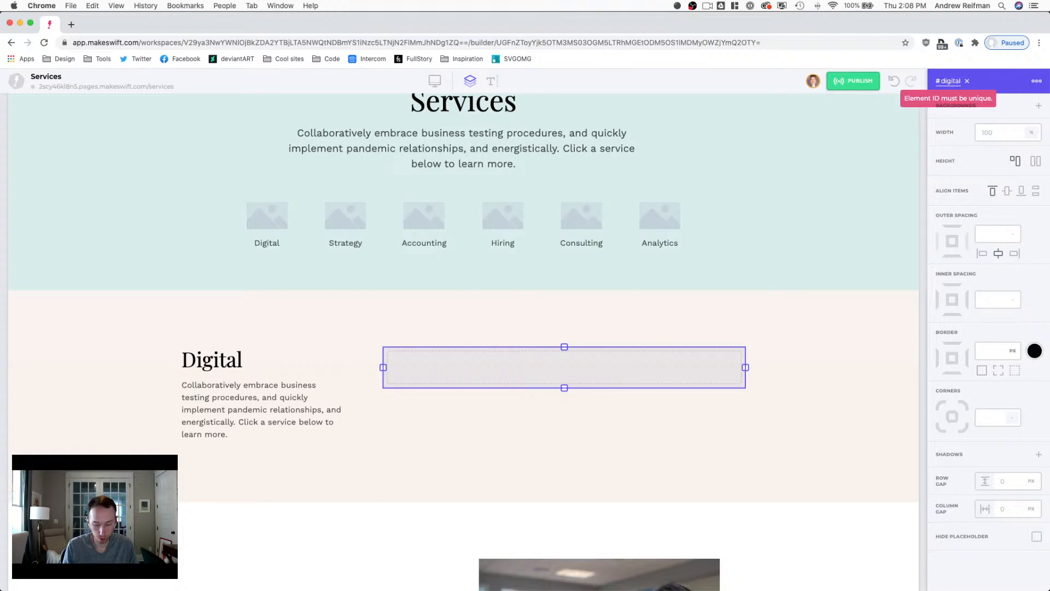
type("-service-list")
key("Return")
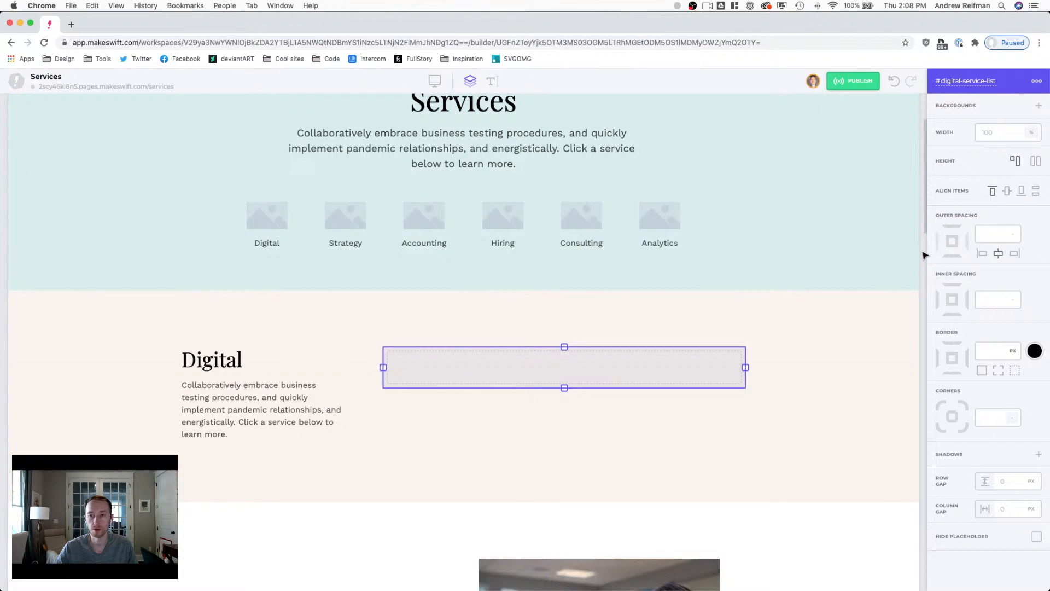
key("Escape")
Step: Nest a new box inside the digital-service-list box and copy the "Digital" heading into it
left_click_drag(956, 137, 499, 368)
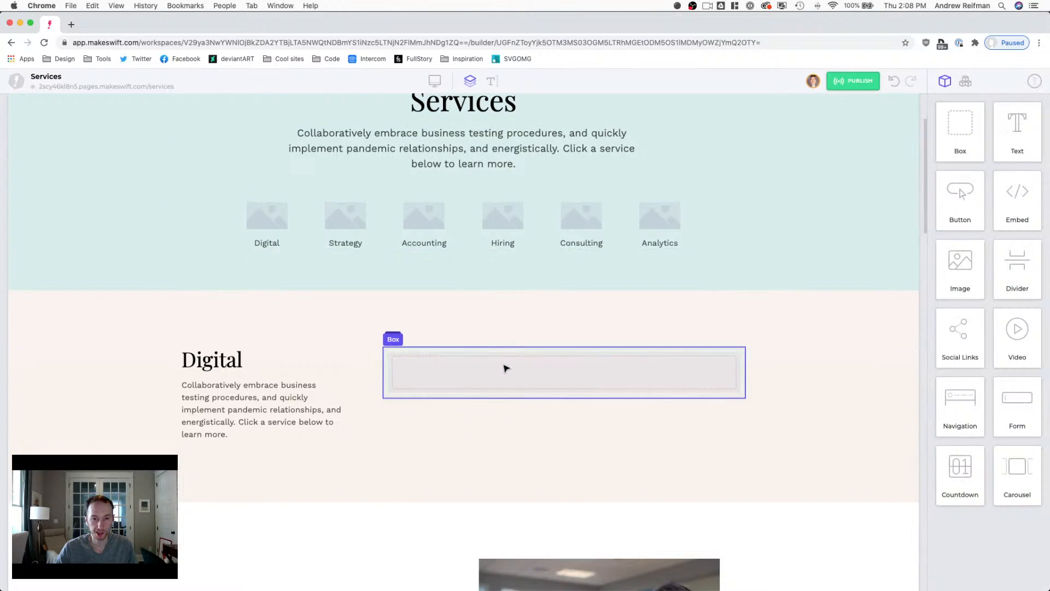
left_click(234, 361)
key("super+c")
key("Escape")
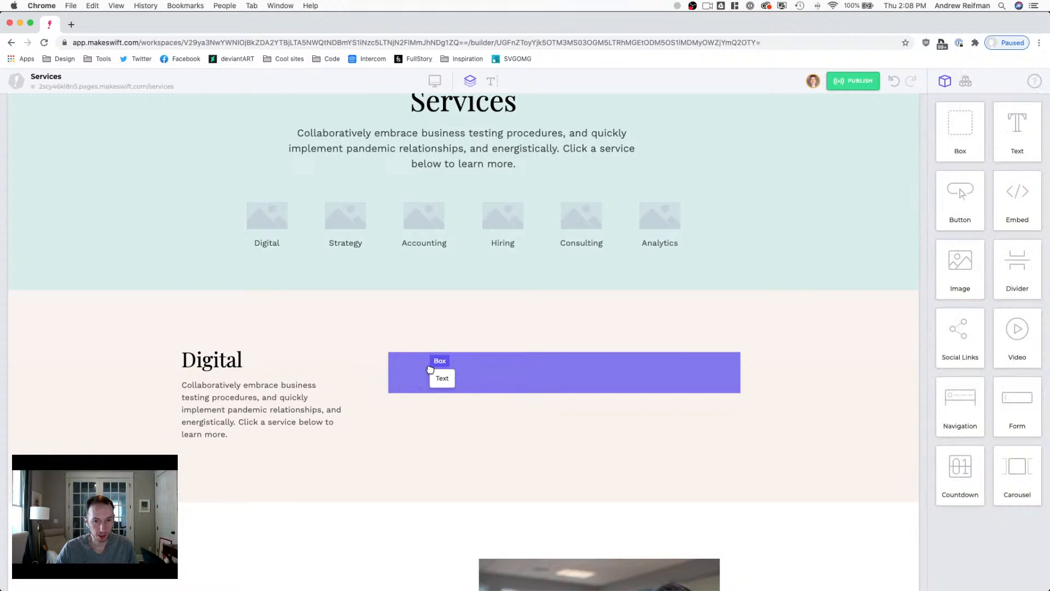
key("super+v")
Step: Copy the paragraph from the "Digital" text column into the nested box below the copied heading
left_click(257, 387)
key("super+c")
key("Escape")
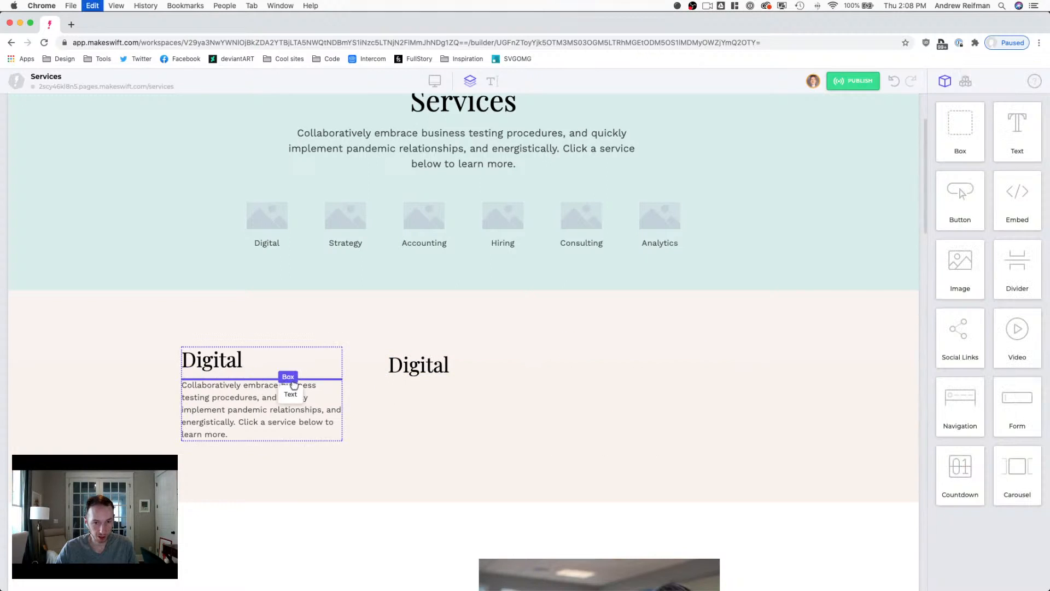
left_click(427, 366)
key("super+v")
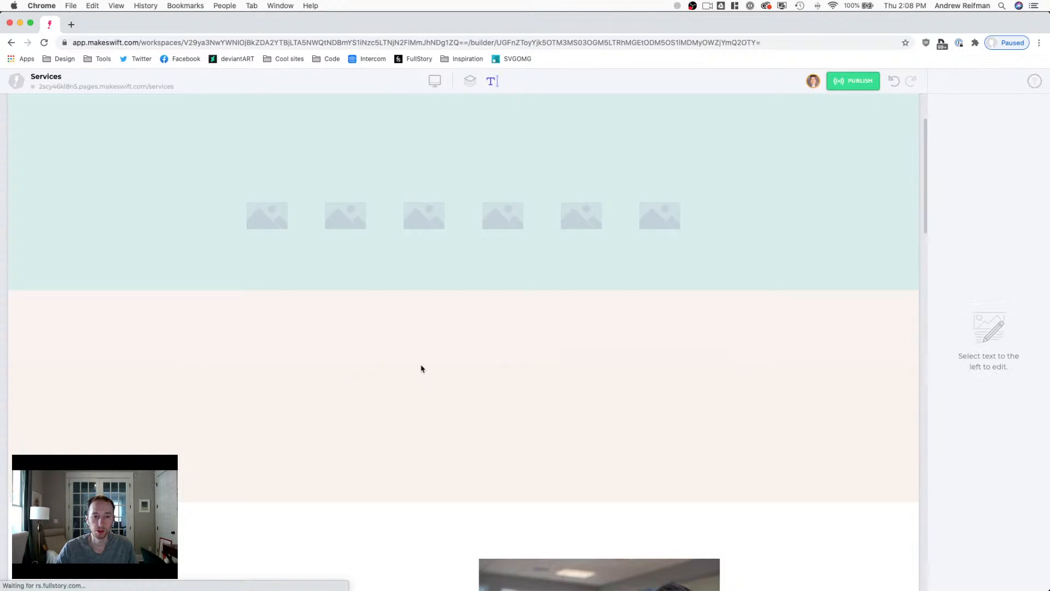
Step: Apply the Heading 3 typography style and H3 block level to the copied "Digital" heading, and return to layout editing
double_click(424, 368)
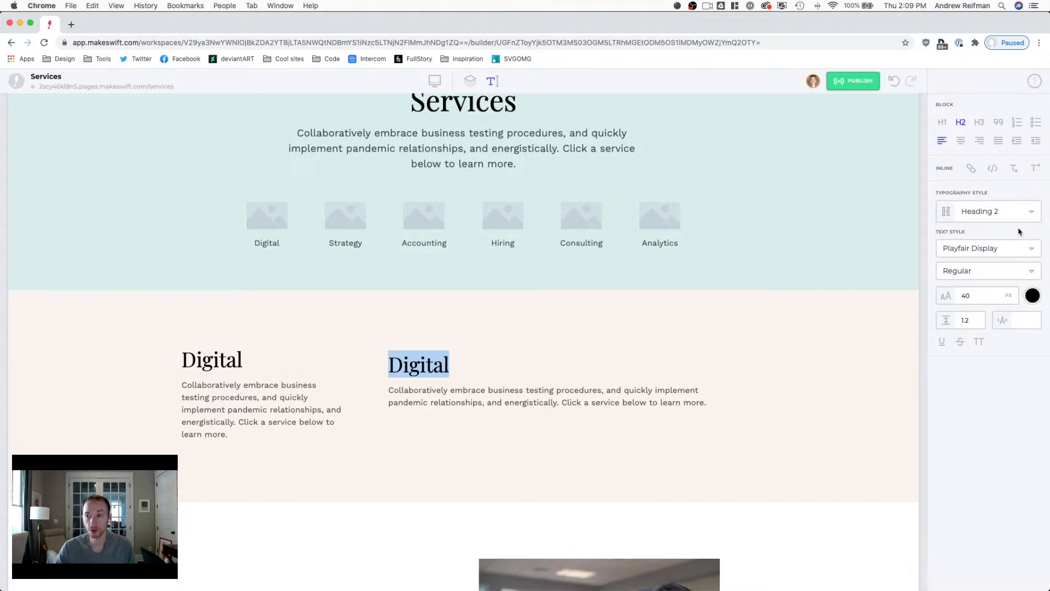
left_click(987, 211)
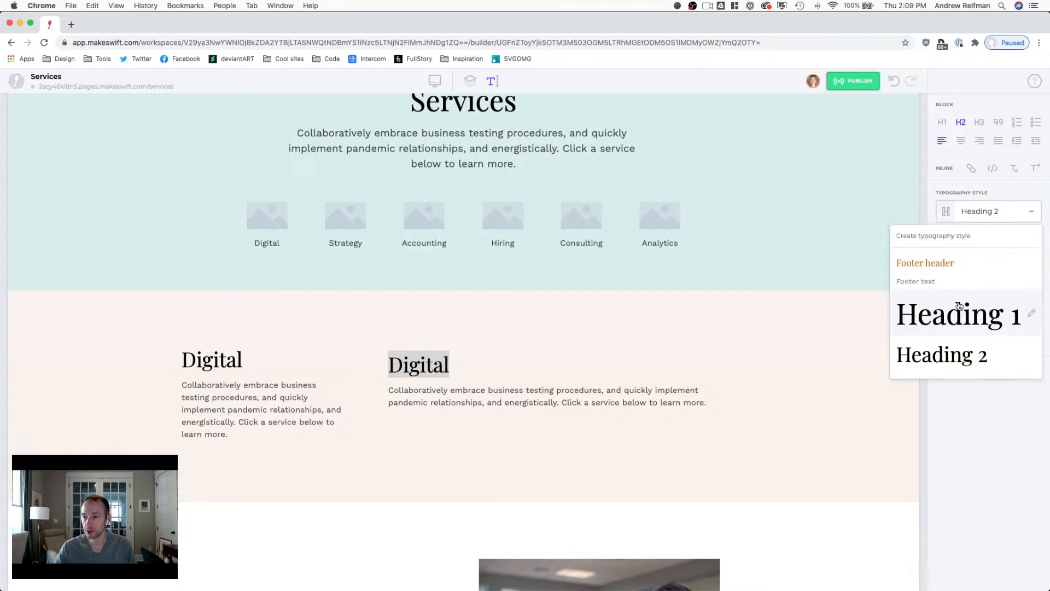
scroll(959, 299, "down", 3)
left_click(947, 312)
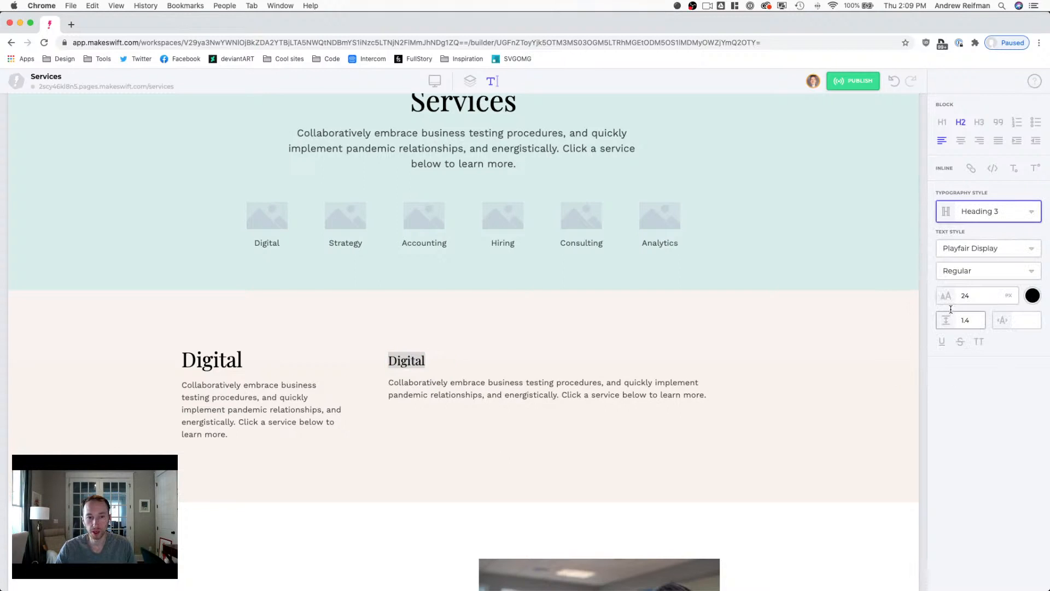
left_click(979, 122)
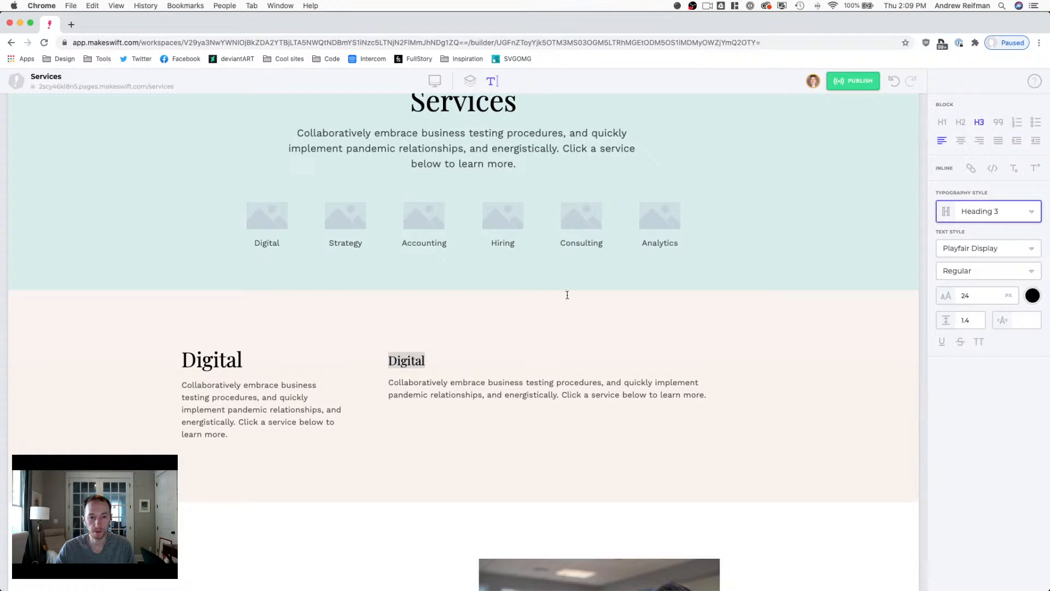
triple_click(501, 391)
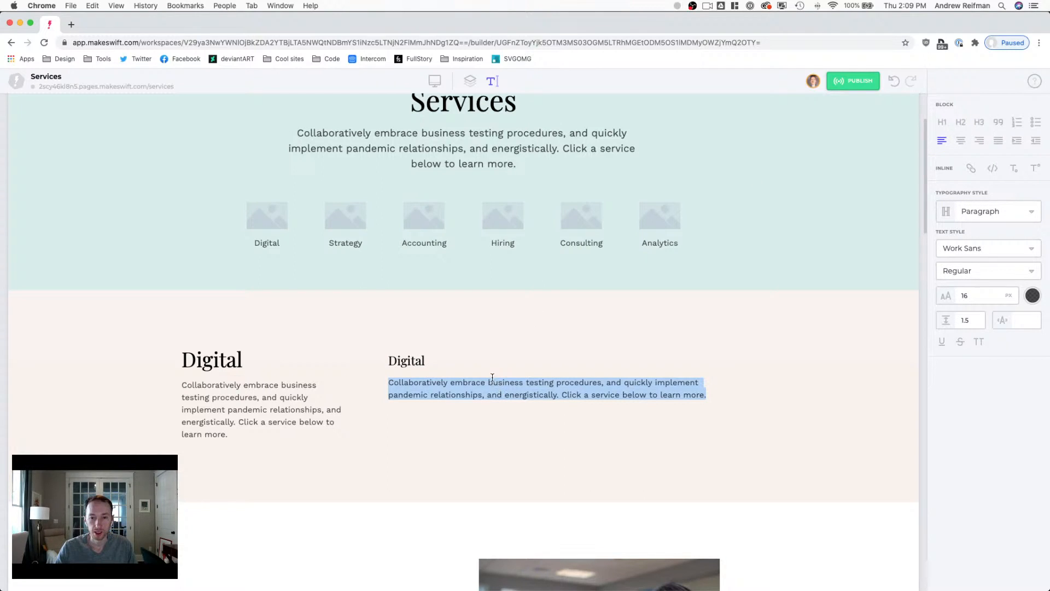
left_click(469, 81)
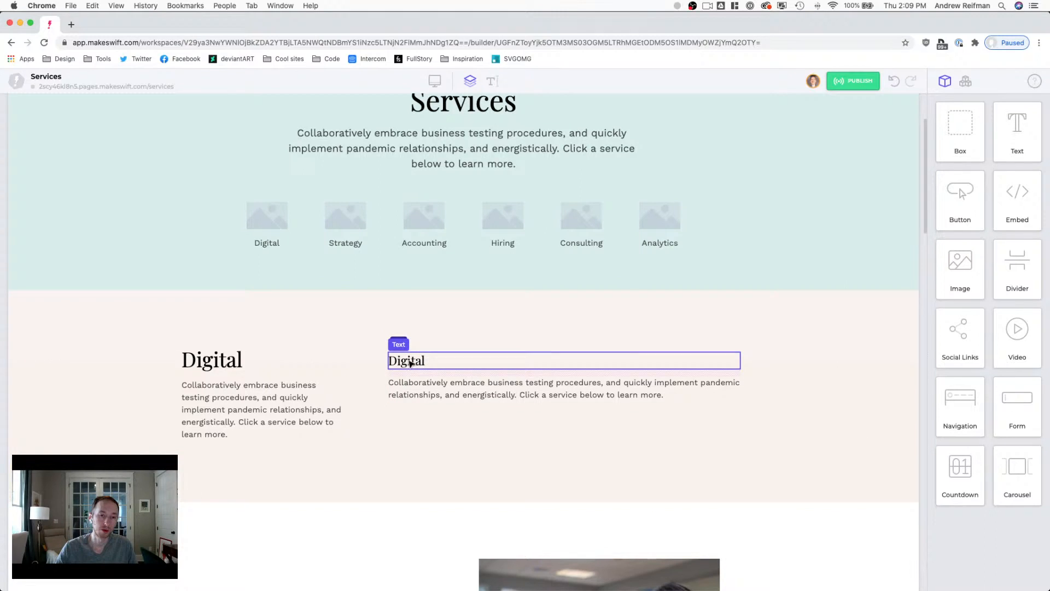
Step: Remove the inner spacing of the box holding the copied heading and paragraph, and select its parent digital-service-list box
mouse_move(399, 344)
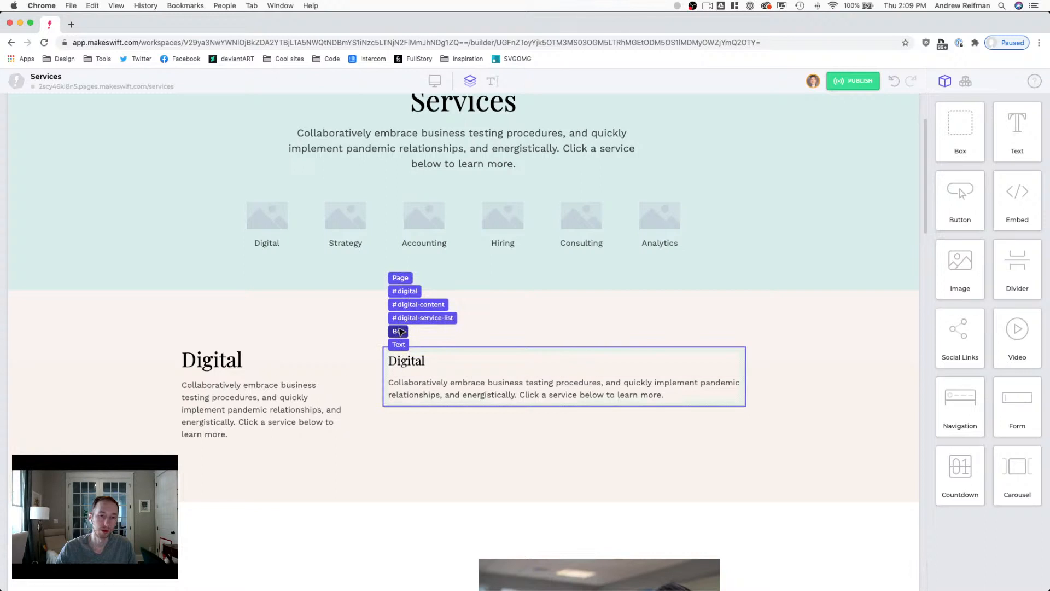
left_click(422, 356)
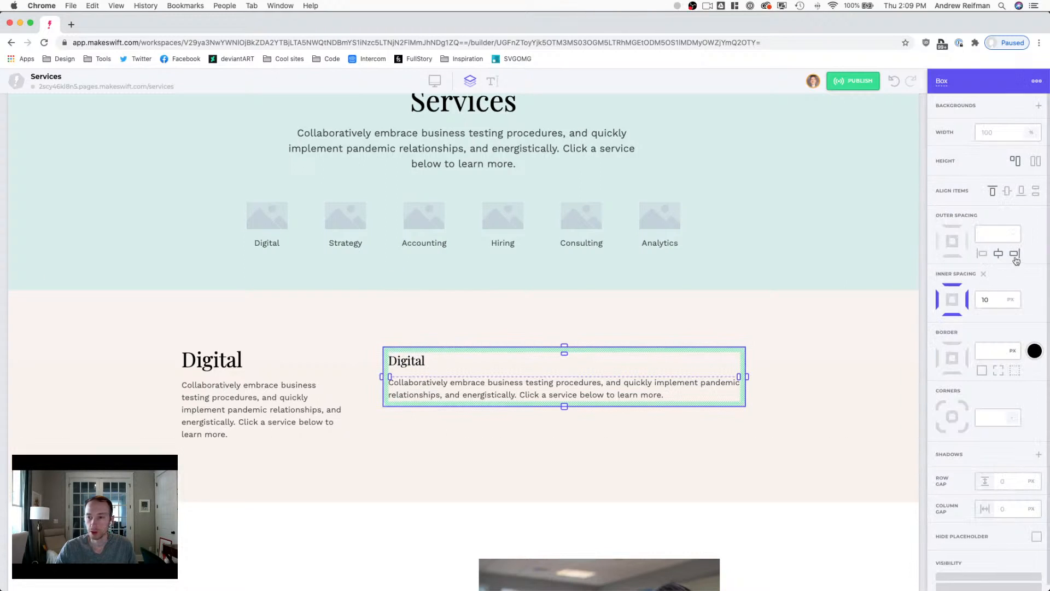
left_click(983, 276)
mouse_move(393, 339)
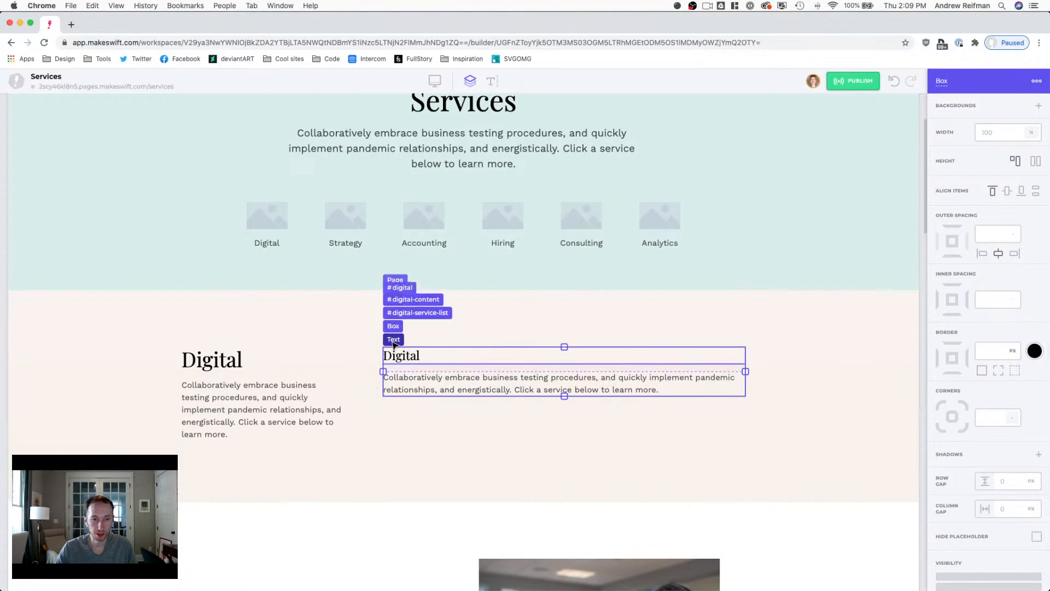
left_click(396, 312)
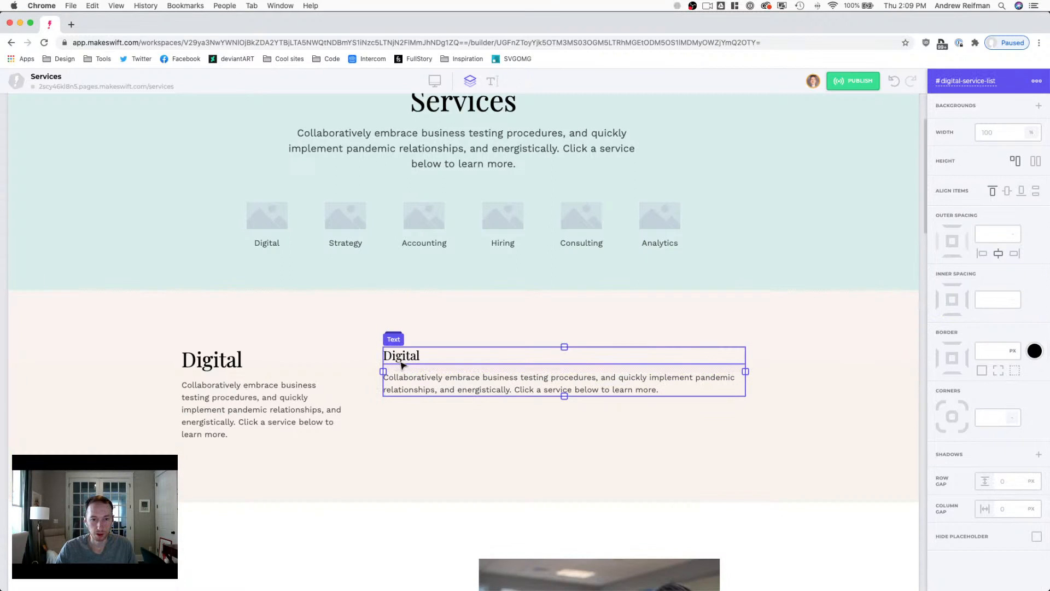
Step: Give the box holding the copied heading and paragraph a 3 px top border in the orange site color
left_click(396, 330)
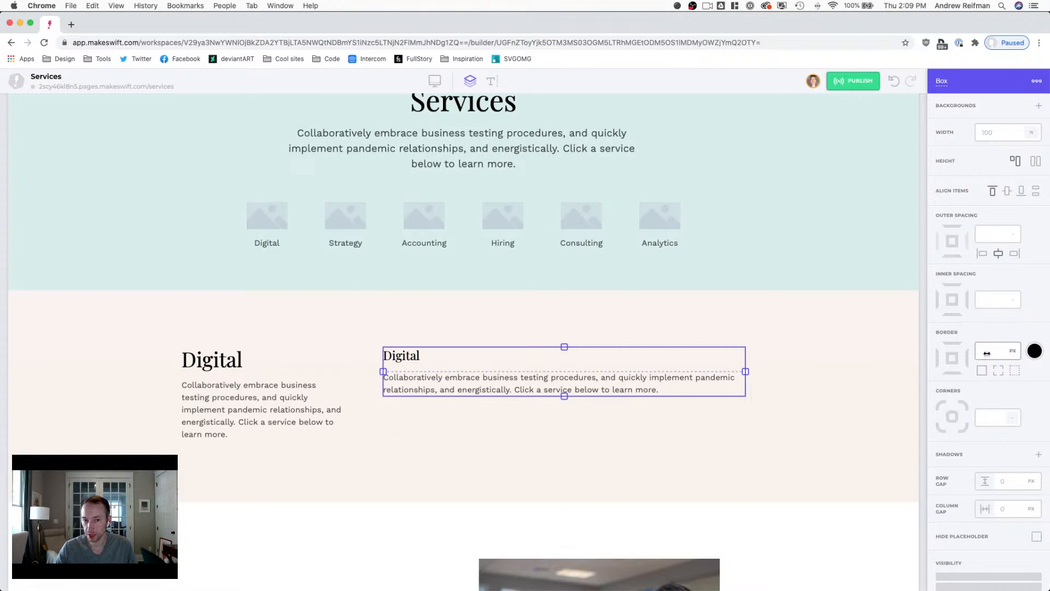
left_click(951, 345)
left_click_drag(989, 351, 998, 349)
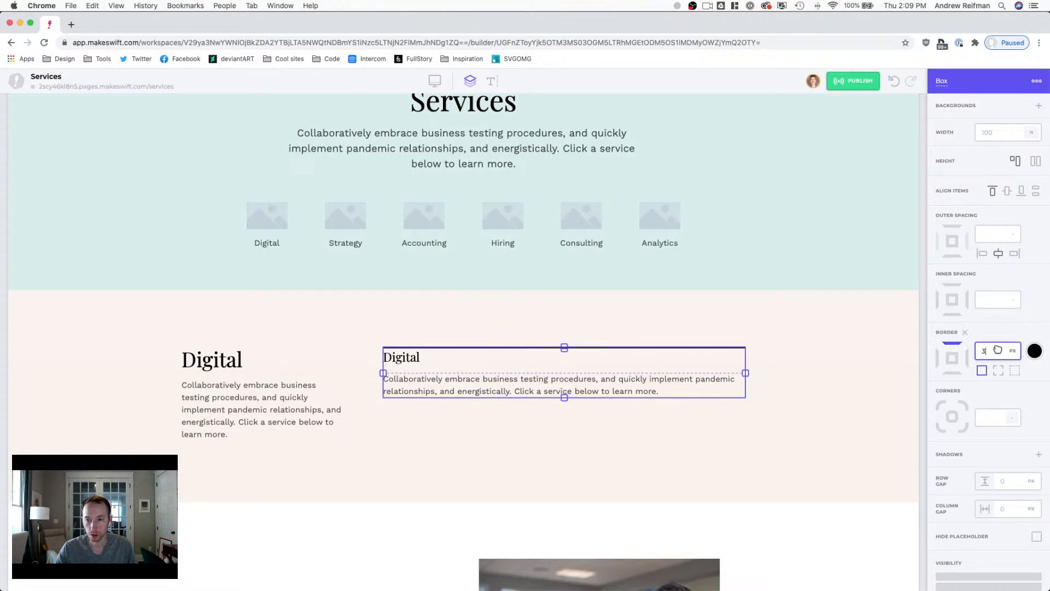
left_click(1035, 350)
left_click(1027, 391)
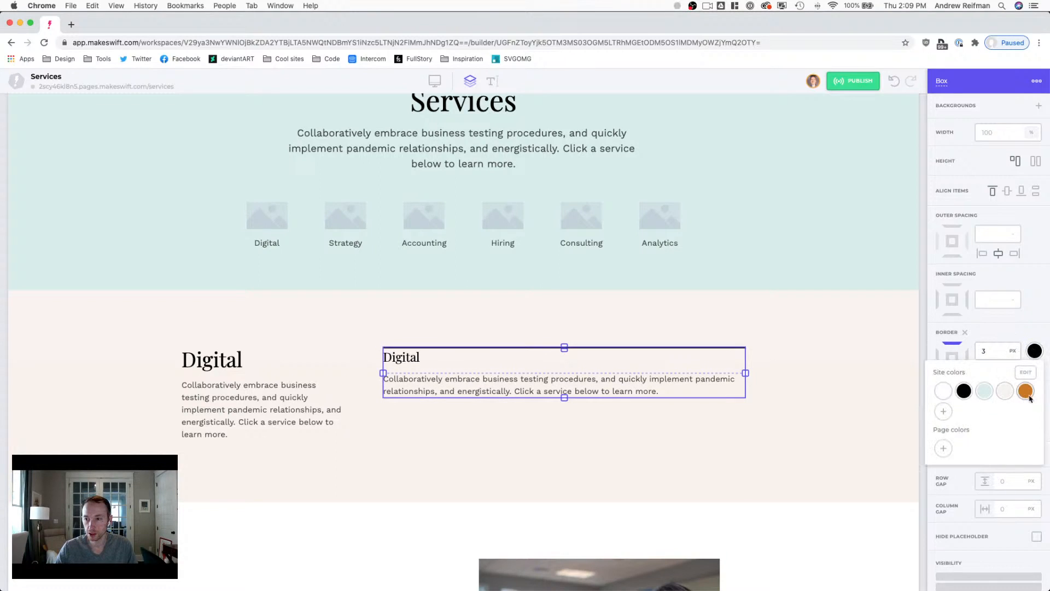
Step: Add 10 px of inner spacing to the top of the bordered box, and clear the selection
left_click_drag(565, 353, 564, 358)
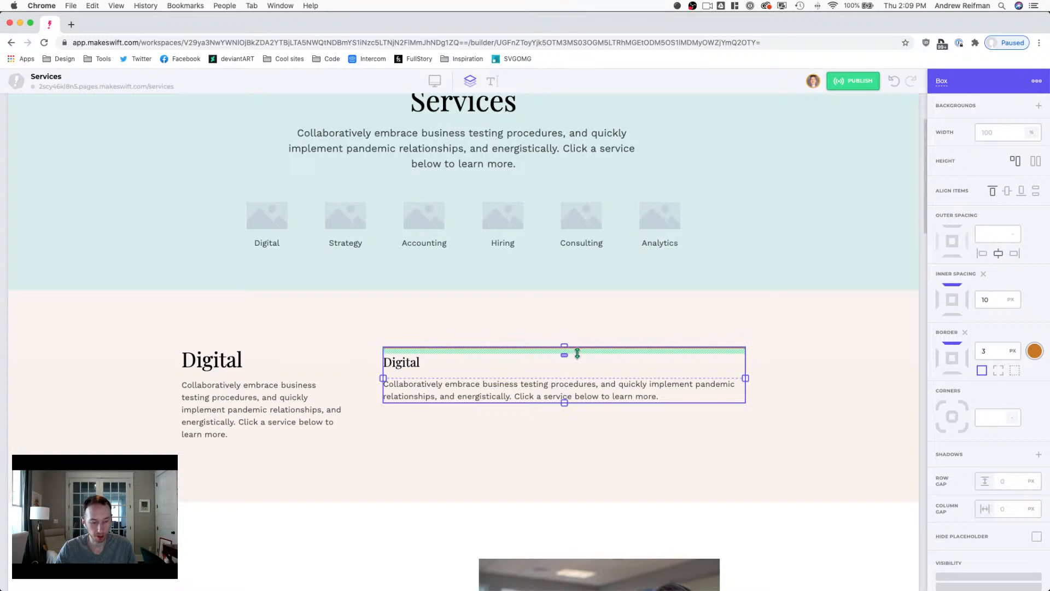
left_click(589, 314)
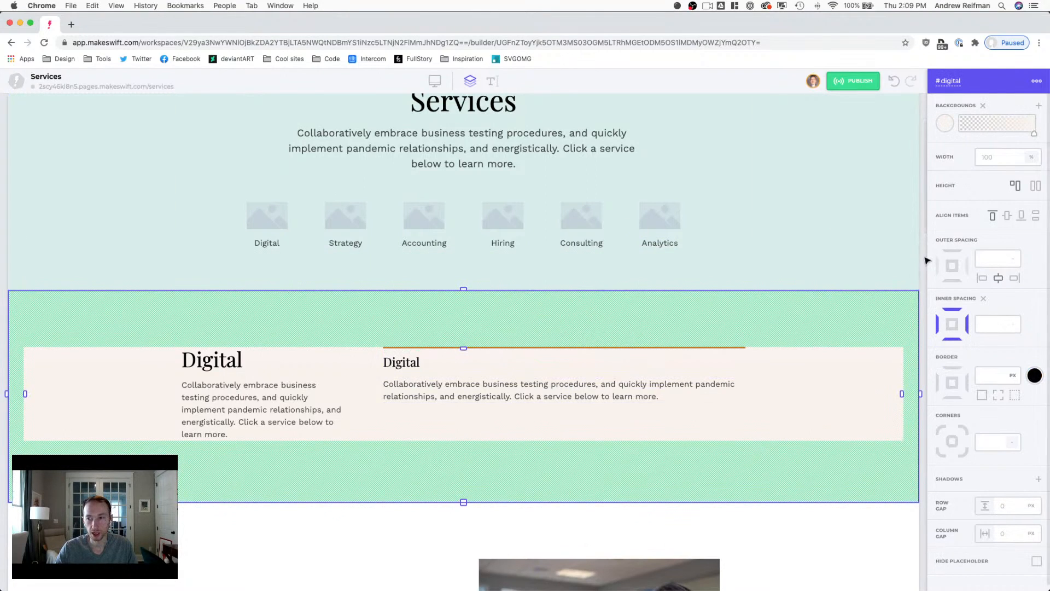
key("Escape")
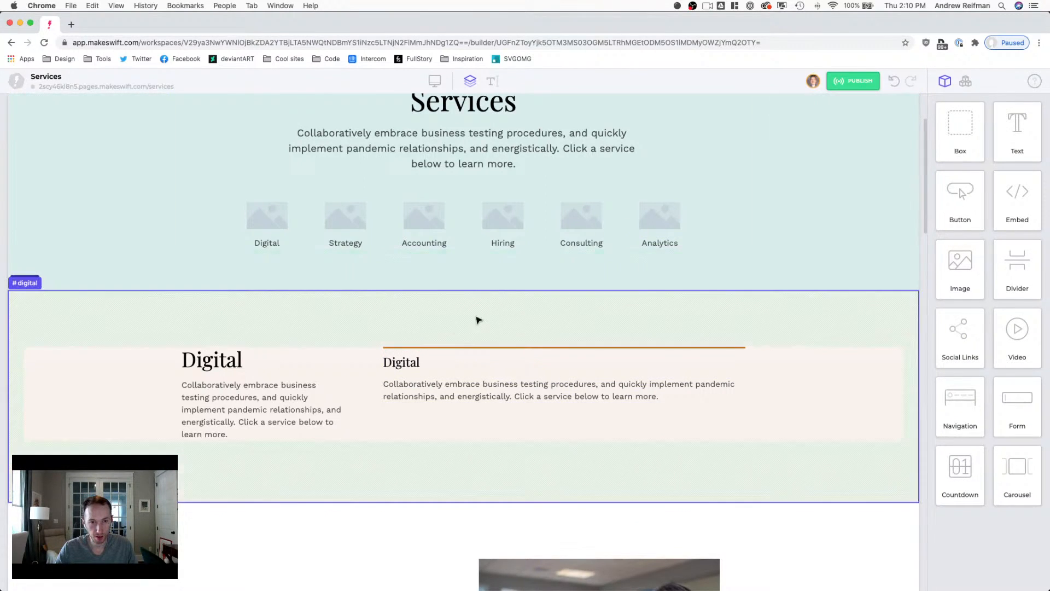
Step: Copy the bordered box beside itself and duplicate it again to form three columns in digital-service-list
left_click(398, 356)
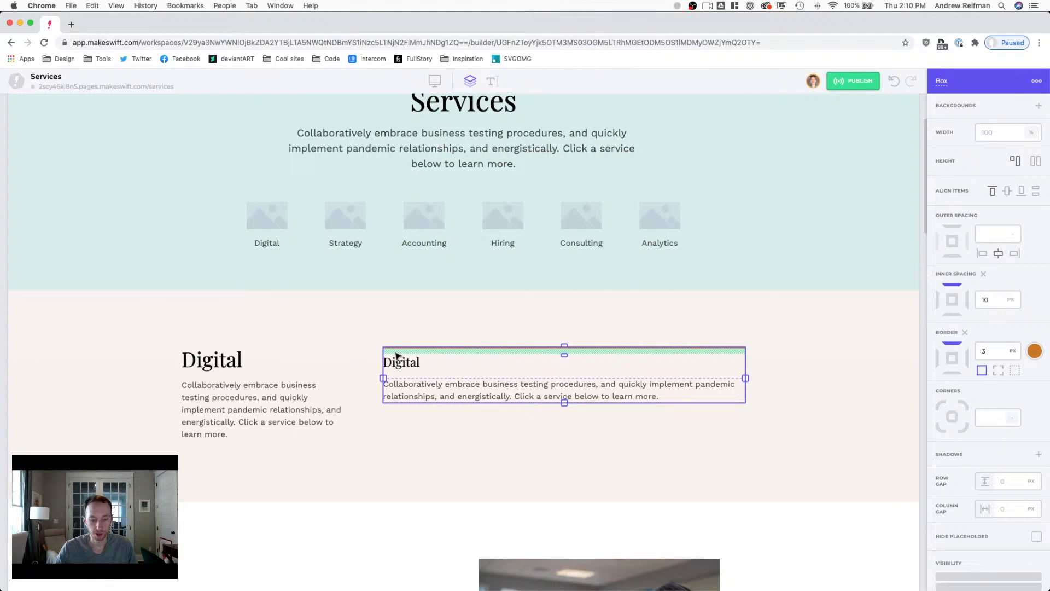
key("Escape")
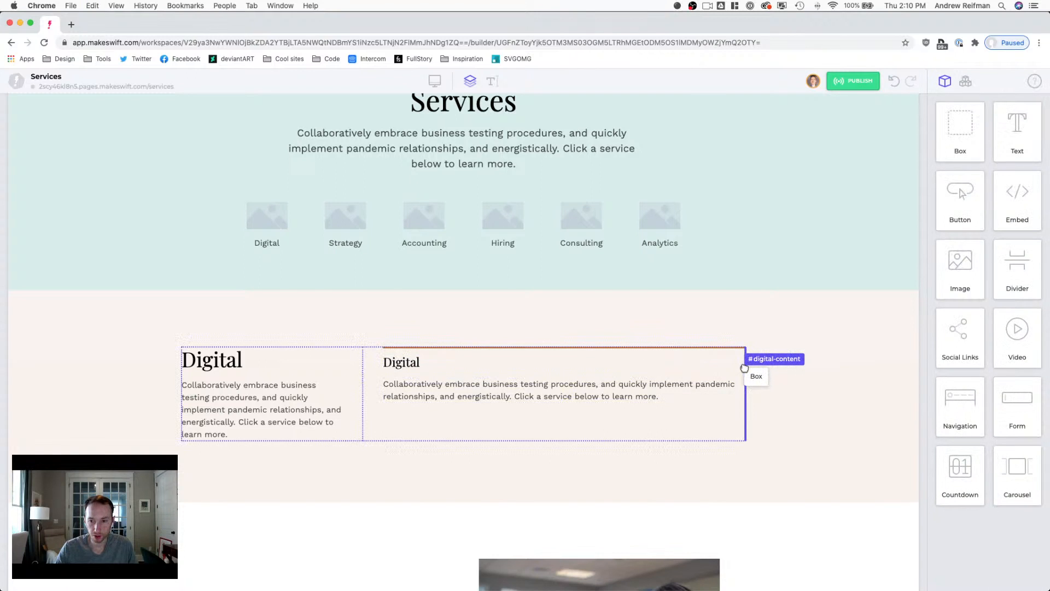
left_click_drag(743, 367, 746, 370)
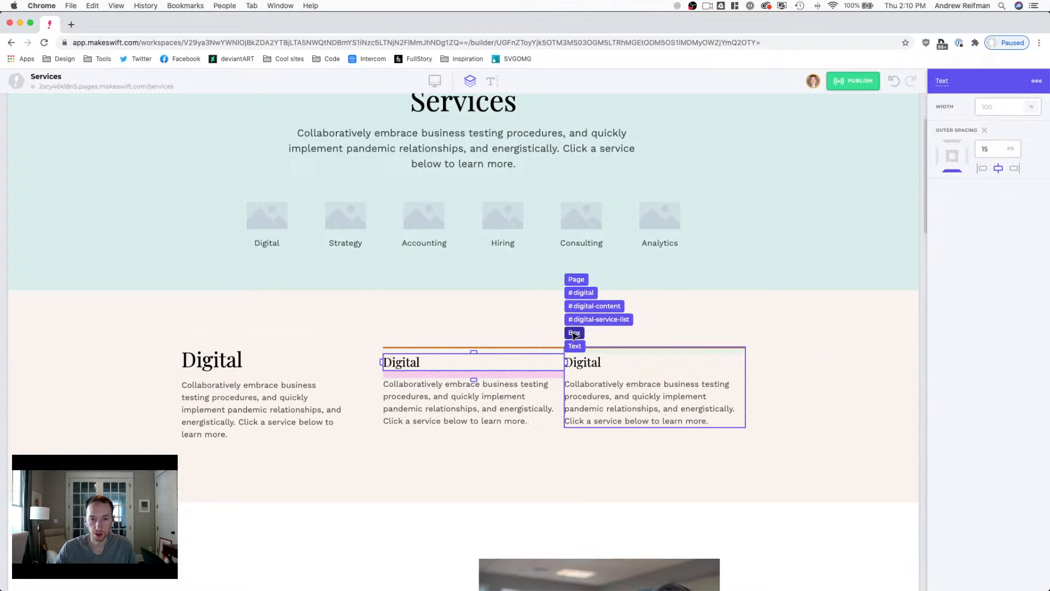
left_click(574, 334)
key("super+d")
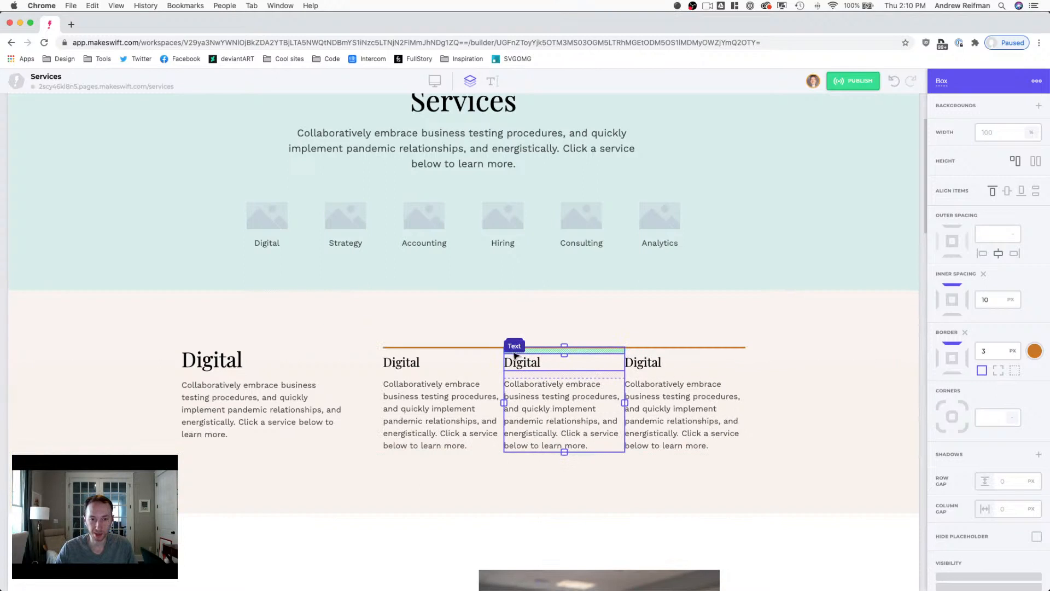
Step: Set both the column gap and the row gap of the digital-service-list box to 40 px
left_click(515, 324)
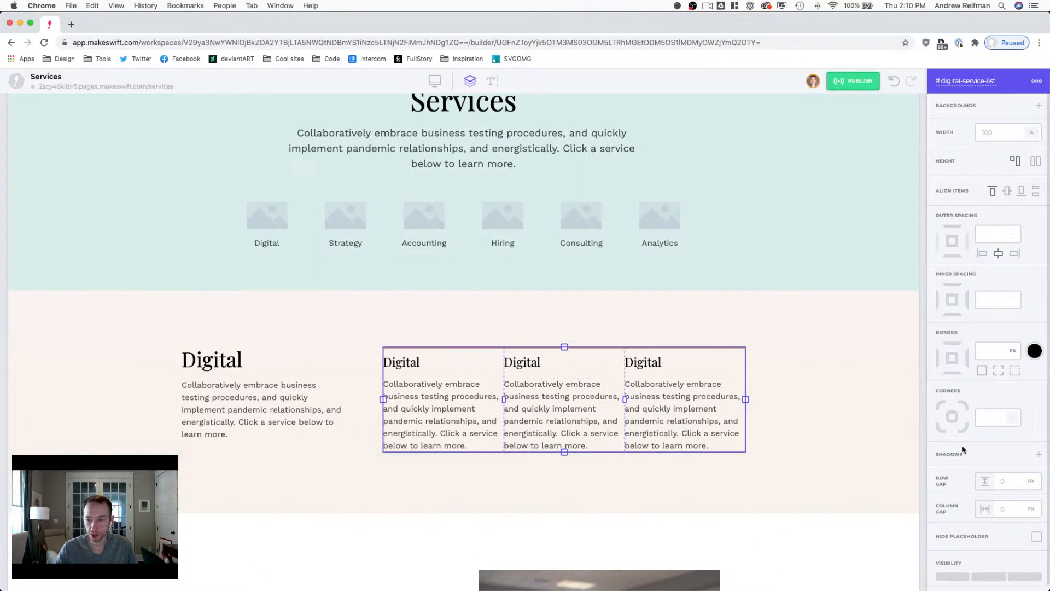
left_click(1025, 509)
type("15")
left_click_drag(1024, 509, 1036, 506)
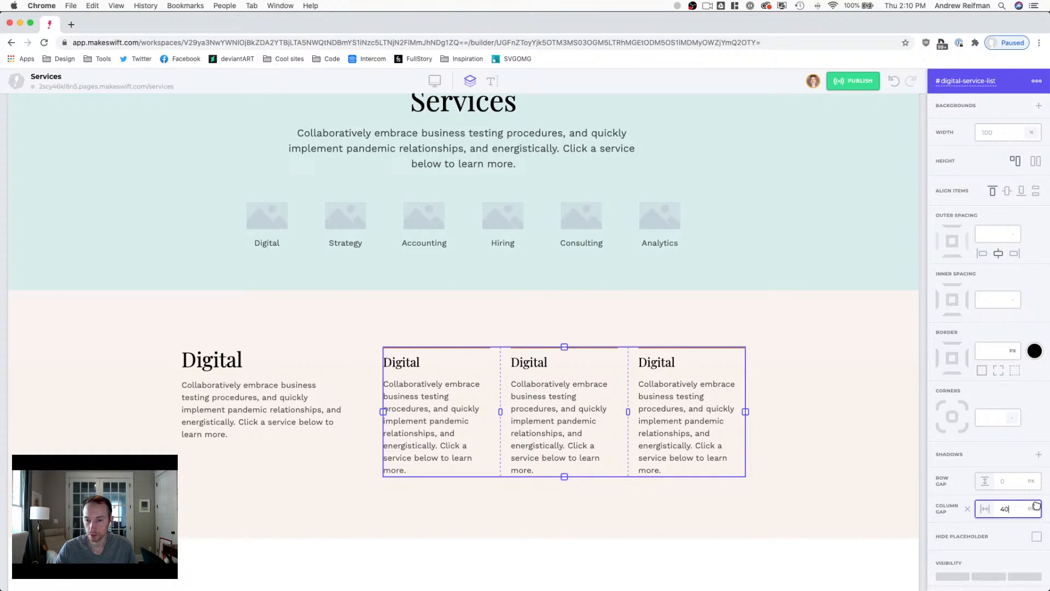
left_click_drag(1022, 481, 1046, 478)
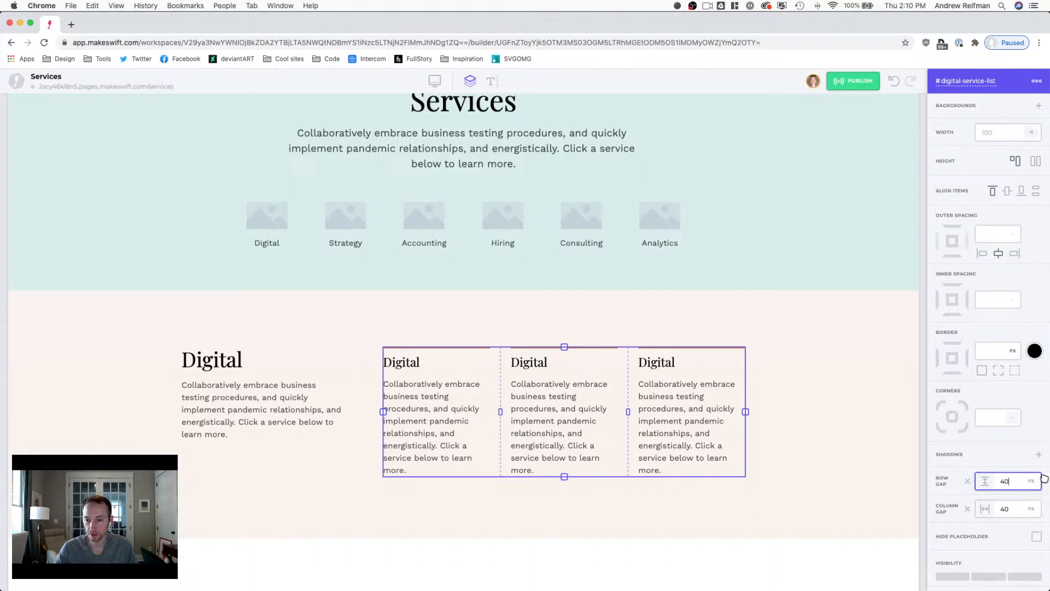
left_click(927, 402)
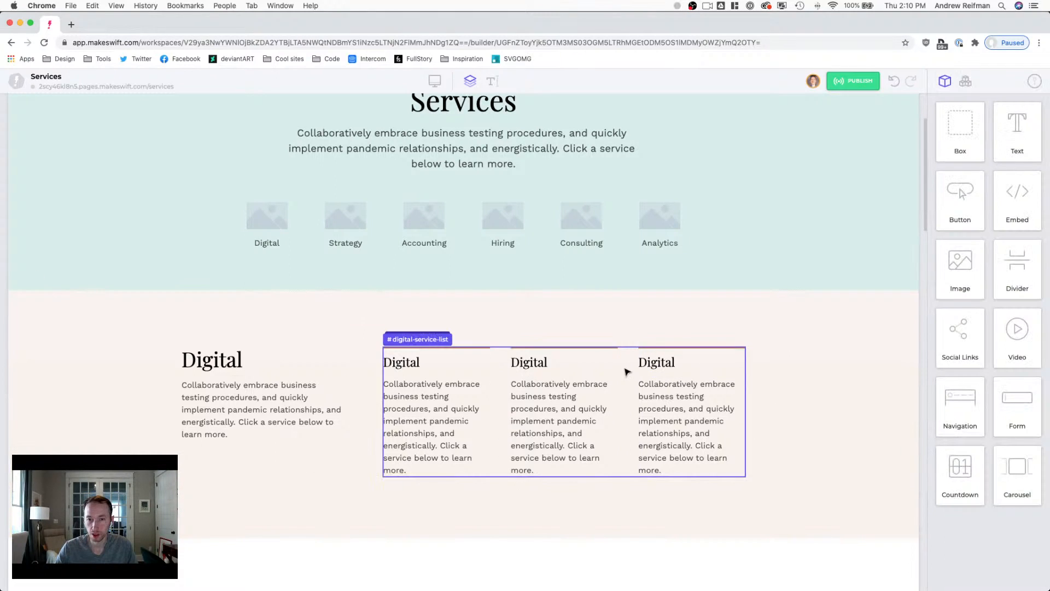
Step: Try the equal-column height option on the first service box, and undo it
left_click(487, 352)
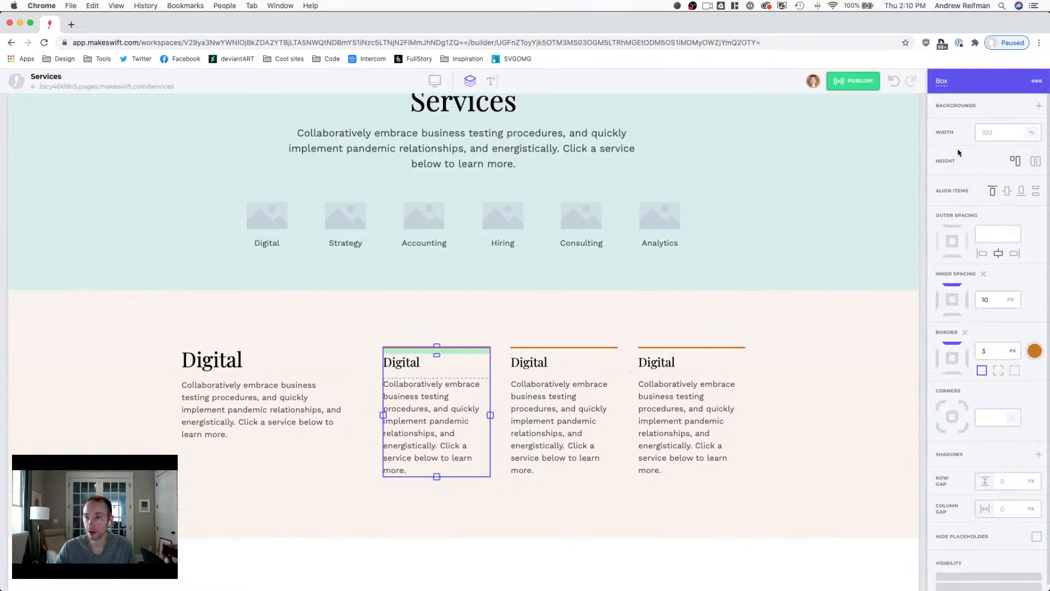
left_click(1035, 161)
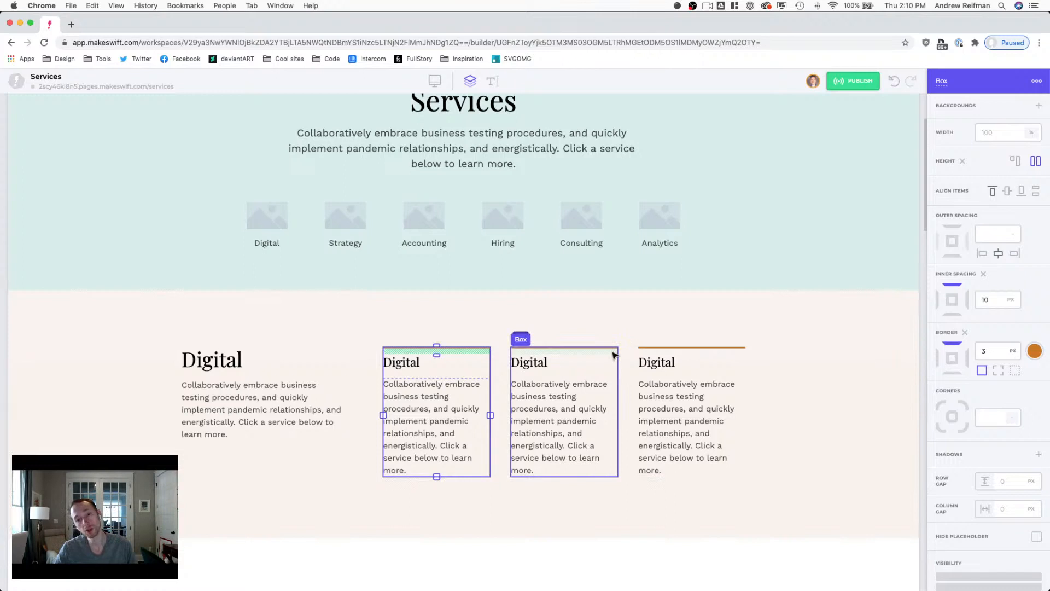
key("super+z")
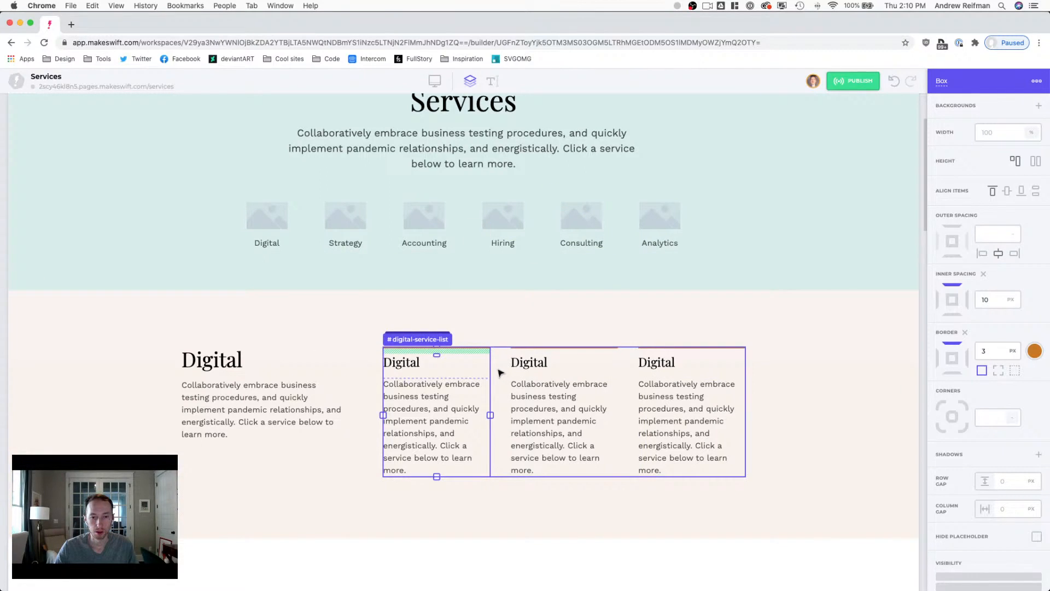
Step: Delete the sentence "Click a service below to learn more." from the paragraphs of all three service columns
double_click(442, 435)
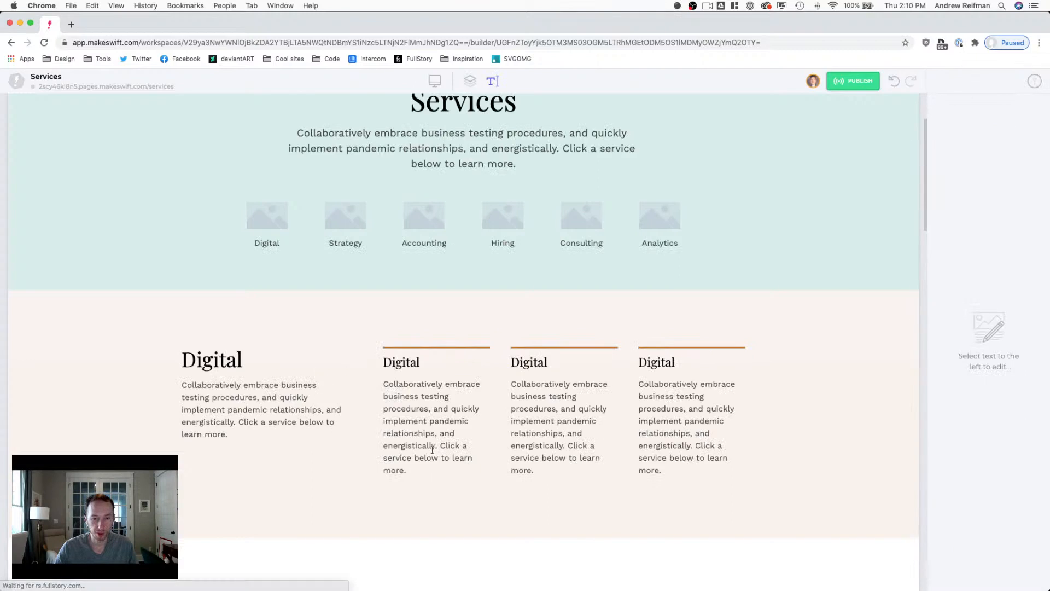
left_click_drag(408, 471, 442, 444)
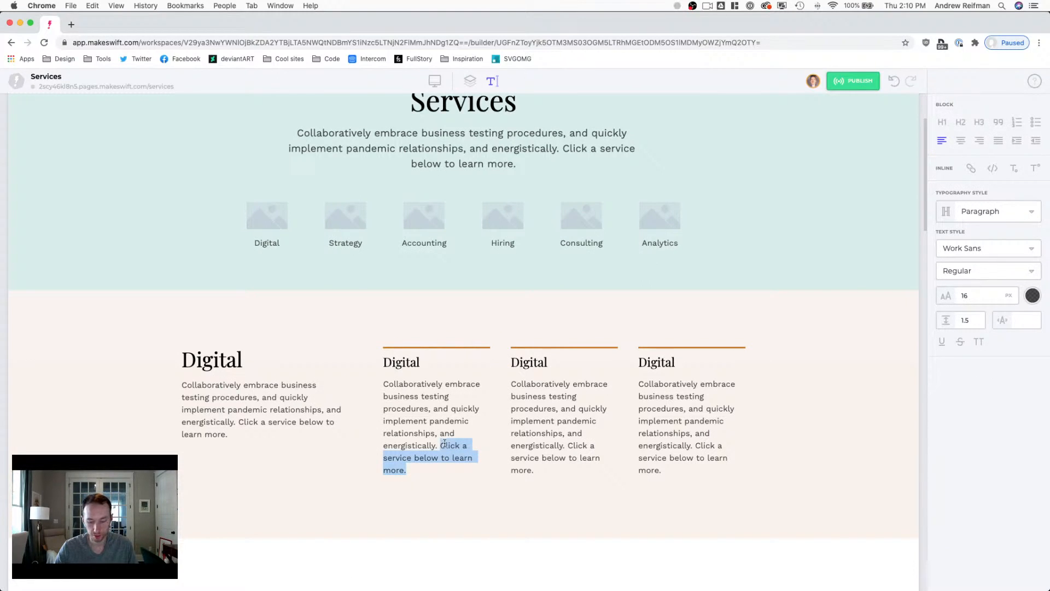
key("BackSpace")
left_click_drag(540, 473, 566, 445)
key("BackSpace")
left_click_drag(663, 471, 691, 445)
key("BackSpace")
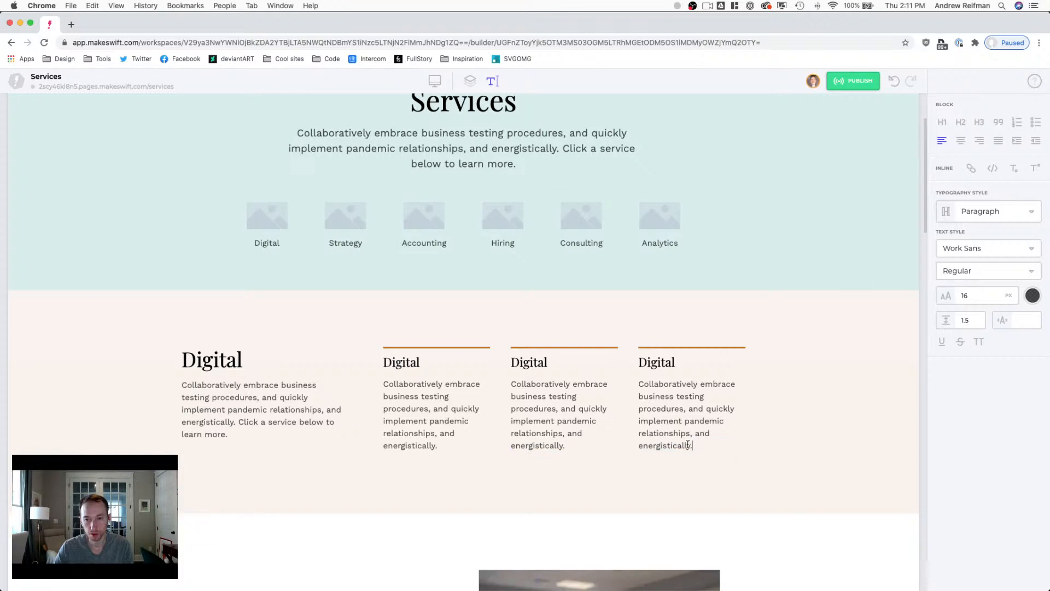
Step: Replace the first service column's "Digital" heading with "Service name" and copy the new text
double_click(401, 363)
type("Service ")
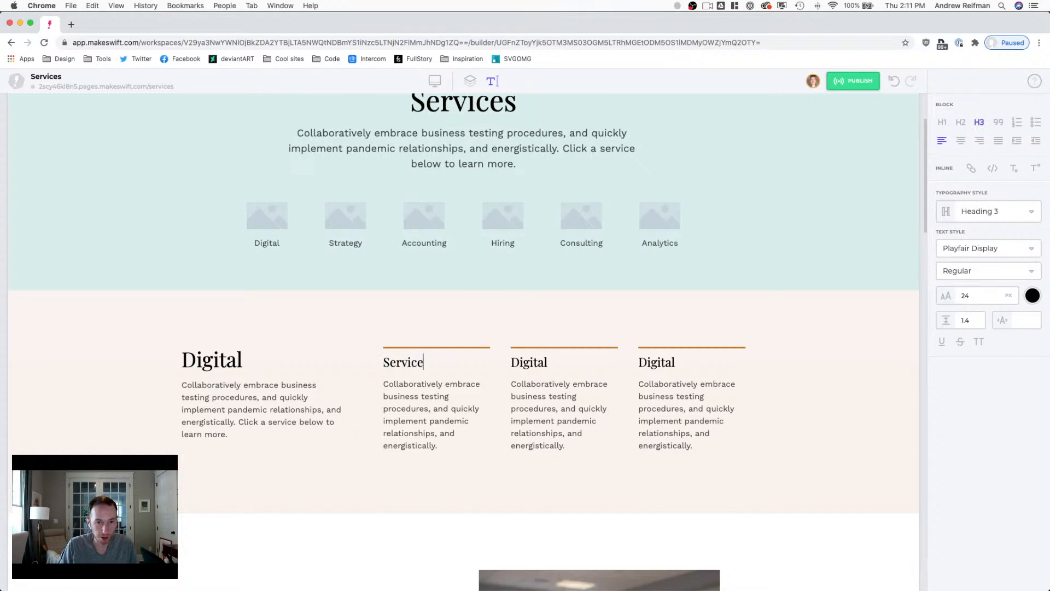
type("name")
key("super+a")
key("super+c")
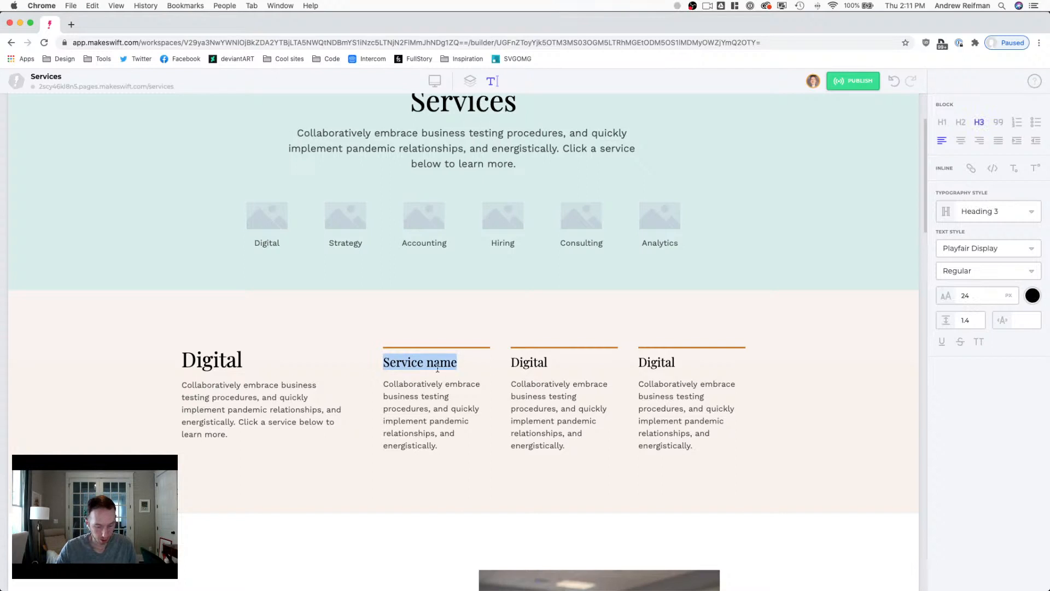
Step: Paste "Service name" over the headings of the second and third service columns, and return to layout editing
double_click(529, 362)
key("super+v")
double_click(657, 362)
key("super+v")
left_click(470, 81)
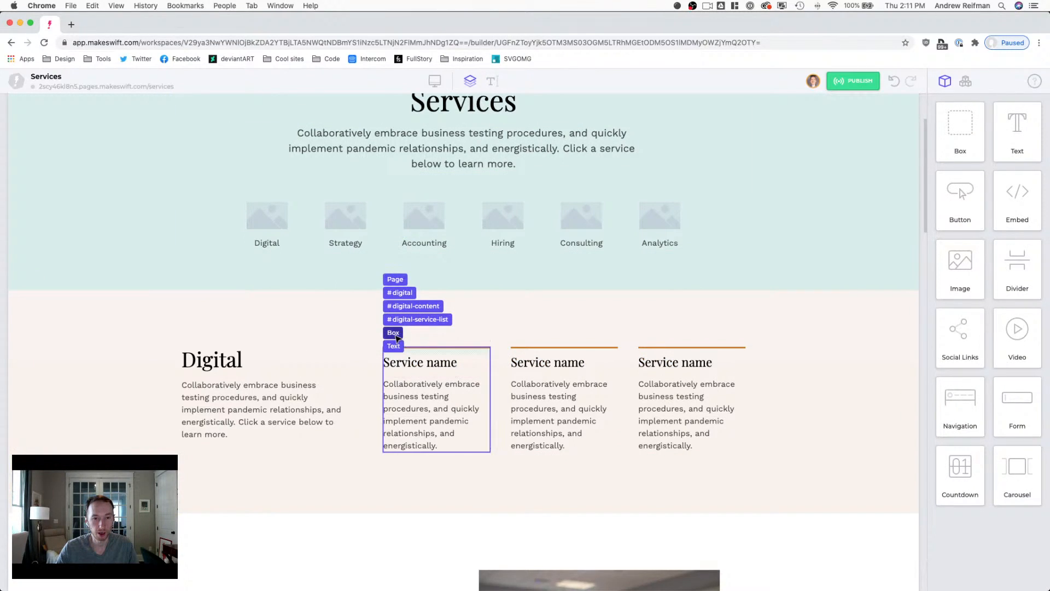
Step: Duplicate the first service box to make six services, and arrange digital-service-list as two rows of three
left_click(395, 333)
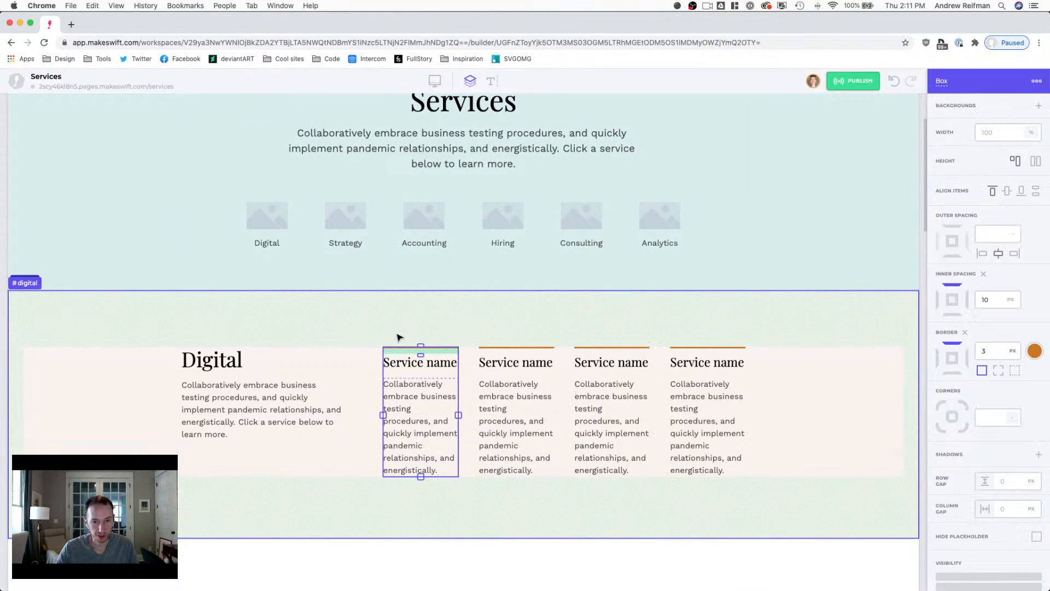
key("super+d")
key("super+d")
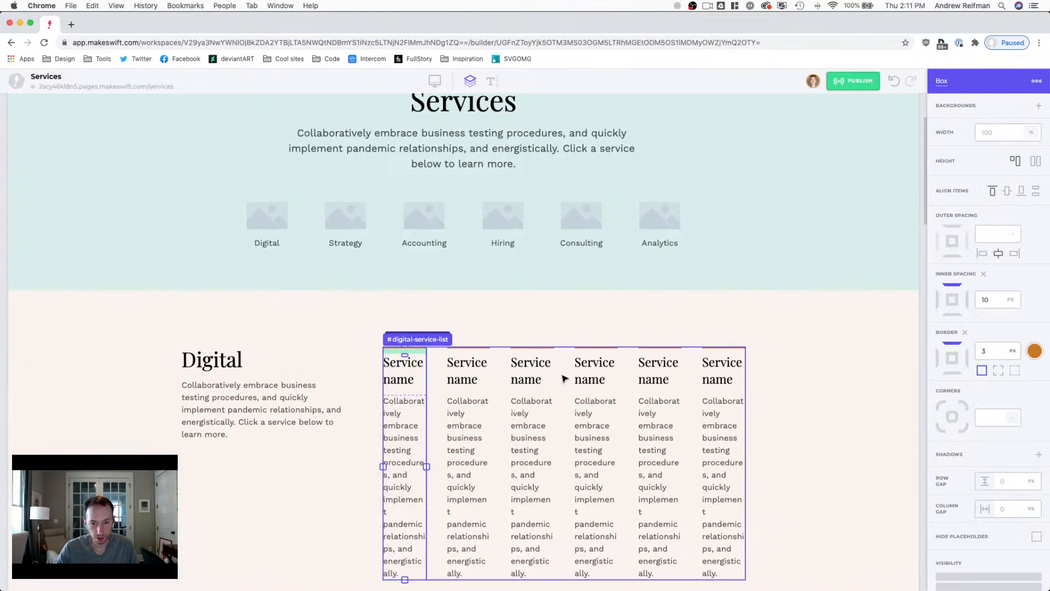
left_click(564, 379)
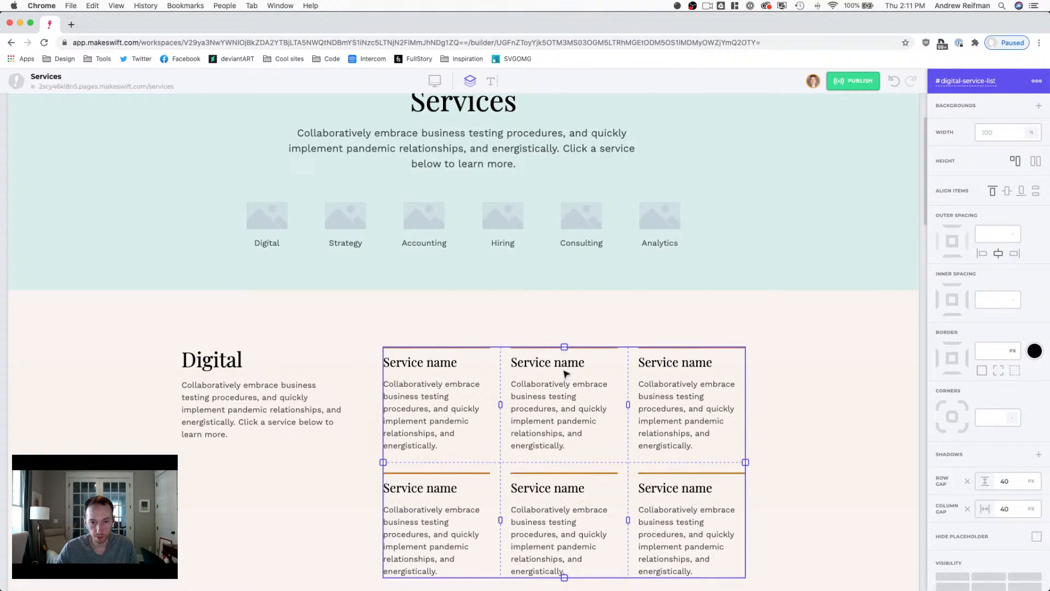
Step: Review the six-service grid in the Digital section together with the sections above and below it
scroll(564, 369, "down", 5)
key("Escape")
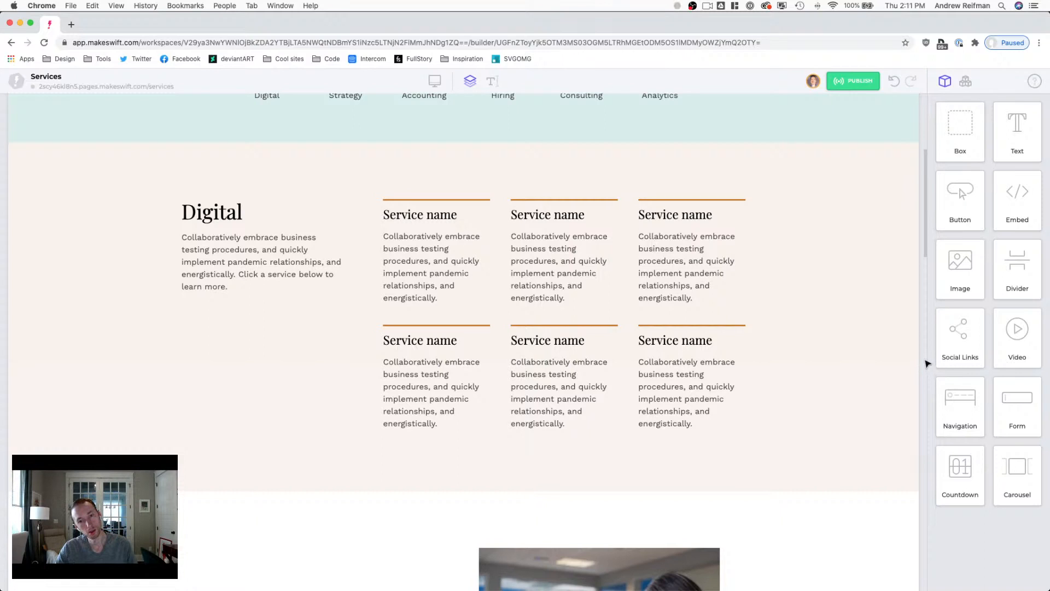
scroll(841, 357, "up", 3)
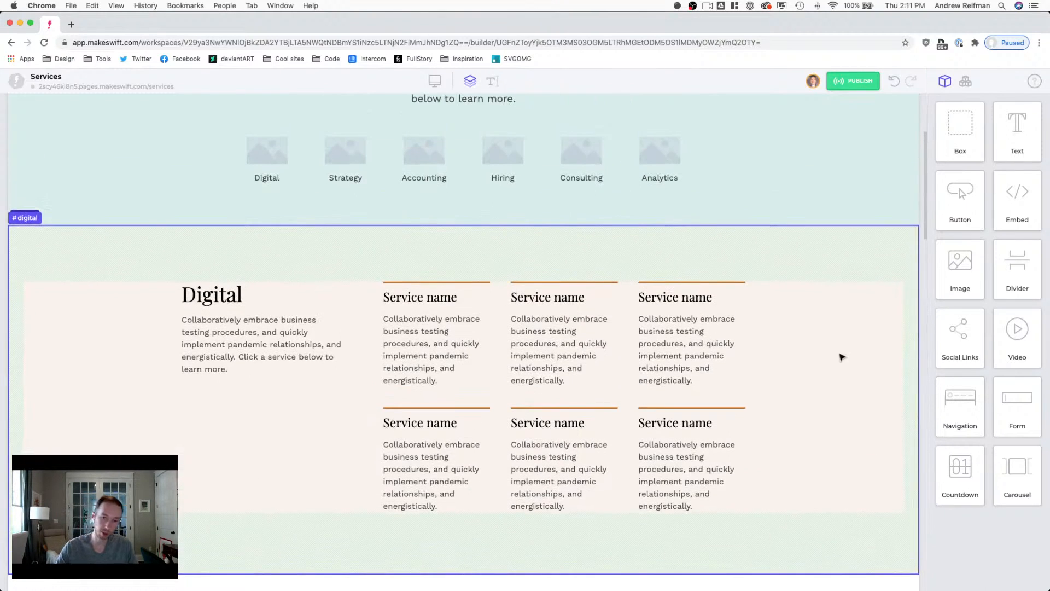
scroll(799, 351, "up", 4)
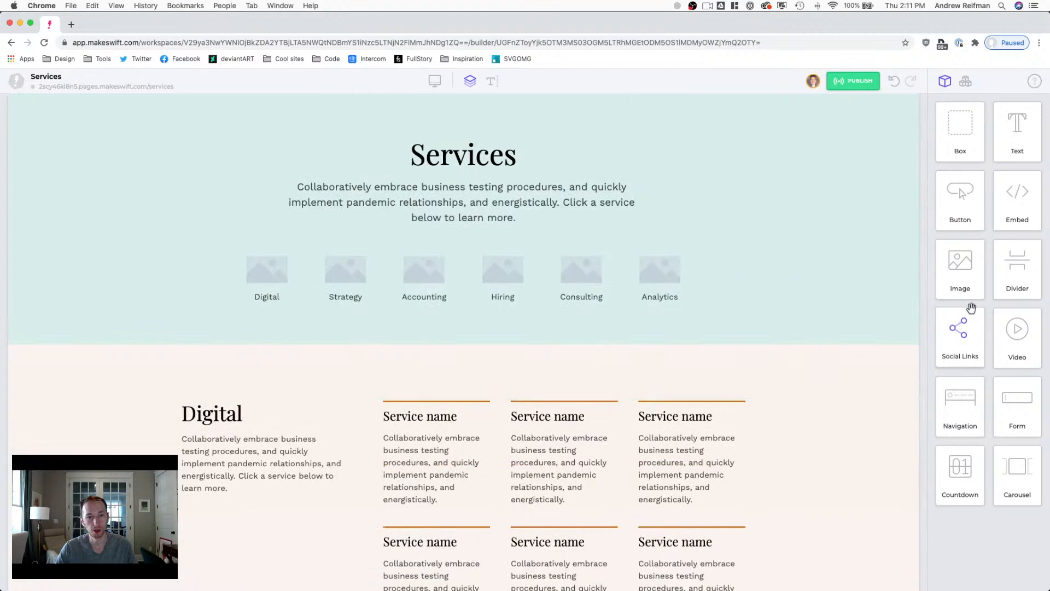
scroll(923, 313, "down", 4)
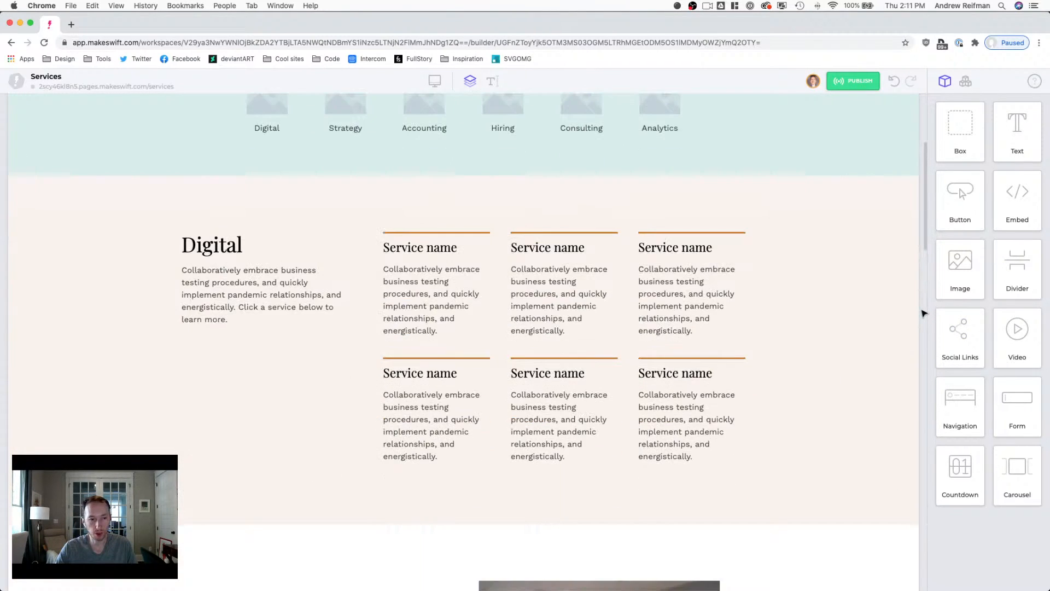
scroll(923, 313, "down", 6)
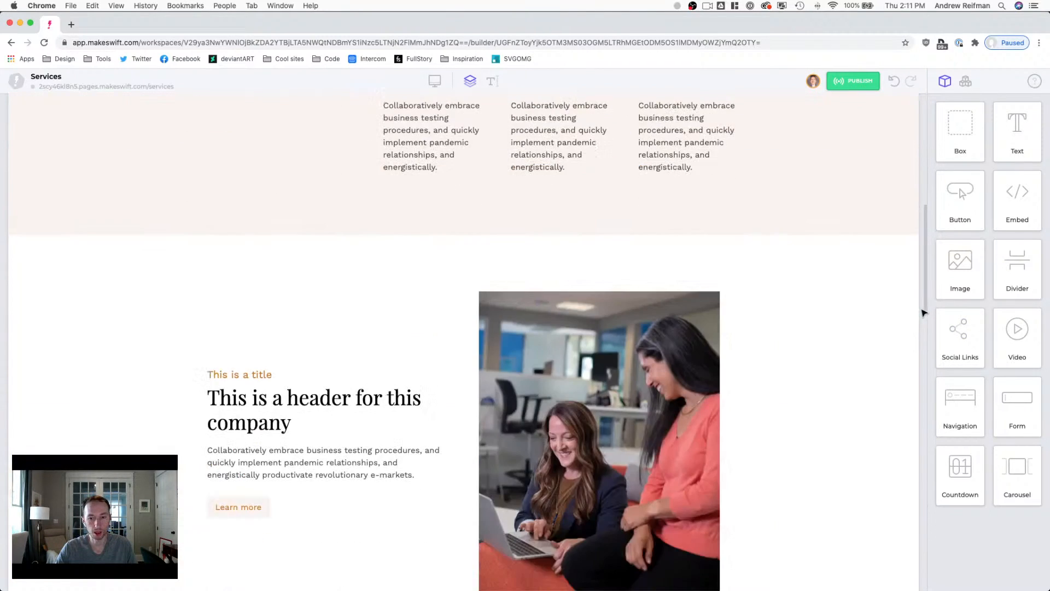
scroll(923, 313, "up", 4)
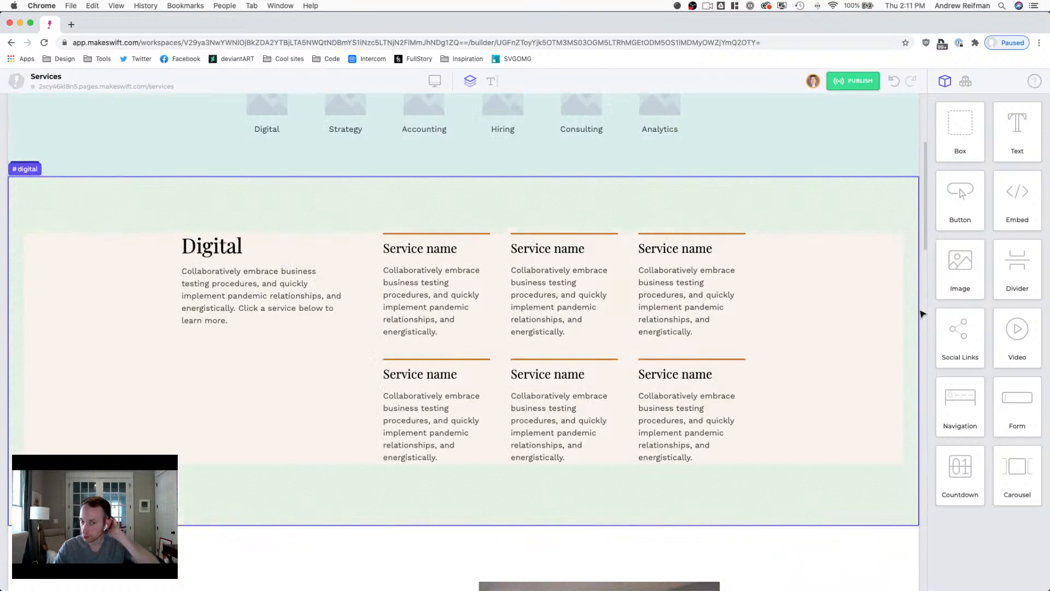
scroll(923, 313, "down", 5)
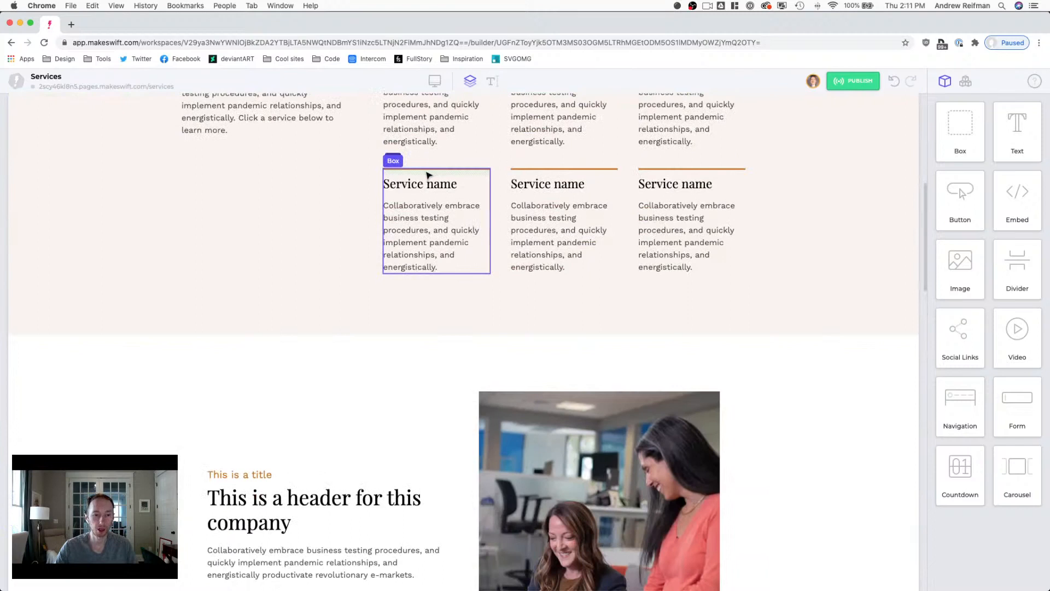
scroll(428, 176, "up", 3)
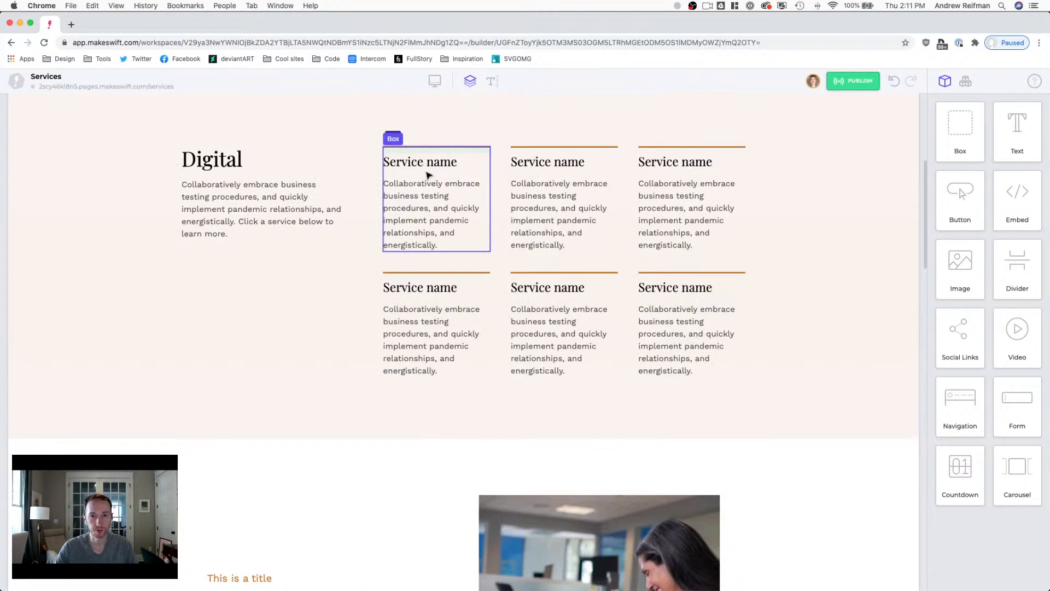
Step: Set the row gap of the digital-service-list box to 50 px
left_click(503, 269)
left_click(1018, 483)
type("50")
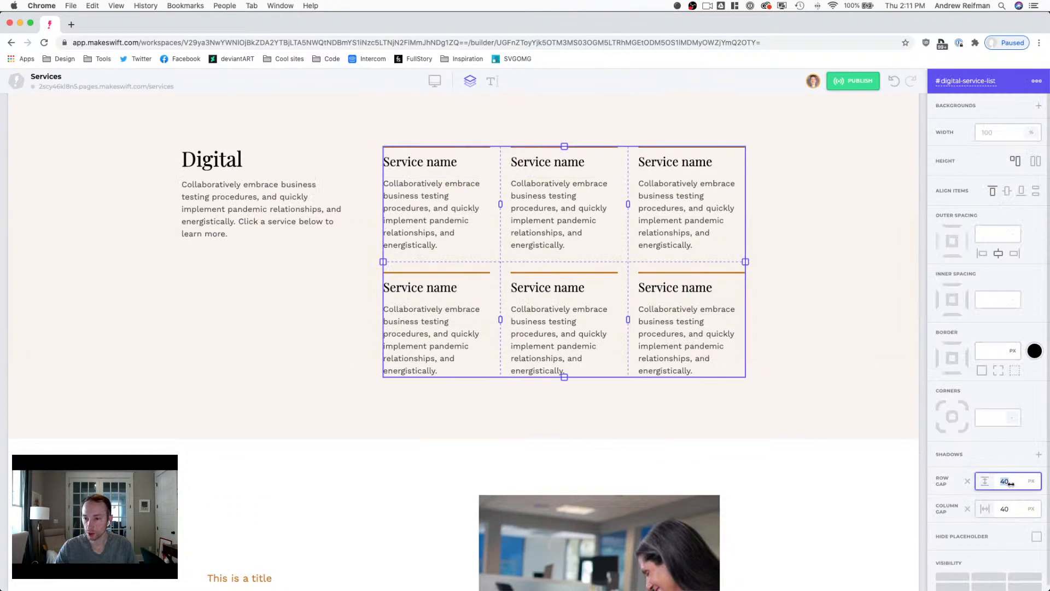
Step: Set the row gap of the digital-service-list box to 60 px and deselect the box
key("Up")
key("Up")
key("Return")
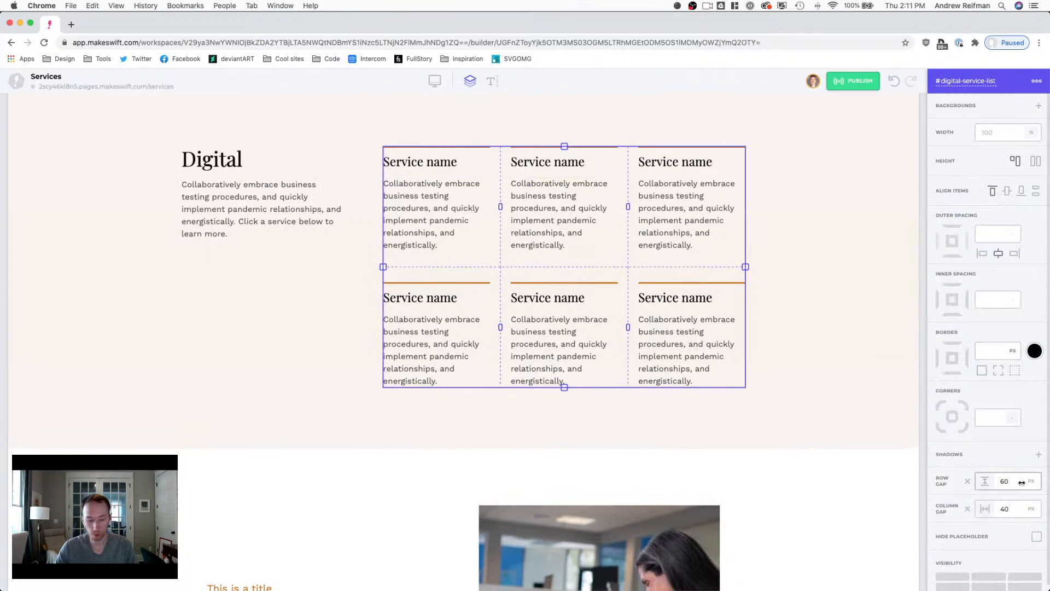
key("Escape")
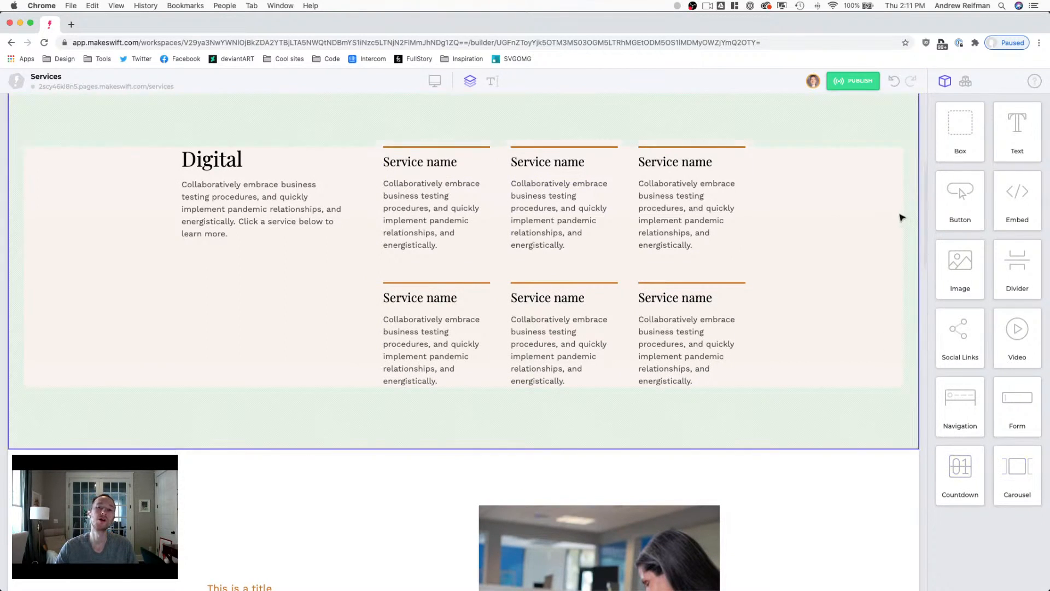
Step: Reduce the bottom inner spacing of the #digital section to 110 px
scroll(900, 216, "up", 2)
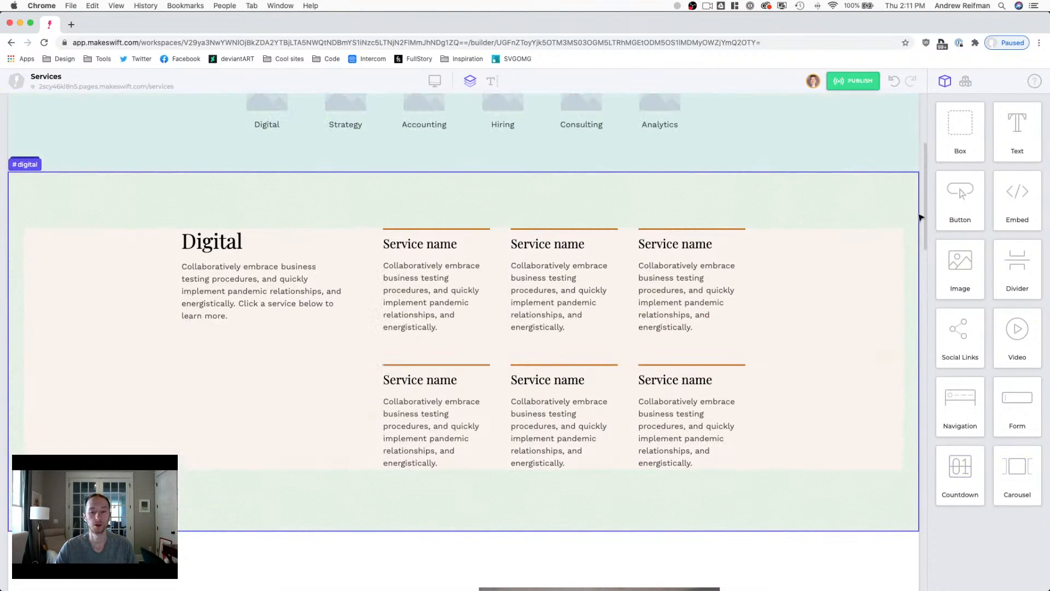
left_click(762, 192)
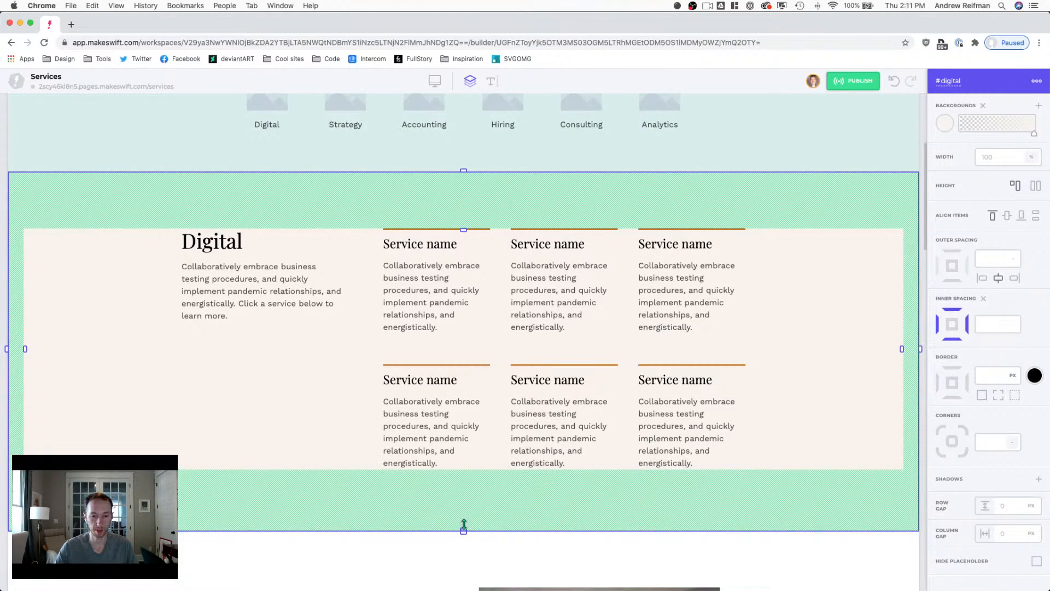
key("Escape")
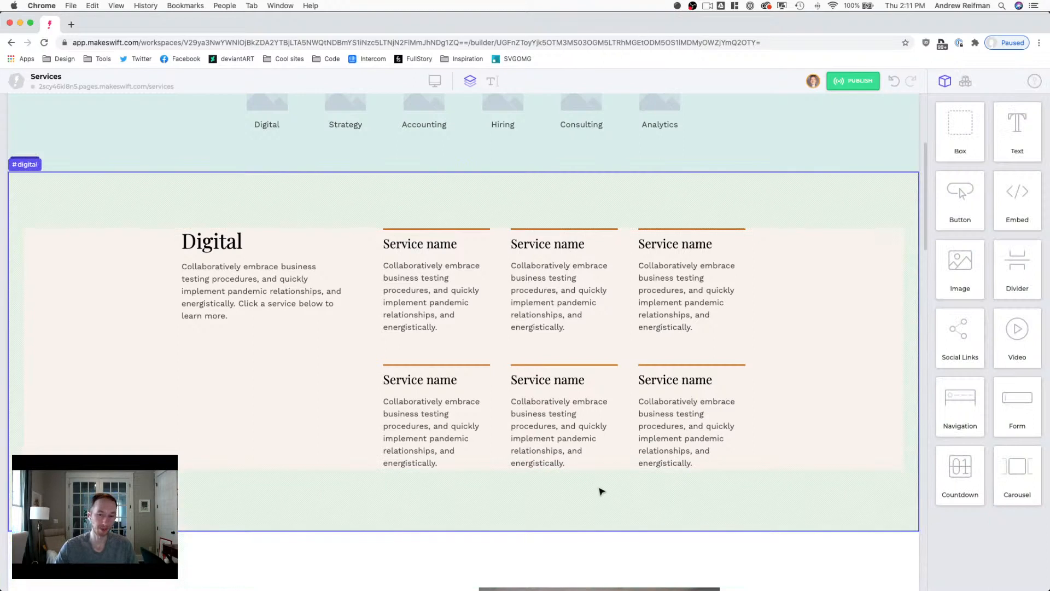
left_click(512, 498)
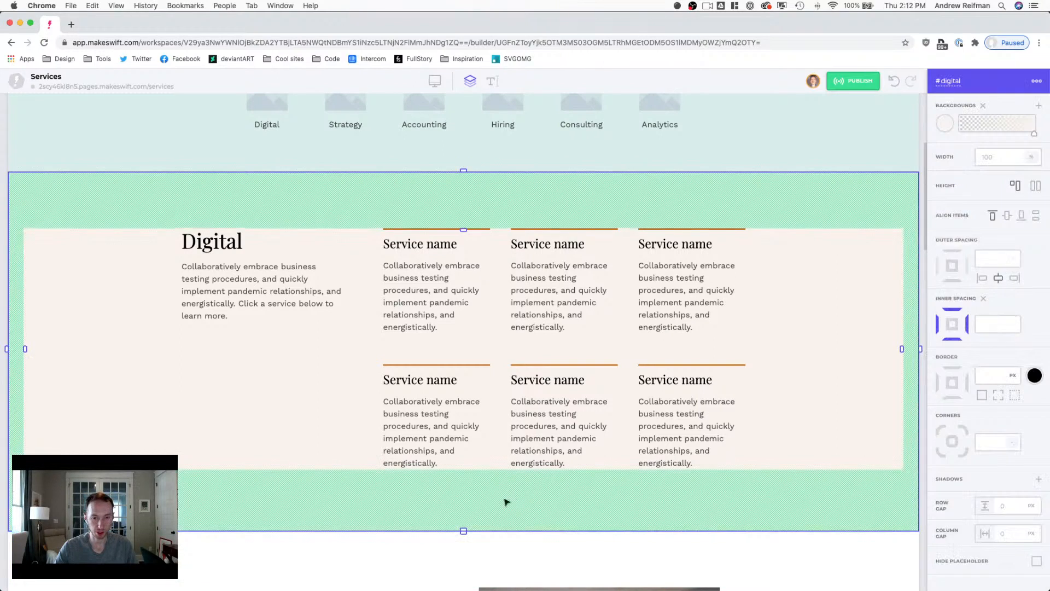
left_click_drag(462, 526, 462, 521)
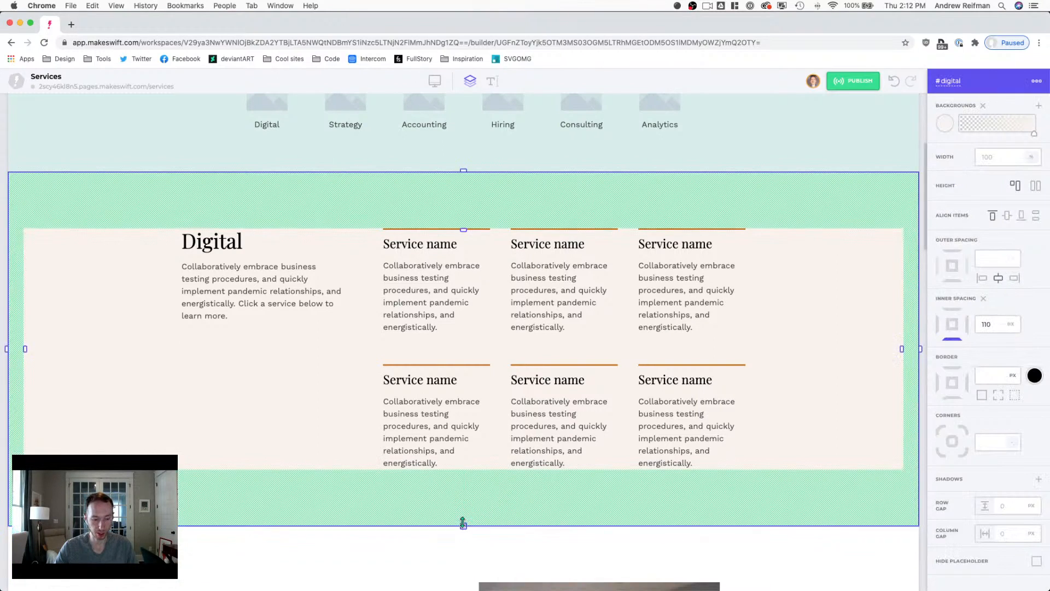
key("Escape")
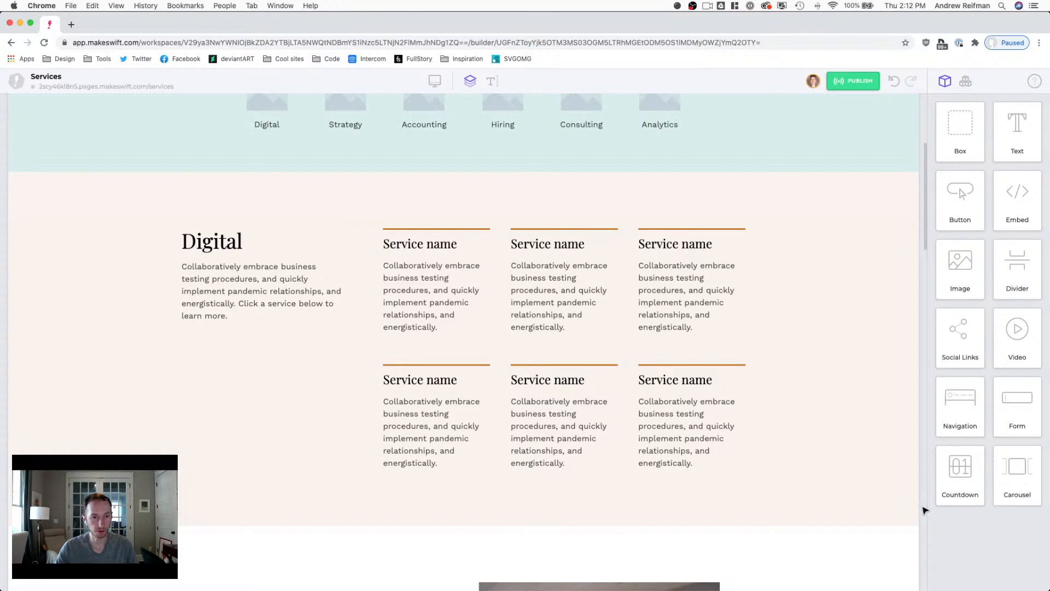
Step: Try the Subheader typography style on the Digital intro paragraph, undo it, and return to layout editing
left_click(224, 279)
double_click(220, 277)
triple_click(219, 277)
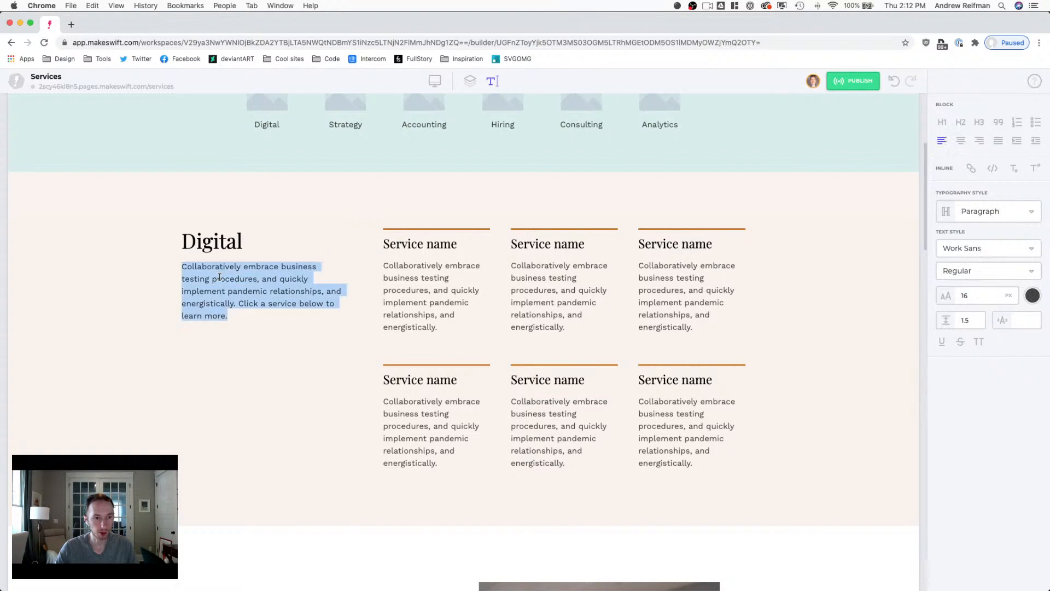
left_click(1024, 211)
scroll(972, 287, "down", 3)
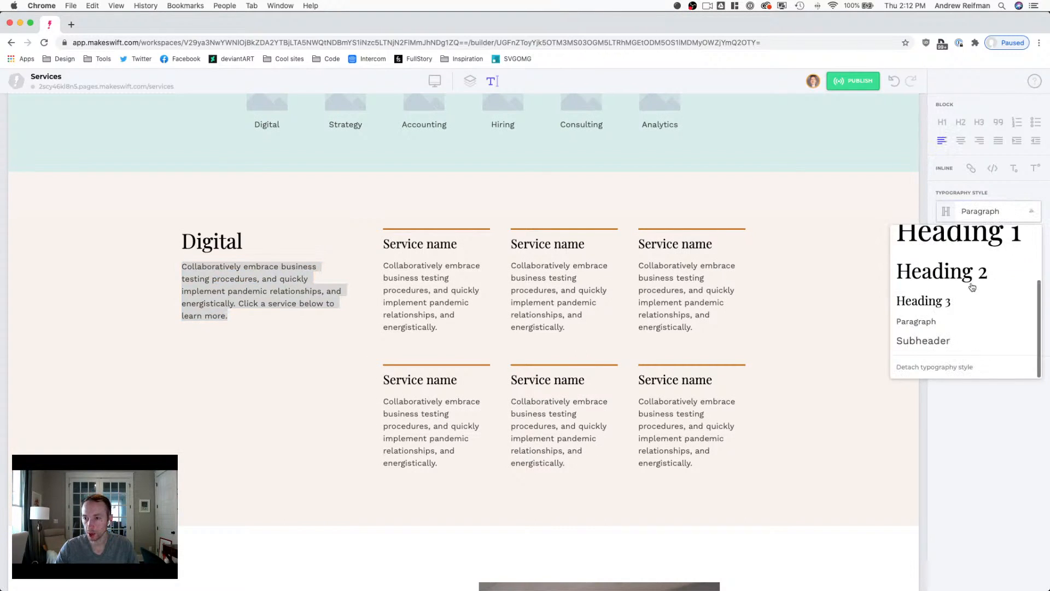
left_click(928, 342)
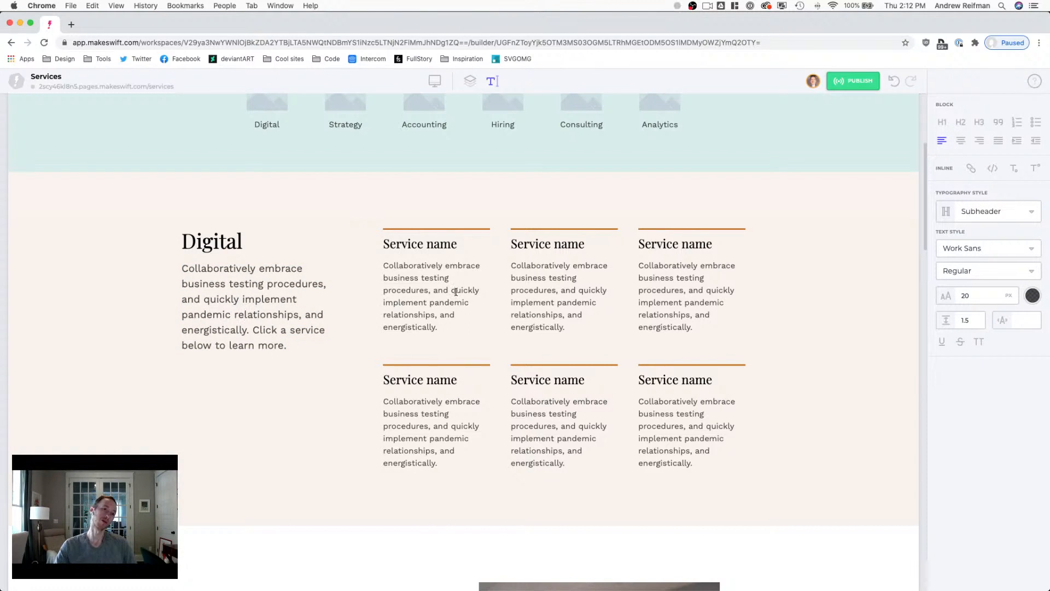
key("super+z")
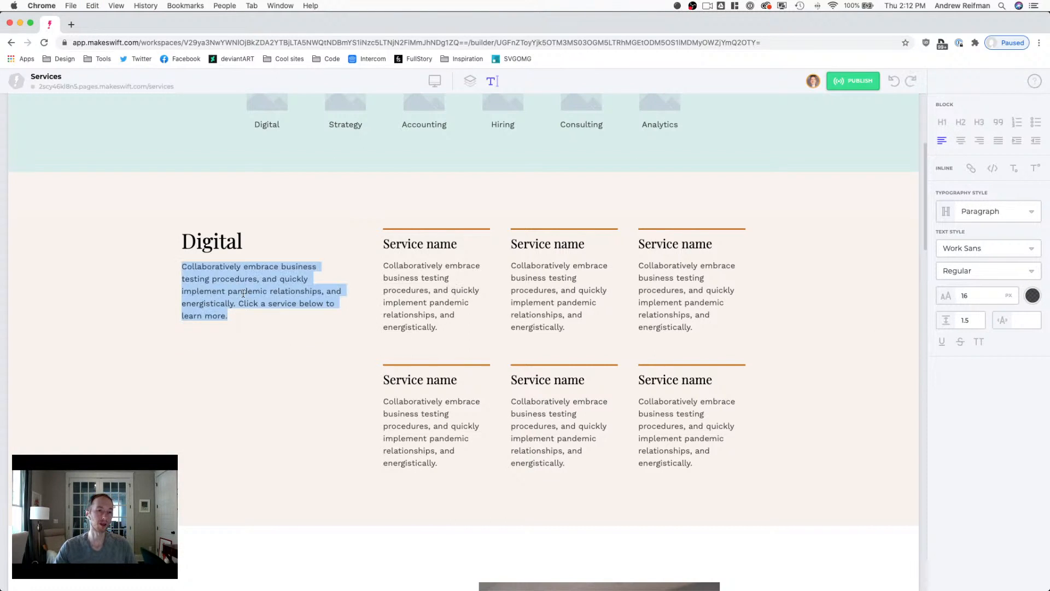
left_click(243, 293)
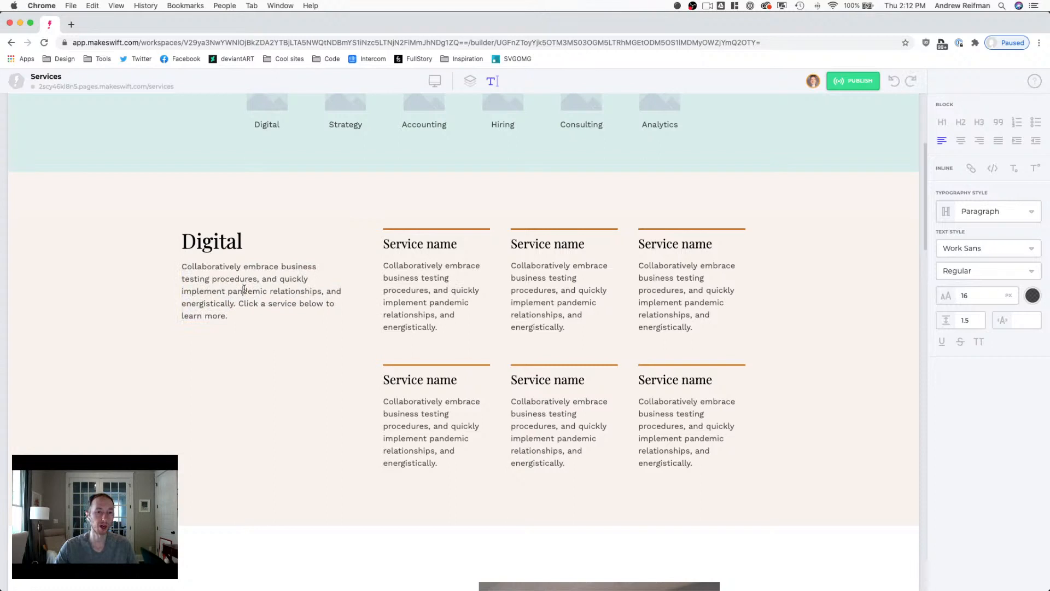
left_click(472, 82)
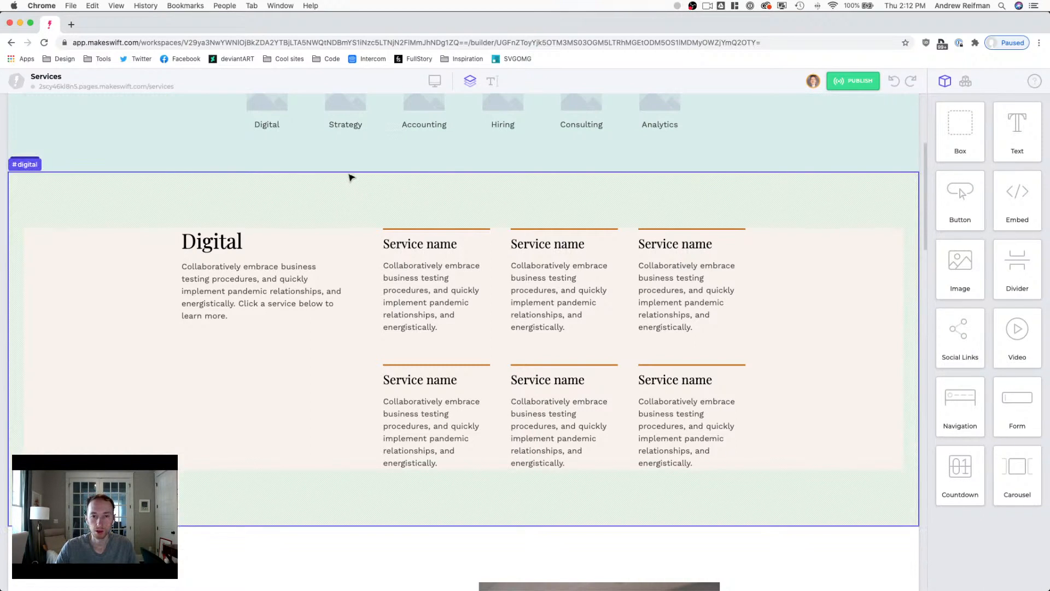
Step: Delete the features section, the section following it, and the "Who we work with" customers section
scroll(339, 180, "down", 2)
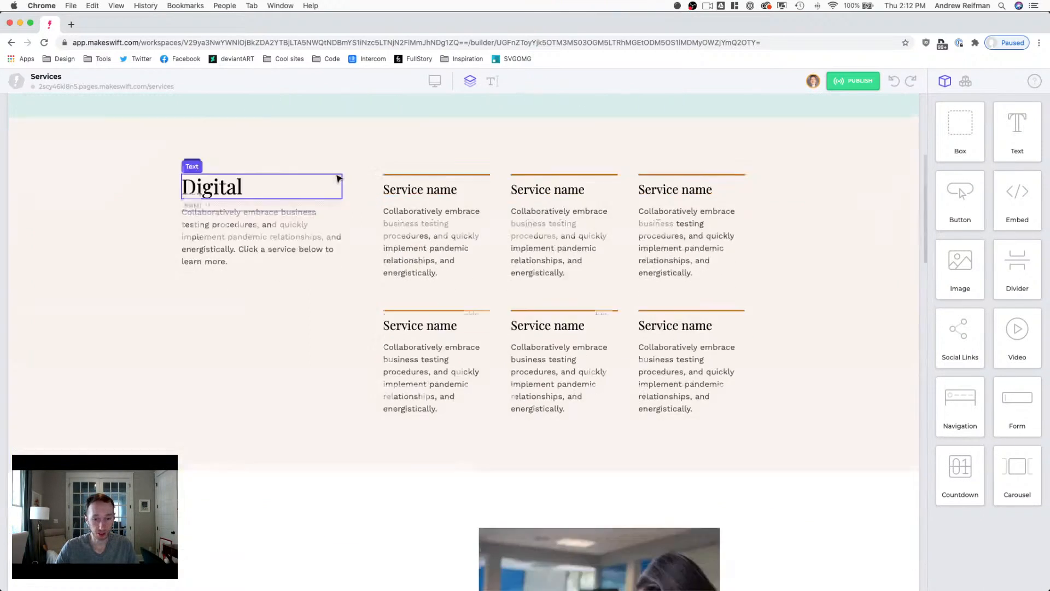
scroll(339, 175, "down", 10)
left_click(324, 216)
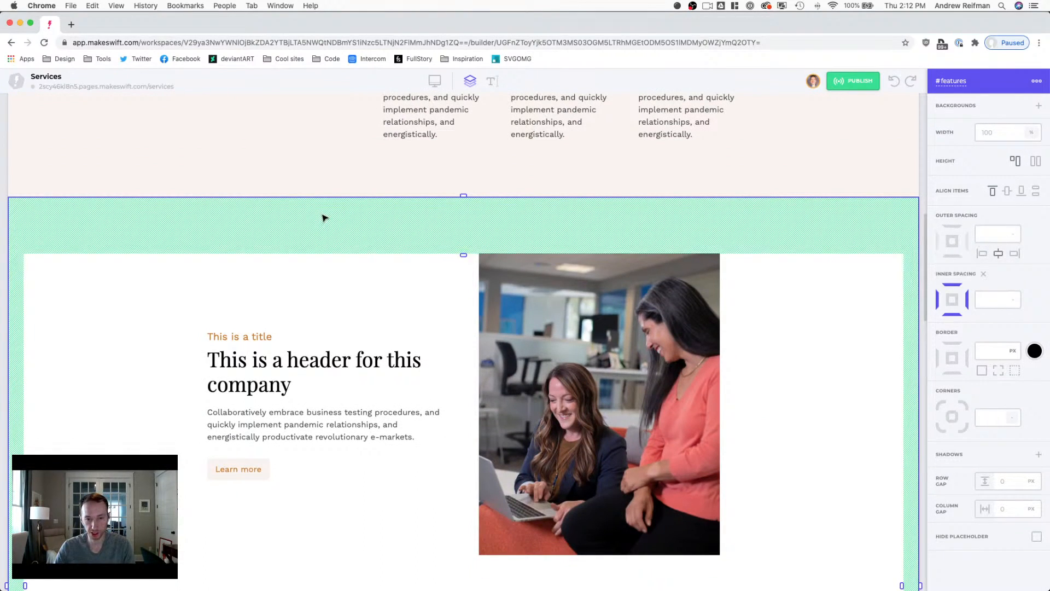
key("Delete")
scroll(265, 225, "down", 1)
left_click(259, 173)
key("Delete")
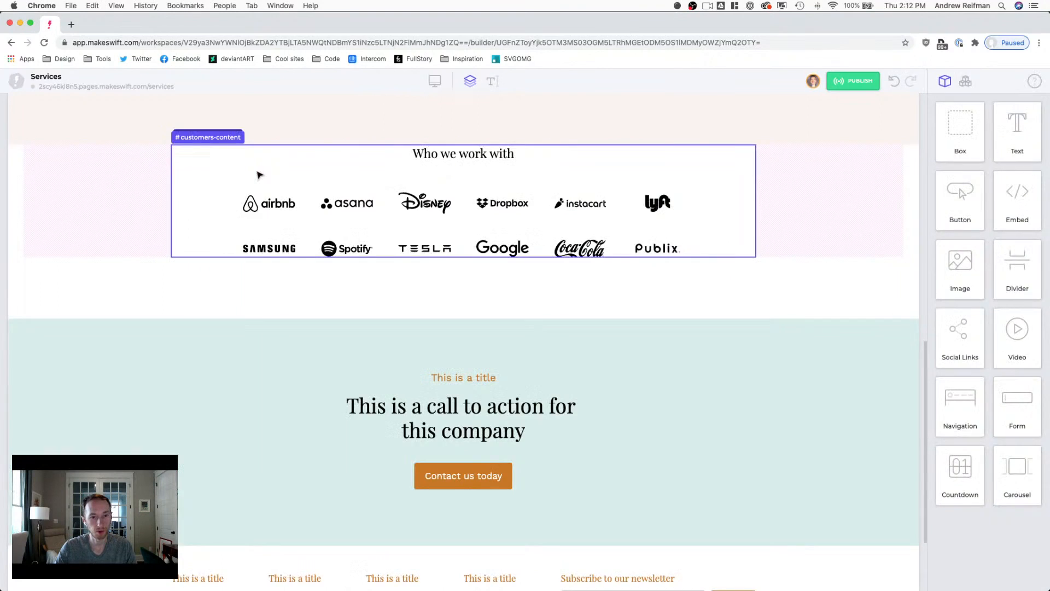
left_click(214, 280)
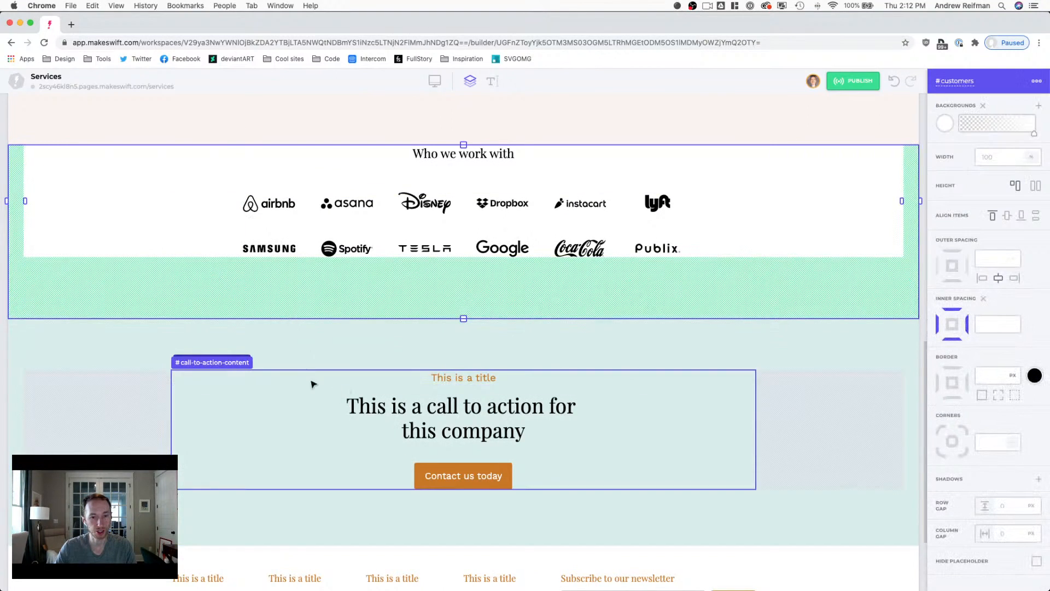
key("Delete")
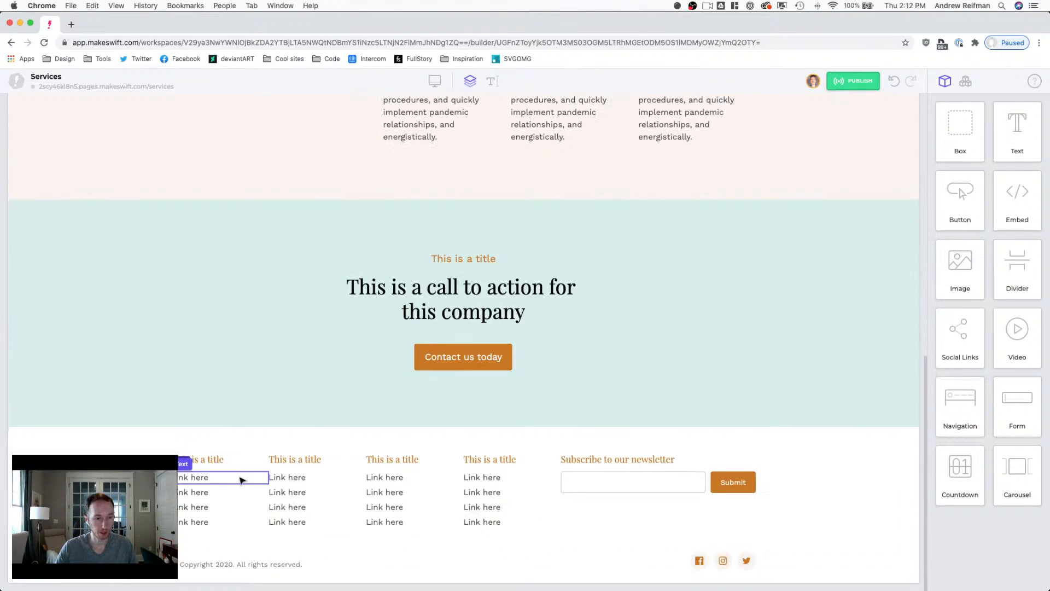
Step: Duplicate the whole #digital section
scroll(221, 445, "up", 6)
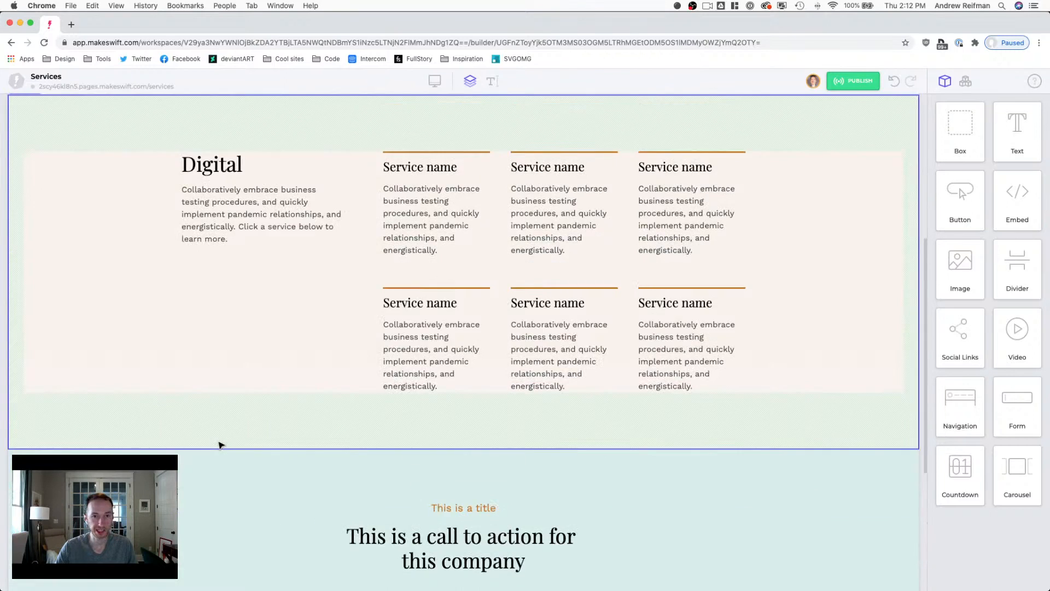
left_click(279, 207)
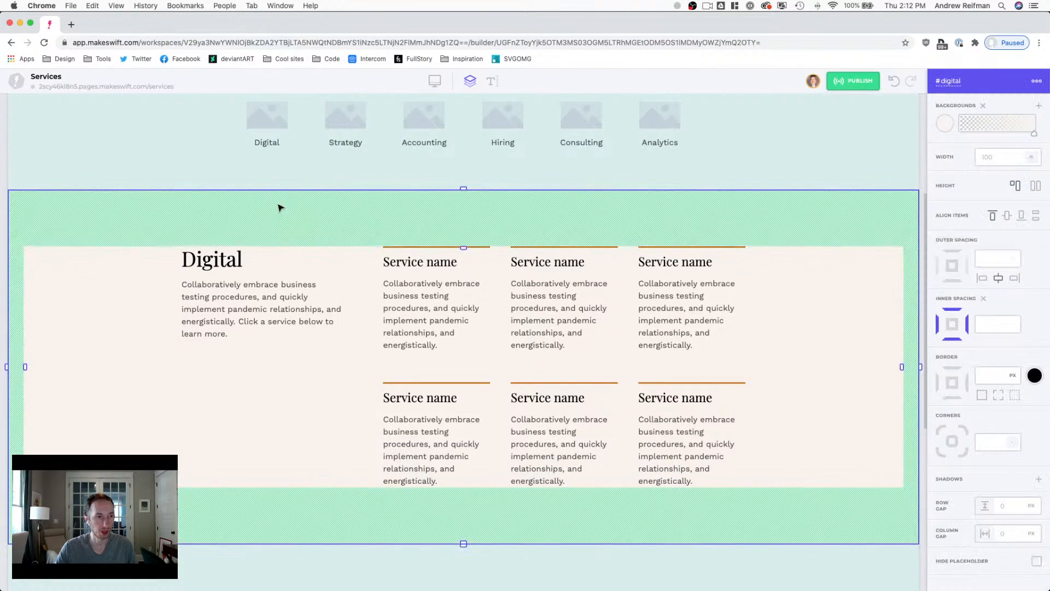
scroll(287, 205, "down", 2)
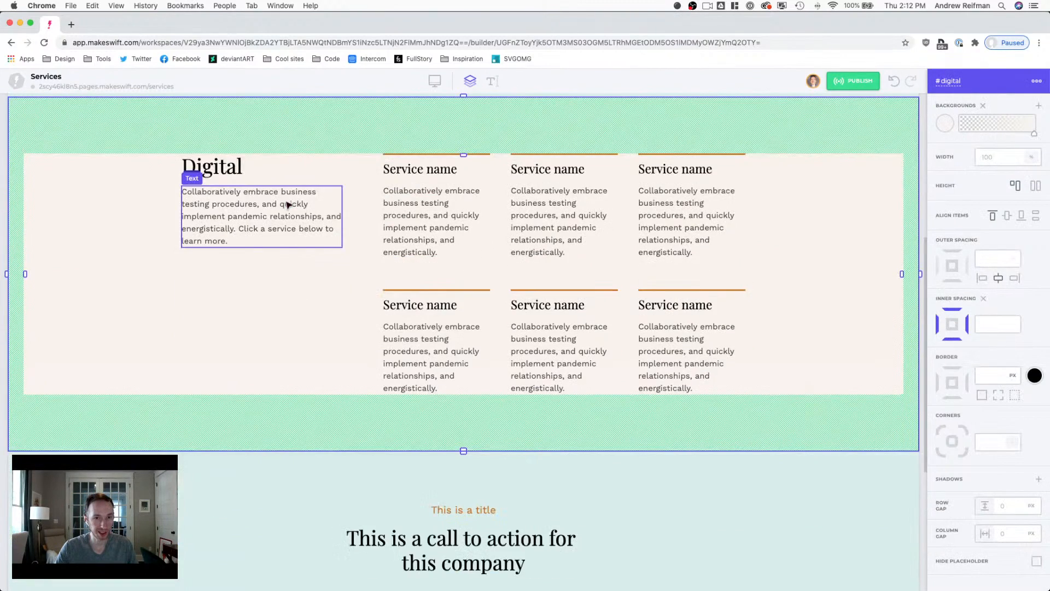
scroll(288, 204, "up", 2)
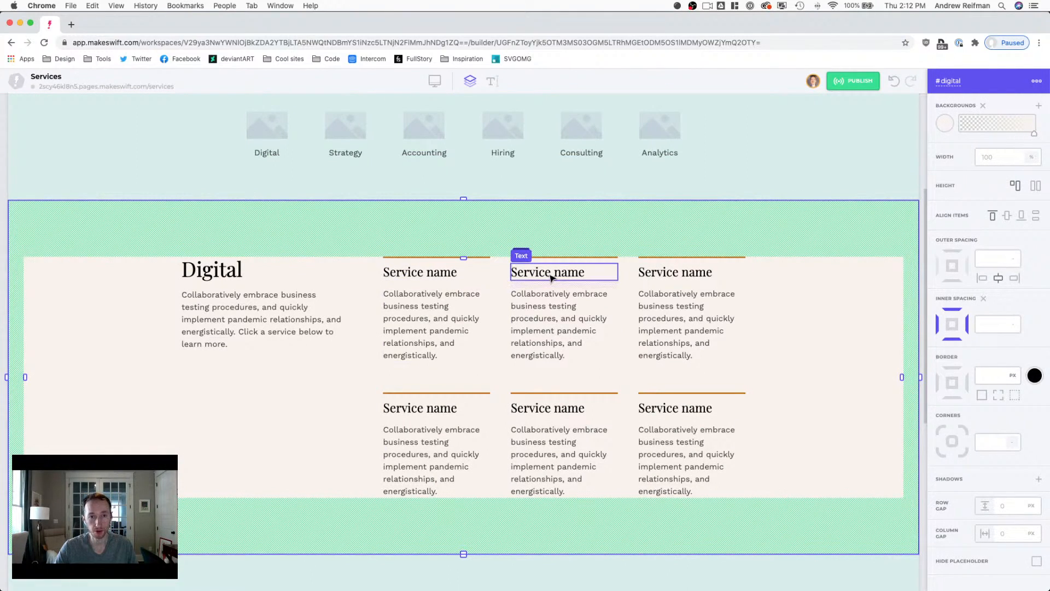
key("super+d")
scroll(493, 273, "down", 3)
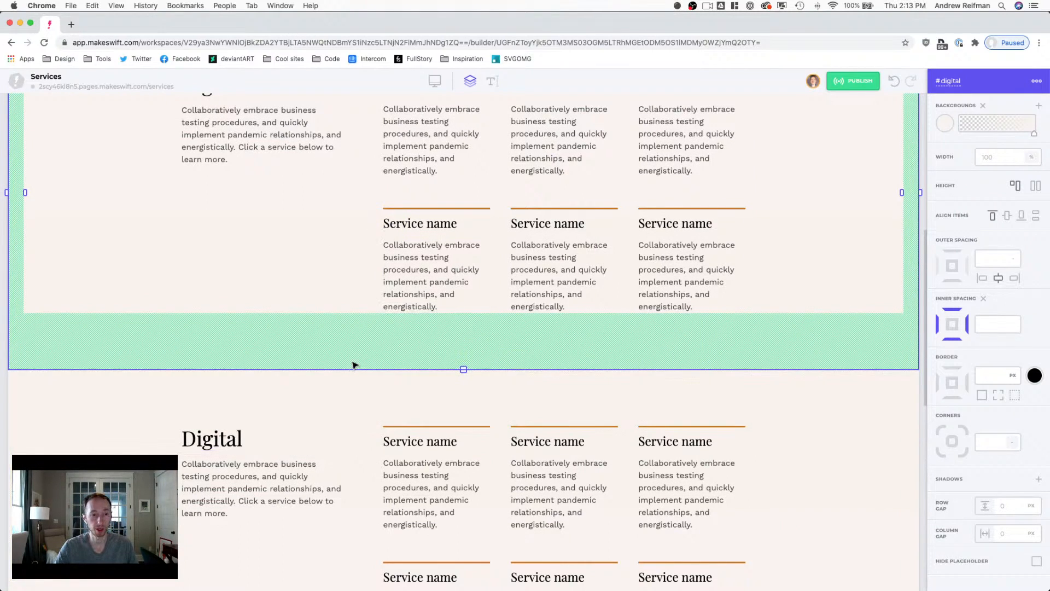
Step: Set the background of the duplicated Digital section to the white site color
scroll(354, 363, "down", 3)
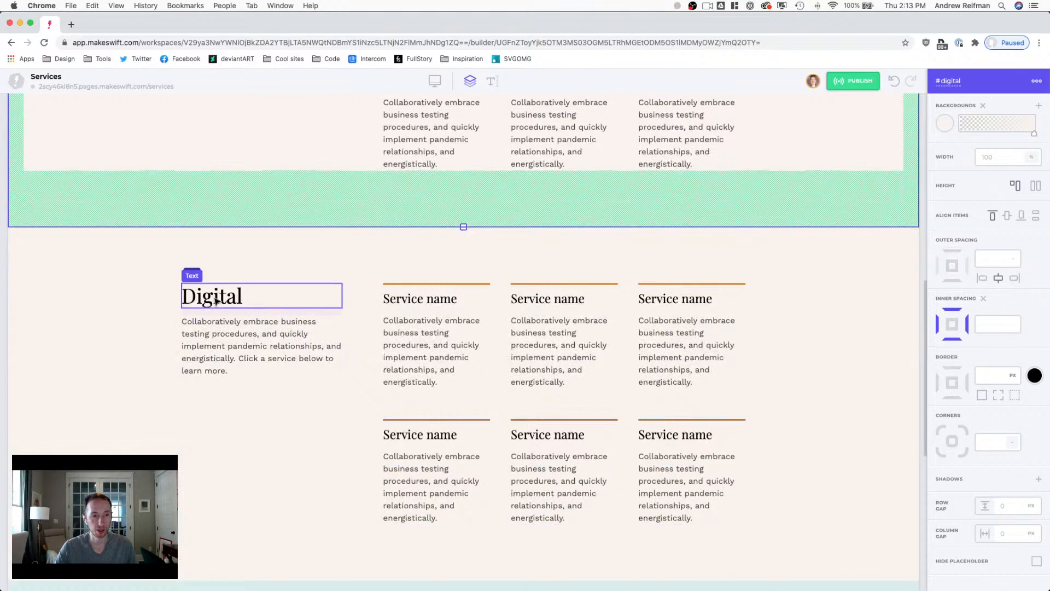
left_click(249, 255)
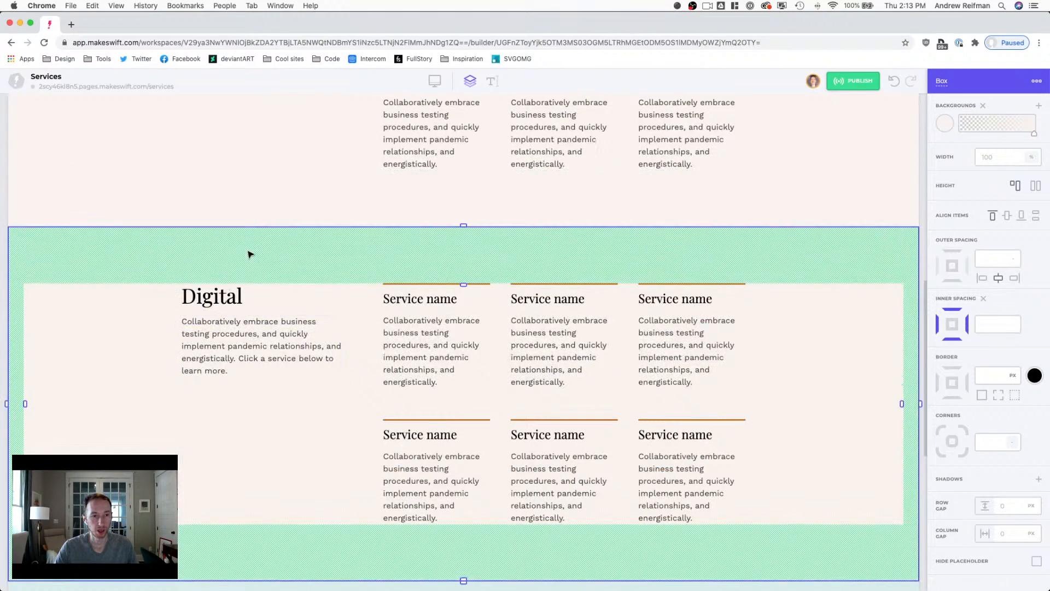
left_click(945, 127)
left_click(852, 163)
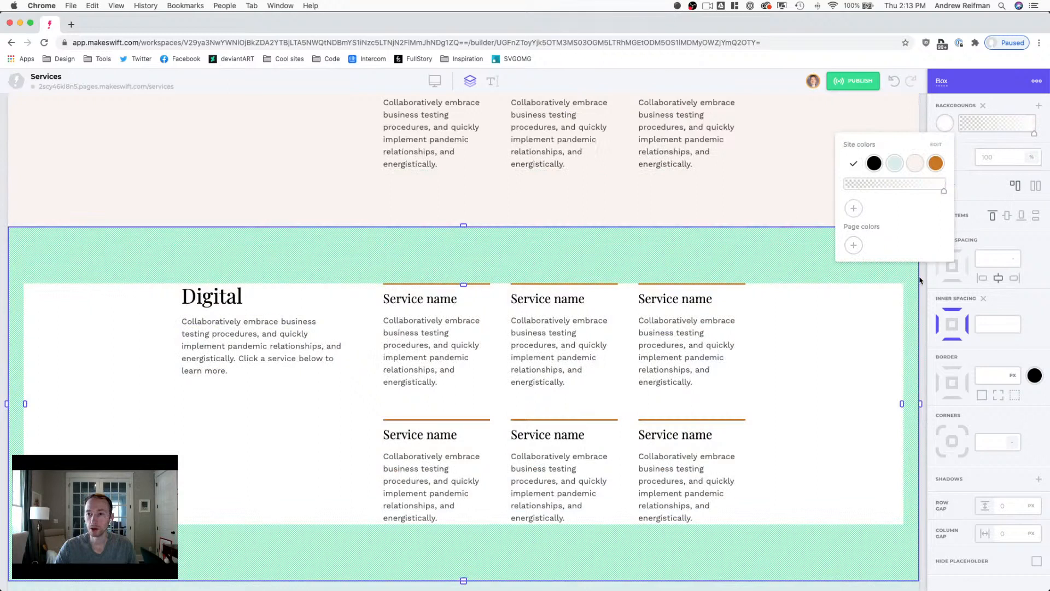
left_click(858, 271)
Step: Duplicate the white Digital section to add a third service section
scroll(762, 241, "up", 5)
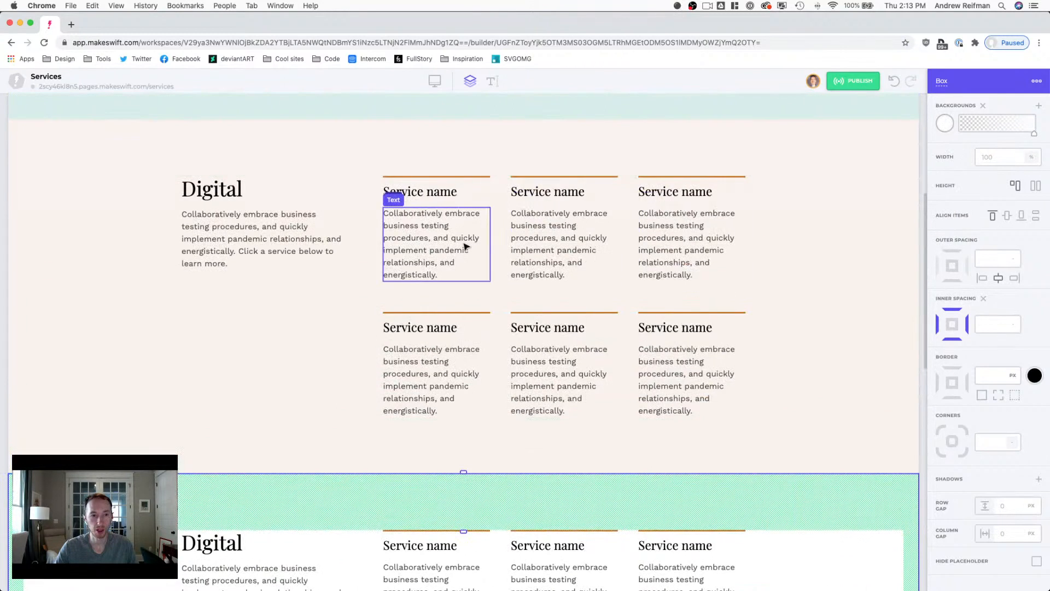
scroll(466, 246, "down", 2)
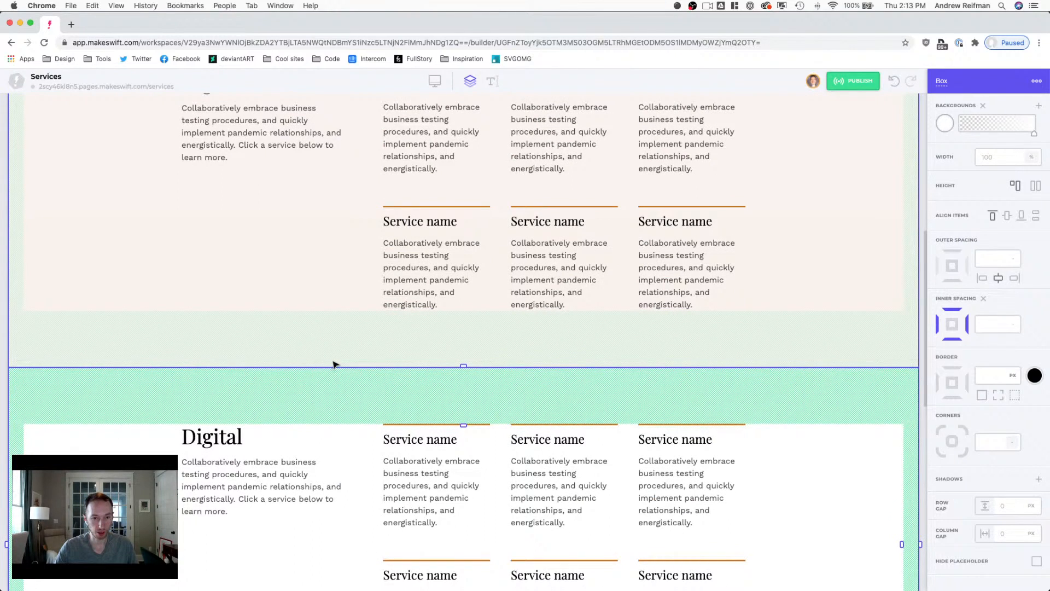
scroll(334, 362, "down", 3)
scroll(328, 360, "up", 5)
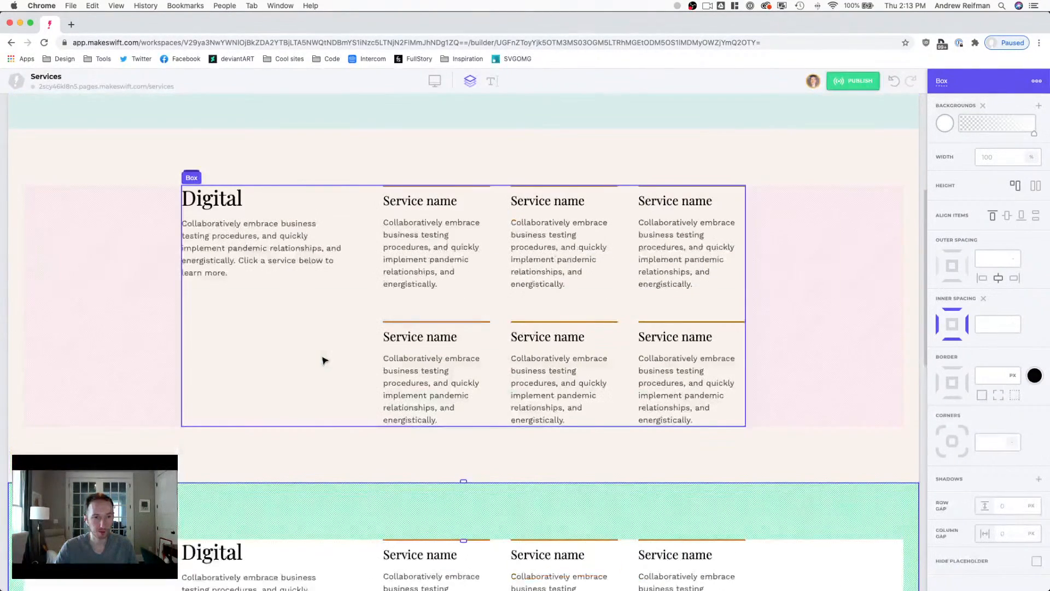
left_click(258, 458)
scroll(282, 438, "down", 2)
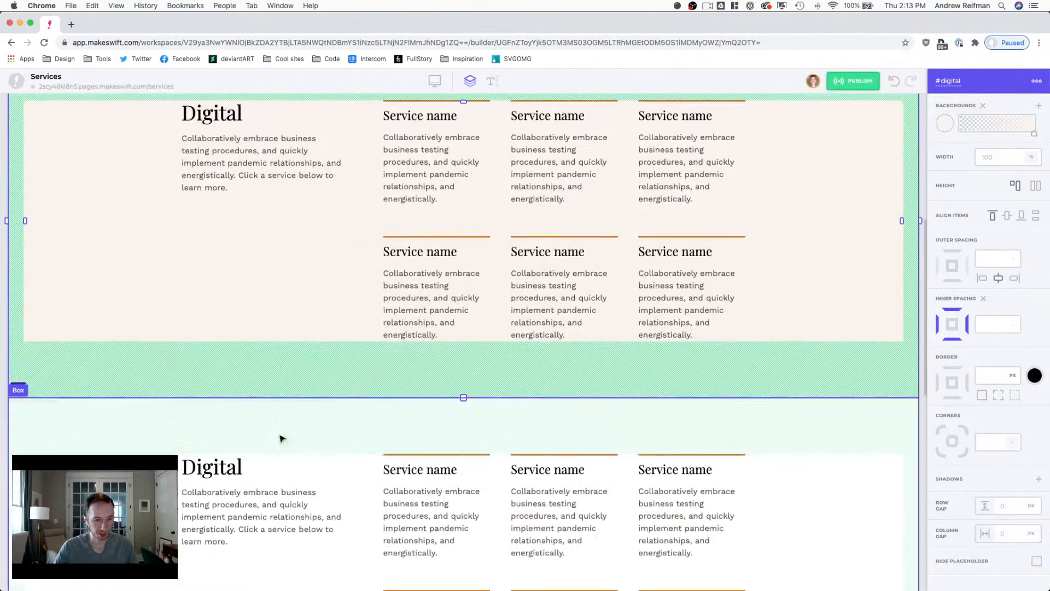
left_click(280, 431)
scroll(284, 423, "down", 1)
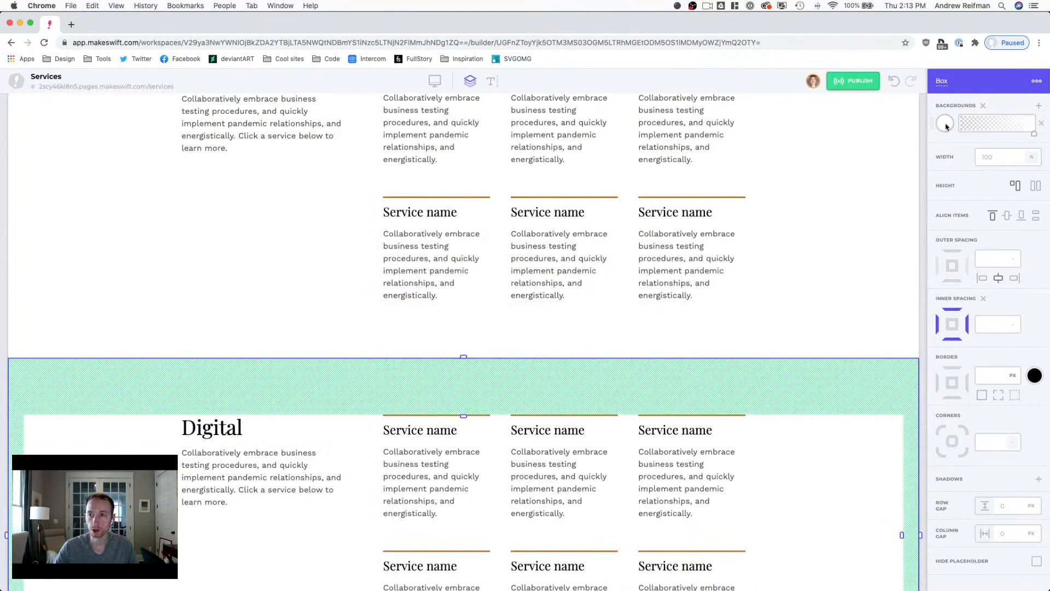
Step: Set the background of the third Digital section to the pale pink site color
left_click(944, 123)
left_click(915, 163)
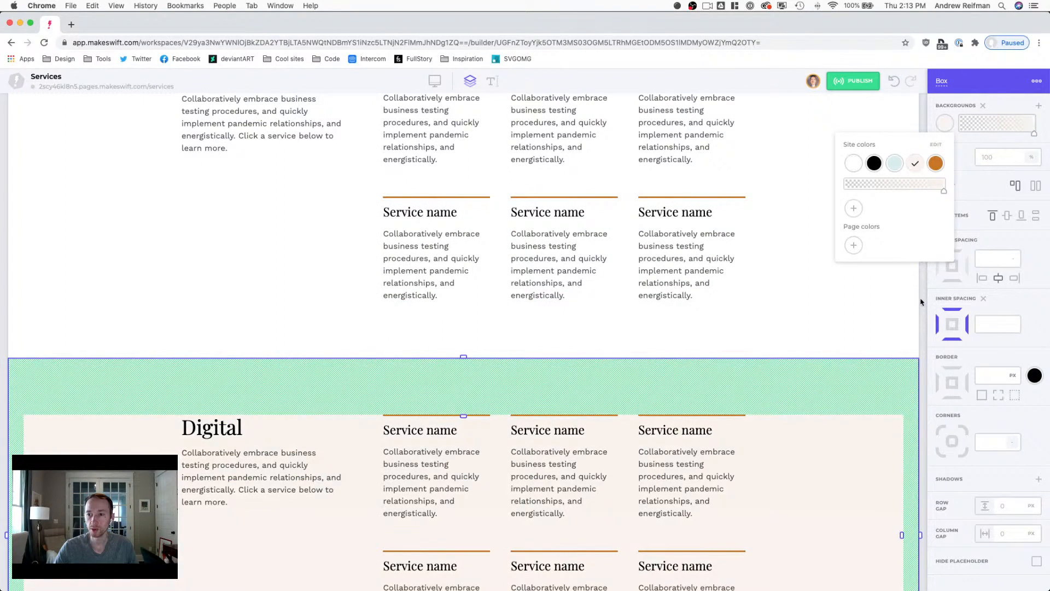
left_click(921, 302)
Step: Duplicate the pale pink third Digital section and set the copy's background to the white site color
scroll(370, 383, "down", 5)
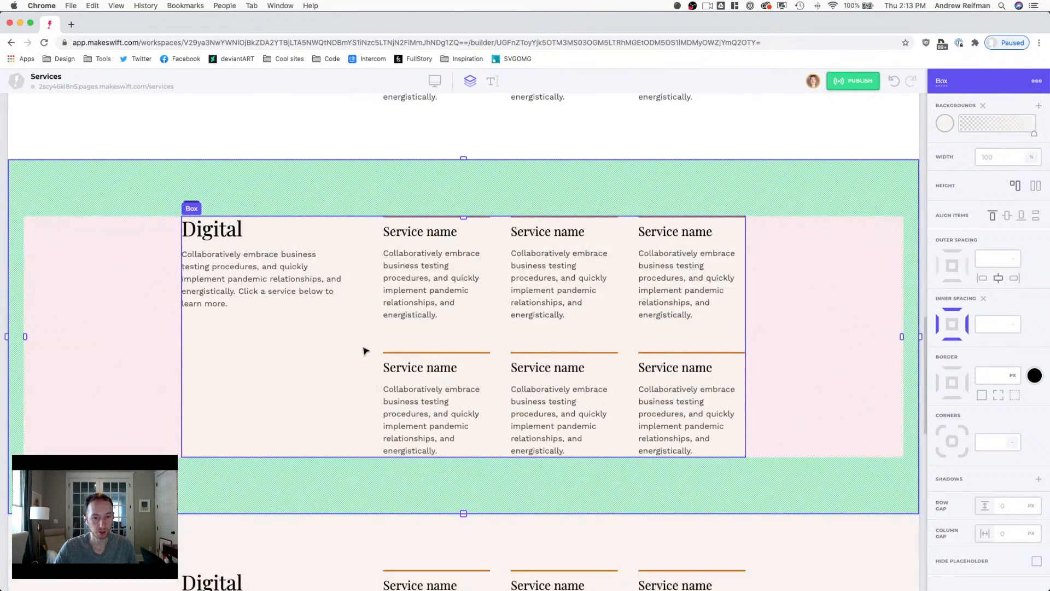
scroll(365, 351, "down", 5)
left_click(290, 336)
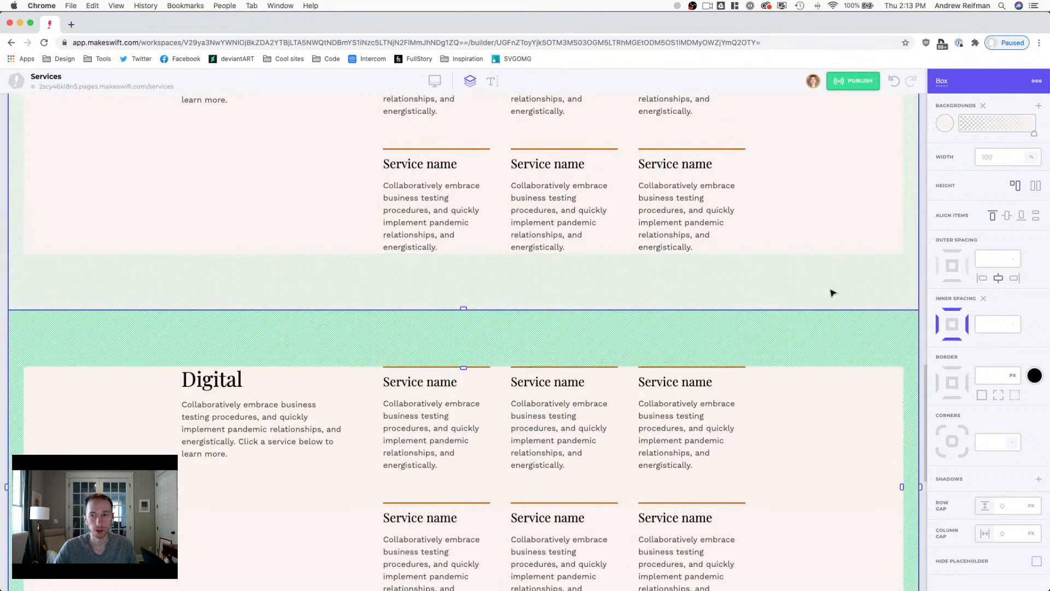
left_click(943, 125)
left_click(853, 163)
left_click(924, 292)
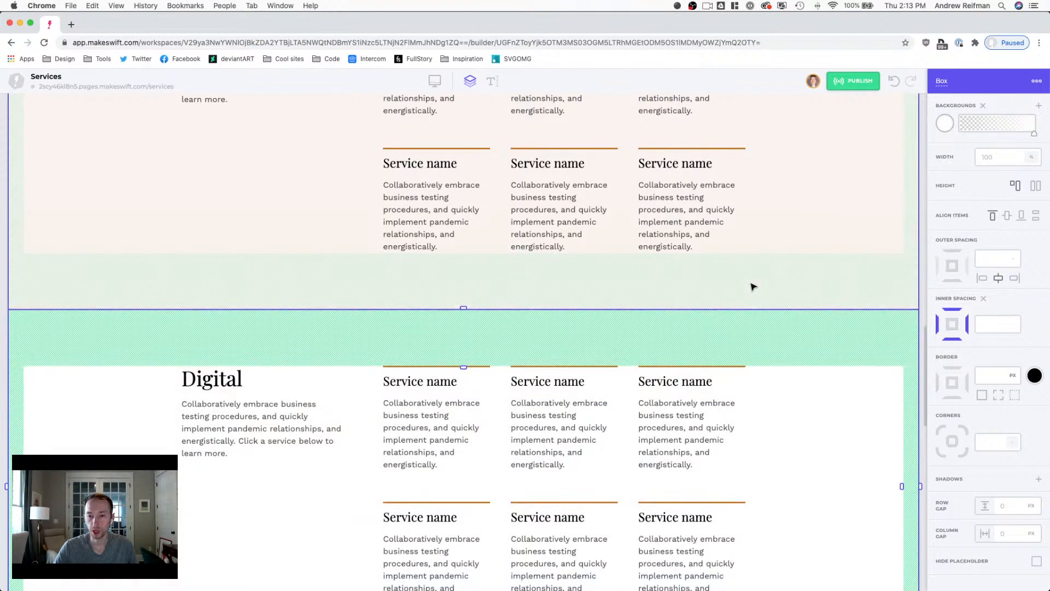
Step: Duplicate the white fourth Digital section and set the copy's background to the pale pink site color
scroll(747, 286, "down", 2)
left_click(649, 263)
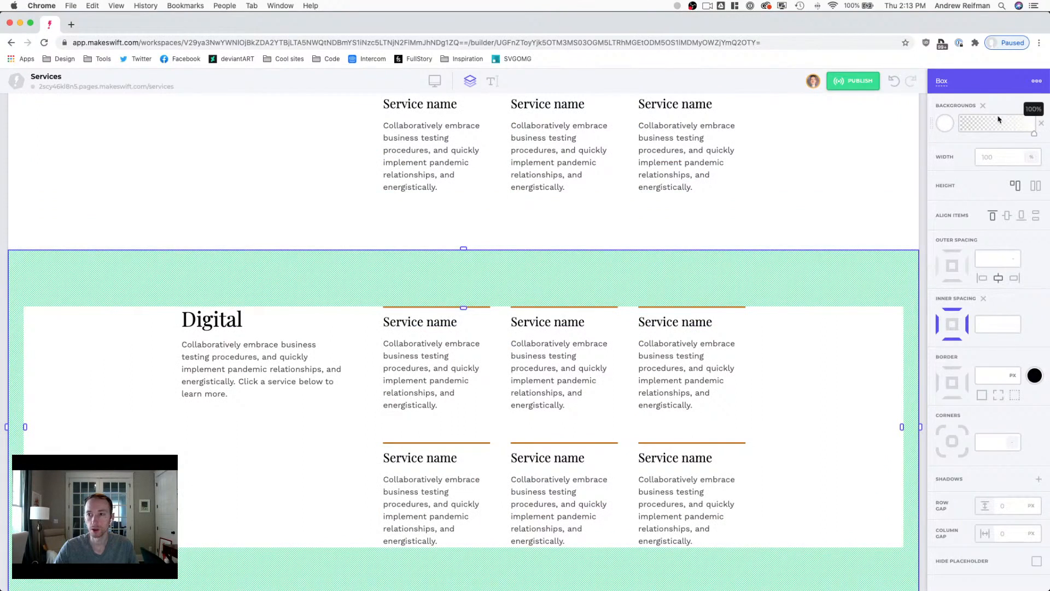
left_click(944, 124)
left_click(913, 163)
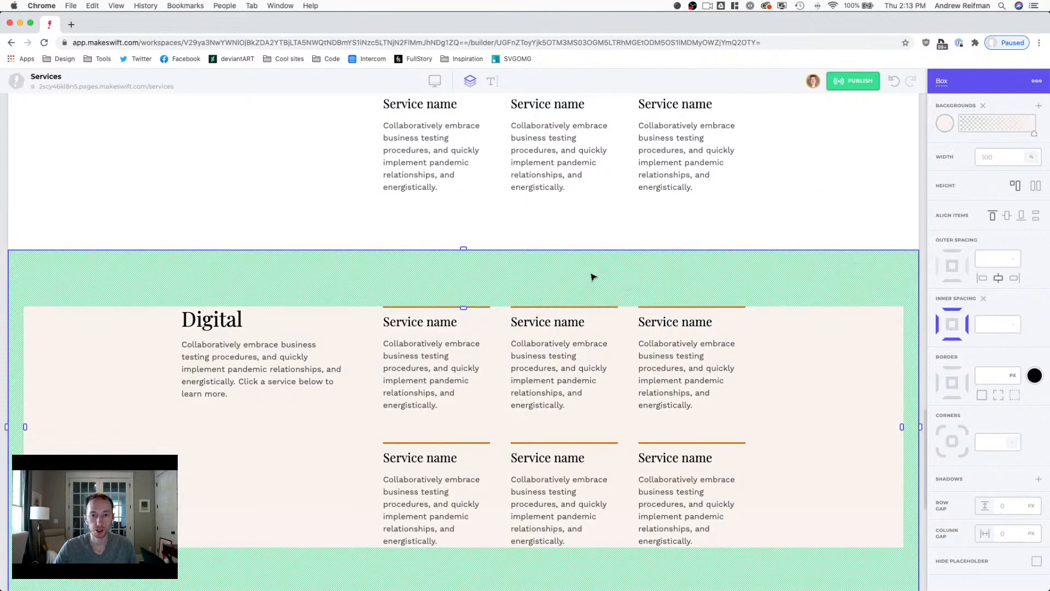
Step: Duplicate the pale pink fifth Digital section and set the resulting sixth section's background to the white site color
scroll(591, 276, "down", 5)
scroll(585, 285, "down", 5)
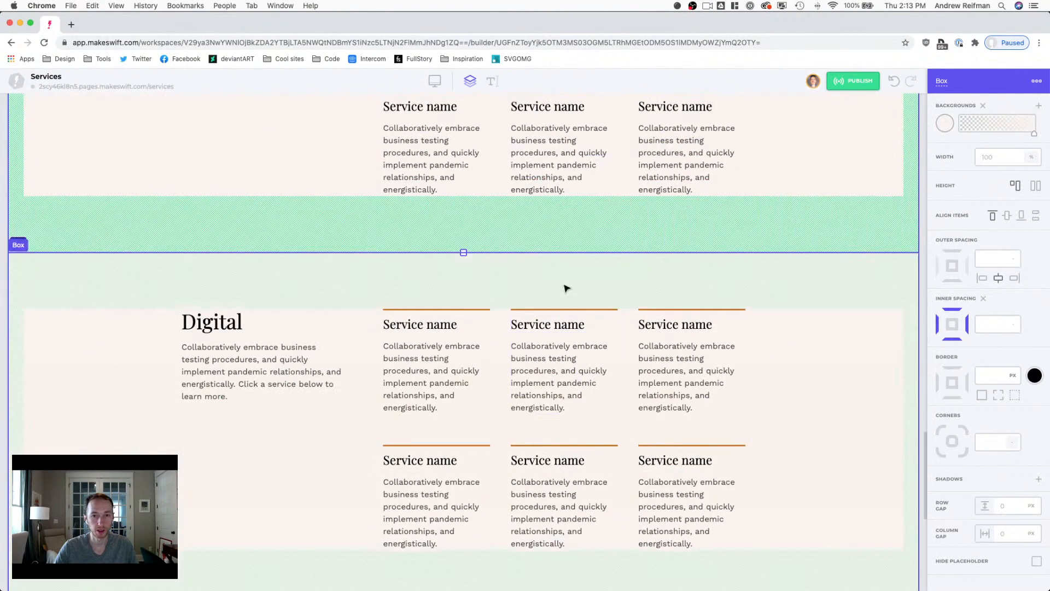
left_click(569, 287)
left_click(945, 123)
left_click(854, 163)
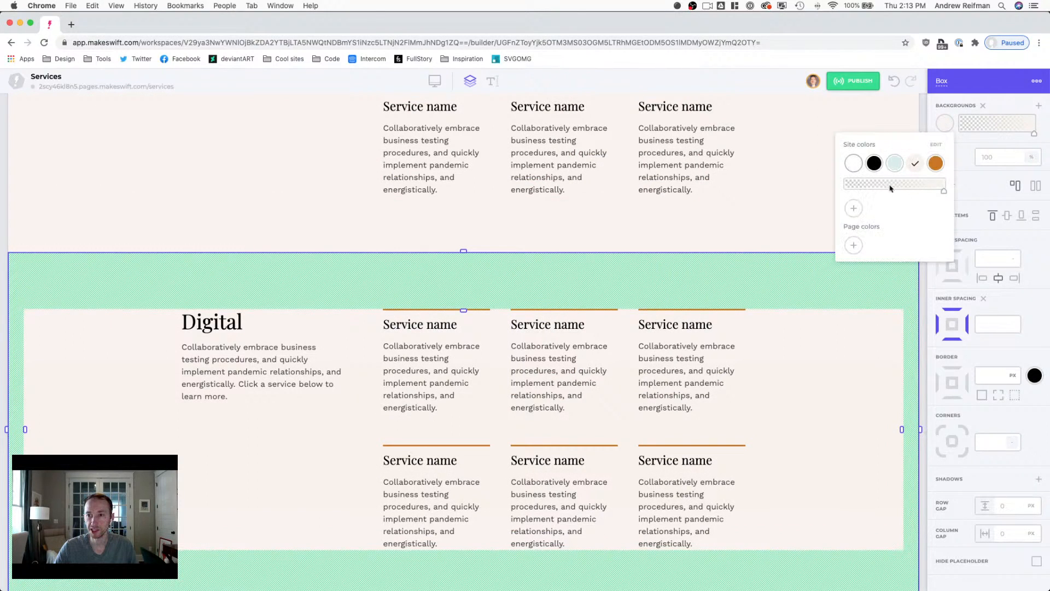
Step: Change the heading of the second service section to "Strategy"
scroll(793, 199, "up", 10)
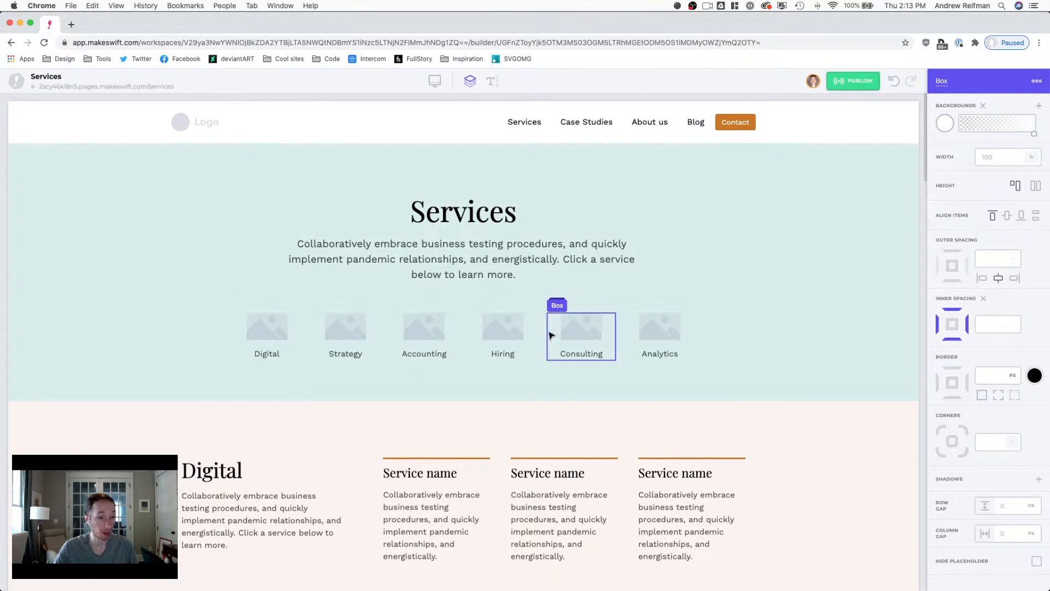
scroll(519, 331, "down", 7)
left_click(224, 468)
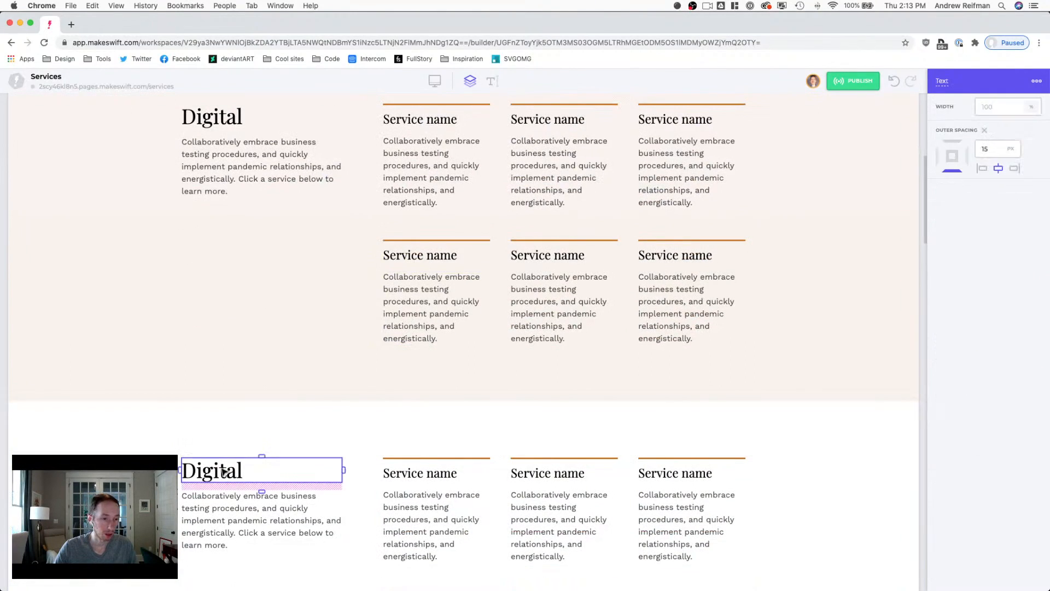
double_click(219, 470)
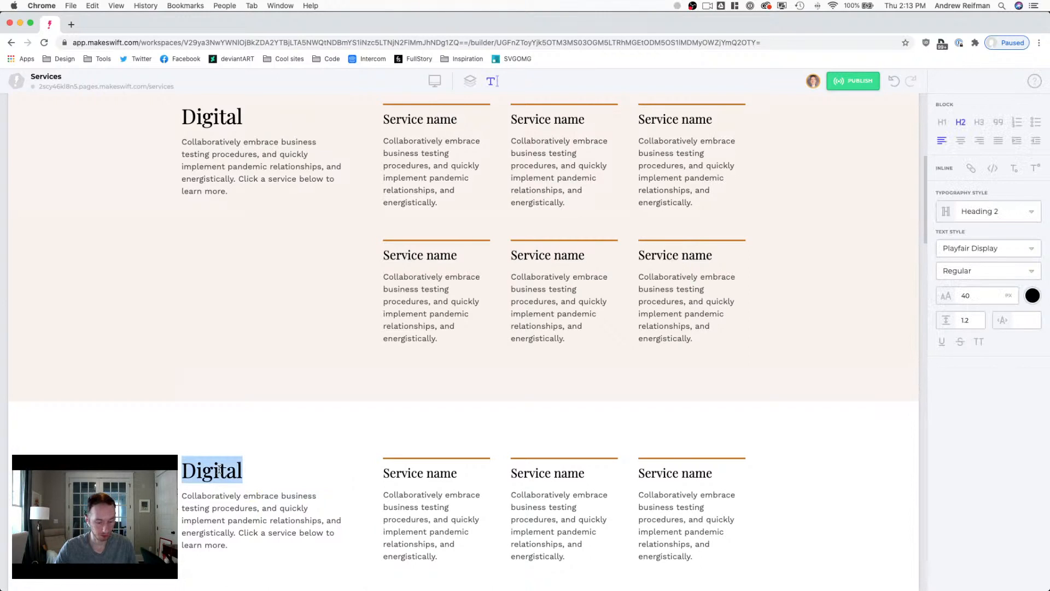
type("Strategy")
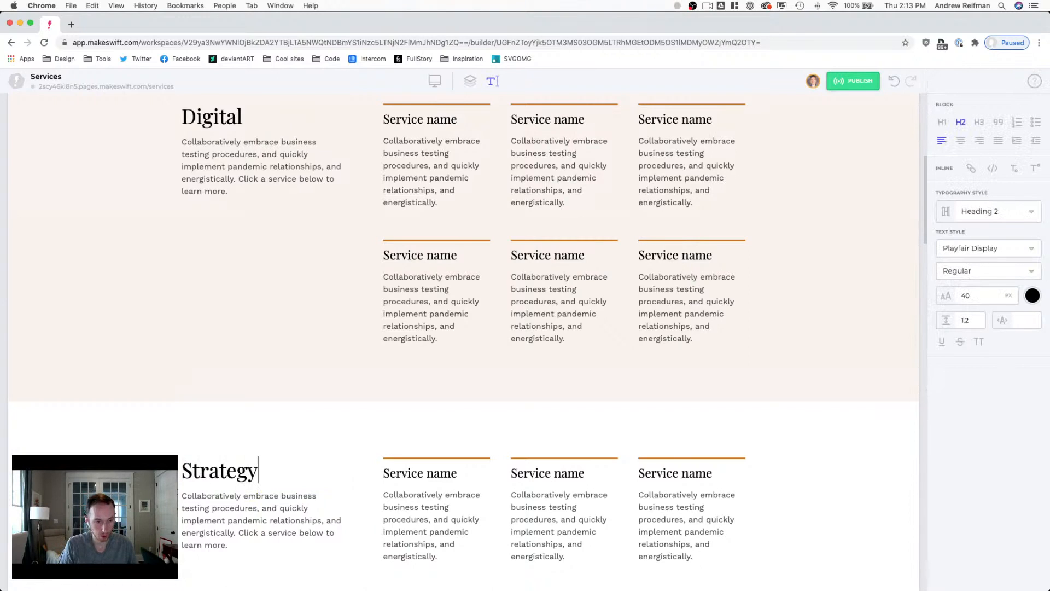
Step: Change the heading of the third service section to "Accounting"
scroll(313, 420, "up", 7)
scroll(314, 425, "down", 14)
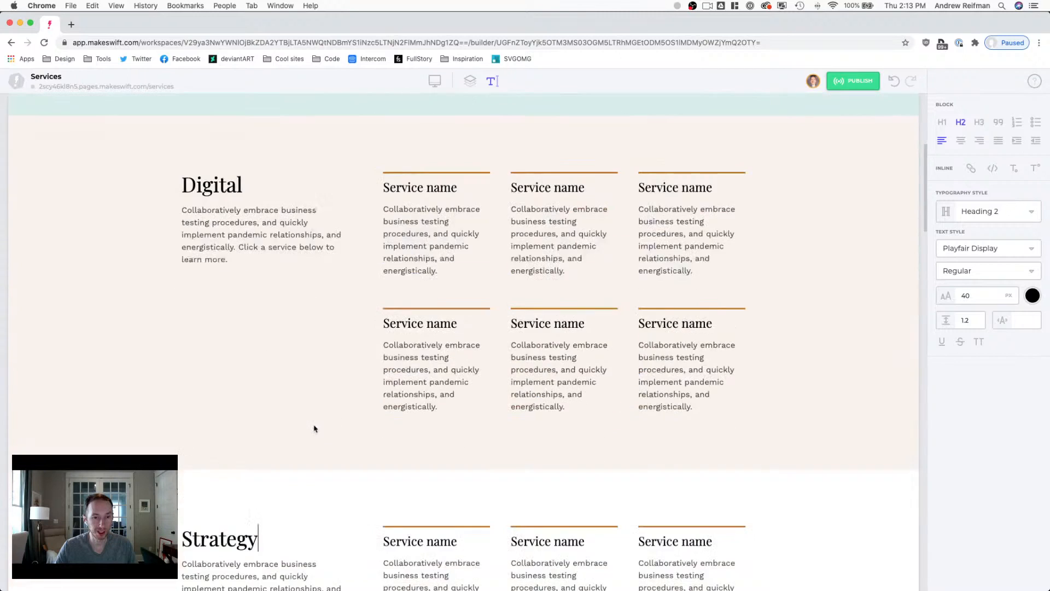
double_click(216, 425)
type("Accounting")
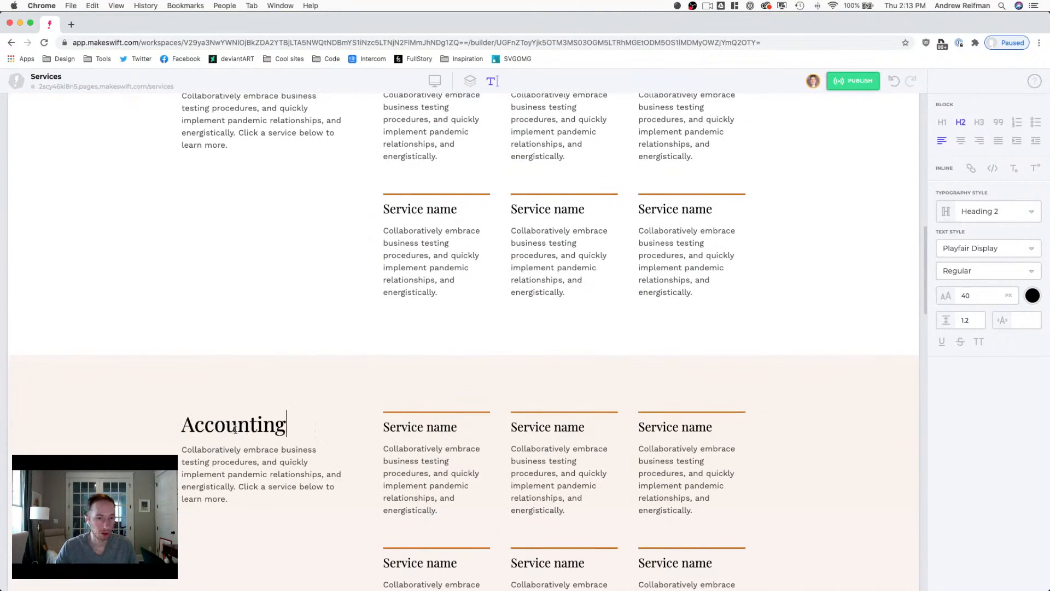
Step: Change the heading of the fourth service section to "Hiring", following the order of services in the page's hero
scroll(237, 433, "down", 17)
scroll(241, 438, "up", 20)
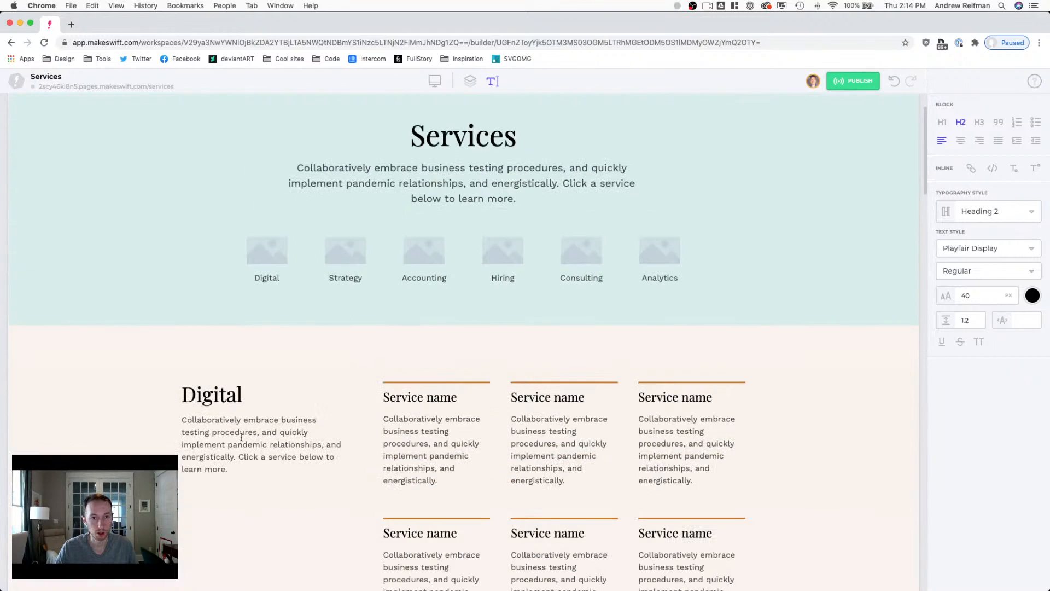
scroll(241, 438, "down", 20)
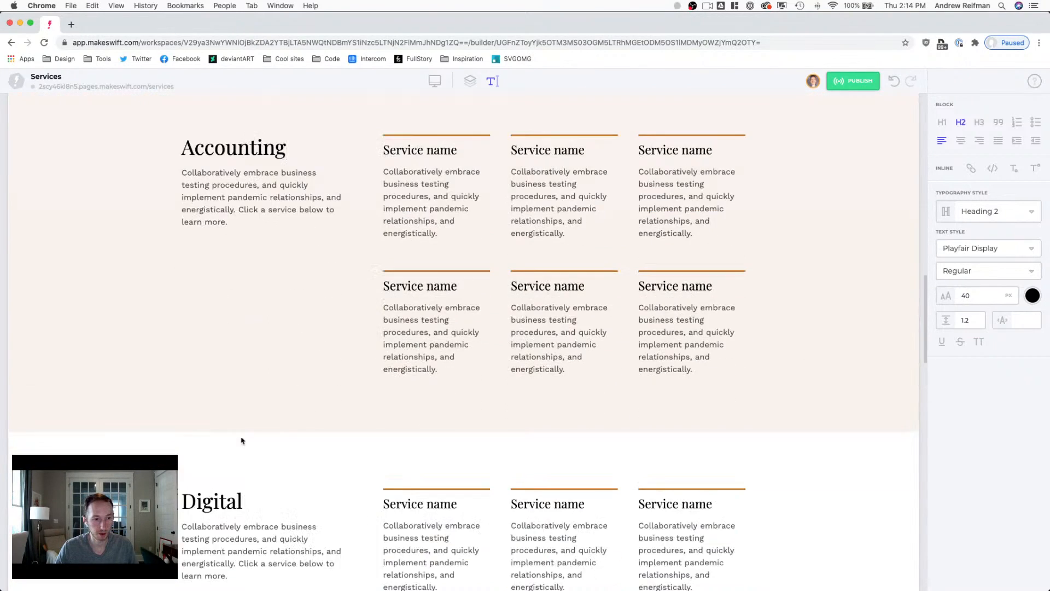
scroll(241, 441, "down", 2)
double_click(216, 405)
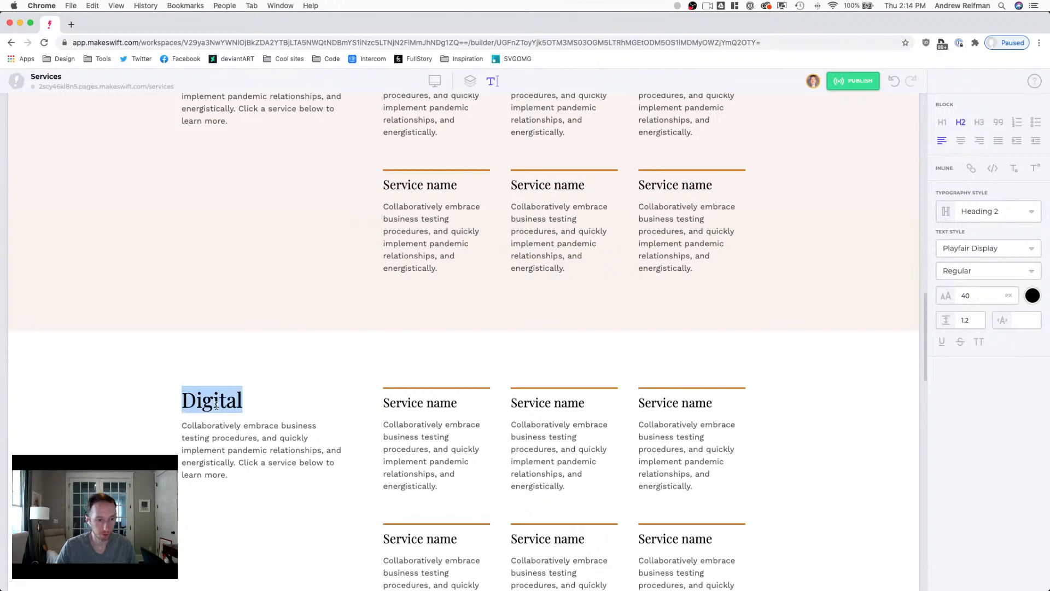
type("Hirii")
key("BackSpace")
type("ng")
Step: Change the heading of the fifth service section to "Consulting"
scroll(272, 400, "down", 5)
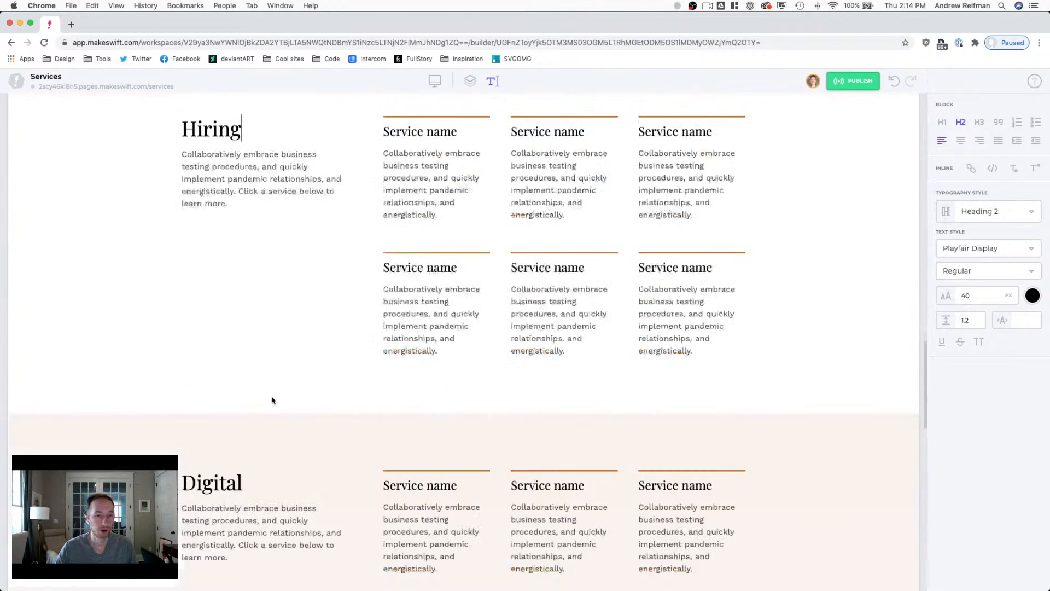
double_click(201, 491)
type("C")
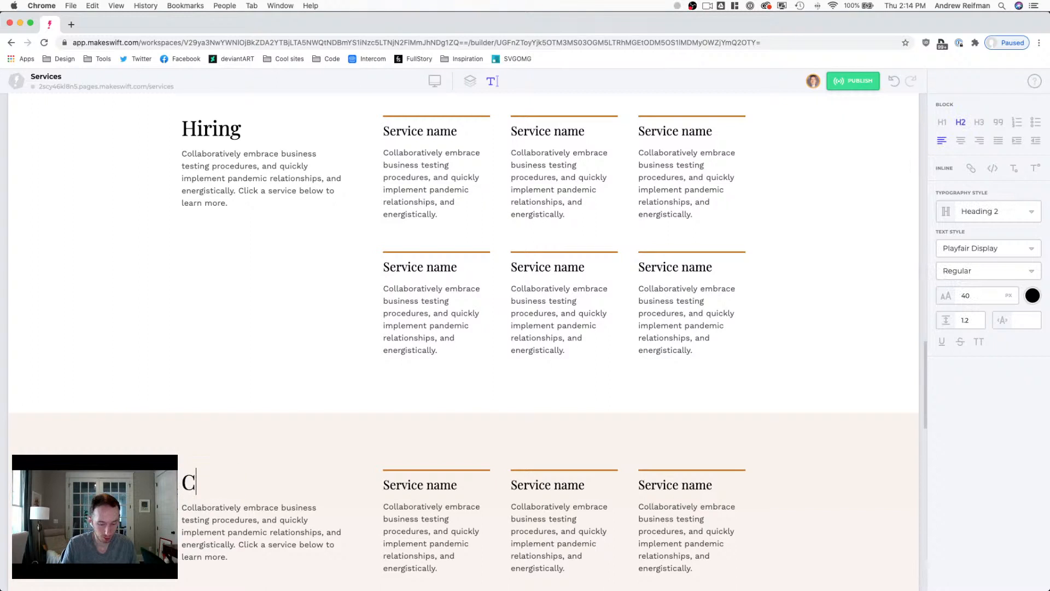
type("onsulting")
Step: Change the heading of the sixth service section to "Analytics"
scroll(253, 447, "down", 5)
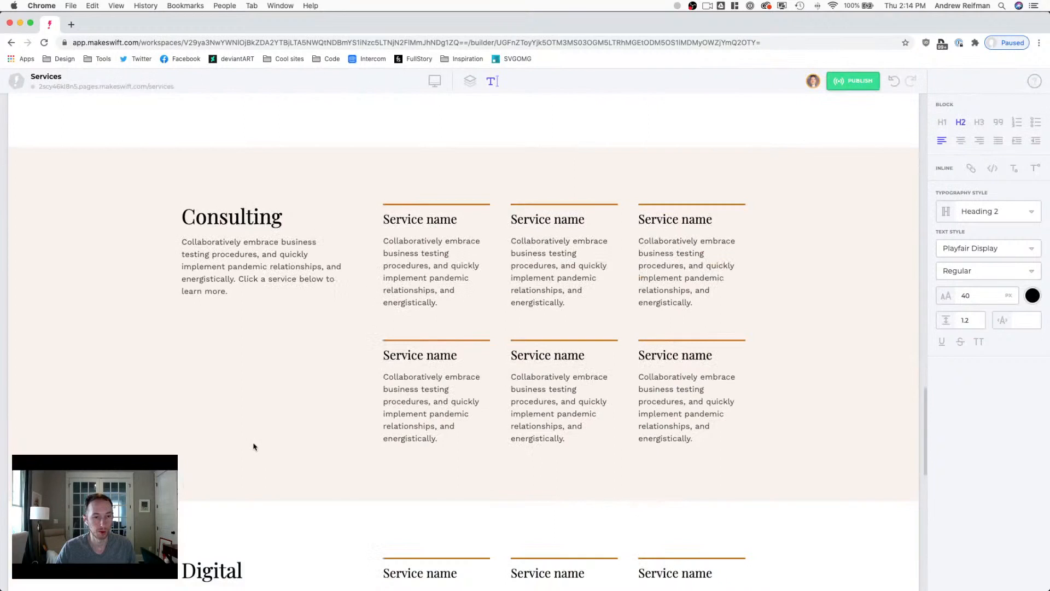
scroll(254, 446, "down", 2)
double_click(218, 479)
type("Anayl")
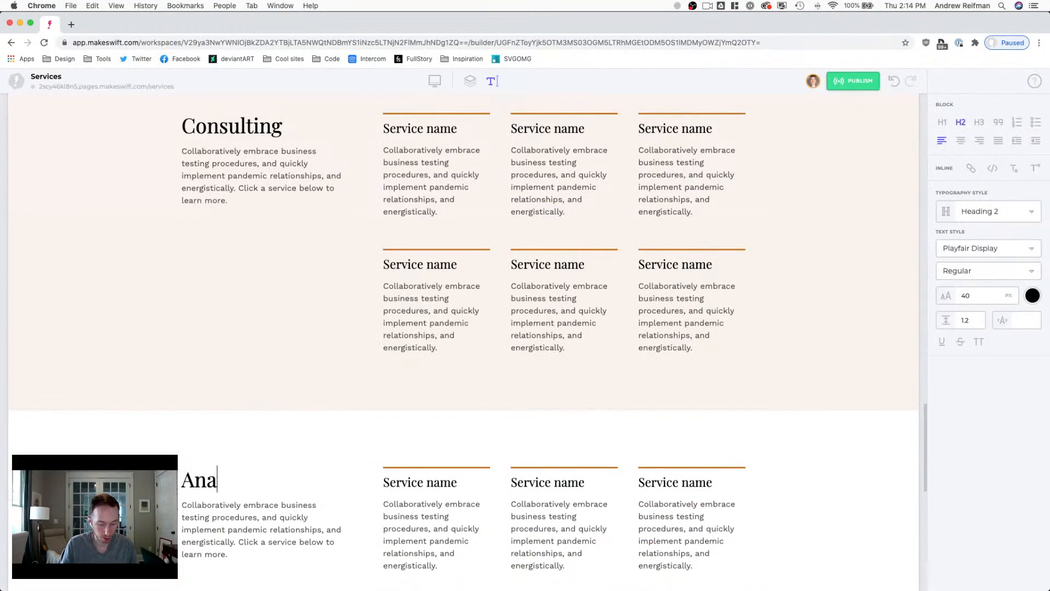
key("BackSpace")
type("lytics")
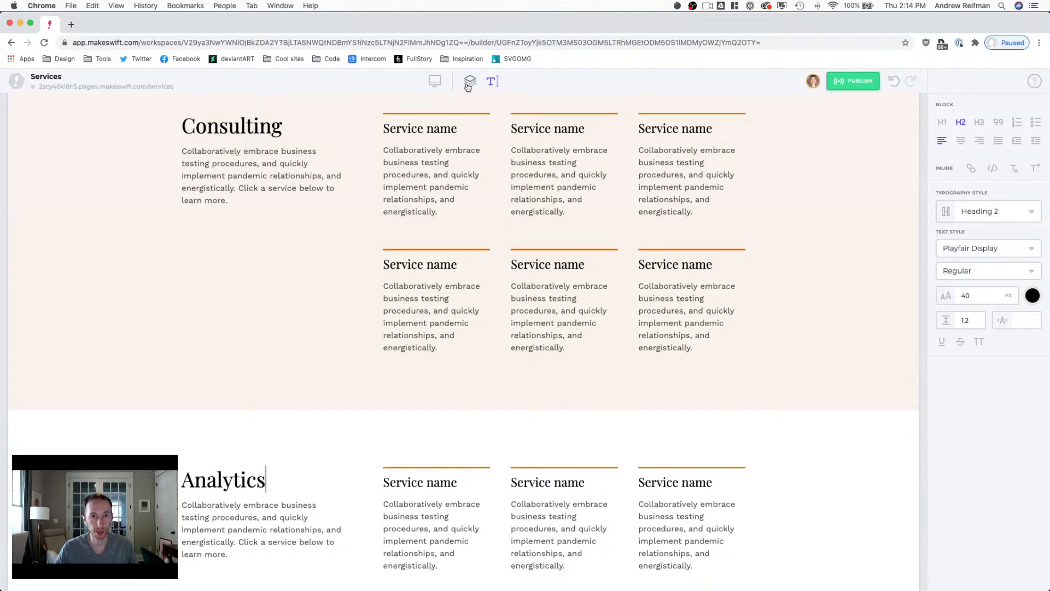
Step: Give the outer box of the Analytics section the ID "analytics"
left_click(109, 422)
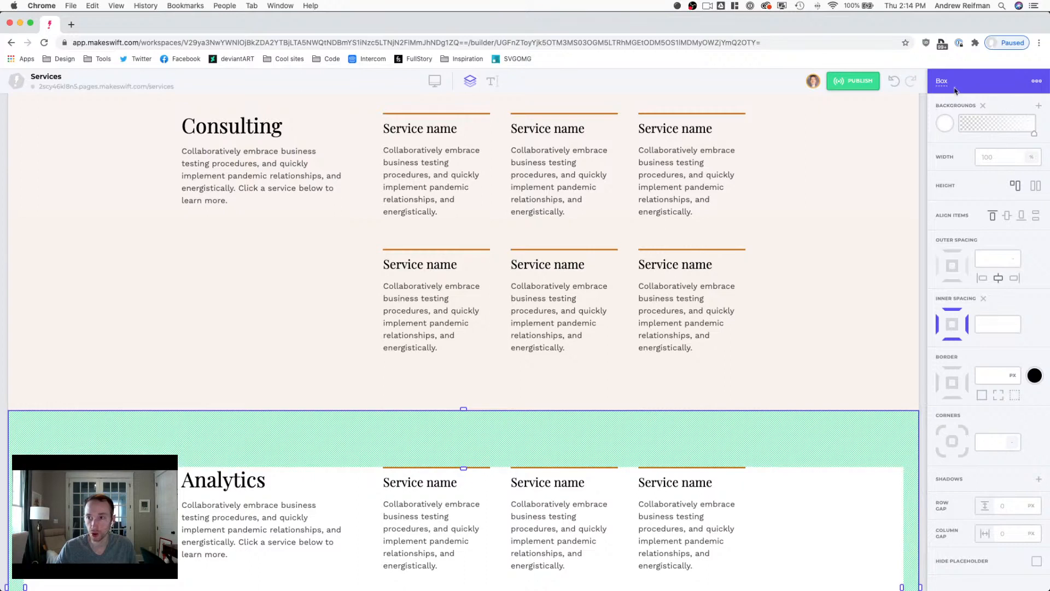
left_click(936, 80)
type("analytics")
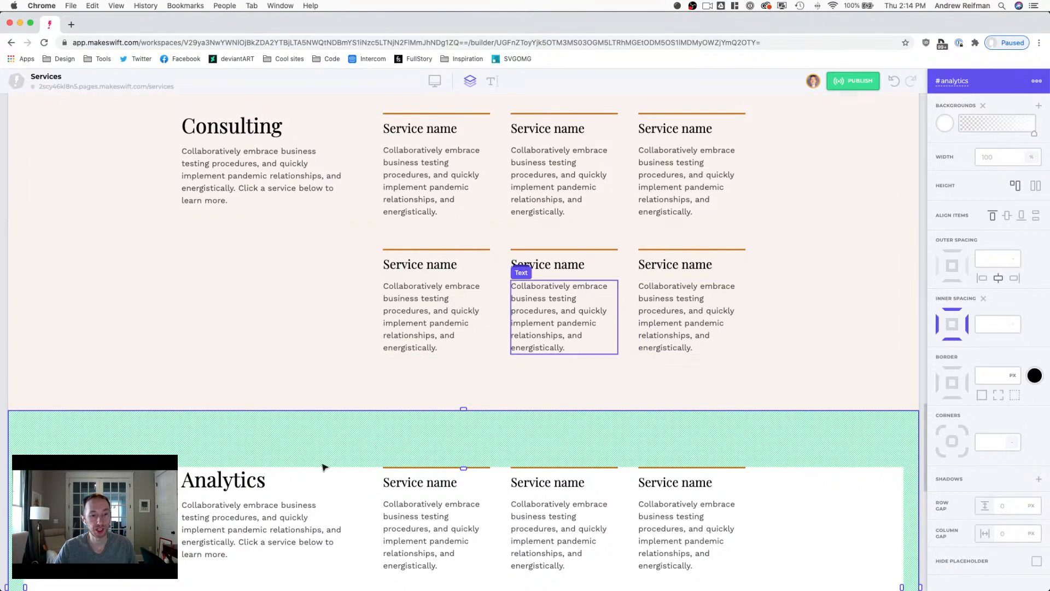
Step: Give the outer box of the Consulting section the ID "consulting"
scroll(232, 214, "up", 3)
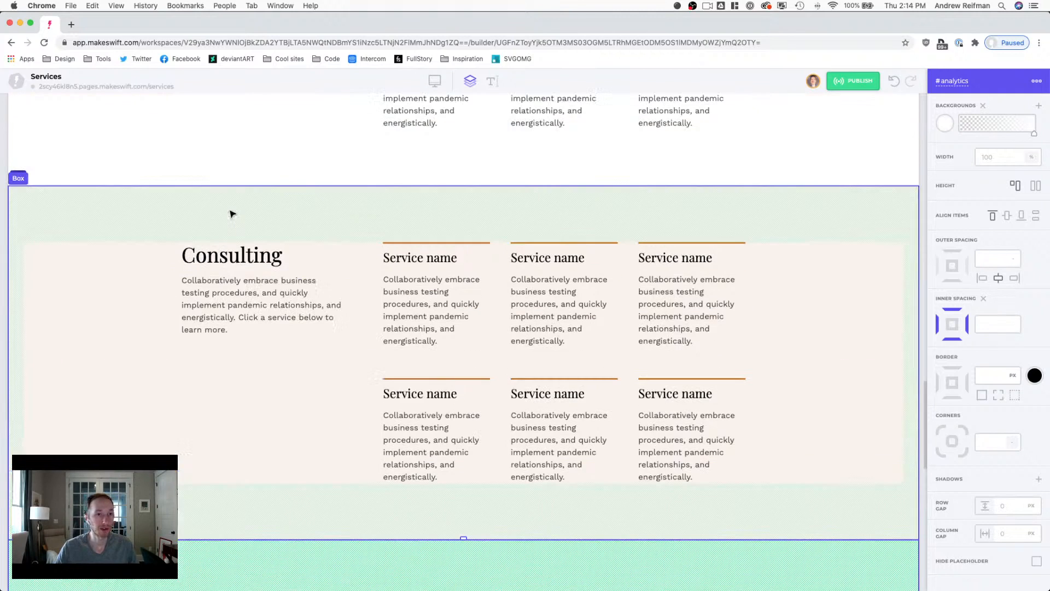
left_click(226, 216)
left_click(942, 81)
type("d")
type("g")
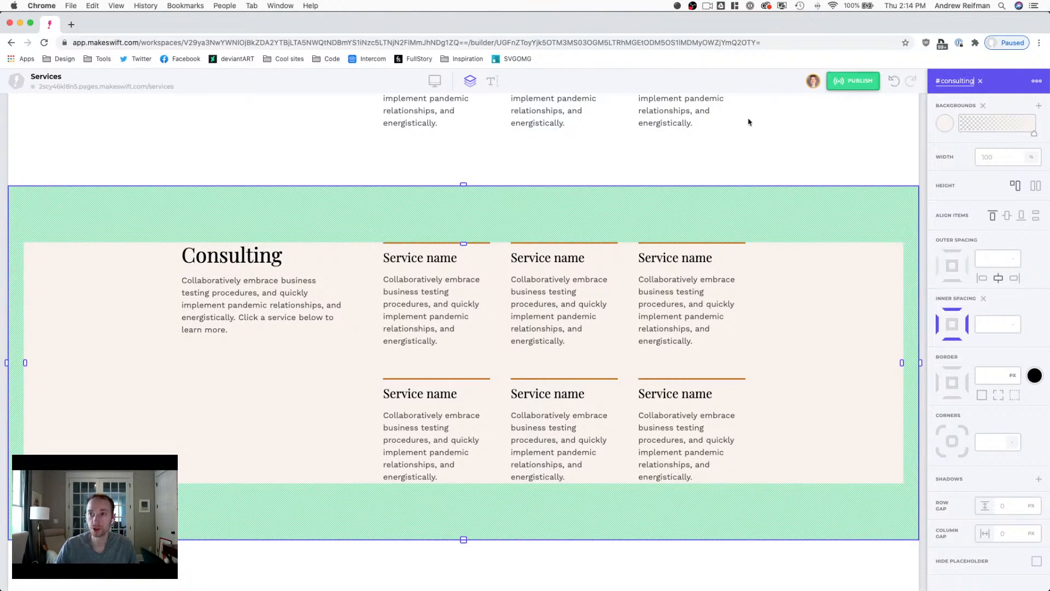
Step: Give the outer box of the Hiring section the ID "hiring"
scroll(424, 167, "up", 5)
left_click(314, 170)
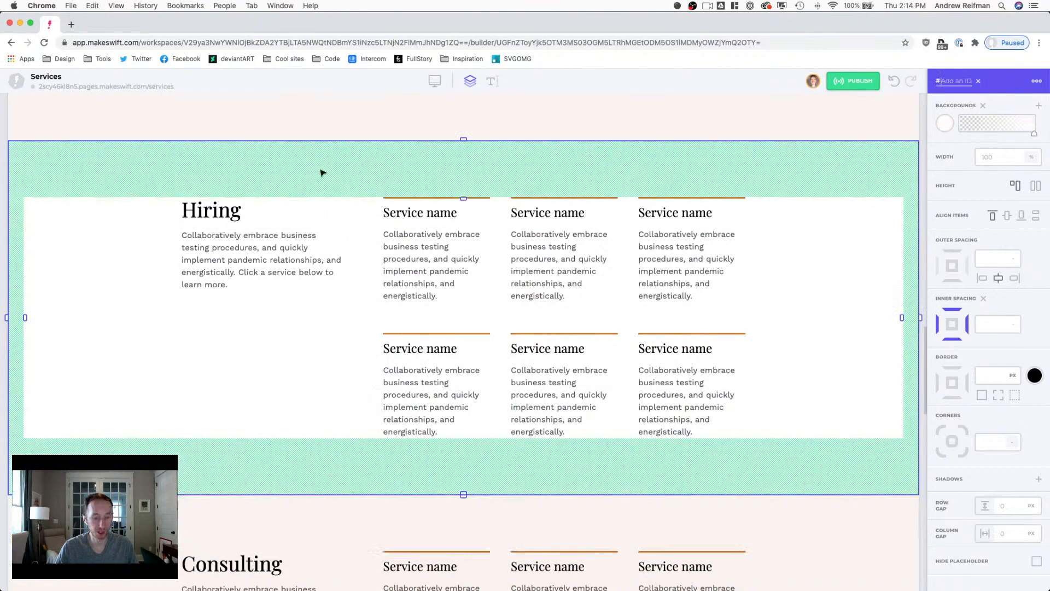
type("hiring")
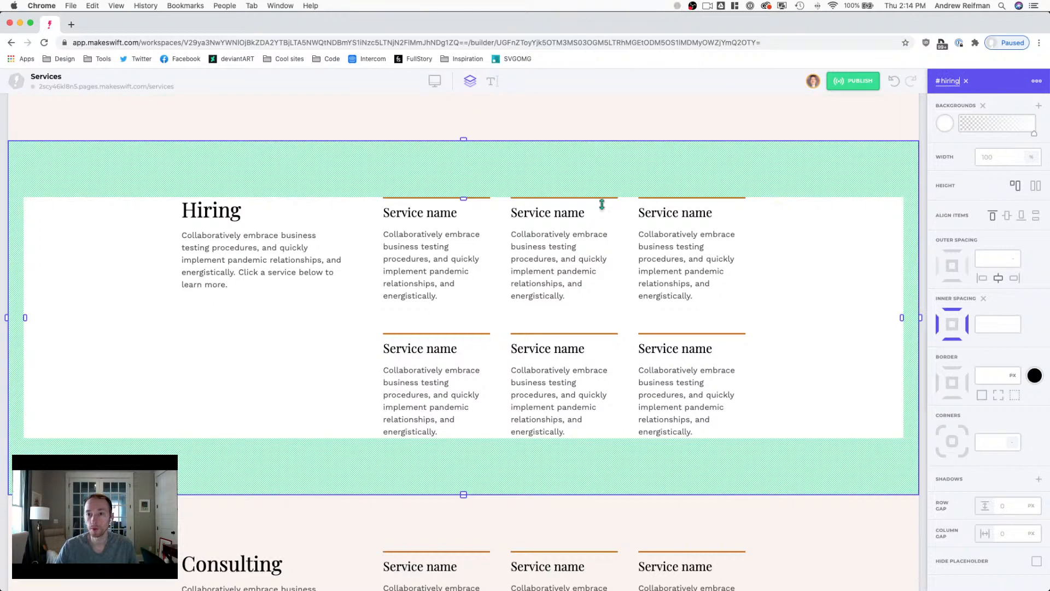
Step: Give the outer box of the Accounting section the ID "accounting"
scroll(605, 208, "up", 9)
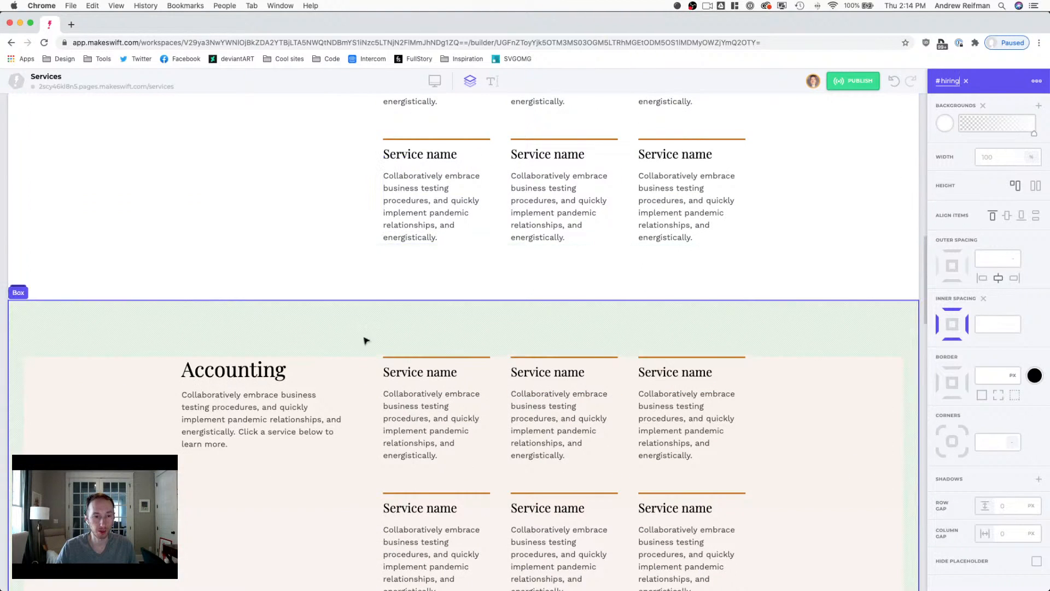
left_click(358, 340)
left_click(952, 84)
type("ad")
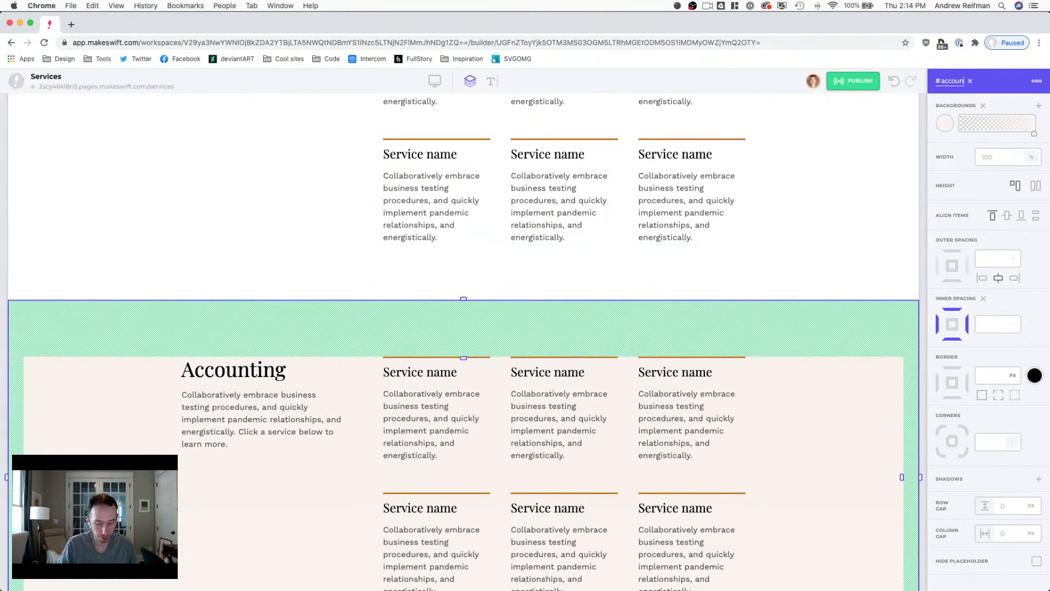
Step: Give the outer box of the Strategy section the ID "strategy"
scroll(738, 141, "up", 5)
left_click(424, 270)
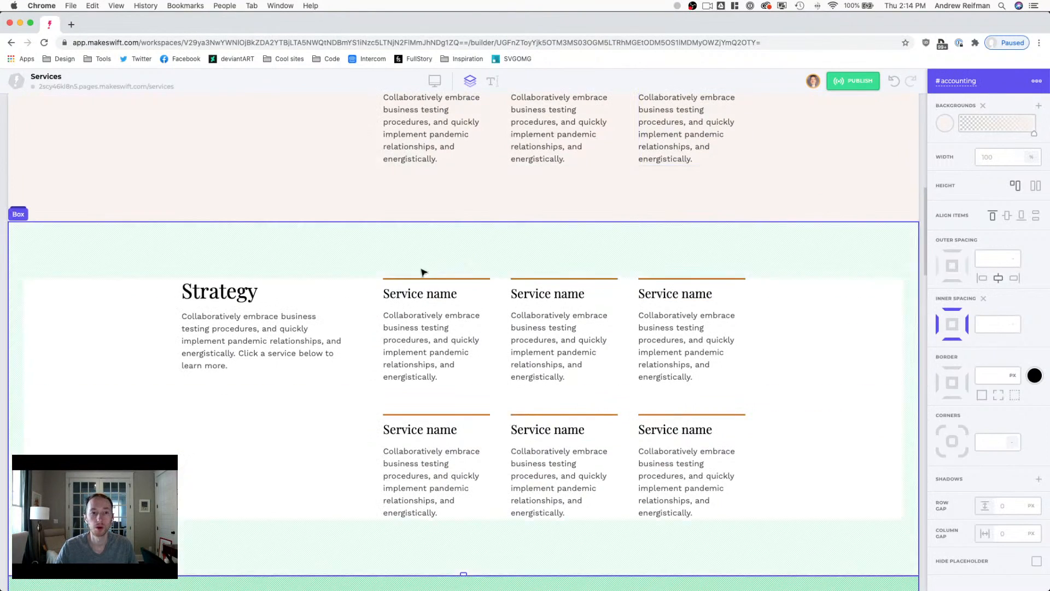
left_click(943, 81)
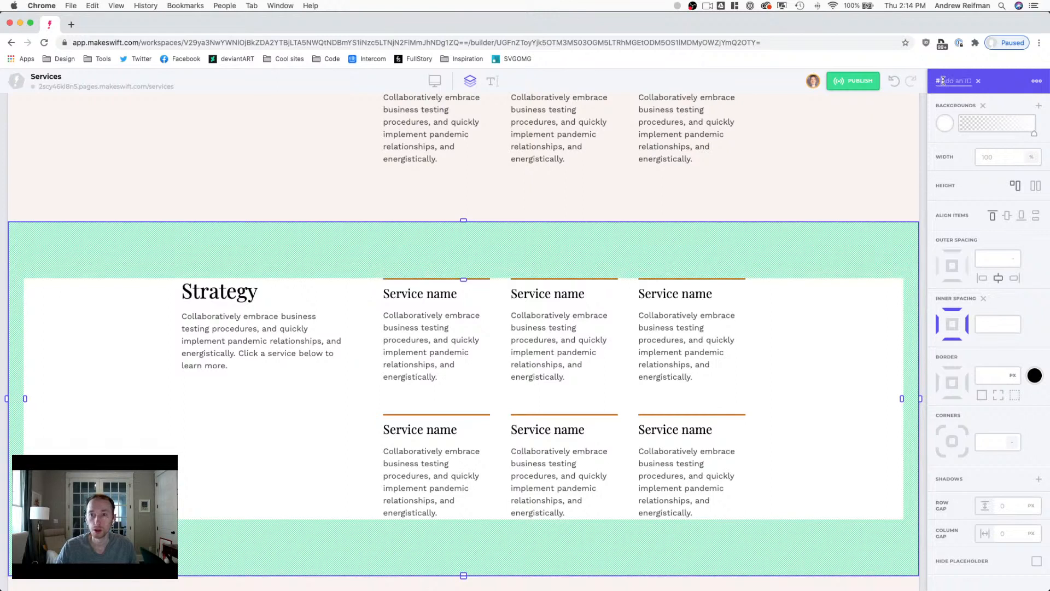
type("strategy")
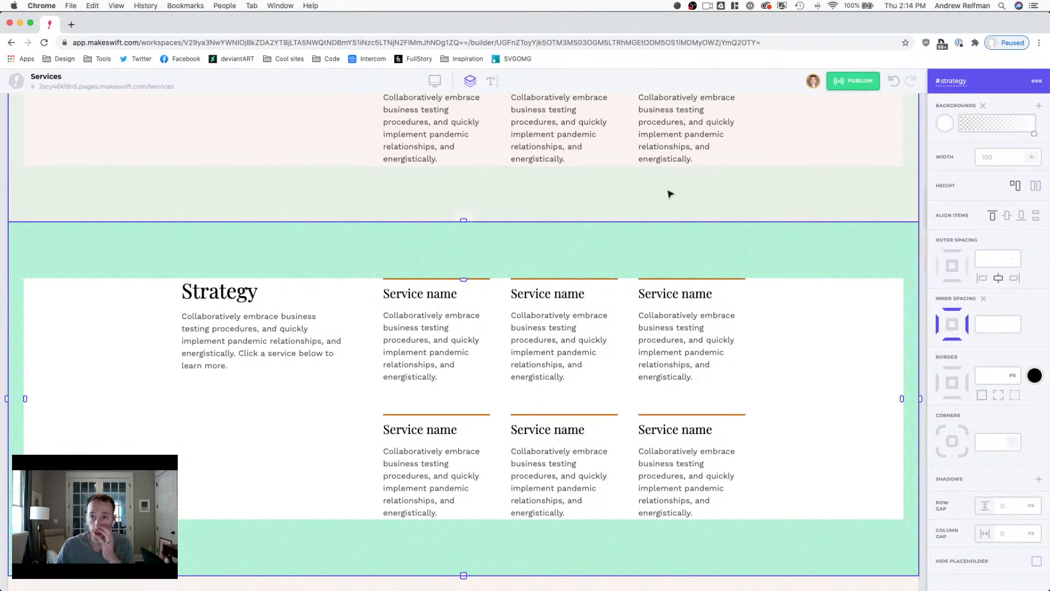
Step: Select the outer box of the first service section, Digital, and check its ID
scroll(667, 194, "up", 5)
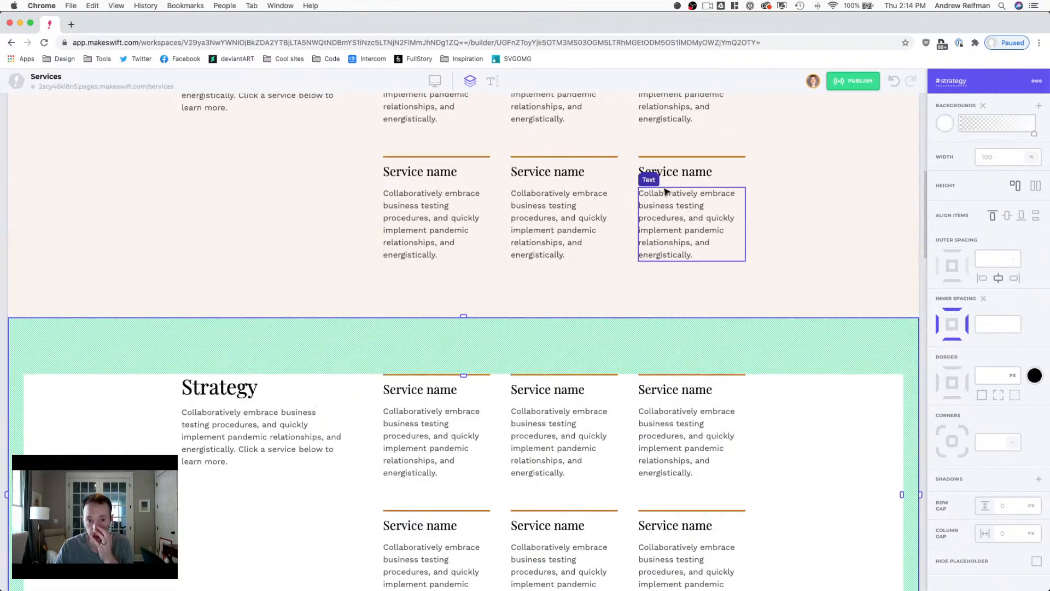
left_click(415, 149)
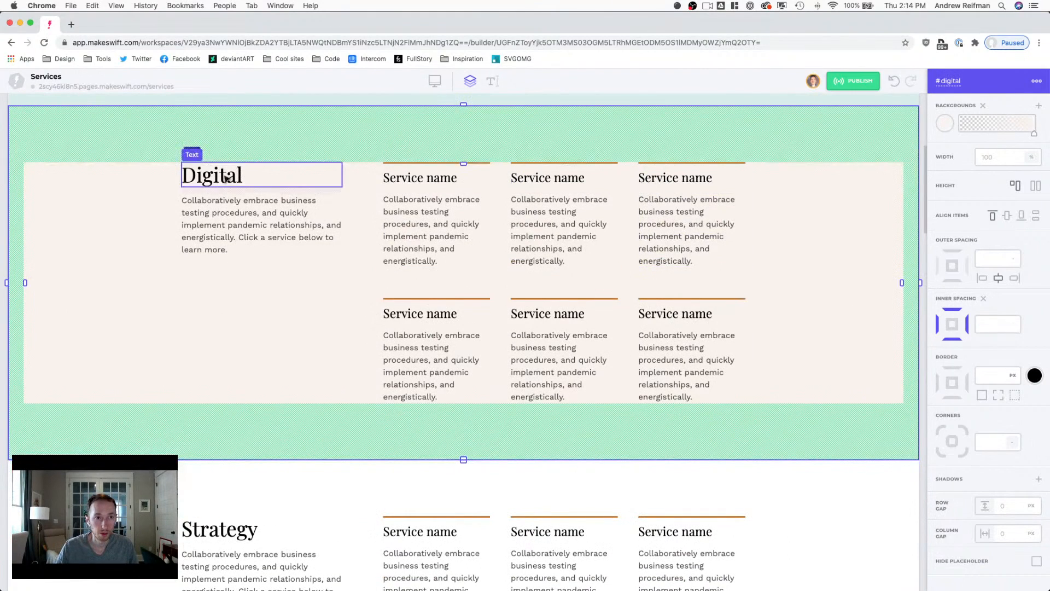
scroll(199, 175, "up", 2)
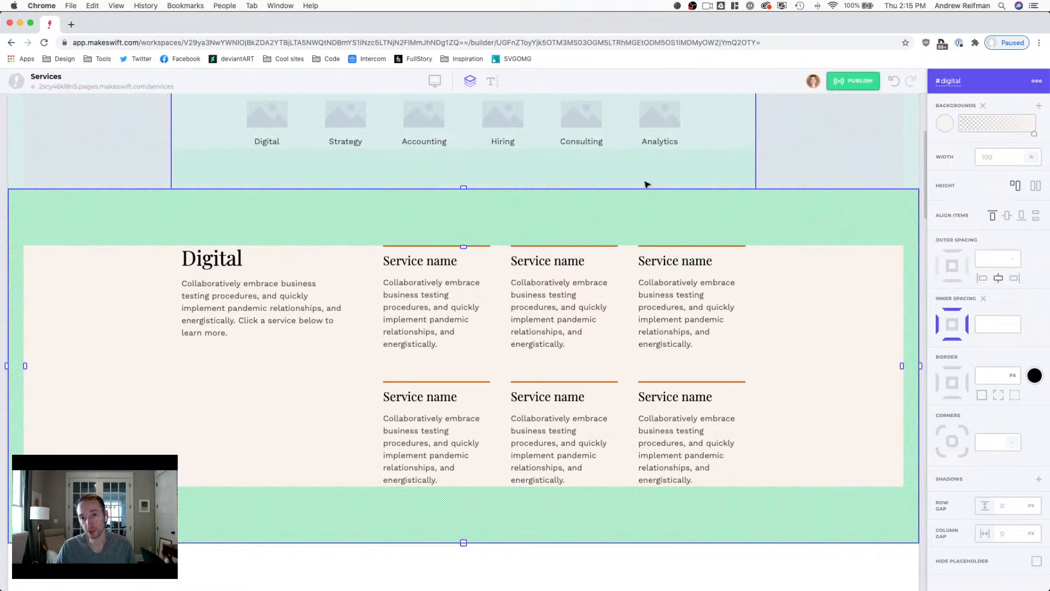
Step: Set the Digital image in the hero's service list to scroll to the element "digital"
scroll(652, 184, "up", 1)
scroll(652, 184, "up", 3)
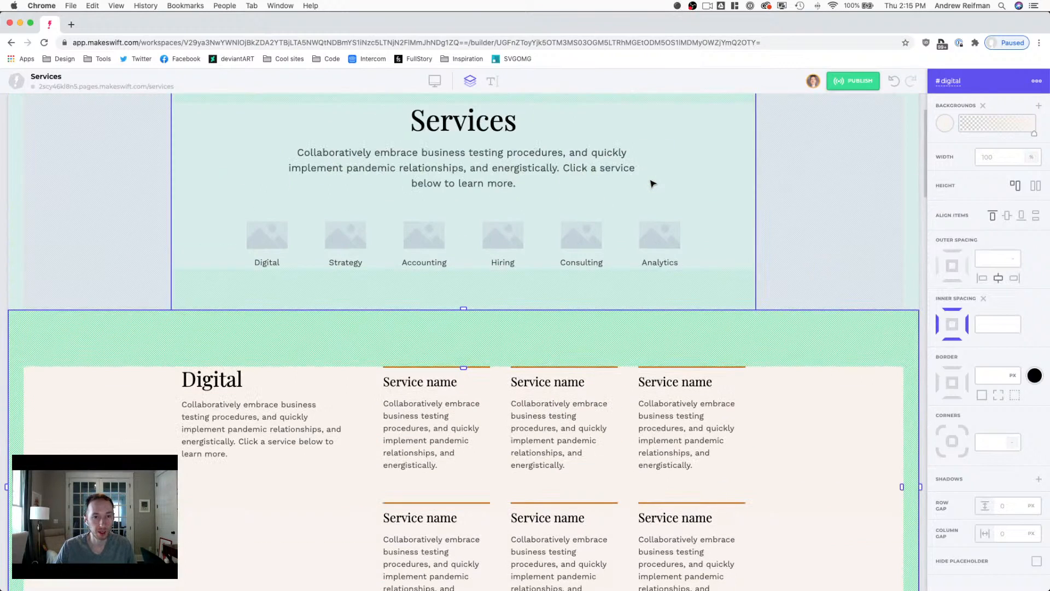
left_click(251, 235)
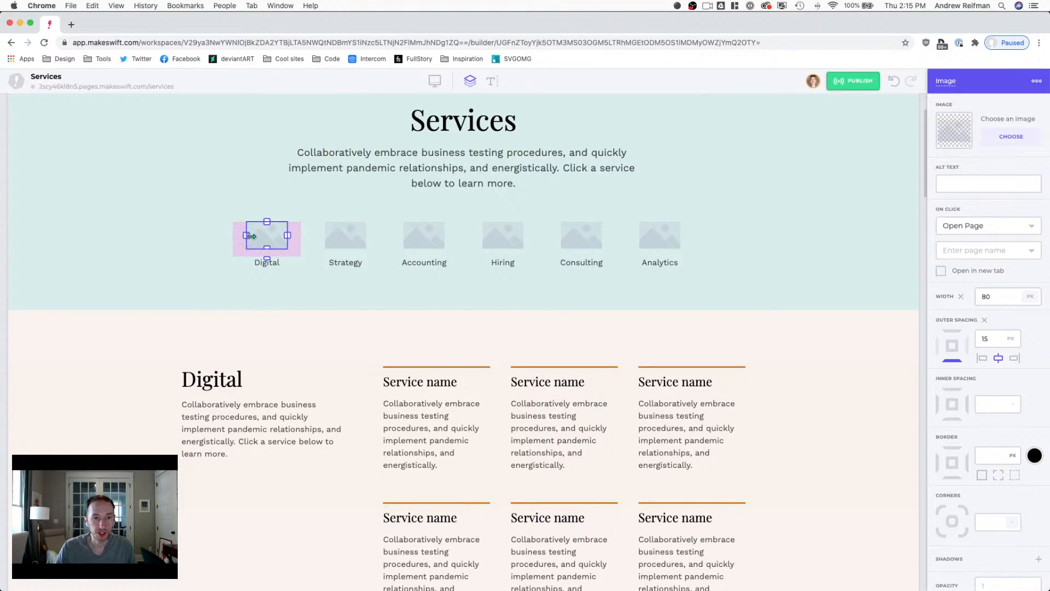
left_click(971, 226)
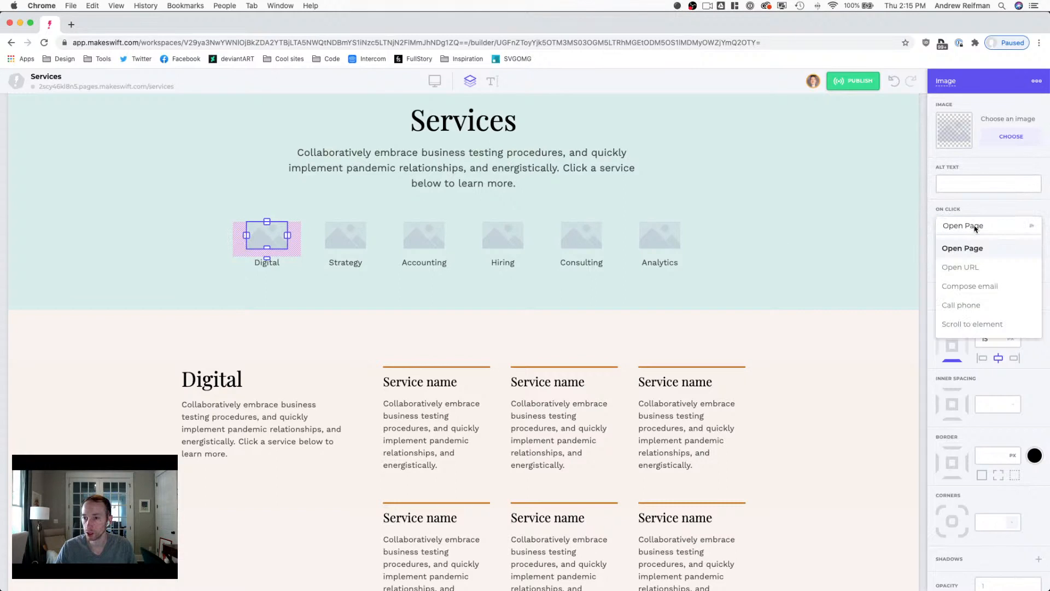
left_click(970, 325)
left_click(1031, 252)
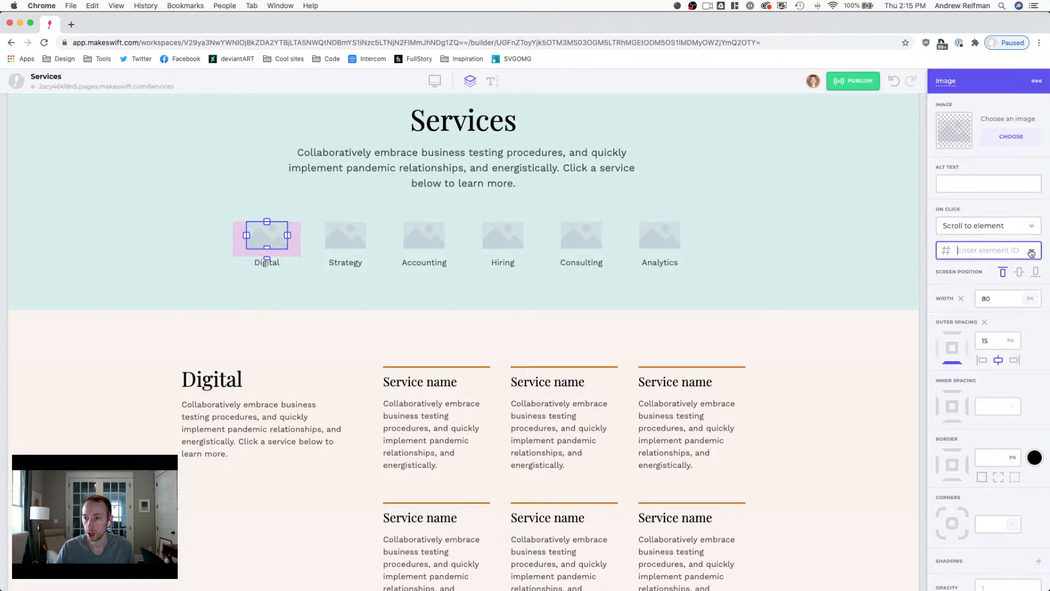
left_click(1031, 252)
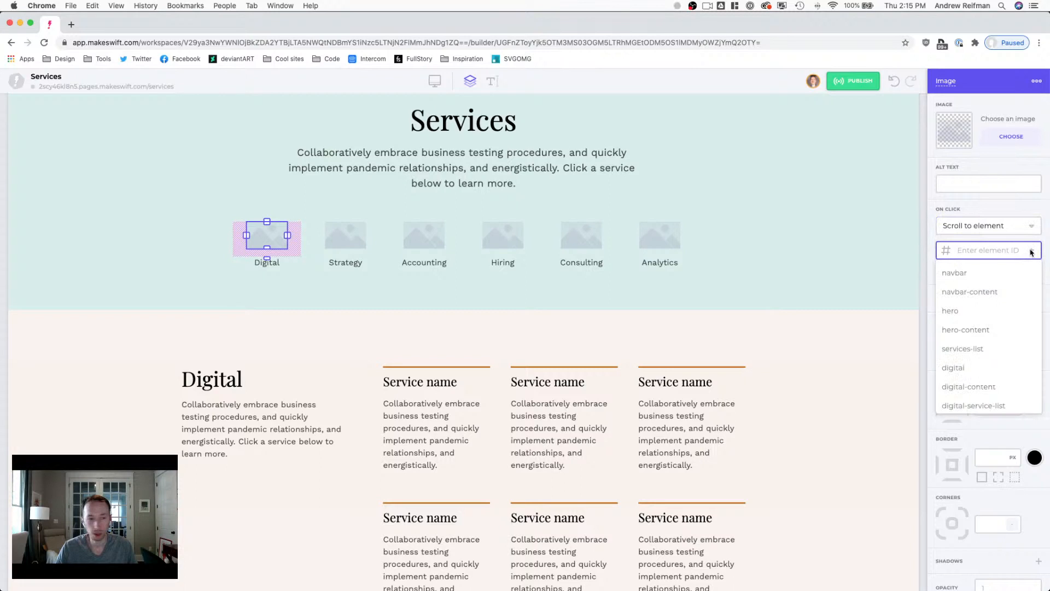
left_click(952, 367)
Step: Make the Strategy image in the hero's service list scroll to the element "strategy"
left_click(344, 235)
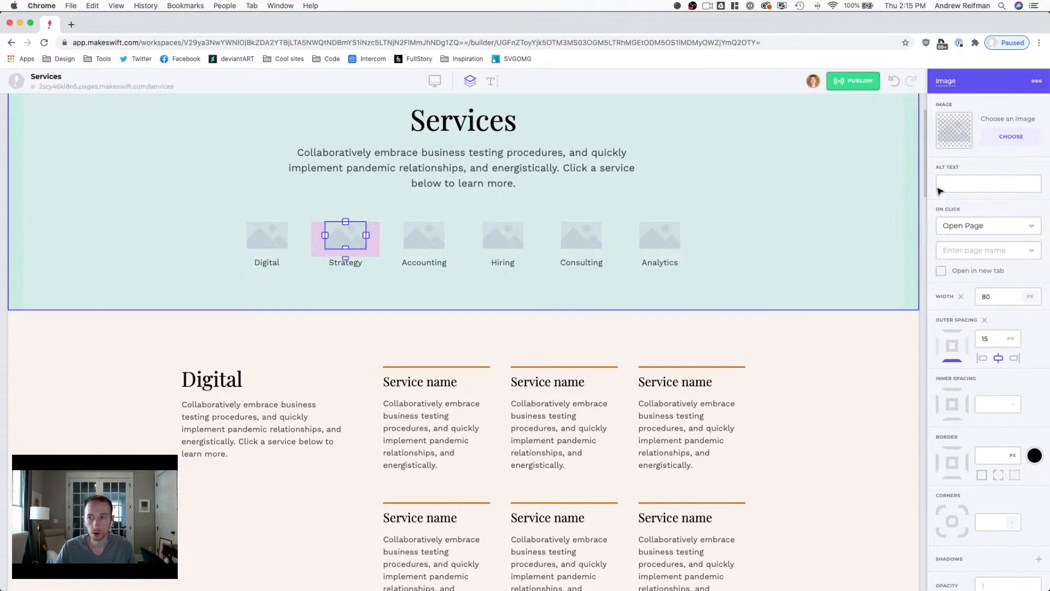
left_click(1004, 231)
left_click(976, 323)
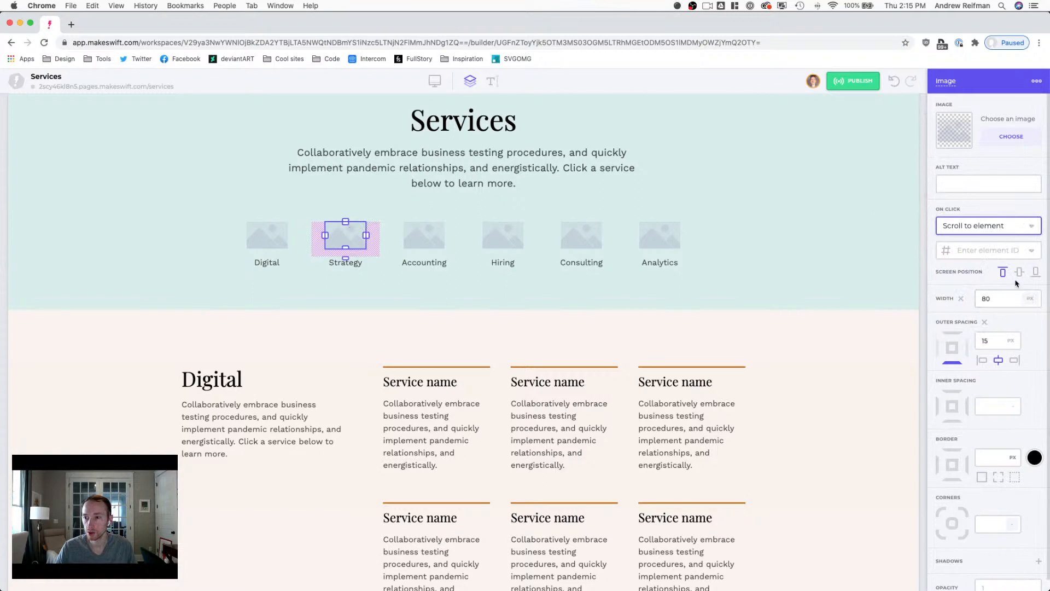
left_click(985, 251)
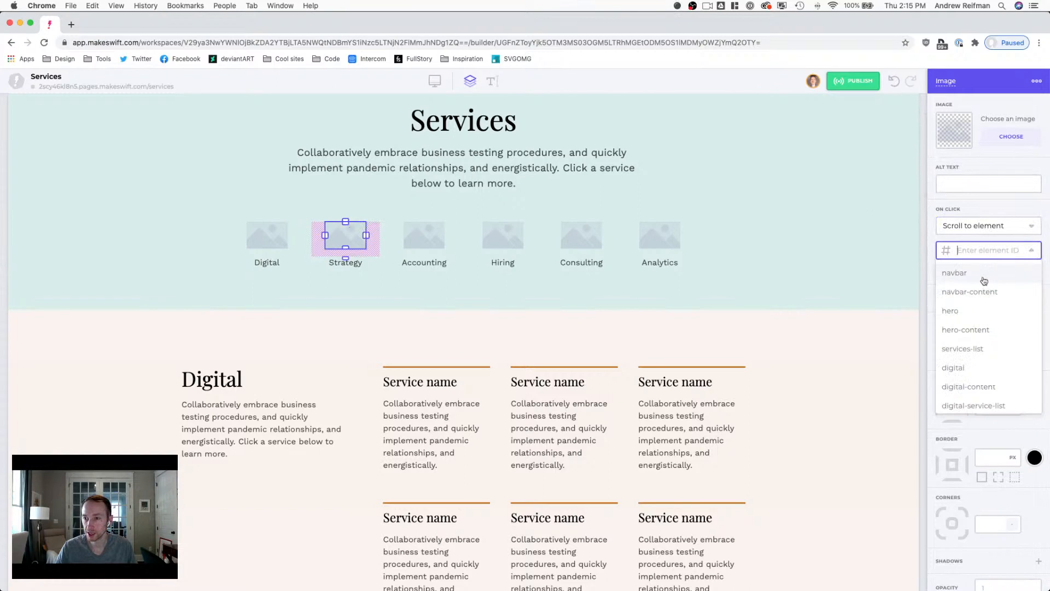
scroll(981, 339, "down", 3)
scroll(982, 331, "down", 1)
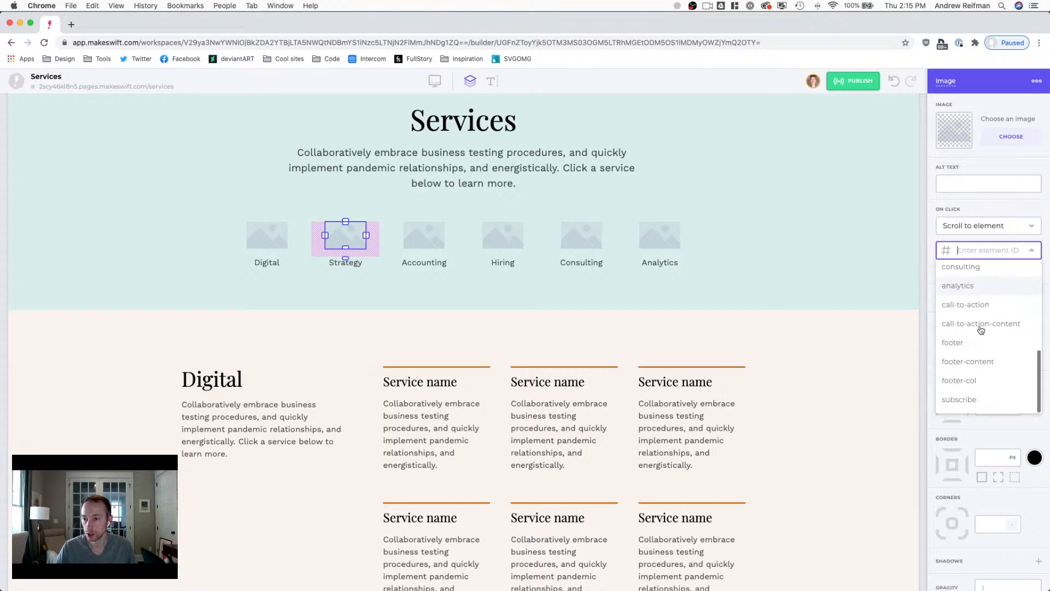
scroll(988, 330, "up", 3)
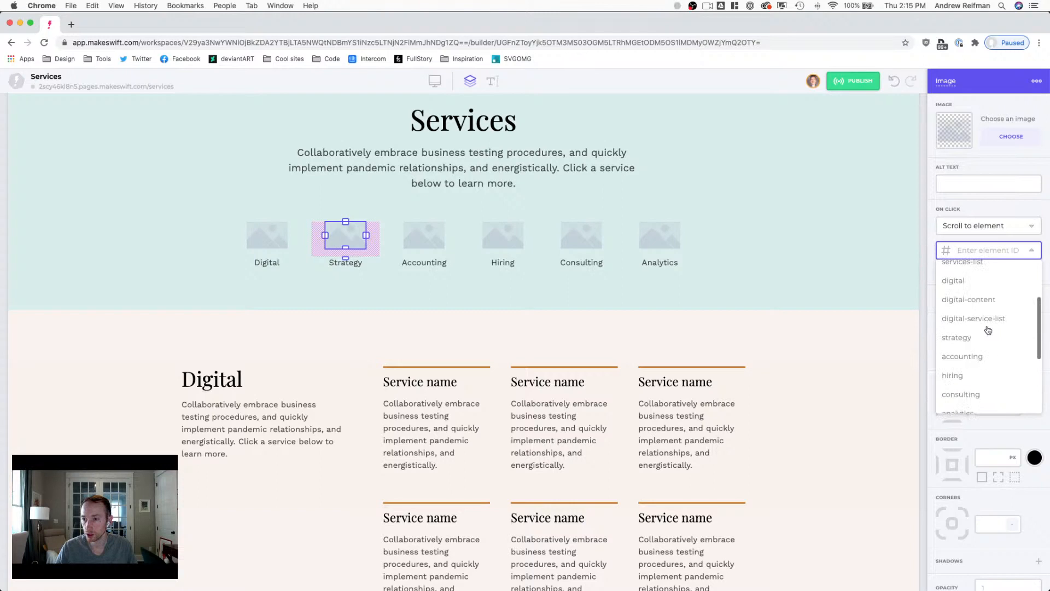
left_click(977, 335)
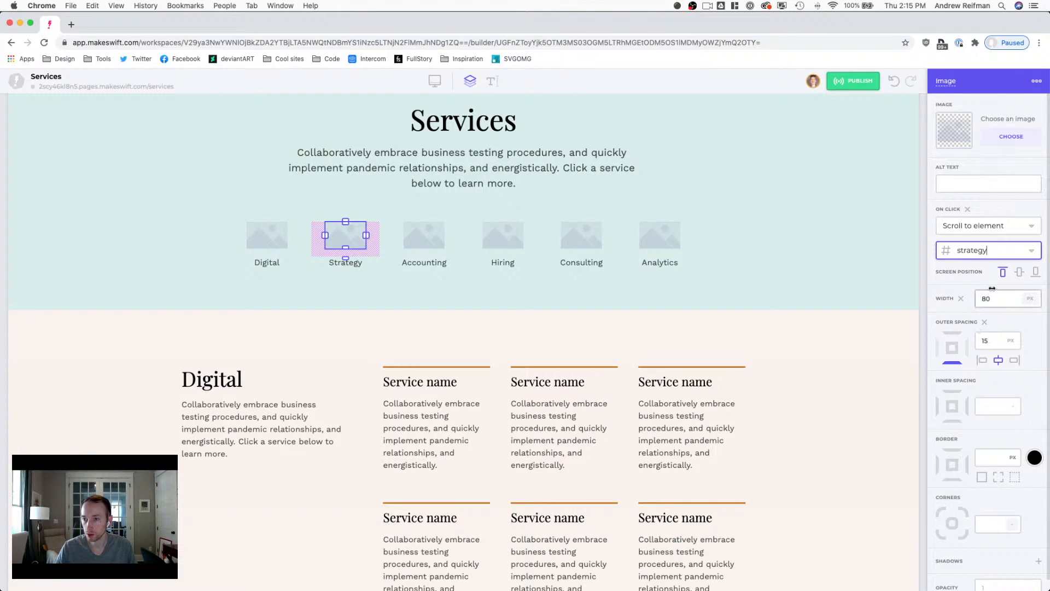
Step: Link the Accounting image in the hero with a Scroll to element action targeting "accounting"
left_click(425, 240)
left_click(1031, 234)
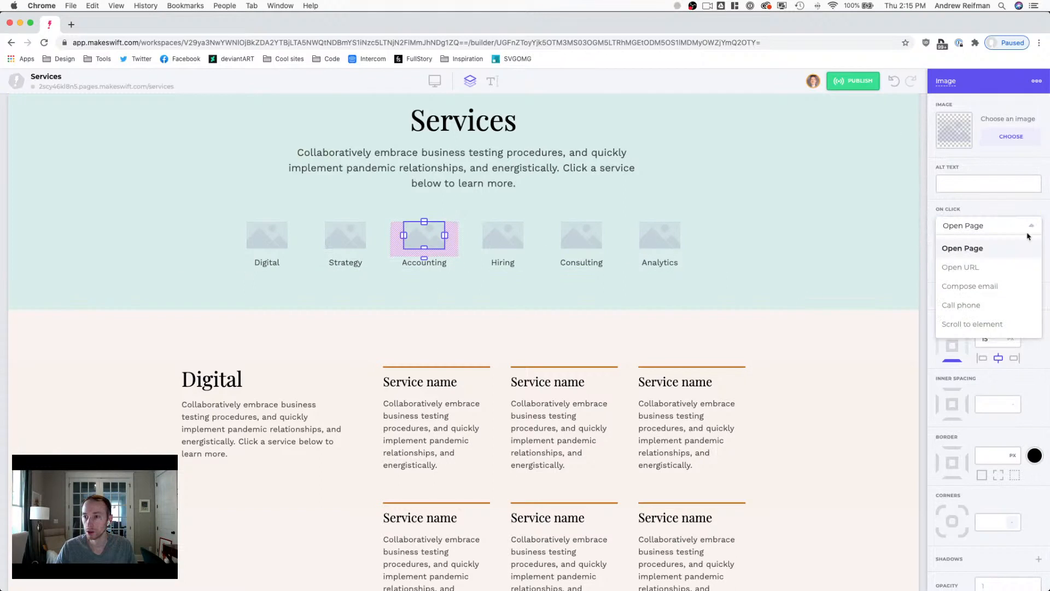
left_click(972, 325)
left_click(1032, 251)
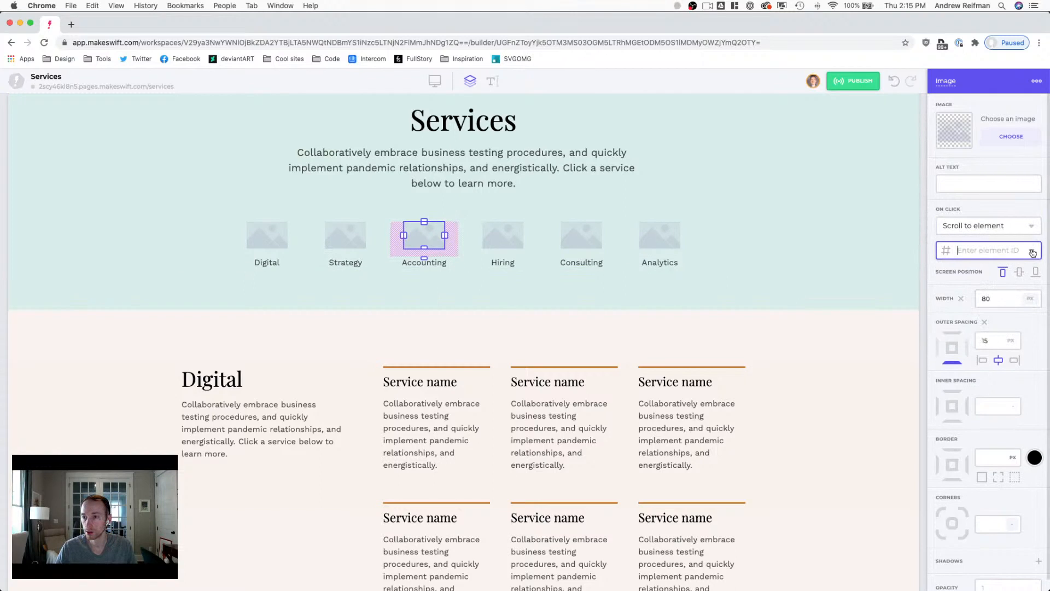
type("acc")
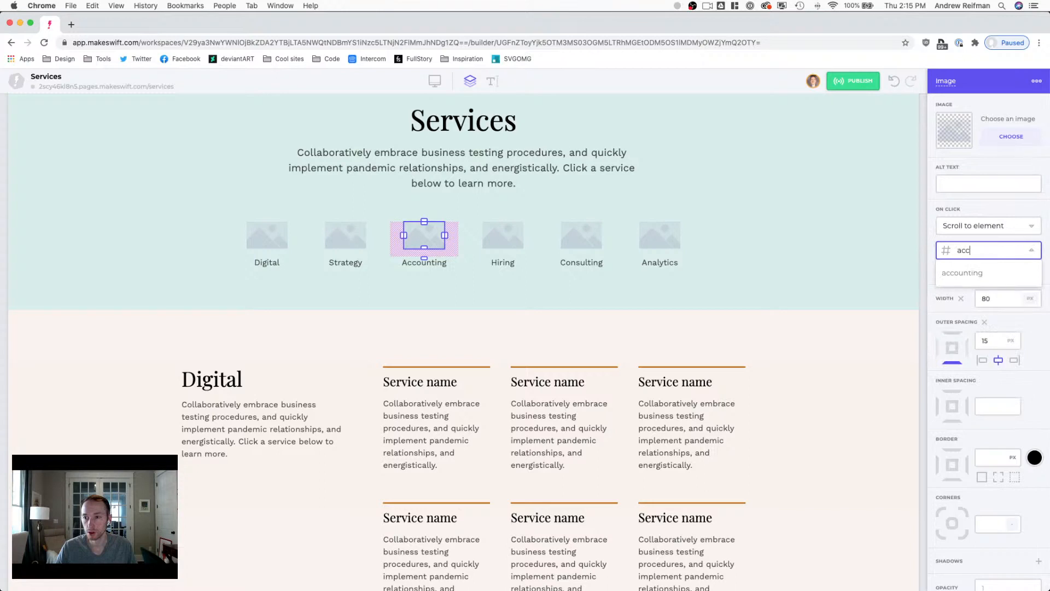
left_click(977, 275)
Step: Link the Hiring image in the hero with a Scroll to element action targeting "hiring"
left_click(503, 235)
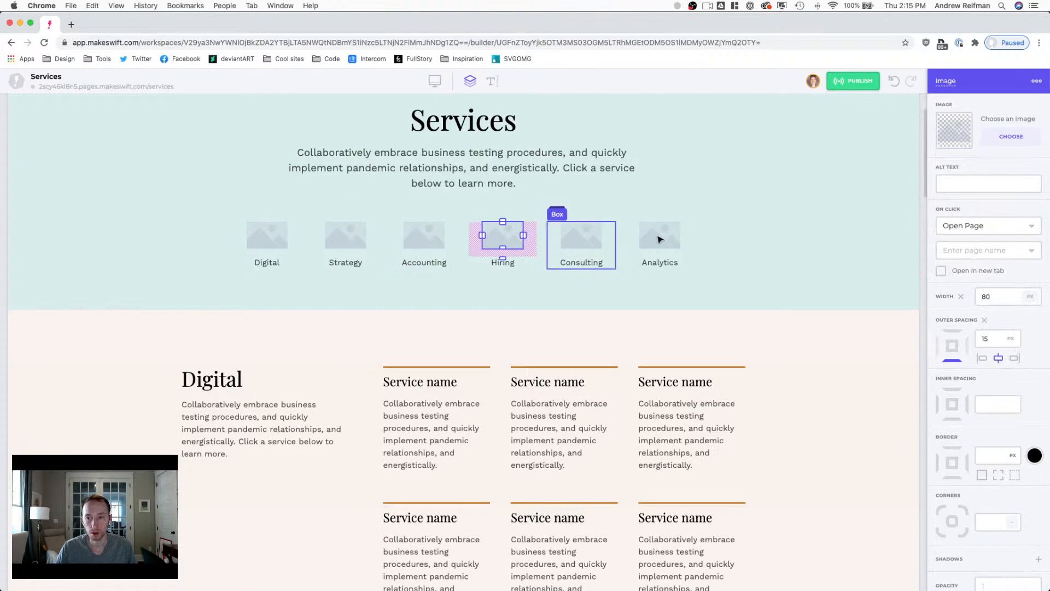
left_click(1026, 230)
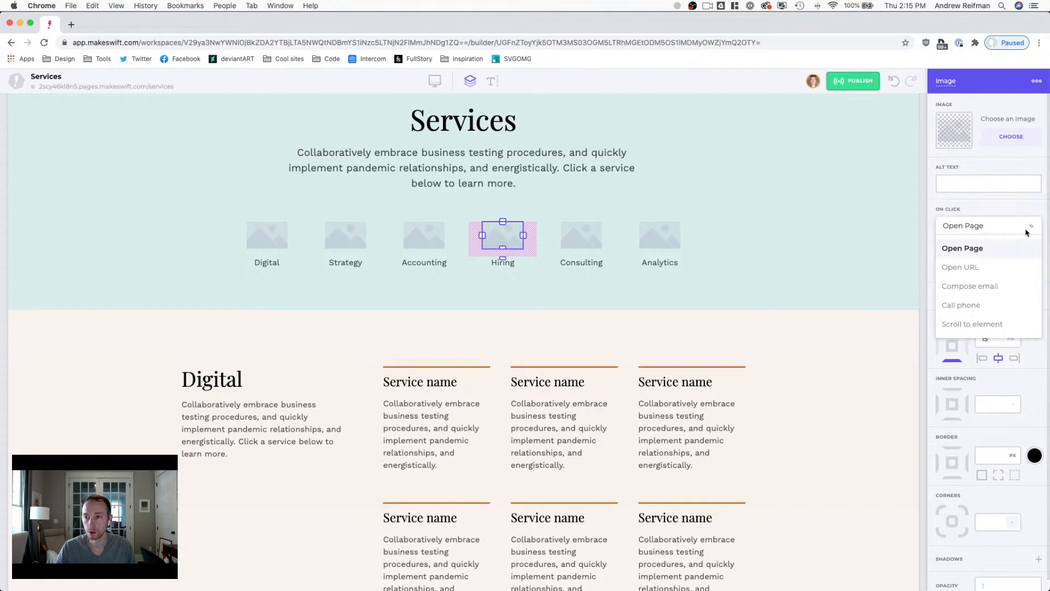
left_click(981, 323)
left_click(1034, 255)
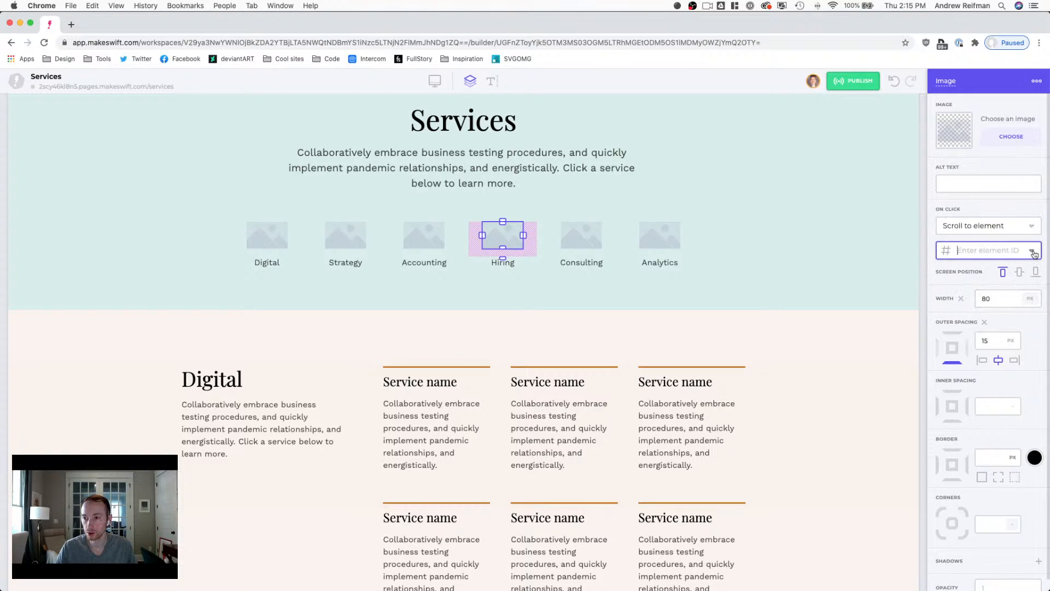
left_click(1028, 257)
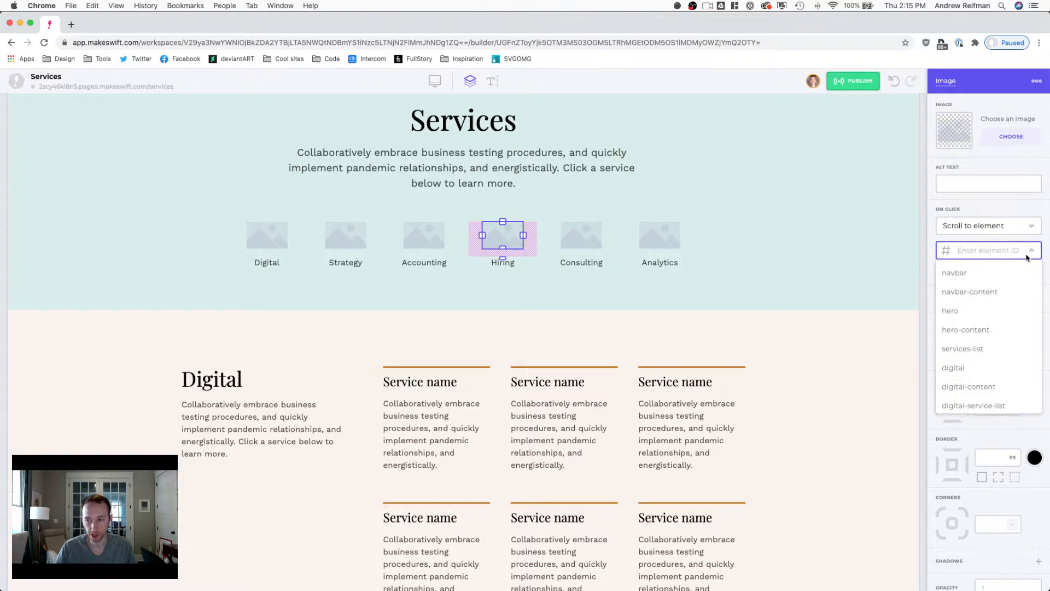
type("hirin")
left_click(1009, 273)
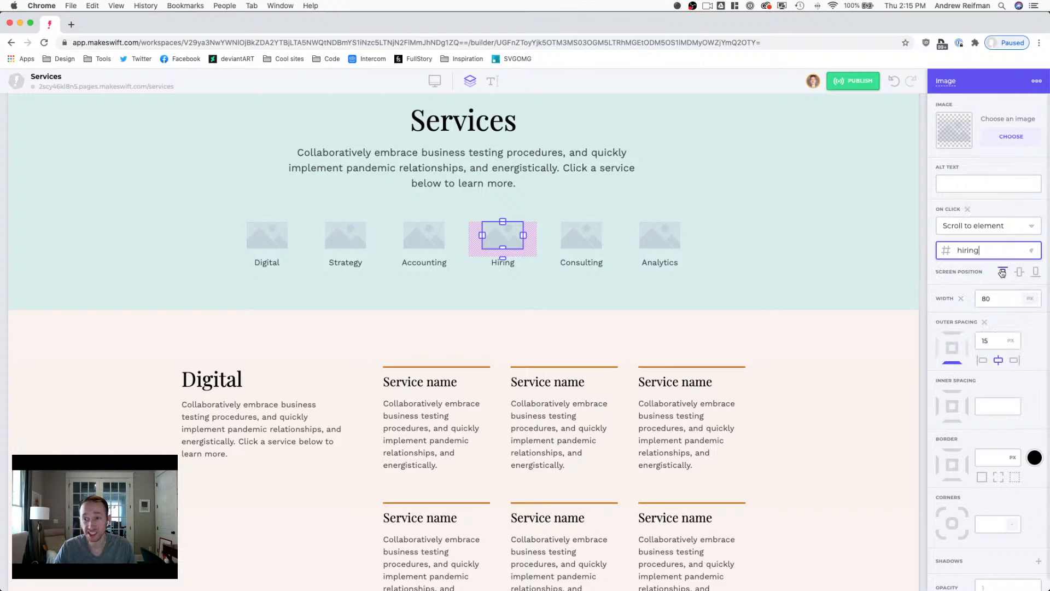
Step: Link the Consulting image in the hero with a Scroll to element action targeting "consulting"
left_click(583, 238)
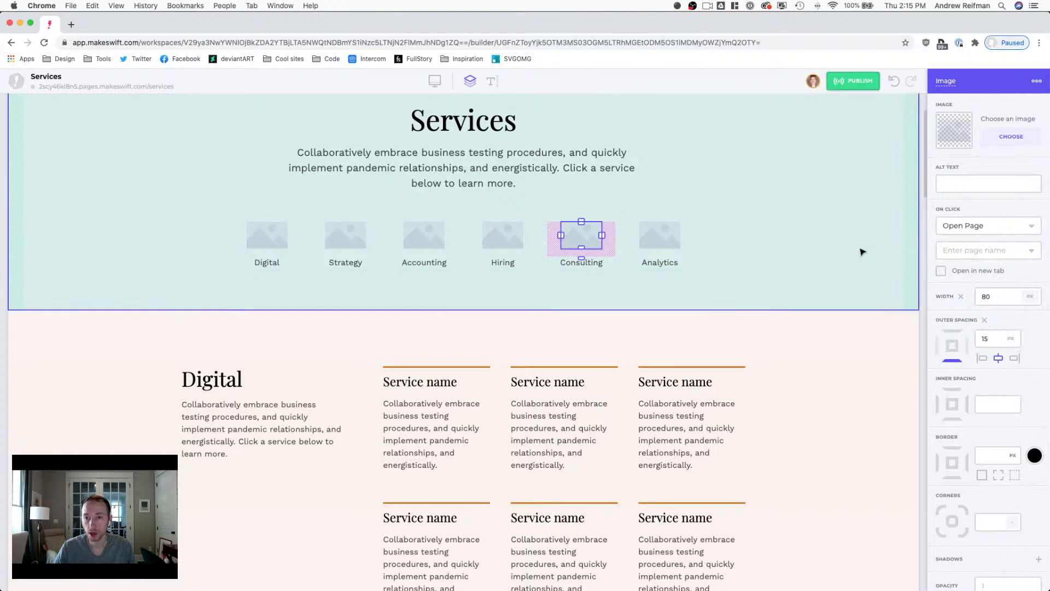
left_click(1031, 230)
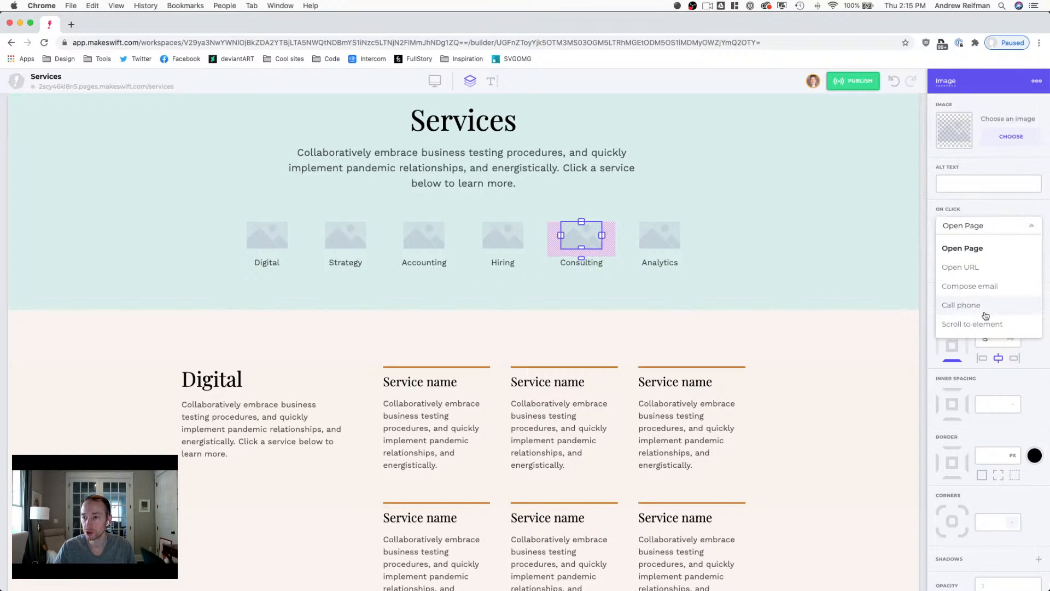
left_click(984, 323)
left_click(1025, 250)
type("cons")
left_click(995, 270)
Step: Set the Analytics image in the hero to scroll to the element "analytics" and deselect it
left_click(662, 236)
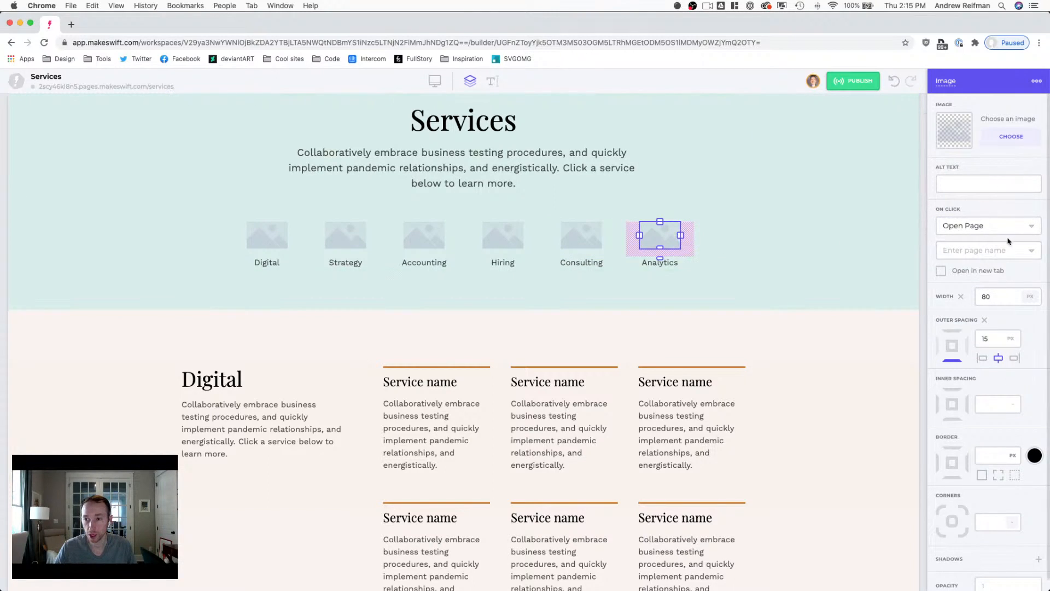
left_click(1032, 251)
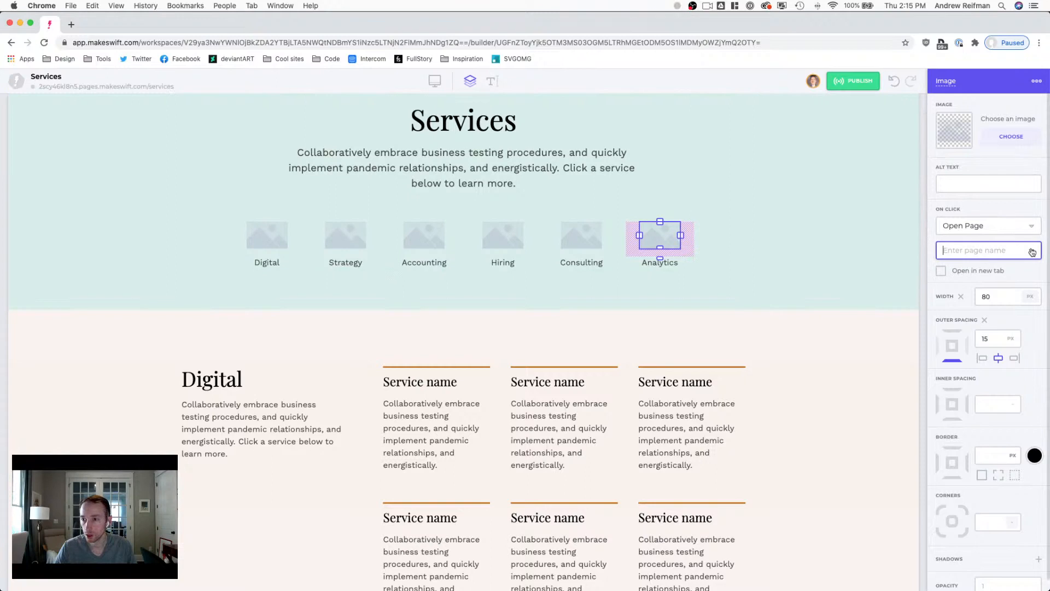
left_click(1033, 252)
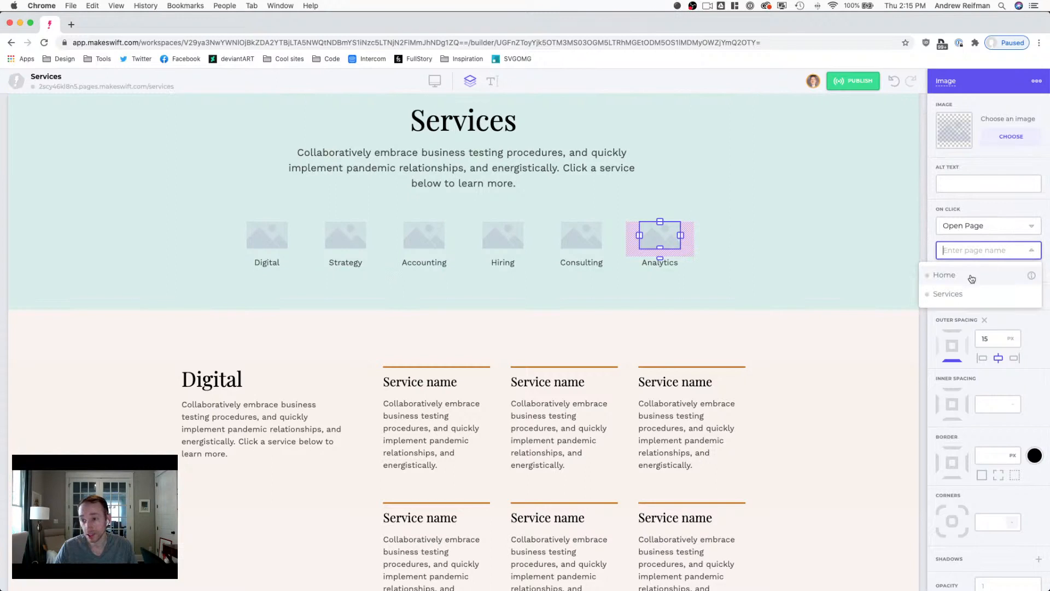
left_click(969, 228)
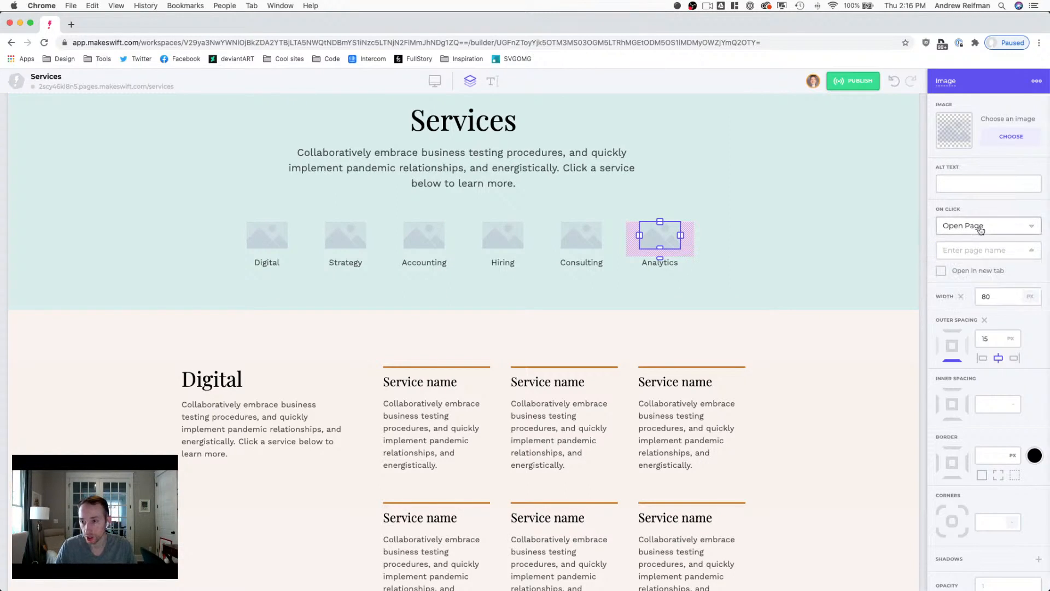
left_click(984, 230)
left_click(974, 324)
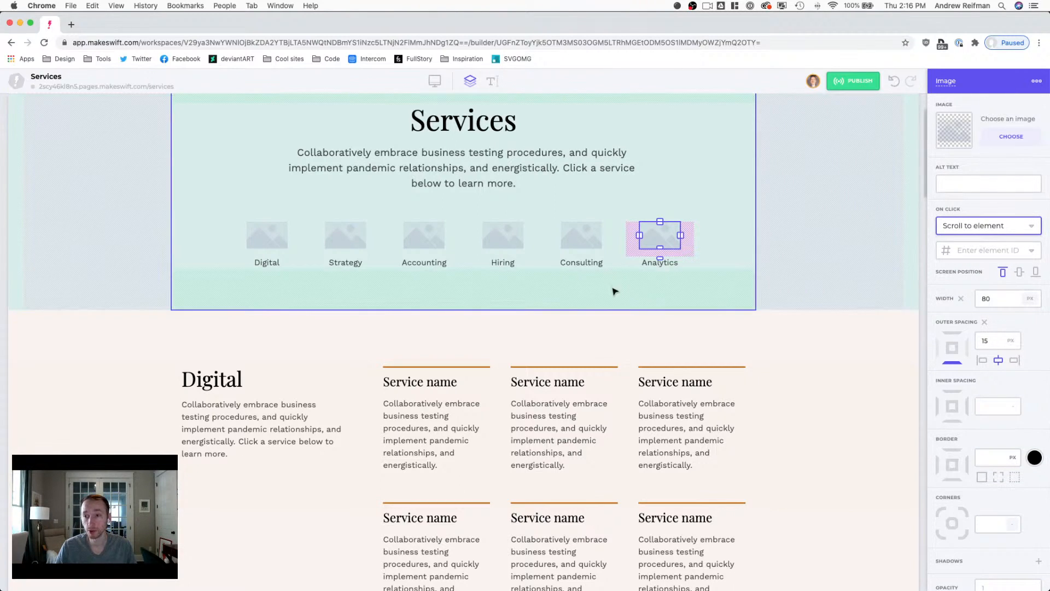
left_click(1033, 252)
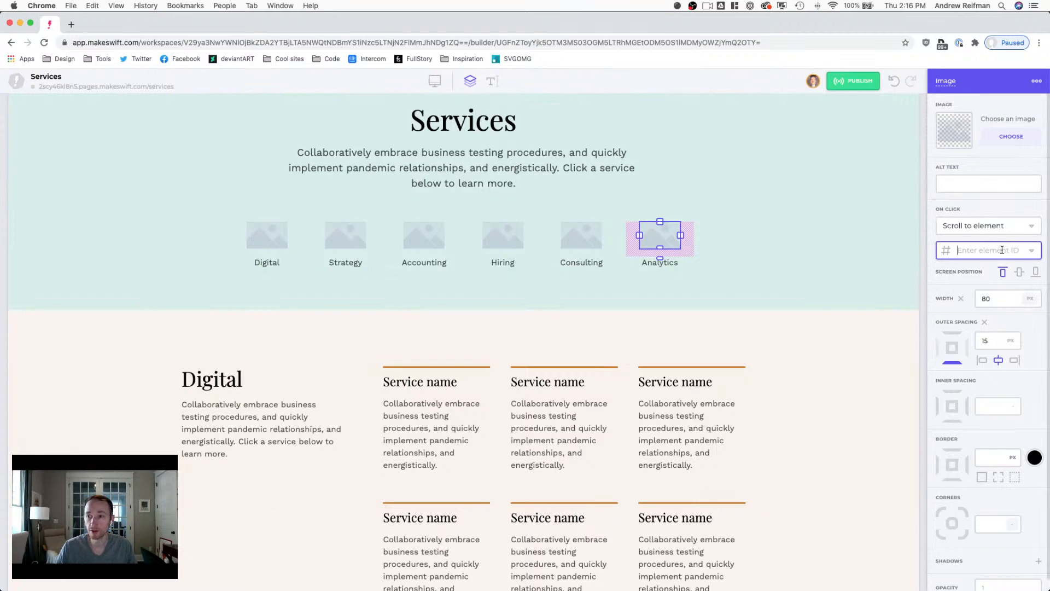
left_click(1032, 252)
type("anal")
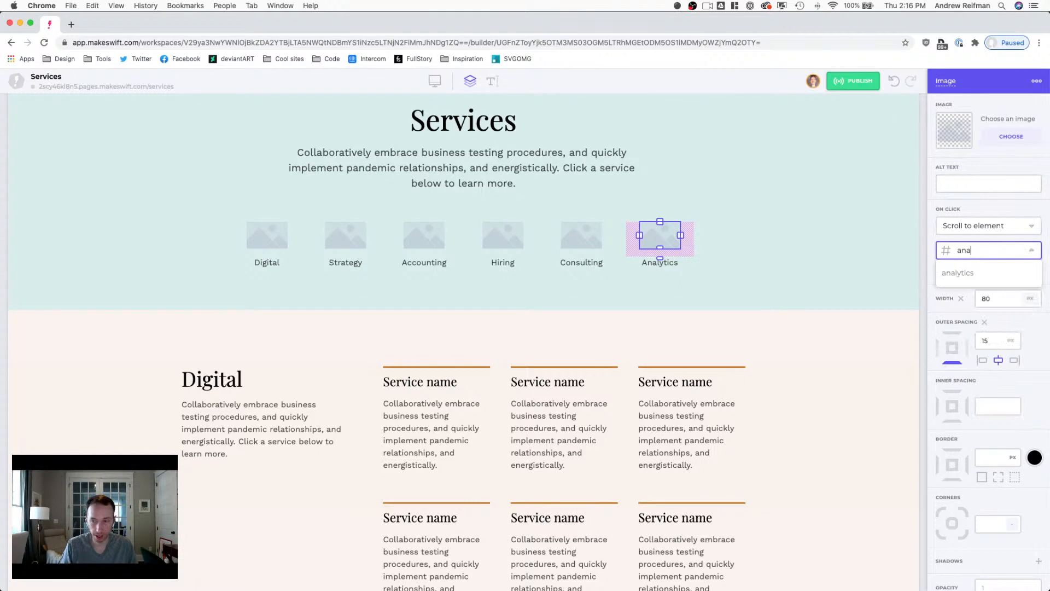
left_click(984, 272)
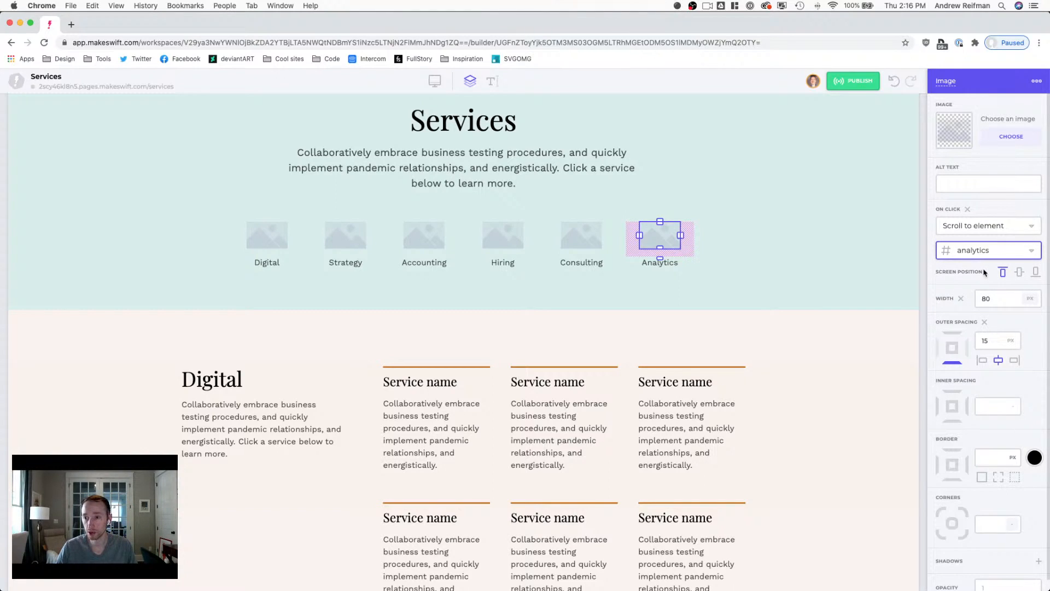
left_click(990, 207)
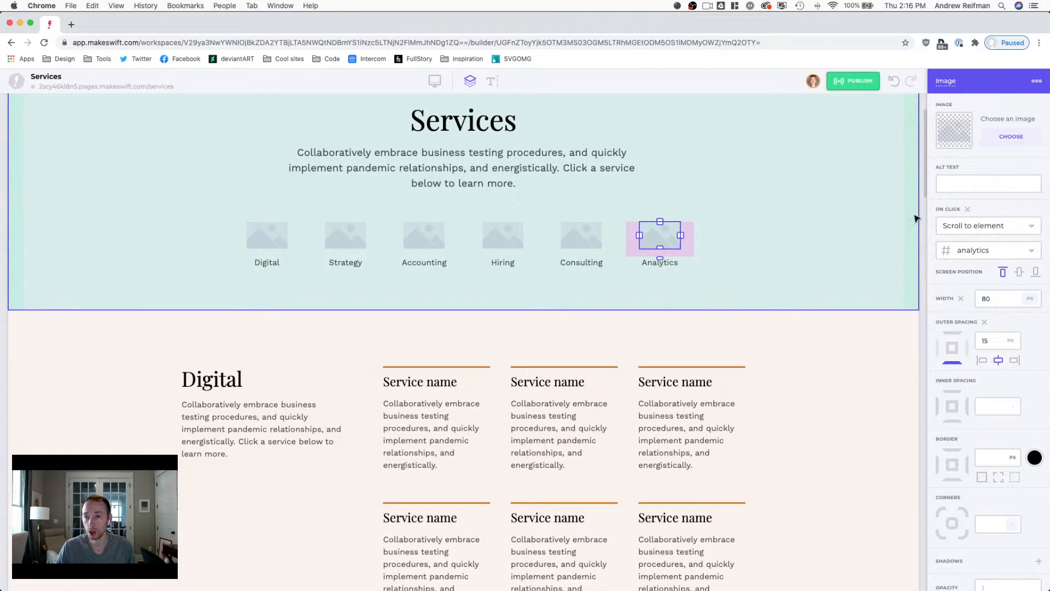
key("Escape")
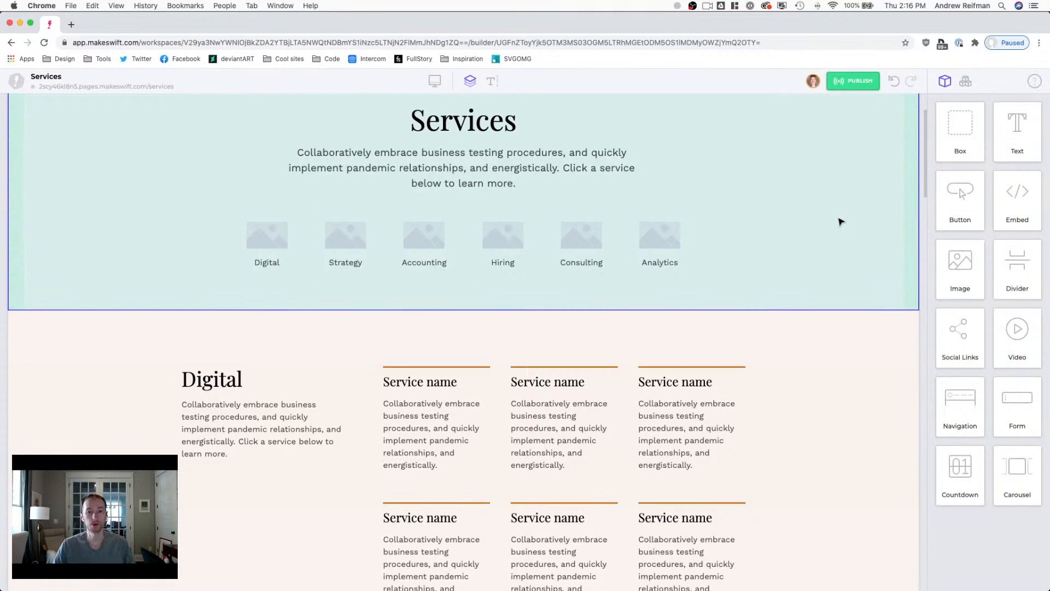
Step: Review the stacked service sections below the hero, checking their headings and alternating backgrounds
scroll(839, 220, "down", 15)
scroll(838, 218, "down", 7)
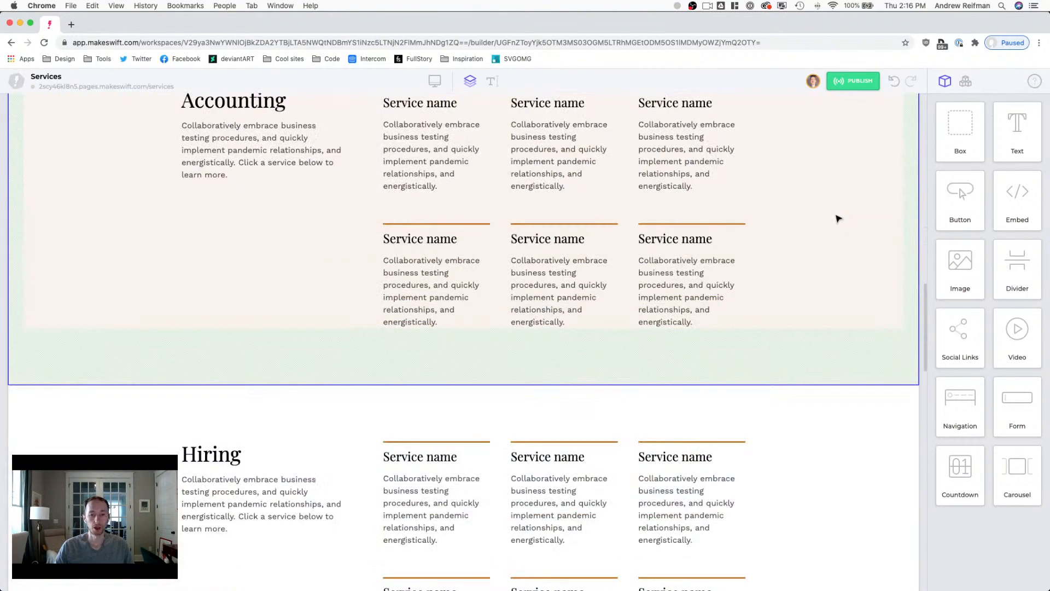
scroll(839, 219, "down", 8)
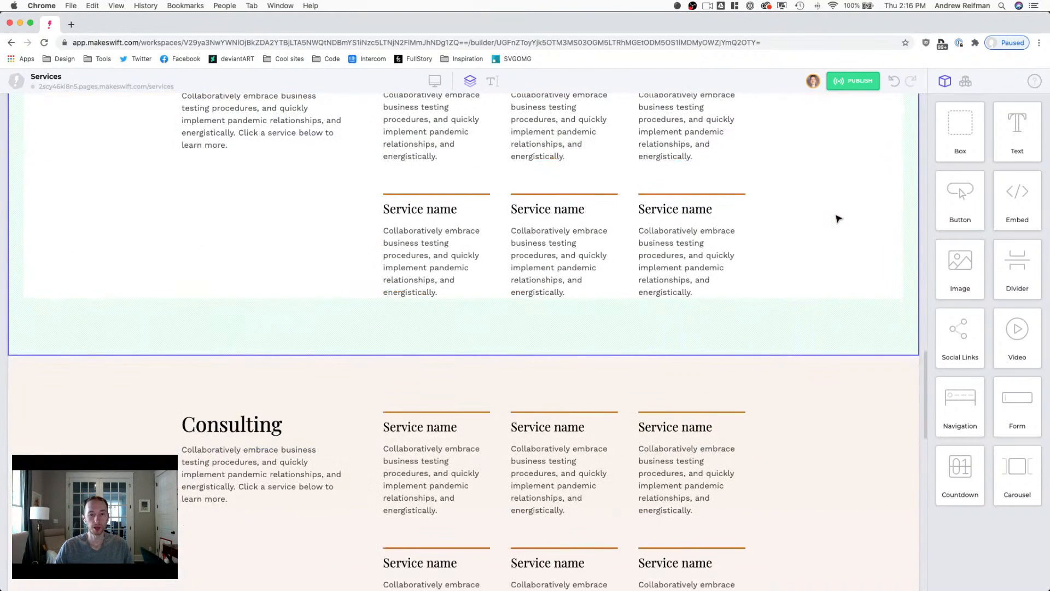
scroll(837, 219, "down", 10)
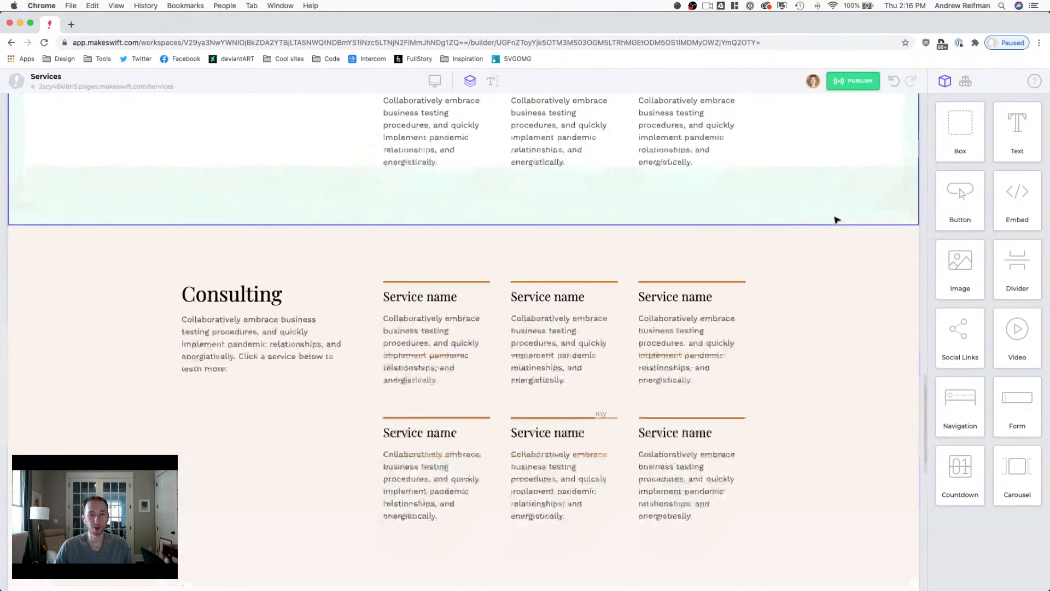
scroll(836, 219, "up", 20)
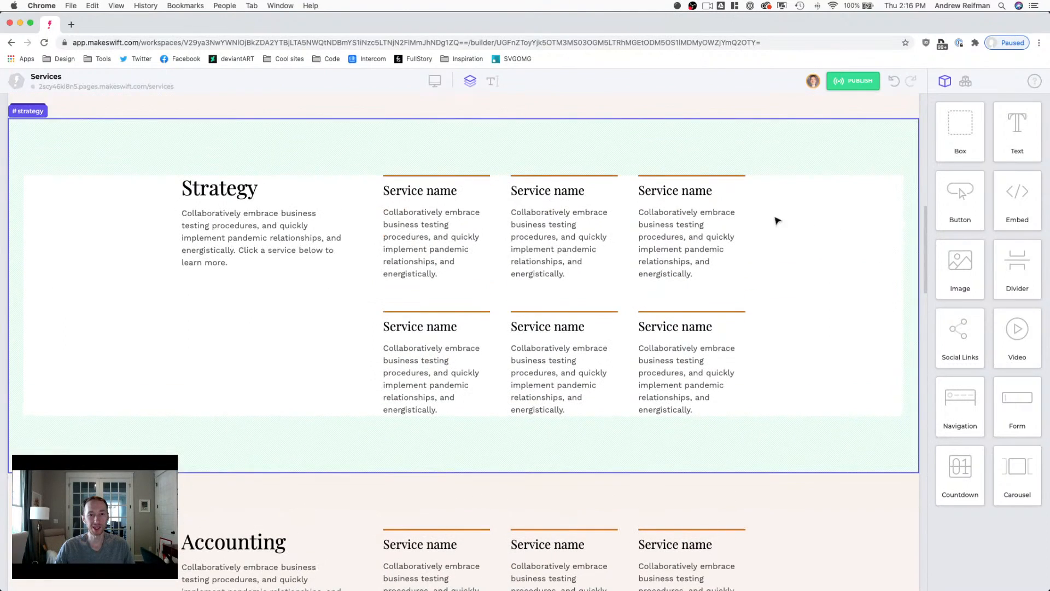
Step: Switch the page to the tablet view and stack the Digital section's intro above its service list
scroll(520, 218, "up", 12)
scroll(446, 385, "up", 3)
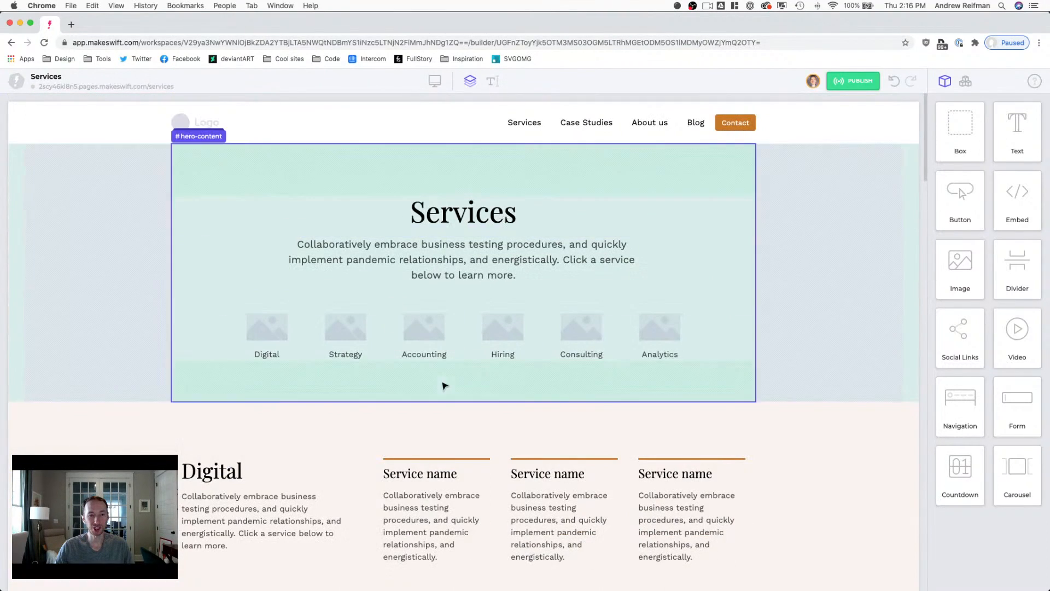
scroll(468, 415, "down", 3)
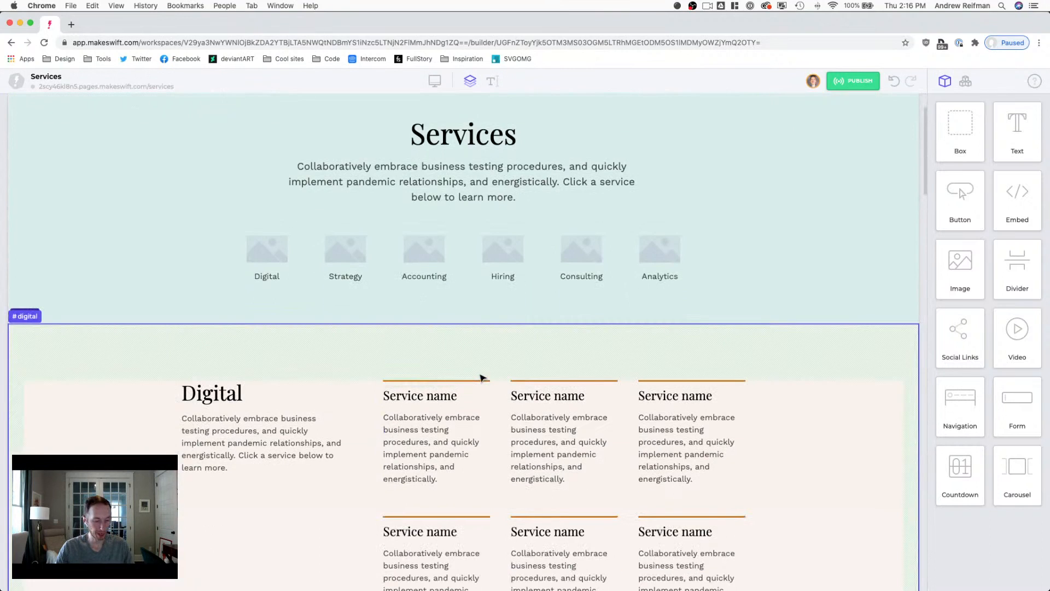
key("2")
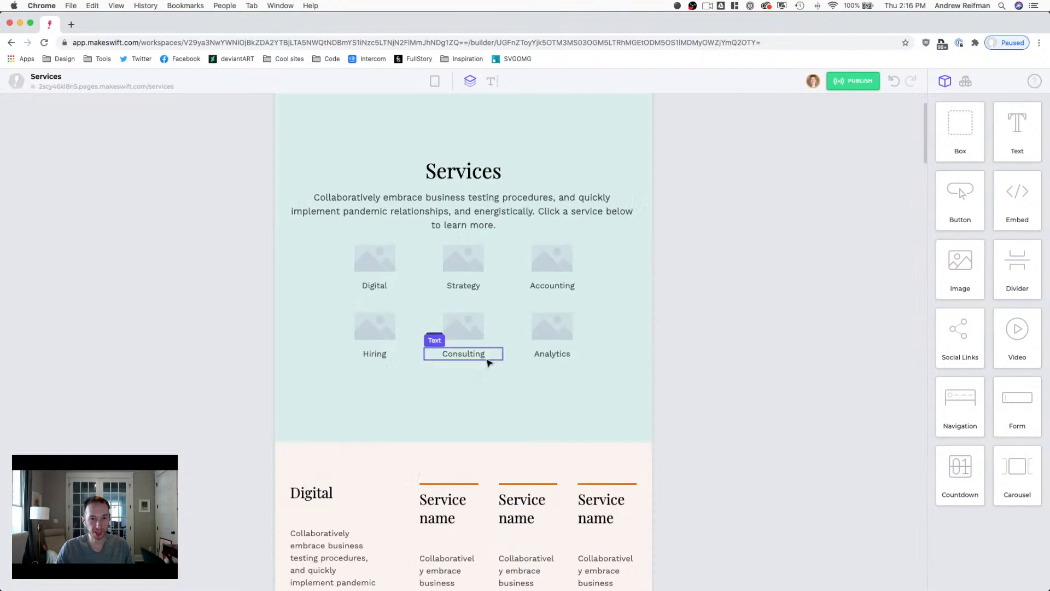
scroll(425, 304, "down", 3)
scroll(416, 305, "down", 1)
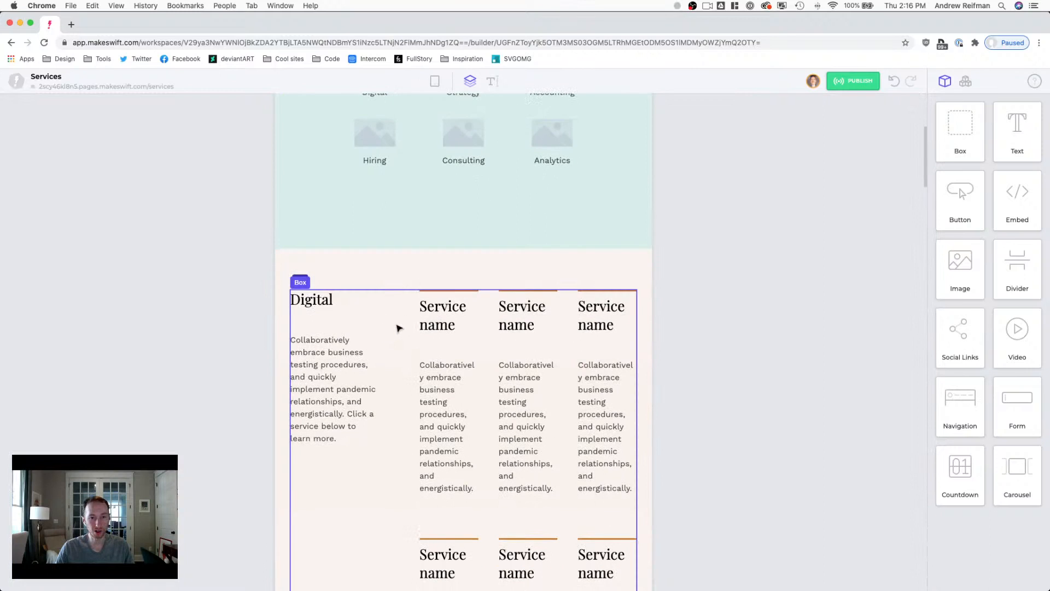
left_click(399, 326)
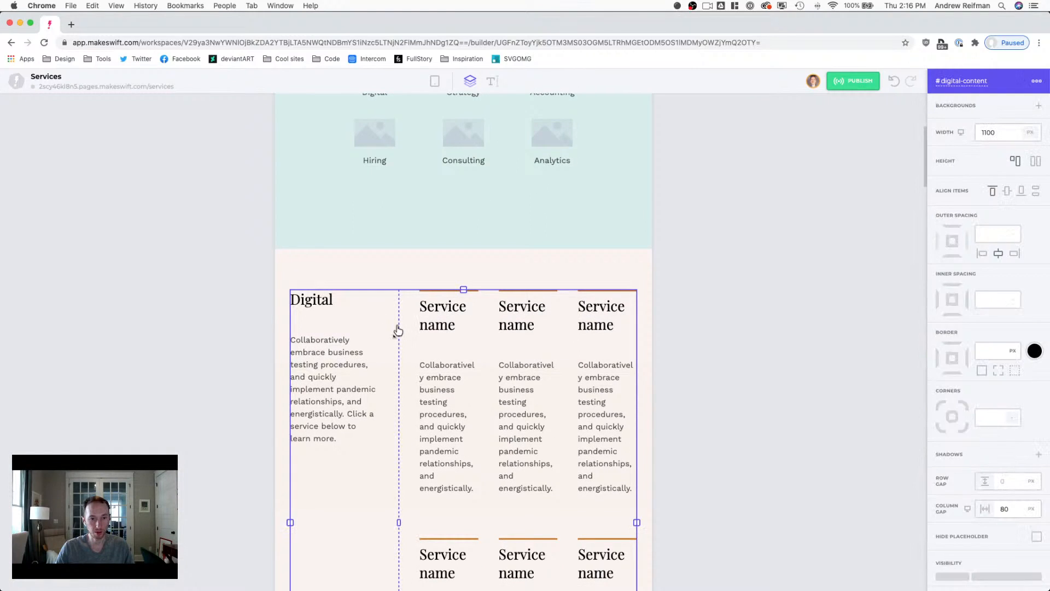
left_click(399, 328)
left_click(748, 321)
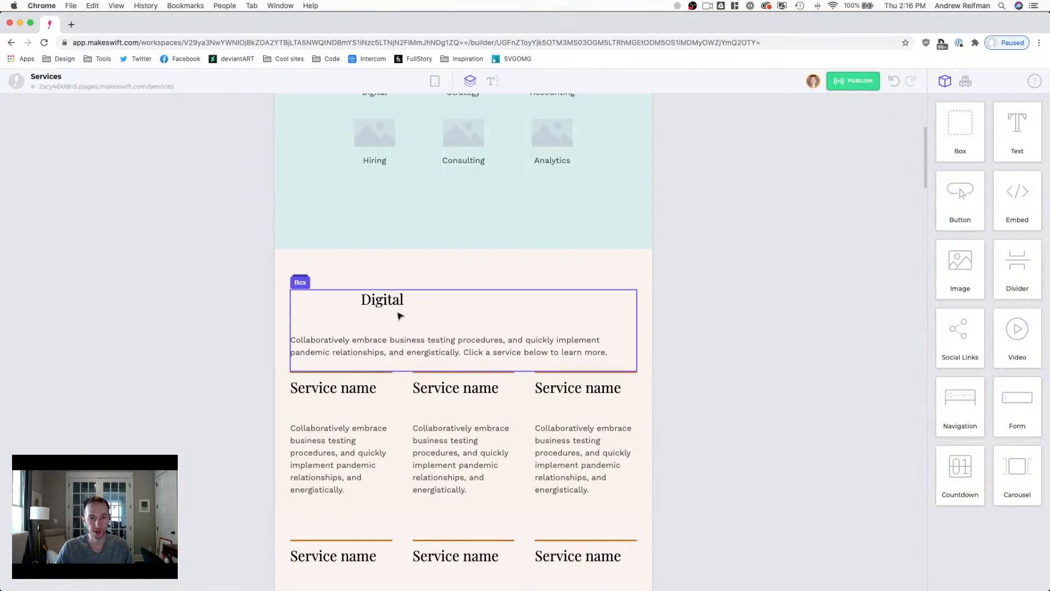
Step: Reset the width and outer spacing of the Digital heading for tablet and deselect it
left_click(421, 301)
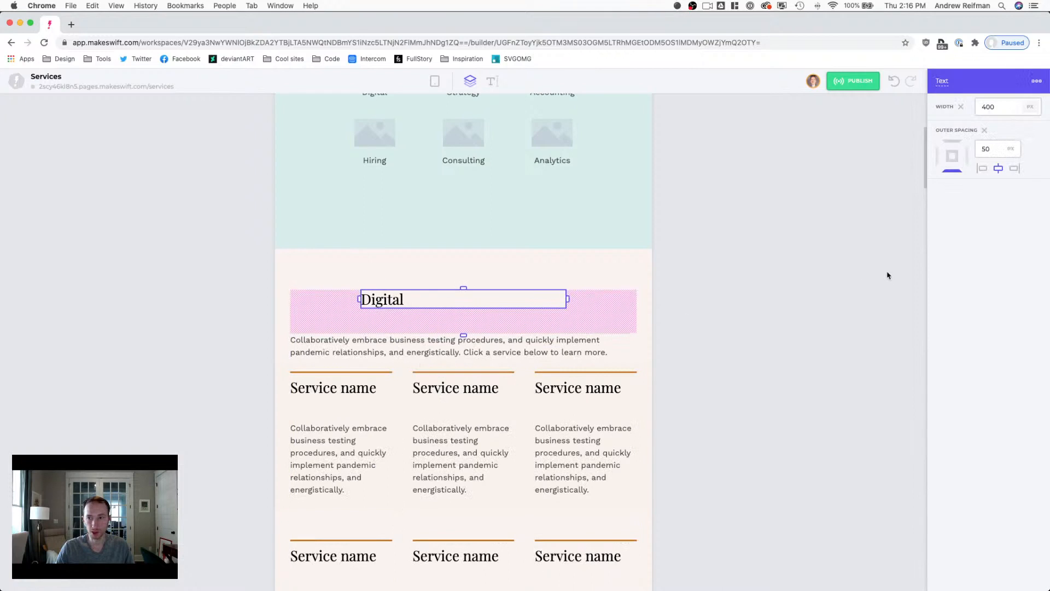
left_click(961, 106)
left_click(985, 130)
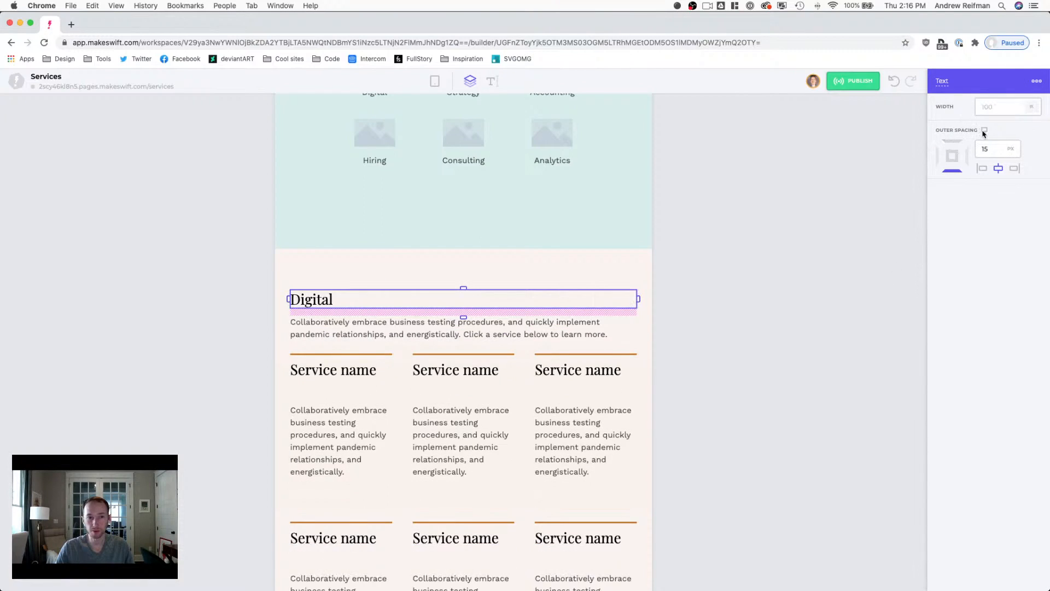
left_click(779, 238)
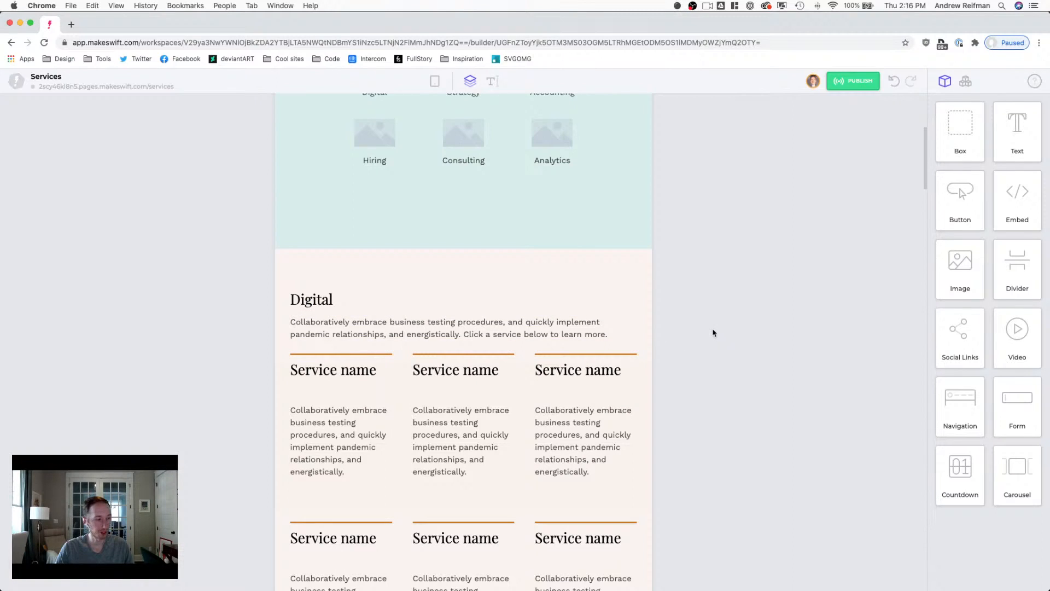
Step: Increase the bottom outer spacing of the Digital section's description to 60 px for tablet
left_click(479, 335)
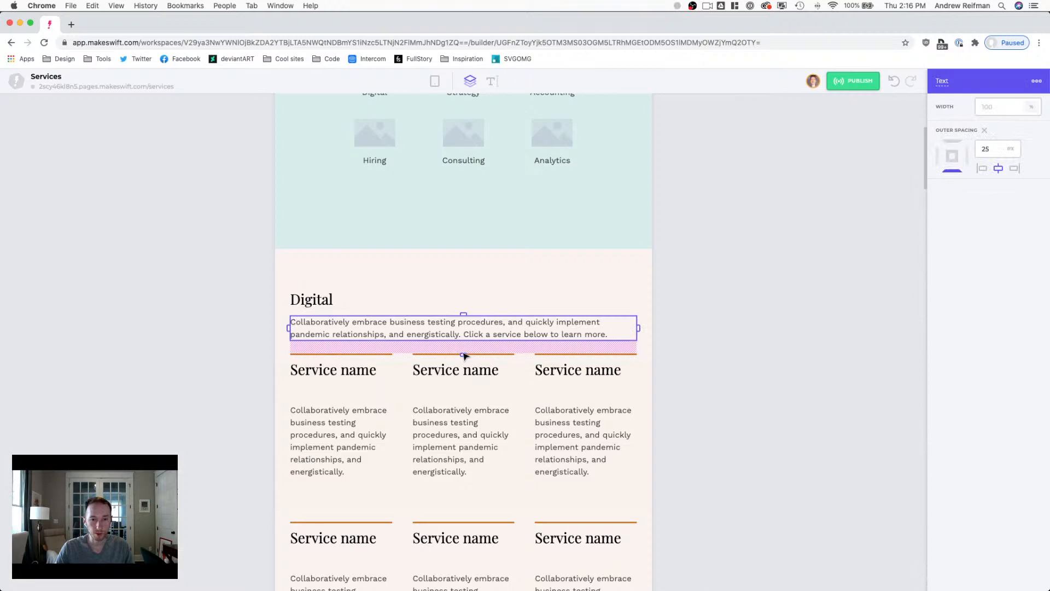
left_click_drag(461, 354, 461, 372)
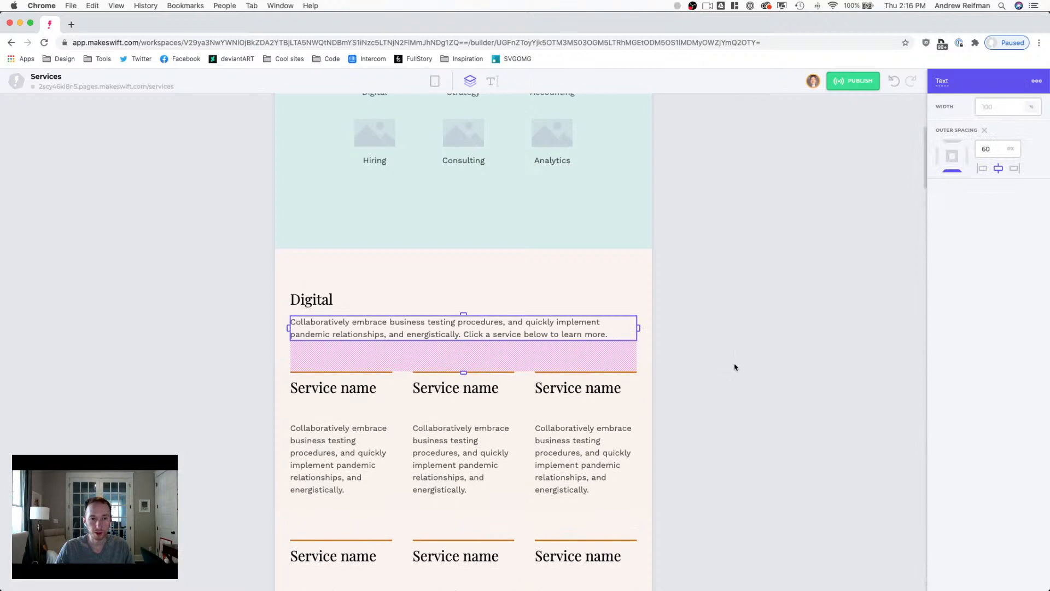
left_click(734, 366)
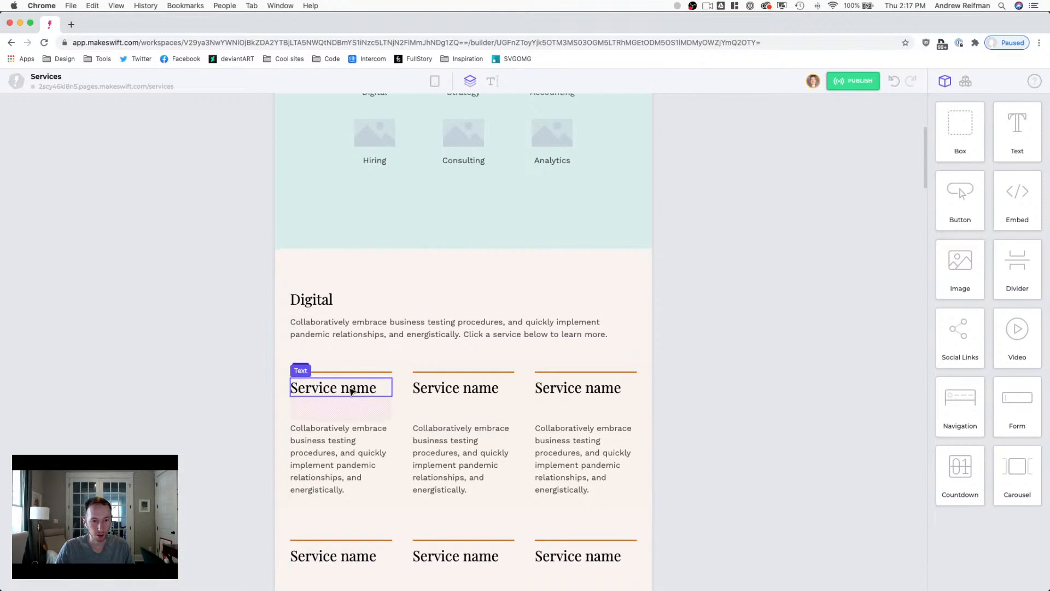
Step: Compare the typography of the Digital heading and the first service name, then leave text editing
left_click(351, 390)
left_click(349, 388)
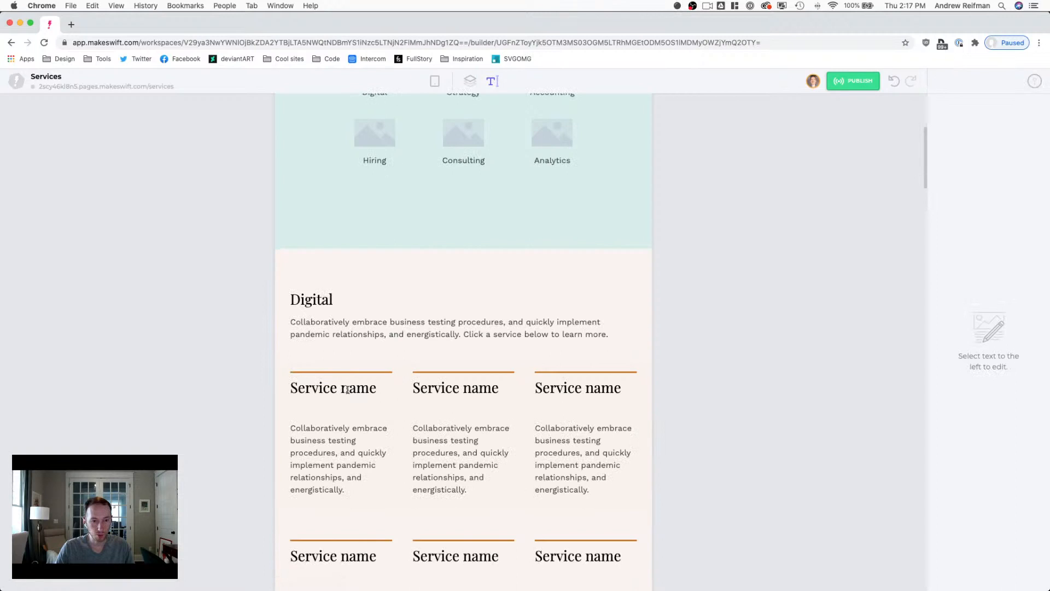
triple_click(348, 389)
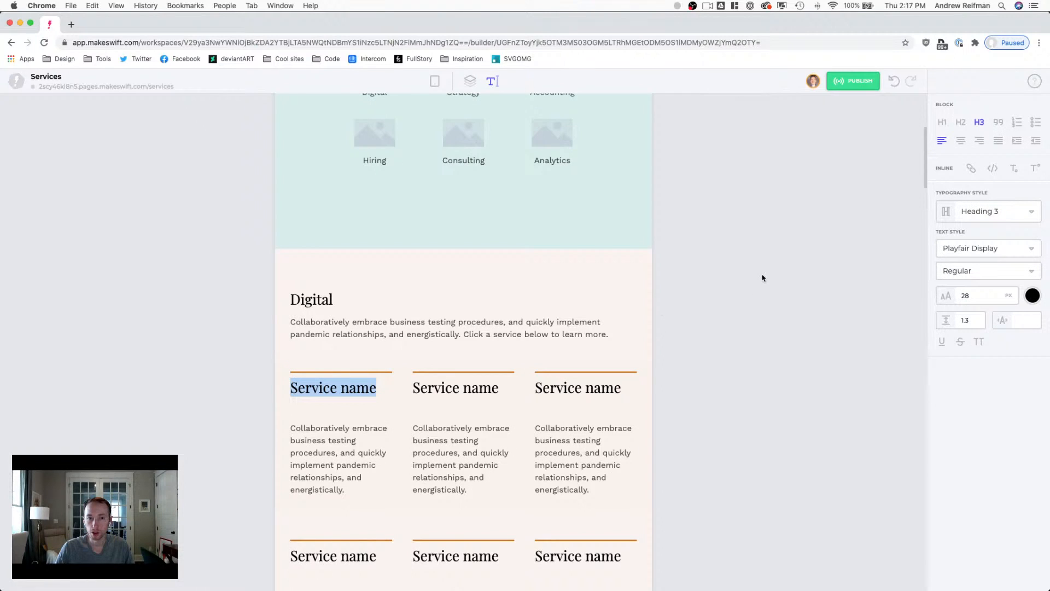
left_click(321, 299)
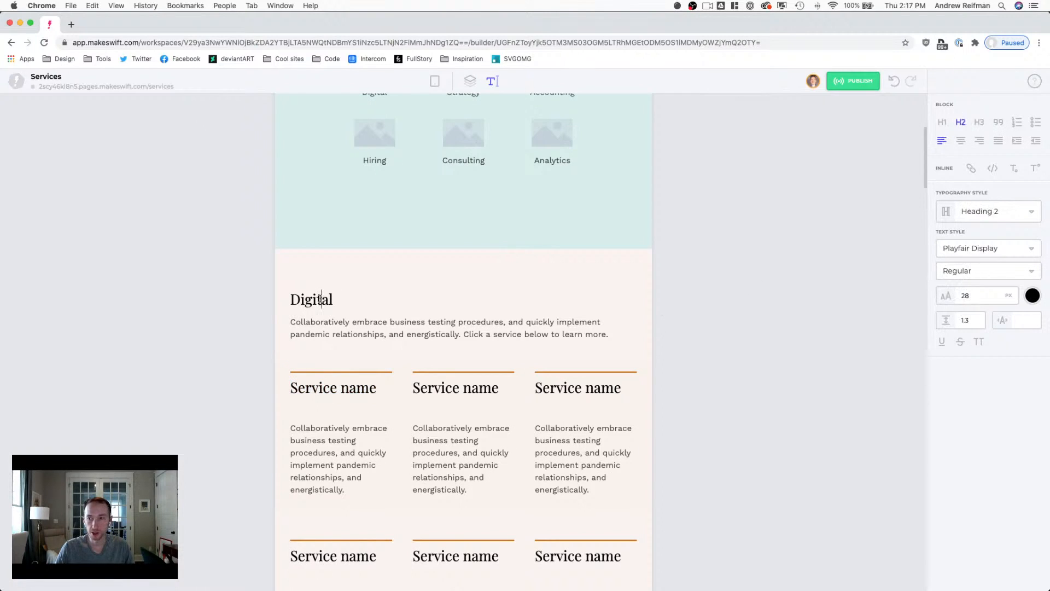
double_click(312, 390)
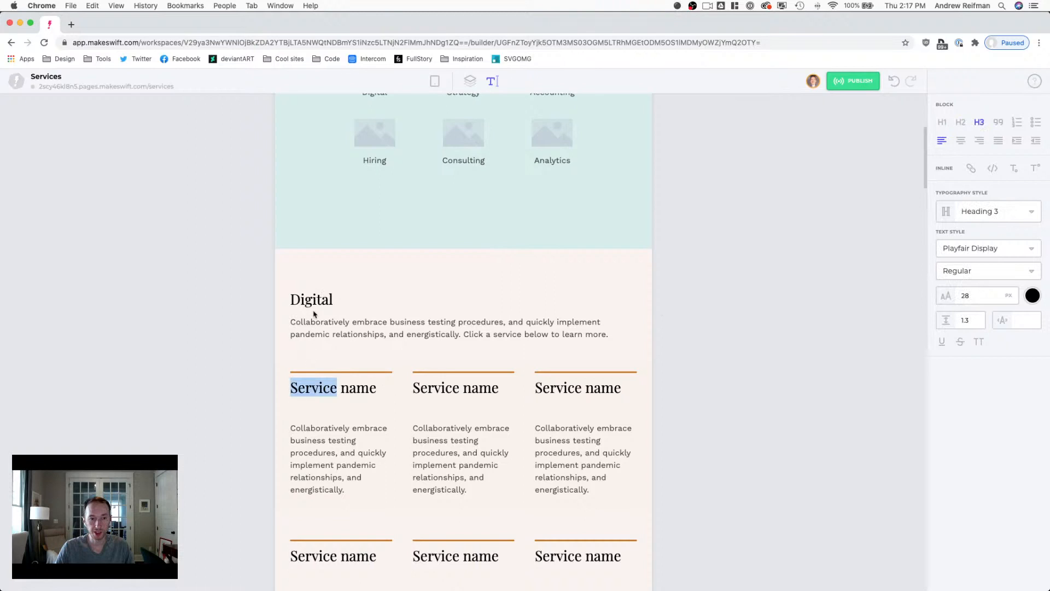
double_click(313, 298)
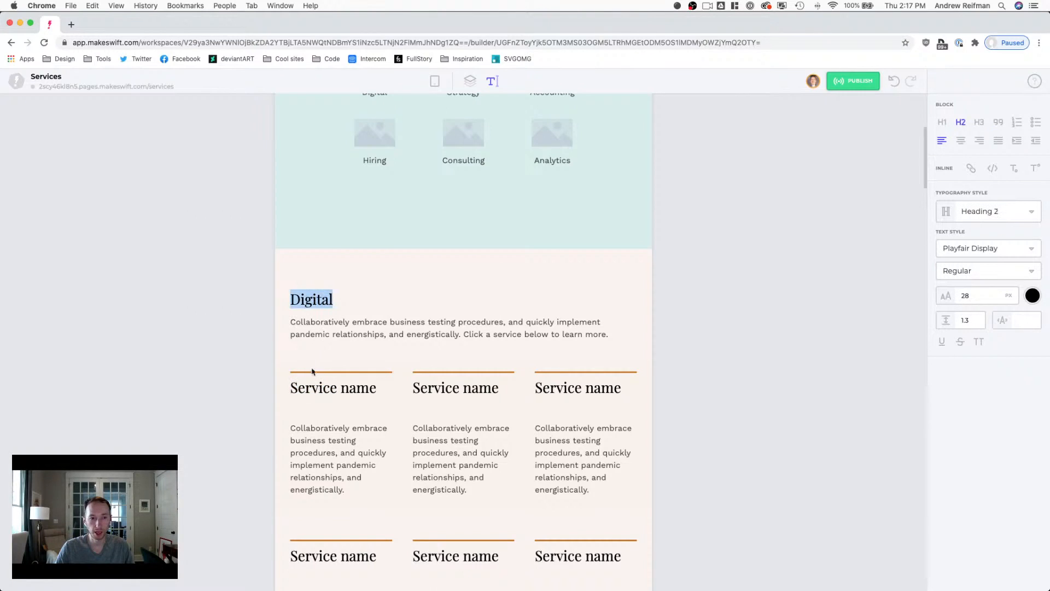
double_click(307, 388)
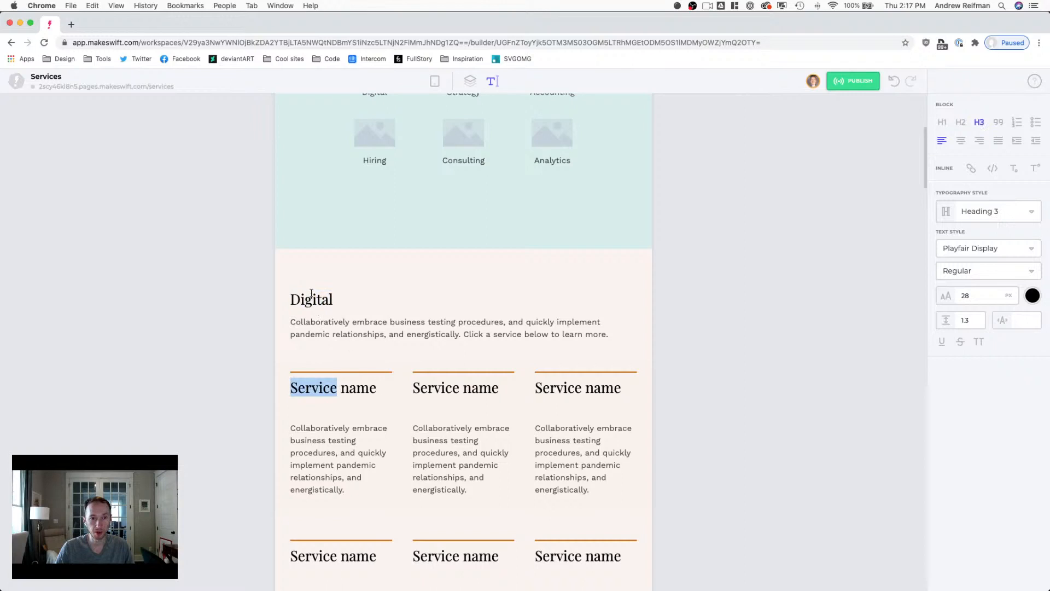
scroll(315, 298, "up", 5)
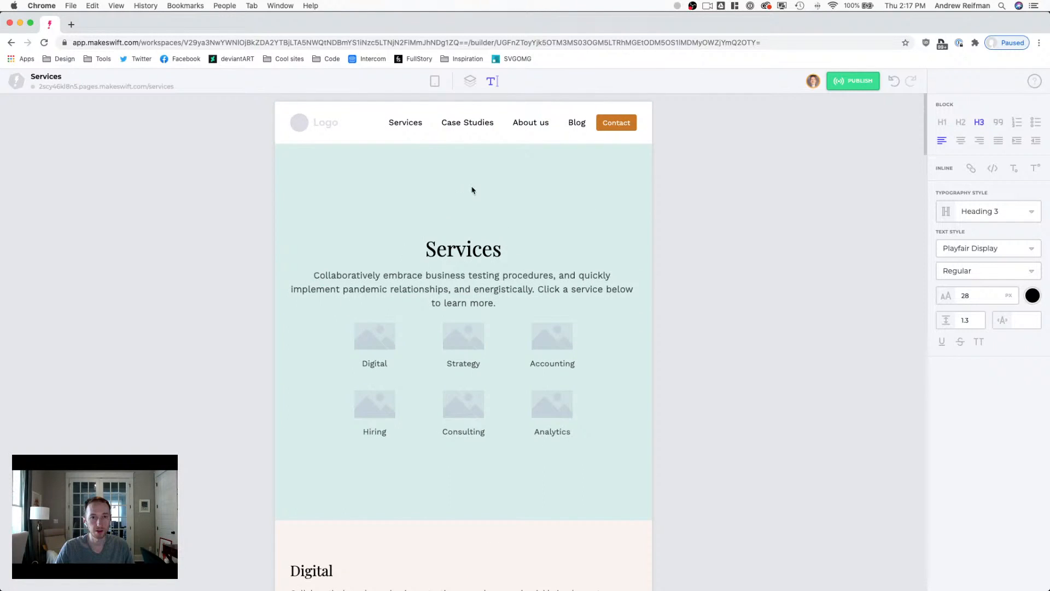
scroll(467, 178, "down", 3)
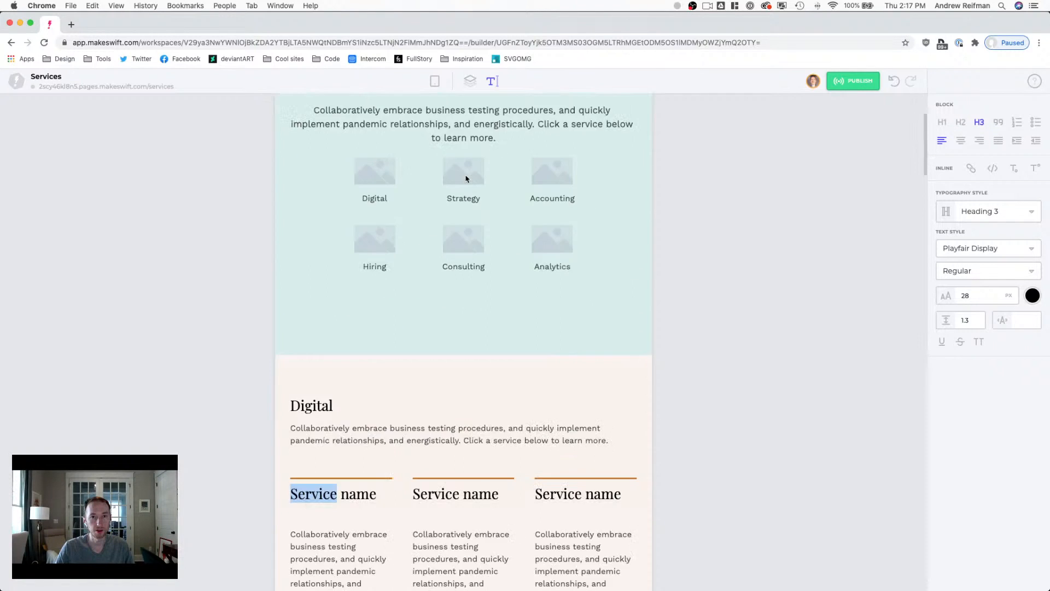
scroll(467, 178, "down", 3)
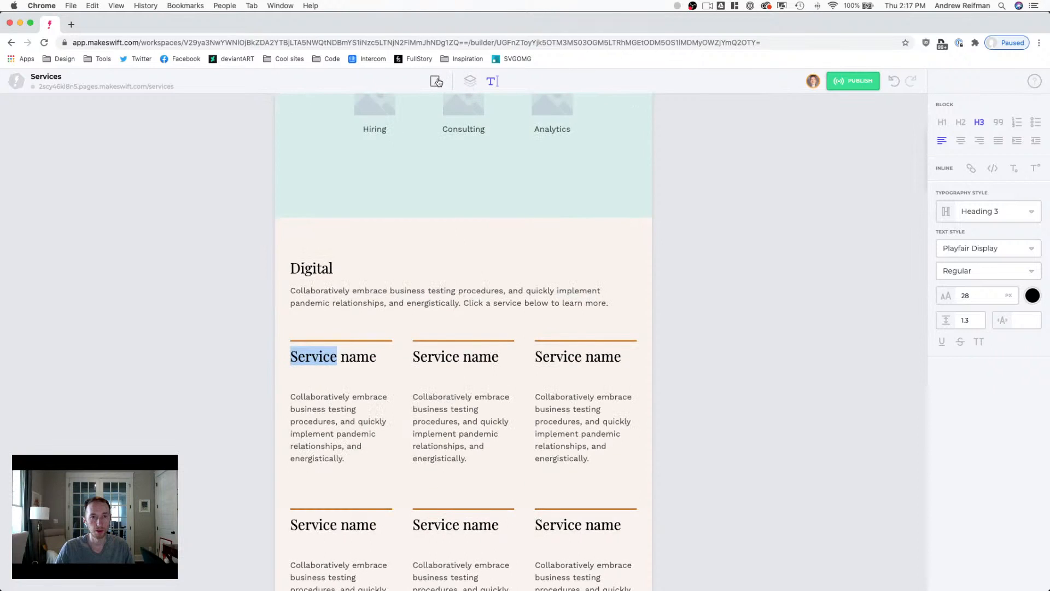
left_click(466, 81)
Step: Open the Services page's settings and return to its design
left_click(15, 82)
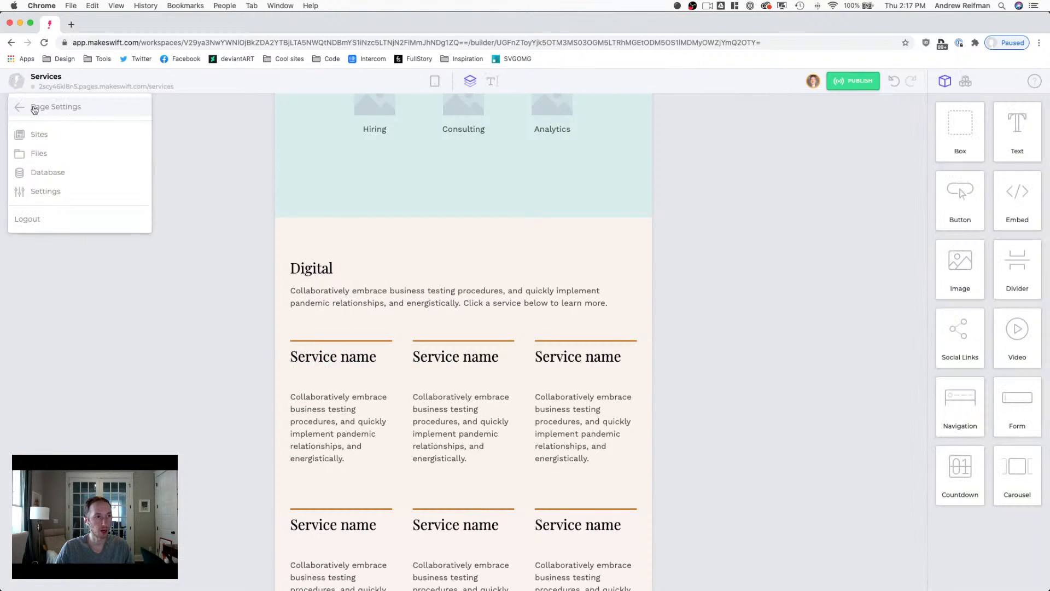
left_click(33, 106)
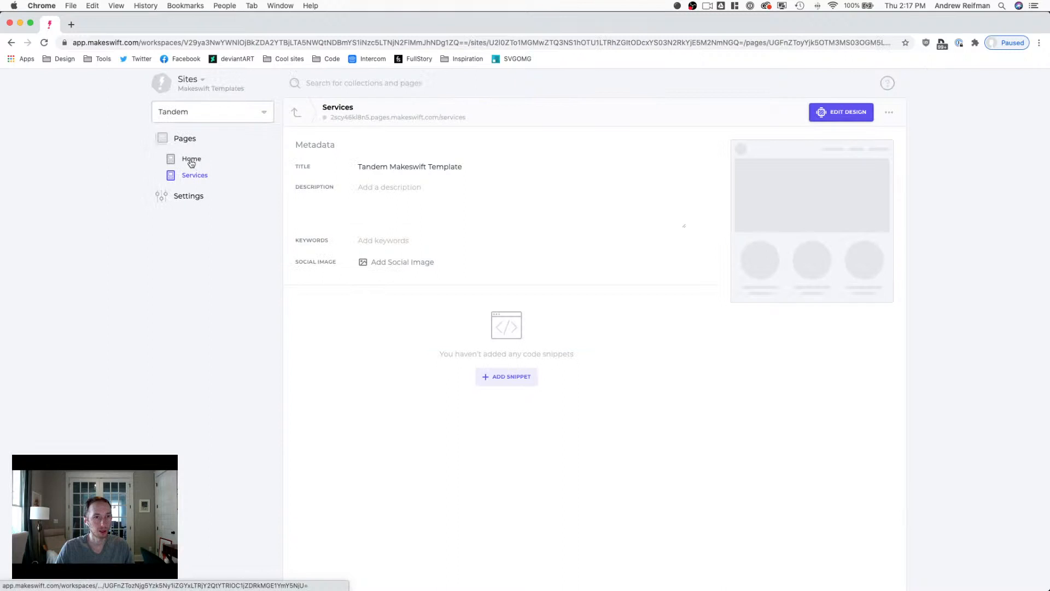
left_click(793, 196)
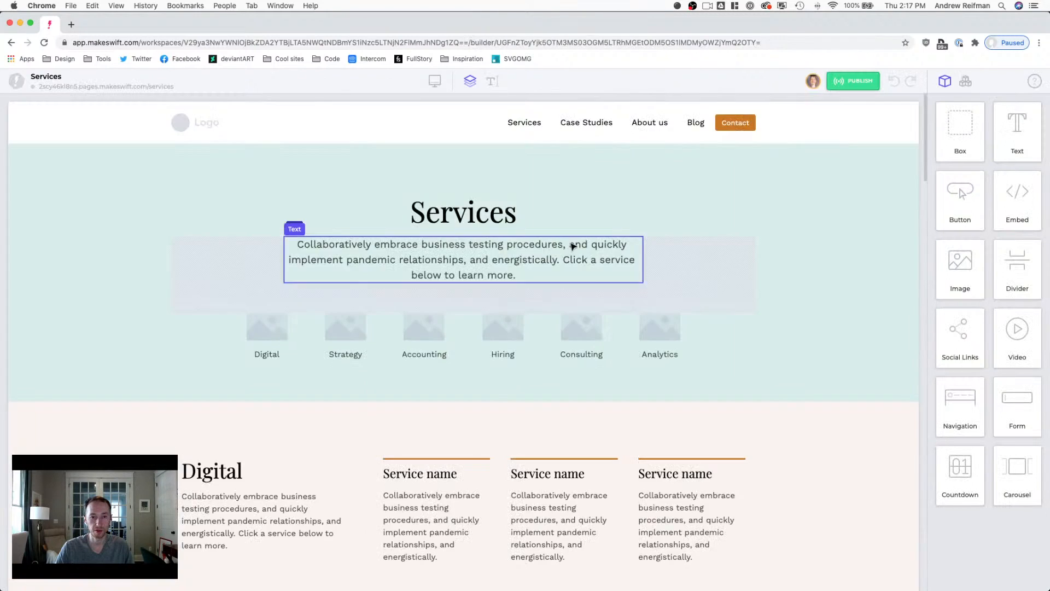
Step: Return to the tablet view and reset the outer spacing of the first service name in the Digital section
scroll(446, 282, "down", 4)
key("2")
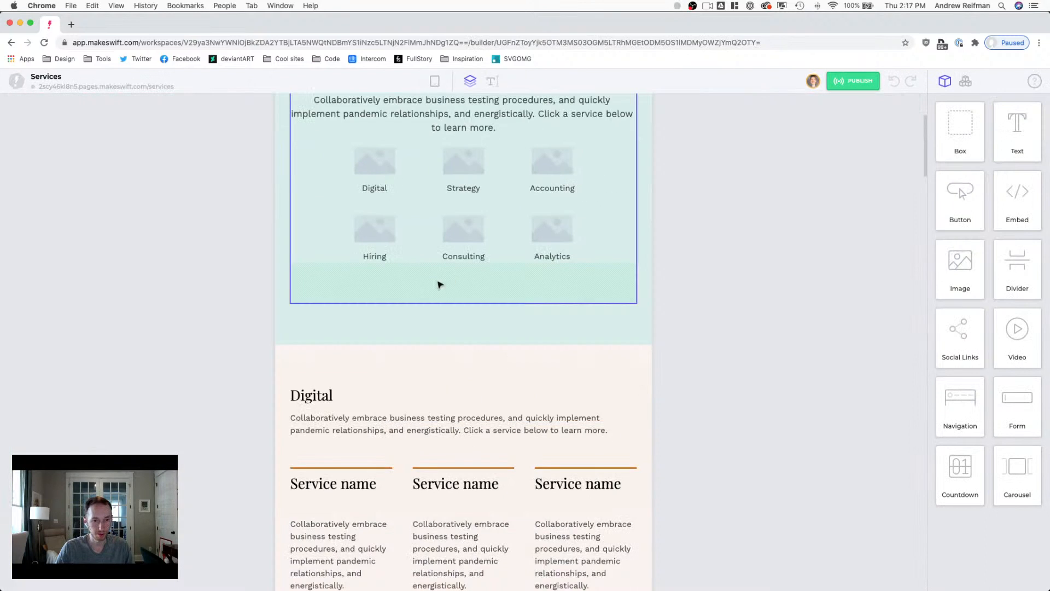
scroll(423, 290, "down", 2)
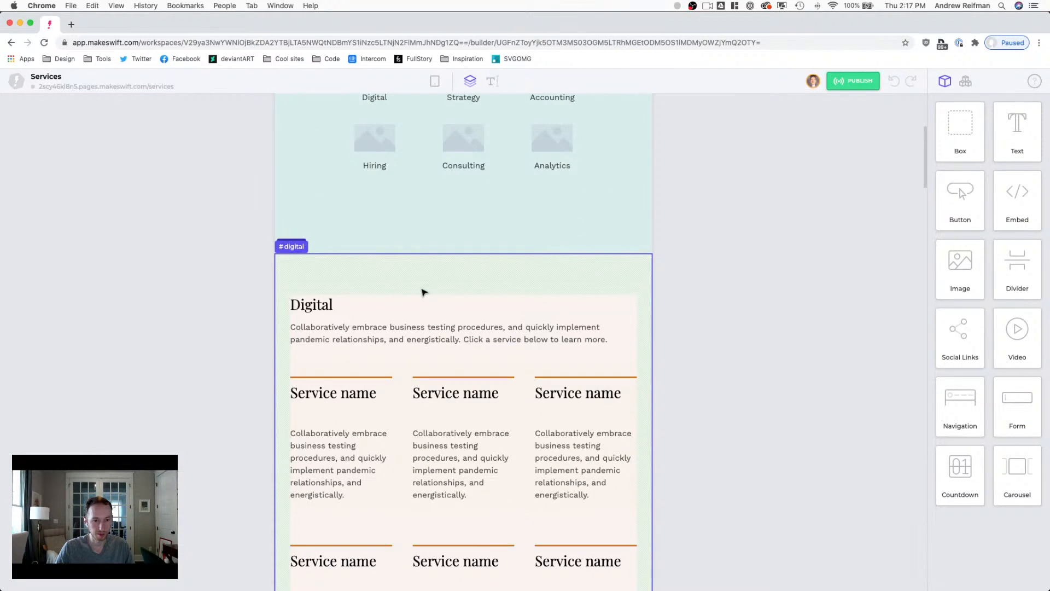
left_click(341, 392)
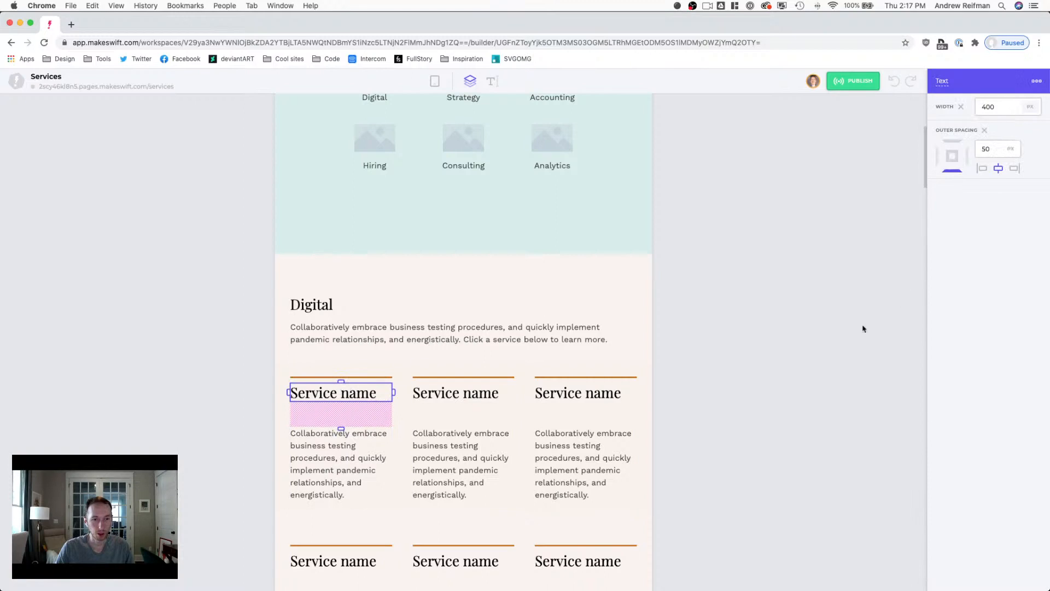
left_click(984, 131)
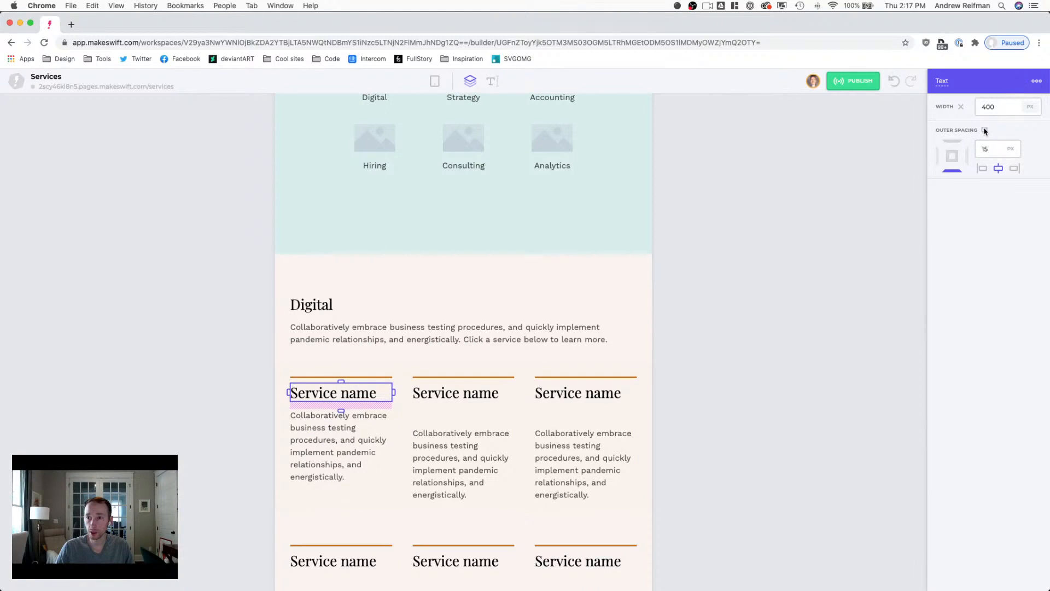
Step: Reset the tablet width and outer spacing of the second Digital service name, and select the third
left_click(471, 396)
left_click(961, 106)
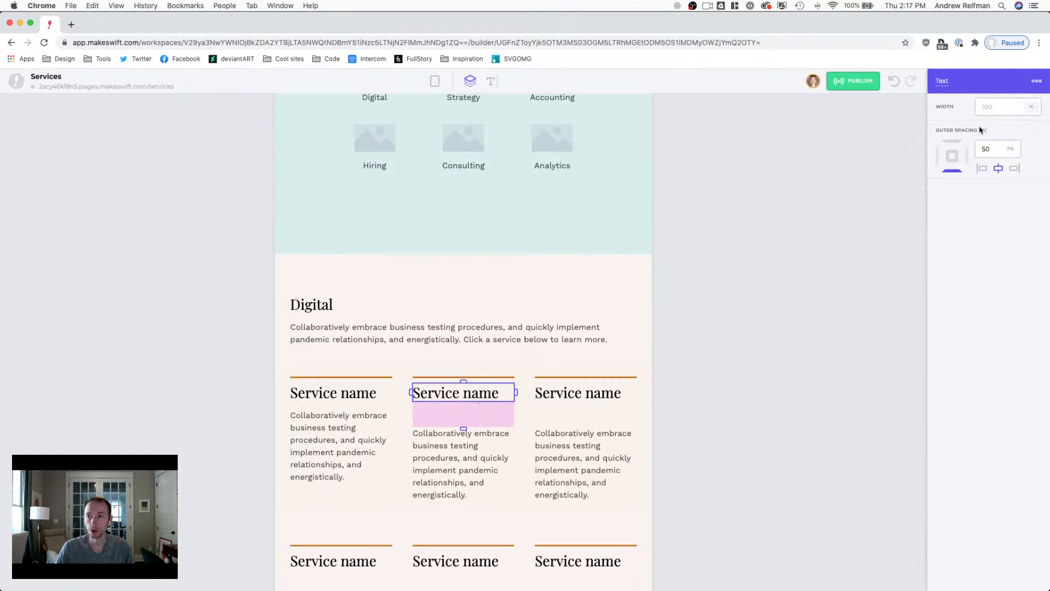
left_click(984, 130)
left_click(566, 391)
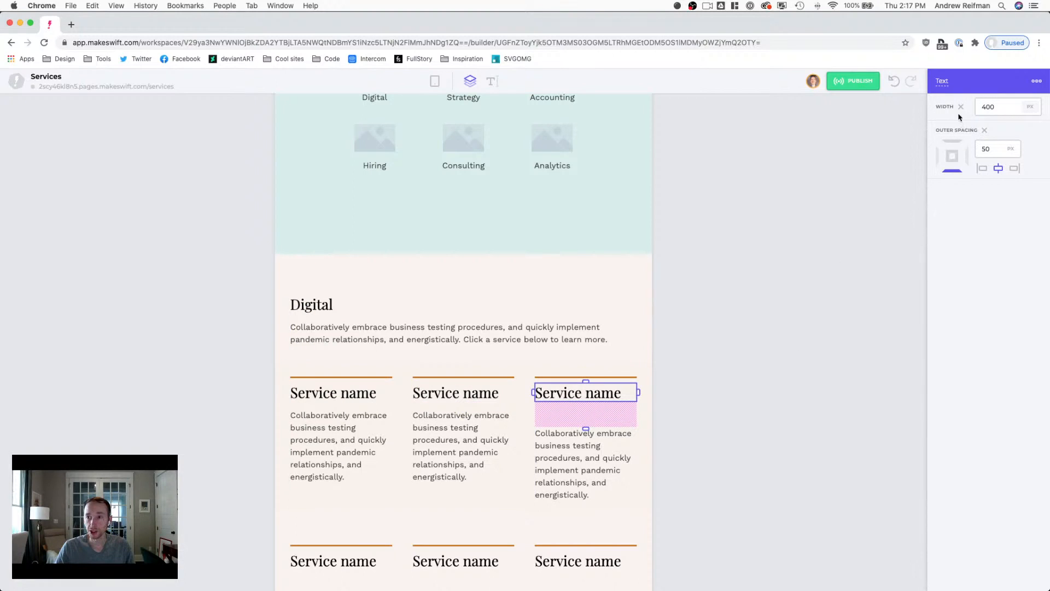
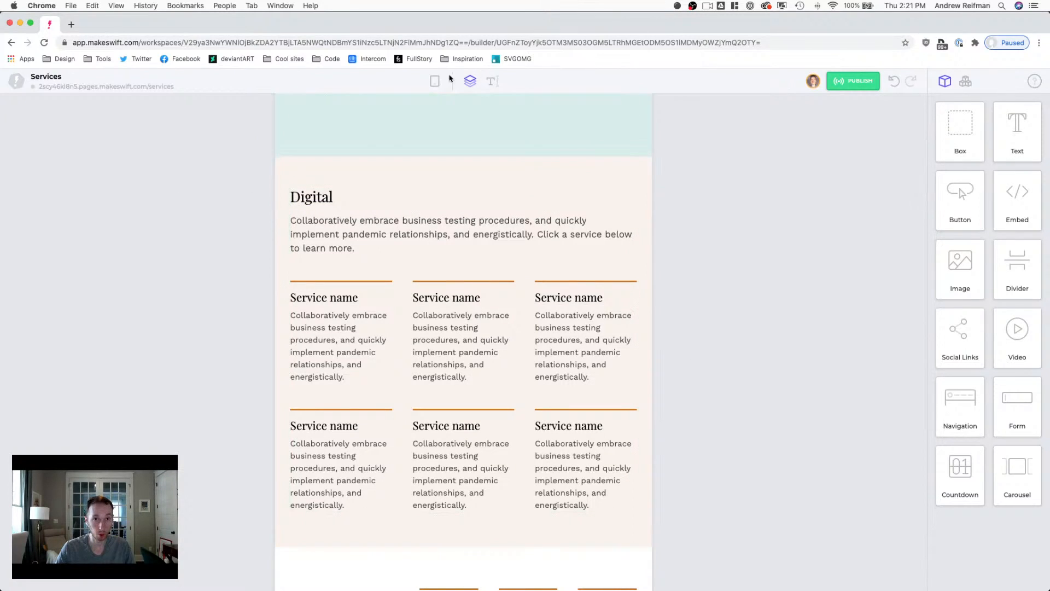
Step: Switch to the mobile view and stack the first row of Digital services into a single column
left_click(436, 81)
left_click(422, 146)
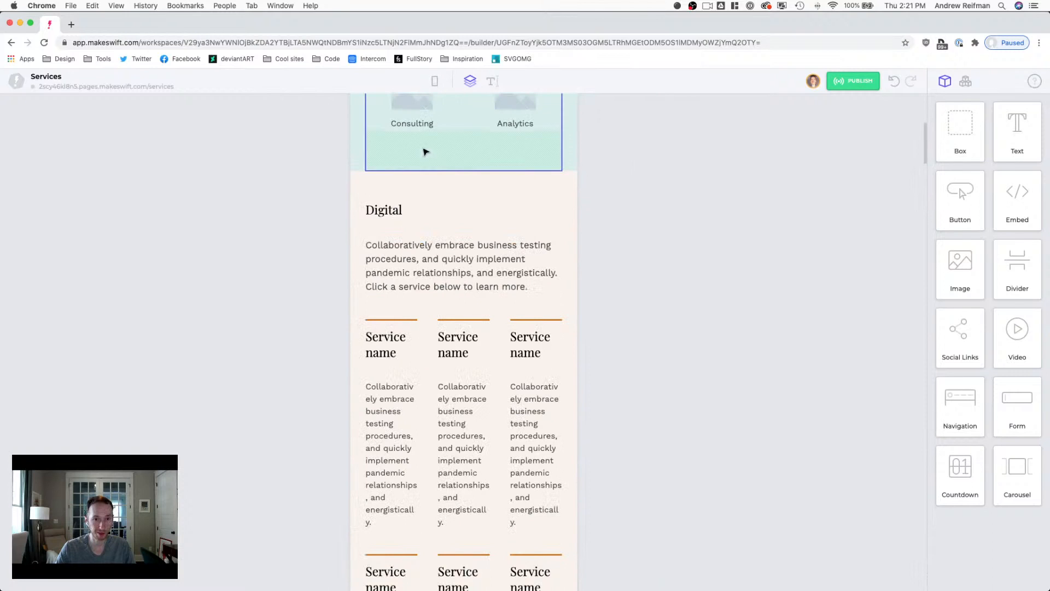
left_click(430, 339)
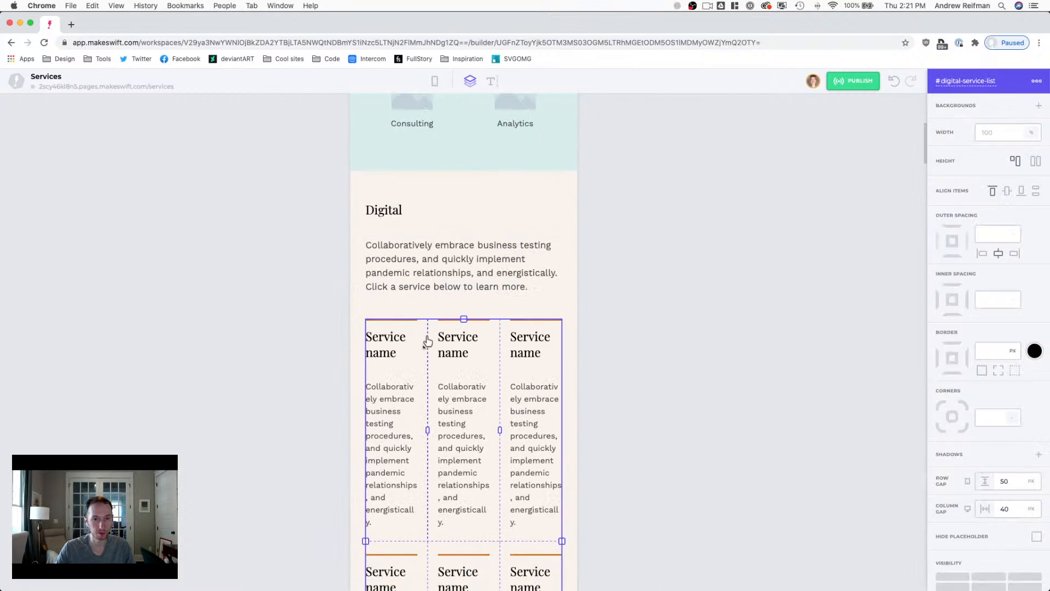
left_click(430, 340)
scroll(448, 350, "down", 2)
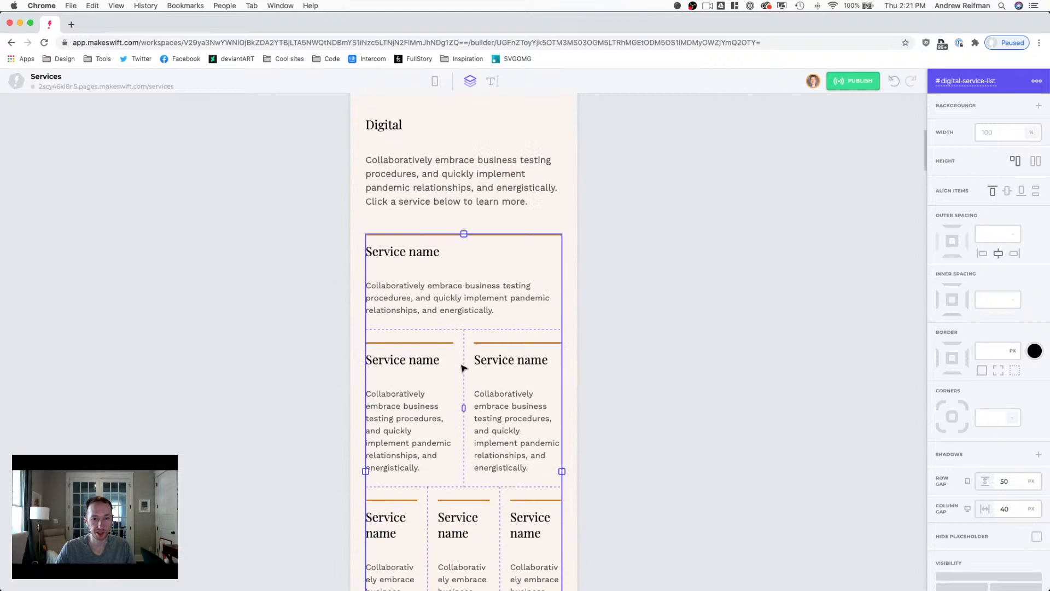
left_click(464, 368)
scroll(468, 331, "down", 3)
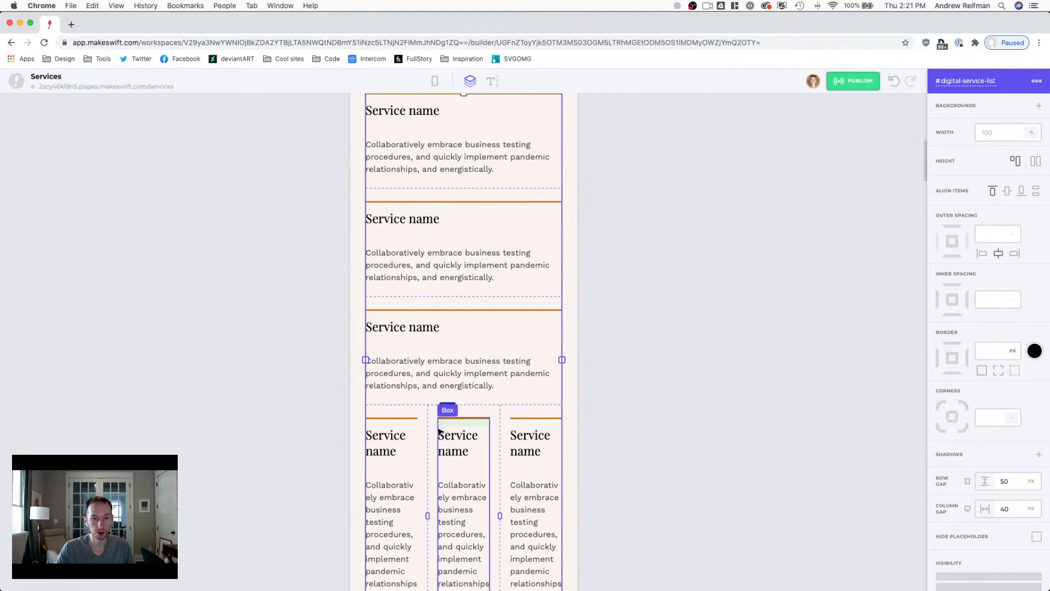
Step: Stack the remaining Digital services into a single column and set the service list's mobile row gap to 40 px
left_click(430, 434)
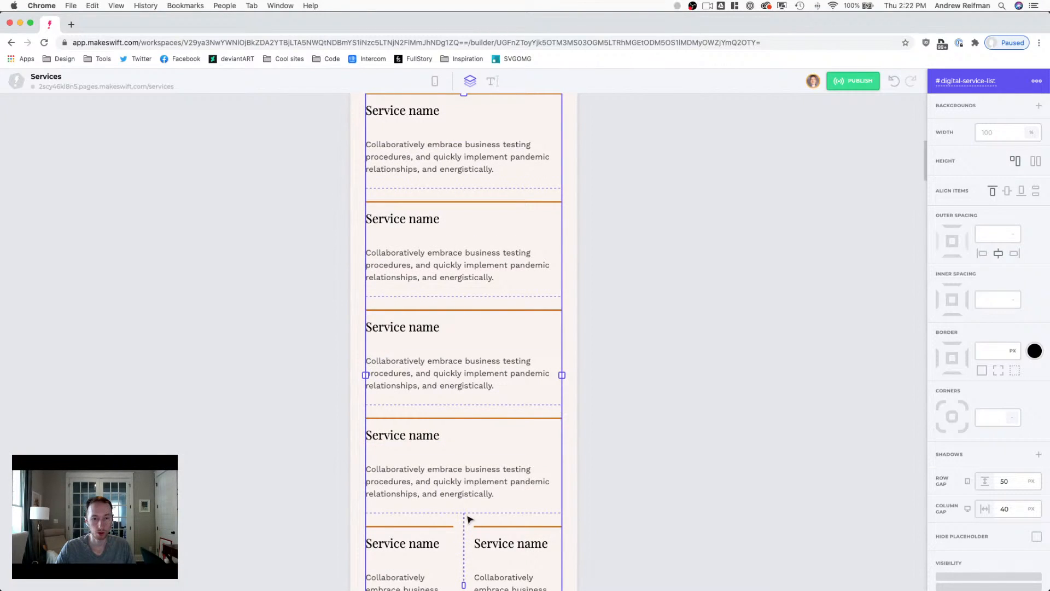
left_click(464, 534)
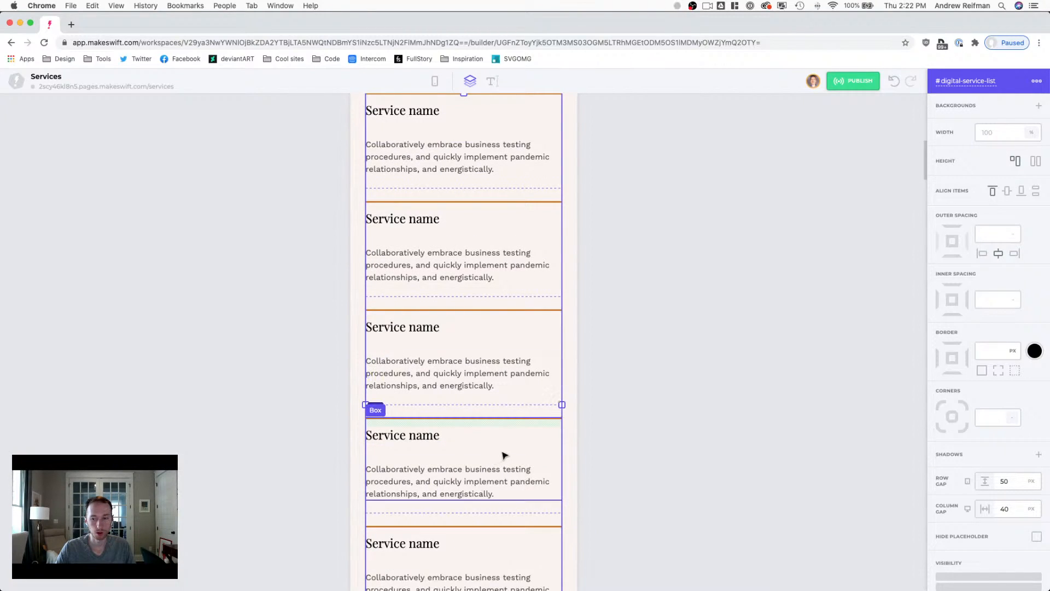
double_click(1017, 487)
type("40")
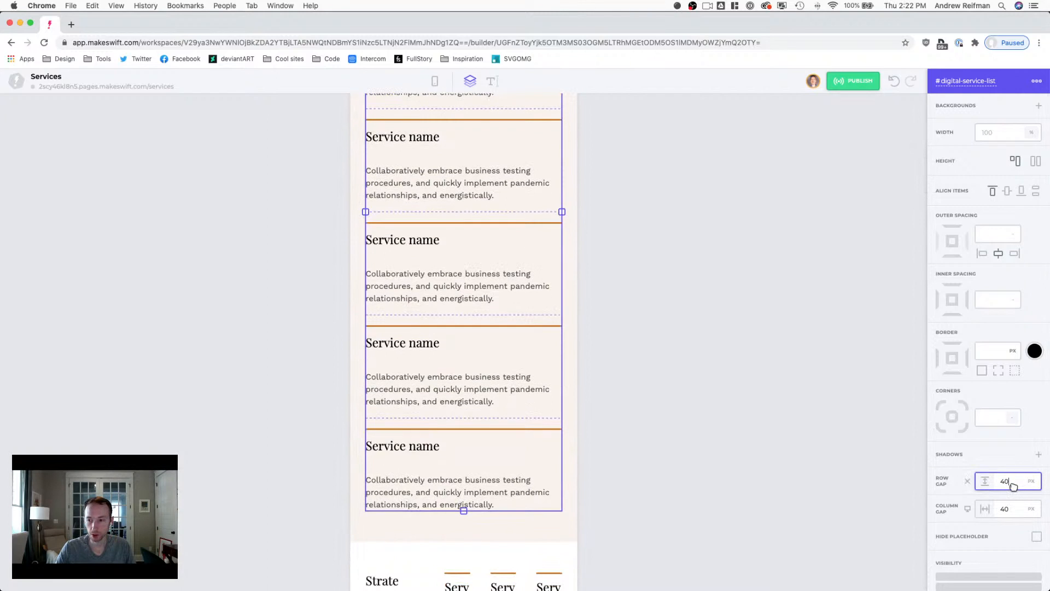
key("BackSpace")
key("BackSpace")
type("35")
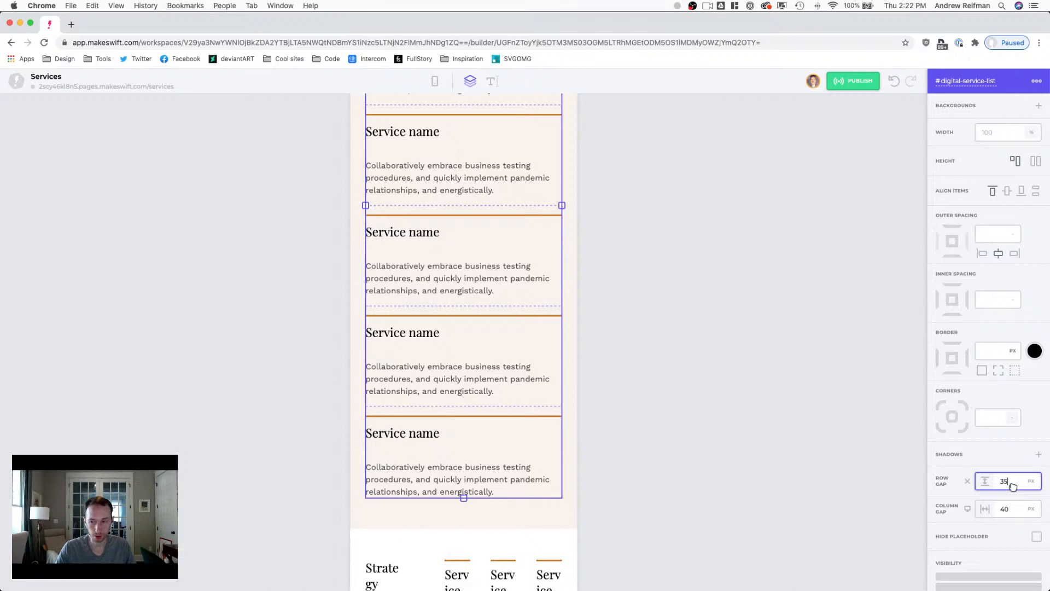
double_click(1013, 481)
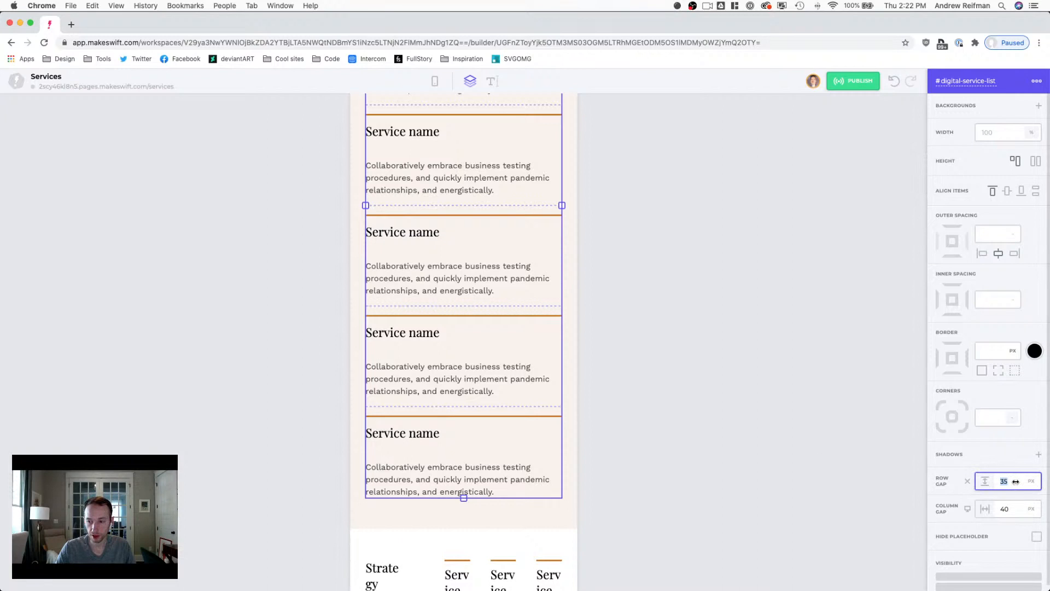
left_click(778, 429)
Step: Reset the mobile outer spacing of the last three service names in the Digital section
left_click(481, 488)
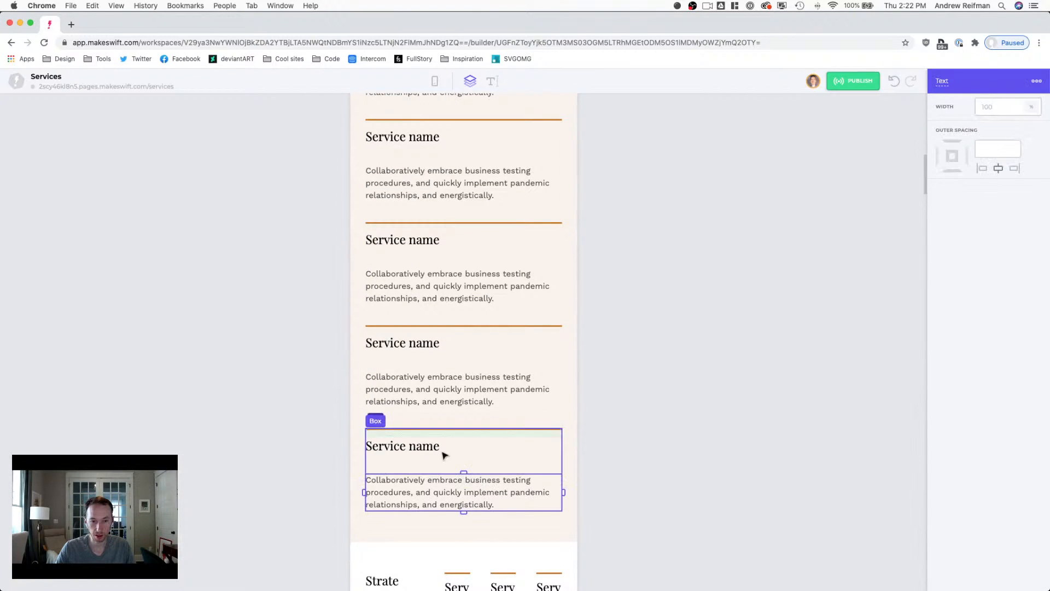
left_click(436, 447)
left_click(984, 131)
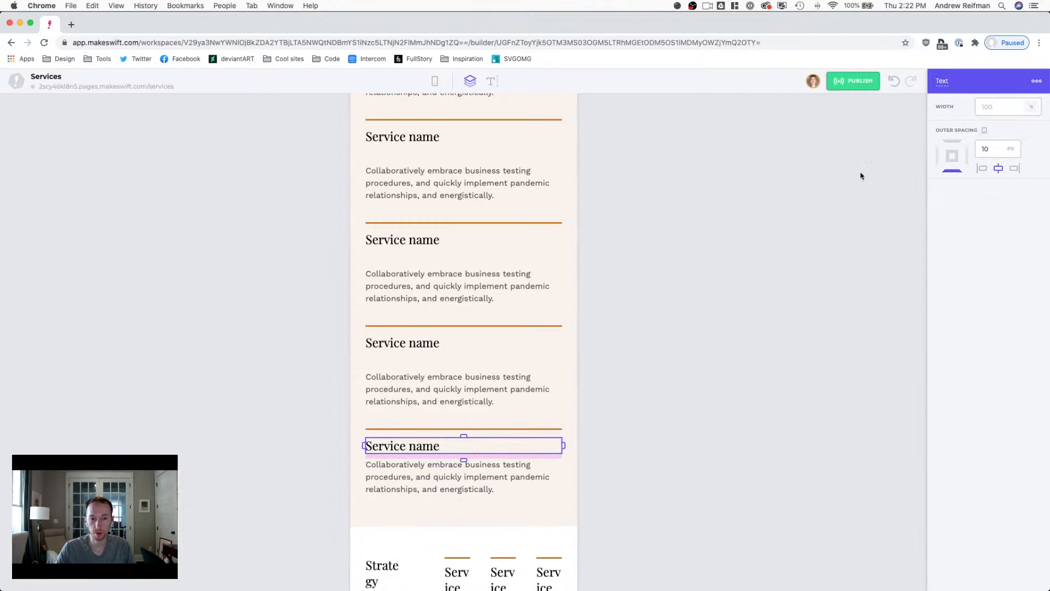
left_click(462, 349)
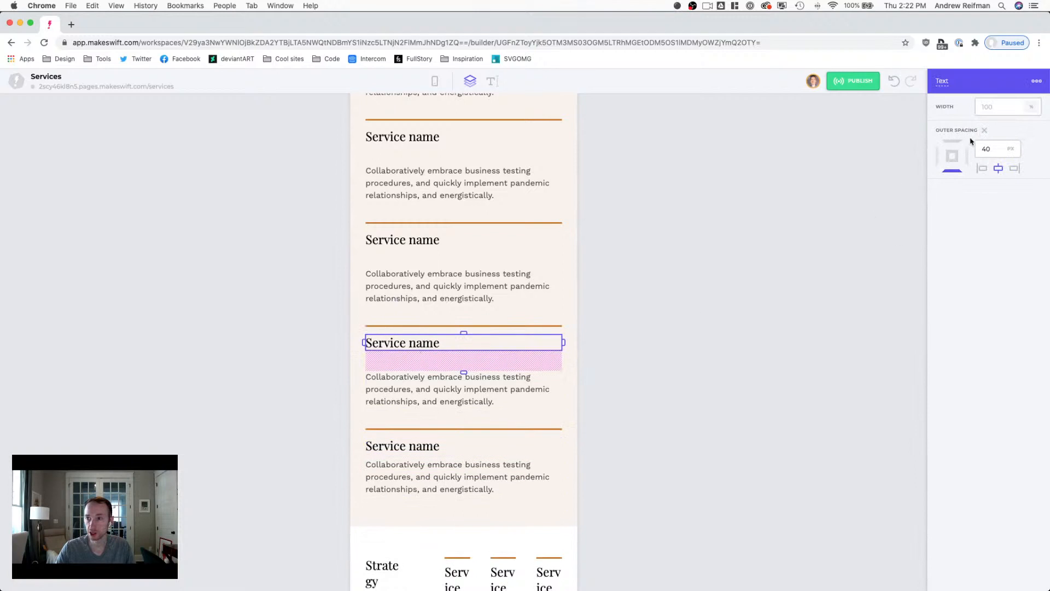
left_click(984, 131)
left_click(466, 245)
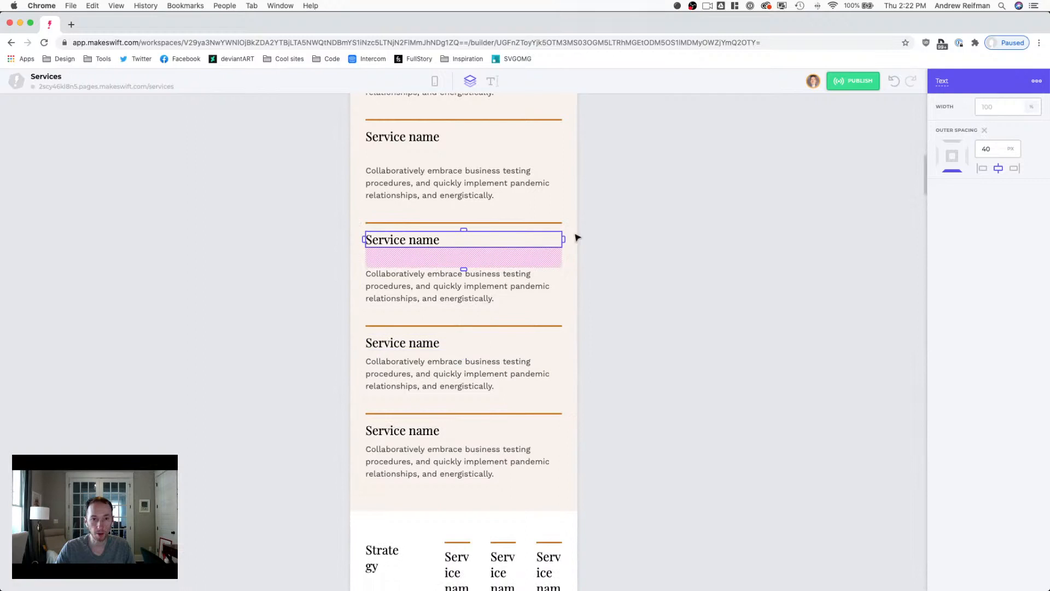
left_click(988, 131)
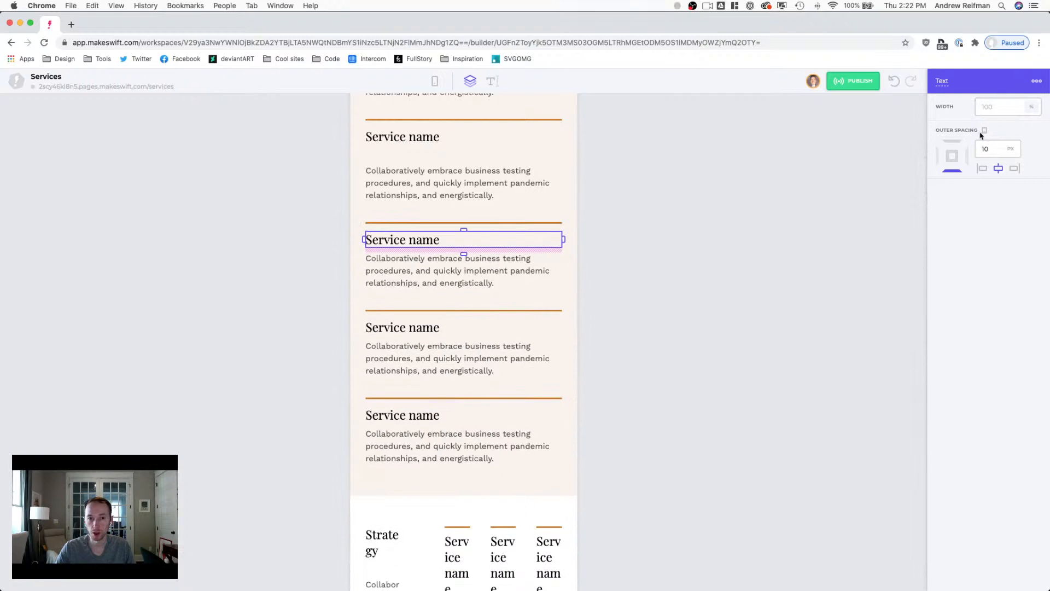
Step: Reset the mobile outer spacing of the first three service names in the Digital section
left_click(414, 147)
left_click(984, 132)
scroll(638, 188, "up", 5)
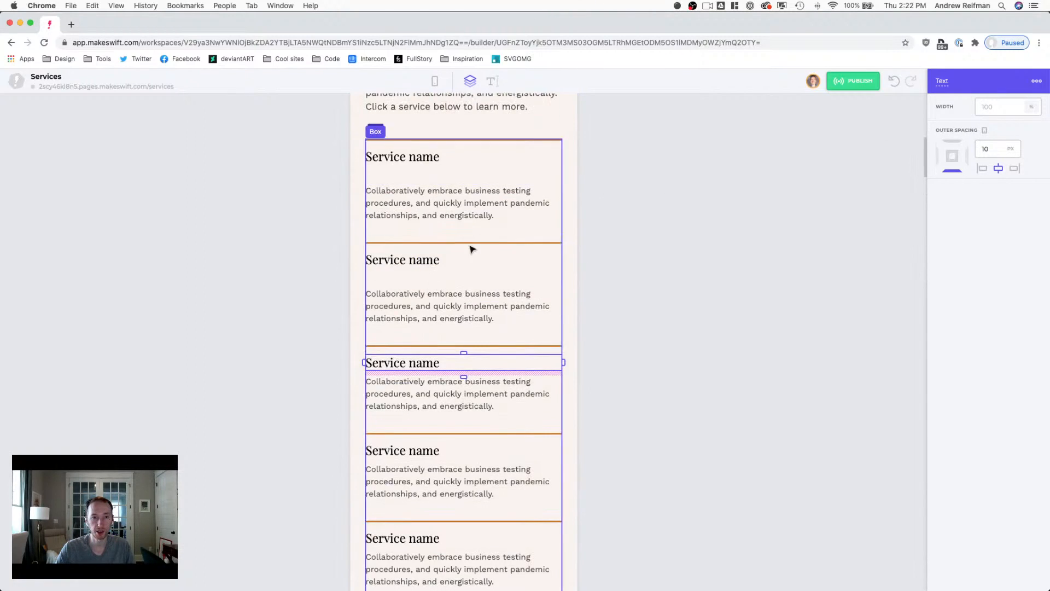
left_click(520, 260)
left_click(984, 131)
scroll(602, 208, "up", 3)
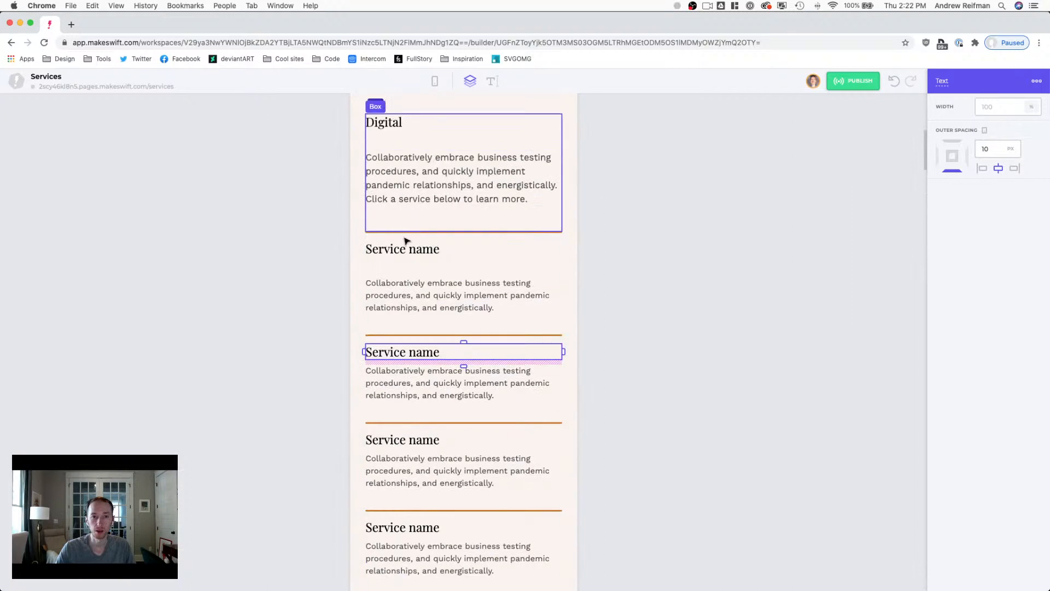
left_click(408, 247)
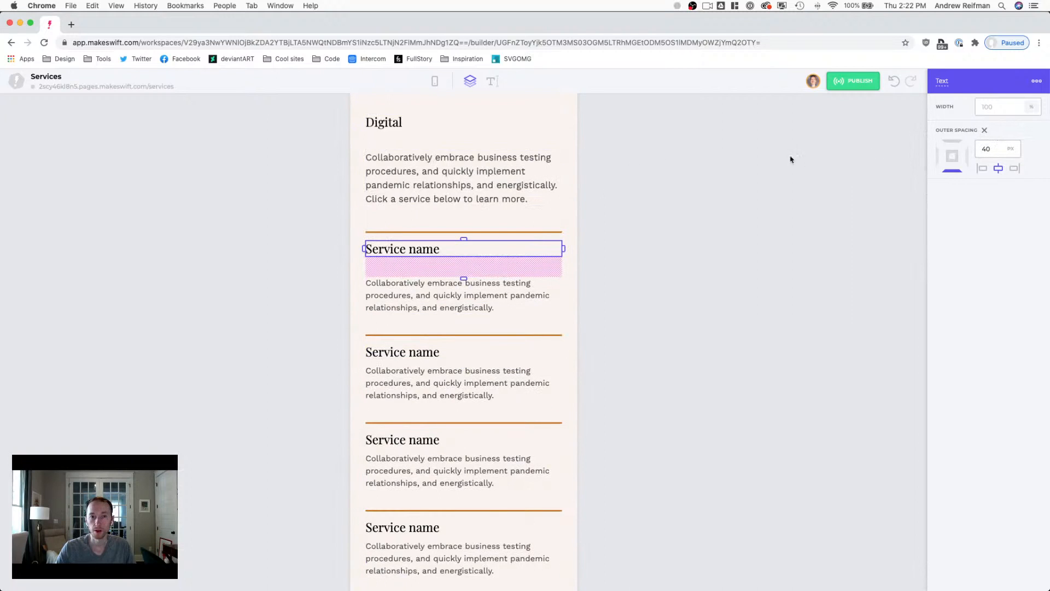
left_click(985, 130)
Step: Reset the mobile outer spacing of the Digital heading
left_click(462, 123)
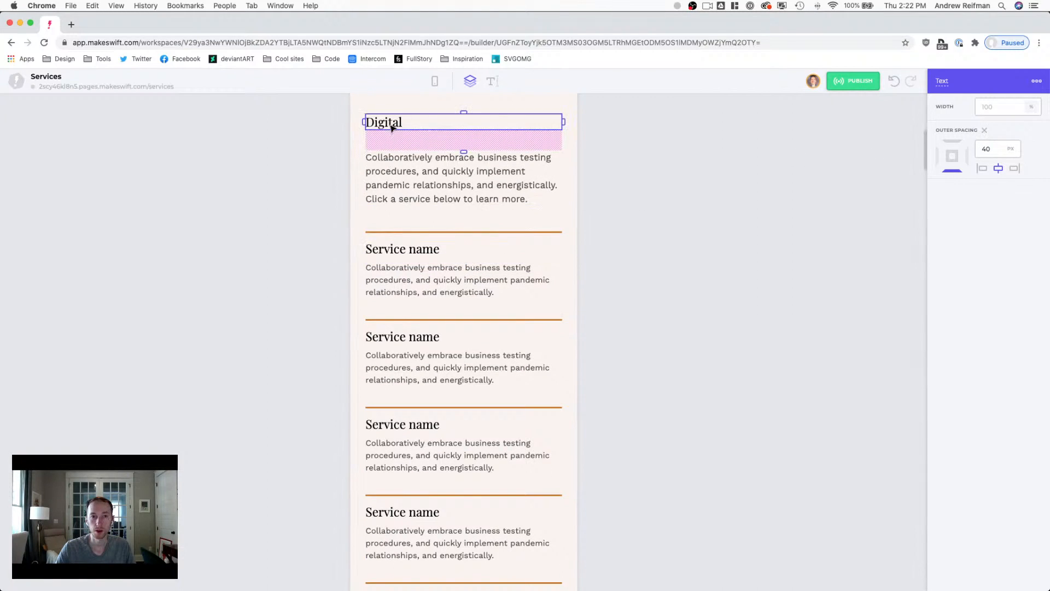
left_click(985, 130)
scroll(705, 195, "up", 1)
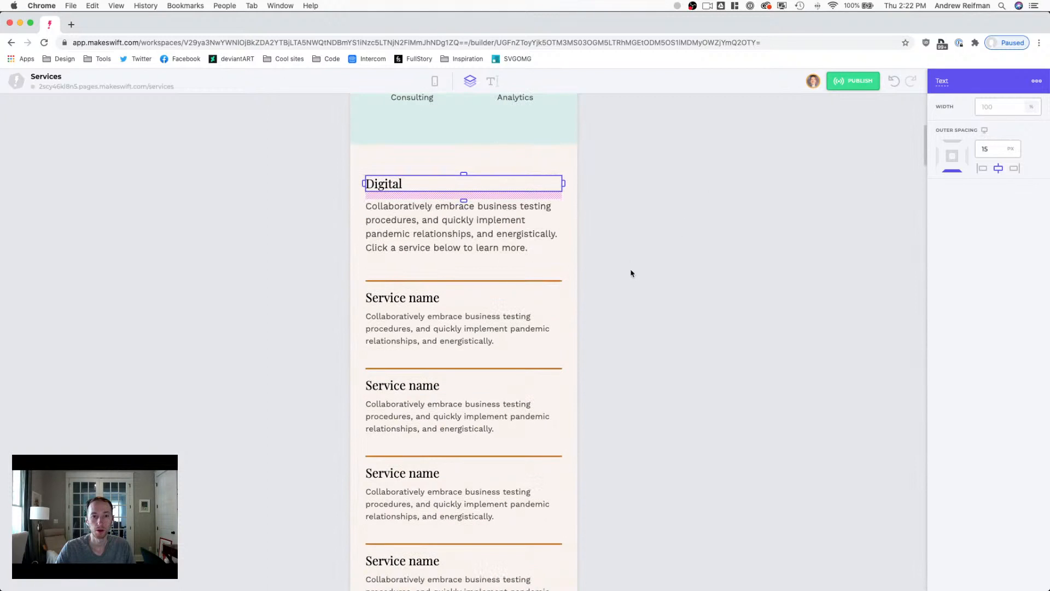
Step: Reduce the font size of the first service name under Digital to 20 px on mobile
double_click(408, 299)
triple_click(400, 296)
left_click(983, 298)
key("Down")
key("Down")
key("Down")
key("Down")
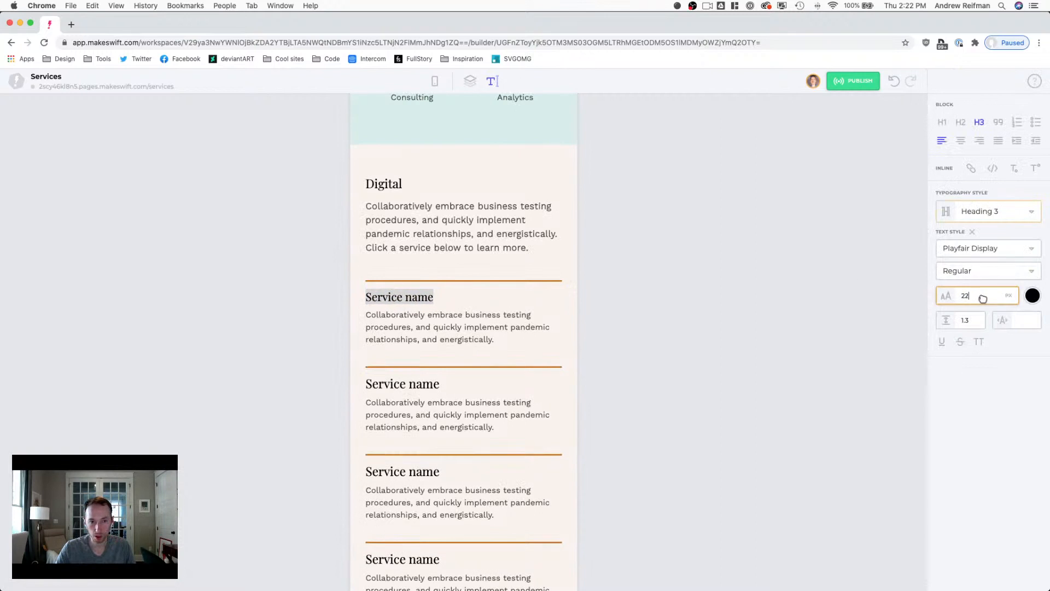
Step: Compare with the Digital heading's text style, and update the shared Heading 3 typography style from the first service name's text
left_click(379, 181)
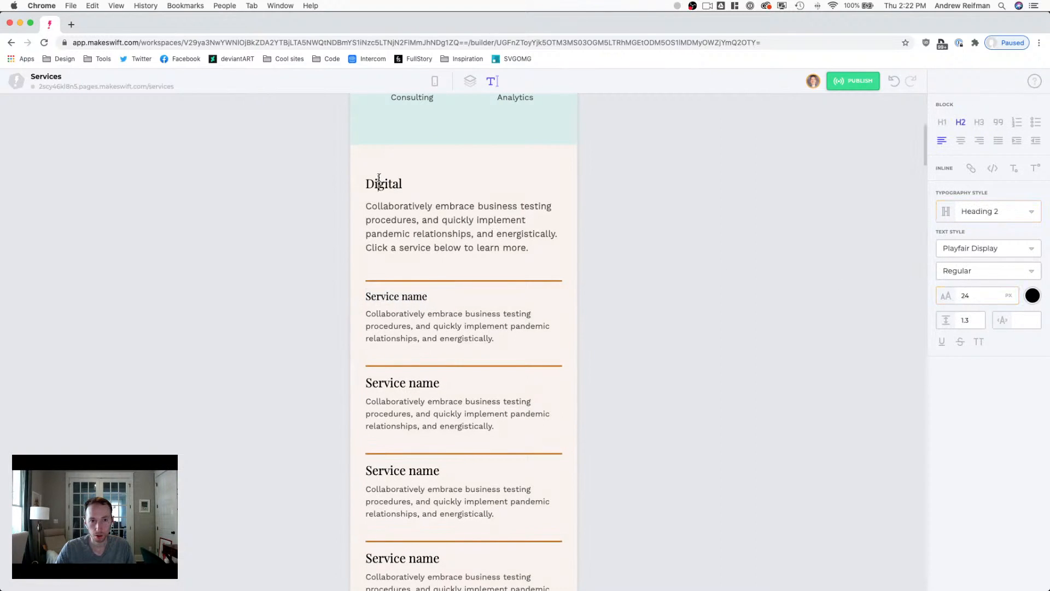
double_click(382, 296)
triple_click(383, 296)
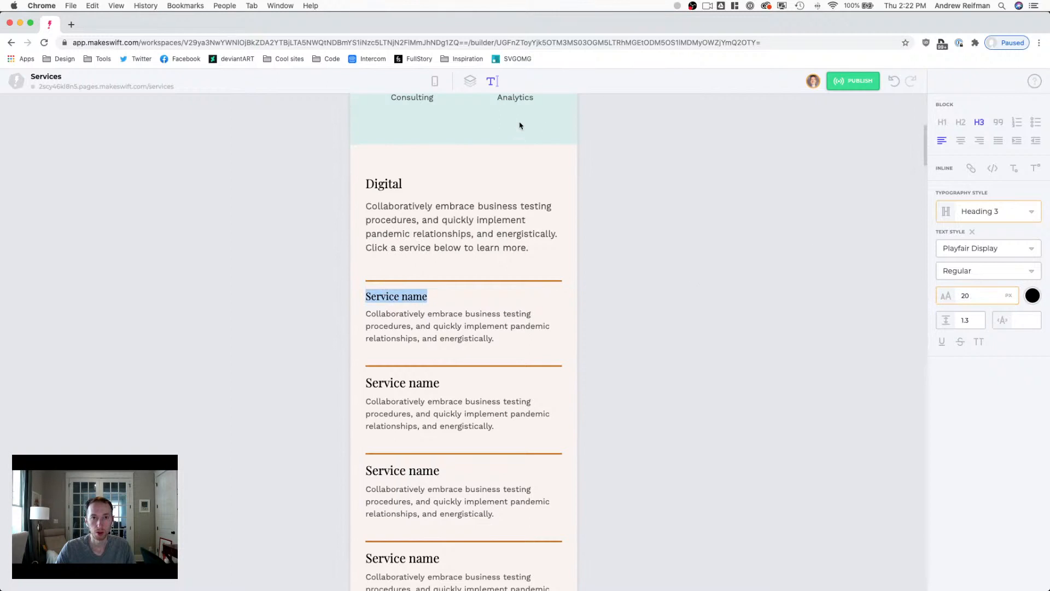
left_click(982, 213)
left_click(954, 250)
left_click(419, 447)
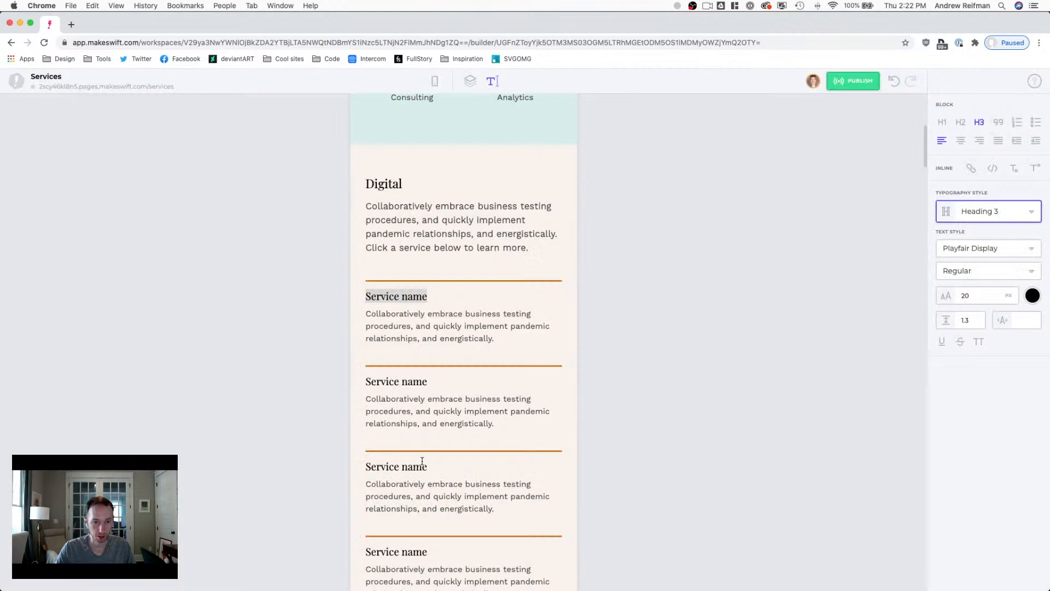
left_click(704, 310)
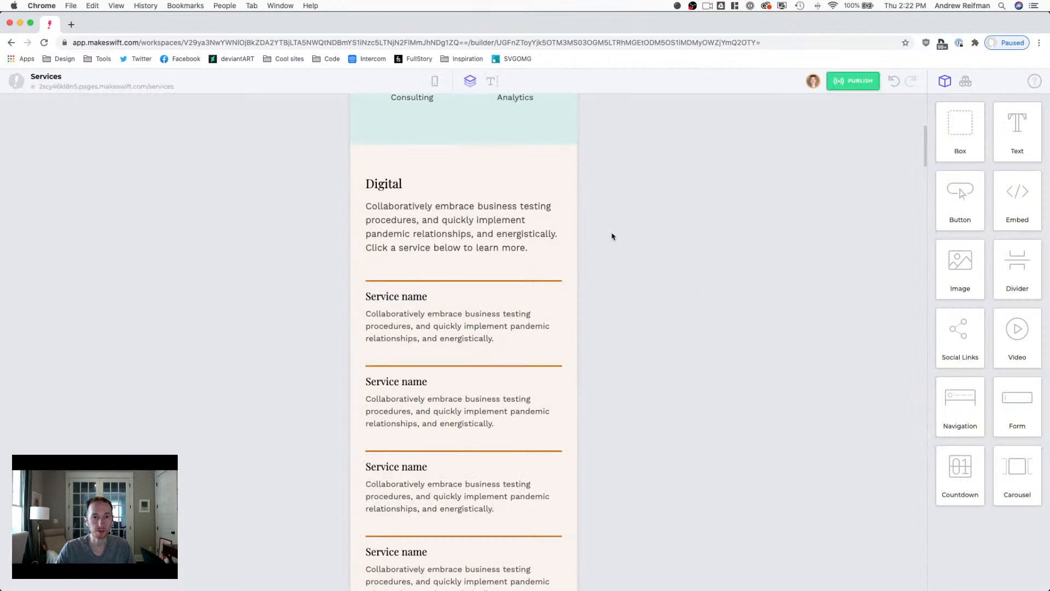
Step: Set the Digital section's top inner spacing to 50 px in the mobile view
left_click(462, 170)
left_click_drag(462, 177, 461, 172)
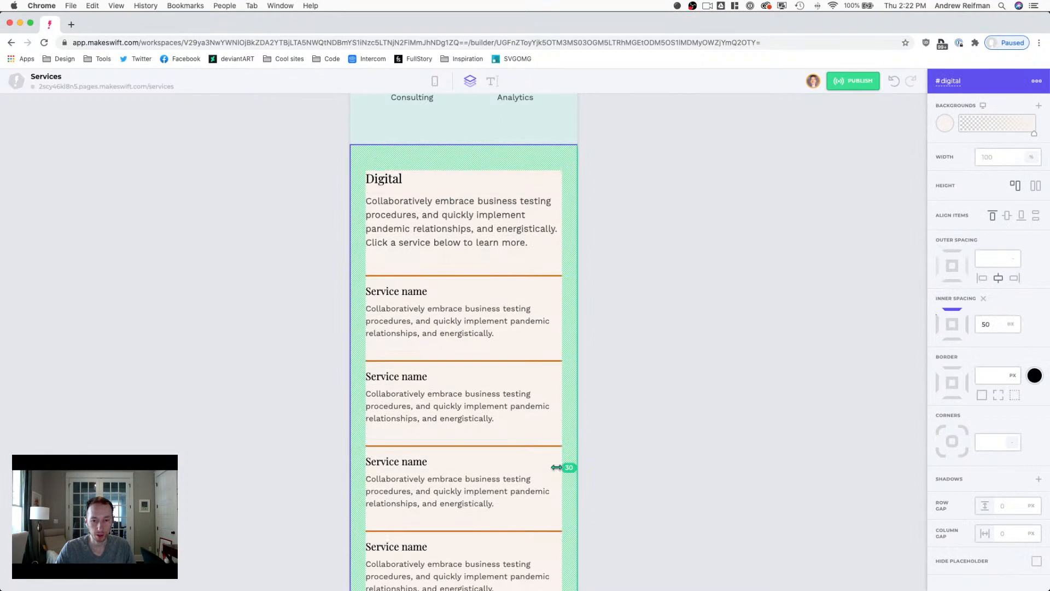
left_click(641, 435)
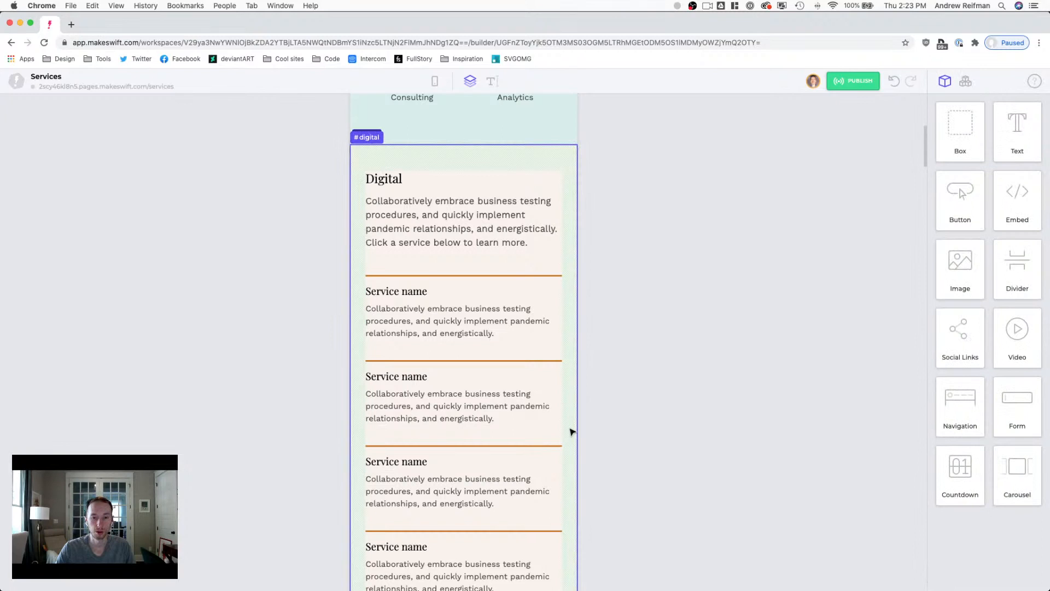
Step: Set the outer spacing below the Digital intro paragraph to 45 px in the mobile view
scroll(669, 416, "up", 6)
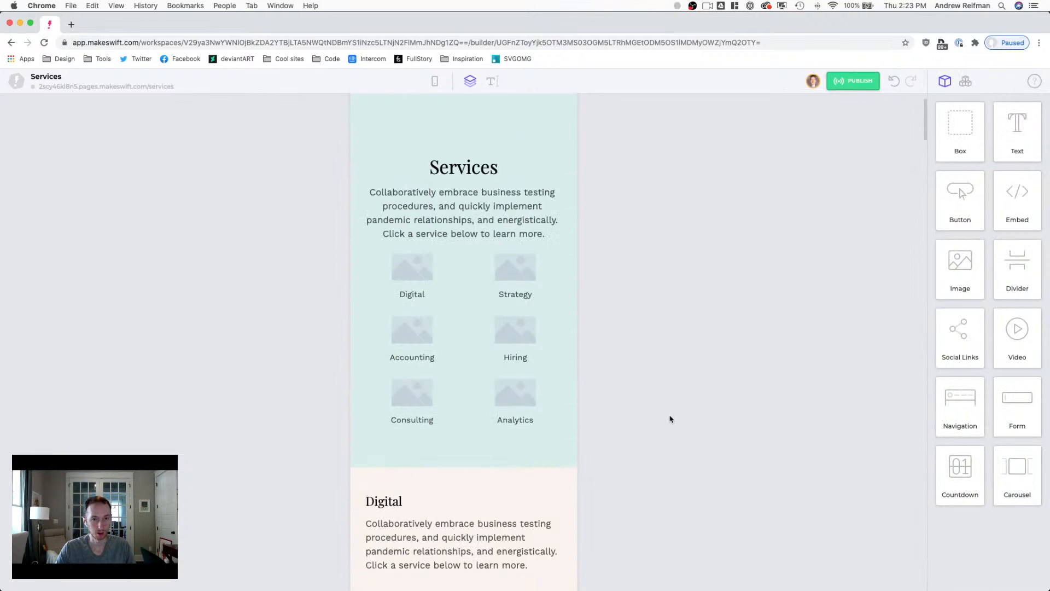
scroll(670, 419, "down", 5)
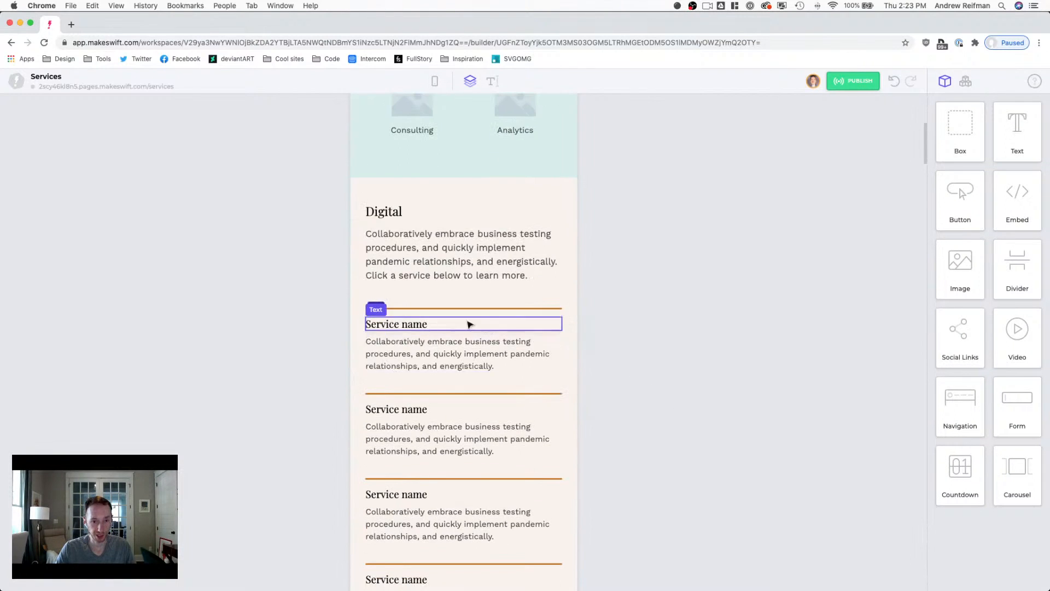
left_click(474, 262)
left_click_drag(464, 309, 460, 307)
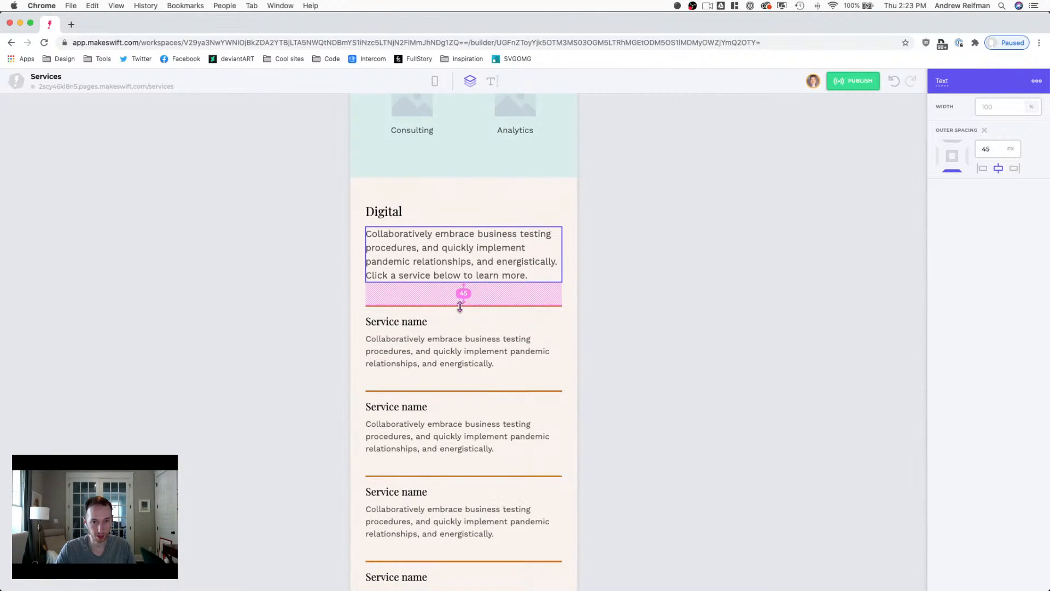
left_click(668, 303)
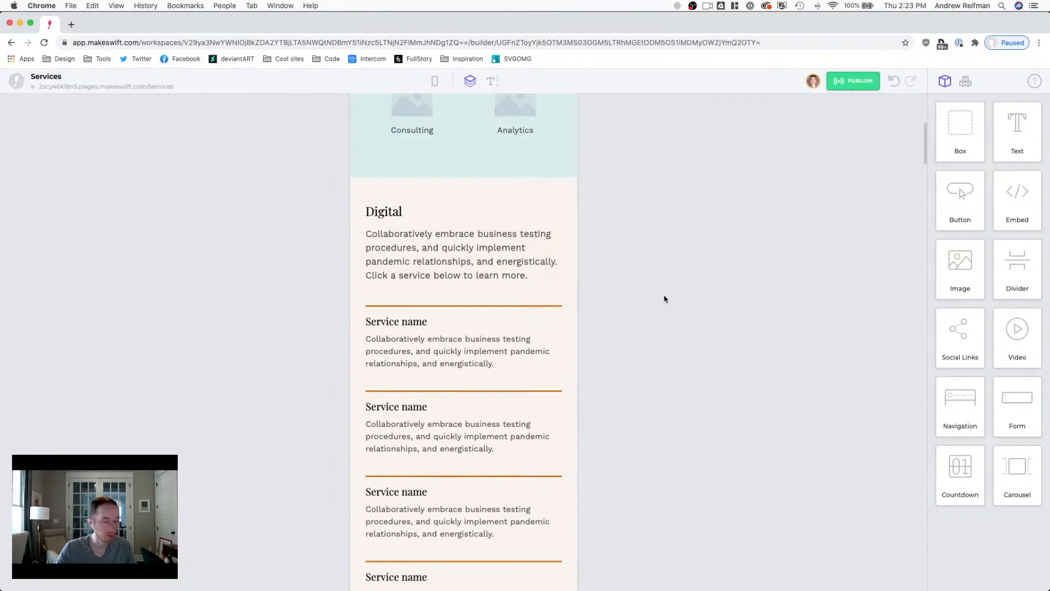
Step: Switch to the desktop view and delete the Strategy, Accounting, Hiring, Consulting and Analytics sections below Digital
scroll(647, 294, "down", 8)
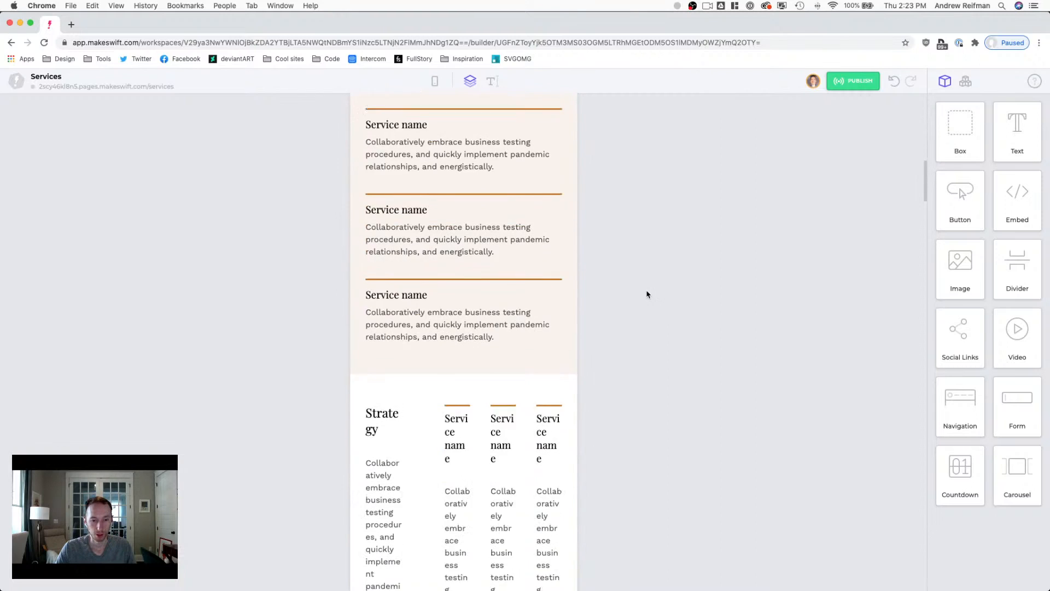
scroll(648, 294, "up", 4)
scroll(647, 294, "up", 2)
key("1")
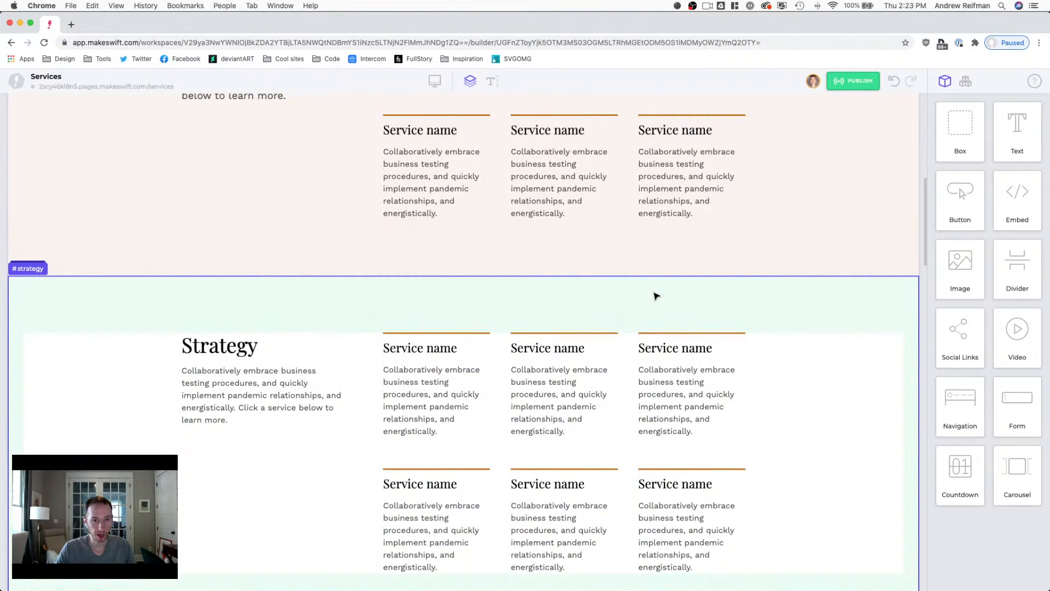
left_click(599, 307)
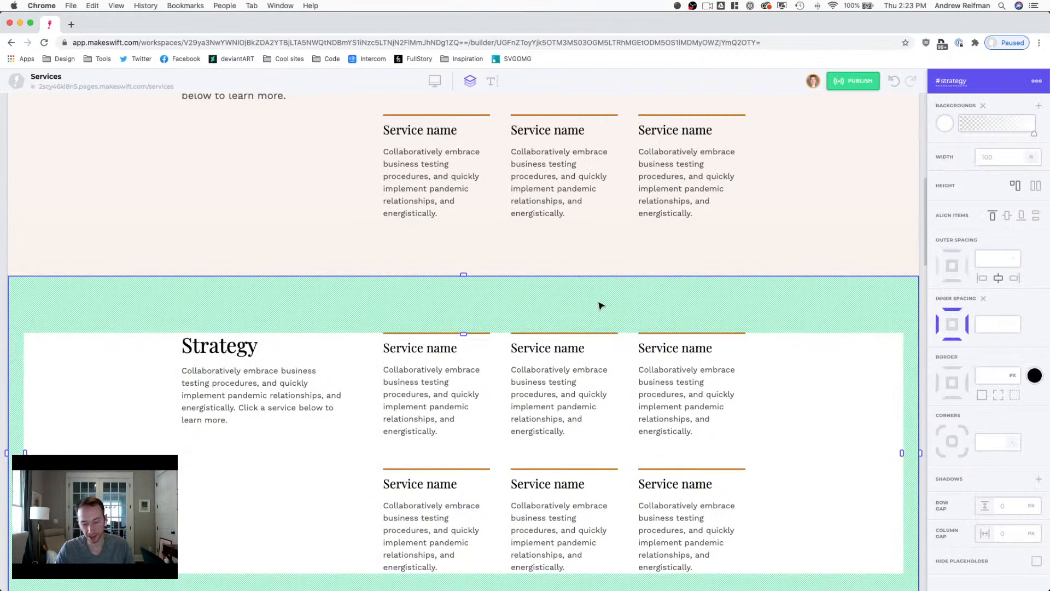
key("BackSpace")
left_click(498, 305)
key("BackSpace")
left_click(498, 305)
key("BackSpace")
left_click(498, 305)
key("BackSpace")
left_click(498, 304)
key("BackSpace")
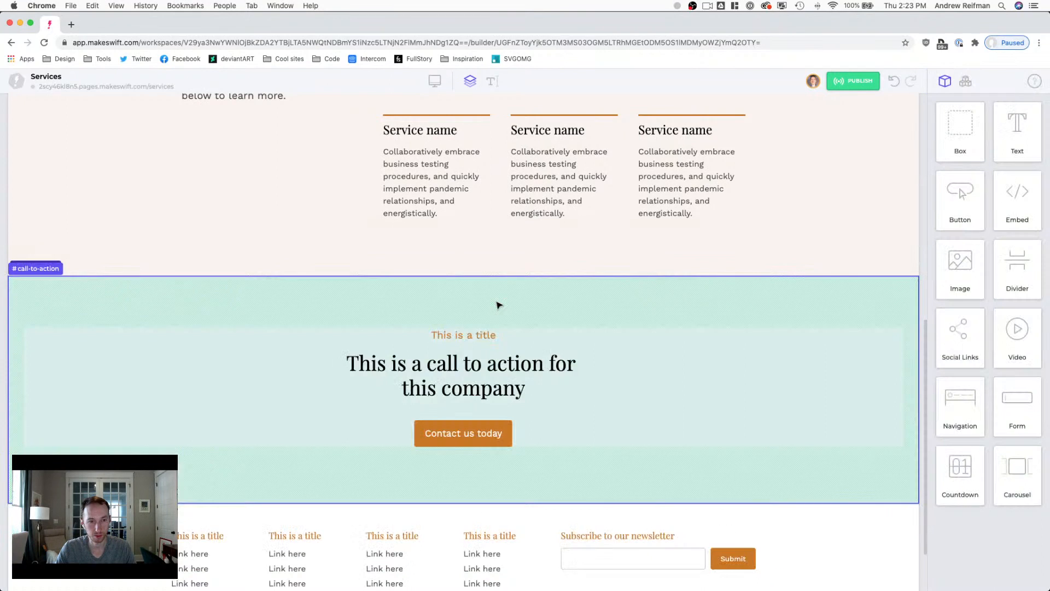
Step: Duplicate the whole Digital section several times directly below the original
scroll(498, 305, "up", 6)
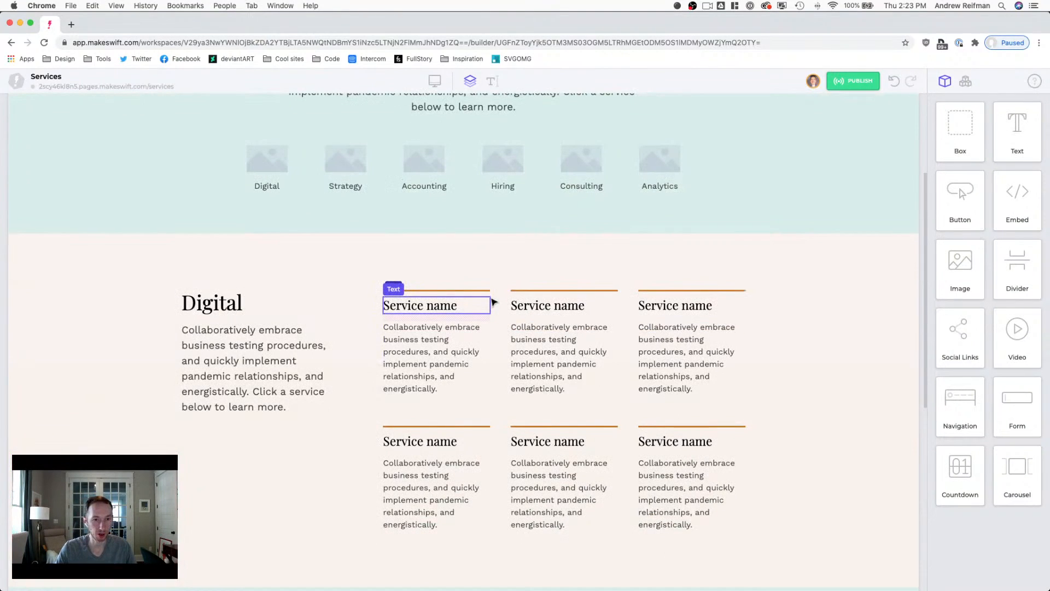
left_click(400, 259)
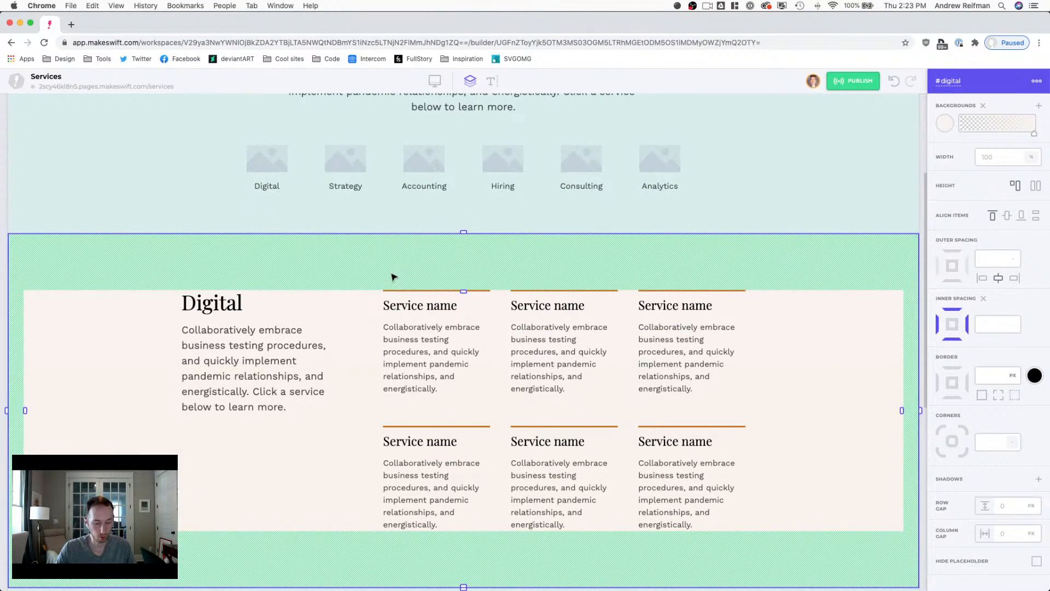
scroll(393, 276, "down", 3)
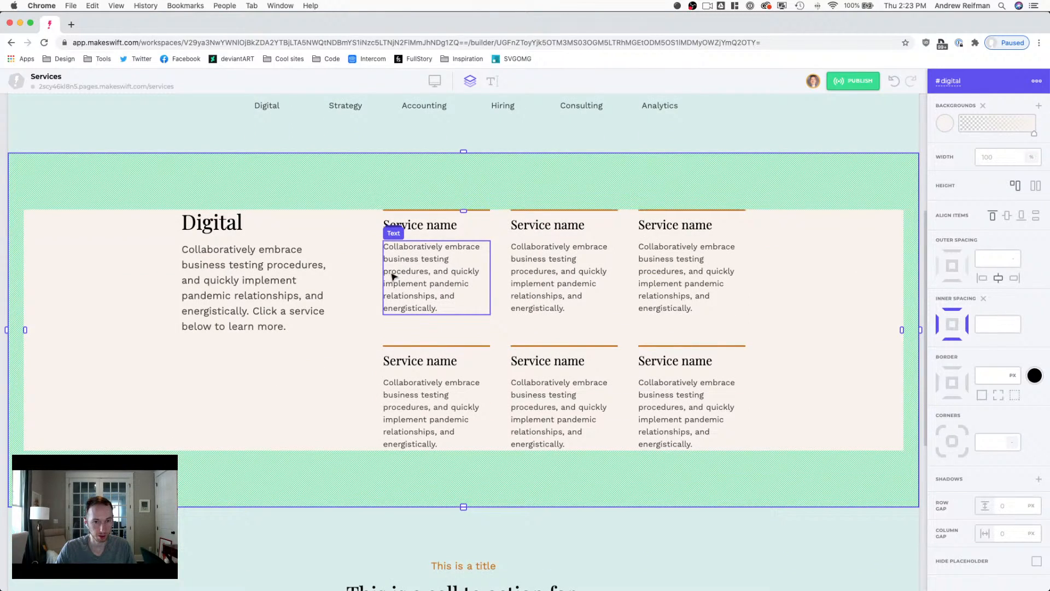
key("super+d")
key("super+d")
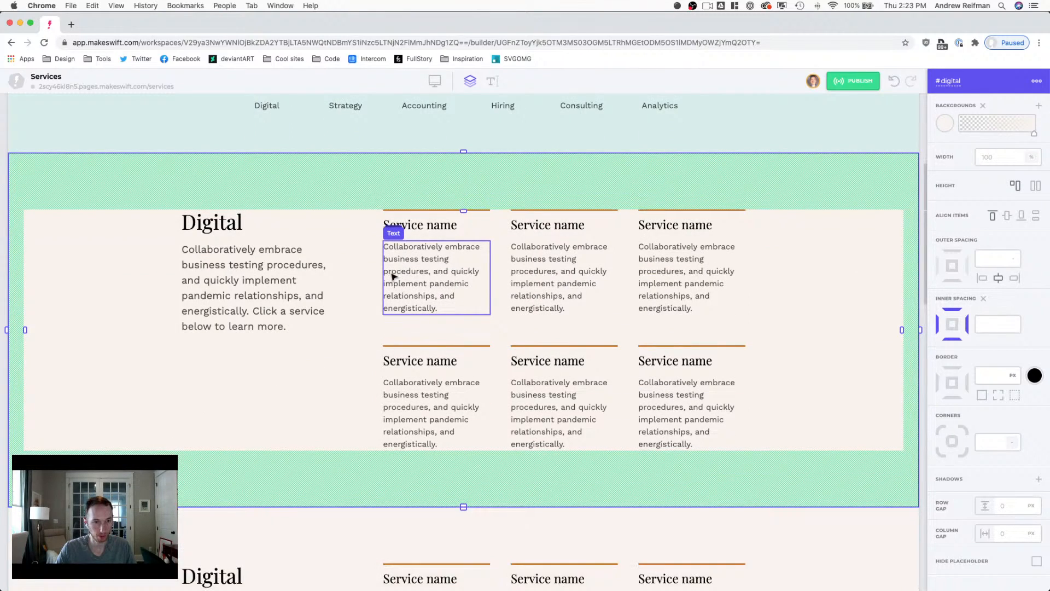
scroll(294, 272, "down", 8)
scroll(277, 274, "up", 2)
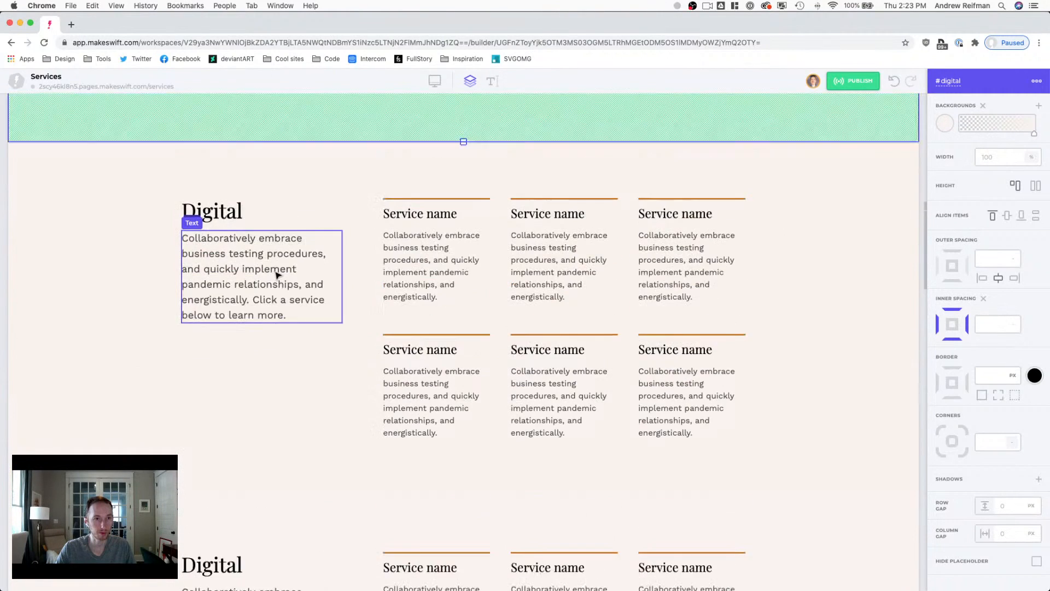
Step: Set the background of the first duplicated section below the original Digital section to the white site color
scroll(276, 274, "up", 1)
left_click(269, 197)
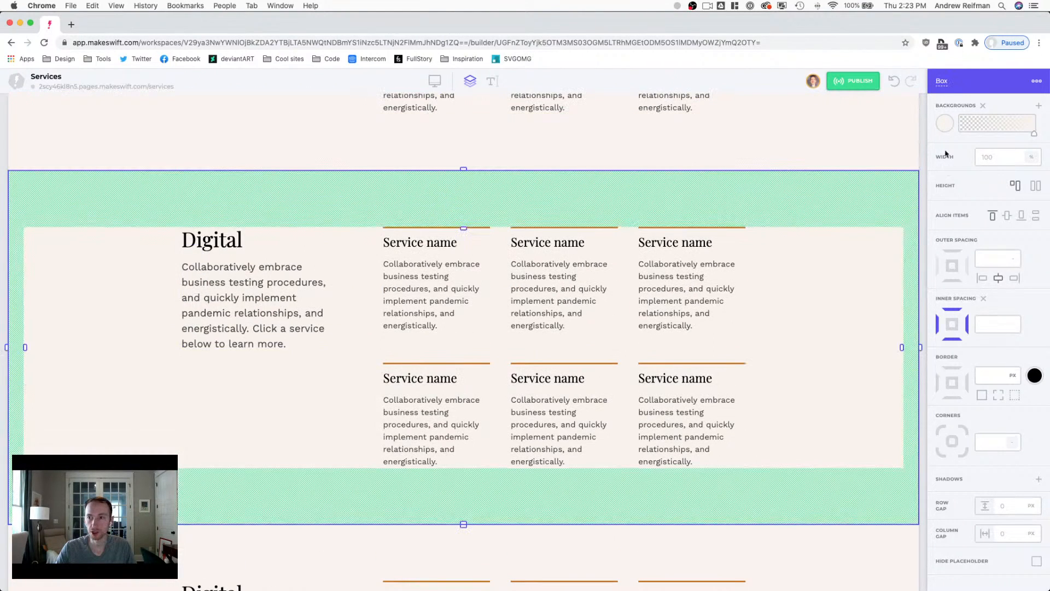
left_click(943, 126)
left_click(853, 163)
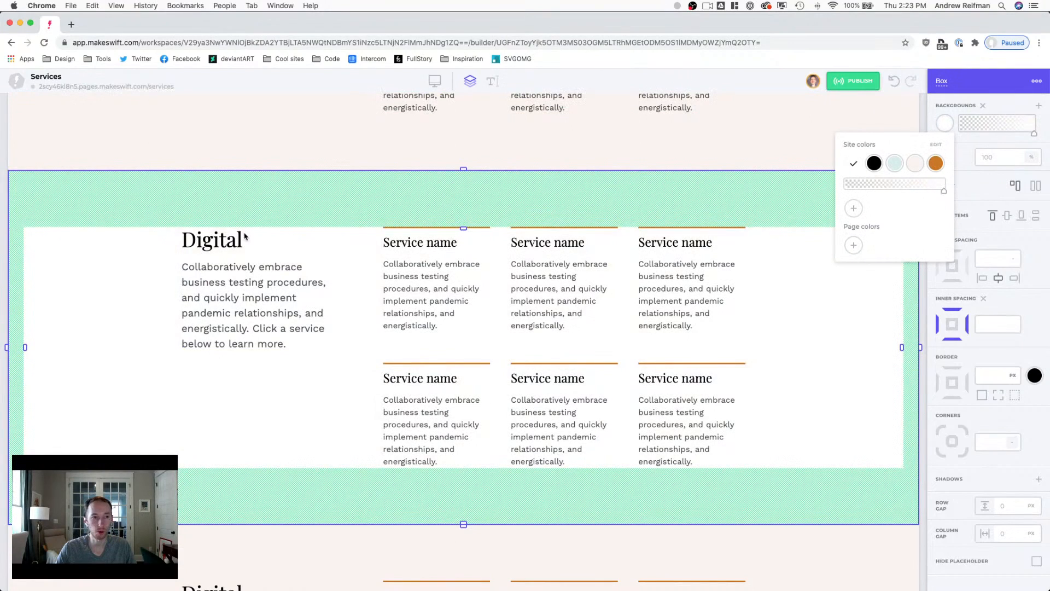
Step: Change the heading of the white duplicated section from Digital to "Strategy"
left_click(218, 239)
double_click(214, 241)
double_click(213, 239)
type("Strategy")
left_click(249, 192)
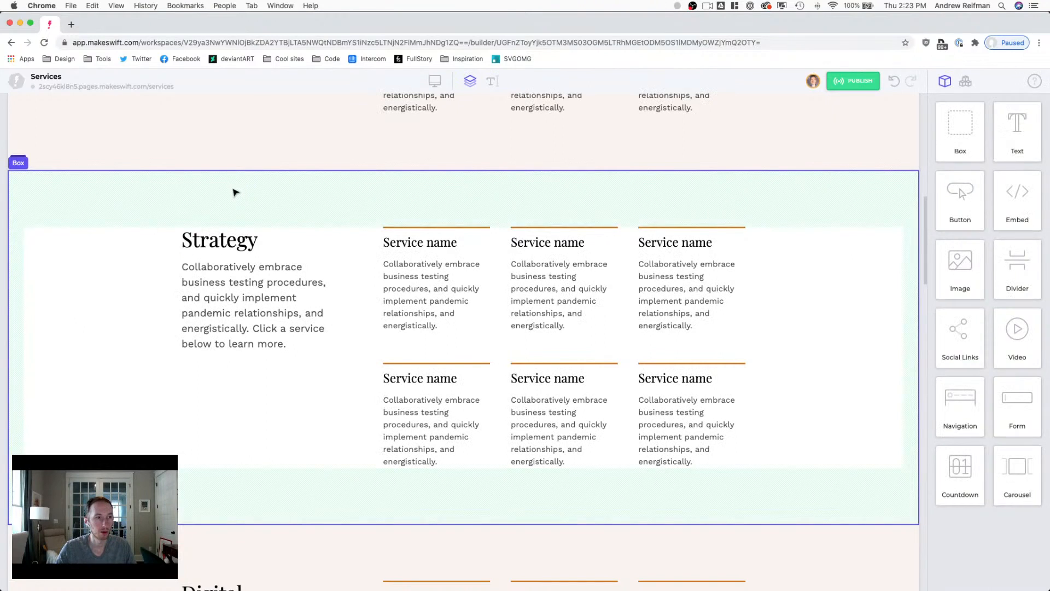
Step: Give the Strategy section's outer box the ID "strategy"
left_click(235, 193)
left_click(943, 80)
type("str")
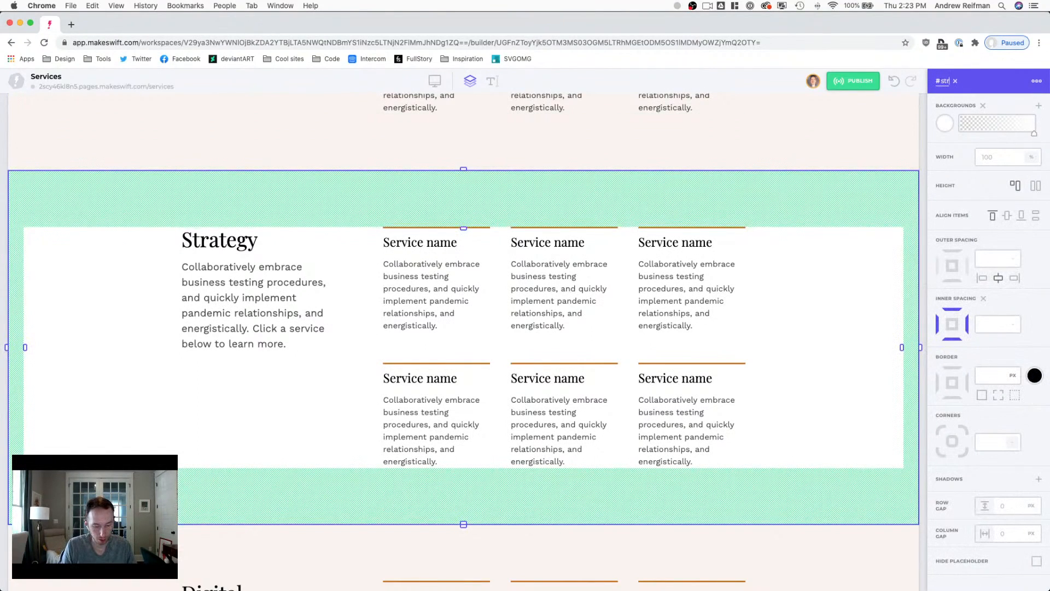
type("ategy")
key("Return")
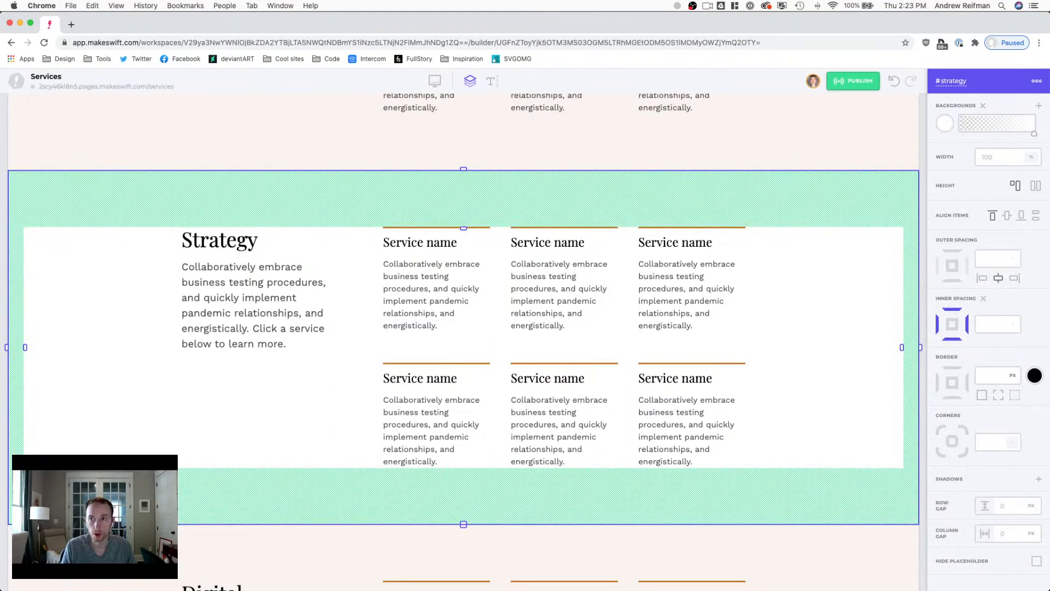
Step: Change the heading of the duplicated Digital section directly below Strategy to "Accounting"
scroll(804, 150, "up", 5)
scroll(790, 151, "up", 2)
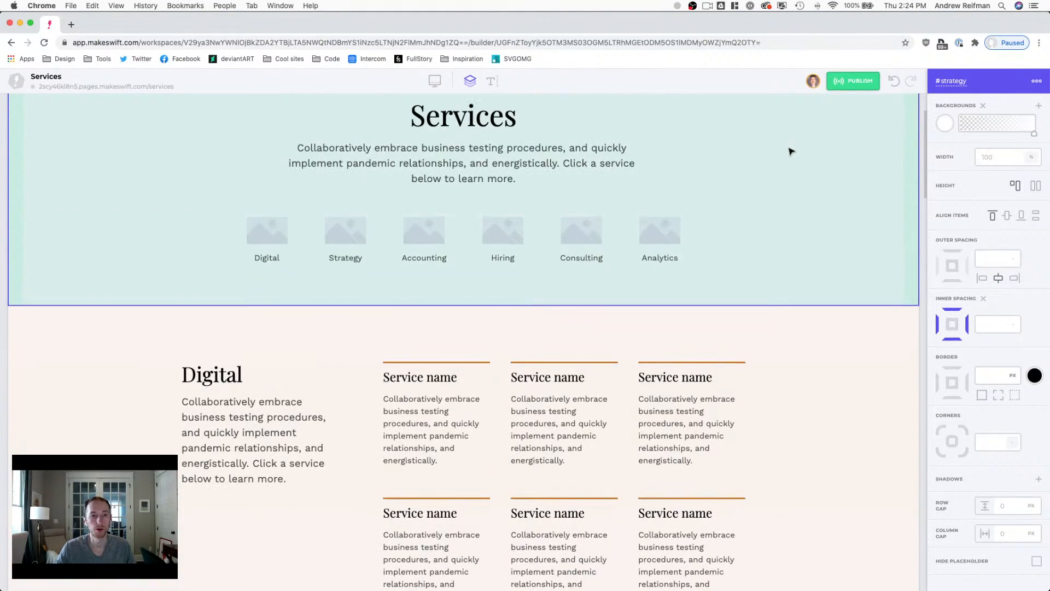
scroll(775, 178, "down", 12)
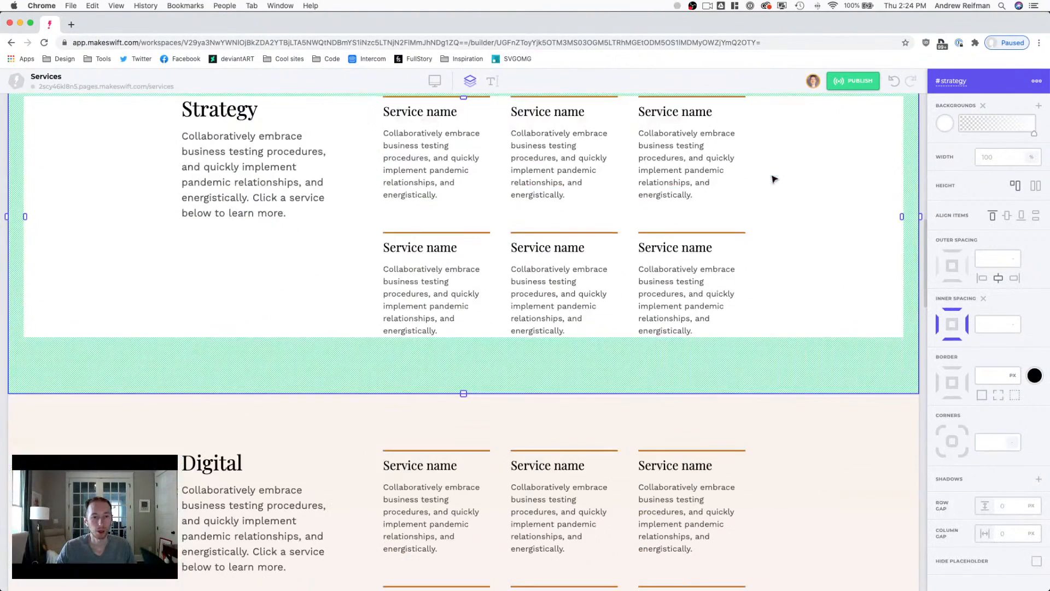
left_click(230, 468)
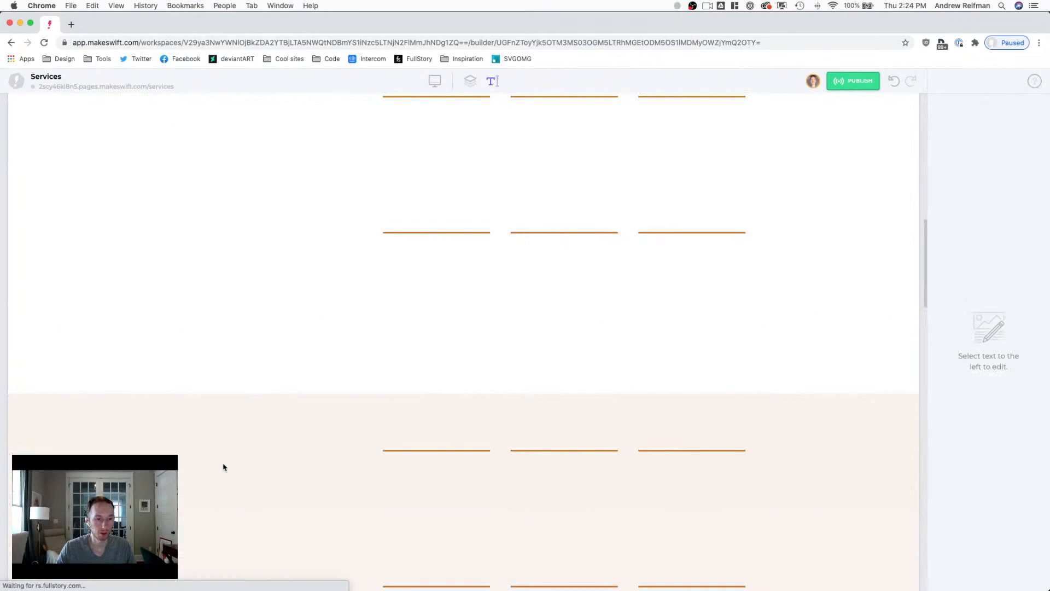
double_click(222, 464)
type("Accounting")
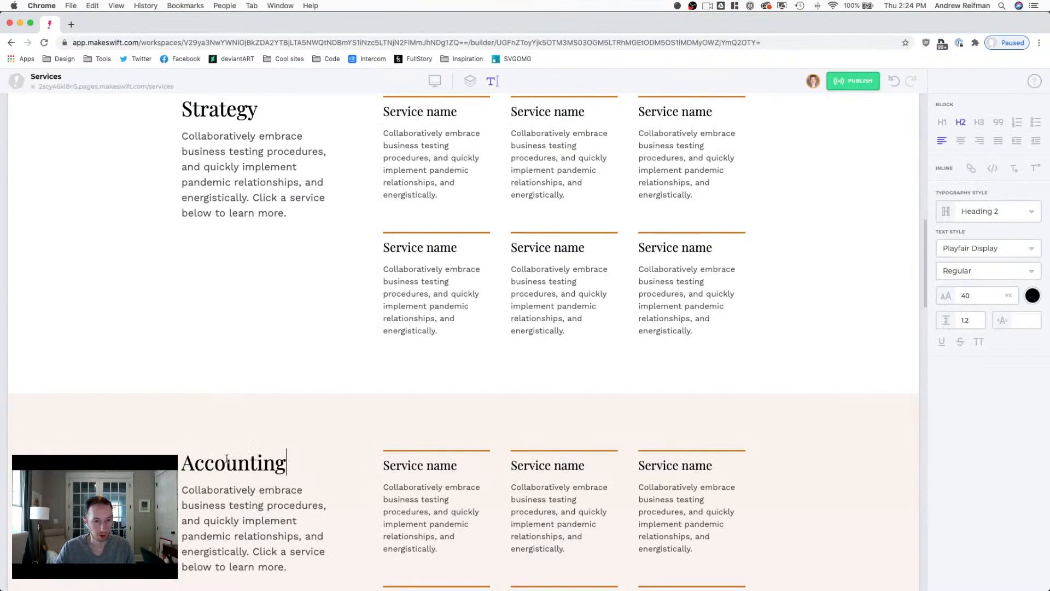
Step: Set the Accounting section's background to the white site color
left_click(238, 427)
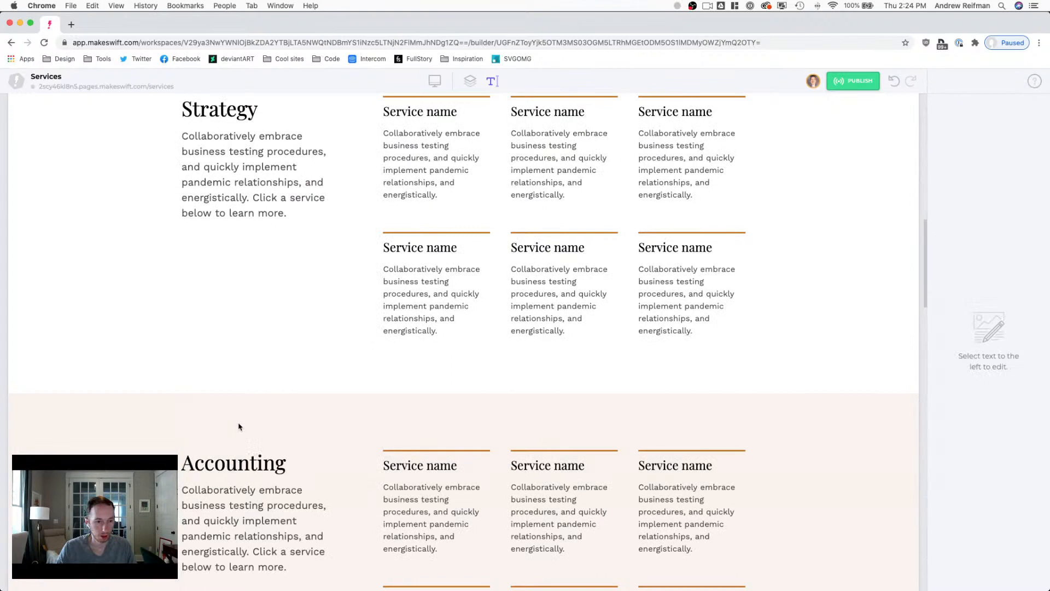
left_click(944, 123)
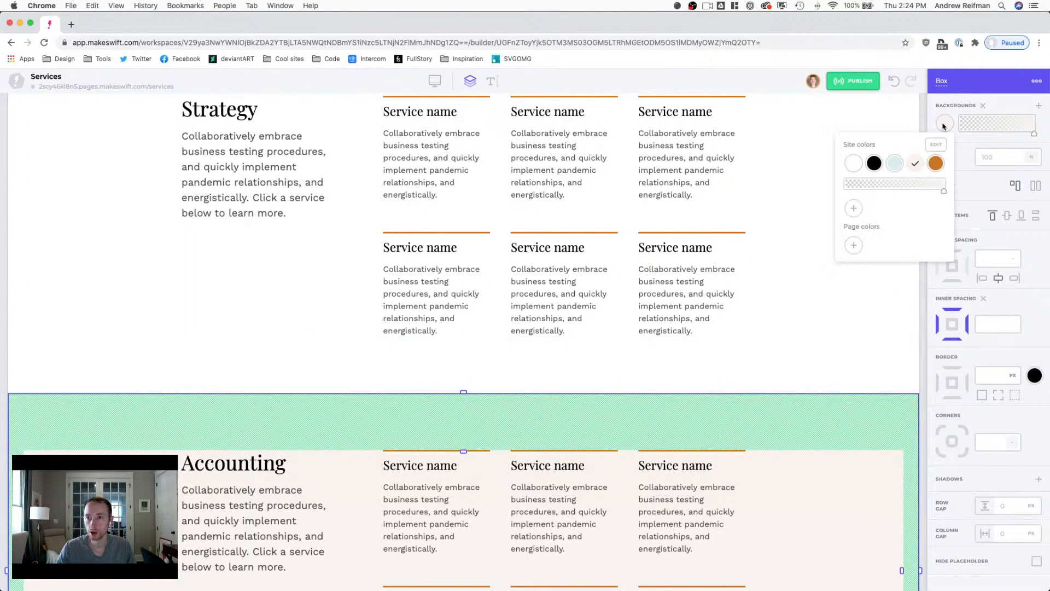
left_click(855, 165)
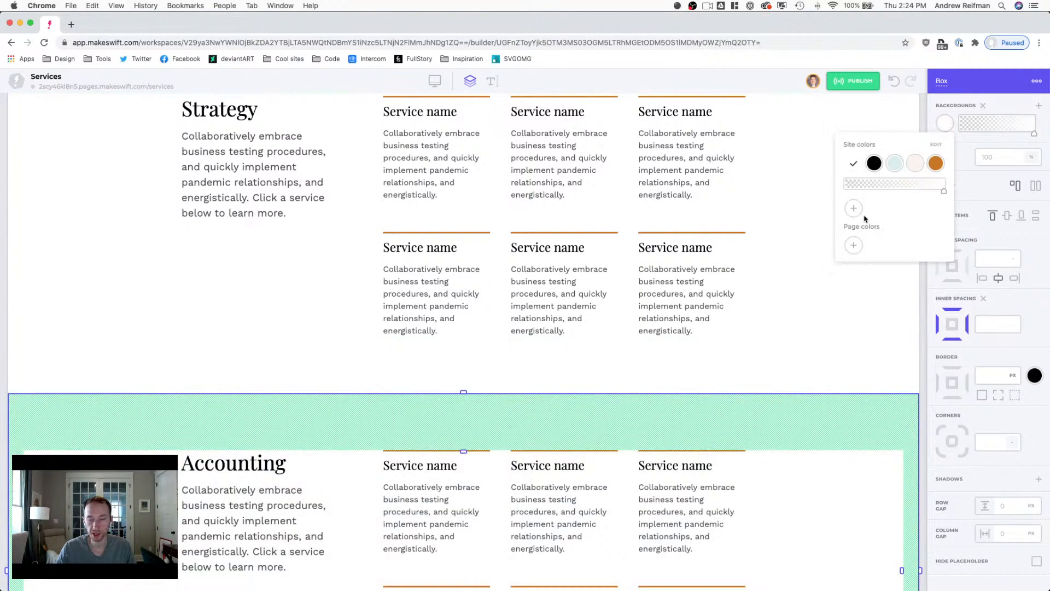
Step: Give the Accounting section's outer box the ID "accounting"
left_click(948, 88)
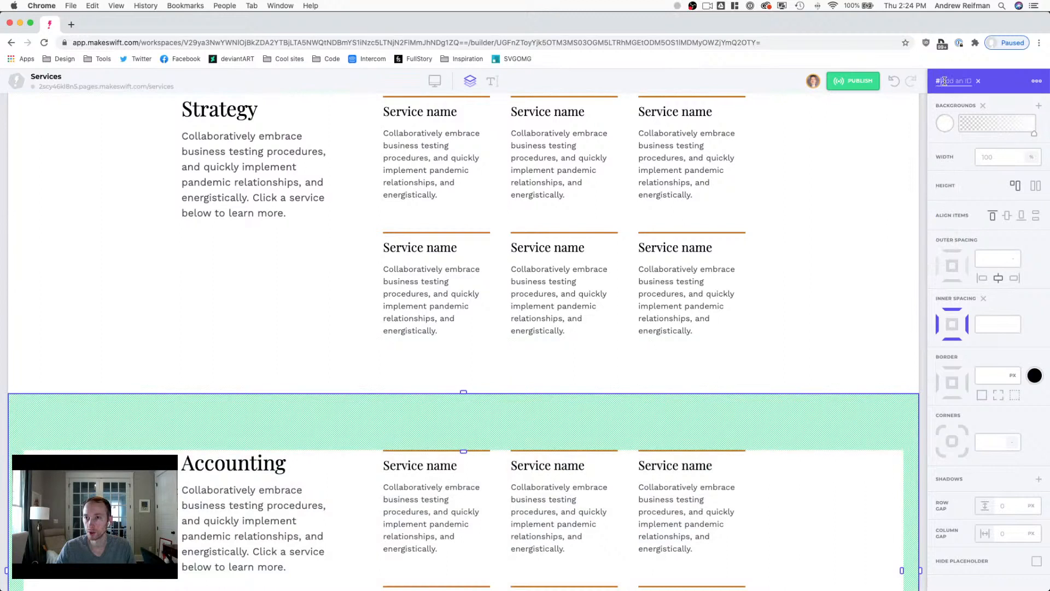
type("#accounting")
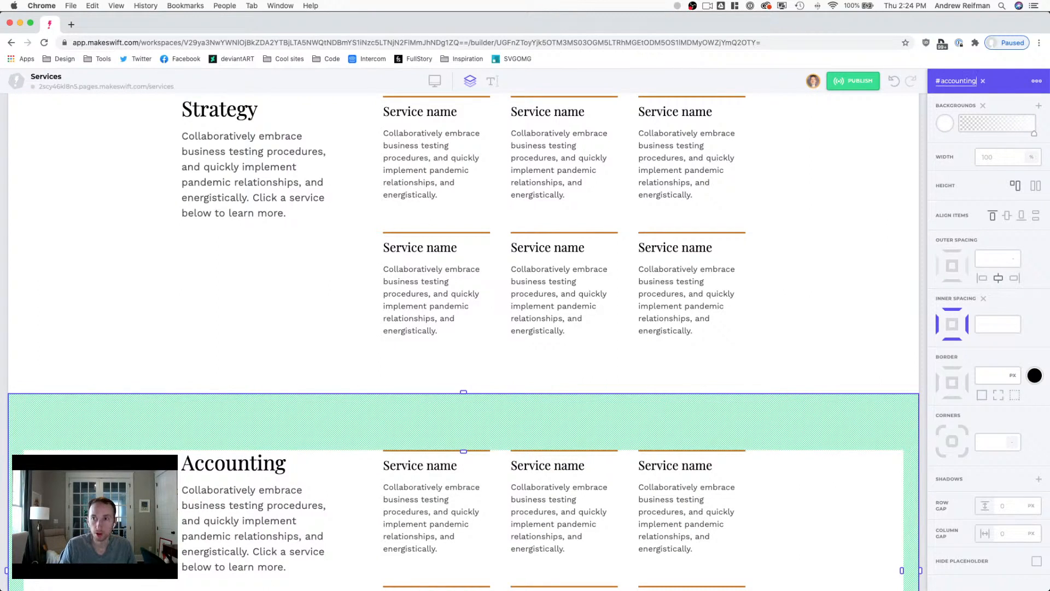
left_click(924, 227)
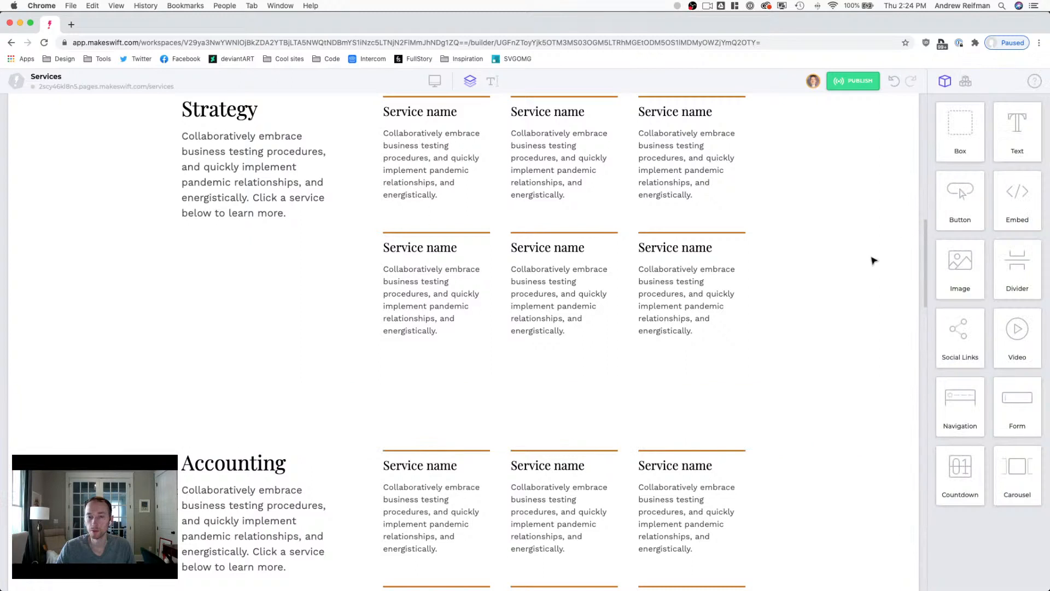
Step: Set the Accounting section's background back to the light cream site color so it alternates with the white Strategy section
scroll(715, 258, "down", 3)
scroll(362, 375, "up", 5)
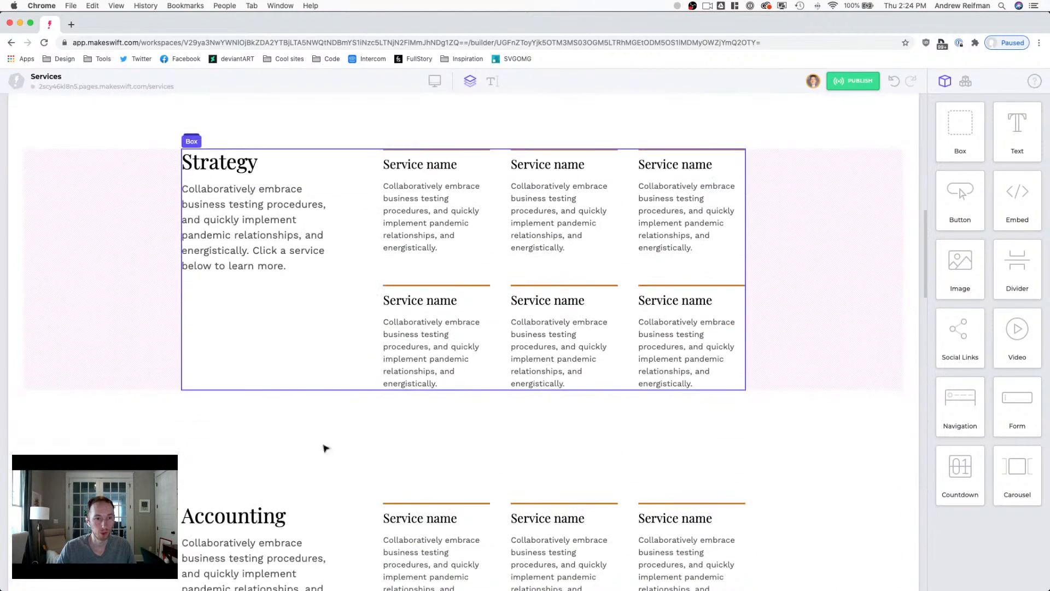
left_click(306, 481)
left_click(945, 123)
left_click(915, 163)
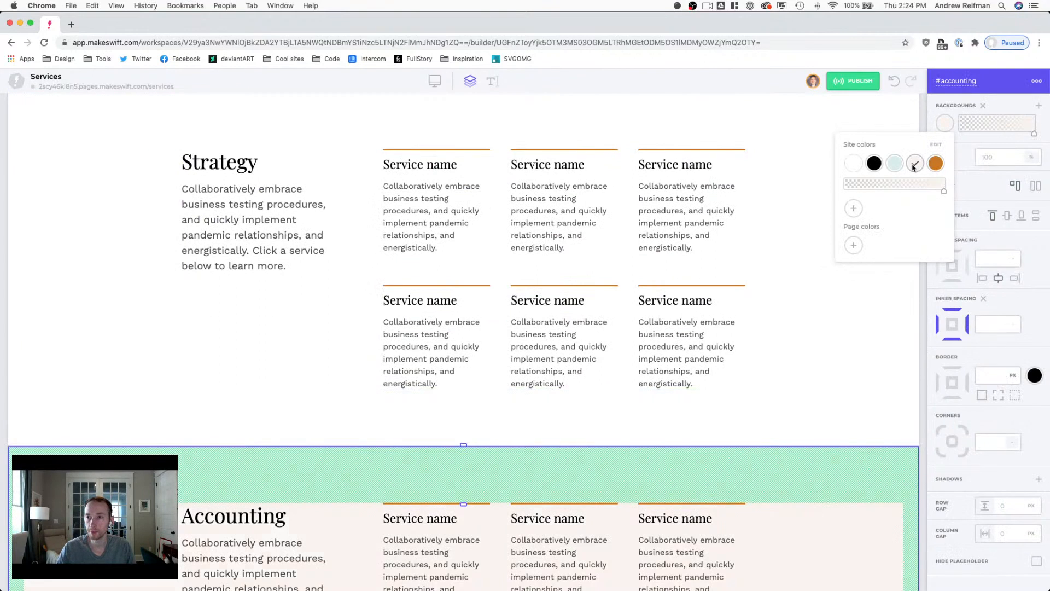
Step: Set the background of the duplicated Digital section directly below Accounting to the white site color
scroll(672, 223, "down", 3)
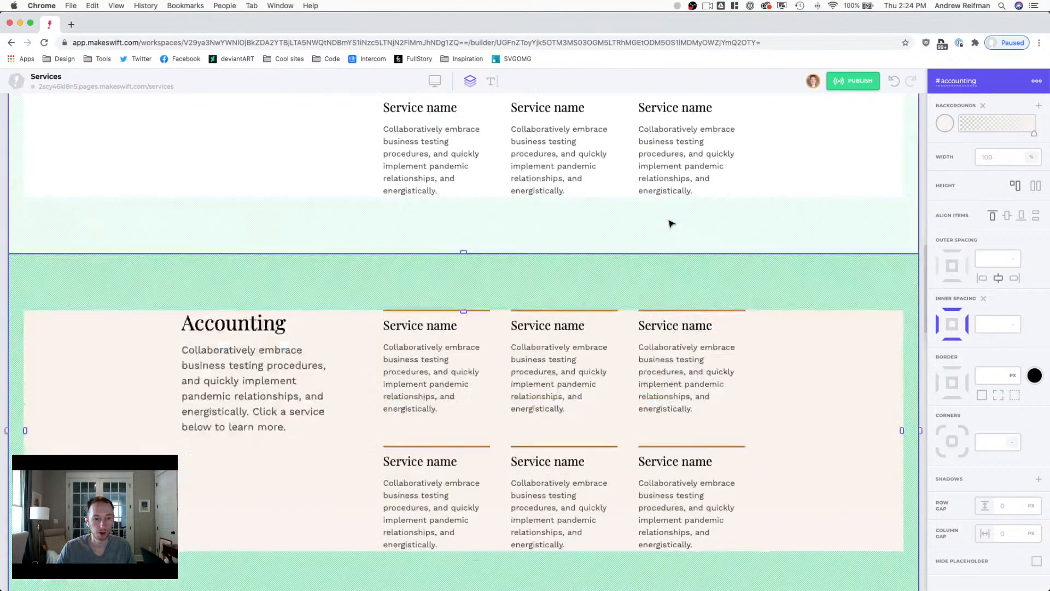
scroll(672, 224, "down", 3)
left_click(262, 404)
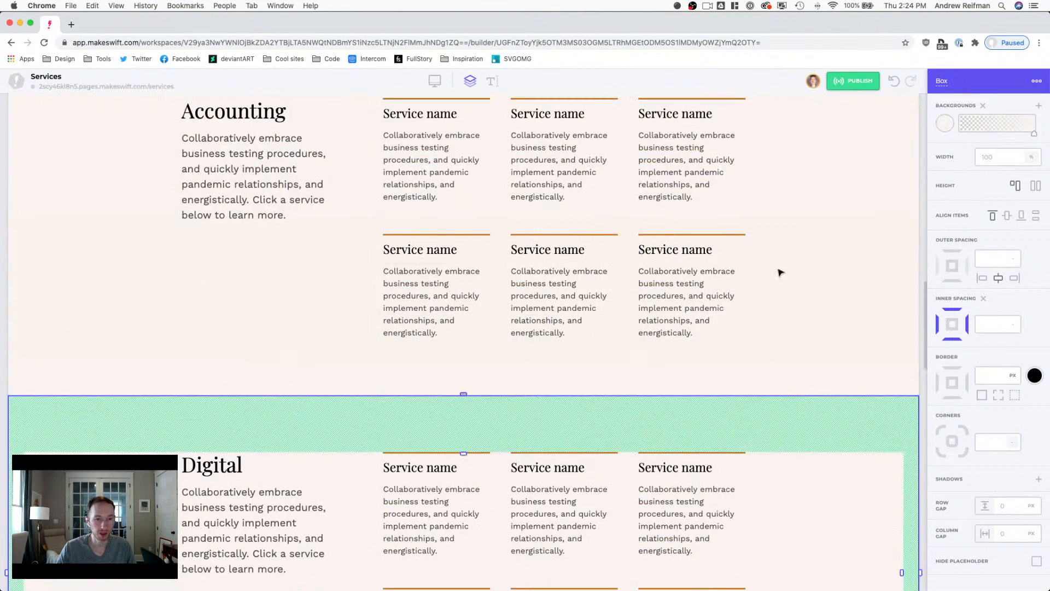
left_click(946, 123)
left_click(854, 163)
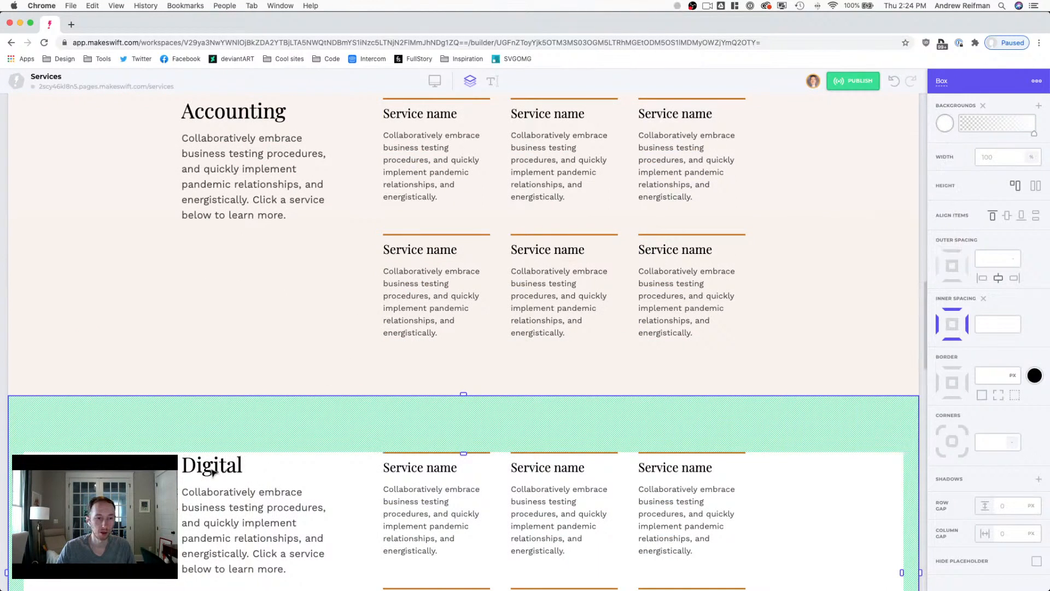
Step: Change the heading of the white section below Accounting to "Hiring"
double_click(211, 466)
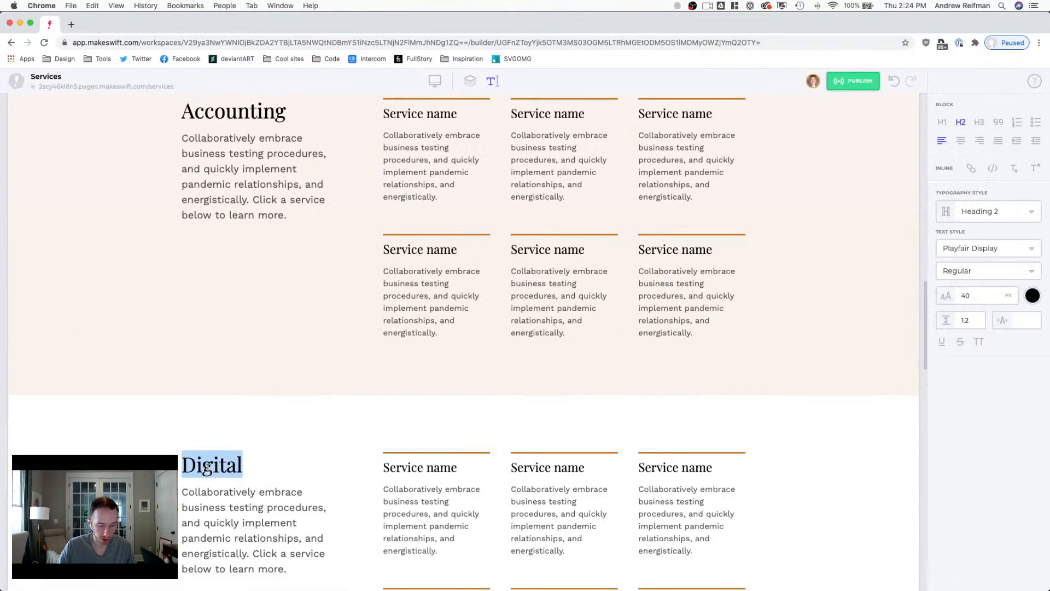
type("Hiring")
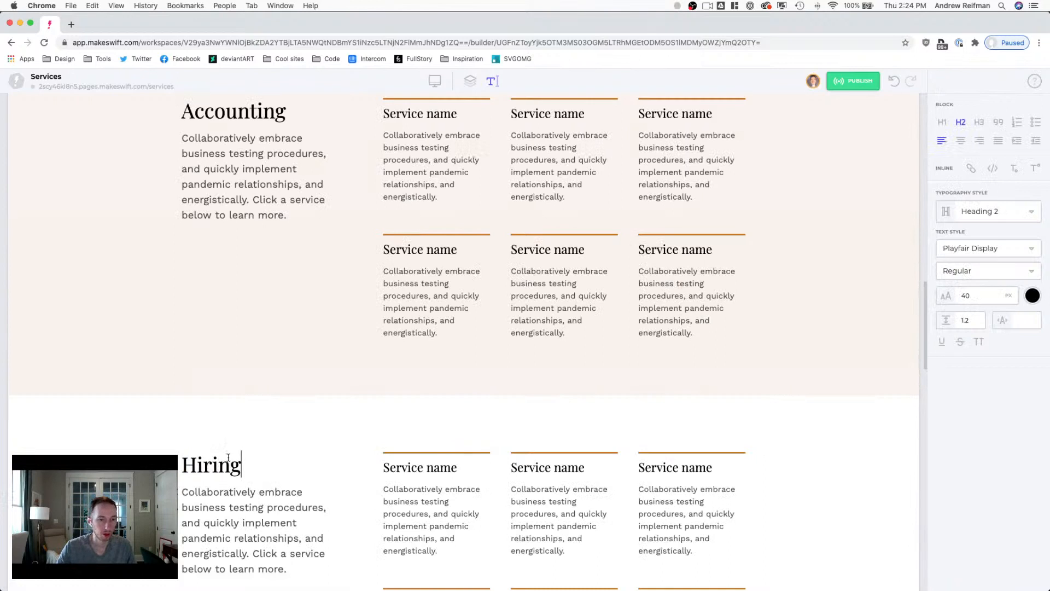
left_click(438, 407)
Step: Give the Hiring section's outer box the ID "hiring"
left_click(431, 410)
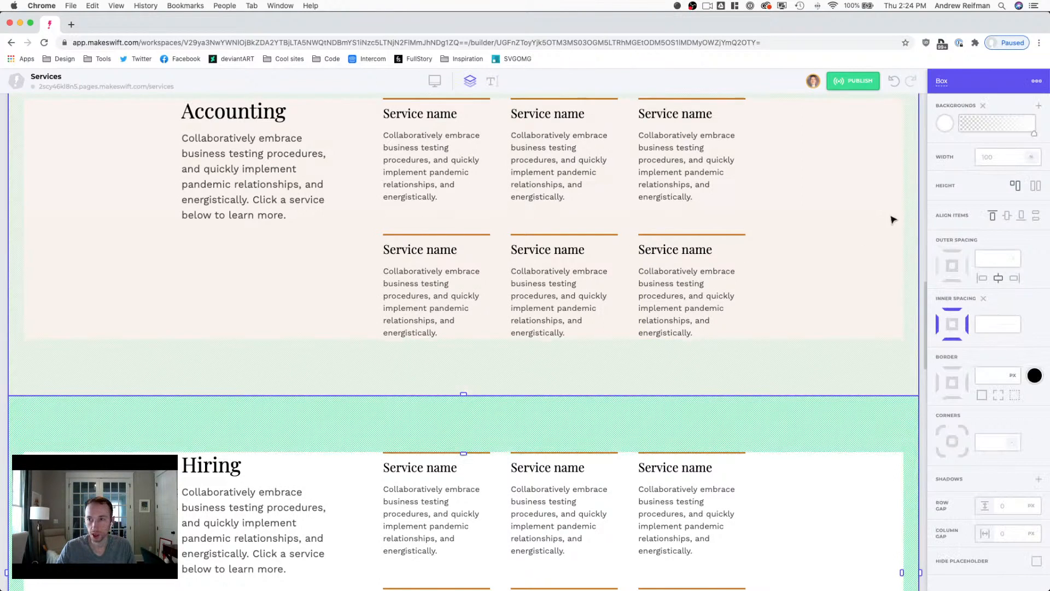
left_click(941, 81)
type("hiring")
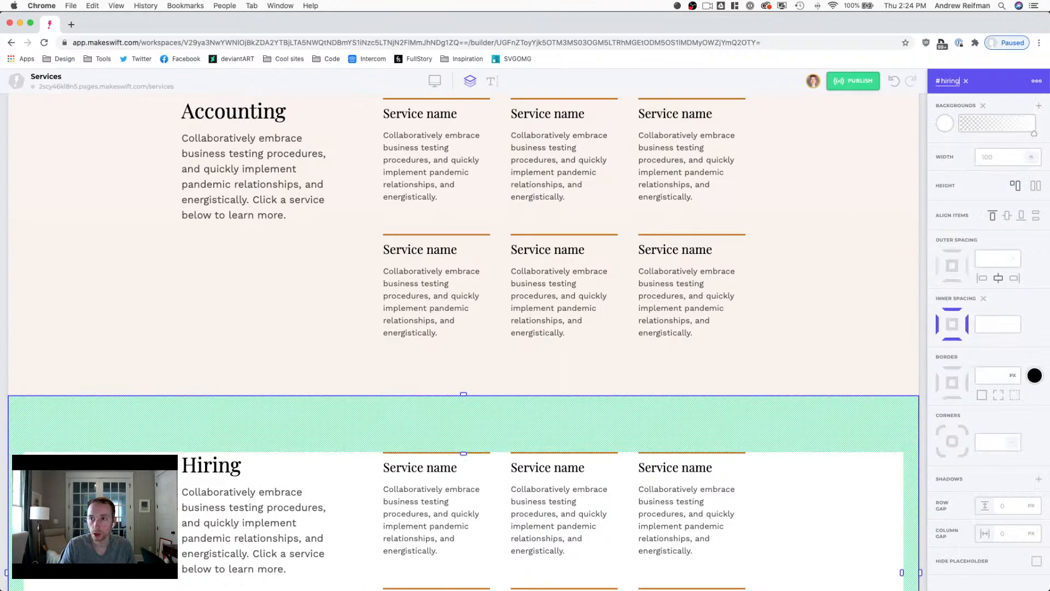
Step: Commit the Hiring section's element ID "hiring" and change the heading of the section below it to "Consulting"
key("Return")
scroll(547, 208, "down", 10)
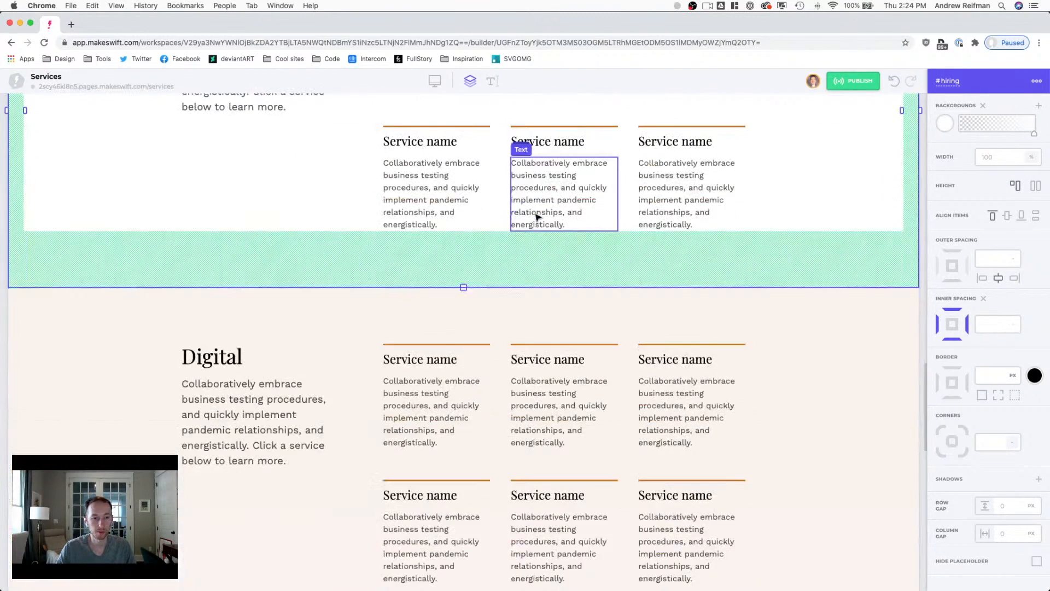
scroll(363, 281, "up", 10)
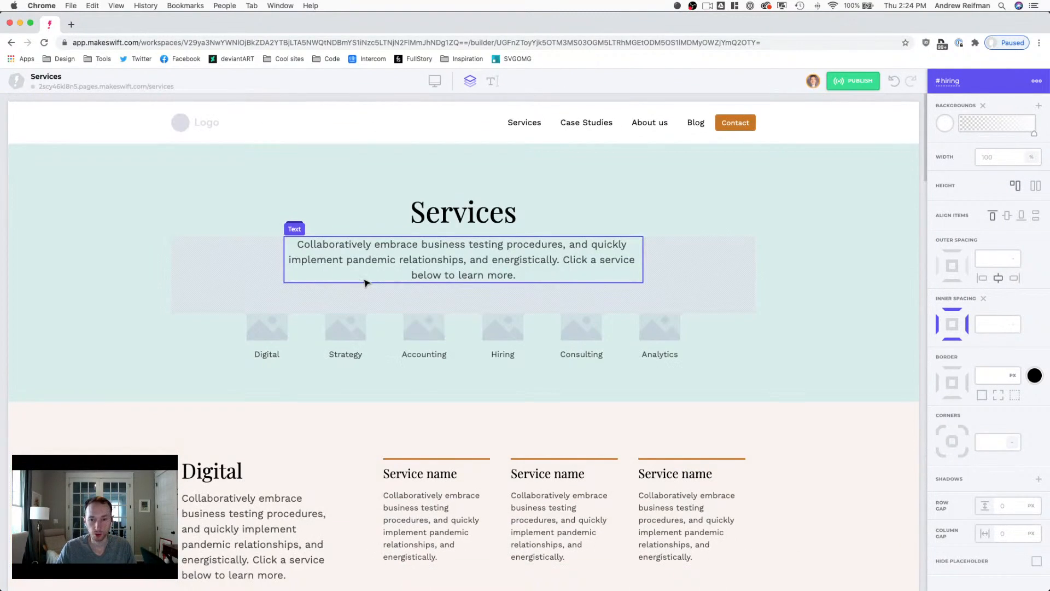
scroll(367, 283, "down", 20)
scroll(367, 283, "up", 14)
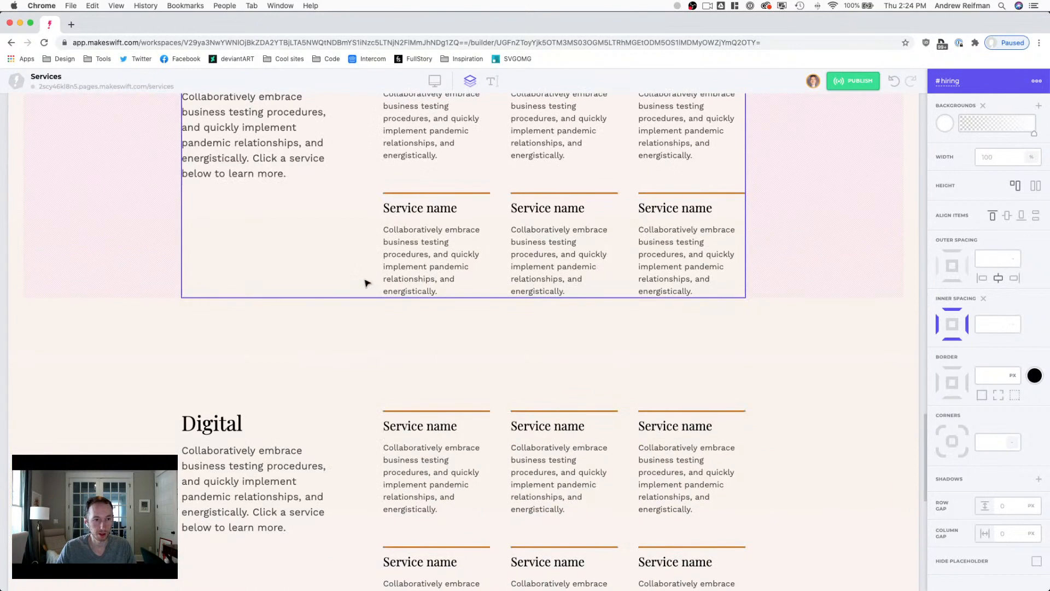
left_click(225, 327)
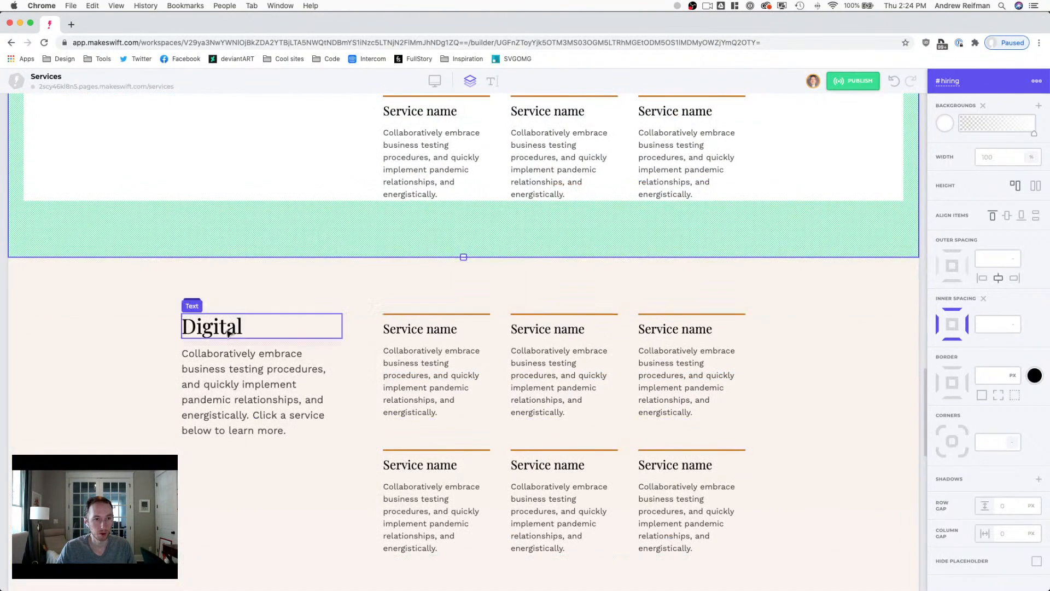
double_click(226, 327)
type("Consulting")
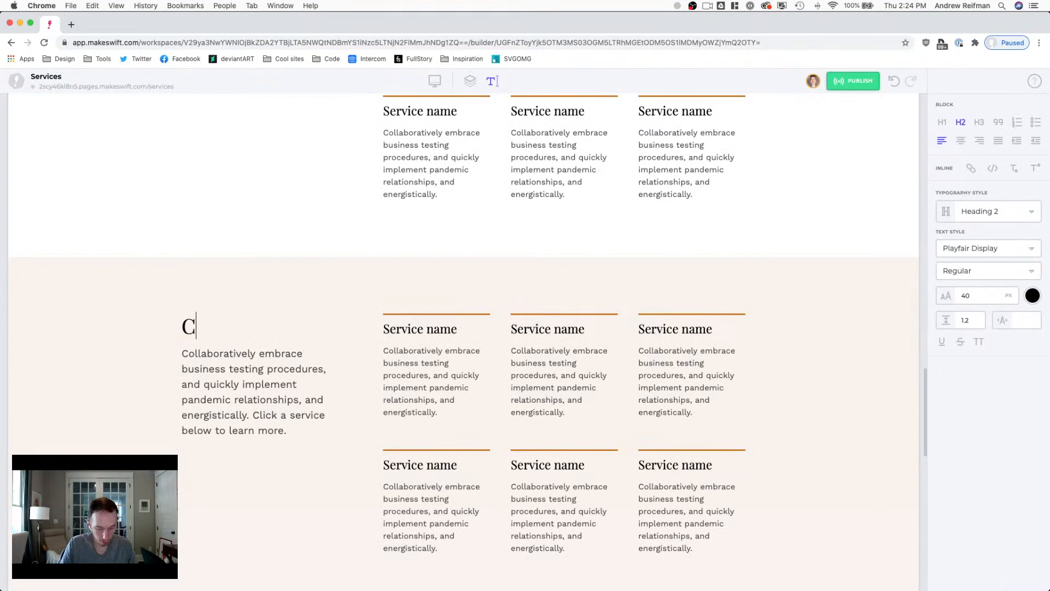
Step: Name the Consulting section's outer box "consulting" so it can serve as a scroll target
left_click(278, 287)
left_click(271, 281)
left_click(944, 78)
type("consulting")
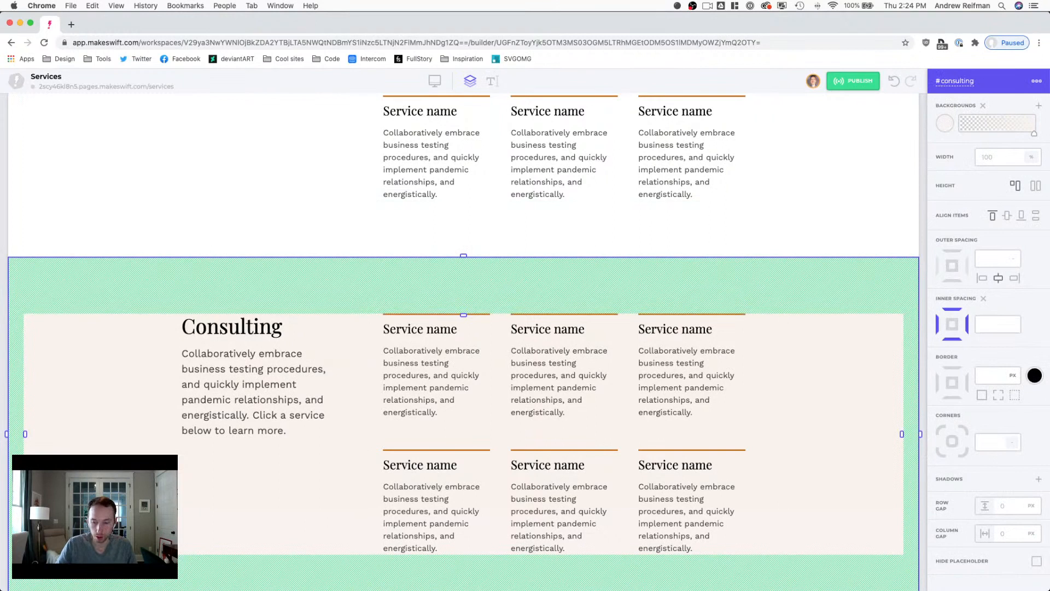
Step: Set the background of the last Digital section, just above the call to action, to the white site color
scroll(614, 300, "down", 10)
scroll(261, 305, "up", 3)
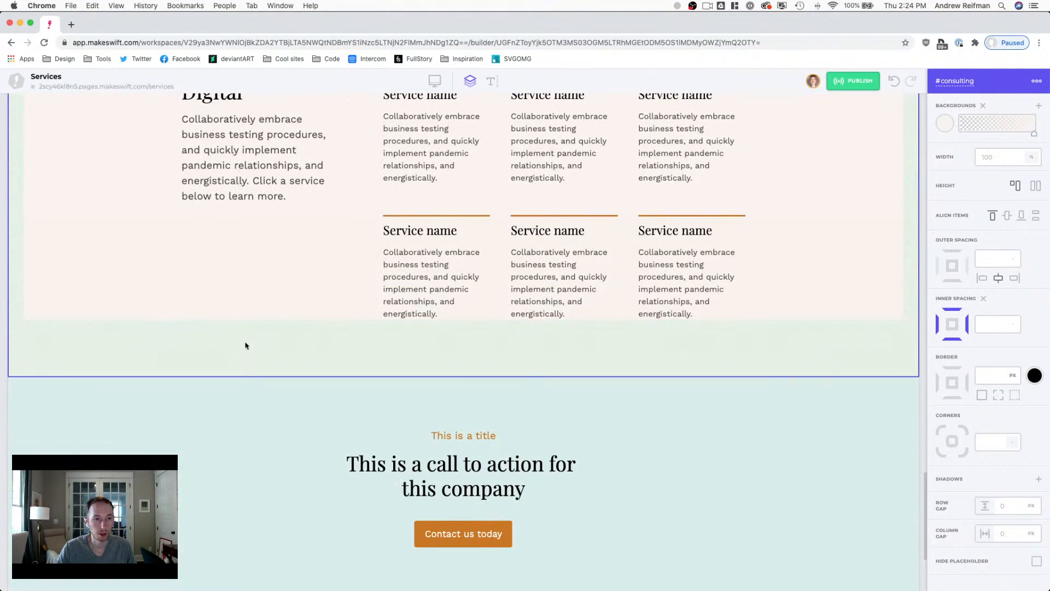
left_click(245, 345)
left_click(945, 123)
left_click(854, 163)
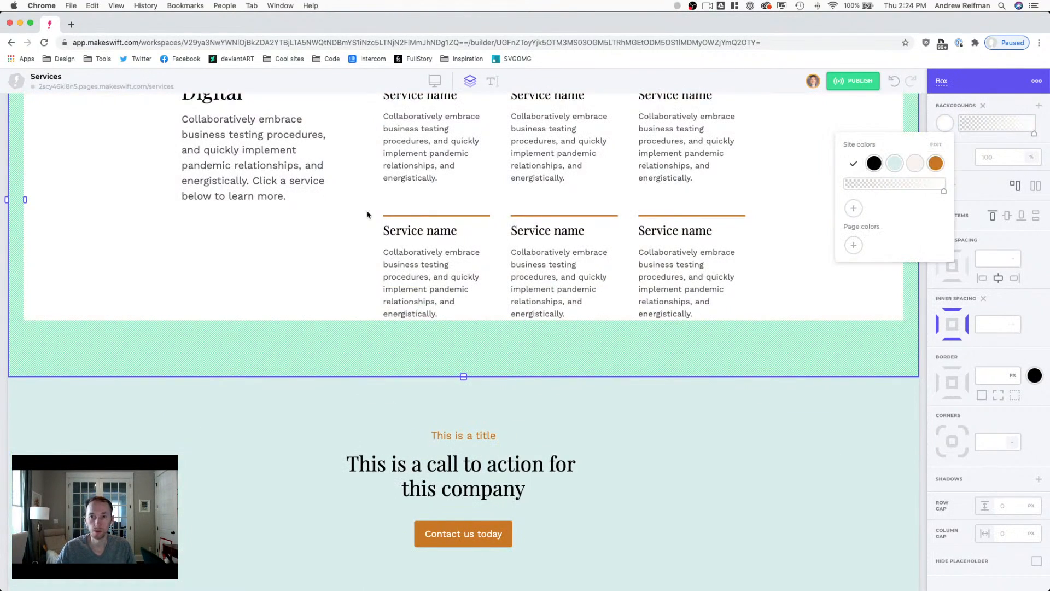
left_click(292, 194)
Step: Change the heading of the white section above the call to action to "Analytics"
scroll(287, 194, "up", 3)
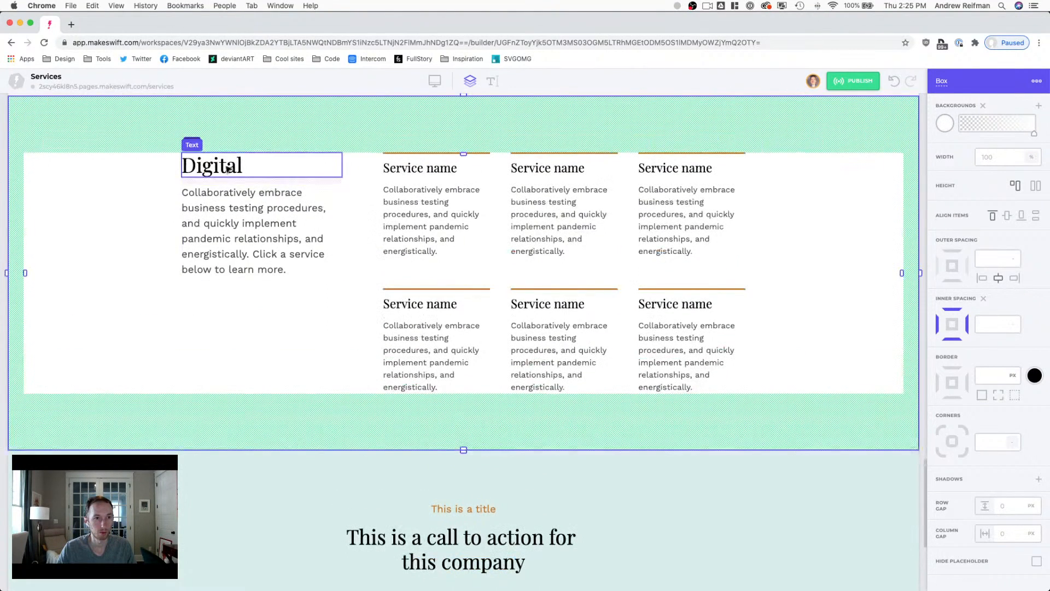
left_click(223, 165)
double_click(223, 165)
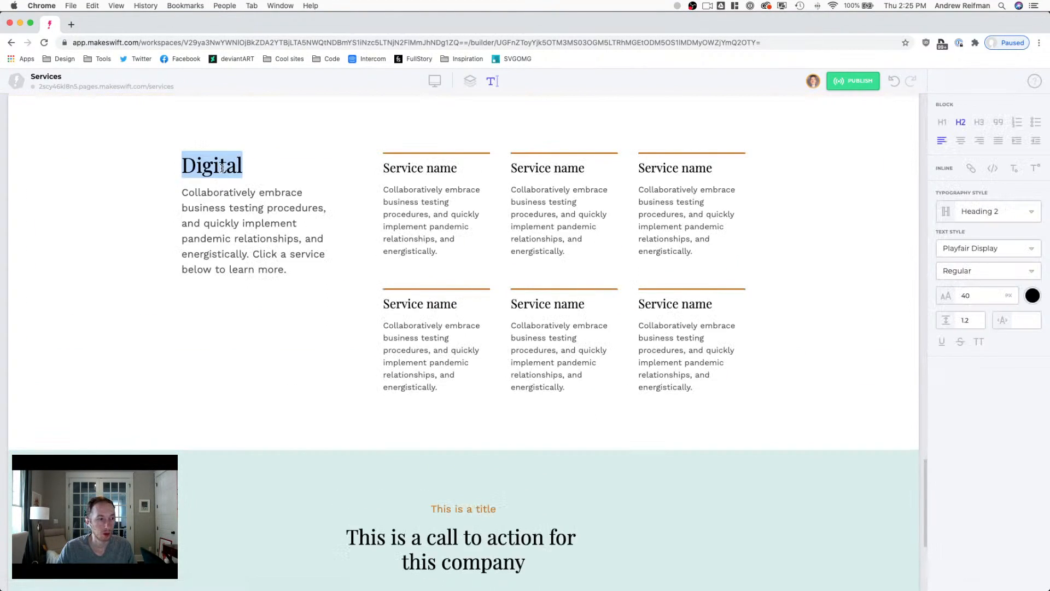
type("Analytics")
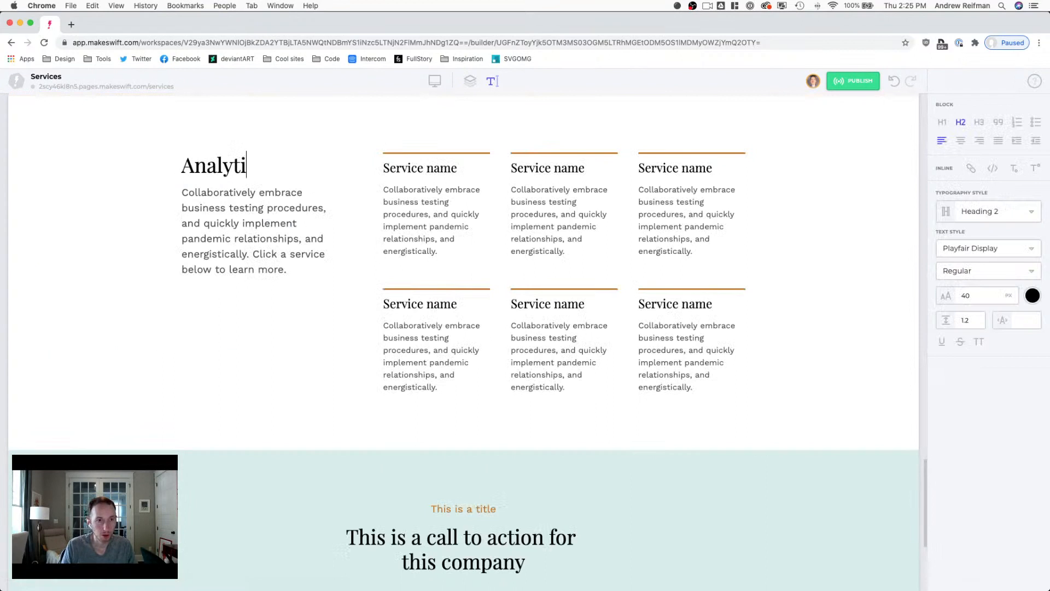
Step: Name the Analytics section's outer box "analytics"
left_click(226, 125)
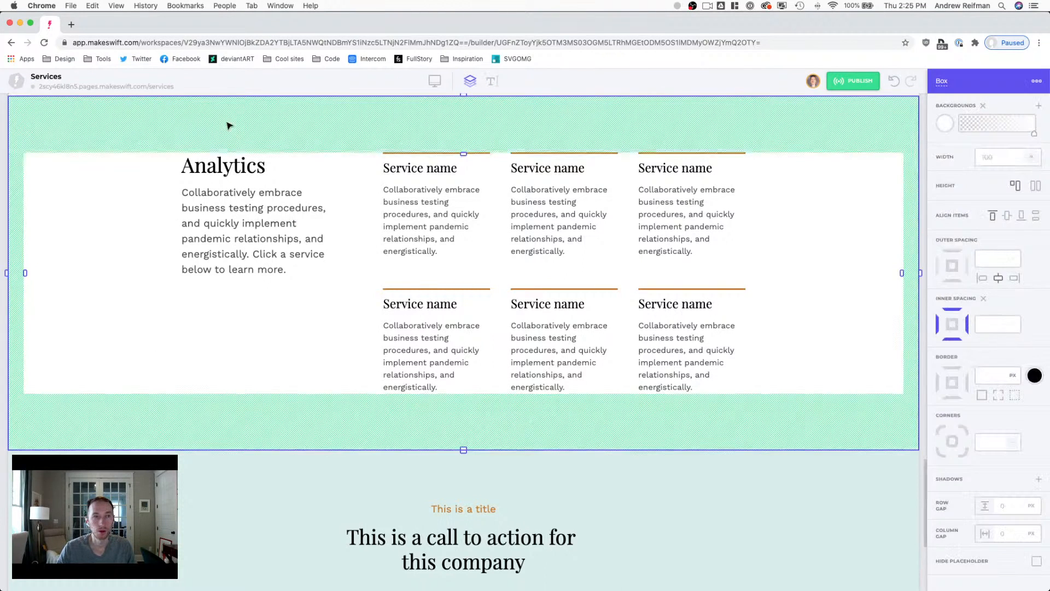
type("analytics")
key("Return")
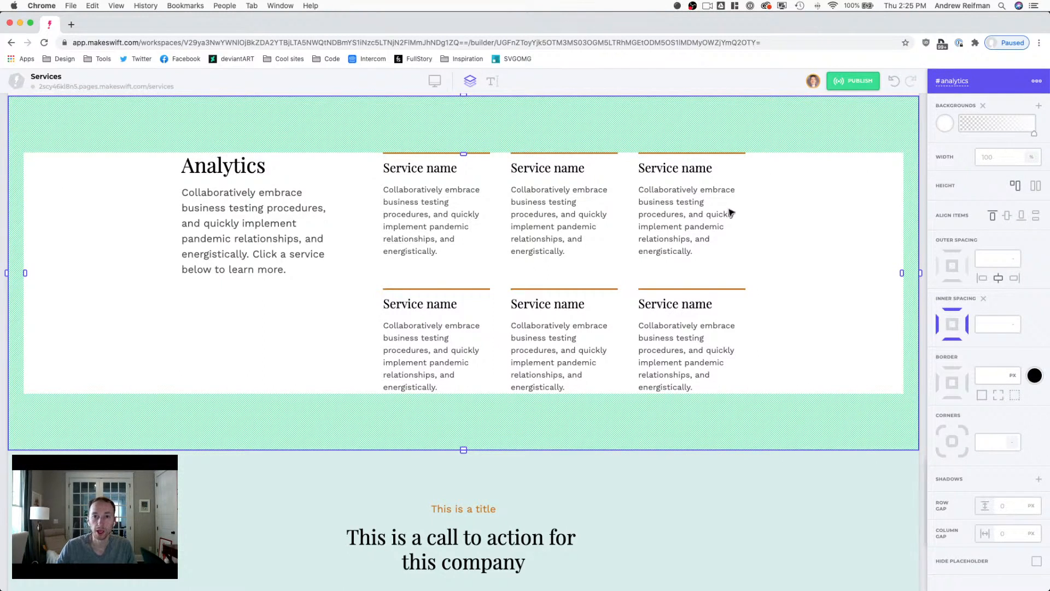
Step: Check the Digital image's scroll target in the hero, and set the Strategy image to scroll to the element "strategy"
scroll(720, 216, "up", 20)
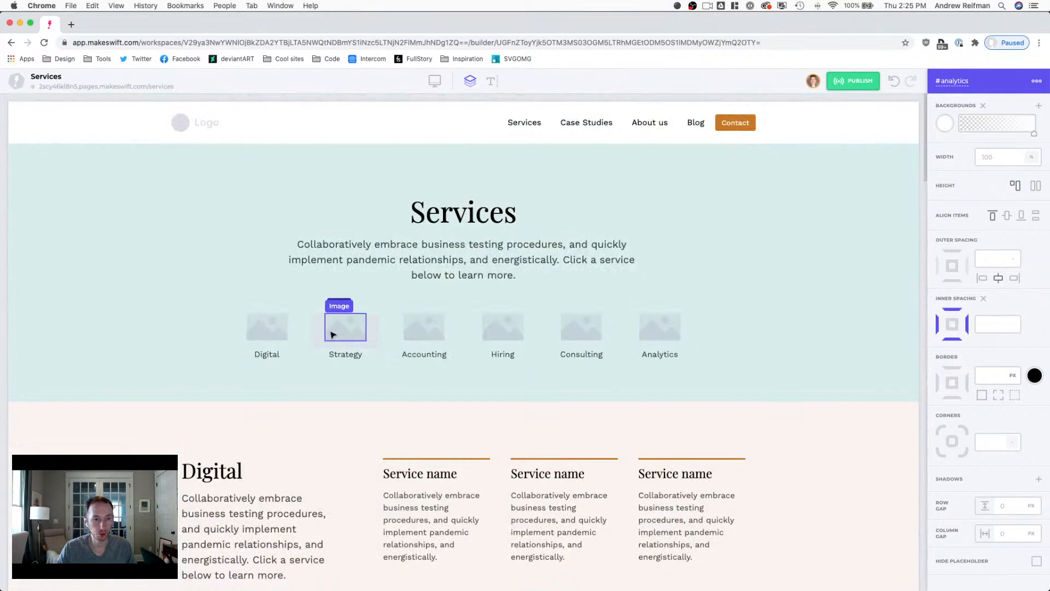
left_click(274, 330)
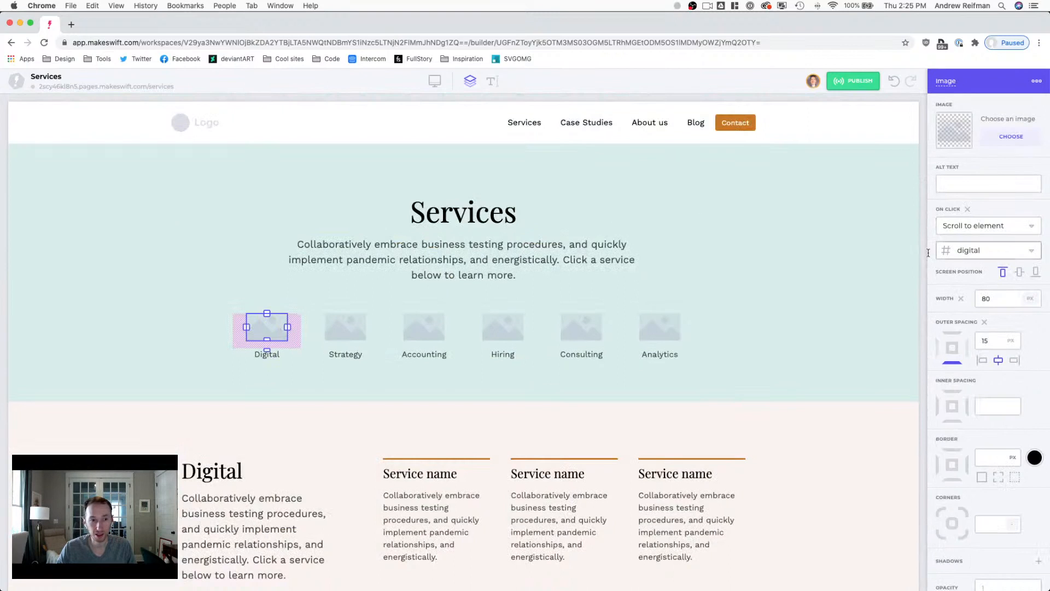
left_click(1033, 252)
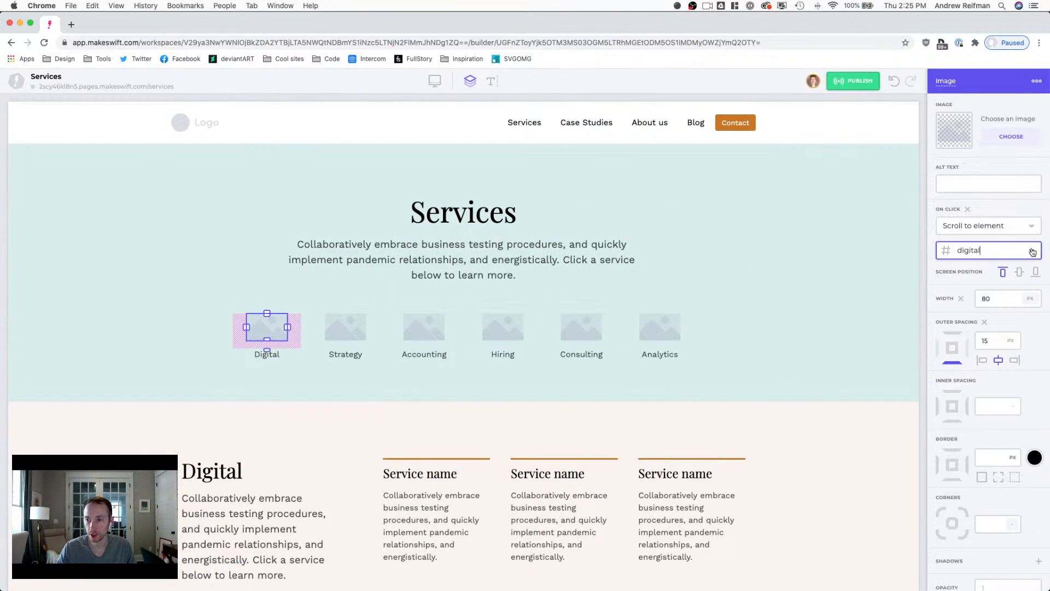
left_click(343, 328)
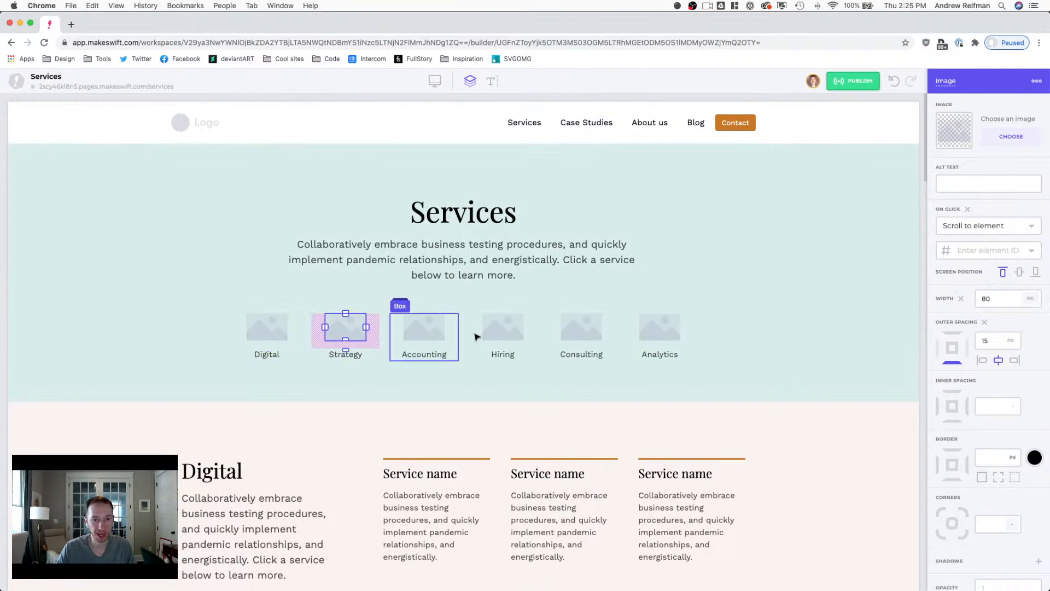
left_click(998, 251)
type("st")
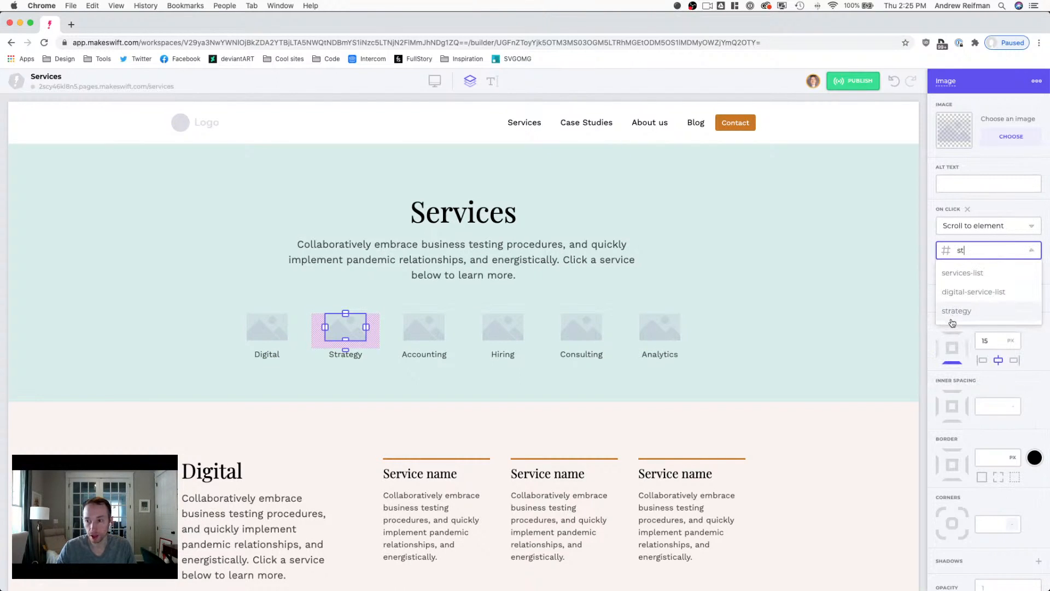
left_click(952, 322)
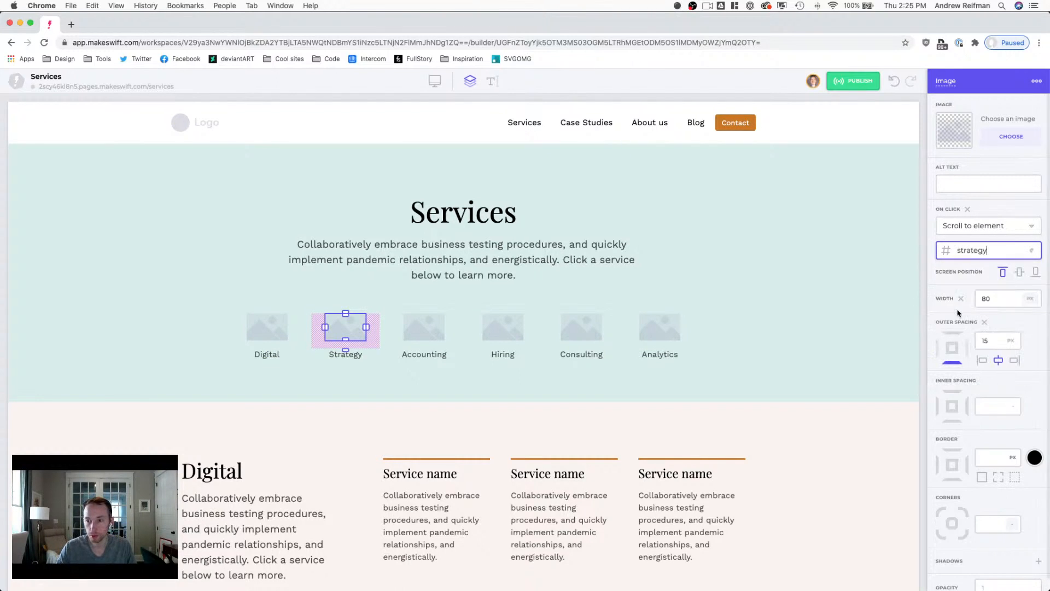
Step: Set the Accounting image in the hero to scroll to the element "accounting"
left_click(424, 327)
left_click(985, 250)
type("accounting")
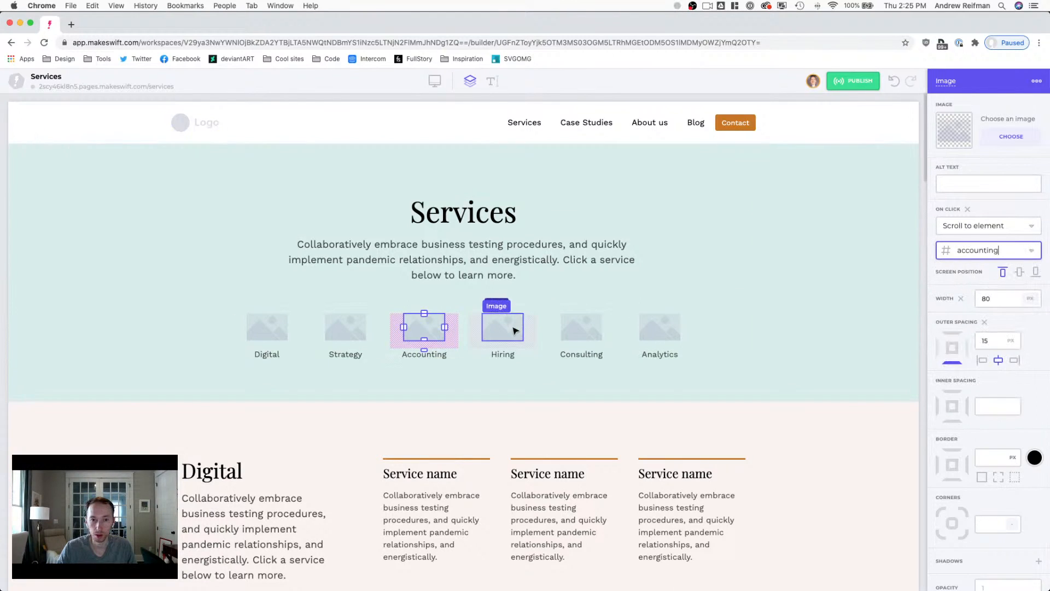
Step: Set the Hiring image in the hero to scroll to the element "hiring"
left_click(503, 327)
left_click(984, 250)
type("hiri")
left_click(952, 273)
Step: Set the Consulting image in the hero to scroll to the element "consulting"
left_click(581, 323)
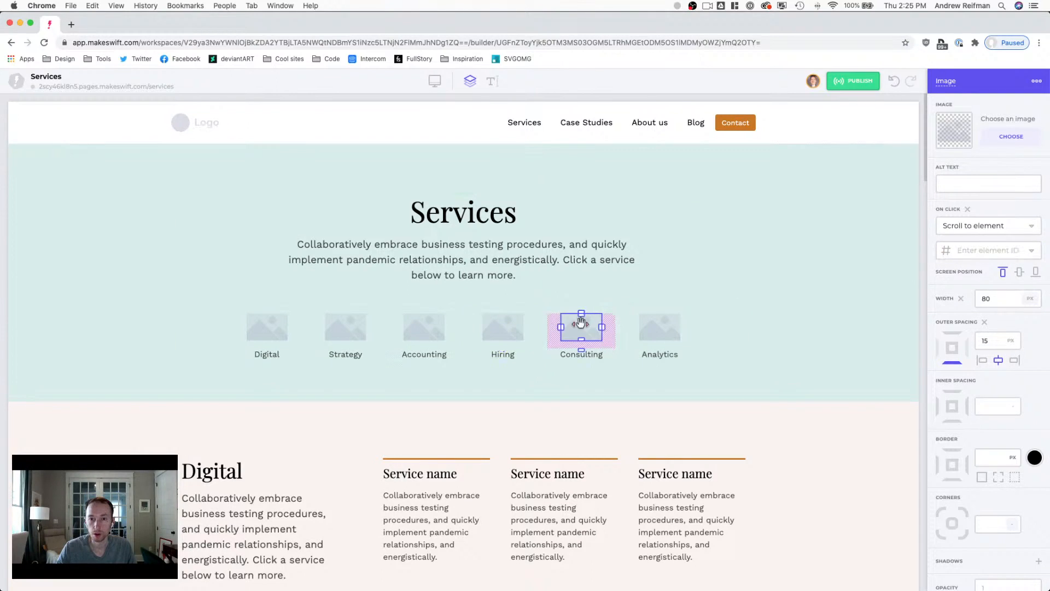
left_click(985, 250)
type("consu")
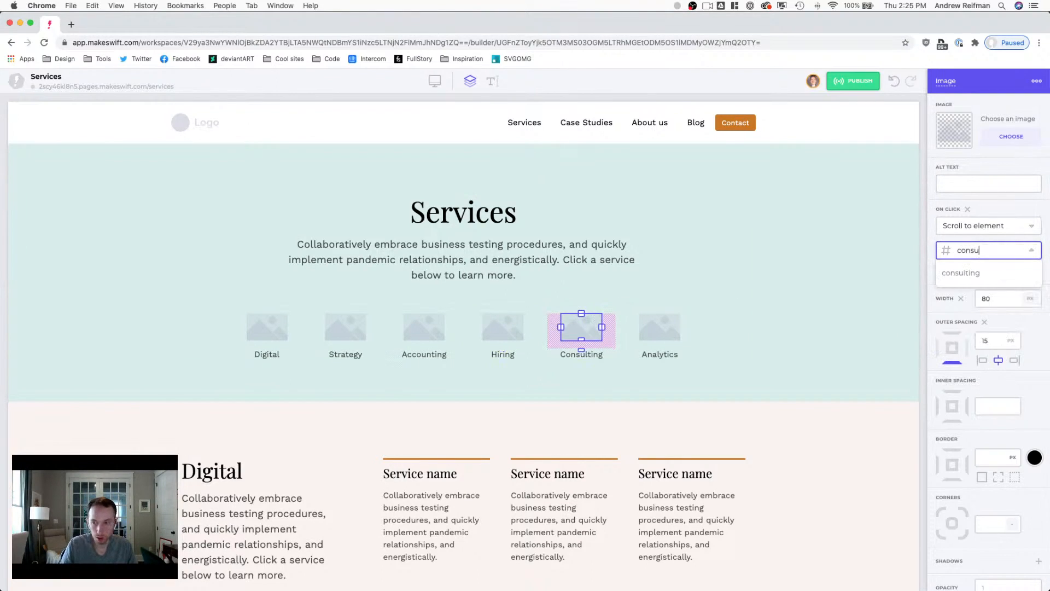
left_click(962, 273)
Step: Set the Analytics image in the hero to scroll to the element "analytics" and deselect it
left_click(660, 327)
left_click(1036, 249)
type("an")
left_click(978, 274)
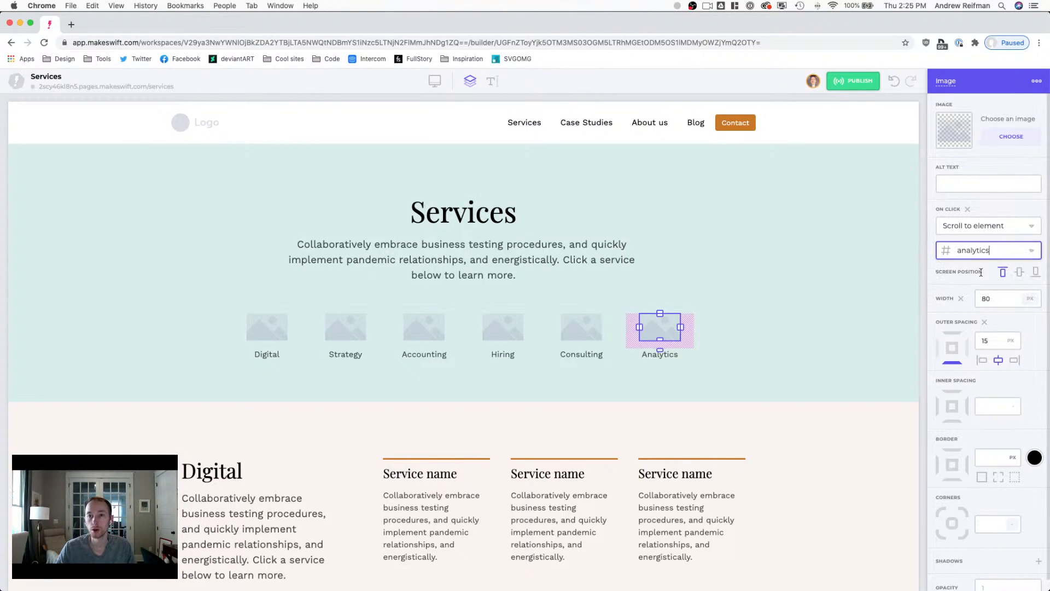
left_click(921, 158)
Step: Review the layout and alternating backgrounds of the service sections from Digital down to Consulting, and return to the service images
scroll(844, 206, "down", 10)
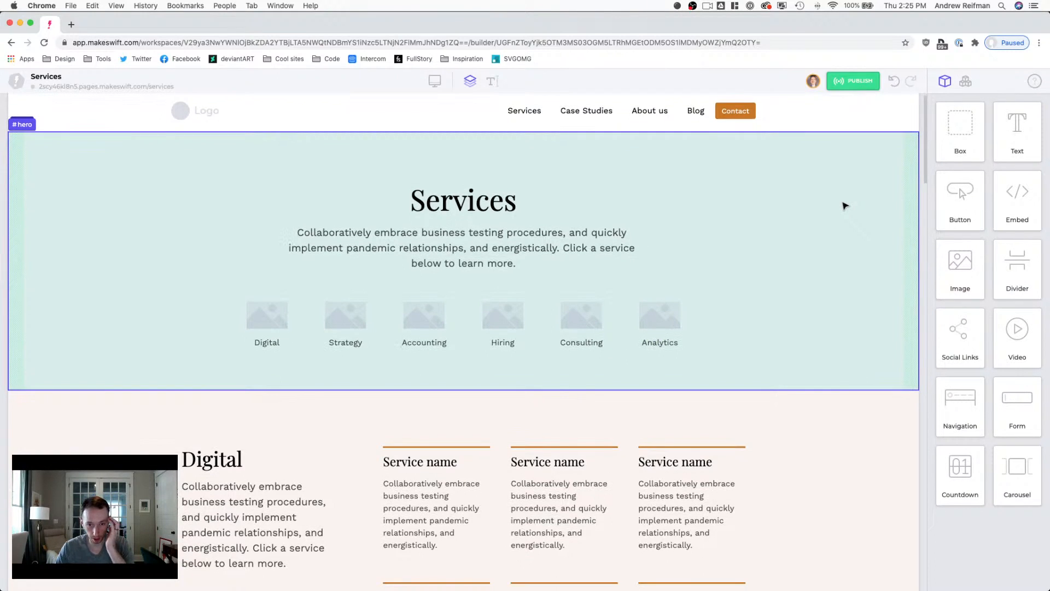
scroll(844, 205, "down", 8)
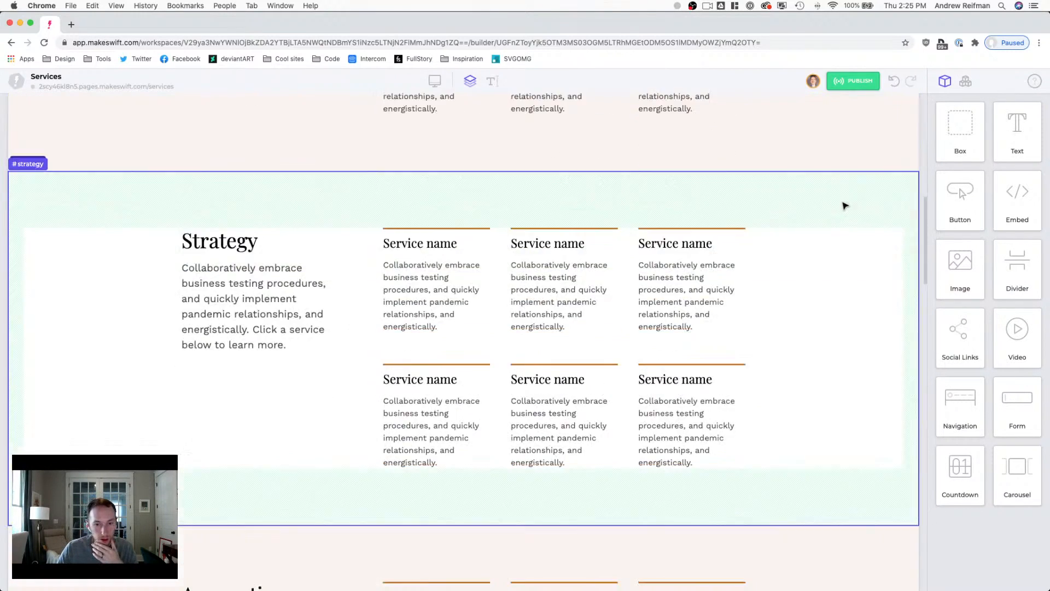
scroll(824, 251, "up", 13)
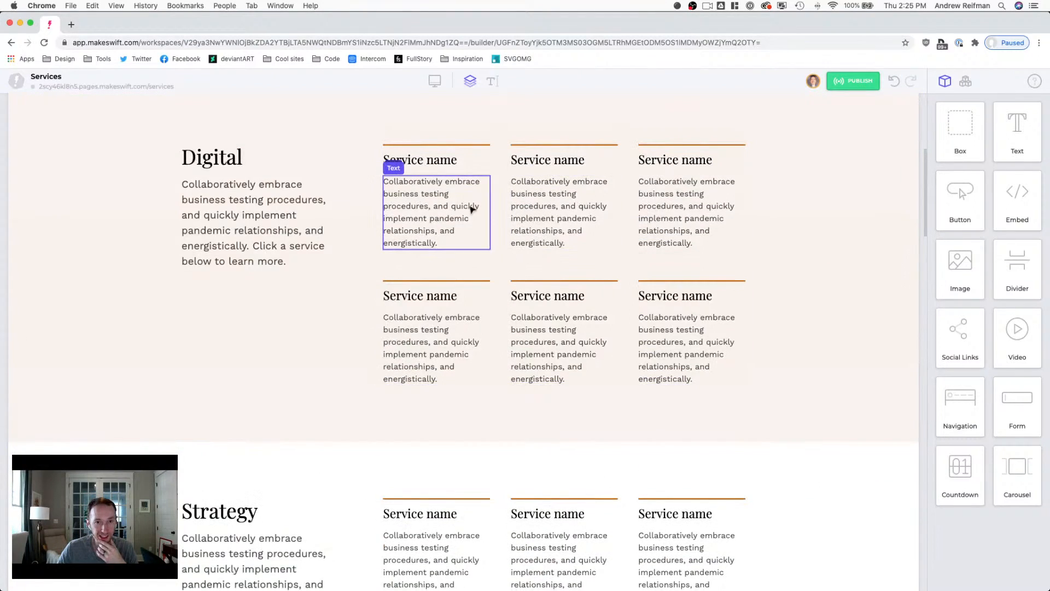
scroll(470, 215, "up", 1)
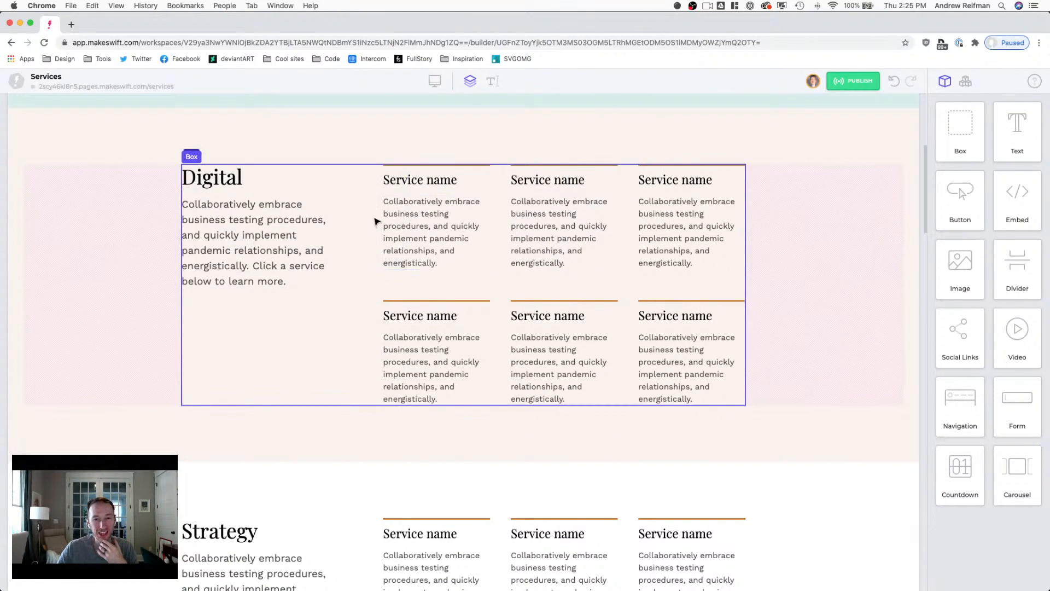
scroll(374, 221, "down", 10)
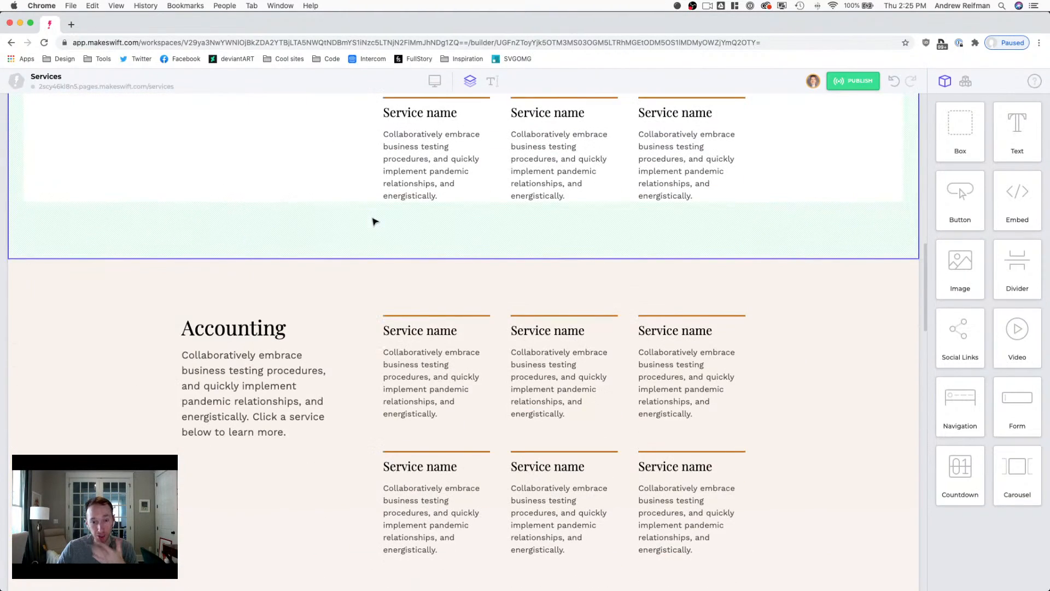
scroll(372, 235, "down", 7)
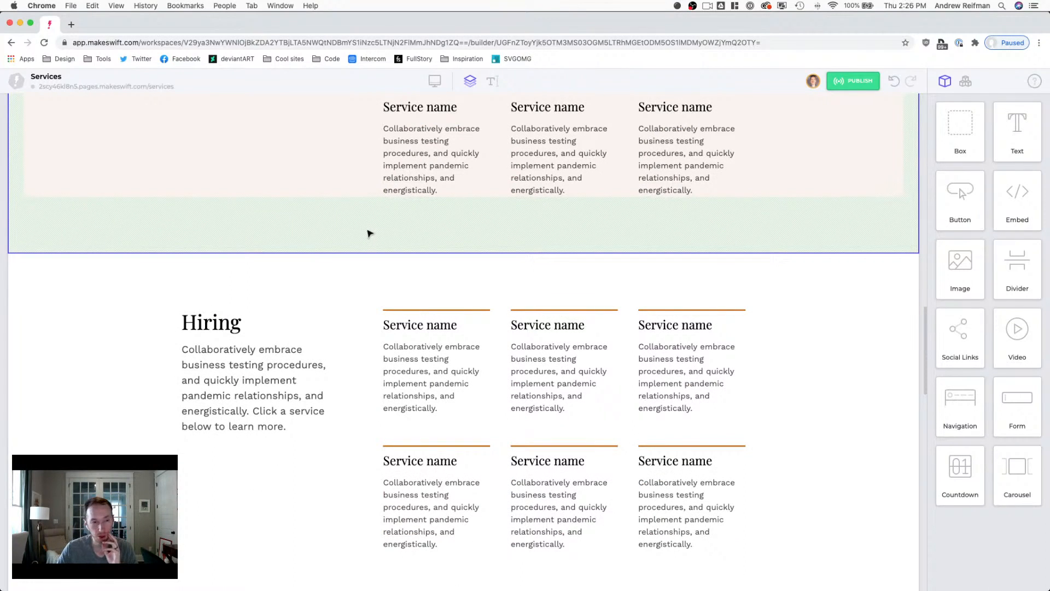
scroll(370, 250, "down", 4)
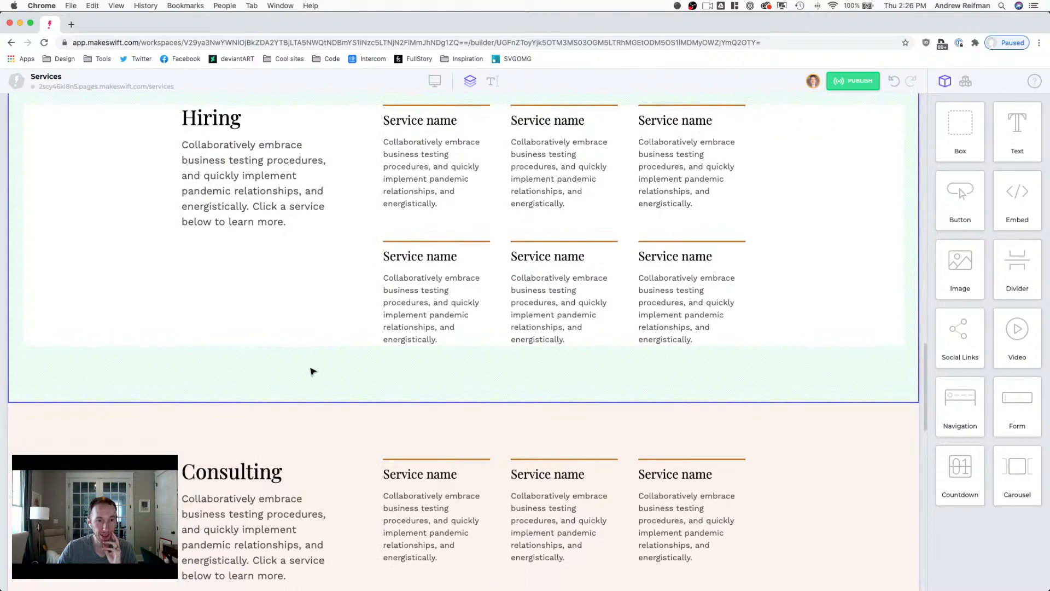
scroll(312, 372, "up", 2)
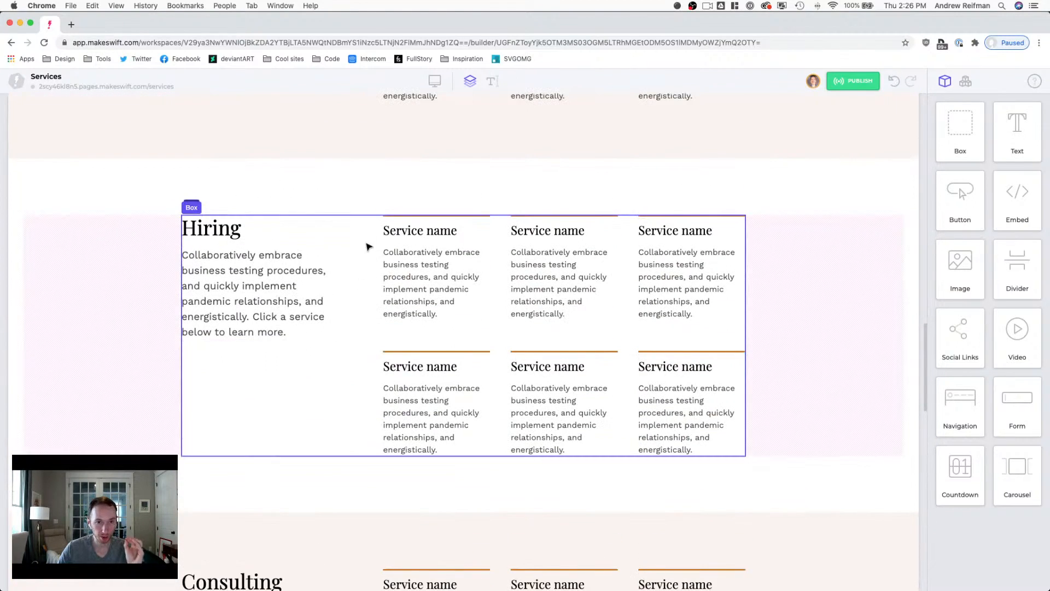
scroll(365, 240, "up", 6)
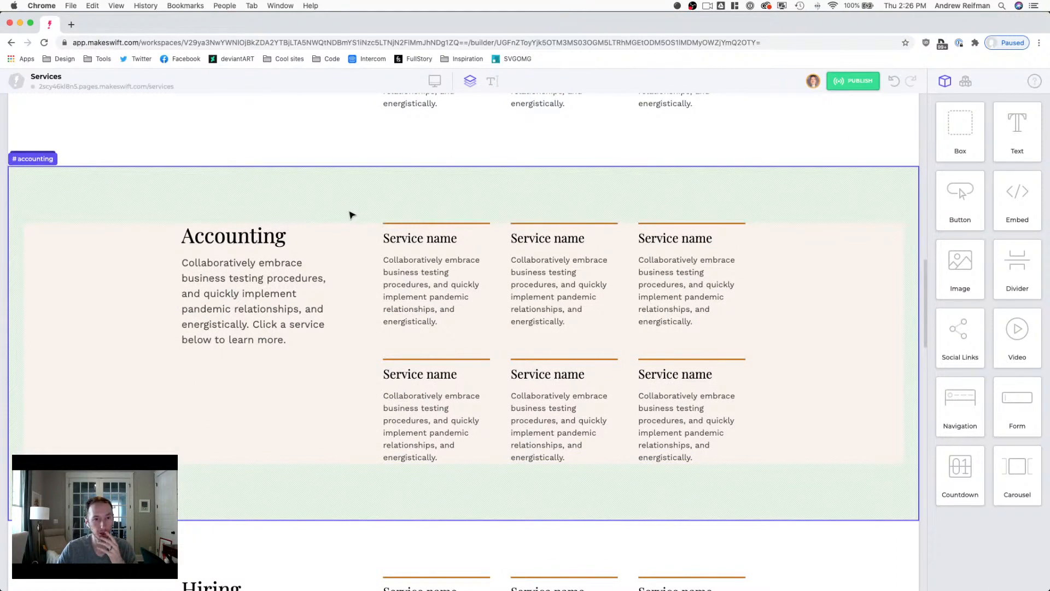
scroll(352, 215, "up", 2)
scroll(350, 216, "up", 1)
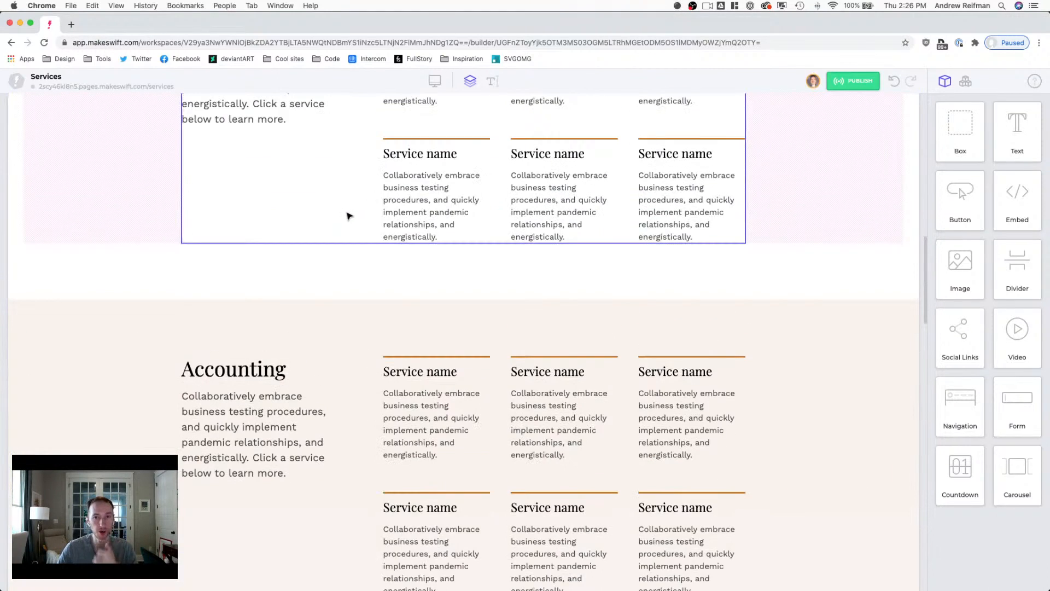
scroll(353, 211, "up", 2)
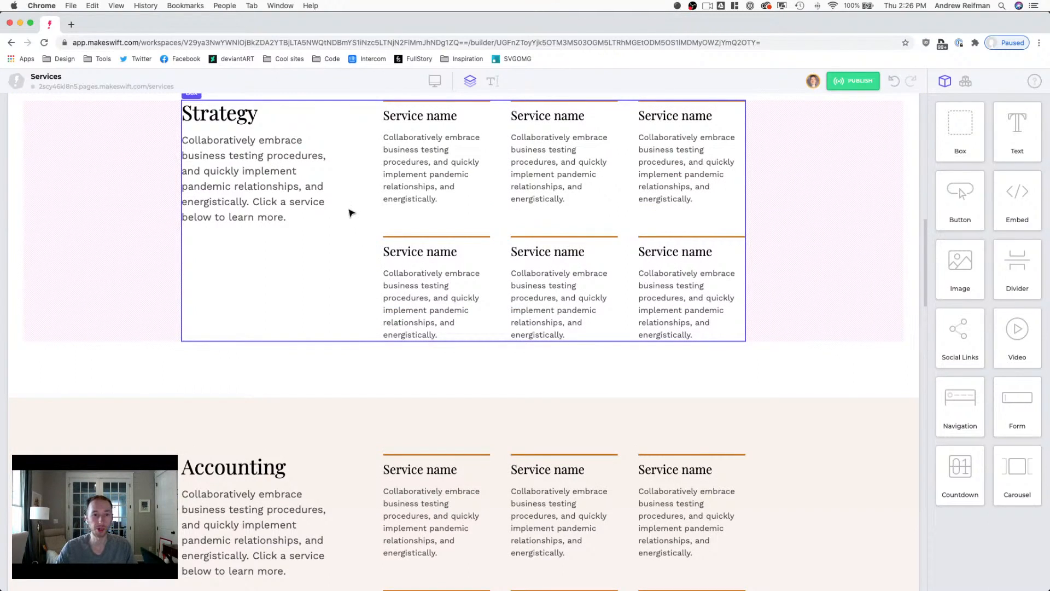
scroll(349, 212, "up", 10)
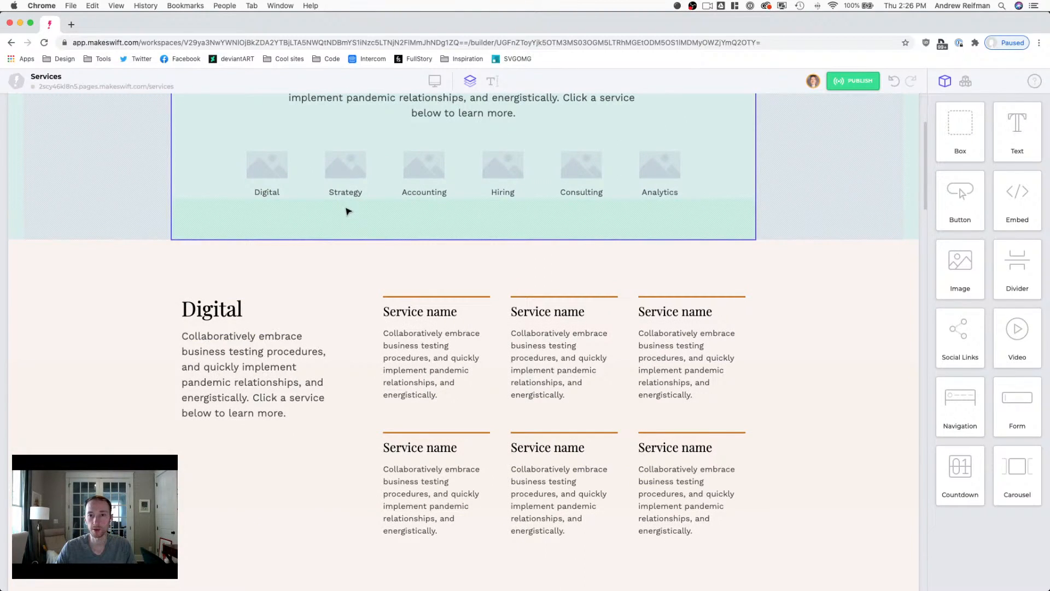
Step: Review the page in desktop view from the hero through all service sections to the call to action and footer
scroll(348, 212, "up", 2)
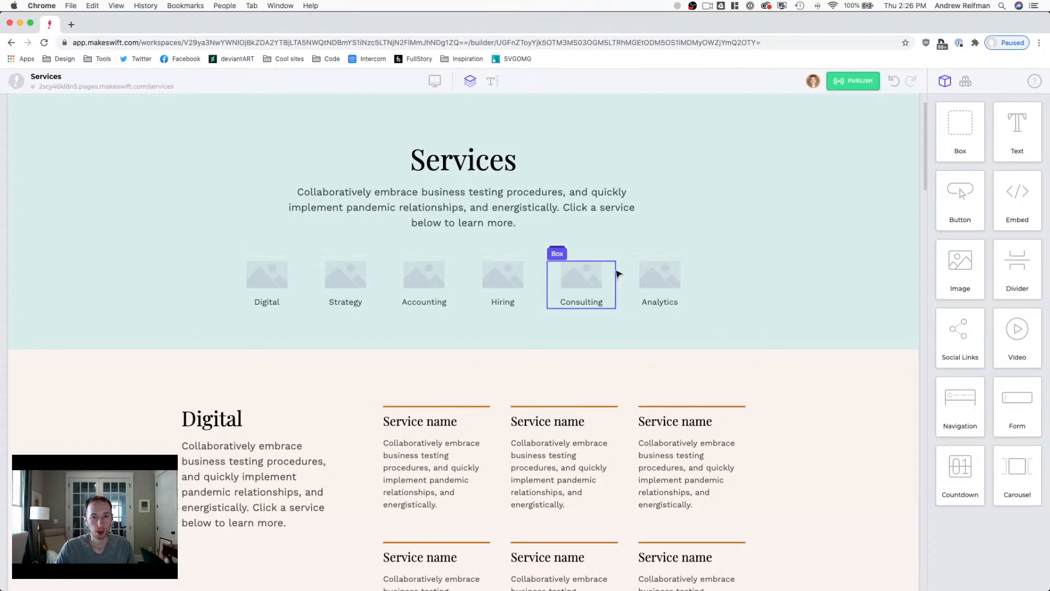
scroll(621, 279, "down", 7)
scroll(616, 271, "down", 8)
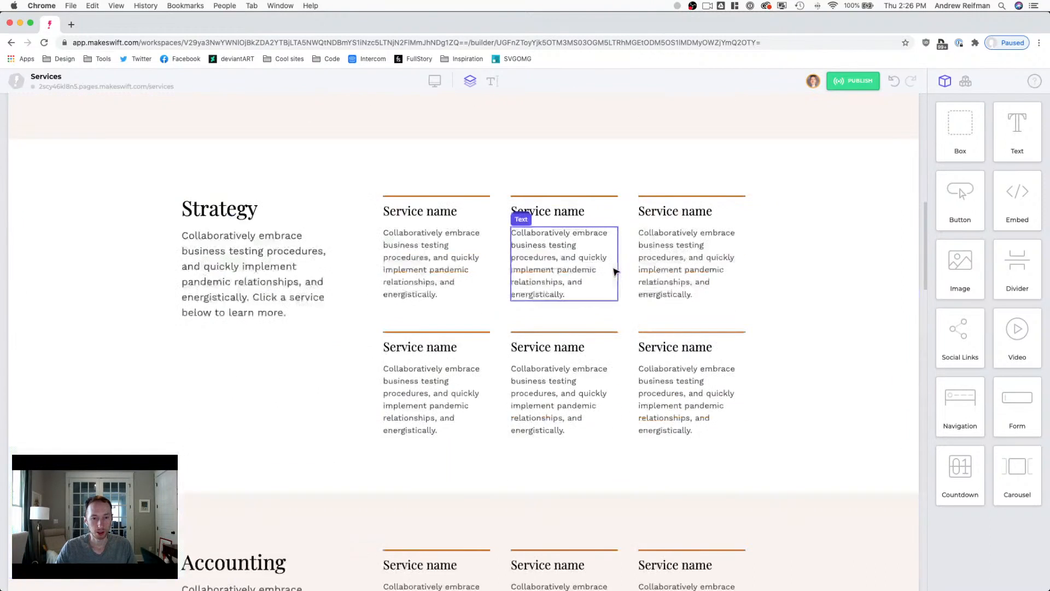
scroll(616, 272, "down", 16)
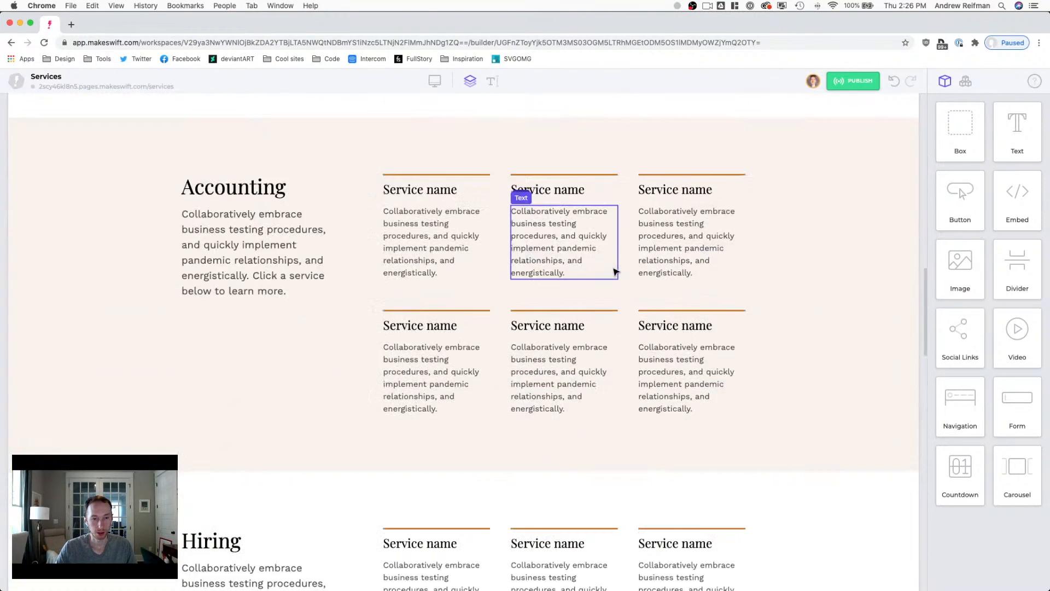
scroll(613, 270, "down", 11)
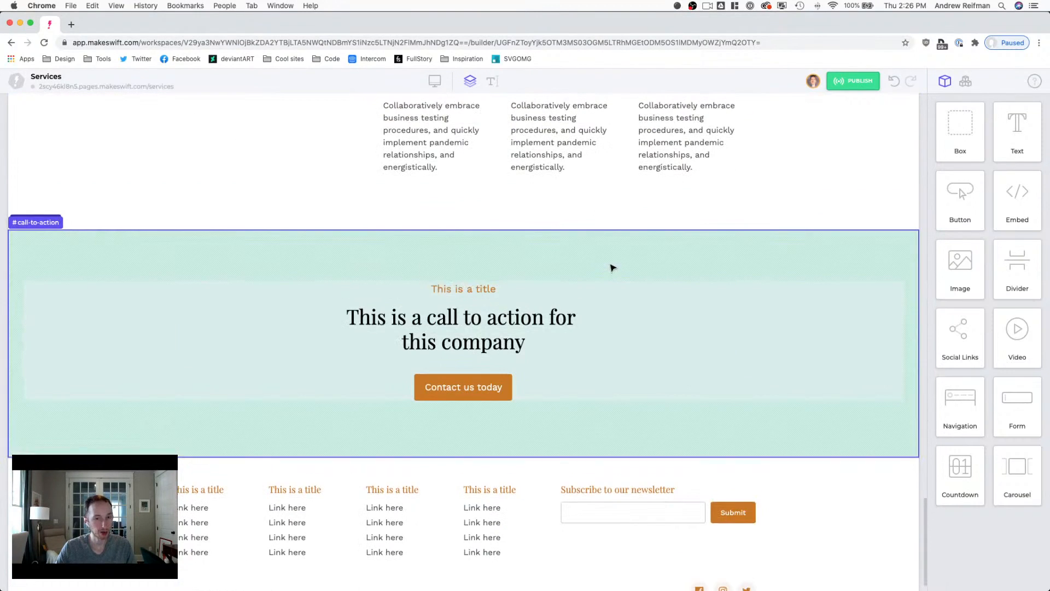
scroll(612, 266, "up", 18)
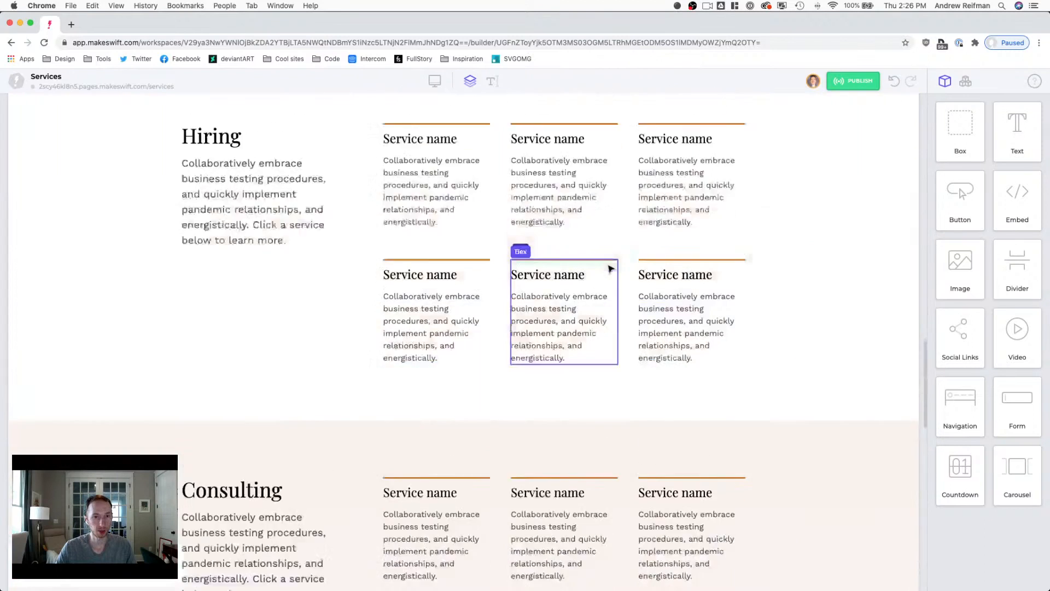
scroll(611, 269, "up", 20)
Step: Compare the hero in tablet view, return to desktop view and clear the inner spacing of the hero-content box
key("2")
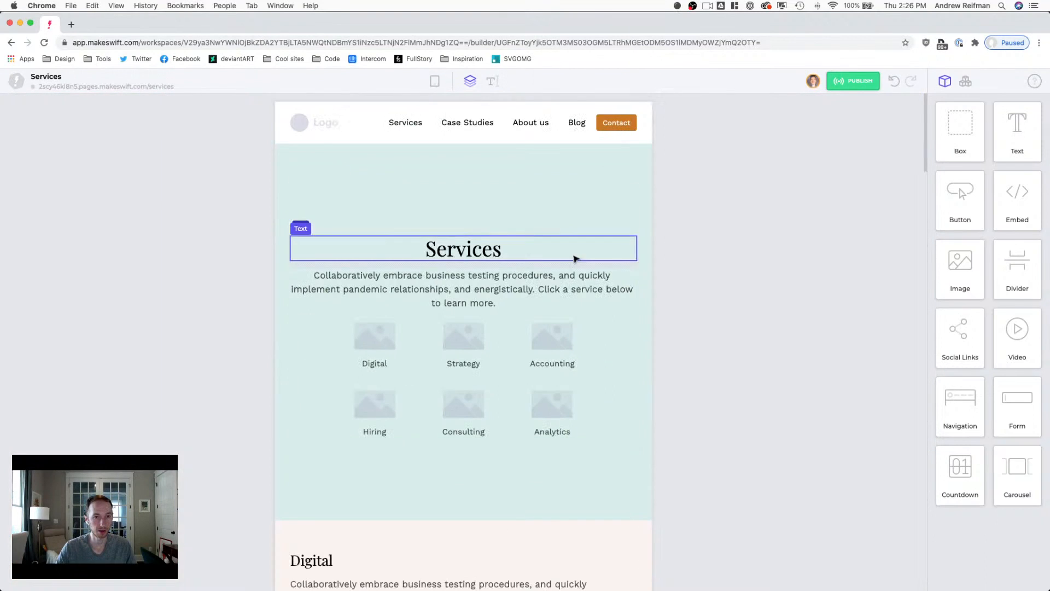
left_click(484, 207)
left_click(480, 158)
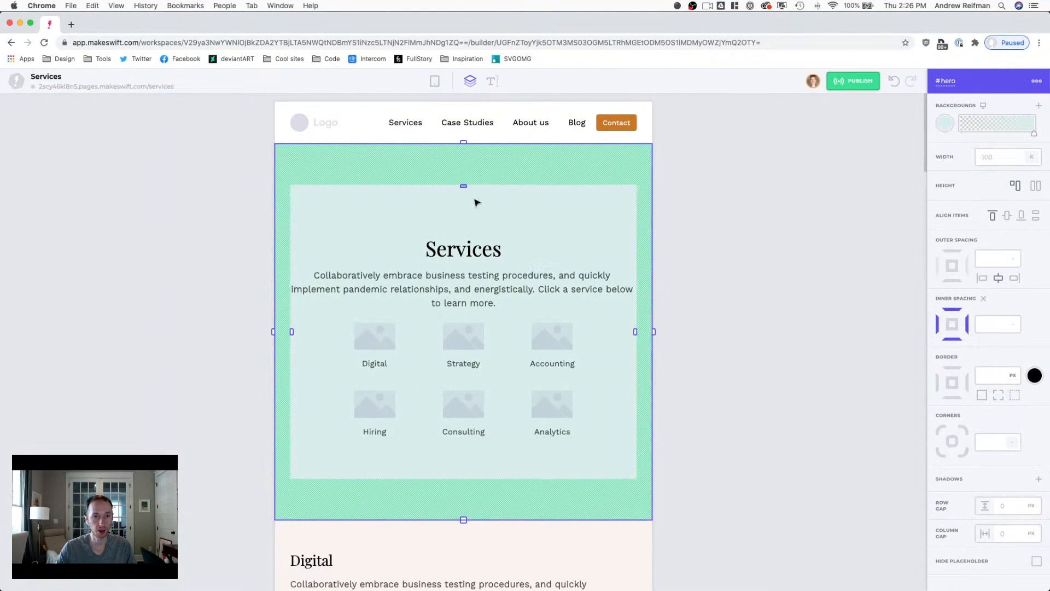
left_click(474, 221)
key("1")
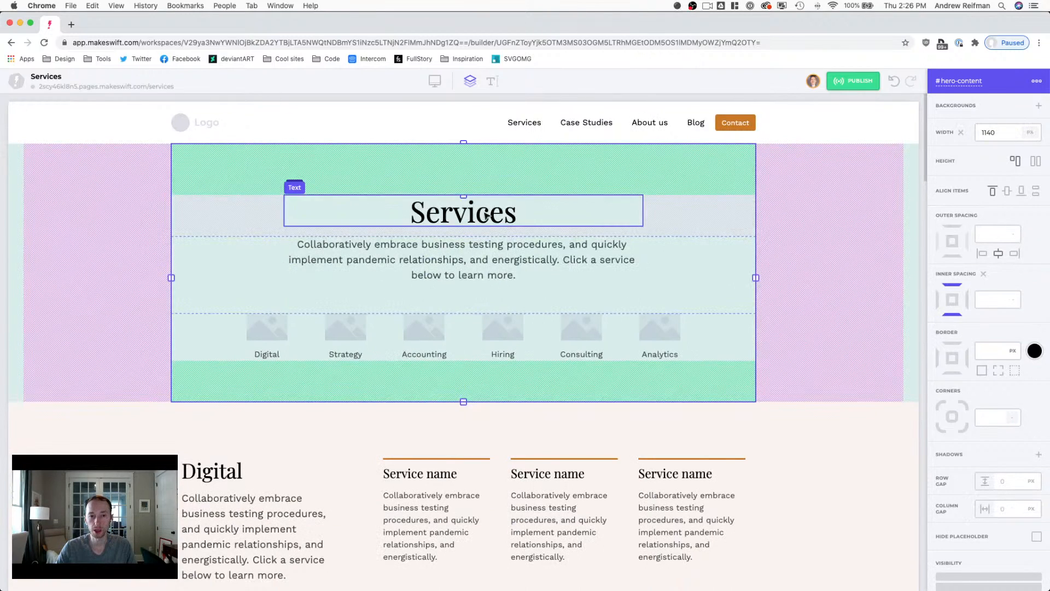
left_click(956, 315)
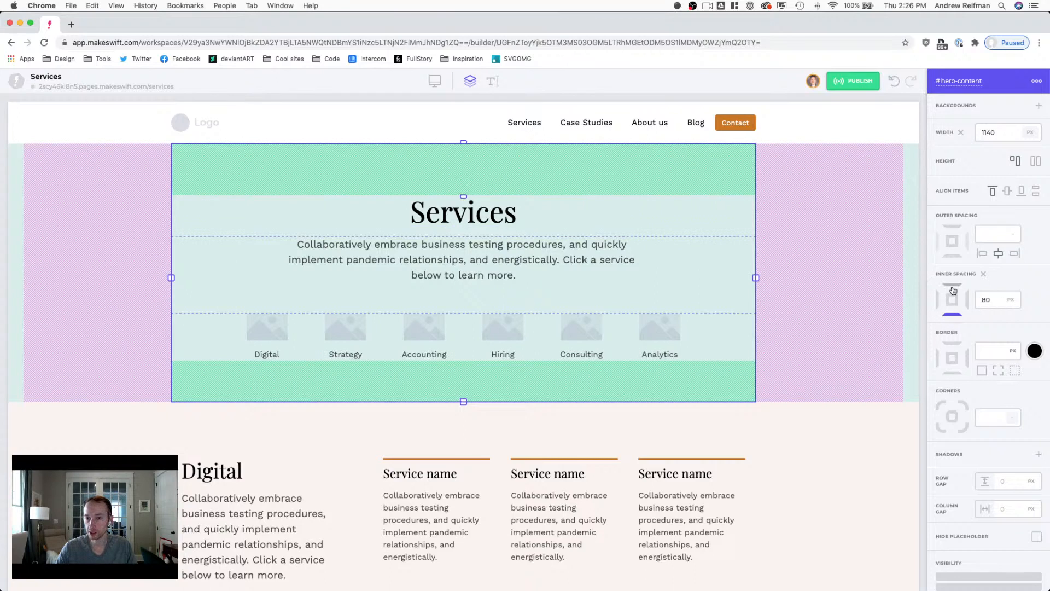
left_click(983, 274)
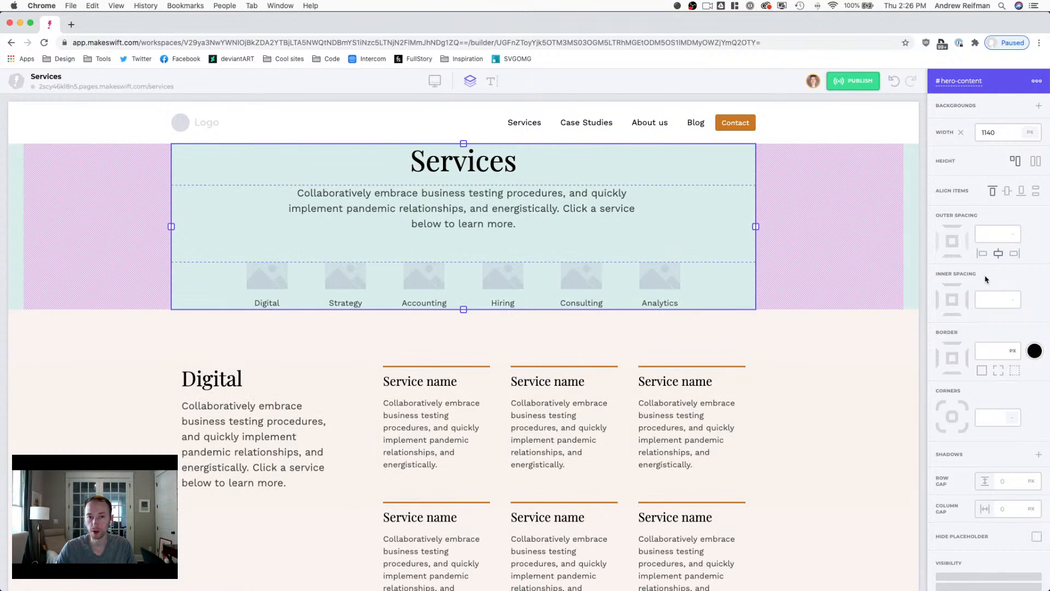
Step: Add inner spacing of about 80 px above and below the content of the outer hero box, then deselect it
left_click(912, 240)
left_click_drag(464, 143, 464, 202)
left_click_drag(464, 360, 464, 400)
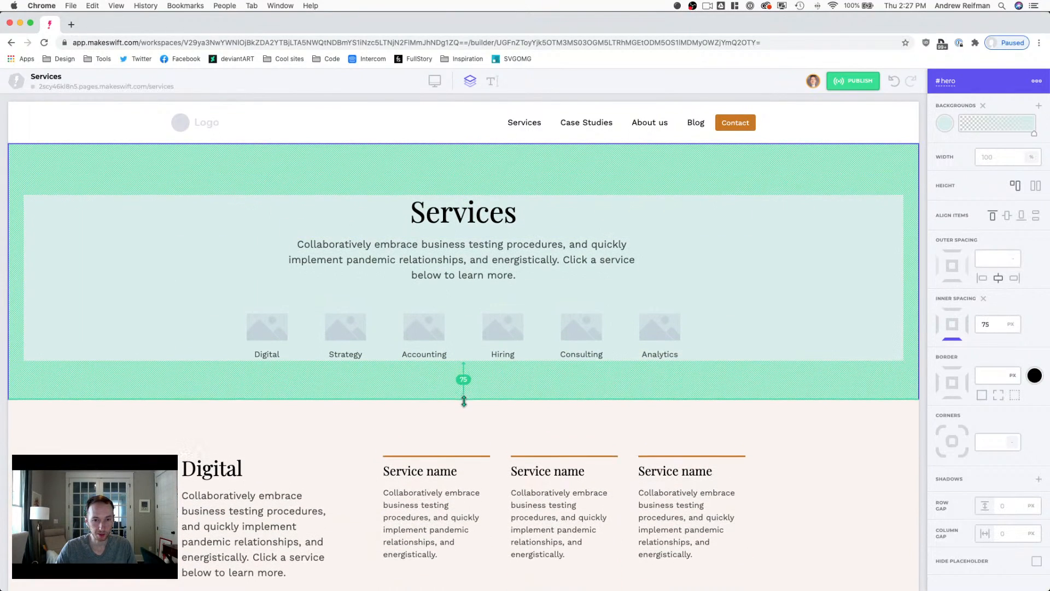
key("Escape")
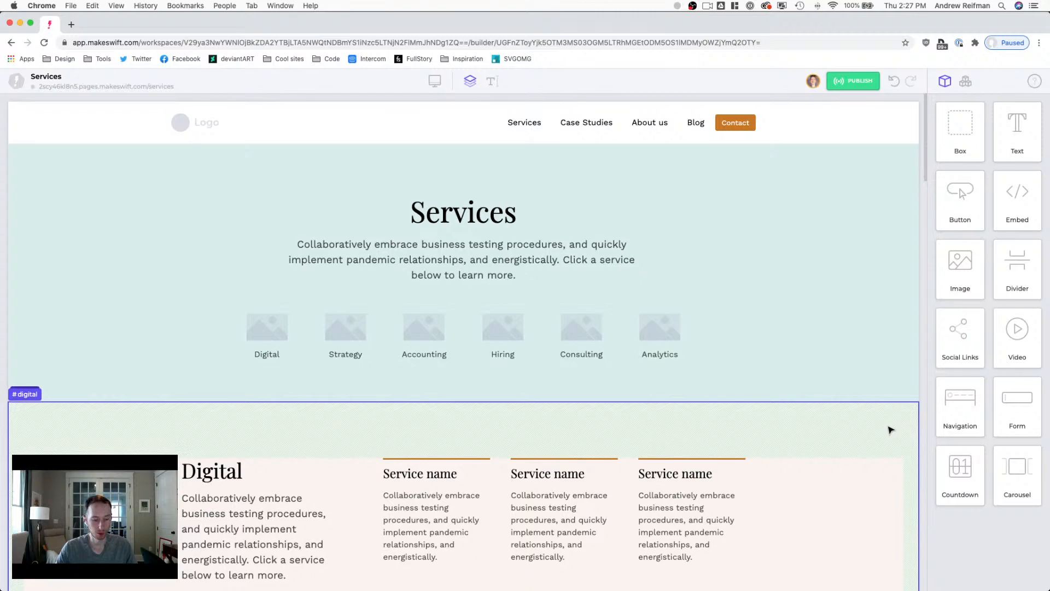
Step: Reduce the hero box's inner spacing above and below its content in tablet view
key("2")
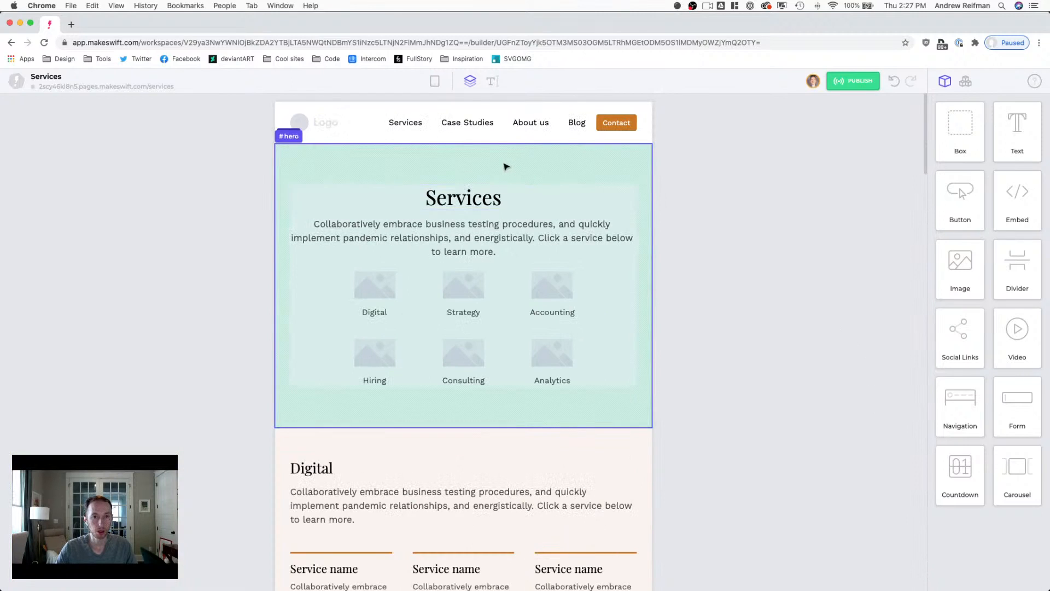
left_click(497, 176)
left_click_drag(466, 186, 465, 175)
left_click_drag(469, 411, 464, 402)
key("Escape")
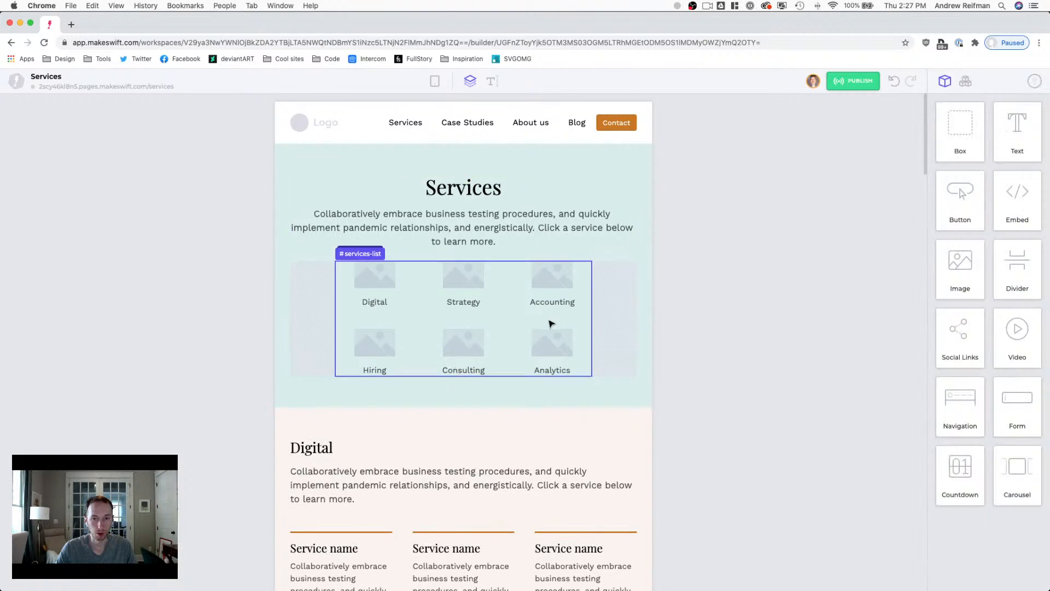
Step: Arrange the six services in a single row in tablet view and widen the services-list box across the hero content
left_click(510, 325)
left_click(469, 319)
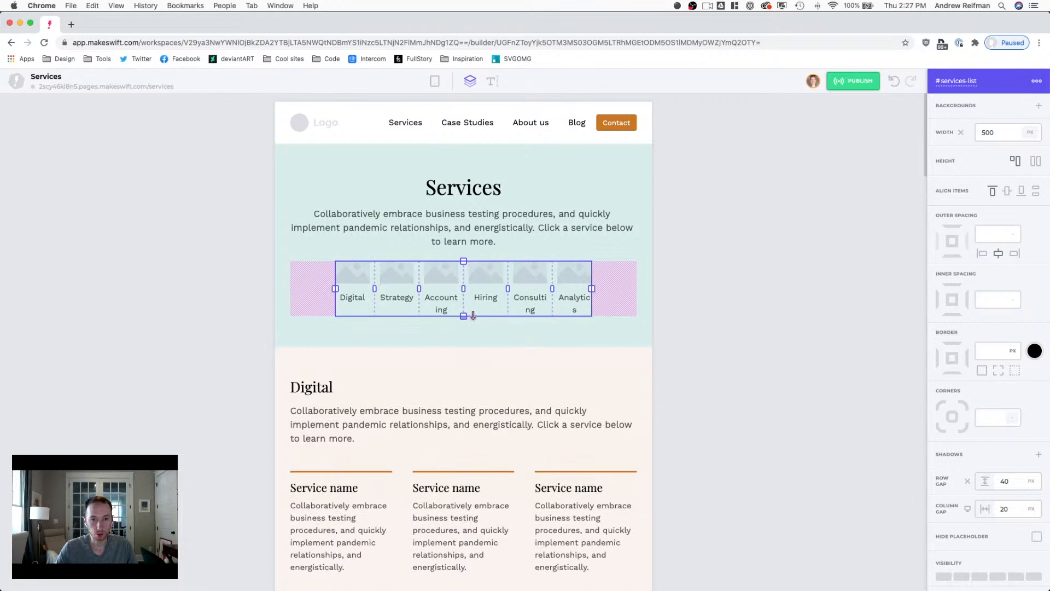
left_click_drag(594, 291, 646, 289)
left_click(700, 295)
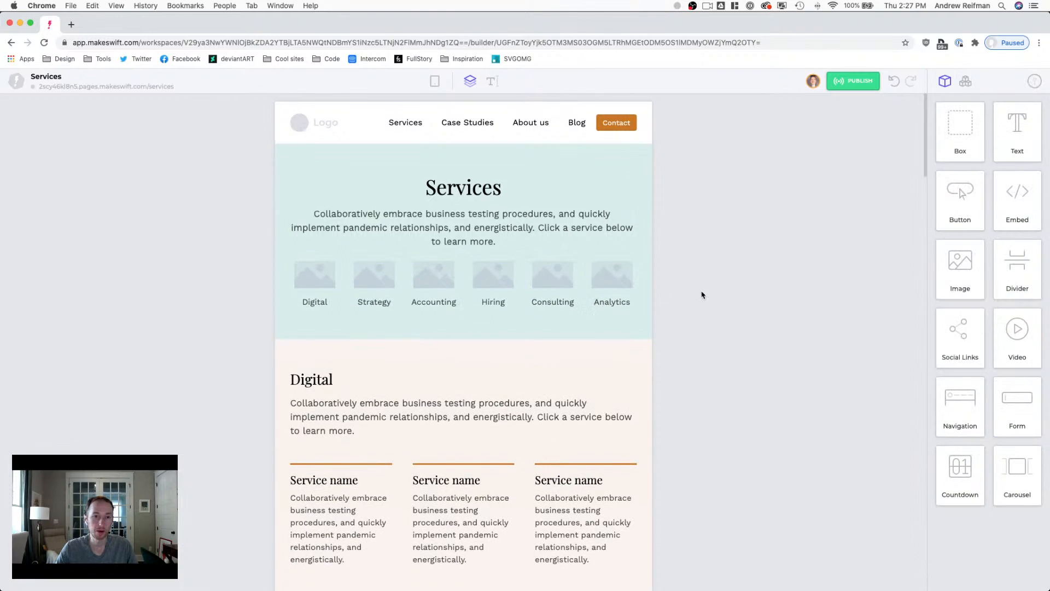
Step: Increase the outer spacing below the hero paragraph in tablet view to separate it from the service images
left_click(499, 251)
left_click(471, 258)
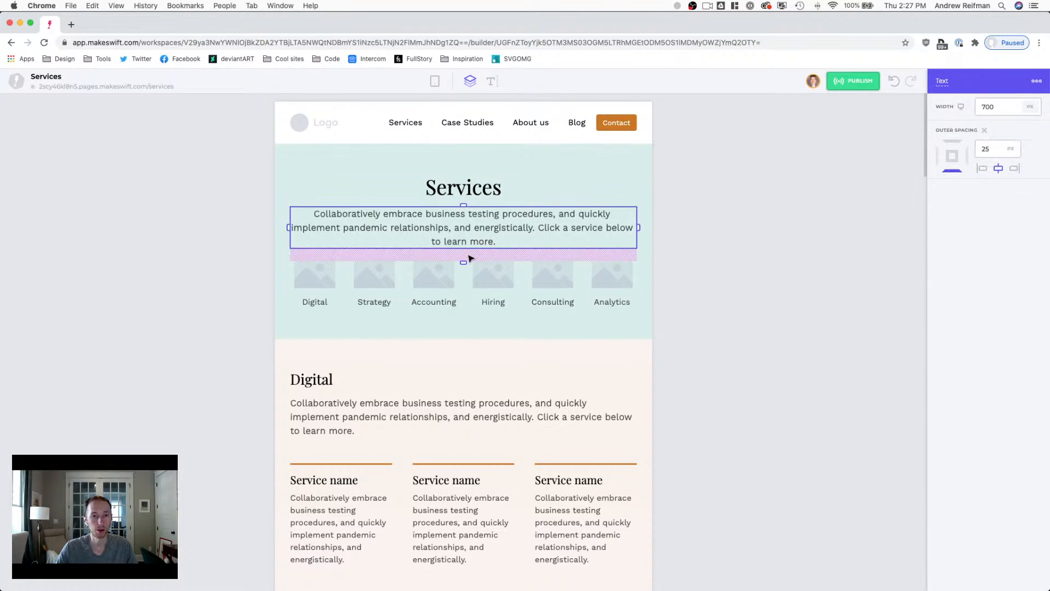
left_click_drag(463, 261, 462, 278)
left_click(764, 277)
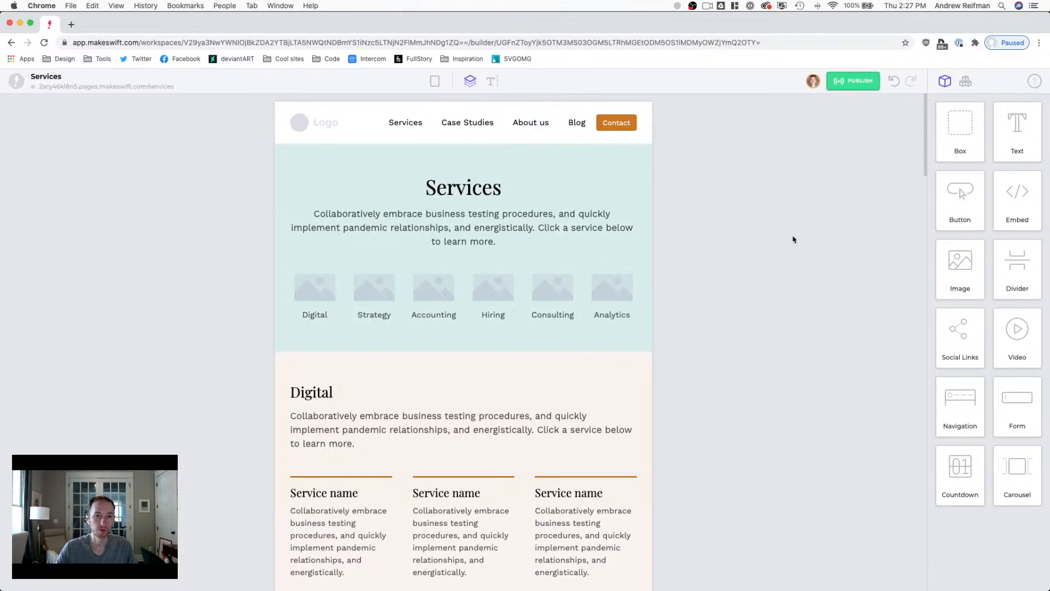
Step: Reset the outer spacing of the hero's Services heading in tablet view
left_click(484, 197)
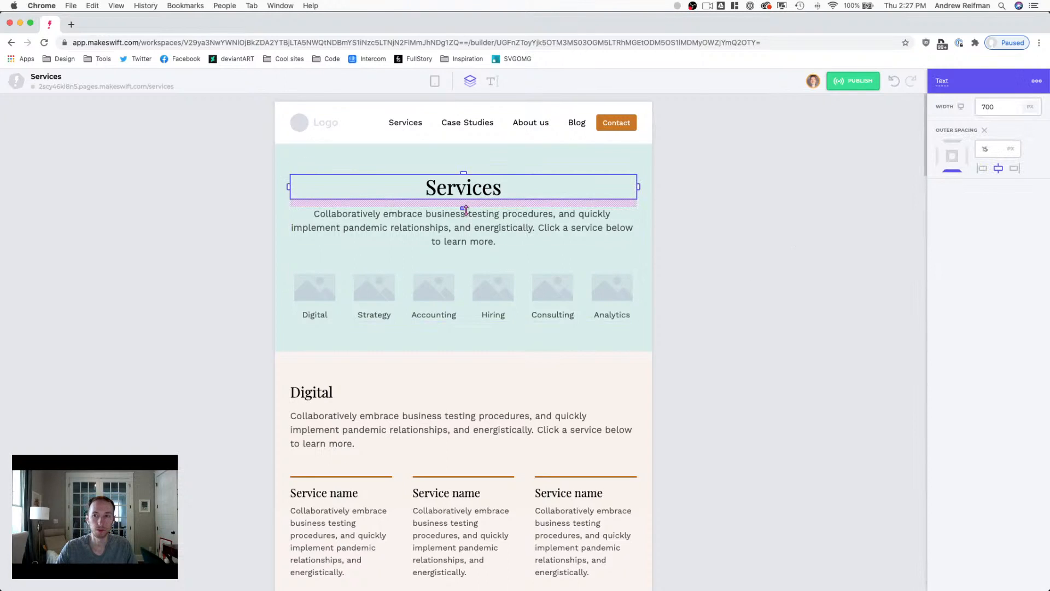
left_click(984, 130)
left_click(839, 159)
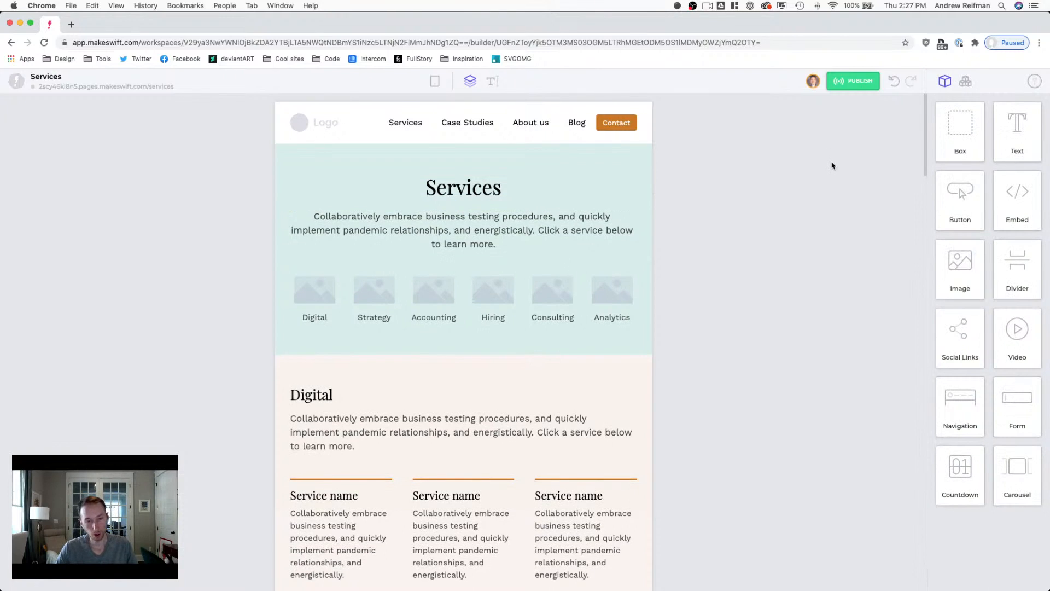
Step: Arrange the services list in the hero as two rows of three columns in mobile view
key("3")
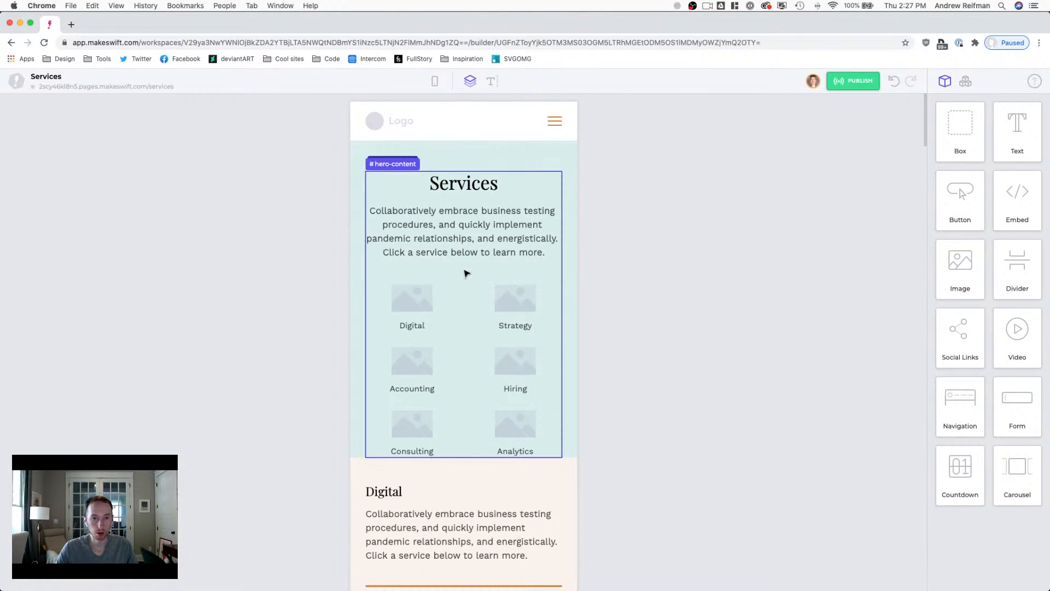
left_click(465, 311)
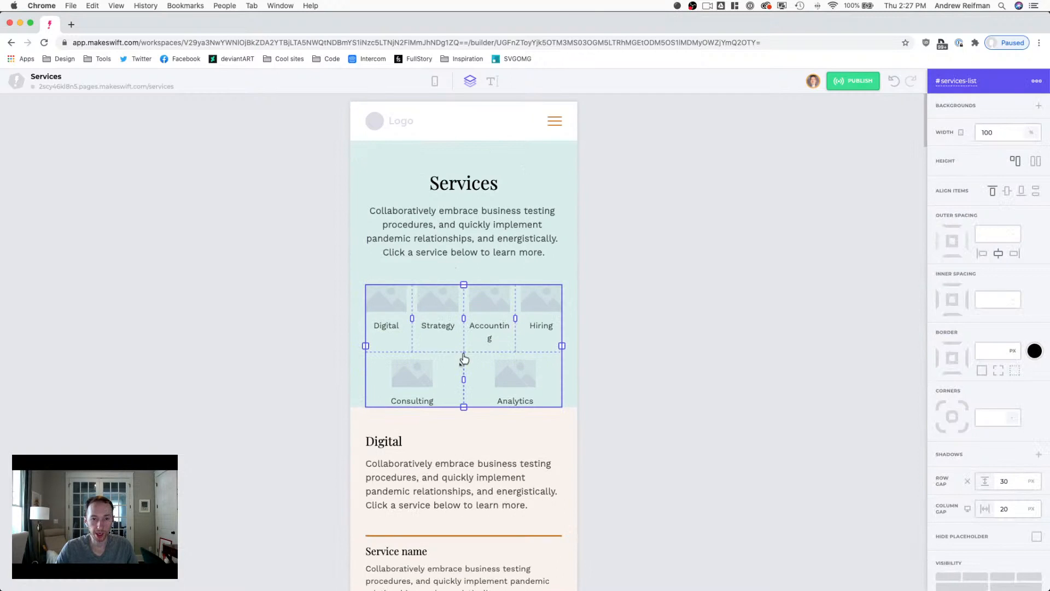
key("super+z")
left_click(464, 331)
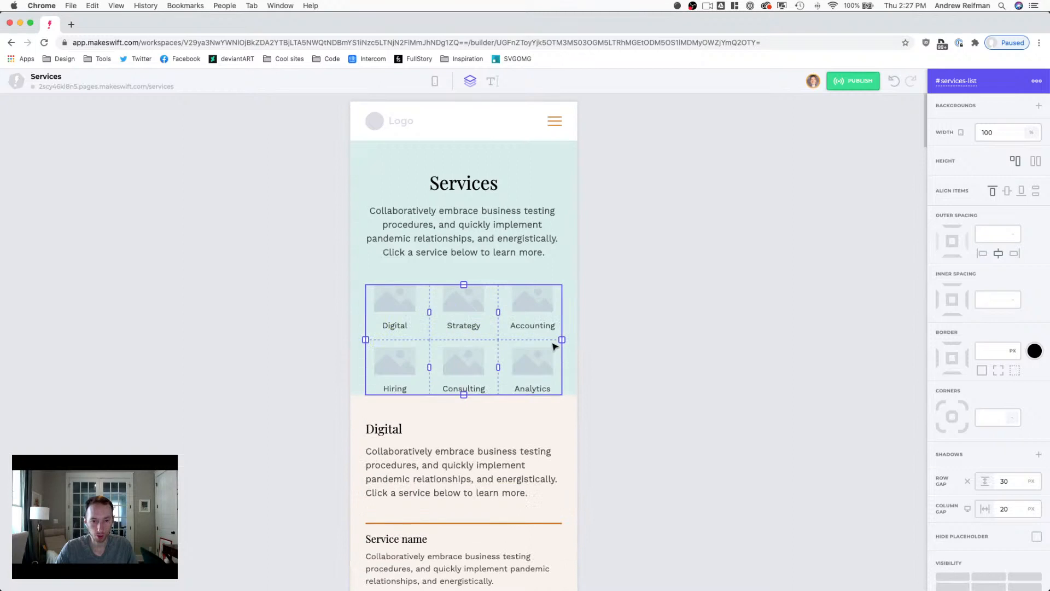
left_click(688, 369)
Step: Reduce the outer spacing below the hero paragraph slightly in mobile view
left_click(479, 251)
left_click_drag(464, 284, 464, 281)
key("Escape")
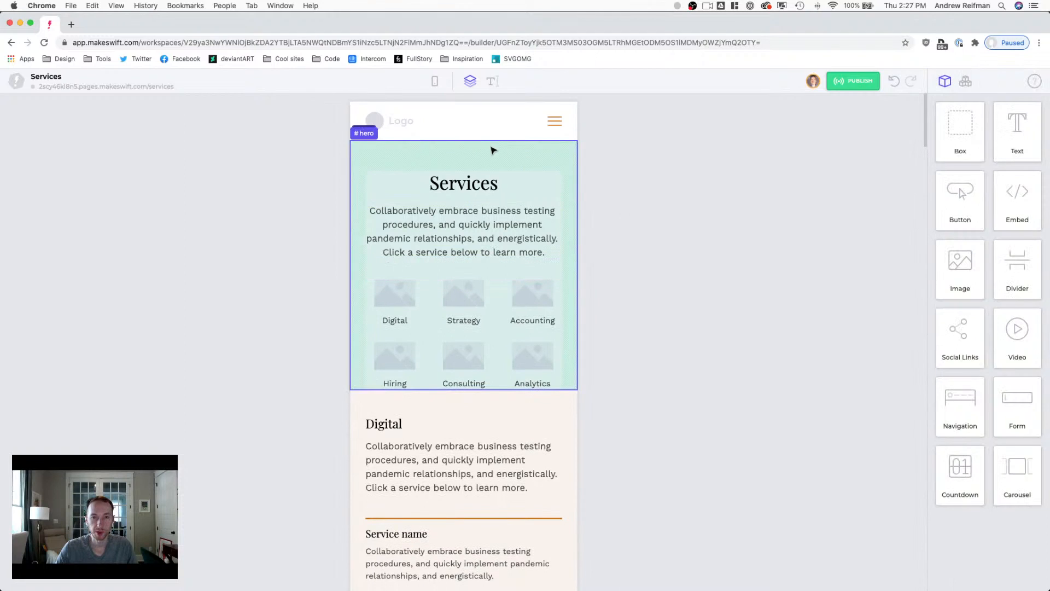
Step: Set the hero box's inner spacing in mobile view to 50 px above and 40 px below its content
left_click(487, 160)
left_click_drag(467, 174, 467, 173)
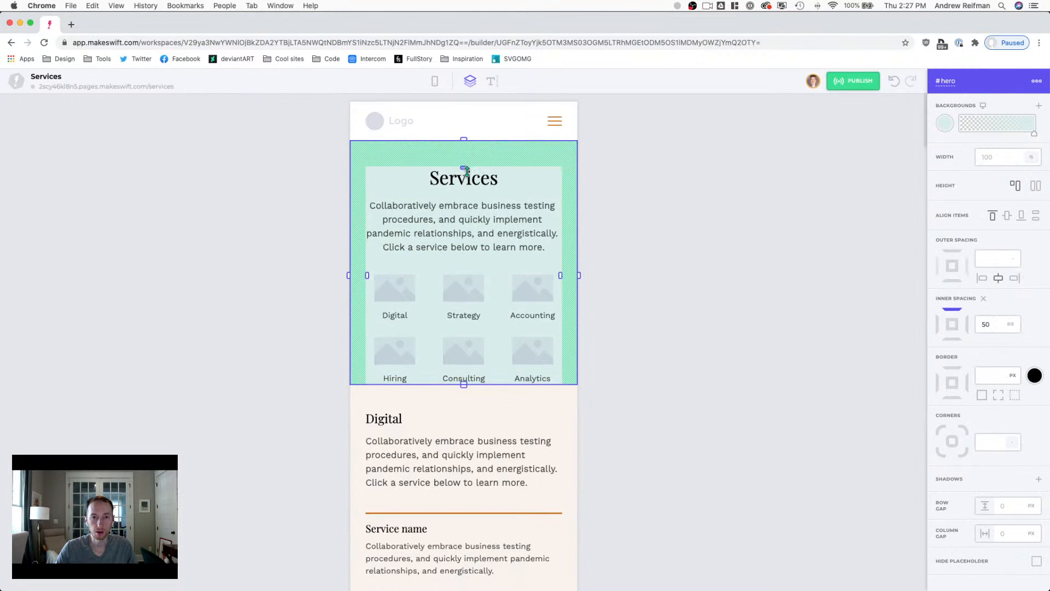
left_click_drag(468, 385, 470, 403)
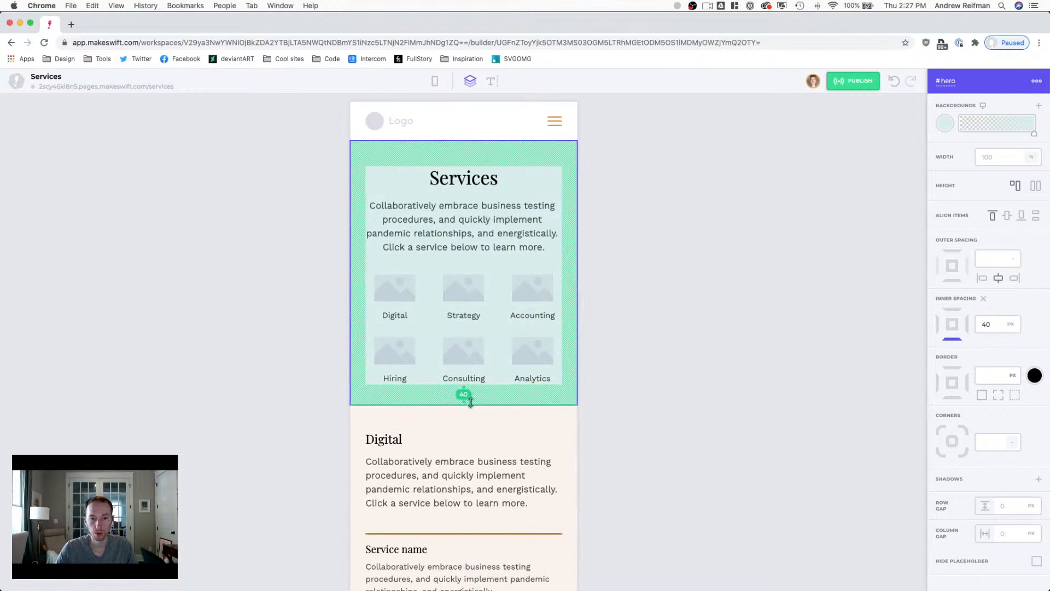
left_click(696, 405)
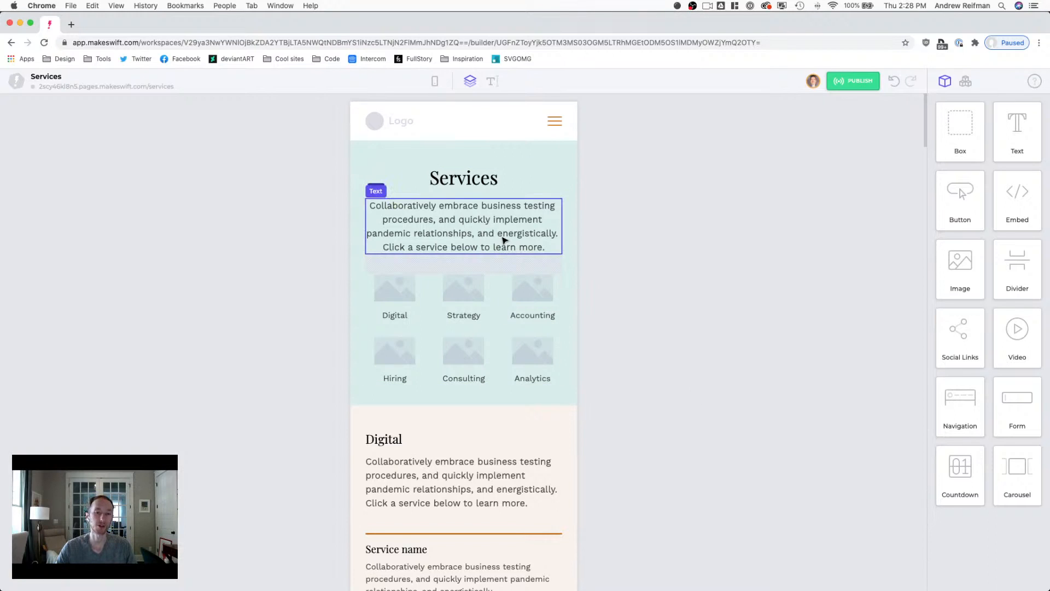
Step: Check the service sections in mobile view, then switch back to desktop view and review them up to the hero
scroll(684, 232, "down", 3)
scroll(682, 232, "down", 15)
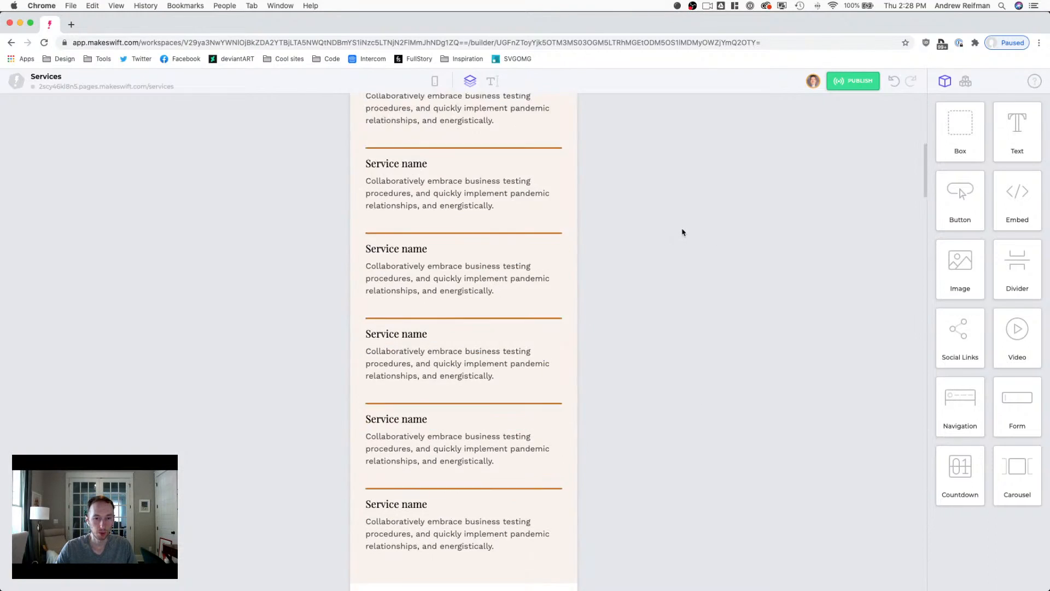
scroll(683, 232, "down", 15)
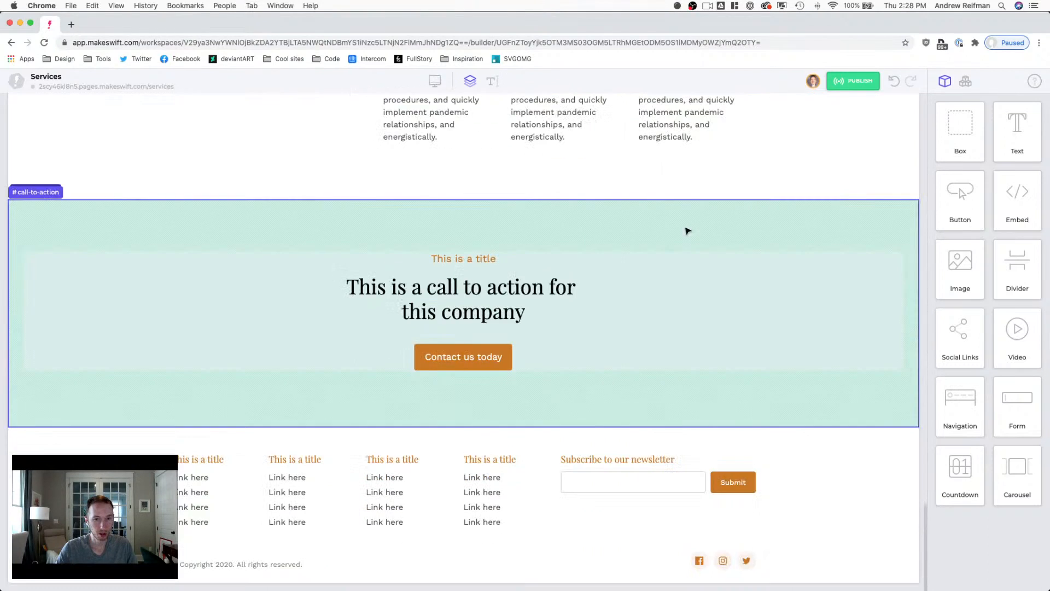
scroll(683, 232, "up", 8)
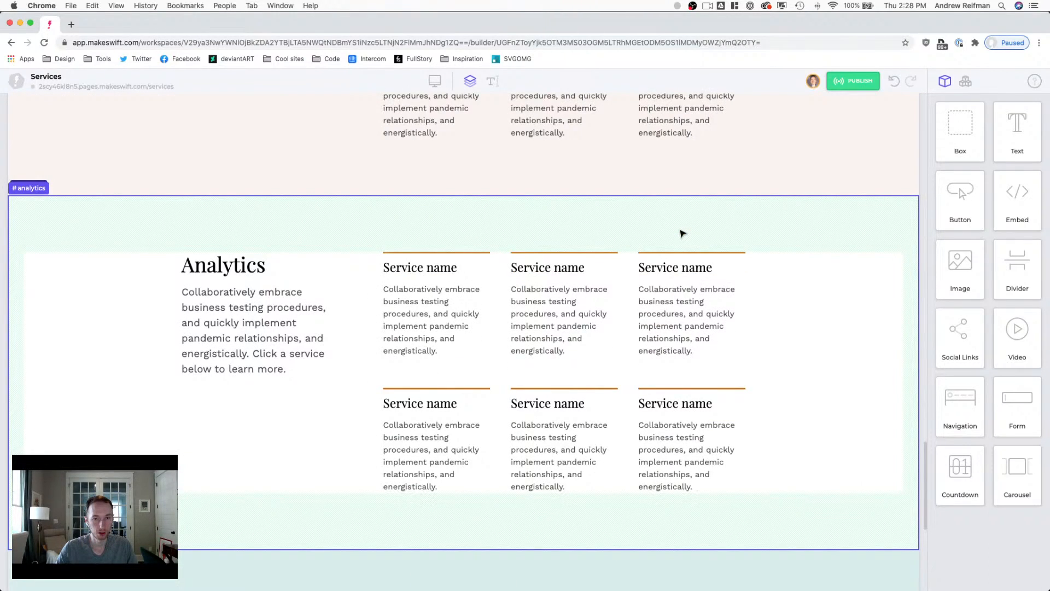
scroll(682, 234, "up", 8)
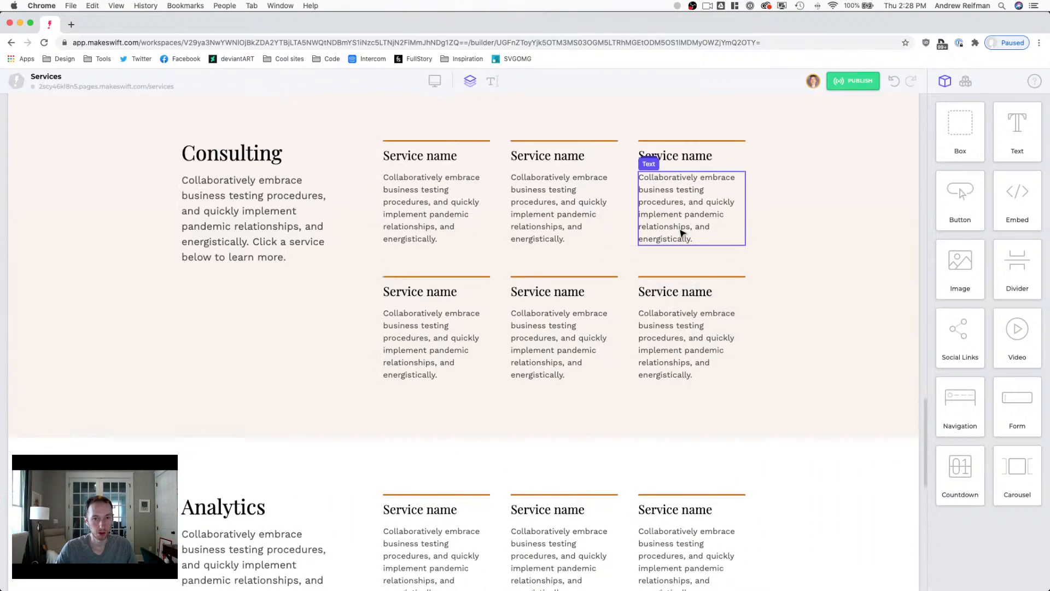
scroll(683, 234, "up", 12)
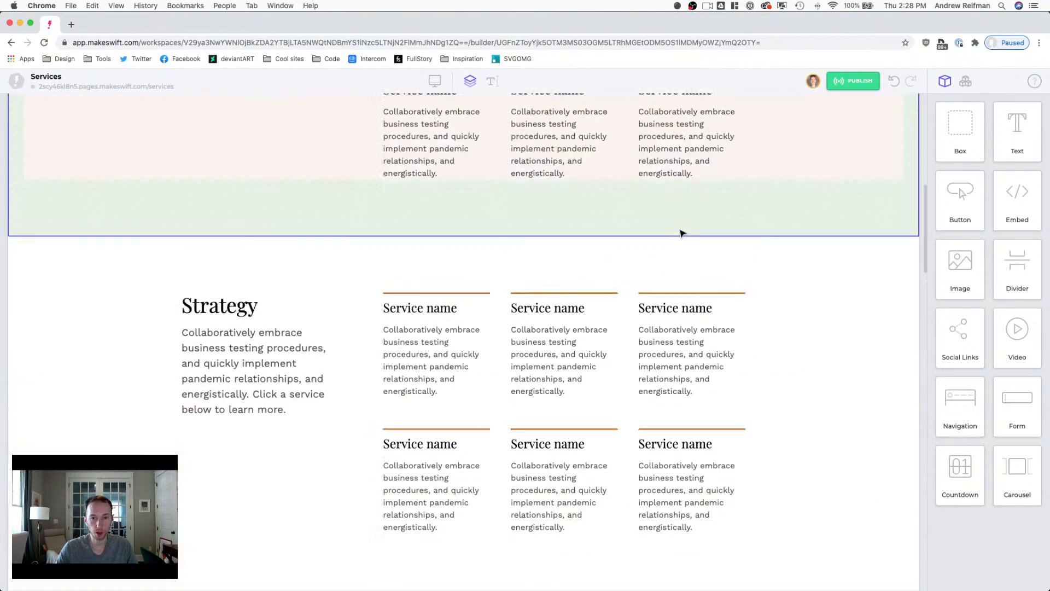
scroll(682, 233, "up", 8)
Step: Delete the service name and description texts of the last service in the Digital section's second row
scroll(680, 234, "down", 4)
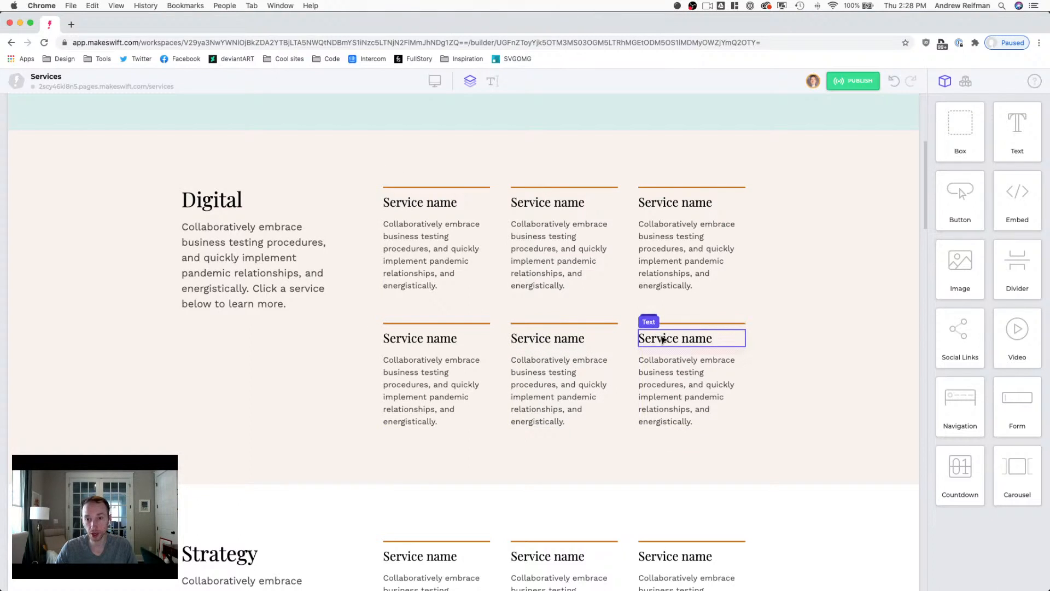
left_click(663, 339)
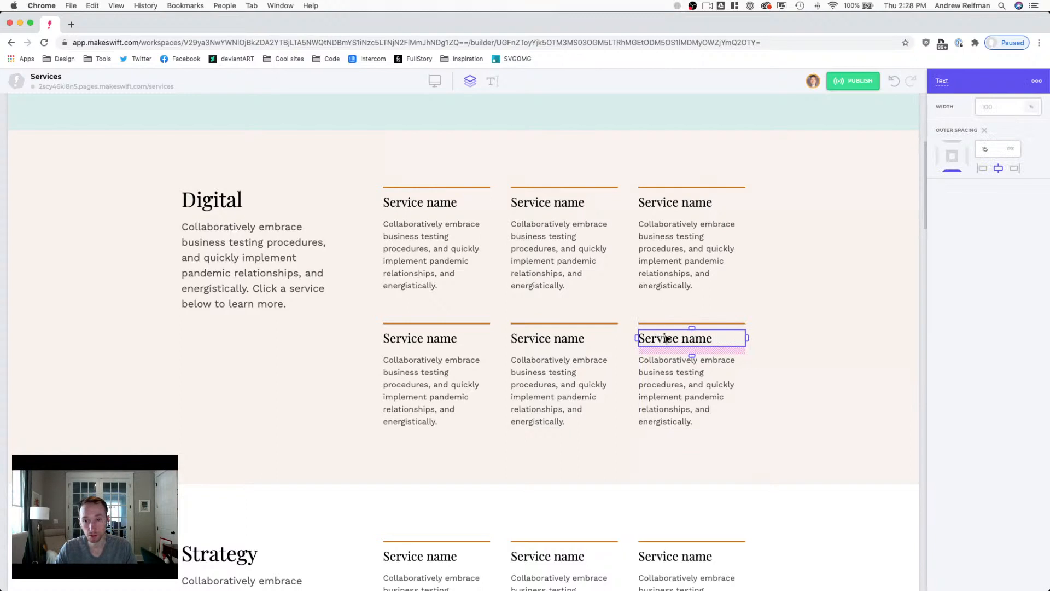
key("Delete")
left_click(665, 343)
key("Delete")
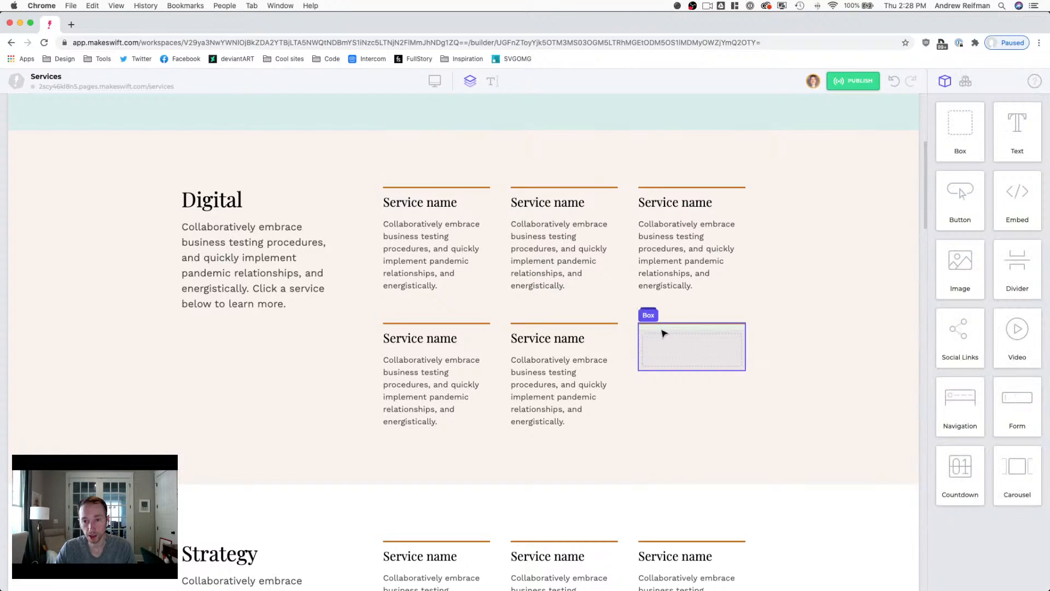
Step: Clear the border and inner spacing of the emptied box in the Digital section's second row and hide its placeholder
left_click(664, 335)
left_click(966, 332)
left_click(984, 274)
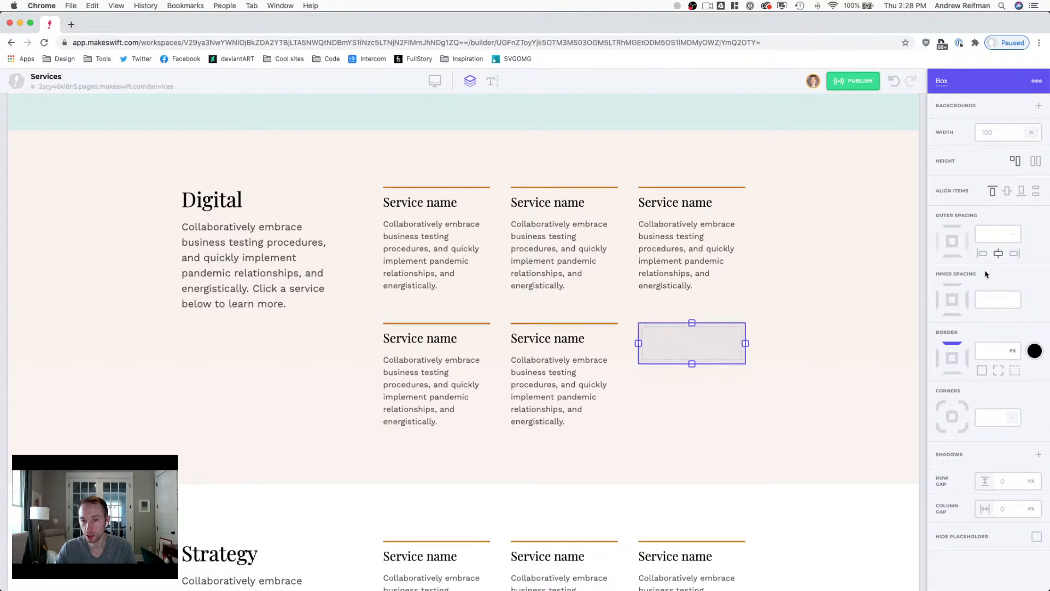
left_click(1037, 537)
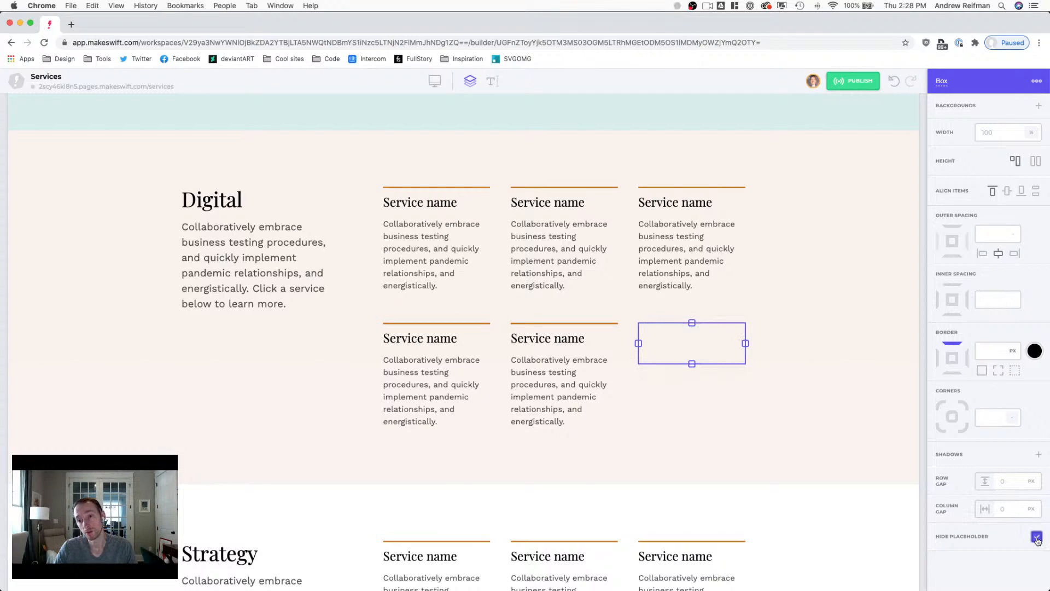
key("Escape")
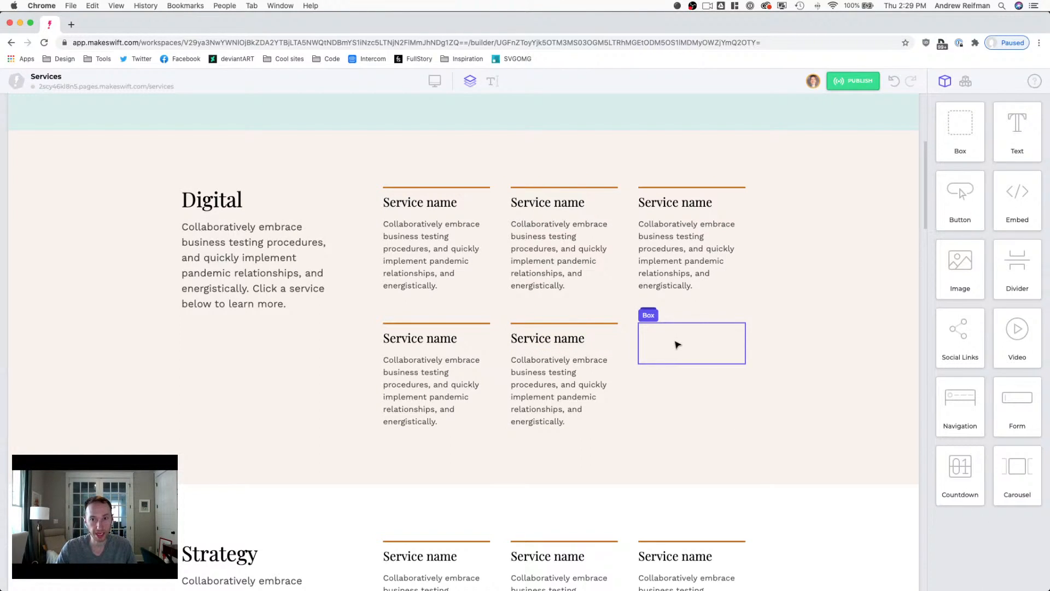
Step: Undo the changes to the last service in the Digital section and review the service sections down to Hiring
key("super+z")
key("super+z")
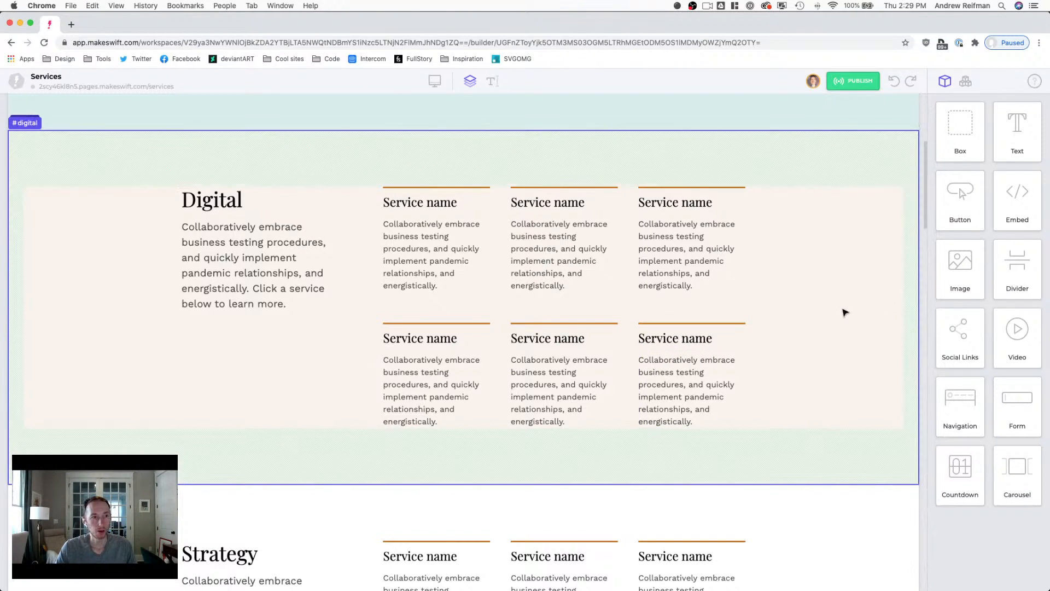
scroll(844, 311, "down", 2)
scroll(844, 311, "down", 10)
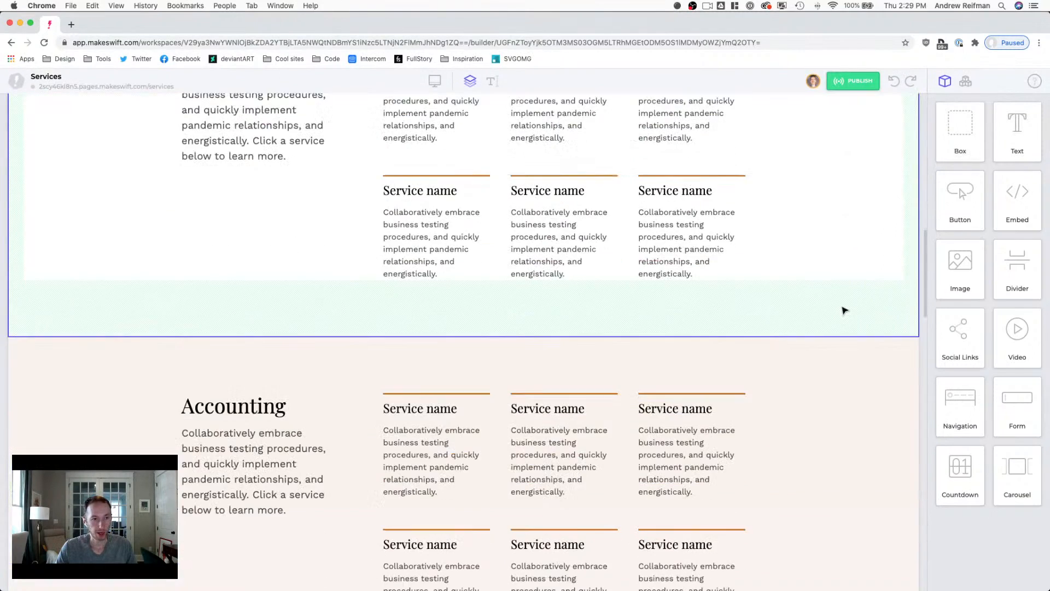
scroll(844, 311, "down", 7)
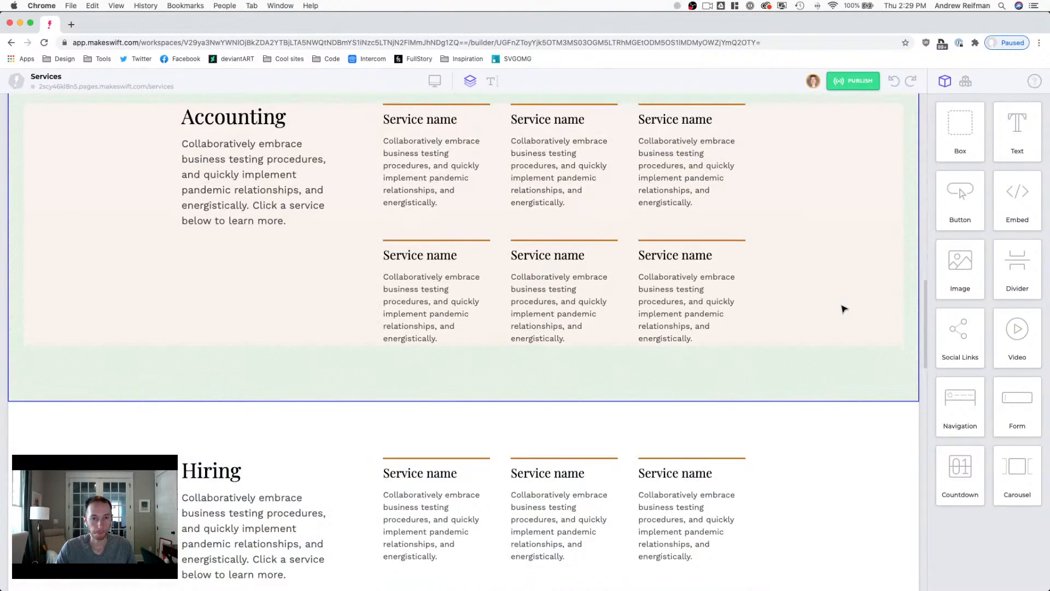
scroll(844, 309, "up", 20)
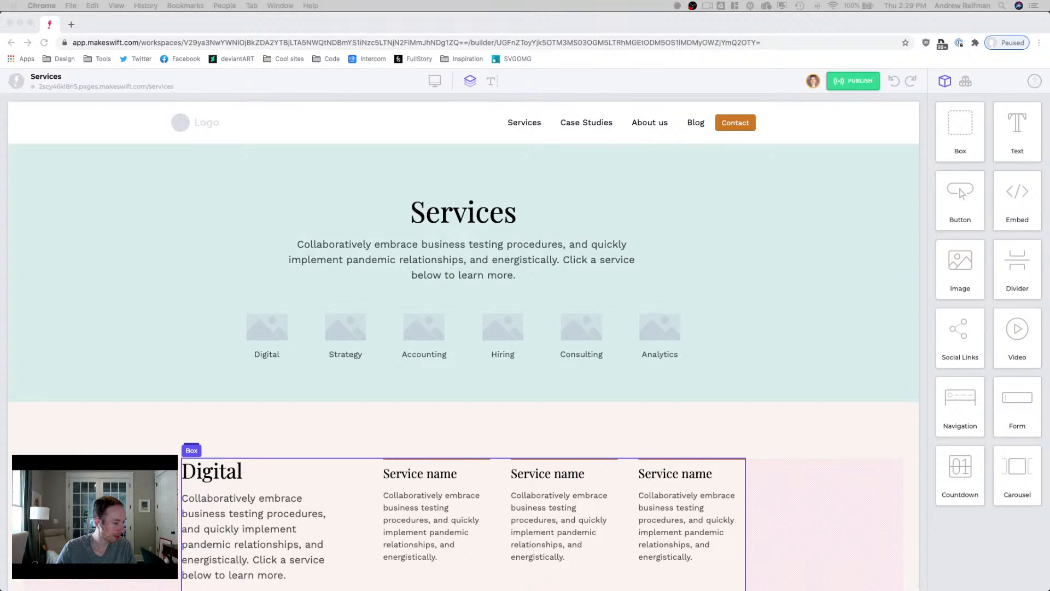
key("super+Tab")
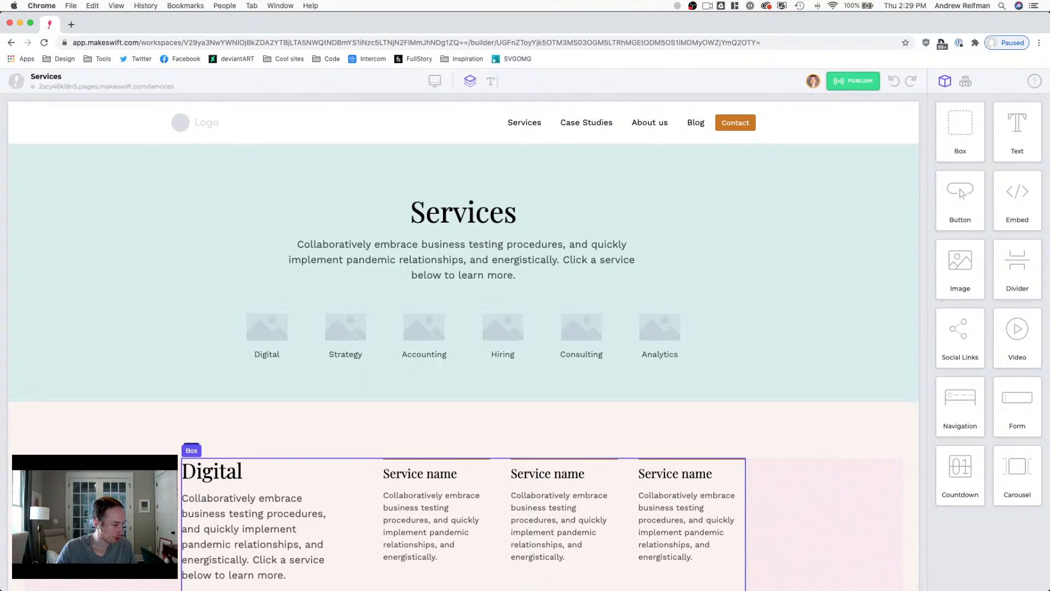
key("super+Tab")
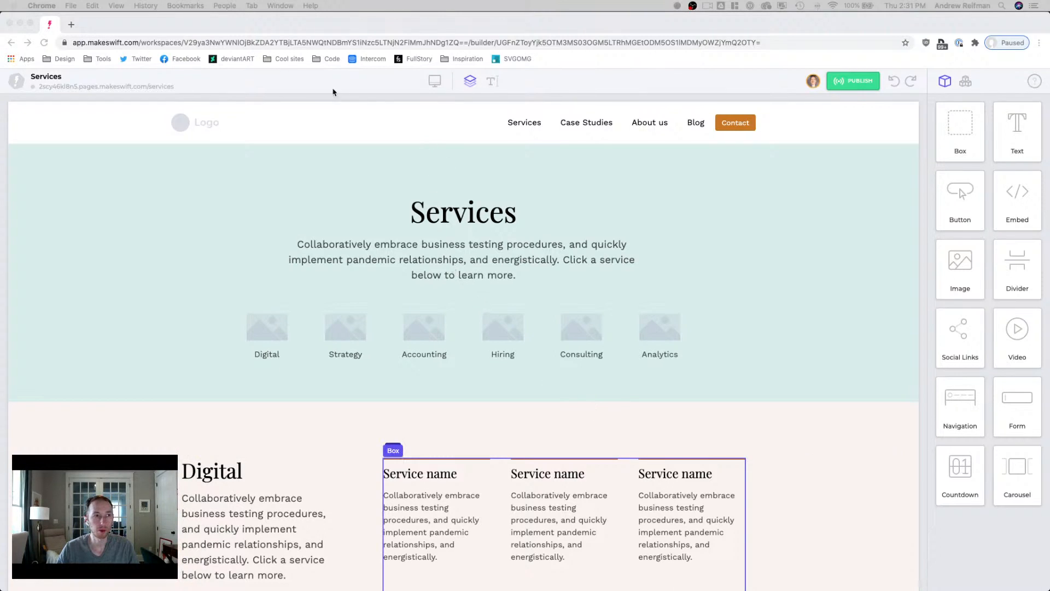
Step: Leave the Services design and open that page's settings with its metadata
left_click(307, 99)
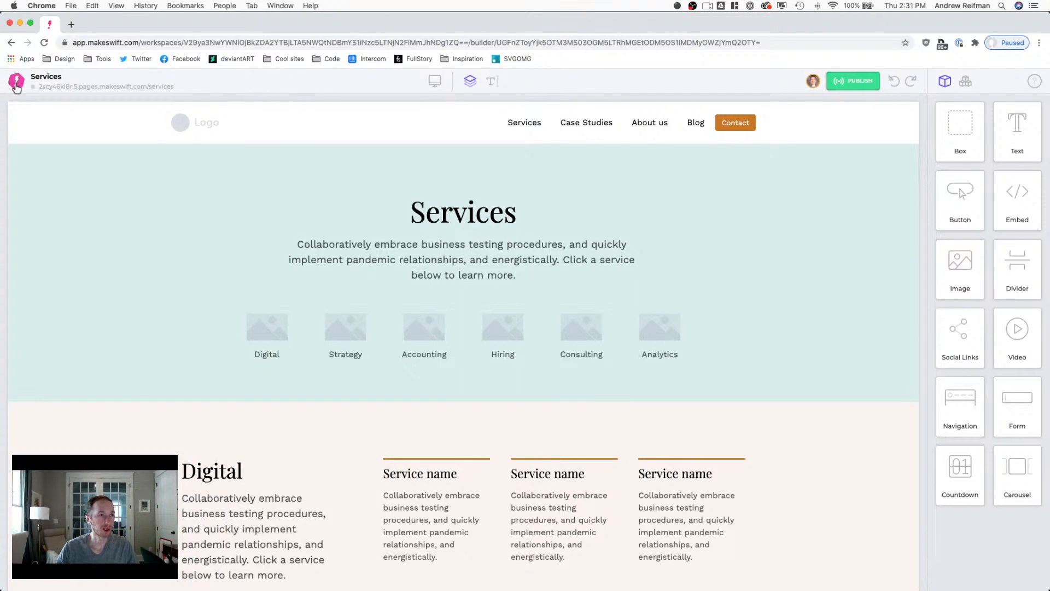
left_click(16, 81)
left_click(37, 111)
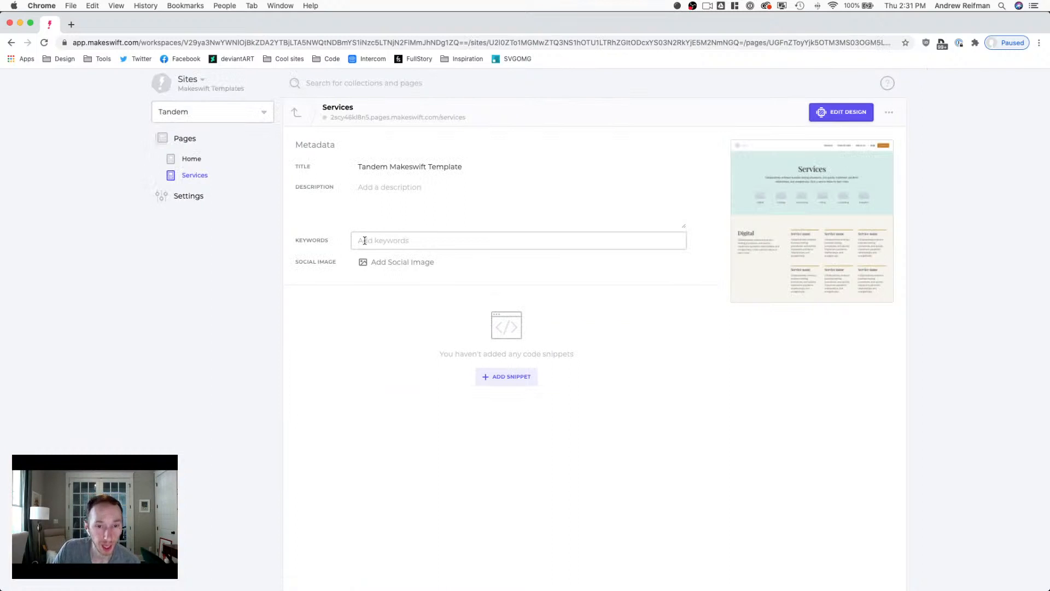
mouse_move(815, 238)
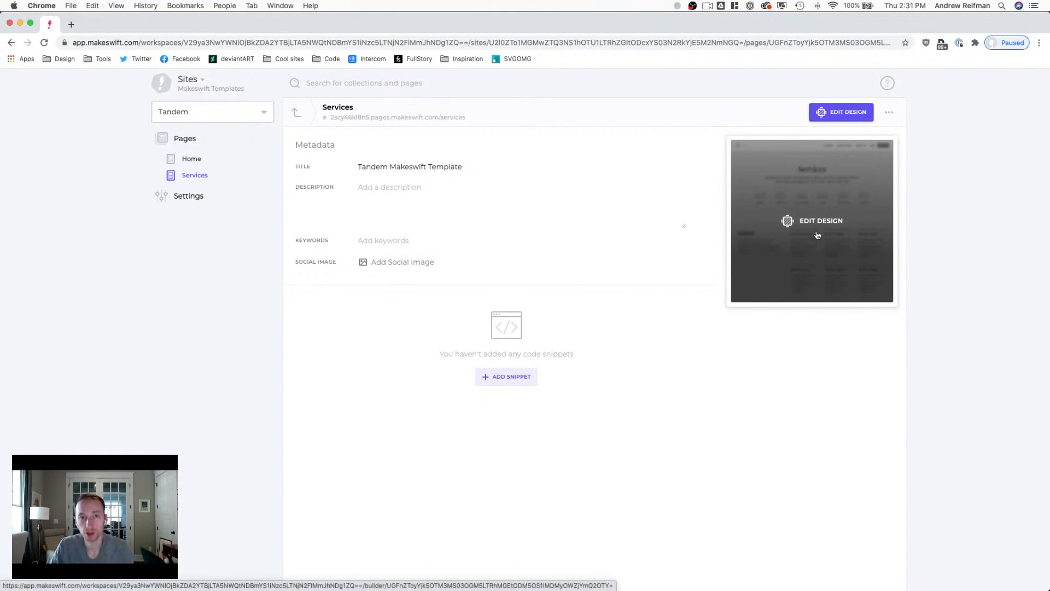
Step: Duplicate the Services page as "Case Studies" with the URL path case-studies
left_click(896, 113)
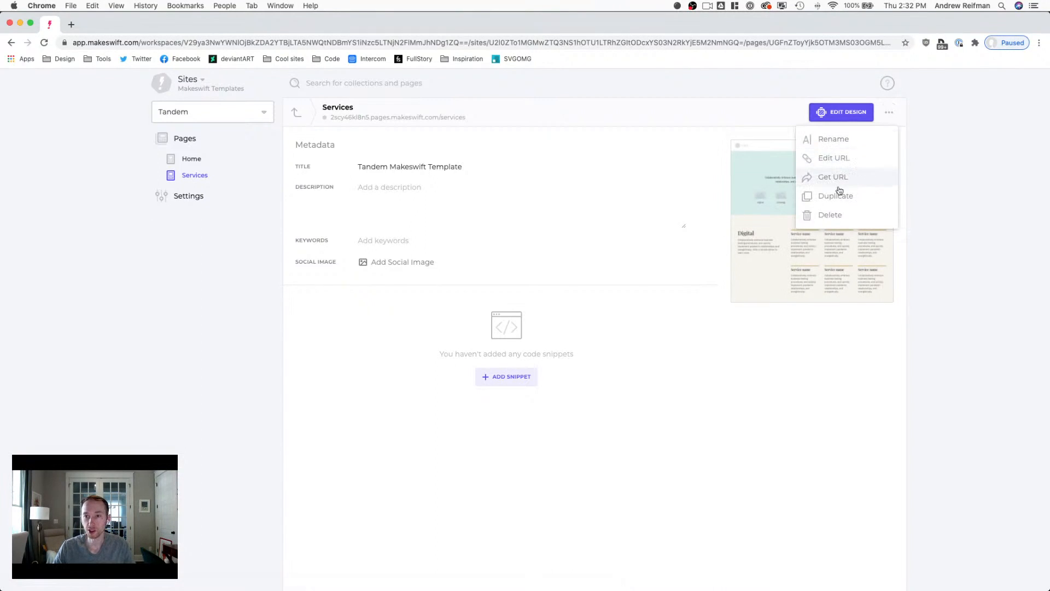
left_click(879, 177)
type("cas")
key("BackSpace")
key("BackSpace")
key("BackSpace")
type("Case Studies")
key("Tab")
type("case-studies")
key("Return")
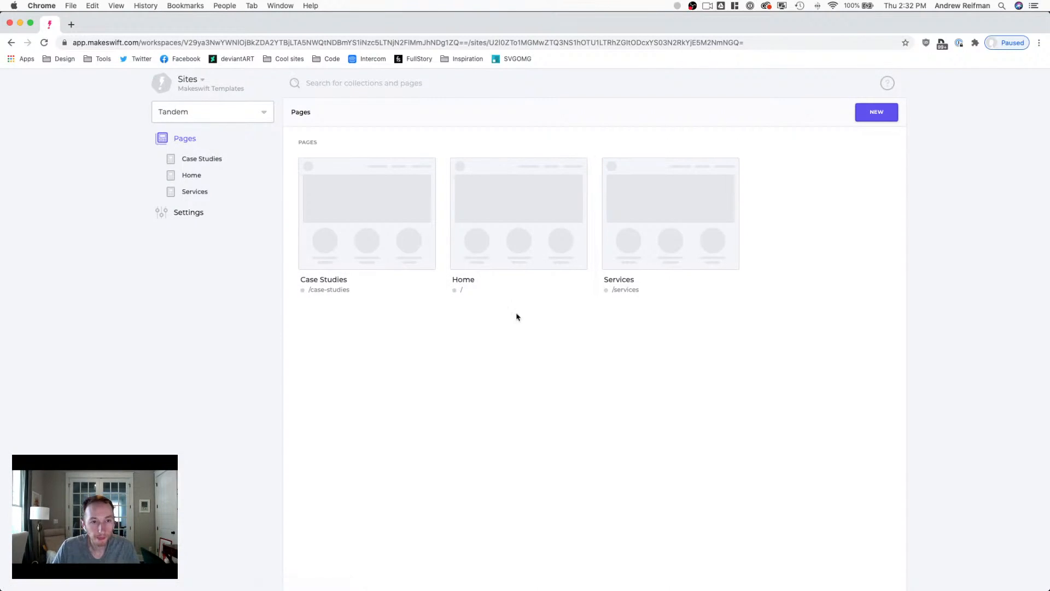
Step: Open the Case Studies page's design and delete the list of linked service images from its hero
left_click(335, 227)
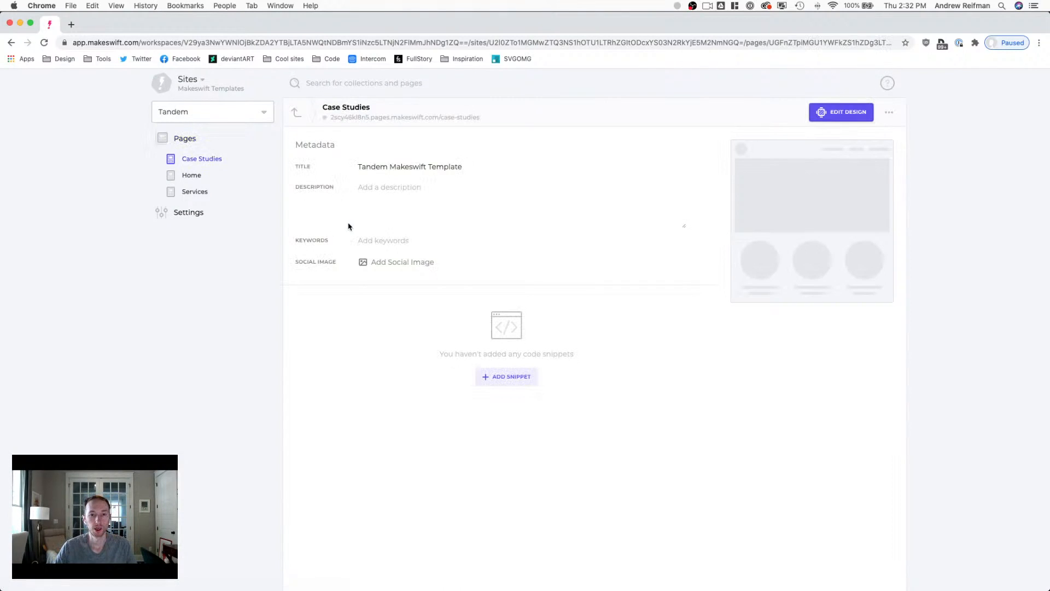
left_click(766, 226)
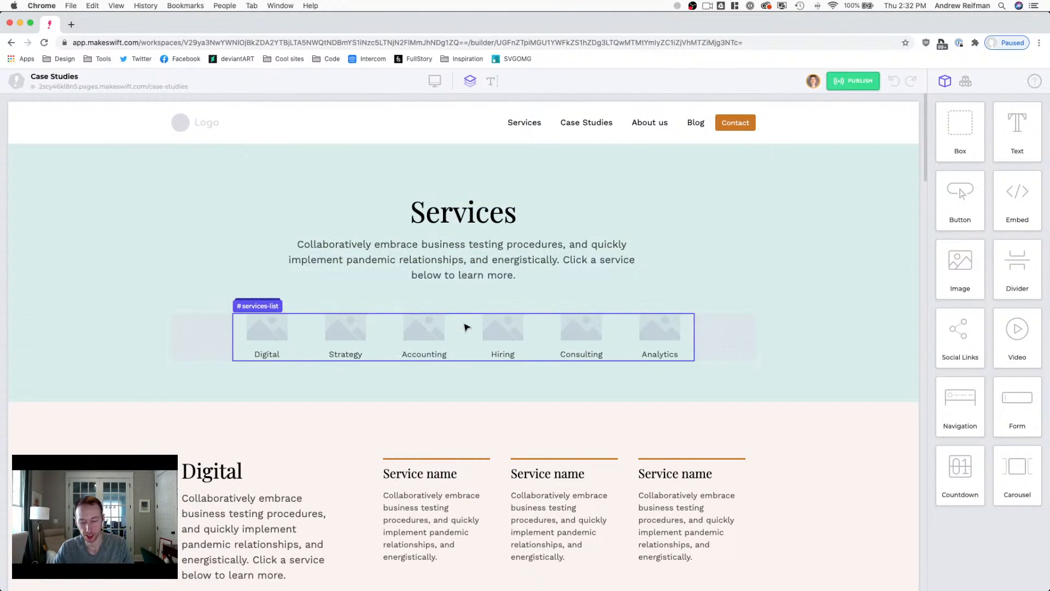
left_click(465, 327)
key("Delete")
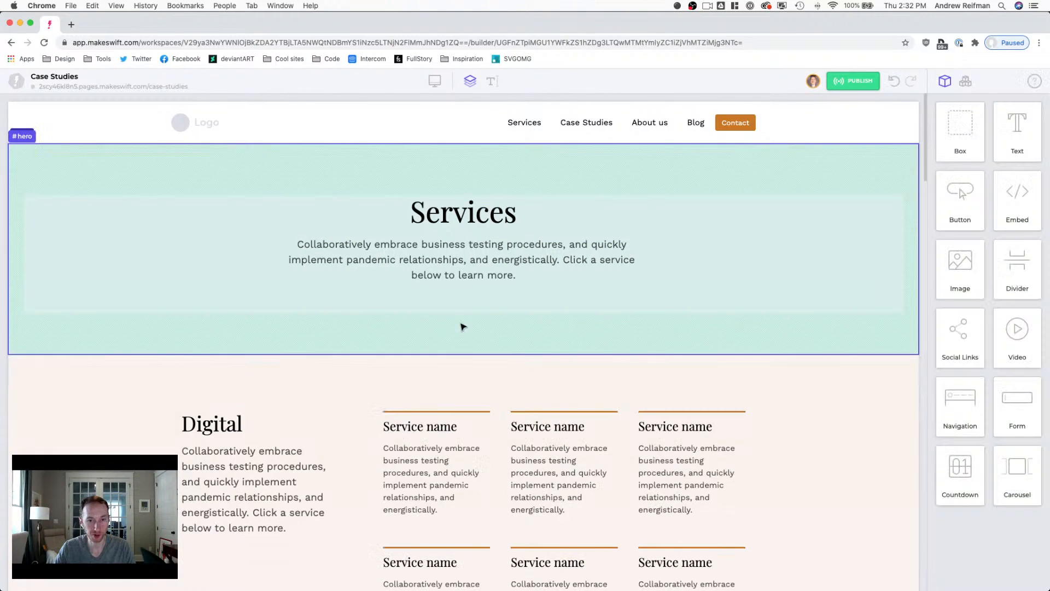
Step: Set the hero paragraph's bottom outer spacing to 0 px and remove its sentence "Click a service below to learn more."
left_click(457, 266)
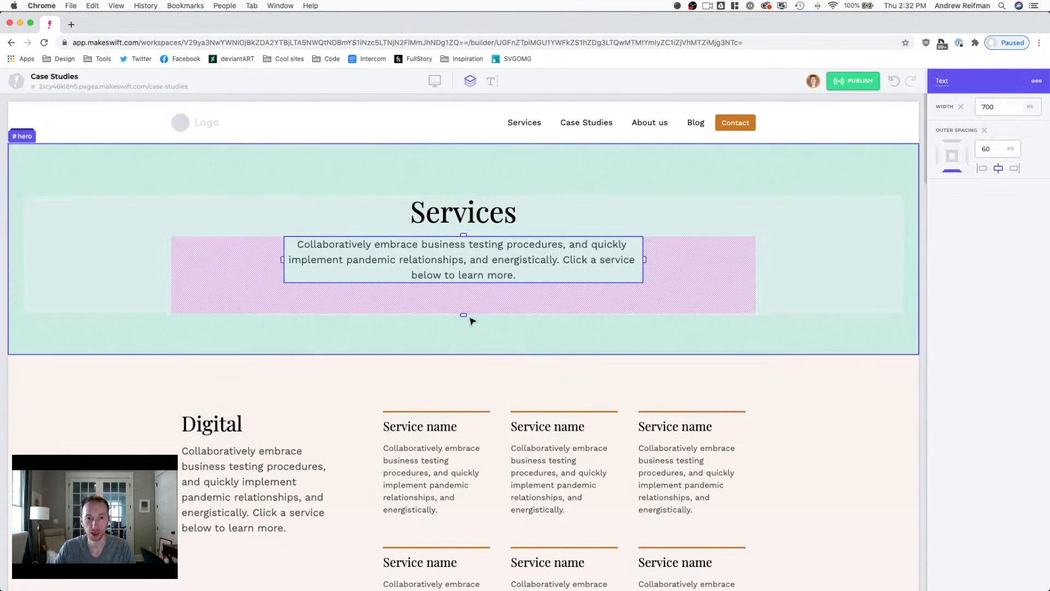
left_click_drag(463, 314, 464, 255)
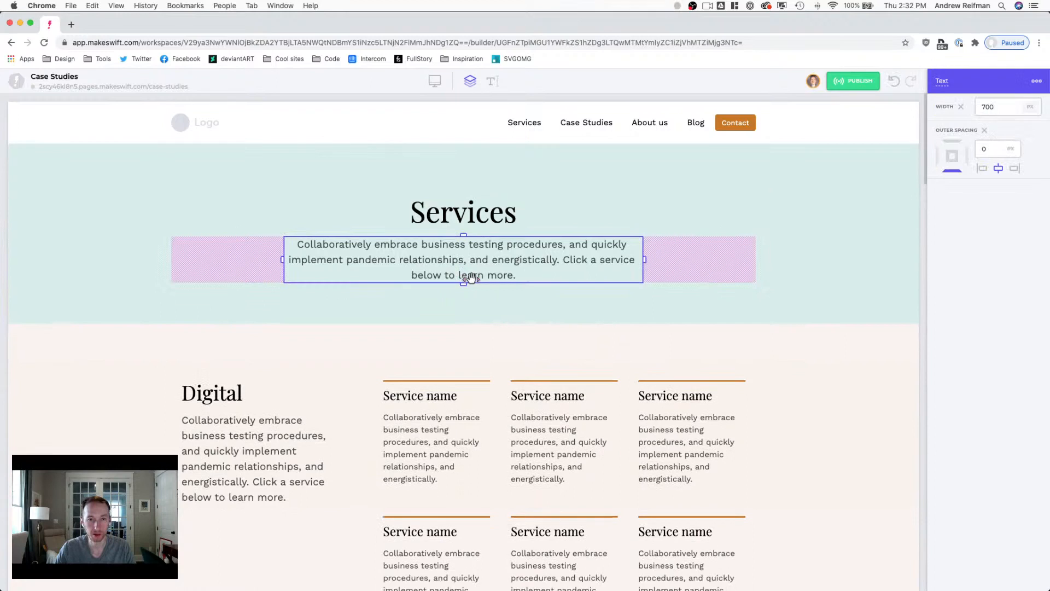
double_click(578, 260)
left_click_drag(563, 258, 563, 269)
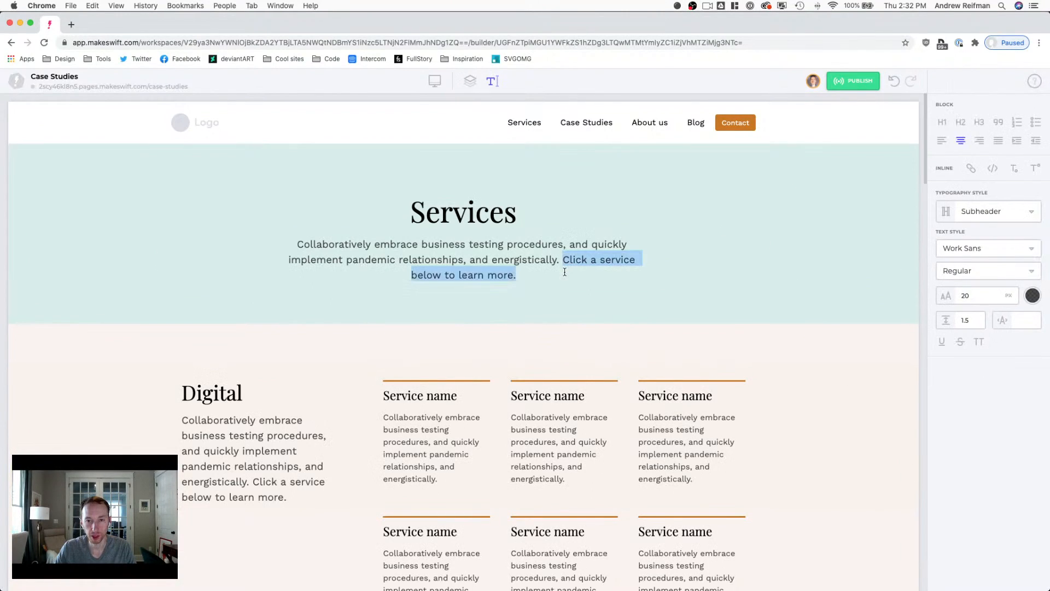
key("BackSpace")
key("BackSpace")
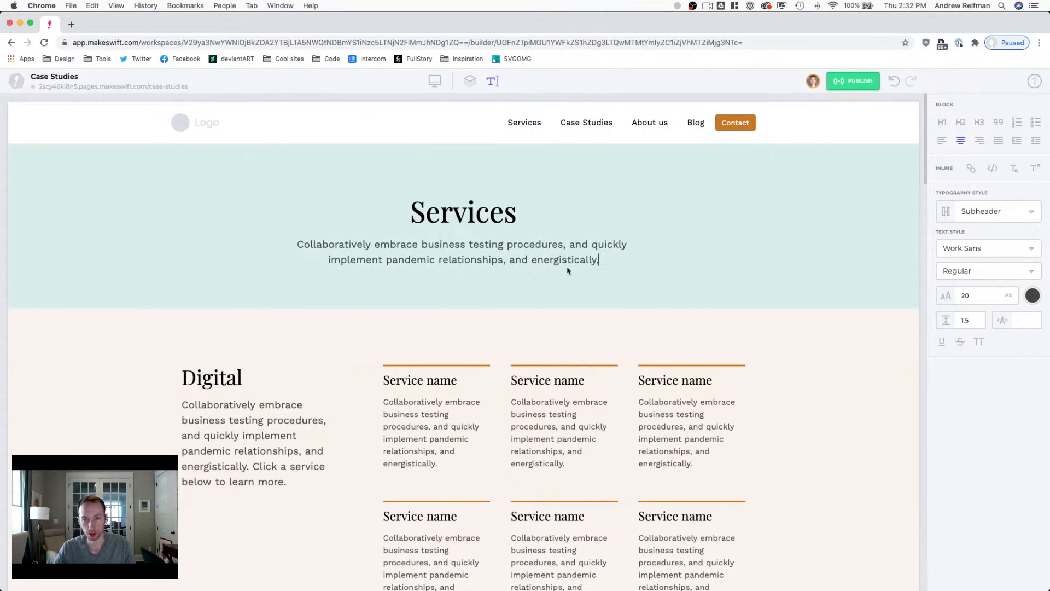
Step: Replace the hero heading with "Case Studies"
double_click(473, 215)
type("Case")
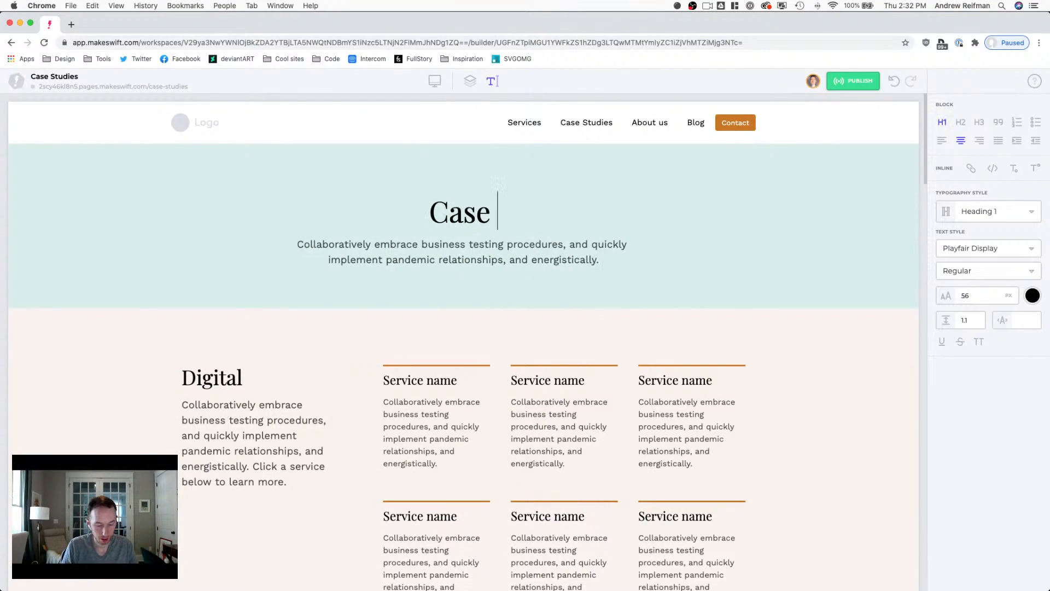
type(" Studies")
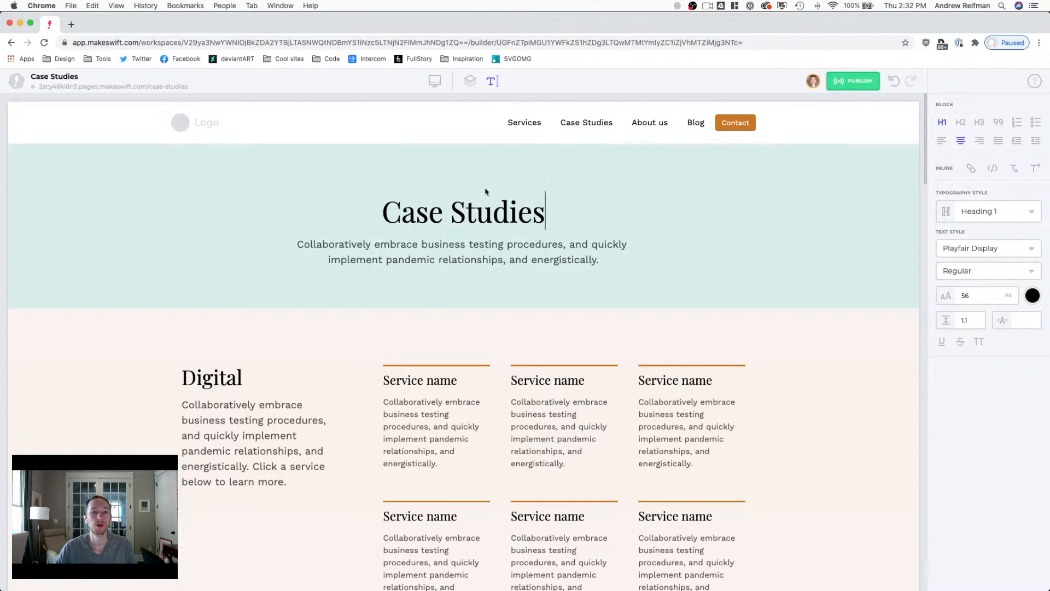
left_click(357, 303)
Step: Delete the Strategy, Accounting, Hiring, Consulting and Analytics sections between the Digital section and the call to action
scroll(355, 302, "down", 4)
scroll(354, 300, "down", 2)
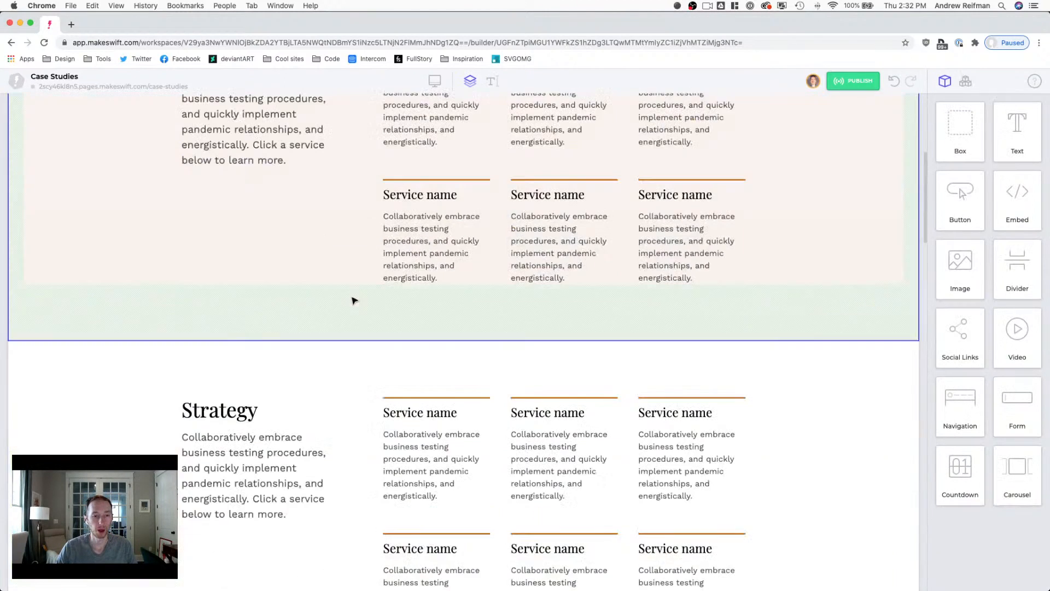
left_click(327, 368)
key("BackSpace")
left_click(321, 365)
key("BackSpace")
left_click(322, 365)
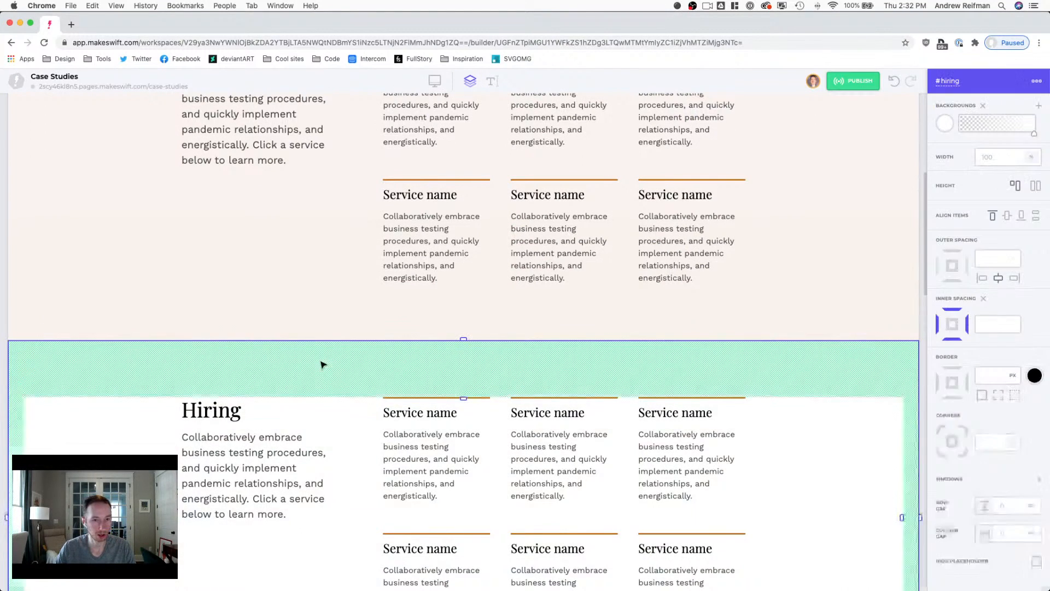
key("BackSpace")
left_click(323, 364)
key("BackSpace")
left_click(322, 364)
key("BackSpace")
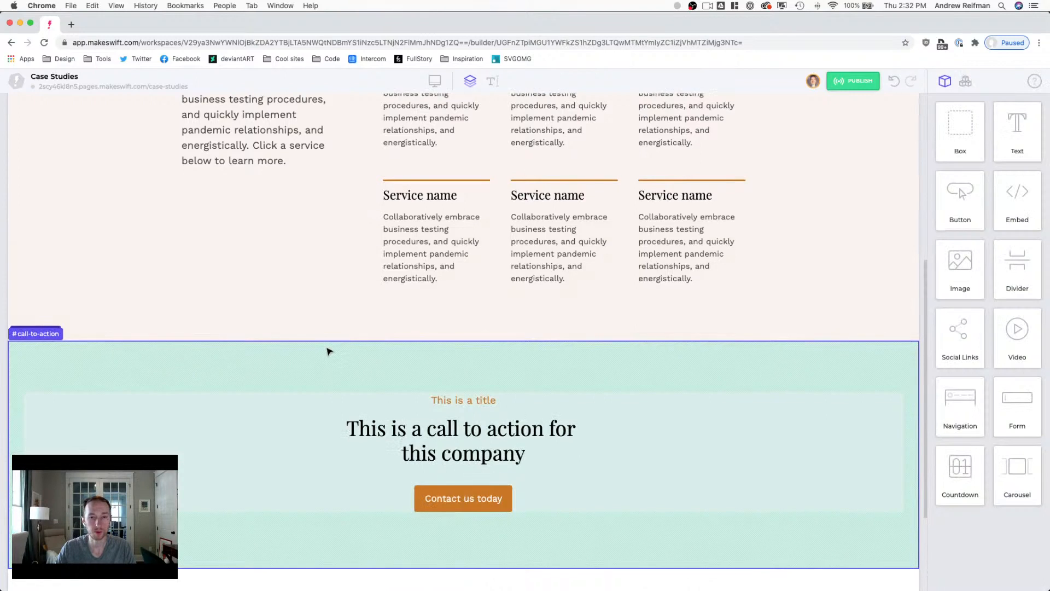
Step: Delete the whole service list from the Digital section, keeping its heading and paragraph
scroll(327, 350, "down", 3)
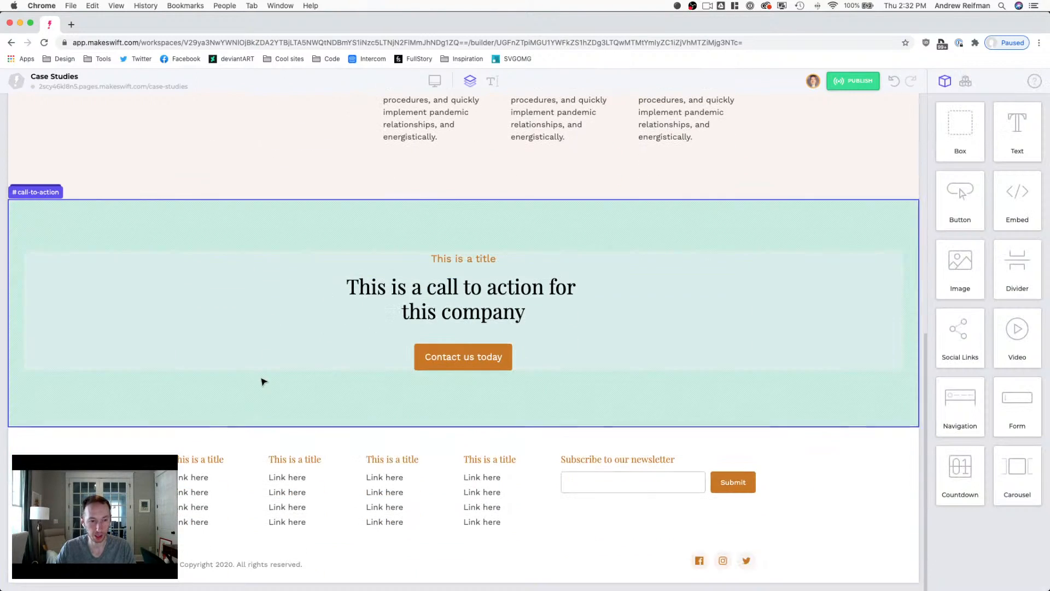
scroll(220, 352, "up", 1)
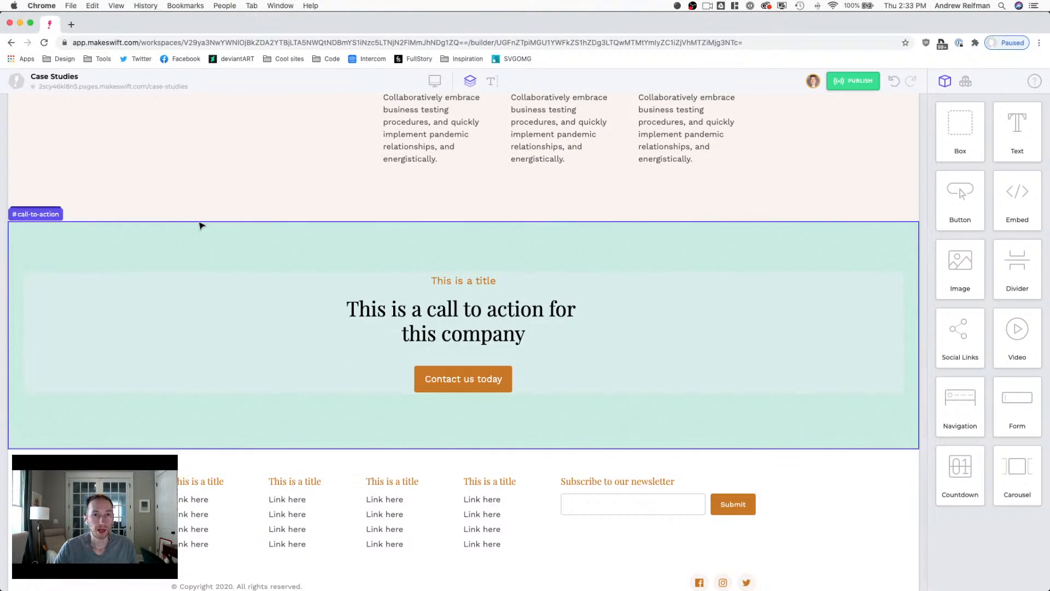
scroll(211, 225, "up", 3)
scroll(212, 226, "up", 4)
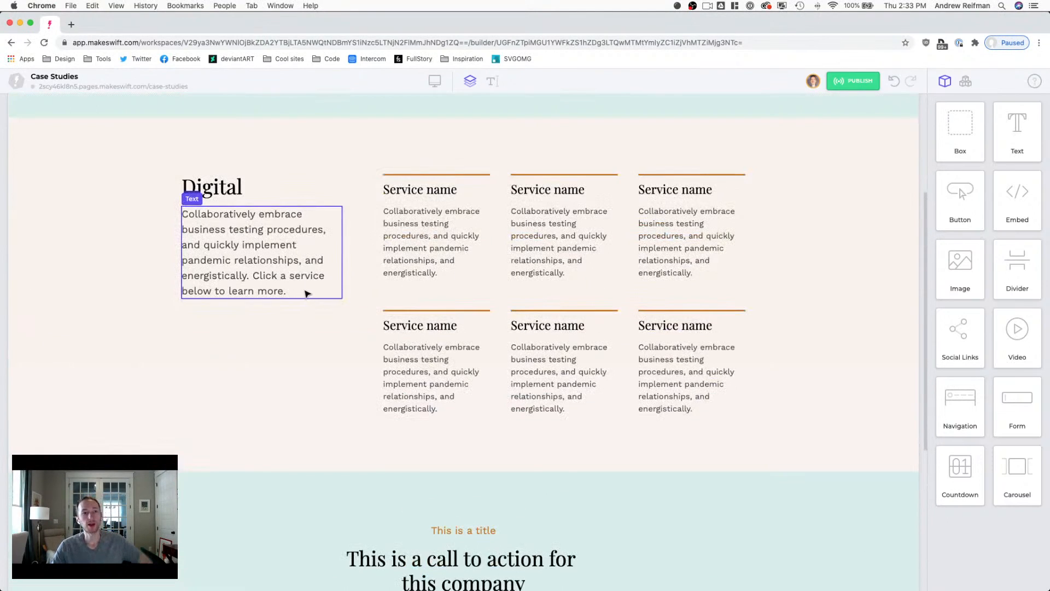
scroll(305, 294, "up", 2)
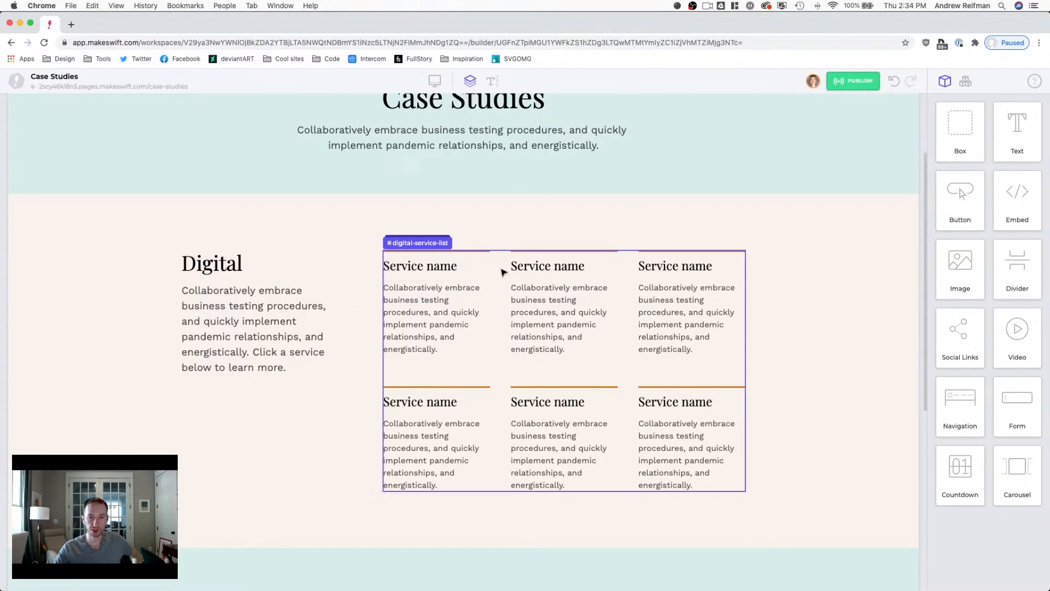
left_click(501, 271)
key("Delete")
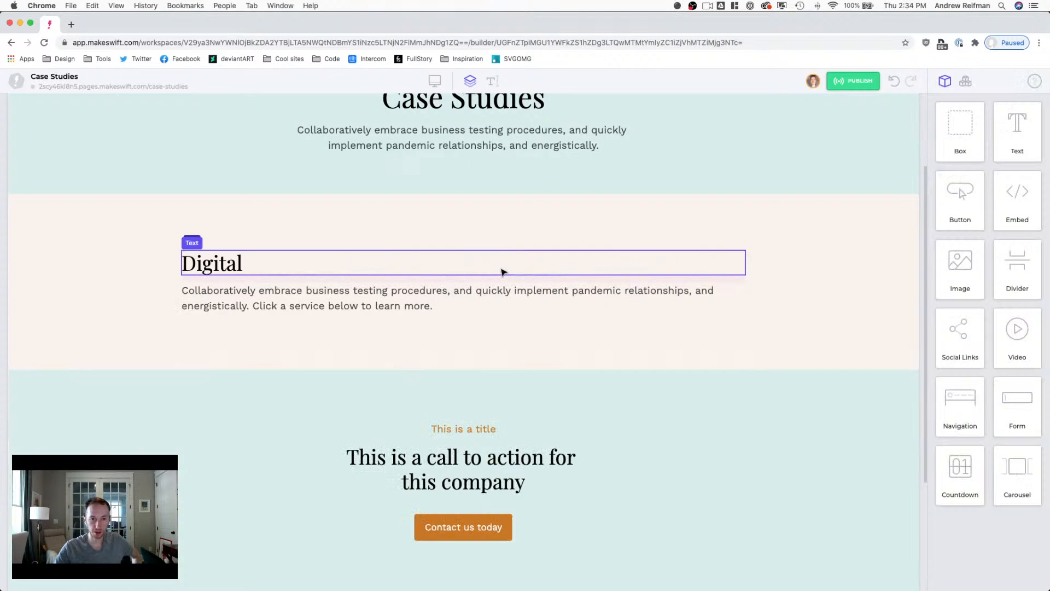
Step: Leave the Case Studies design and open the Home page's design for editing
mouse_move(191, 247)
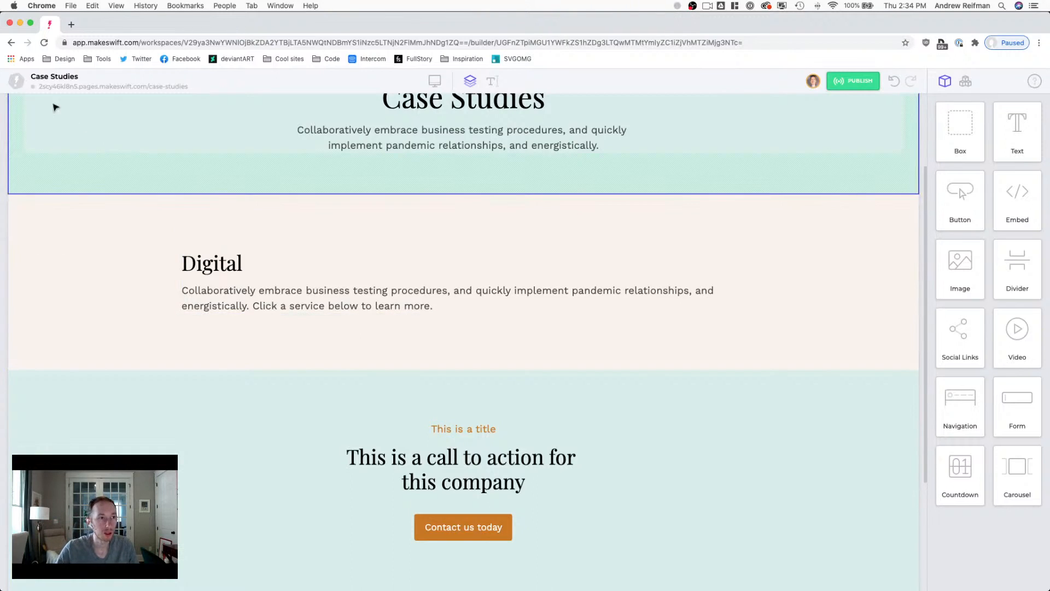
left_click(13, 88)
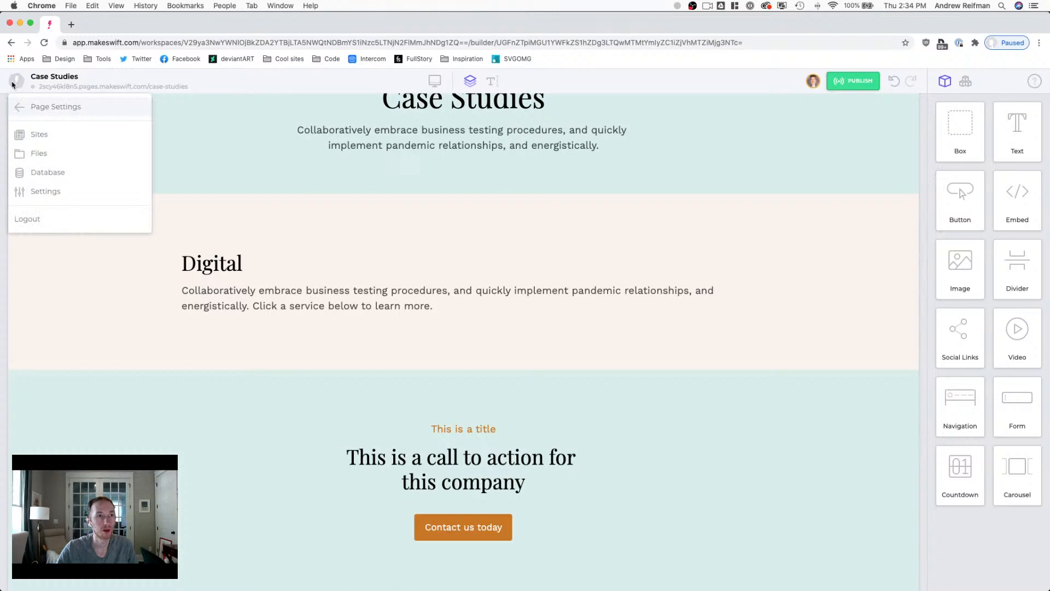
left_click(30, 112)
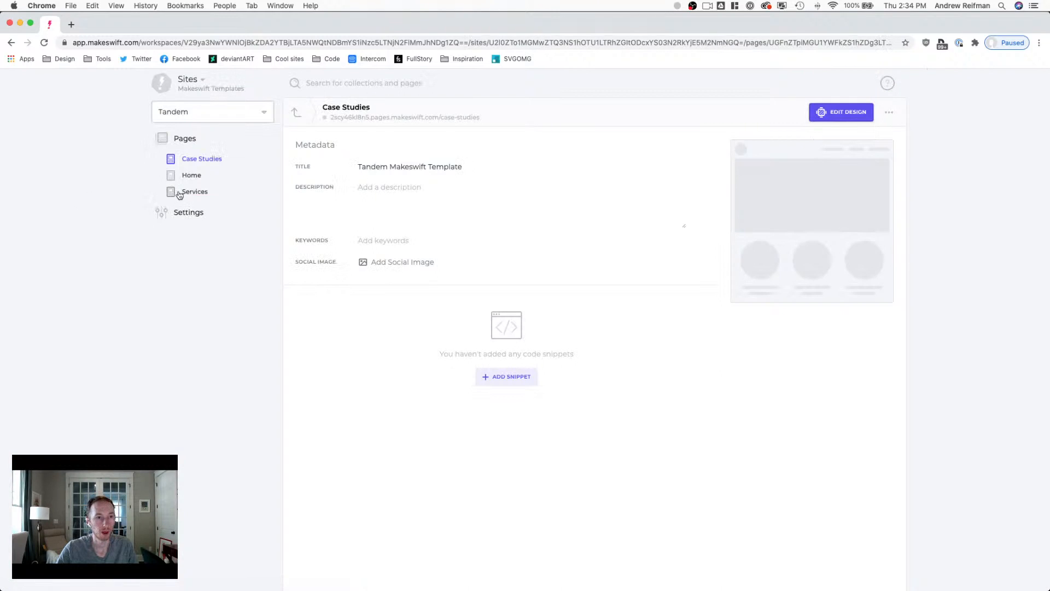
left_click(188, 177)
left_click(810, 216)
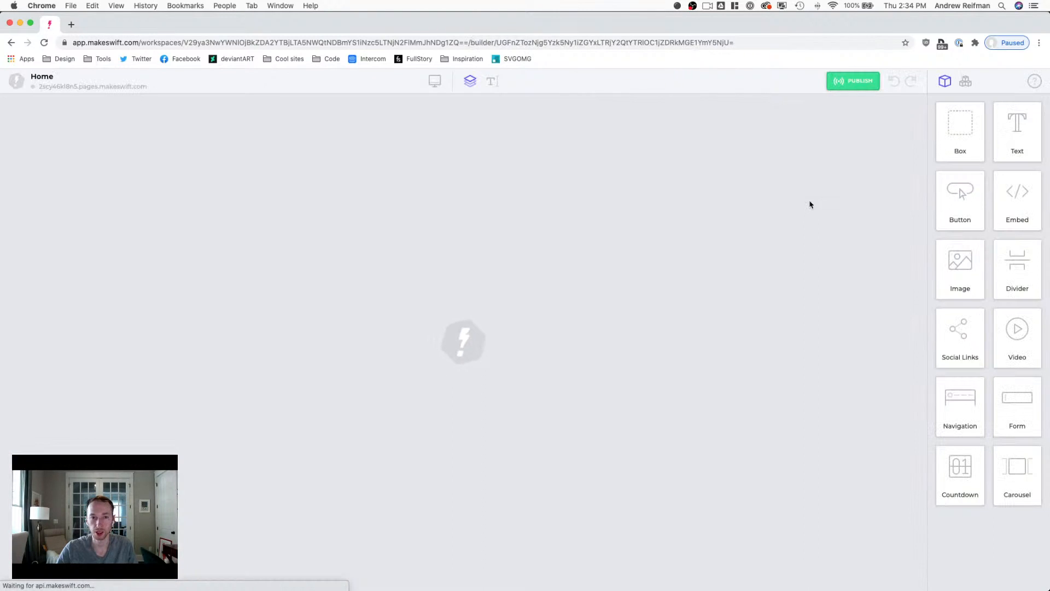
Step: Set the first feature heading's line height to 1.1 and update the Heading 2 typography style with that change
scroll(476, 300, "down", 10)
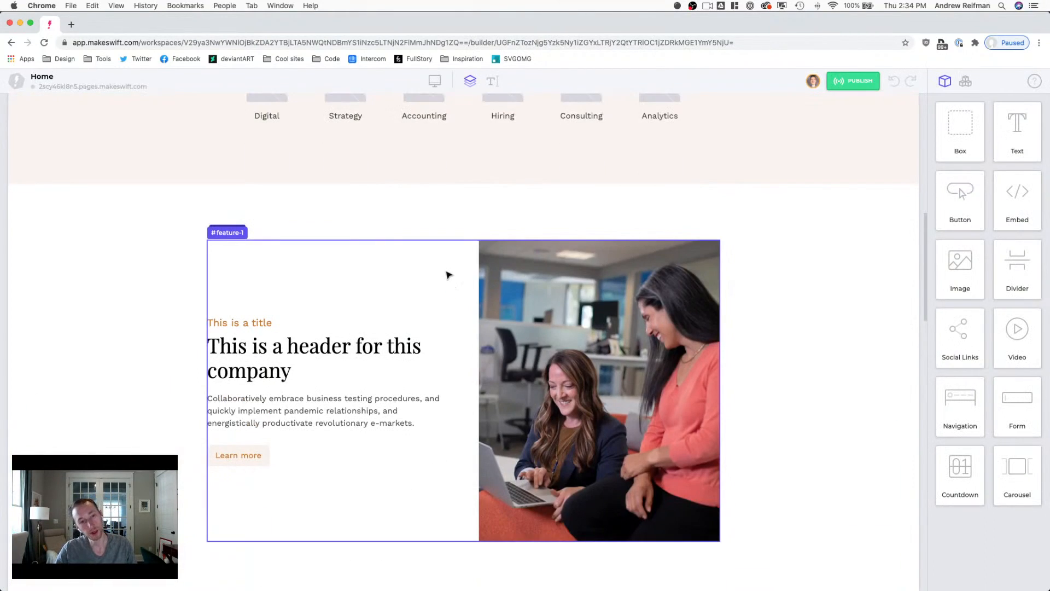
left_click(266, 356)
left_click(259, 347)
triple_click(259, 346)
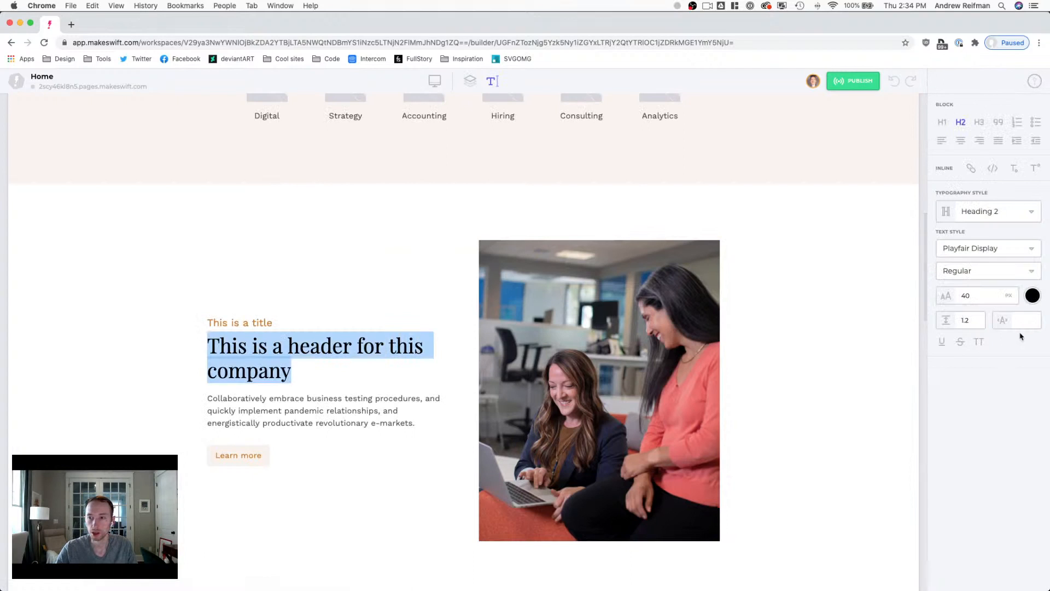
left_click_drag(974, 324, 970, 325)
left_click(308, 350)
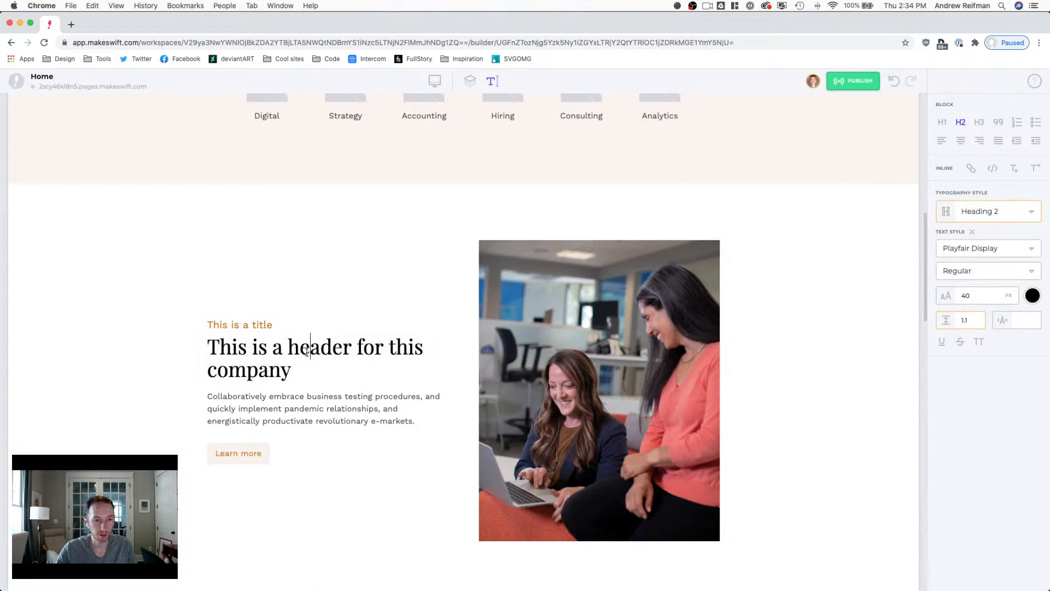
triple_click(308, 350)
left_click(975, 211)
left_click(916, 254)
left_click(429, 452)
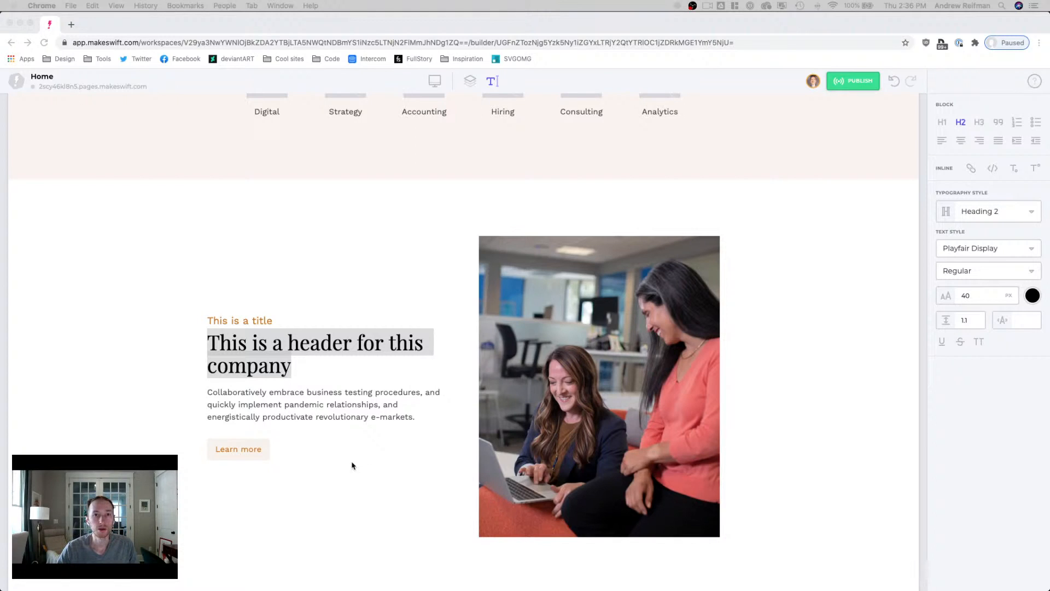
Step: Select the Home page's whole features section, containing both image-and-text rows, and copy it
left_click(315, 299)
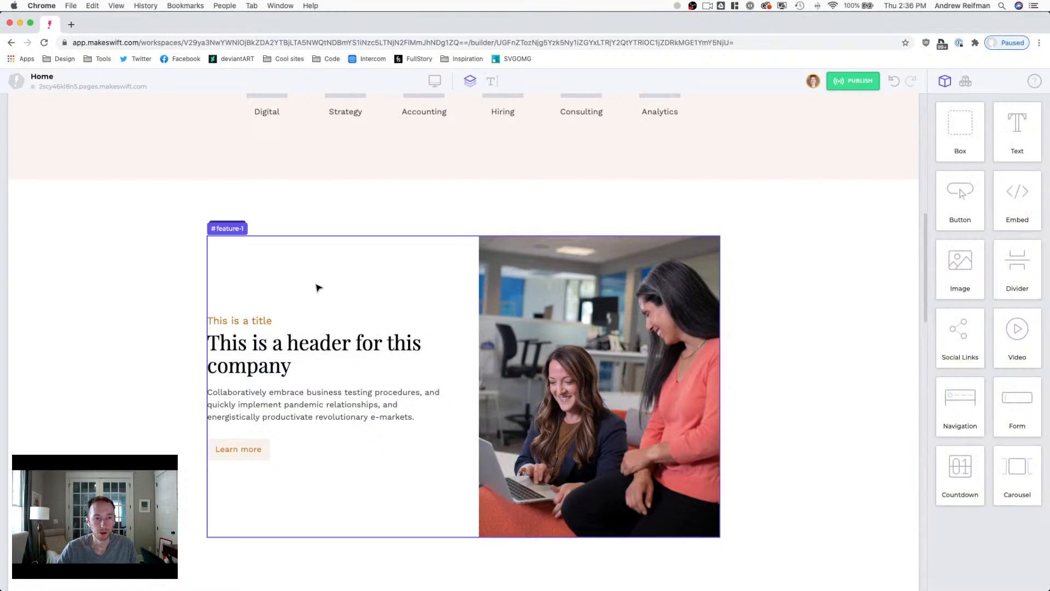
left_click(318, 287)
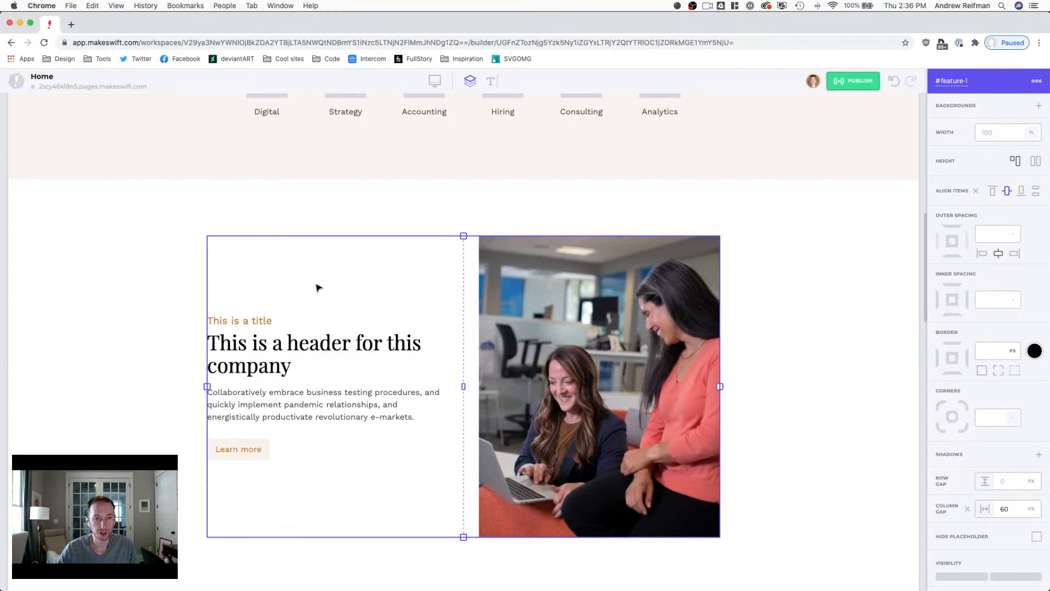
left_click(294, 203)
scroll(295, 203, "down", 12)
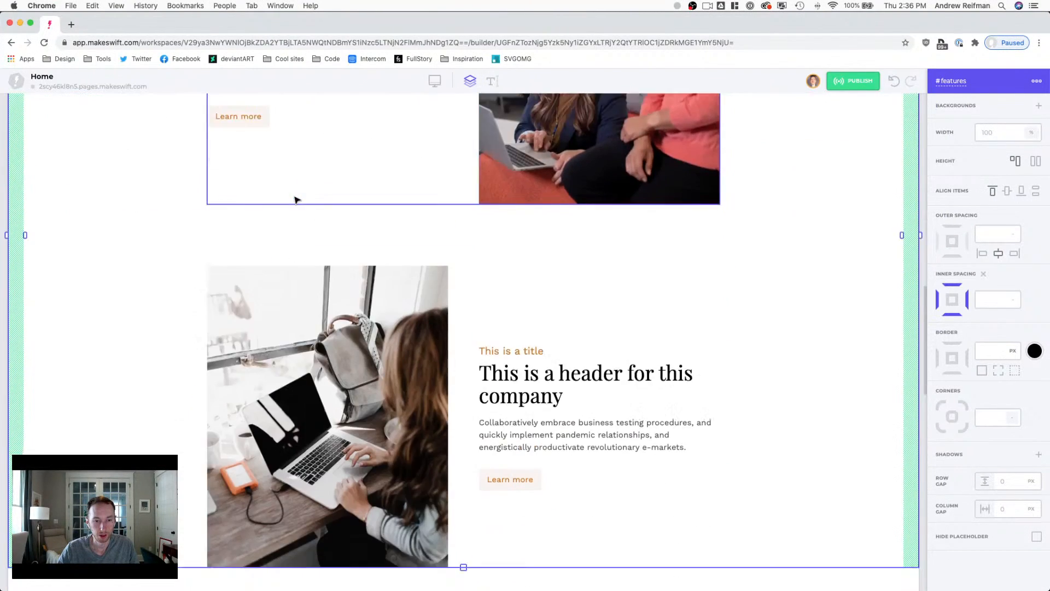
scroll(294, 200, "up", 5)
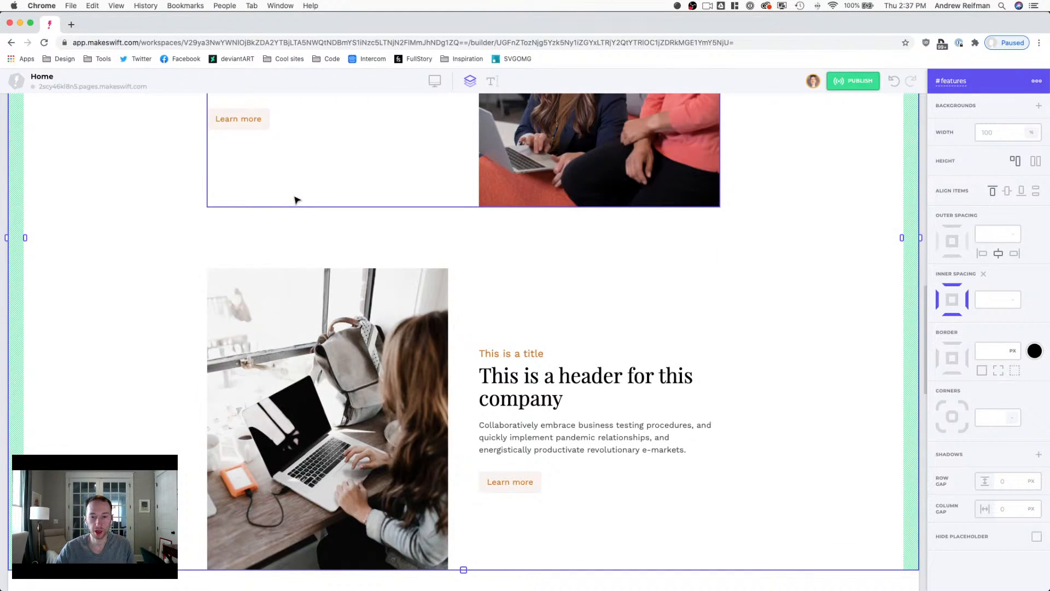
scroll(294, 192, "up", 3)
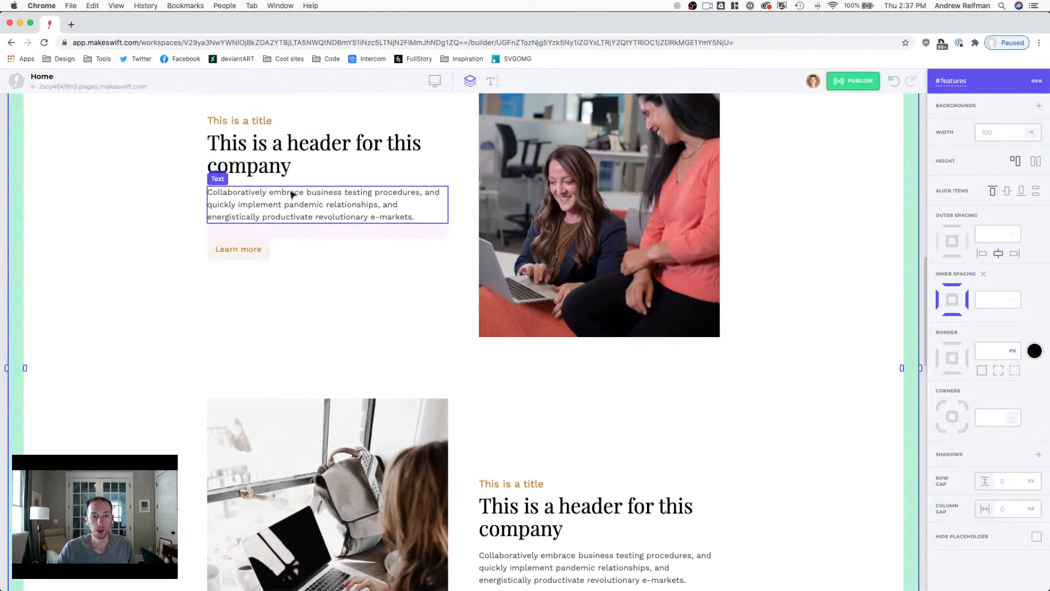
scroll(295, 194, "down", 10)
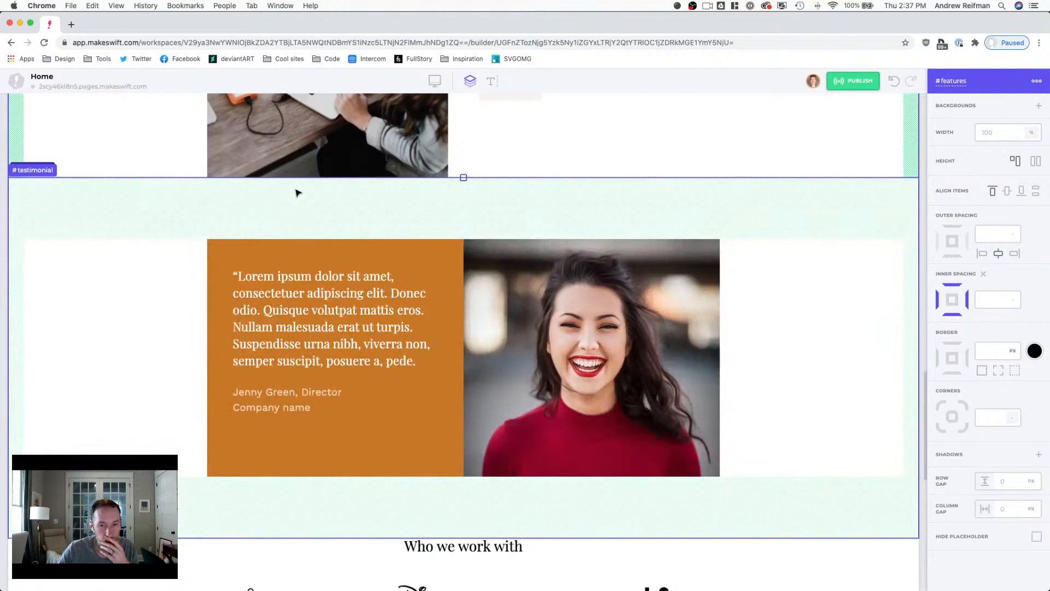
scroll(291, 195, "up", 12)
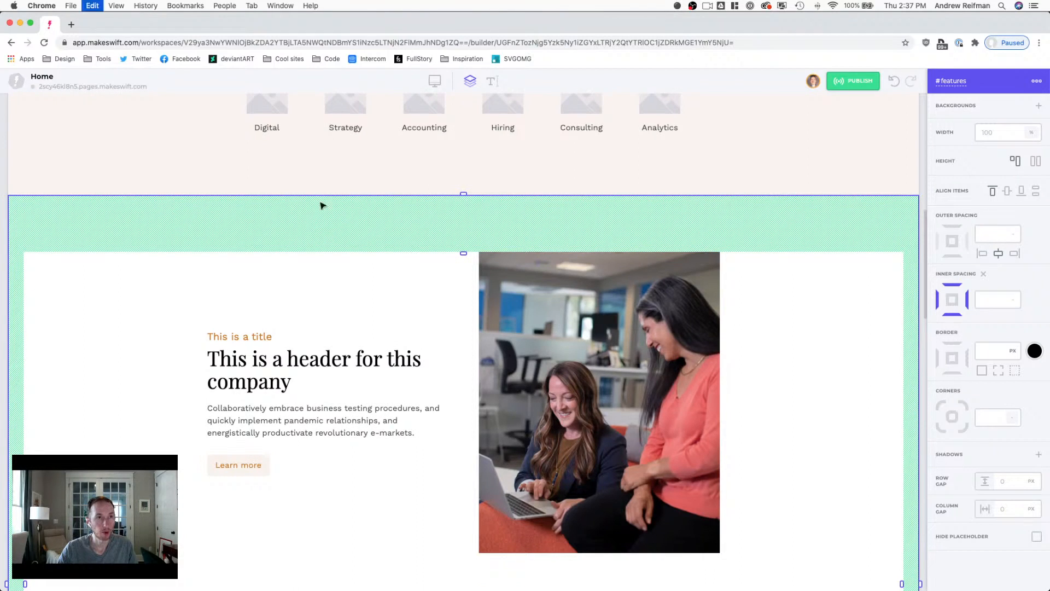
Step: Leave the Home design and open the Case Studies page's design for editing
left_click(11, 43)
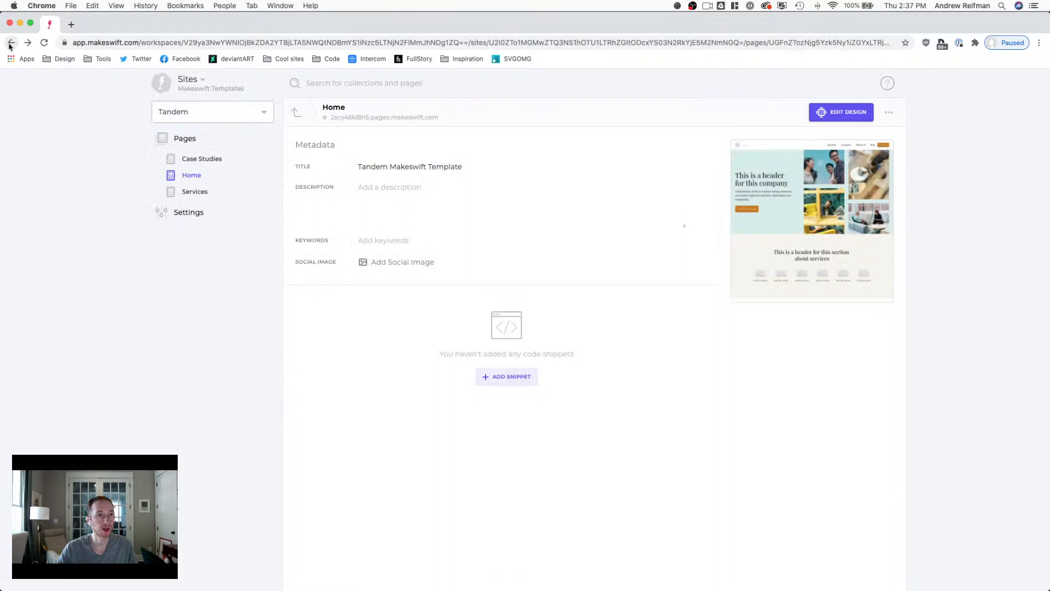
left_click(197, 159)
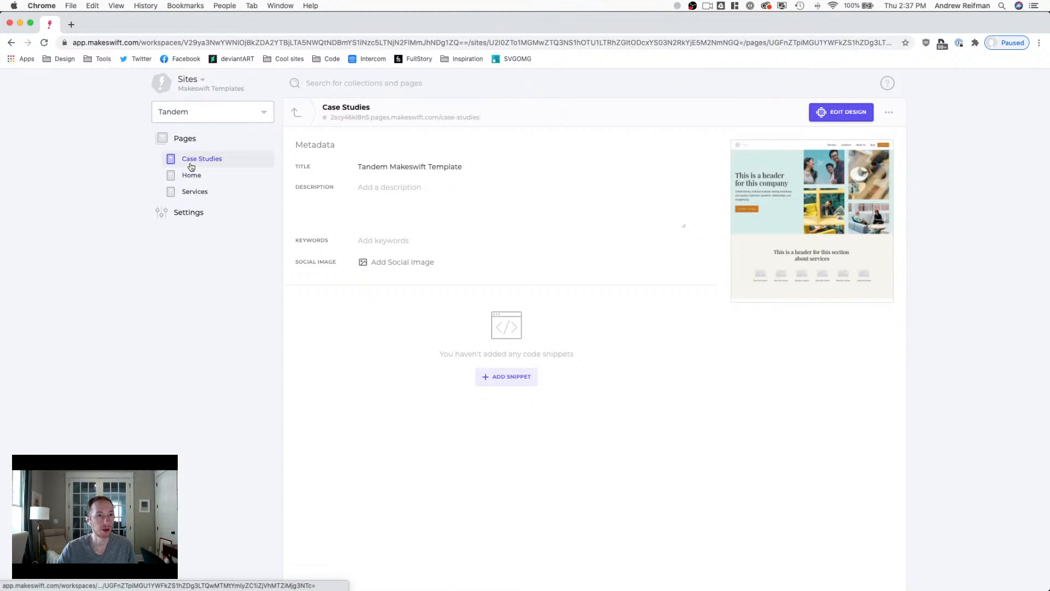
left_click(821, 231)
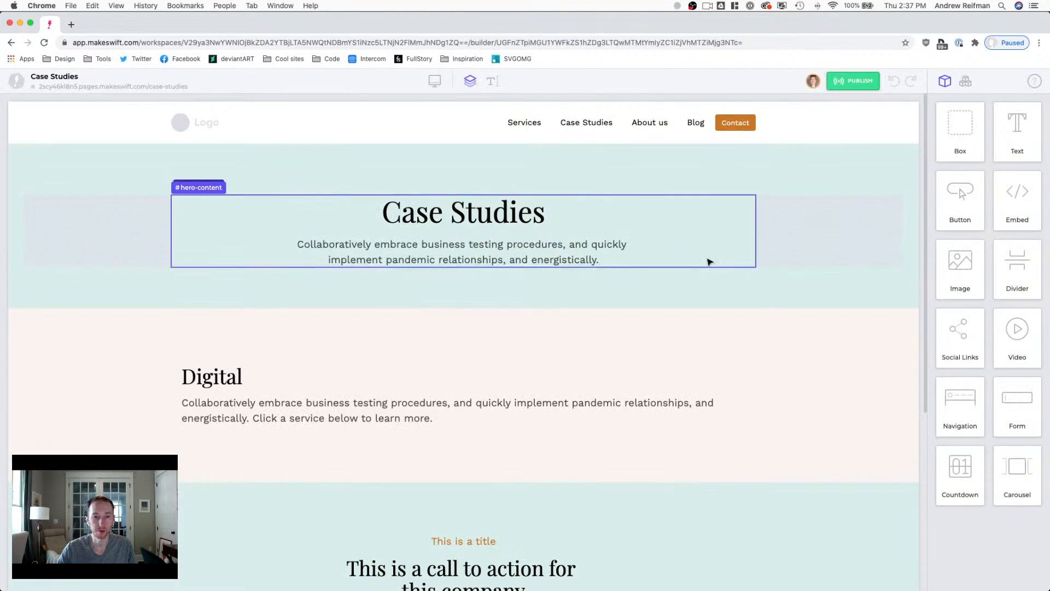
Step: Delete the Digital section and paste the copied features section between the hero and the call to action
scroll(709, 261, "down", 3)
left_click(497, 259)
key("Delete")
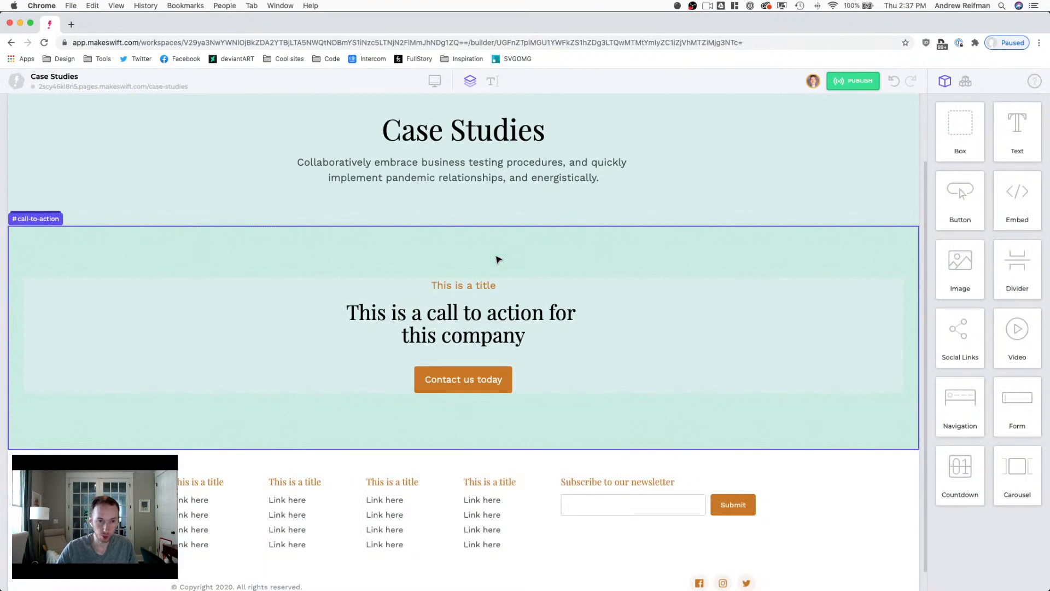
key("super+z")
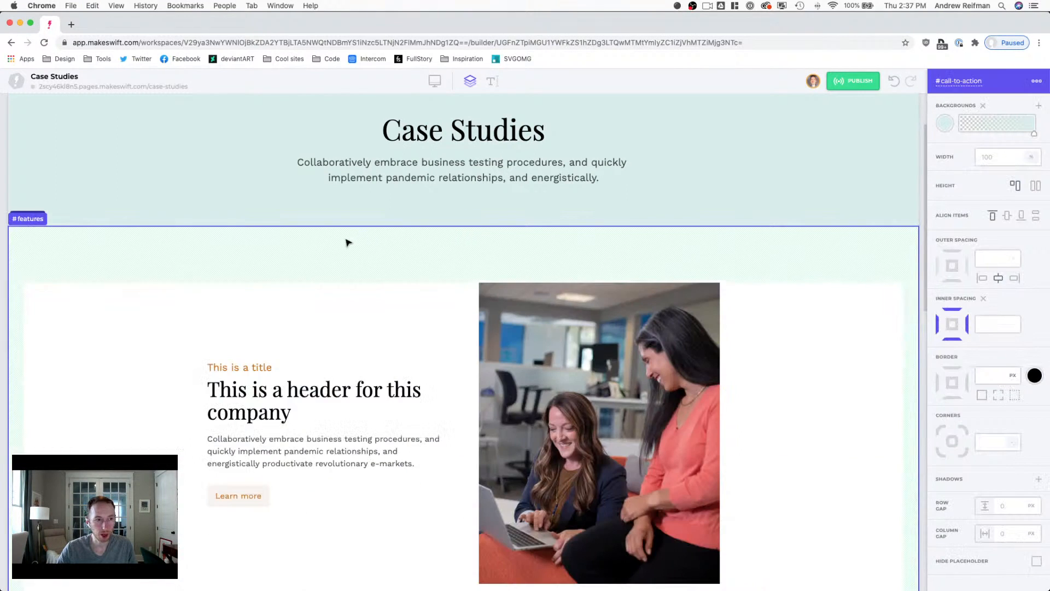
Step: Rename the pasted features section's ID to "case-studies"
left_click(949, 81)
type("casestudies")
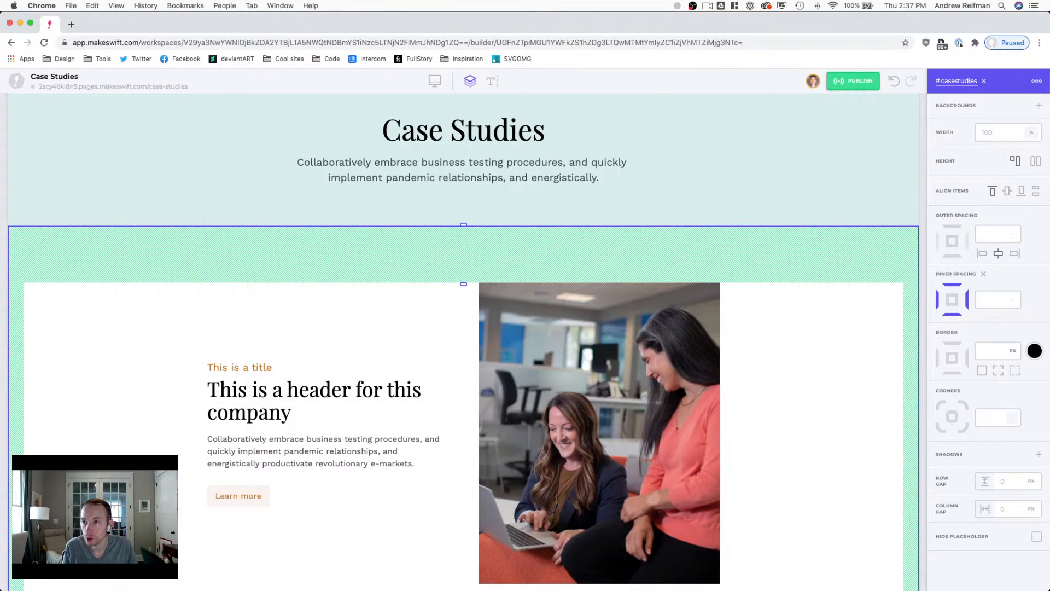
left_click(955, 81)
type("-")
key("Return")
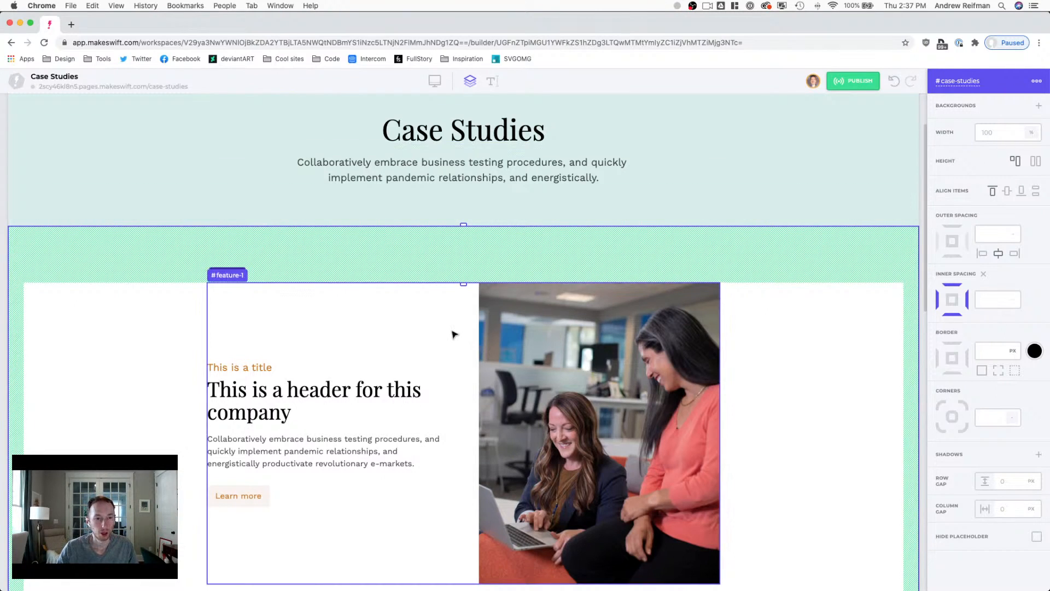
Step: Replace the first feature's heading text with "Client Name"
left_click(247, 369)
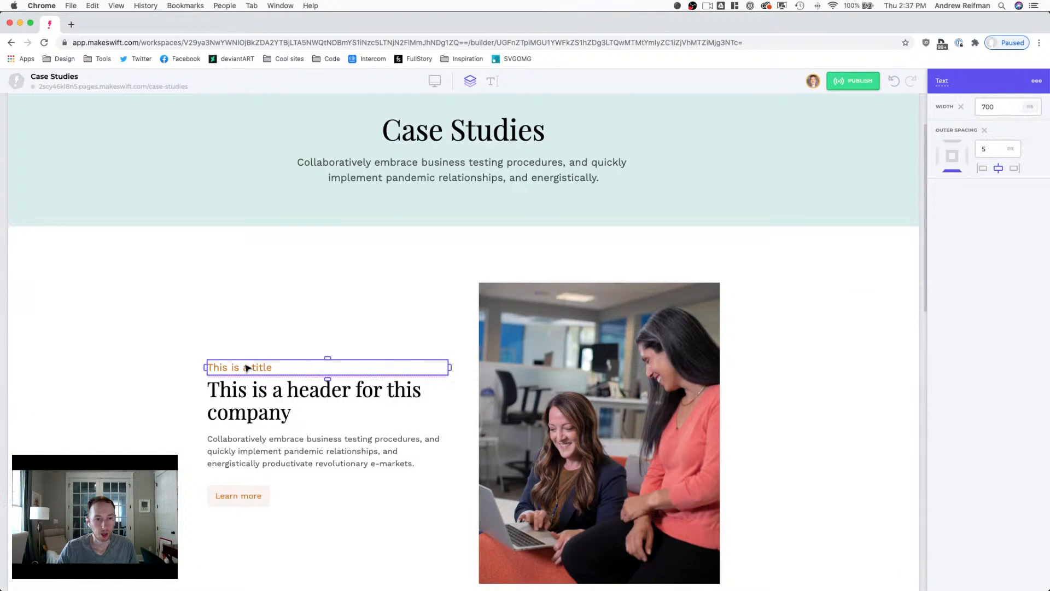
left_click(243, 392)
left_click(243, 392)
key("super+a")
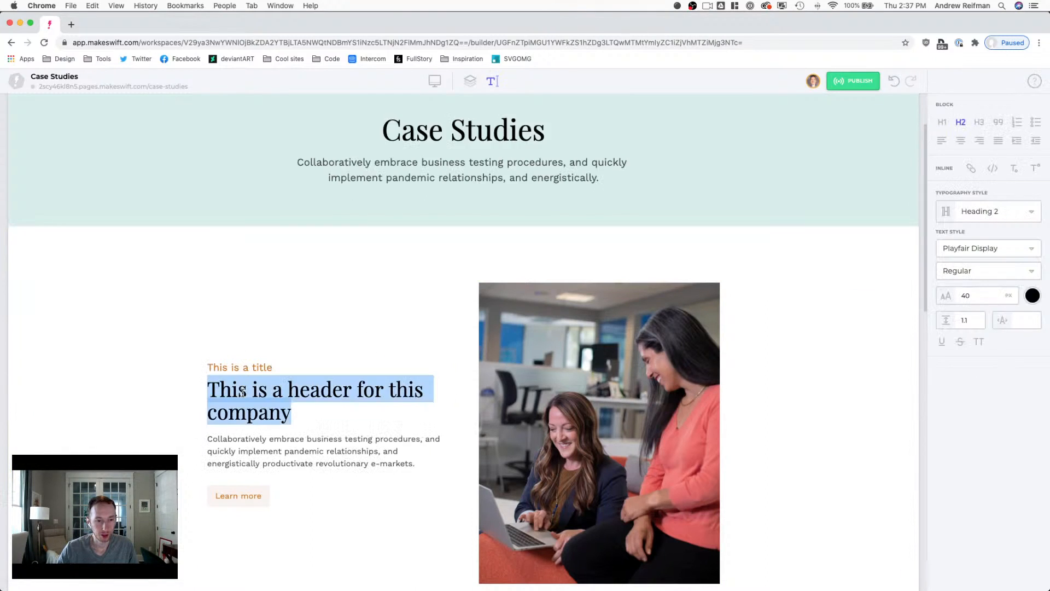
type("Case s")
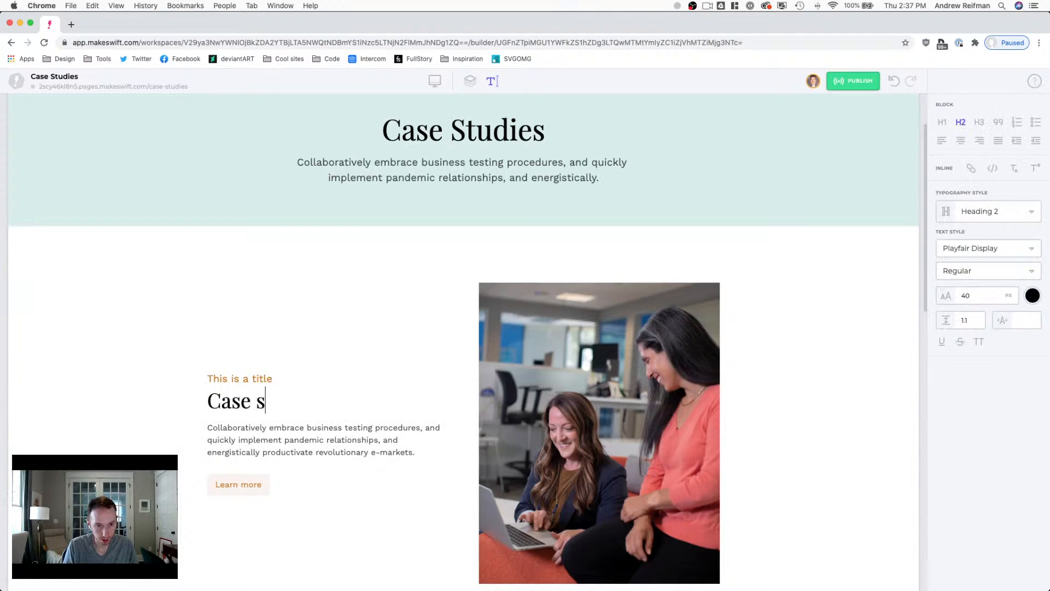
key("BackSpace")
key("BackSpace")
key("BackSpace")
key("BackSpace")
key("BackSpace")
type("lient Name")
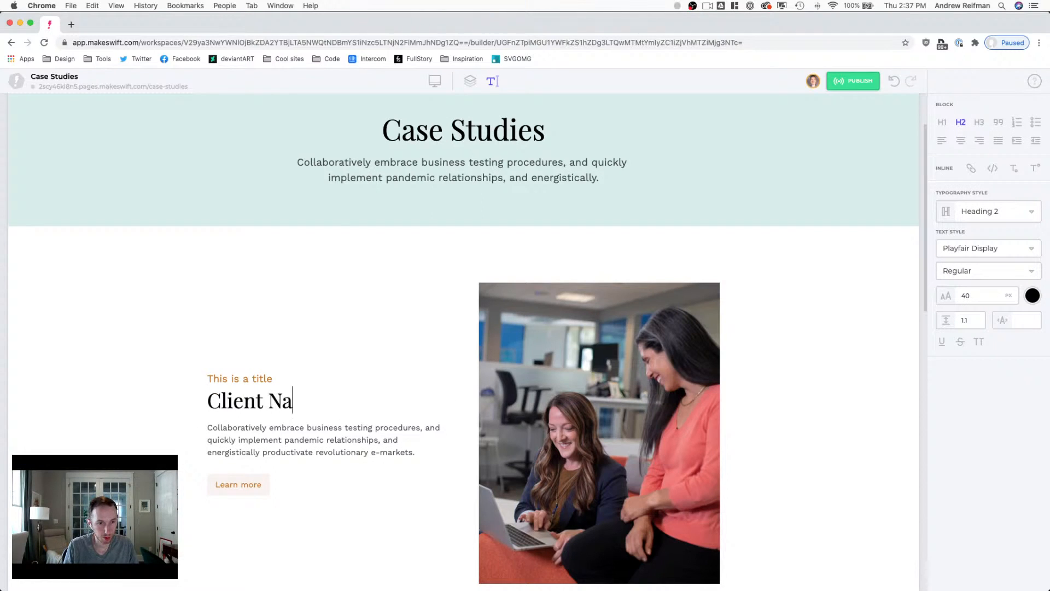
Step: Replace the small title above the heading with "Service" and set the spacing below the Client Name heading to 15 px
triple_click(231, 380)
type("Service")
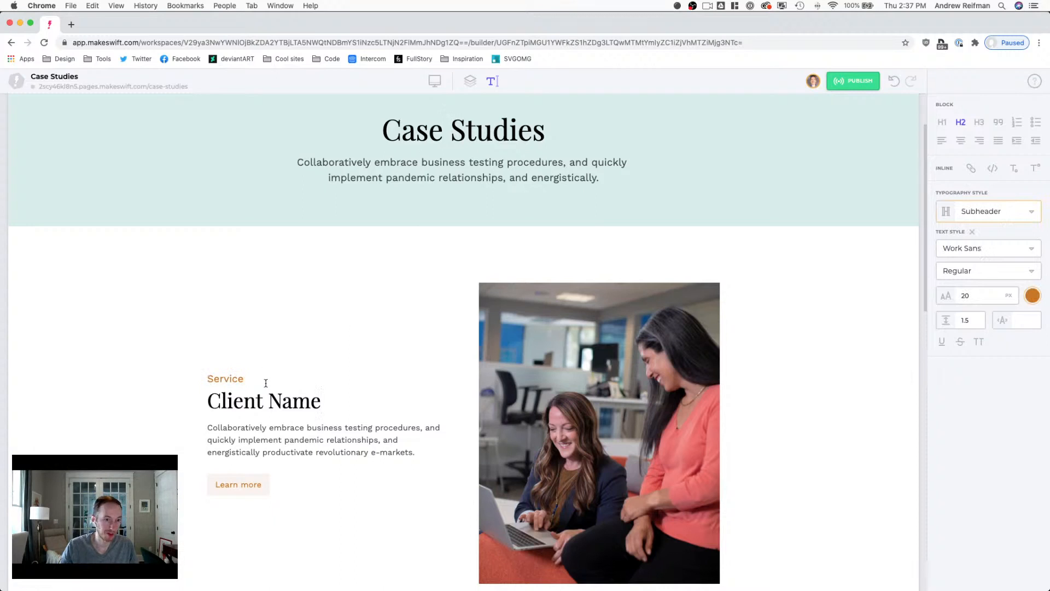
left_click(471, 81)
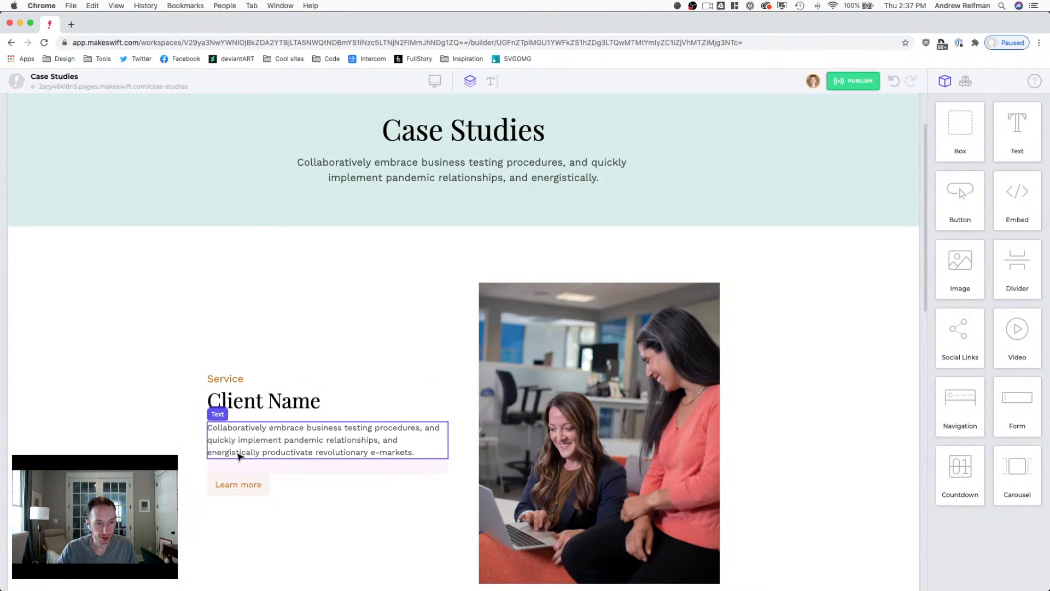
left_click(244, 412)
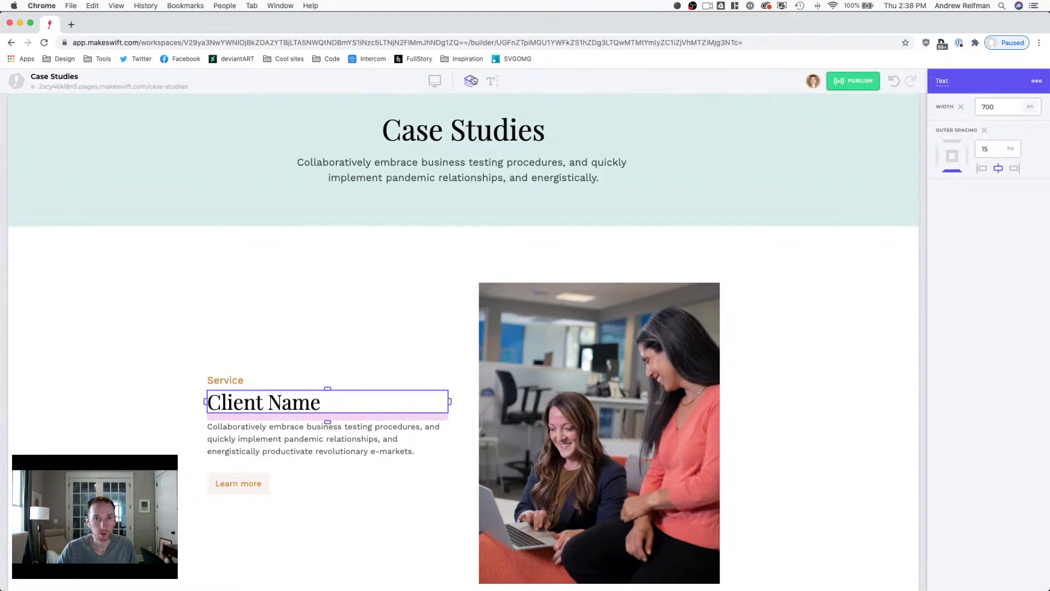
Step: Delete the first feature's image and clear the fixed widths of its paragraph, heading and small title
left_click(520, 335)
key("Delete")
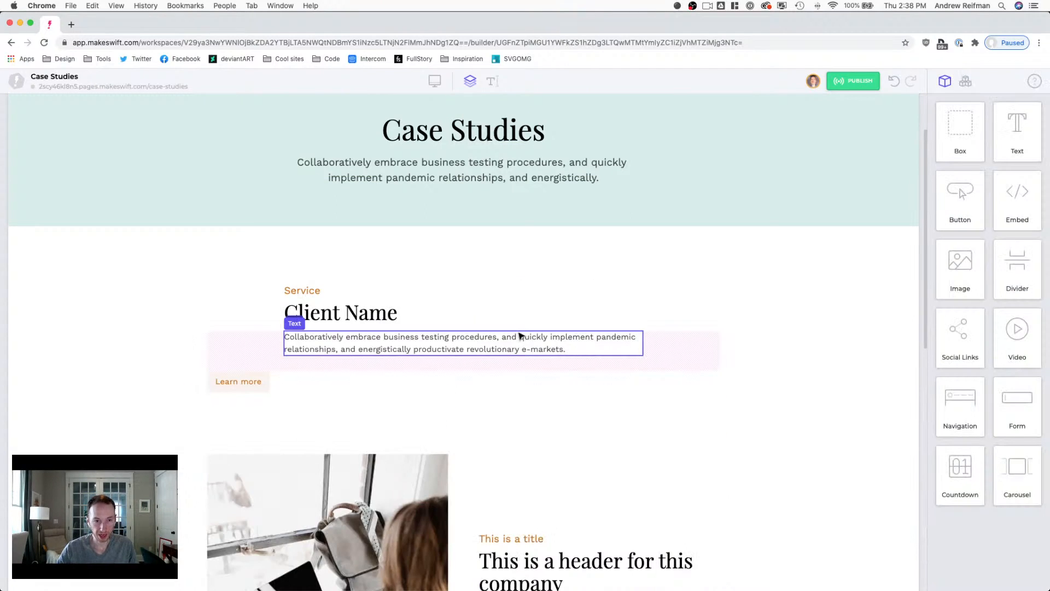
left_click(320, 339)
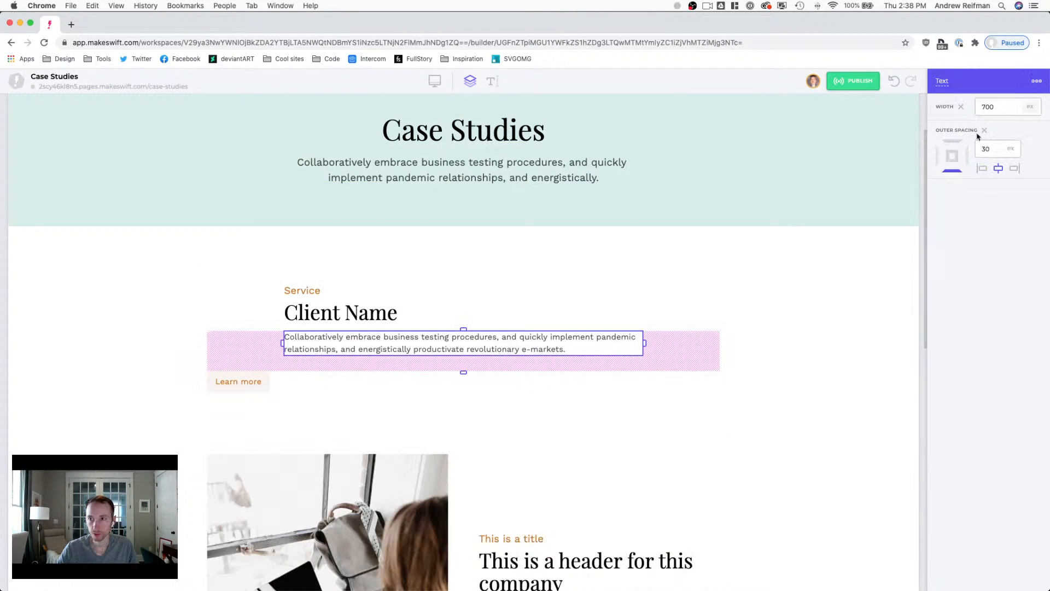
left_click(961, 107)
left_click(330, 316)
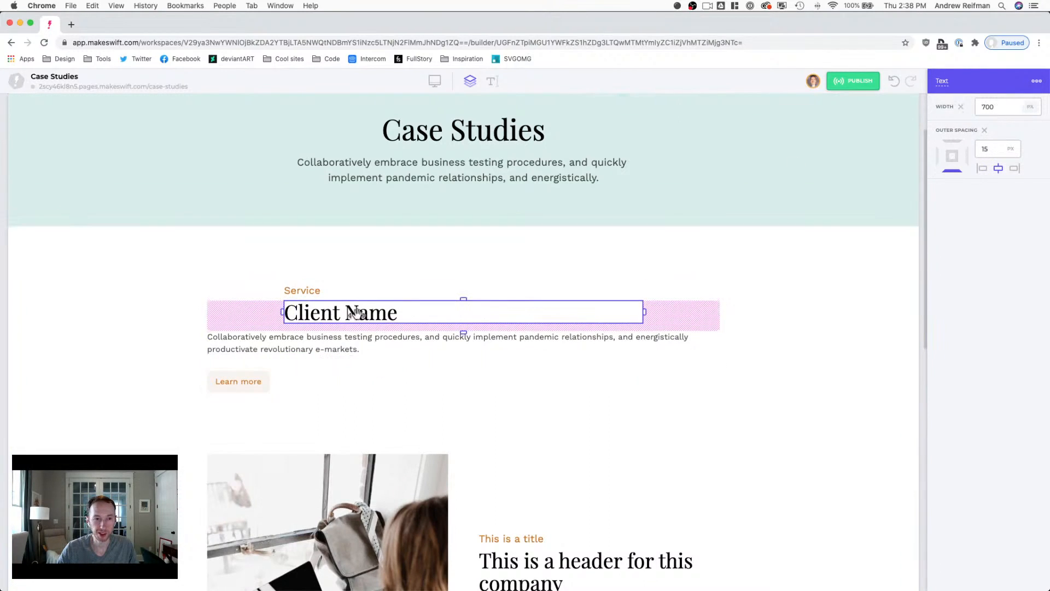
left_click(961, 106)
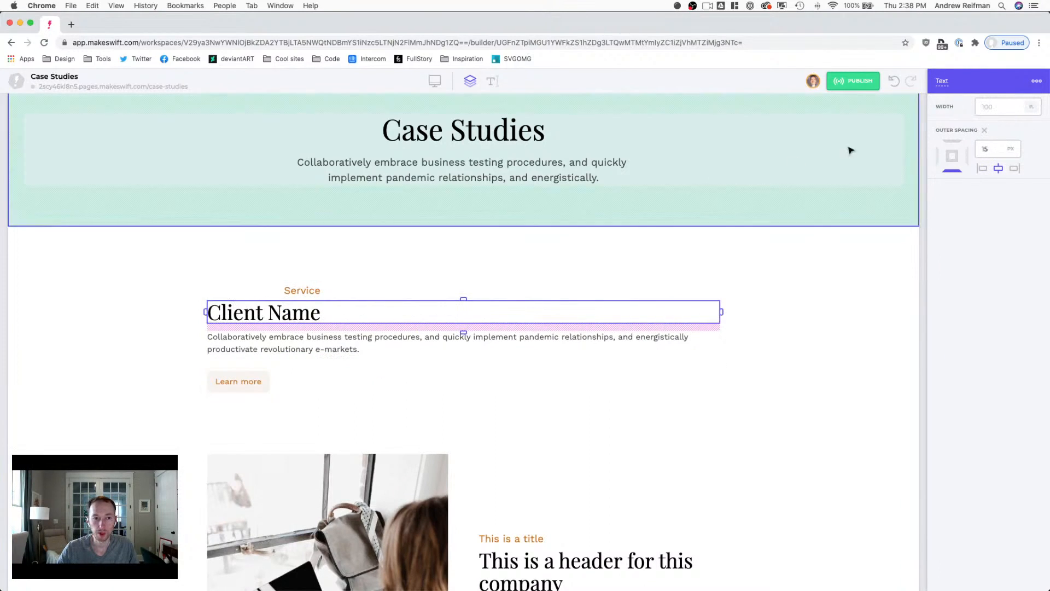
left_click(307, 291)
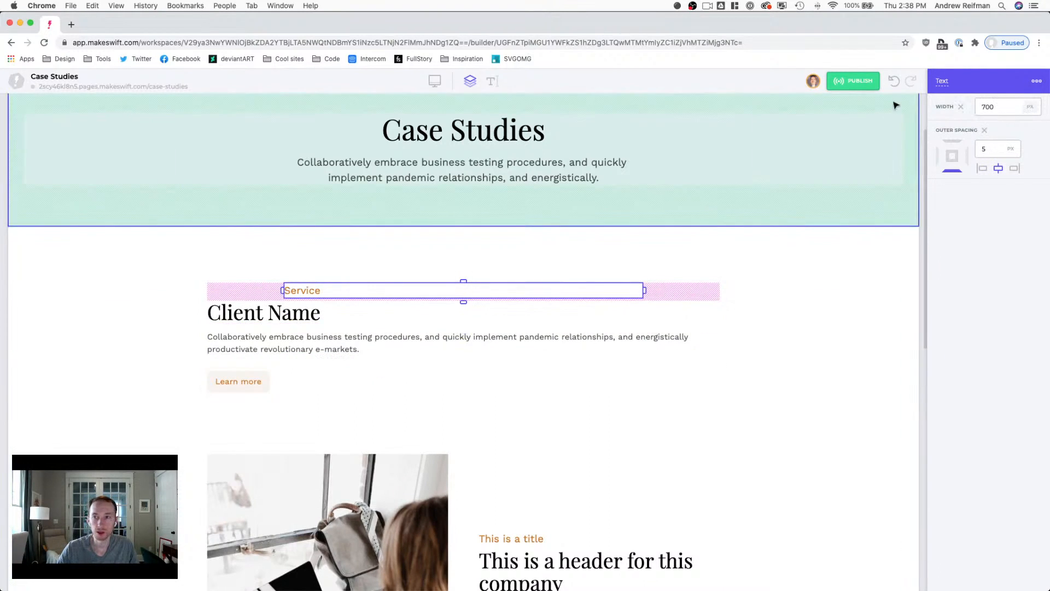
left_click(962, 107)
left_click(921, 196)
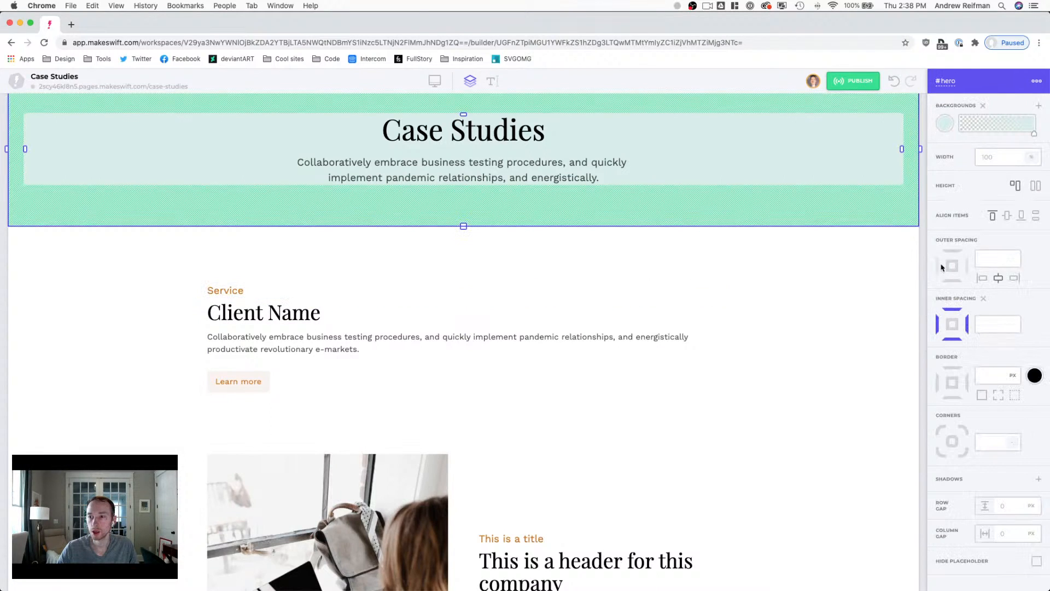
Step: Rename the features-content box's ID to "case-studies-content"
mouse_move(225, 294)
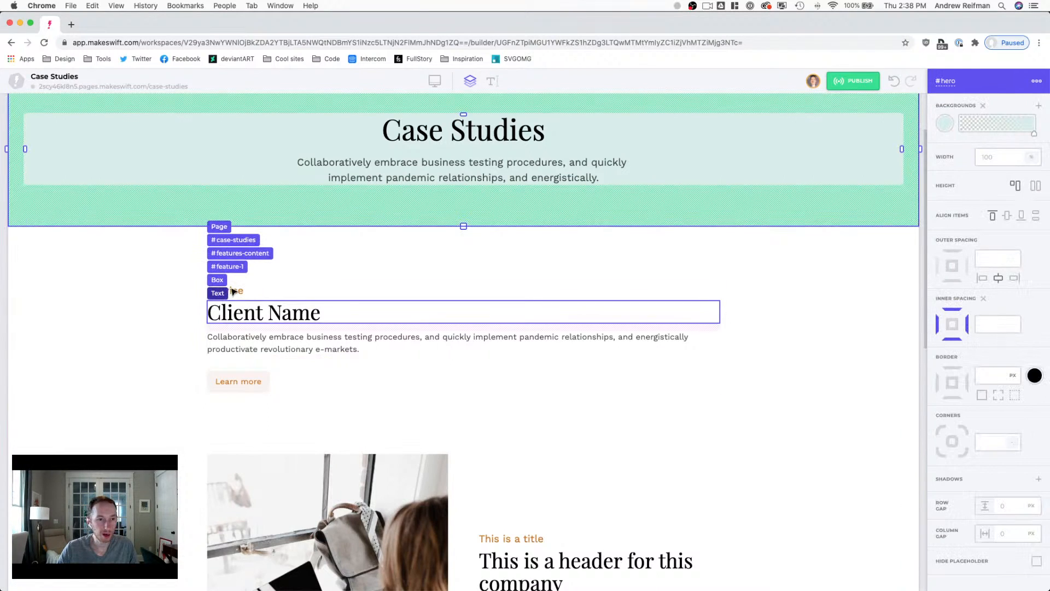
left_click(240, 253)
double_click(943, 77)
type("case-studies-content")
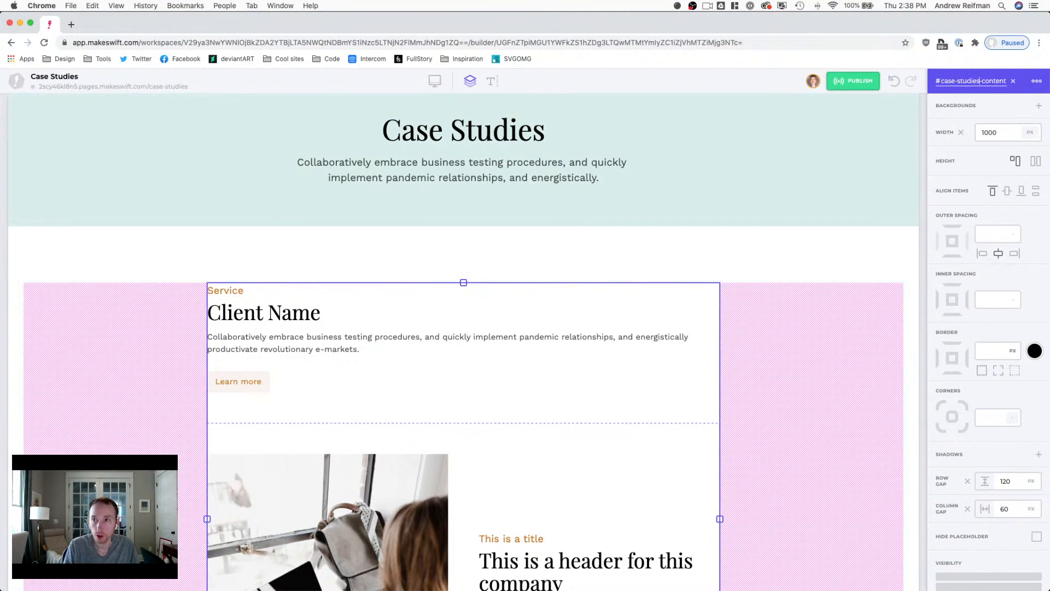
key("Return")
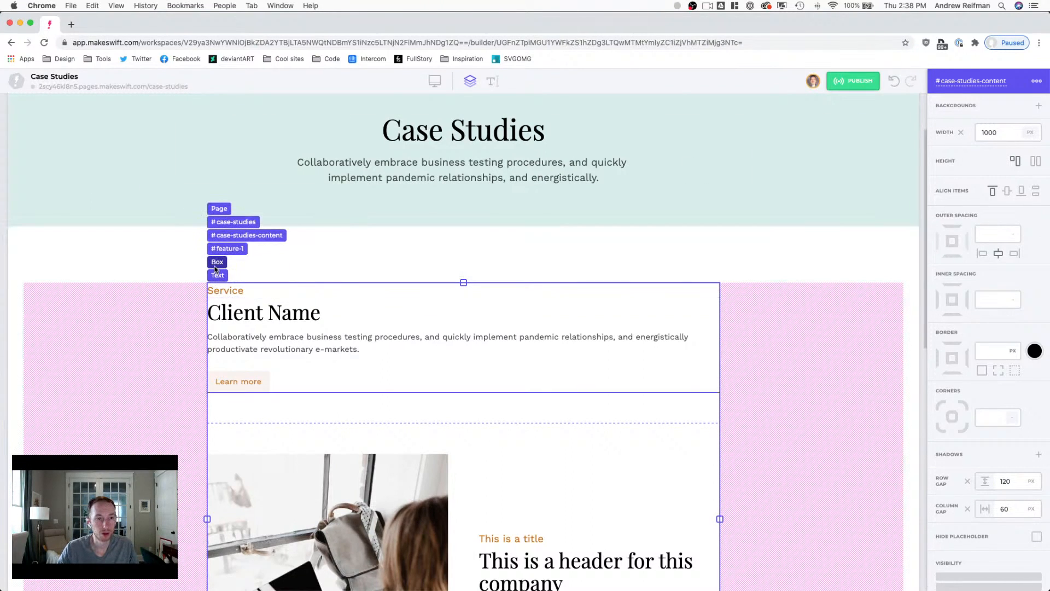
Step: Delete the second feature box, with its image and text, from the case studies section
scroll(300, 328, "down", 1)
left_click(536, 464)
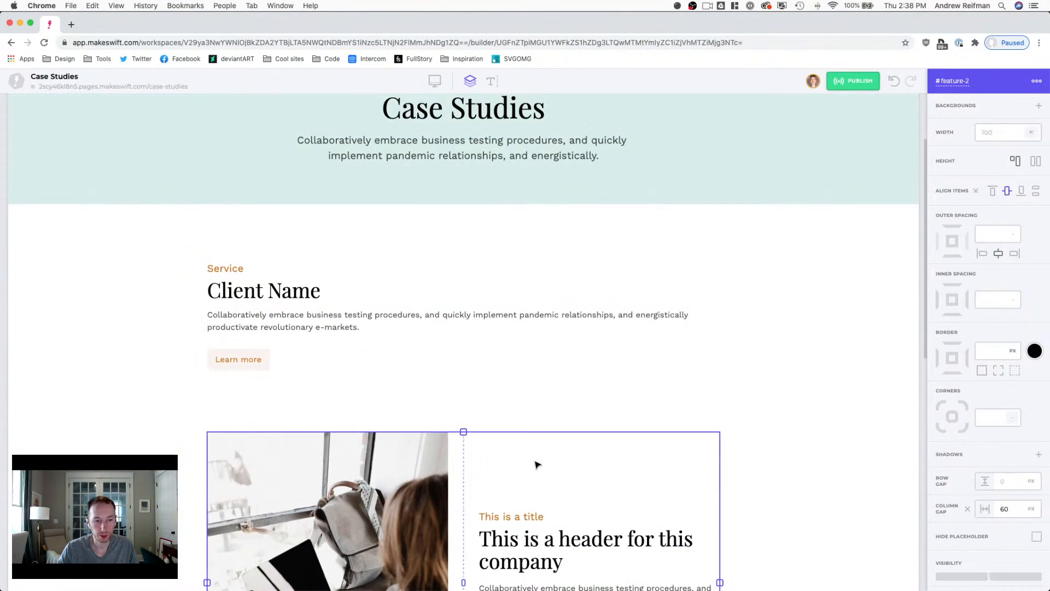
key("Delete")
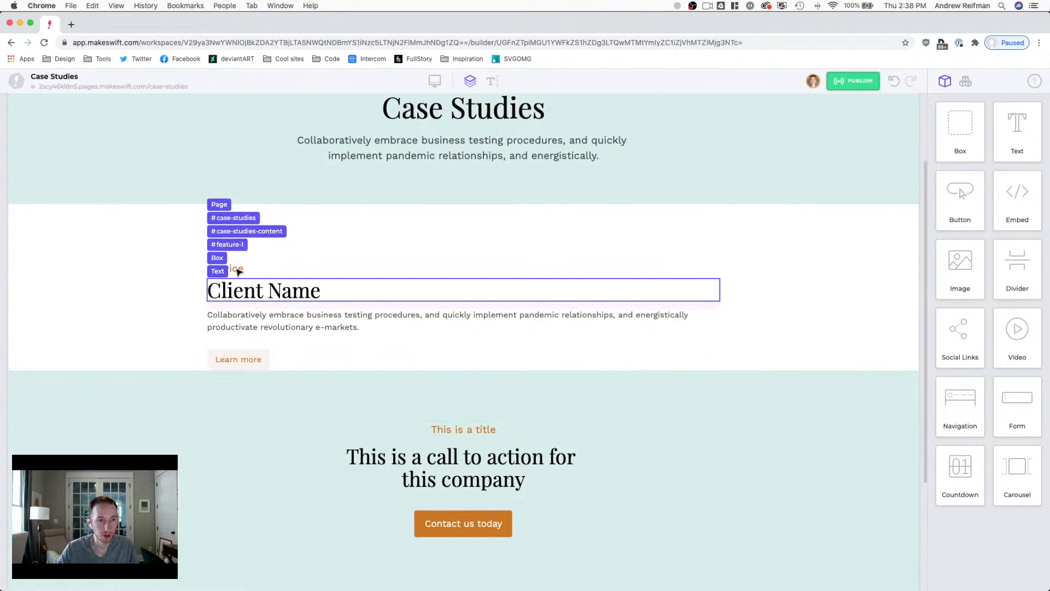
Step: Rename the remaining feature box's ID to "case-study-1"
left_click(224, 258)
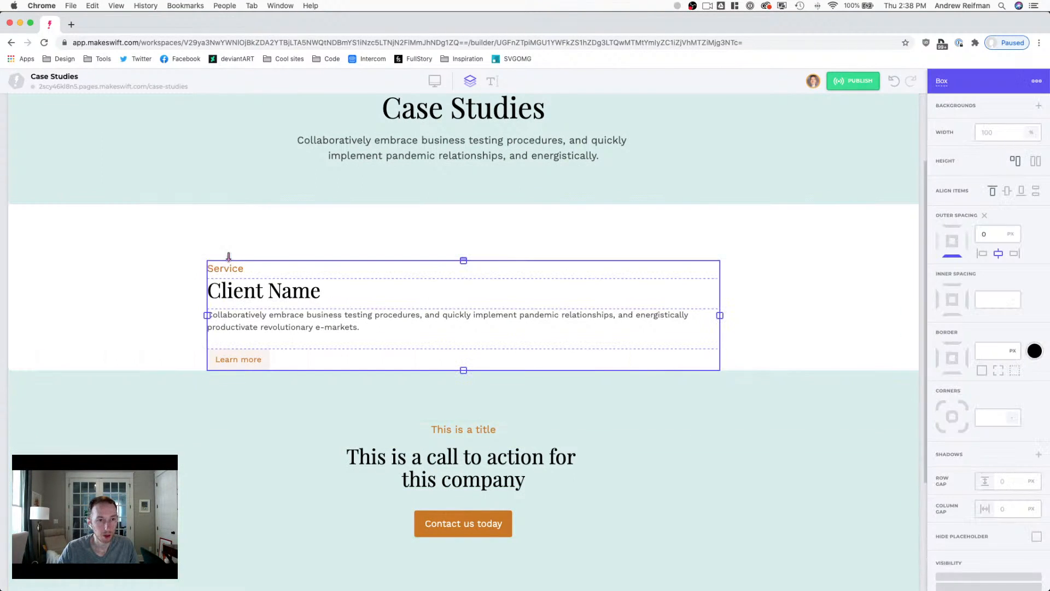
mouse_move(224, 263)
left_click(223, 232)
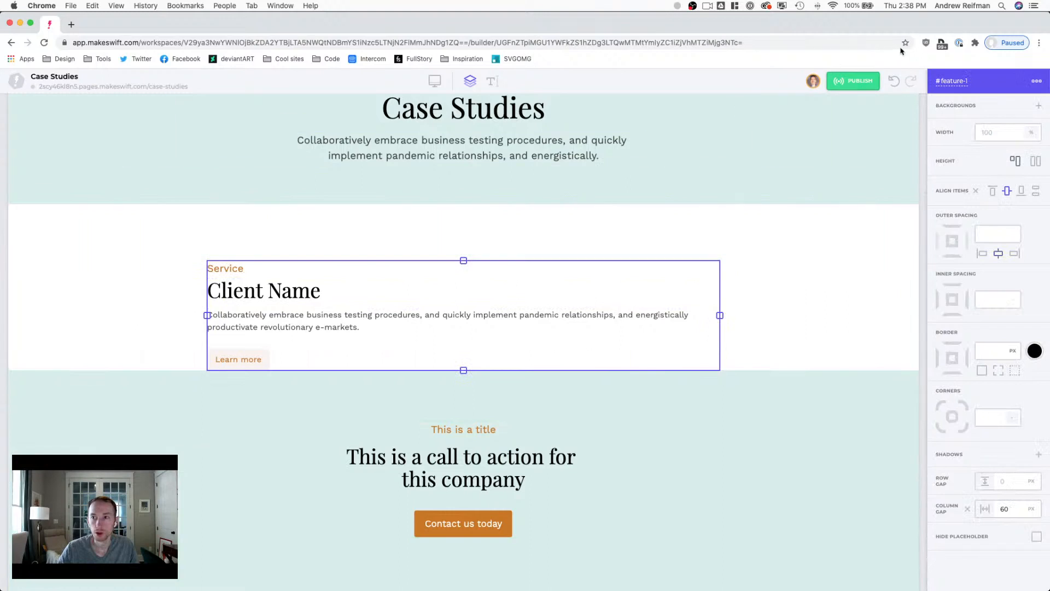
left_click(955, 80)
type("ca")
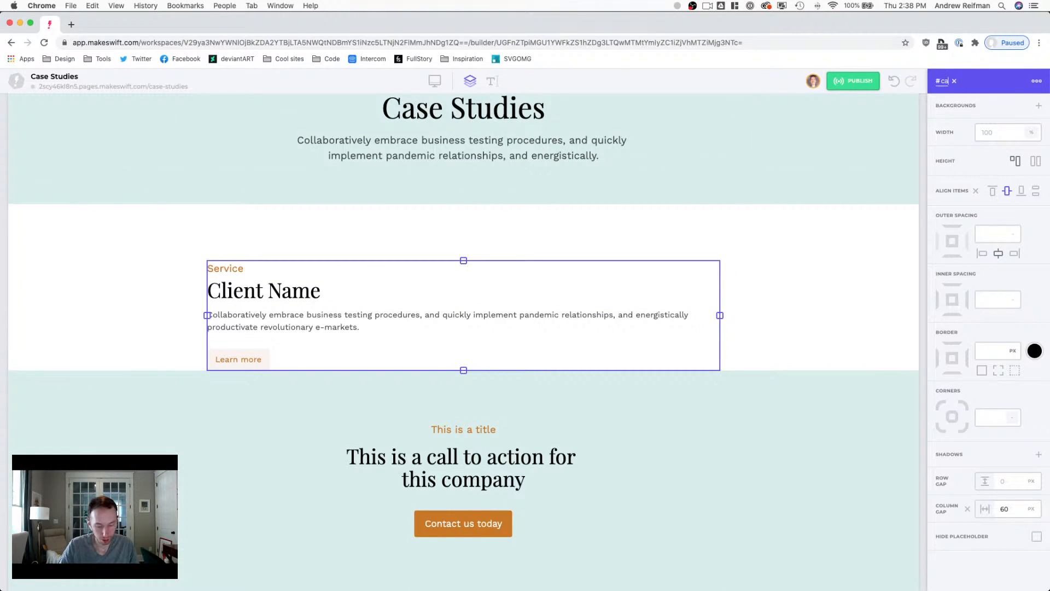
type("se-study-")
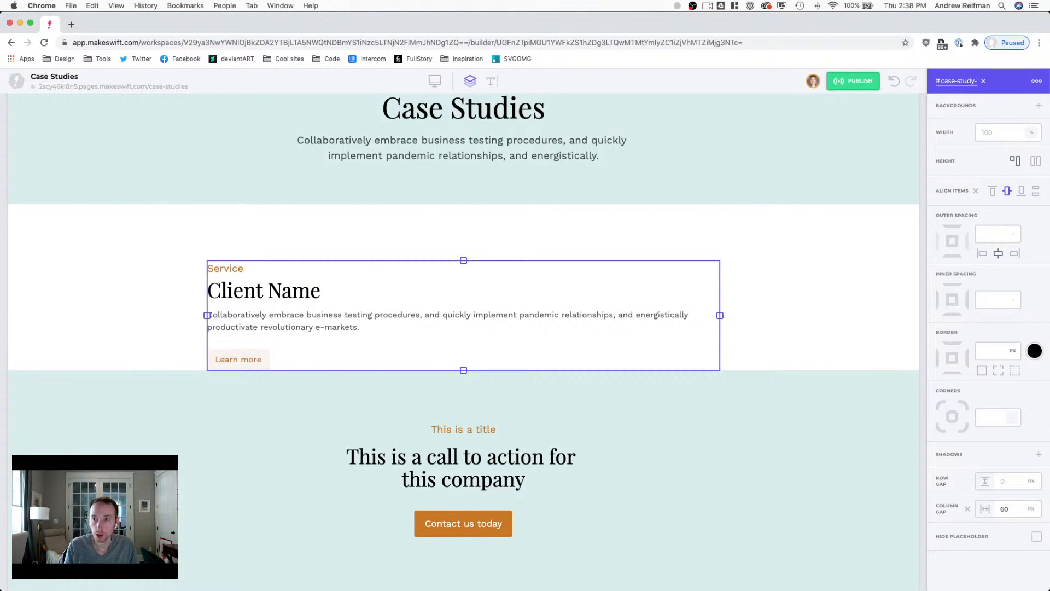
type("1")
key("Return")
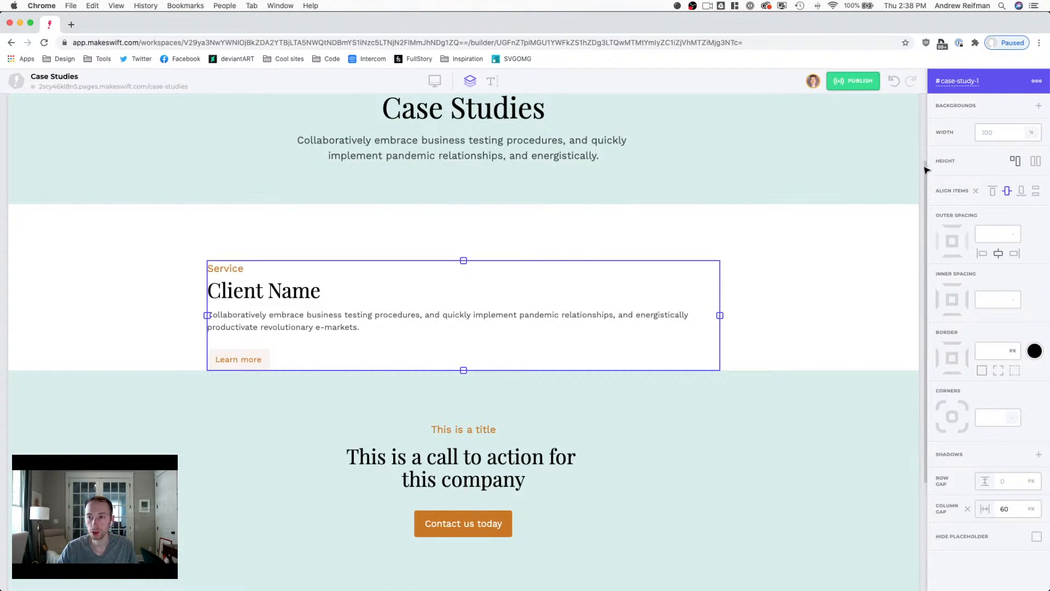
key("Escape")
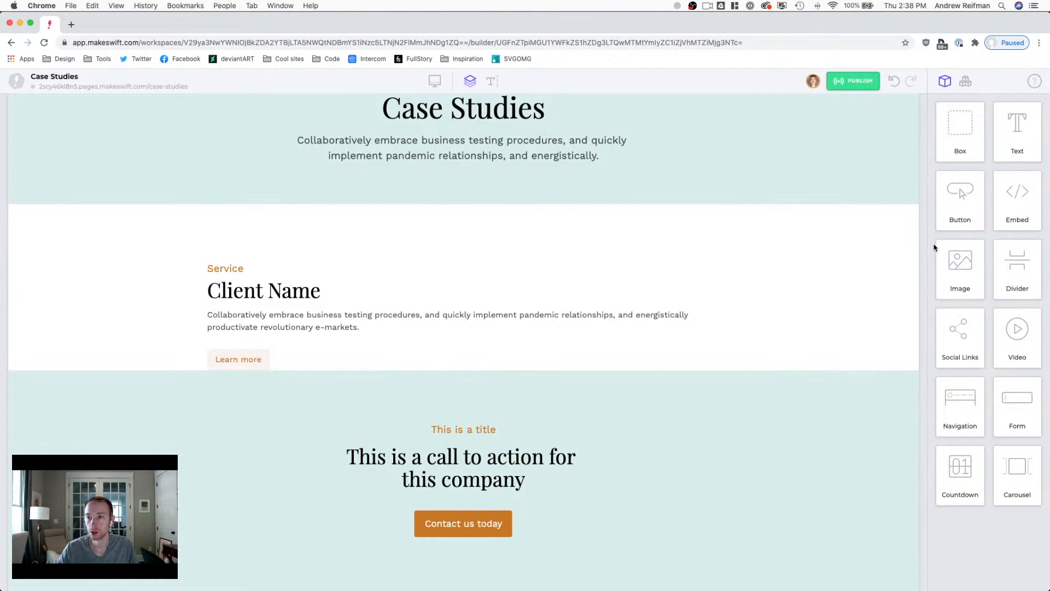
Step: Add an image in a column before the Client Name text and widen it to 100% of that column
left_click_drag(959, 261, 213, 292)
left_click(358, 310)
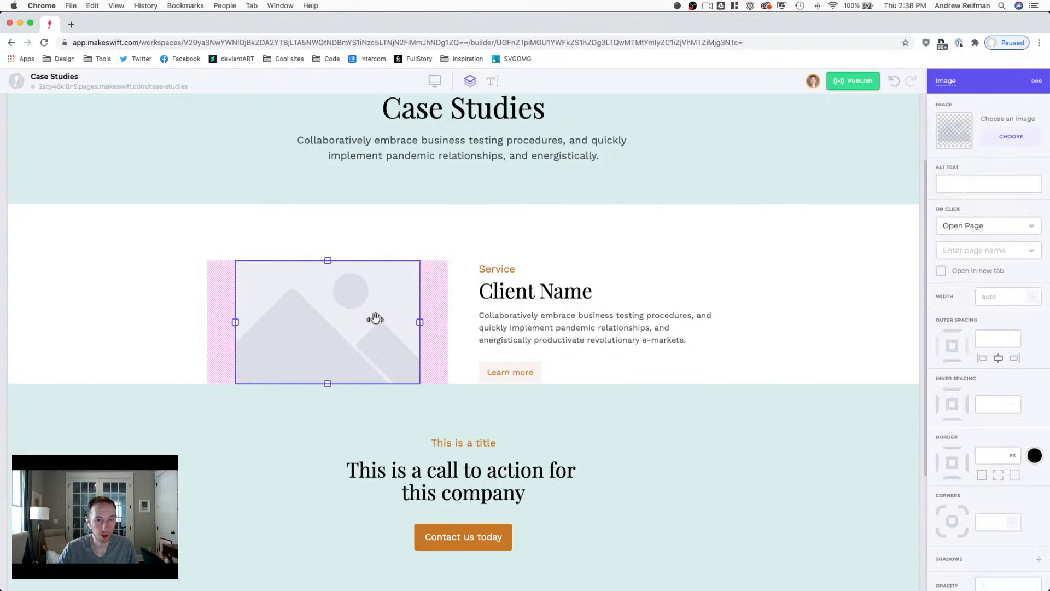
left_click_drag(423, 325, 448, 325)
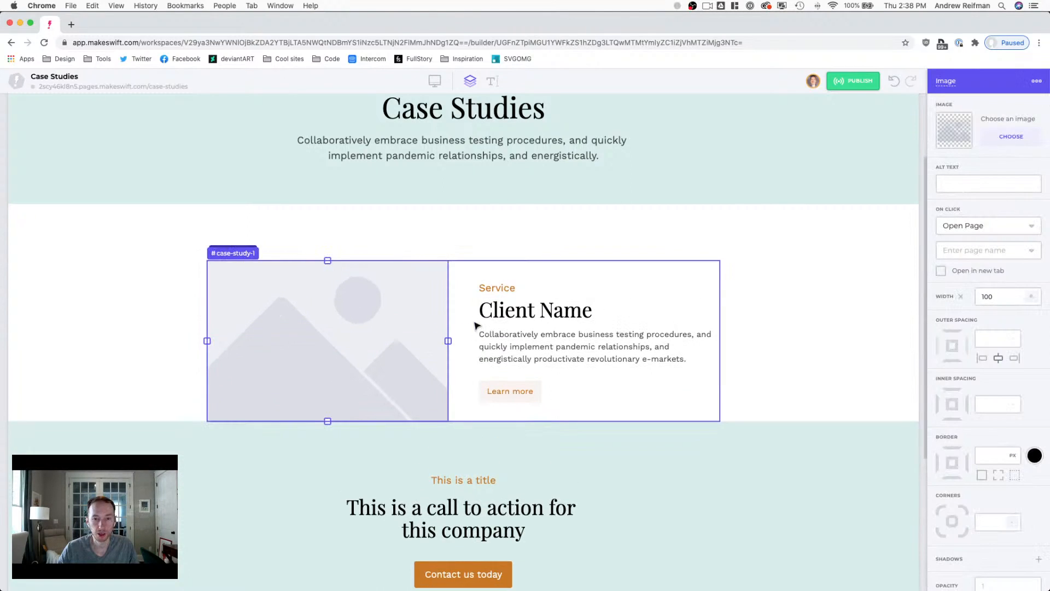
Step: Widen the image column of the case-study-1 box to about two thirds and align the box's items to the bottom
mouse_move(493, 291)
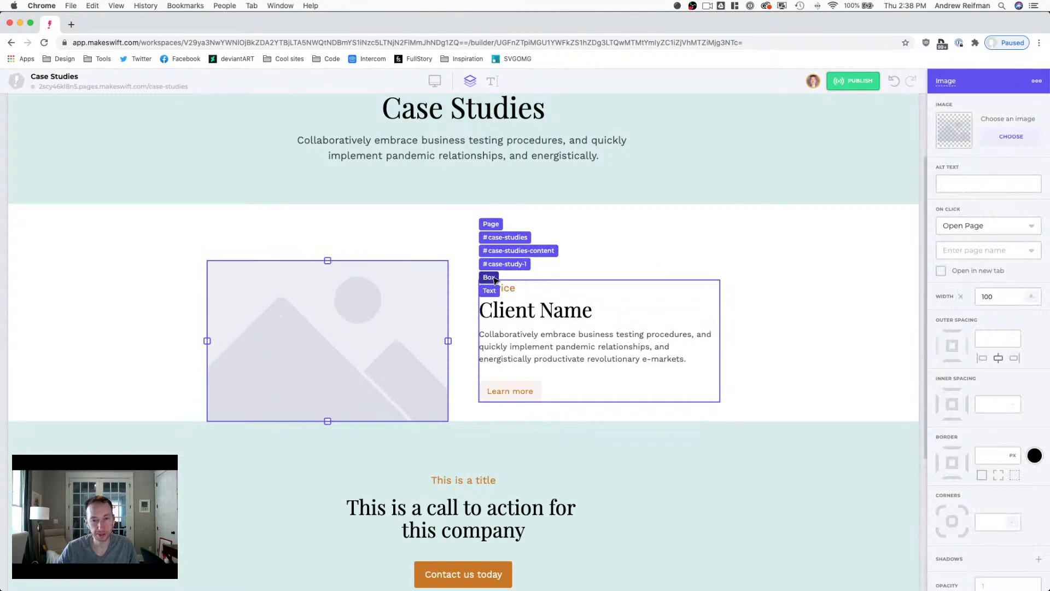
left_click(506, 264)
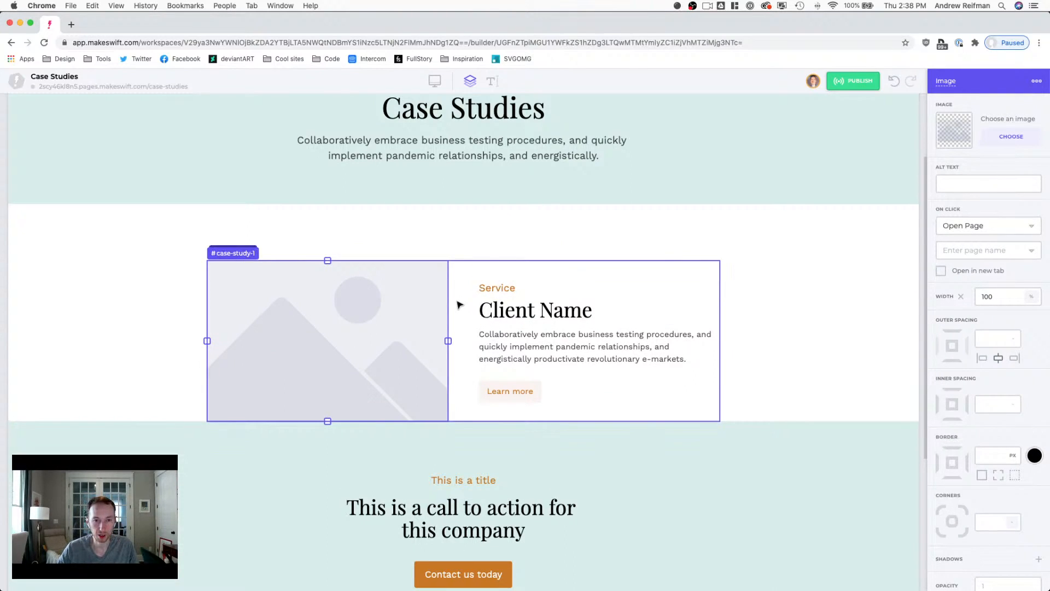
left_click_drag(462, 340, 532, 340)
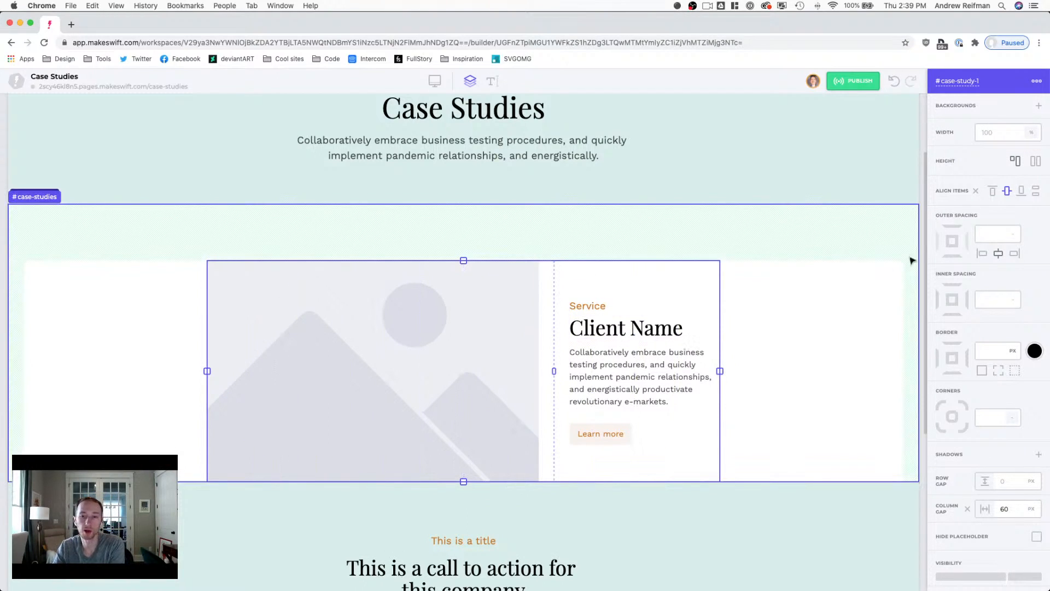
left_click(1022, 191)
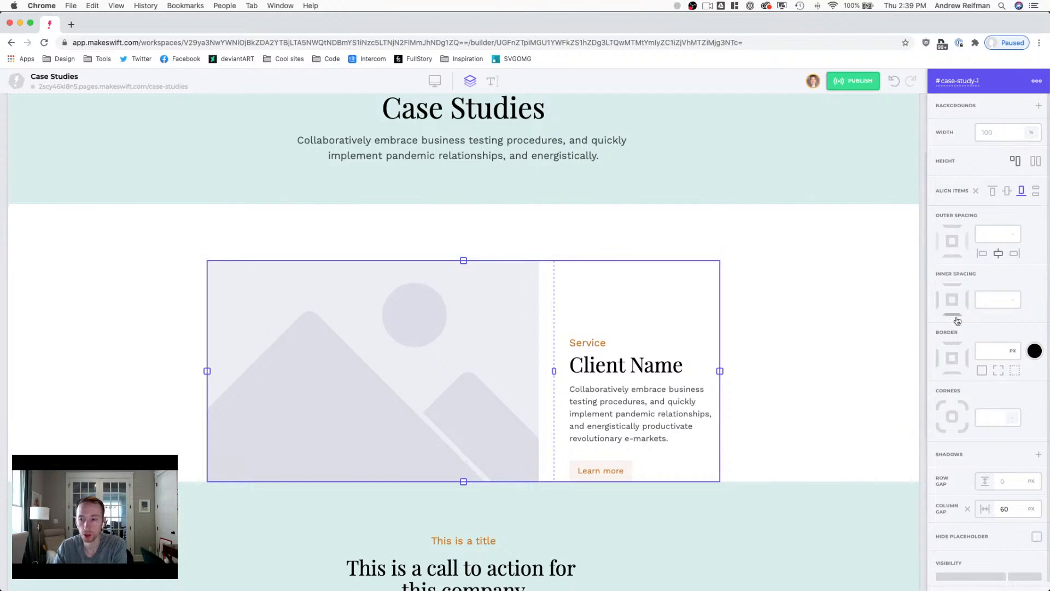
left_click(923, 449)
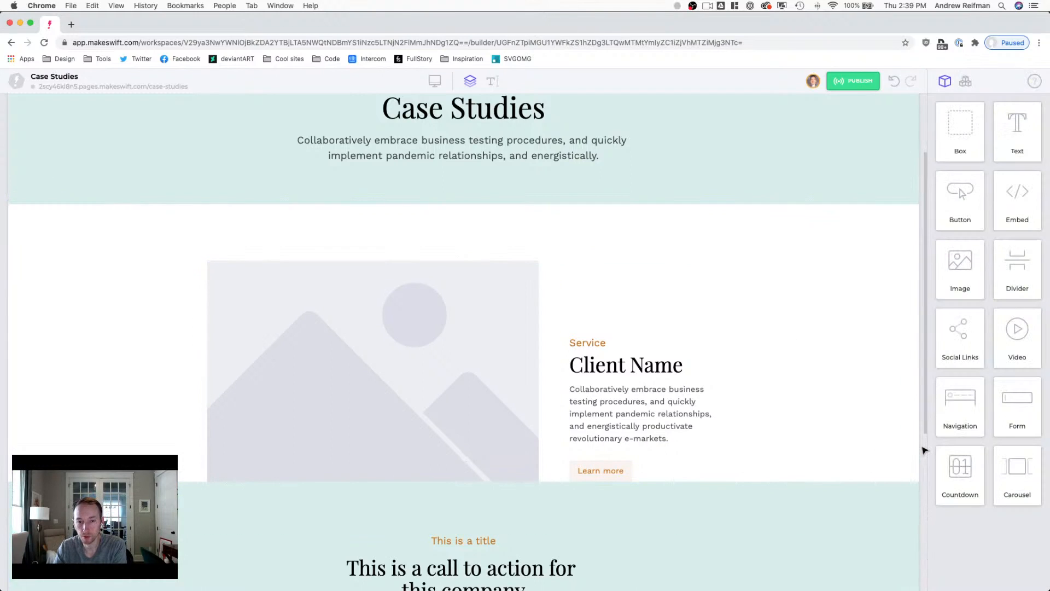
Step: Set the bottom inner spacing of the case-studies section to 110 px
left_click(400, 224)
left_click_drag(467, 477, 468, 528)
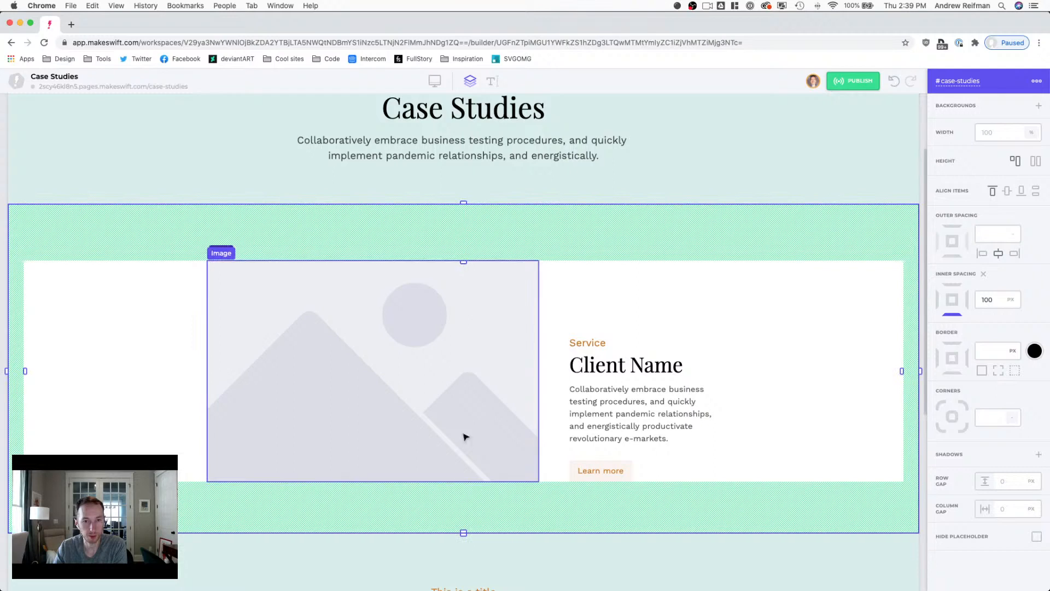
left_click_drag(461, 524, 461, 531)
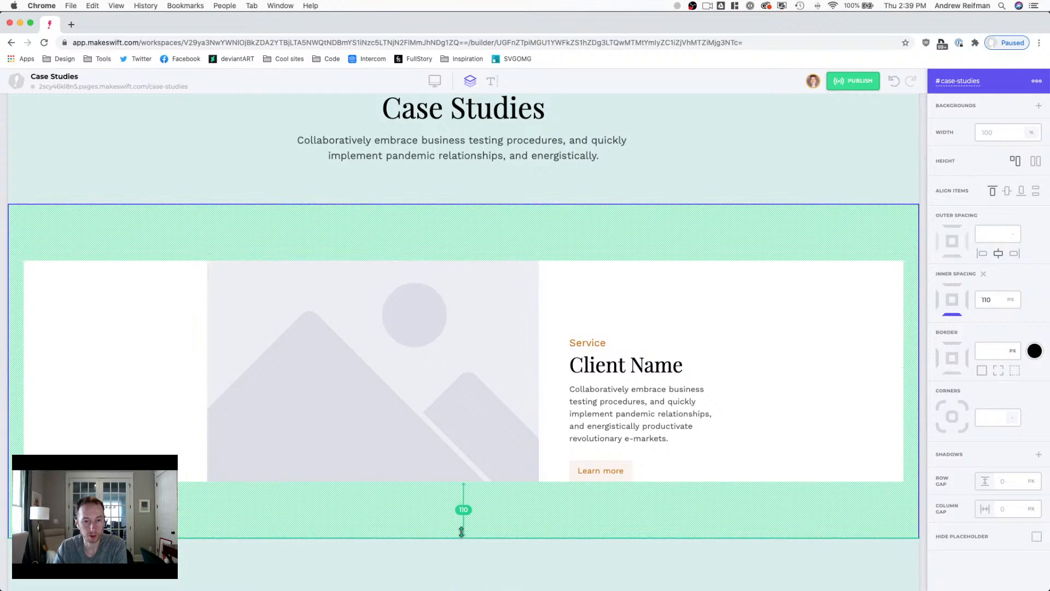
Step: Set the column gap of the case-study-1 box to 50 px
left_click(551, 404)
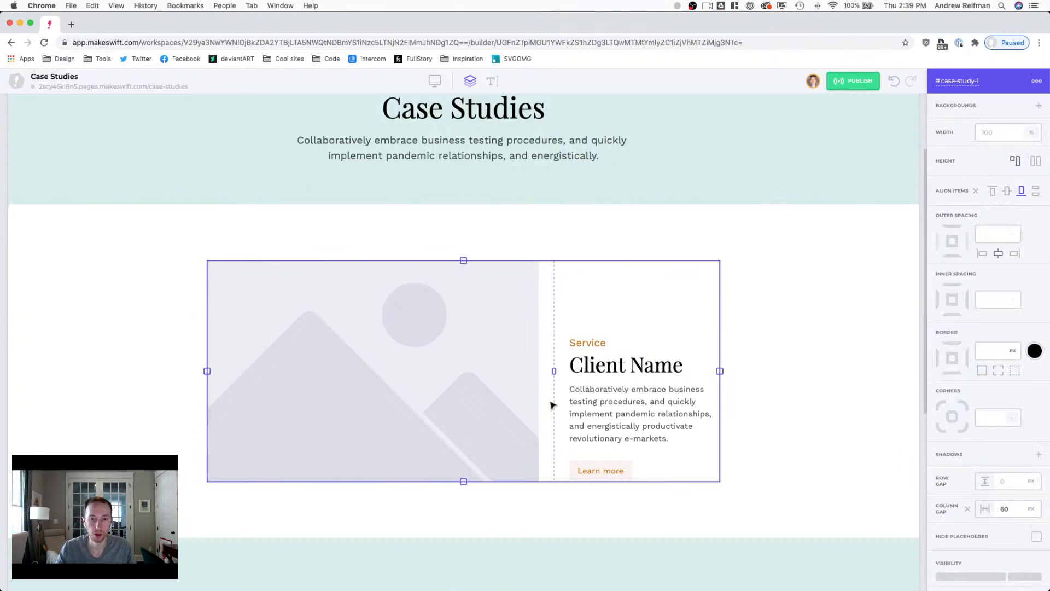
left_click(1015, 512)
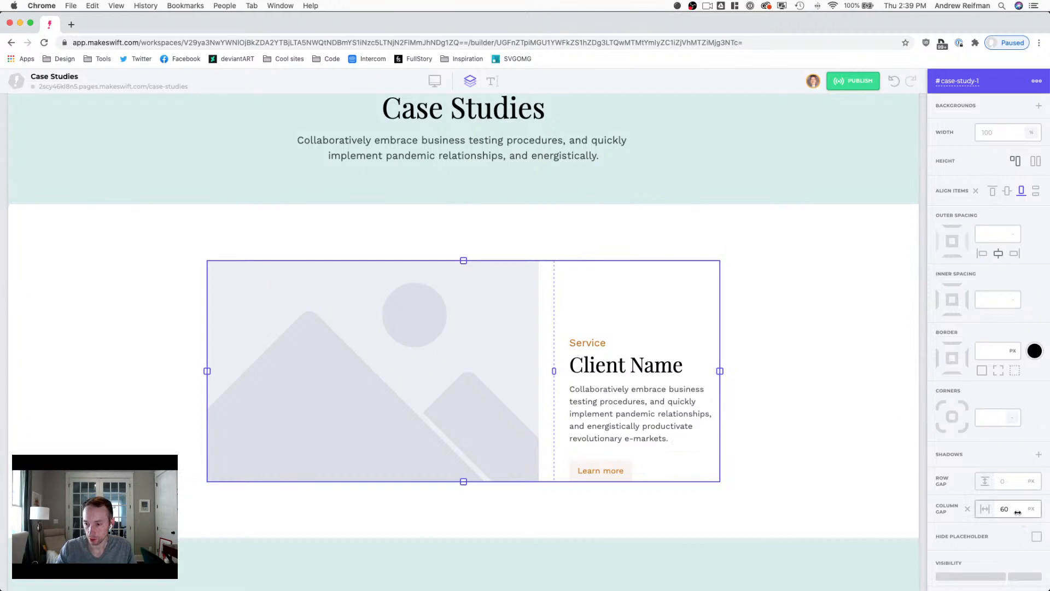
left_click_drag(1016, 513, 1011, 513)
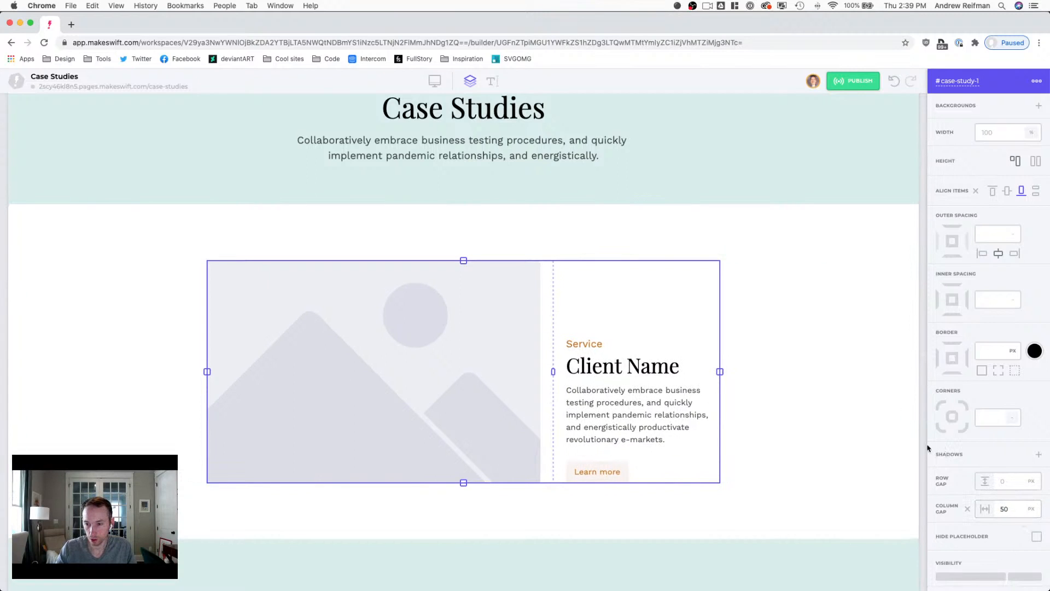
left_click(926, 448)
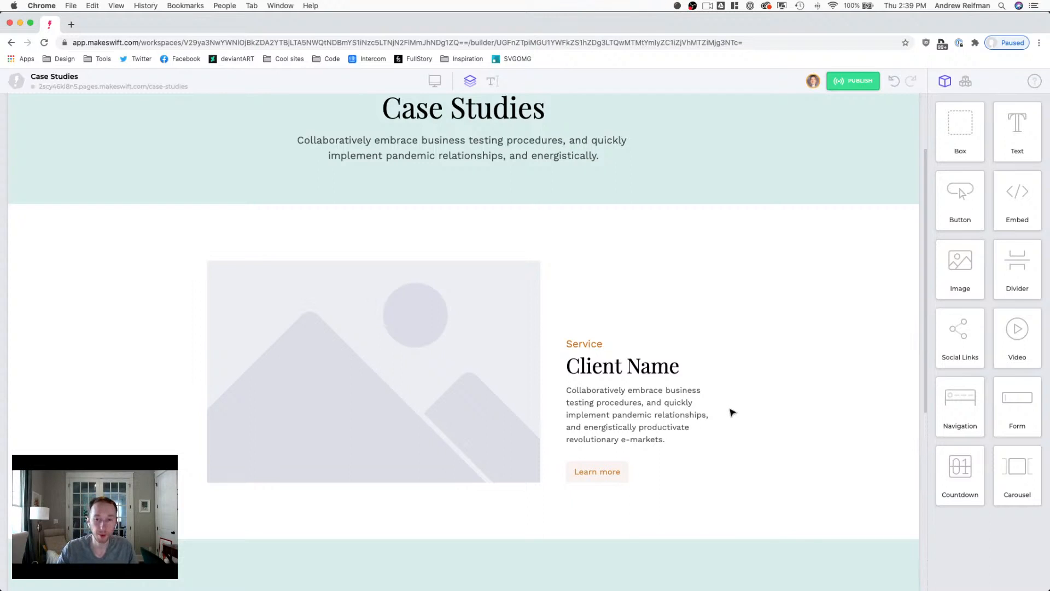
Step: Switch to the tablet view and set the case-study-1 box's column gap to 40 px
left_click(560, 410)
key("2")
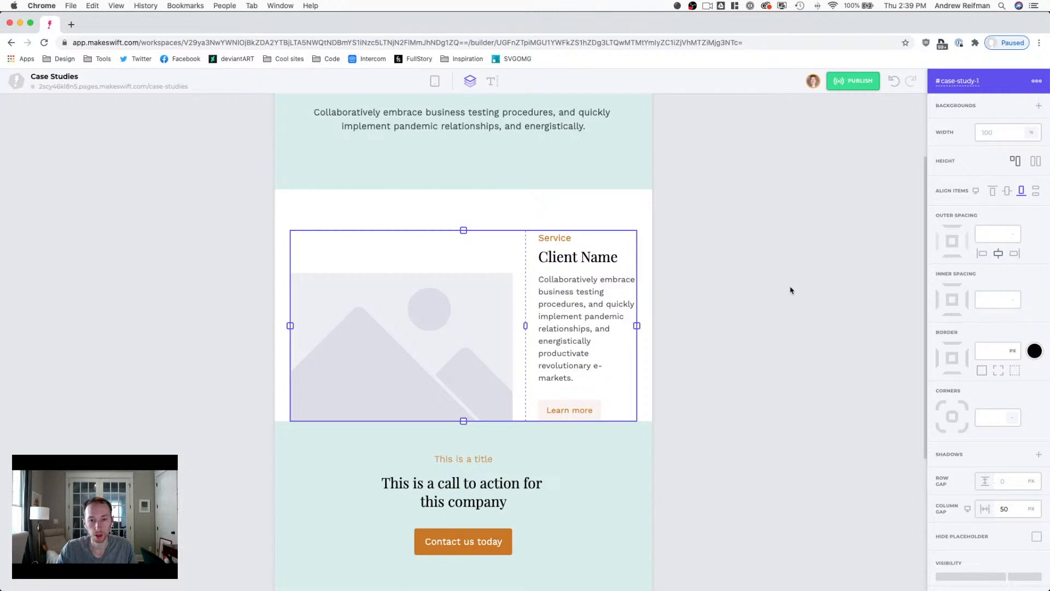
double_click(1016, 510)
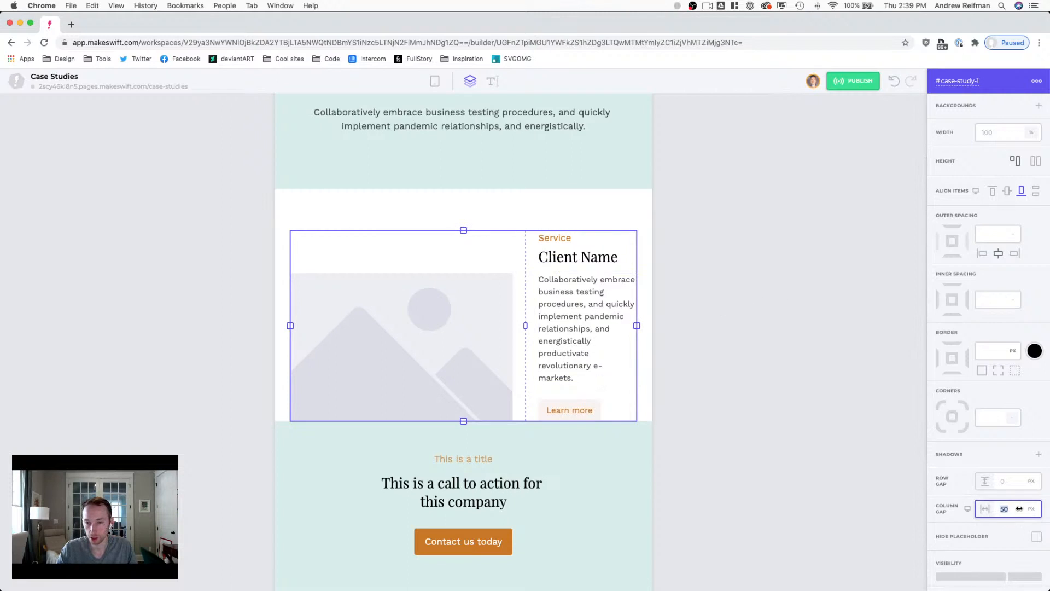
type("40")
key("Return")
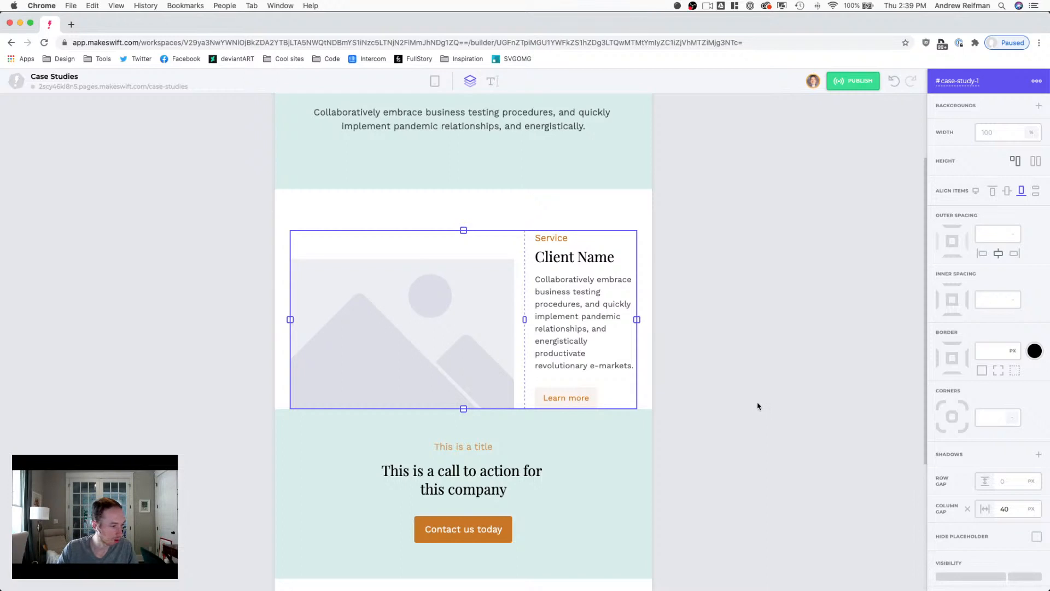
left_click(735, 380)
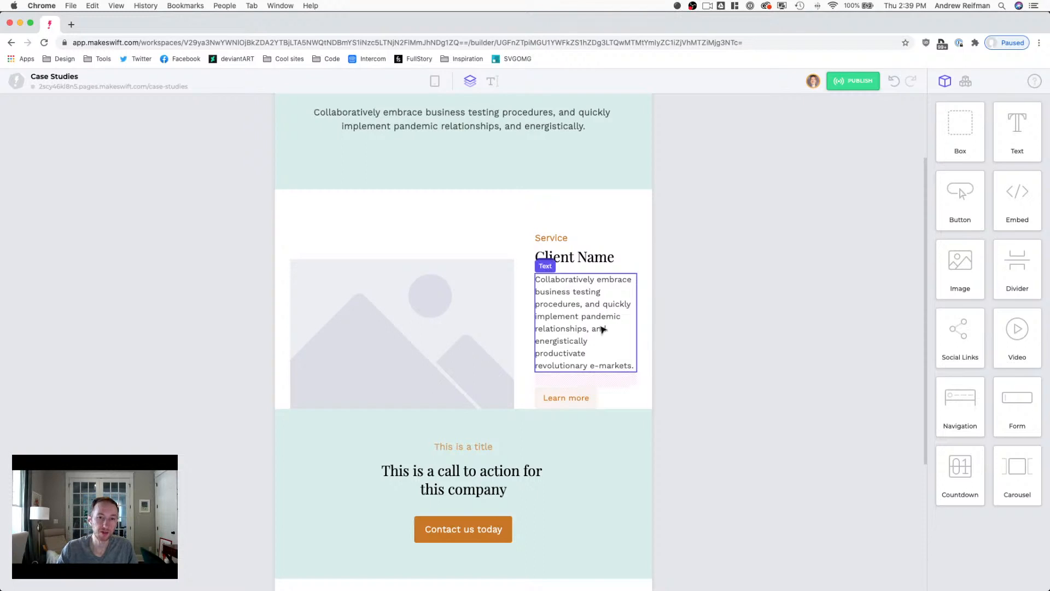
Step: Set the case-studies section's bottom inner spacing to 80 px for tablet
left_click(468, 212)
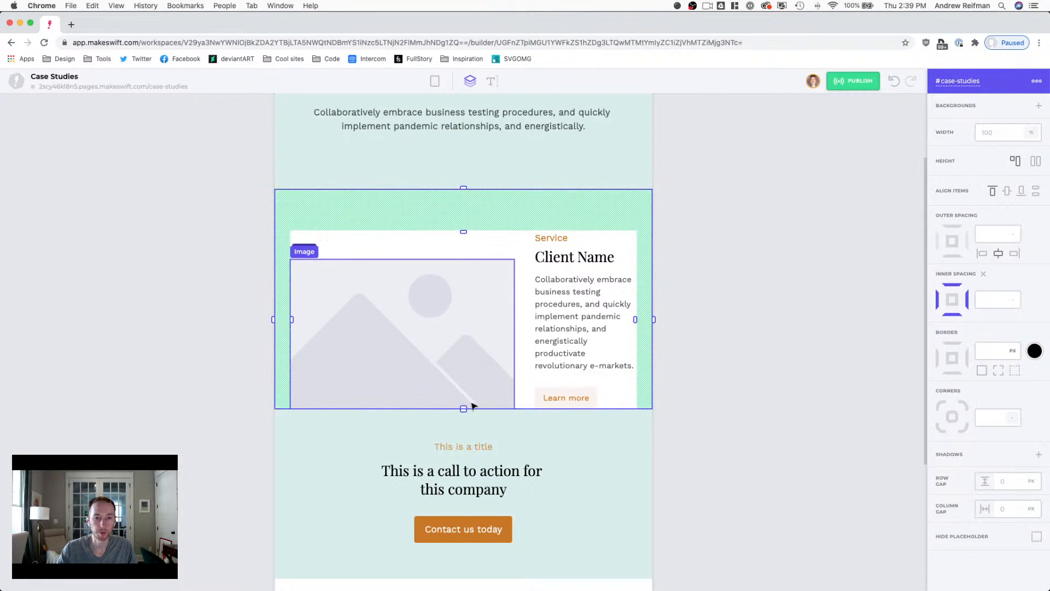
left_click_drag(464, 409, 464, 450)
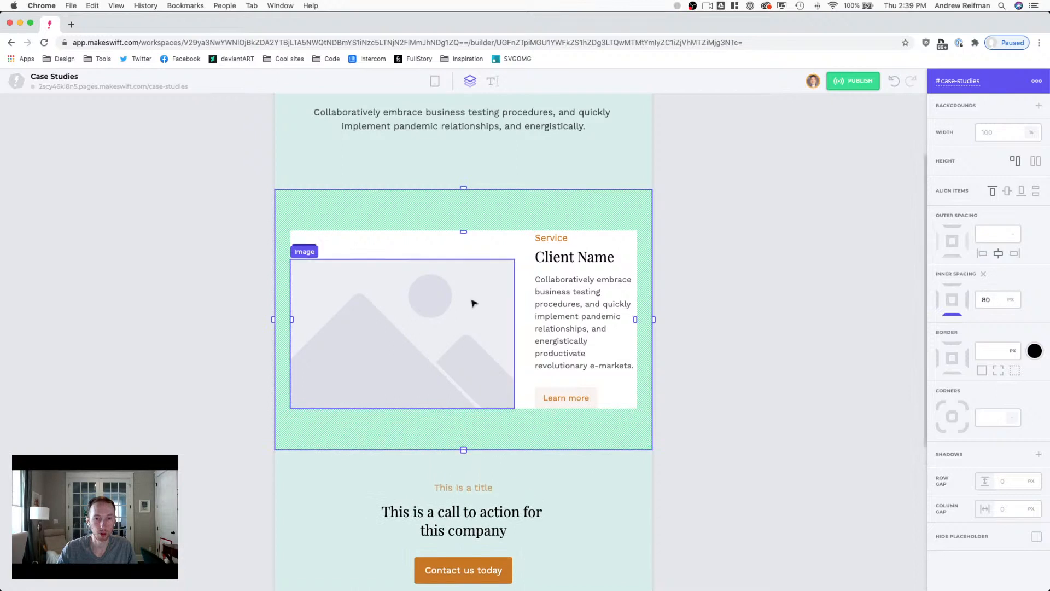
left_click(768, 288)
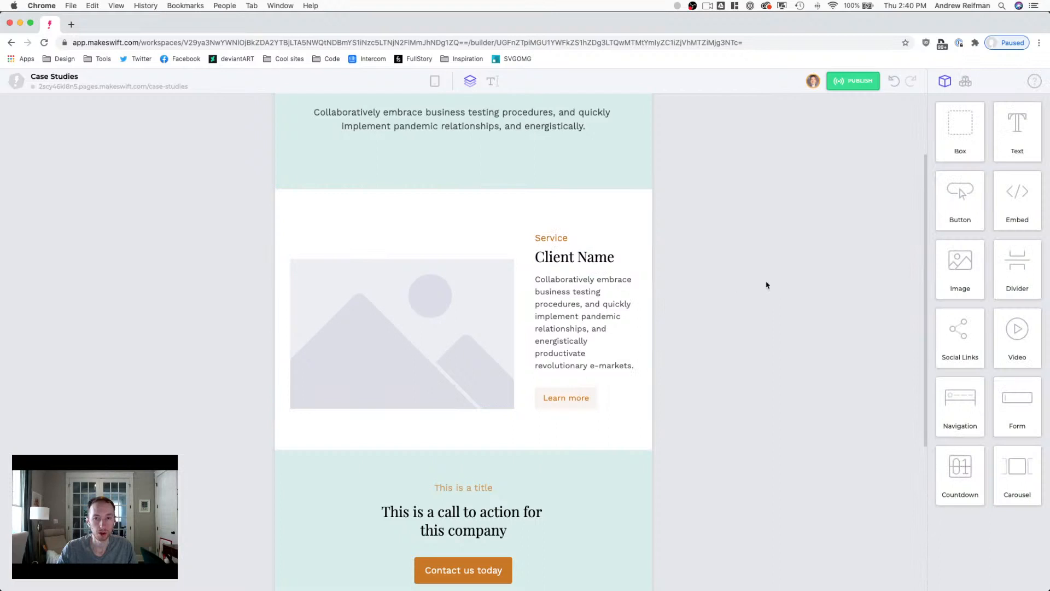
Step: Align the case-study-1 box's items to the top for tablet and narrow its column gap further
left_click(525, 287)
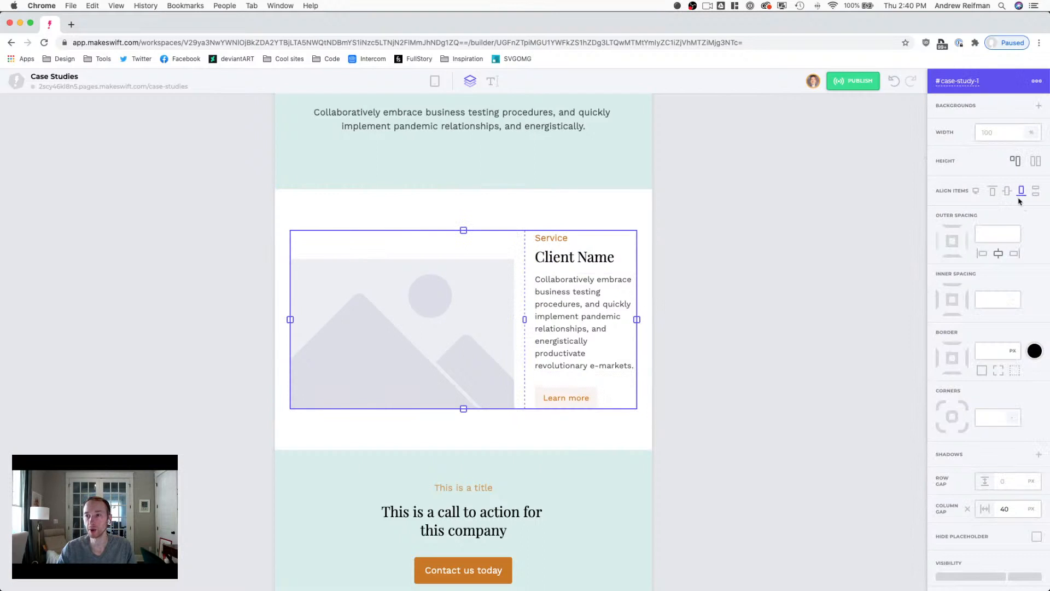
left_click(993, 191)
left_click(835, 235)
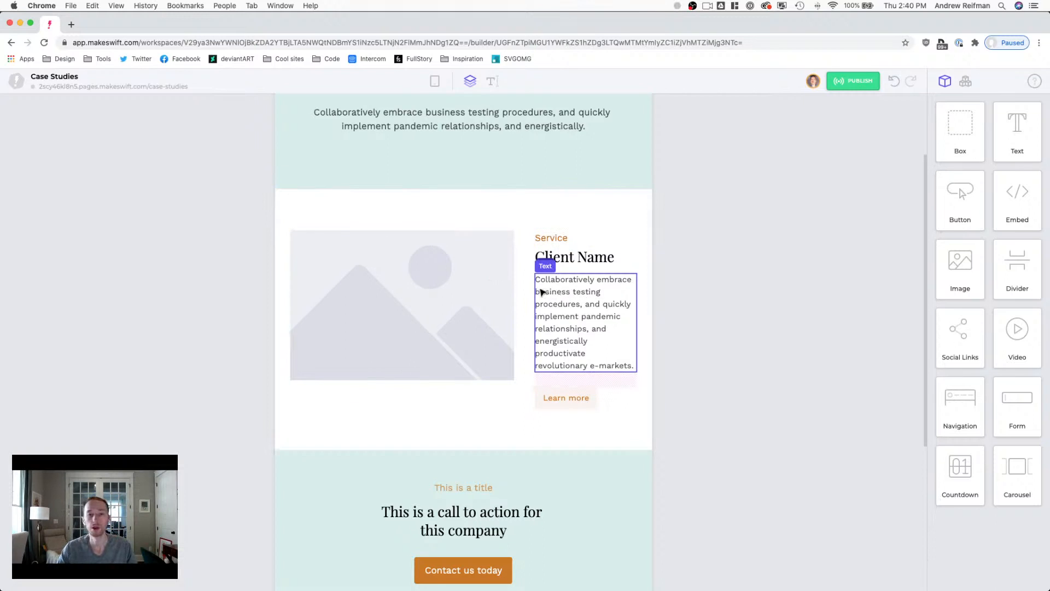
left_click(522, 293)
left_click_drag(1015, 511, 1011, 511)
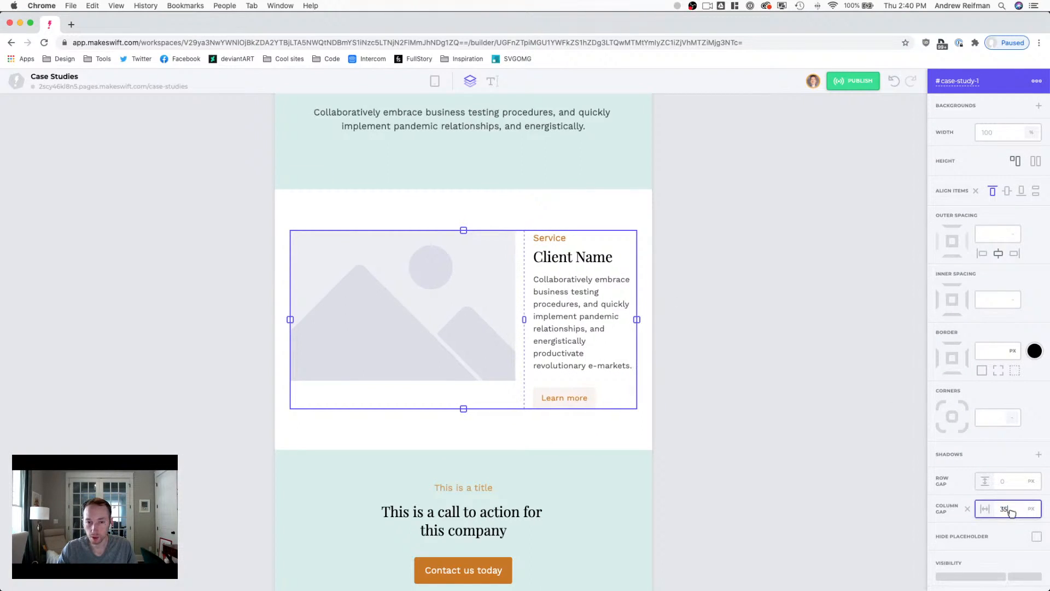
left_click(757, 375)
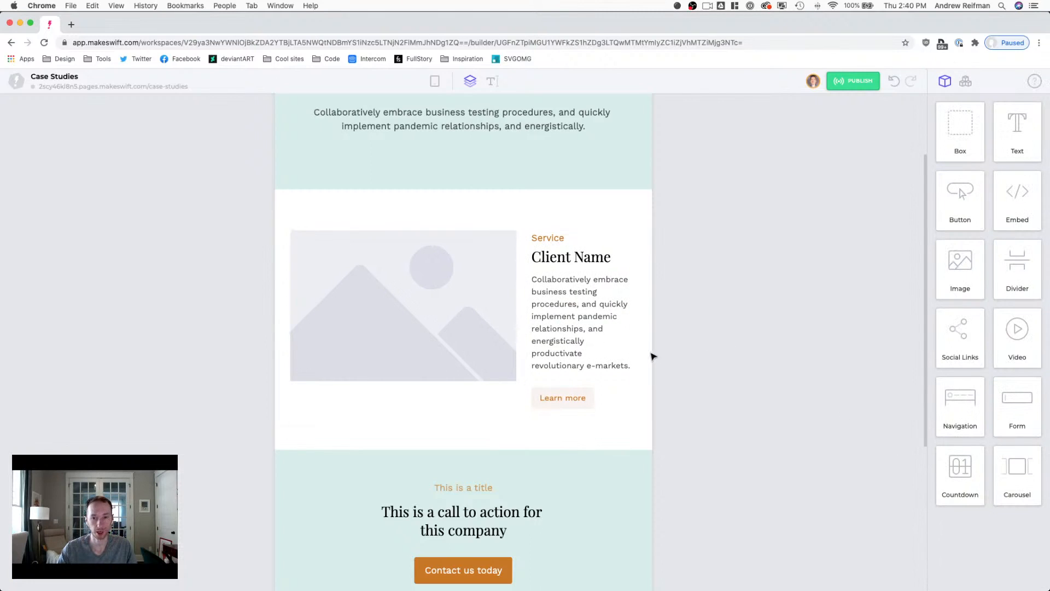
Step: Set the tablet spacing below the case study's paragraph to 25 px and below the Client Name heading to 10 px
left_click(597, 367)
left_click_drag(586, 389, 586, 386)
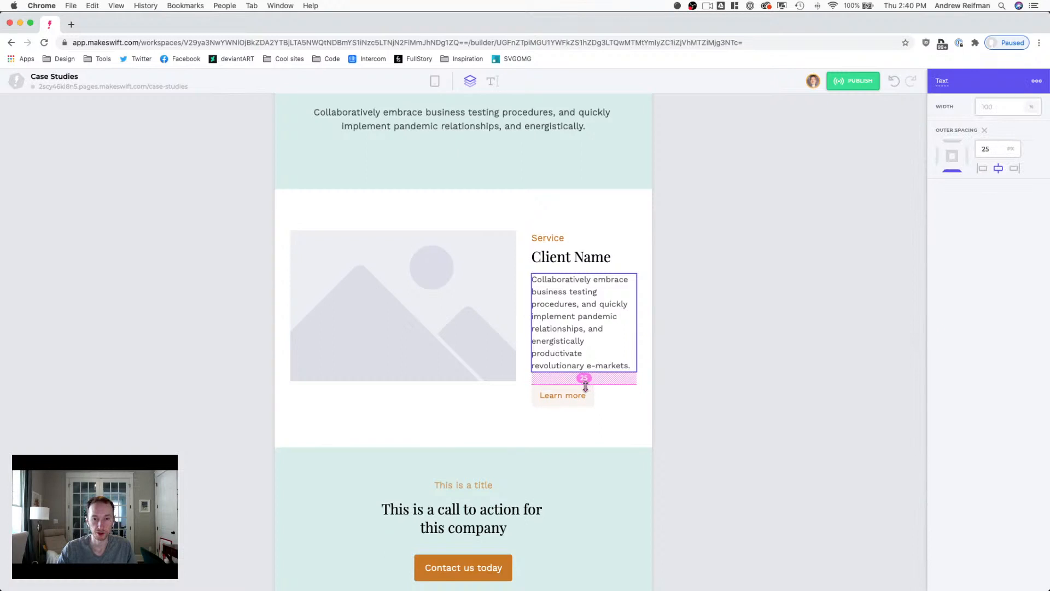
left_click(673, 380)
left_click(573, 256)
left_click_drag(583, 274, 582, 270)
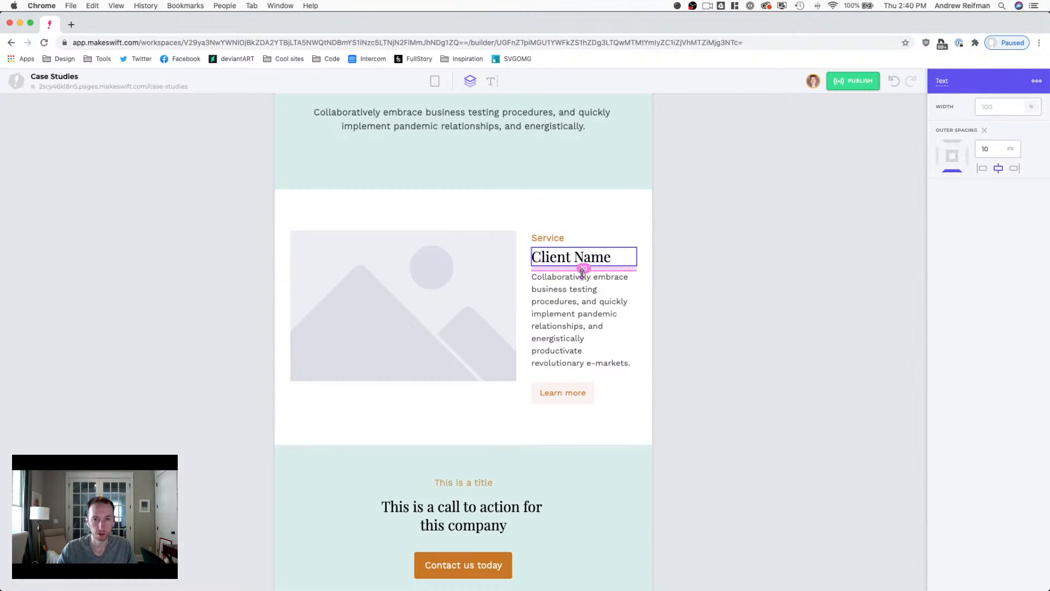
left_click(720, 291)
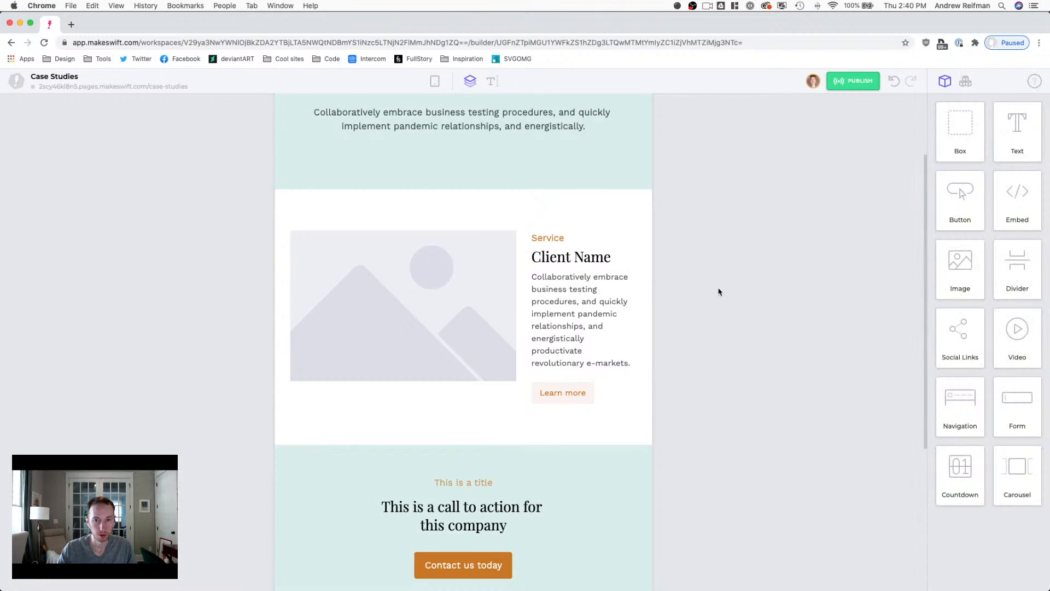
Step: Switch to the mobile view and stack the case-study-1 box's image above its text at full width
left_click(465, 280)
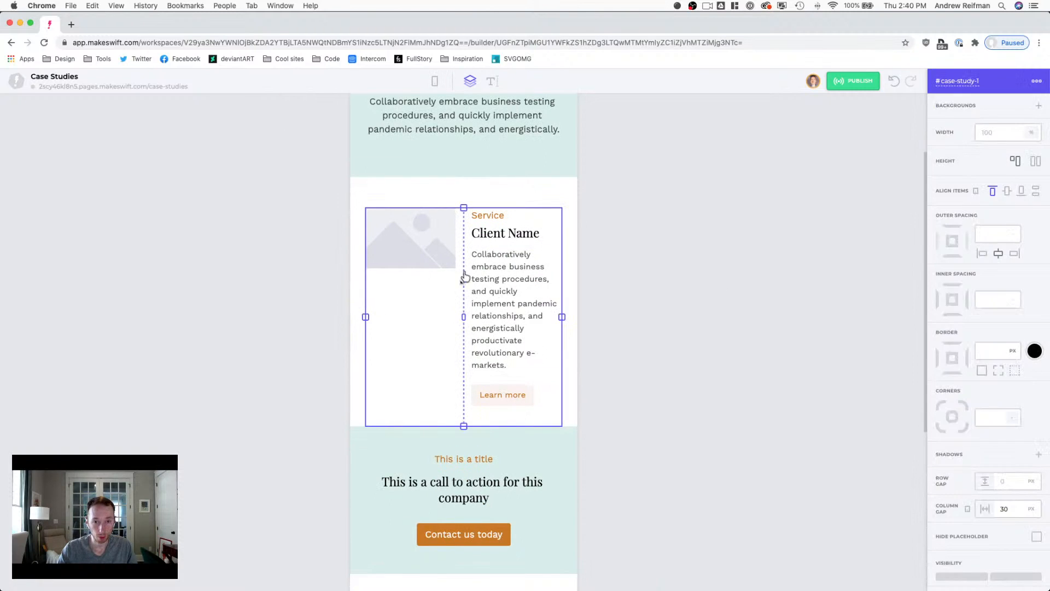
left_click(464, 269)
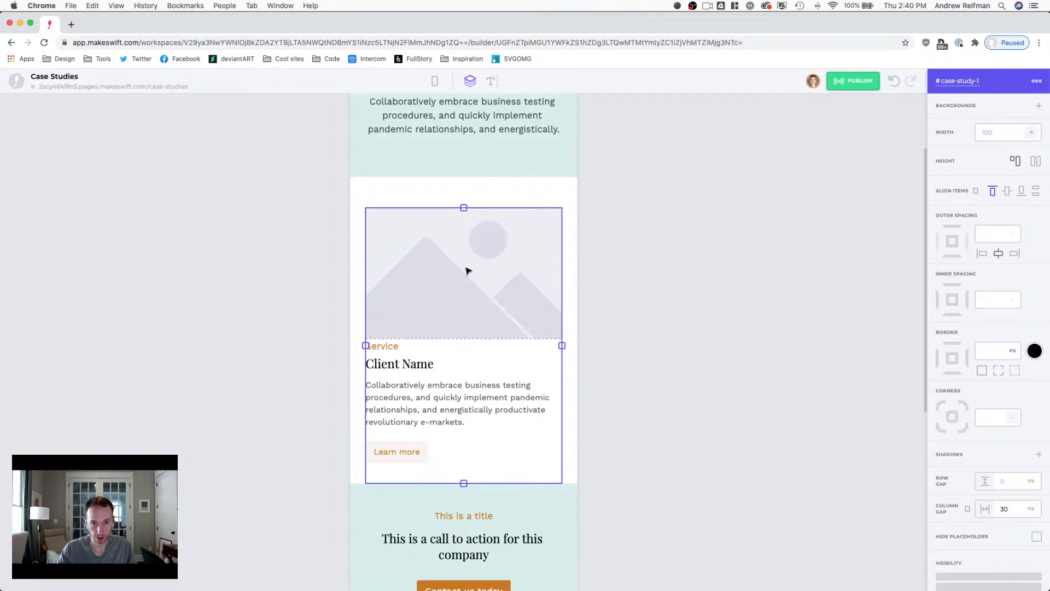
left_click(703, 287)
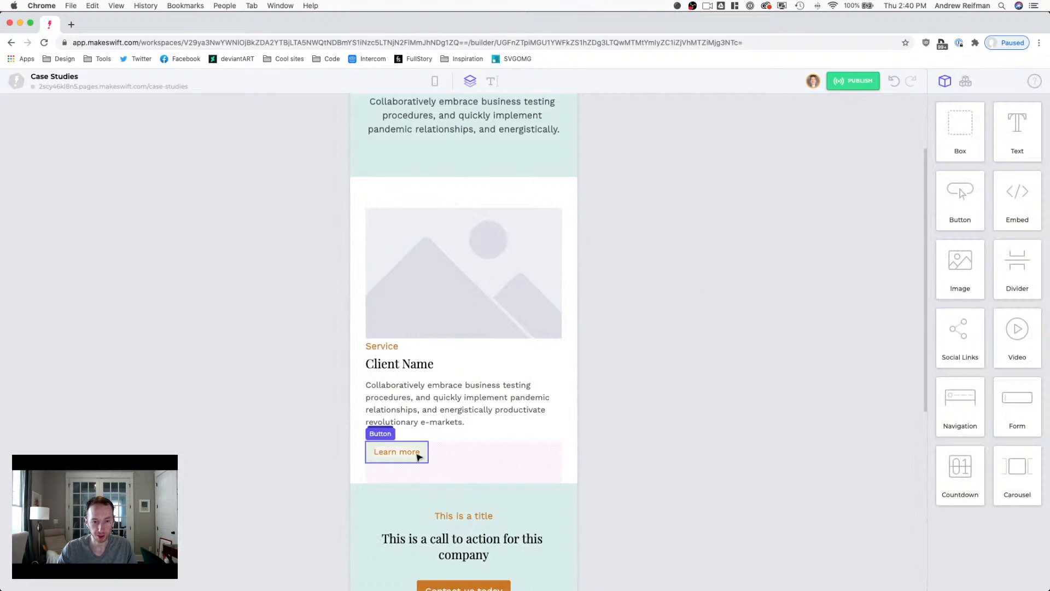
Step: Set the Learn more button's bottom outer spacing to 0 px and its text size to 14 px for mobile
left_click(408, 465)
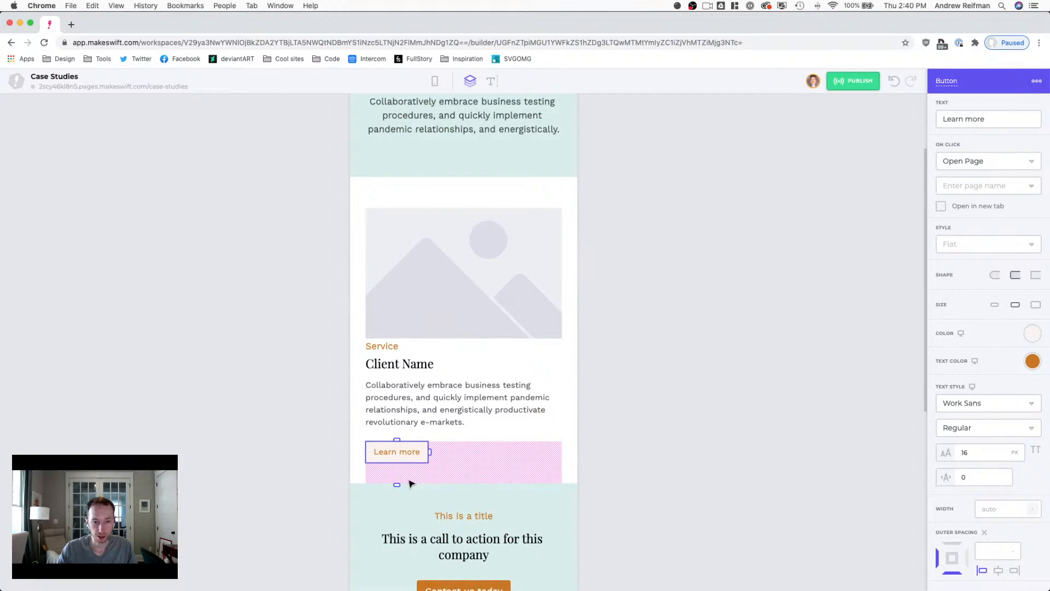
left_click_drag(397, 483, 398, 450)
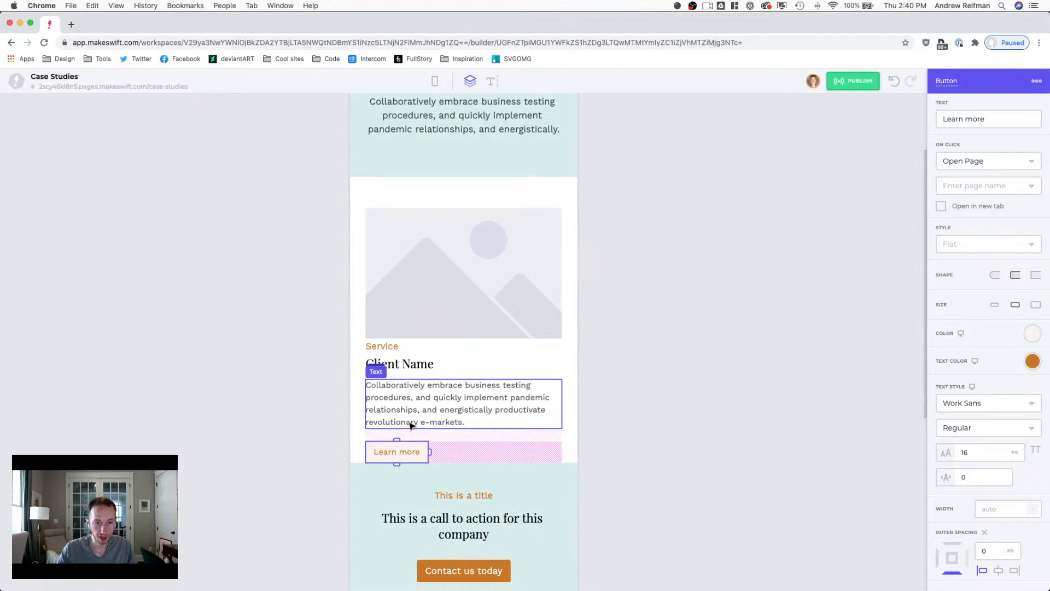
left_click(412, 425)
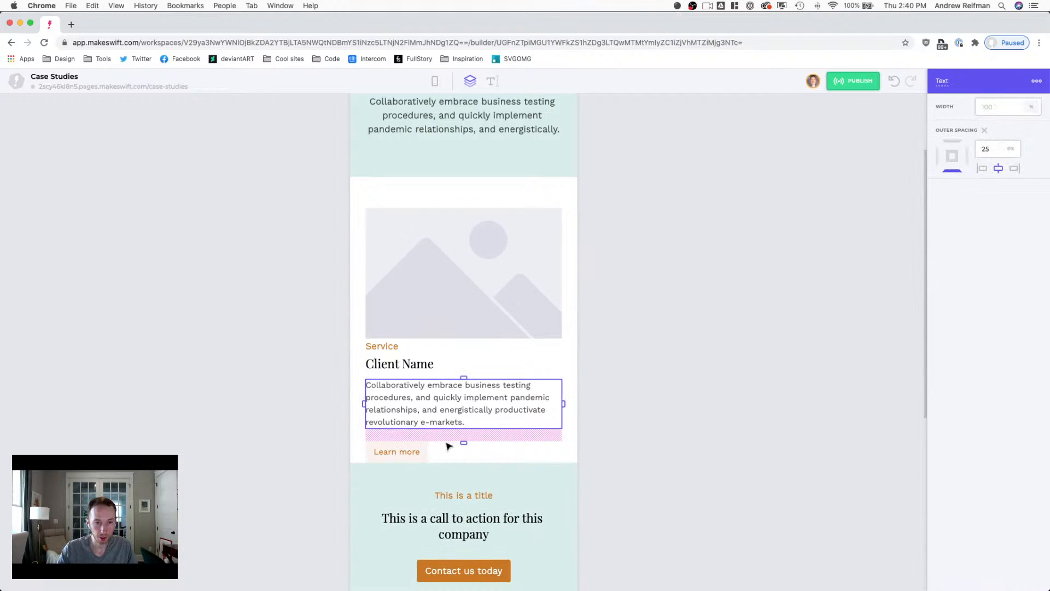
left_click(419, 452)
left_click_drag(992, 454, 986, 454)
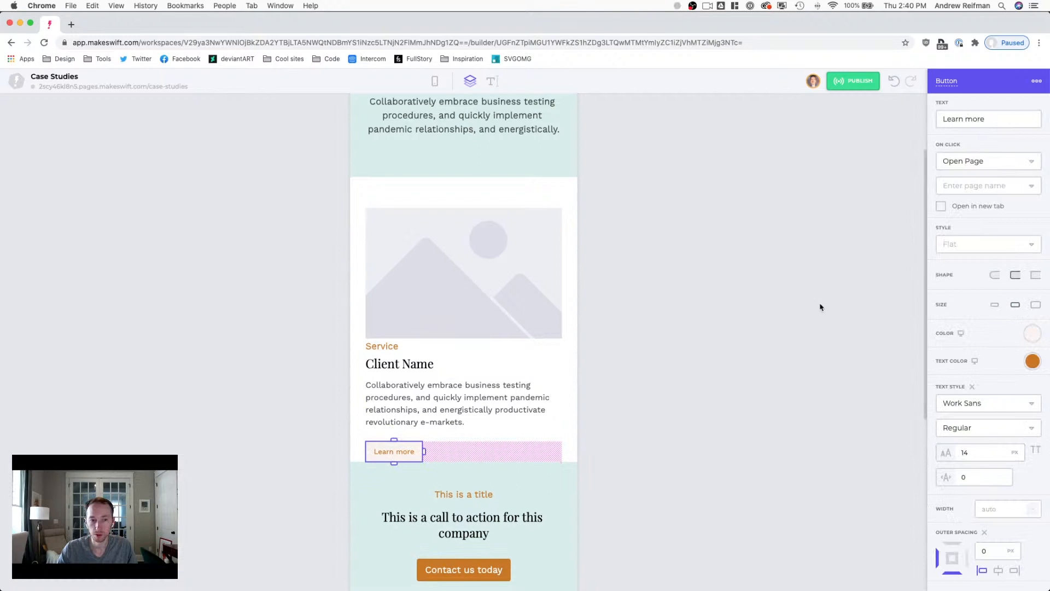
left_click(740, 314)
Step: Slightly reduce the mobile spacing below the case study's paragraph and add outer spacing below its image
left_click(462, 409)
left_click_drag(464, 440, 464, 437)
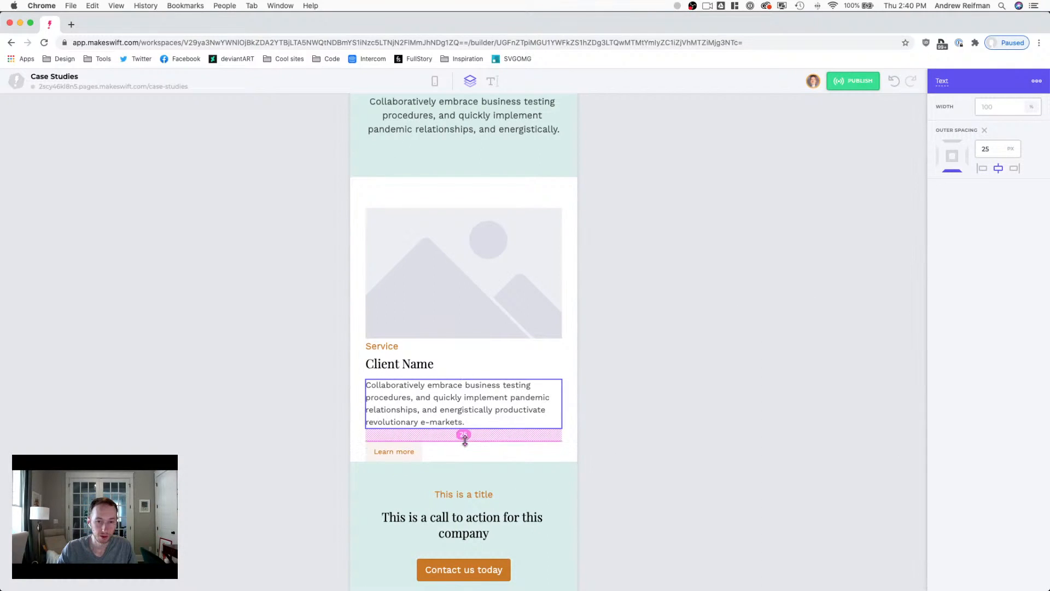
left_click(454, 336)
left_click_drag(464, 338, 465, 357)
left_click(684, 361)
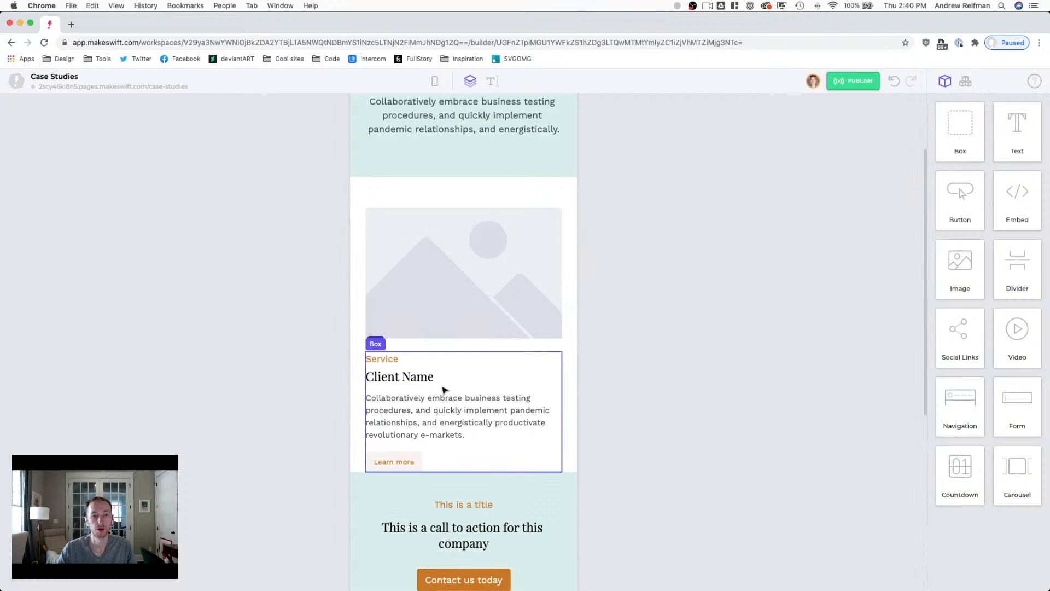
Step: Set the mobile spacing below the Client Name heading to 10 px
left_click(443, 383)
left_click_drag(464, 392, 463, 388)
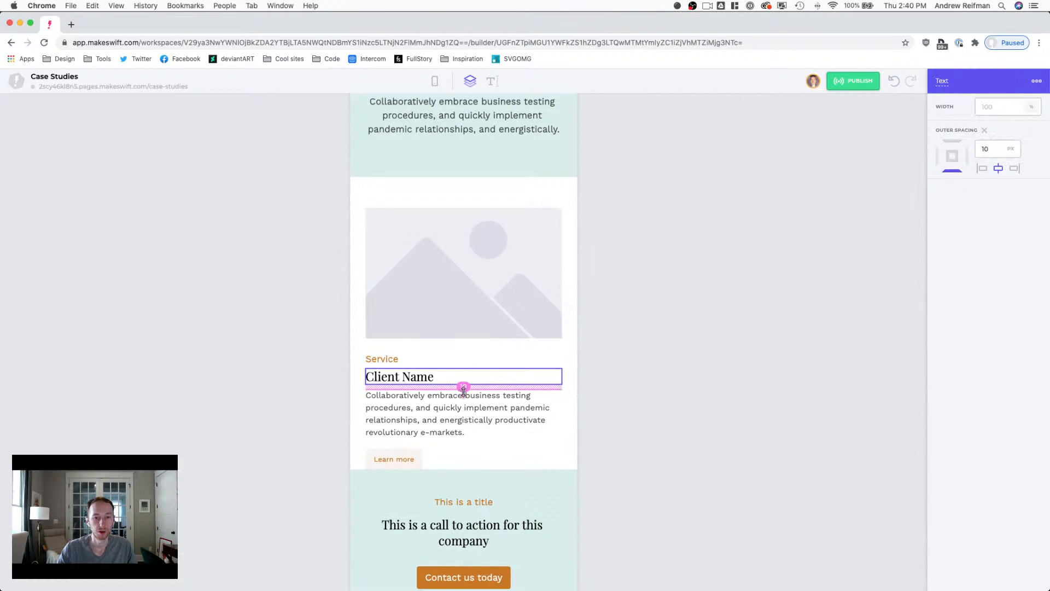
left_click(675, 383)
Step: Set the mobile outer spacing below the case study image to 20 px
left_click(522, 336)
left_click(480, 356)
left_click(476, 328)
left_click_drag(469, 353, 468, 351)
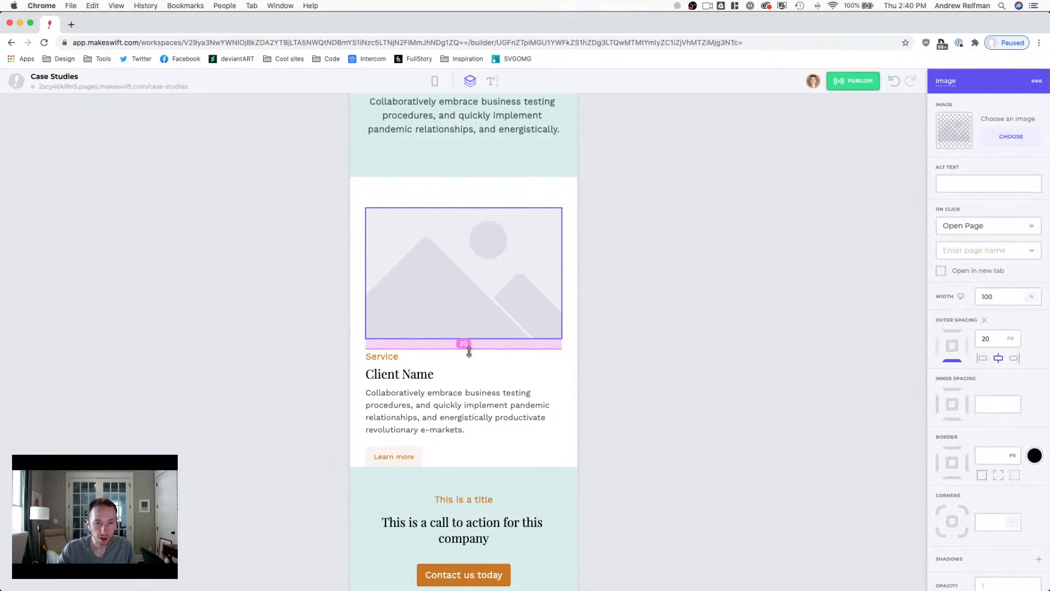
left_click(680, 342)
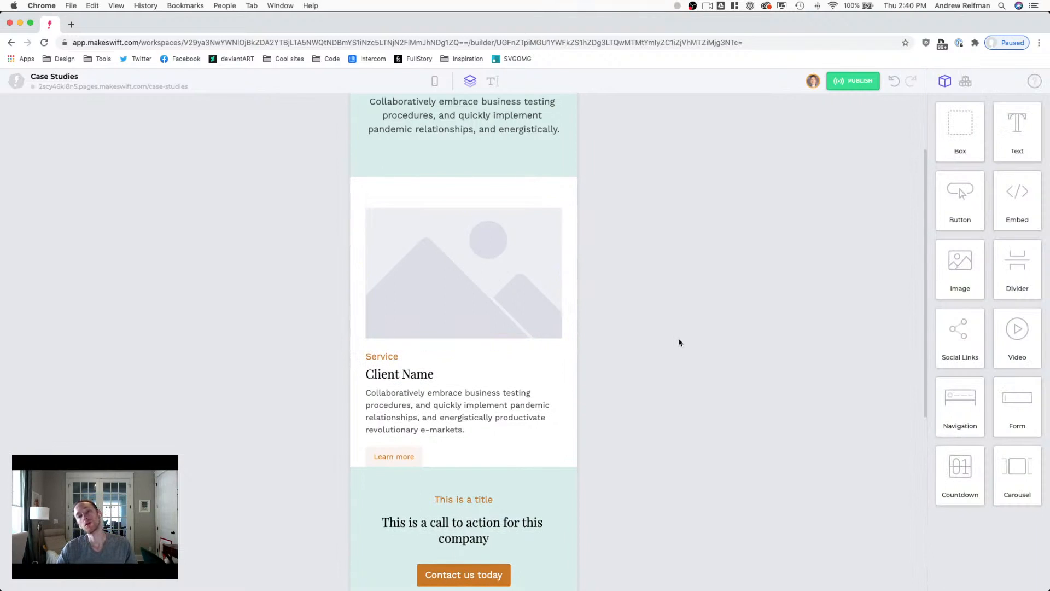
Step: Increase the case-studies section's bottom inner spacing for mobile to match its top spacing
left_click(462, 204)
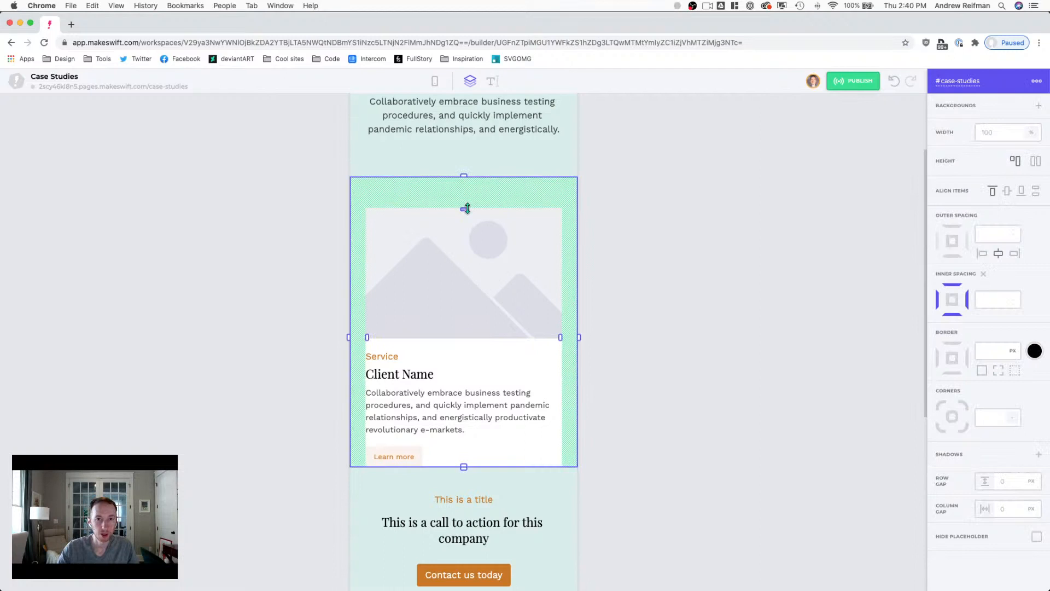
left_click_drag(464, 465, 467, 493)
left_click(644, 463)
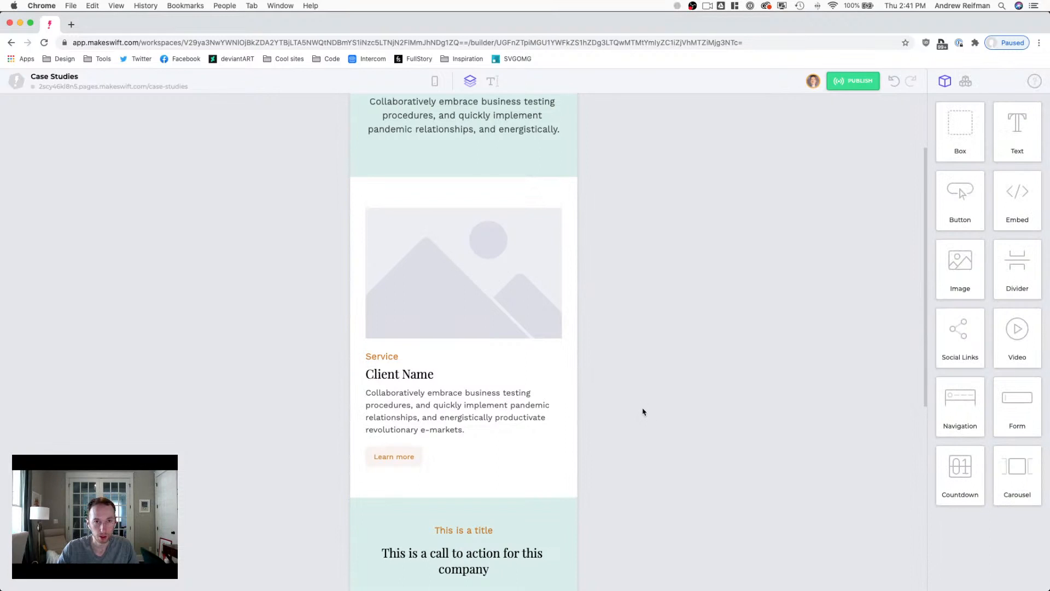
Step: Switch to the tablet view and clear the outer spacing override on the hero paragraph
scroll(648, 413, "up", 3)
left_click(496, 238)
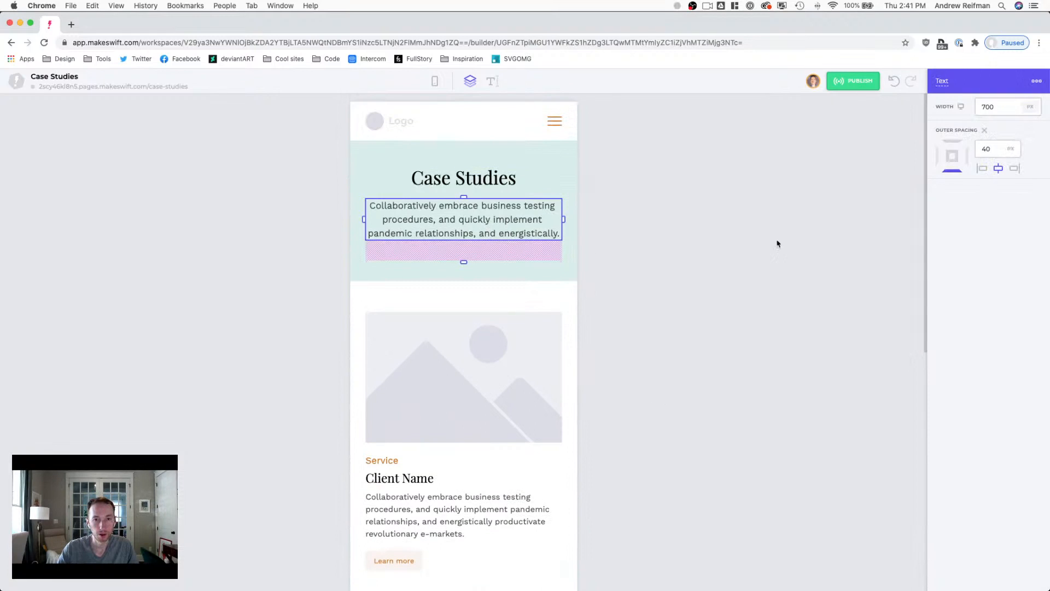
key("2")
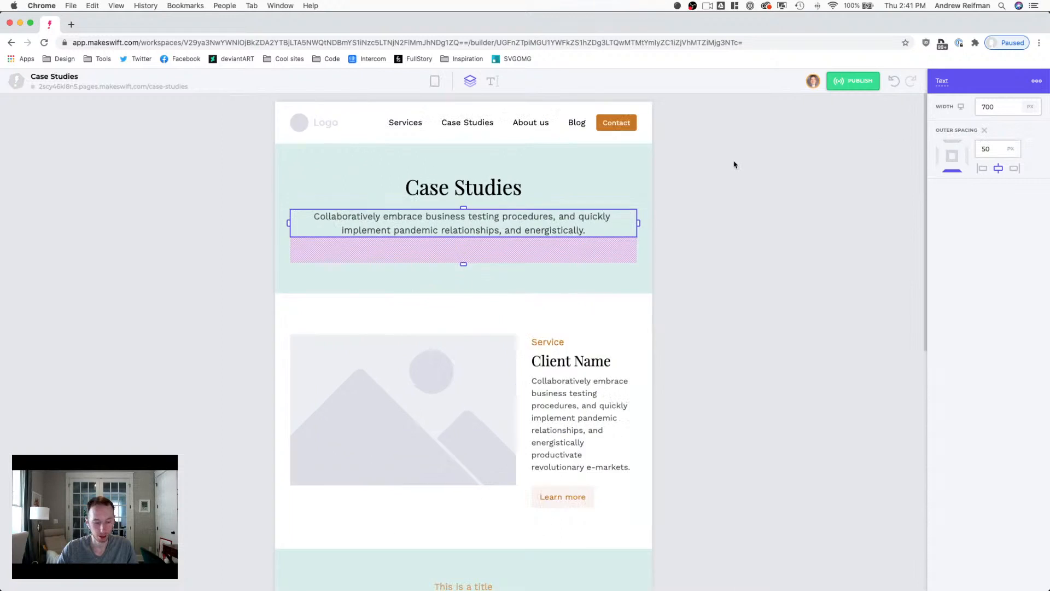
left_click(984, 130)
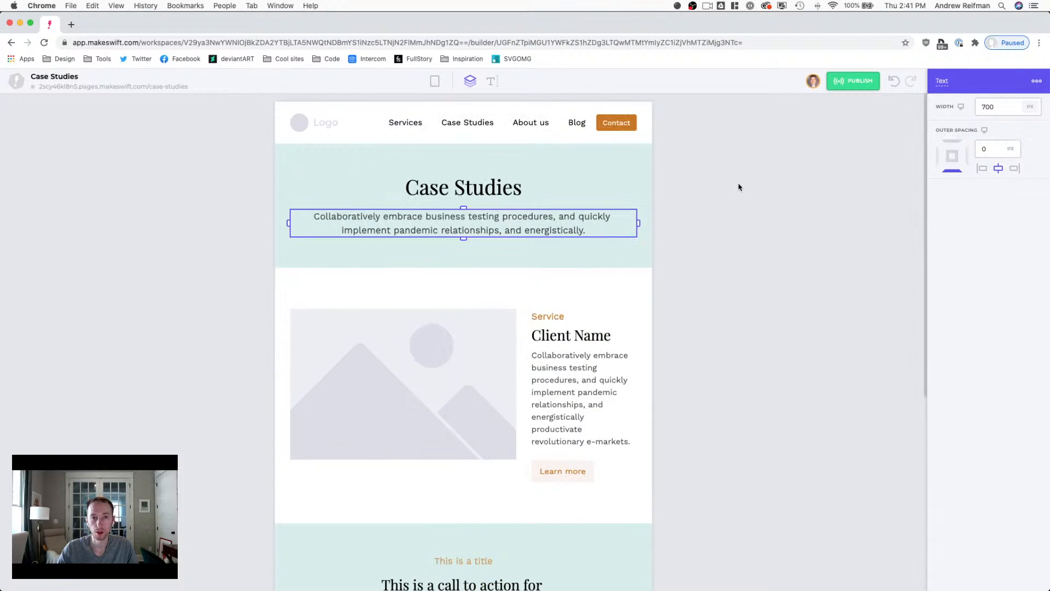
Step: Return to the desktop view and duplicate the case-study-1 box below the original
key("1")
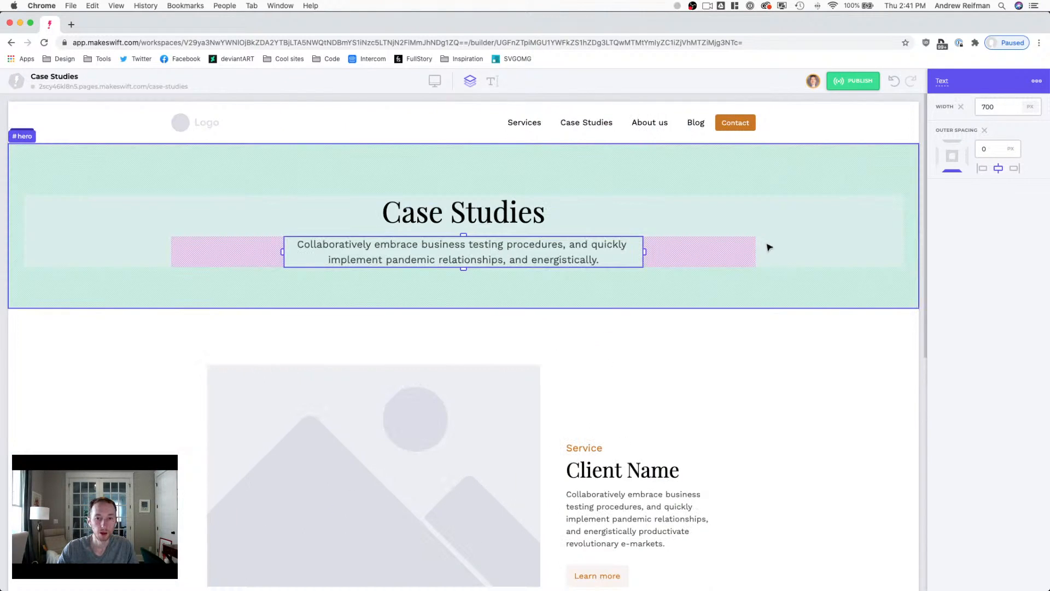
scroll(763, 243, "down", 5)
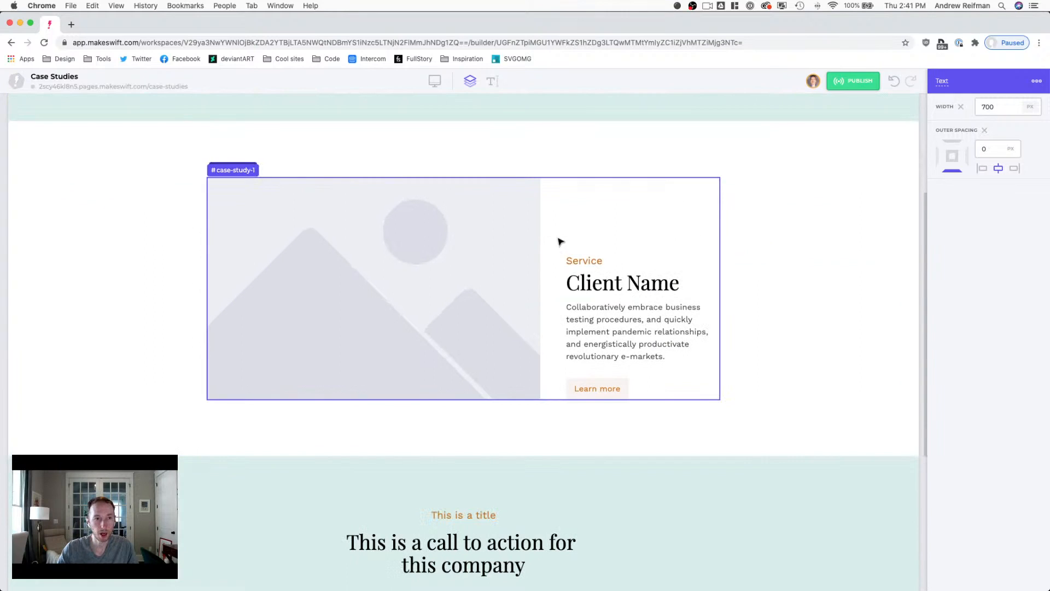
left_click(558, 207)
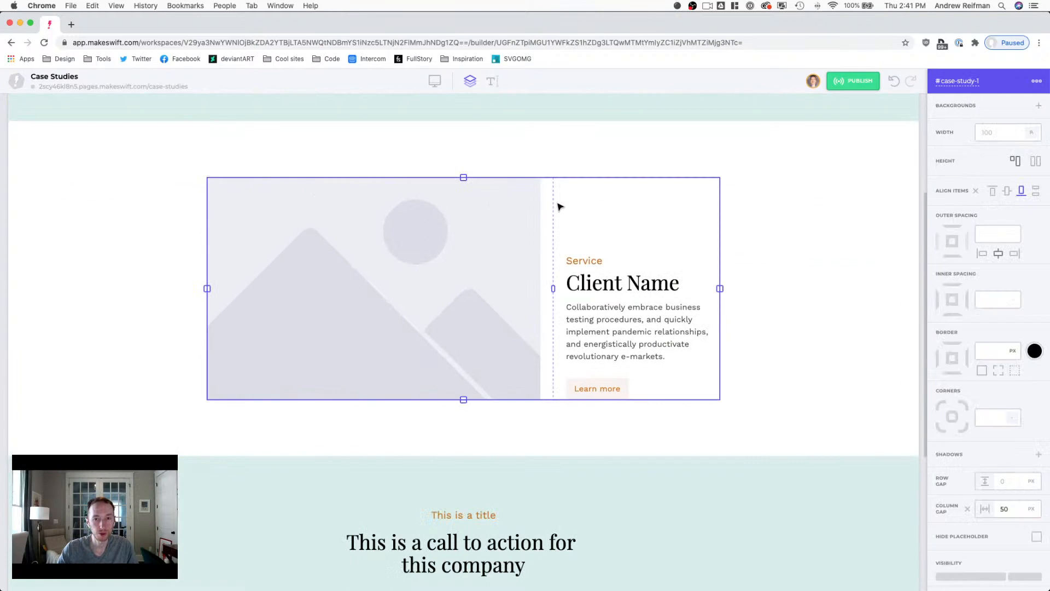
key("super+d")
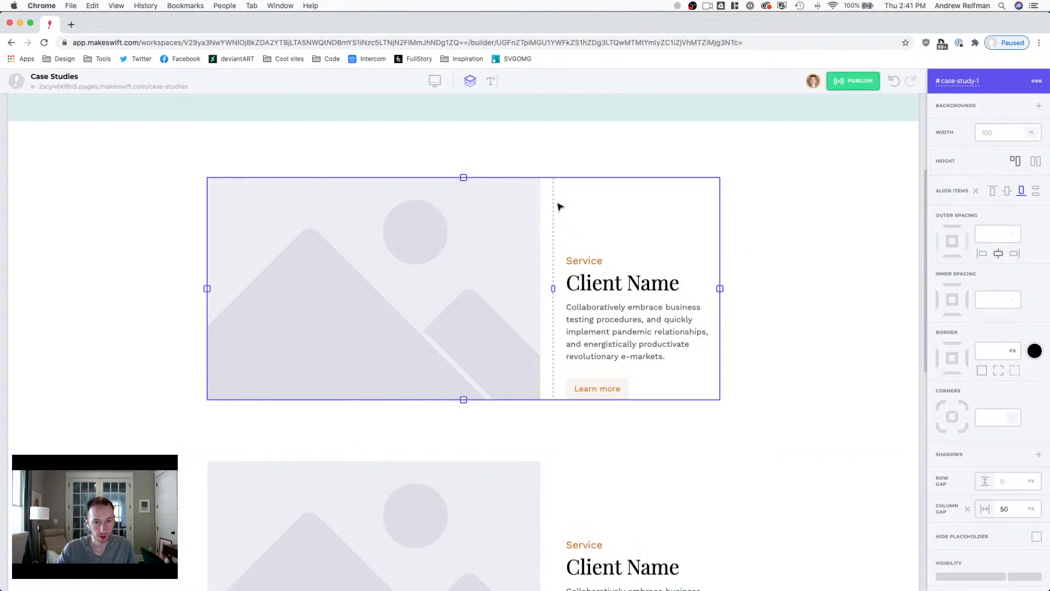
Step: Set the case-studies-content box's row gap to 100 px
left_click(336, 436)
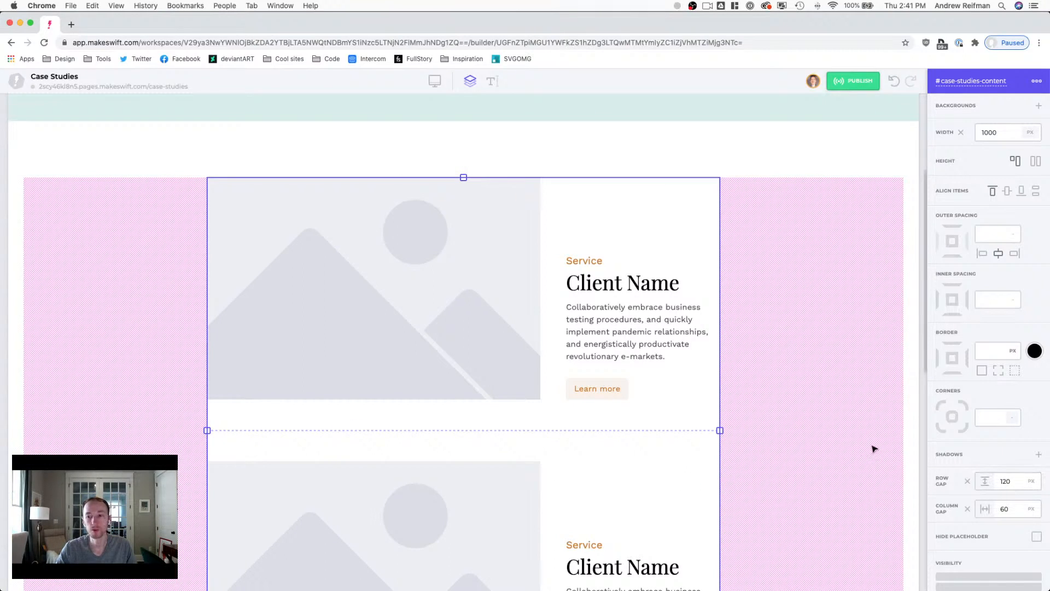
scroll(923, 397, "down", 1)
left_click(923, 398)
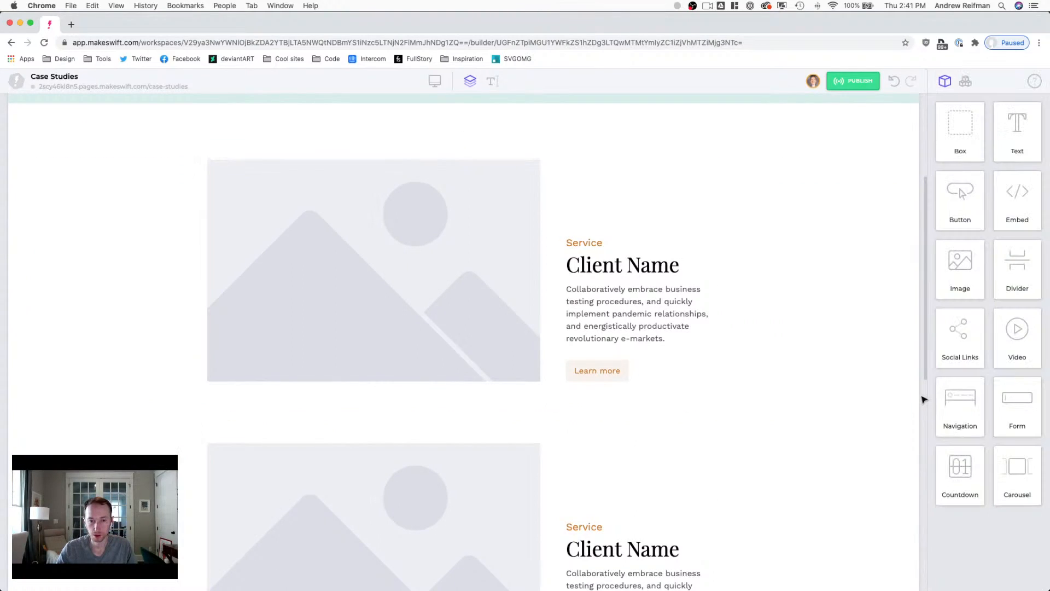
scroll(923, 399, "down", 5)
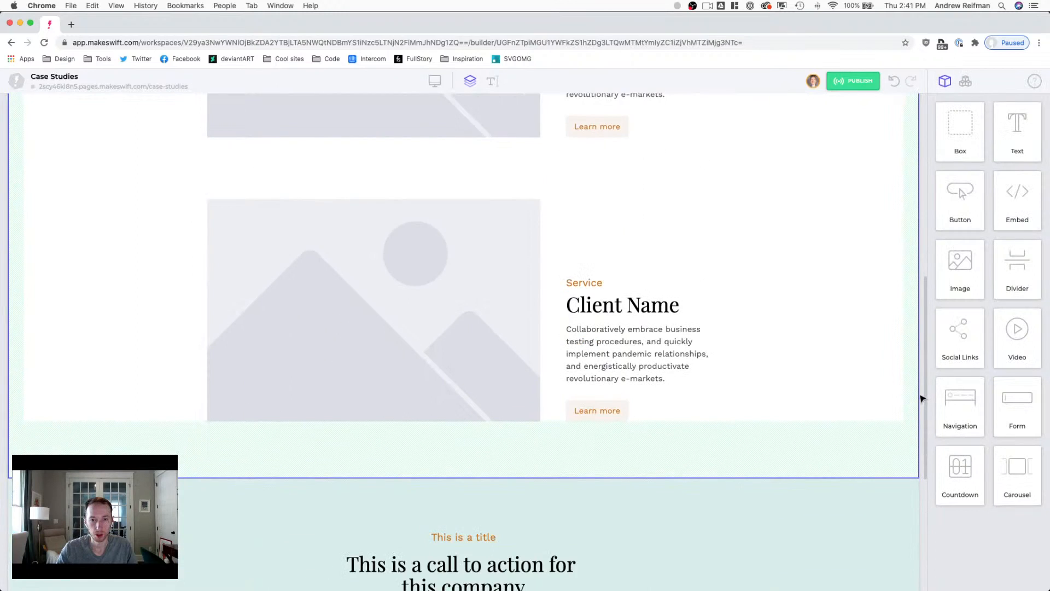
scroll(923, 398, "up", 2)
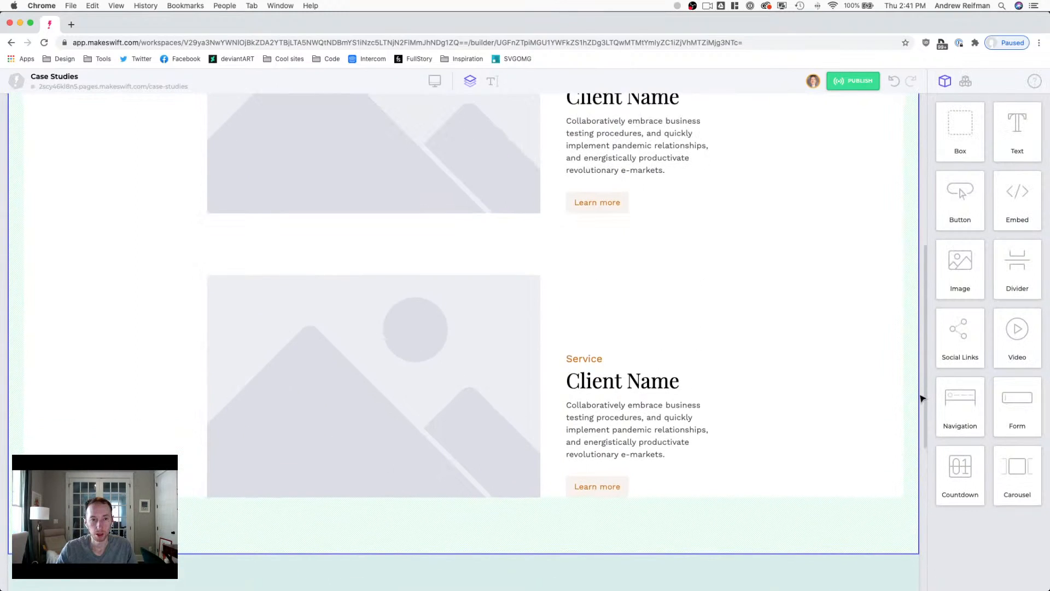
scroll(923, 399, "up", 1)
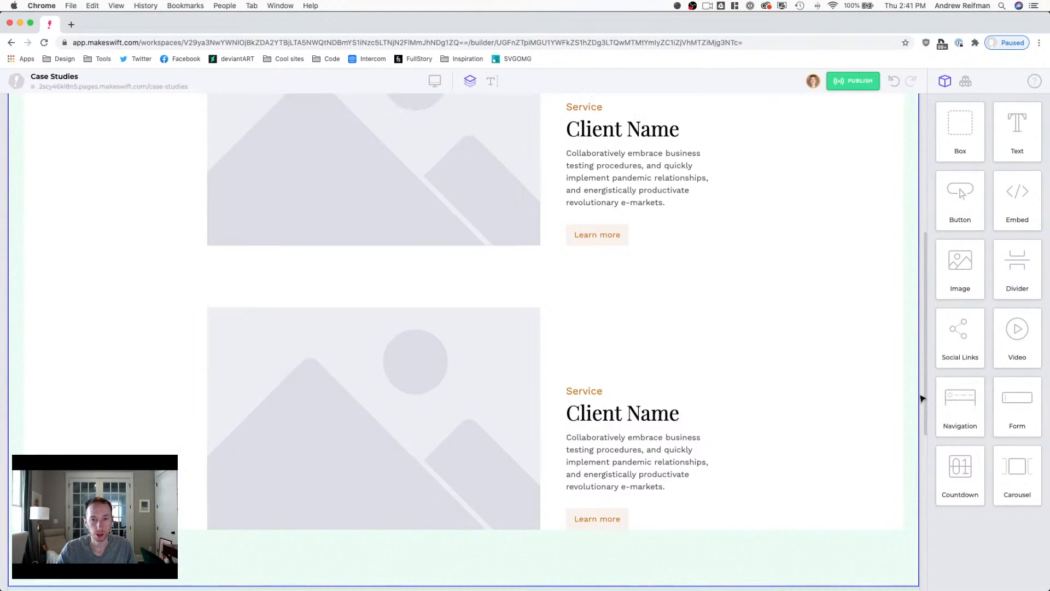
left_click(507, 278)
left_click(1019, 483)
key("Down")
key("Down")
key("Down")
key("Down")
key("Down")
key("Down")
key("Down")
key("Down")
key("Down")
key("Down")
key("Down")
key("Down")
key("Down")
key("Down")
key("Down")
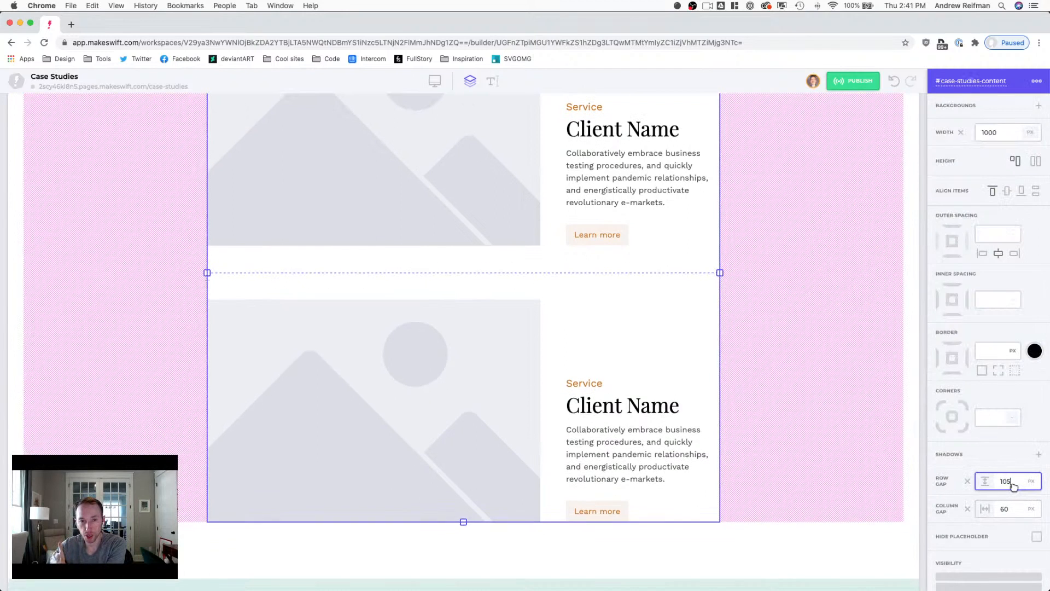
key("Down")
key("Down")
key("Down")
key("Down")
key("Down")
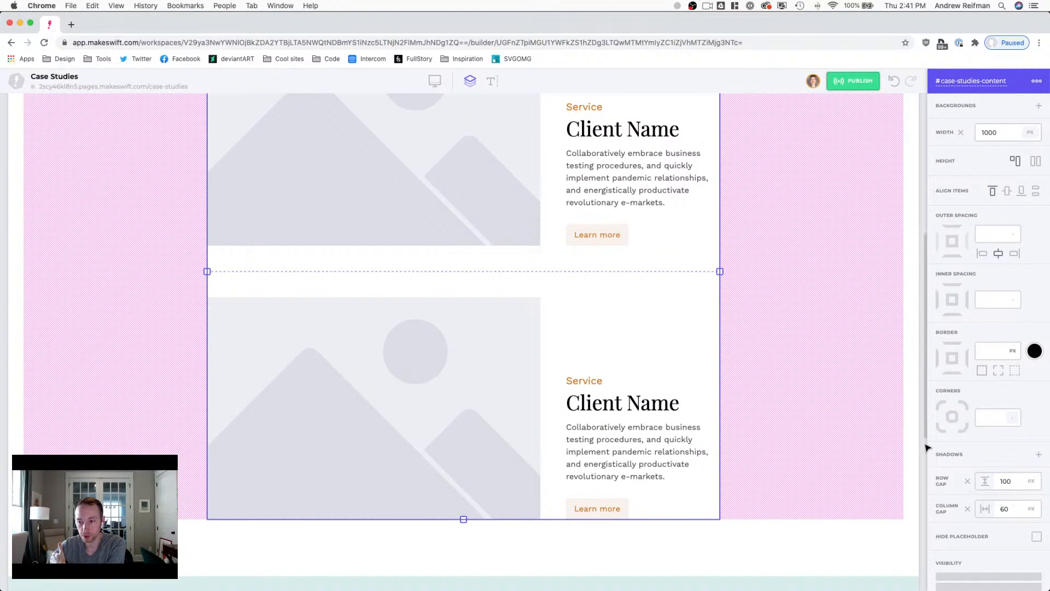
left_click(924, 443)
Step: Examine the two case study blocks and how they nest inside the case-studies-content and case-studies boxes
scroll(906, 435, "up", 4)
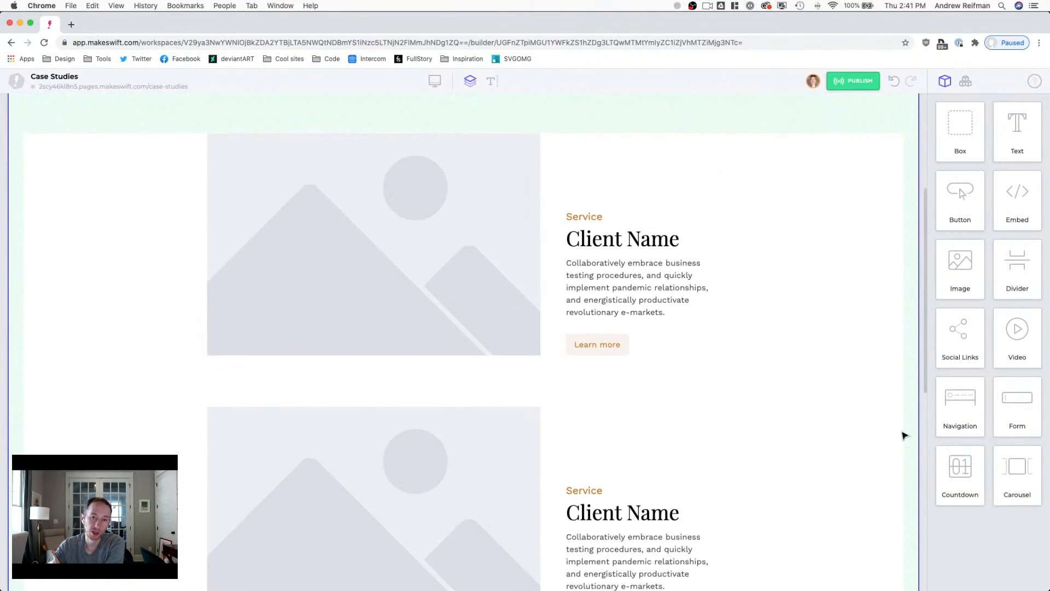
scroll(635, 306, "up", 3)
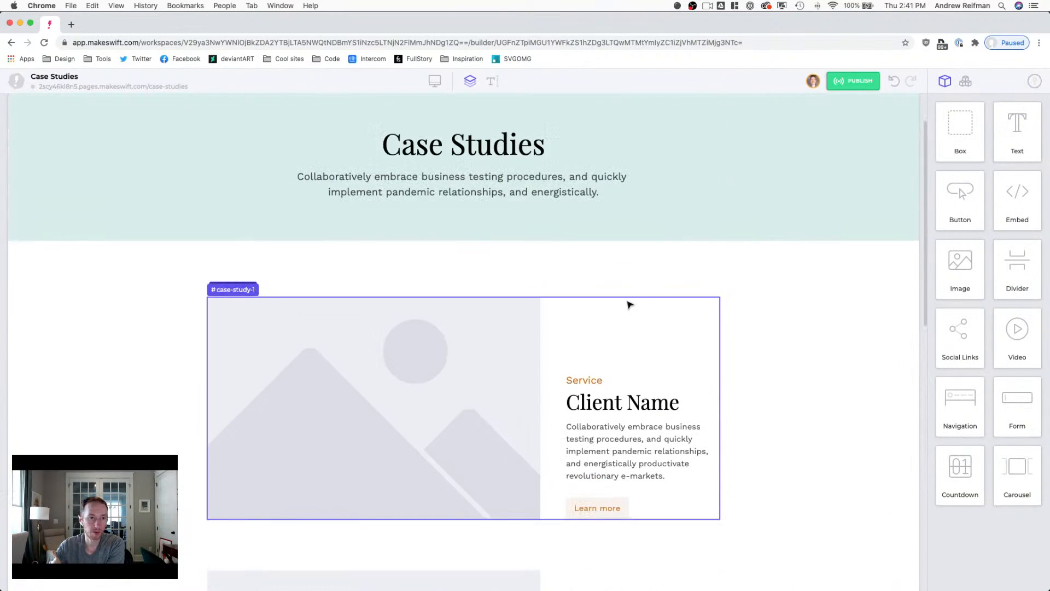
left_click(563, 369)
mouse_move(222, 288)
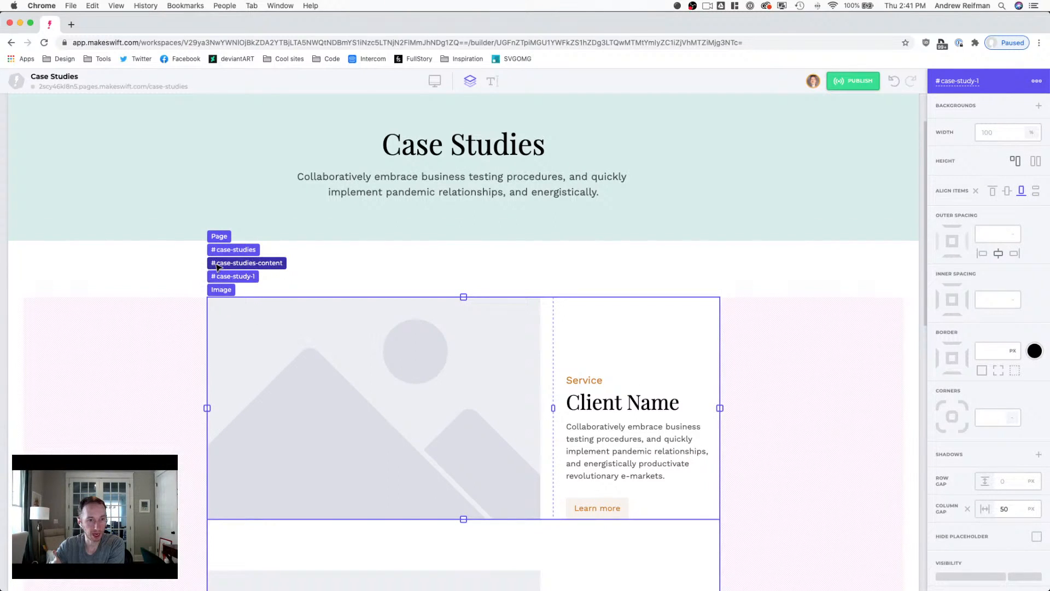
left_click(217, 266)
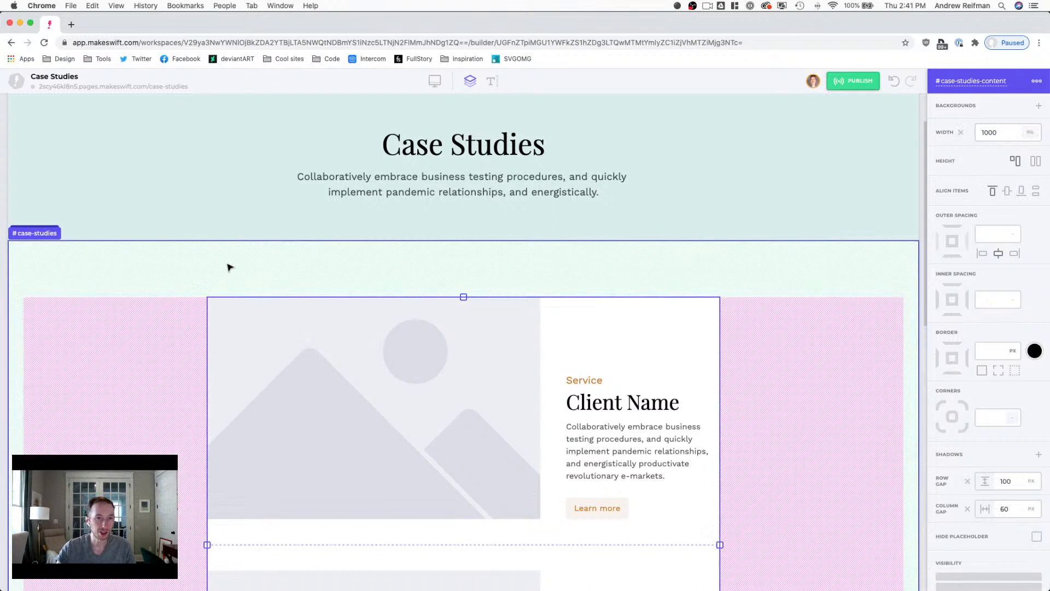
scroll(227, 267, "down", 3)
scroll(227, 267, "down", 3)
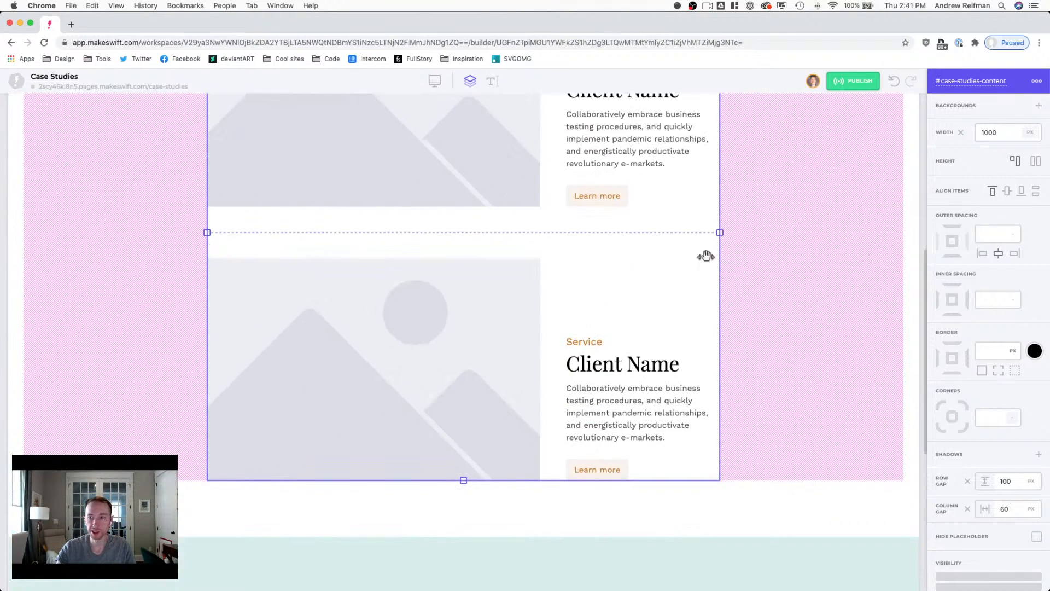
Step: Leave the Case Studies page and open the Home page's design in the builder
left_click(17, 81)
left_click(38, 109)
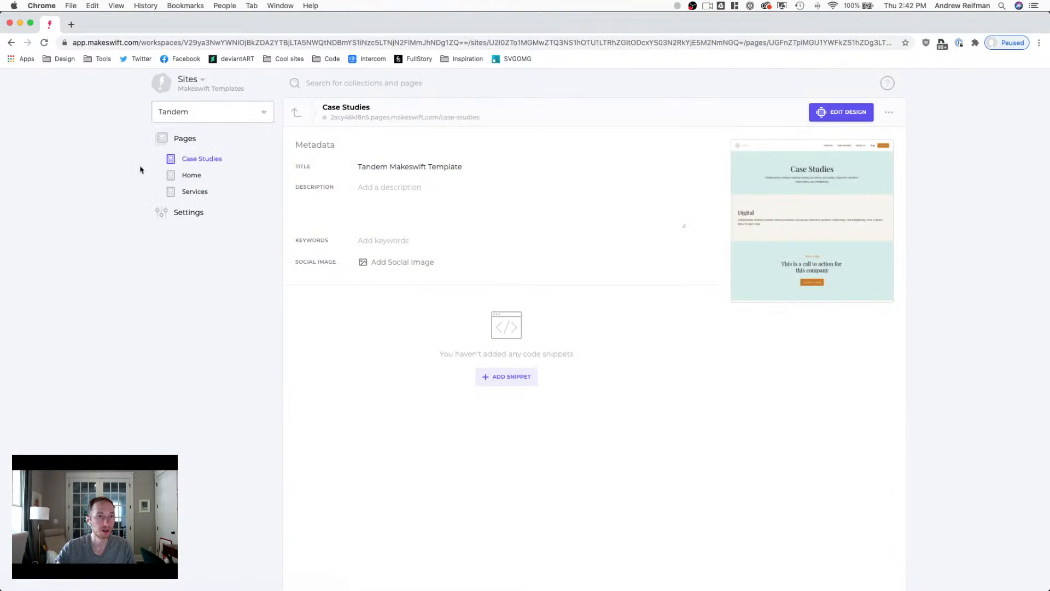
left_click(186, 176)
left_click(766, 214)
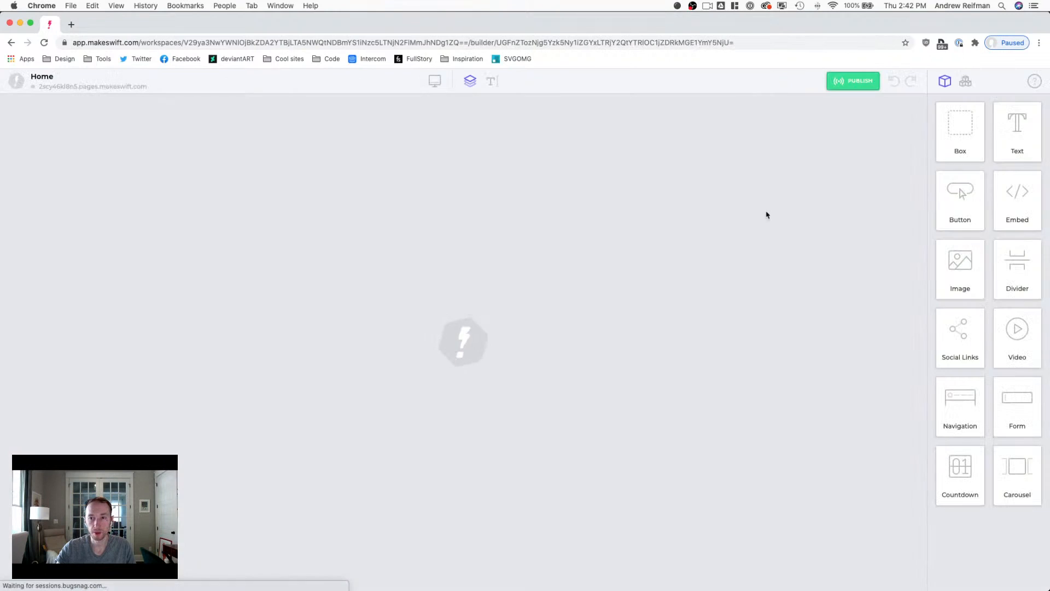
Step: Check the width setting of the hero-content box on the Home page
scroll(569, 273, "down", 1)
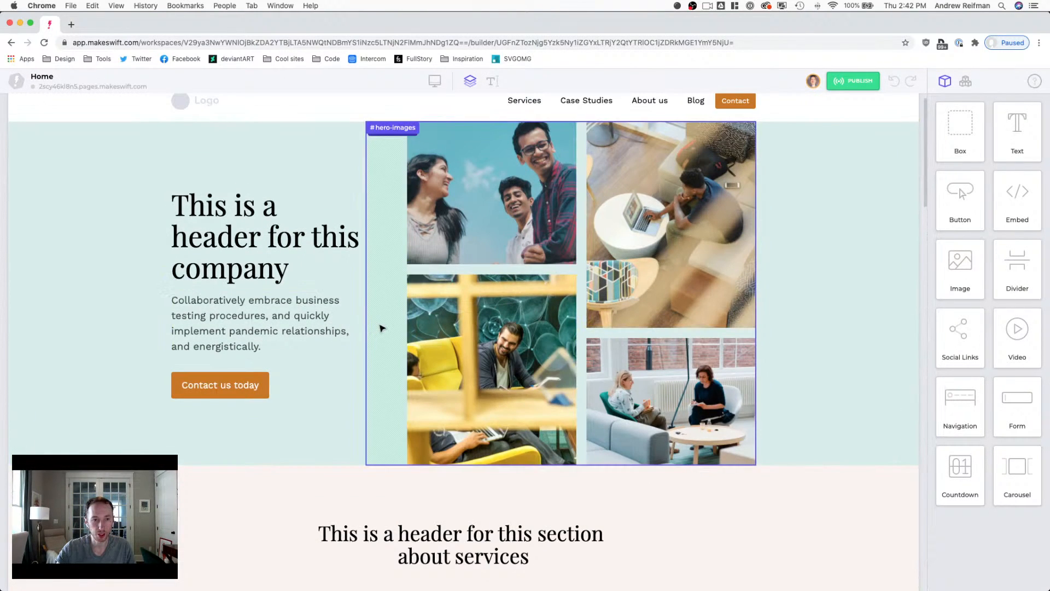
mouse_move(185, 181)
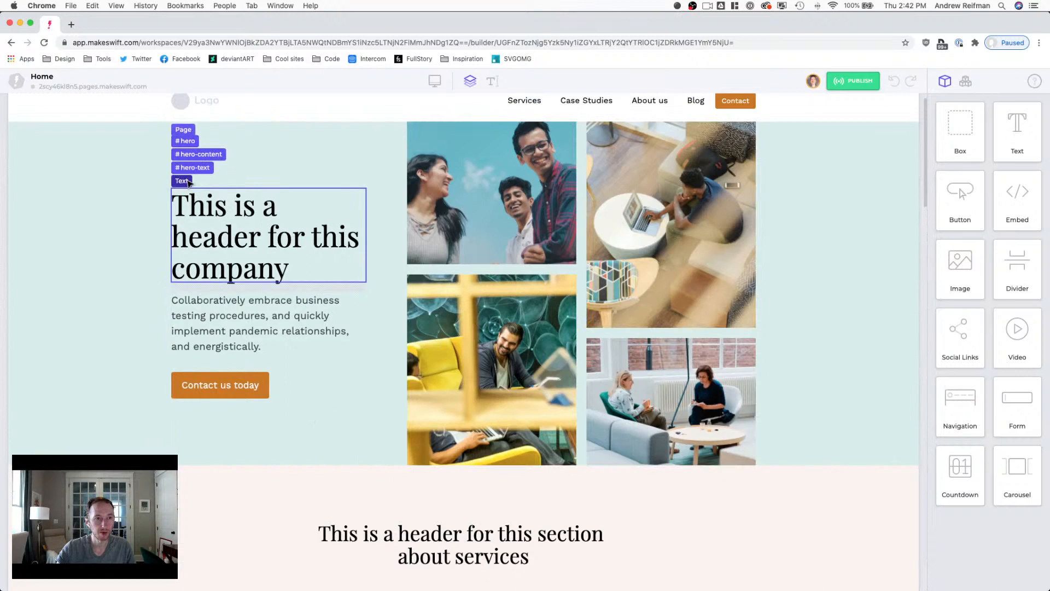
left_click(185, 156)
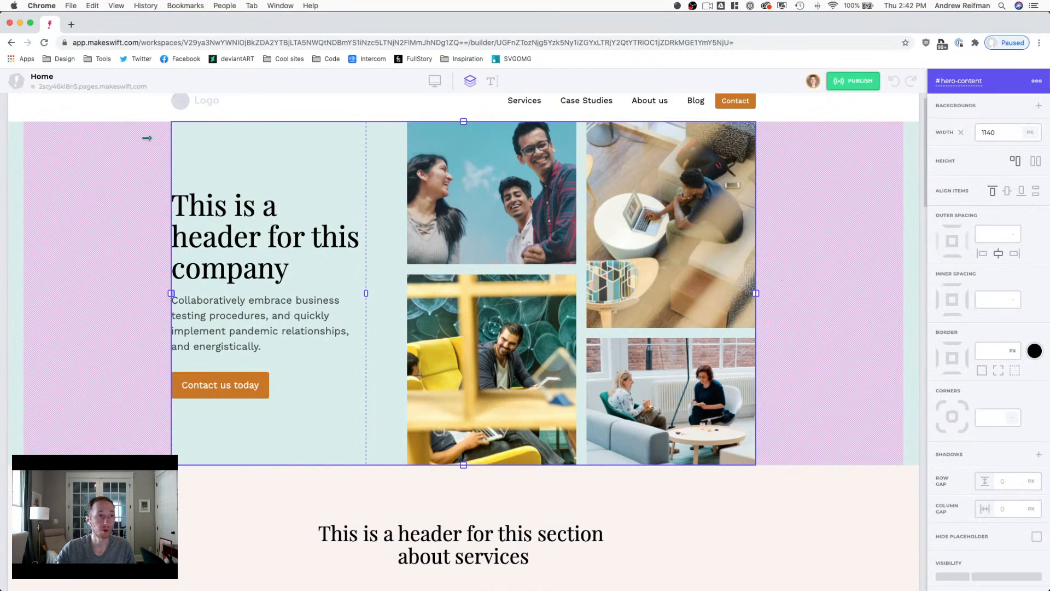
Step: Leave the Home page and open the Case Studies page's design in the builder
left_click(16, 81)
left_click(30, 113)
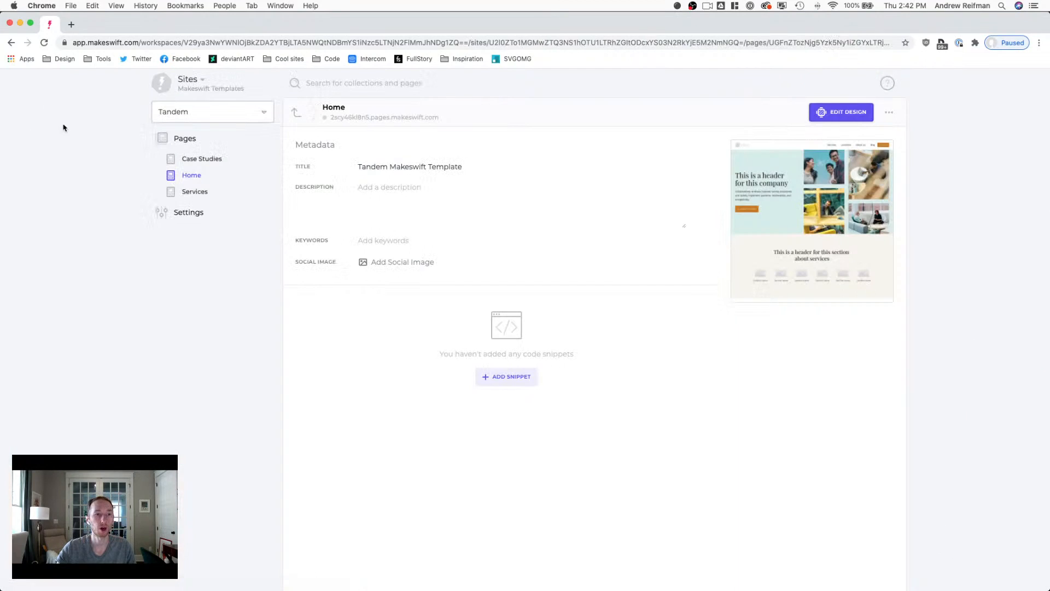
left_click(197, 160)
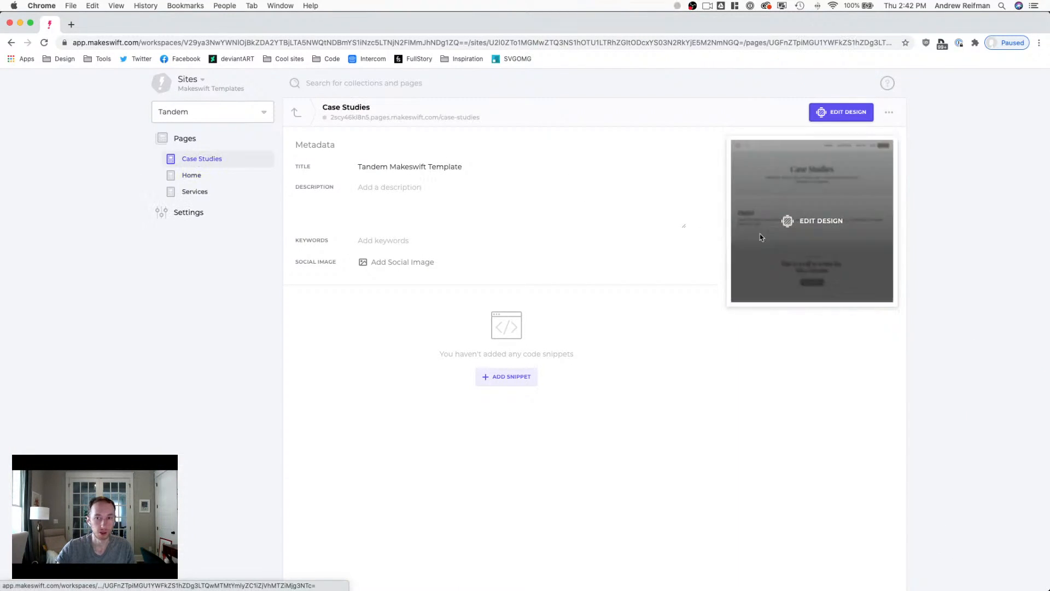
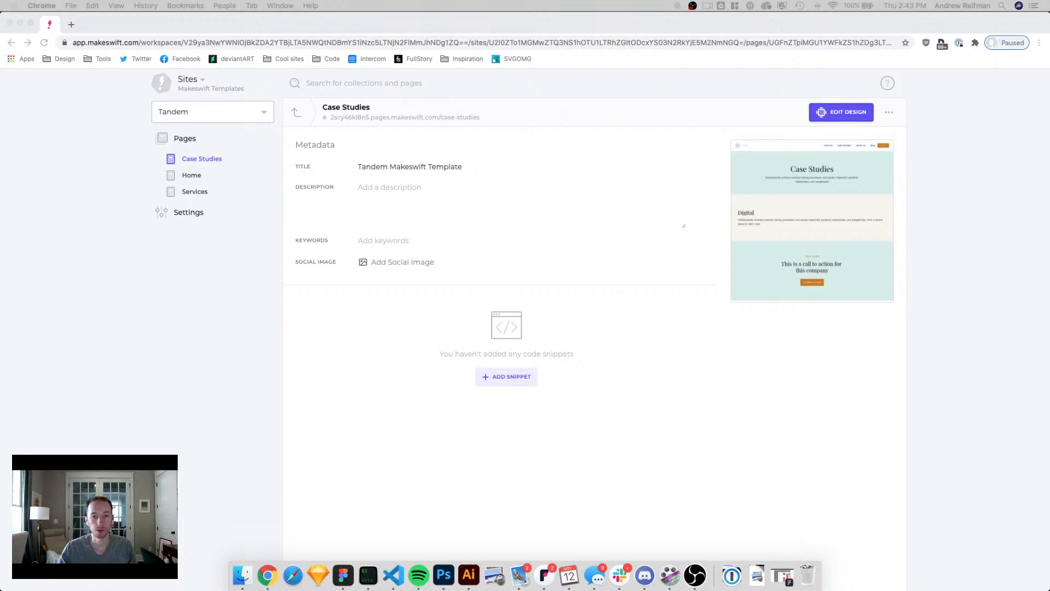
left_click(697, 412)
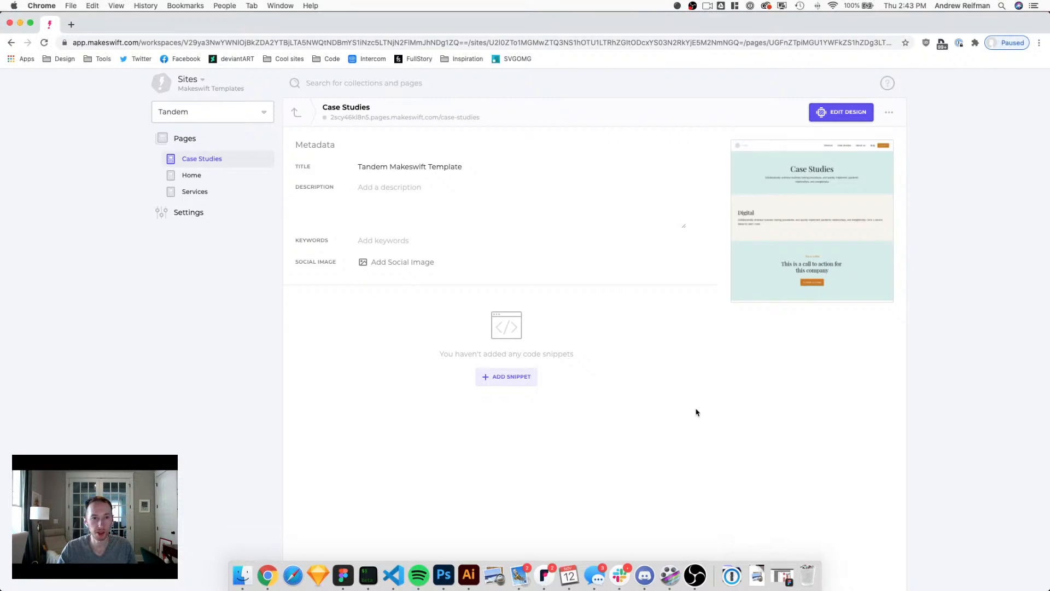
left_click(767, 225)
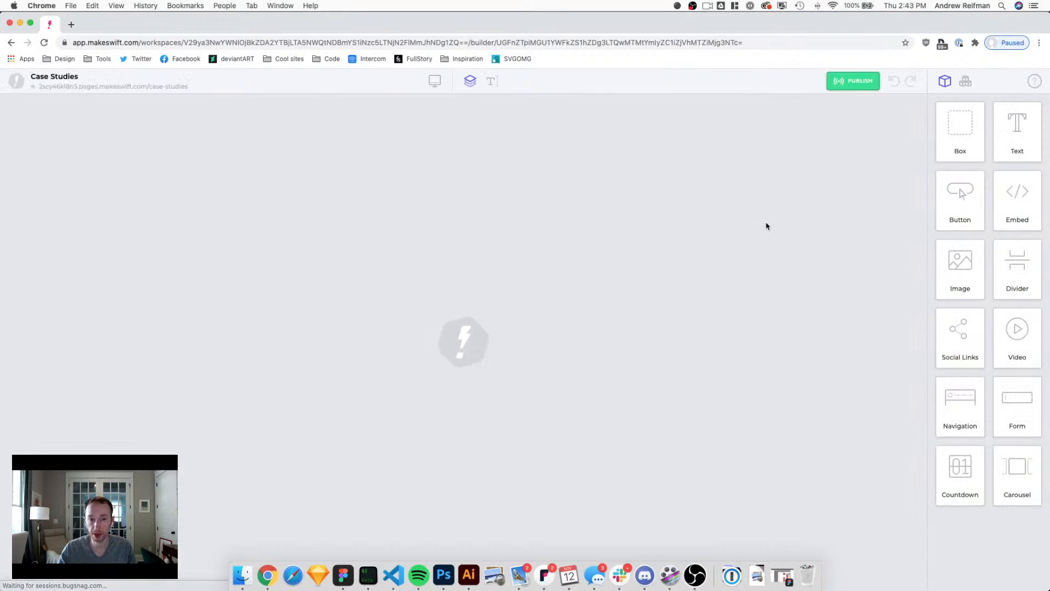
Step: Set the width of the case-studies-content box around the case study blocks to 1140 px
scroll(493, 273, "down", 3)
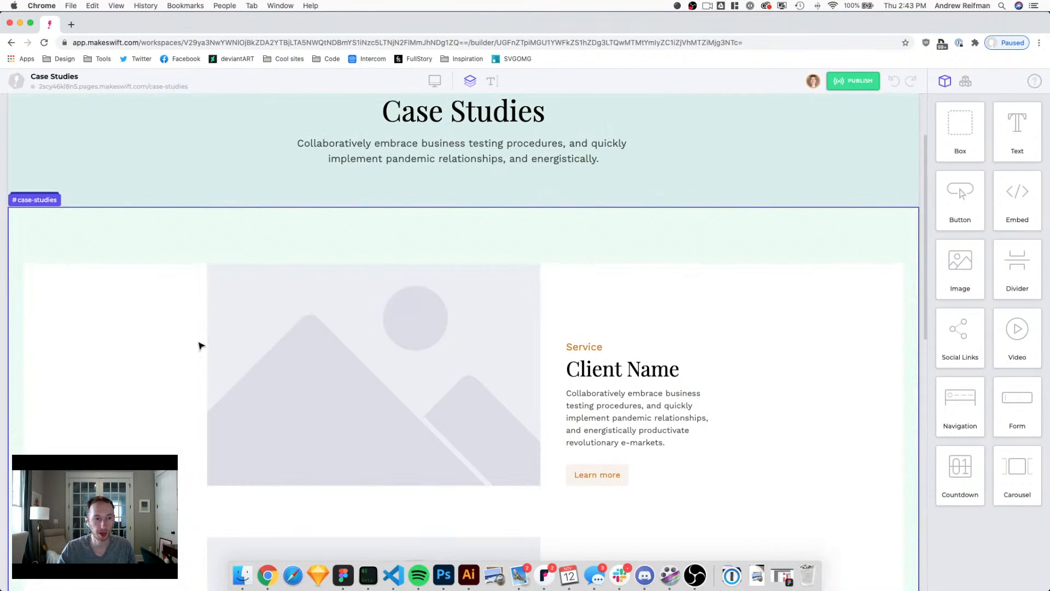
left_click(548, 374)
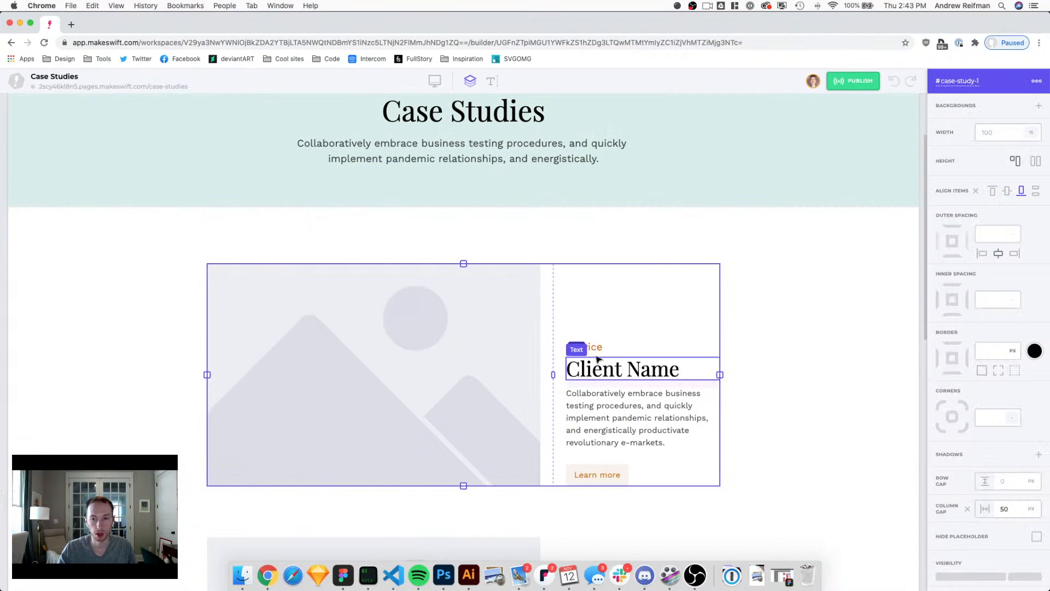
mouse_move(221, 257)
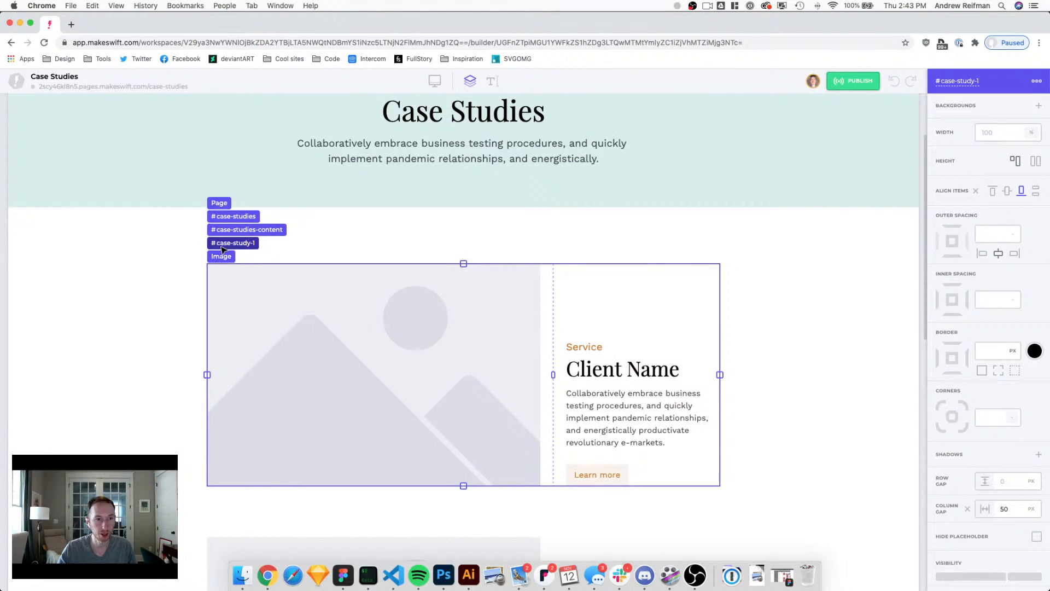
left_click(223, 234)
scroll(321, 286, "down", 3)
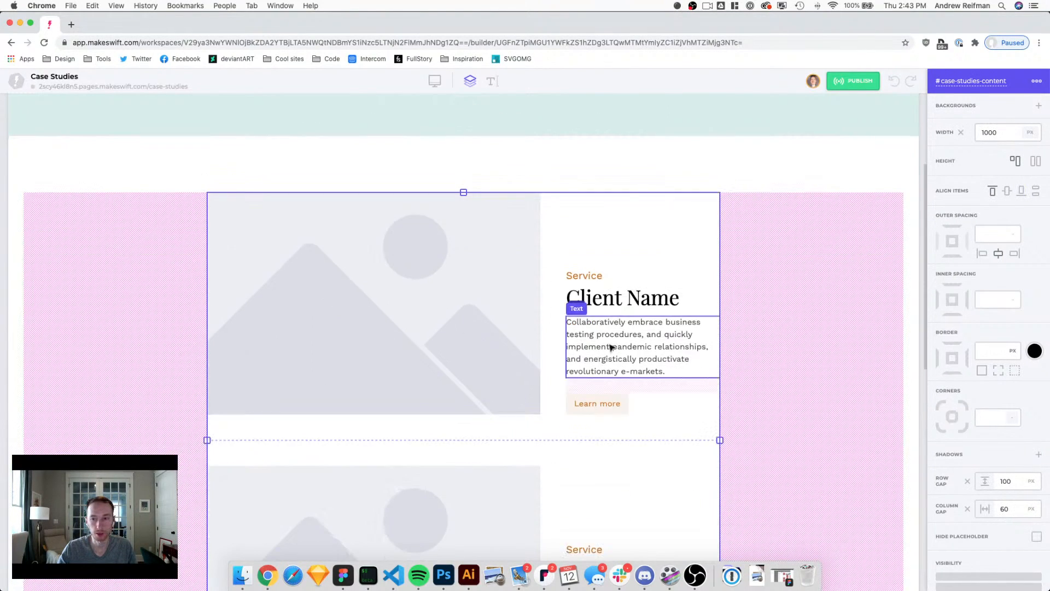
scroll(637, 338, "down", 4)
double_click(991, 132)
type("1140")
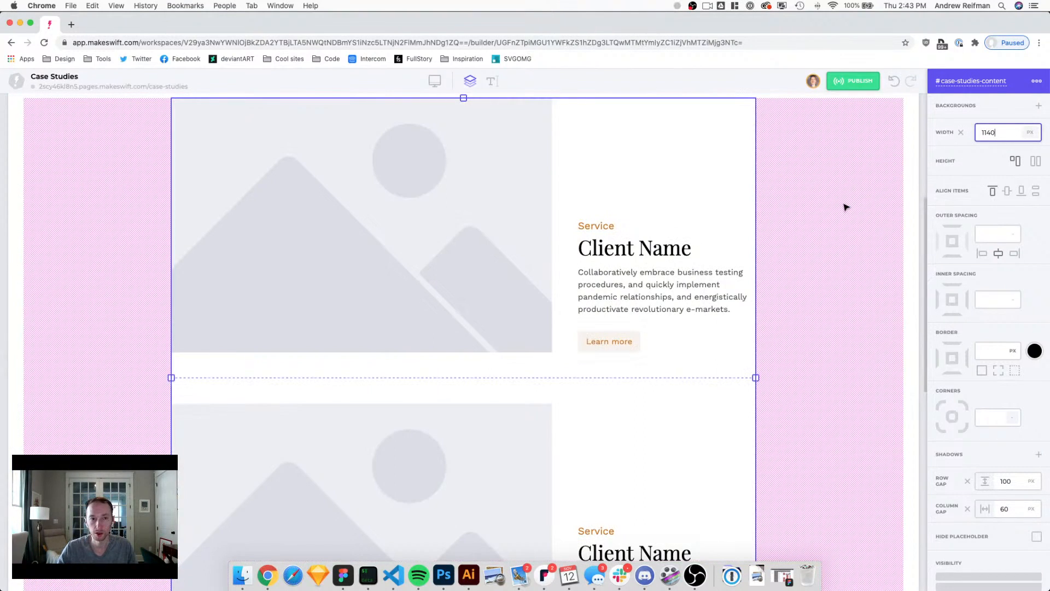
scroll(844, 206, "up", 2)
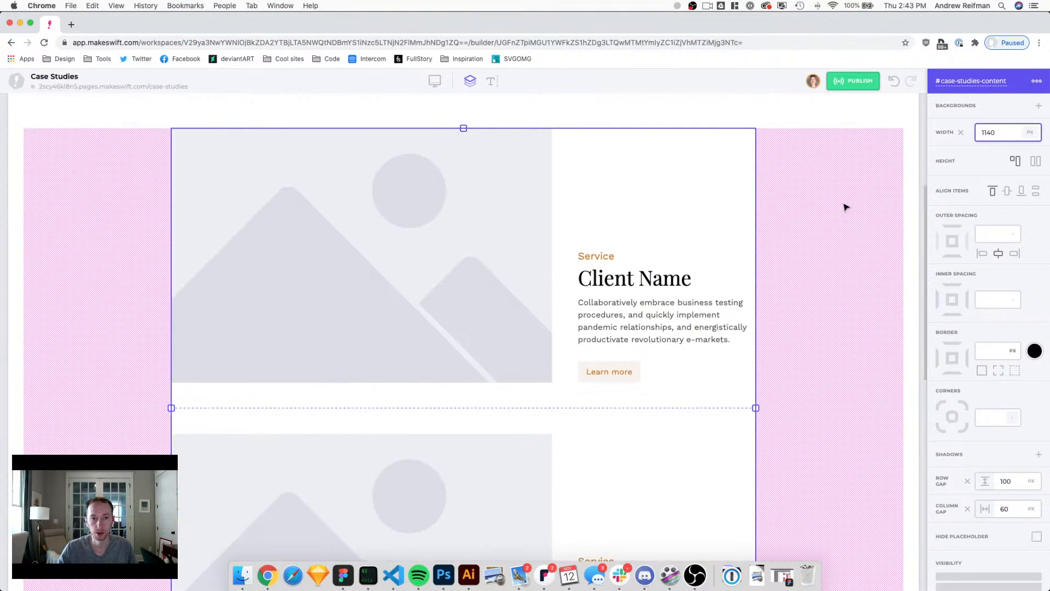
key("Escape")
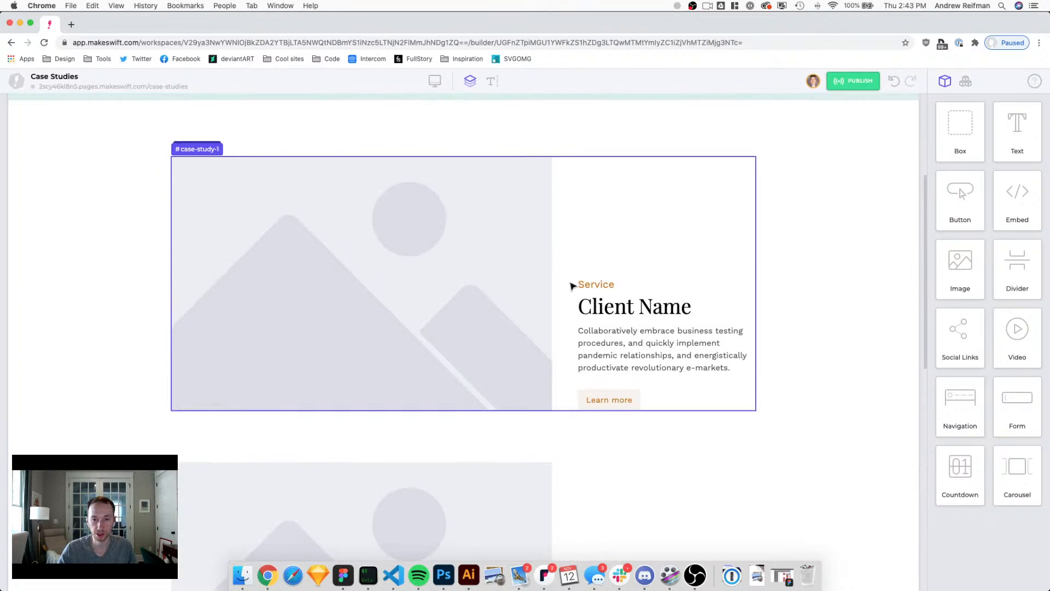
Step: Try aligning the items of both case study boxes to the top of their images
scroll(552, 271, "down", 2)
scroll(551, 271, "down", 5)
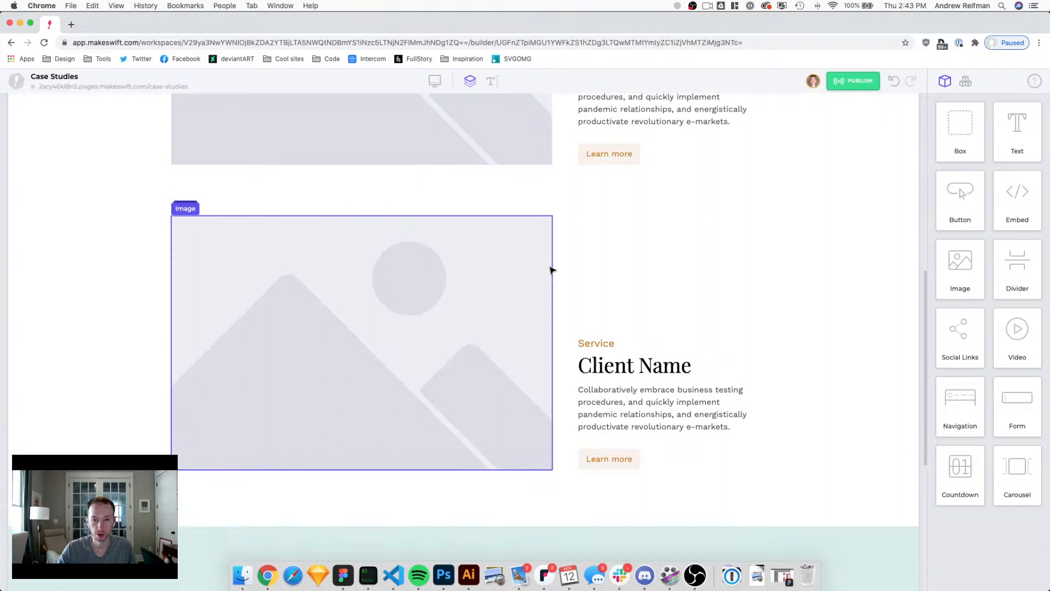
left_click(568, 311)
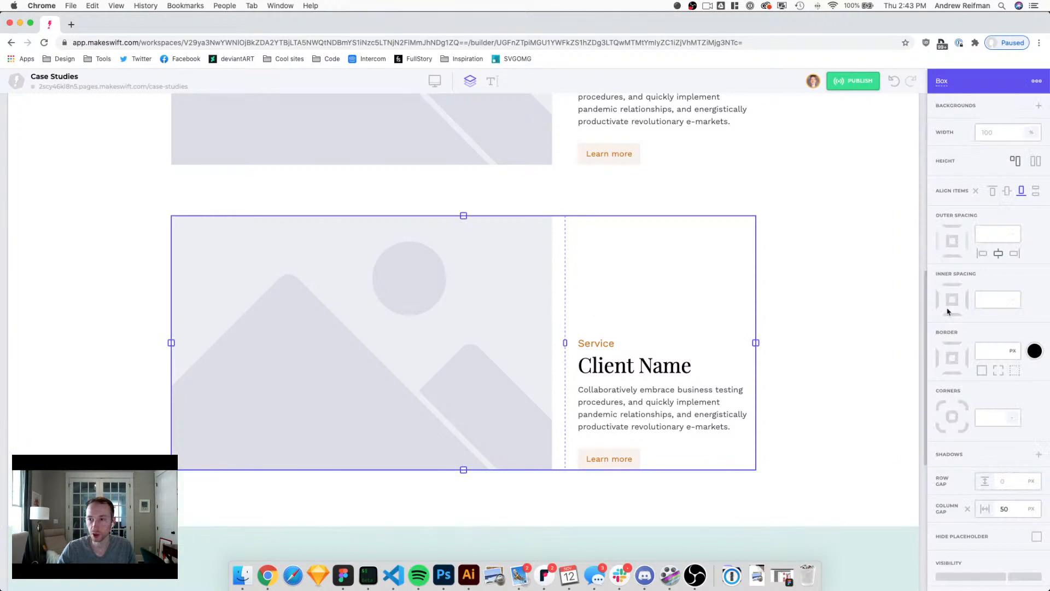
left_click(993, 190)
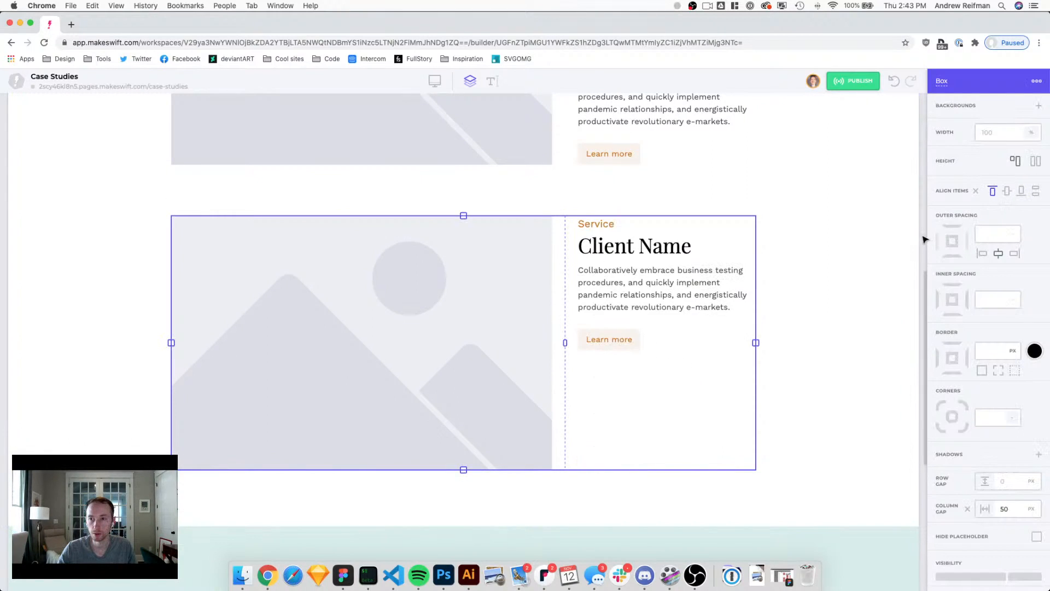
left_click(924, 240)
scroll(923, 239, "up", 6)
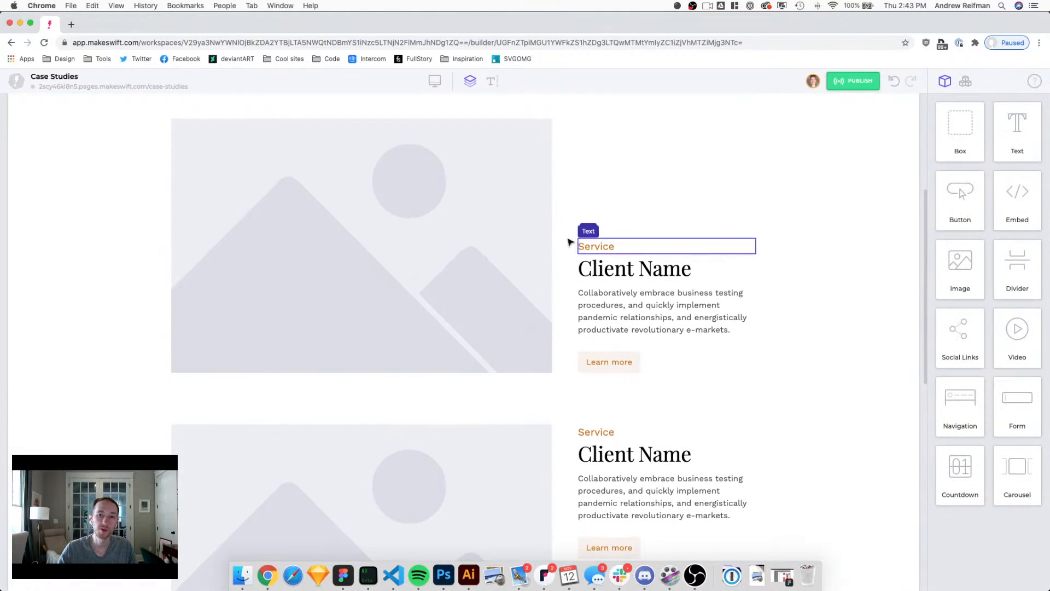
left_click(565, 205)
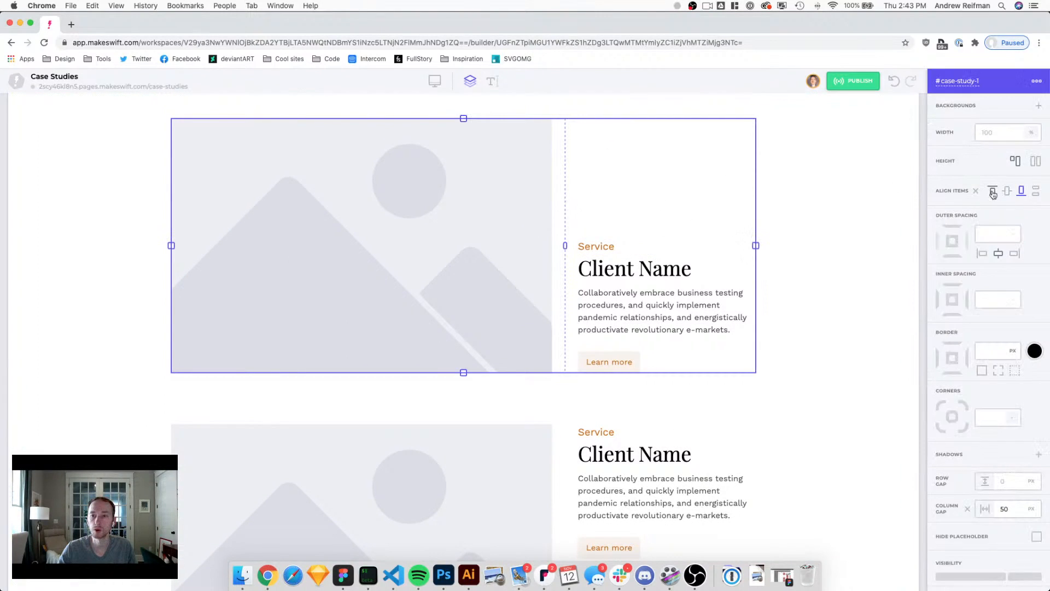
left_click(992, 191)
left_click(924, 183)
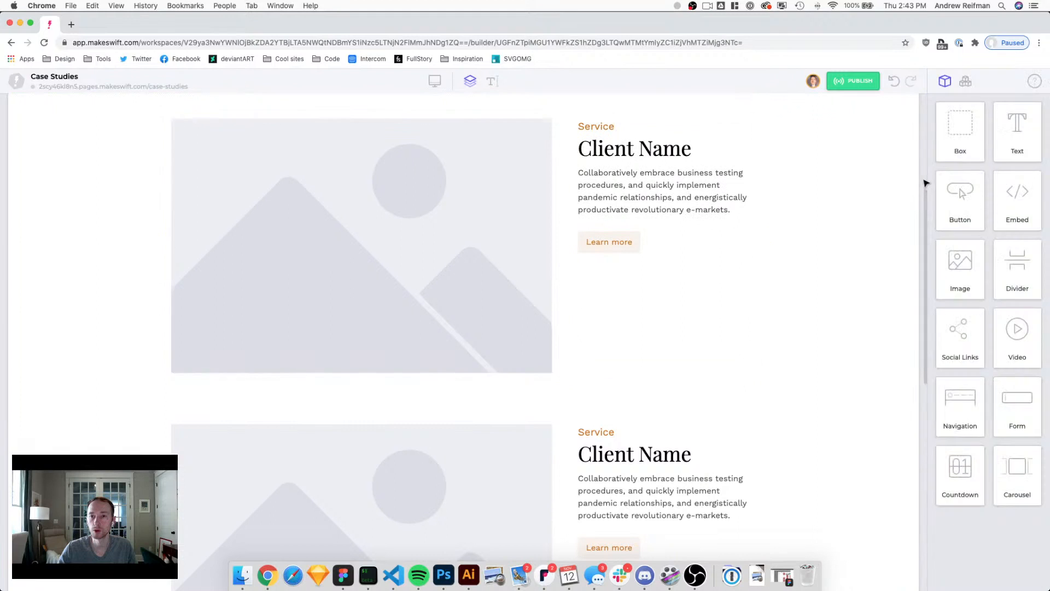
scroll(900, 204, "up", 4)
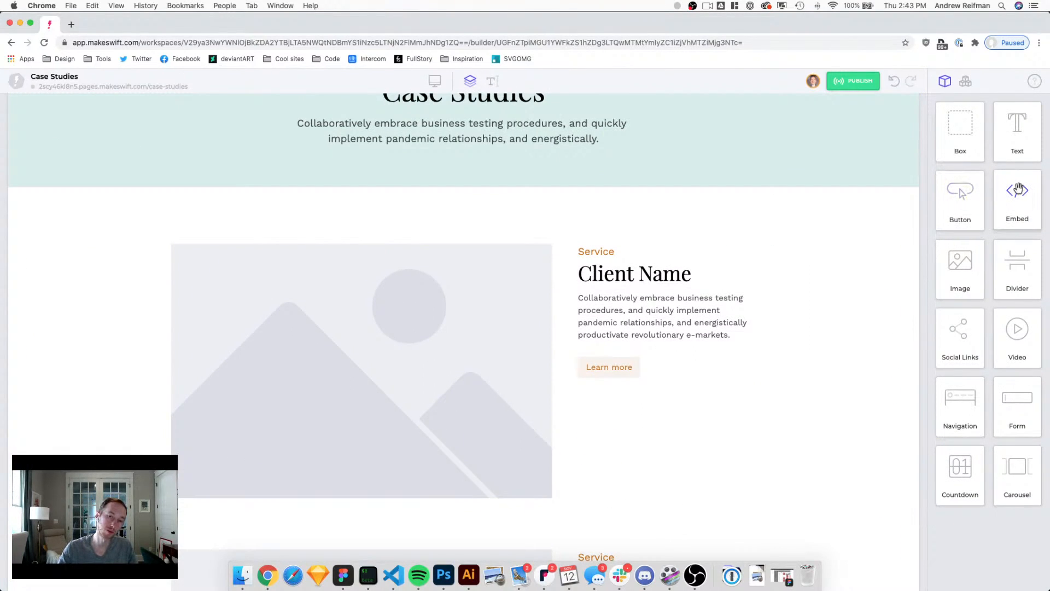
Step: Undo the top alignment of both case study boxes
left_click_drag(1018, 189, 897, 229)
scroll(897, 229, "down", 1)
key("super+z")
Step: Duplicate the second case study box to add another block below it, and select the new copy
scroll(895, 225, "down", 5)
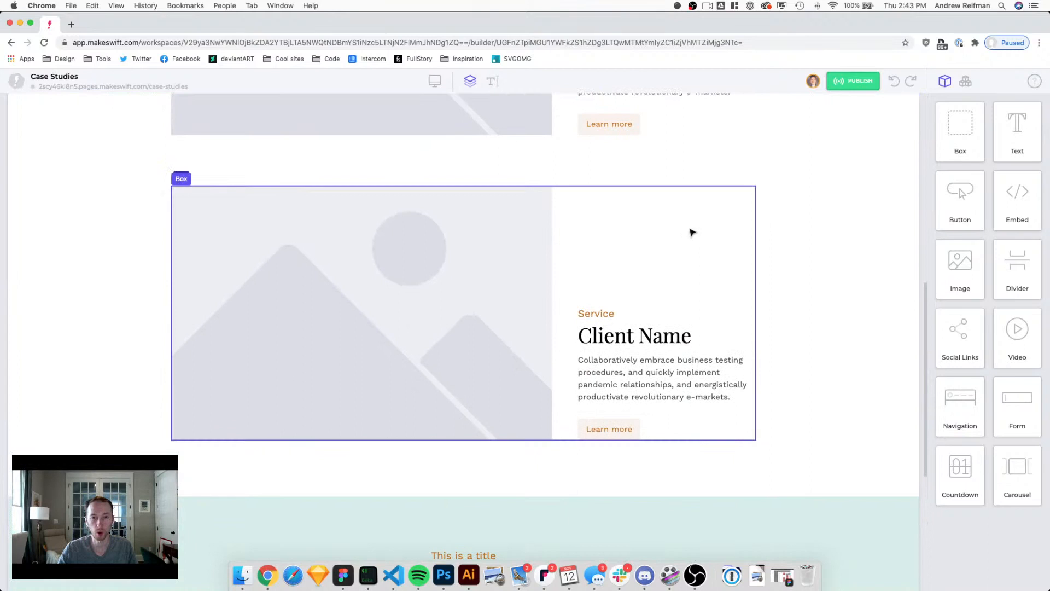
left_click(573, 243)
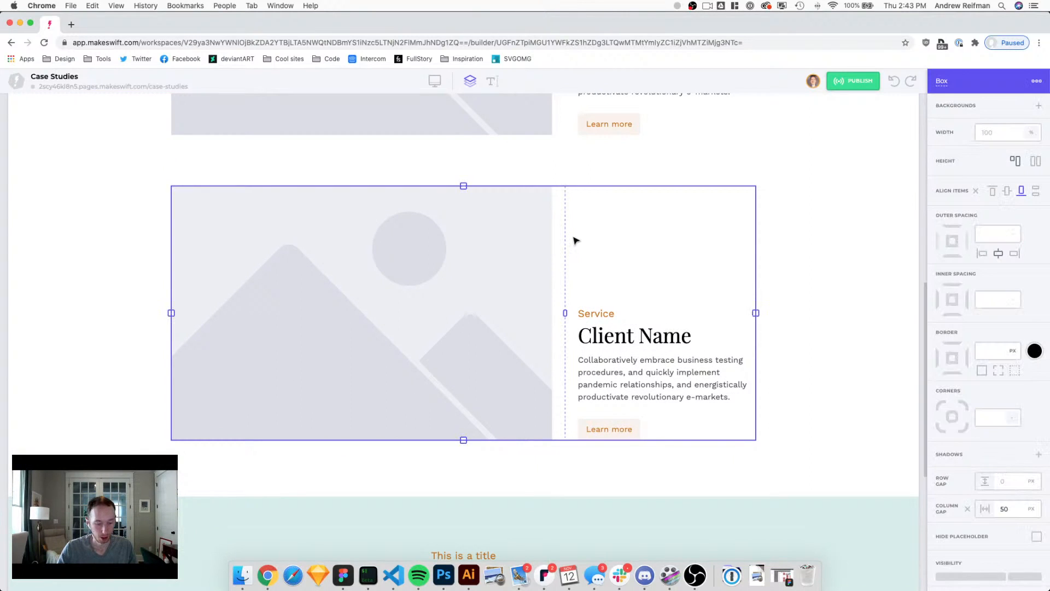
scroll(575, 245, "down", 3)
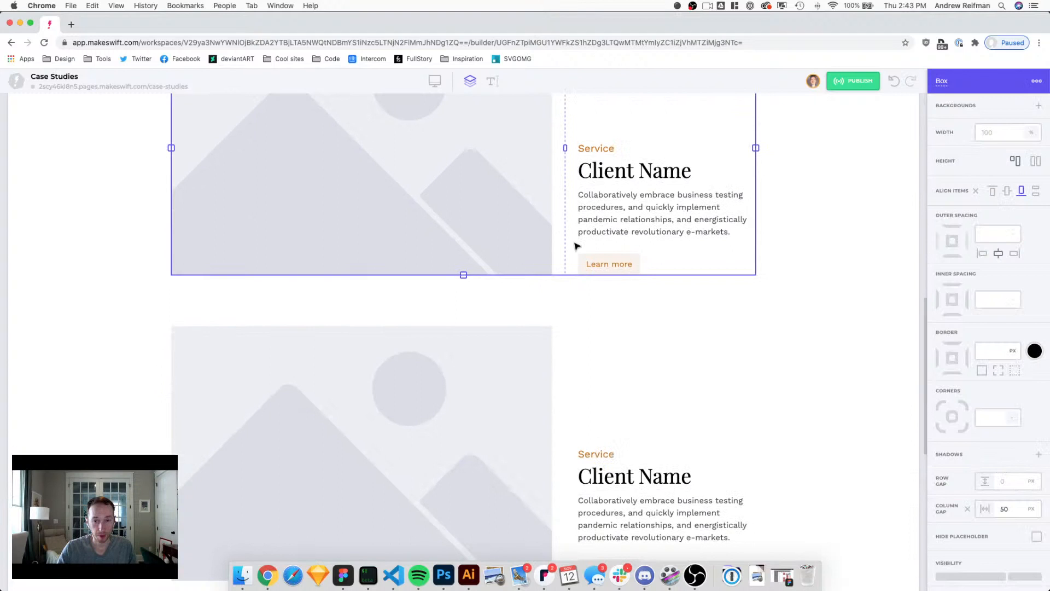
key("Escape")
scroll(569, 238, "down", 3)
left_click(565, 229)
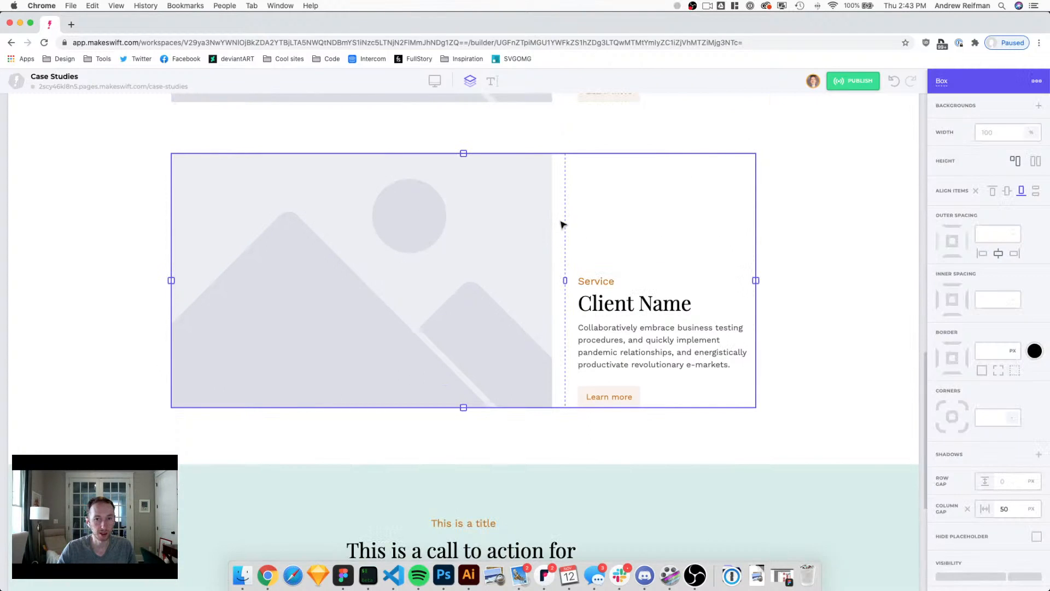
Step: Examine the stacked case study blocks and their spacing in the desktop view
scroll(562, 223, "up", 1)
scroll(563, 223, "up", 1)
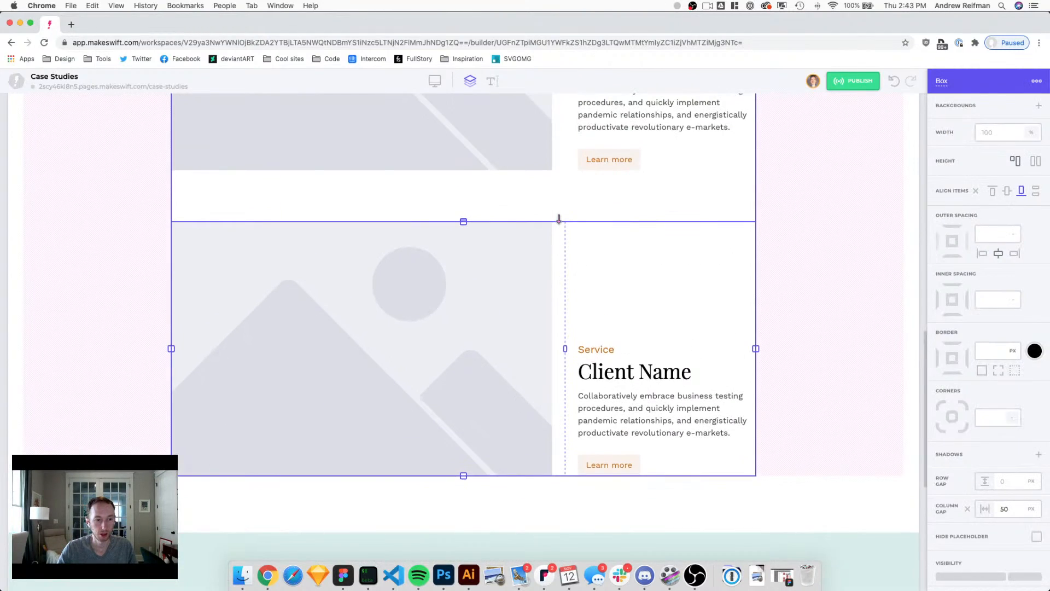
scroll(565, 223, "up", 6)
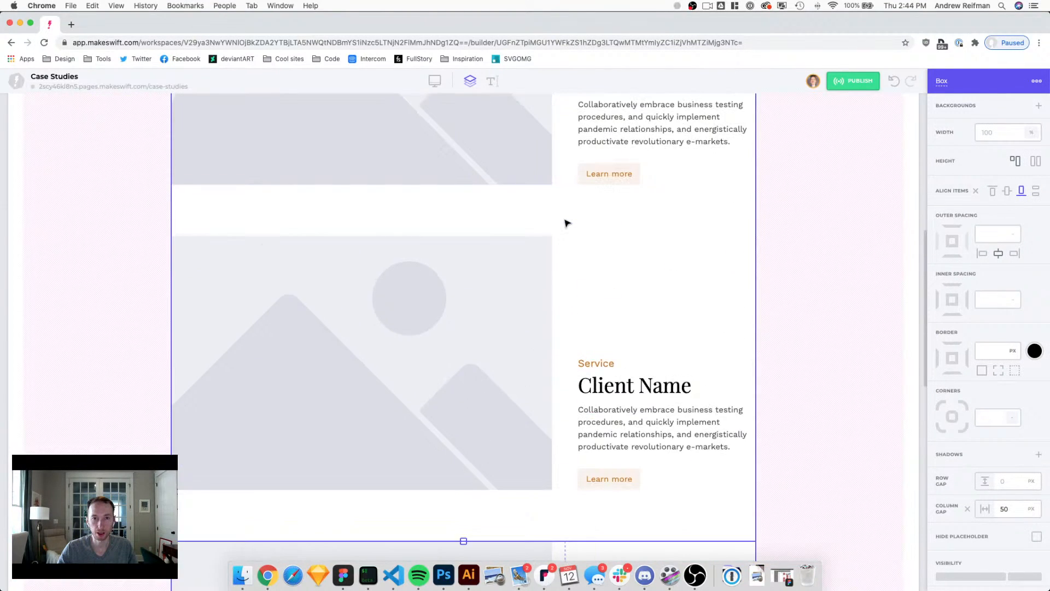
scroll(566, 223, "up", 6)
scroll(566, 223, "down", 12)
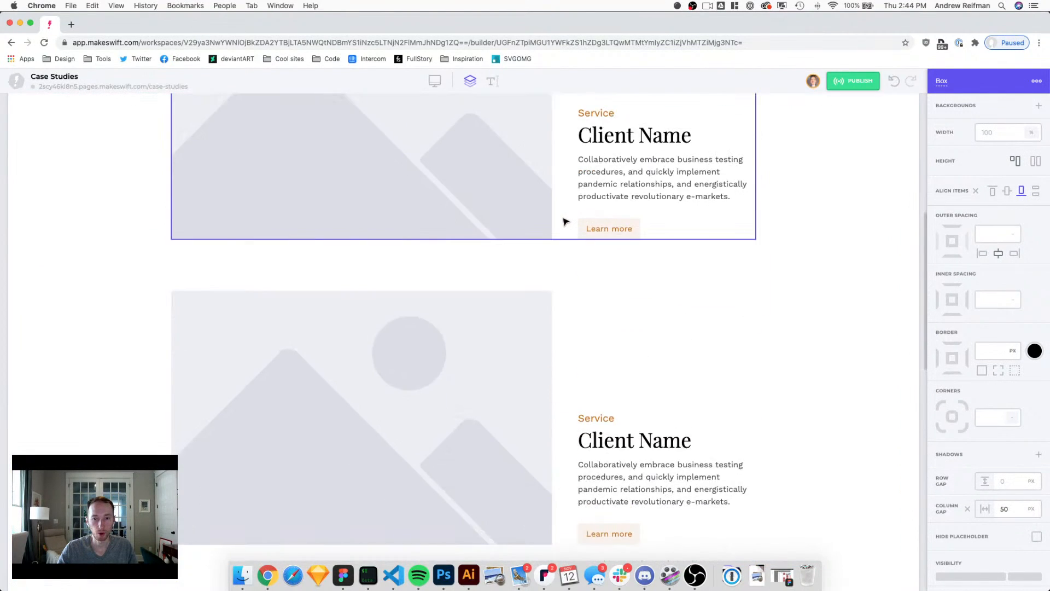
scroll(566, 220, "down", 5)
scroll(566, 221, "up", 8)
Step: Switch to the tablet view and examine how the case study blocks are laid out down to the call to action
key("2")
scroll(725, 223, "up", 5)
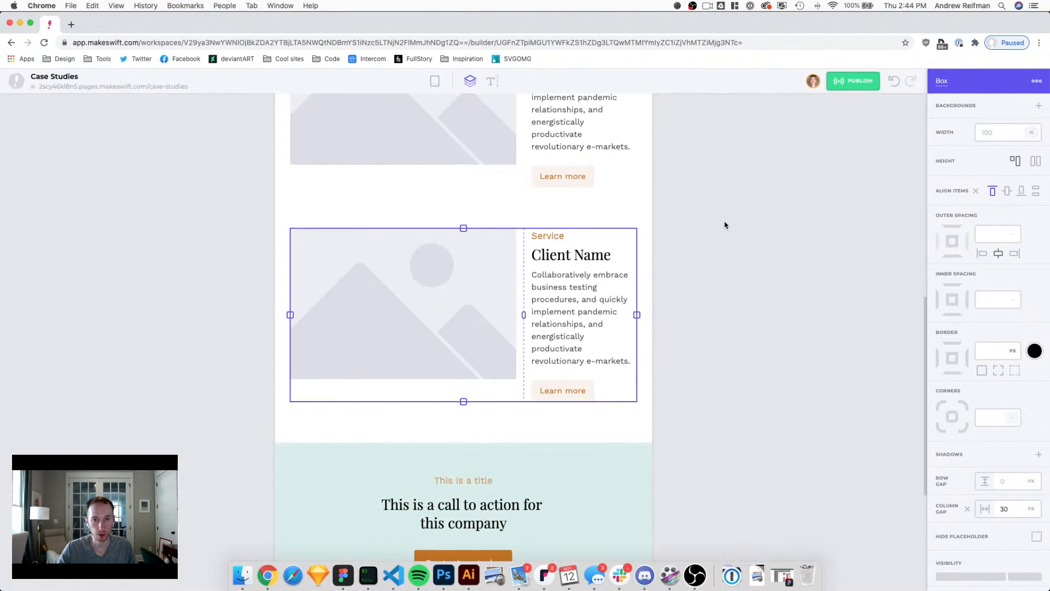
left_click(725, 225)
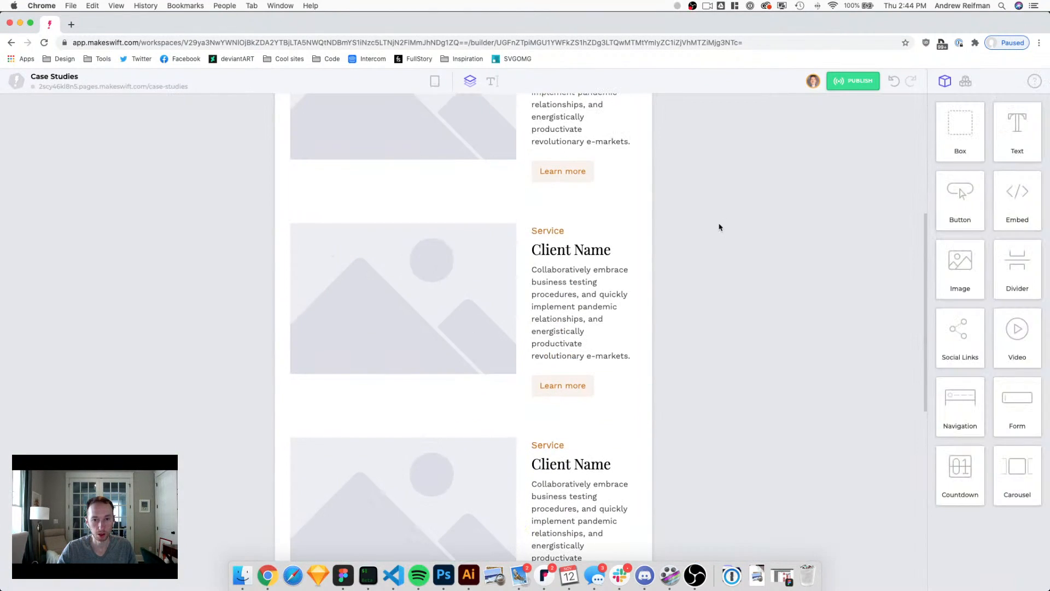
scroll(721, 227, "up", 4)
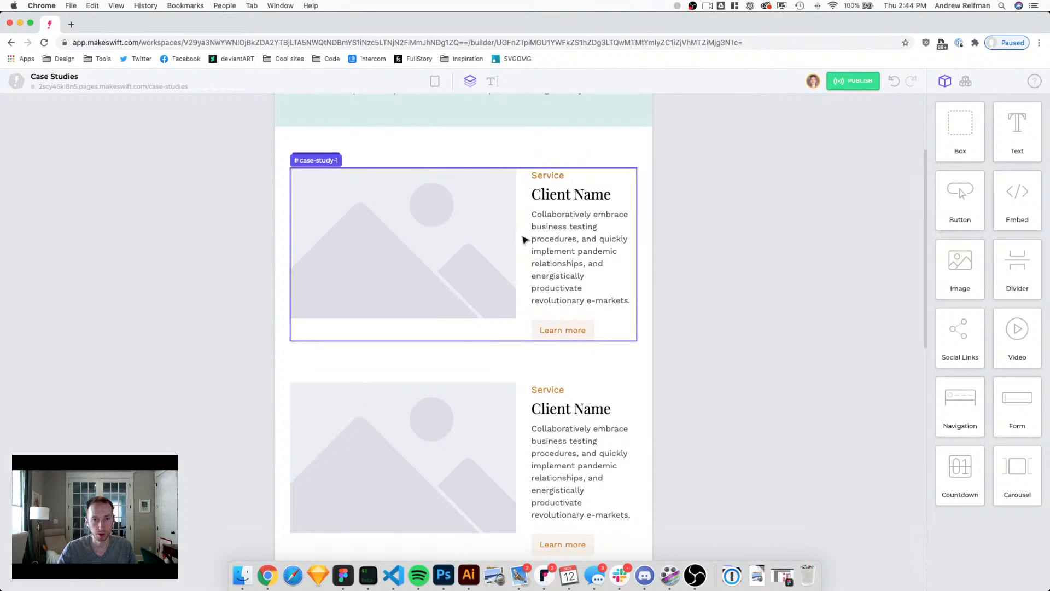
left_click(525, 238)
left_click(823, 207)
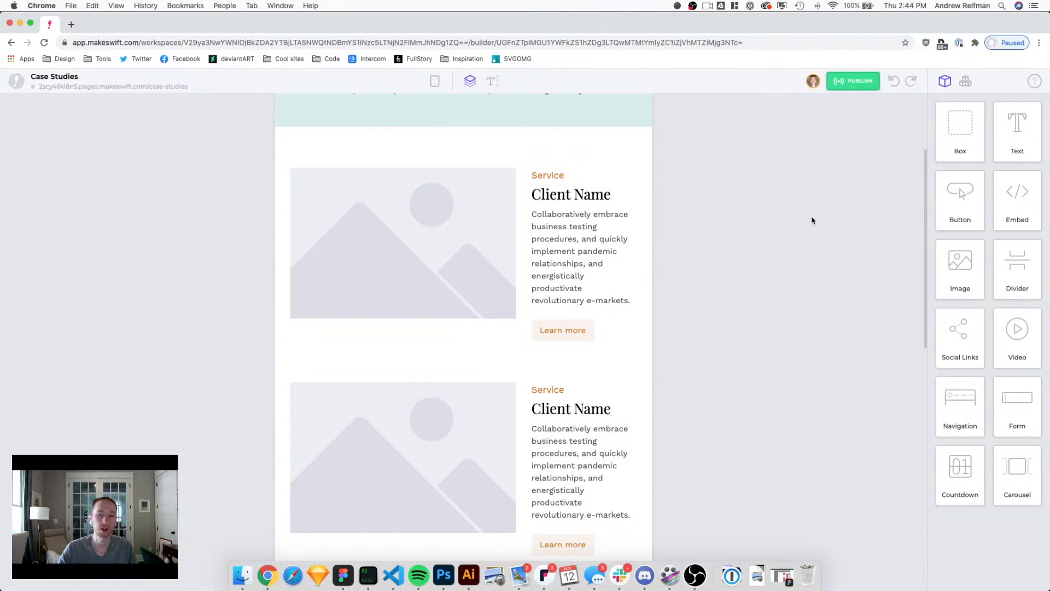
scroll(798, 229, "down", 3)
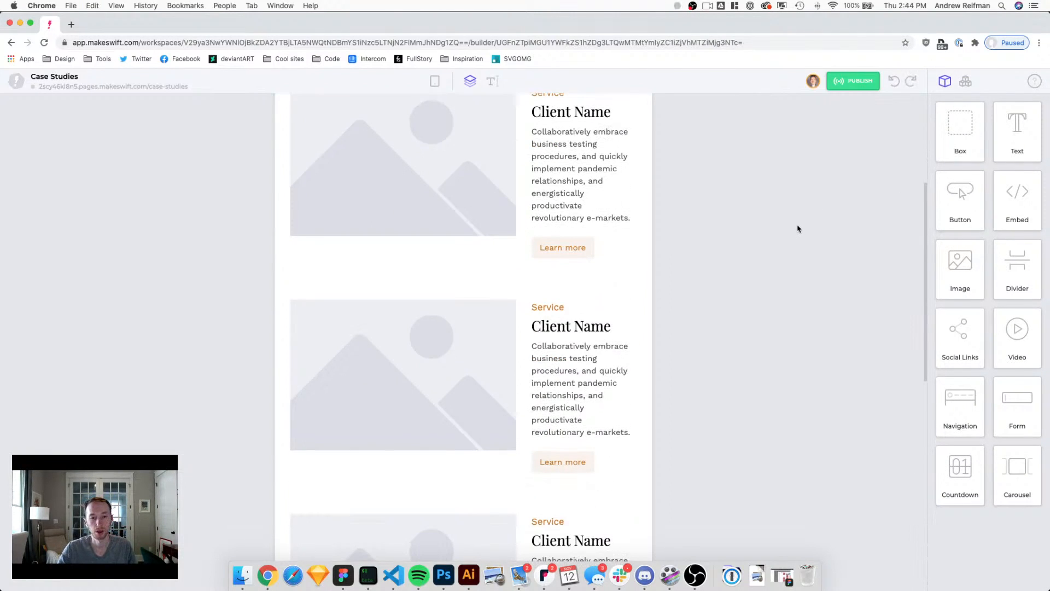
scroll(798, 229, "down", 9)
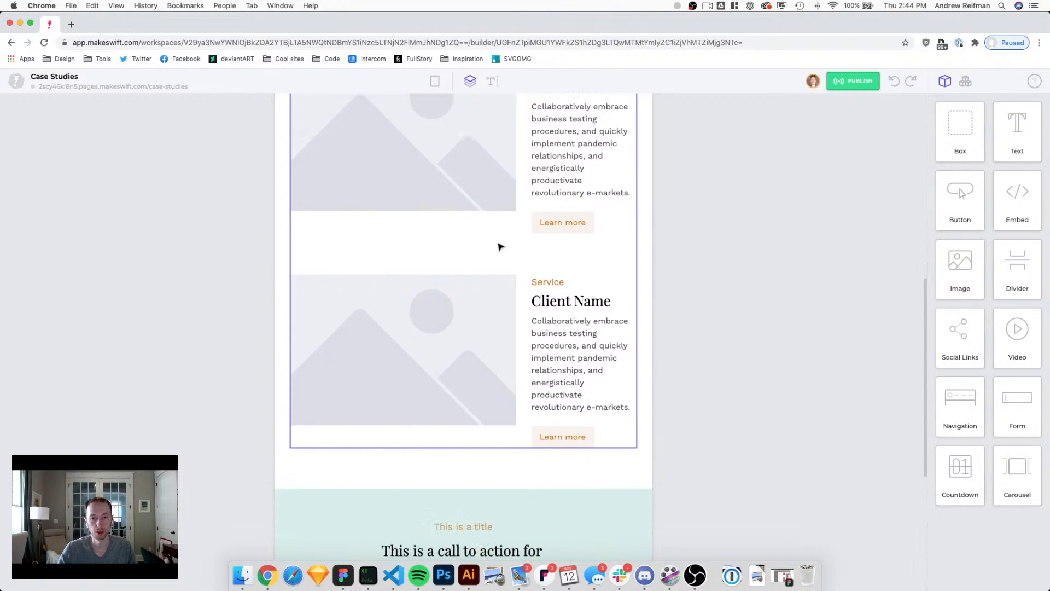
Step: Check the row gap of the case studies content box in the tablet view and compare the block spacing with the desktop view
left_click(475, 260)
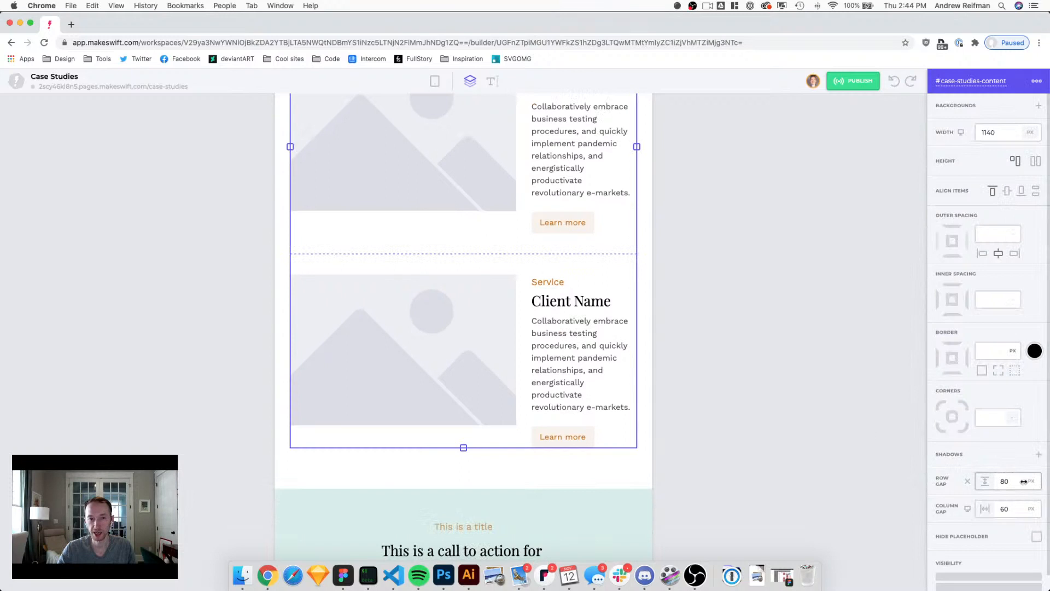
left_click(792, 356)
key("1")
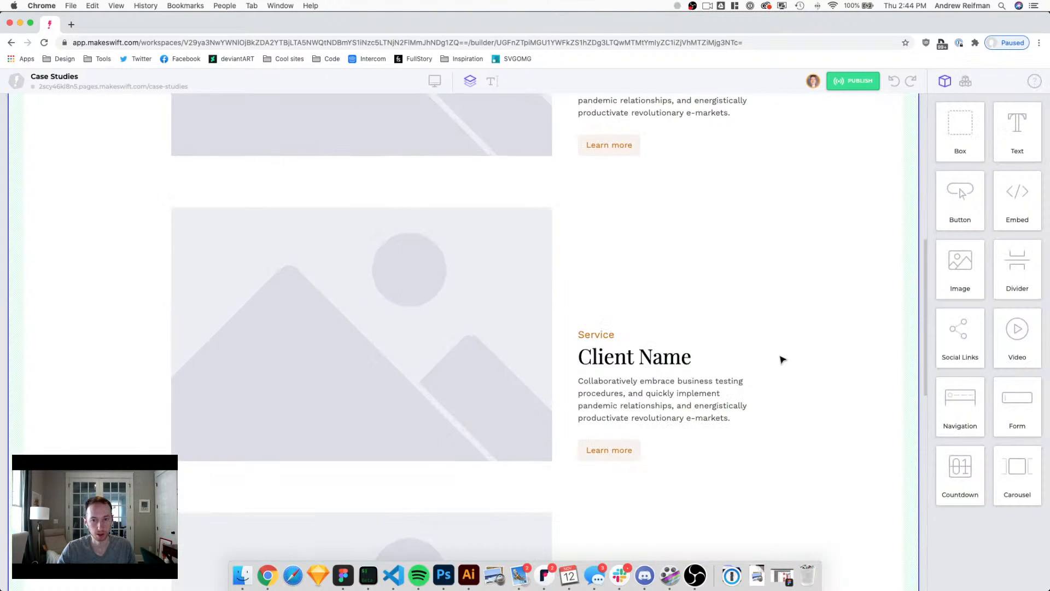
key("2")
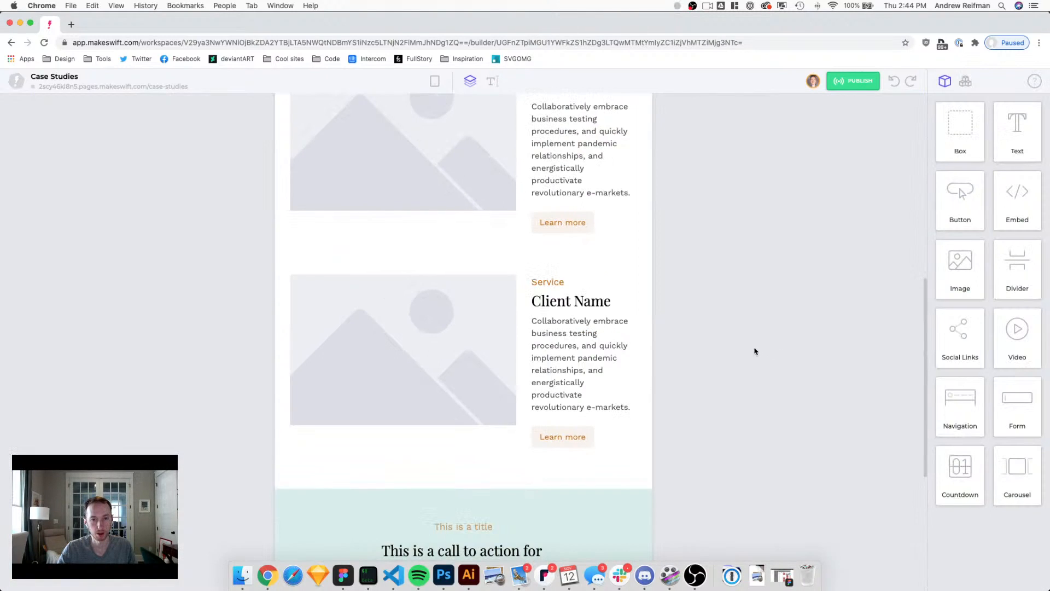
scroll(749, 344, "up", 5)
Step: Set the row gap of the case studies content box to 60 px in the mobile view
key("3")
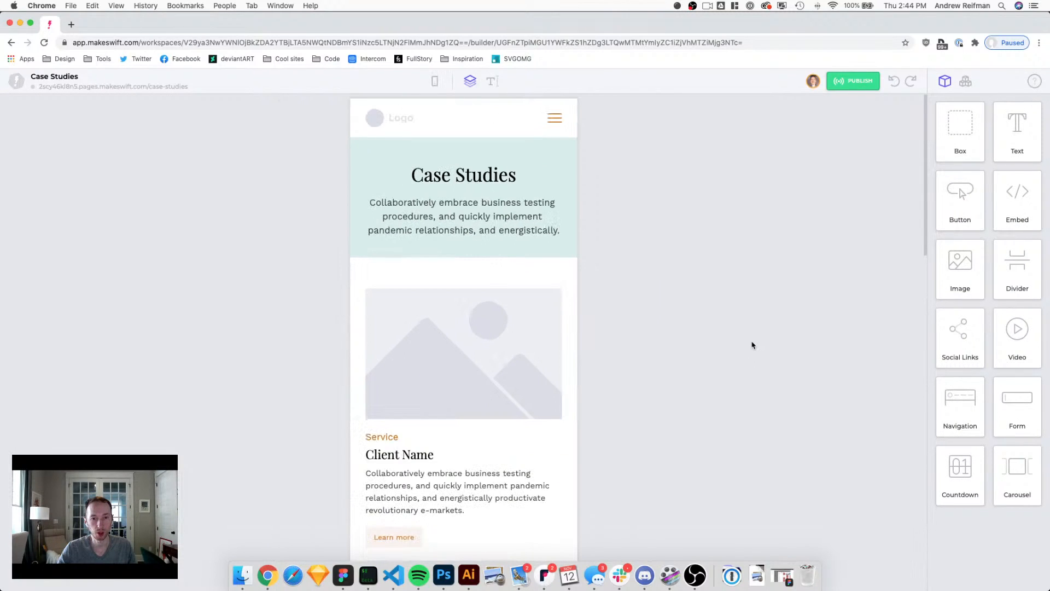
scroll(749, 344, "down", 5)
scroll(738, 344, "up", 2)
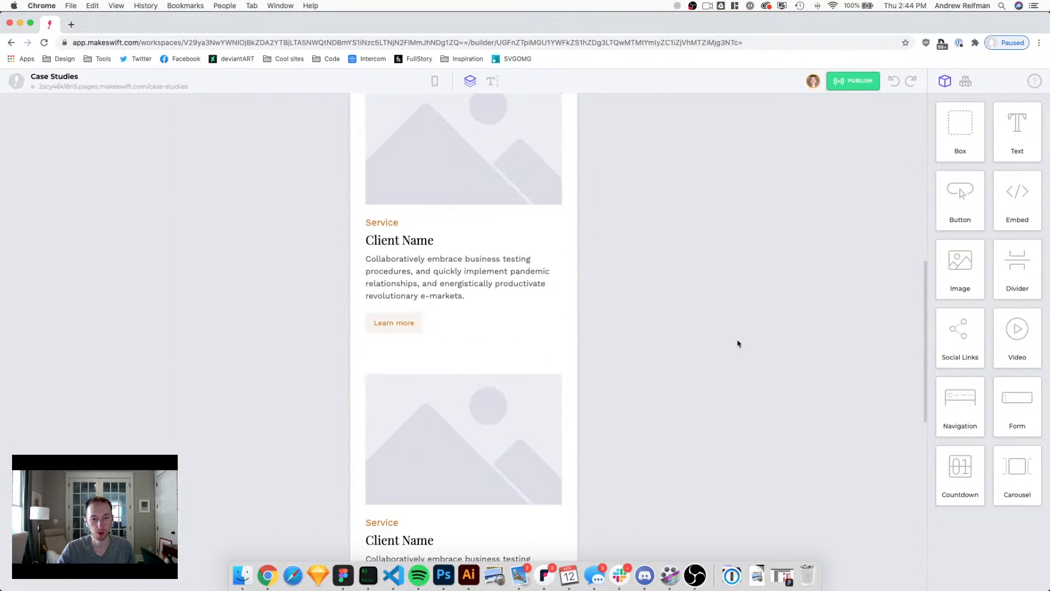
left_click(446, 359)
double_click(1006, 481)
type("60")
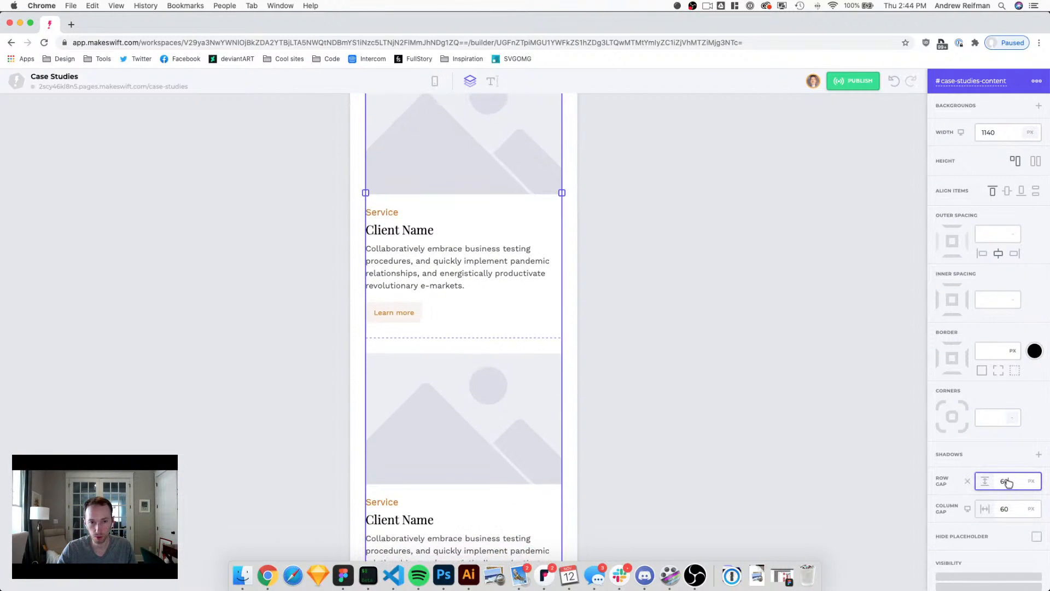
Step: Examine the stacked case study blocks and their spacing down to the call to action in the mobile view and in the desktop view
scroll(706, 347, "down", 6)
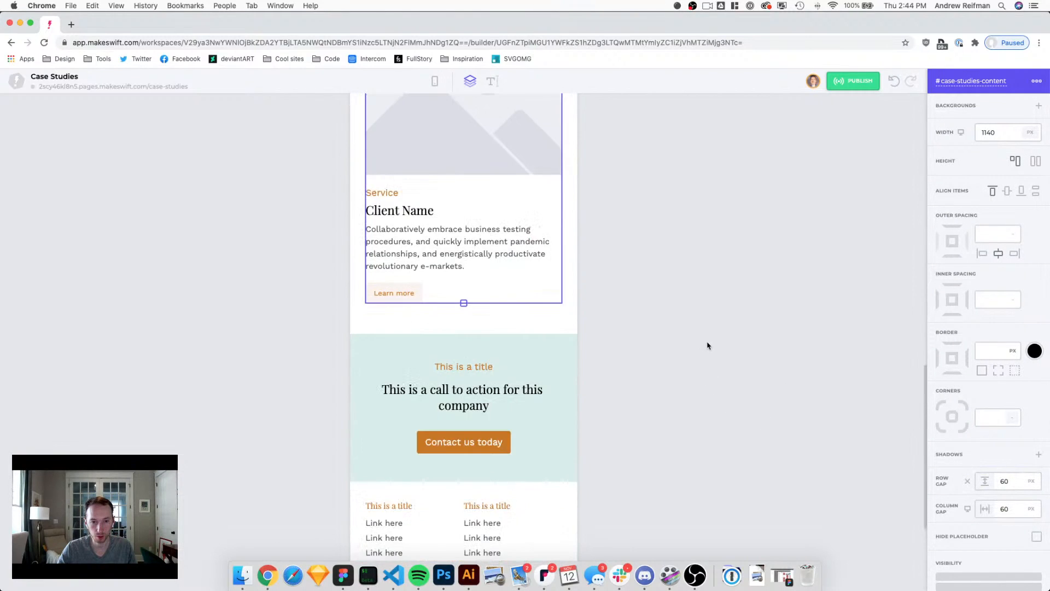
scroll(708, 346, "up", 5)
scroll(707, 346, "up", 1)
left_click(708, 345)
scroll(719, 350, "up", 4)
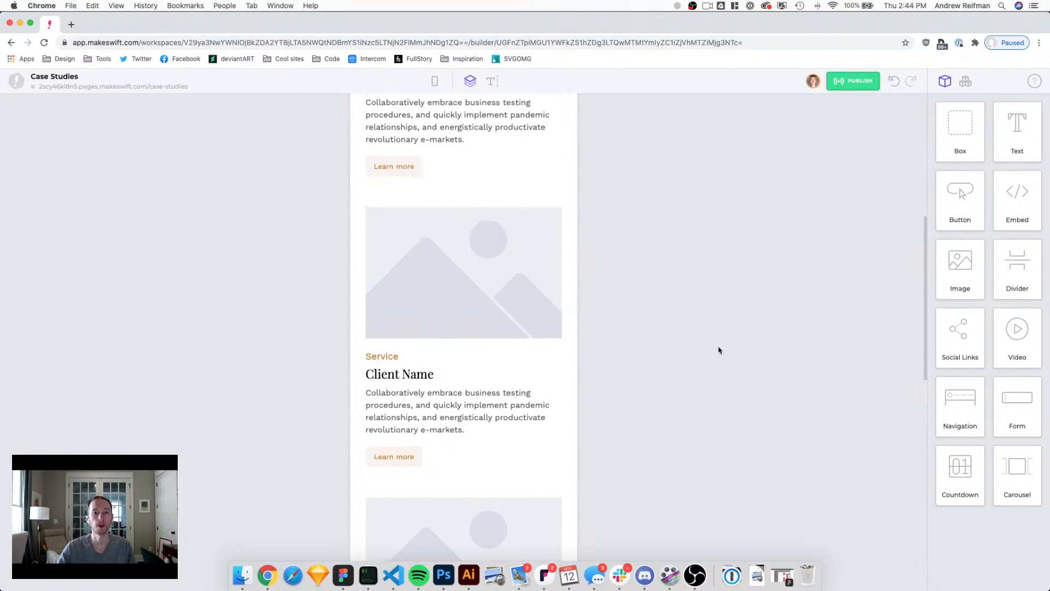
scroll(719, 350, "up", 1)
scroll(718, 351, "up", 4)
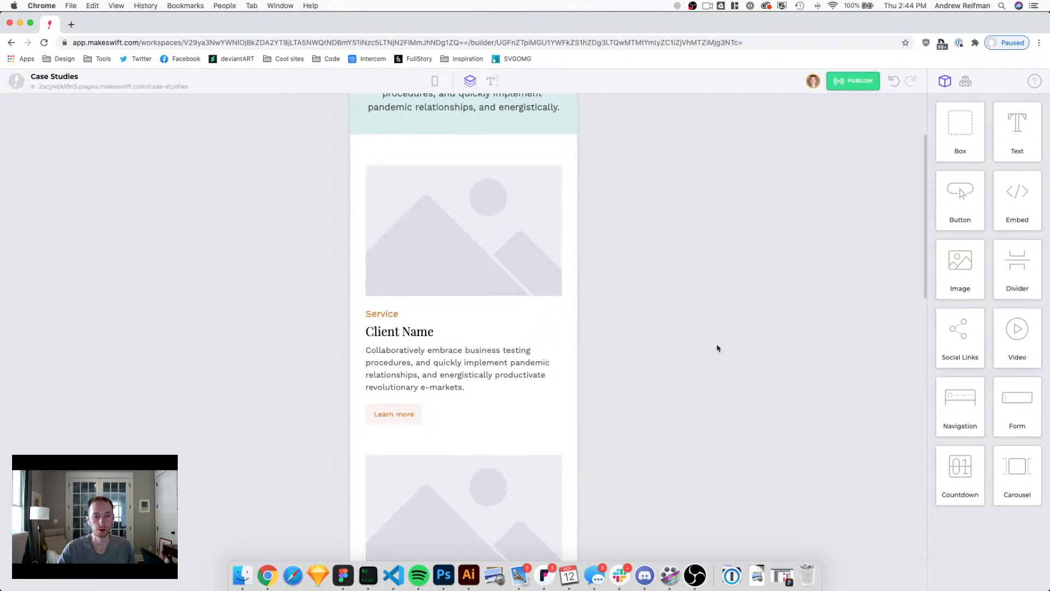
scroll(719, 348, "up", 1)
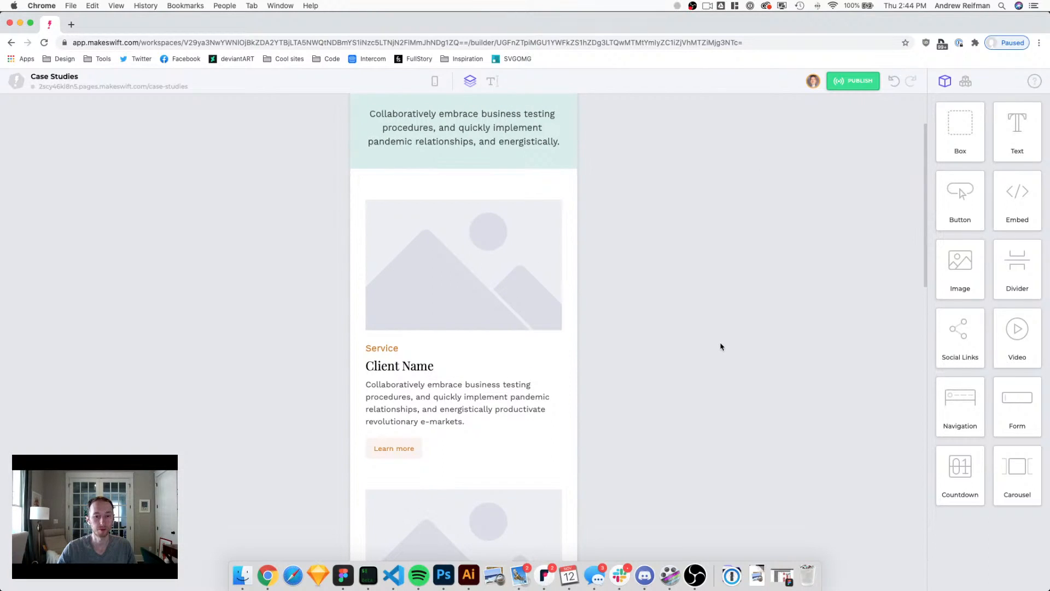
scroll(714, 351, "down", 5)
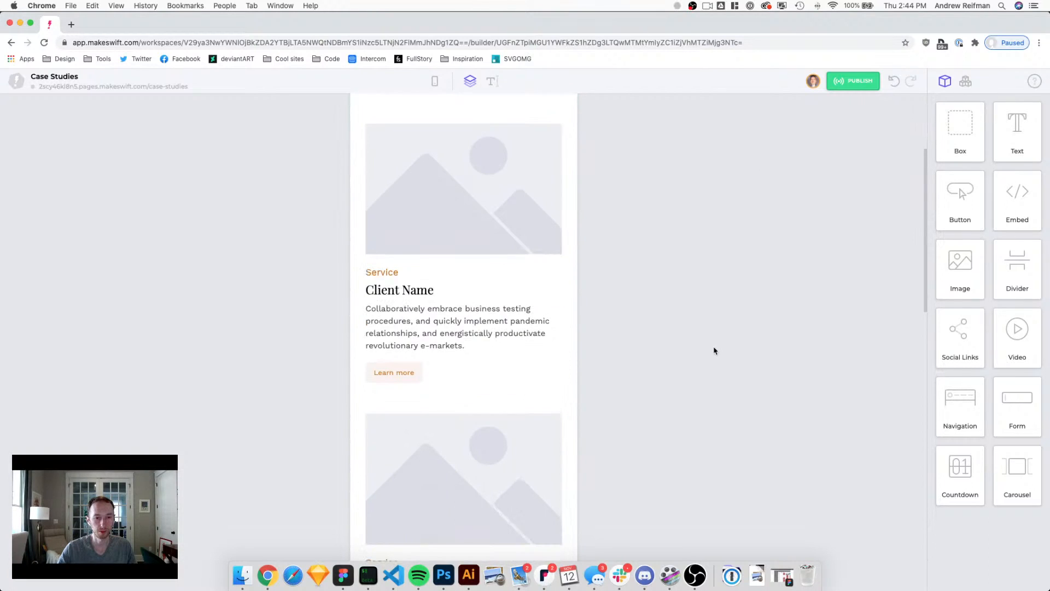
scroll(715, 350, "down", 10)
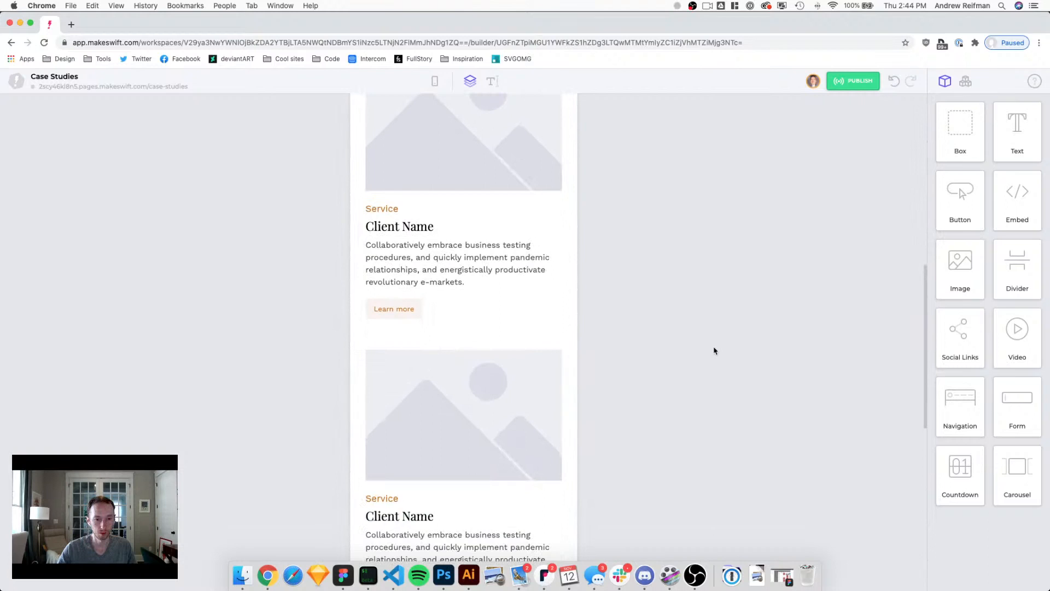
scroll(715, 351, "down", 1)
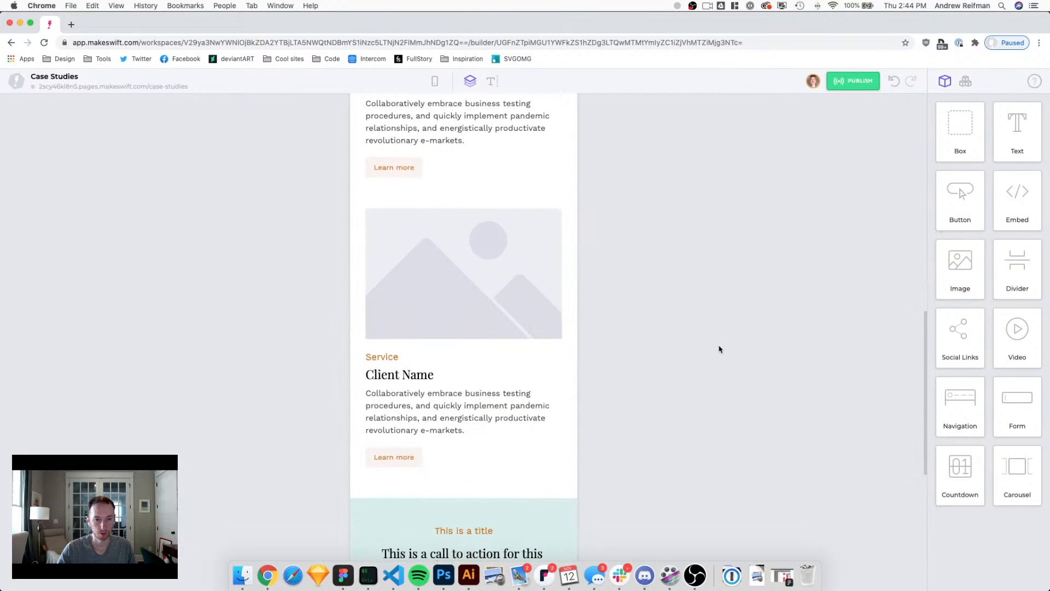
key("1")
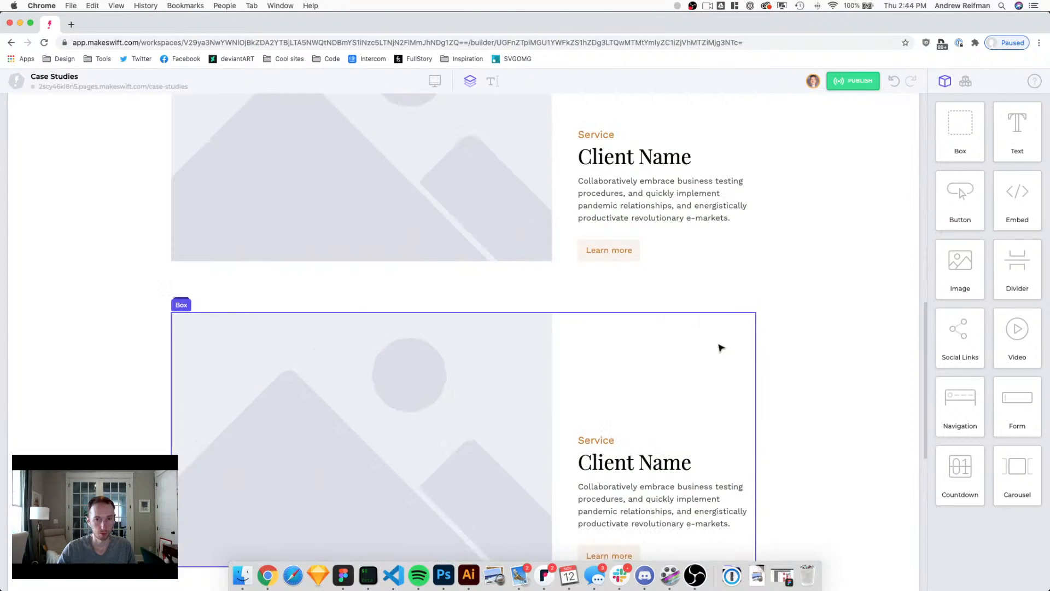
scroll(720, 350, "down", 5)
scroll(718, 340, "down", 6)
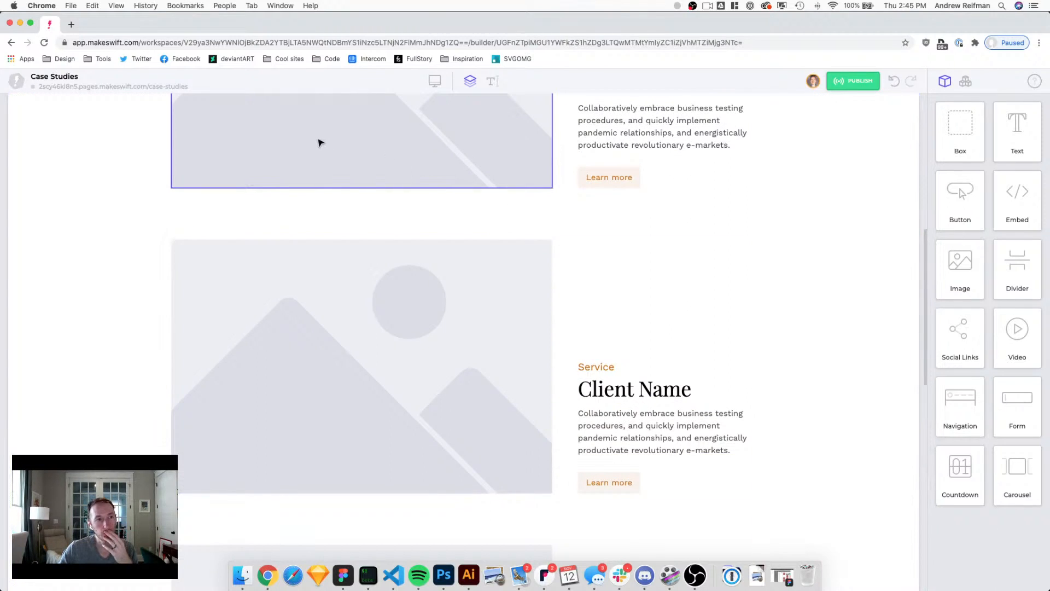
scroll(321, 142, "up", 2)
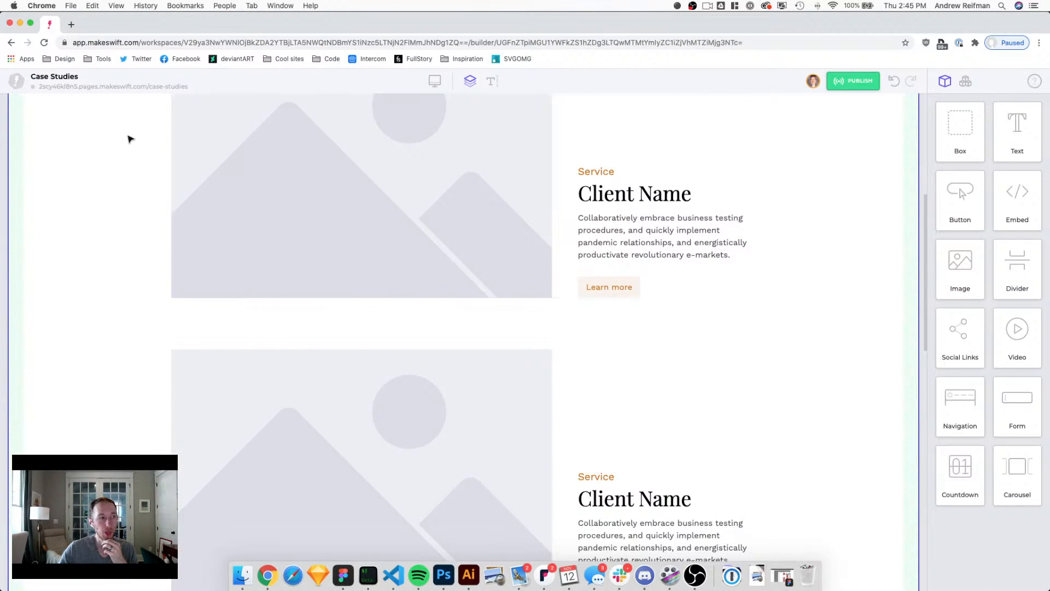
Step: Duplicate the Case Studies page from its page settings as "Case Studies Detail" with the pathname case-studies-detail
left_click(15, 81)
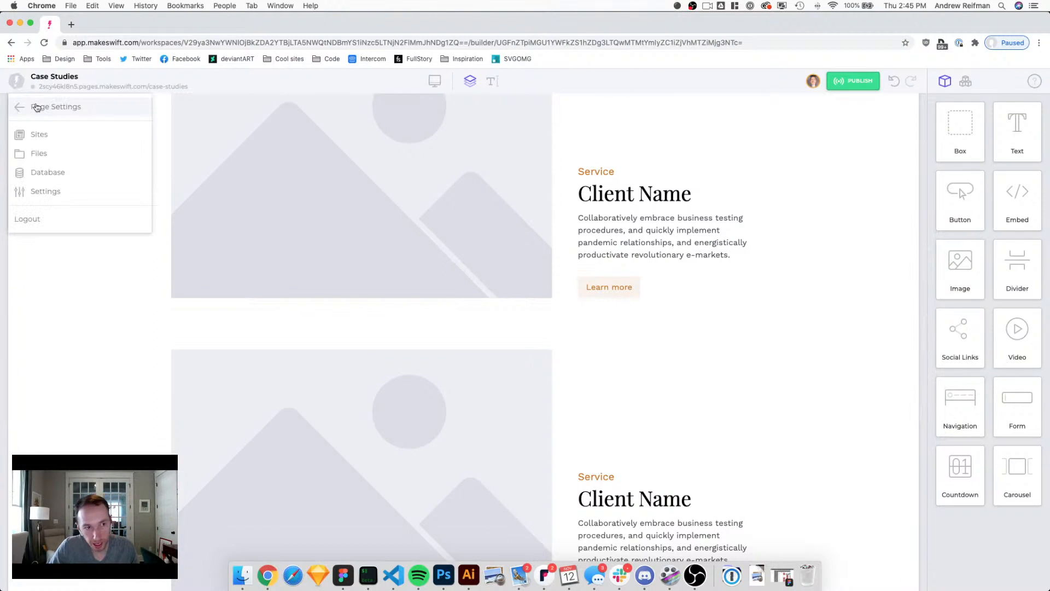
left_click(37, 107)
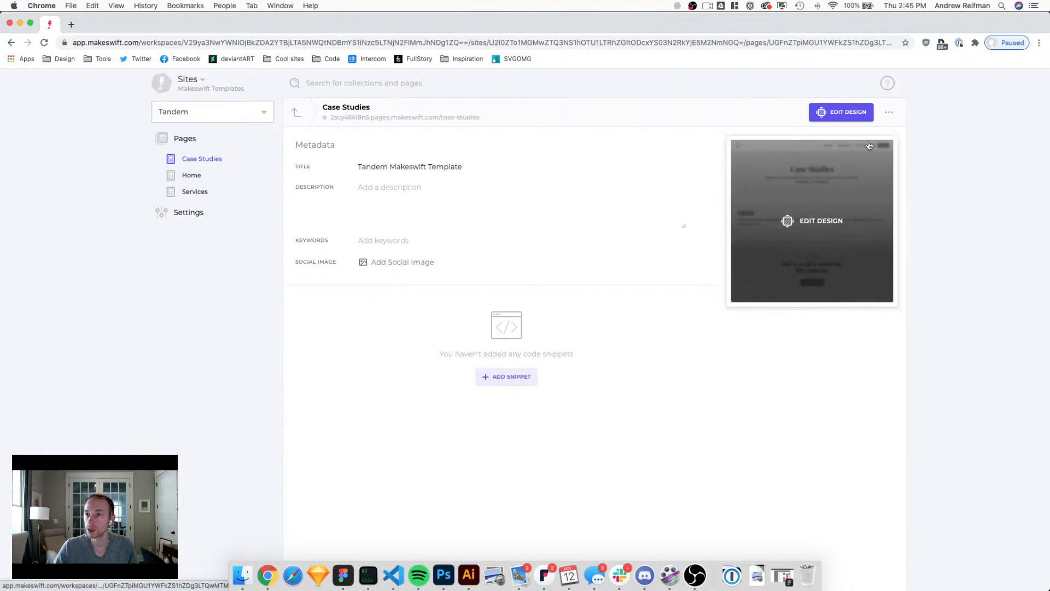
left_click(889, 113)
left_click(836, 196)
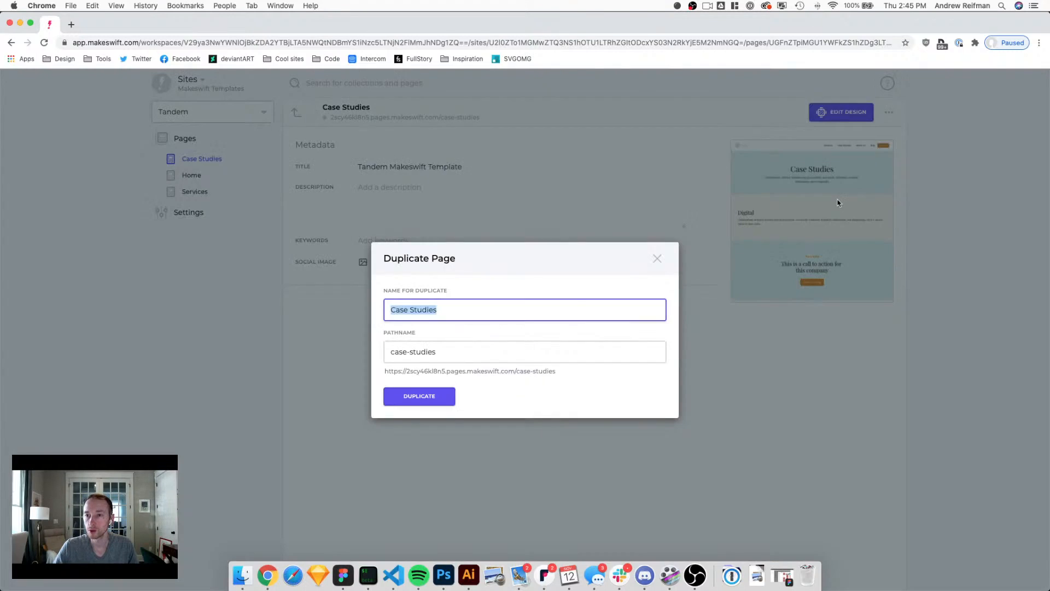
left_click(454, 306)
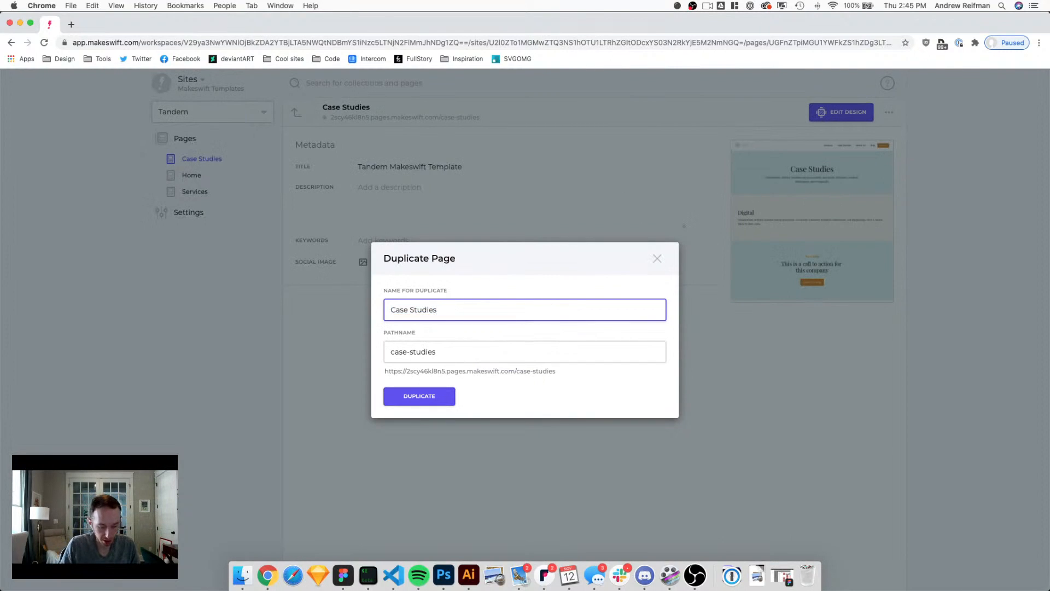
type("Detail")
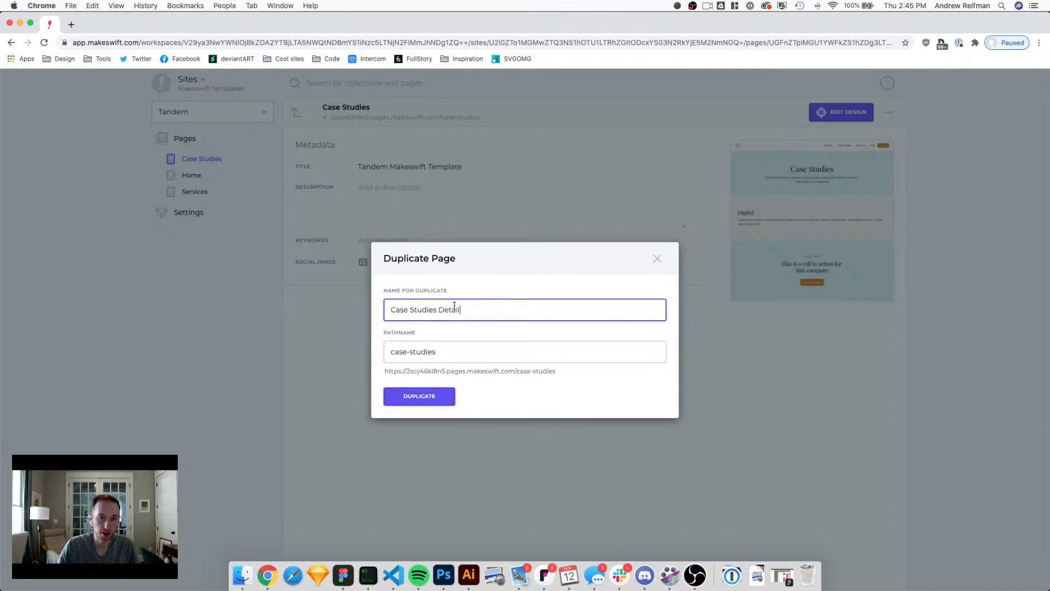
left_click(456, 353)
type("-detail")
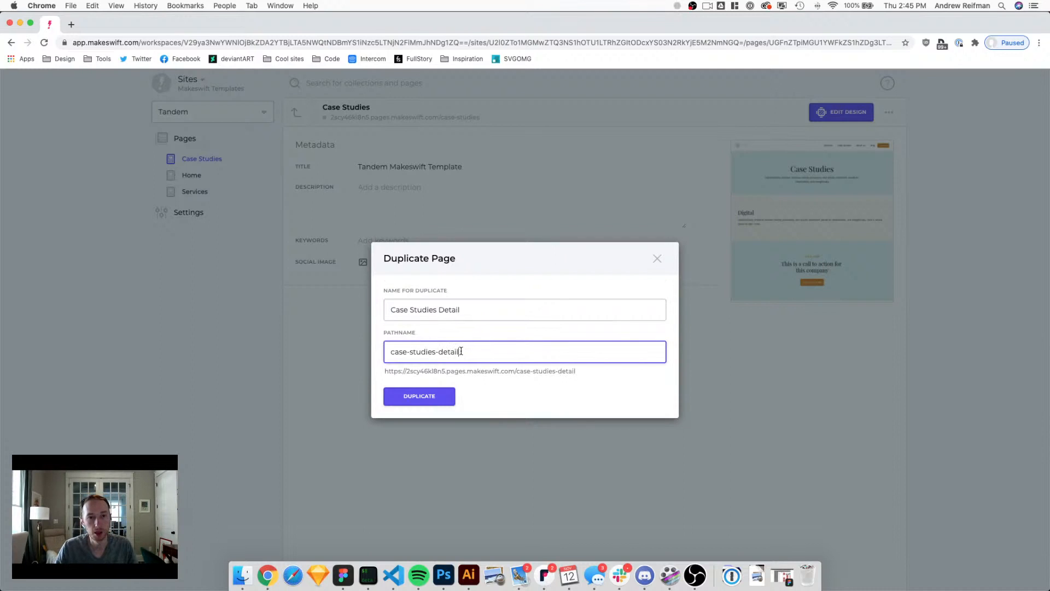
left_click(446, 396)
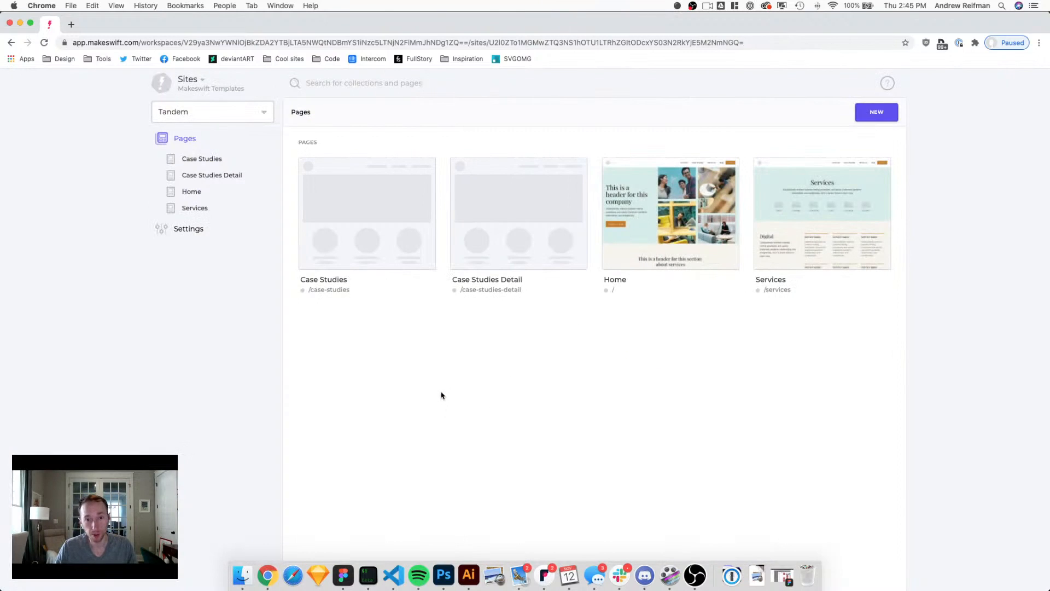
Step: Open the design of the Case Studies Detail page and change the hero heading to "Client Name"
left_click(486, 249)
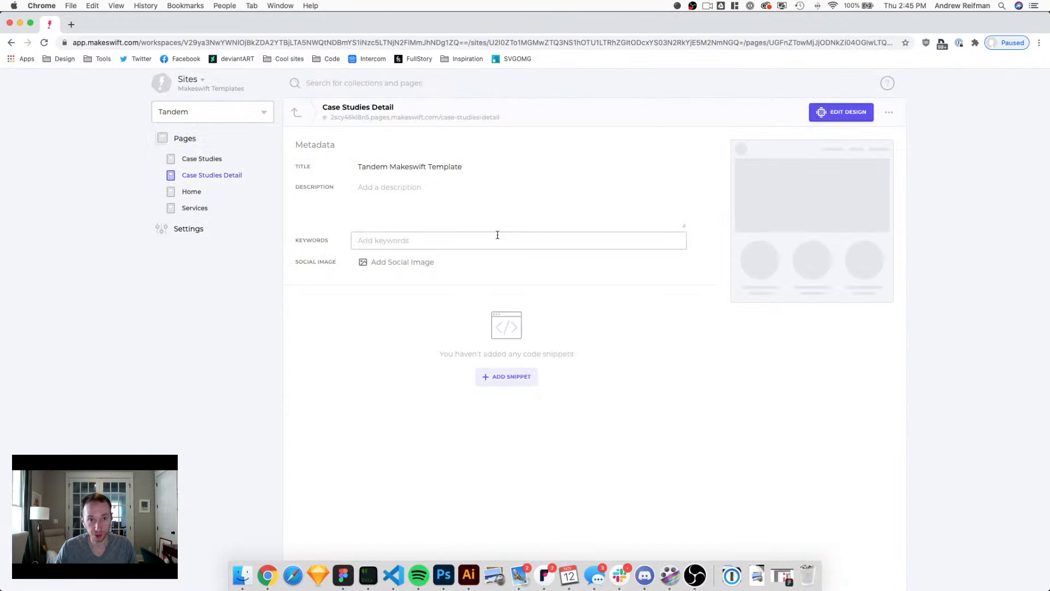
left_click(775, 221)
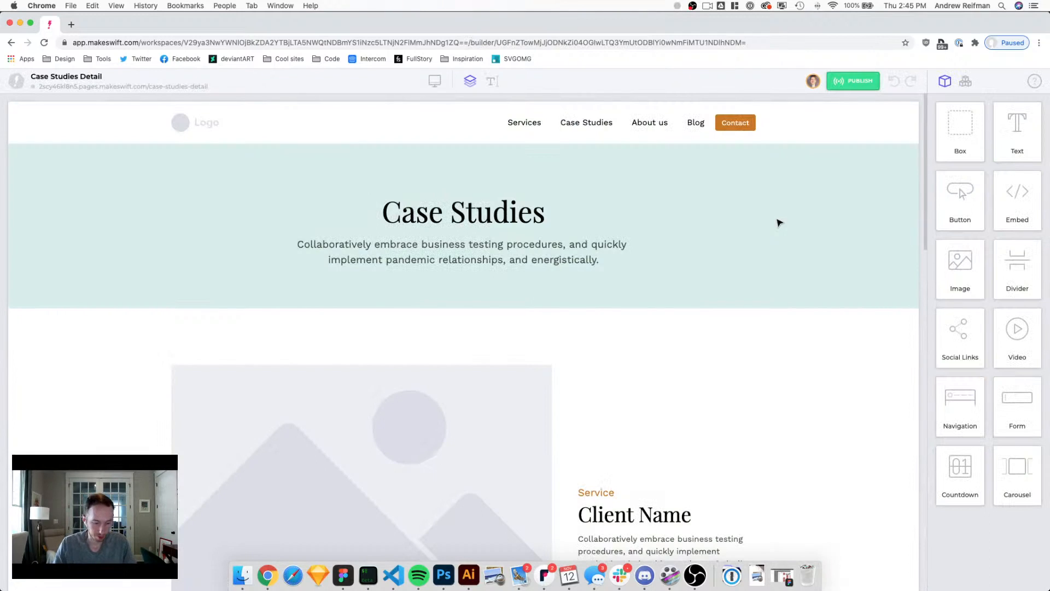
double_click(513, 212)
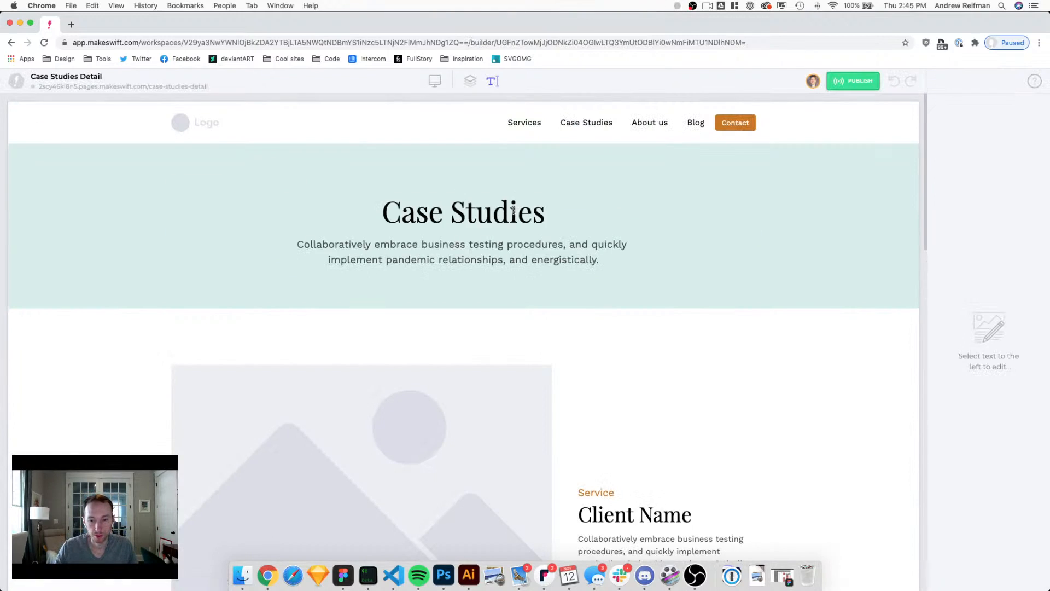
left_click(514, 212)
triple_click(512, 207)
type("Client")
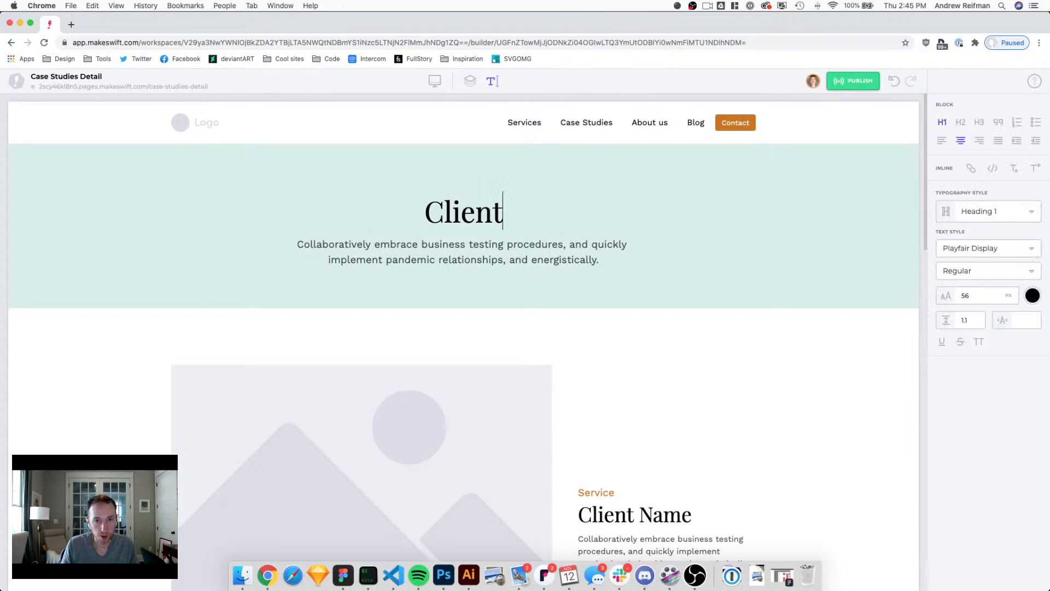
type(" Name")
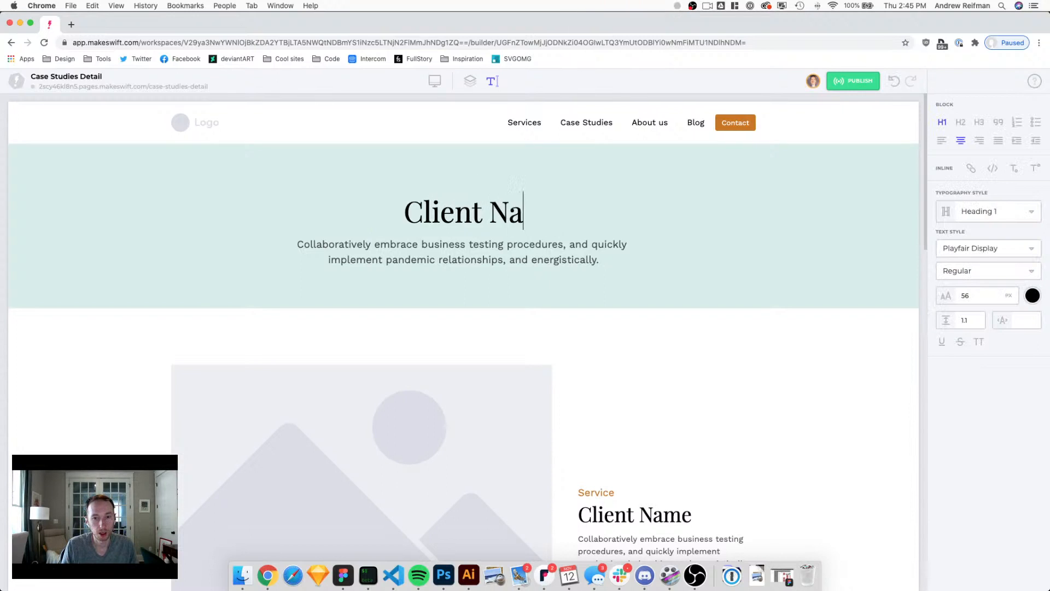
left_click(470, 82)
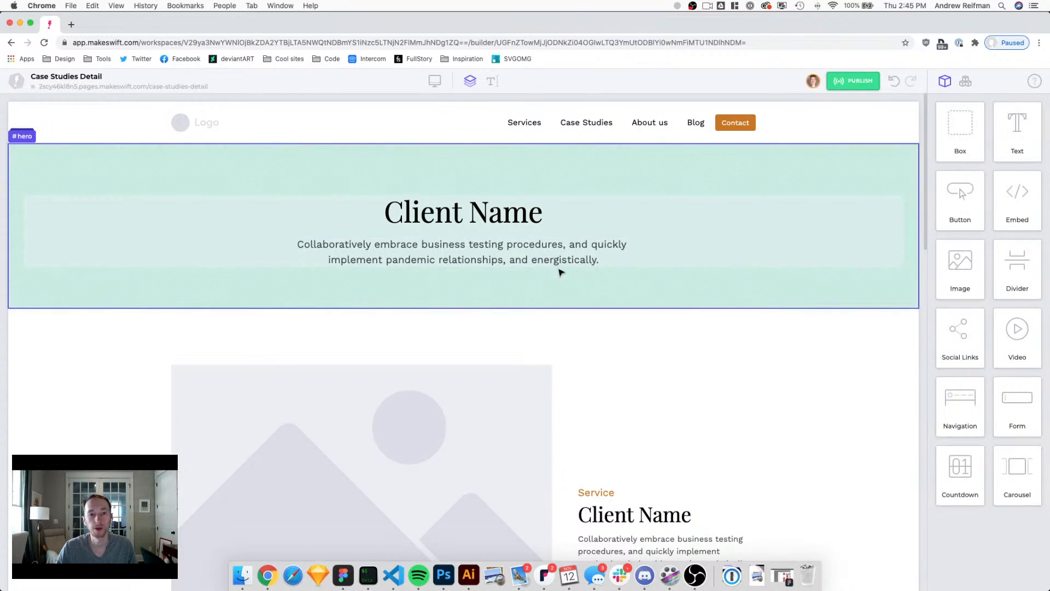
Step: Copy the first case study's Learn more button into the hero above the heading and set the copy's style to Clear
scroll(558, 268, "down", 2)
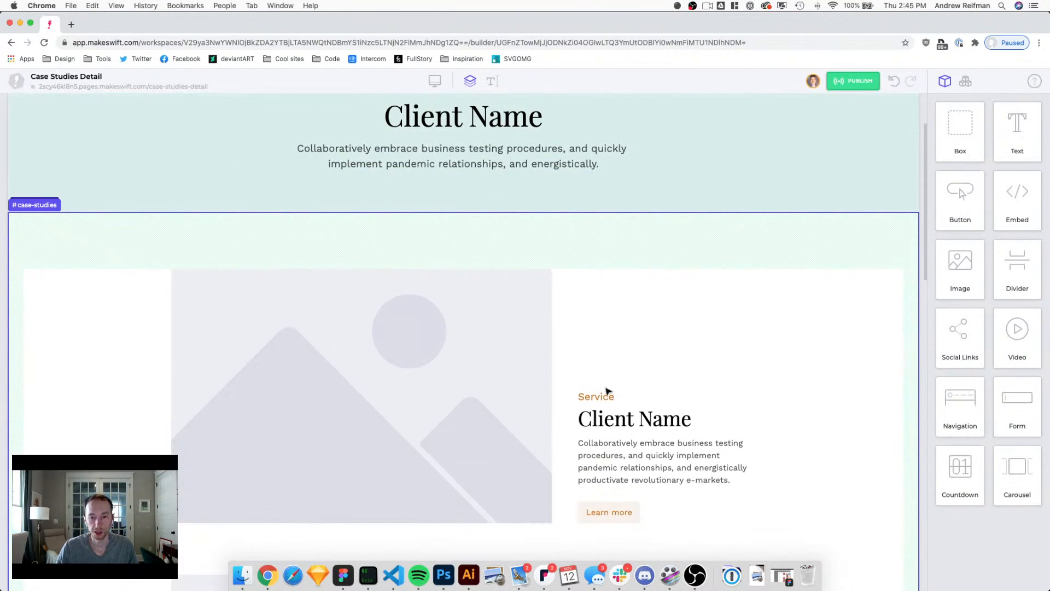
left_click(621, 511)
scroll(620, 464, "up", 1)
scroll(602, 438, "up", 2)
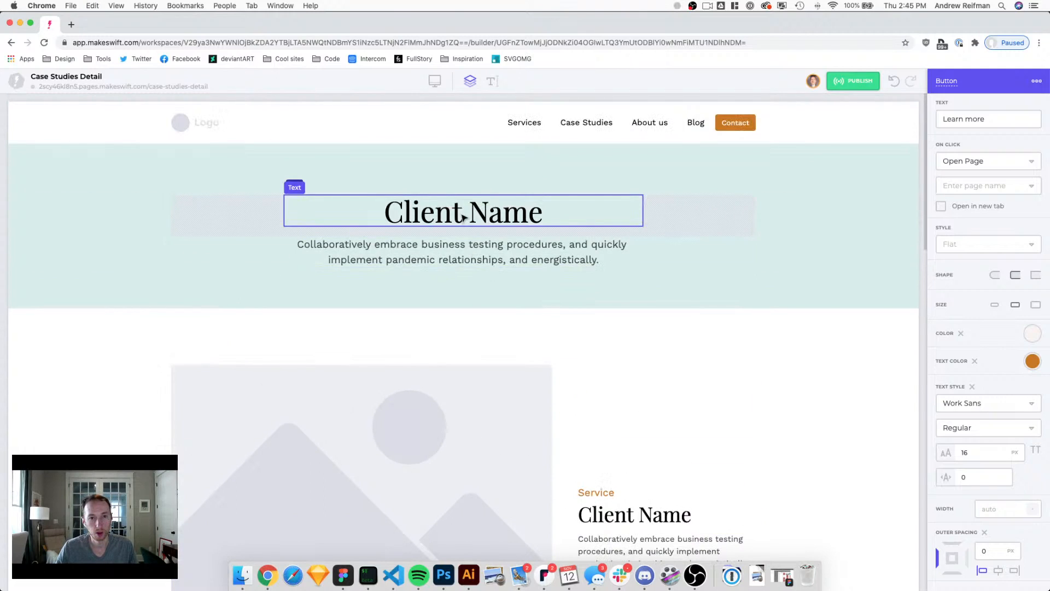
key("super+v")
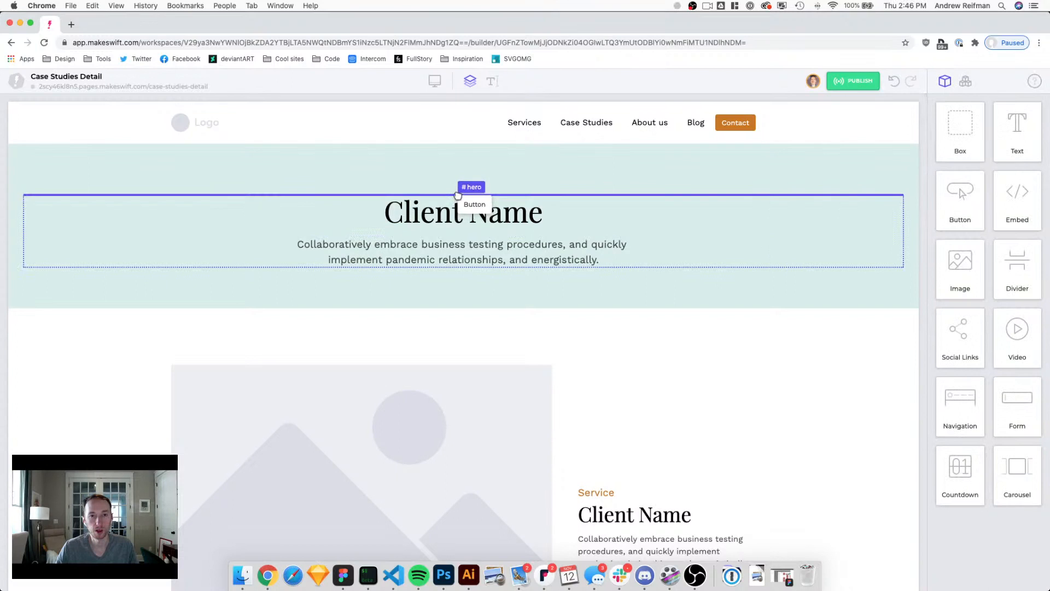
left_click(458, 197)
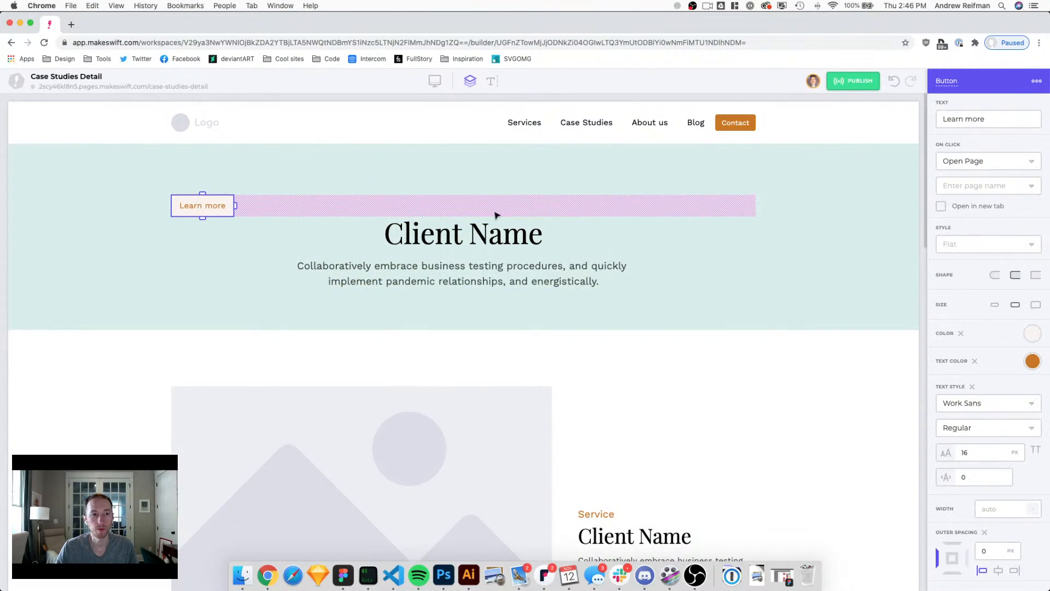
left_click(977, 242)
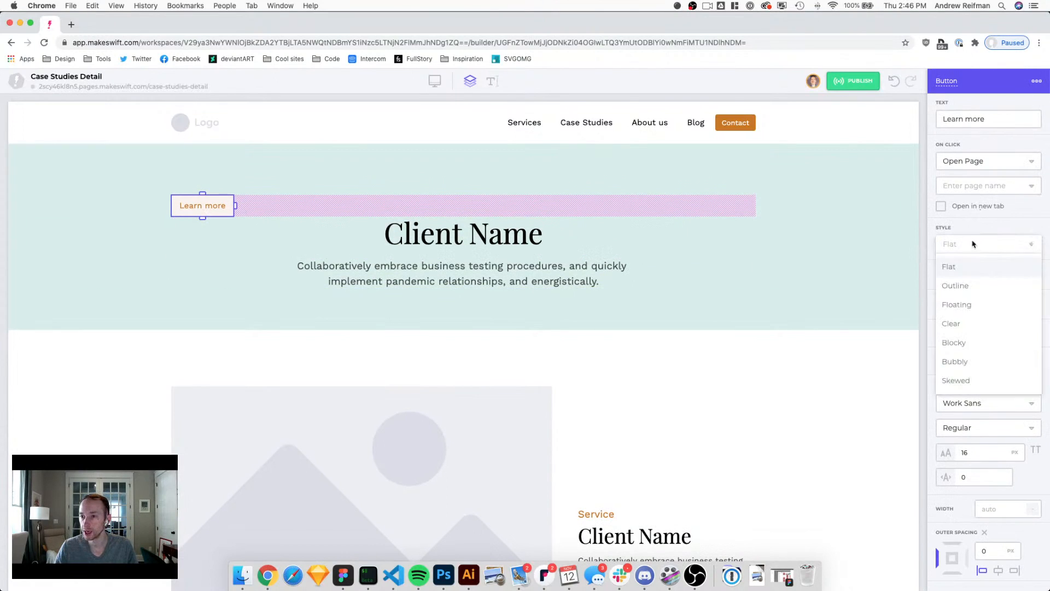
left_click(959, 325)
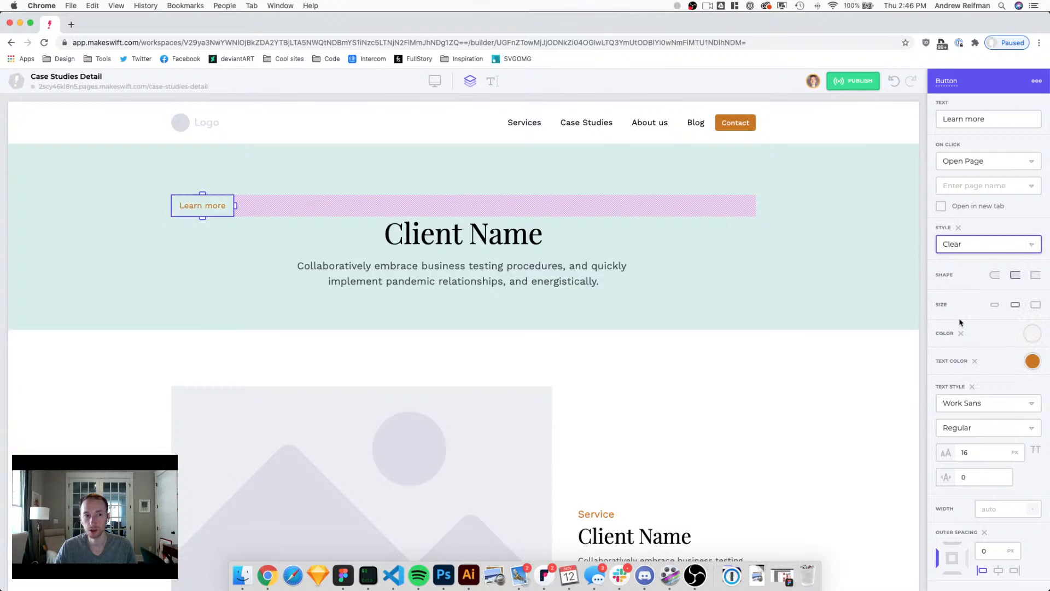
Step: Make the copied hero button small, change its text to "Back to case studies" and set its font size to 14 px
left_click(998, 309)
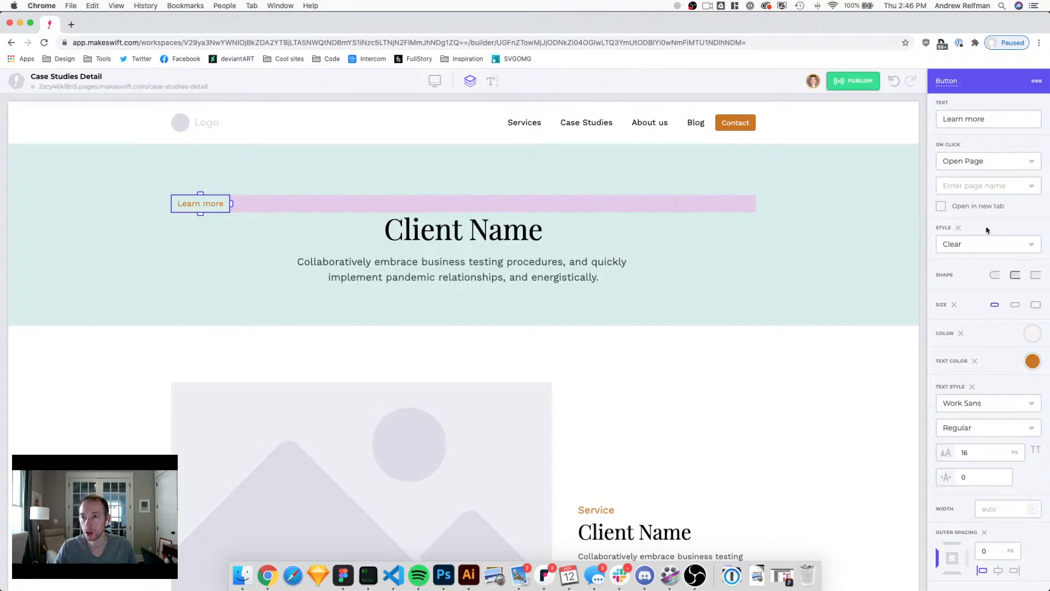
triple_click(942, 118)
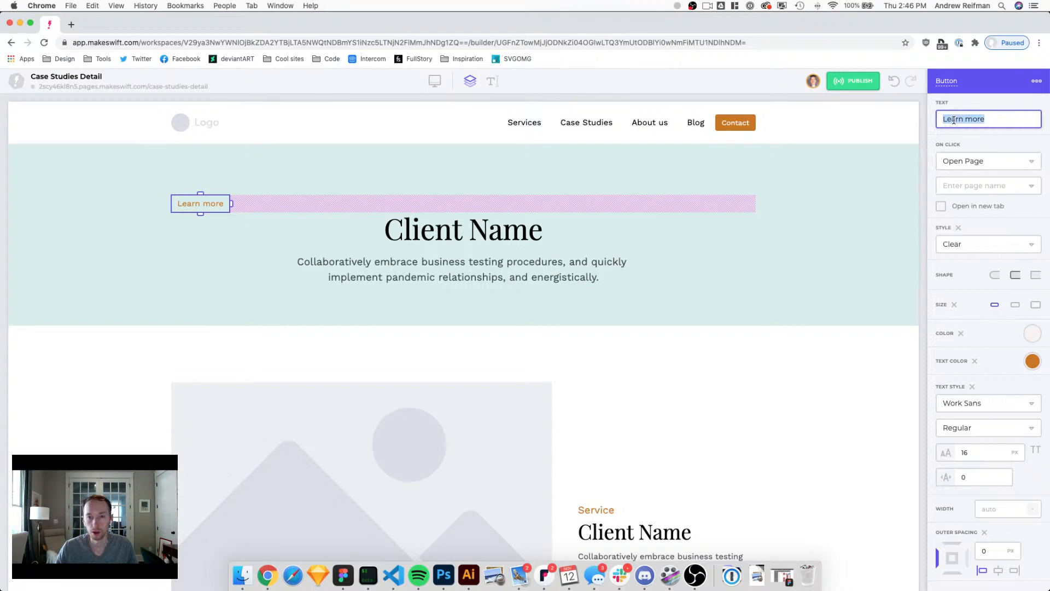
type("Back to case studies")
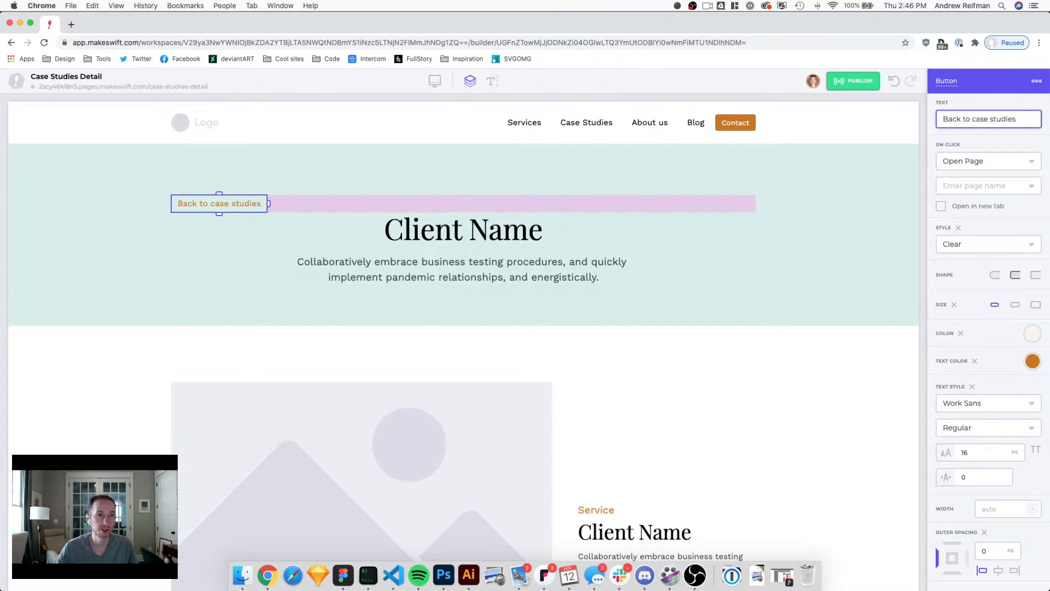
left_click(987, 455)
key("Down")
key("Down")
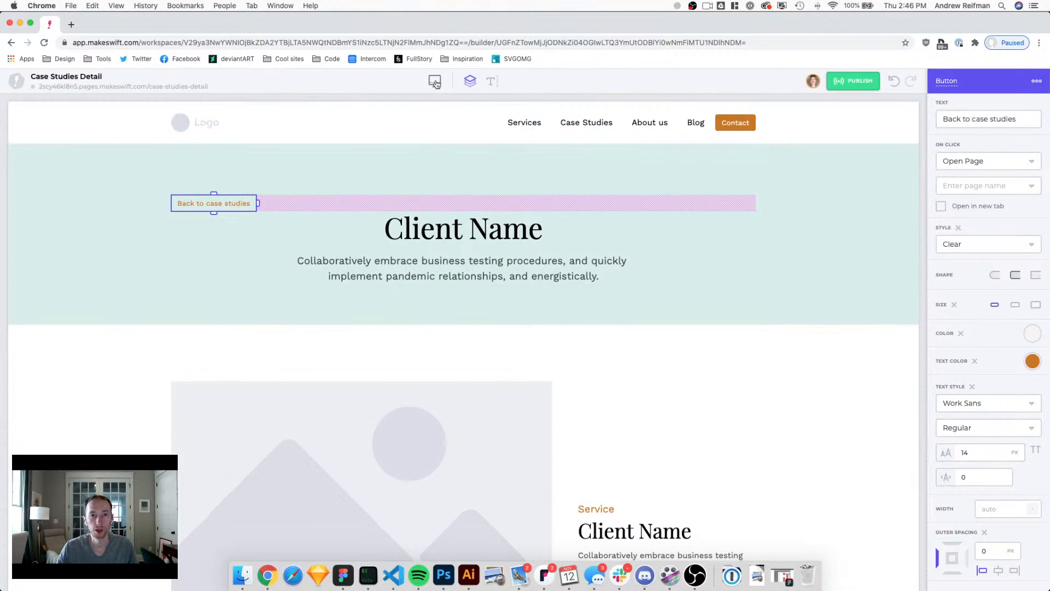
Step: Reload the builder and check the pages offered as the Back to case studies button's link target
left_click(1030, 187)
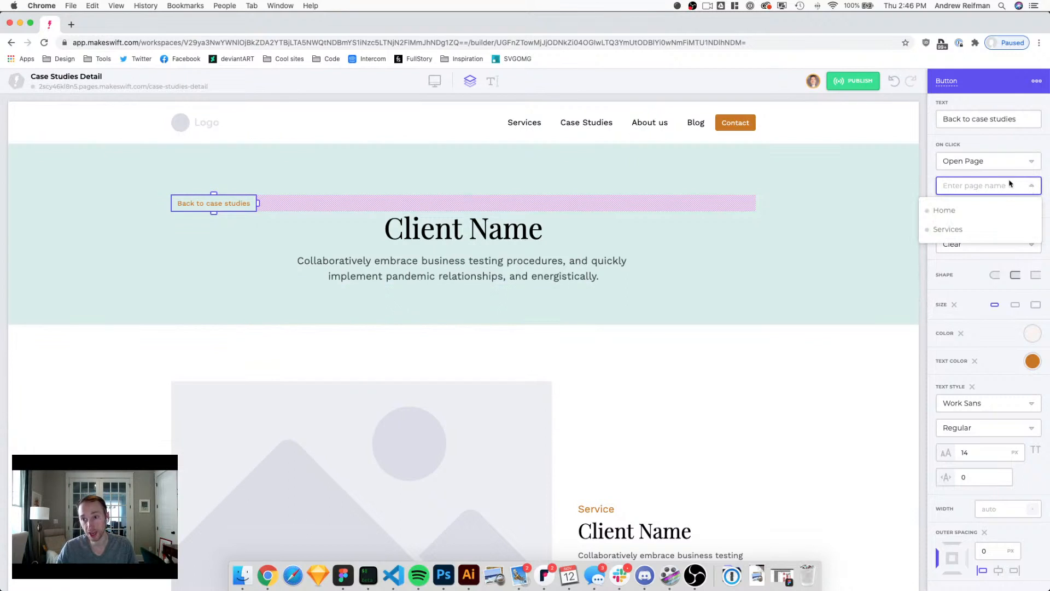
left_click(933, 174)
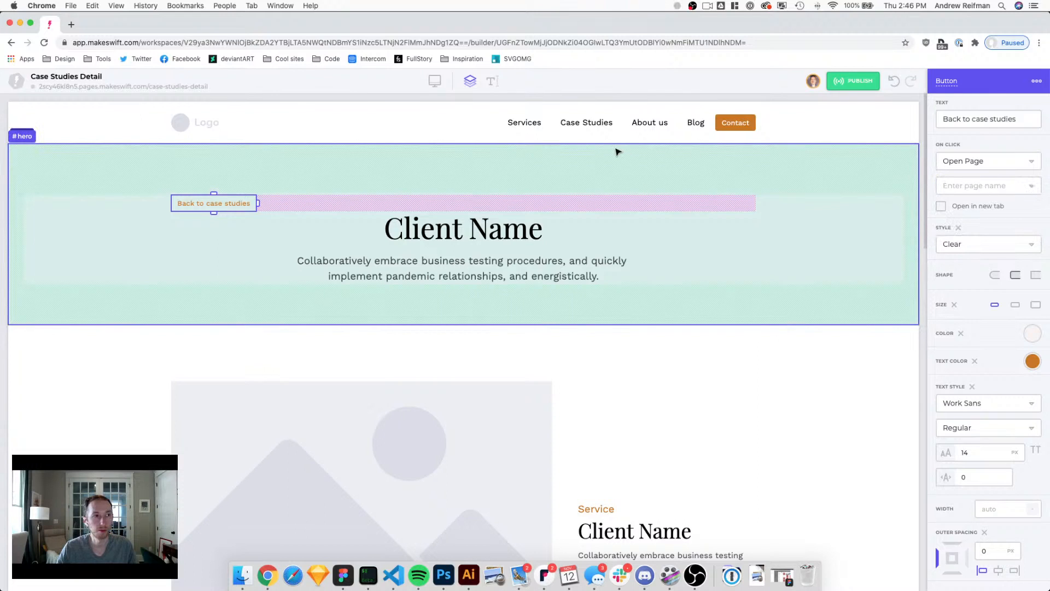
left_click(300, 100)
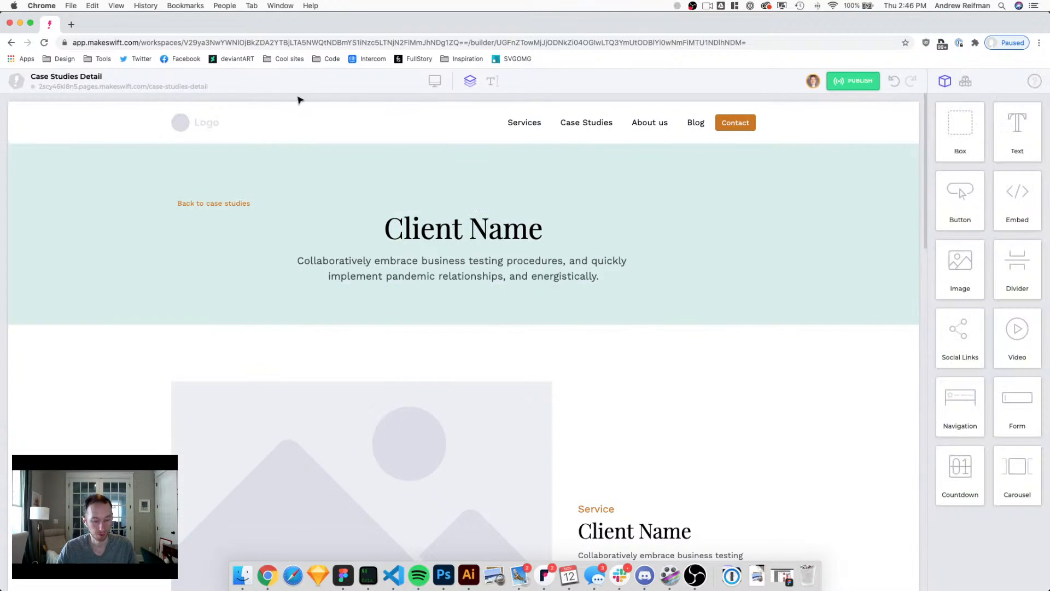
key("super+r")
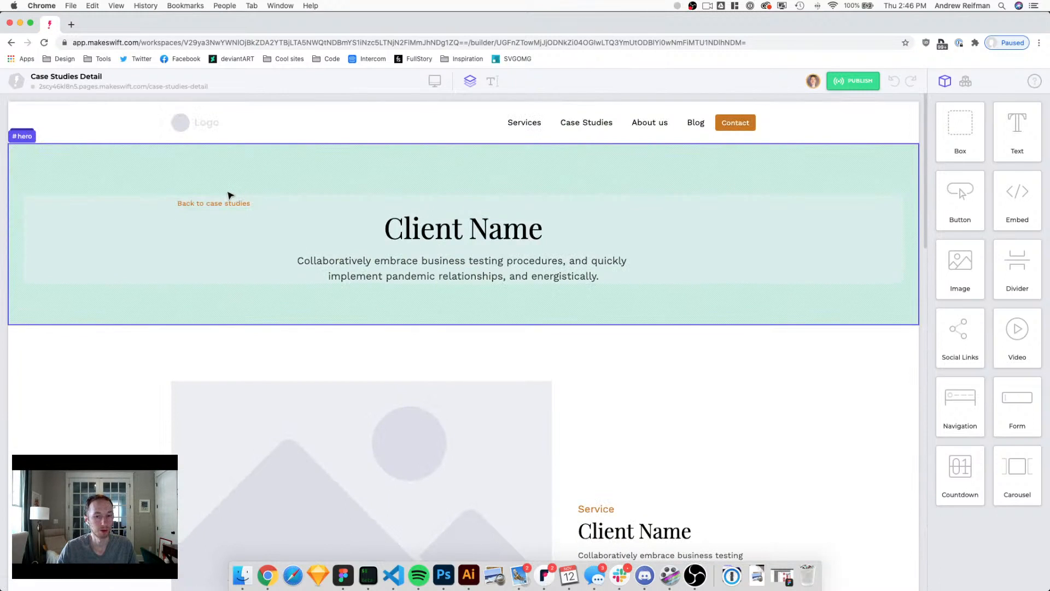
left_click(200, 203)
left_click(1033, 188)
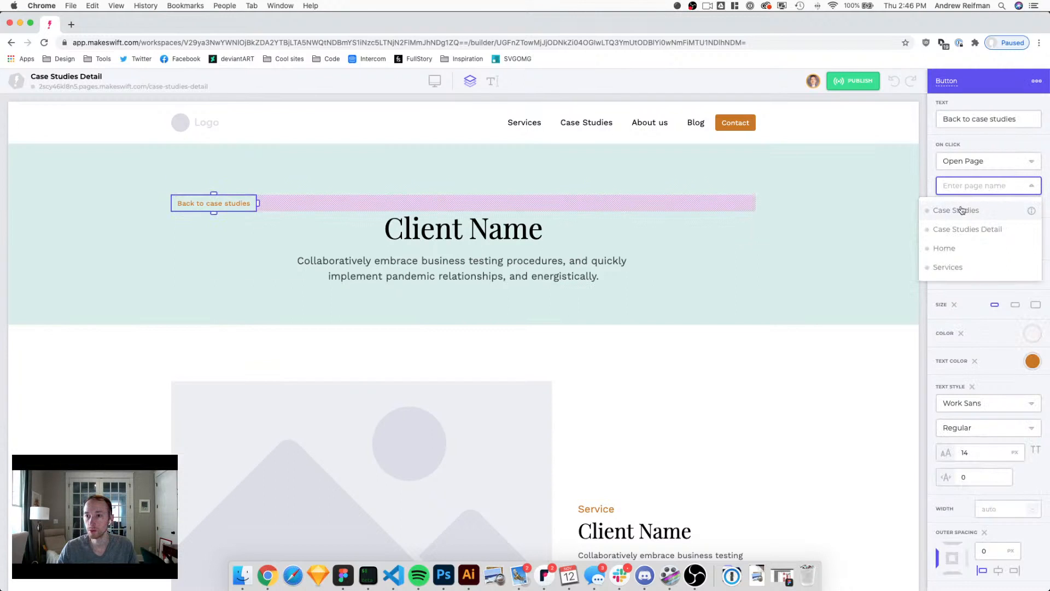
left_click(929, 166)
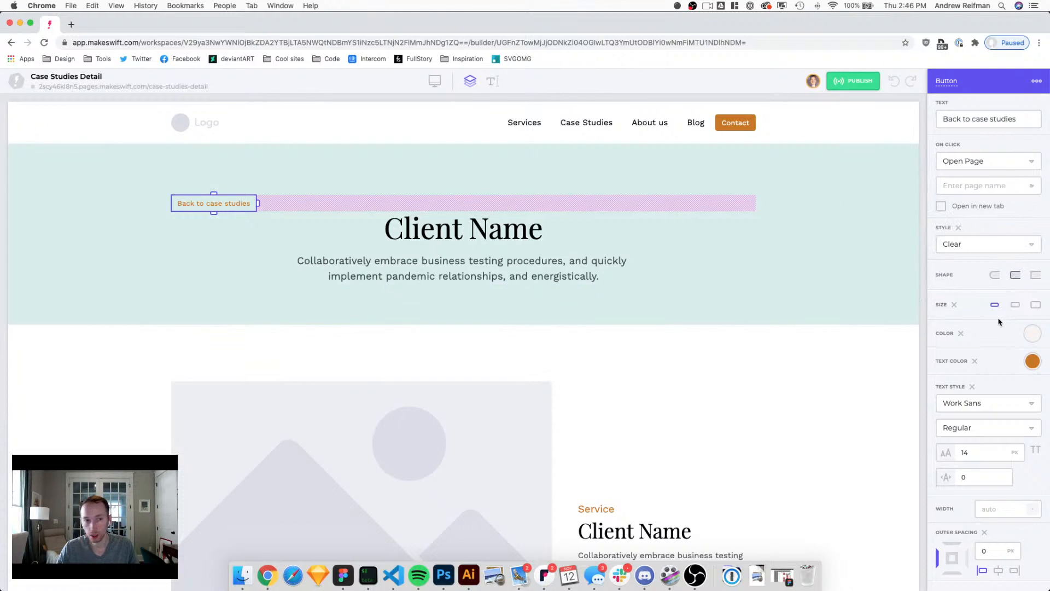
left_click(924, 269)
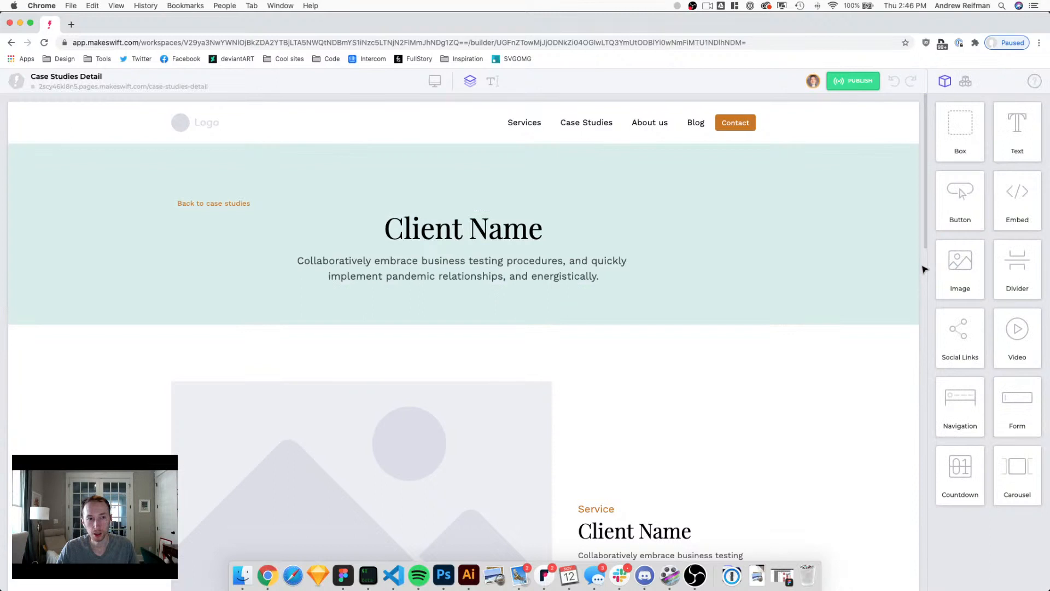
Step: Center the Back to case studies button in the hero and add space between it and the Client Name heading
left_click(206, 204)
left_click_drag(211, 204, 467, 232)
key("Escape")
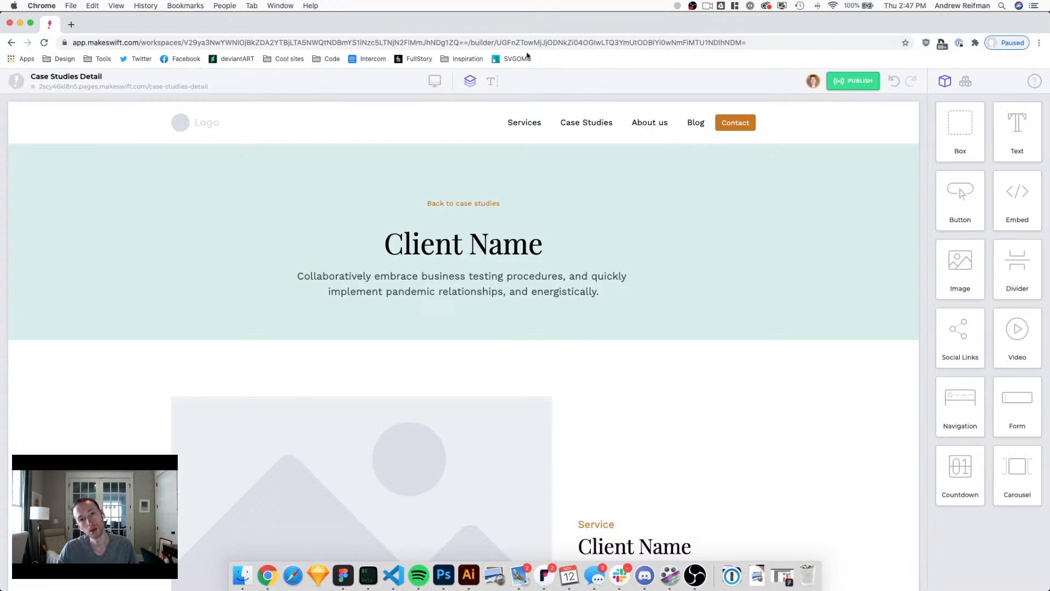
Step: Reduce the inner spacing at the top of the hero section slightly
left_click(469, 172)
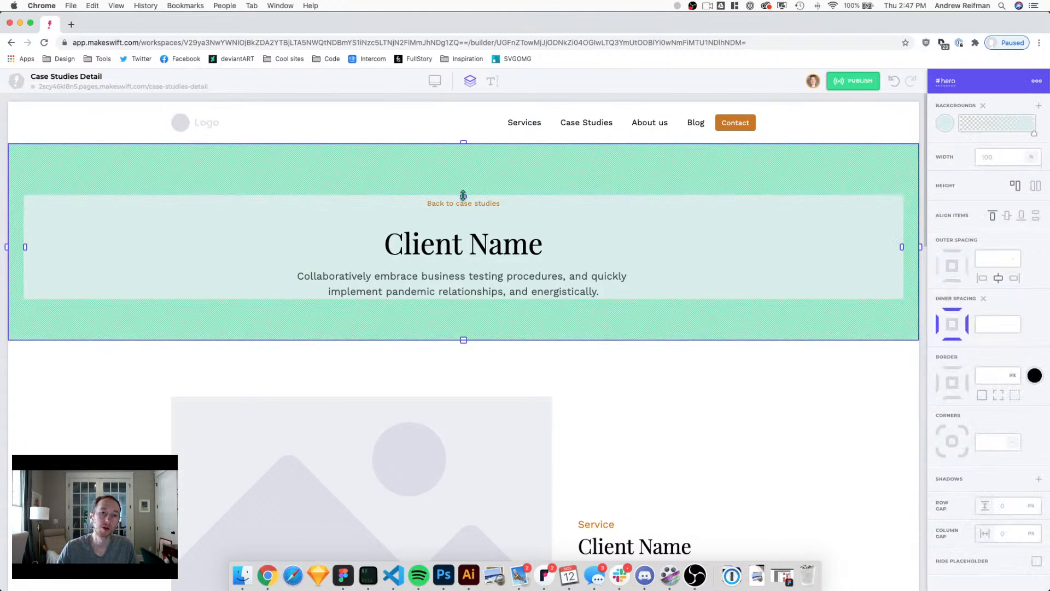
left_click_drag(463, 196, 462, 186)
key("Escape")
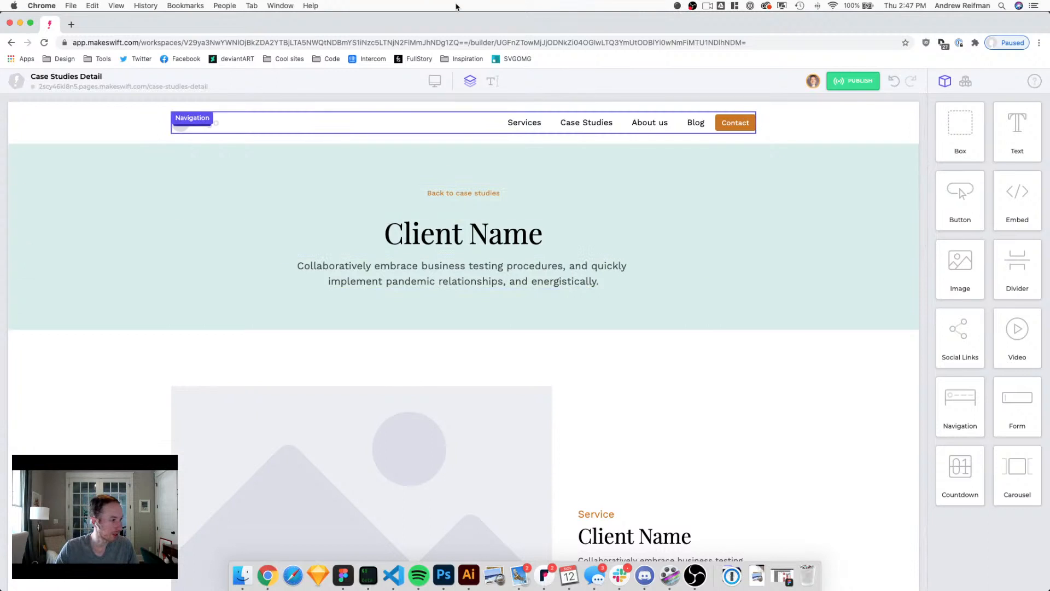
left_click(444, 575)
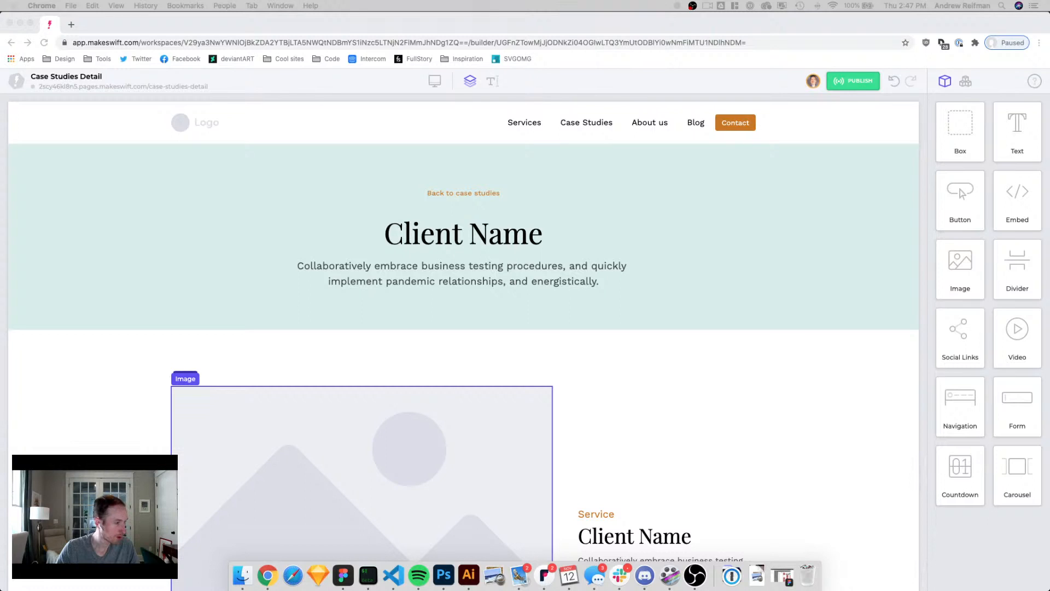
left_click(524, 212)
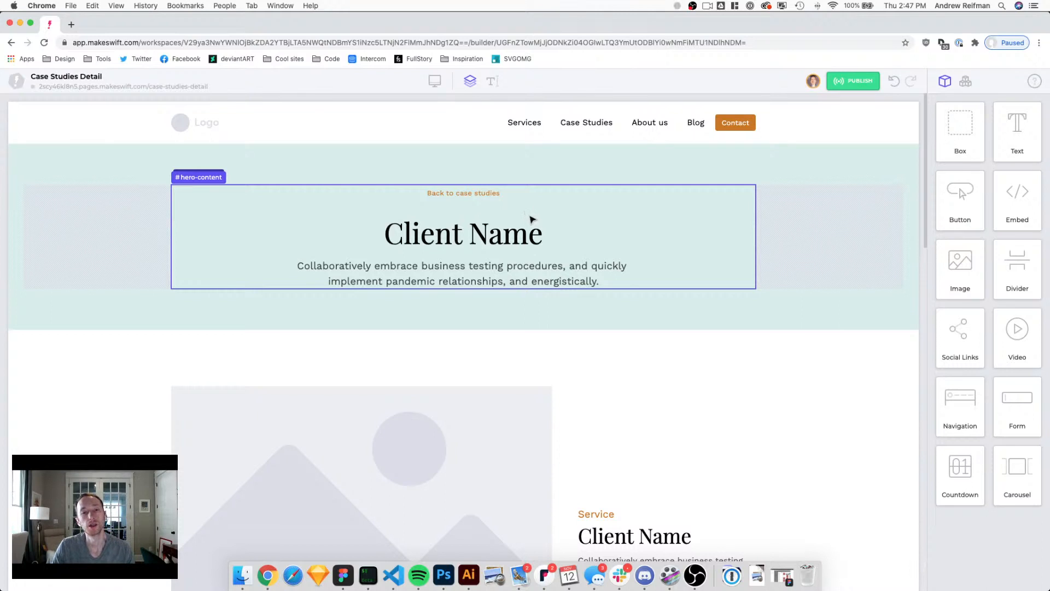
Step: Delete the case study blocks below the first one, keeping only the first above the call to action
scroll(525, 218, "down", 1)
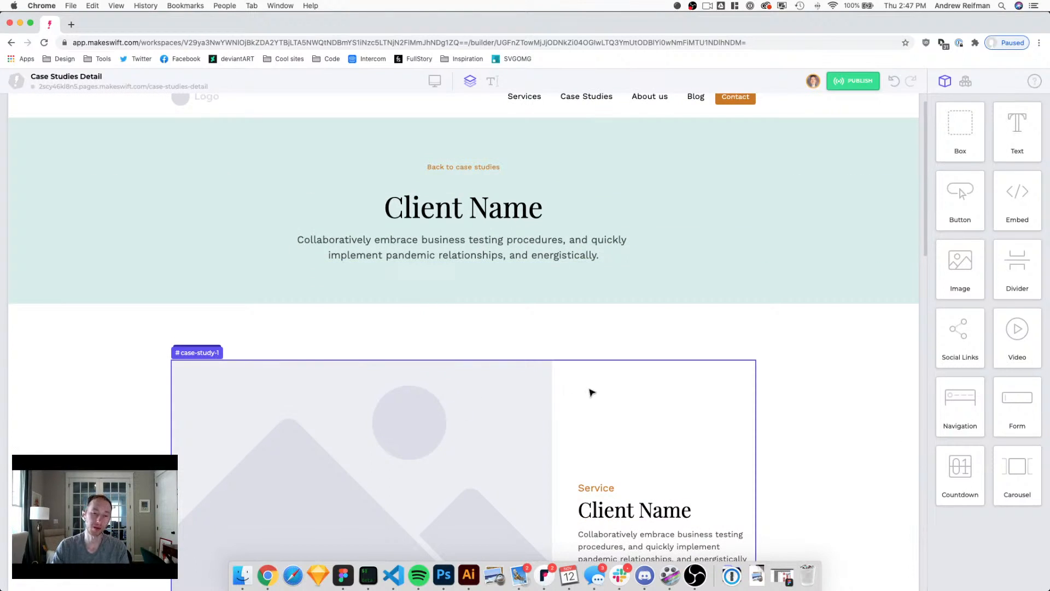
scroll(534, 390, "down", 5)
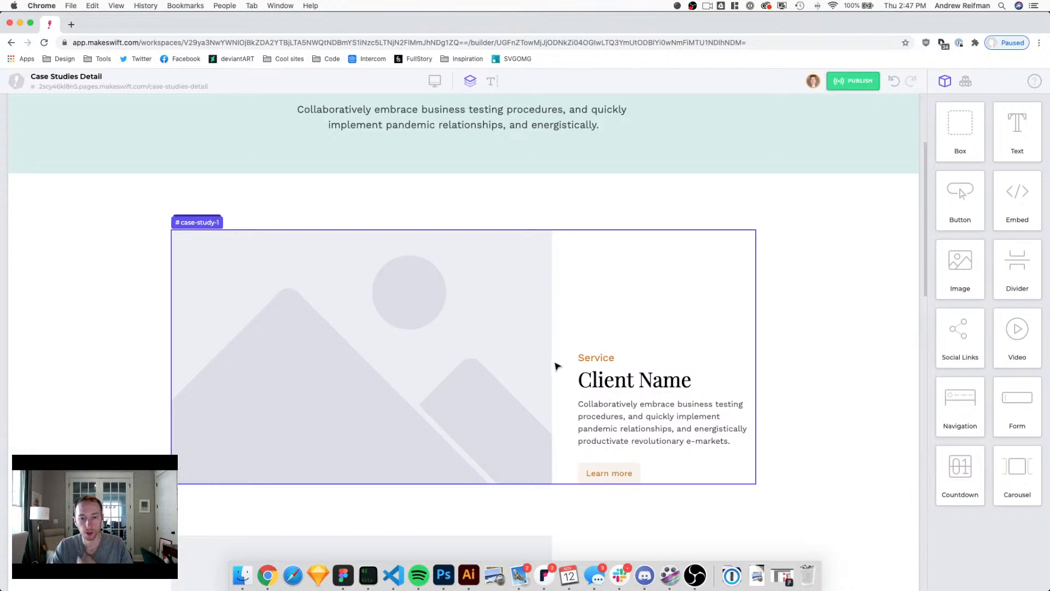
scroll(570, 469, "down", 1)
left_click(560, 521)
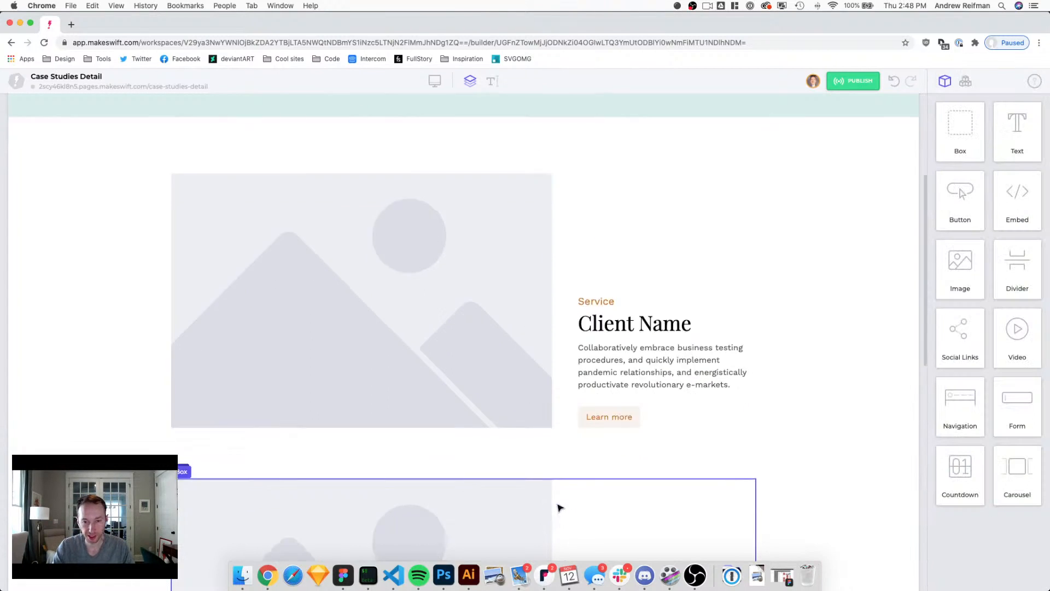
scroll(558, 504, "down", 5)
left_click(567, 399)
scroll(567, 399, "down", 5)
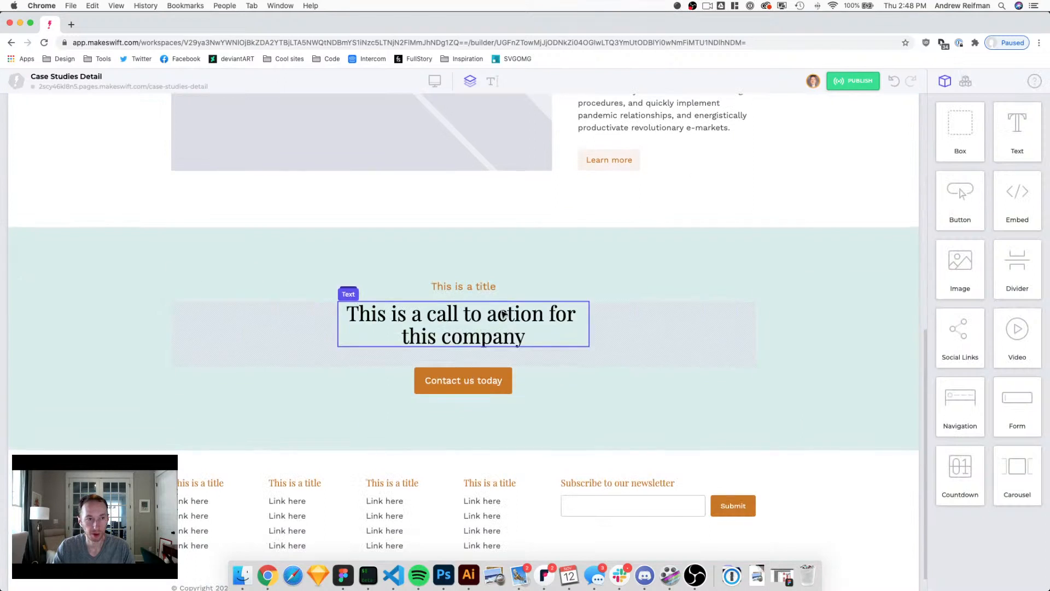
scroll(497, 312, "up", 5)
Step: Rename the case study section's ID to case-study and its inner content box's ID to case-study-content
left_click(216, 126)
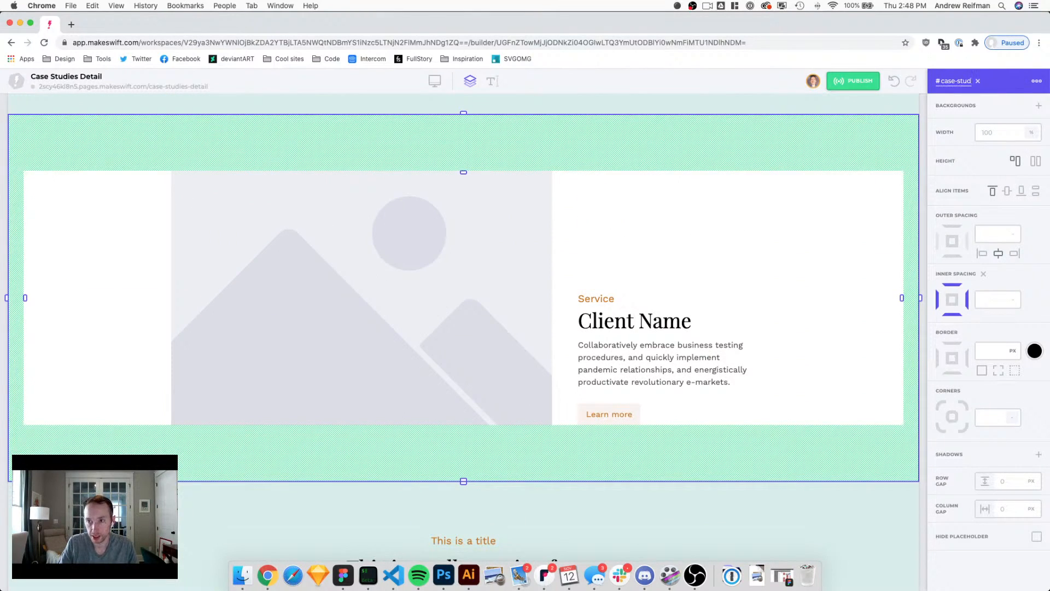
type("conten")
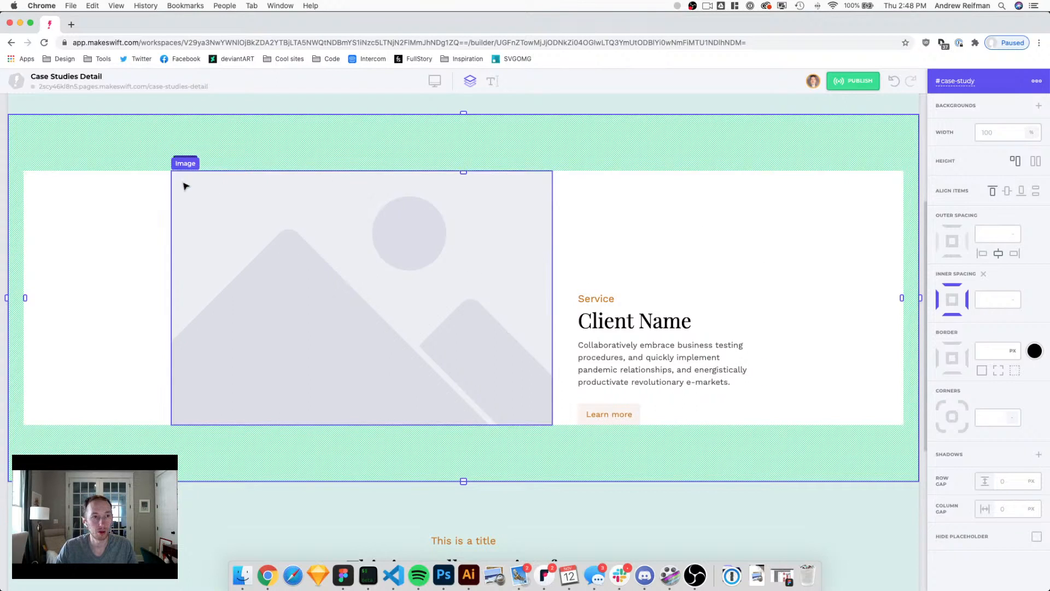
mouse_move(185, 163)
left_click(192, 141)
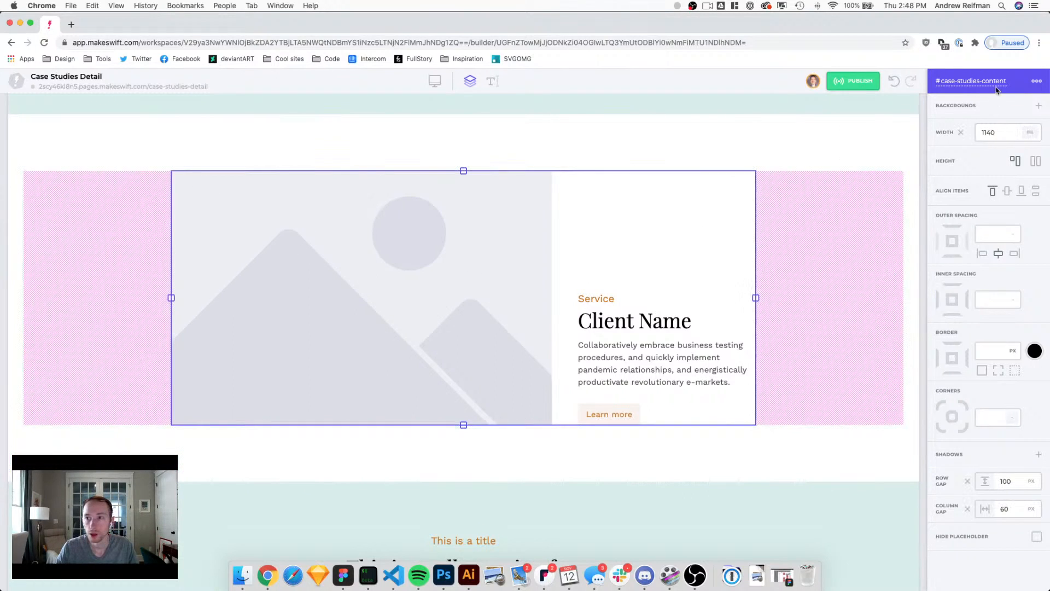
left_click(978, 80)
key("BackSpace")
type("y")
key("Return")
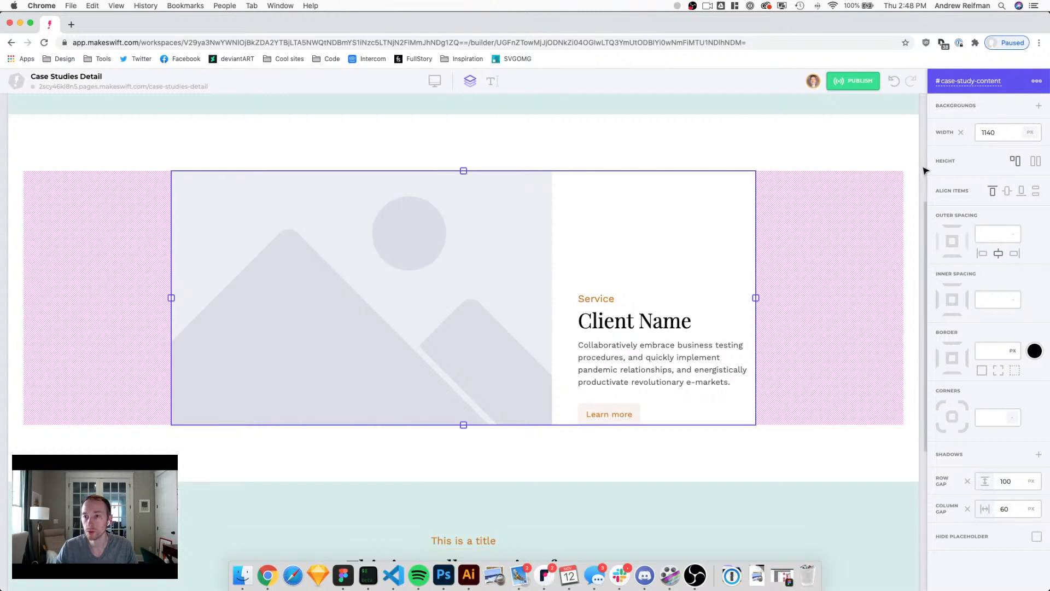
key("Escape")
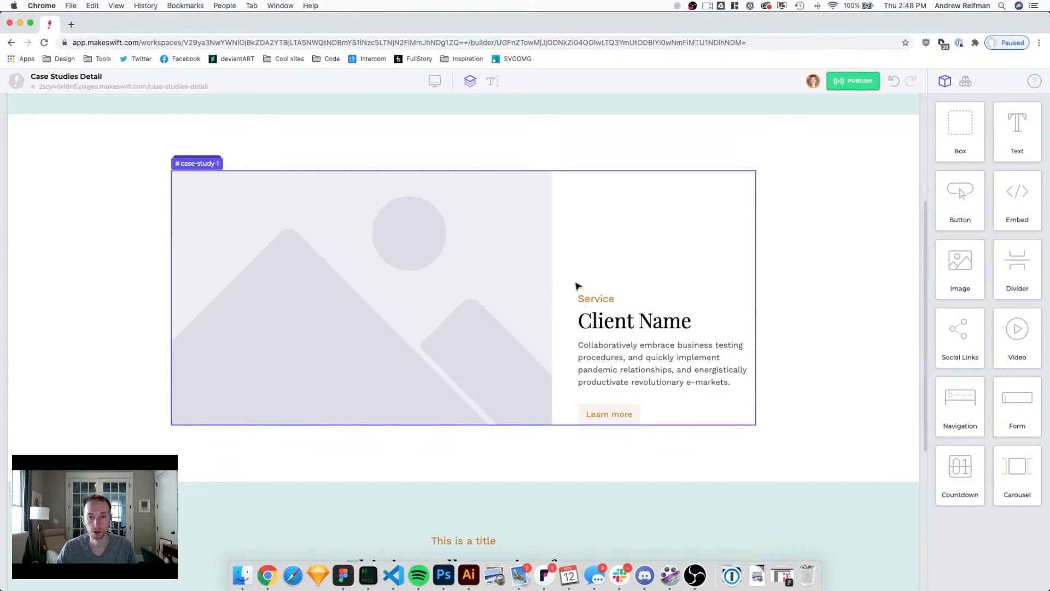
Step: Give the box holding the service label, client name, description and Learn more button the ID client-info
mouse_move(605, 299)
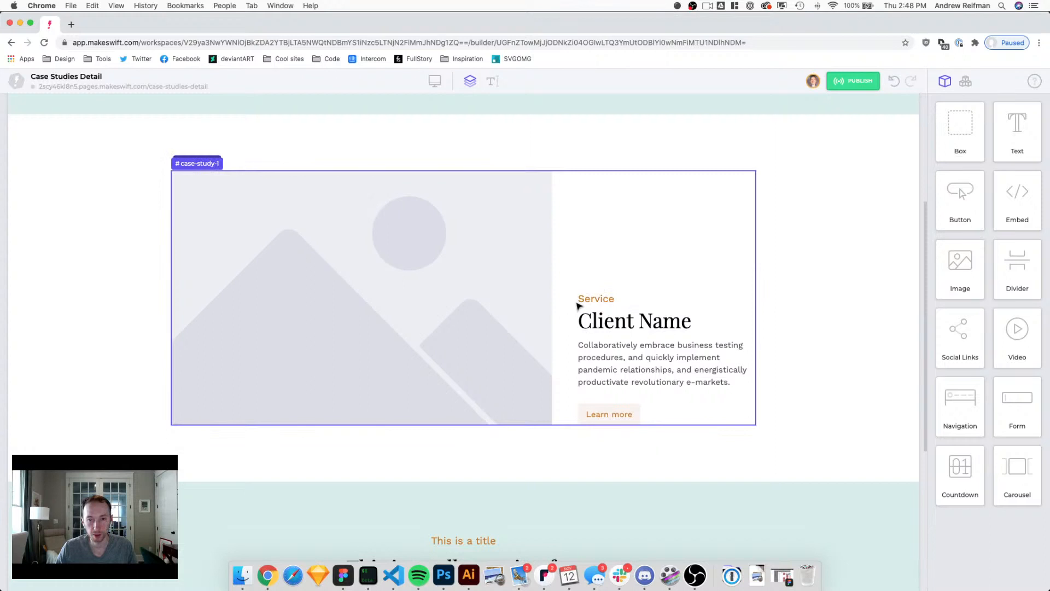
mouse_move(185, 163)
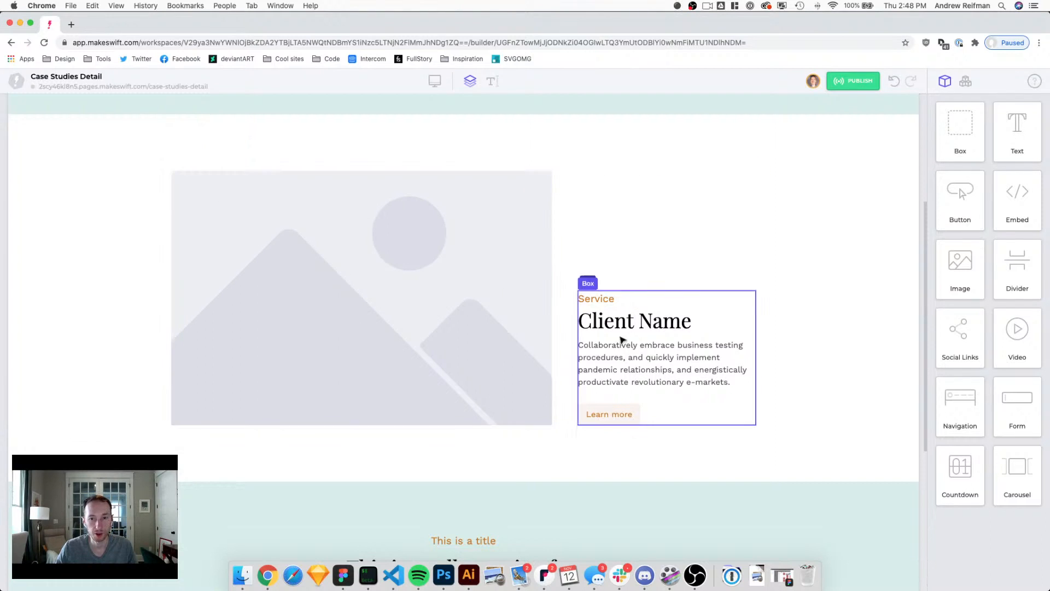
left_click(629, 309)
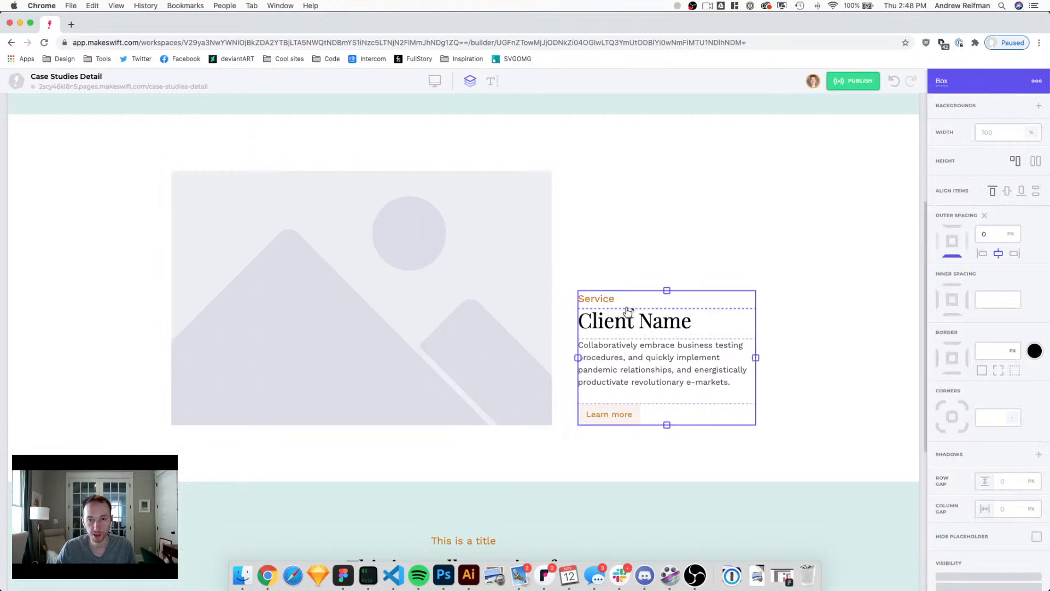
left_click(943, 81)
type("#client-info")
key("Return")
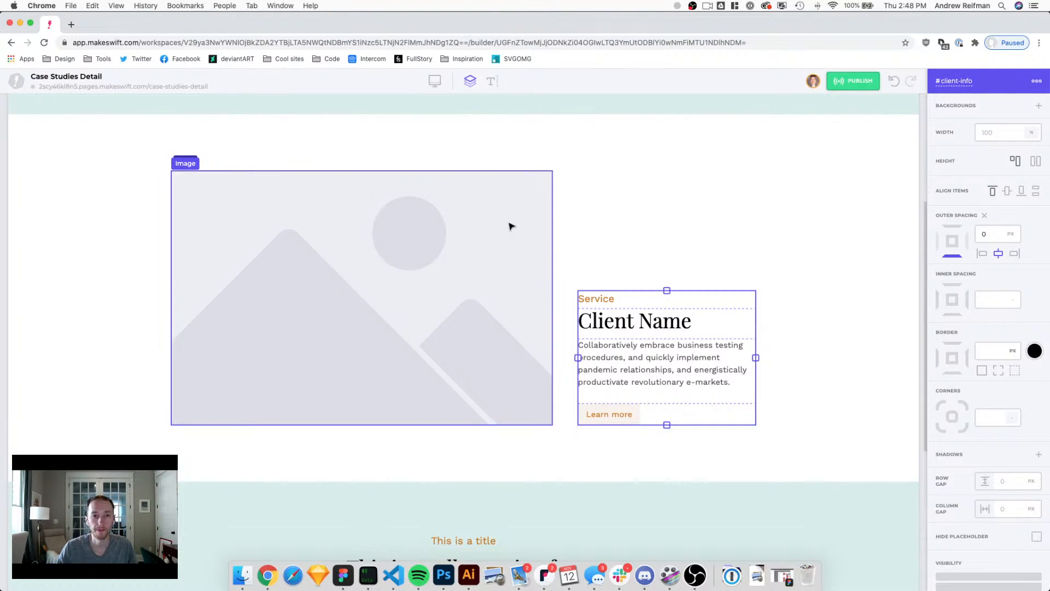
key("Escape")
Step: Add a box between the image and the client info, move the image into it and clear the box's inner spacing
left_click_drag(949, 122, 558, 252)
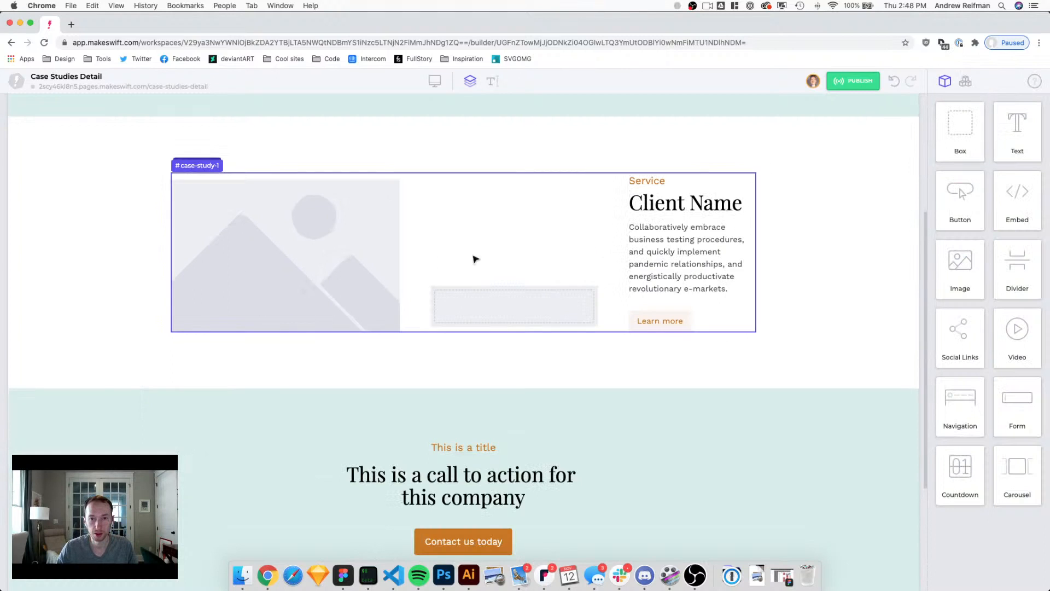
left_click_drag(286, 254, 477, 309)
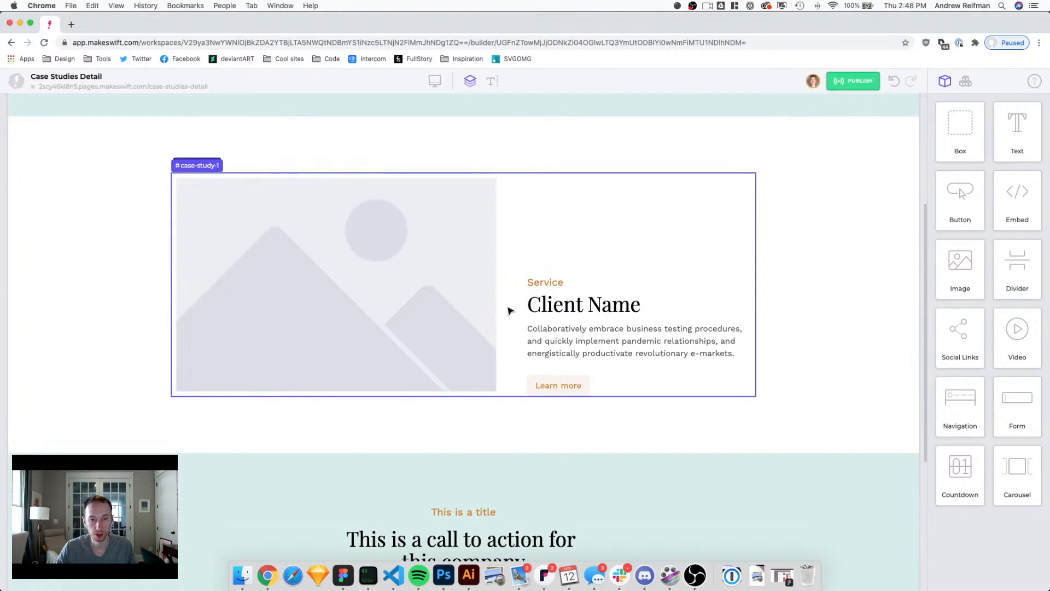
left_click(462, 394)
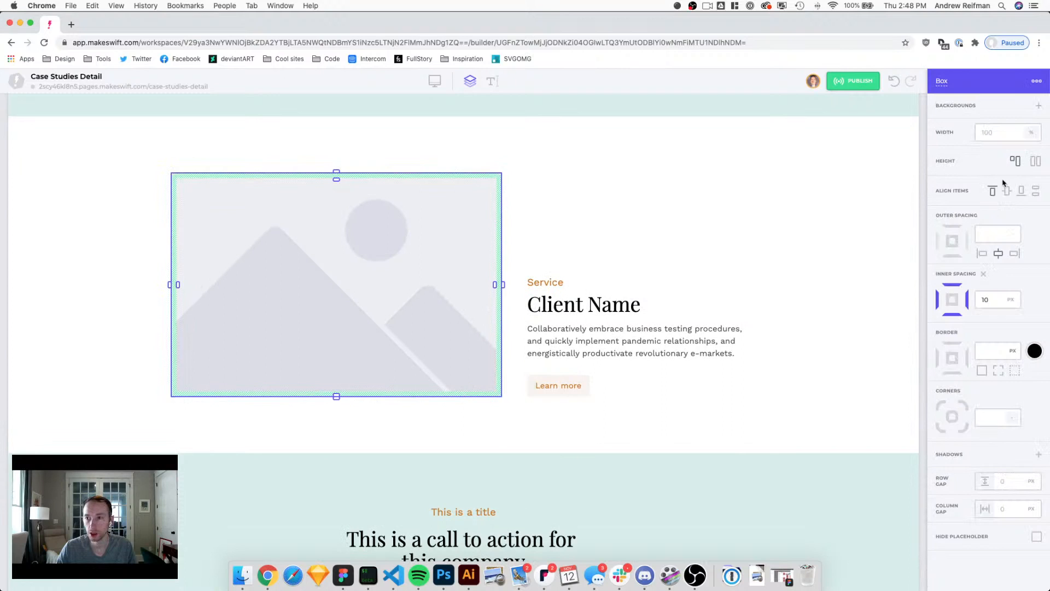
left_click(984, 274)
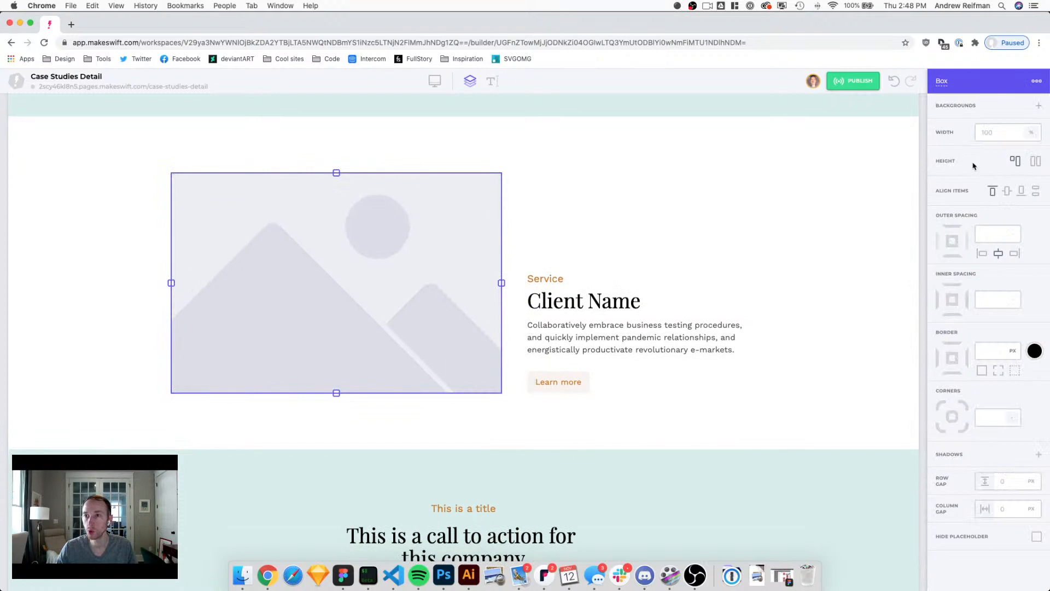
Step: Give the box around the image the ID case-study-text and clear the item alignment of the case-study-1 box
left_click(941, 80)
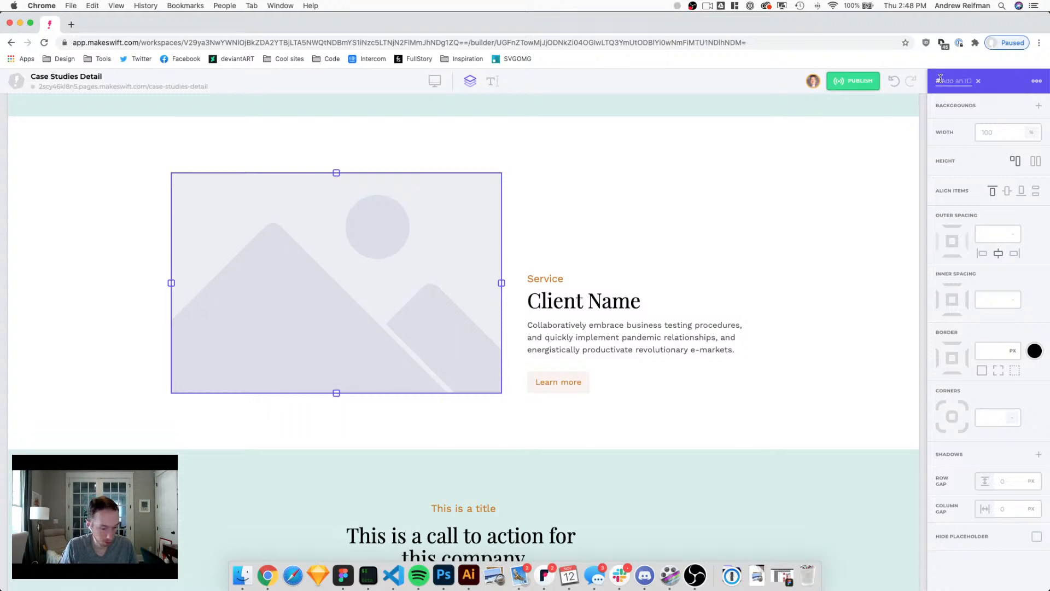
type("d")
type("ase-st")
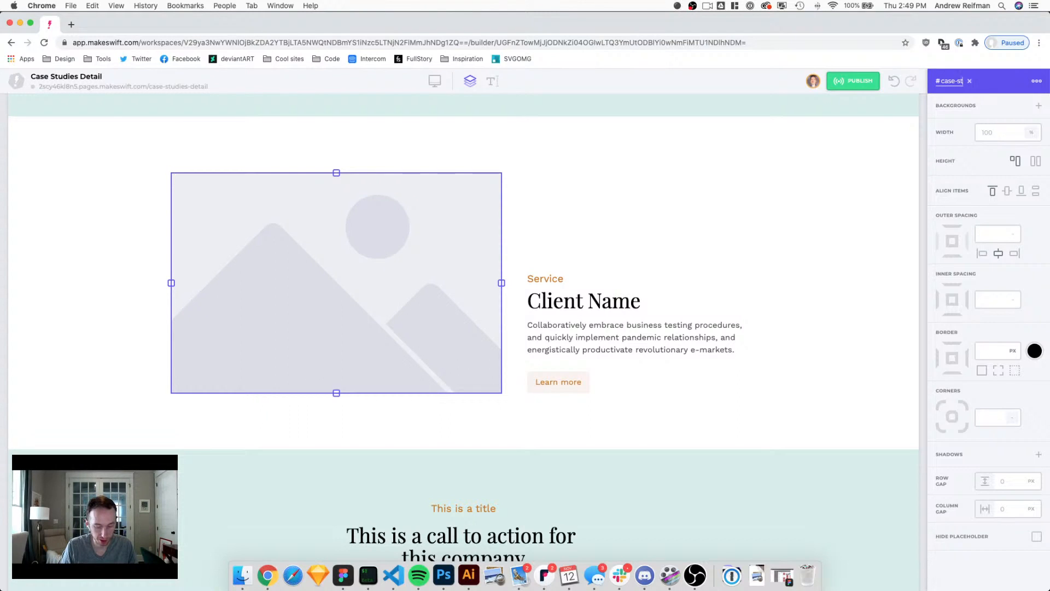
type("udy-text")
key("Return")
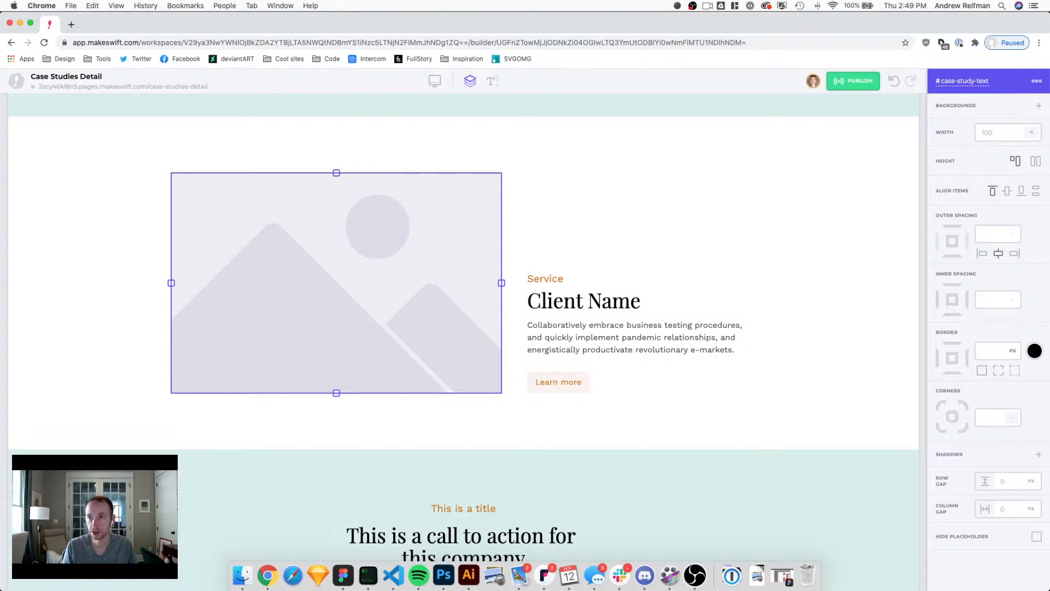
left_click(547, 236)
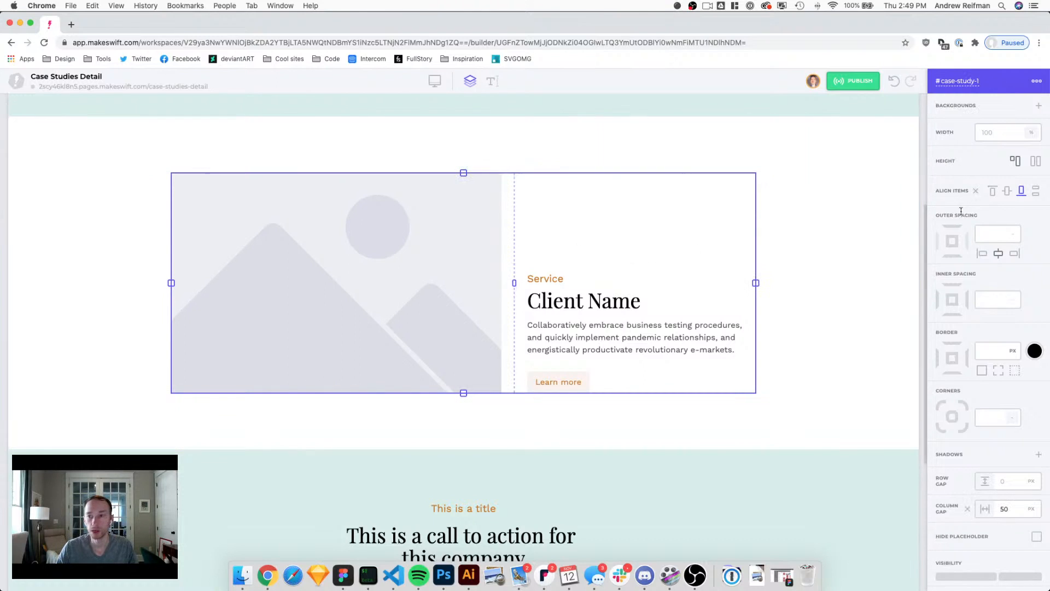
left_click(974, 191)
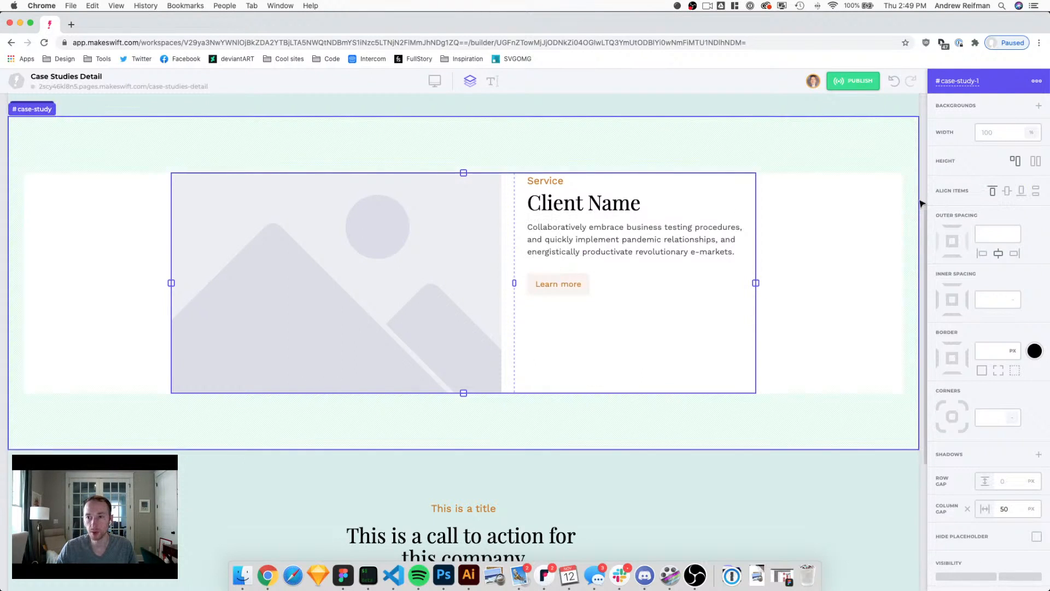
Step: Delete the Learn more button and the Client Name heading from the text beside the image
left_click(550, 279)
key("BackSpace")
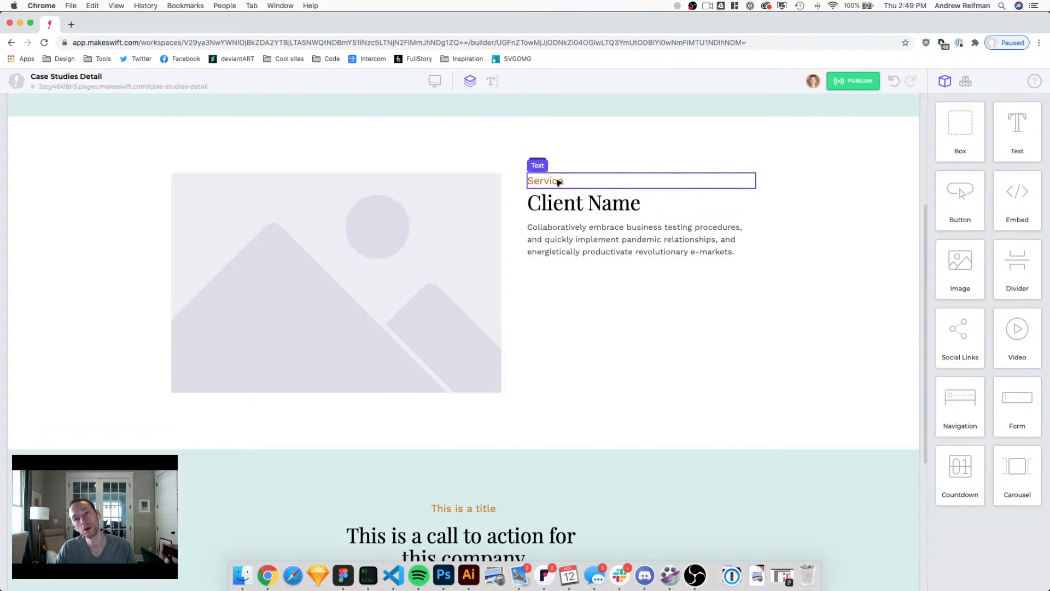
left_click(555, 209)
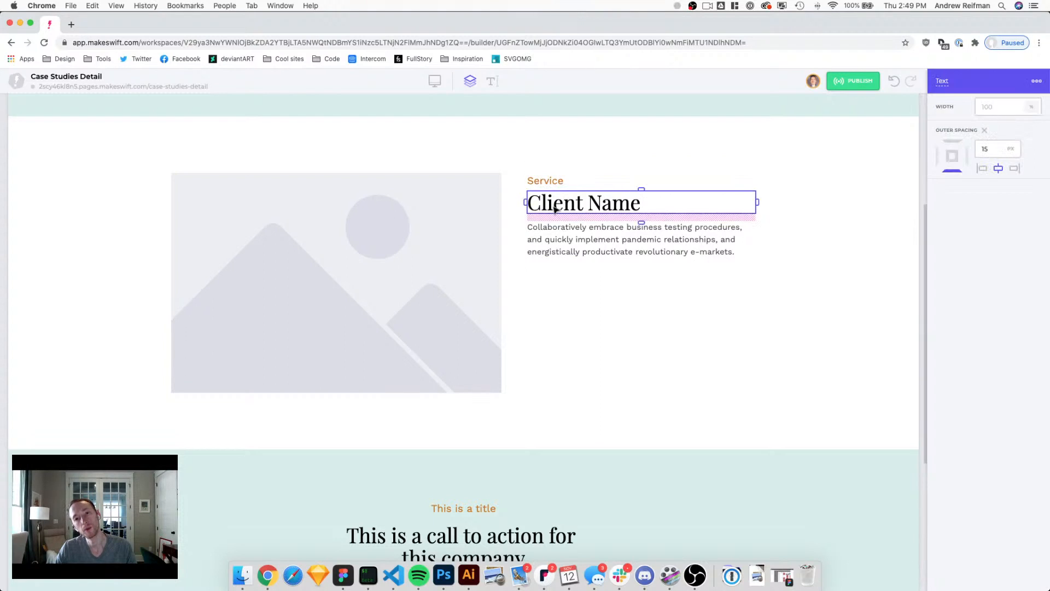
key("BackSpace")
left_click(554, 212)
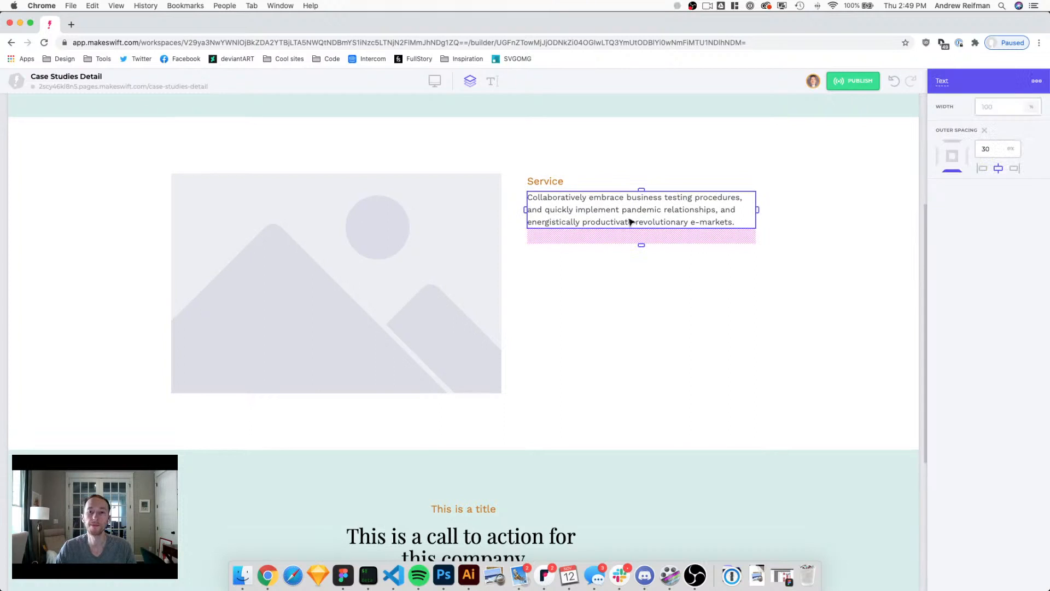
Step: Widen the image column of the case-study-1 box to nine of the twelve grid columns, with the box at 100% width
left_click(514, 298)
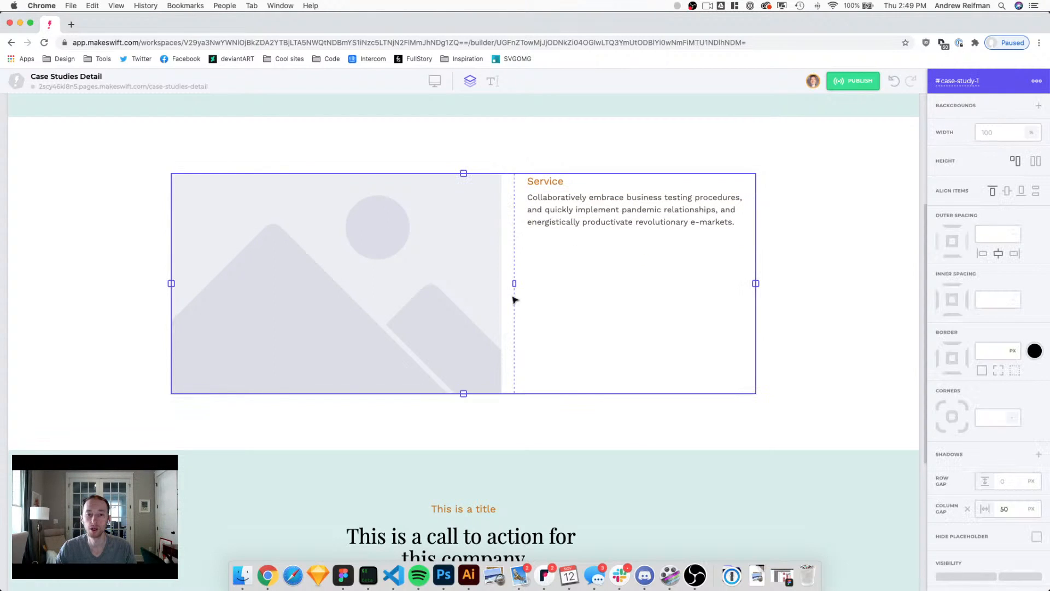
left_click_drag(514, 282, 594, 281)
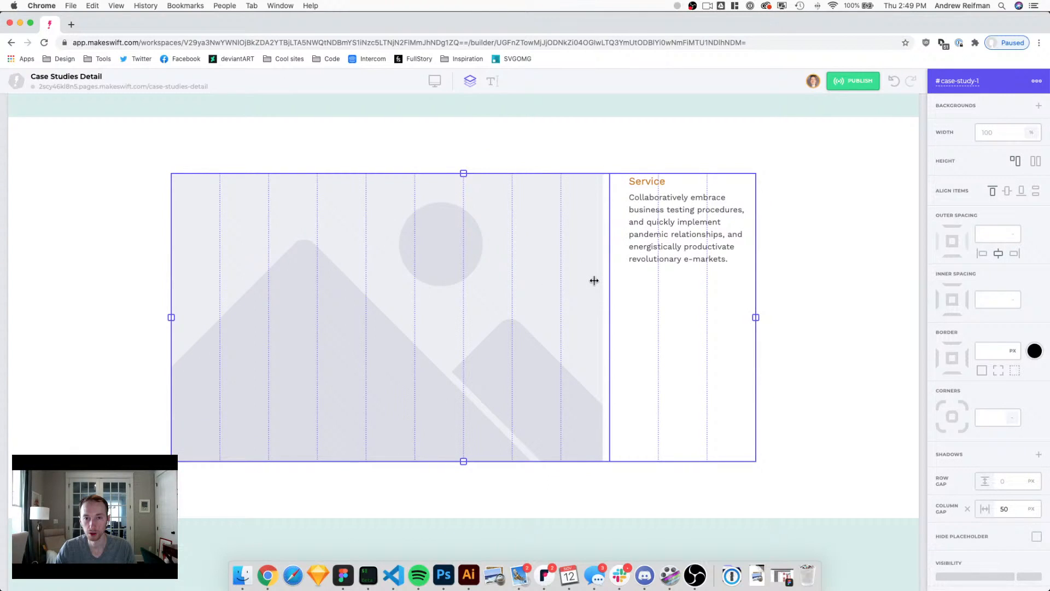
left_click_drag(594, 281, 595, 283)
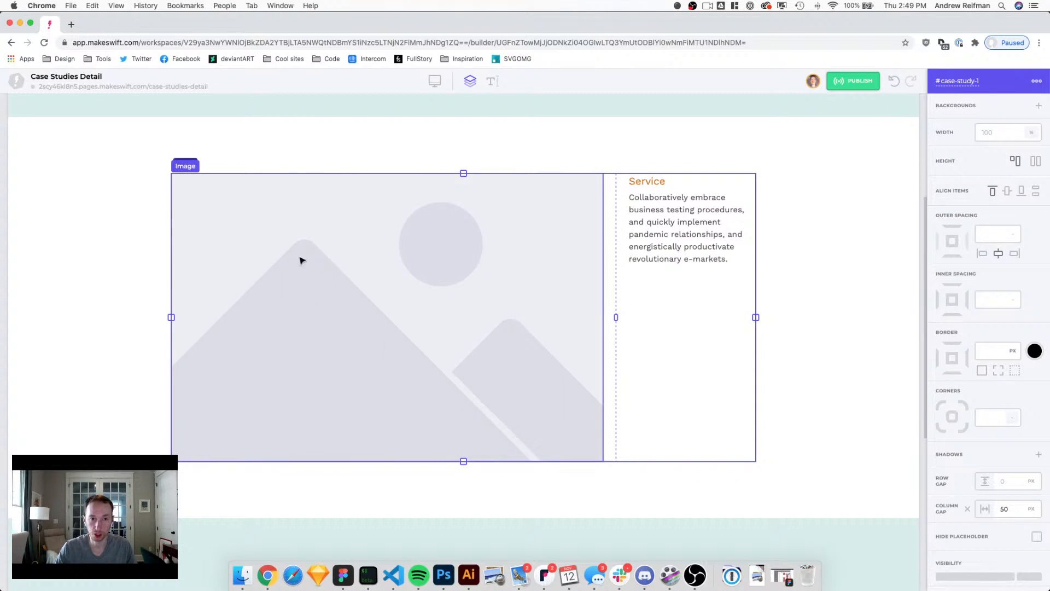
left_click_drag(755, 316, 769, 296)
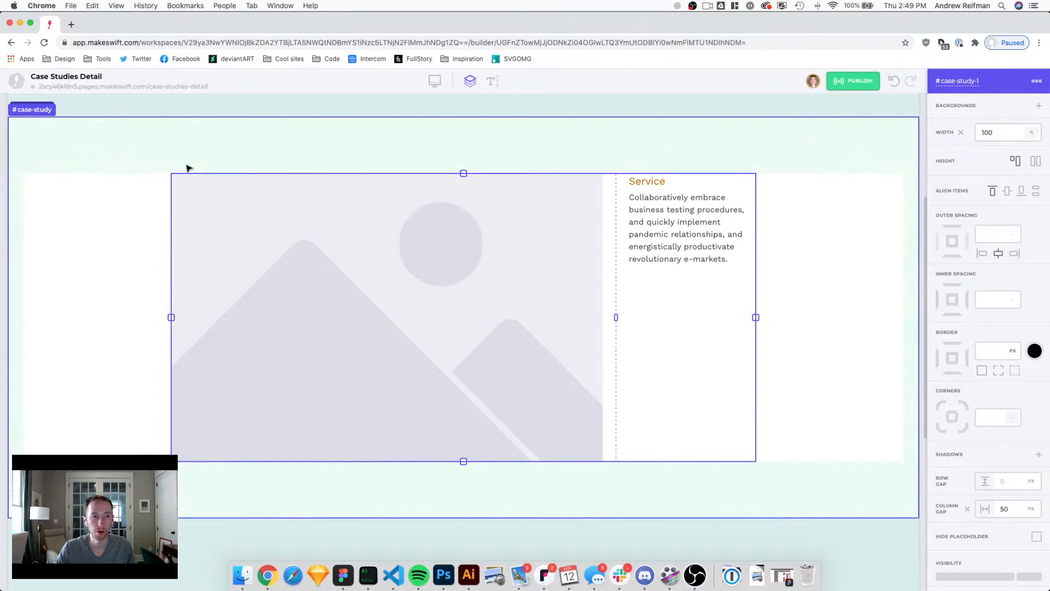
Step: Move the image box and the service text box out of case-study-1, side by side directly in case-study-content, and delete the emptied box
mouse_move(183, 171)
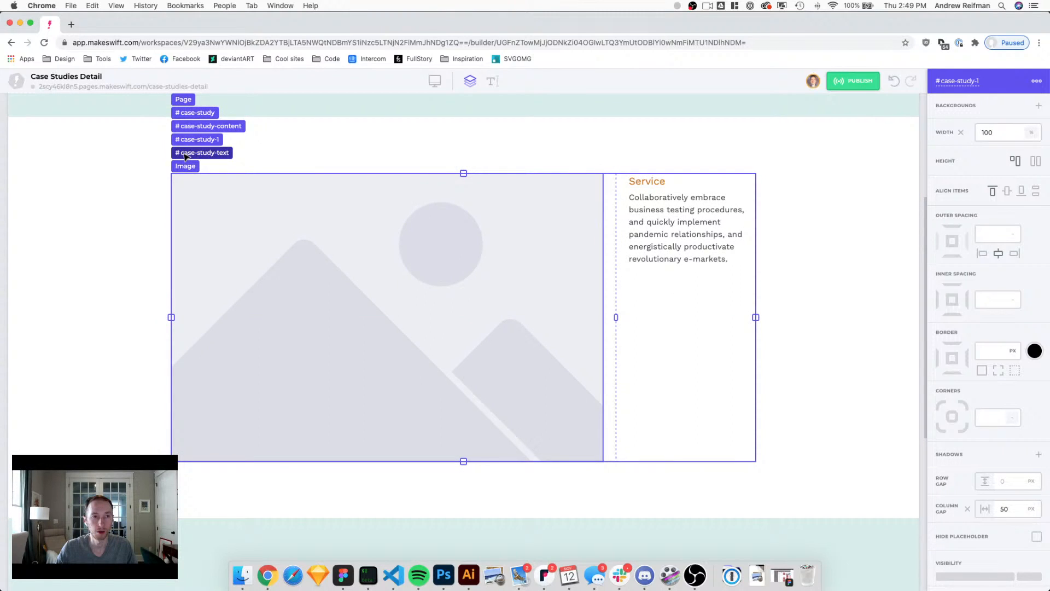
left_click_drag(189, 159, 223, 187)
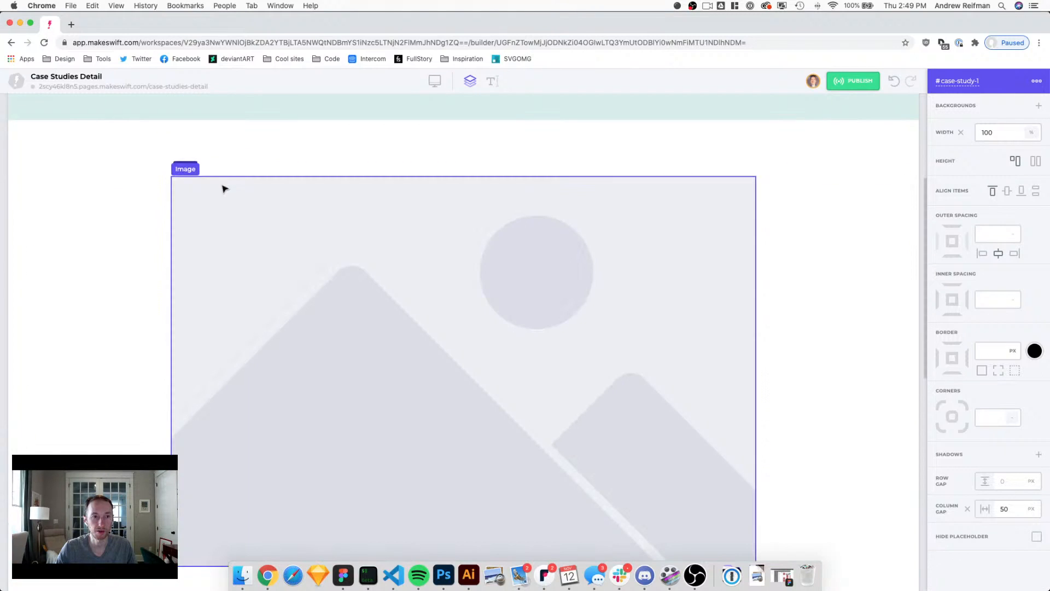
scroll(779, 424, "down", 3)
mouse_move(182, 417)
left_click_drag(212, 405, 754, 230)
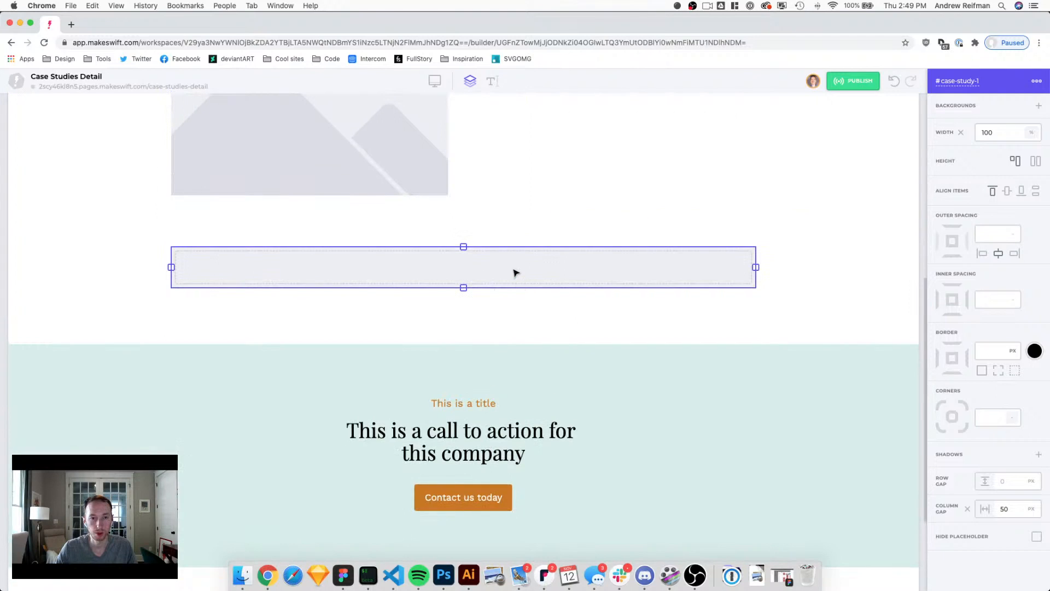
key("Delete")
Step: Widen the image column of the case-study-content box to nine of the twelve grid columns
scroll(493, 279, "up", 4)
left_click(465, 286)
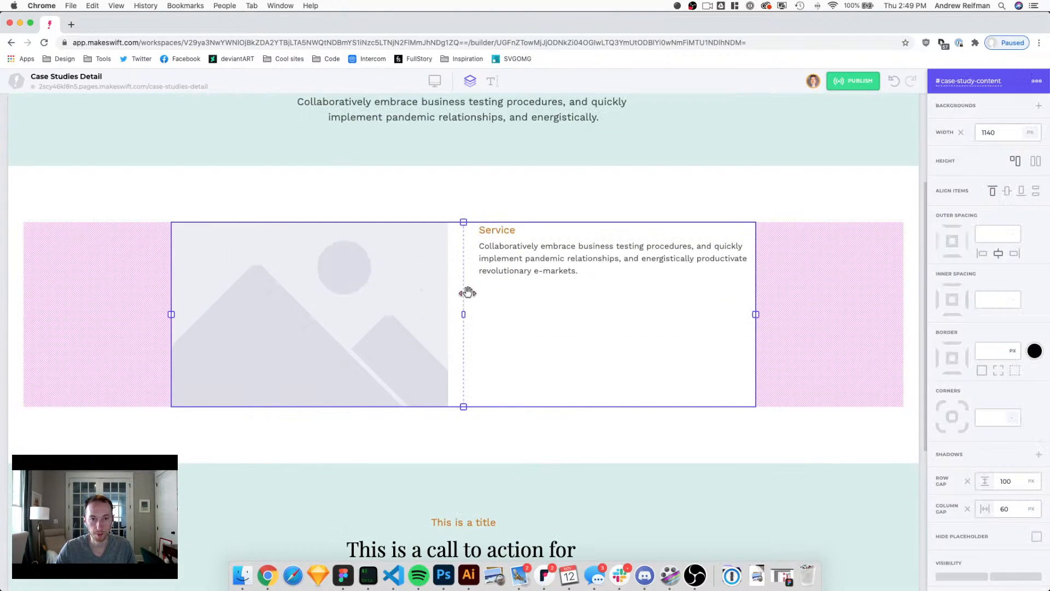
left_click_drag(463, 315, 605, 320)
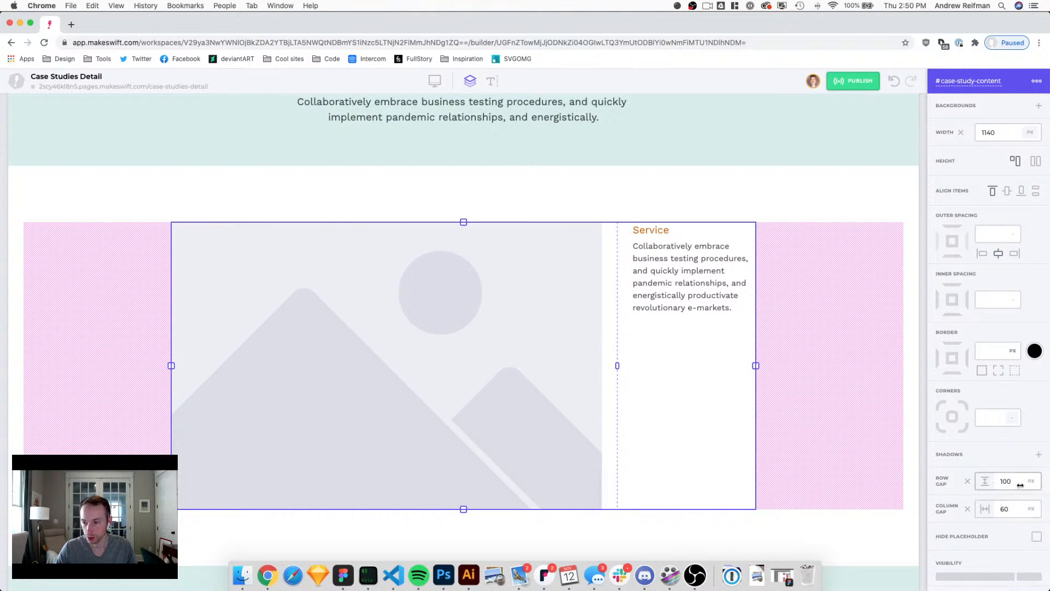
Step: Set the column gap of the case-study-content box to 50 px and clear its row gap
left_click(1016, 510)
type("50")
key("Return")
left_click(968, 482)
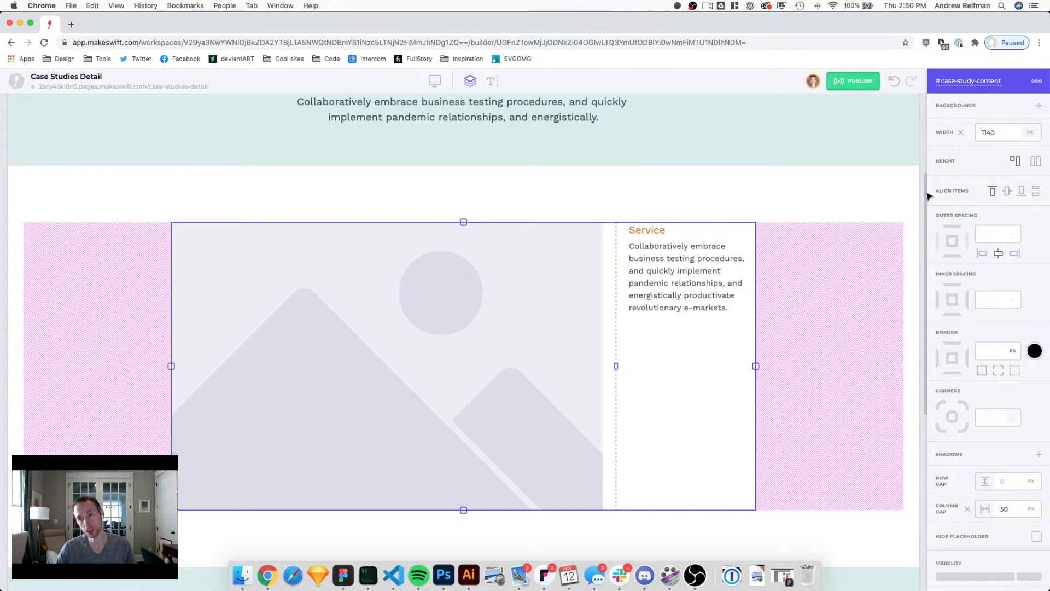
Step: Move the box with the service label and description to the left of the image
left_click(918, 163)
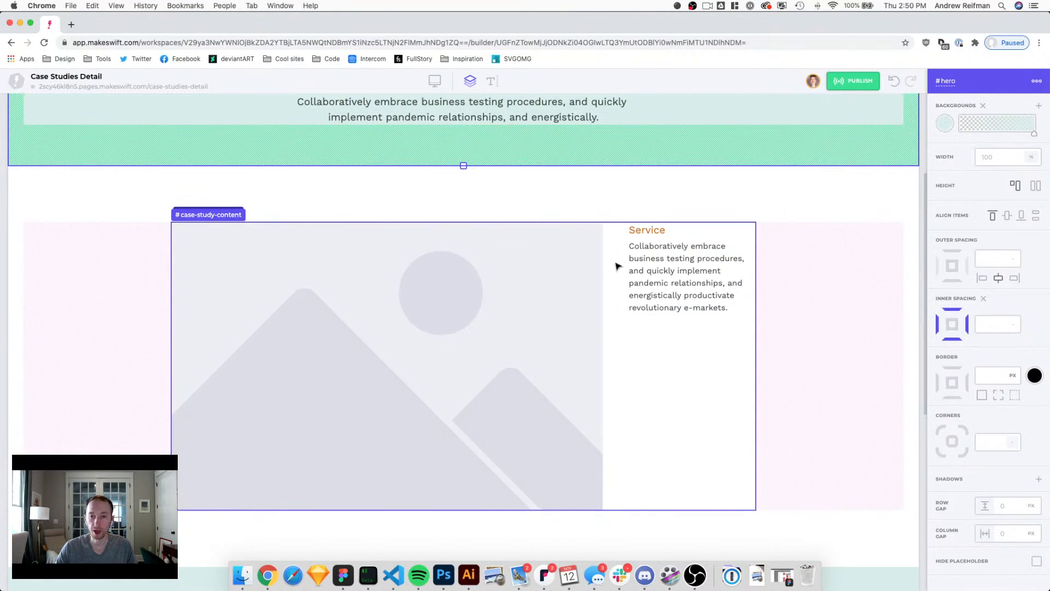
mouse_move(639, 215)
left_click_drag(645, 207, 177, 249)
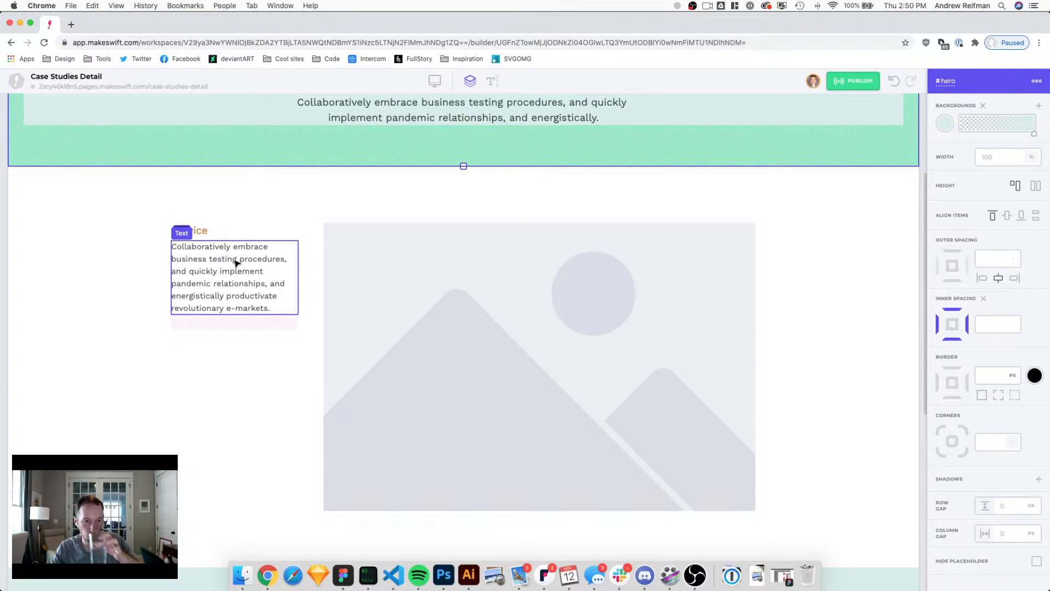
Step: Set the width of the case-study-content box to 1000 px
mouse_move(182, 215)
left_click(189, 188)
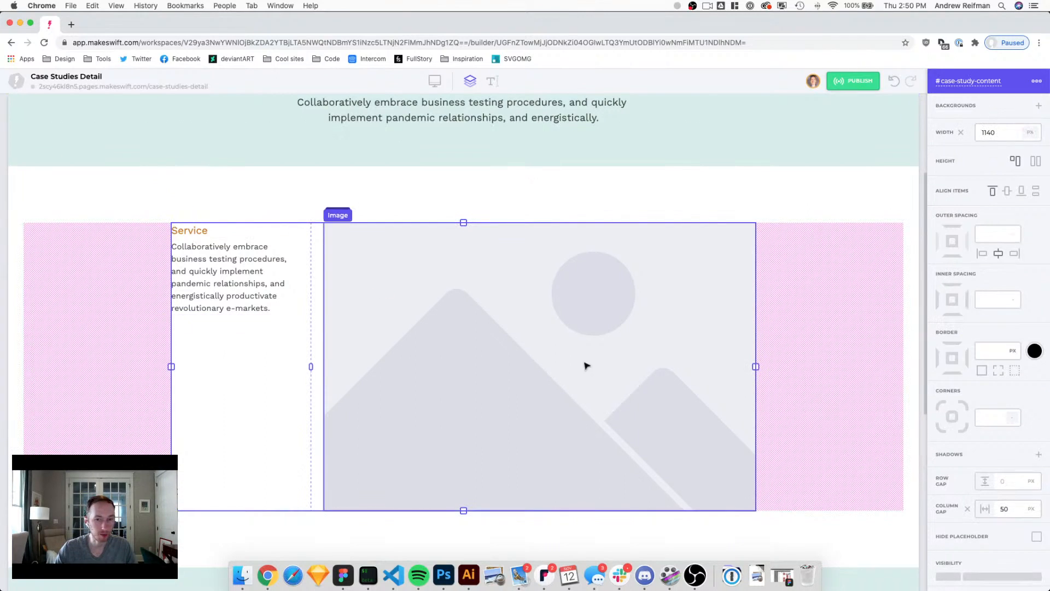
left_click(985, 133)
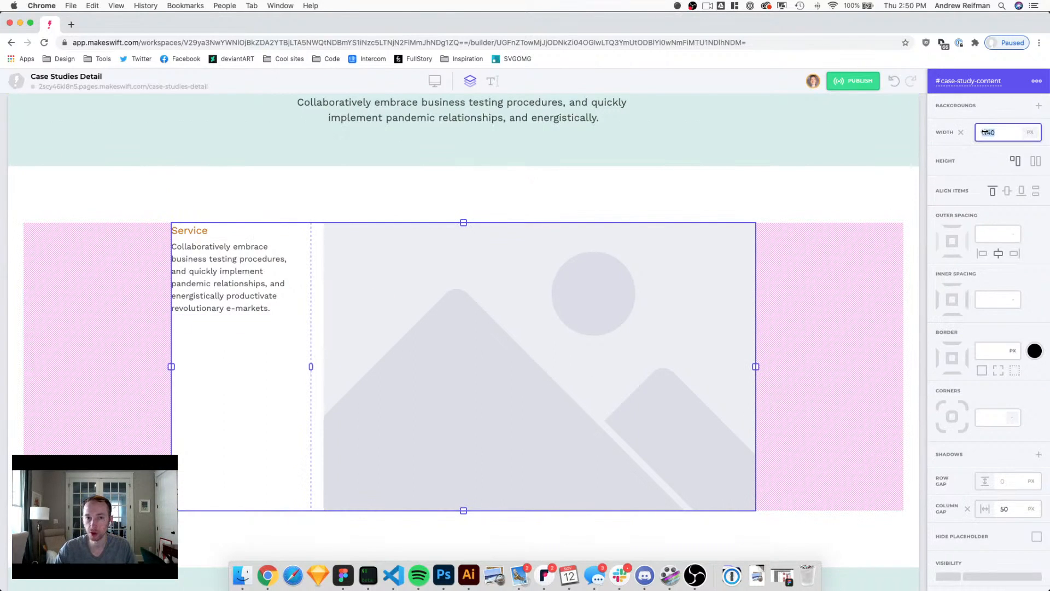
type("1000")
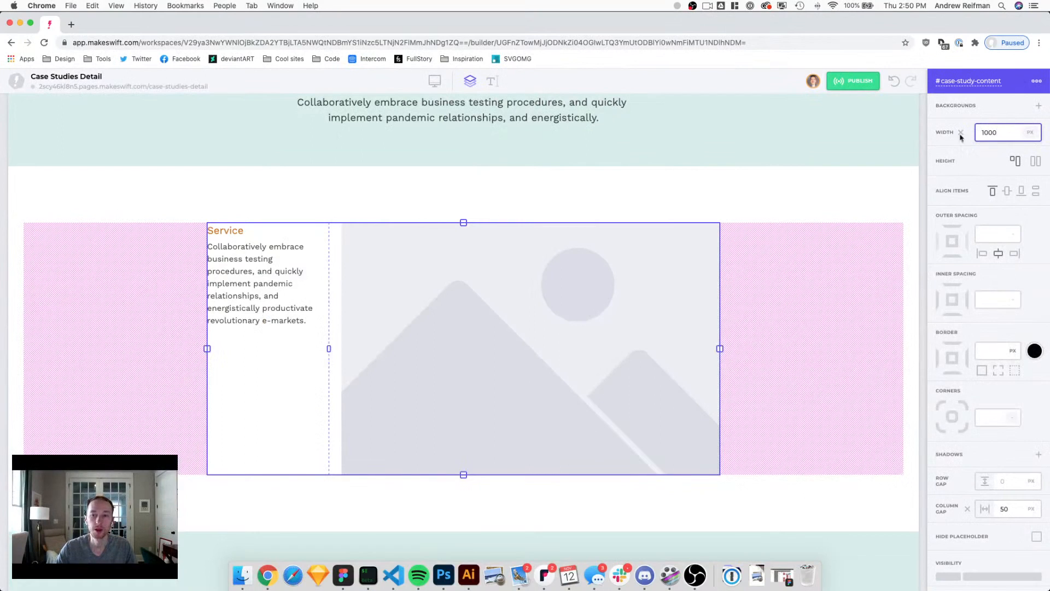
key("Escape")
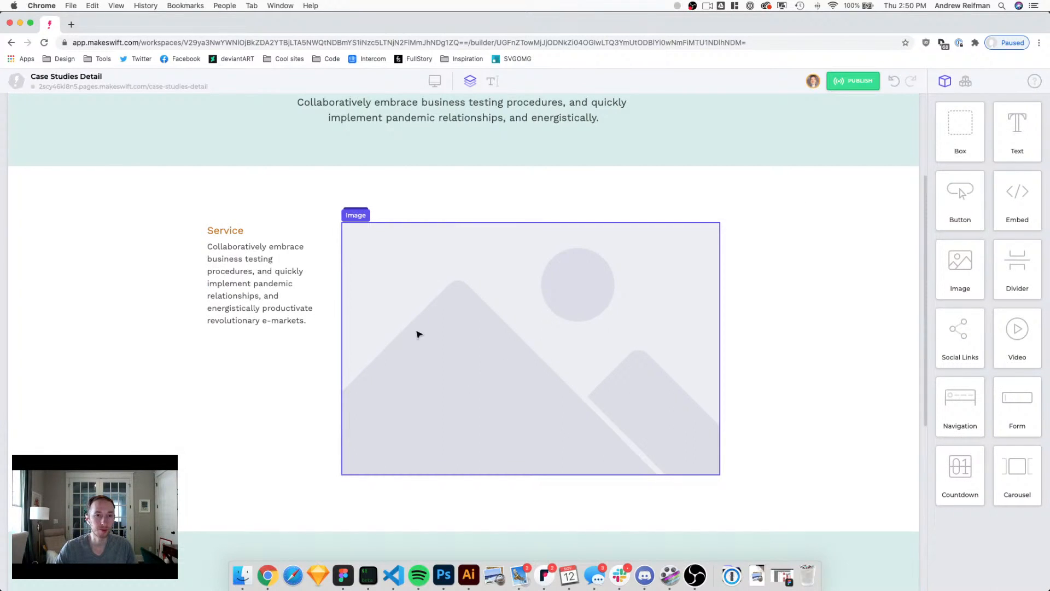
scroll(418, 333, "up", 5)
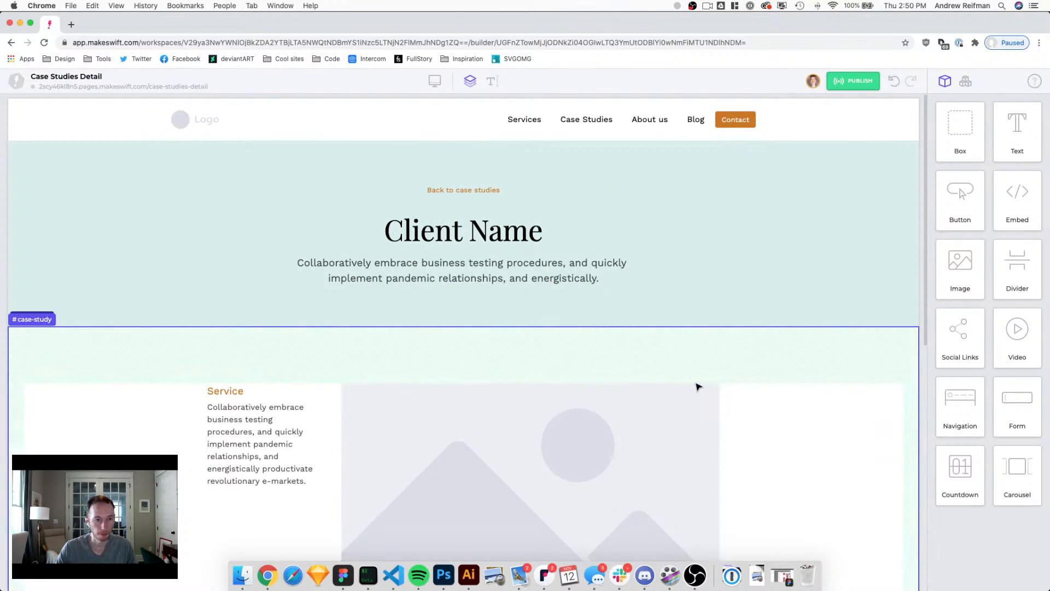
Step: Add a text block directly below the placeholder image in the case study section and delete its heading
scroll(698, 388, "down", 4)
scroll(504, 312, "down", 3)
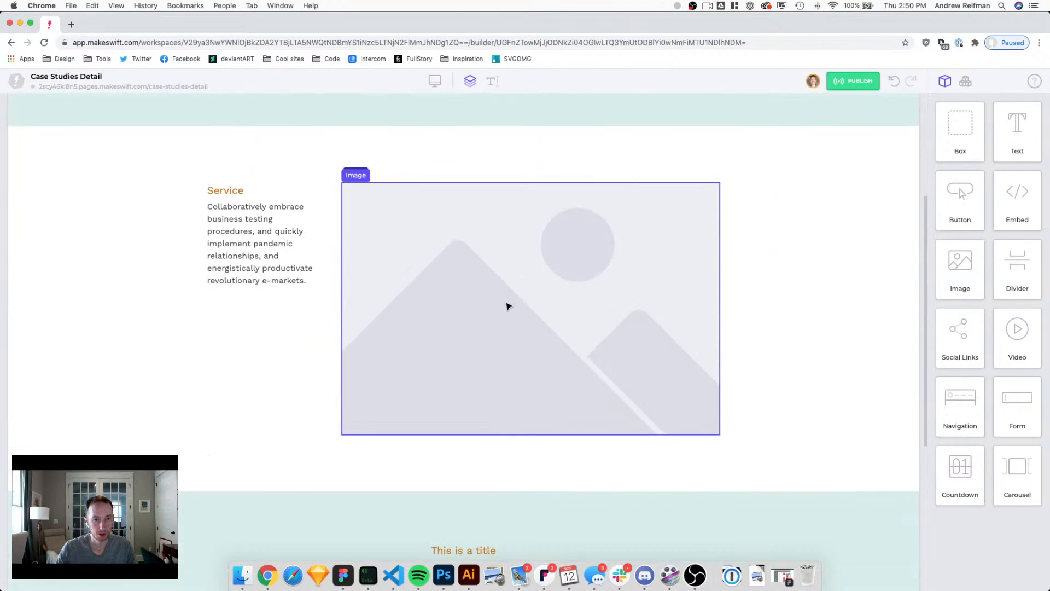
scroll(513, 304, "up", 4)
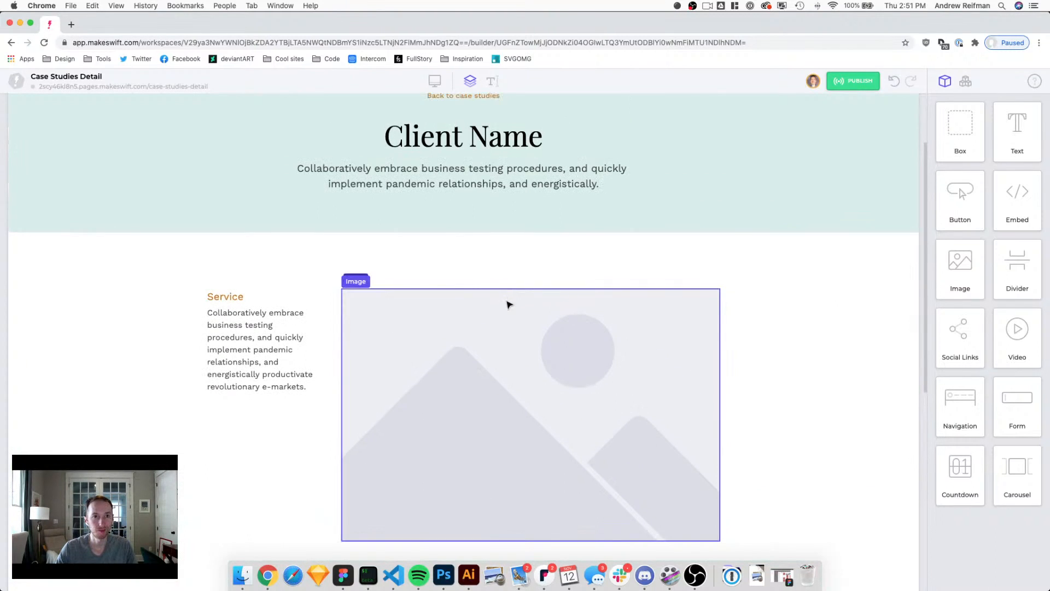
scroll(495, 309, "down", 3)
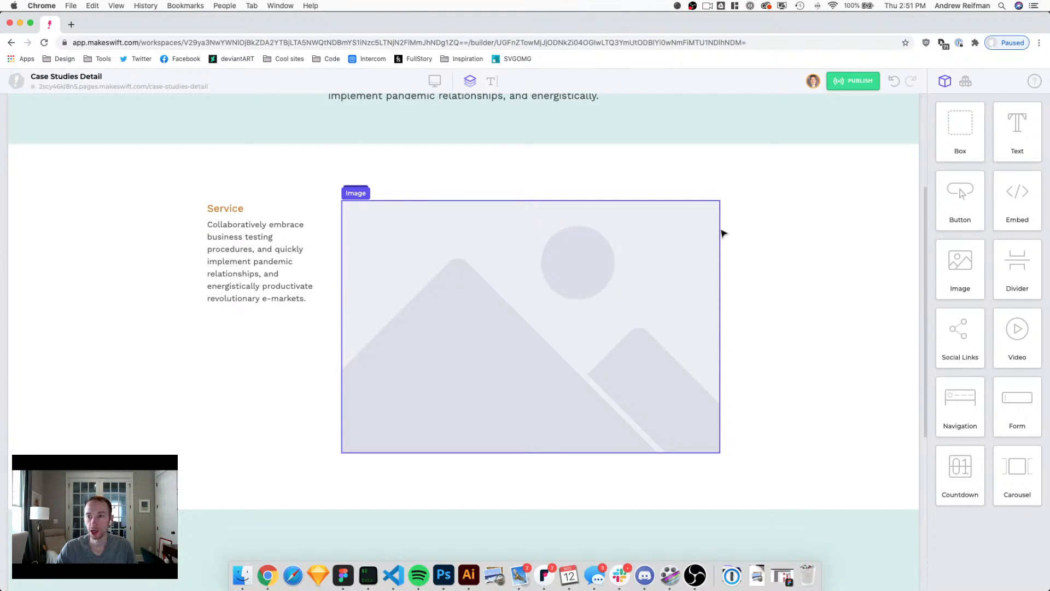
left_click_drag(1016, 138, 439, 437)
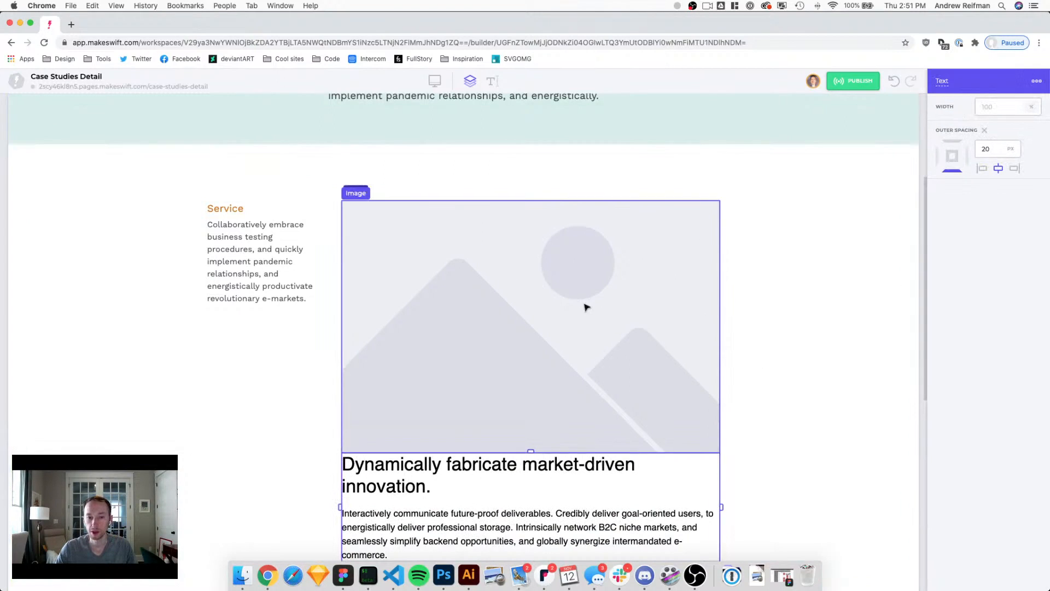
triple_click(422, 479)
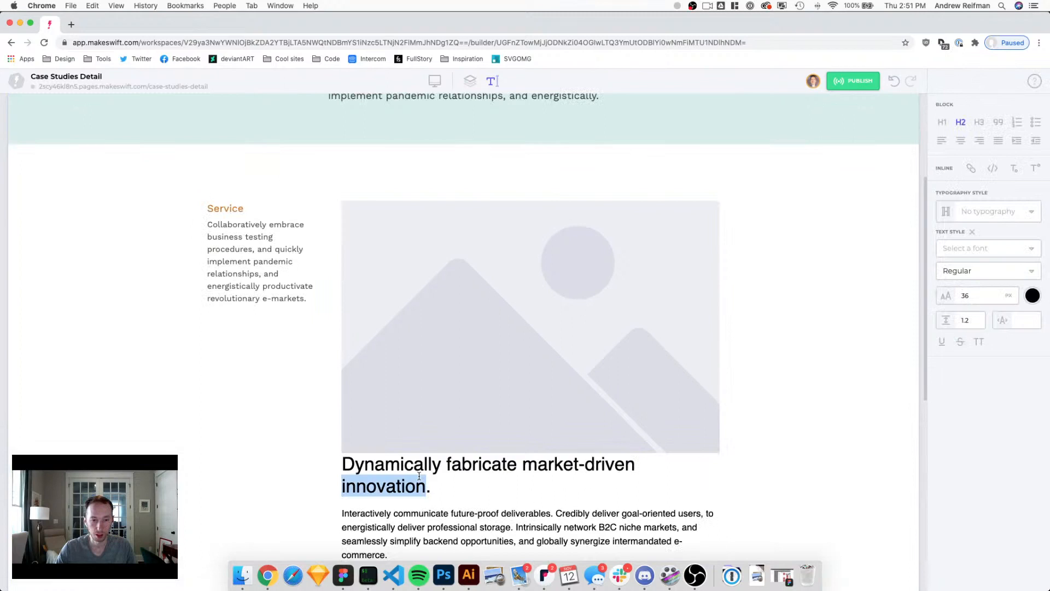
key("BackSpace")
key("BackSpace")
Step: Apply the Paragraph typography style to all the remaining text in the new block
key("super+a")
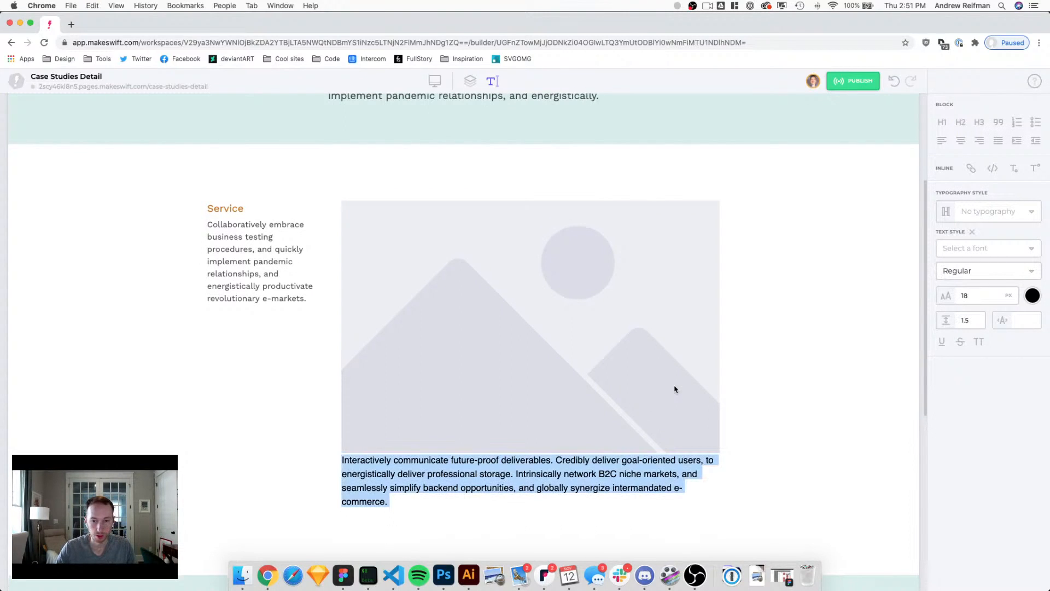
left_click(985, 211)
scroll(924, 331, "down", 2)
left_click(923, 346)
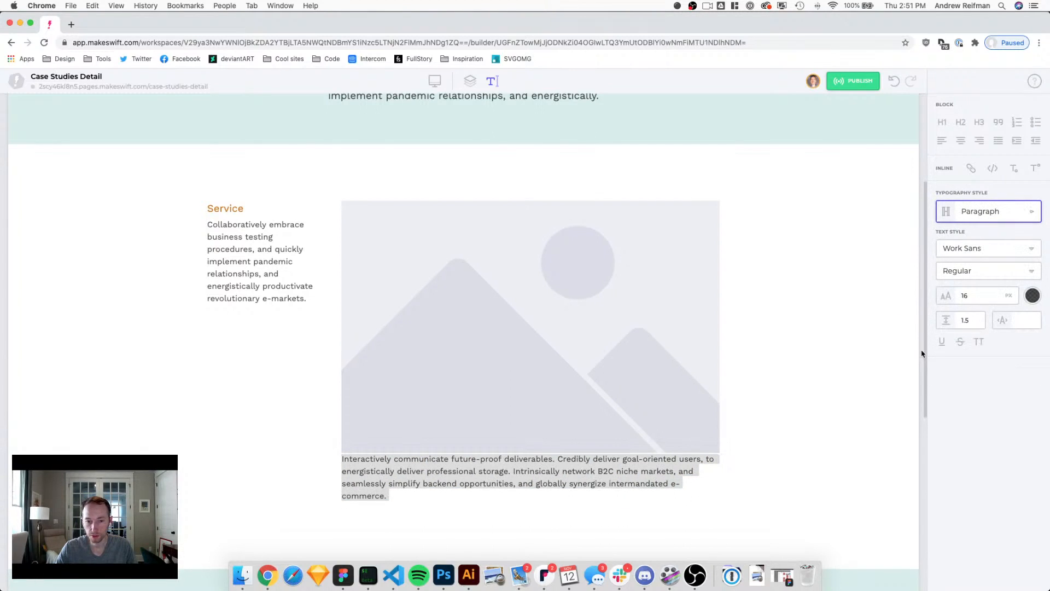
Step: Set the outer spacing beneath the large placeholder image to 30 px
left_click(474, 88)
left_click(504, 402)
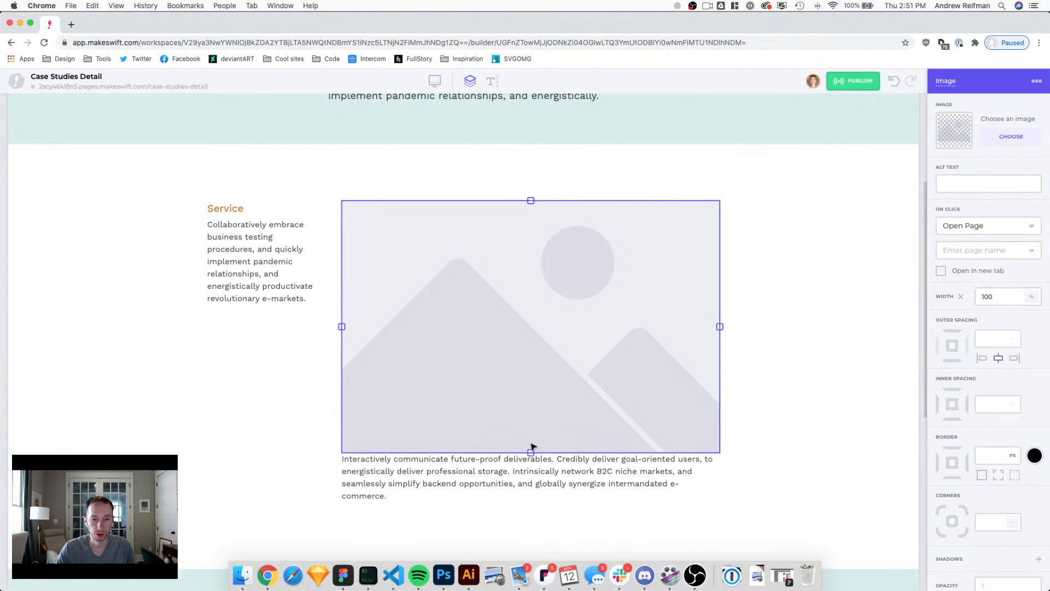
left_click_drag(535, 454, 537, 468)
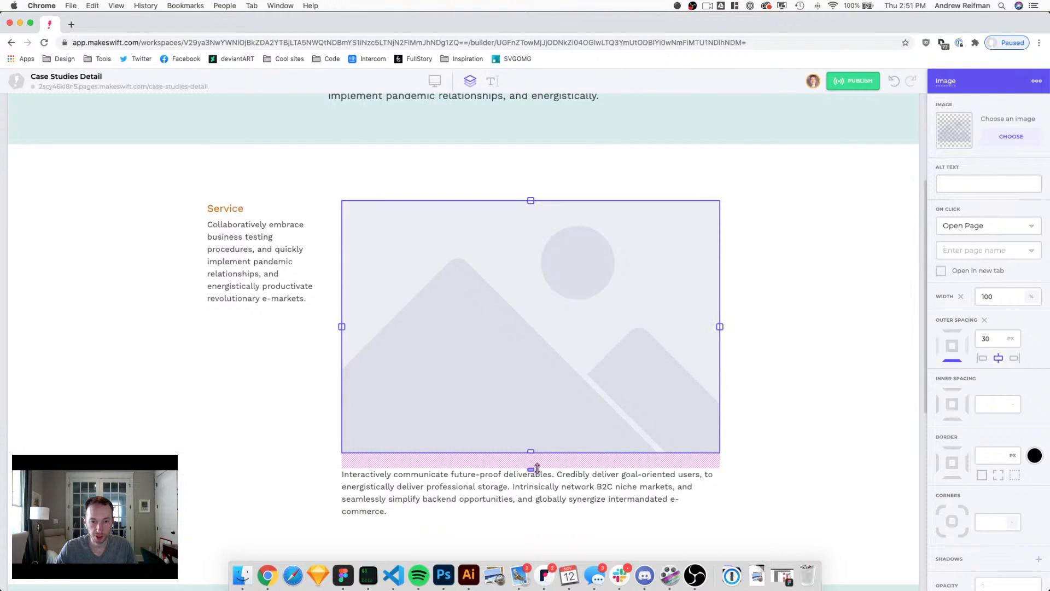
left_click(923, 249)
scroll(684, 230, "down", 3)
scroll(580, 218, "up", 7)
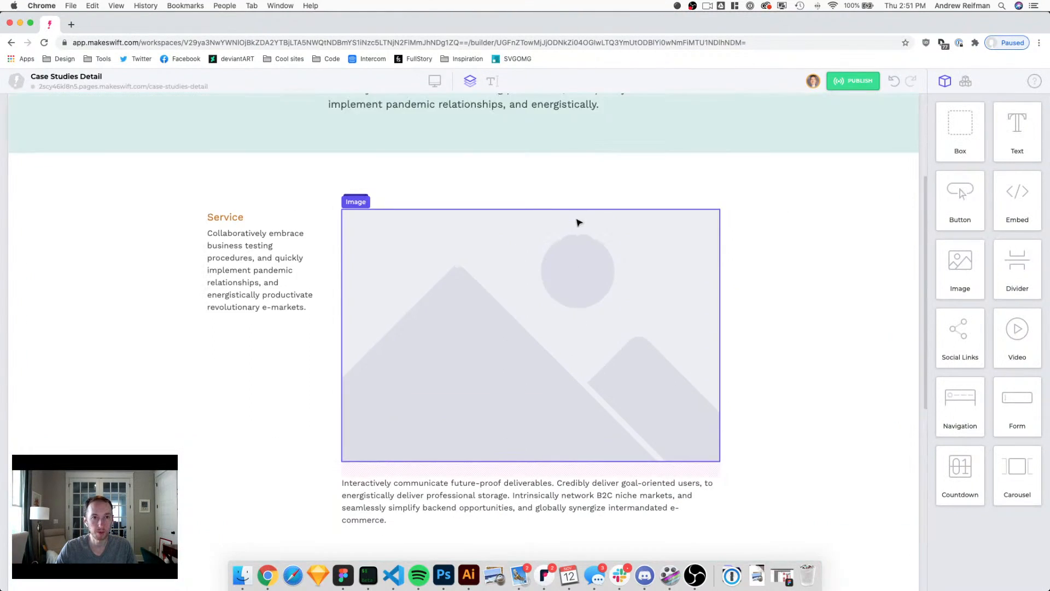
left_click(518, 165)
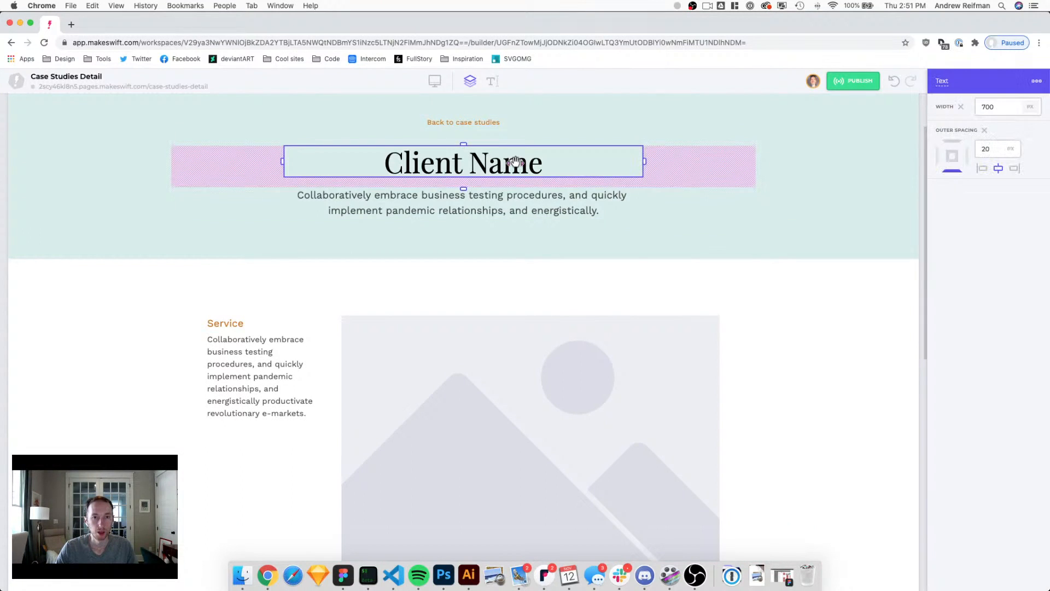
scroll(517, 166, "down", 3)
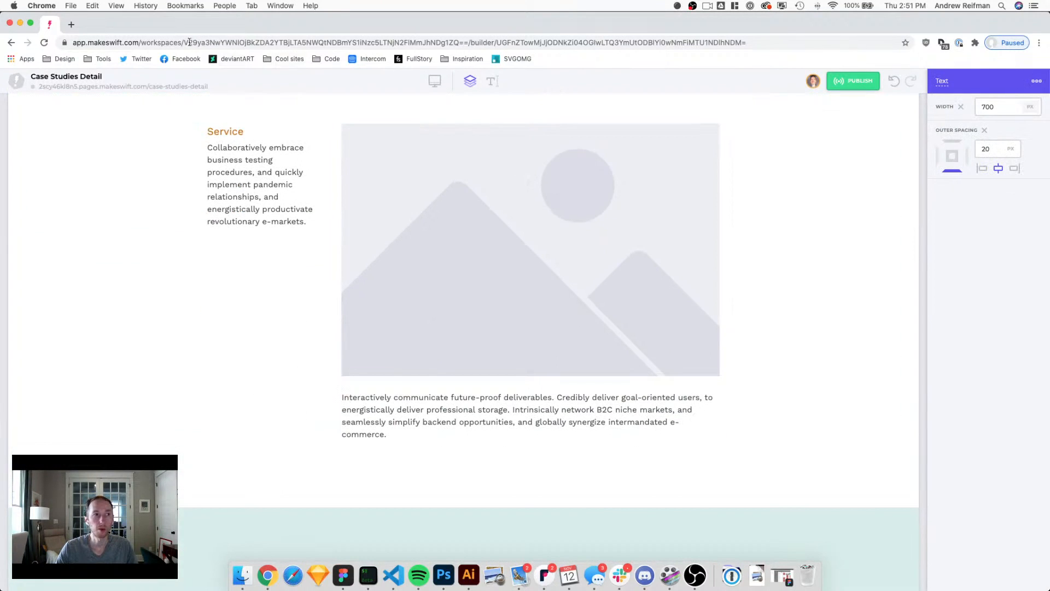
Step: Open lorem2.com in a new browser tab and copy the first two paragraphs of the Long version
left_click(71, 24)
type("lorem")
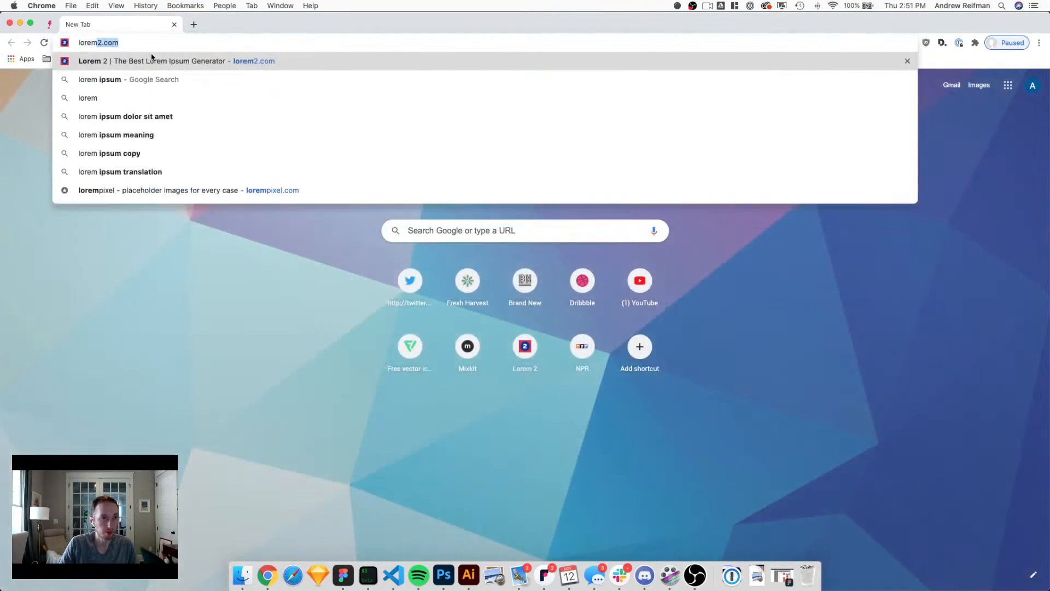
key("Return")
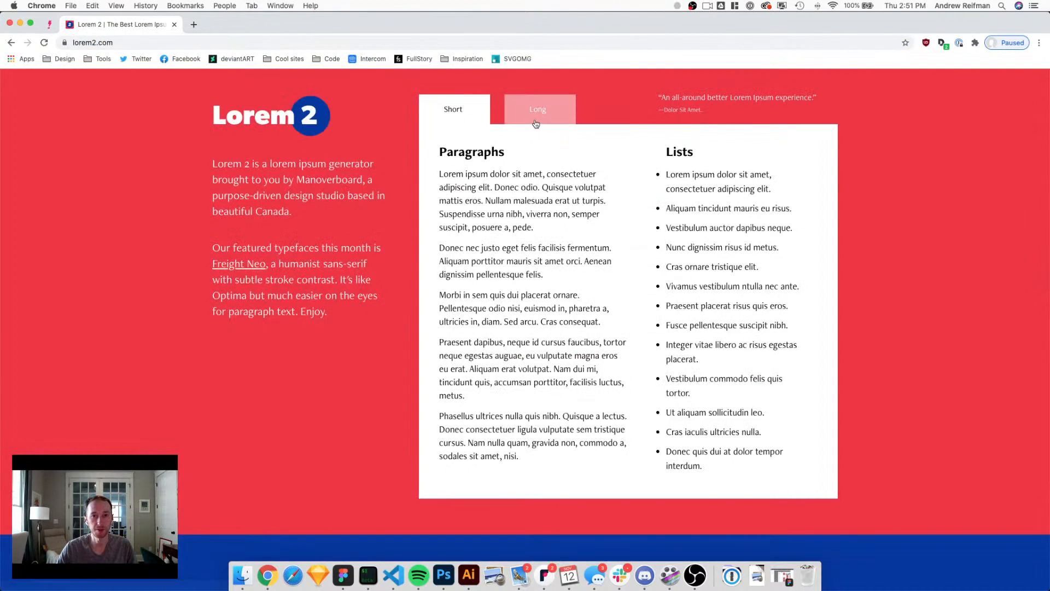
left_click(536, 123)
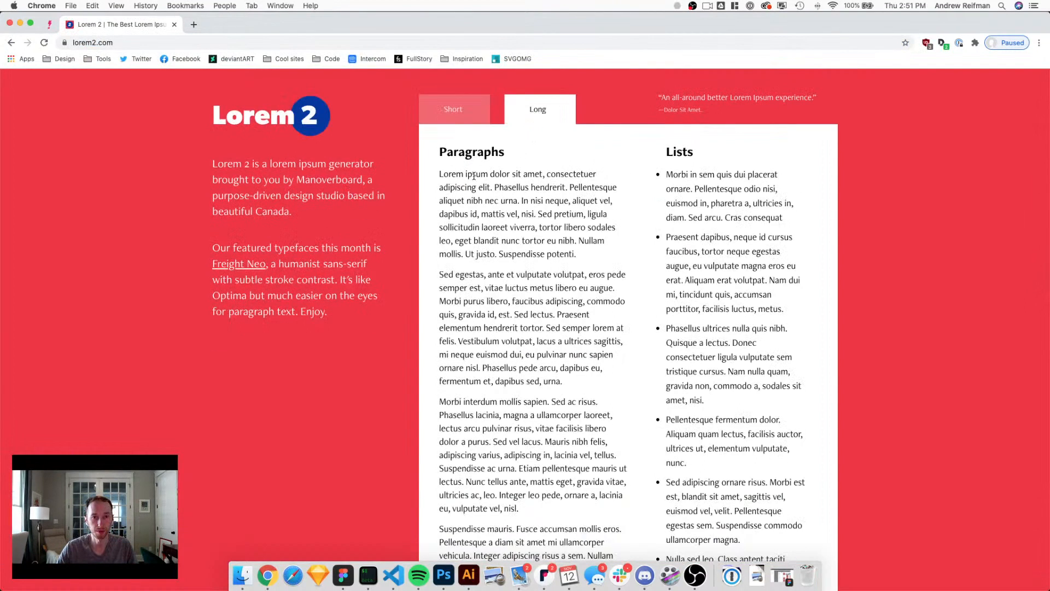
left_click_drag(439, 175, 573, 381)
key("super+c")
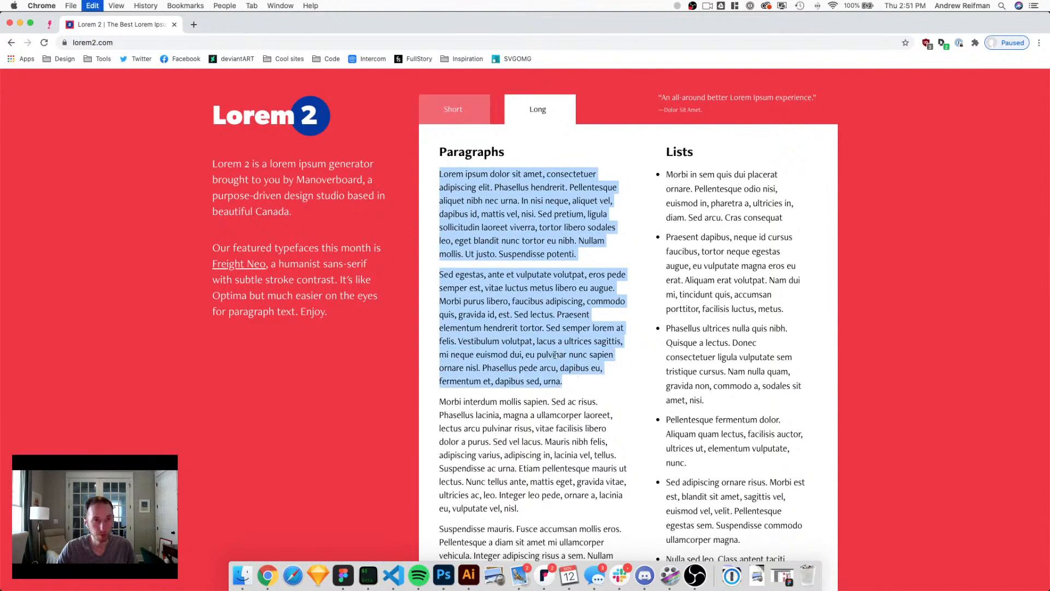
Step: Return to the Makeswift page and replace the text below the image with the copied lorem ipsum paragraphs
left_click(49, 25)
left_click(448, 406)
left_click(441, 406)
key("super+a")
key("super+v")
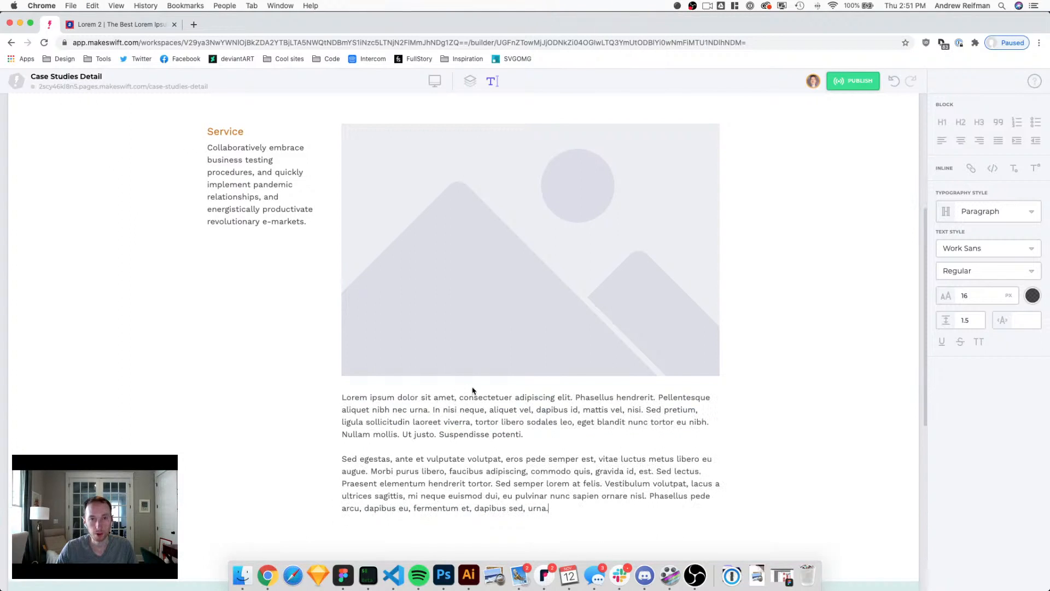
left_click(470, 81)
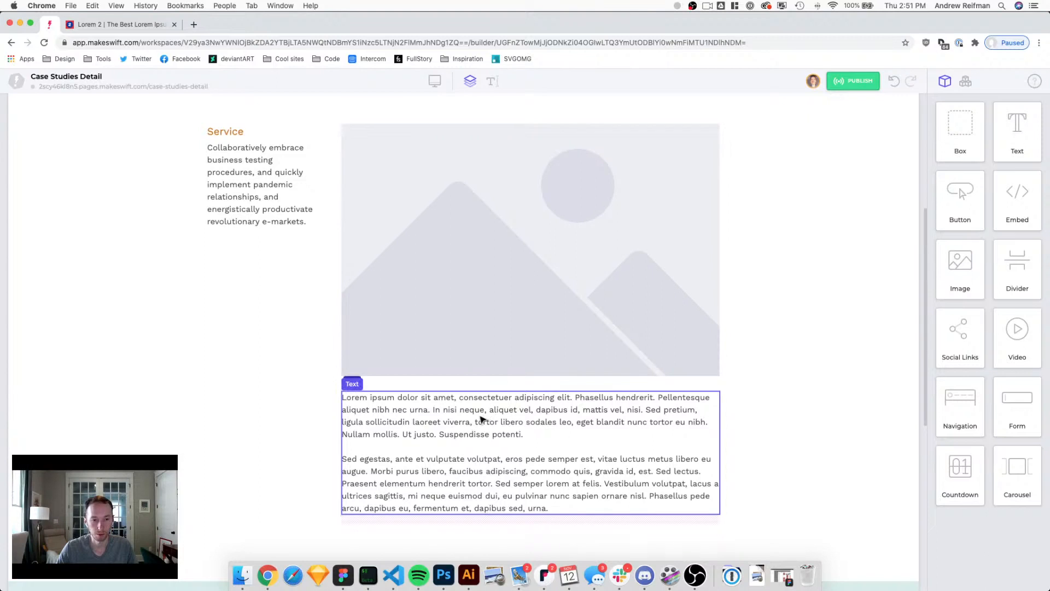
Step: Set the outer spacing beneath the lorem ipsum text block to 30 px
left_click(532, 523)
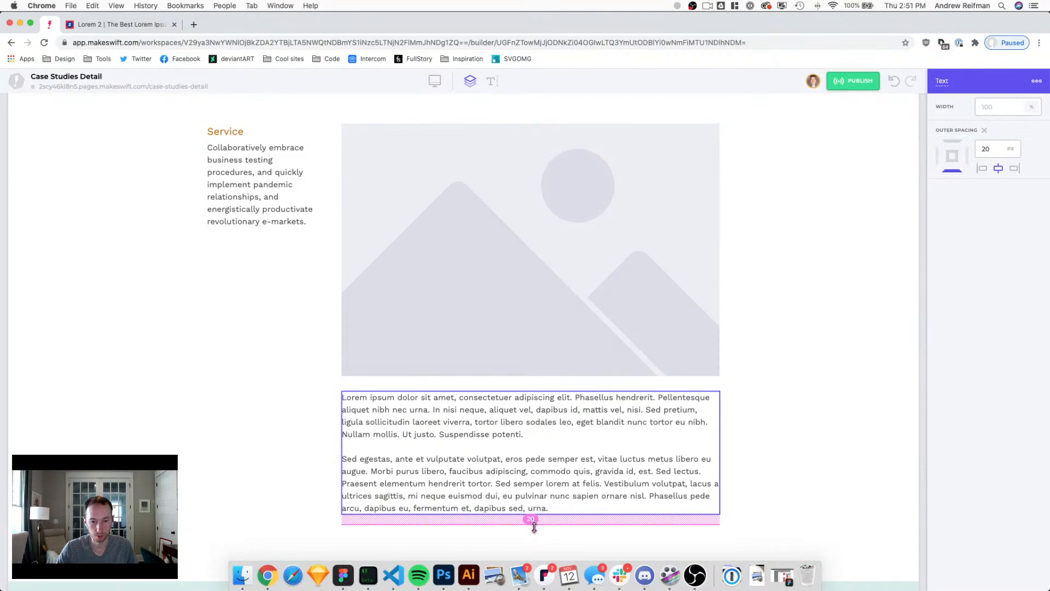
left_click_drag(533, 528, 534, 534)
left_click(923, 331)
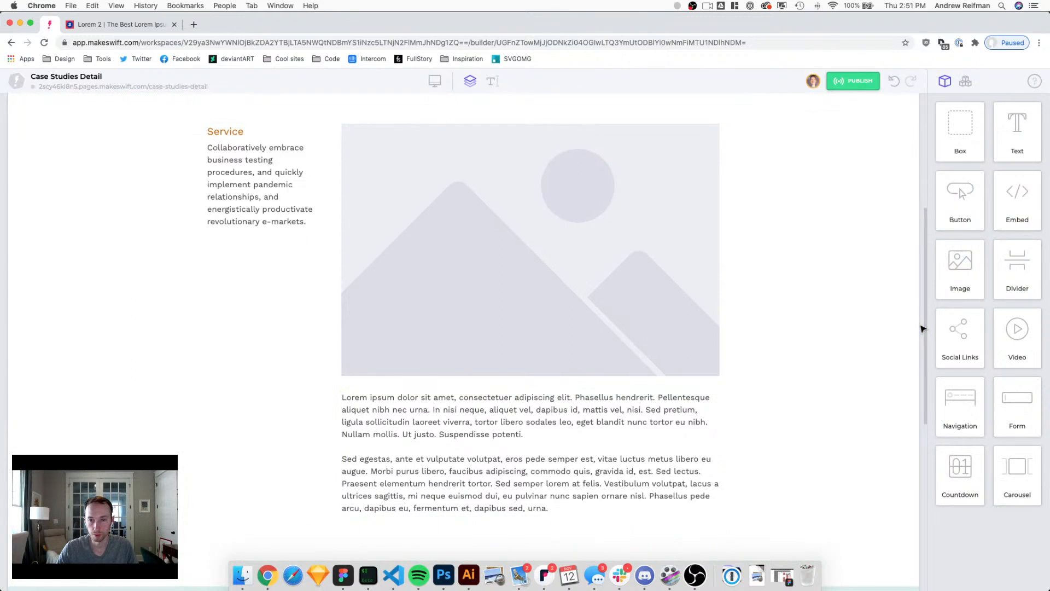
Step: Place two copies of the large placeholder image side by side below the lorem ipsum text
scroll(864, 348, "up", 3)
scroll(861, 353, "down", 6)
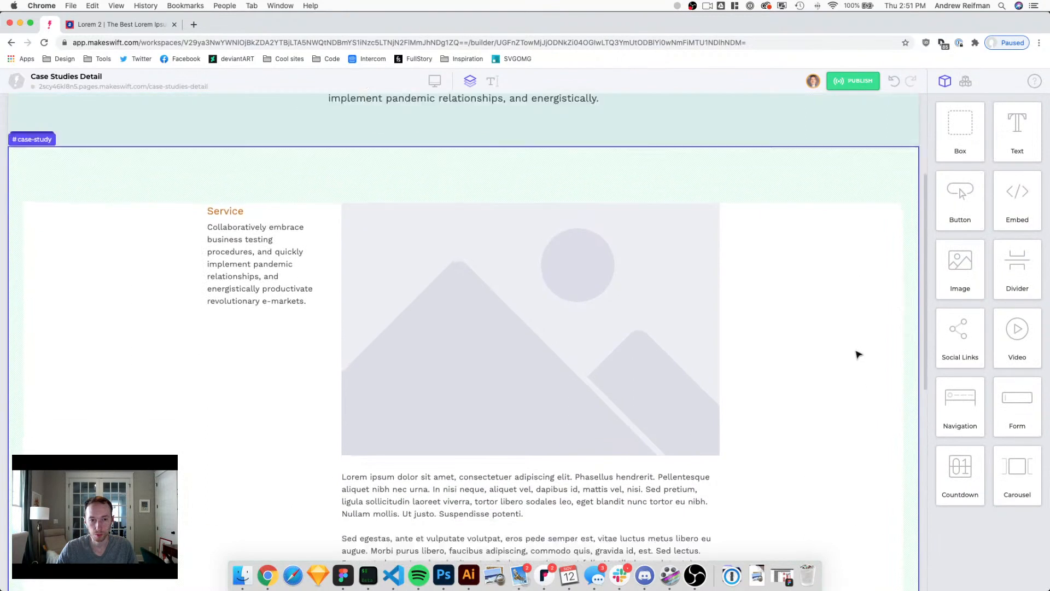
left_click(566, 150)
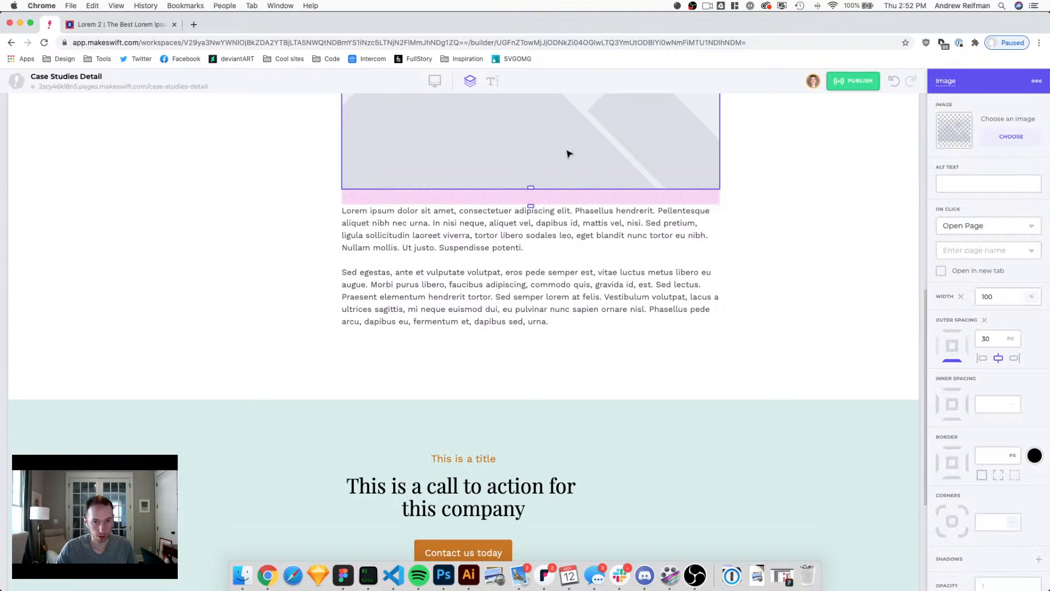
left_click_drag(574, 156, 698, 403)
left_click(465, 381)
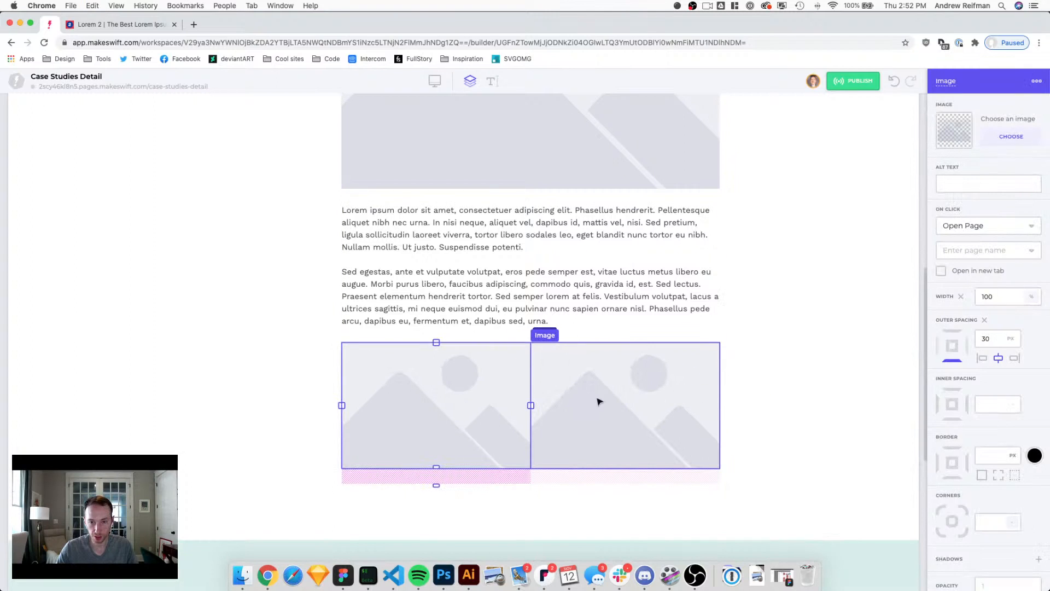
Step: Set the column gap of the case-study-text box to 40 px to separate the two small images
mouse_move(546, 343)
left_click(546, 324)
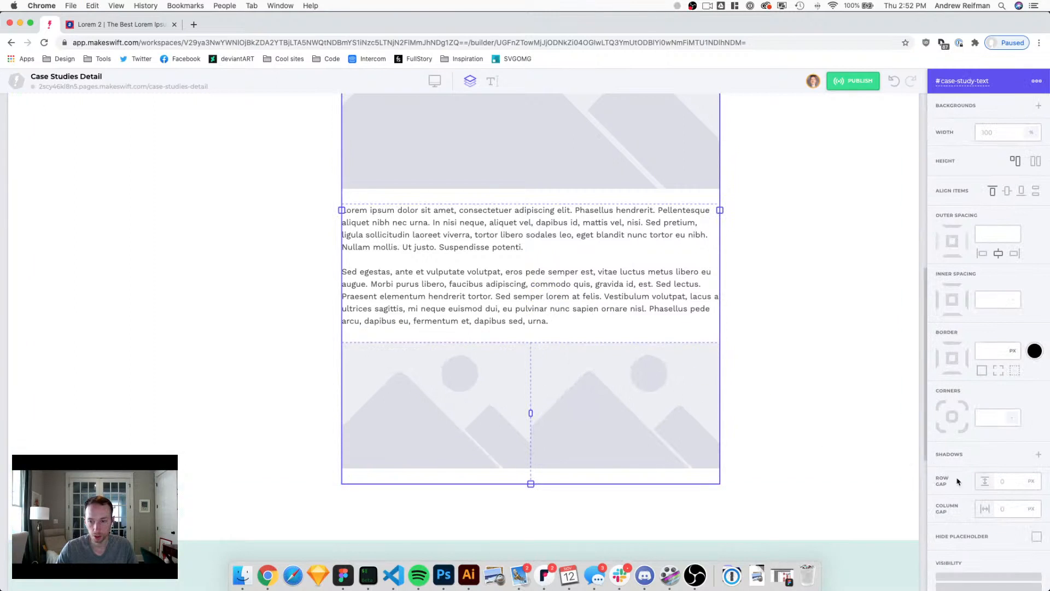
left_click(1010, 507)
type("30")
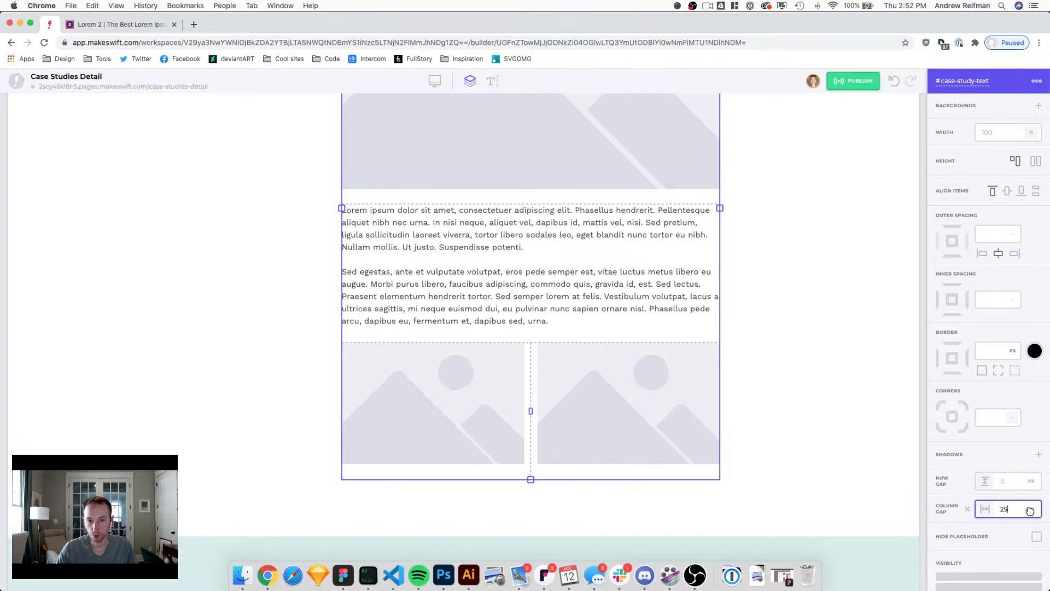
key("BackSpace")
type("5")
key("BackSpace")
key("BackSpace")
type("40")
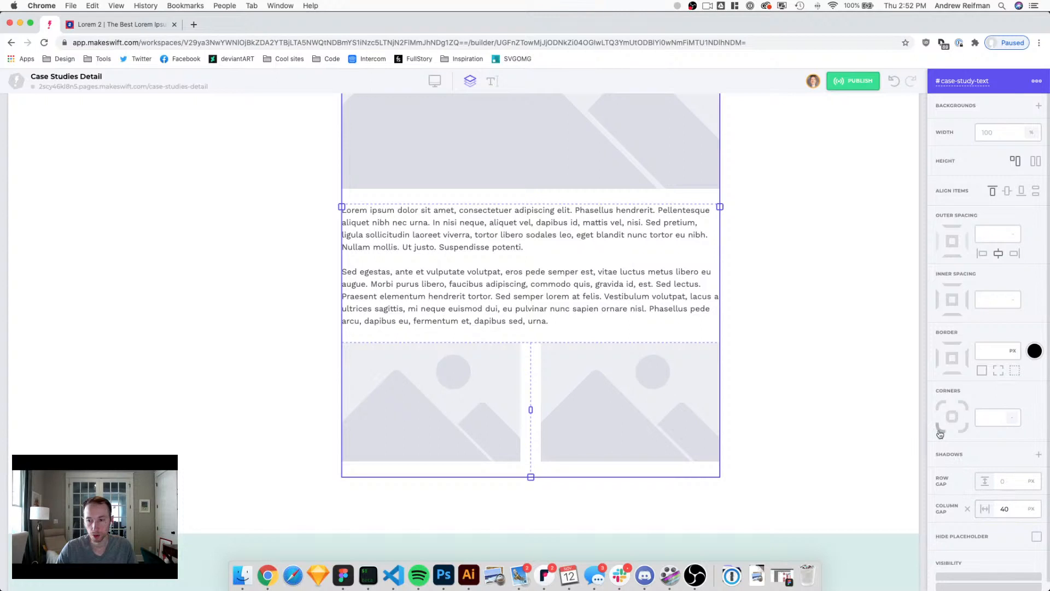
left_click(919, 411)
Step: Try narrowing the lorem ipsum text block between the images to 680 px, and clear its custom width again
scroll(875, 386, "up", 5)
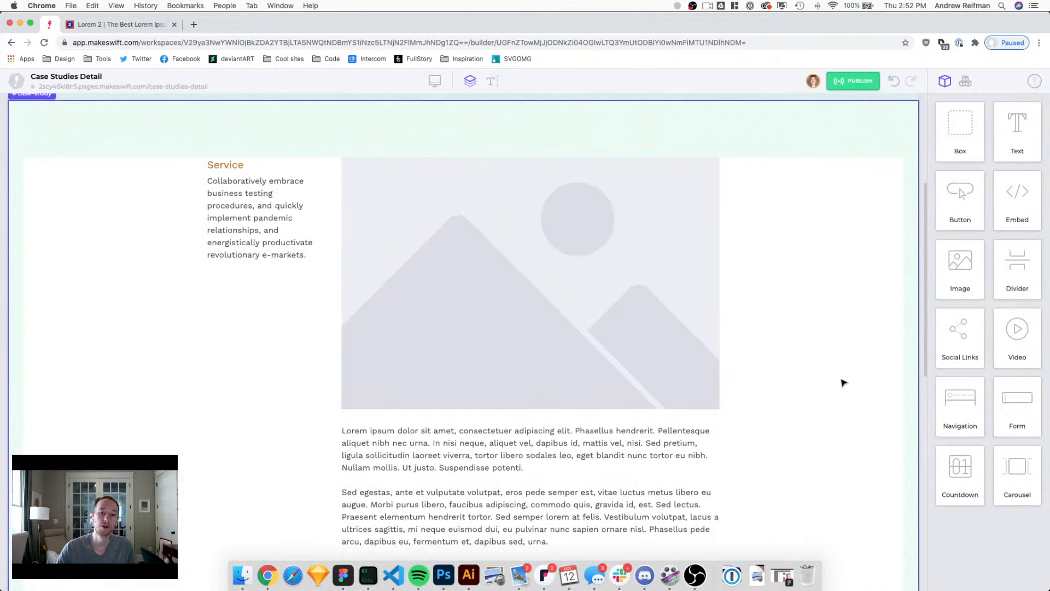
scroll(697, 378, "down", 4)
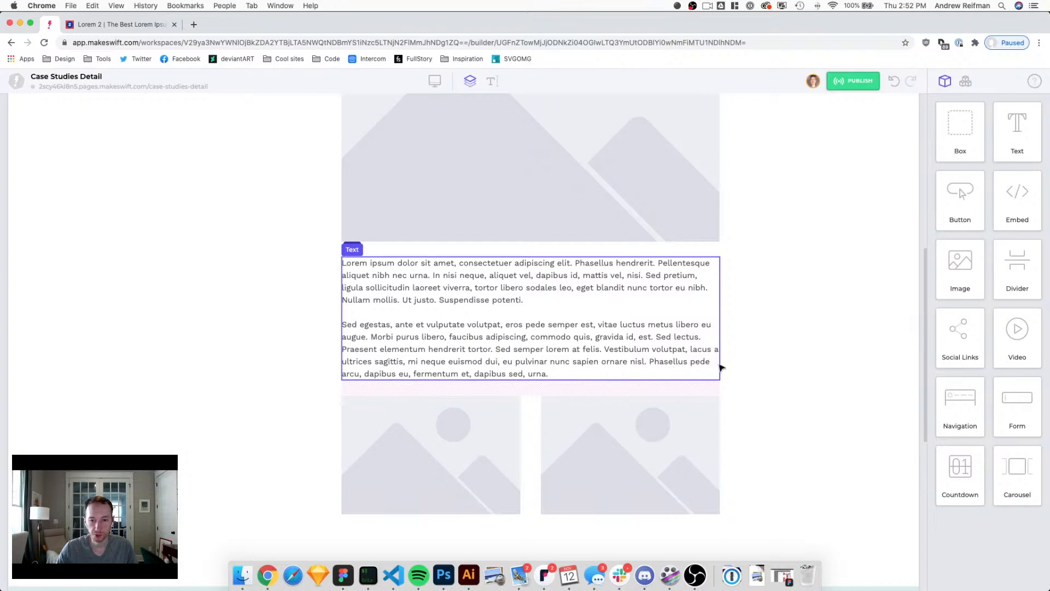
scroll(876, 346, "down", 3)
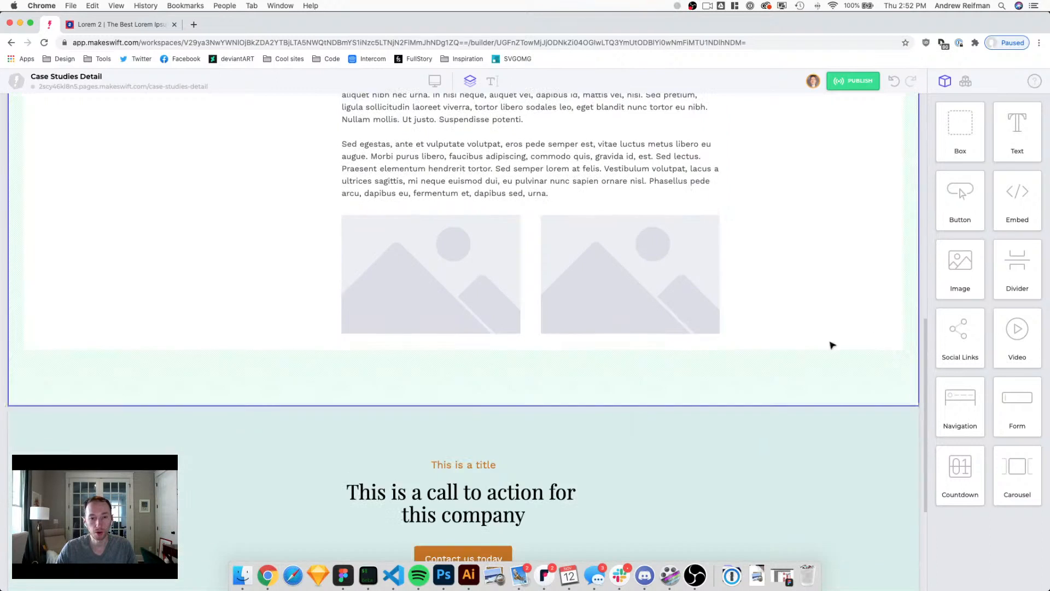
scroll(426, 311, "up", 6)
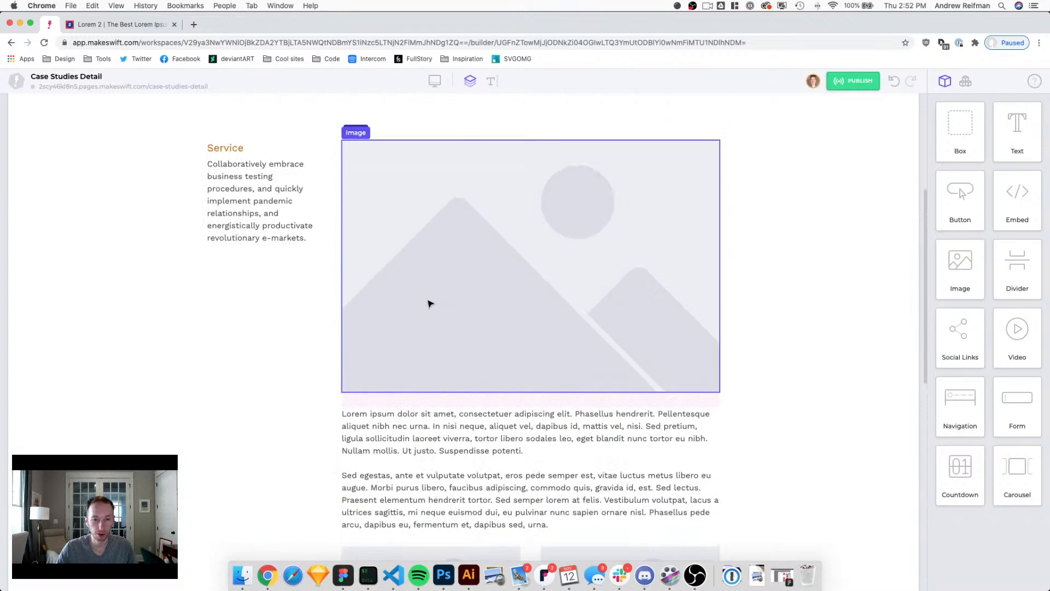
scroll(430, 299, "down", 3)
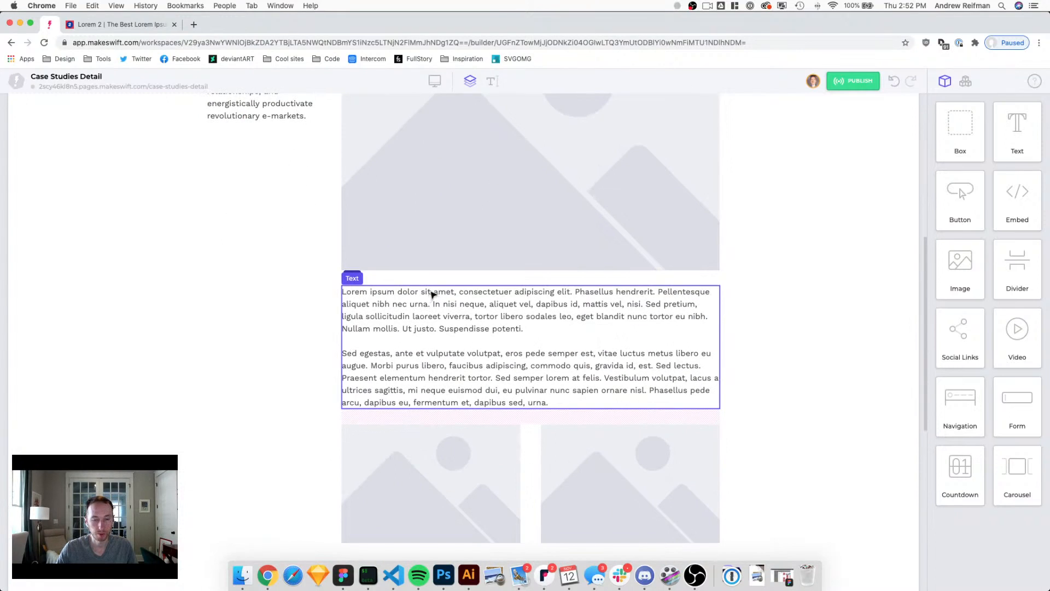
scroll(569, 300, "up", 2)
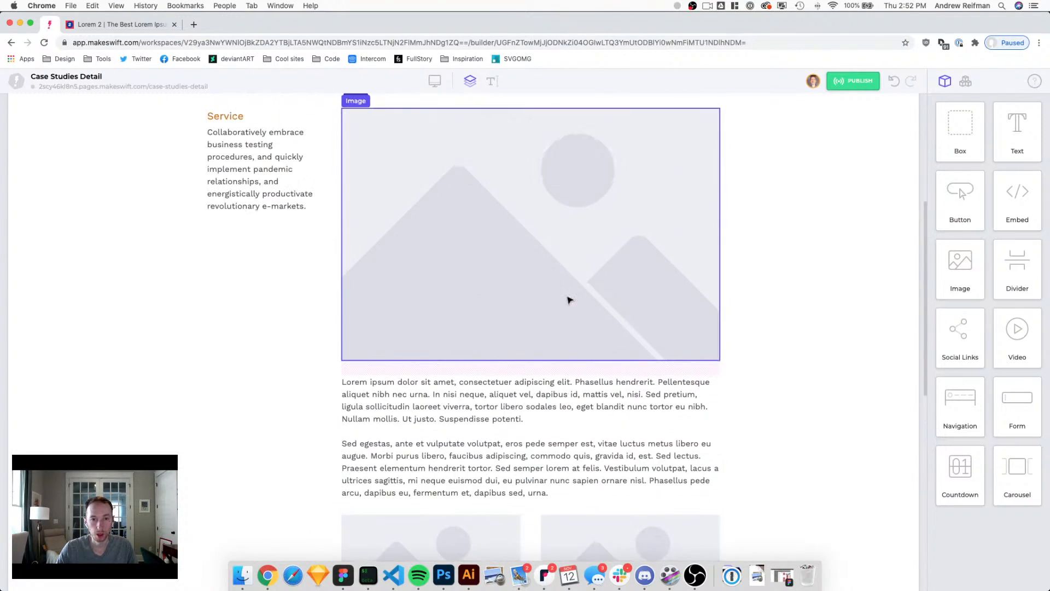
left_click(542, 402)
left_click_drag(722, 435, 710, 439)
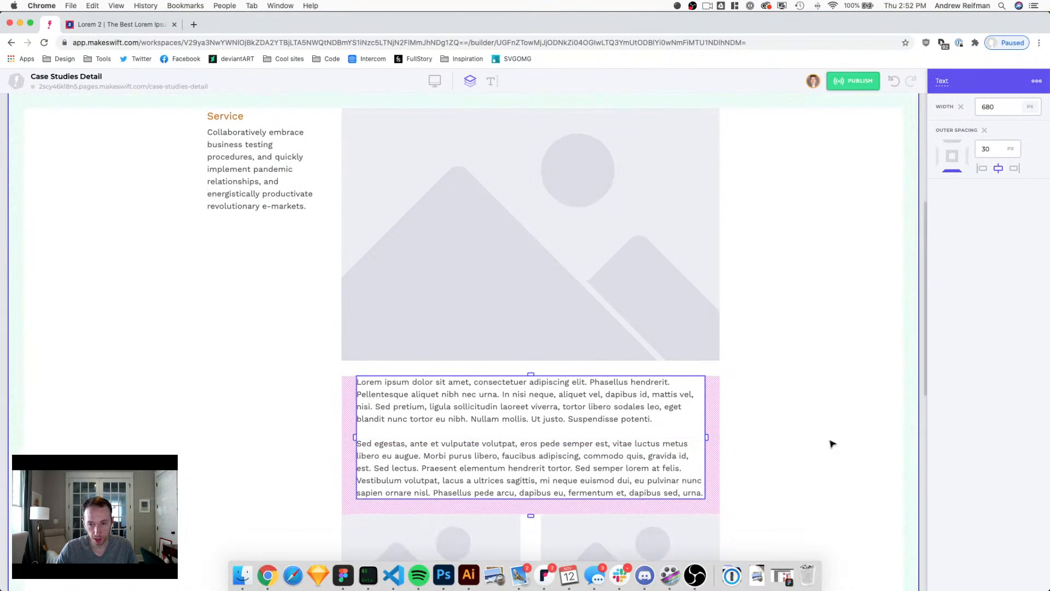
left_click(787, 411)
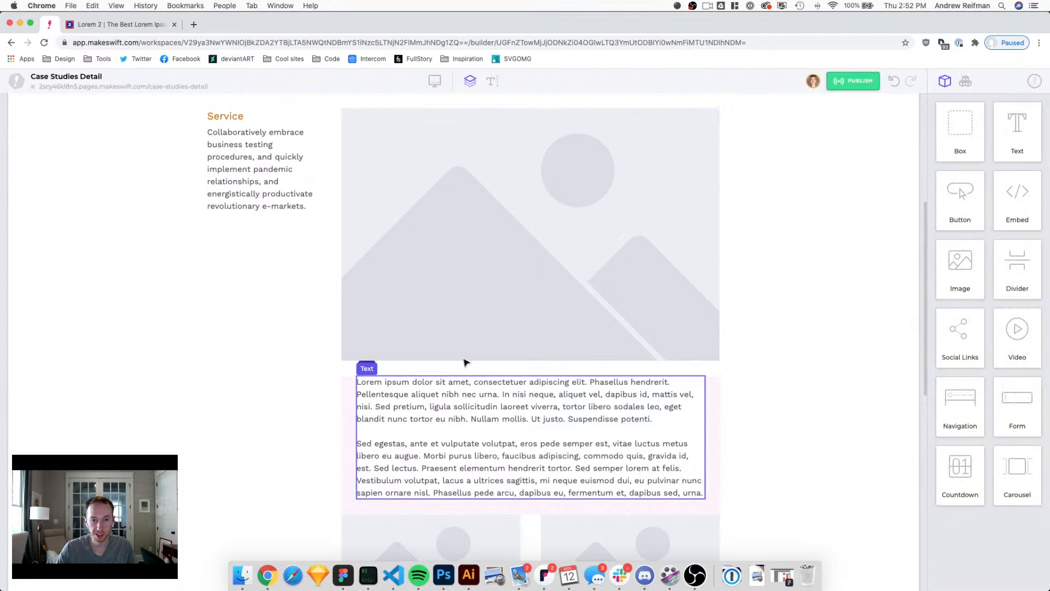
left_click(360, 406)
left_click(961, 108)
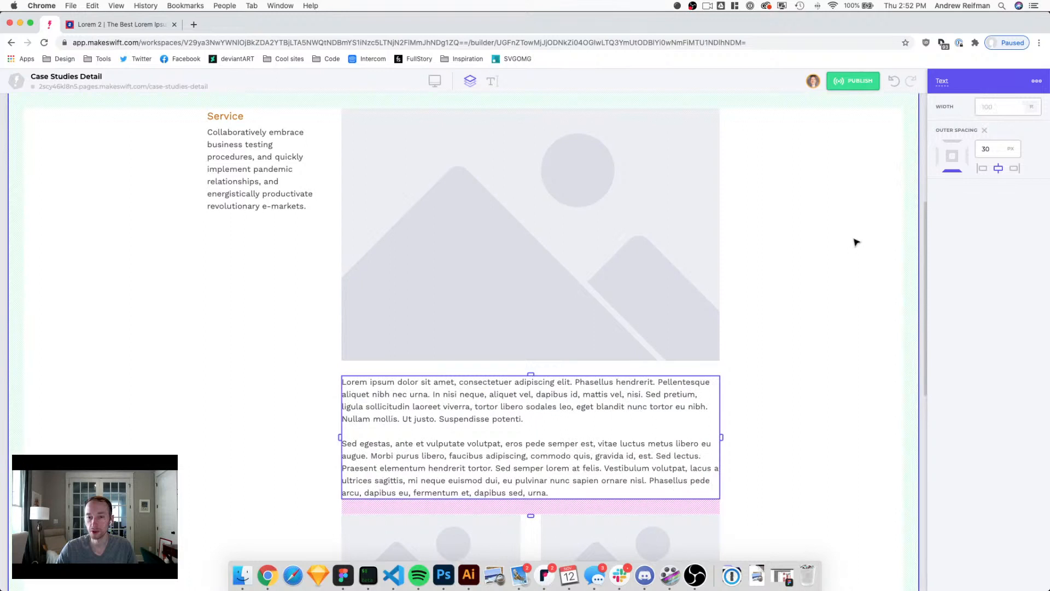
Step: Increase the outer spacing beneath the main image and set the spacing beneath the lorem ipsum text to 40 px
scroll(857, 241, "down", 4)
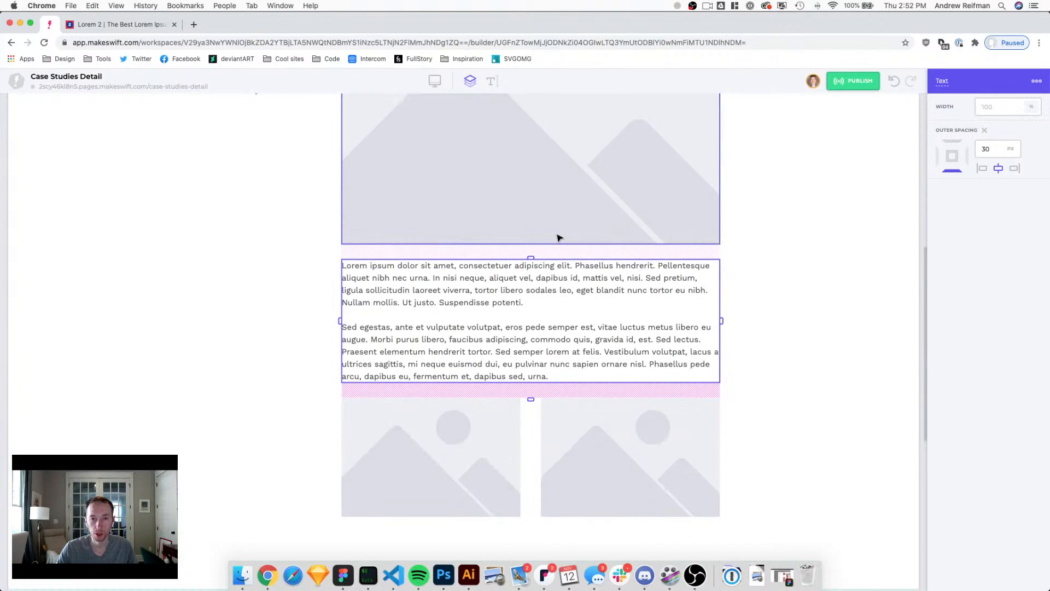
left_click(558, 243)
left_click_drag(531, 258, 531, 265)
left_click(534, 367)
left_click_drag(531, 404, 531, 413)
scroll(536, 407, "down", 4)
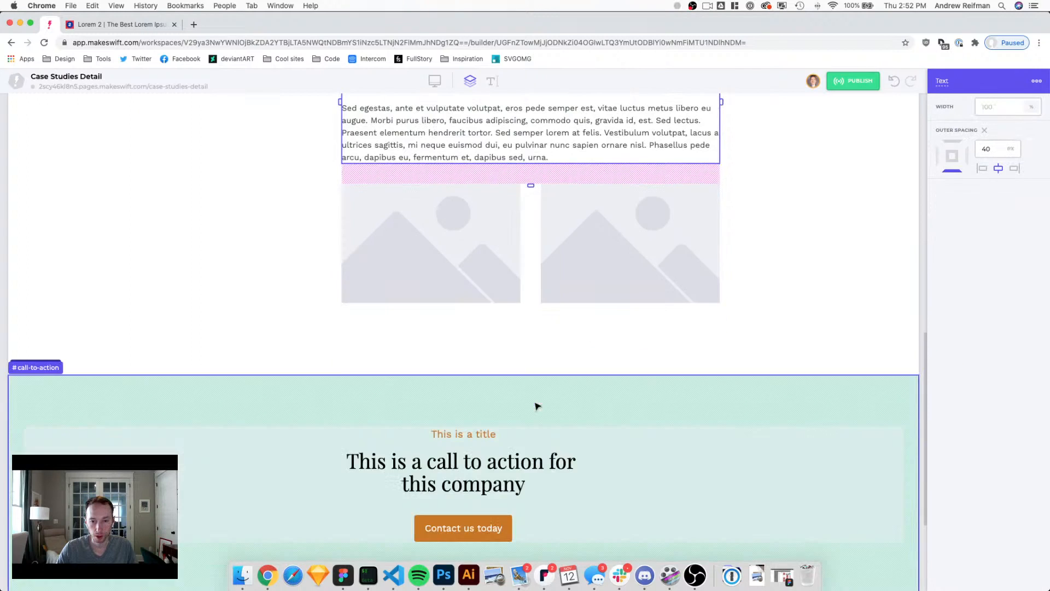
Step: Add outer spacing beneath each of the two small side-by-side images
left_click(499, 298)
left_click_drag(430, 313, 436, 321)
left_click(607, 301)
left_click_drag(635, 325, 636, 328)
key("Escape")
scroll(793, 332, "up", 2)
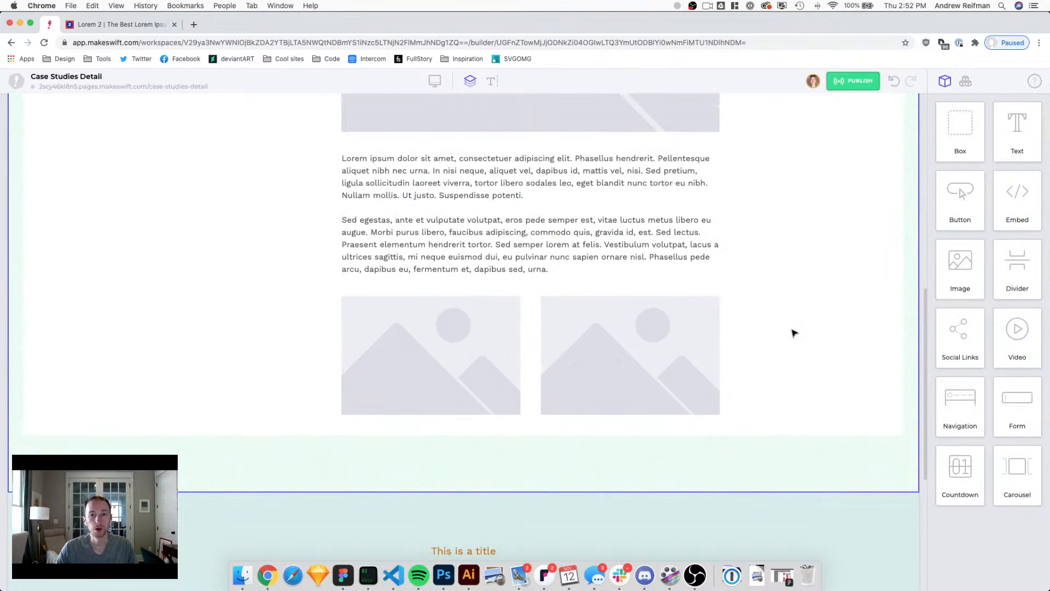
Step: Place a copy of the lorem ipsum text block beneath the two small images in the case-study-text box
left_click(528, 338)
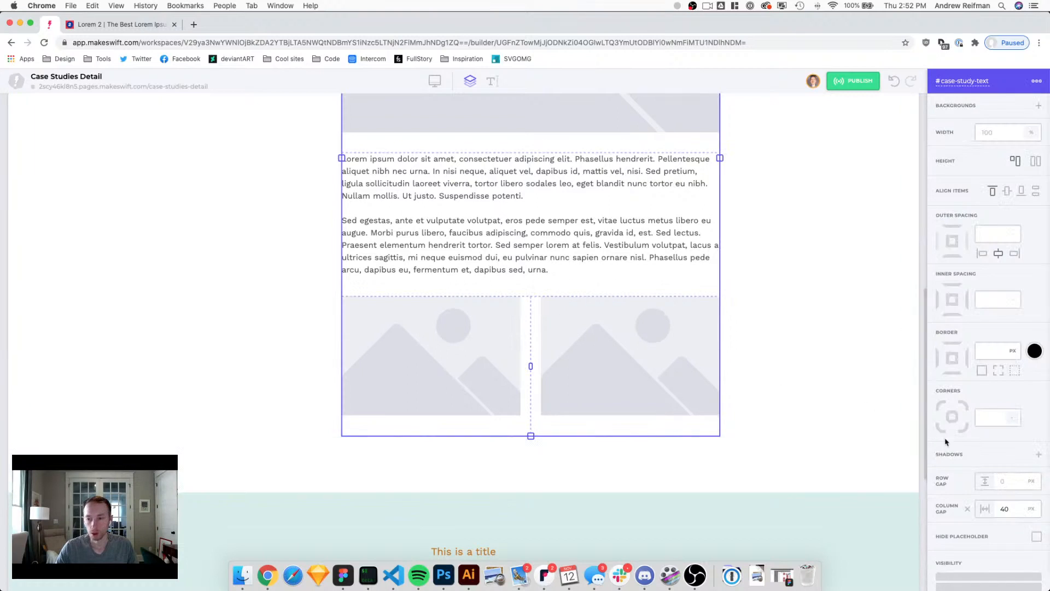
left_click(920, 310)
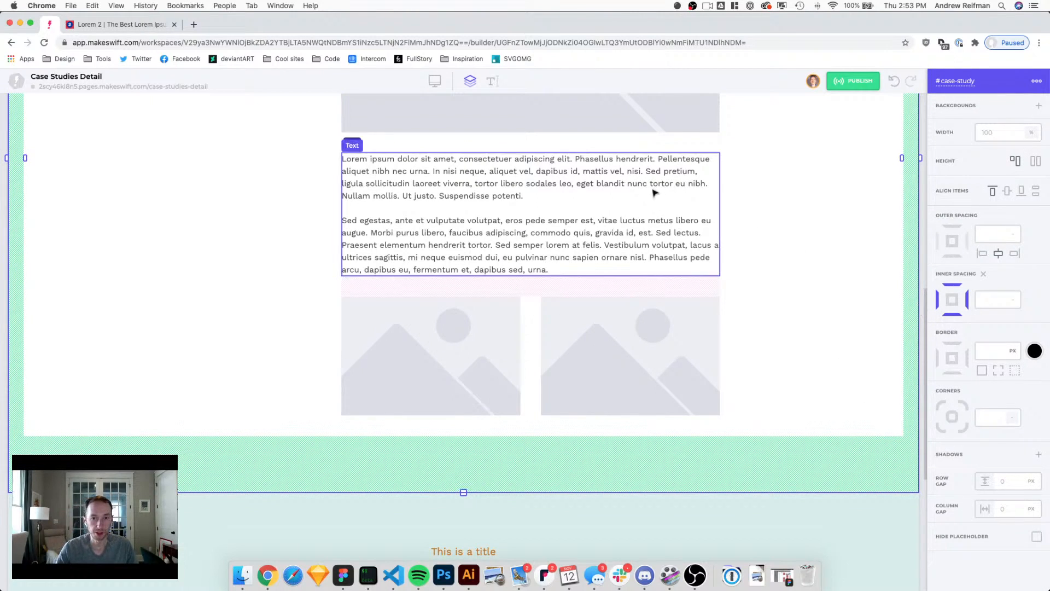
left_click(612, 206)
left_click_drag(593, 206, 476, 426)
scroll(470, 423, "down", 1)
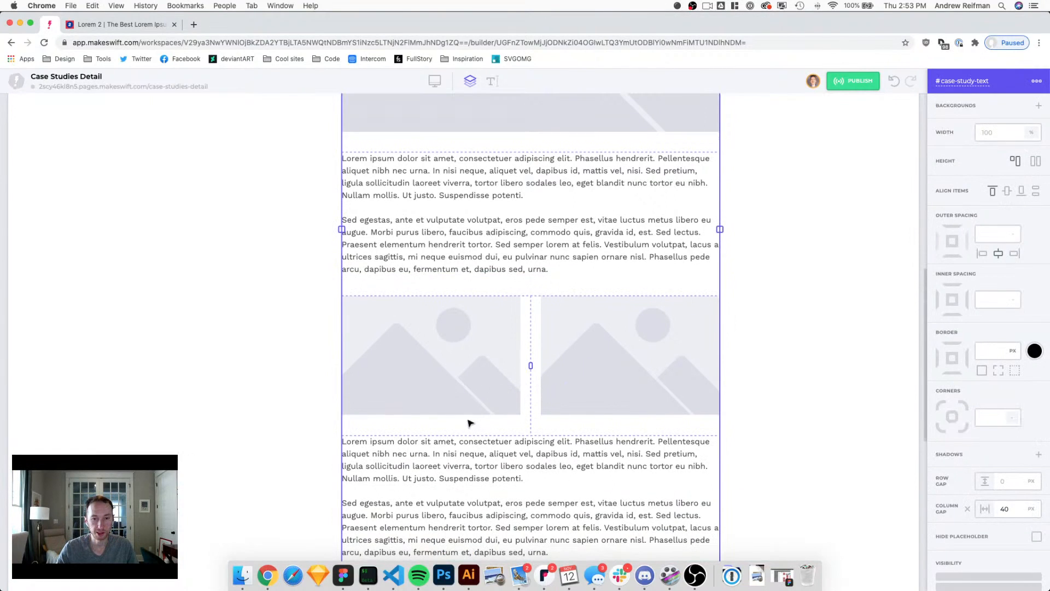
scroll(469, 421, "up", 1)
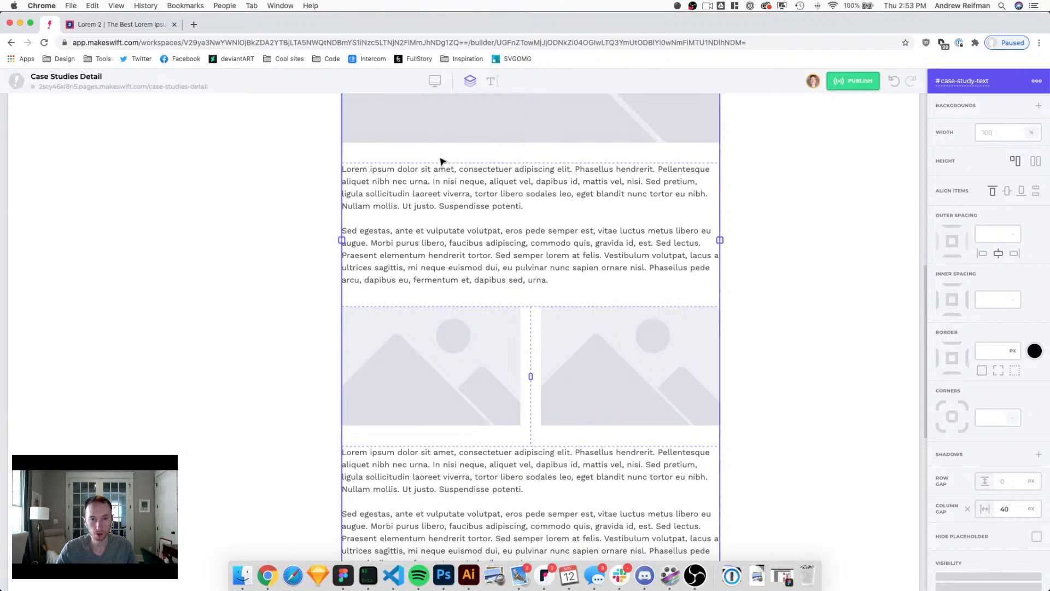
scroll(492, 162, "up", 3)
scroll(509, 181, "down", 4)
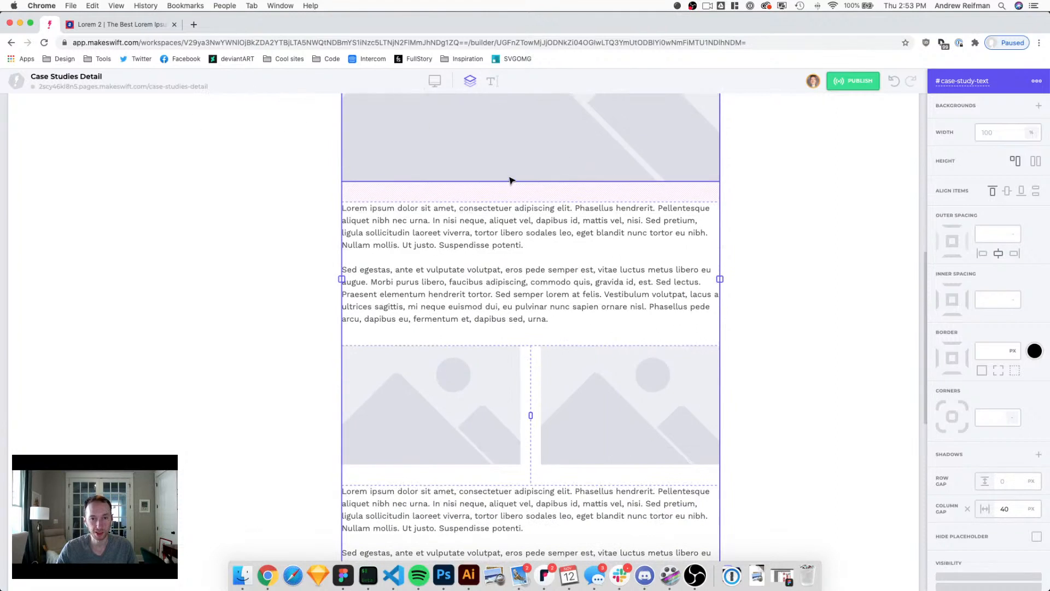
scroll(509, 181, "down", 3)
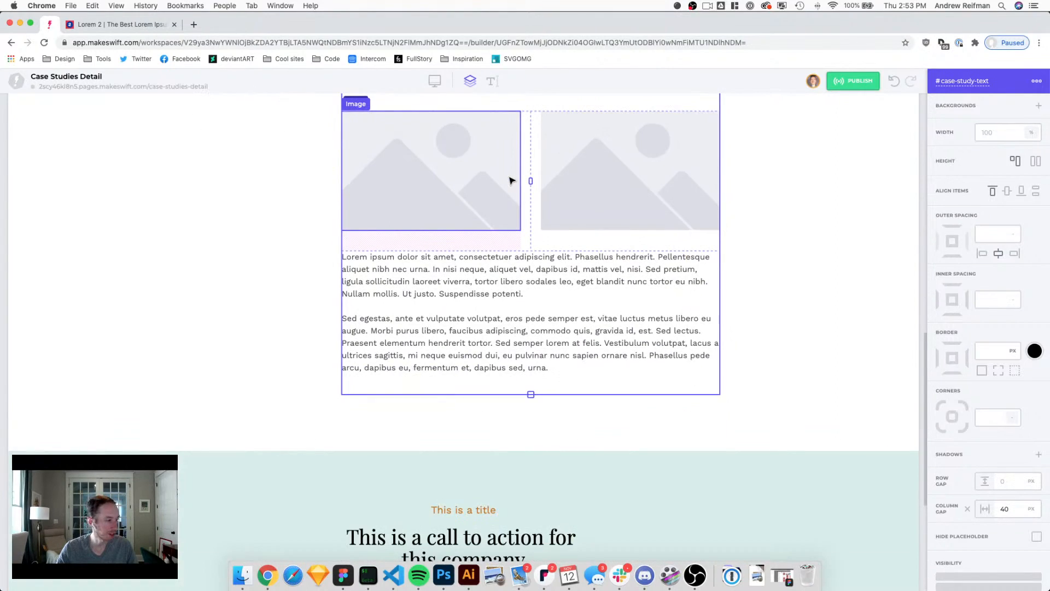
Step: Shorten the copied text block by deleting its first paragraph and the opening sentence of the second, so it starts at "Morbi purus libero"
left_click(508, 336)
left_click(508, 336)
triple_click(476, 278)
key("BackSpace")
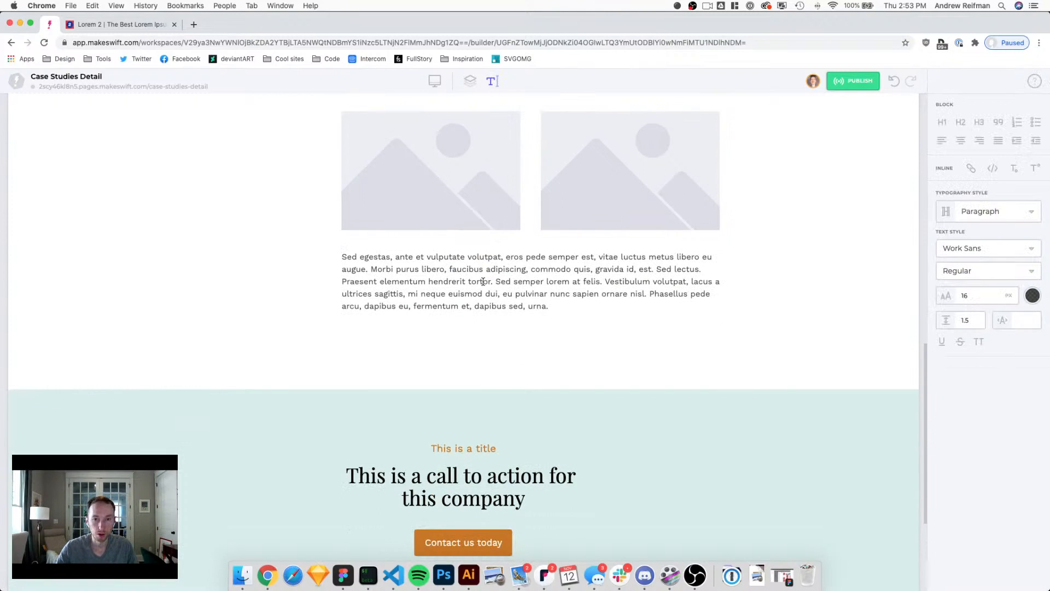
left_click_drag(550, 307, 636, 296)
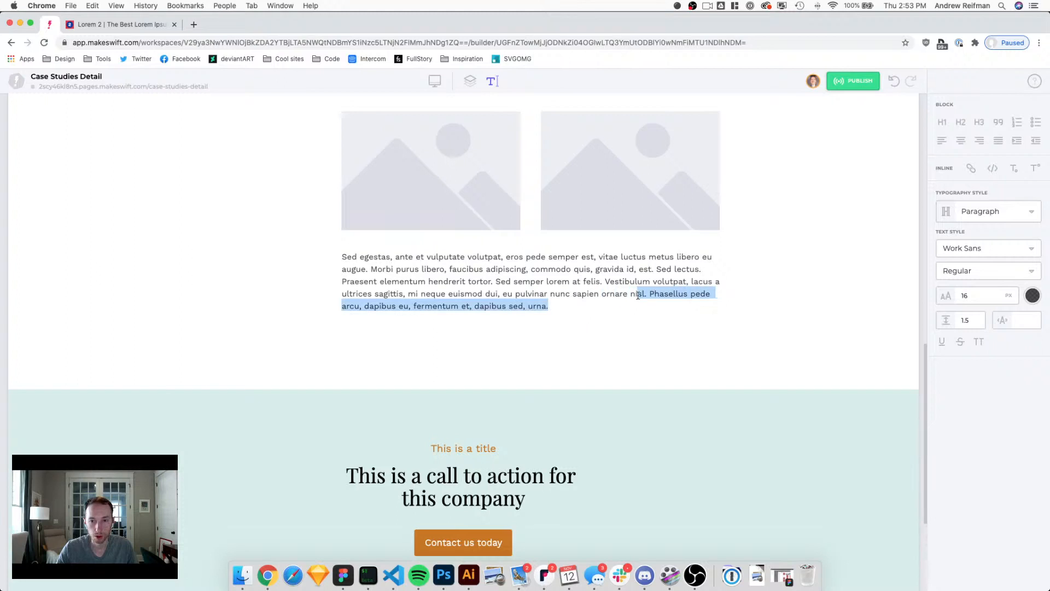
left_click(539, 270)
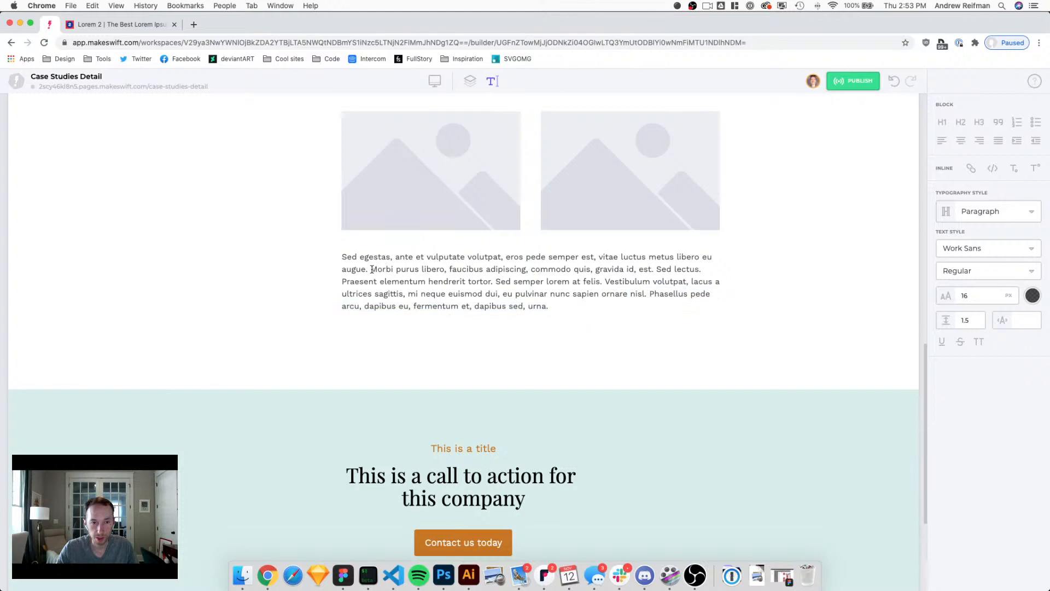
left_click_drag(372, 269, 332, 256)
key("BackSpace")
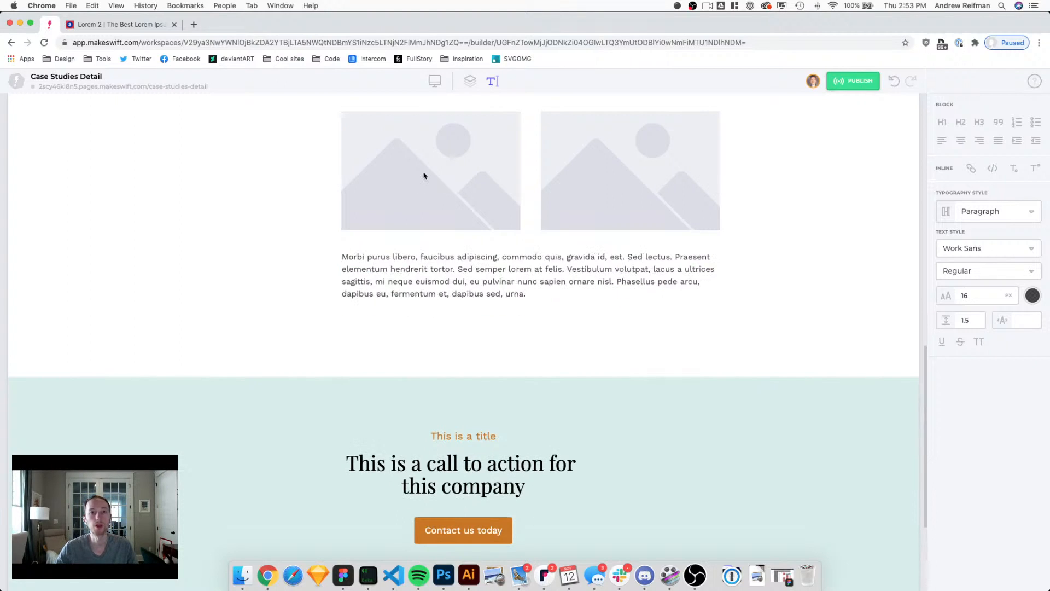
left_click(470, 81)
Step: Set the column gap of the case-study-content box to 60 px
scroll(462, 149, "up", 10)
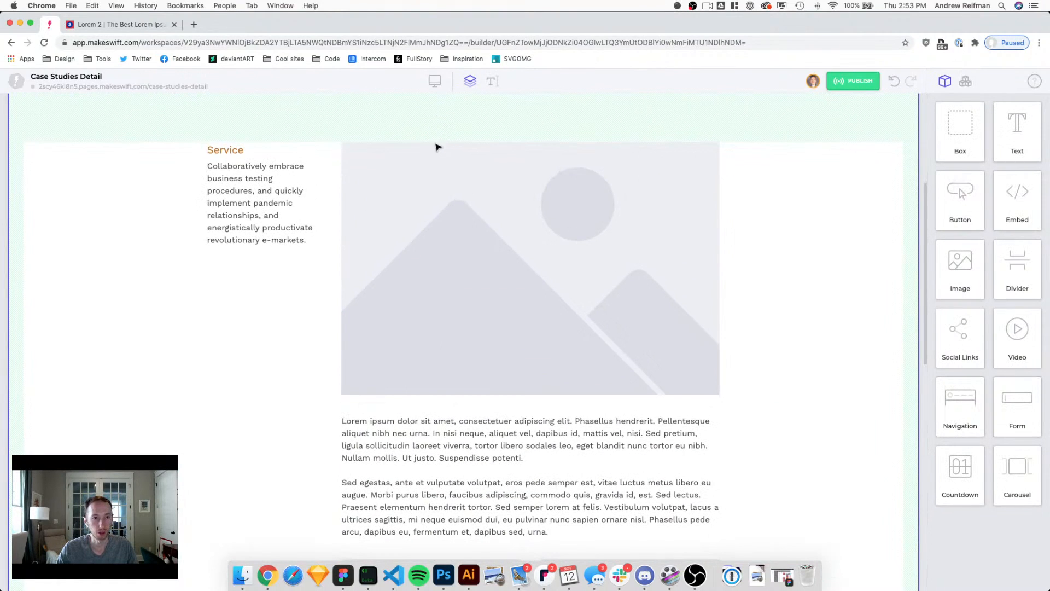
left_click(326, 200)
left_click(1016, 510)
type("60")
key("Return")
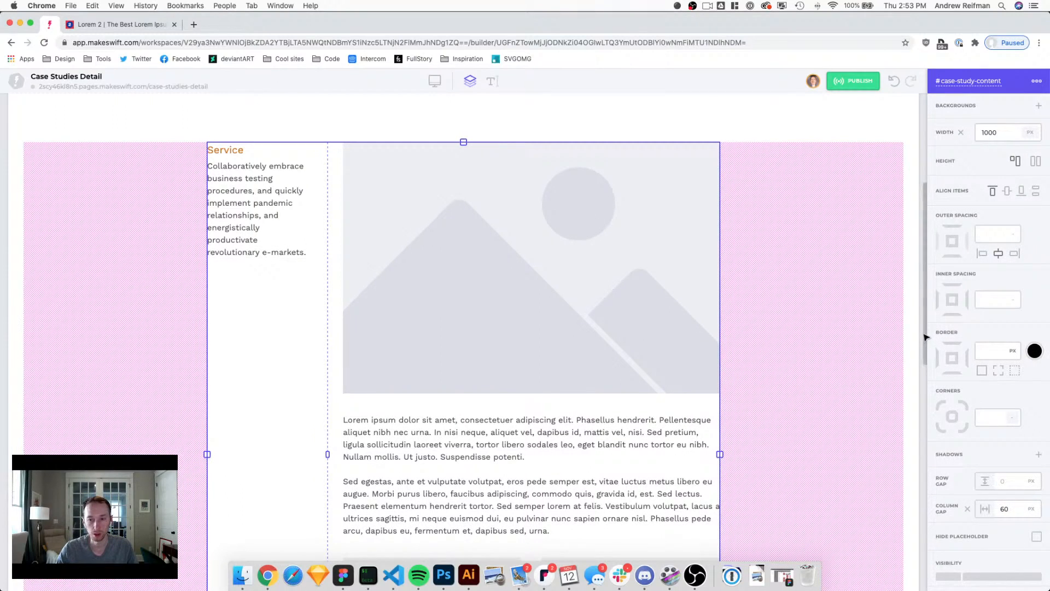
left_click(920, 331)
scroll(820, 316, "down", 4)
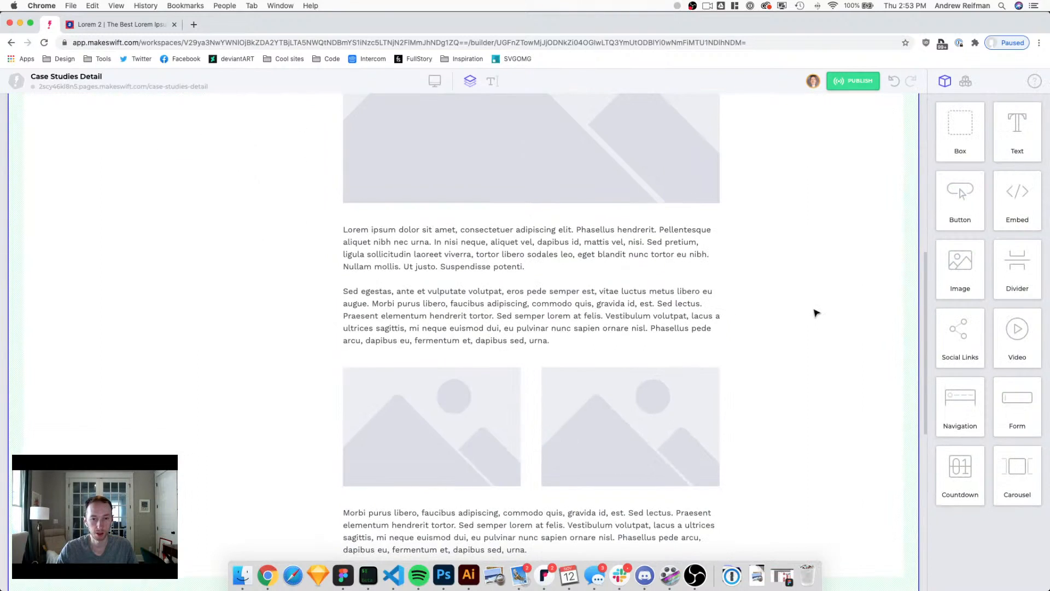
scroll(807, 310, "down", 6)
scroll(800, 308, "up", 2)
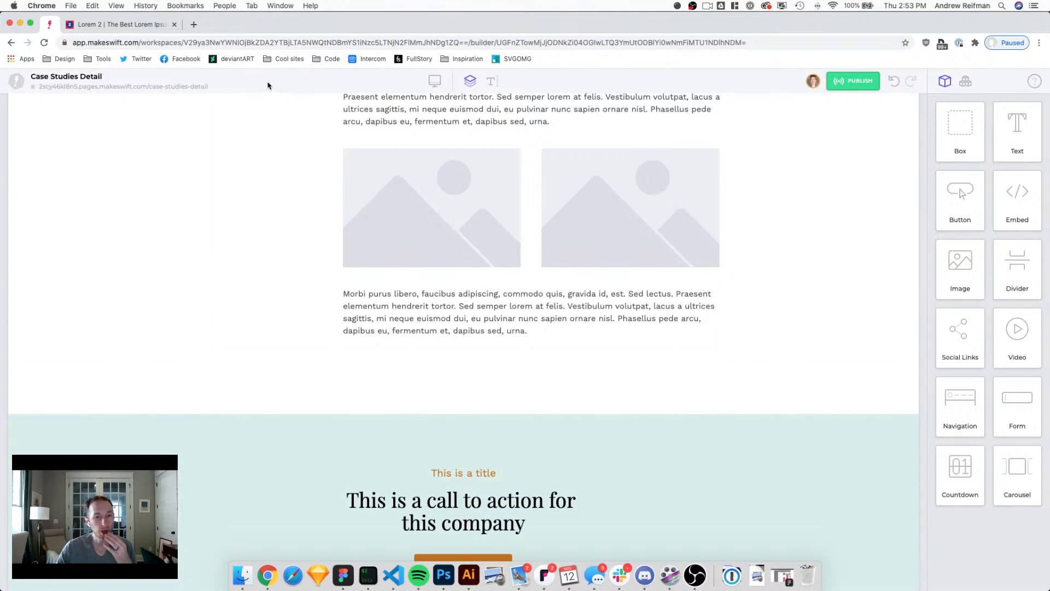
Step: Open the Home page's design and copy the testimonial-text box from its testimonial section
left_click(20, 86)
left_click(33, 107)
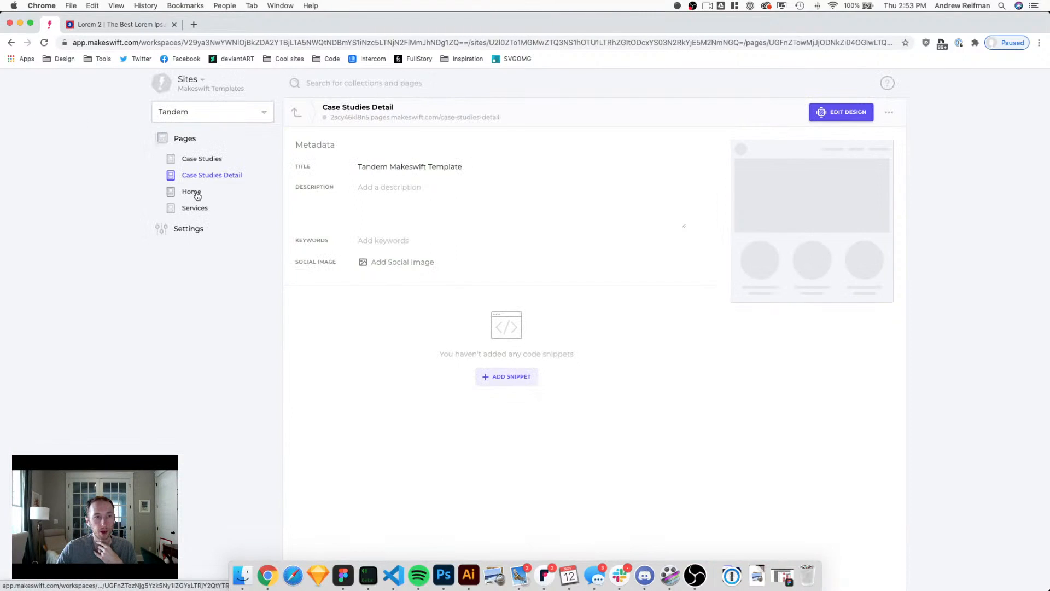
left_click(197, 193)
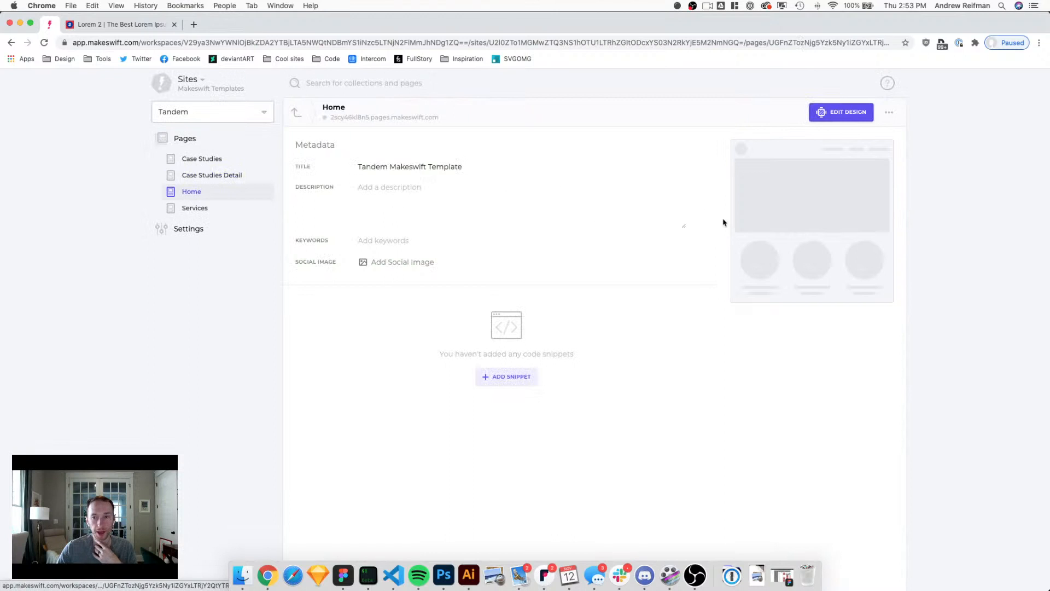
left_click(755, 217)
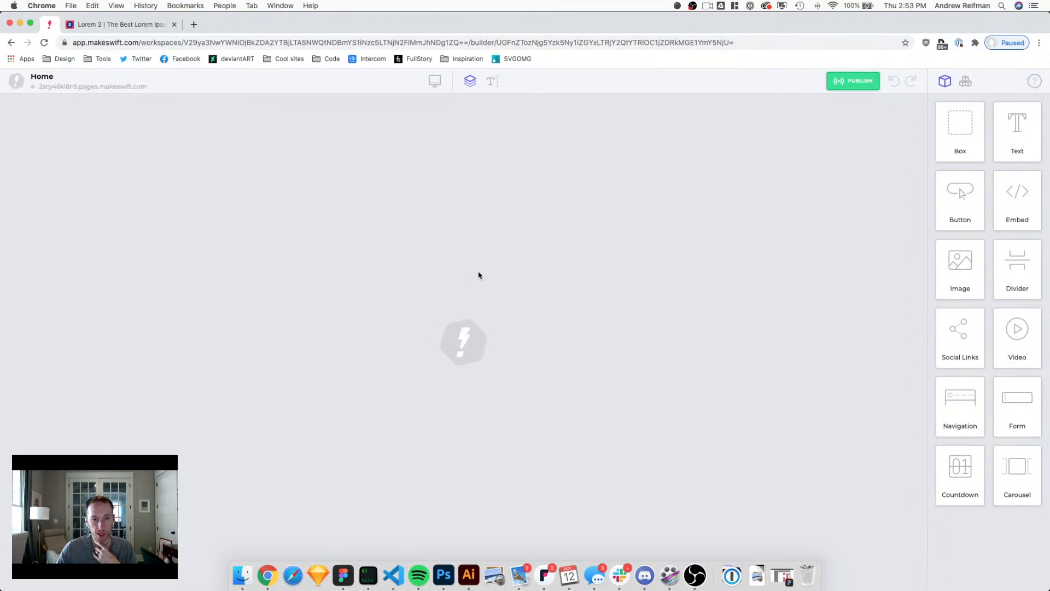
scroll(461, 284, "down", 10)
scroll(461, 285, "down", 15)
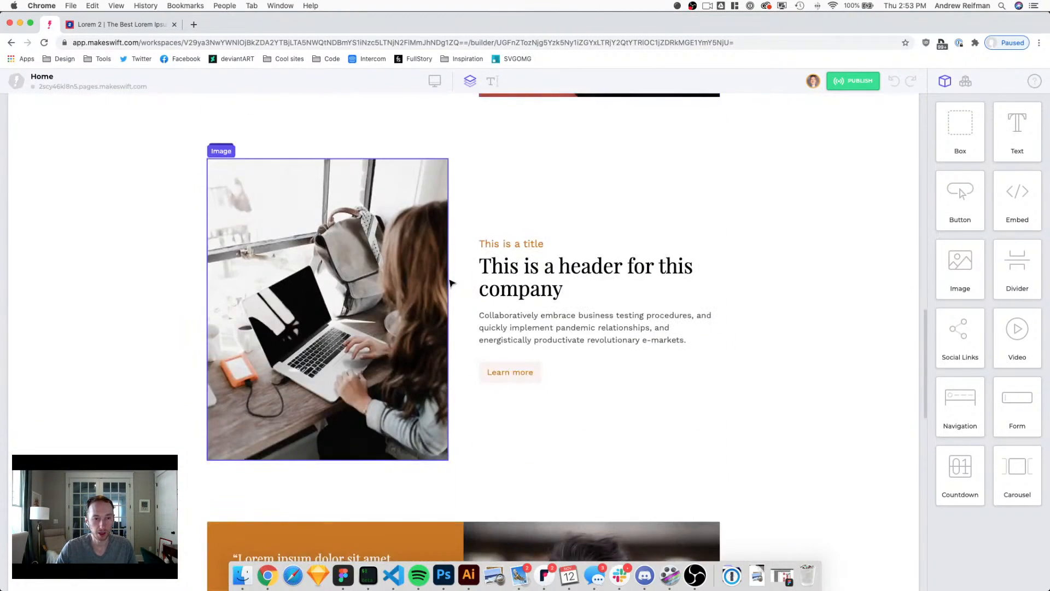
scroll(450, 282, "up", 5)
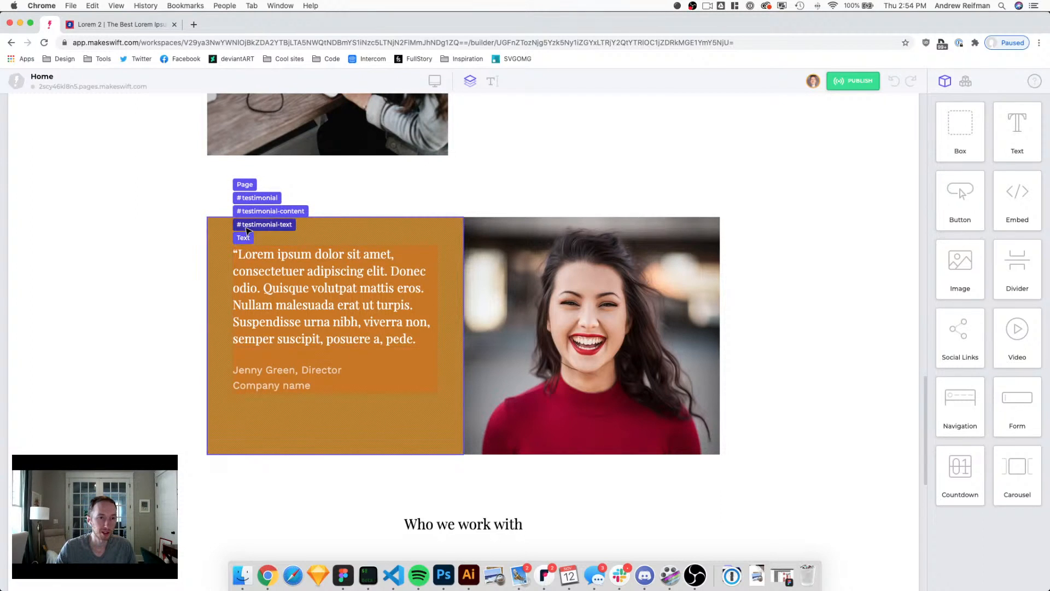
left_click(248, 225)
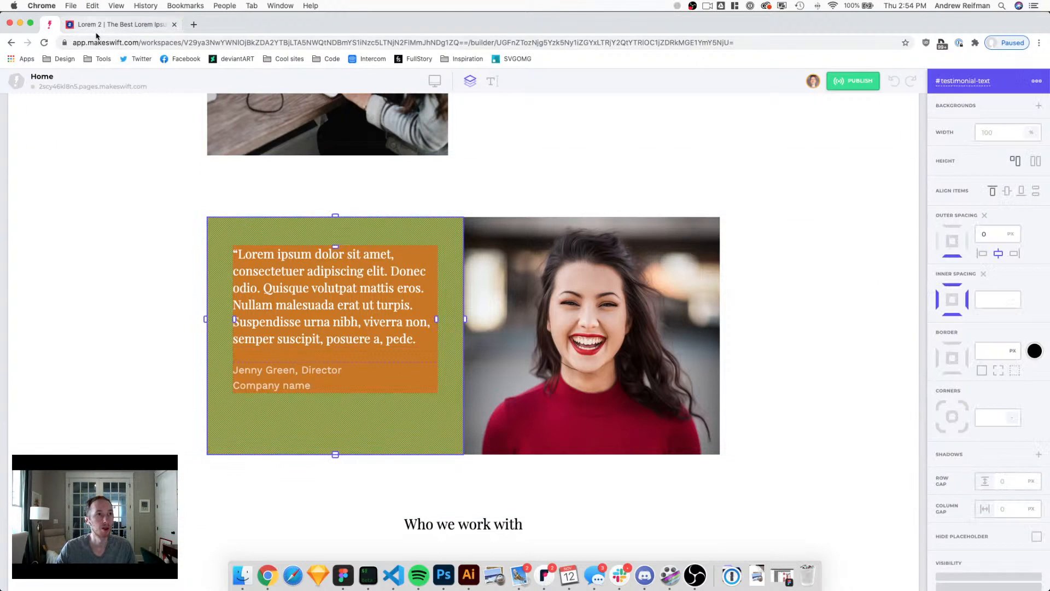
Step: Reopen the Case Studies Detail design and place the copied testimonial-text box beneath the last text block in case-study-text
left_click(17, 82)
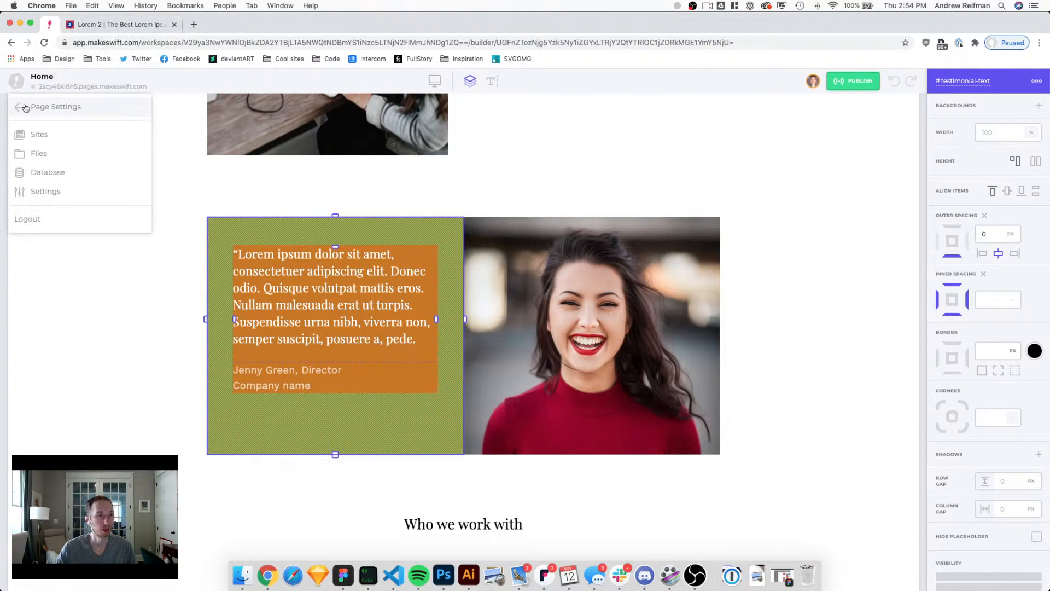
left_click(32, 113)
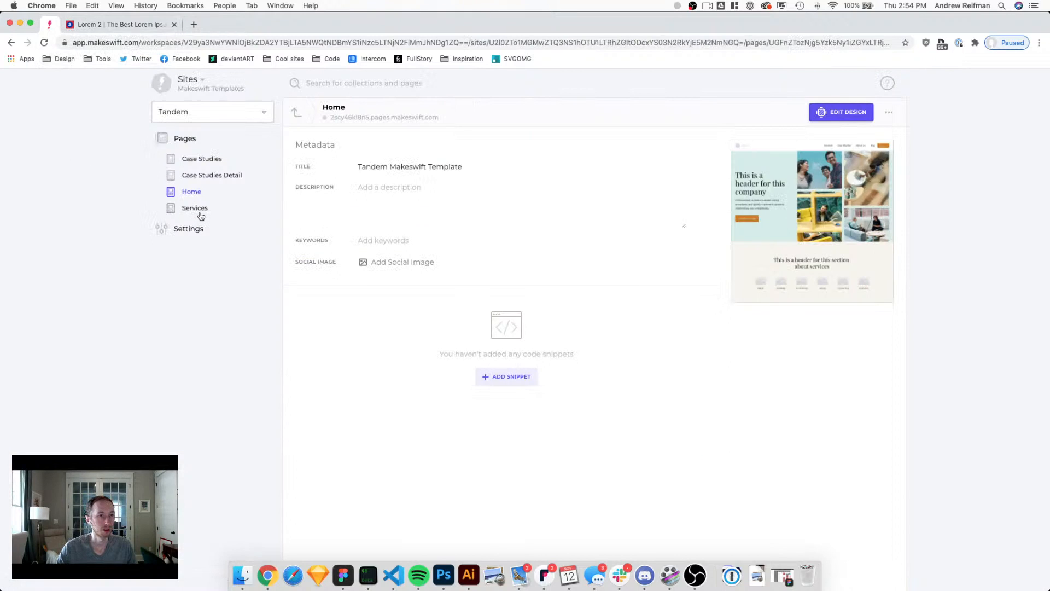
left_click(188, 175)
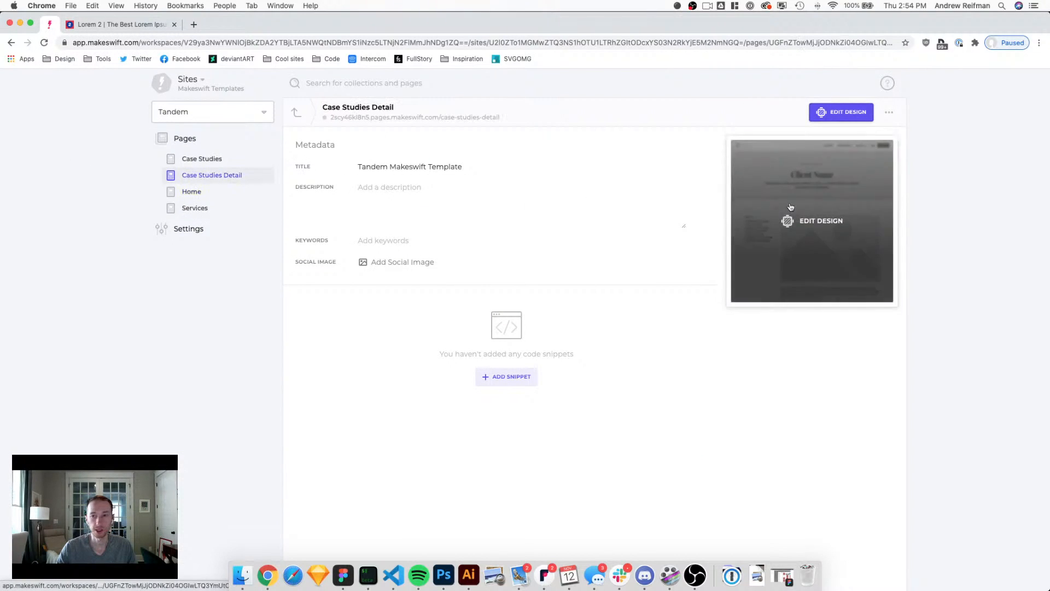
left_click(790, 207)
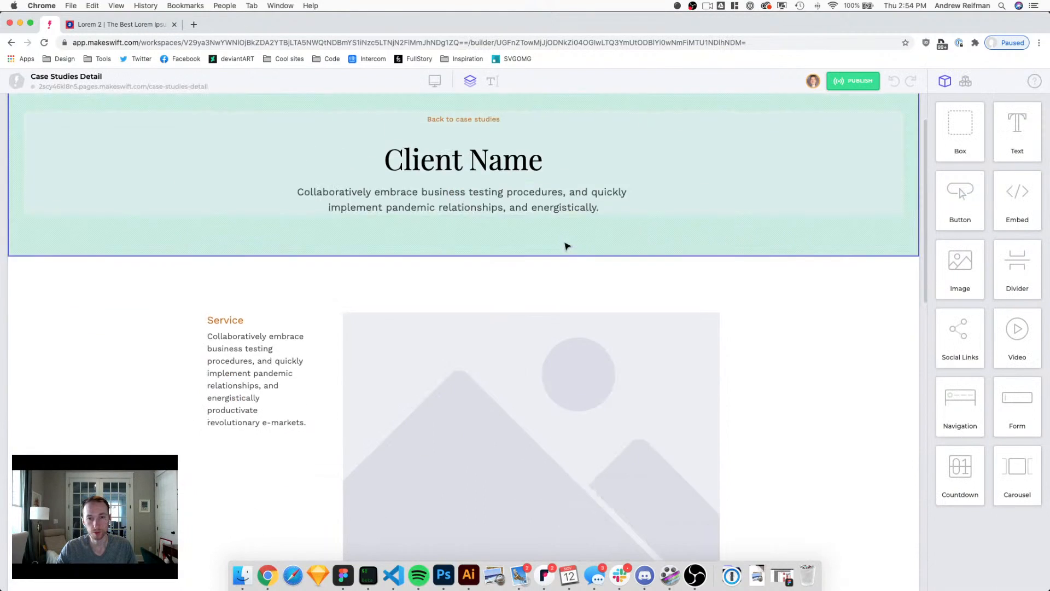
scroll(567, 246, "down", 15)
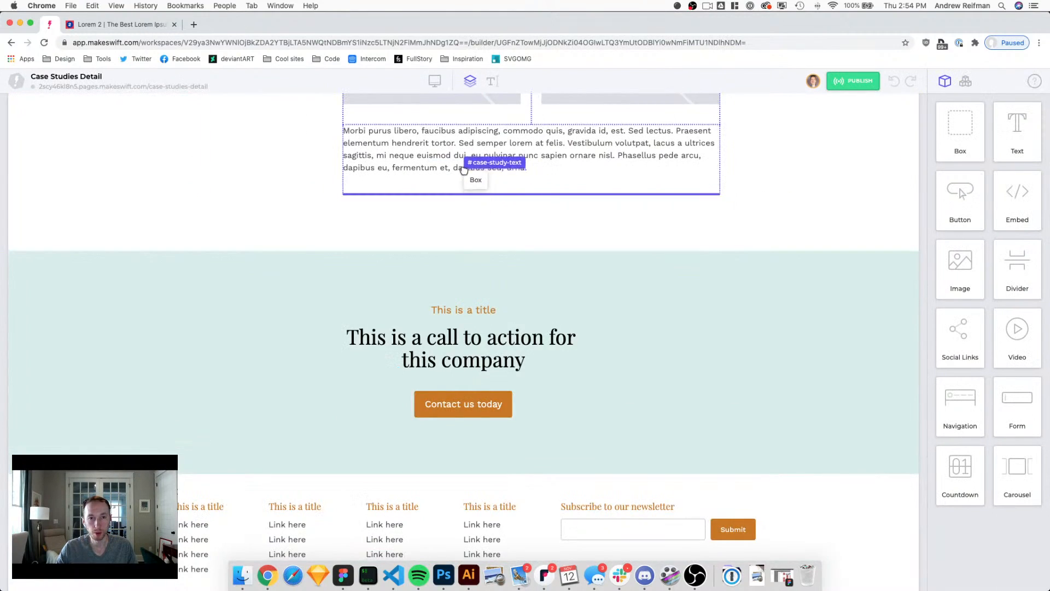
left_click(464, 178)
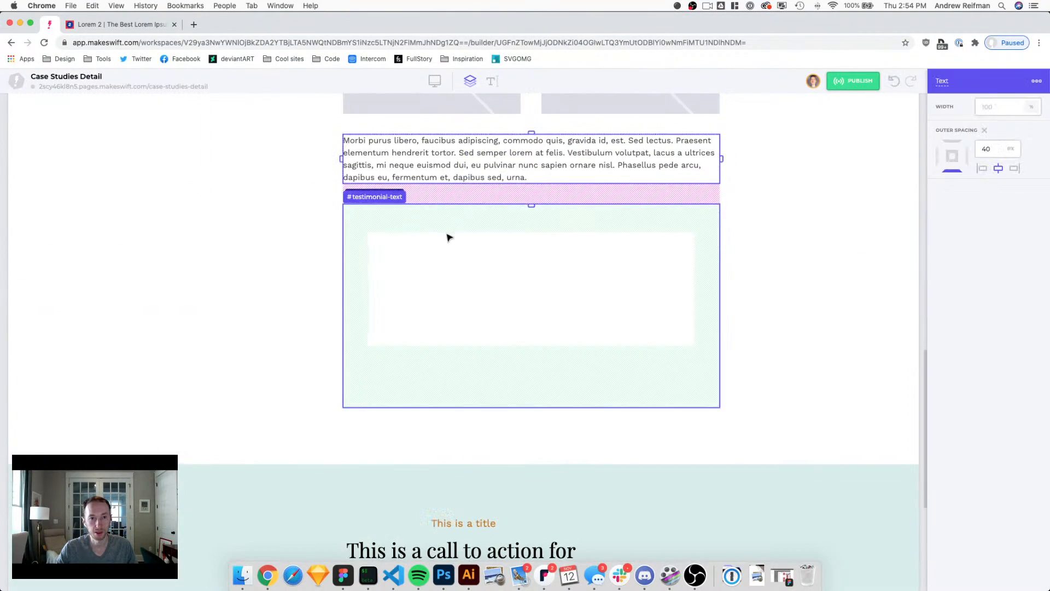
Step: Recolor the whole testimonial quote with the orange site color
double_click(445, 255)
key("super+a")
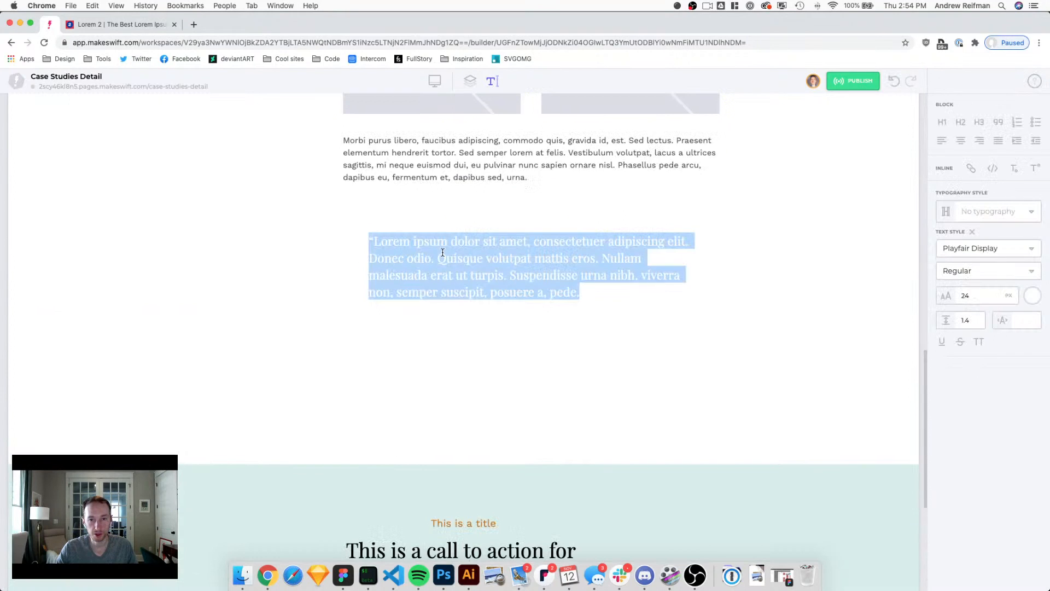
left_click(1032, 296)
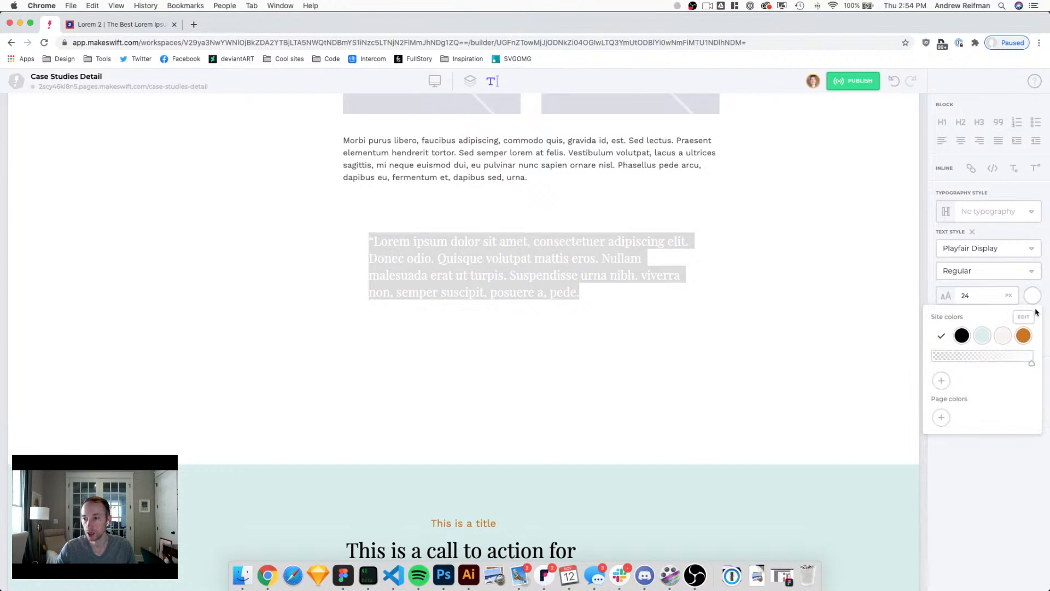
left_click(1023, 334)
left_click(459, 321)
triple_click(438, 323)
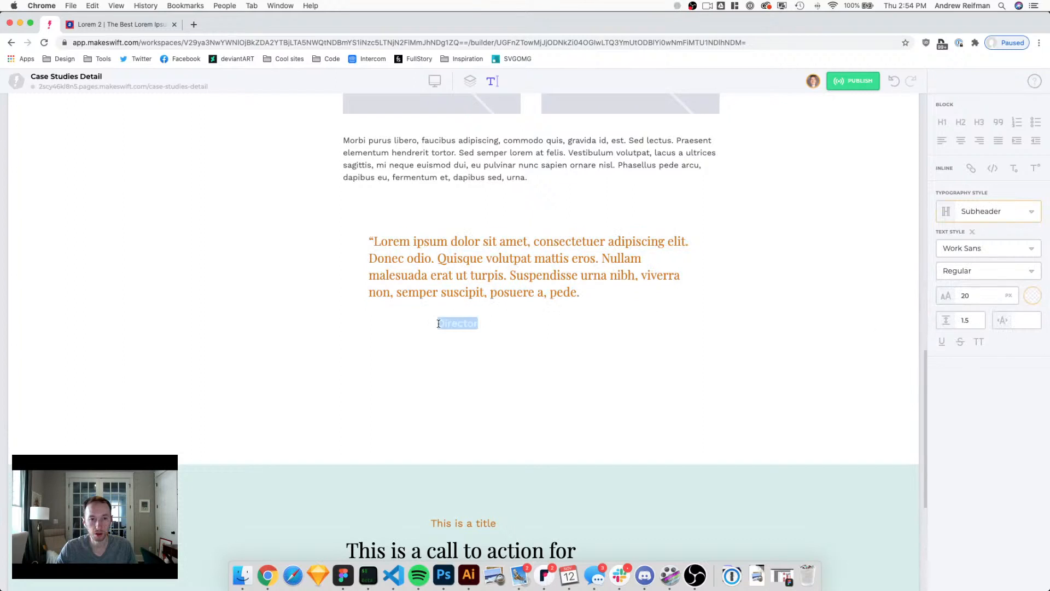
key("super+a")
left_click(1031, 296)
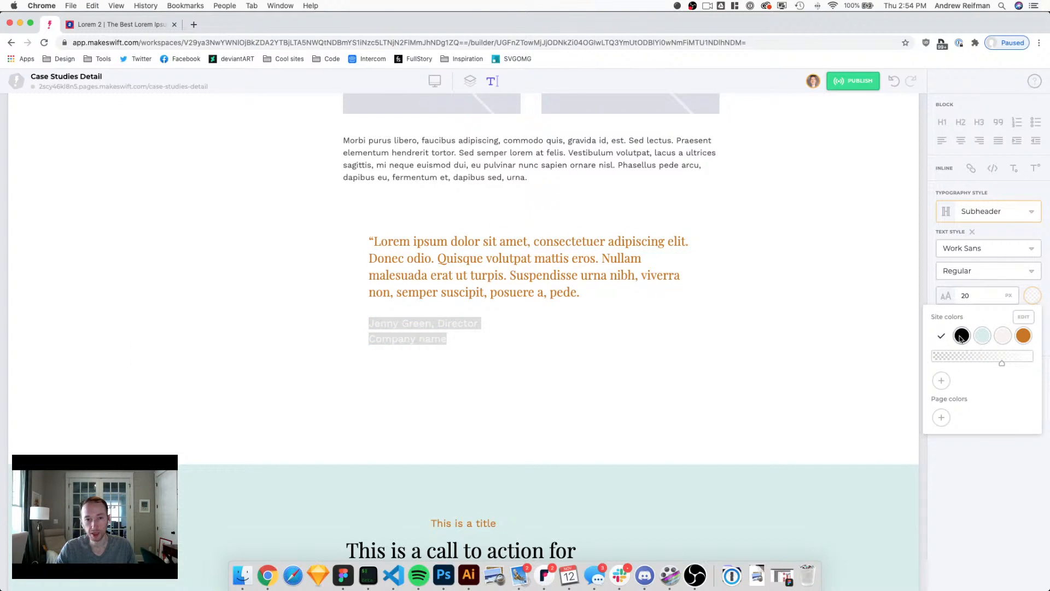
left_click(436, 335)
Step: Clear the custom text style from the testimonial's name line and from the company name line
triple_click(425, 323)
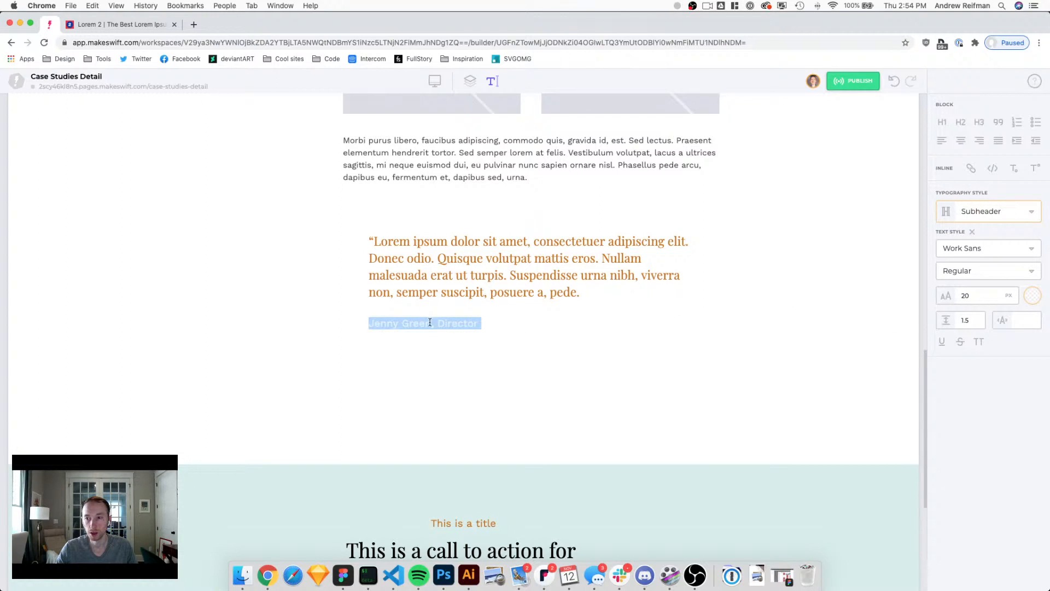
left_click(972, 232)
double_click(385, 345)
triple_click(386, 345)
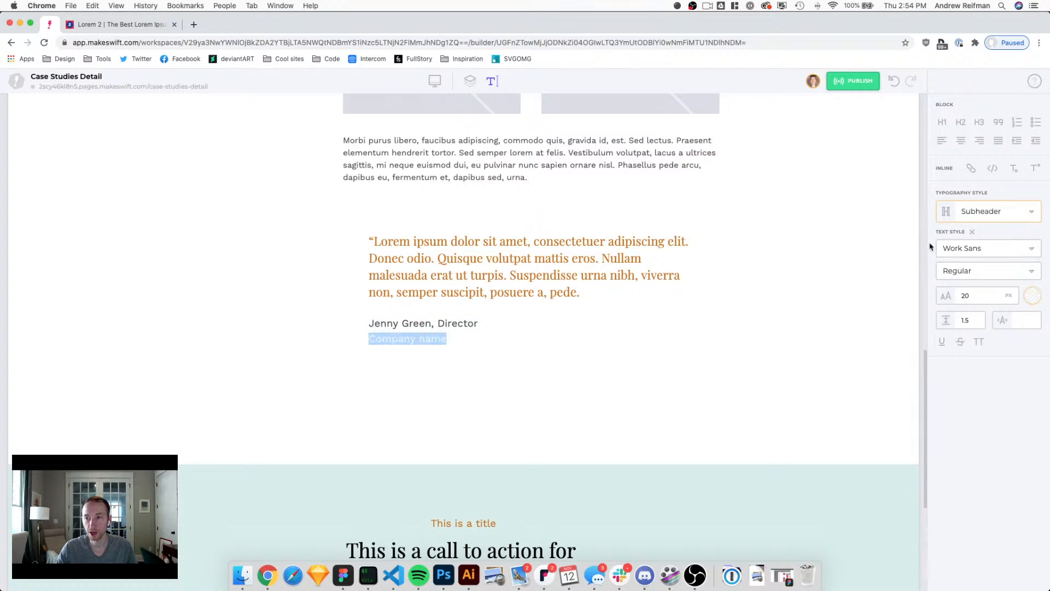
left_click(972, 232)
Step: Apply a smaller typography style to the testimonial's company name line
left_click(385, 326)
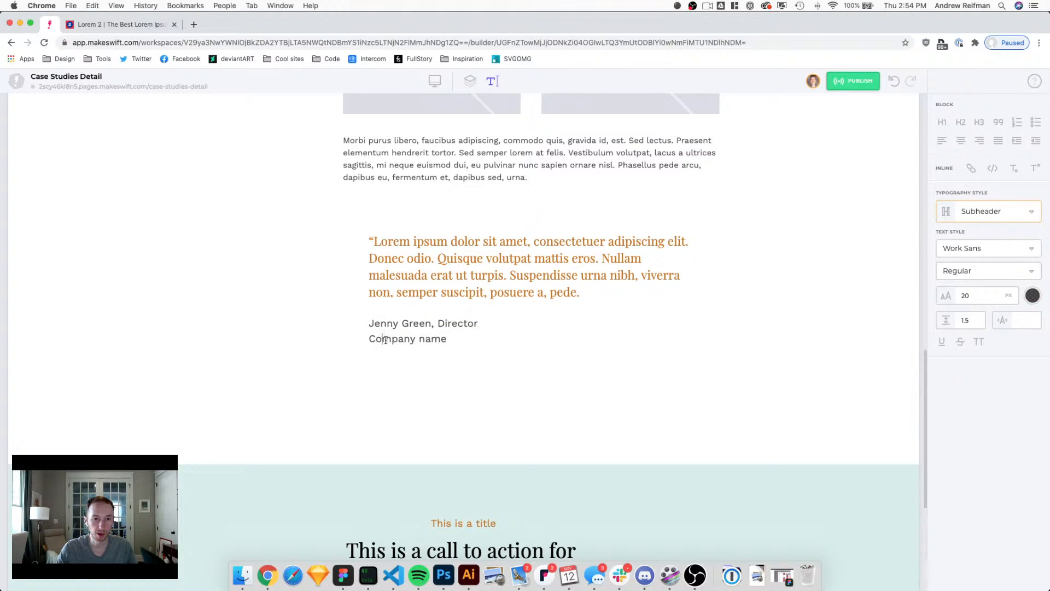
triple_click(385, 339)
left_click(975, 213)
scroll(930, 307, "down", 3)
left_click(914, 321)
left_click(388, 328)
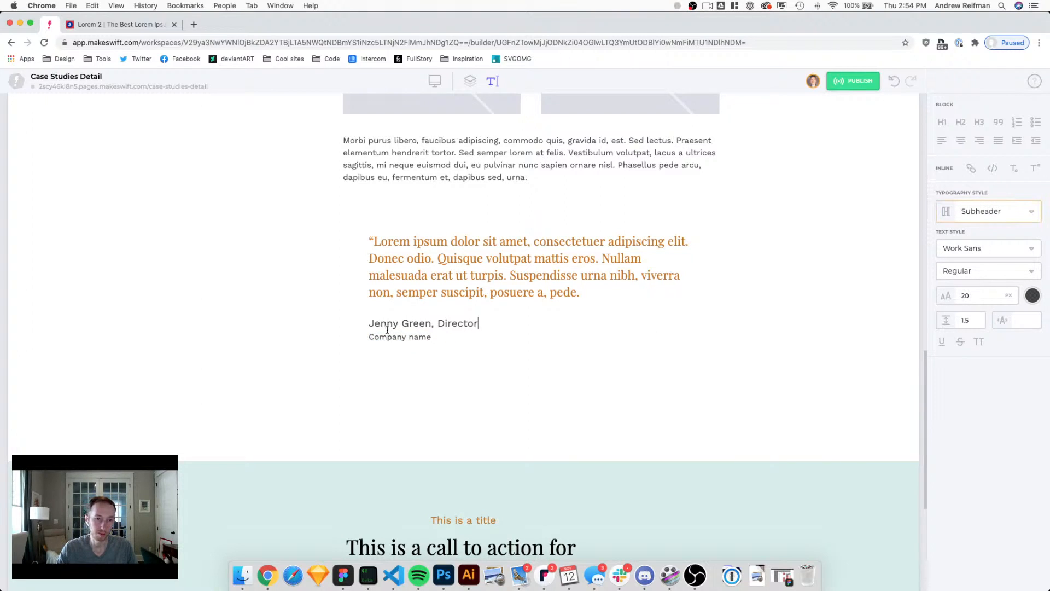
Step: Remove the lower, left and right inner spacing of the testimonial-text box
left_click(470, 81)
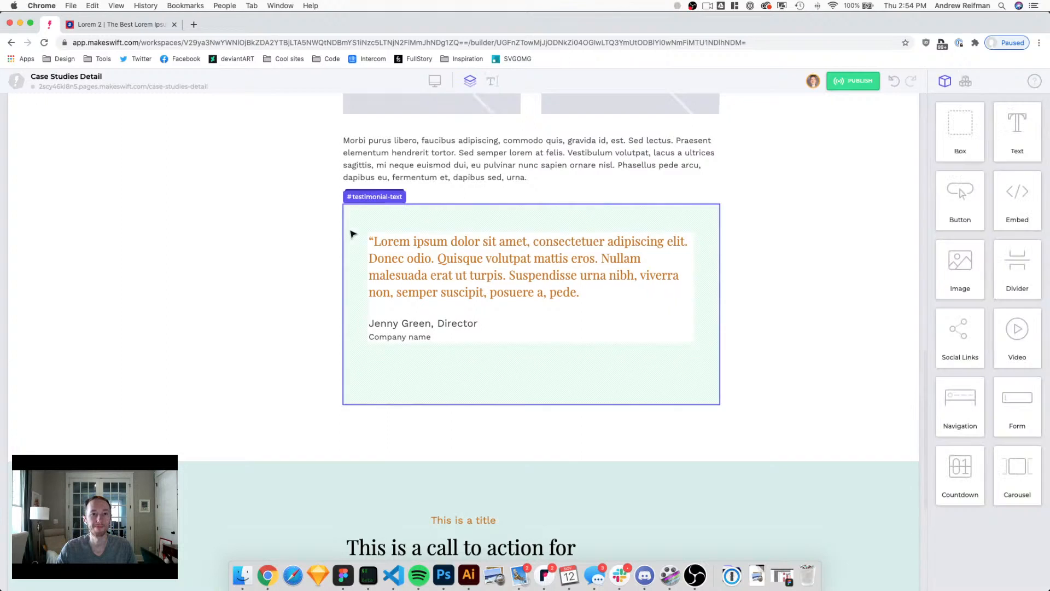
left_click(353, 241)
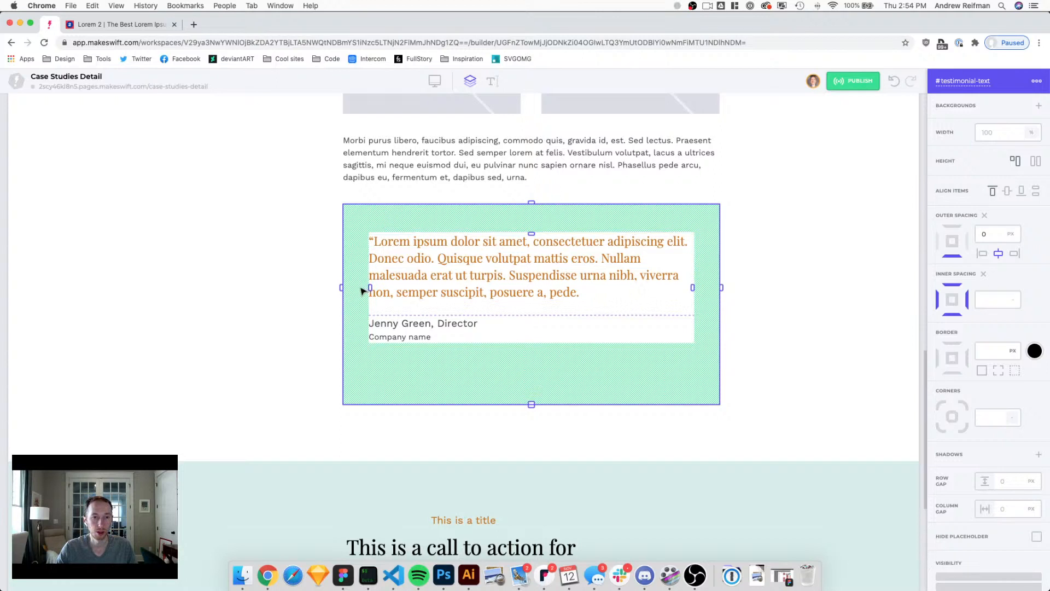
left_click_drag(531, 387, 529, 333)
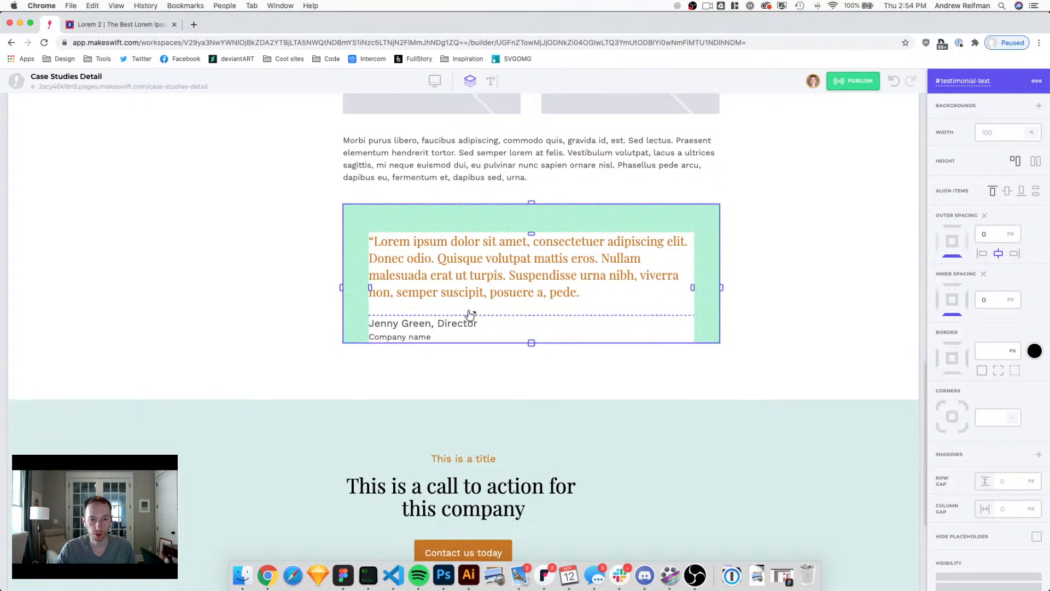
left_click_drag(370, 287, 333, 287)
left_click_drag(684, 287, 746, 289)
Step: Give the testimonial-text box a 3 px top border in the orange site color
left_click(974, 350)
type("3")
left_click(1029, 352)
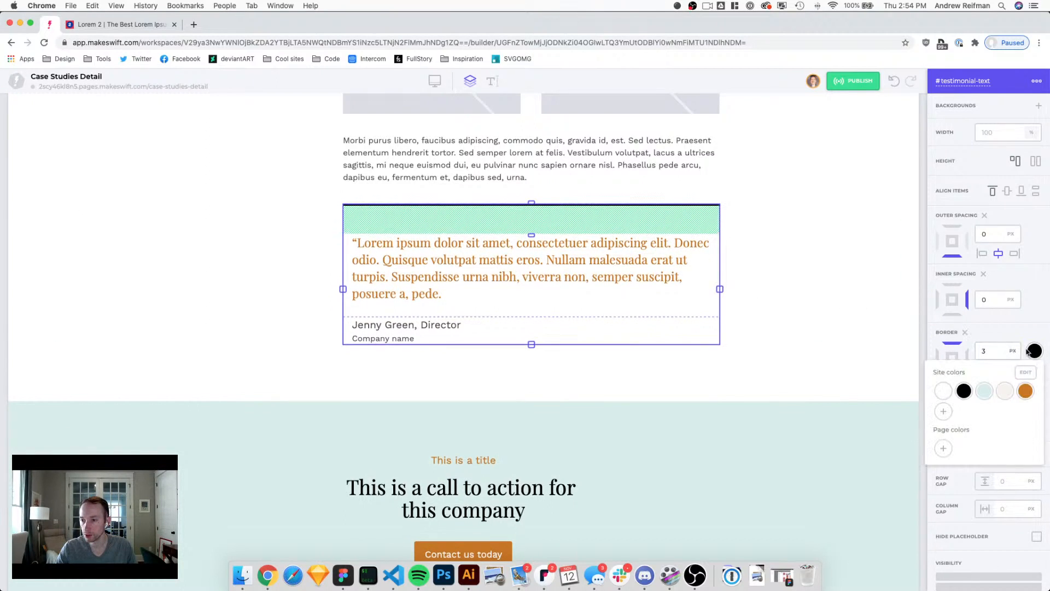
left_click(1026, 390)
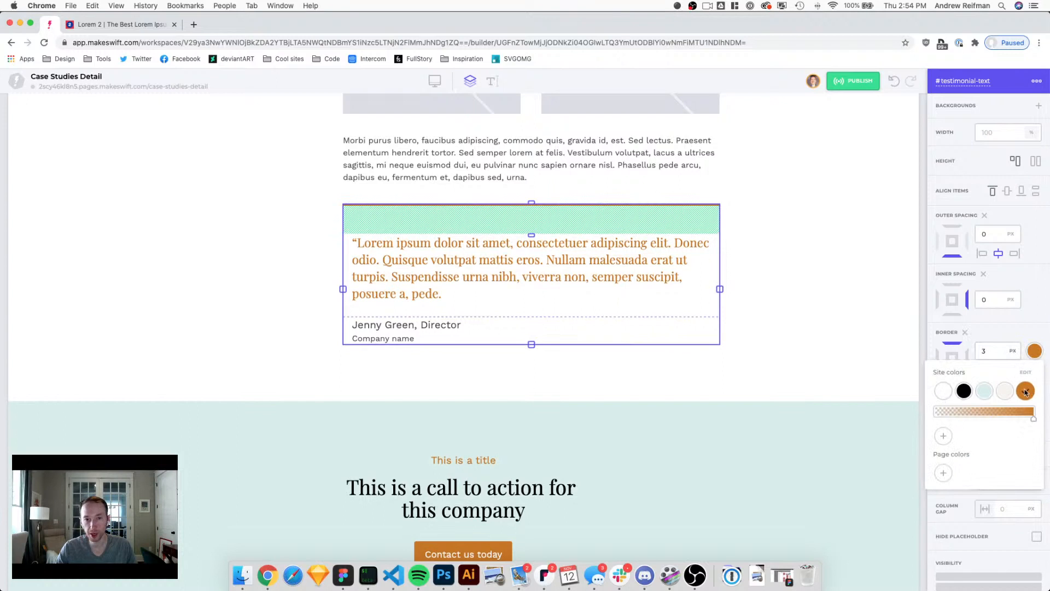
Step: Tighten the top inner spacing of the testimonial-text box between the orange border line and the quote
left_click_drag(530, 237, 530, 220)
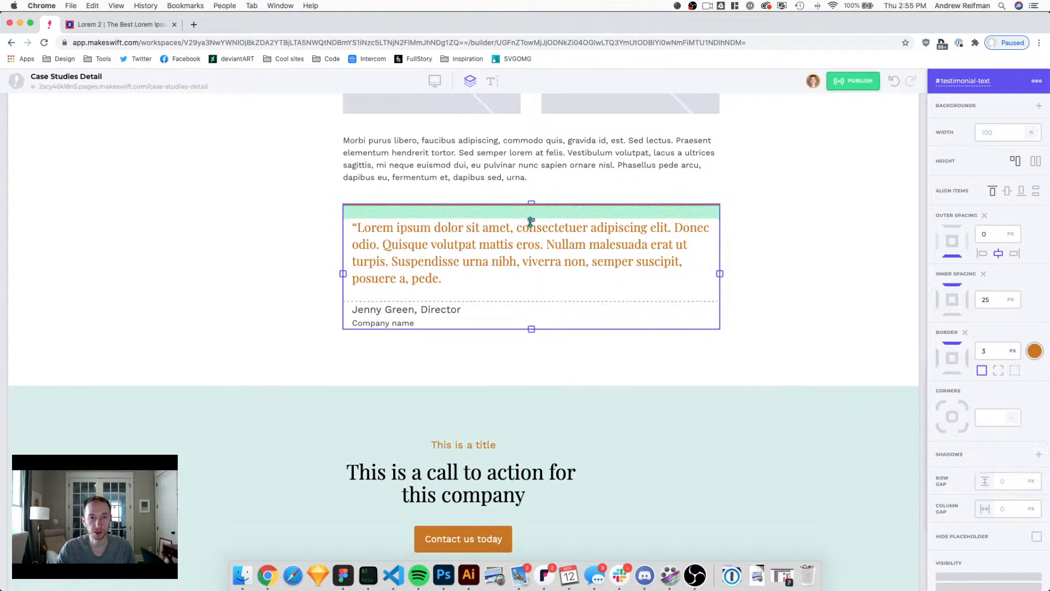
left_click(365, 239)
left_click(961, 107)
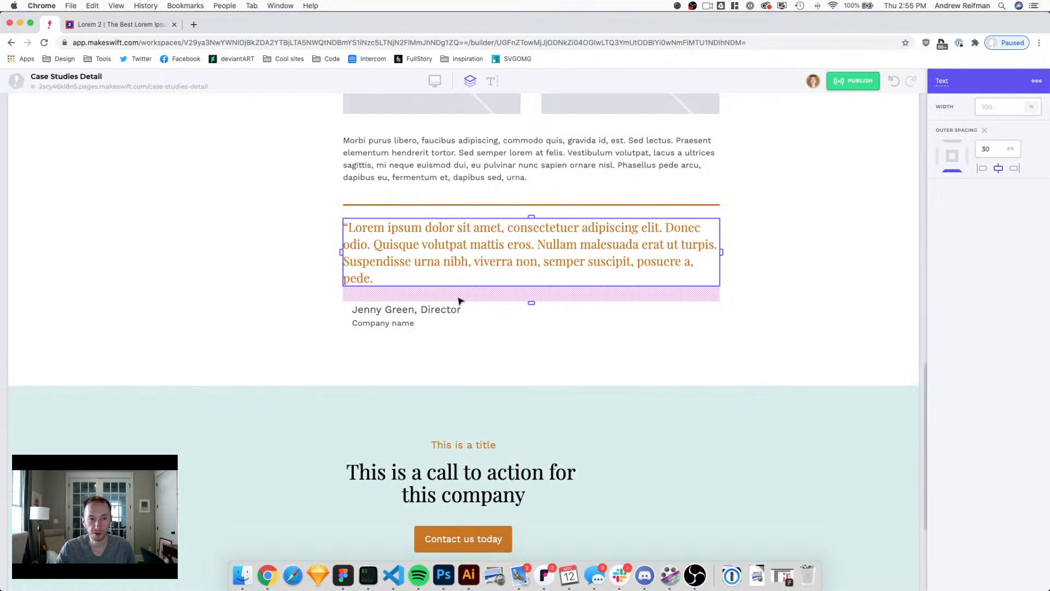
left_click(443, 307)
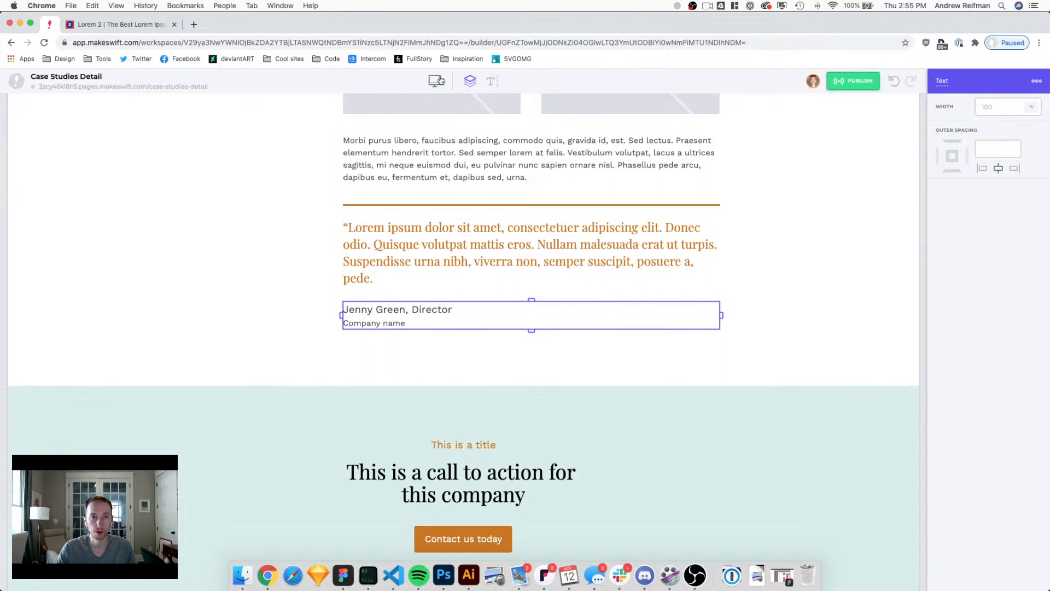
left_click(518, 214)
left_click_drag(532, 218, 530, 218)
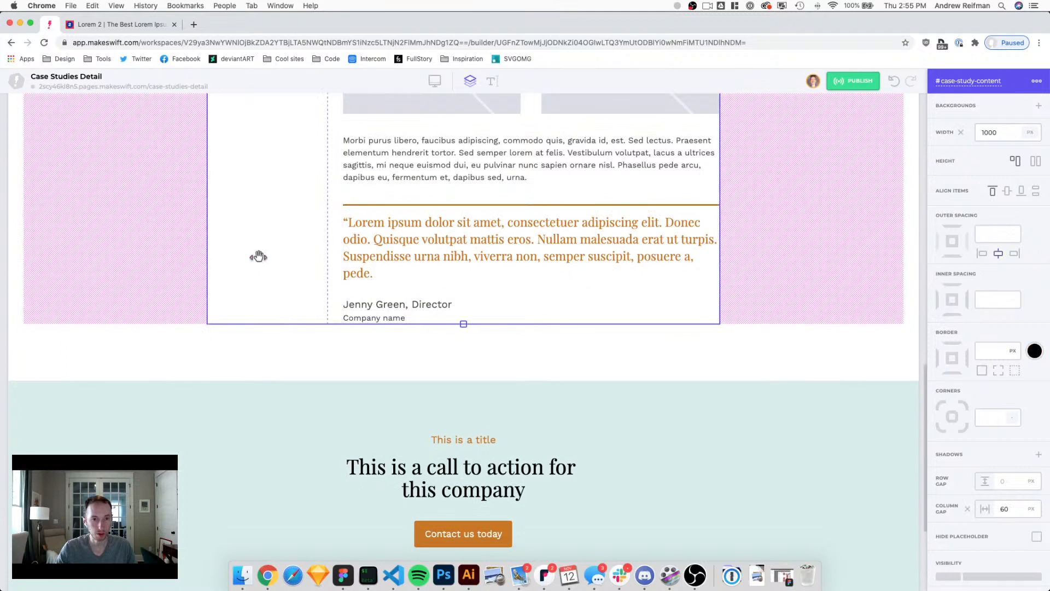
Step: Narrow the testimonial-text box to a width of 600 px
left_click(220, 248)
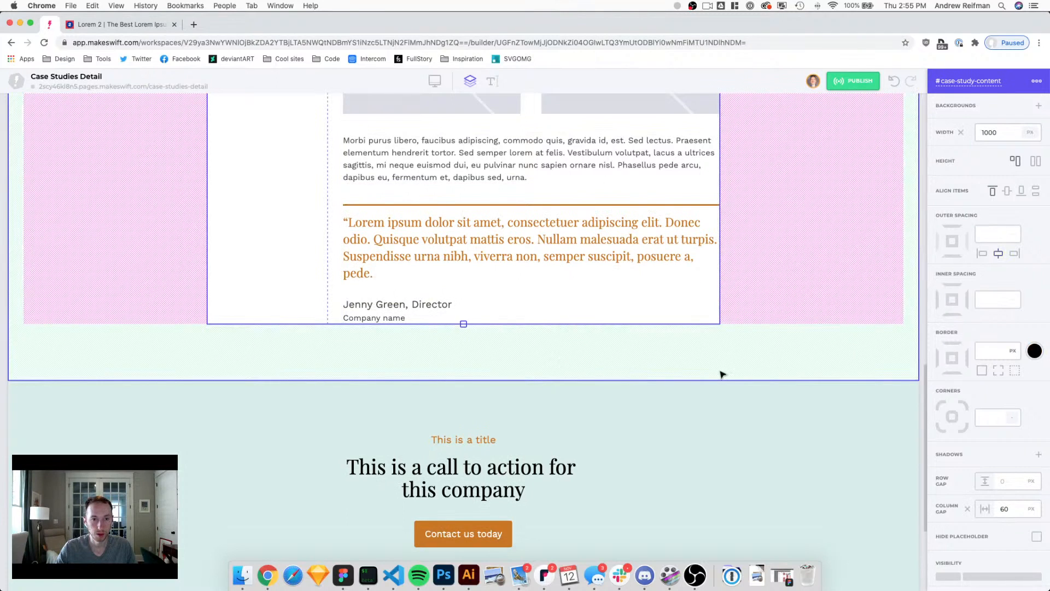
left_click(922, 298)
scroll(923, 297, "up", 5)
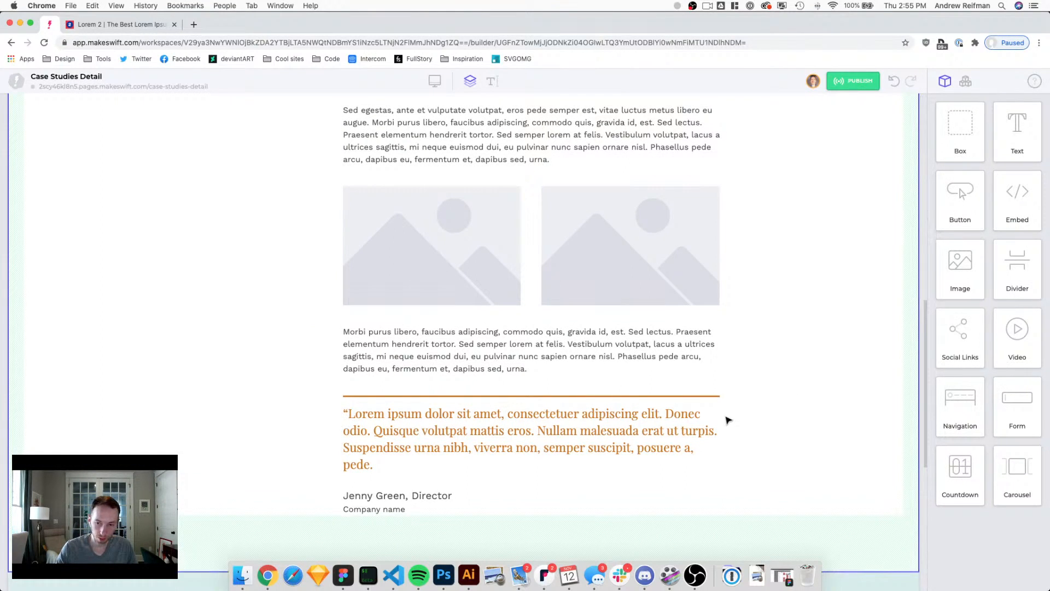
left_click(682, 488)
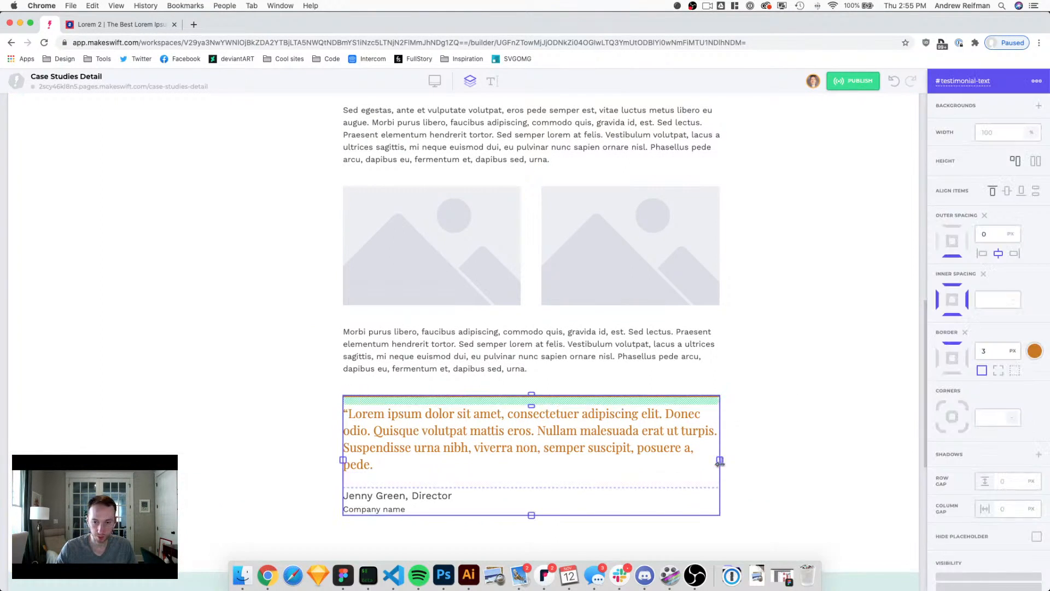
left_click_drag(721, 461, 690, 463)
key("Escape")
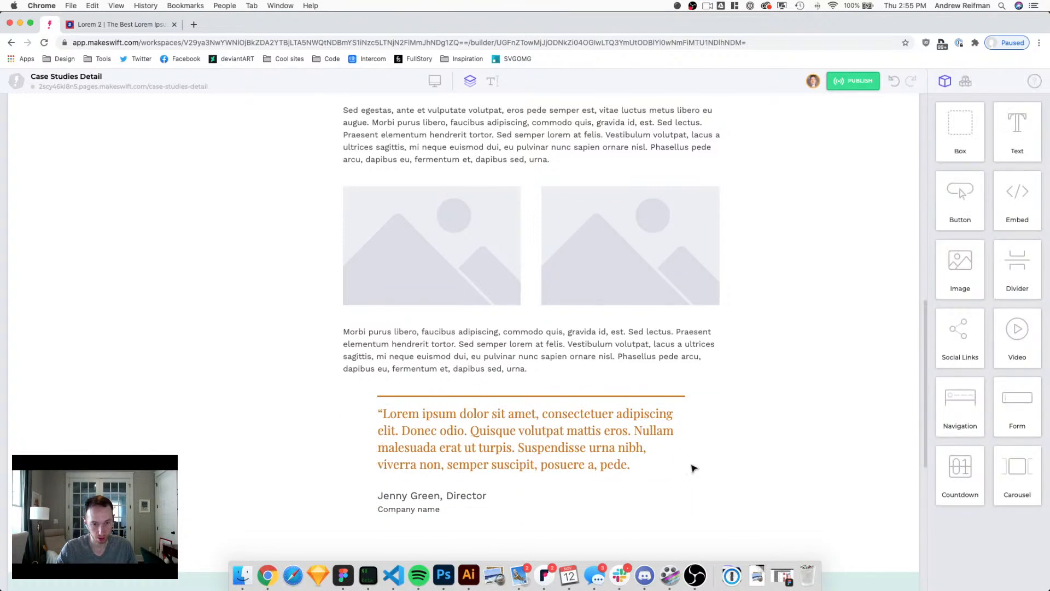
Step: Add outer spacing above the testimonial-text box to separate its border line from the paragraph above
scroll(872, 296, "down", 3)
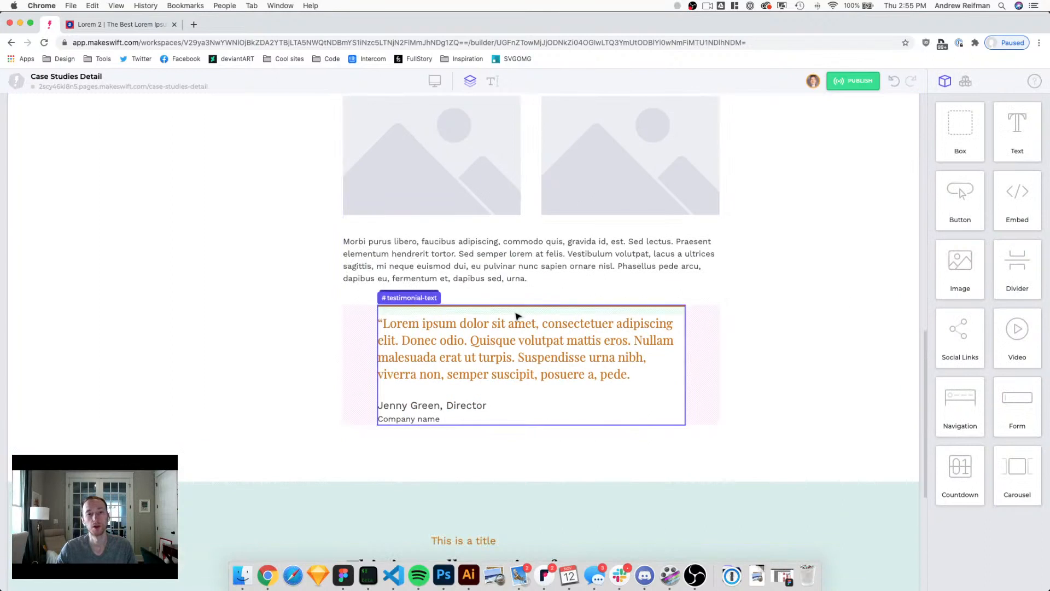
left_click(481, 279)
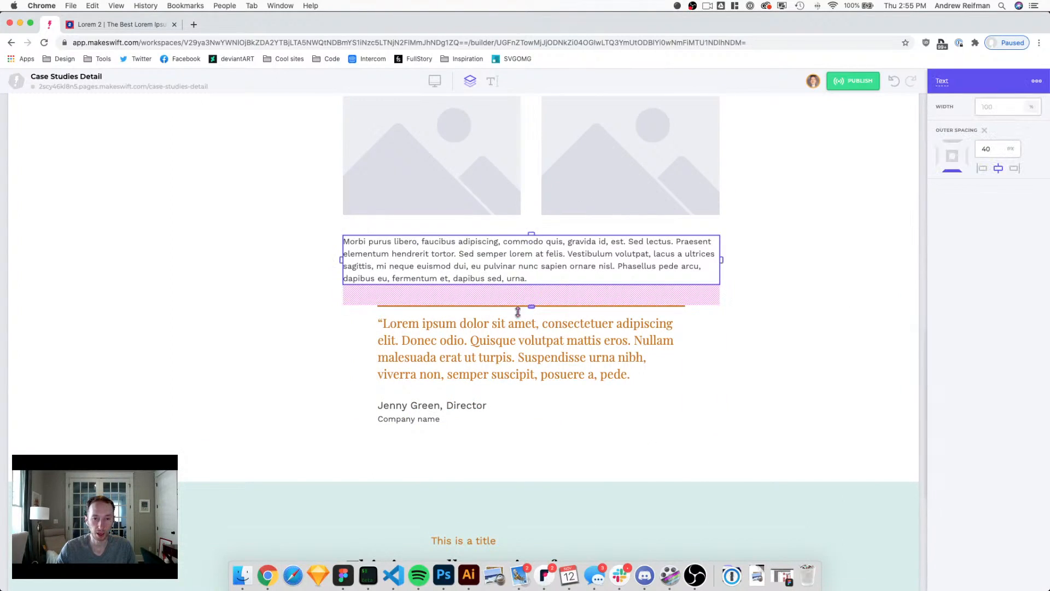
left_click(462, 314)
left_click_drag(531, 304, 531, 313)
mouse_move(532, 436)
left_mouse_down()
mouse_move(538, 456)
mouse_move(543, 432)
left_mouse_up()
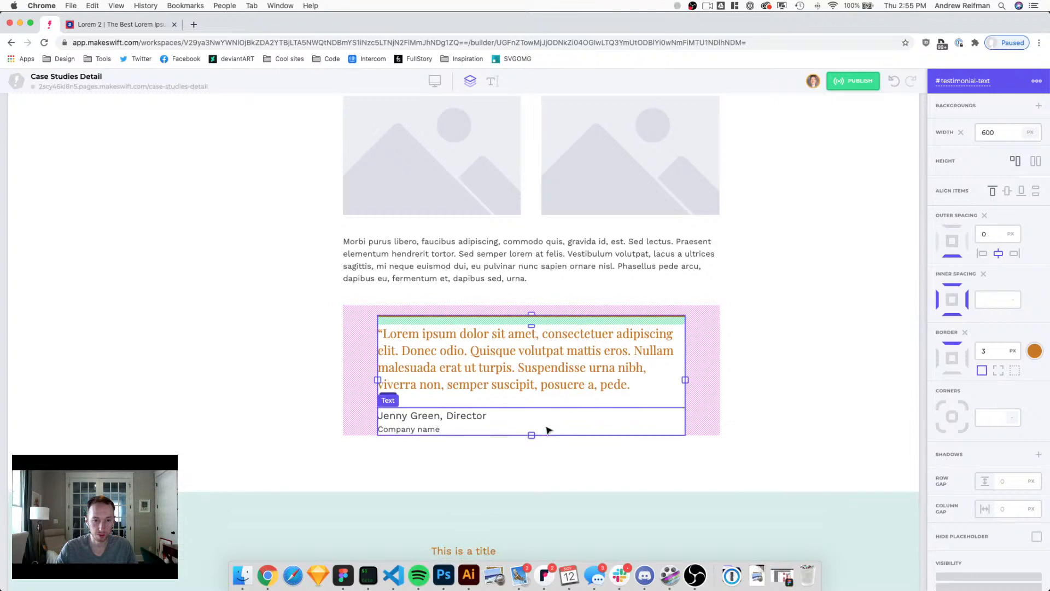
left_click(922, 364)
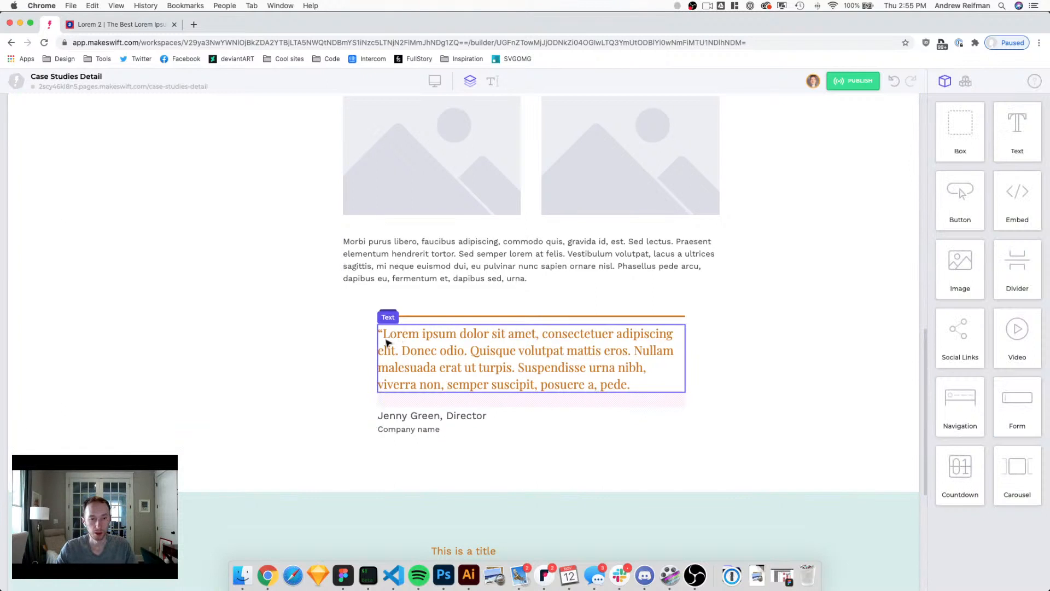
Step: Widen the testimonial-text box back to 100% of the column
scroll(369, 351, "up", 1)
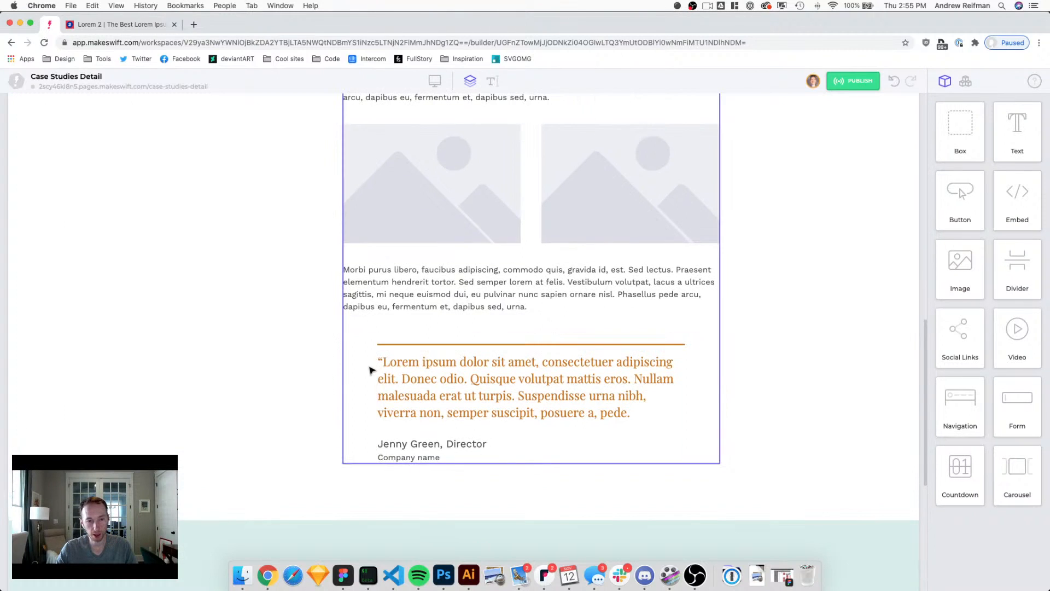
mouse_move(388, 346)
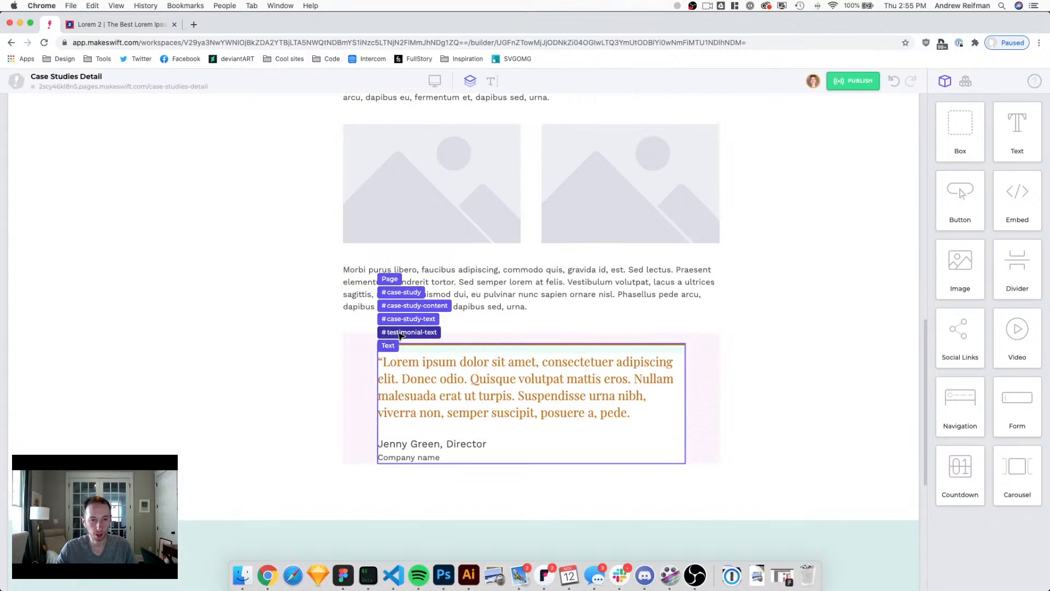
left_click(401, 332)
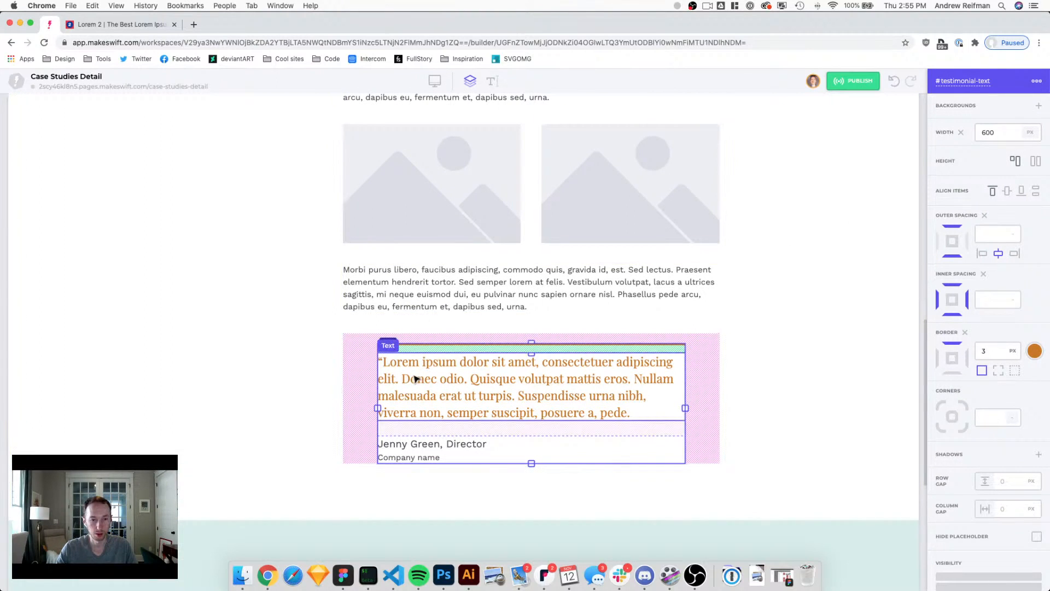
left_click_drag(372, 408, 339, 410)
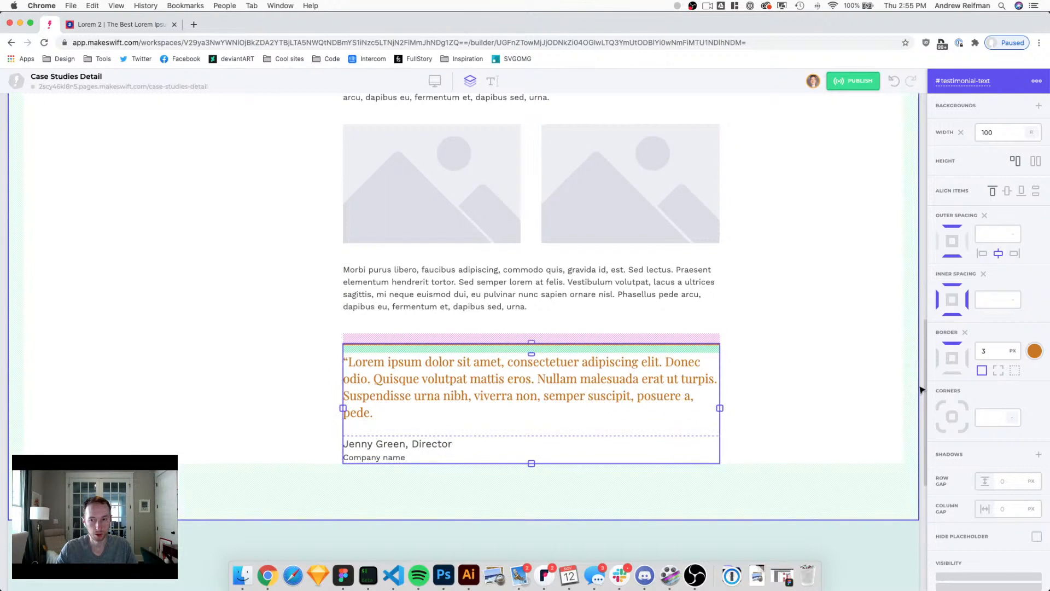
left_click(921, 390)
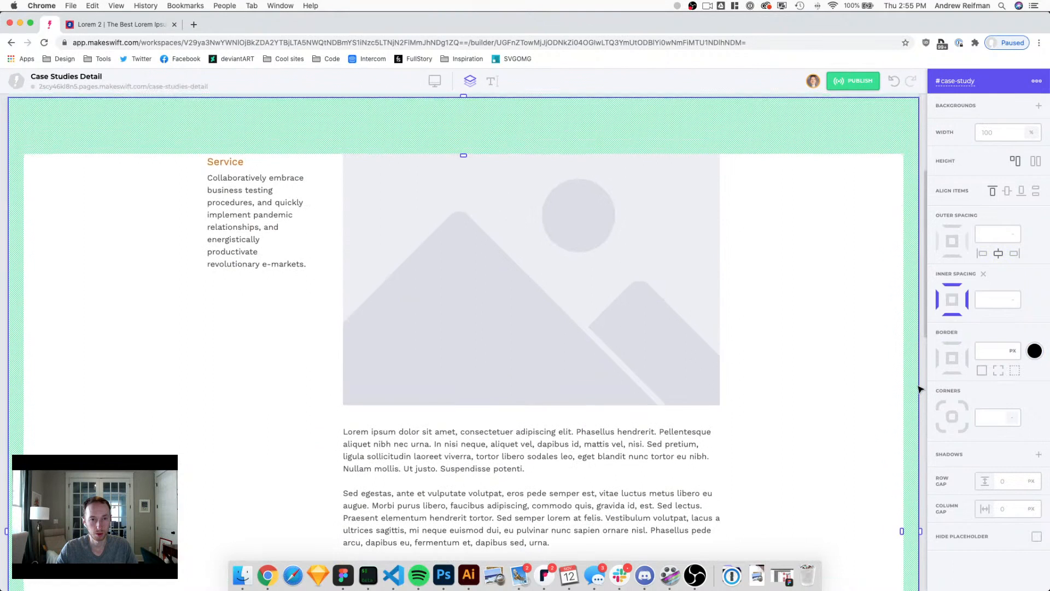
Step: Reduce the outer spacing beneath the quote text so the attribution sits closer to it
scroll(911, 397, "down", 8)
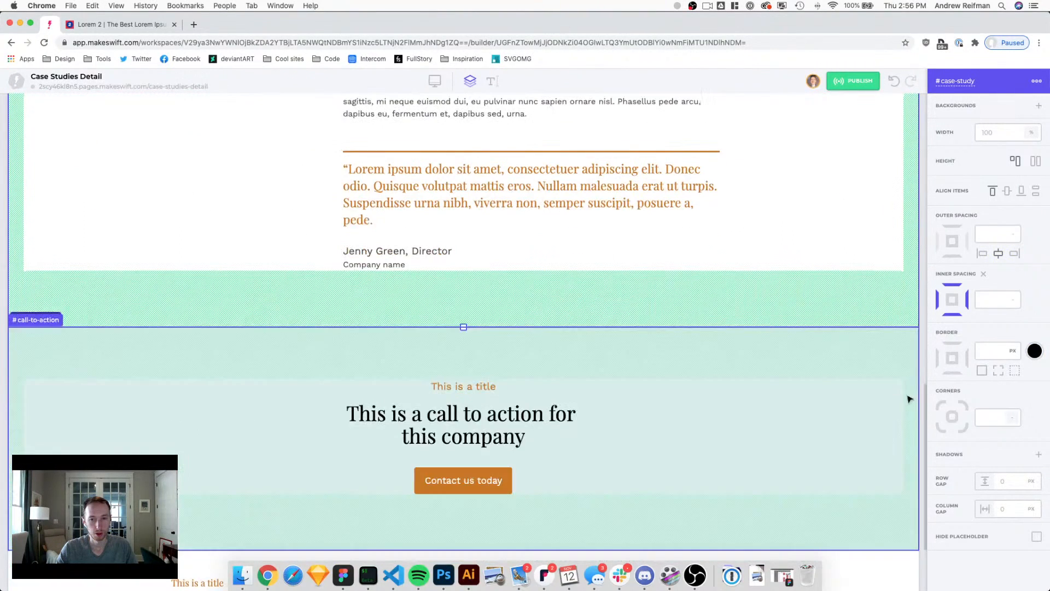
left_click(923, 381)
scroll(923, 381, "up", 2)
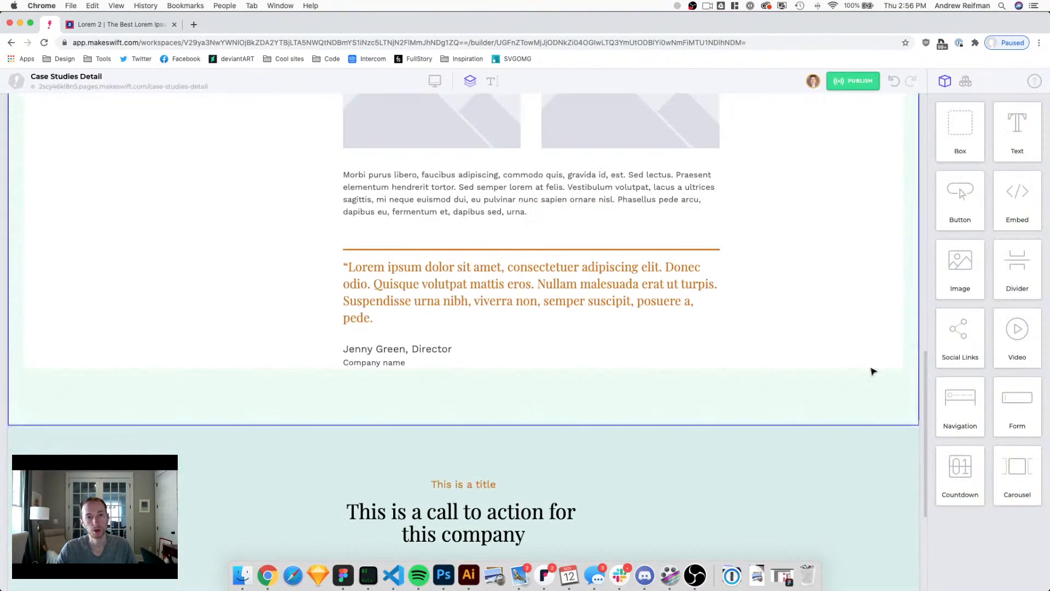
left_click(375, 305)
left_click_drag(533, 341, 533, 336)
key("Escape")
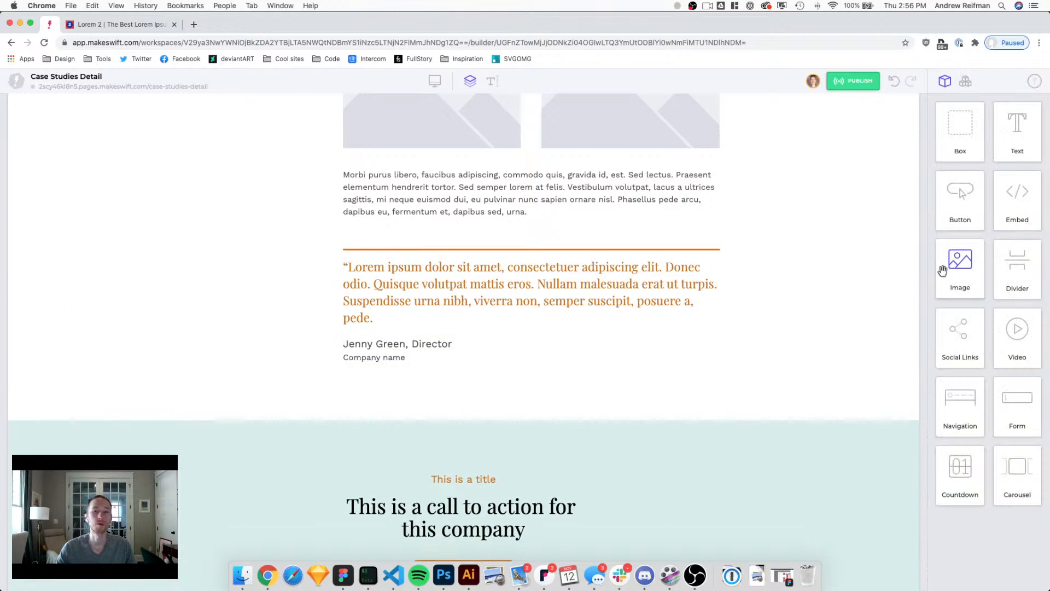
Step: Set the line height of the whole testimonial quote to 1.5
left_click(518, 285)
left_click(517, 282)
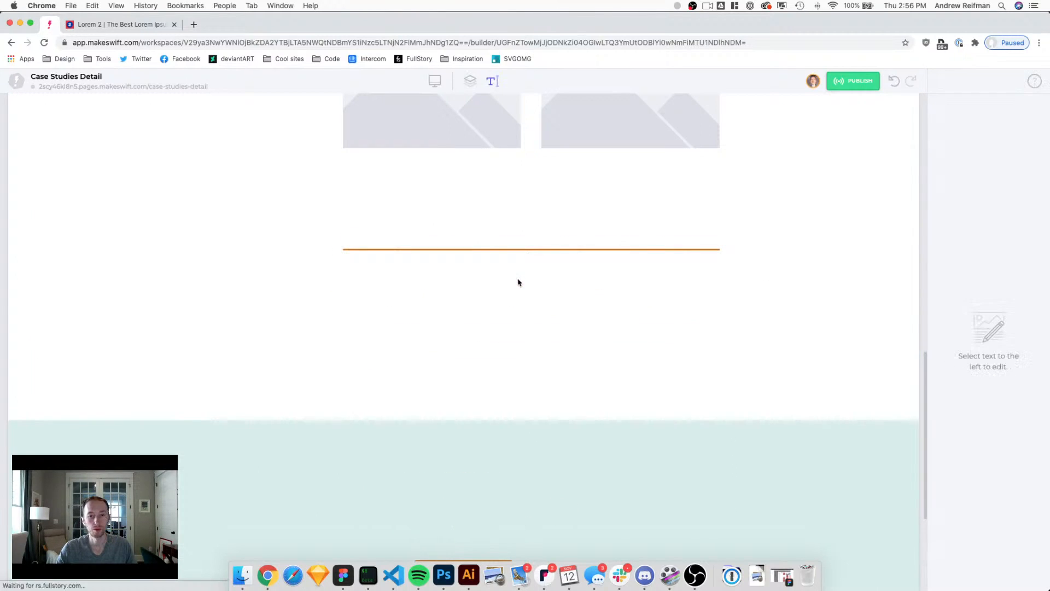
triple_click(517, 281)
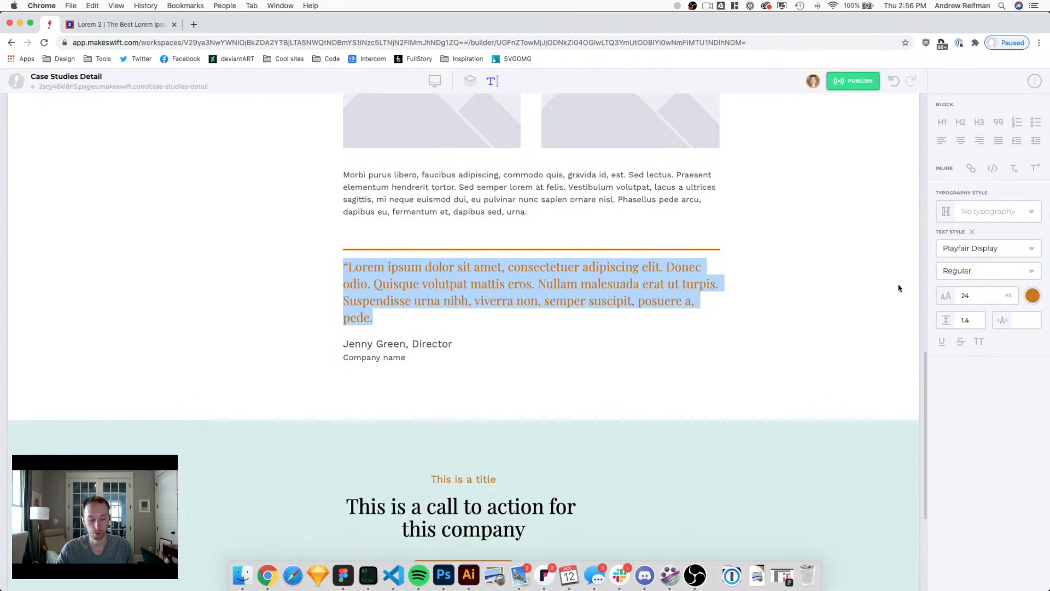
left_click(978, 326)
key("Up")
Step: Save the selected testimonial quote's formatting as a new typography style named Blockquote
left_click(971, 214)
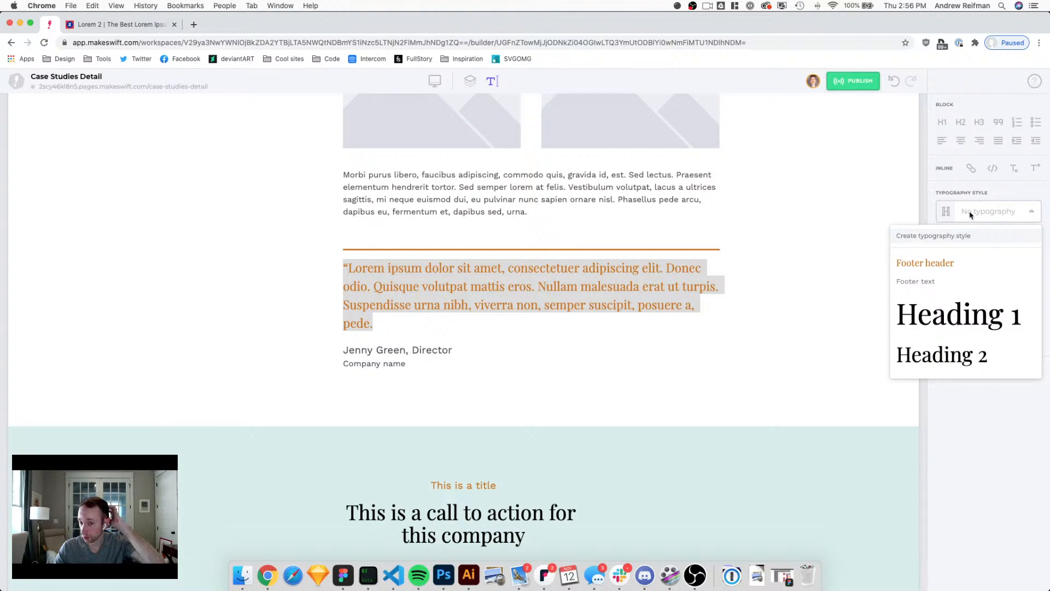
left_click(948, 235)
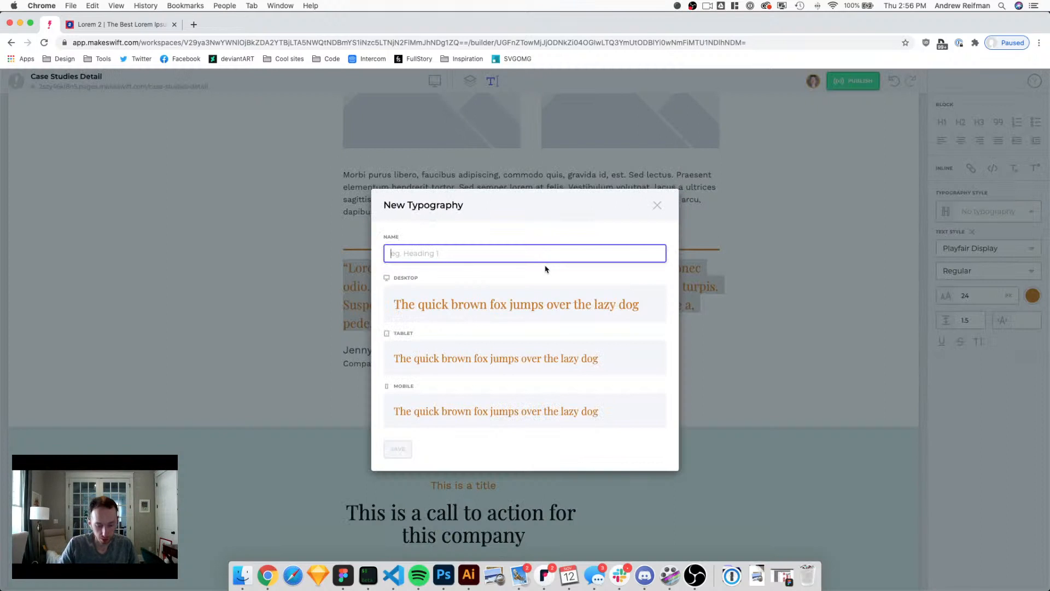
type("Blockqu")
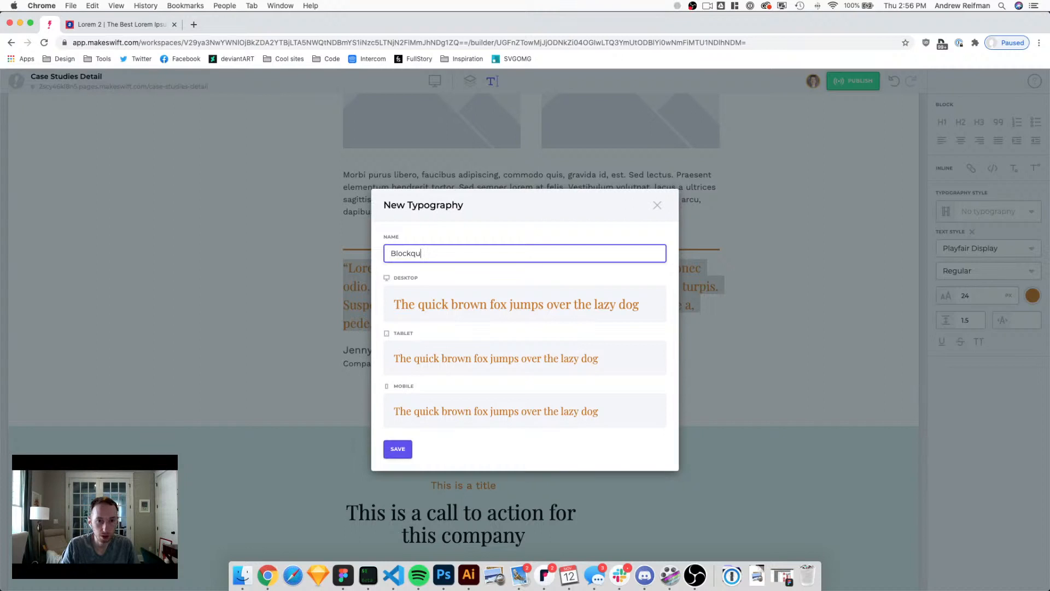
type("ote")
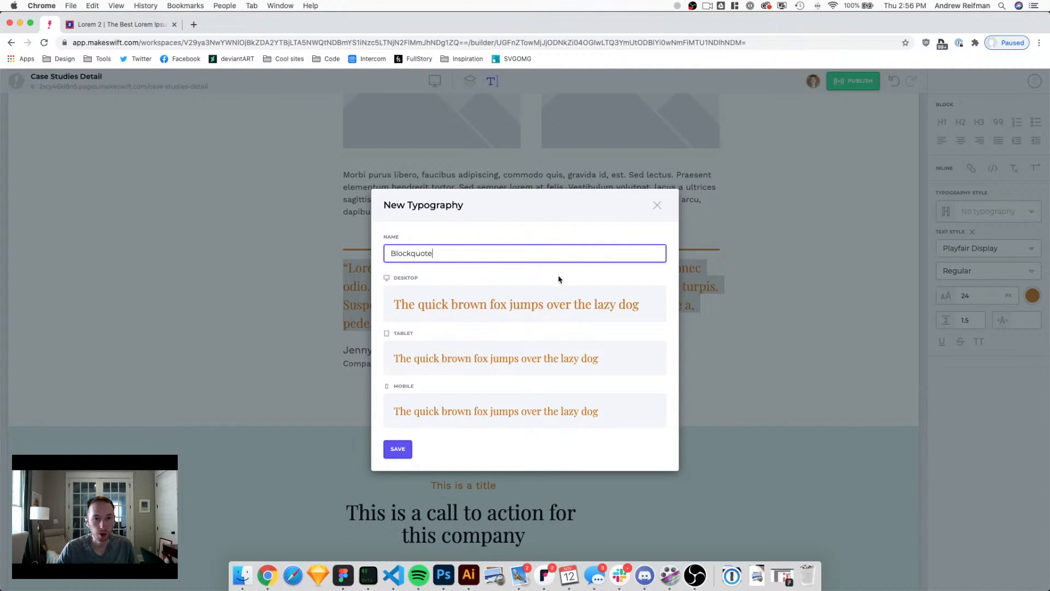
left_click(398, 448)
left_click(423, 291)
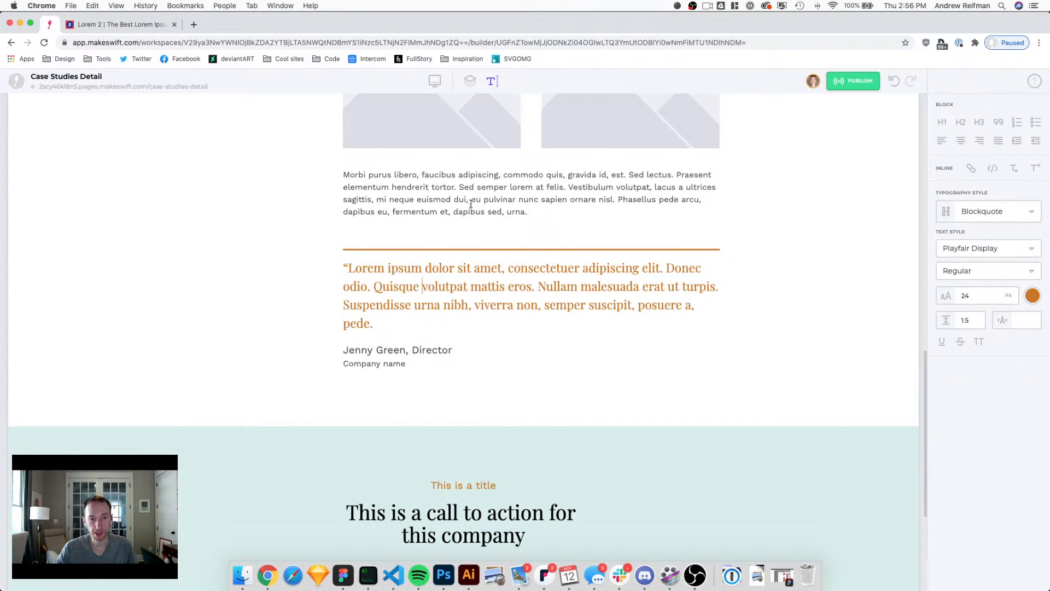
left_click(470, 81)
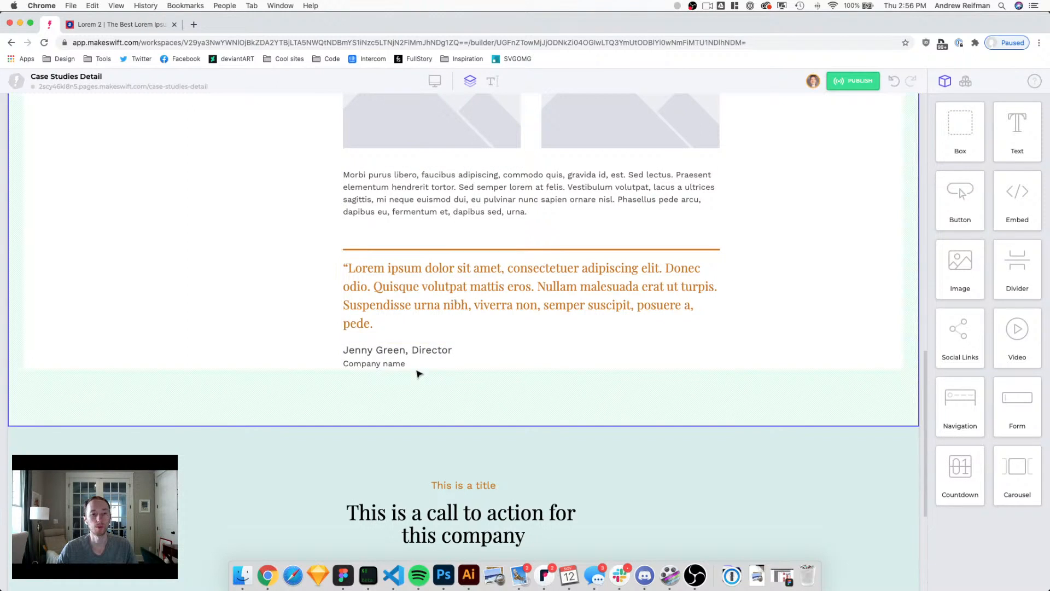
Step: Review the case study section from the large image down to the testimonial, checking its nested content boxes
scroll(432, 296, "up", 10)
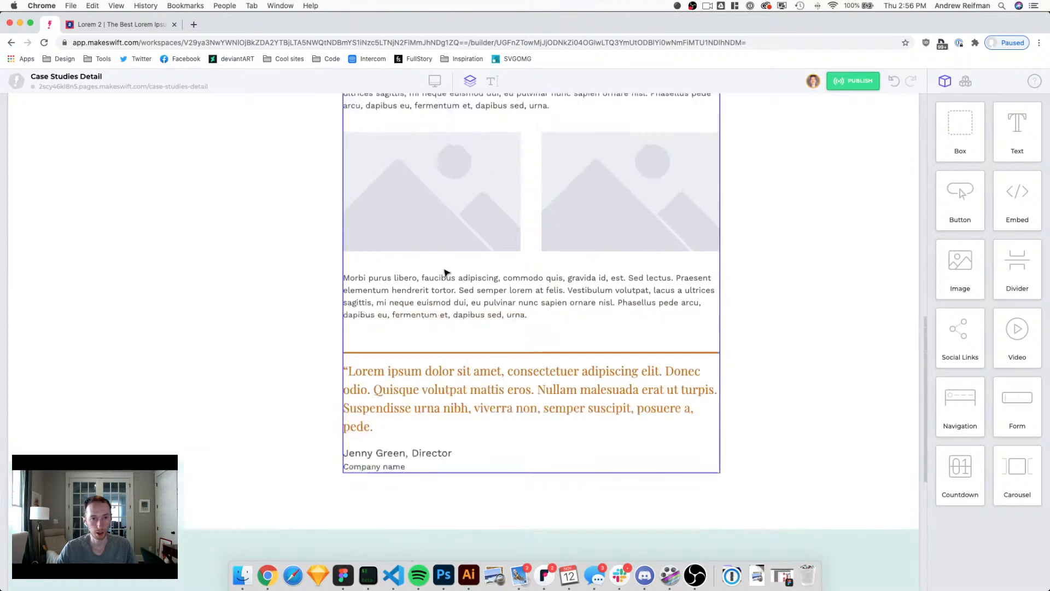
scroll(446, 269, "up", 2)
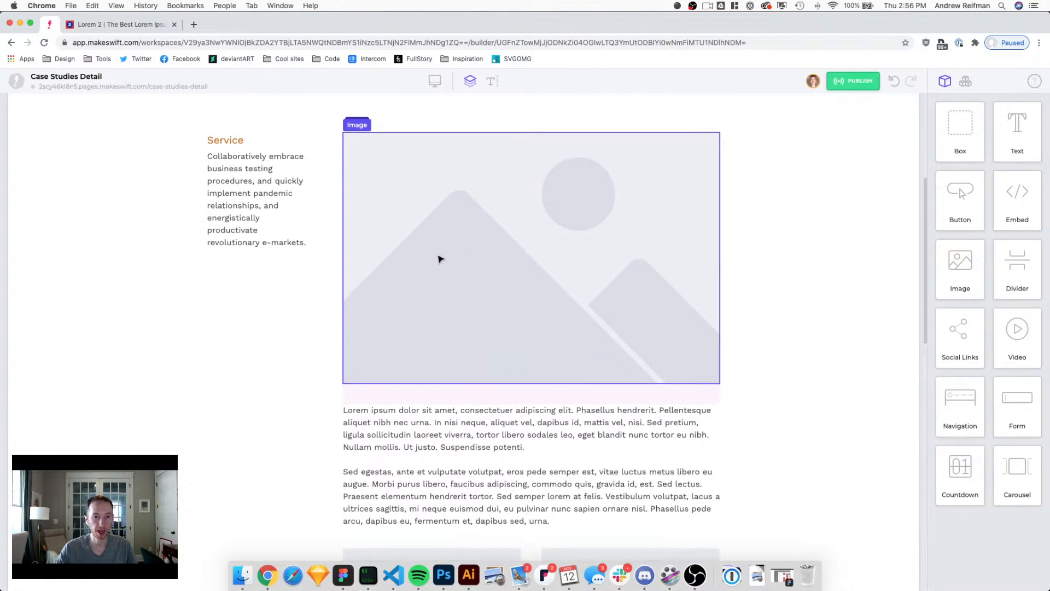
scroll(440, 259, "down", 2)
scroll(248, 254, "down", 1)
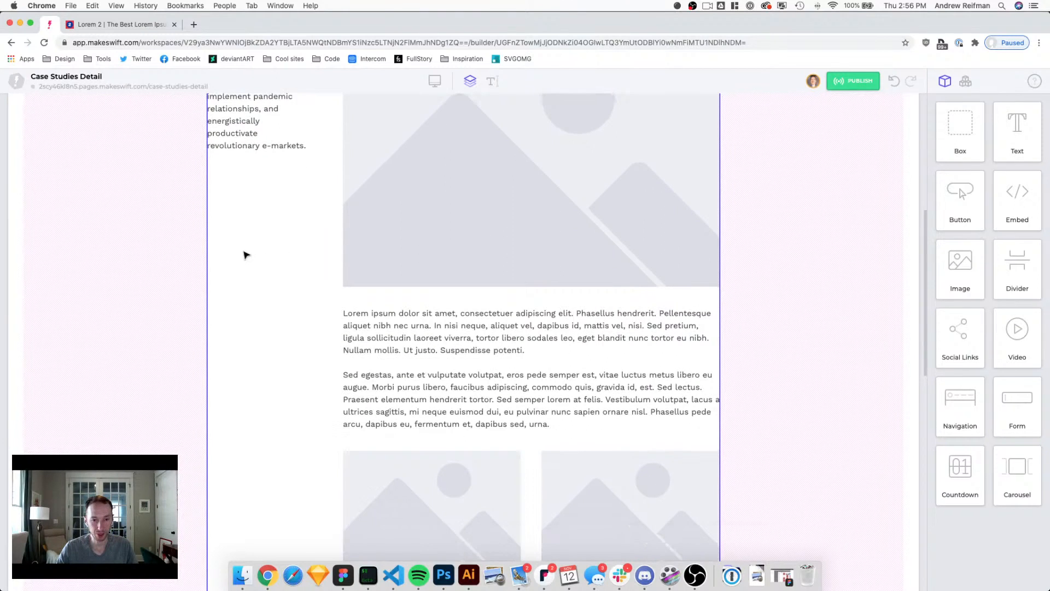
scroll(244, 256, "down", 4)
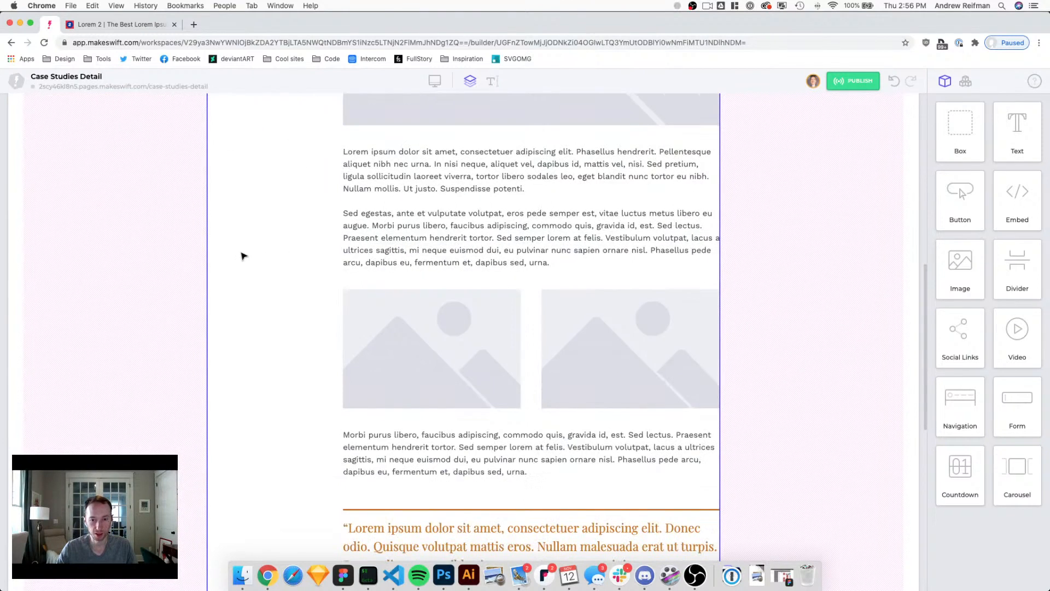
scroll(243, 256, "down", 4)
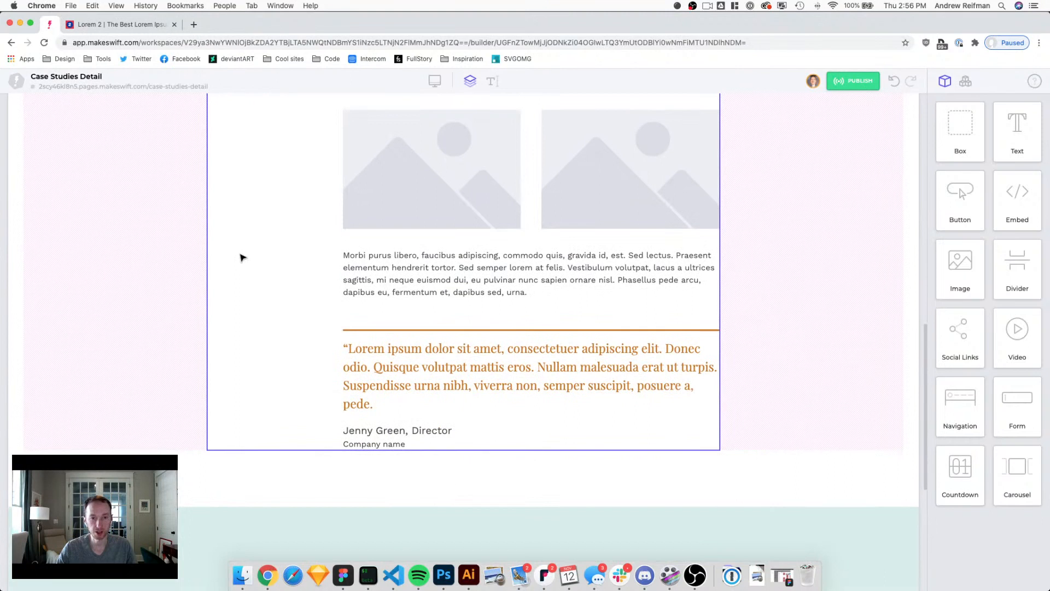
left_click(394, 287)
left_click(310, 281)
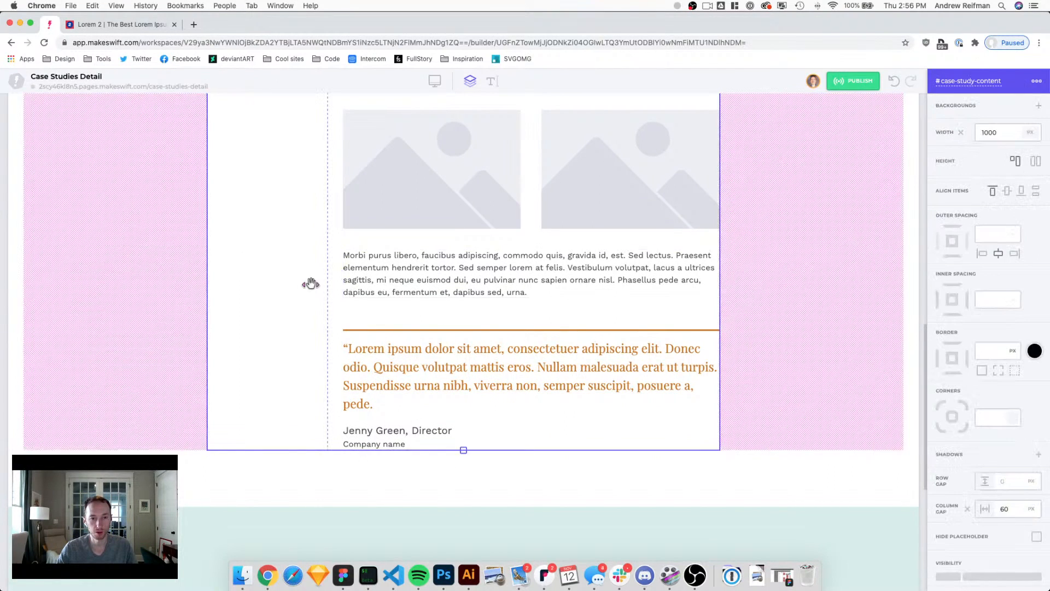
left_click(400, 325)
mouse_move(381, 331)
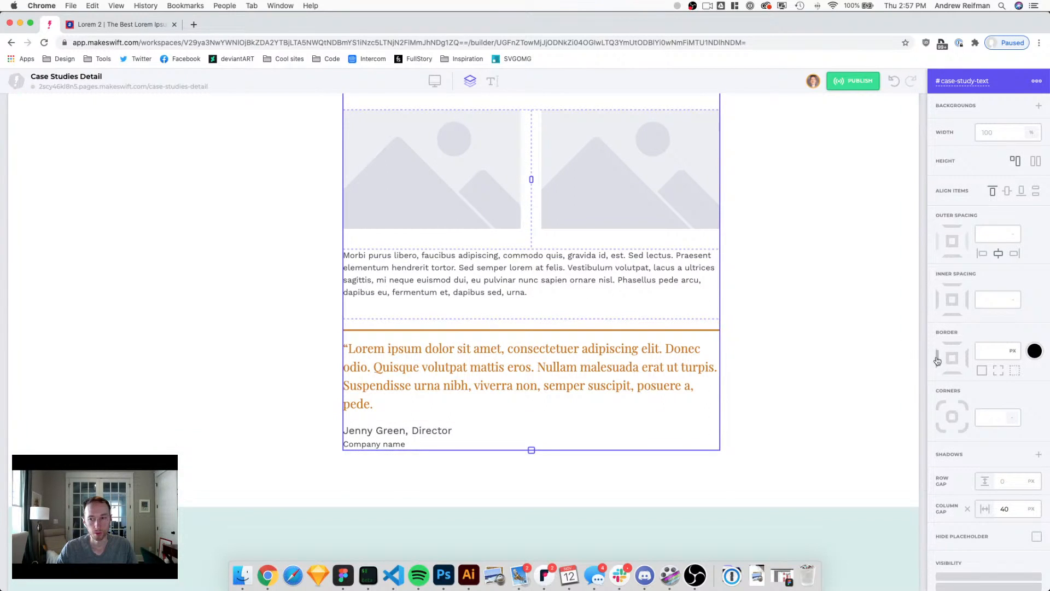
left_click(920, 353)
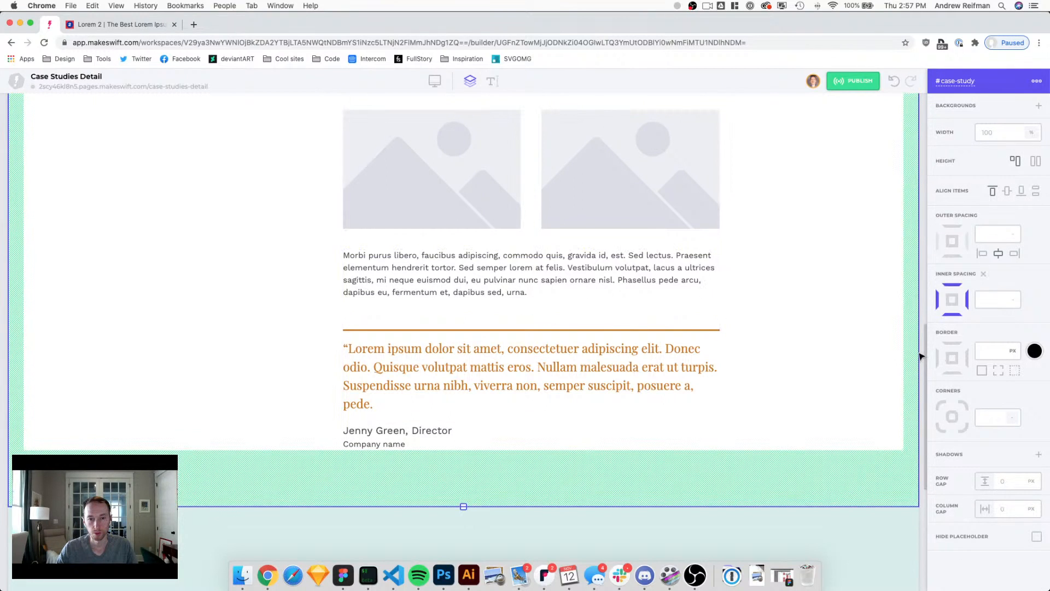
Step: Remove the orange top border from the testimonial-text box
left_click(571, 338)
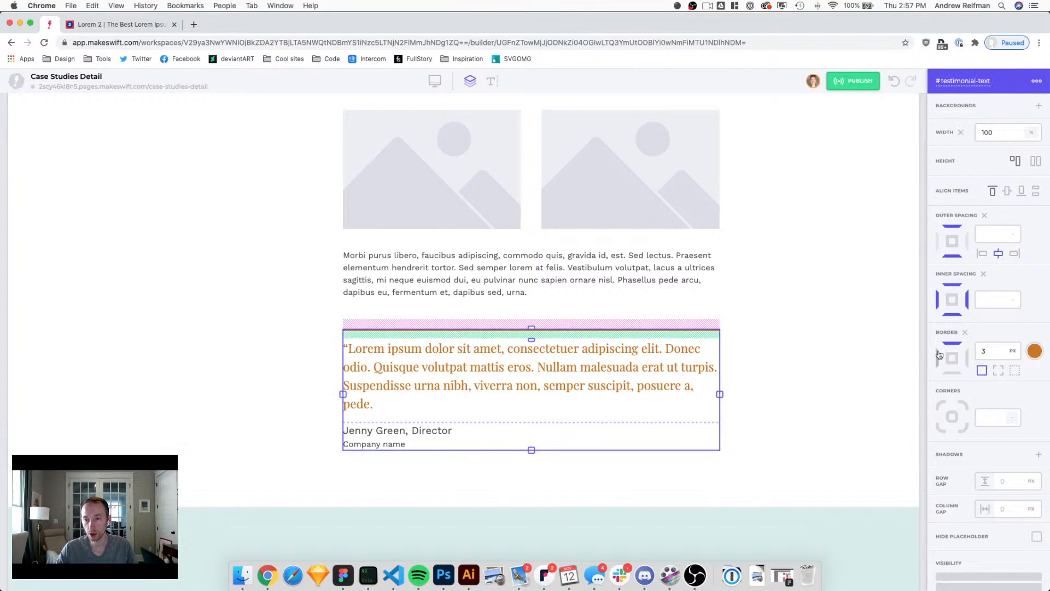
left_click(965, 332)
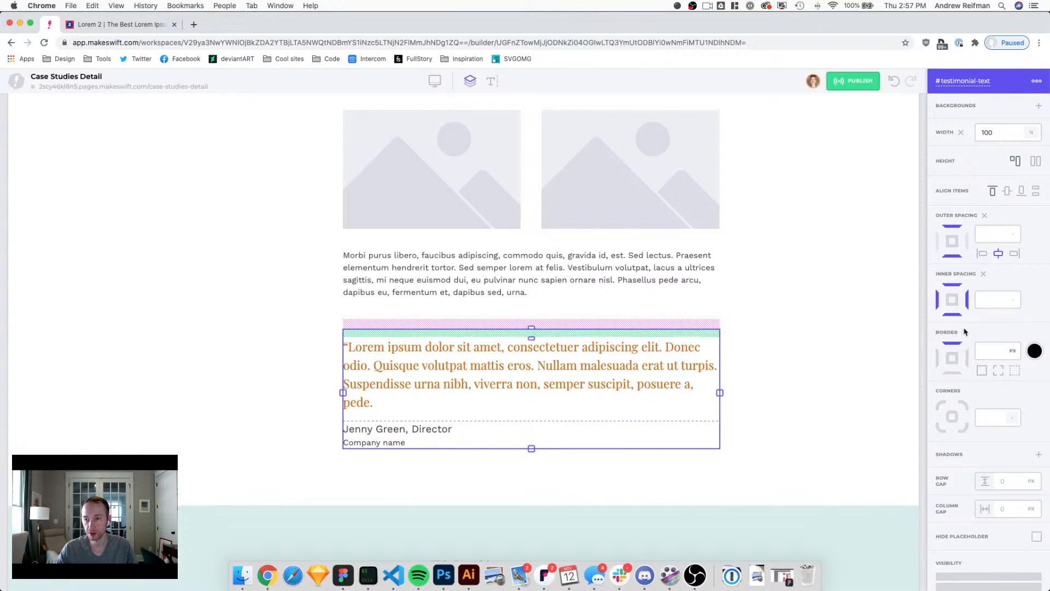
key("Escape")
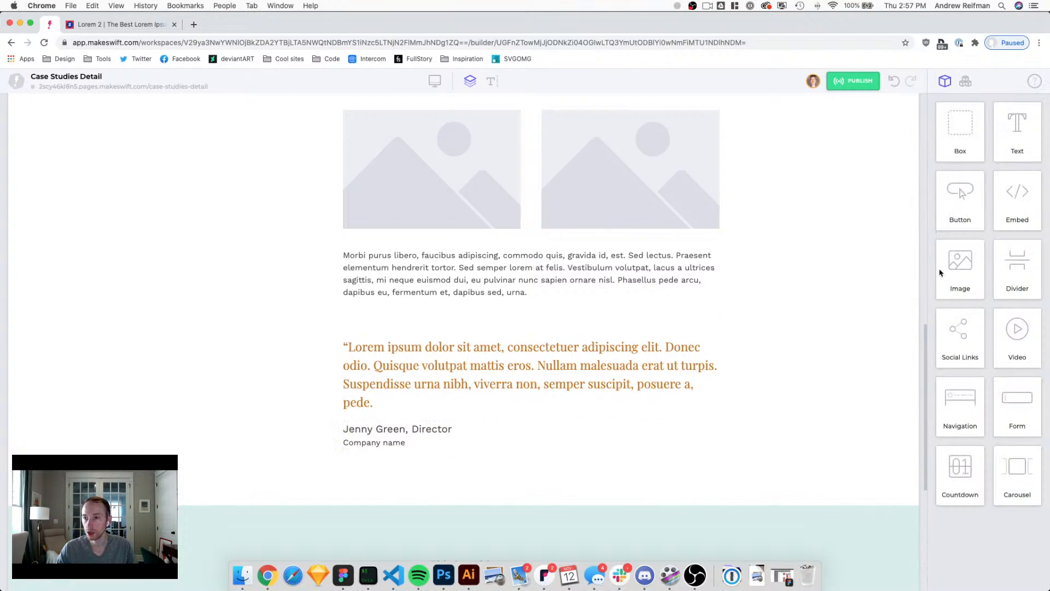
Step: Insert a divider between the last paragraph and the testimonial, coloured orange with a height of 3 px
left_click_drag(1004, 274, 471, 333)
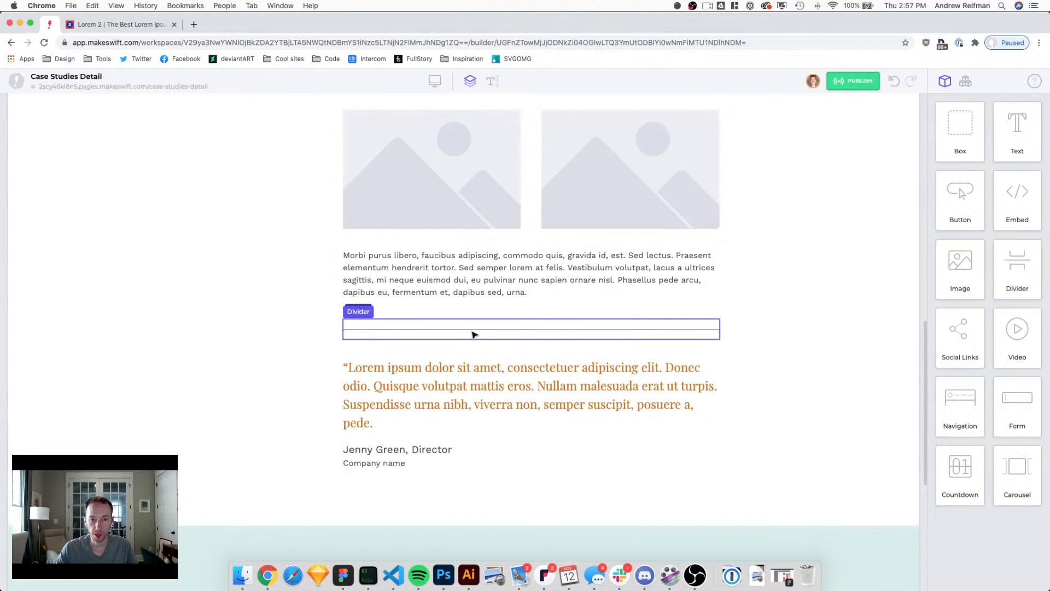
left_click(472, 334)
left_click(1032, 177)
left_click(1023, 216)
left_click(993, 153)
type("3")
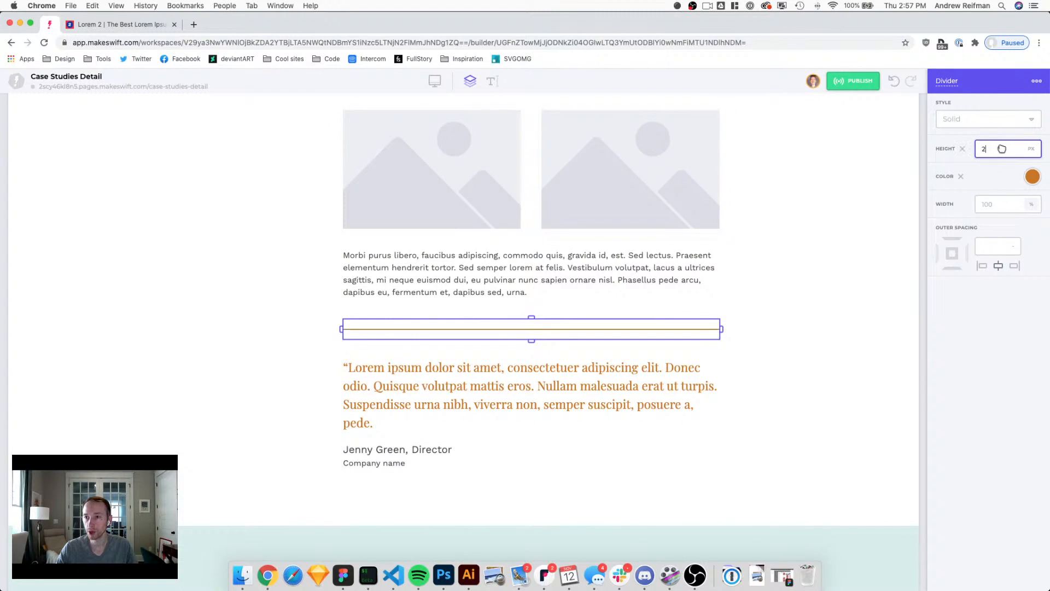
key("Return")
left_click(924, 229)
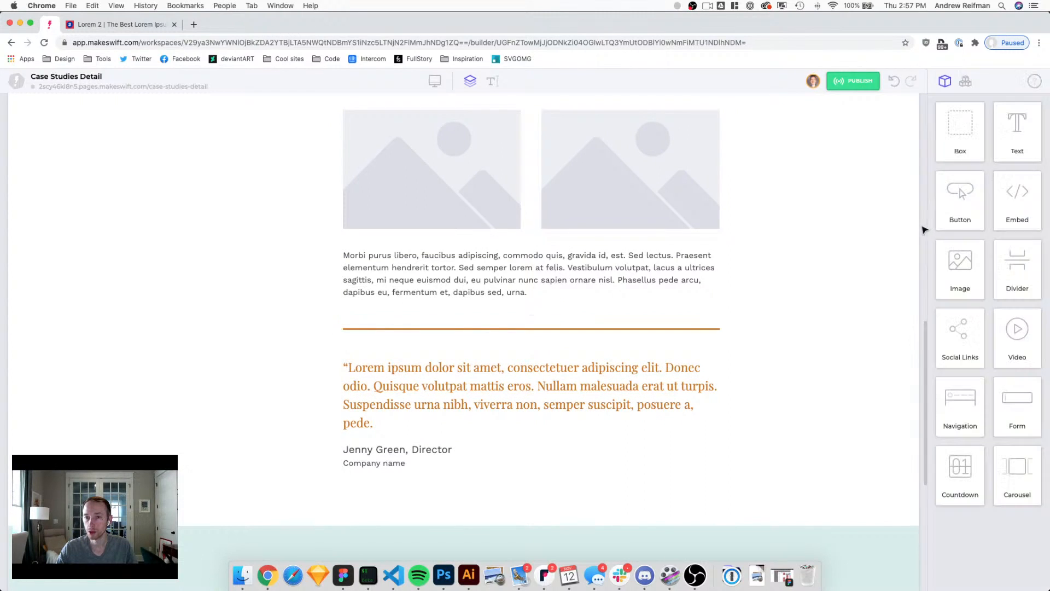
Step: Reduce the testimonial-text box's top outer and inner spacing to 0 px so the quote sits closer to the divider
left_click(572, 359)
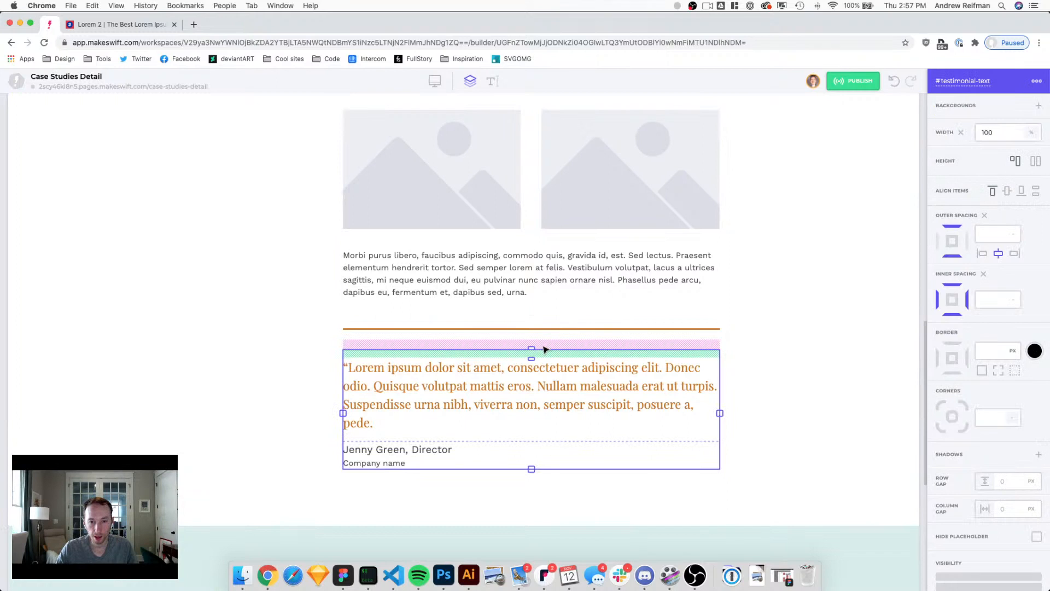
left_click_drag(532, 346, 534, 345)
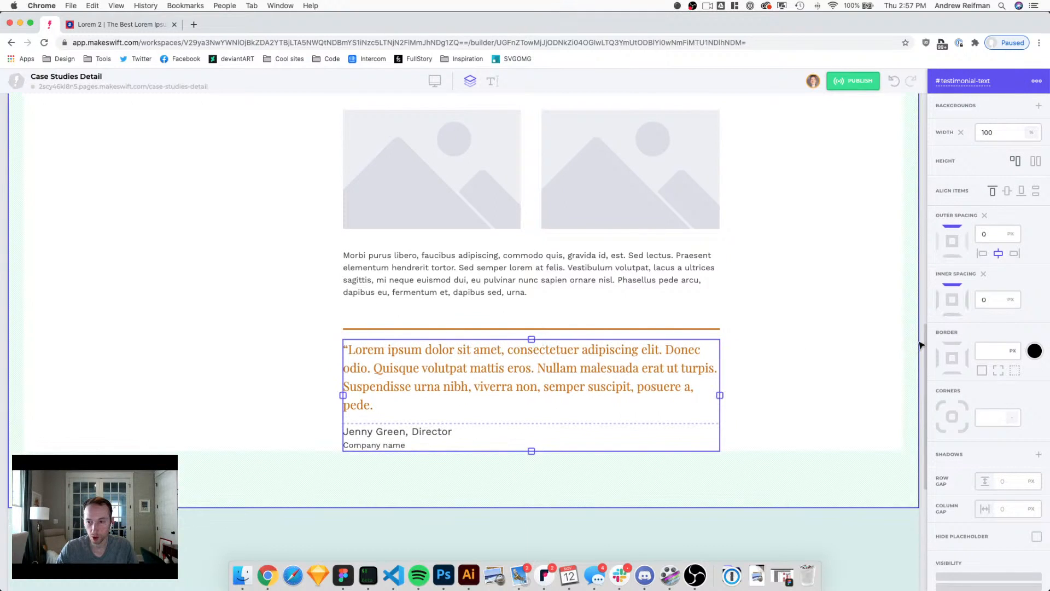
left_click(921, 346)
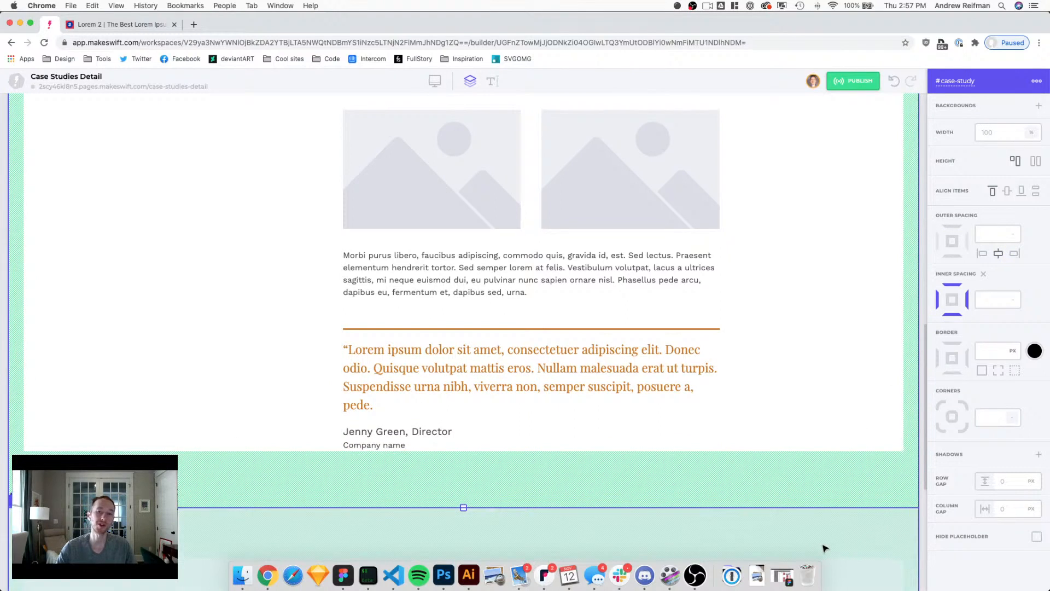
left_click(524, 330)
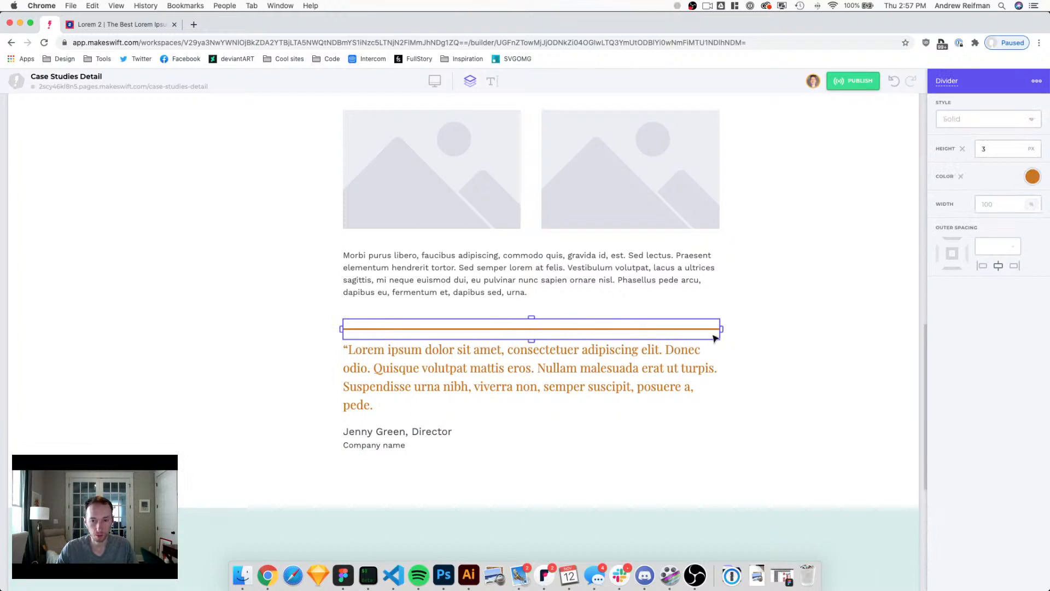
left_click(922, 301)
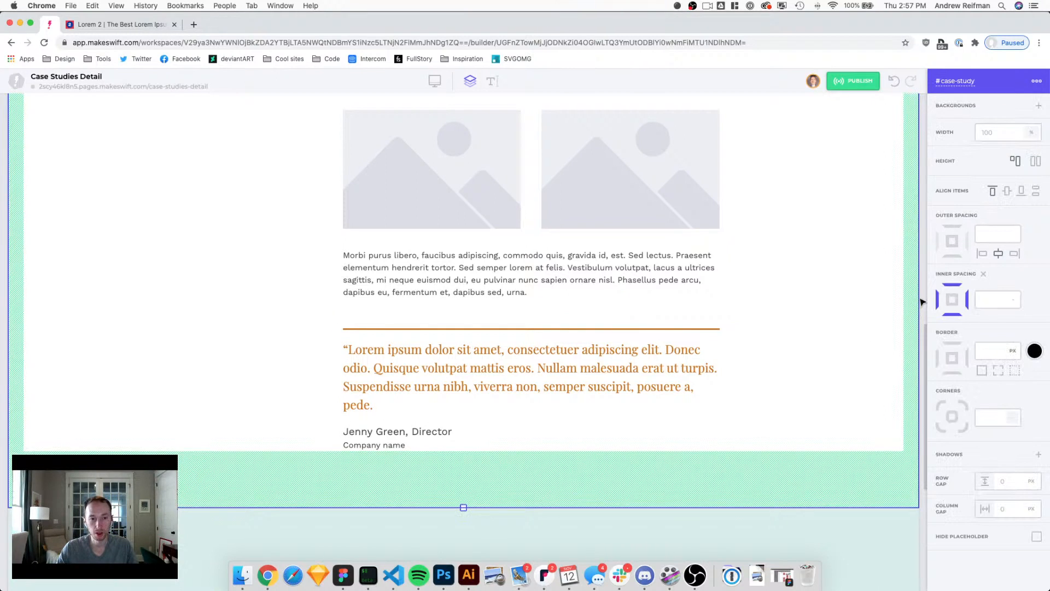
Step: Change the Service heading beside the large case study image to "Location"
scroll(829, 298, "down", 1)
scroll(829, 298, "down", 5)
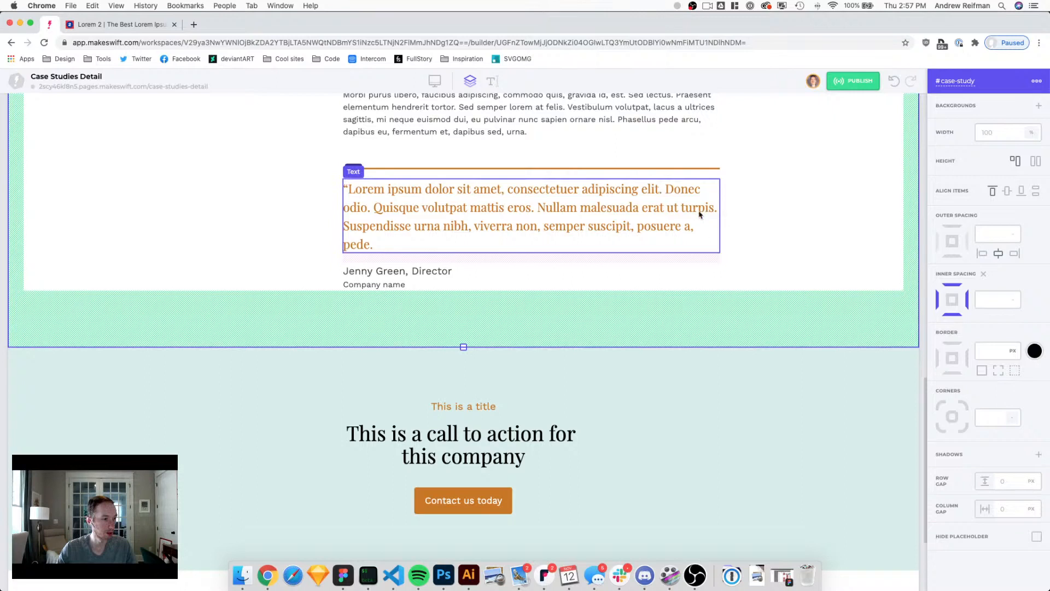
scroll(556, 178, "up", 10)
scroll(565, 178, "up", 5)
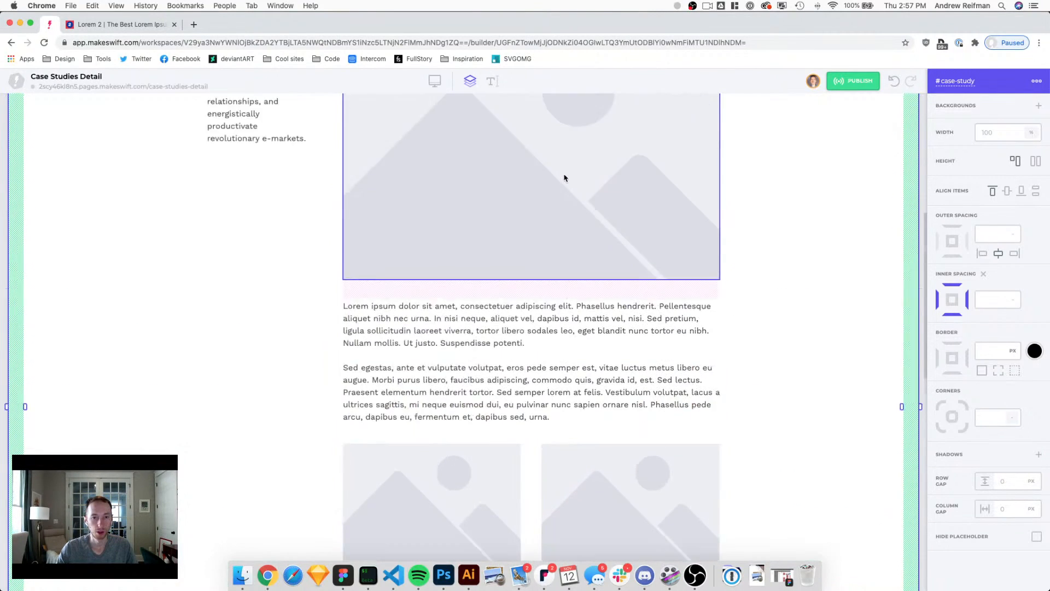
scroll(564, 178, "up", 8)
scroll(236, 207, "up", 4)
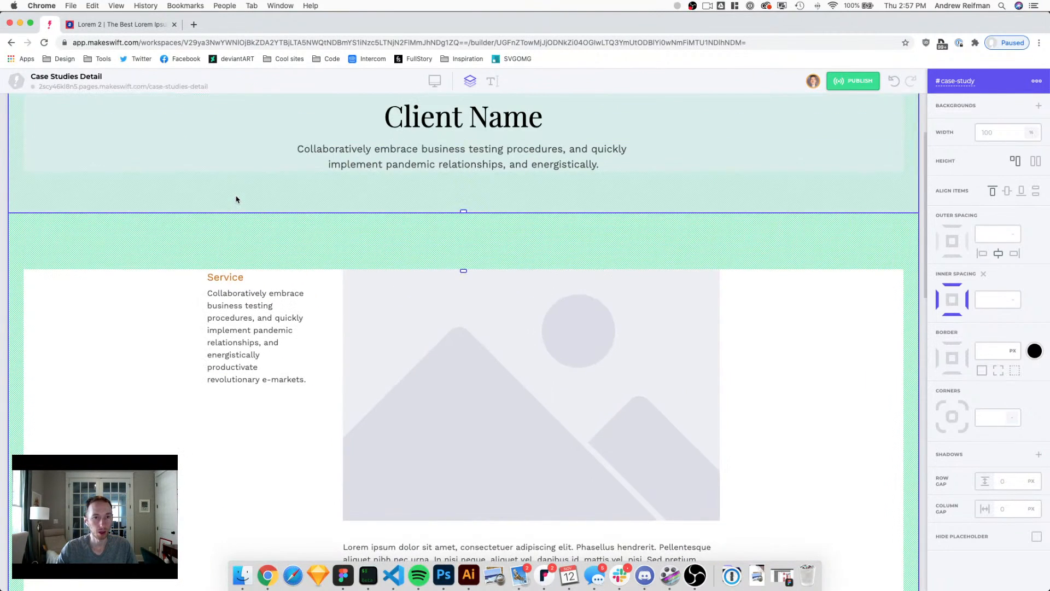
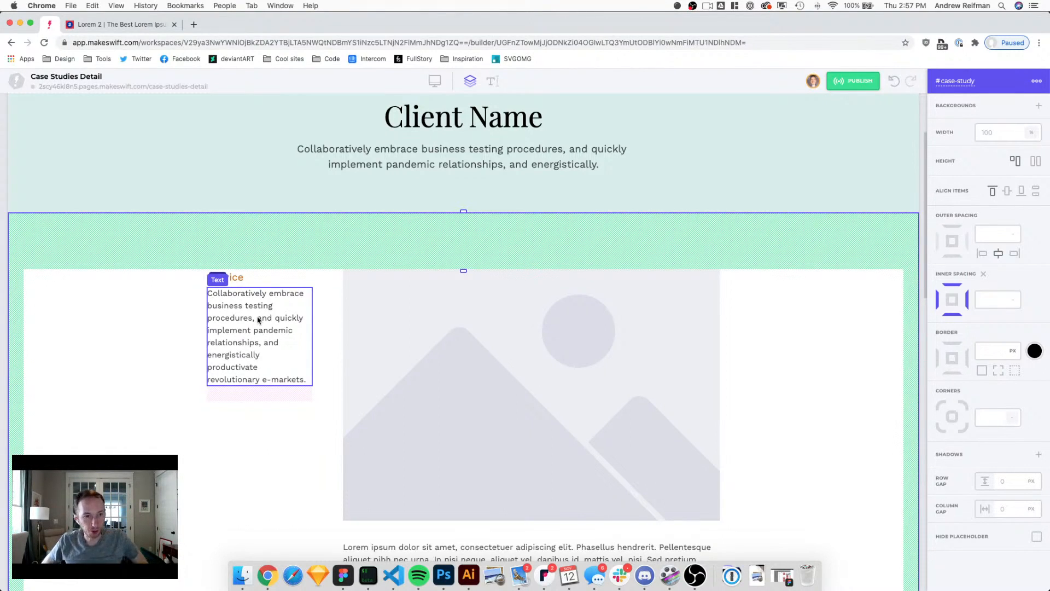
double_click(239, 276)
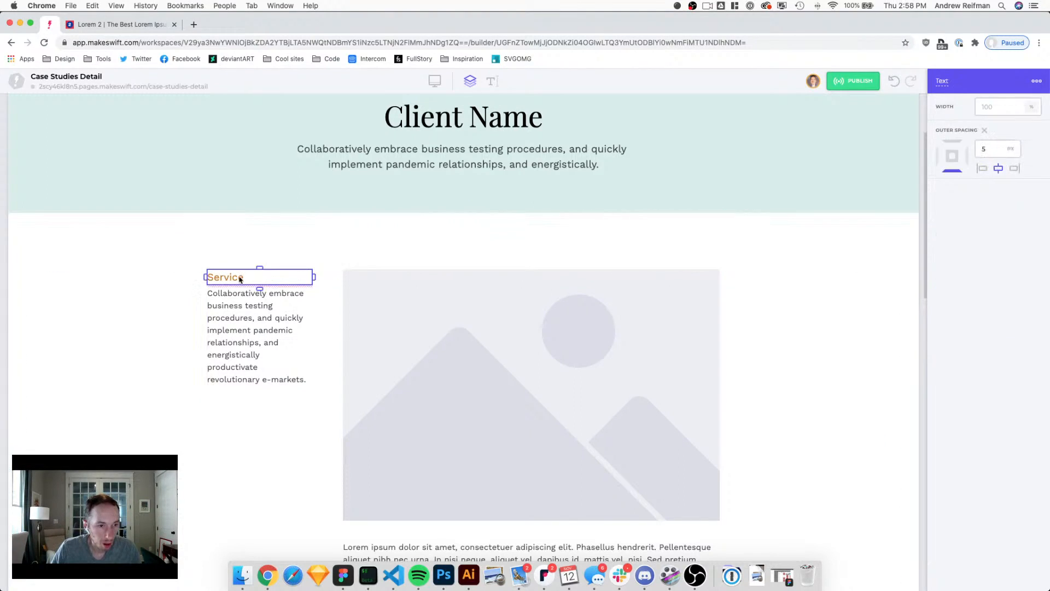
type("Location")
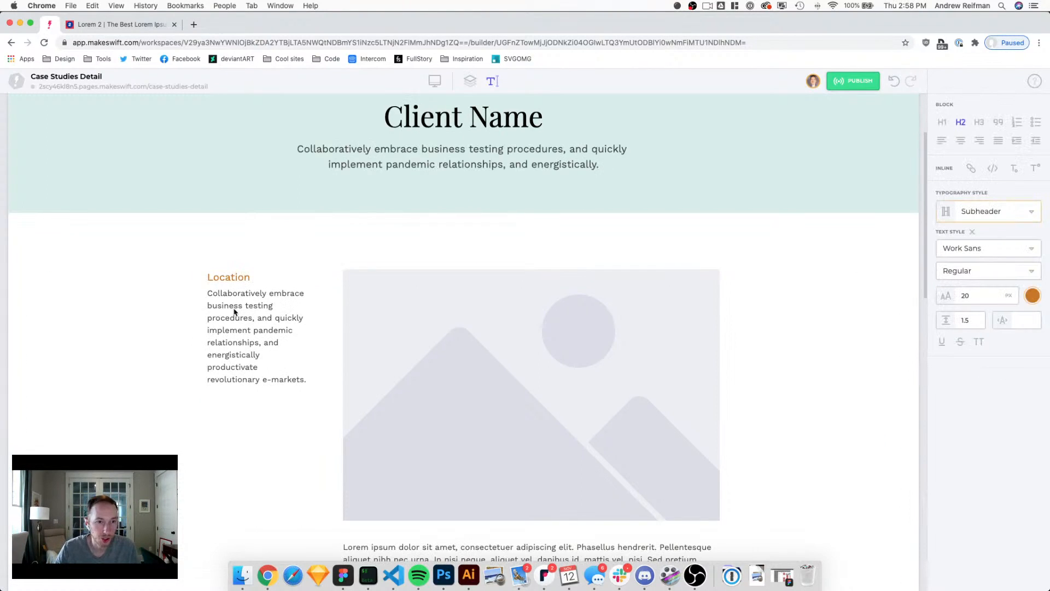
Step: Replace the description beneath the Location heading with "Atlanta, GA"
triple_click(234, 311)
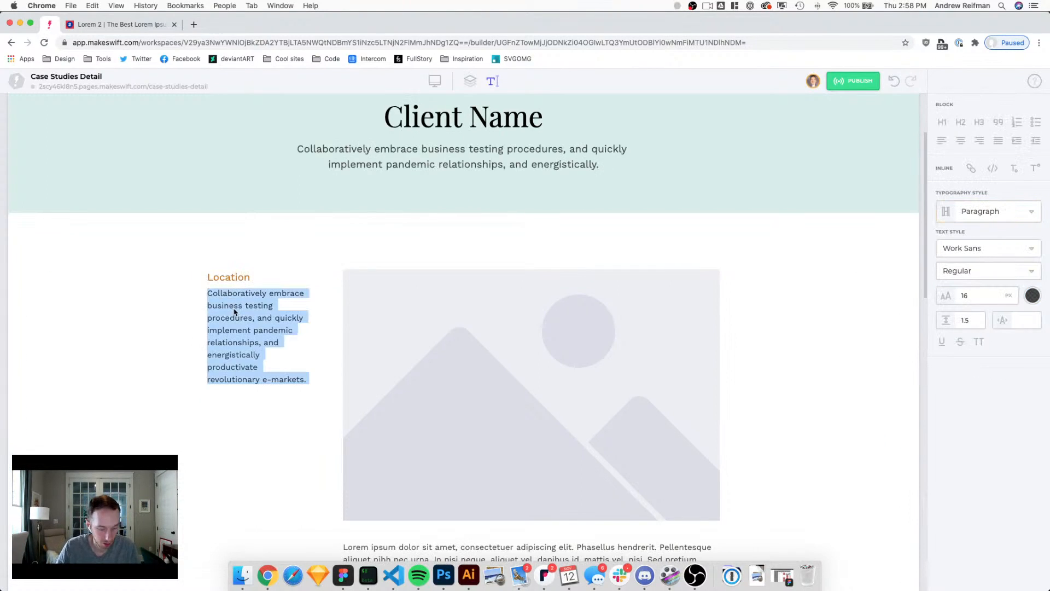
type("Atlanta, GA")
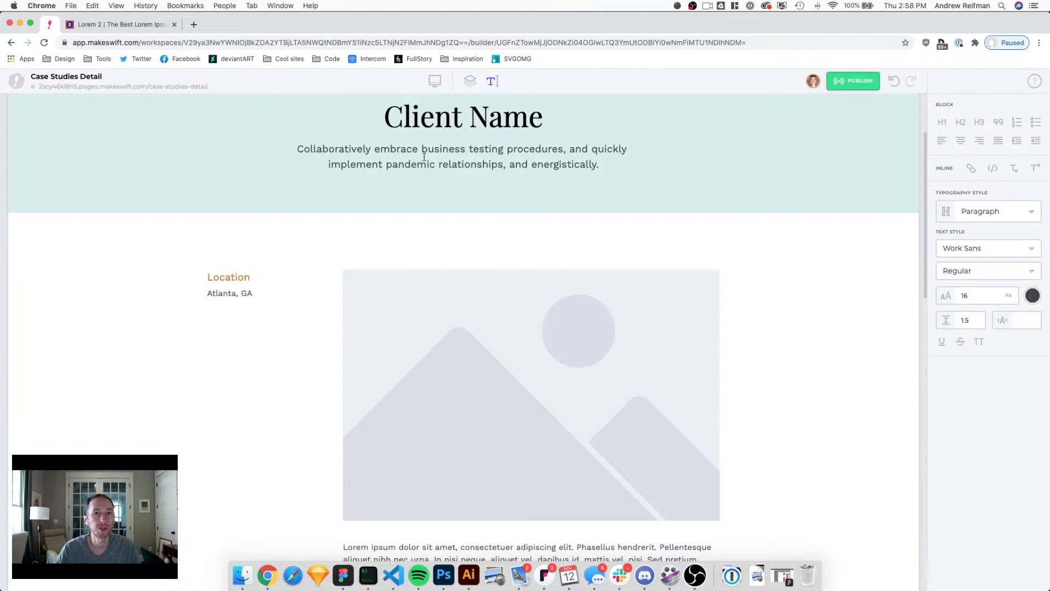
left_click(470, 81)
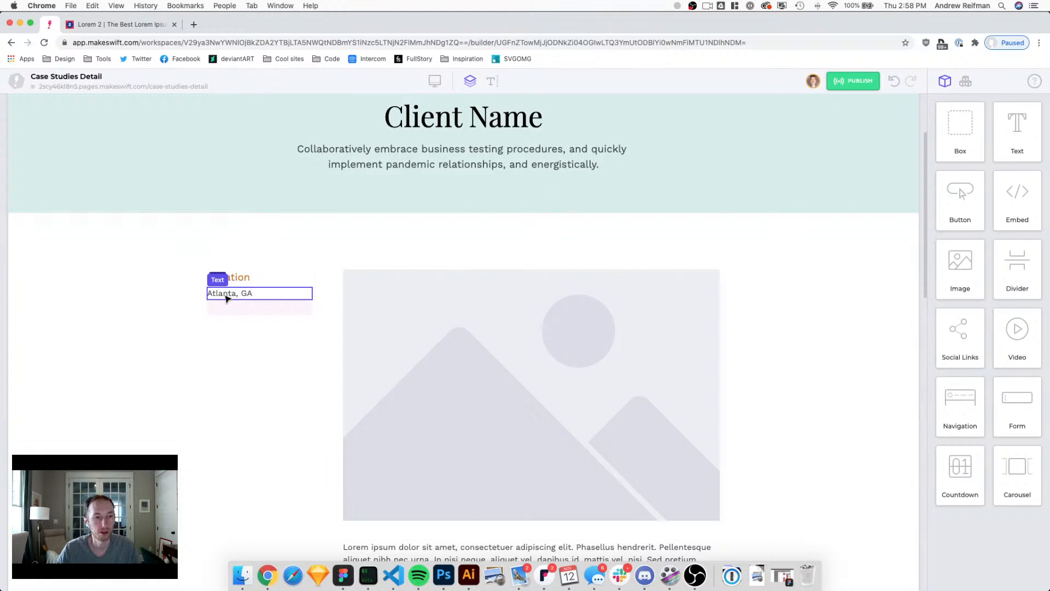
mouse_move(227, 279)
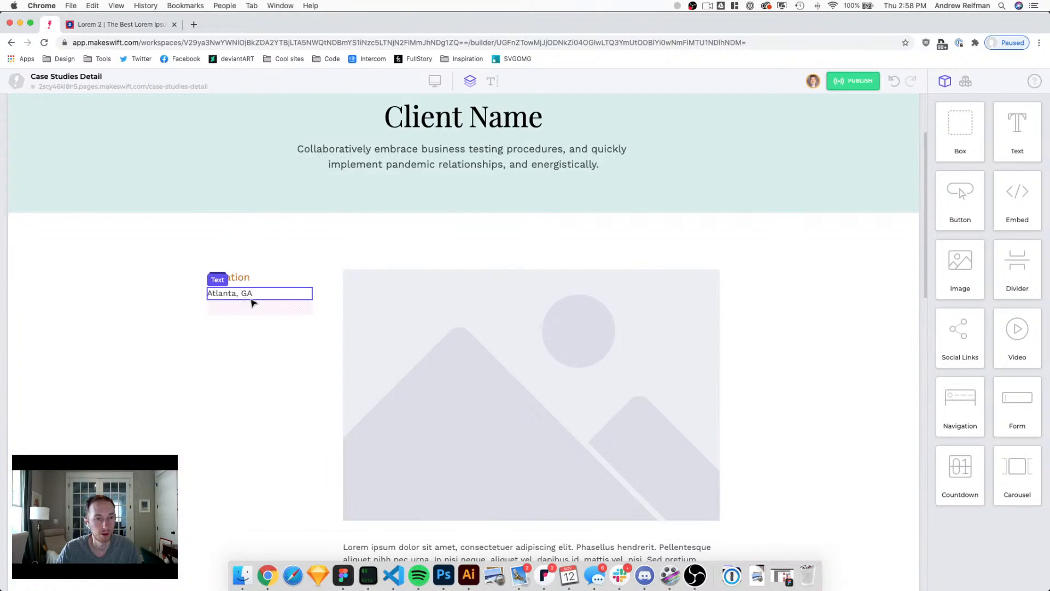
Step: Duplicate the "Atlanta, GA" text and the Location heading, placing the copied heading directly above the copied text in the client-info box
left_click(253, 297)
key("super+d")
left_click(241, 278)
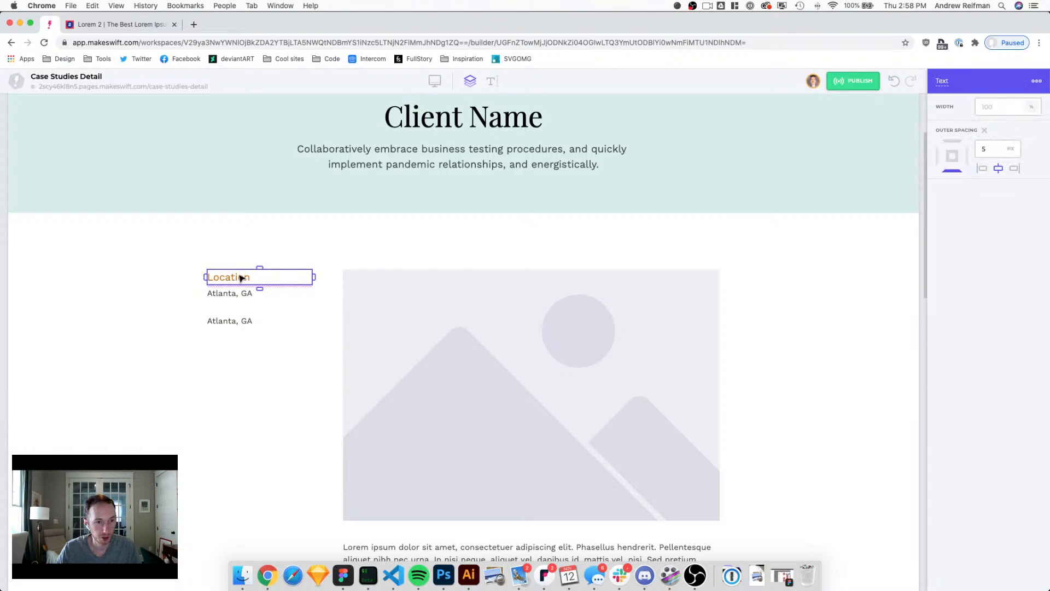
left_click_drag(241, 278, 237, 316)
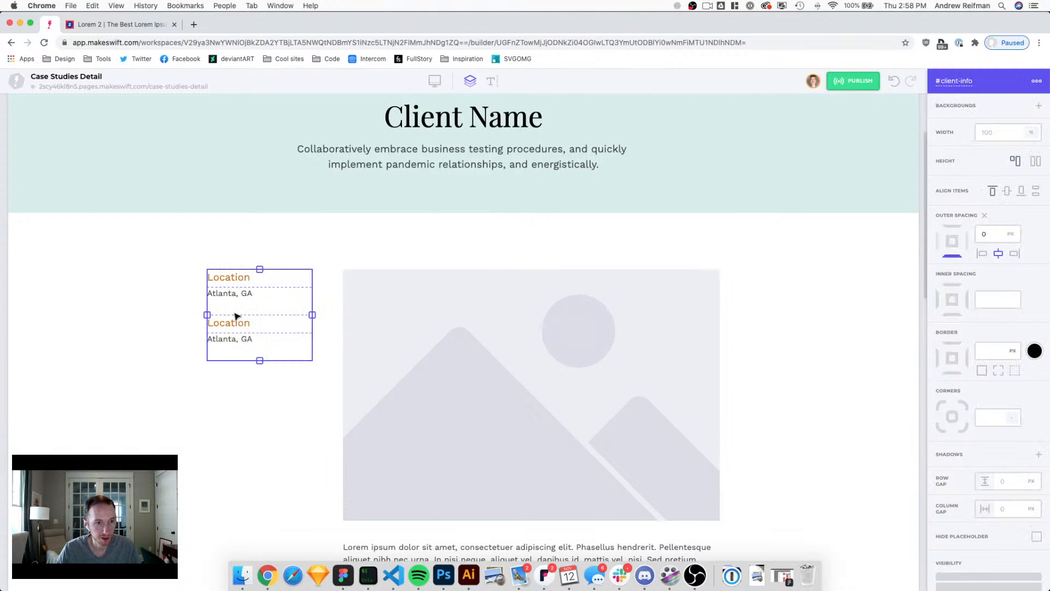
Step: Change the copied heading to "Company size" and the text beneath it to "140+", then leave text editing
double_click(235, 323)
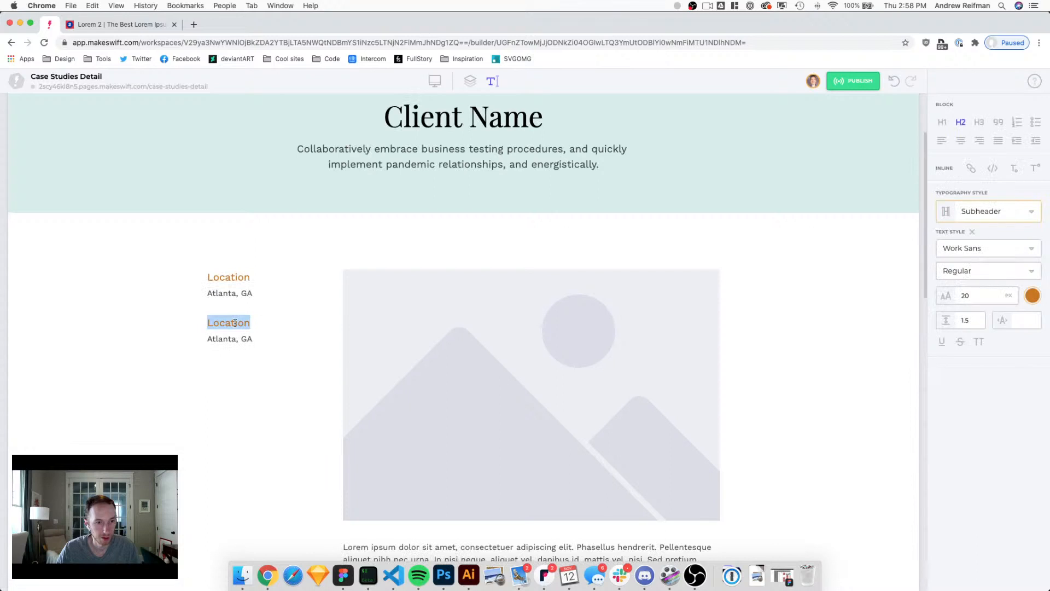
type("Comapn")
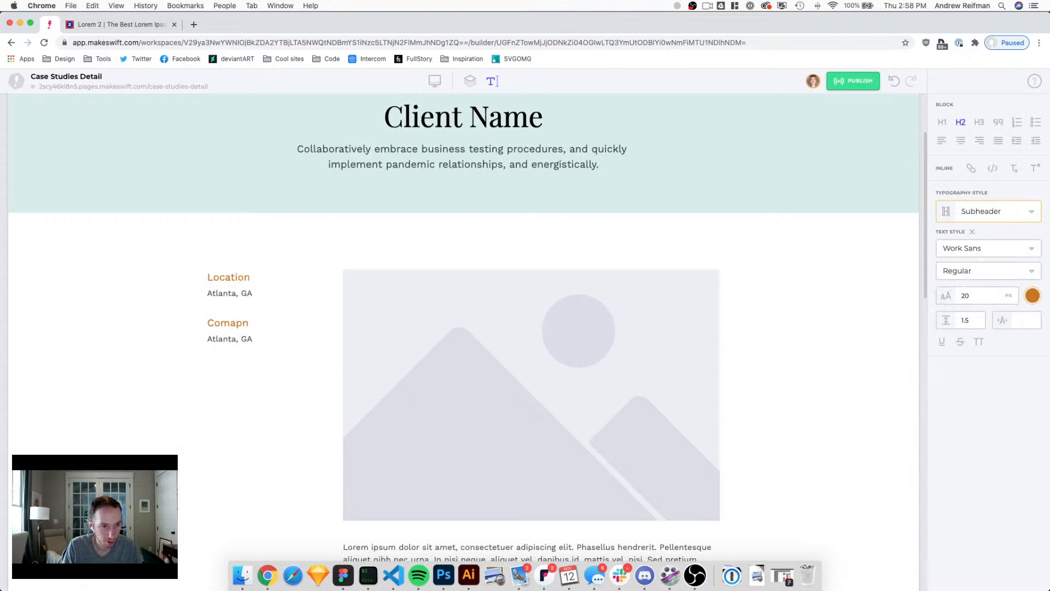
type("pany size")
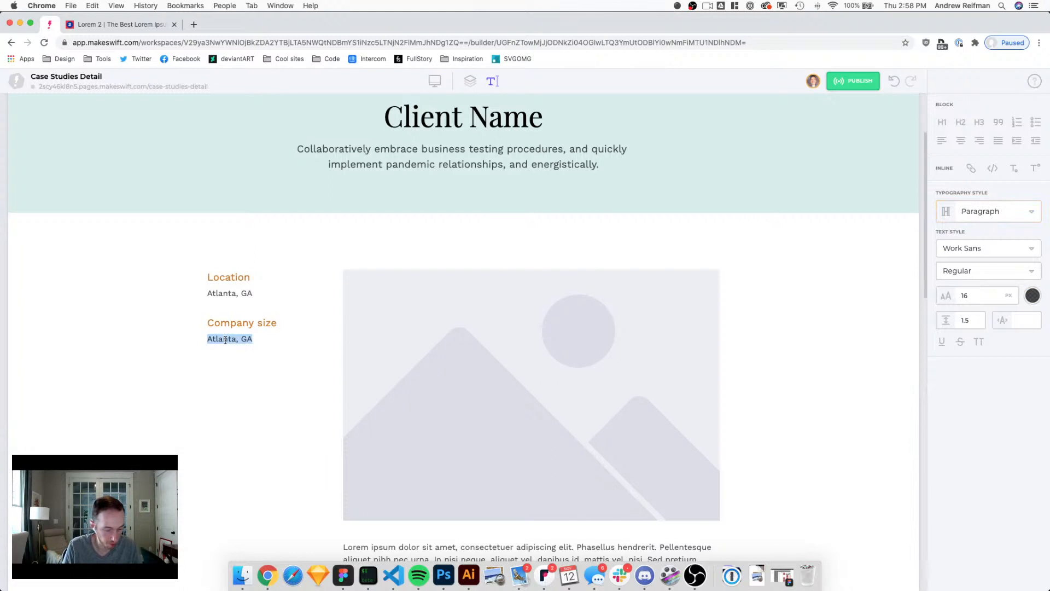
type("140+")
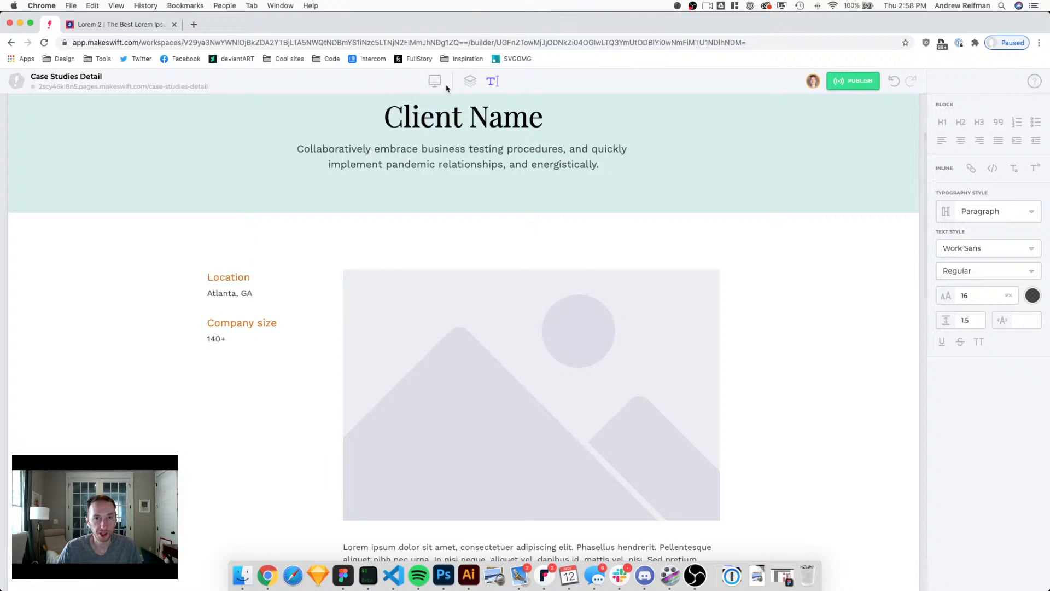
left_click(469, 82)
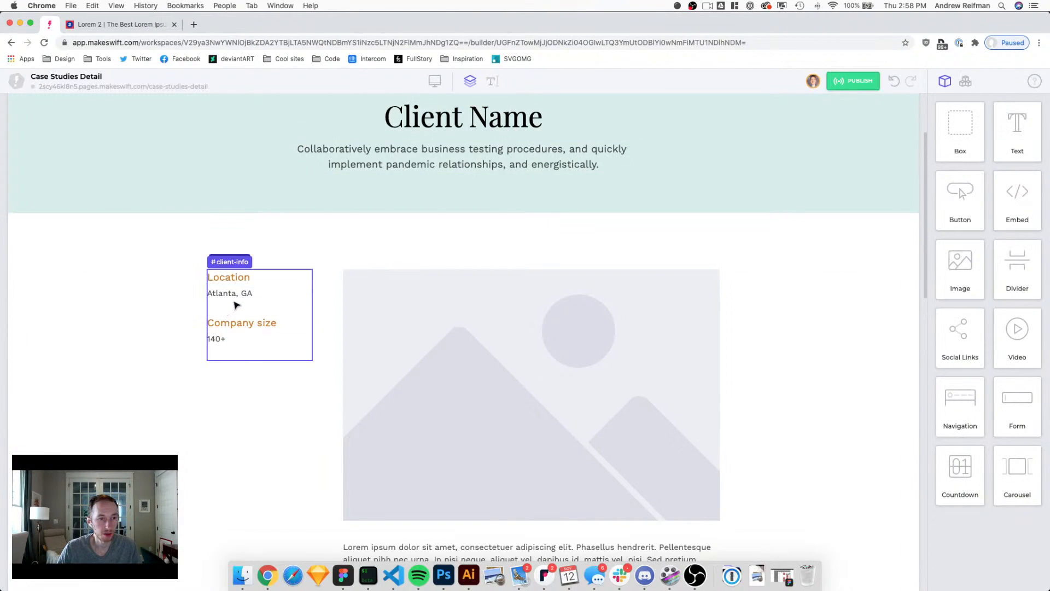
Step: Reduce the bottom outer spacing of the "Atlanta, GA" and "140+" texts to 25 px each
left_click(239, 299)
left_click_drag(262, 316, 262, 315)
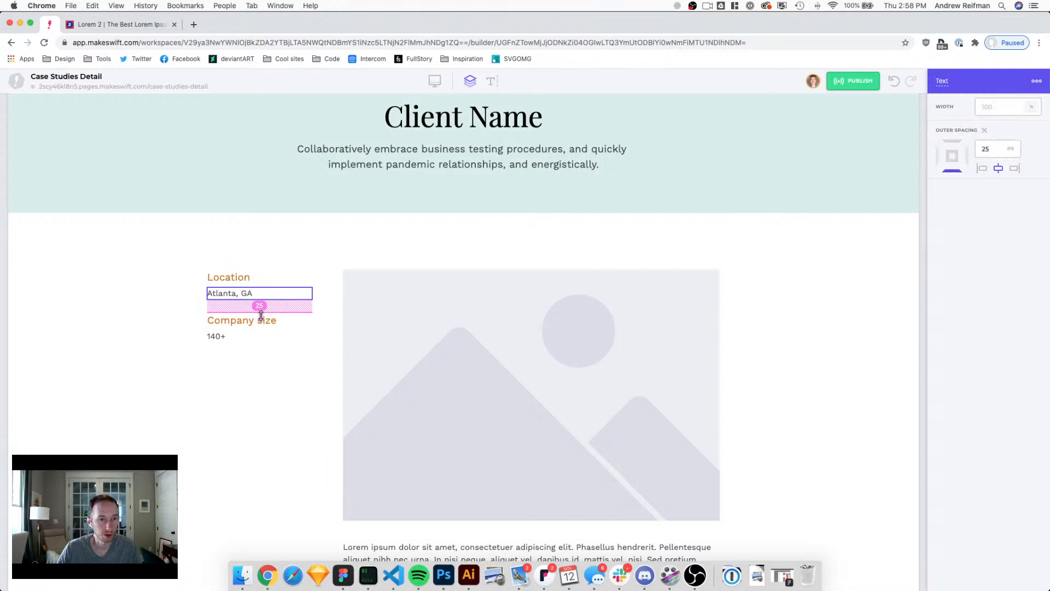
left_click(235, 337)
left_click_drag(260, 359, 258, 356)
Step: Duplicate the "140+" text and the Company size heading, placing the copied pair below the original in the client-info box
key("super+d")
left_click(233, 321)
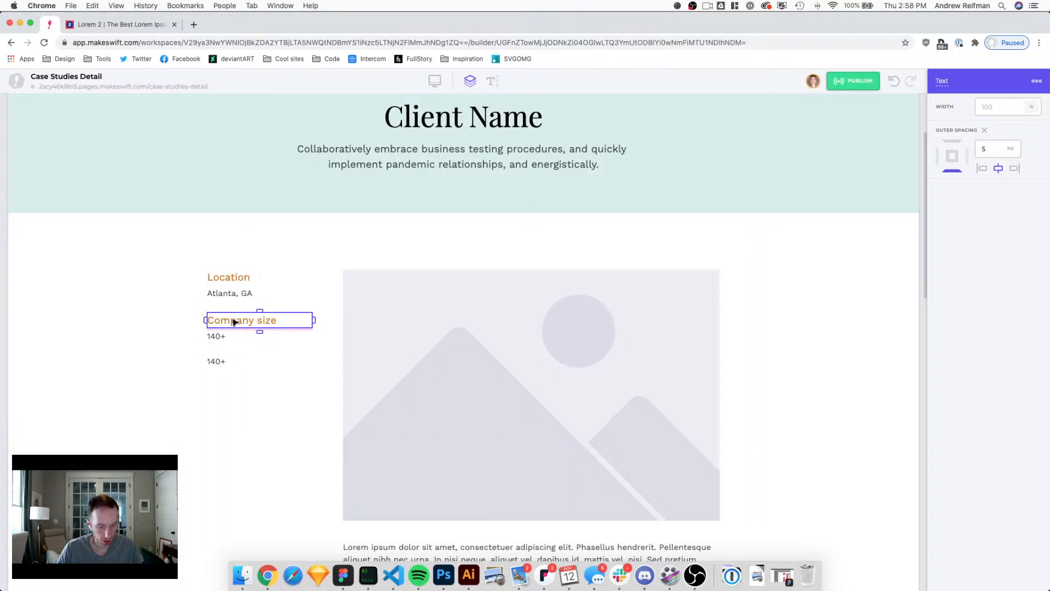
left_click_drag(233, 323, 230, 353)
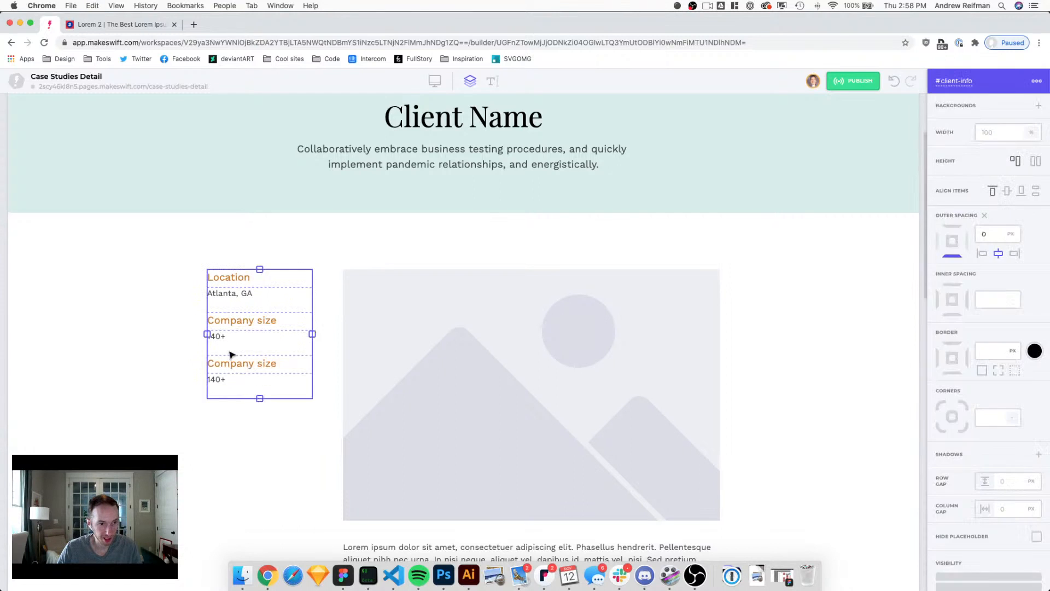
Step: Change the lower Company size heading to "Industry" and its text to "Automotive", then leave text editing
double_click(230, 363)
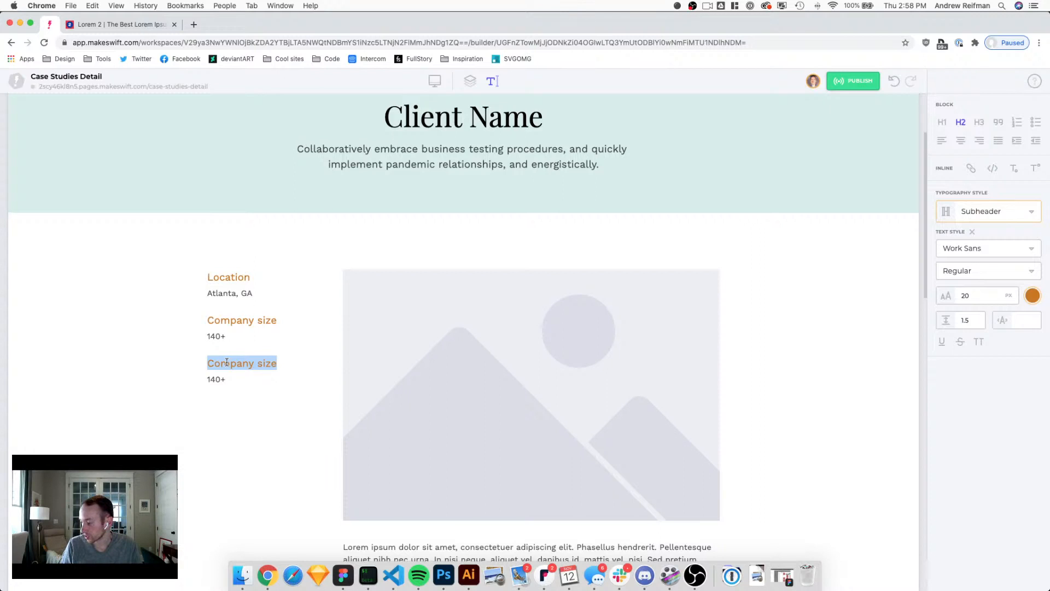
type("Industry")
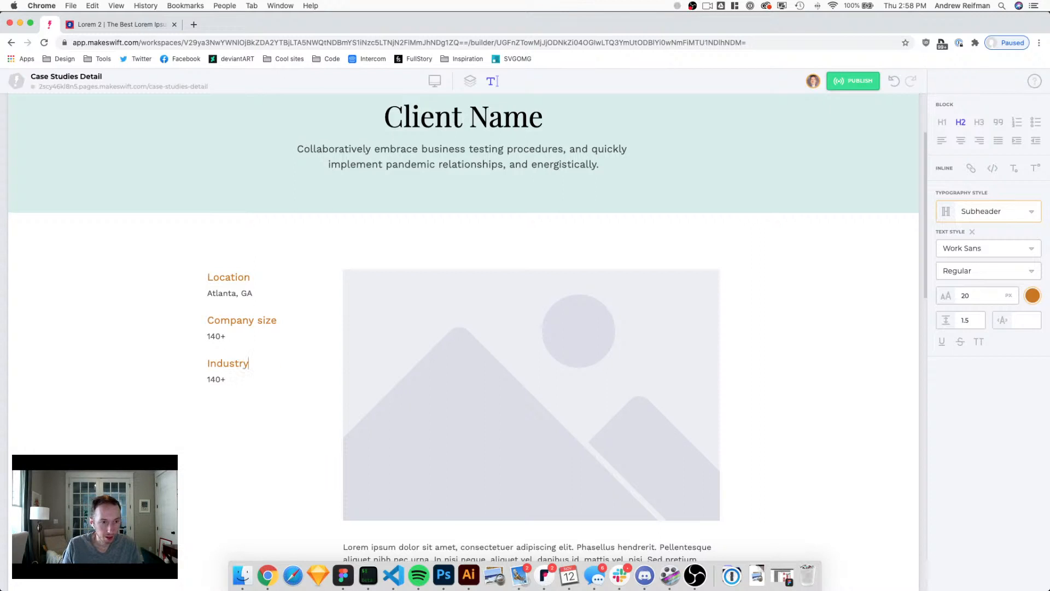
double_click(217, 379)
type("A")
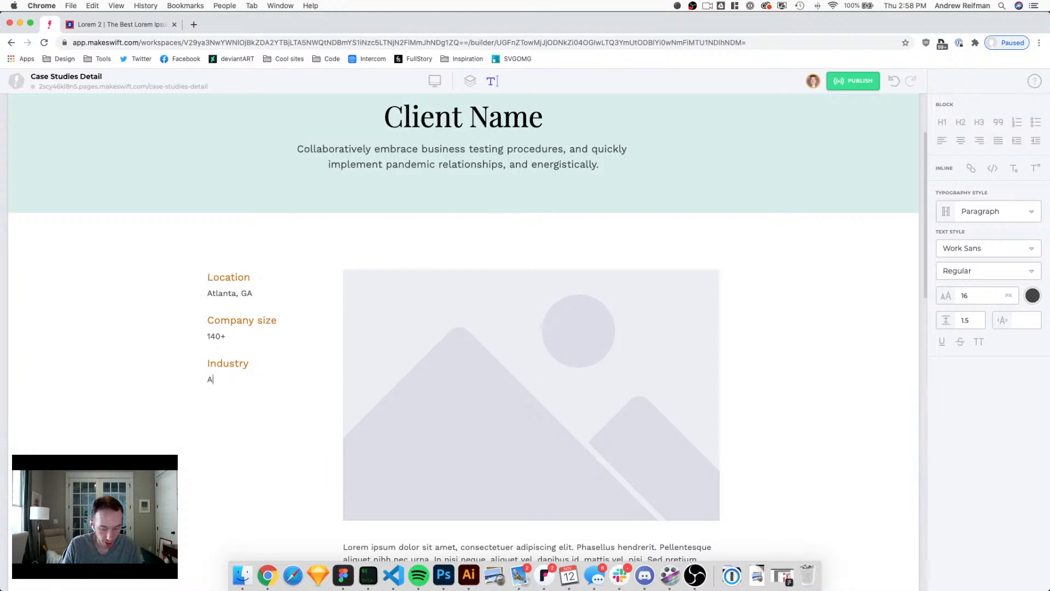
type("utomoti")
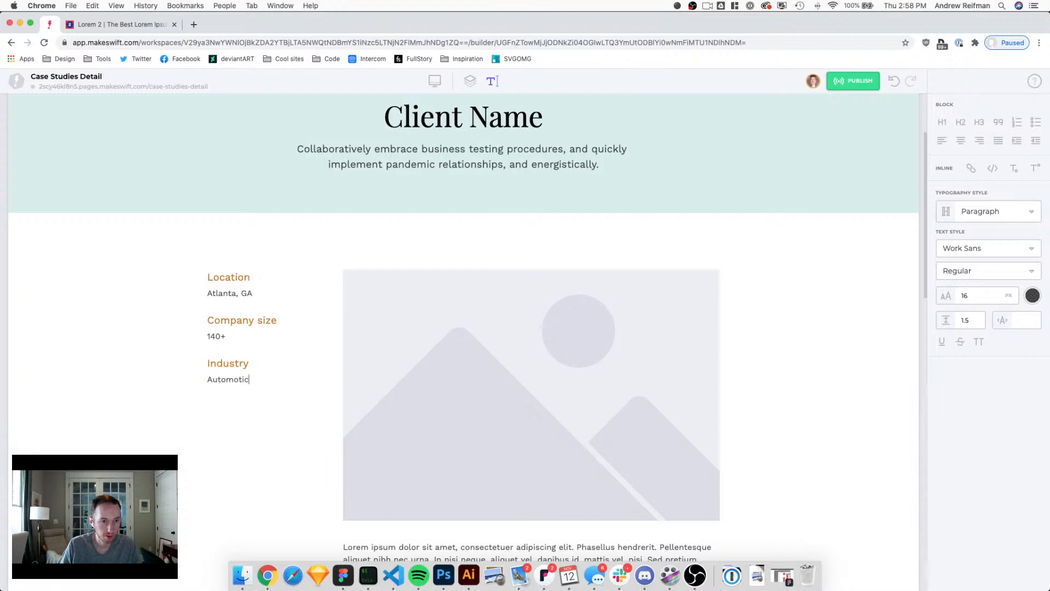
type("ve")
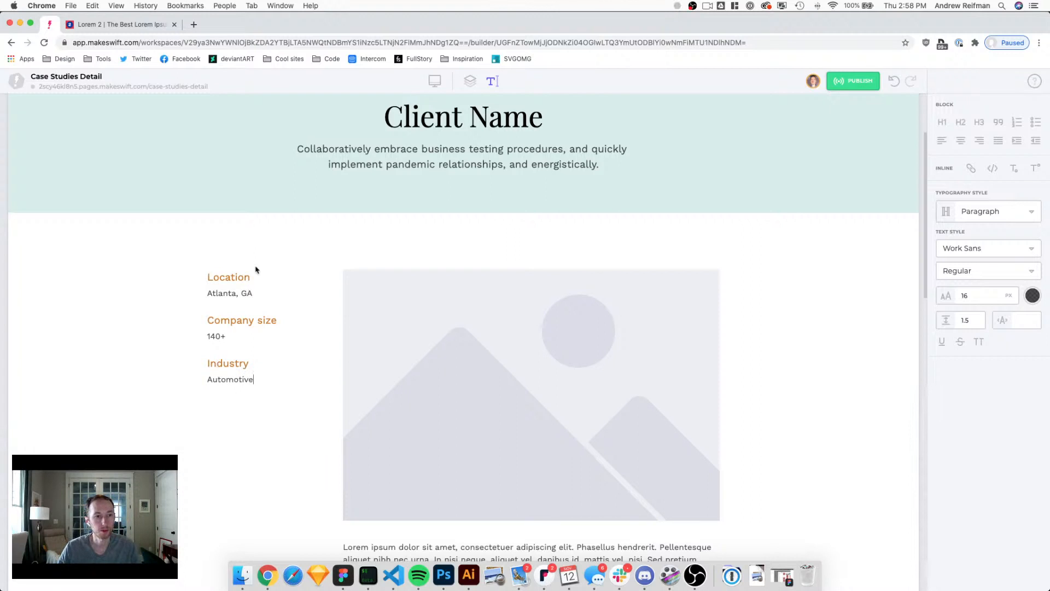
left_click(470, 81)
Step: Duplicate the Industry heading and its "Automotive" text as a fourth pair below, and select the copied heading's text for editing
left_click(234, 368)
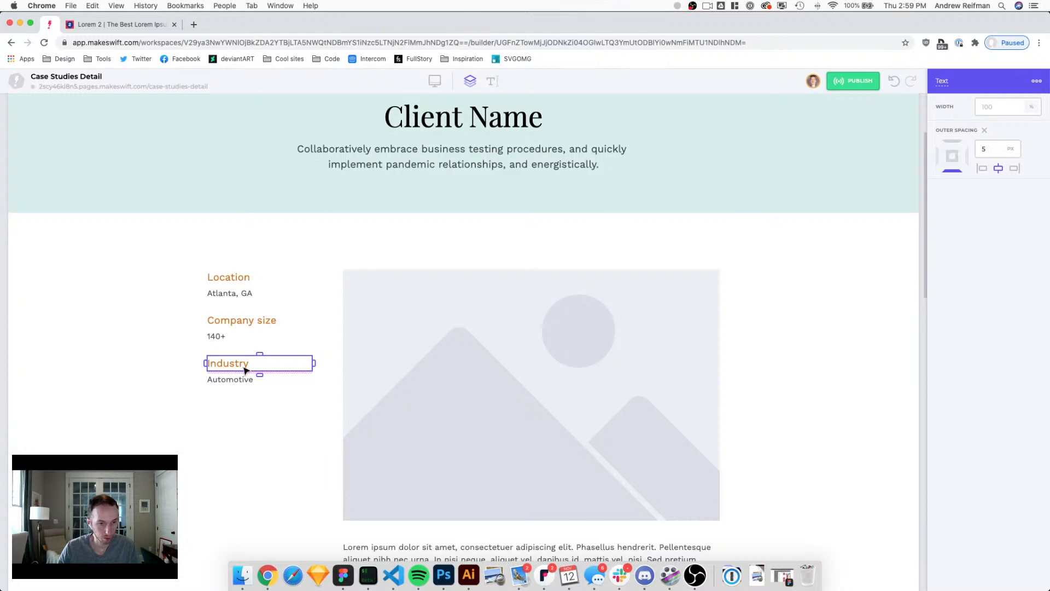
left_click(244, 382)
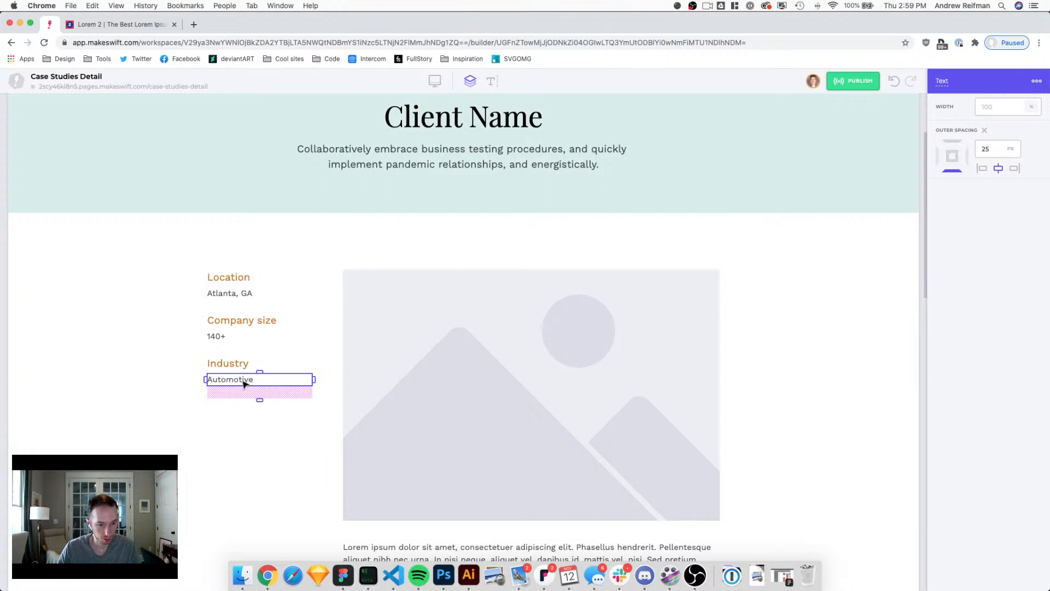
key("super+d")
left_click(234, 366)
key("super+c")
left_click_drag(235, 366, 241, 411)
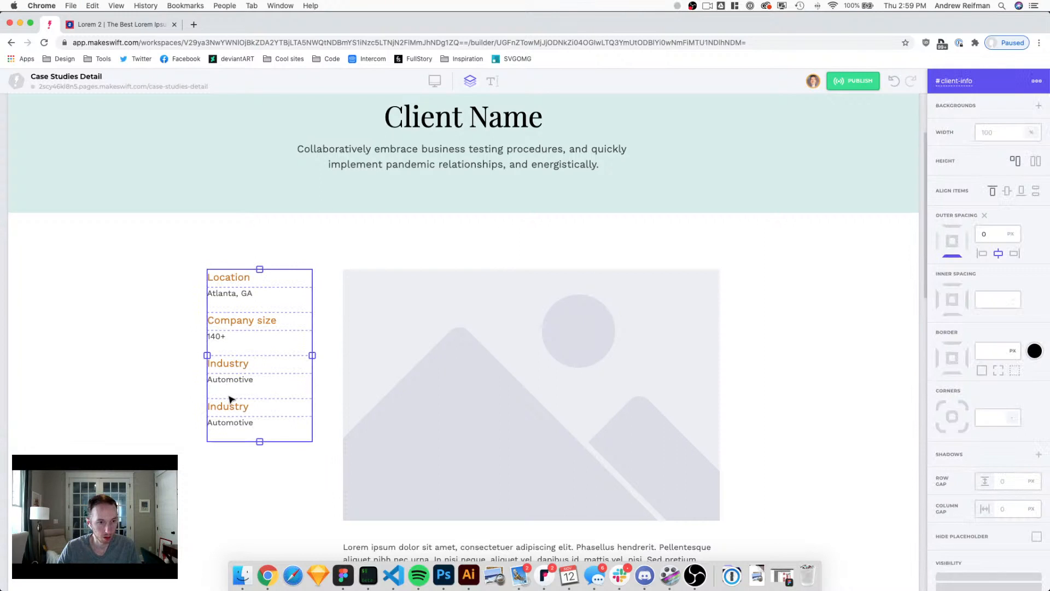
left_click(229, 407)
double_click(228, 406)
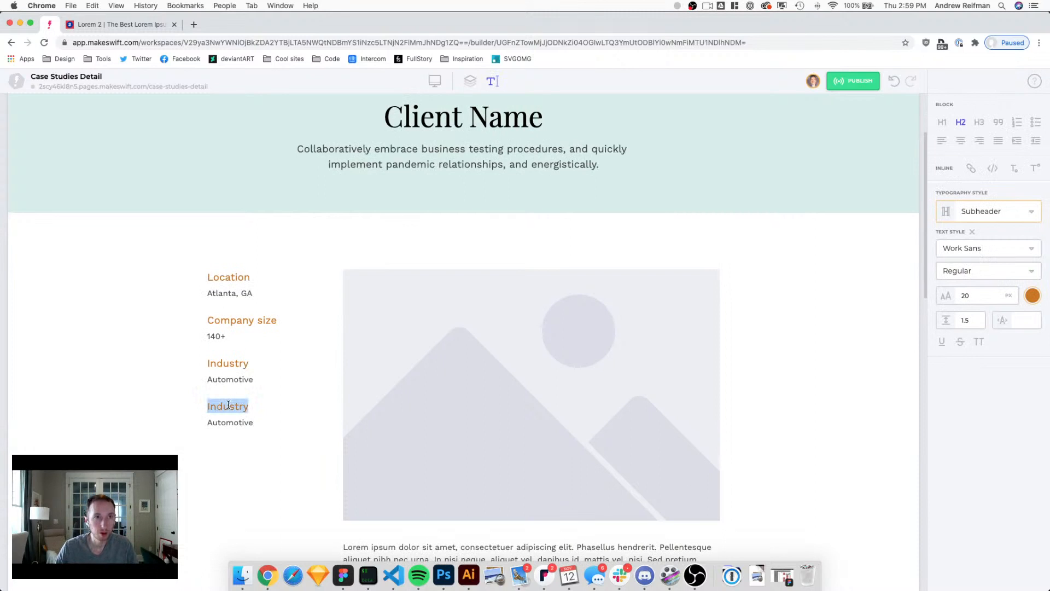
Step: Open the matchstic.com website in a new browser tab to look for case study references
left_click(192, 24)
type("matchs")
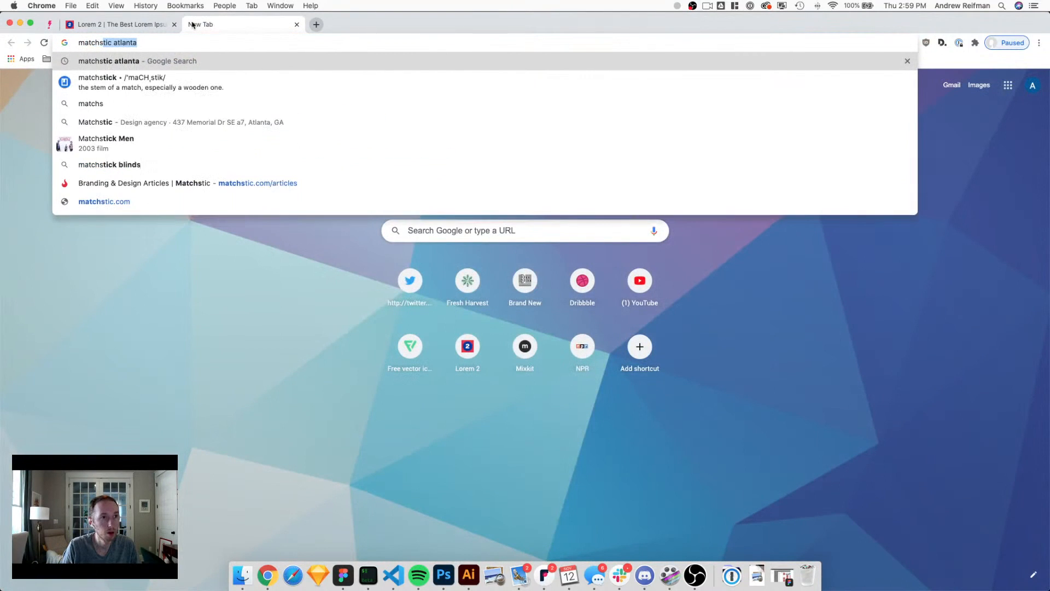
type("i")
key("BackSpace")
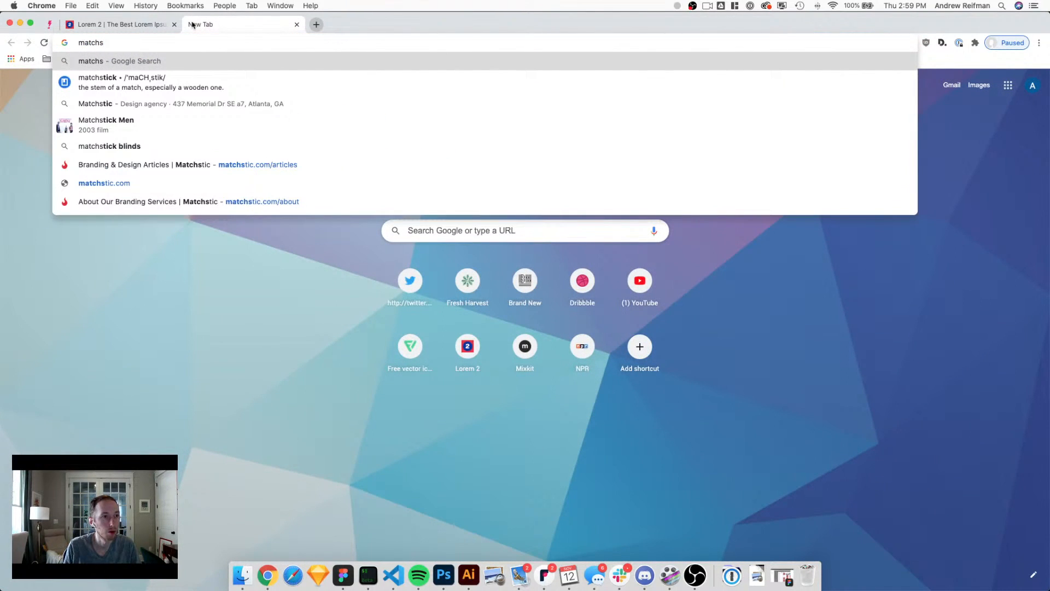
key("Down")
key("Down")
key("Down")
key("Down")
key("Down")
key("Down")
key("Return")
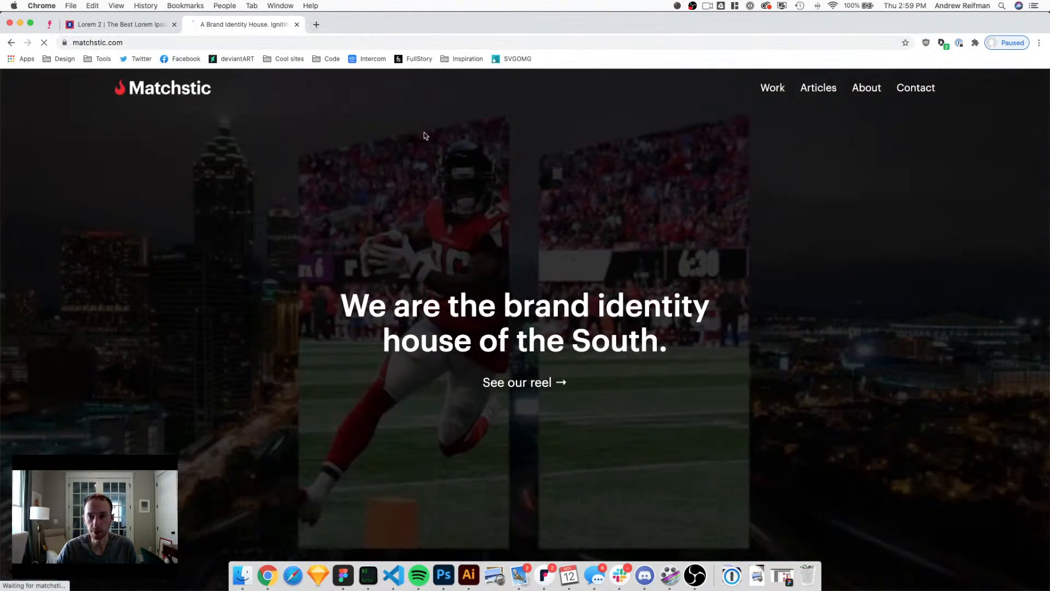
Step: Open the Trilith case study from Matchstic's work portfolio and examine which project details and sections it presents
left_click(772, 87)
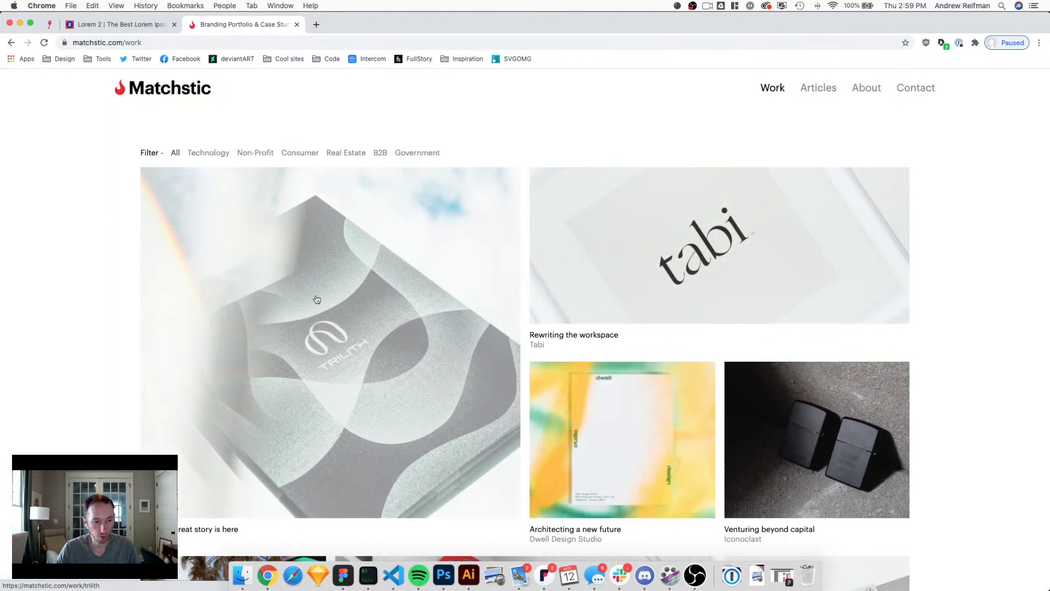
left_click(340, 289)
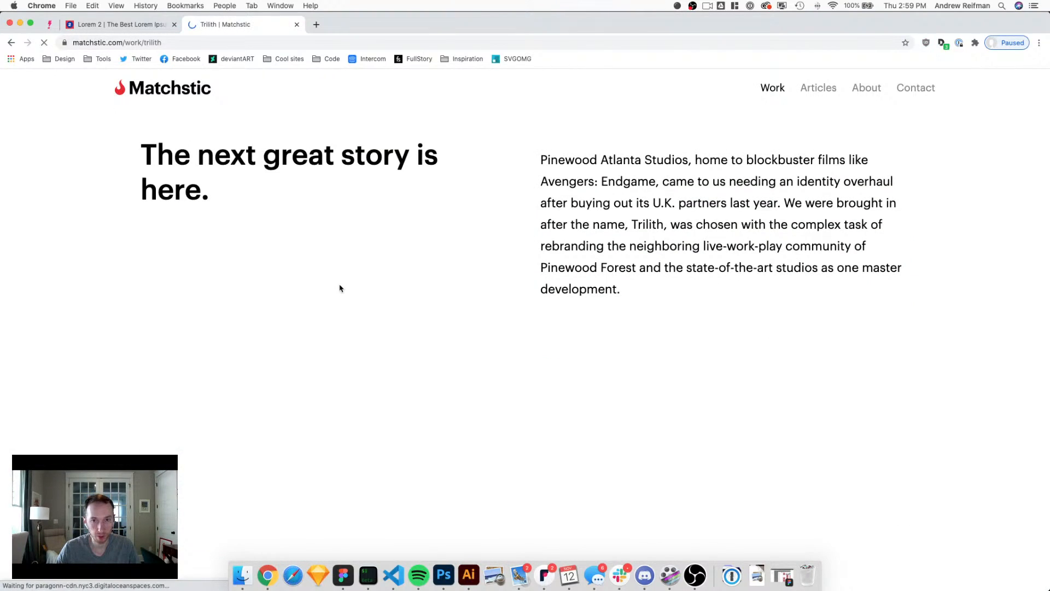
scroll(321, 283, "down", 15)
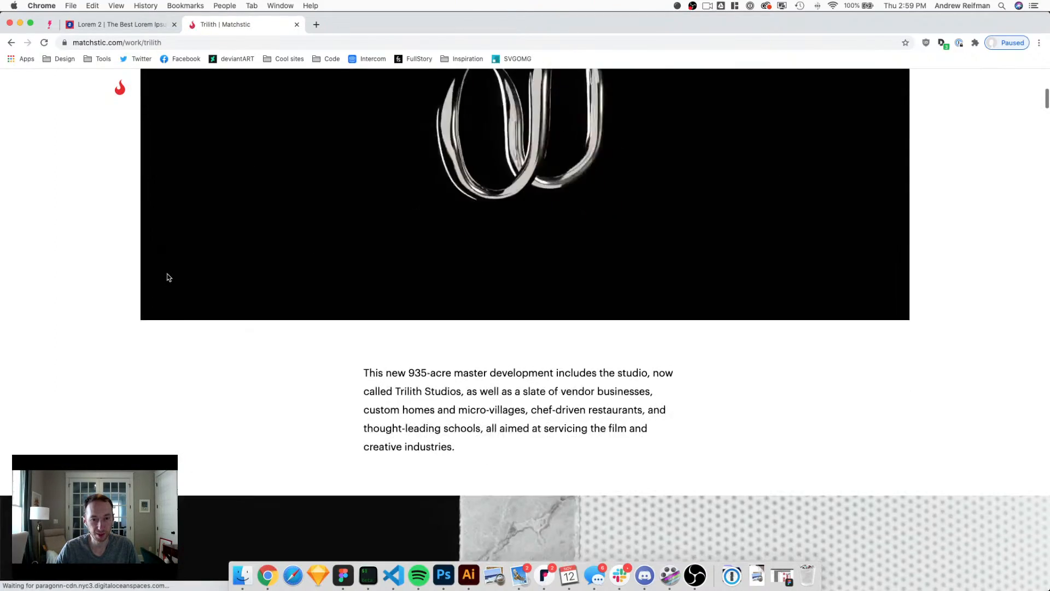
scroll(169, 277, "down", 20)
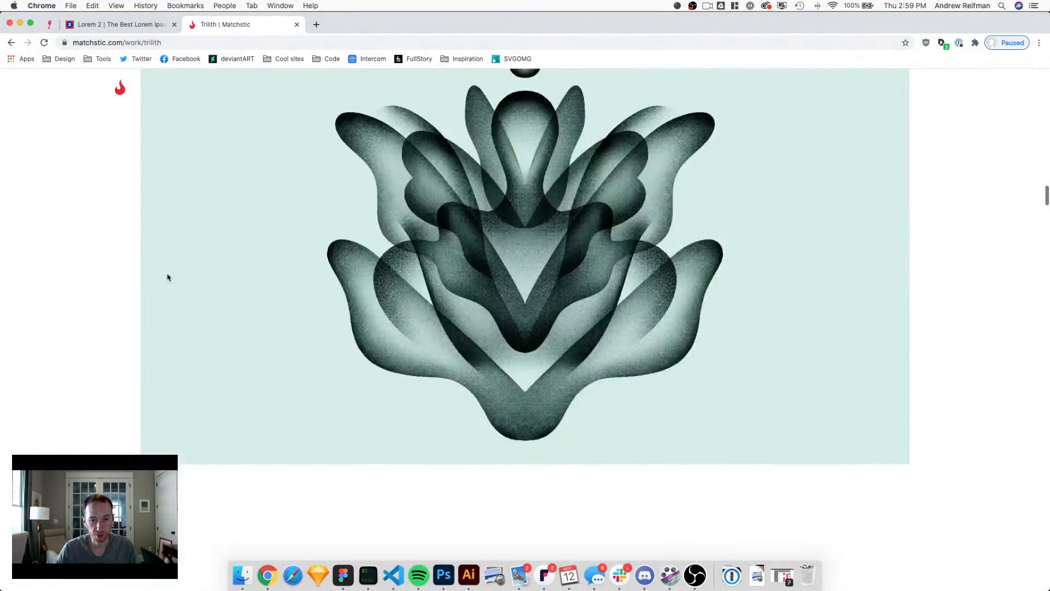
scroll(168, 278, "down", 20)
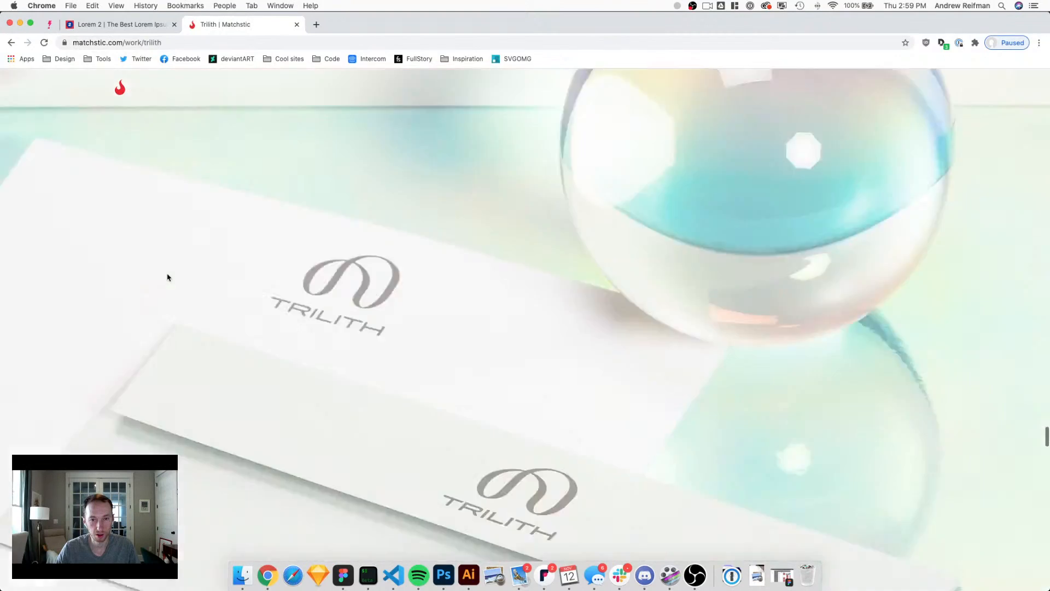
scroll(167, 278, "down", 15)
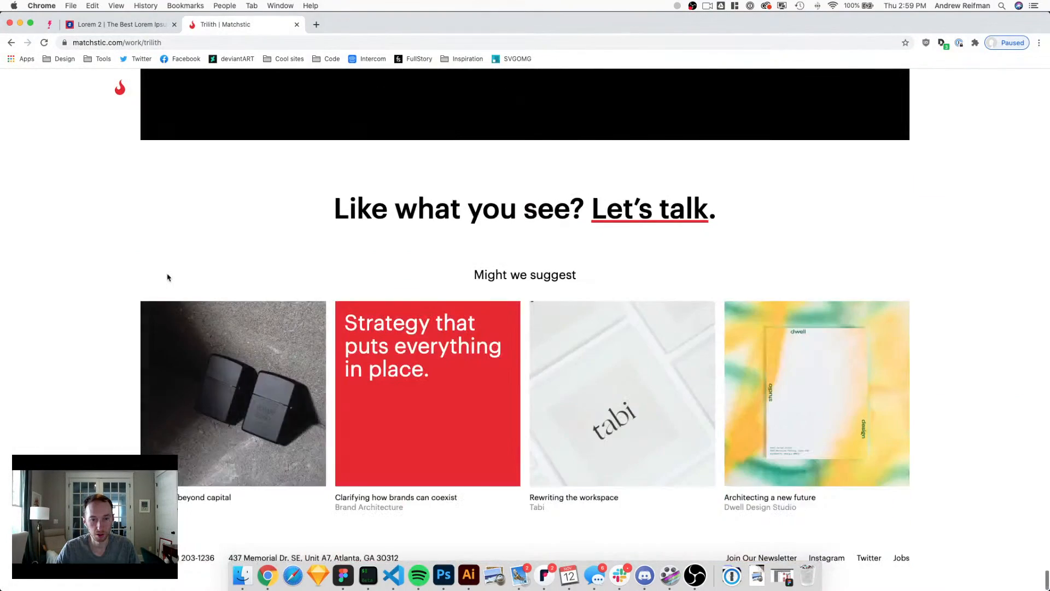
scroll(167, 277, "up", 20)
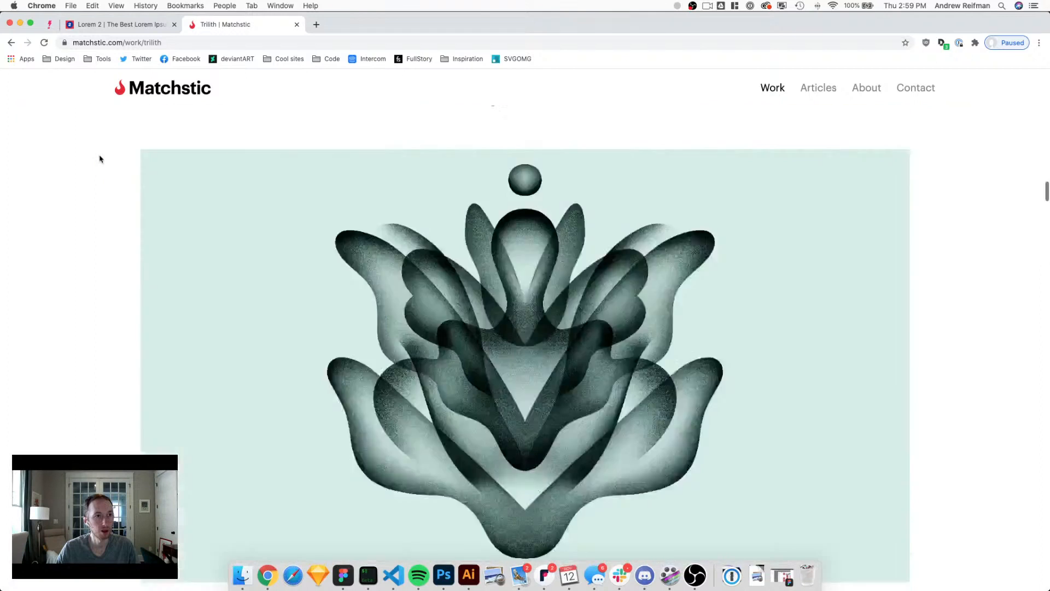
scroll(100, 158, "up", 10)
Step: Search the web for "bbdo", open the BBDO Atlanta website and view the Gracie AI project in its work portfolio
left_click(124, 43)
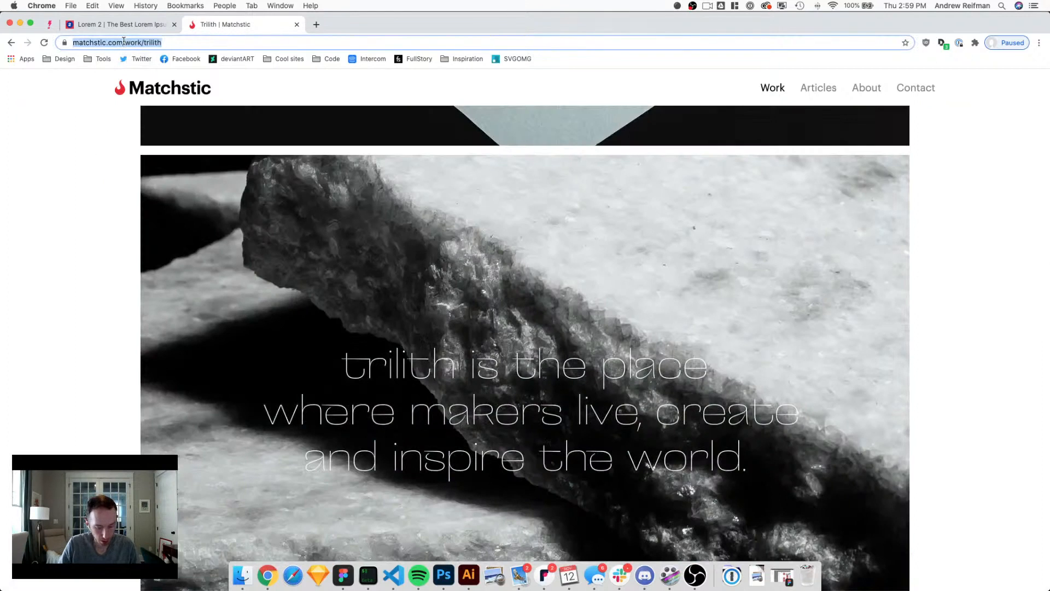
type("bbdo")
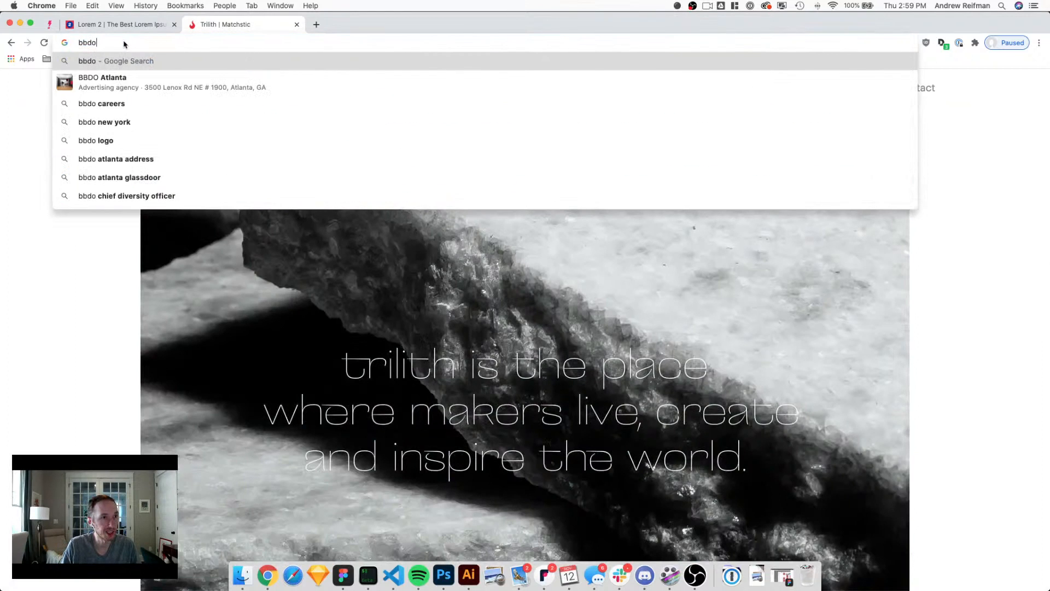
key("Return")
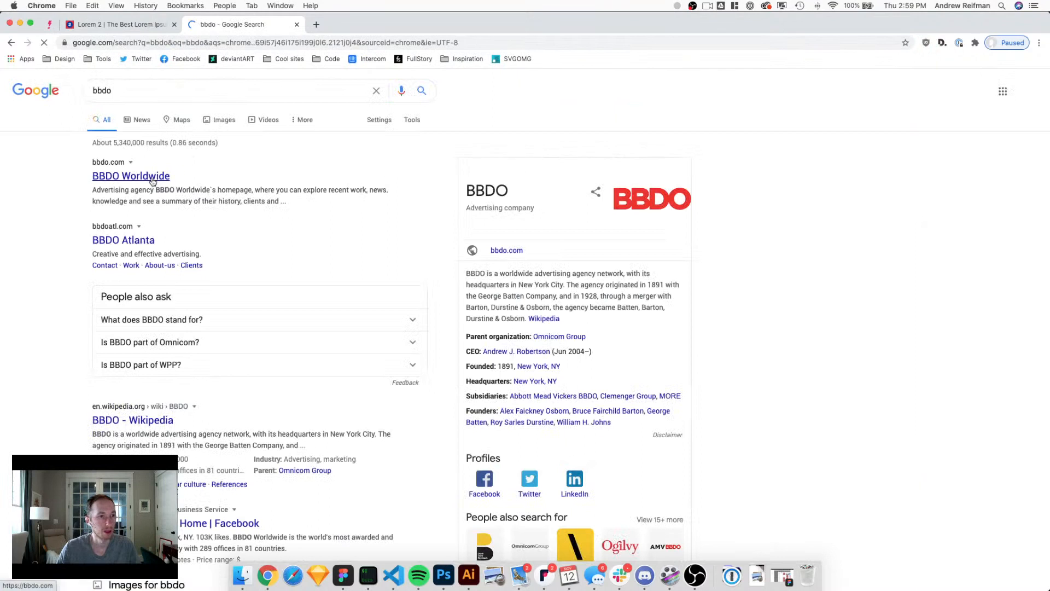
left_click(141, 240)
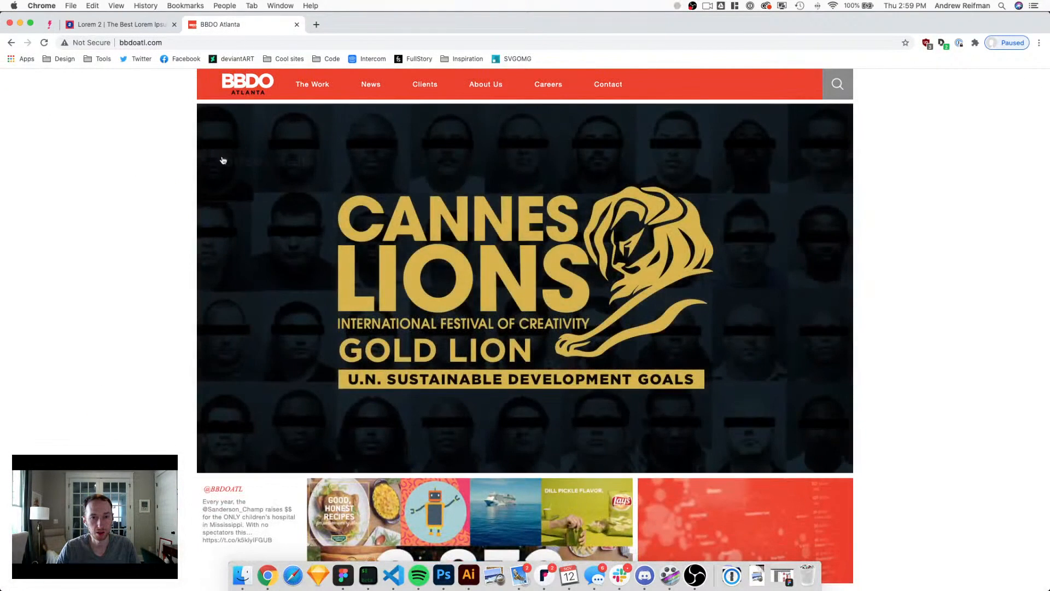
left_click(313, 85)
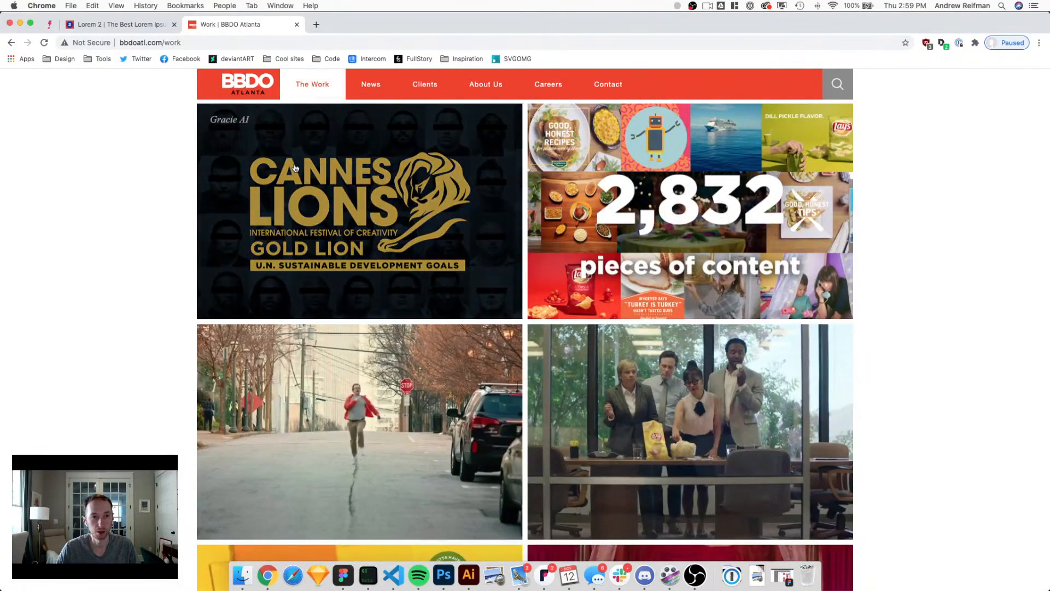
left_click(294, 168)
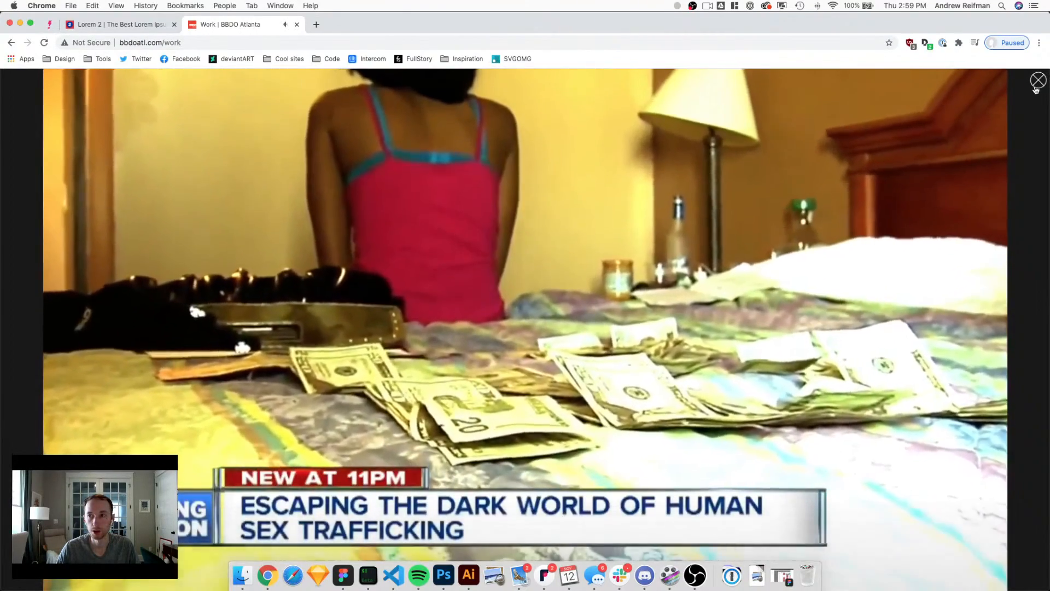
Step: Examine the description, awards and related work on BBDO's Gracie AI project page, and close the site
left_click(1037, 82)
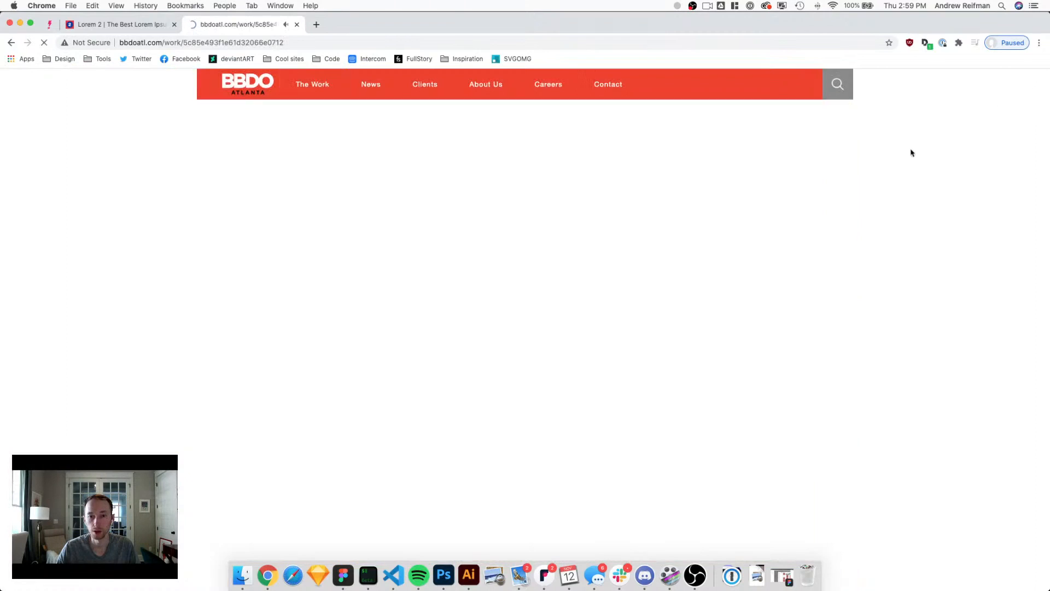
scroll(896, 202, "down", 4)
scroll(909, 209, "down", 2)
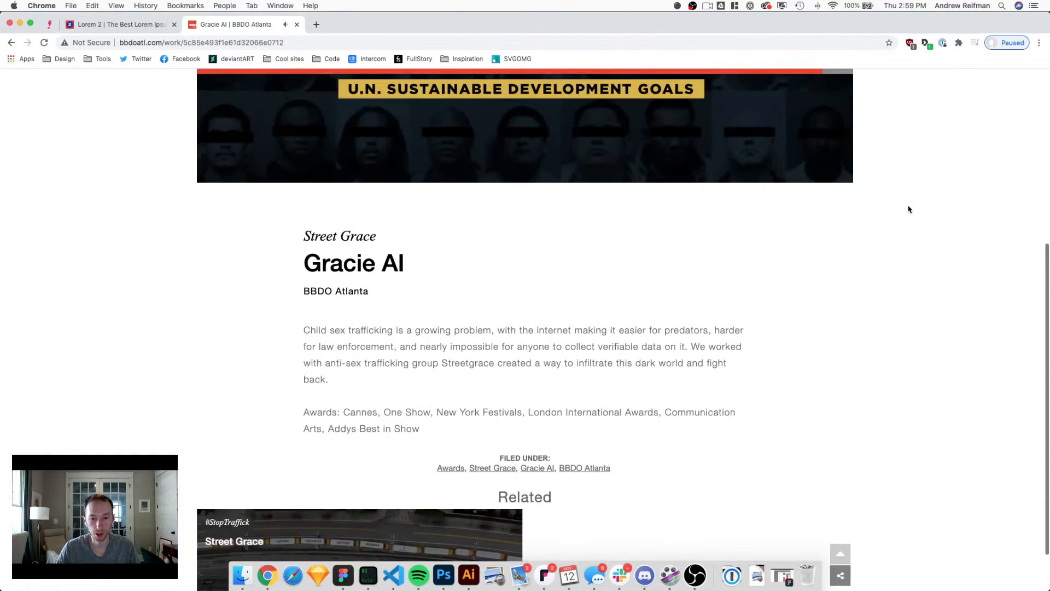
scroll(908, 209, "down", 2)
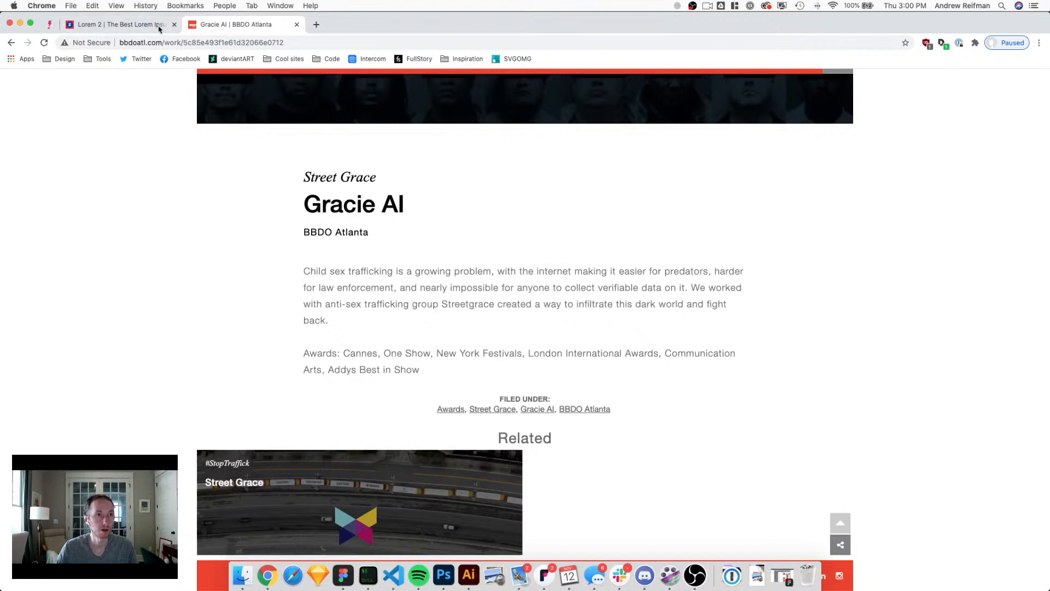
left_click(295, 26)
Step: Back on the Makeswift page, change the fourth sidebar heading to "Another thing" and the text below it to "Text here"
left_click(49, 25)
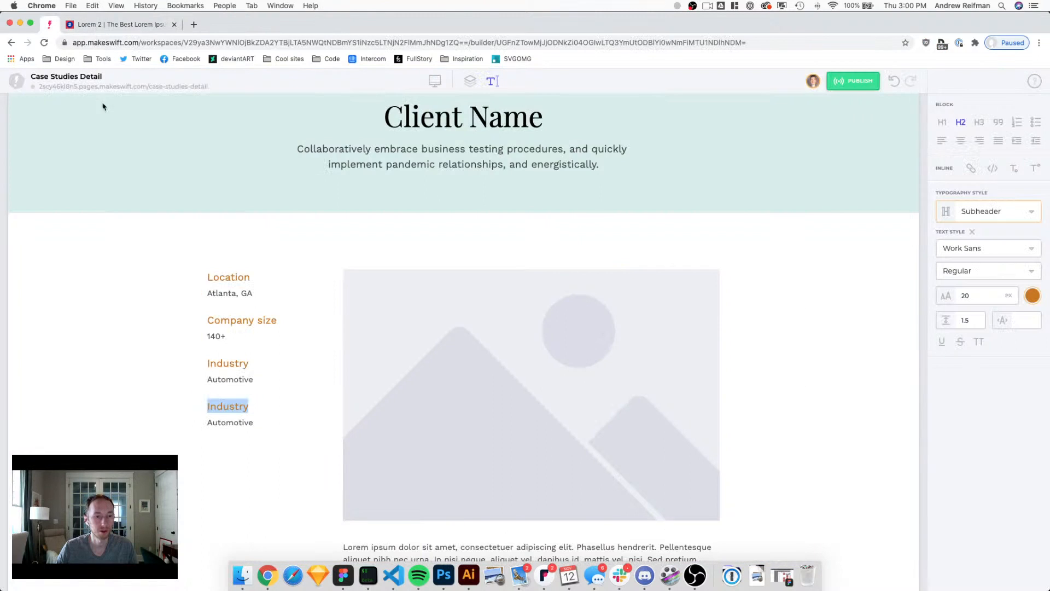
double_click(226, 408)
type("Another thing")
double_click(214, 423)
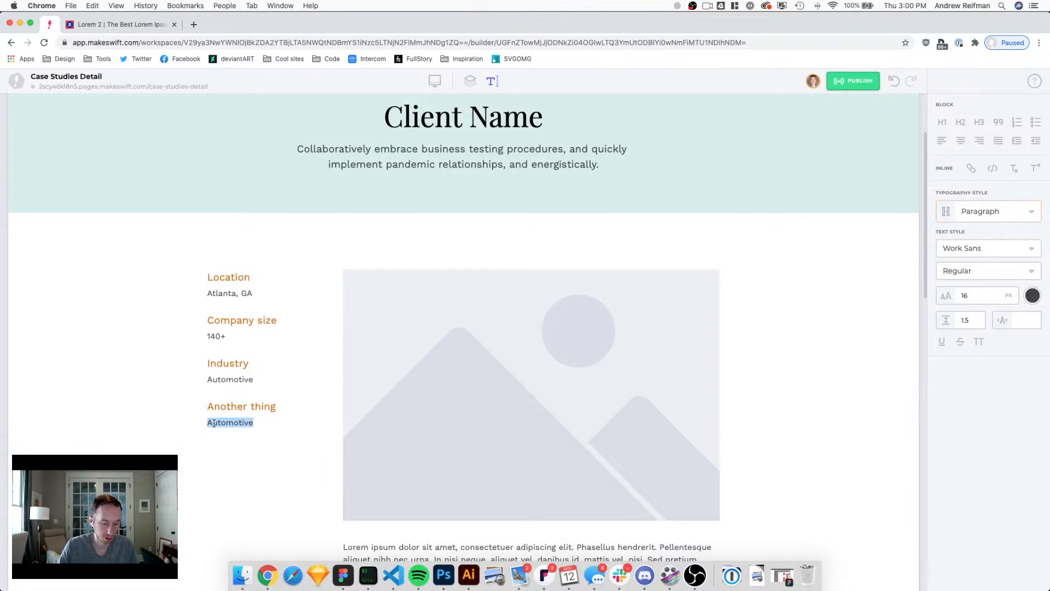
key("BackSpace")
type("Text here")
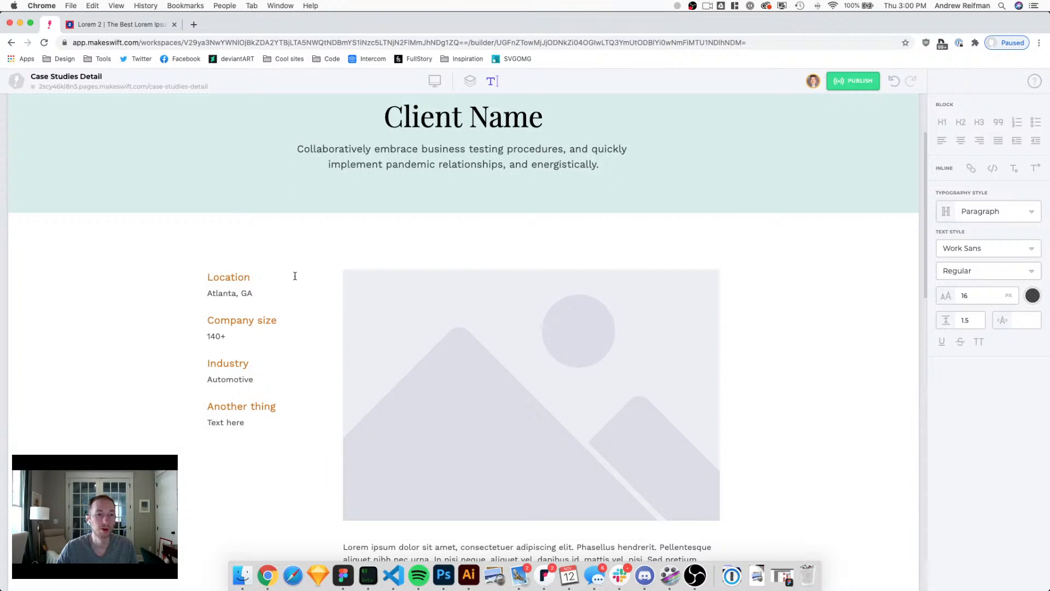
Step: Copy the "Contact us today" button from the call-to-action section and paste it below "Text here" in the client info sidebar
left_click(470, 81)
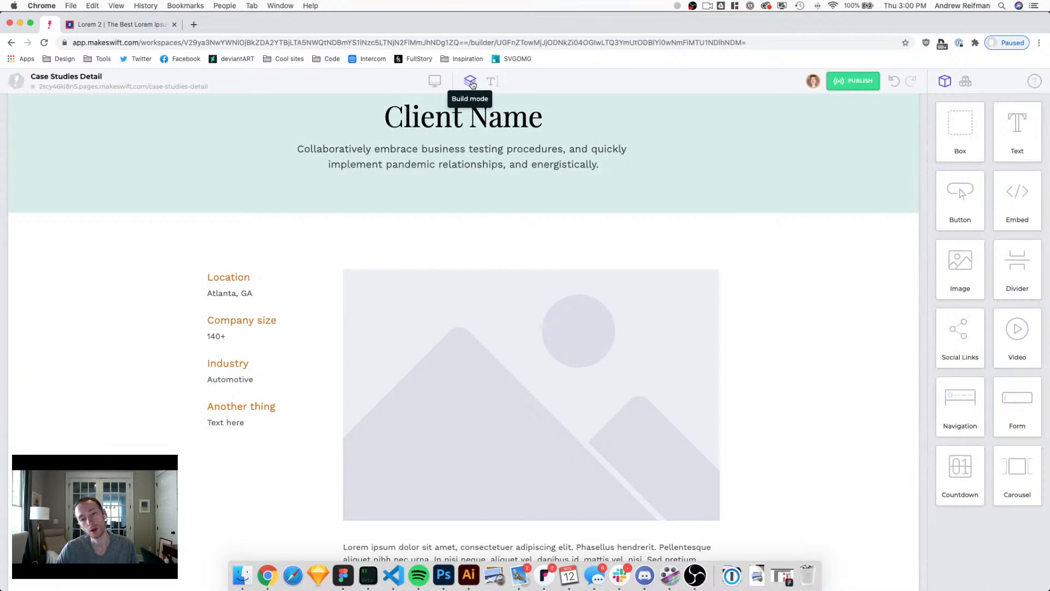
scroll(420, 212, "down", 1)
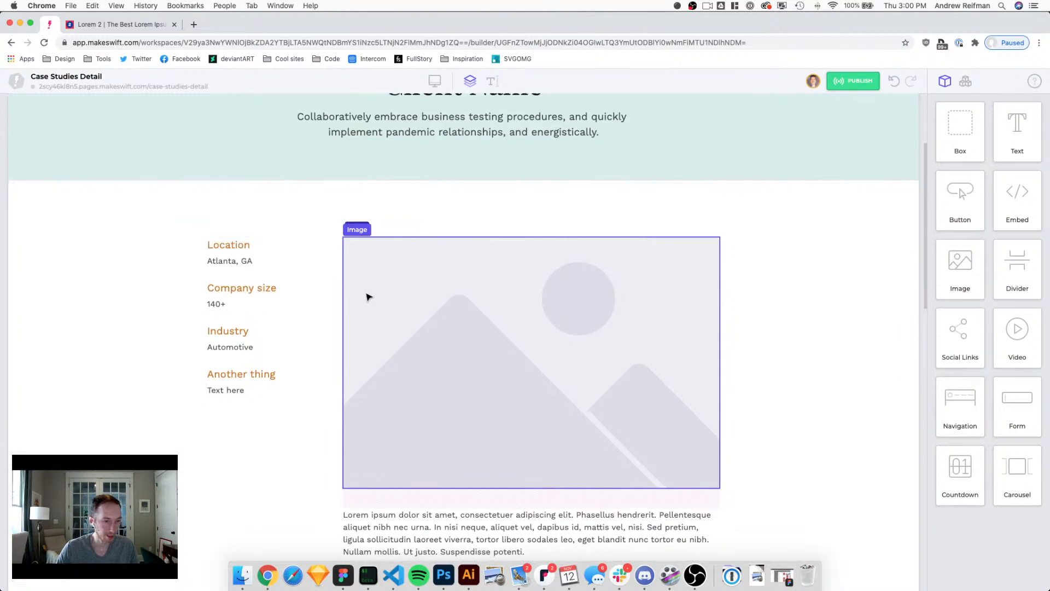
left_click(251, 379)
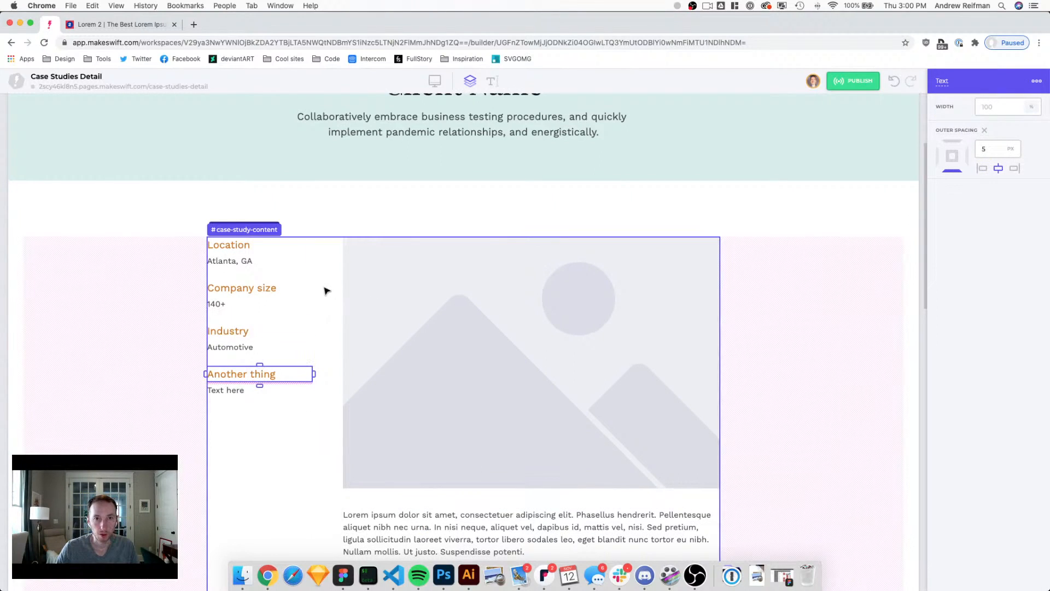
scroll(329, 288, "up", 3)
scroll(330, 289, "down", 15)
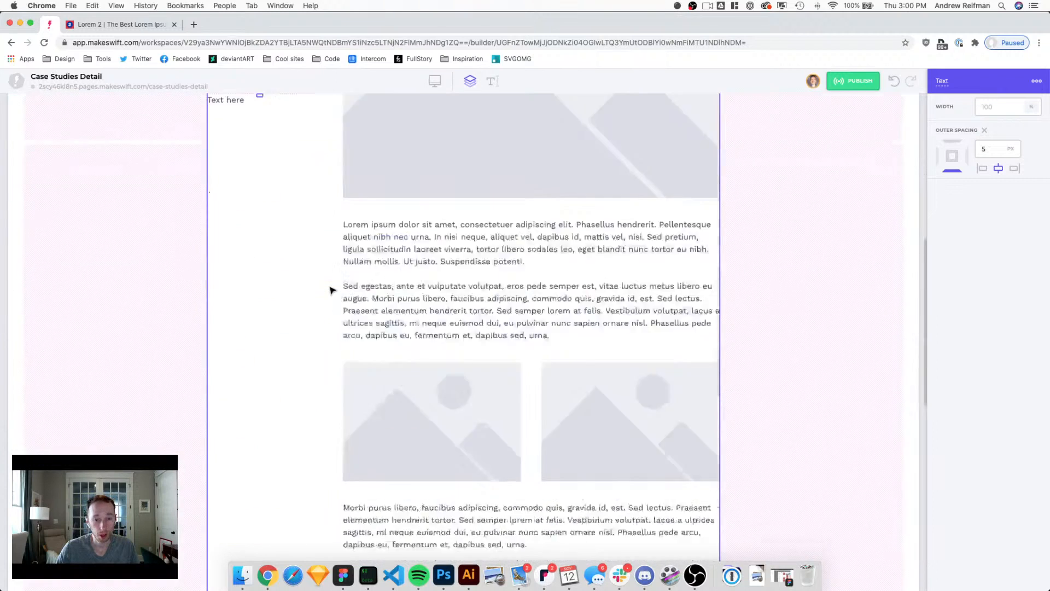
scroll(330, 288, "down", 2)
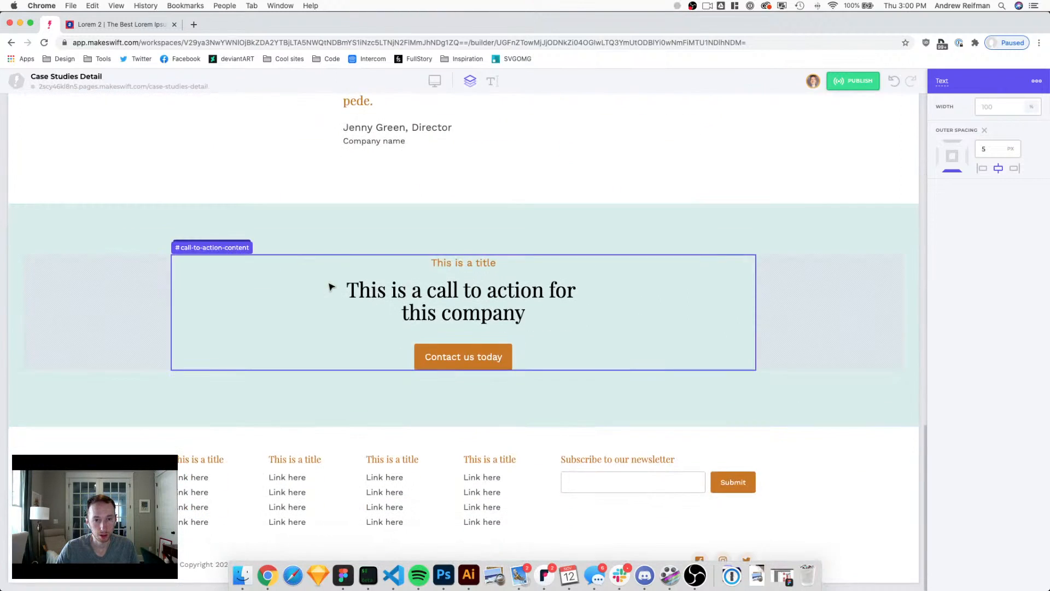
left_click(445, 357)
scroll(459, 338, "up", 15)
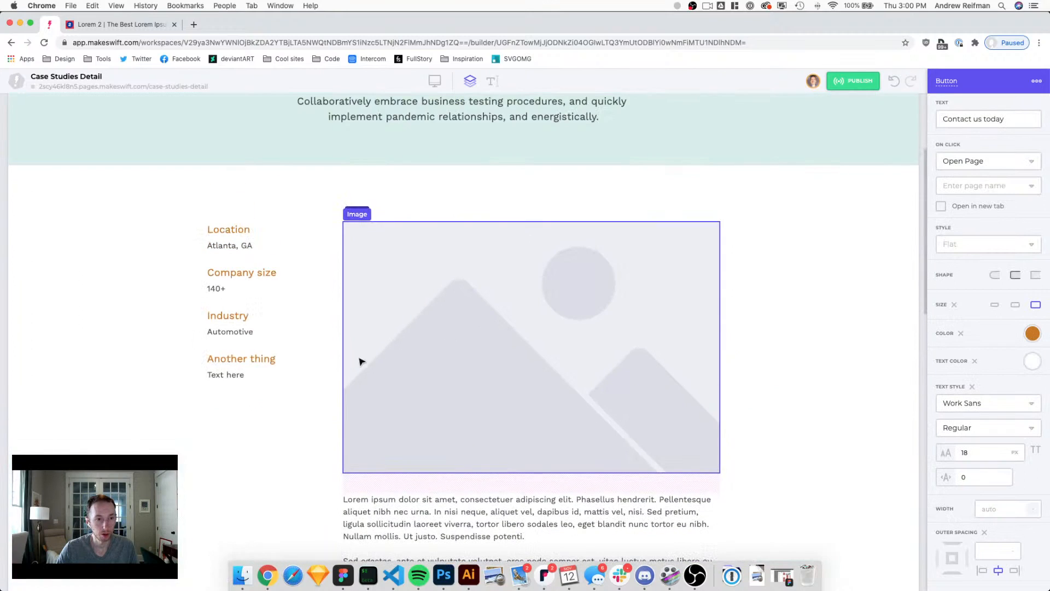
key("super+v")
left_click(226, 388)
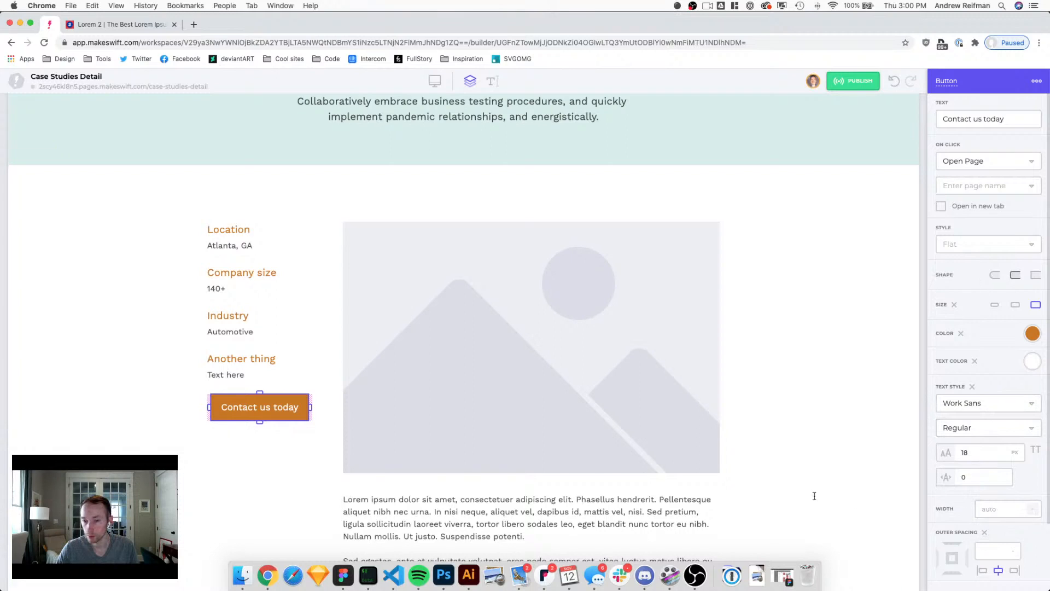
Step: Stretch the sidebar button to 100% width and recolor it with the pale off-white site color and orange text
left_click_drag(330, 411, 331, 410)
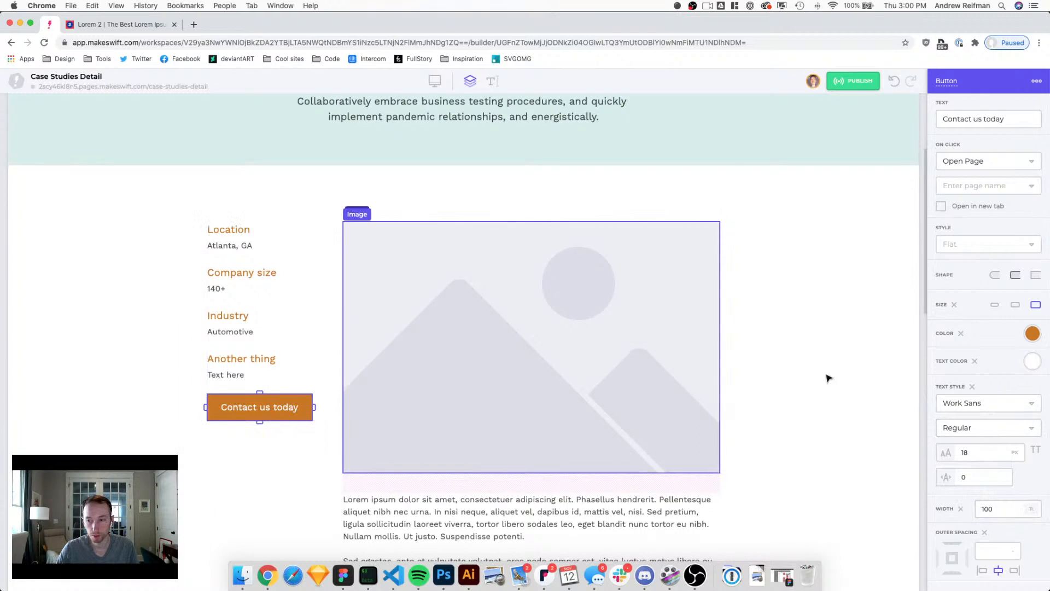
left_click(1032, 334)
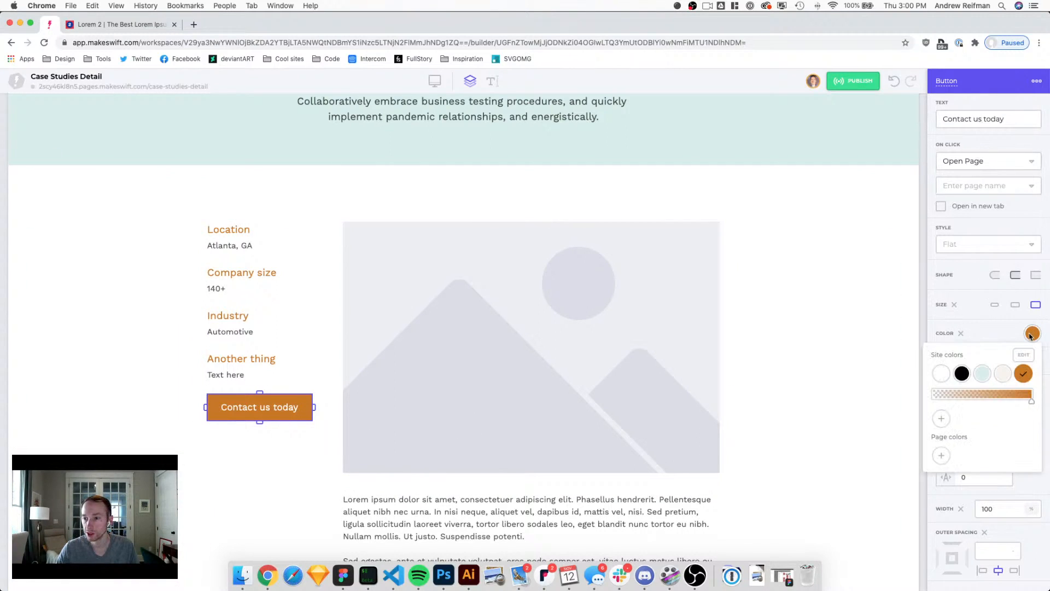
left_click(1003, 374)
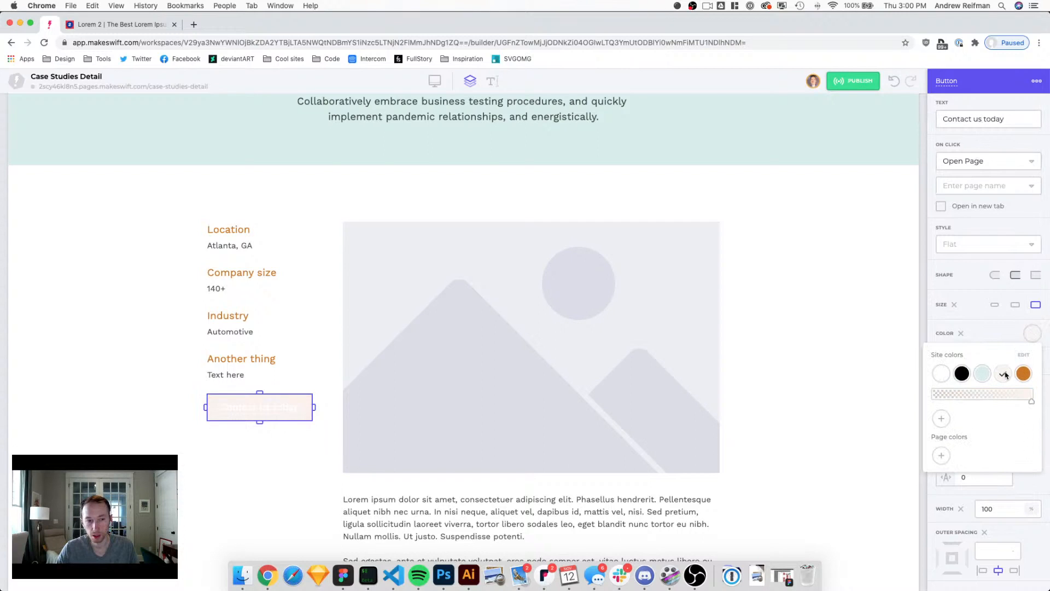
left_click(1013, 324)
left_click(1032, 360)
left_click(1024, 404)
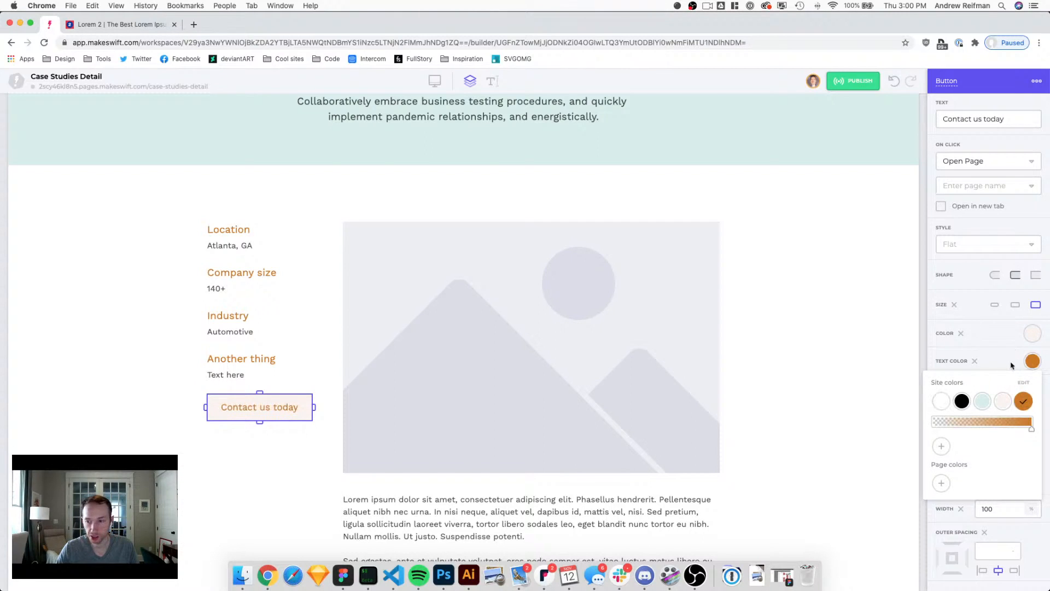
left_click(985, 336)
Step: Change the sidebar button's label to "View site"
left_click(984, 120)
triple_click(984, 120)
type("View site")
Step: Reduce the "View site" button's font size to 14 px and give it the smallest button size
left_click_drag(991, 451, 988, 453)
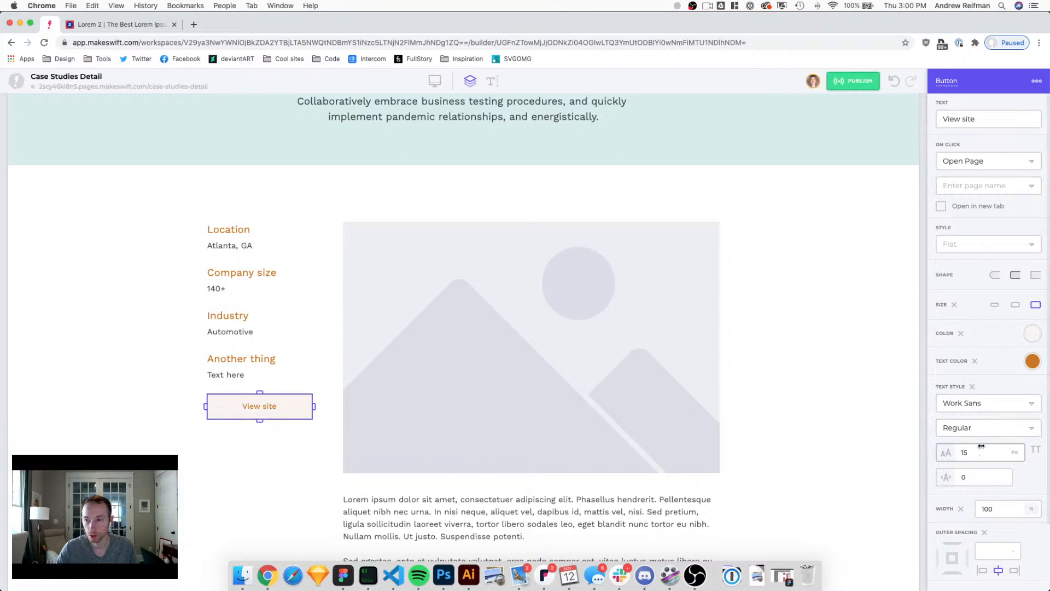
left_click(1015, 305)
left_click(996, 306)
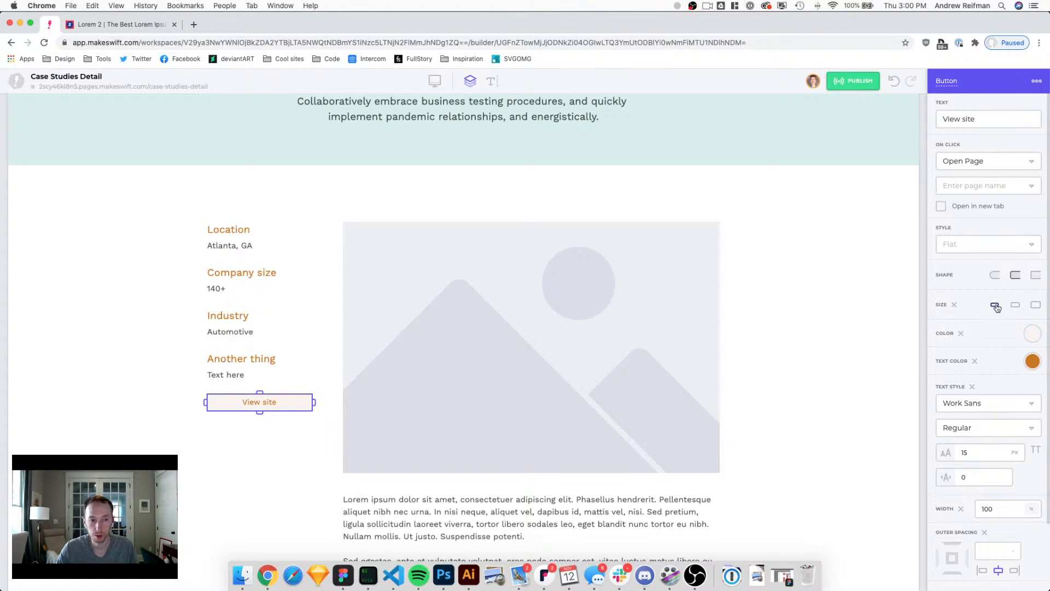
left_click_drag(977, 453, 973, 453)
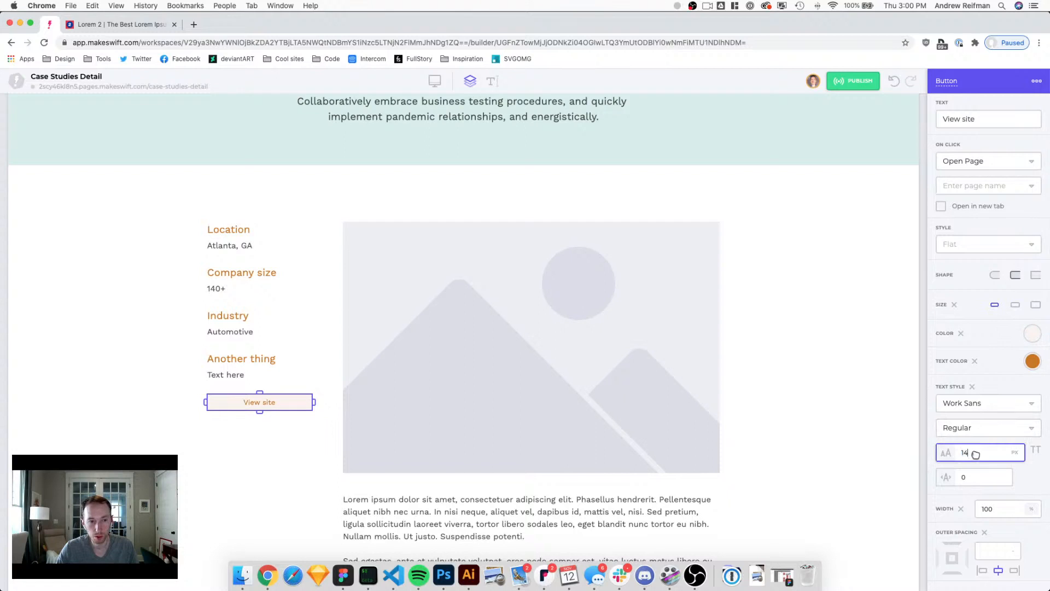
left_click(922, 368)
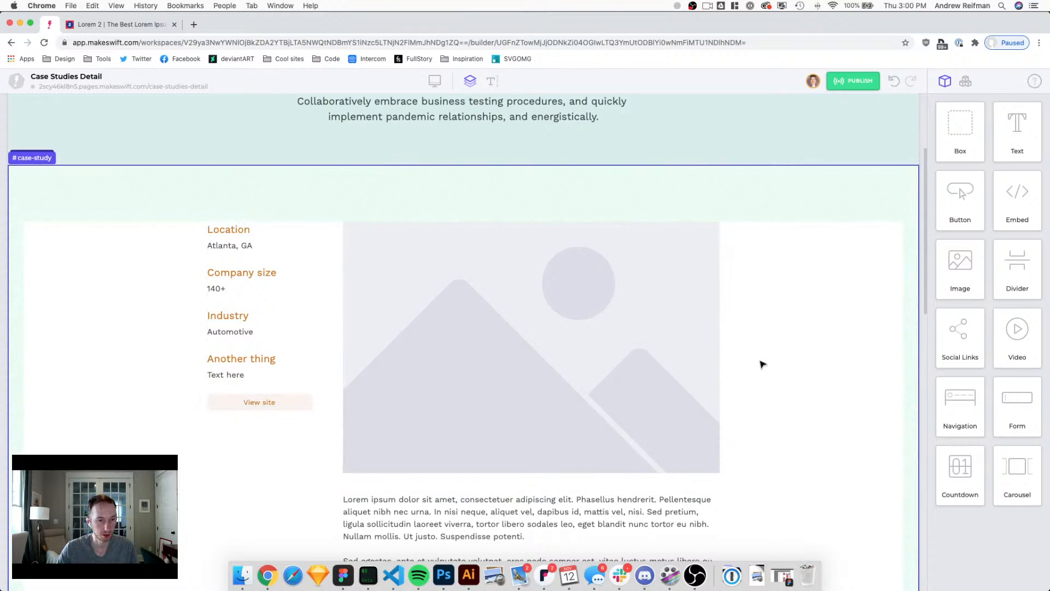
Step: Reset the "View site" button's width to auto and align it with the sidebar's left edge
left_click(230, 403)
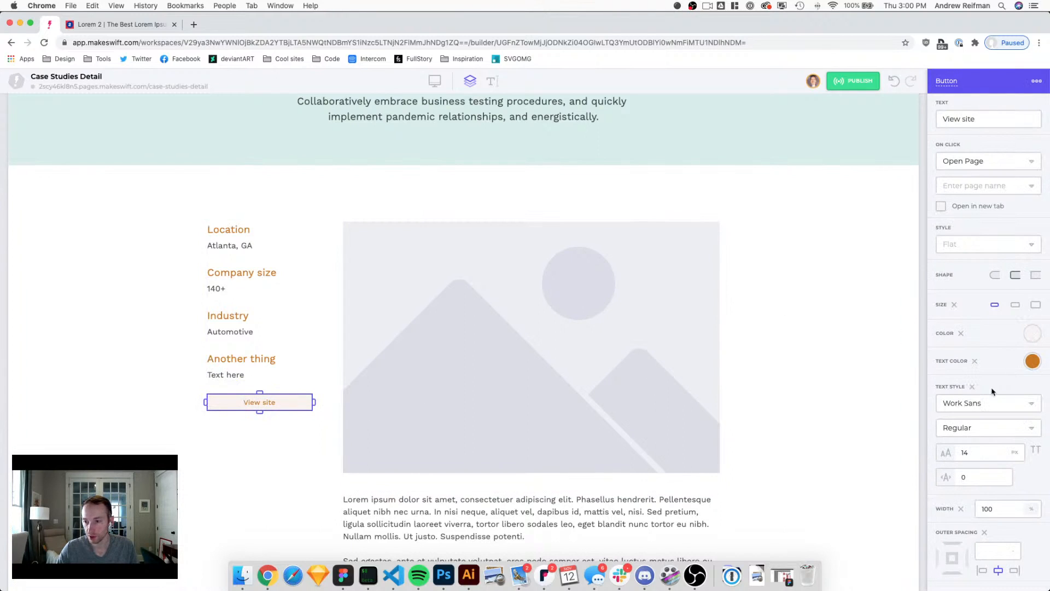
left_click(961, 509)
left_click_drag(262, 401, 222, 398)
key("Escape")
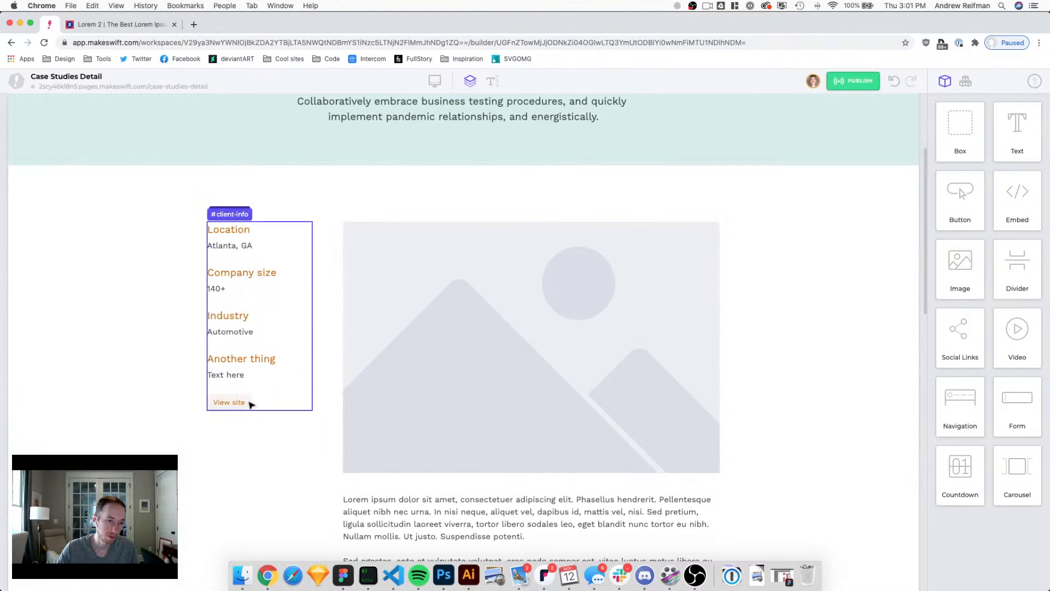
Step: Set the sidebar button to the medium size and change its label to "View client site"
left_click(282, 401)
left_click(1014, 305)
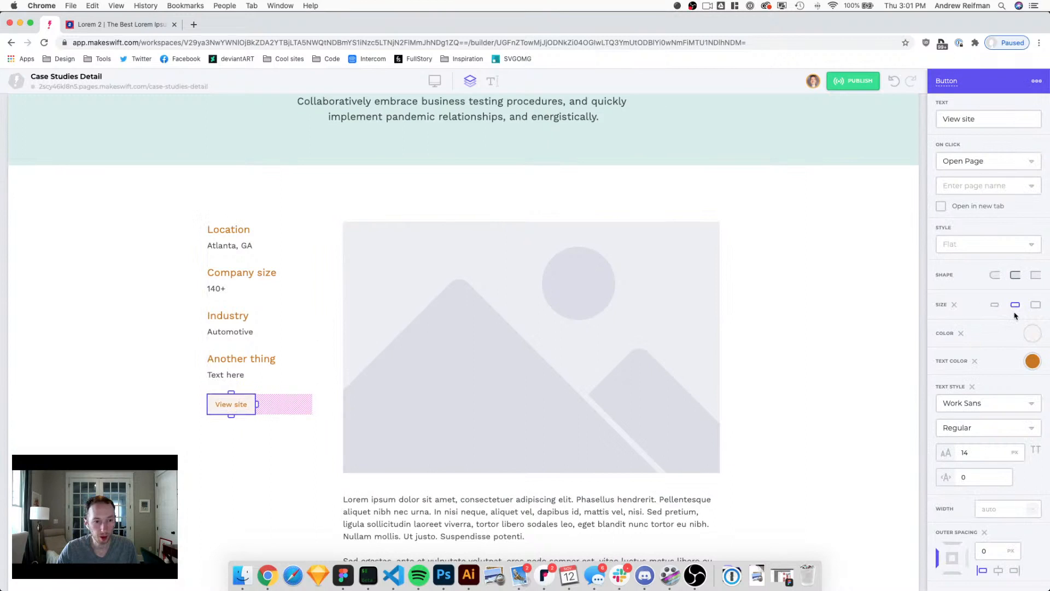
left_click(924, 323)
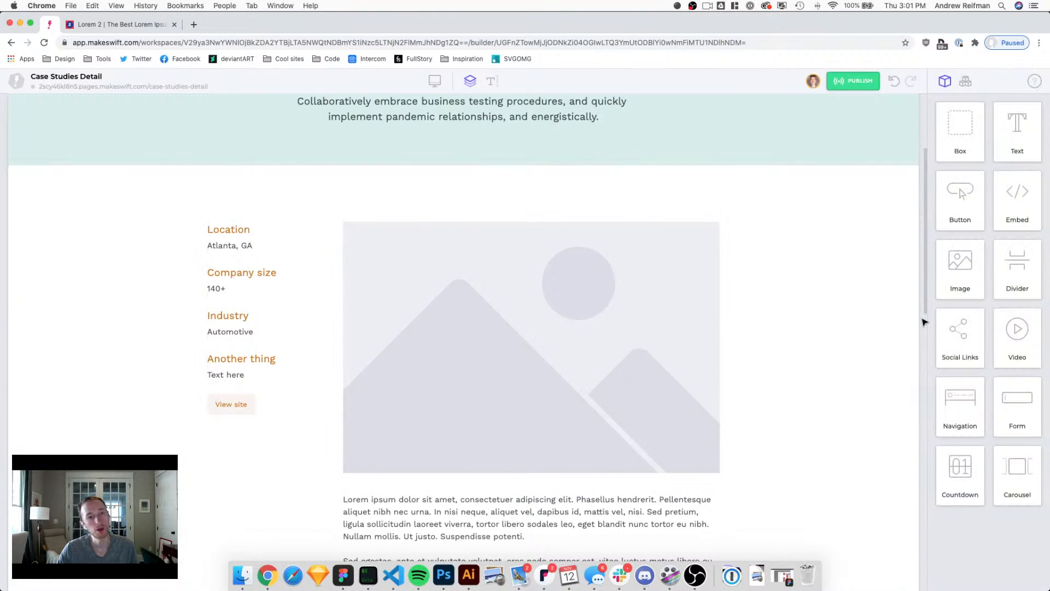
left_click(236, 407)
left_click(960, 120)
type("client site")
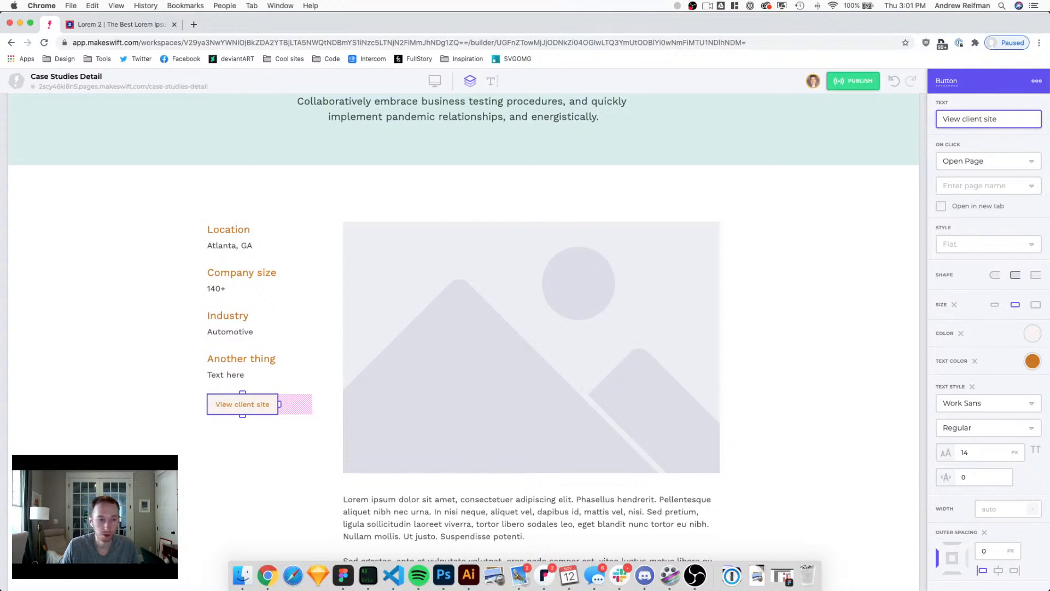
left_click(926, 142)
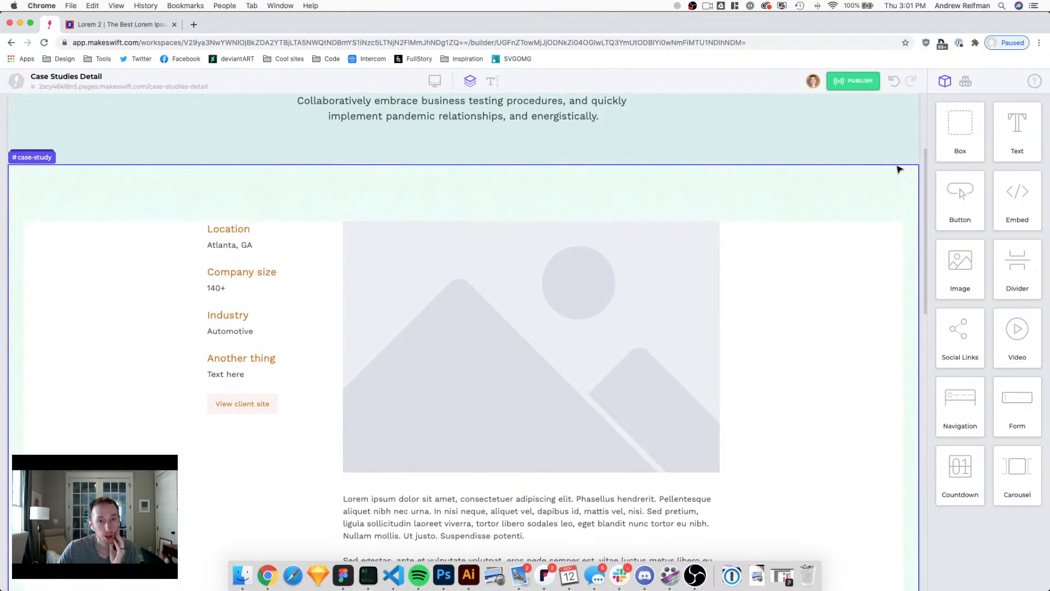
scroll(897, 169, "down", 6)
scroll(897, 172, "down", 3)
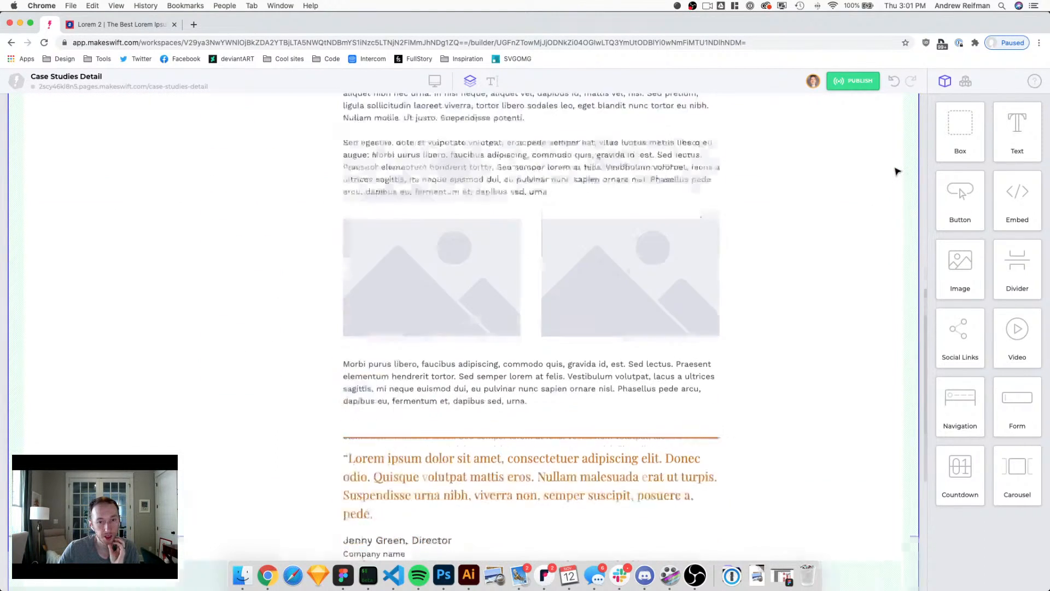
double_click(491, 296)
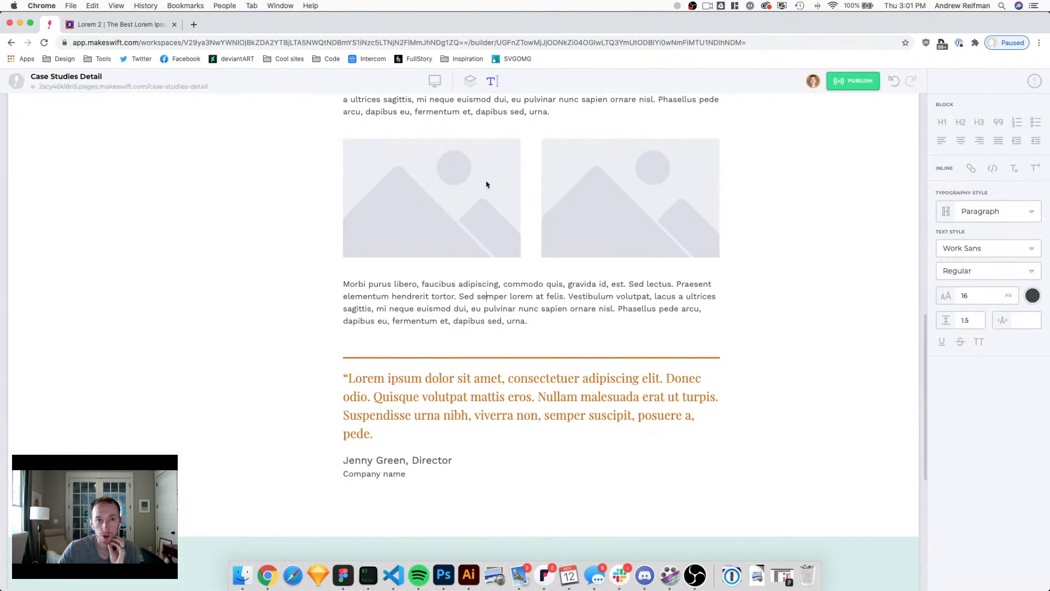
left_click(470, 82)
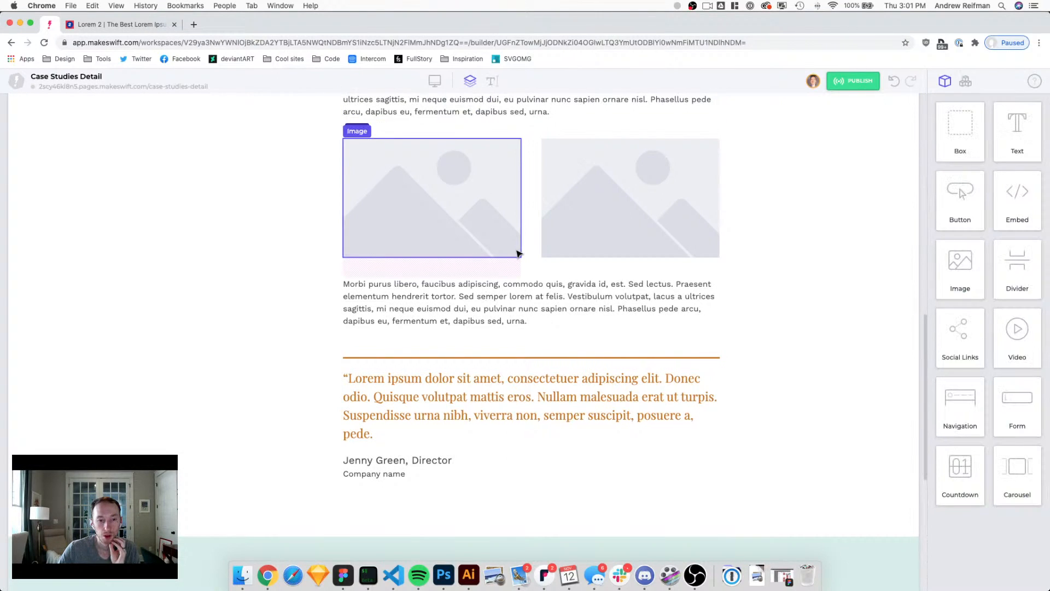
scroll(516, 253, "up", 10)
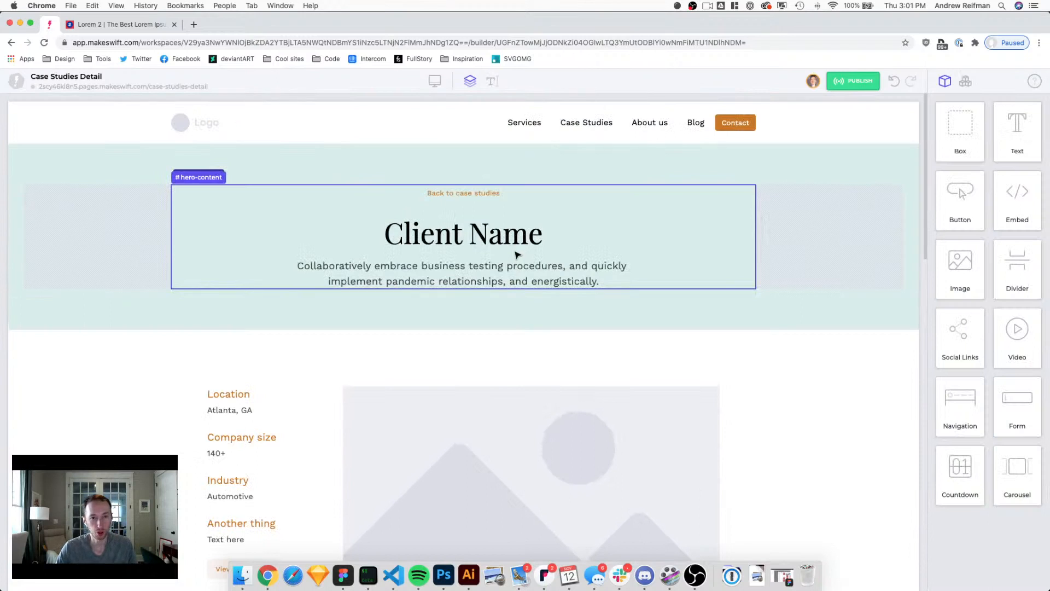
Step: In the tablet layout, set the column gap of the case-study-content box to 50 px
scroll(517, 254, "down", 2)
key("2")
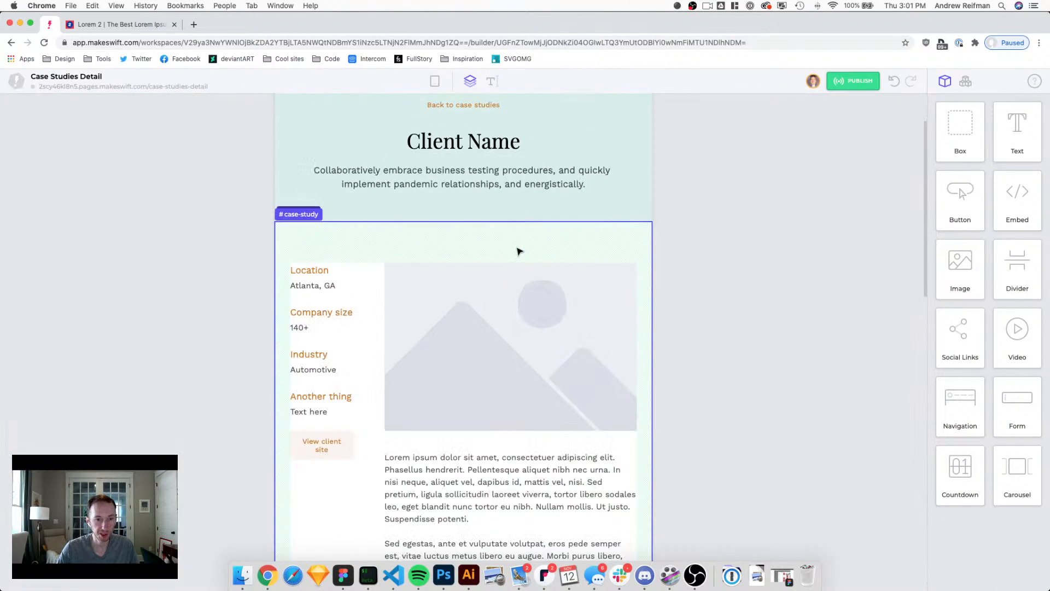
left_click(364, 305)
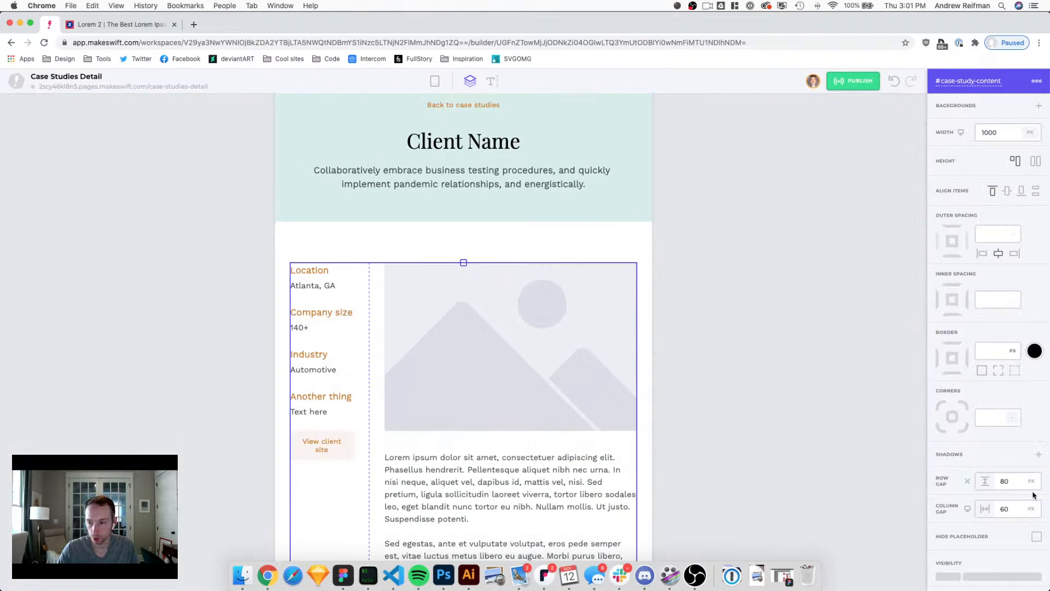
double_click(1017, 509)
type("55")
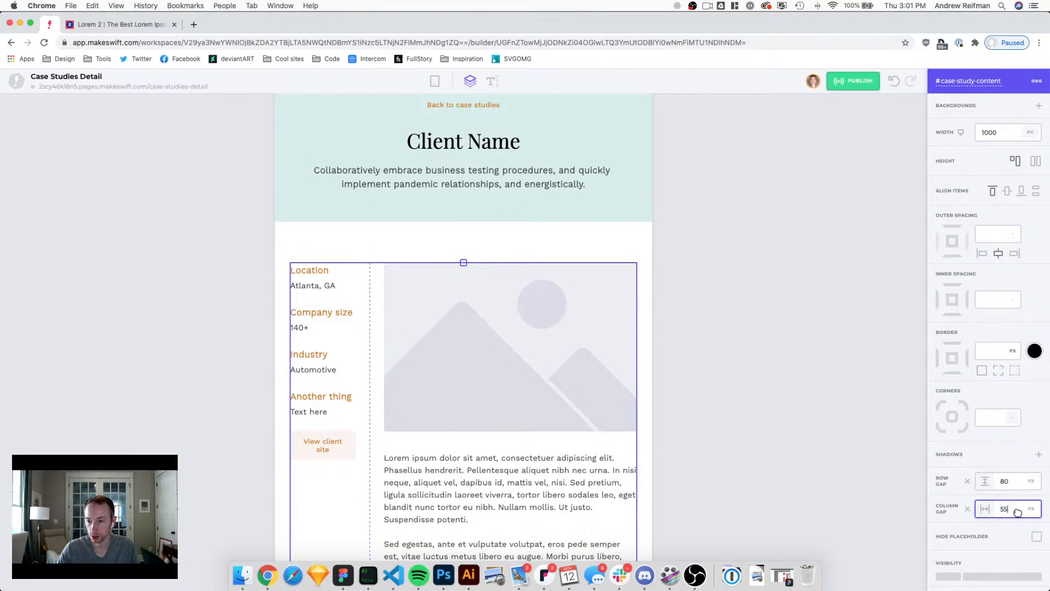
key("BackSpace")
type("0")
key("Return")
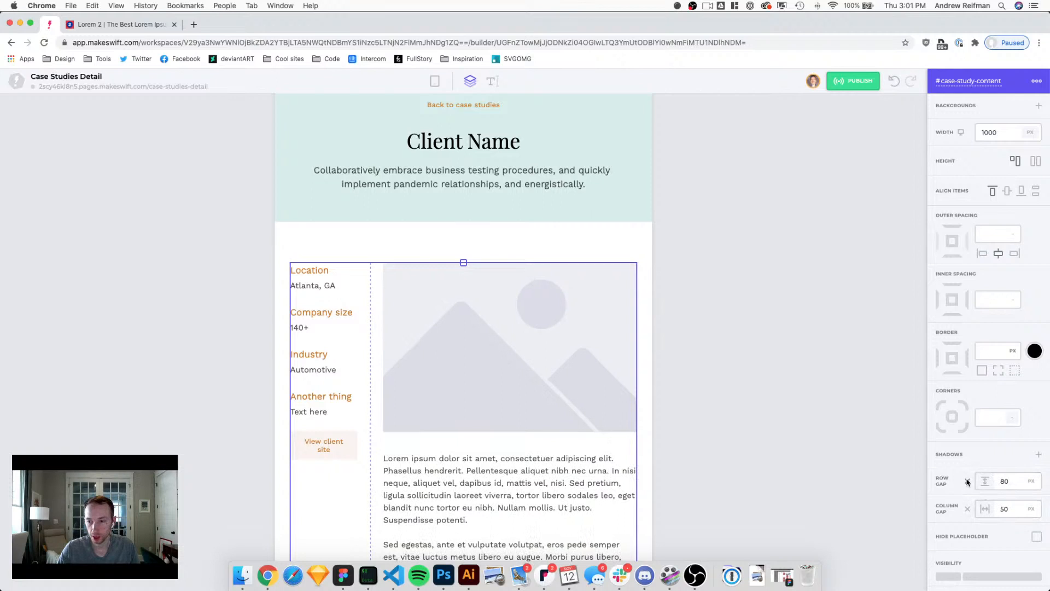
Step: Reduce the spacing above the case study content in the tablet layout, moving it closer to the client header
left_click(774, 352)
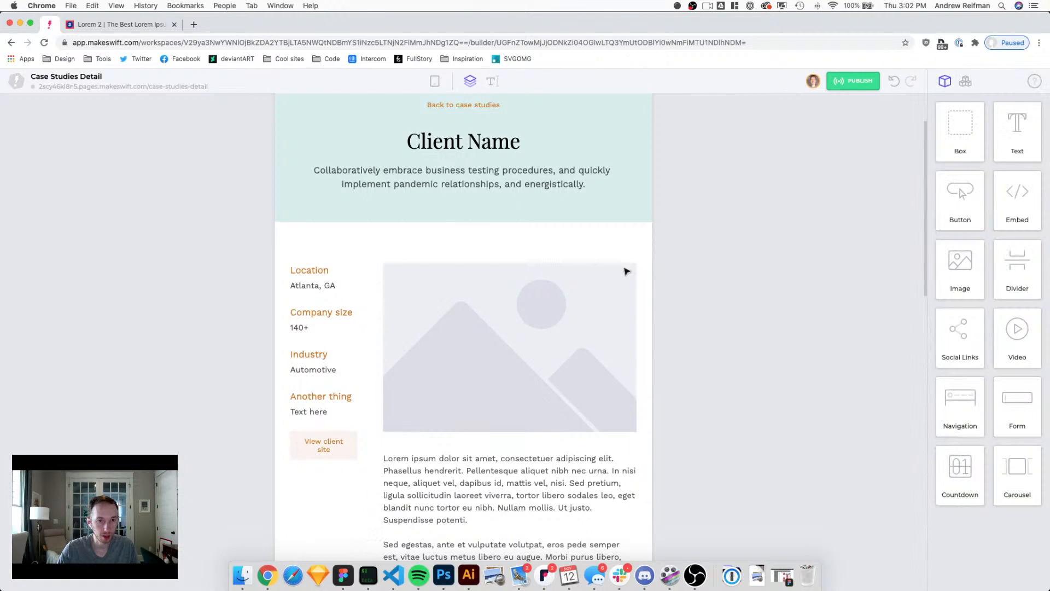
left_click(488, 237)
left_click_drag(464, 264, 464, 254)
left_click(788, 266)
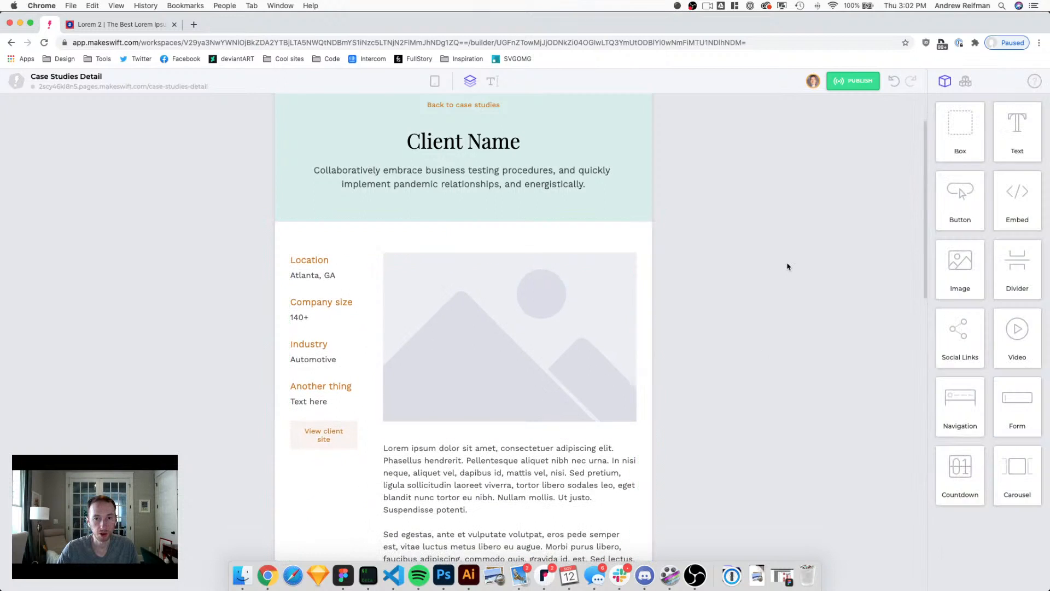
Step: Check the text style of the "Location" label in the sidebar
scroll(781, 263, "down", 1)
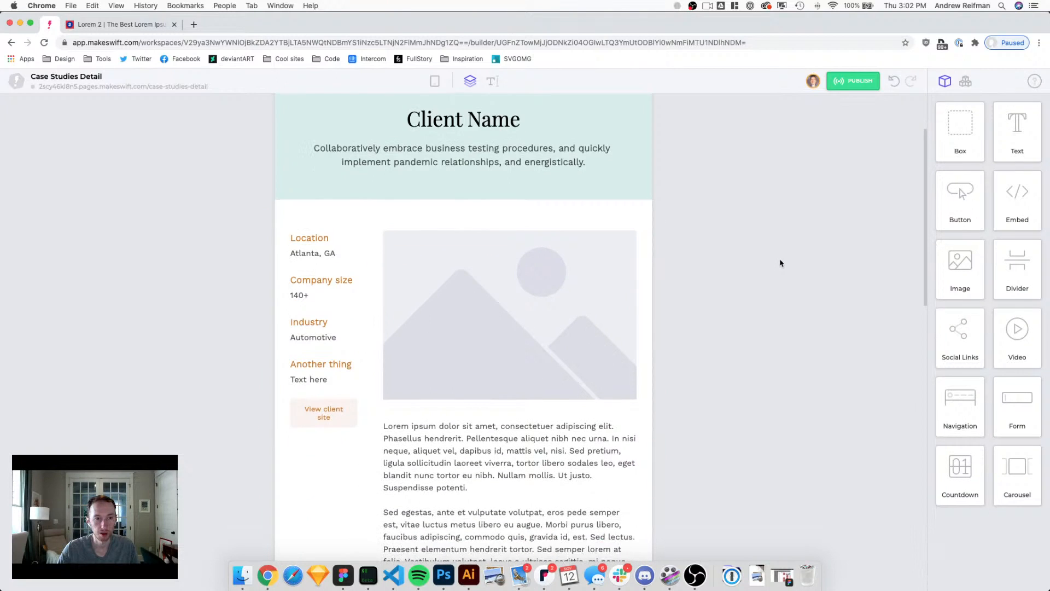
double_click(308, 240)
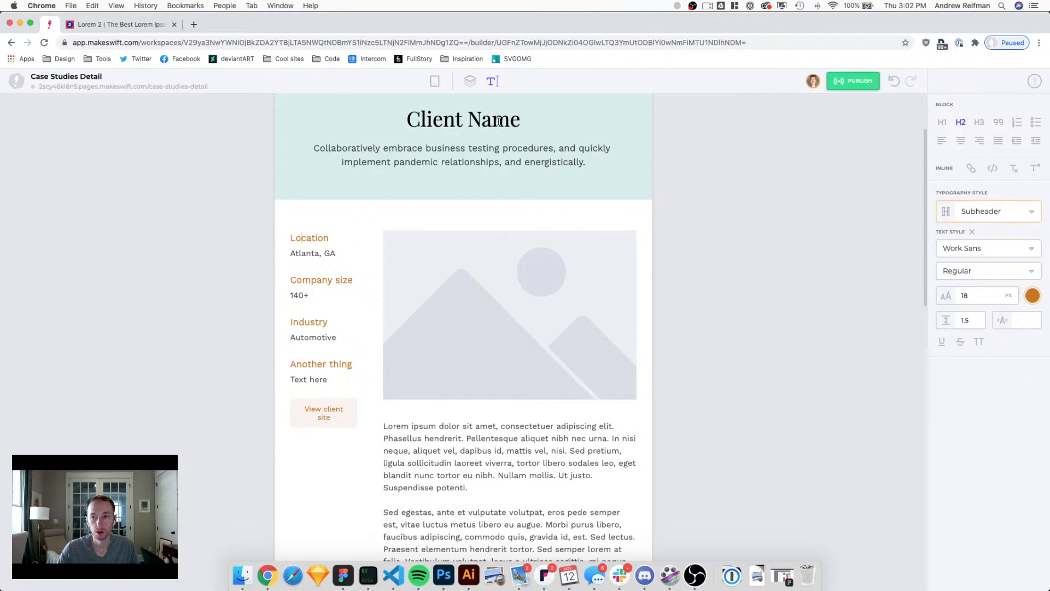
left_click(472, 81)
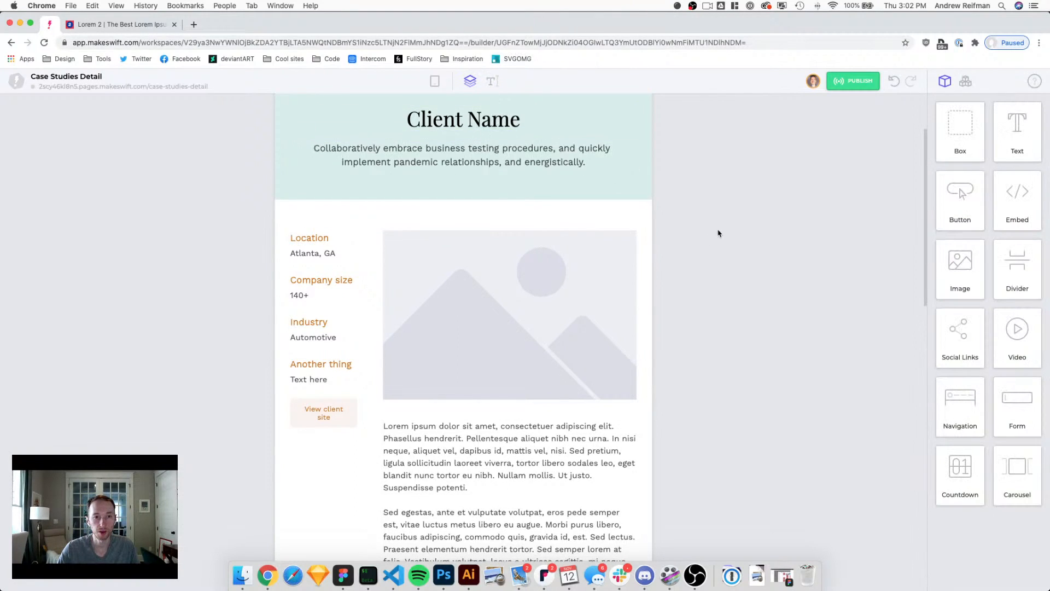
Step: Clear the tablet inner spacing override on the testimonial-text box, returning it to 0 px
scroll(719, 229, "down", 1)
scroll(720, 229, "down", 5)
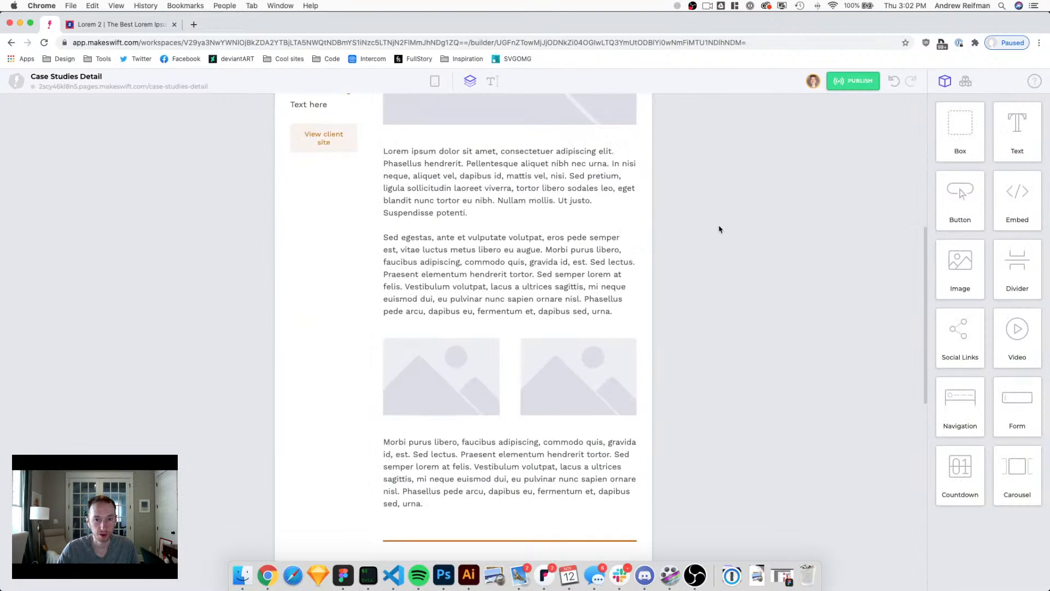
scroll(719, 229, "down", 3)
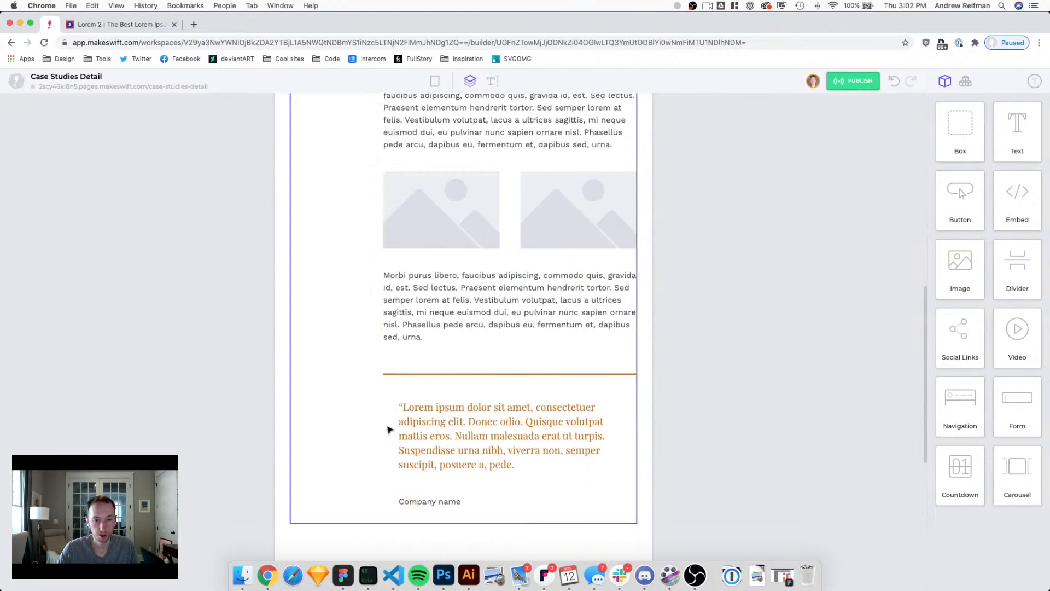
left_click(405, 426)
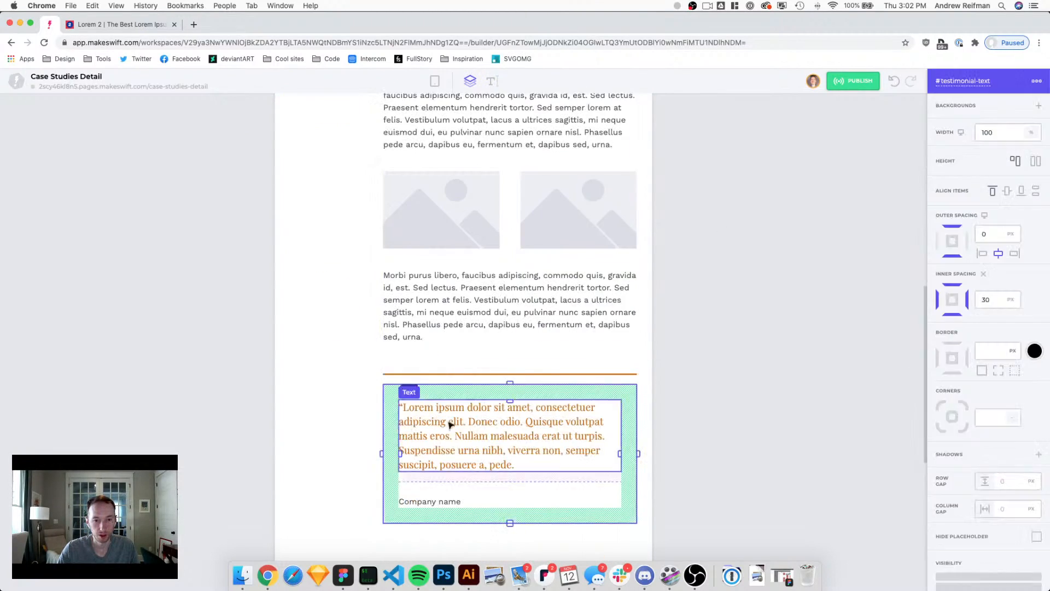
left_click(984, 275)
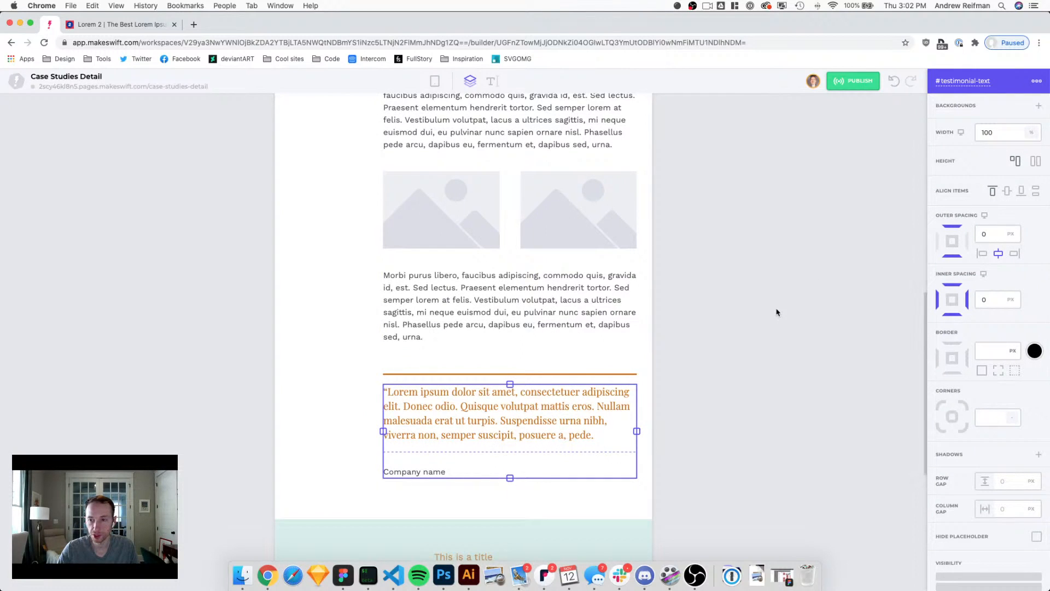
left_click(743, 354)
Step: Reduce the bottom outer spacing of the paragraph above the testimonial divider to 25 px on tablet
left_click(446, 326)
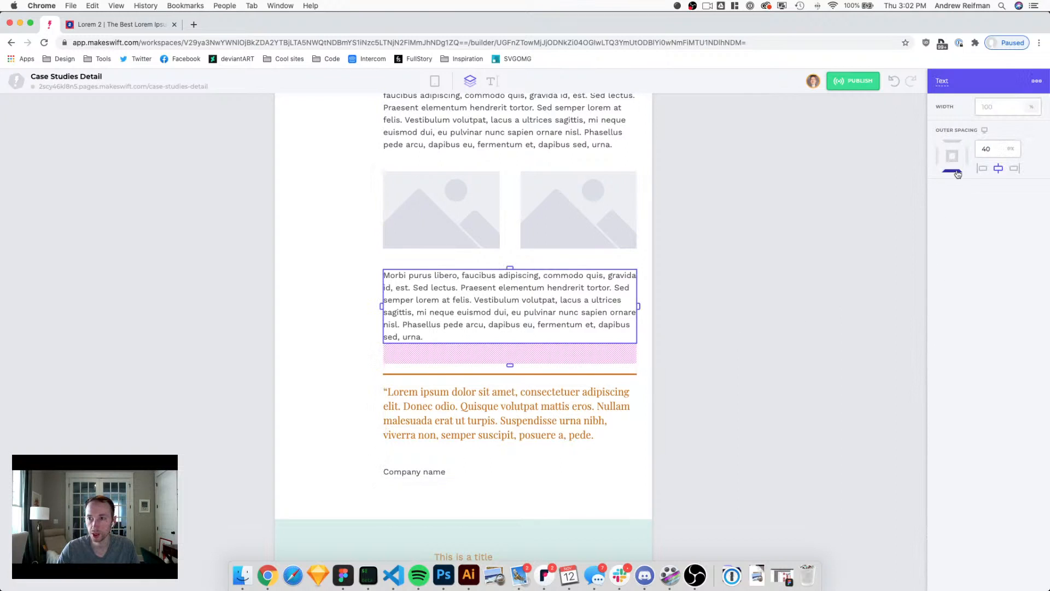
left_click(773, 253)
left_click(509, 365)
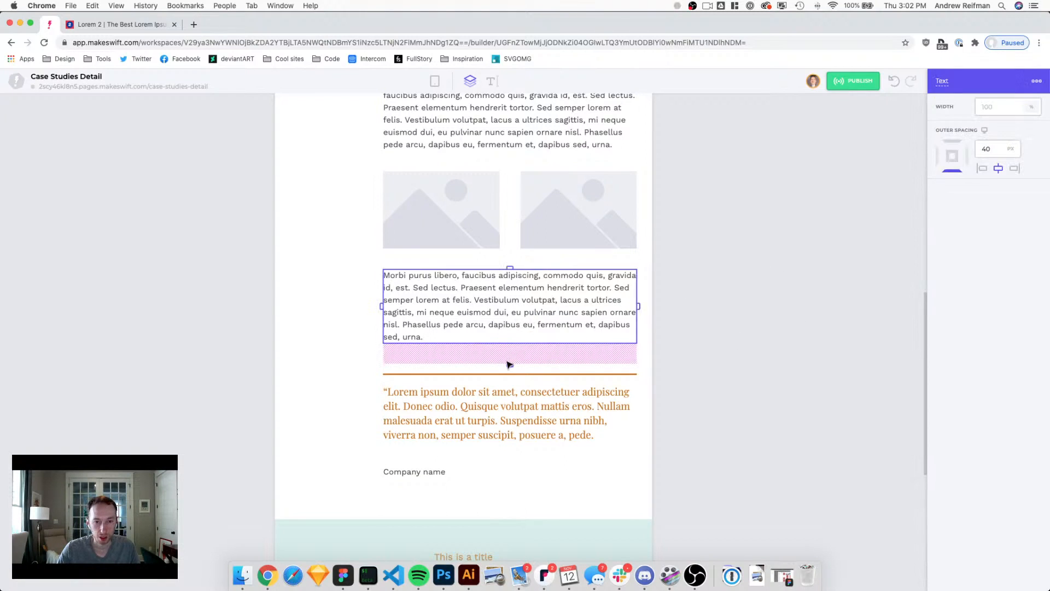
left_click(527, 356)
left_click(517, 334)
left_click_drag(511, 366, 510, 358)
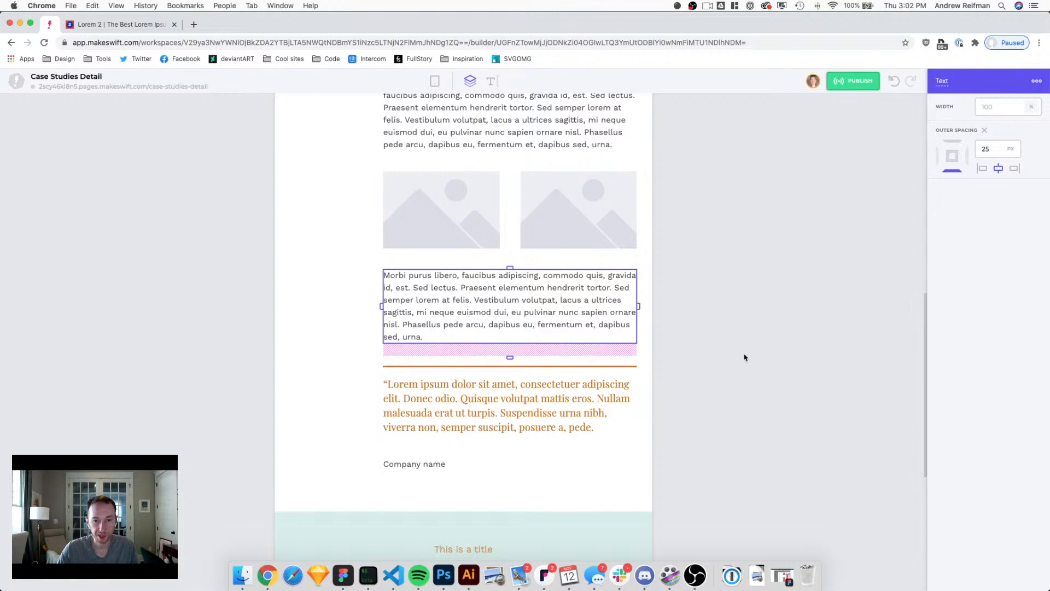
left_click(746, 357)
Step: Clear the text style override on the testimonial's name-and-title line, returning it to the plain Subheader style
left_click(429, 457)
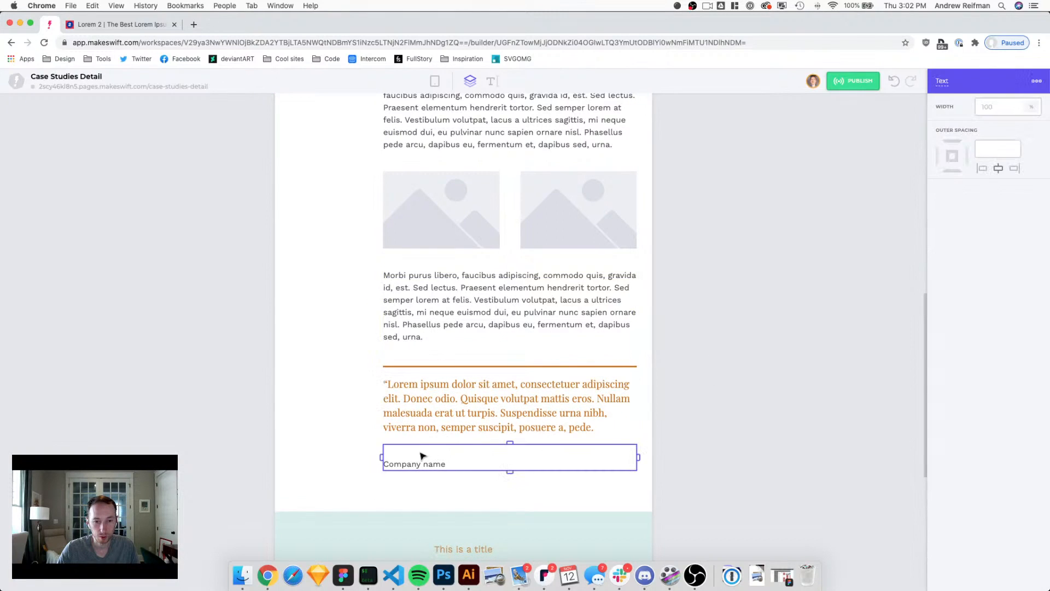
triple_click(415, 452)
left_click(470, 451)
left_click_drag(484, 451, 360, 452)
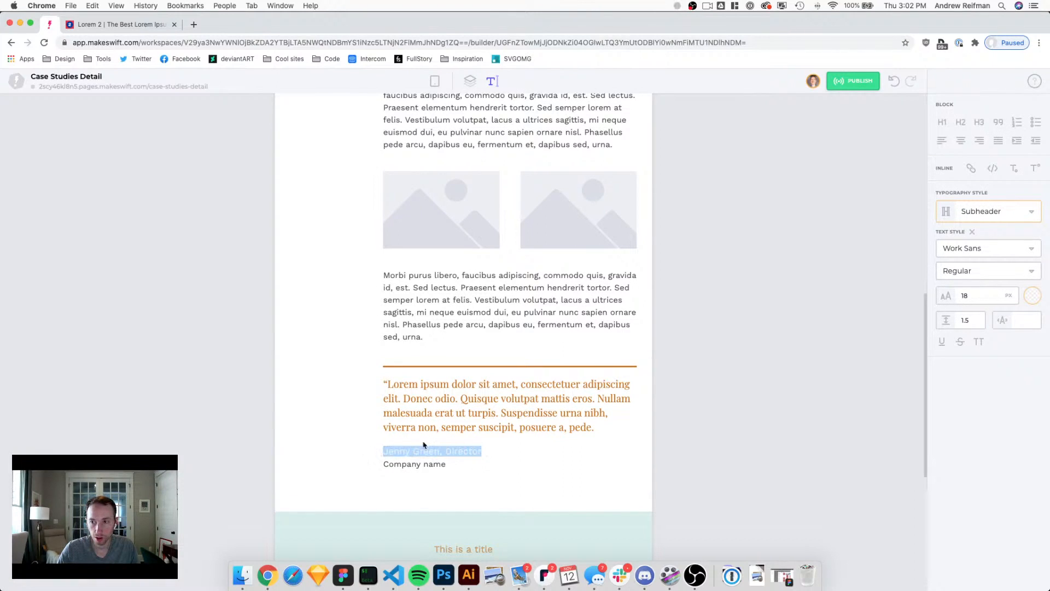
left_click(972, 232)
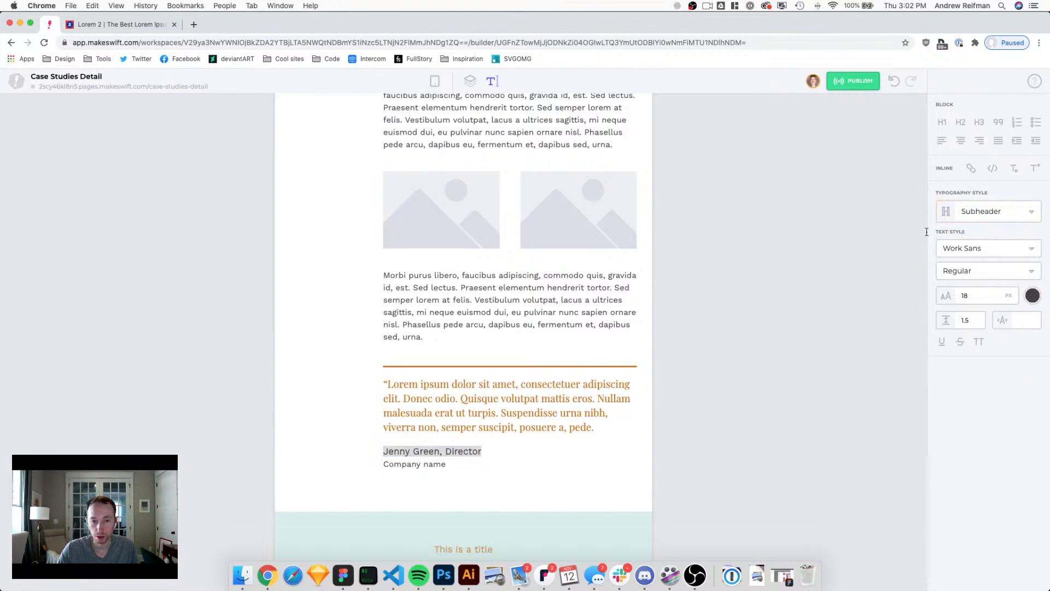
triple_click(412, 464)
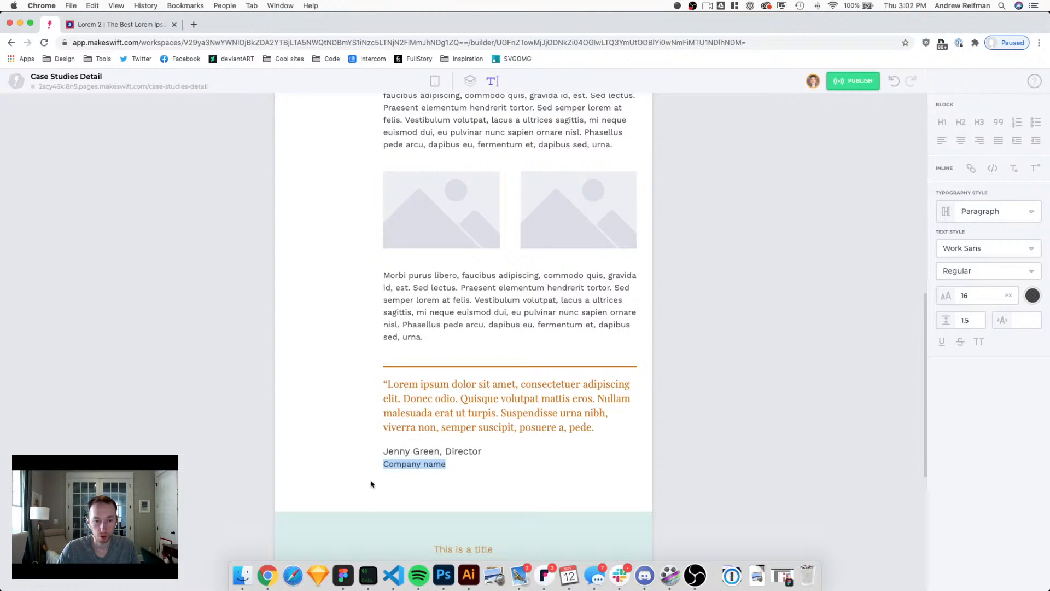
triple_click(415, 452)
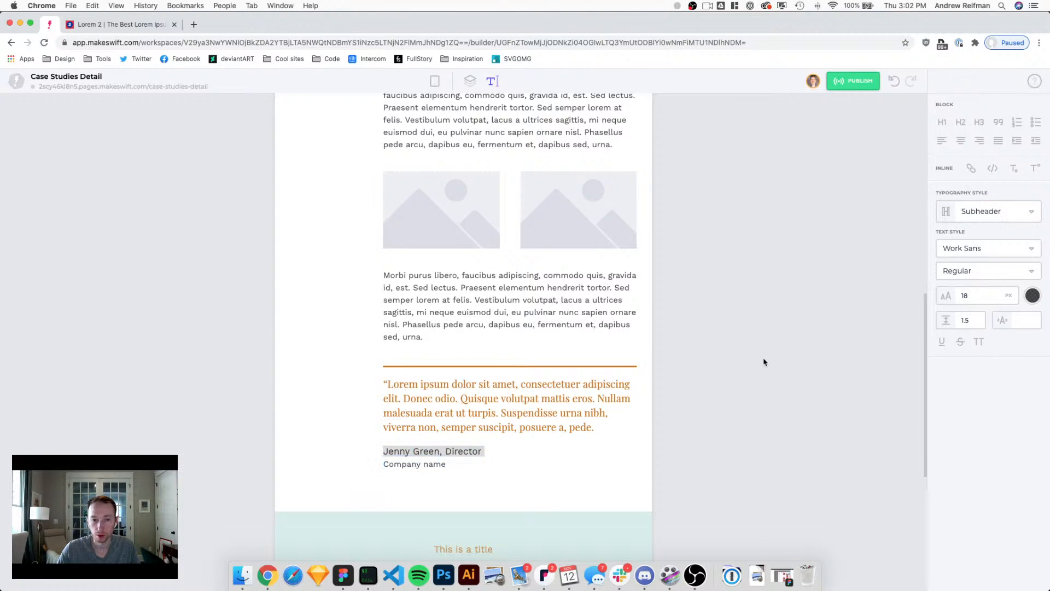
left_click(470, 81)
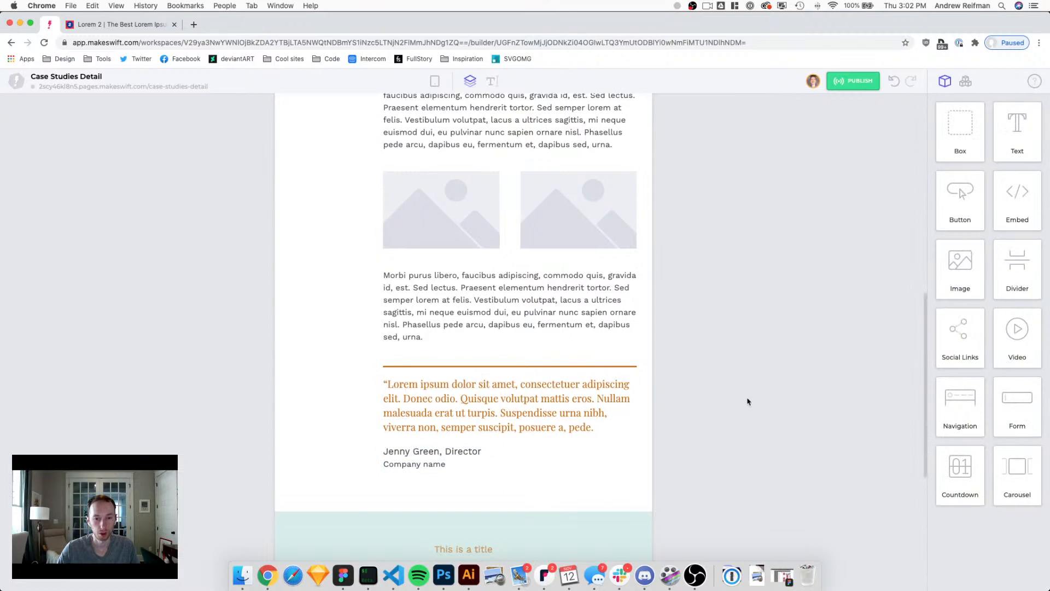
Step: Compare the testimonial quote's Blockquote text style between the tablet and desktop layouts
left_click(558, 404)
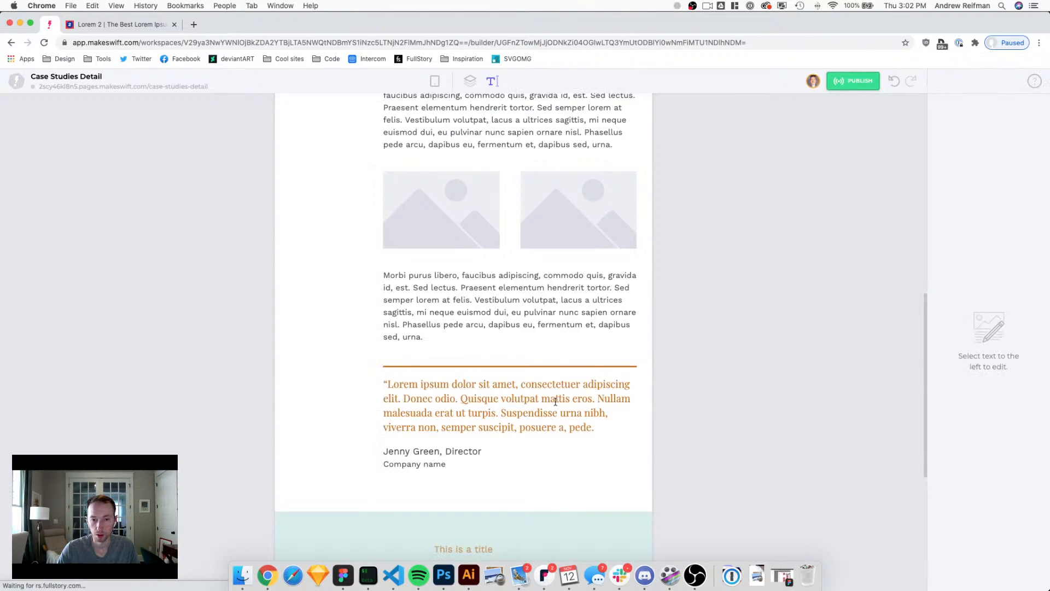
triple_click(555, 401)
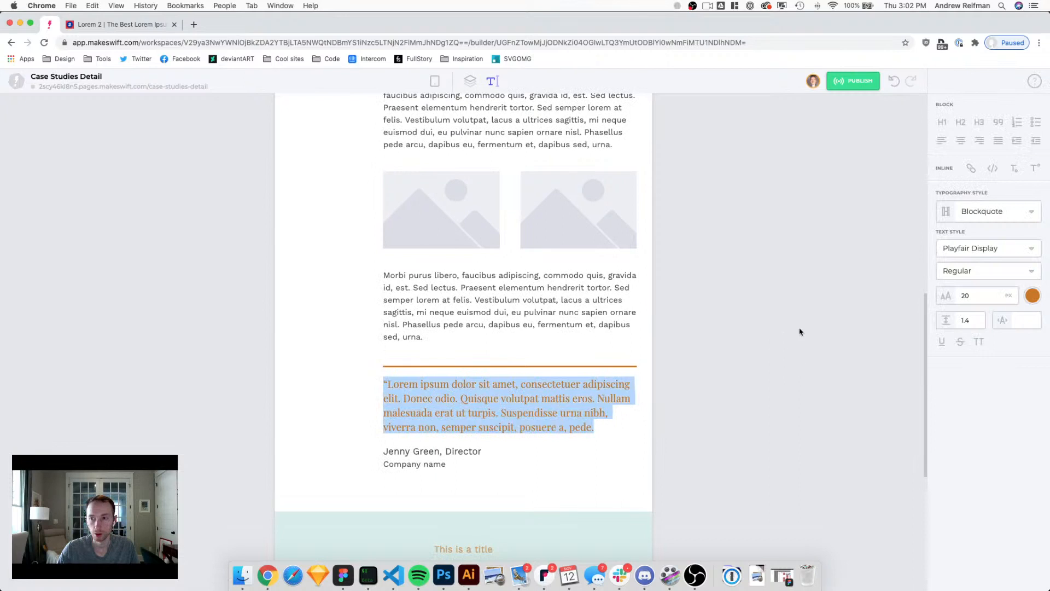
left_click(435, 81)
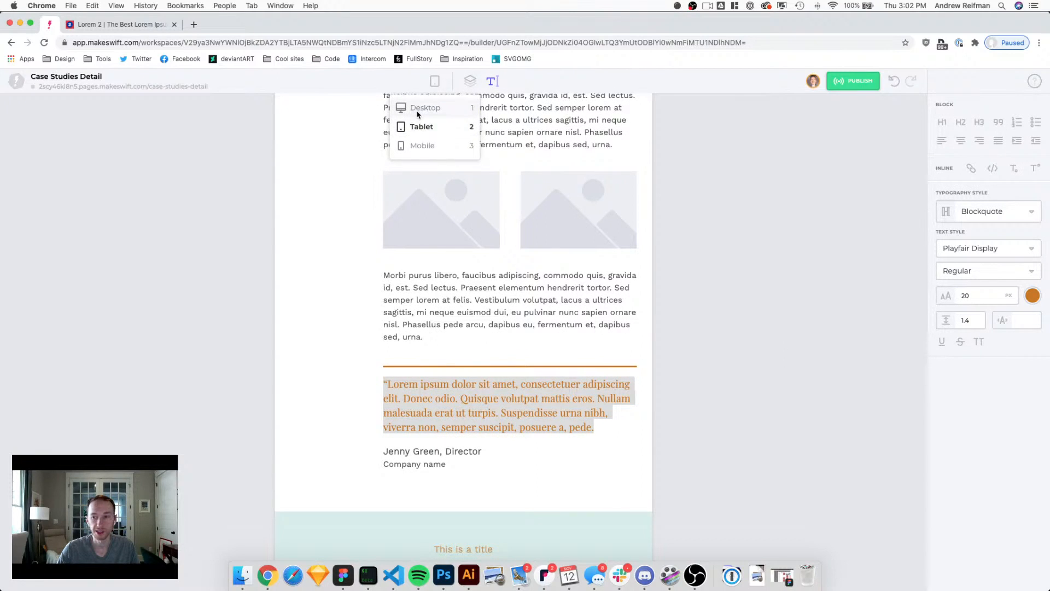
left_click(417, 111)
left_click(429, 82)
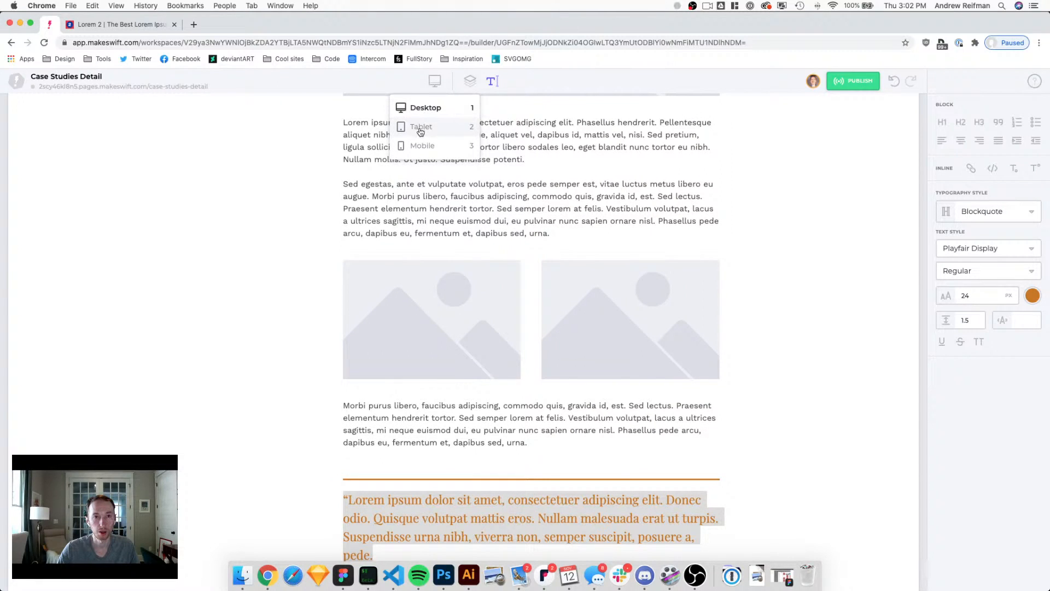
left_click(418, 128)
Step: In the desktop layout, delete the last word "pede" from the testimonial quote so it ends with "posuere a."
left_click(433, 83)
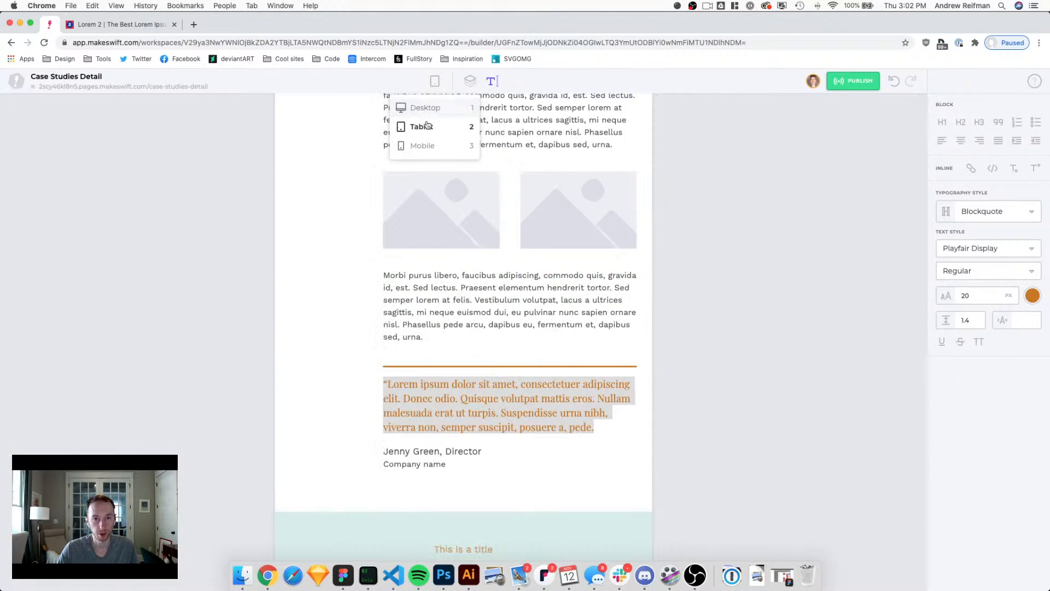
left_click(426, 108)
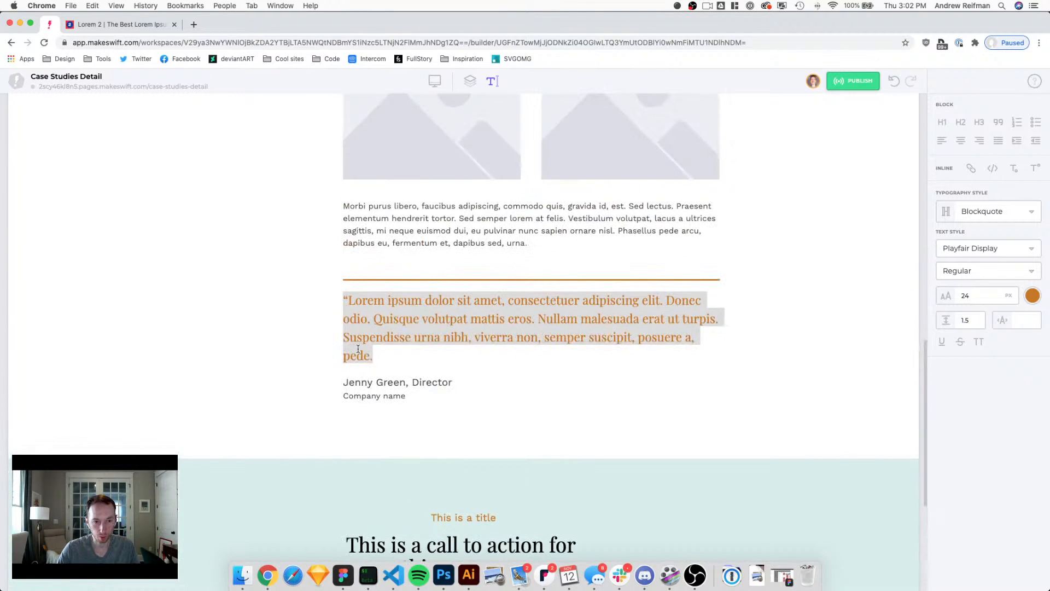
double_click(356, 354)
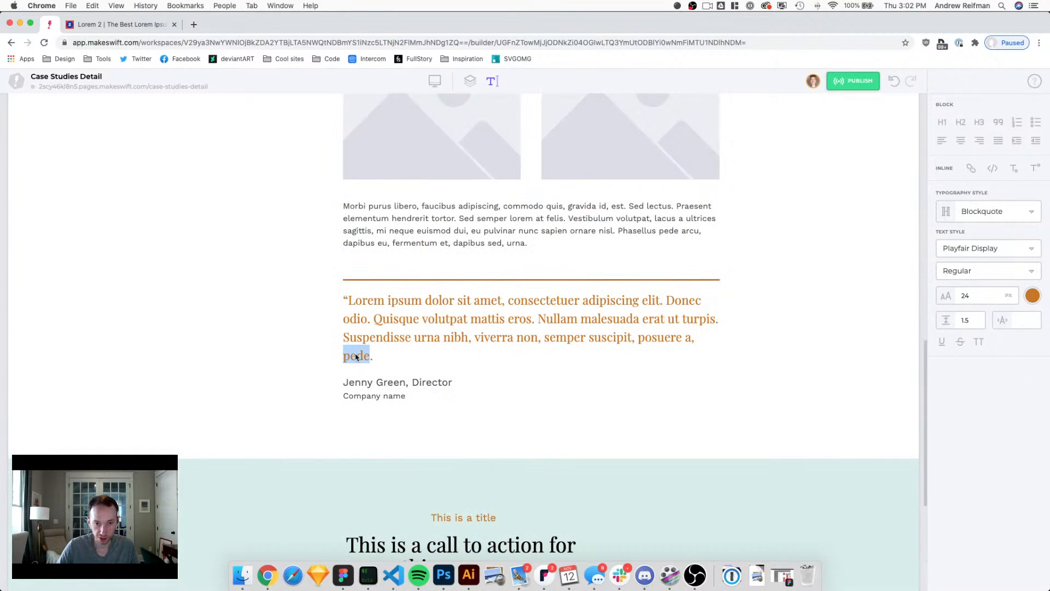
key("BackSpace")
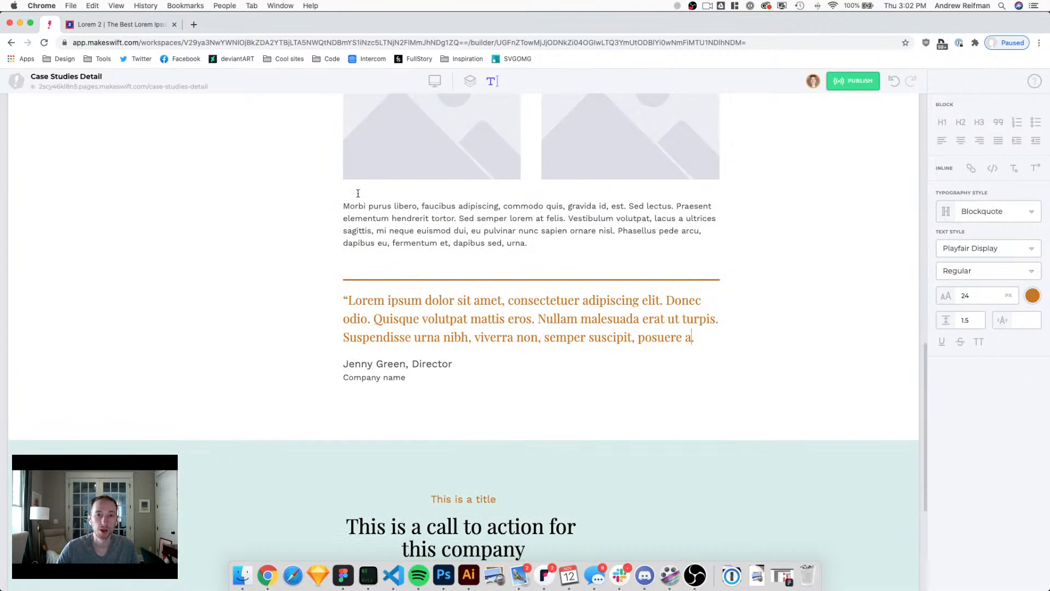
Step: In the tablet layout, set the whole testimonial quote's line height to 1.5 and its font size to 22 px
left_click(435, 80)
left_click(419, 128)
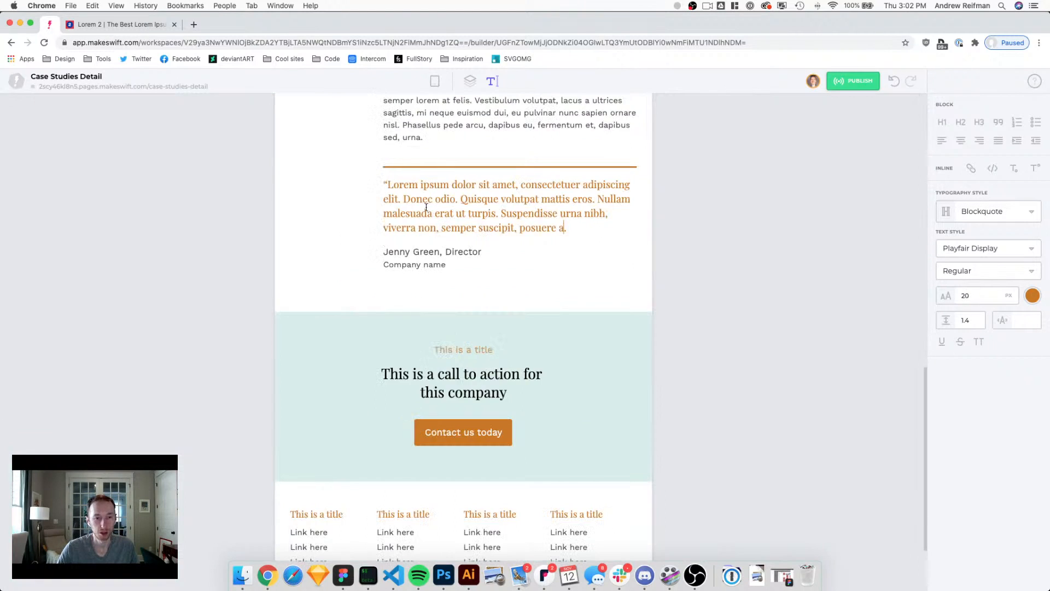
triple_click(421, 213)
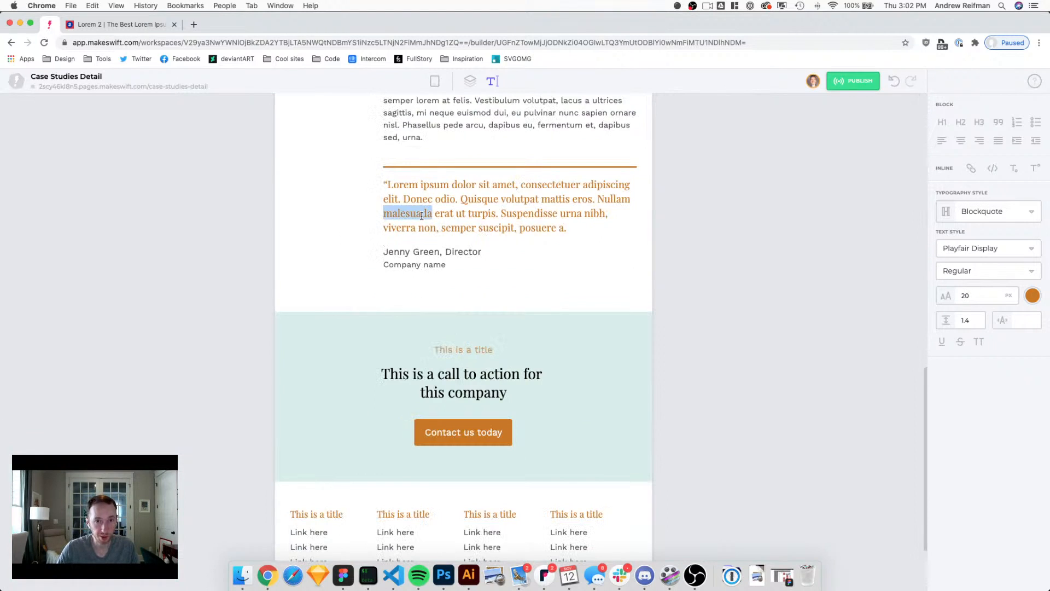
left_click(432, 87)
left_click(421, 106)
left_click(442, 83)
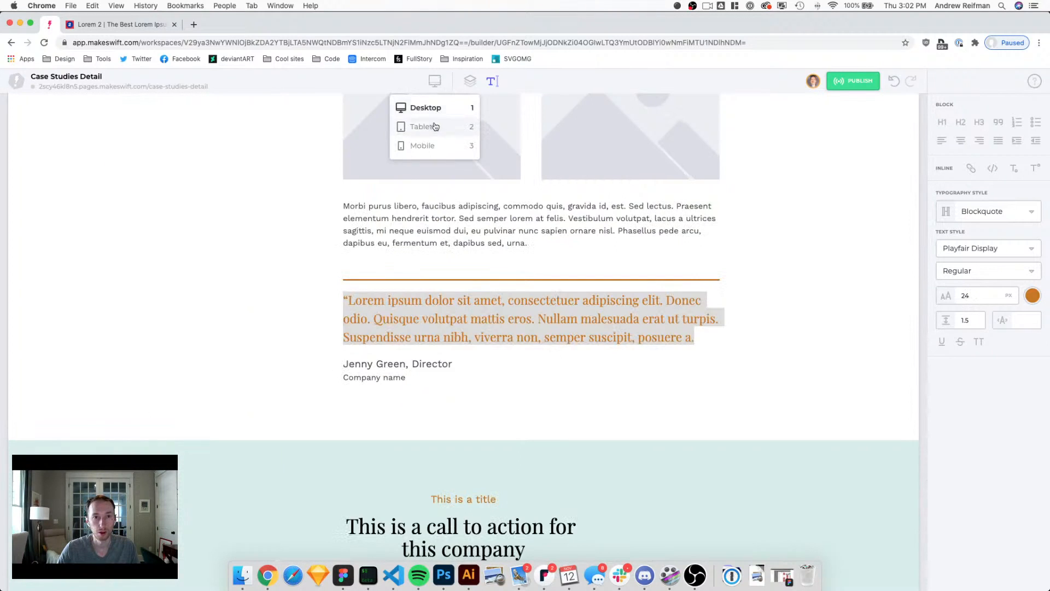
left_click(419, 126)
left_click_drag(975, 318, 980, 318)
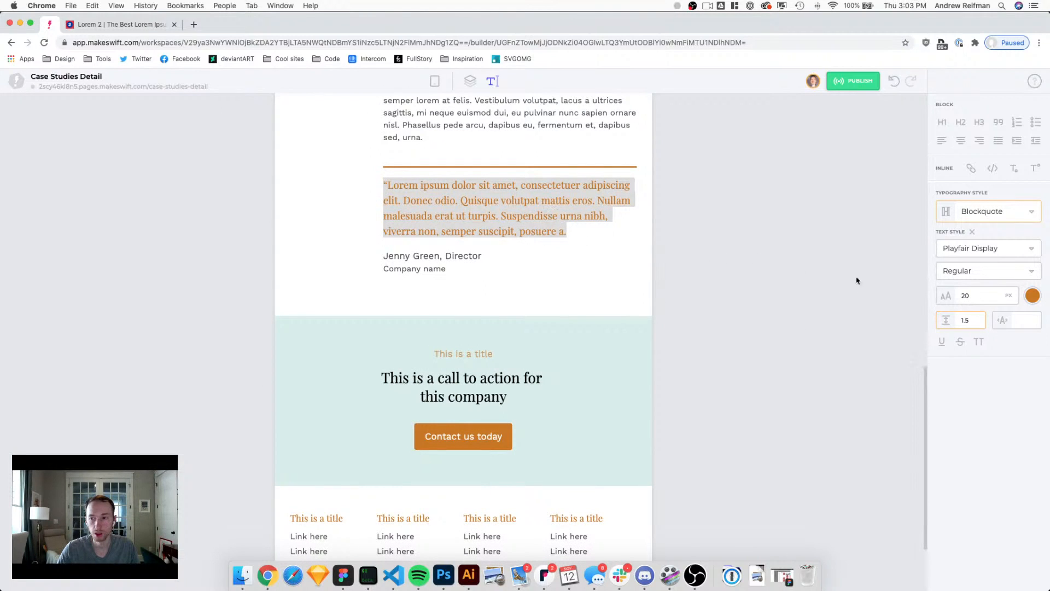
left_click_drag(978, 296, 980, 299)
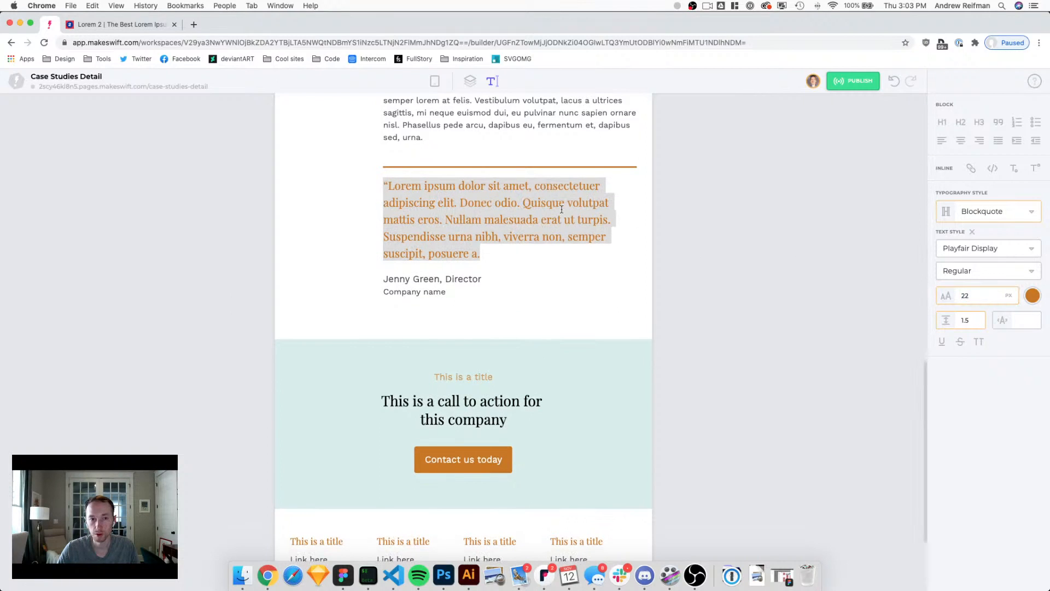
Step: Update the global "Blockquote" typography style with the quote's overrides and return to layout editing
left_click(976, 213)
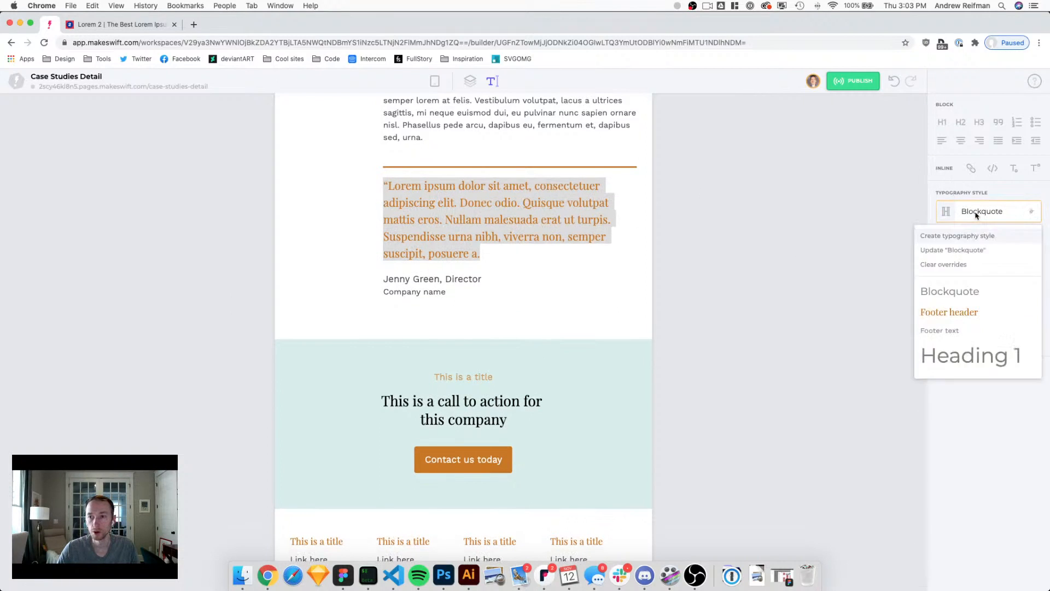
left_click(946, 255)
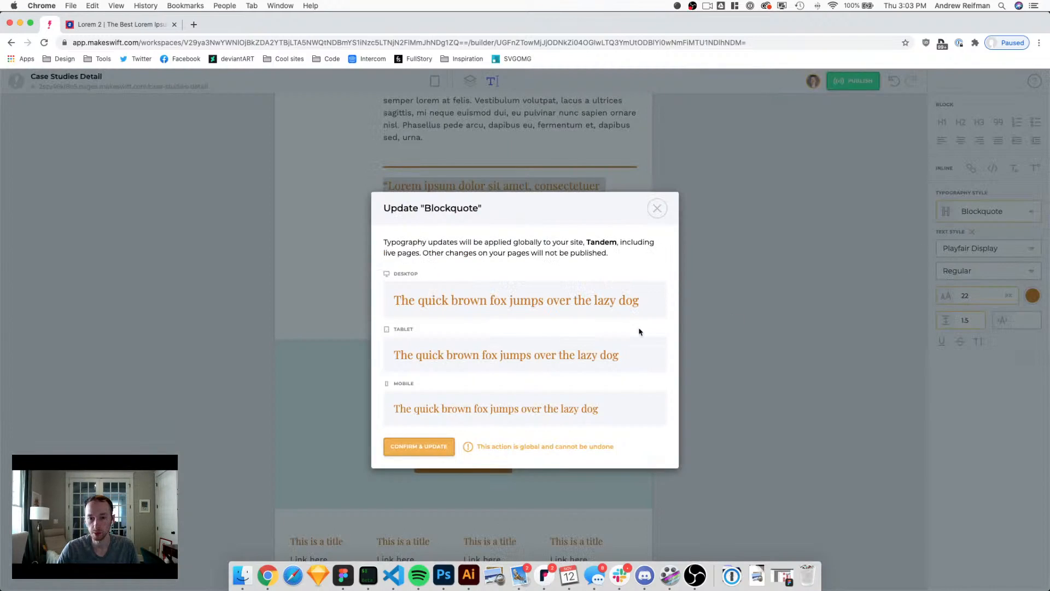
left_click(416, 454)
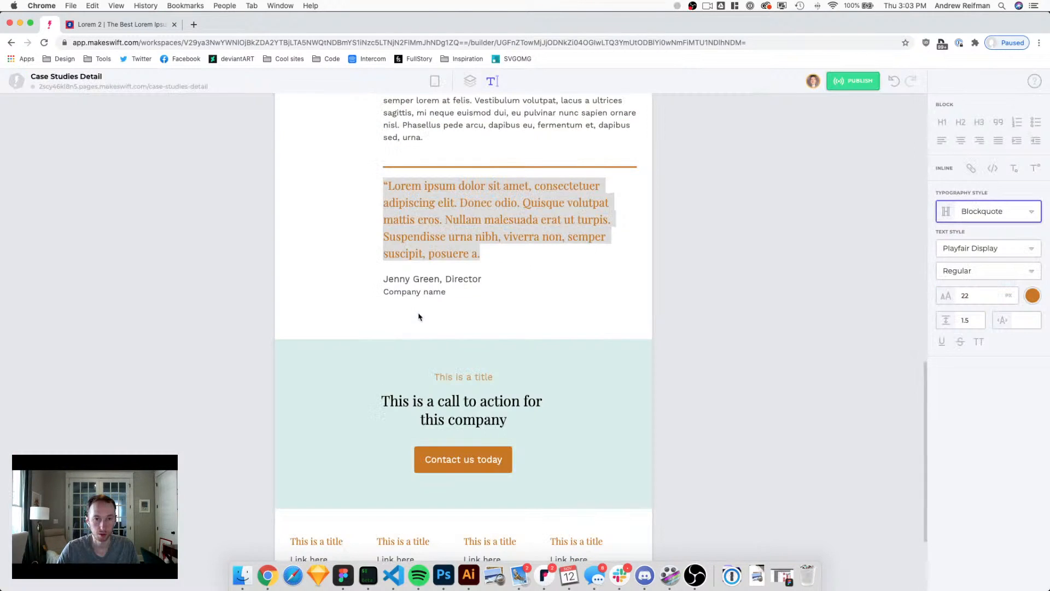
left_click(470, 82)
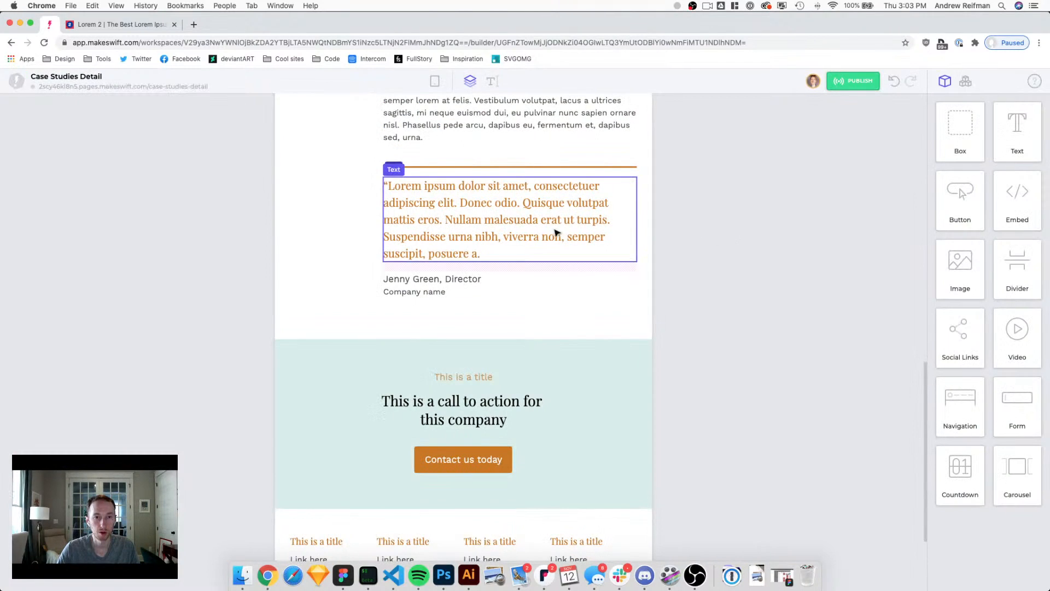
Step: Slightly reduce the spacing below the testimonial quote in the tablet layout
left_click(552, 232)
left_click_drag(509, 273, 510, 270)
left_click(741, 265)
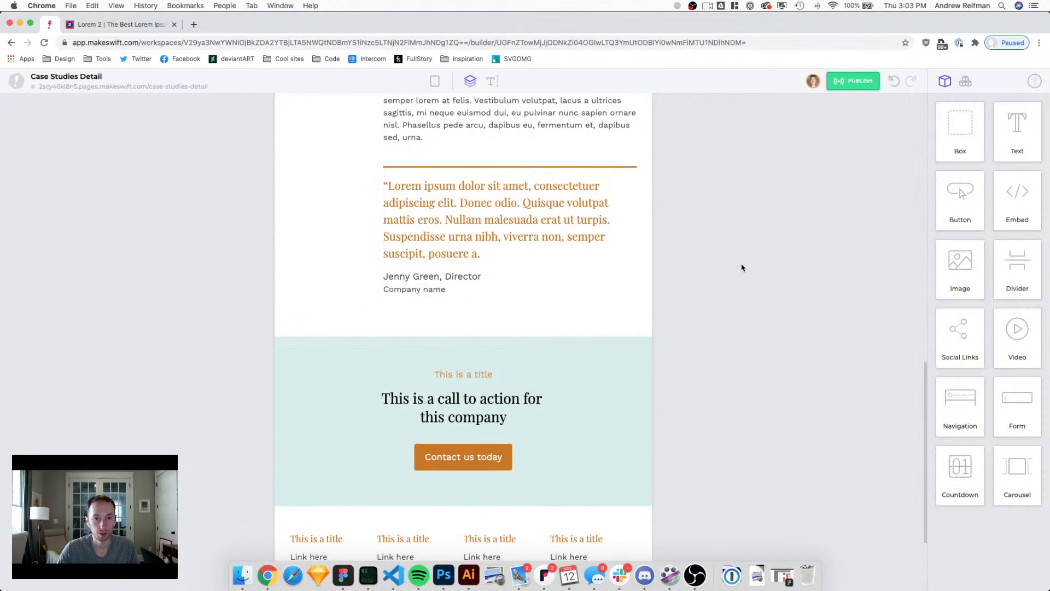
scroll(678, 279, "up", 1)
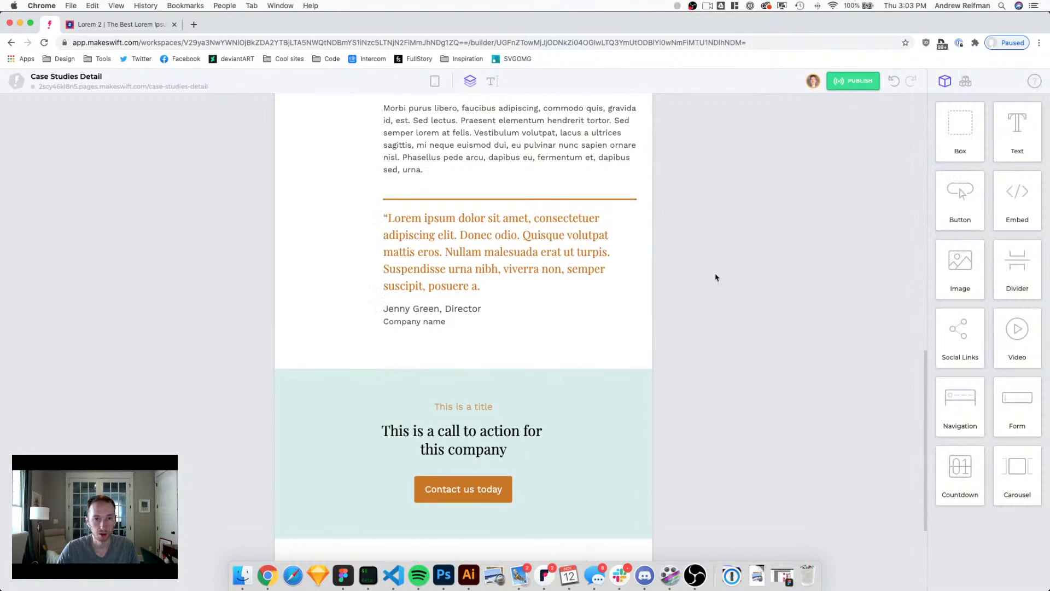
left_click(564, 336)
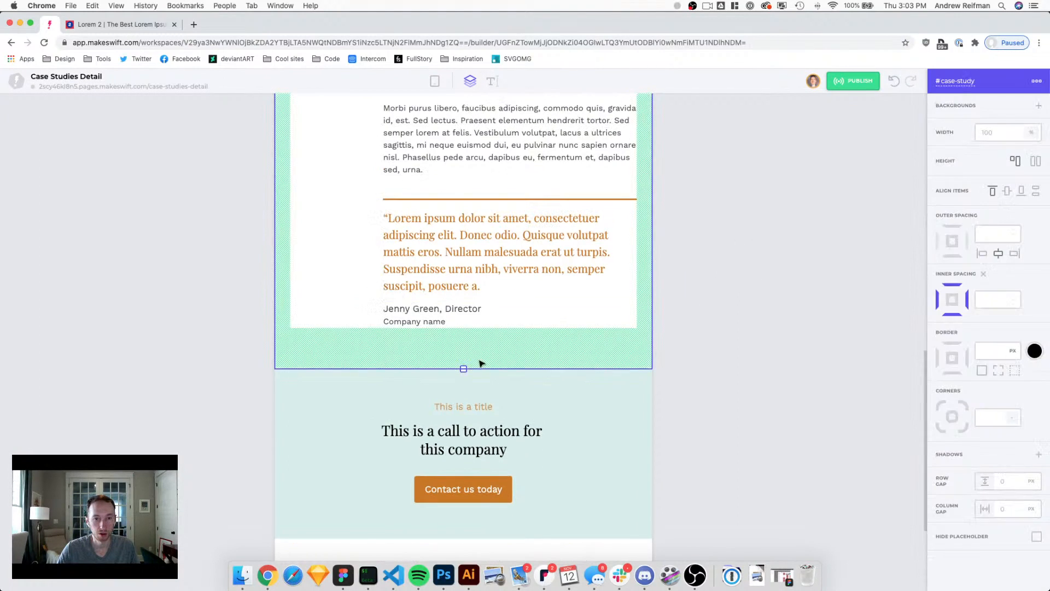
left_click(797, 321)
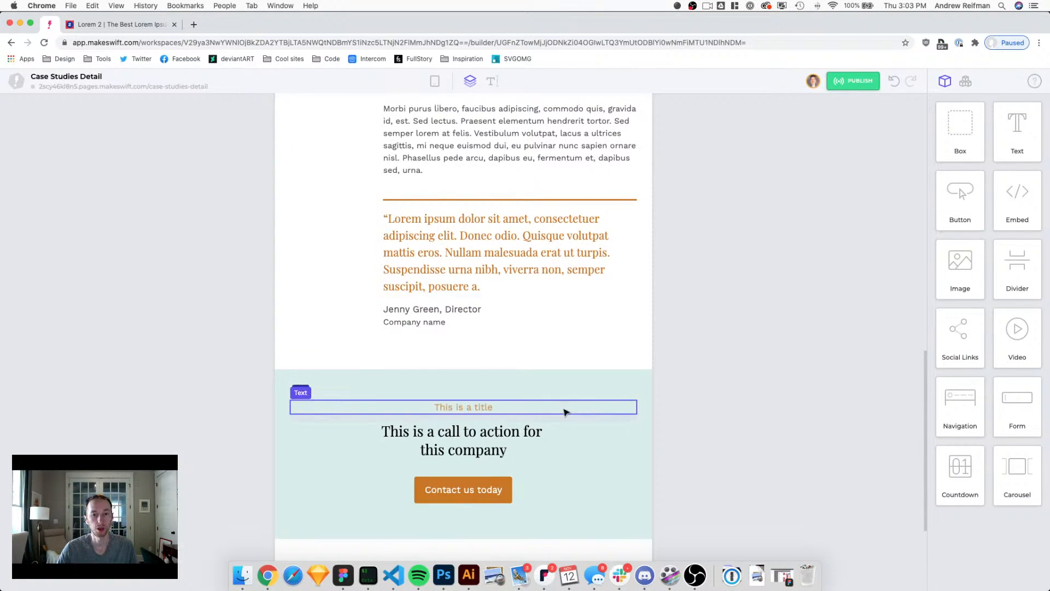
Step: In the desktop layout, create a typography style named "Subheader accent" from the call-to-action section's orange "This is a title" text
key("1")
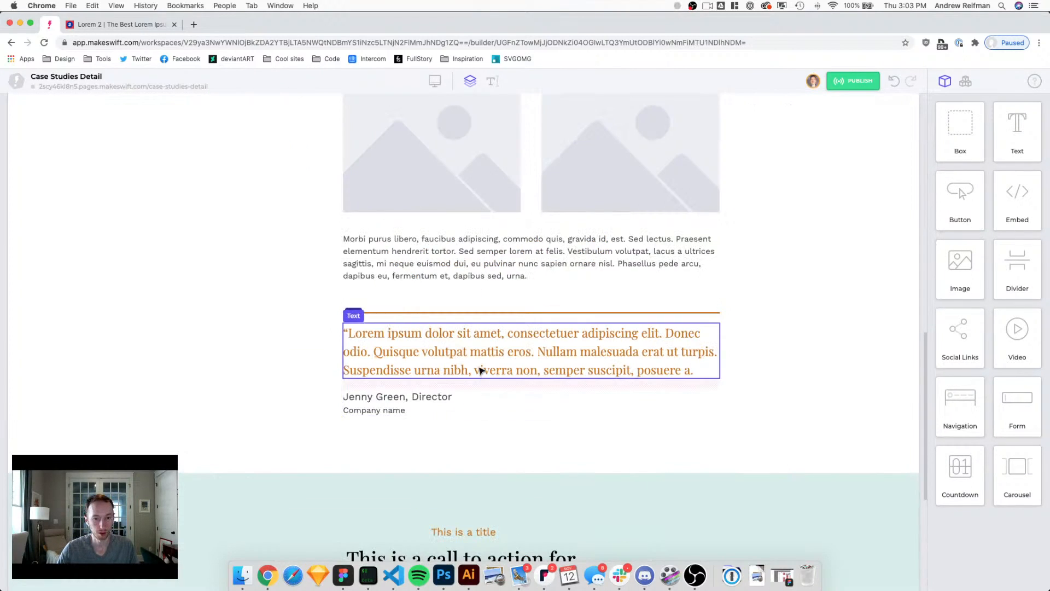
scroll(479, 372, "down", 2)
double_click(464, 434)
triple_click(471, 432)
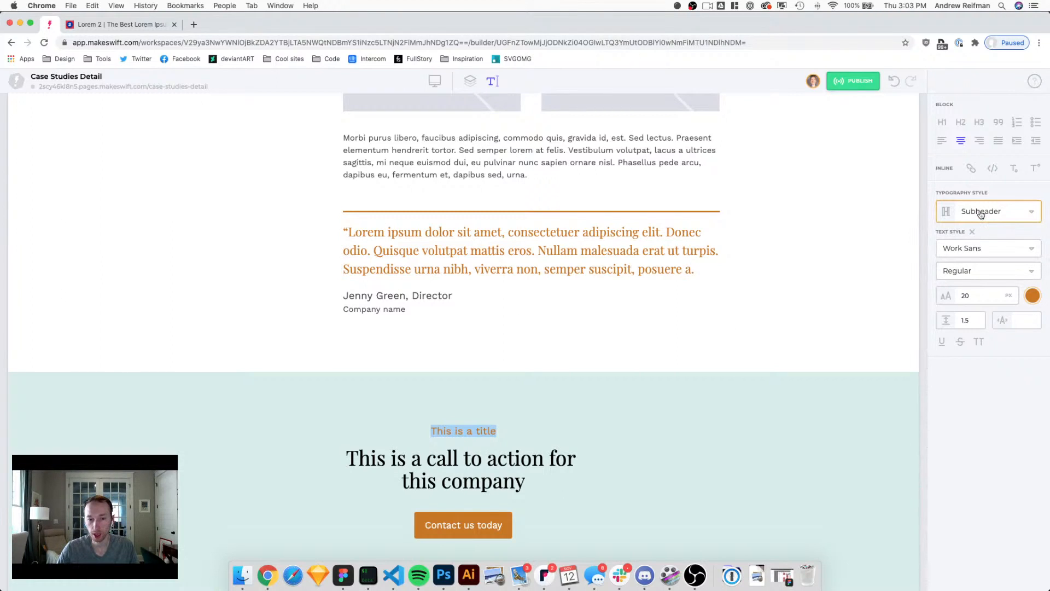
scroll(691, 236, "down", 2)
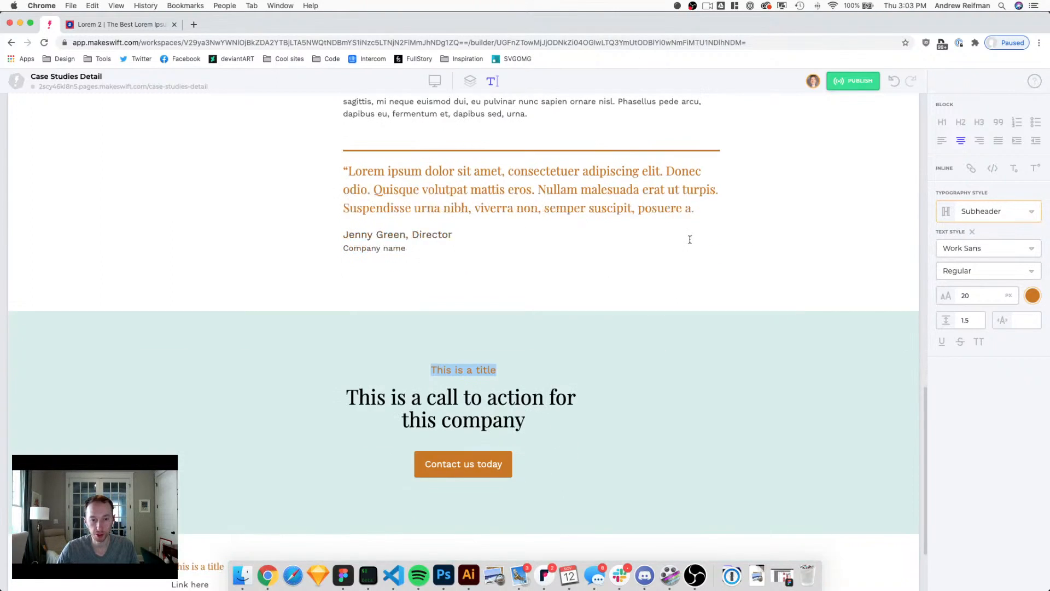
left_click(973, 212)
scroll(952, 285, "down", 2)
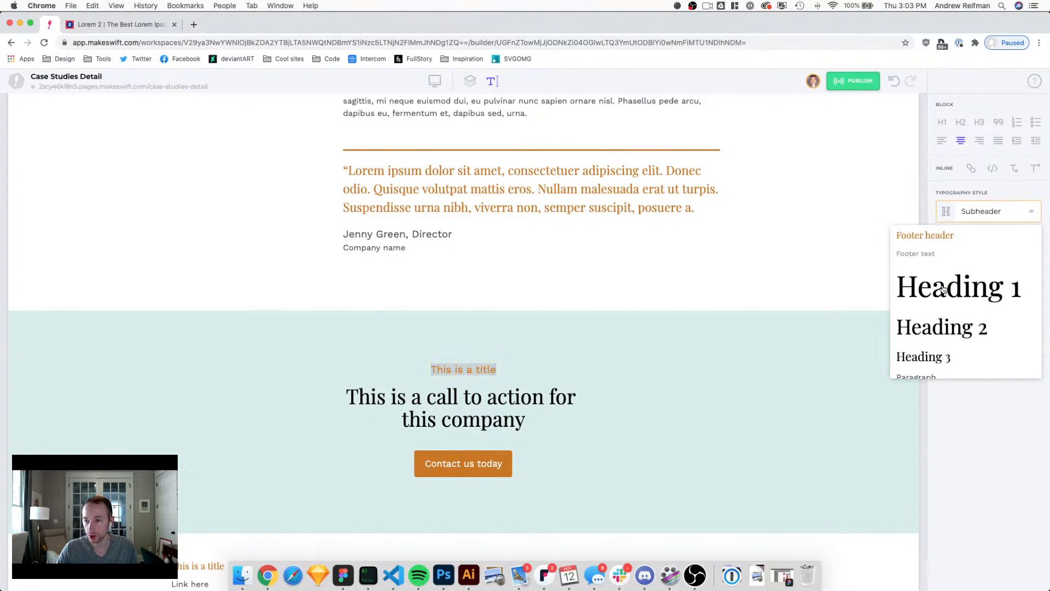
scroll(945, 290, "down", 1)
scroll(952, 288, "up", 3)
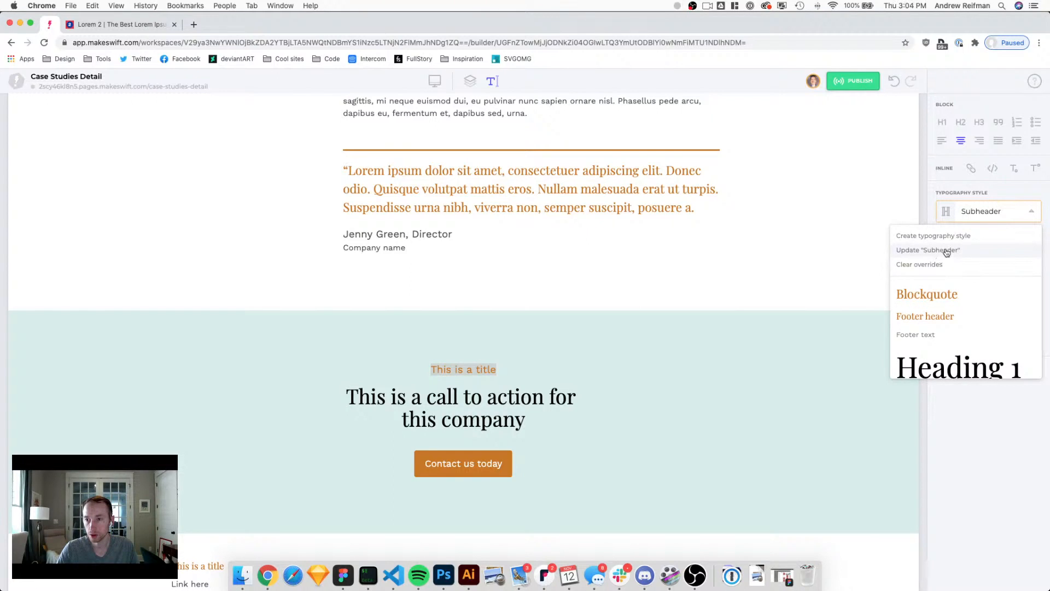
left_click(933, 236)
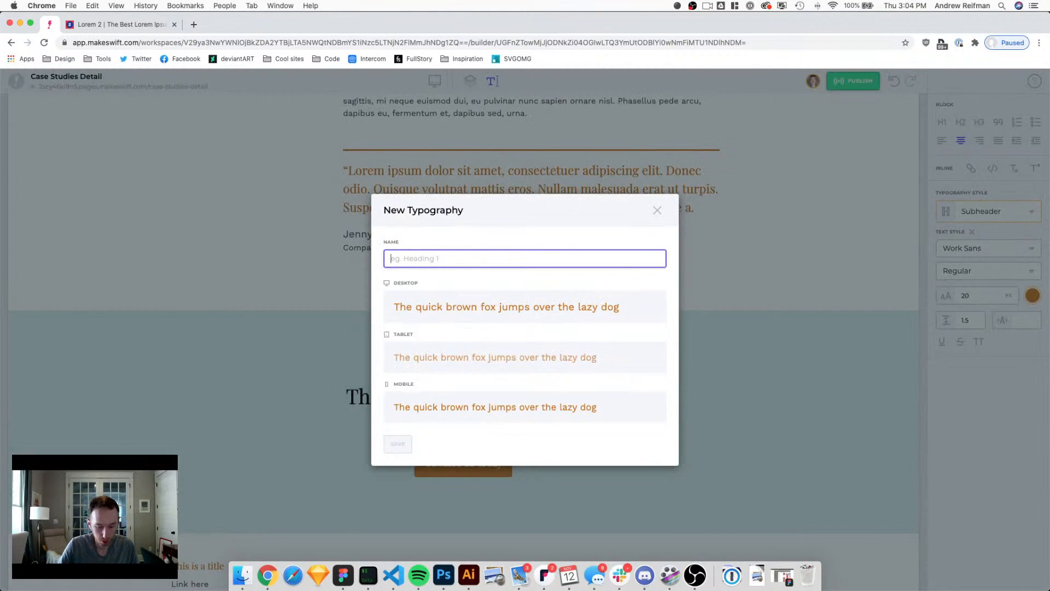
type("Subheader oran")
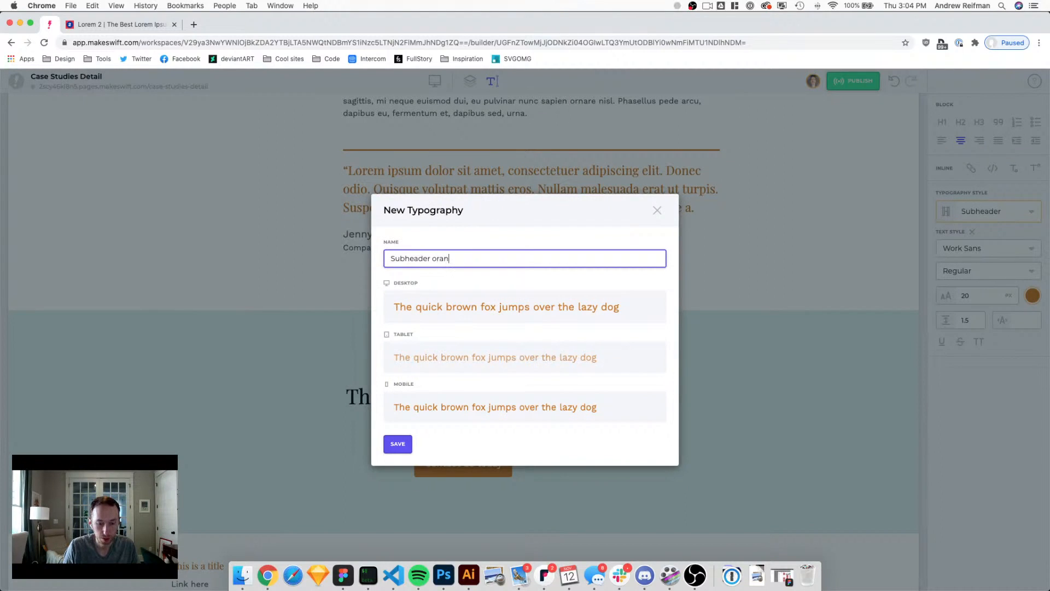
key("BackSpace")
key("BackSpace")
key("BackSpace")
key("BackSpace")
type("accent")
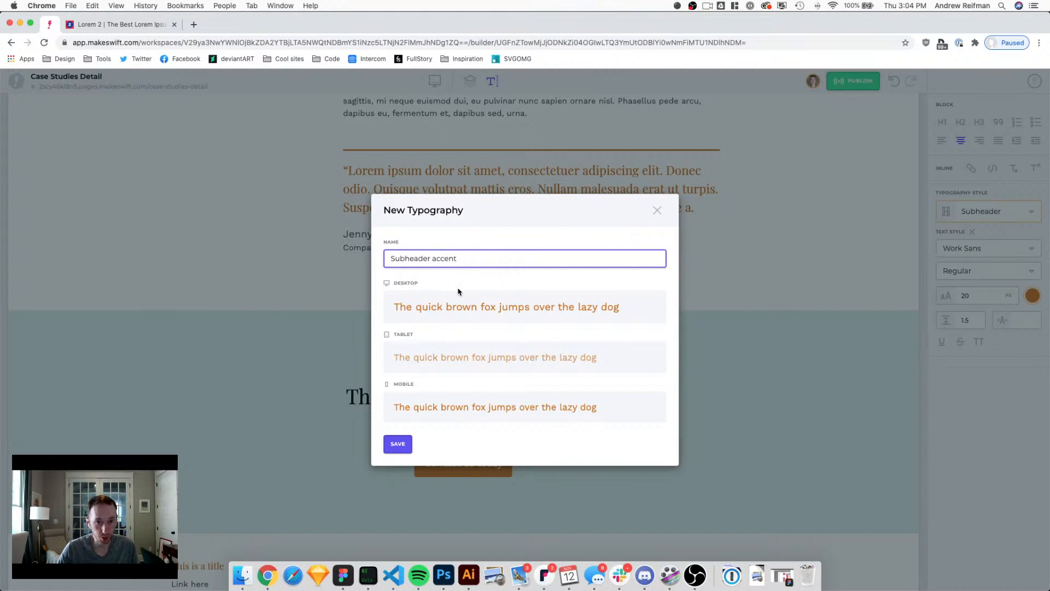
left_click(398, 444)
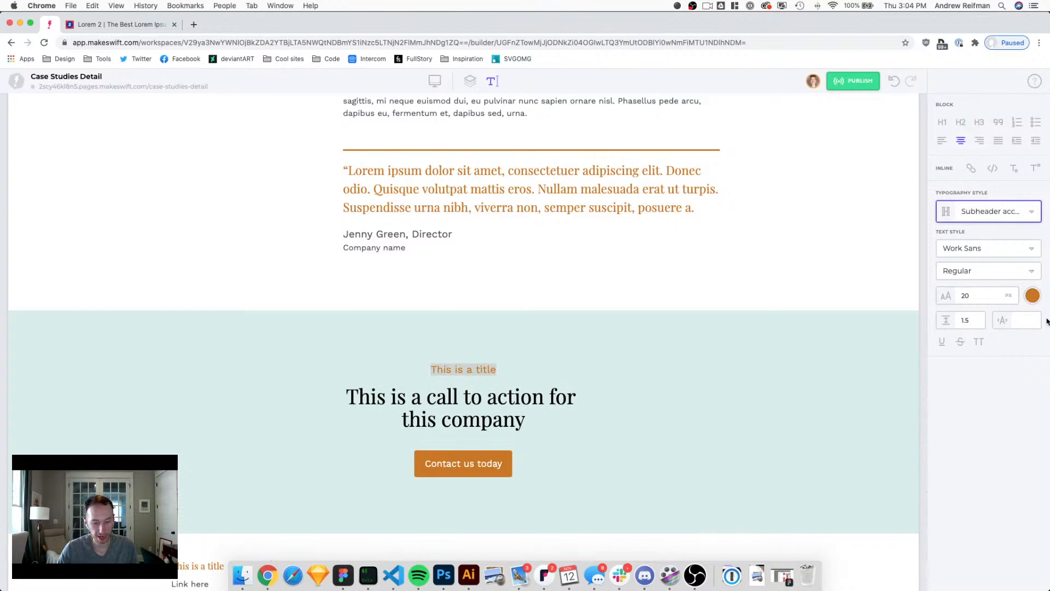
Step: In the tablet layout, set the call-to-action title's orange text color to full opacity
left_click(439, 83)
left_click(421, 127)
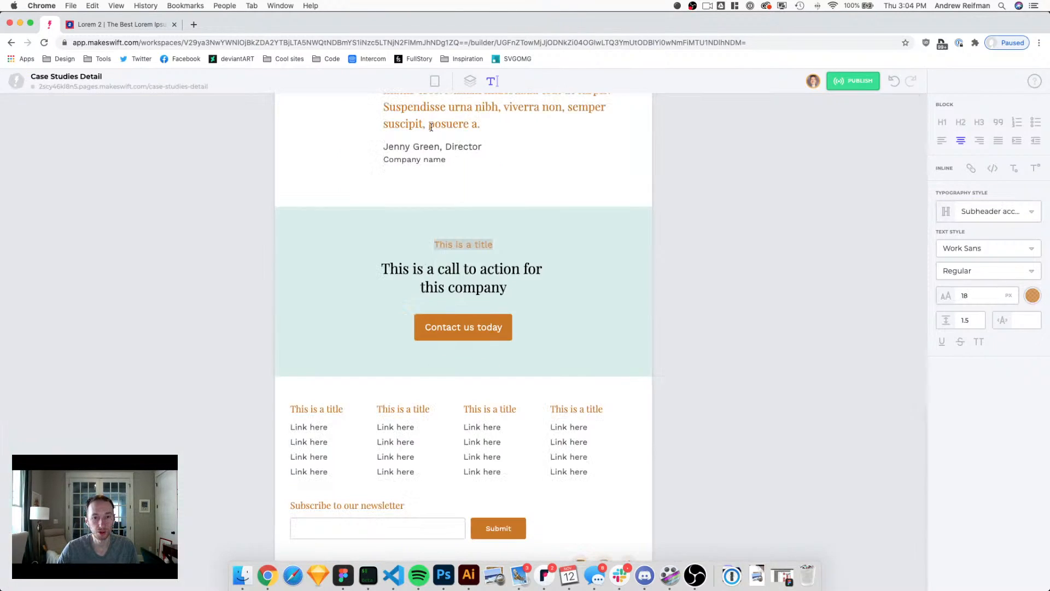
left_click(1033, 295)
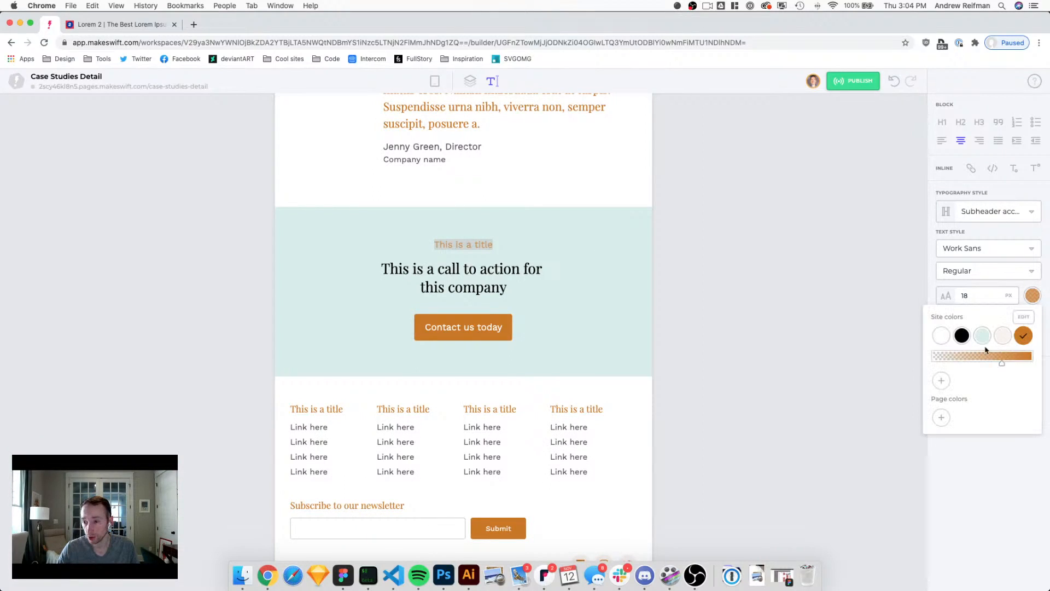
left_click_drag(1002, 363, 1040, 363)
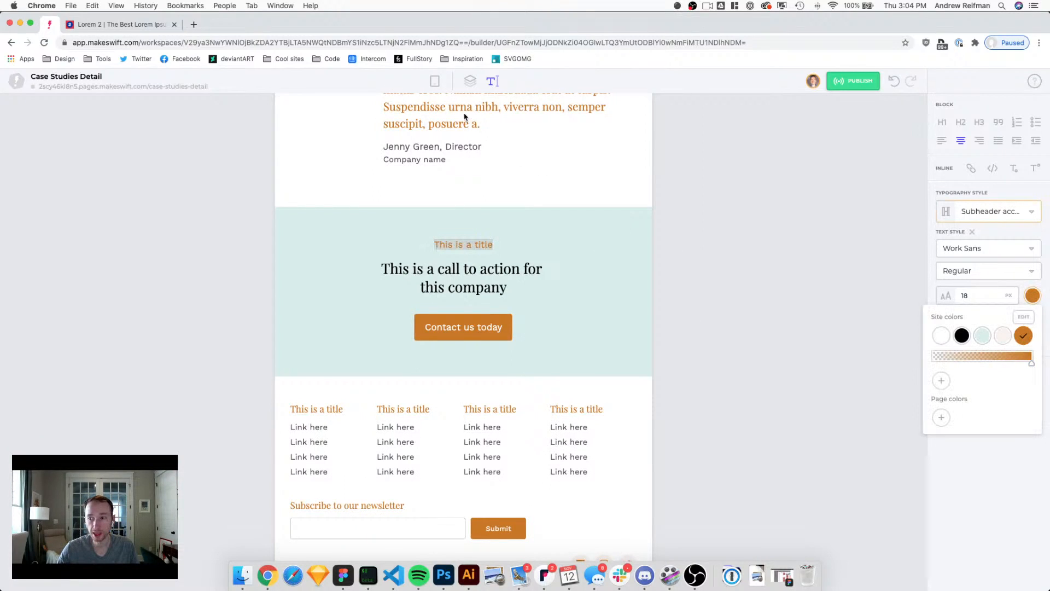
Step: Check the title's color in the mobile layout and update the global "Subheader accent" typography style with its overrides
left_click(435, 80)
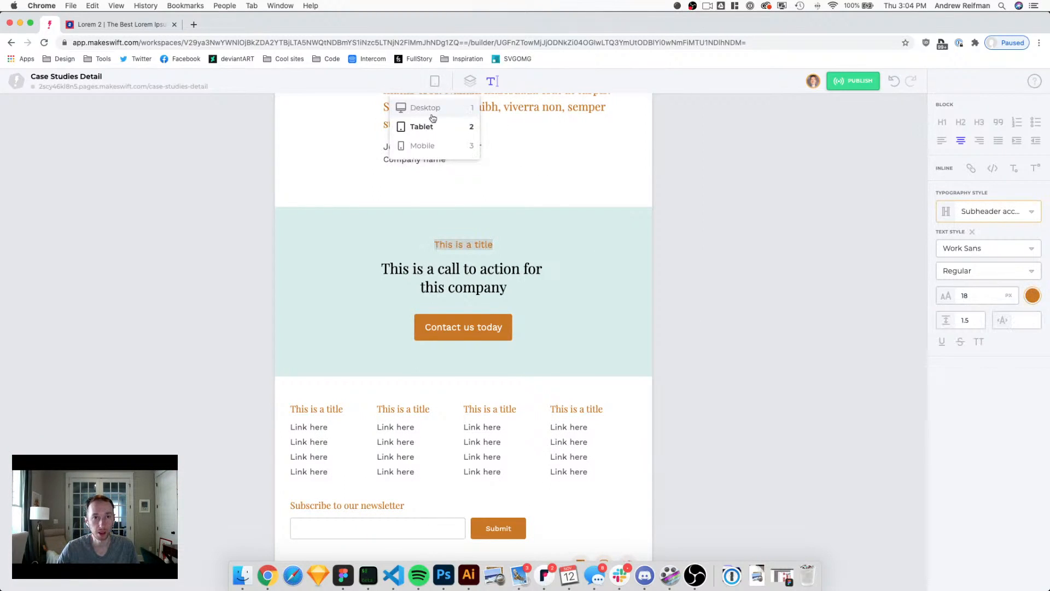
left_click(428, 147)
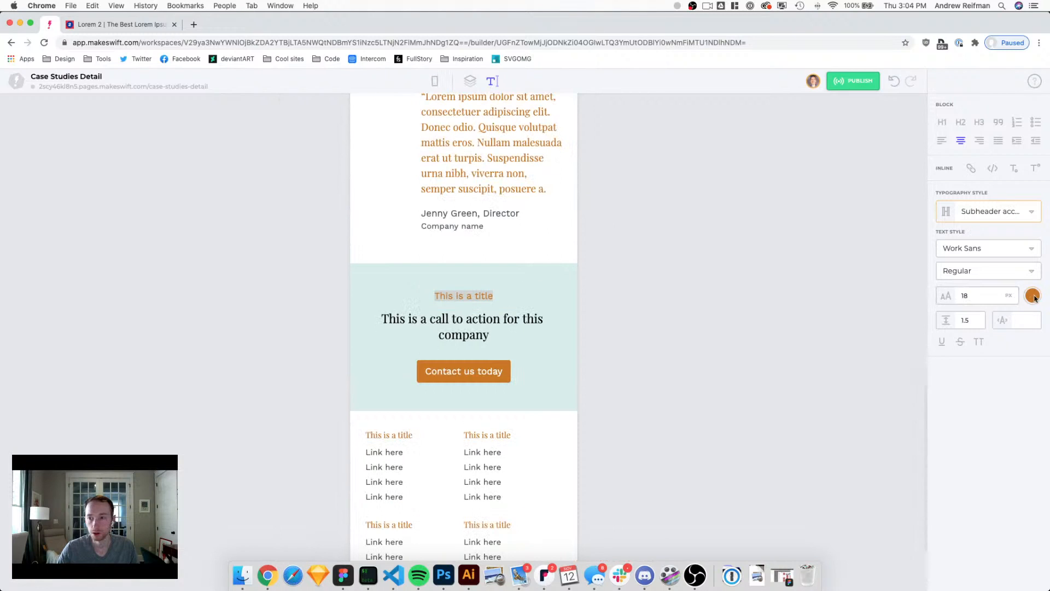
left_click(983, 219)
left_click(957, 249)
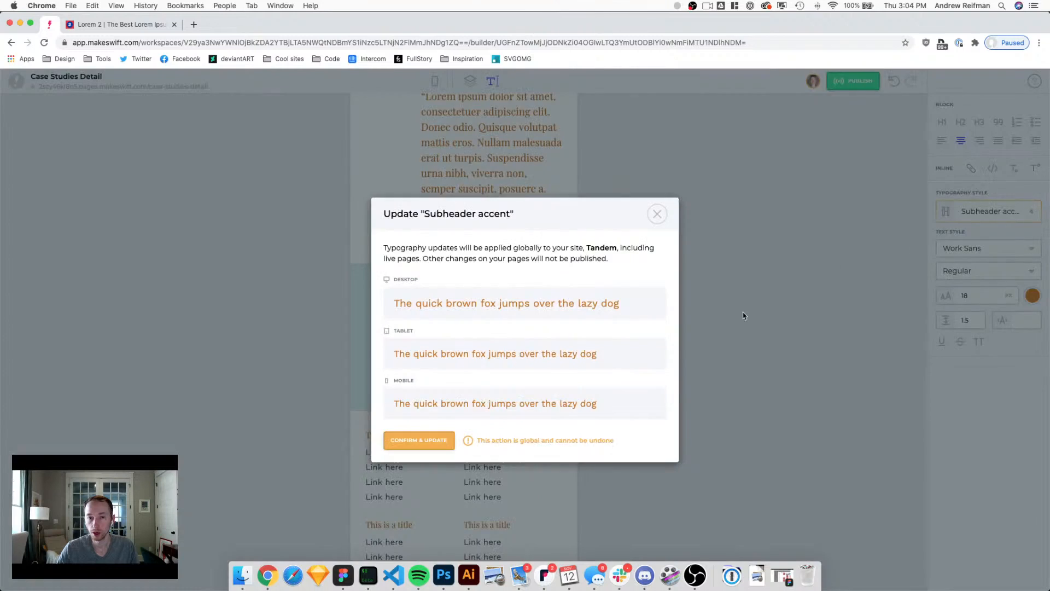
left_click(429, 440)
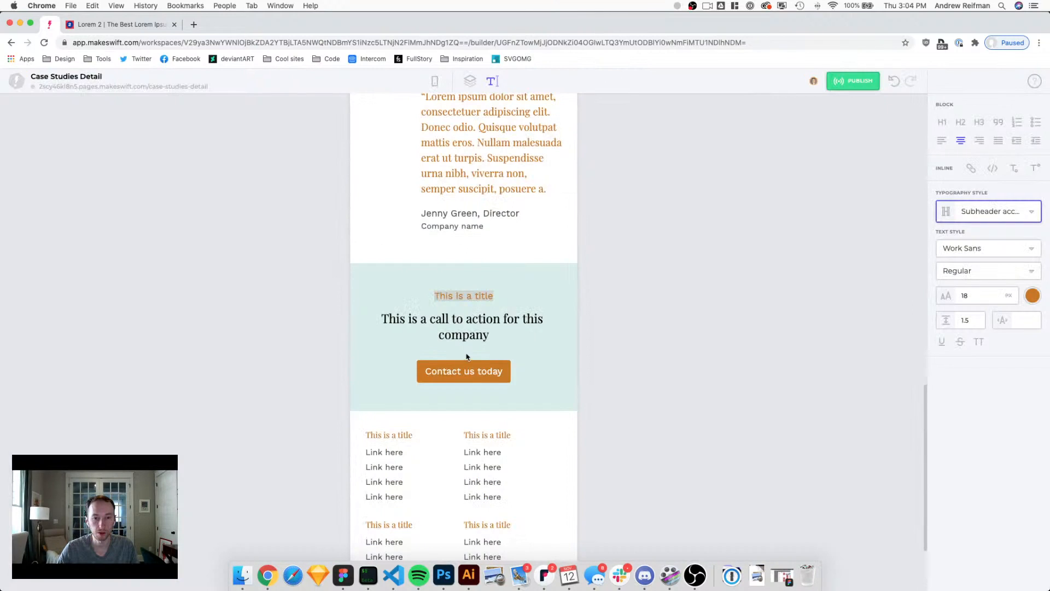
Step: In the desktop layout, apply the "Subheader accent" typography style to the sidebar headings "Location" and "Company size"
scroll(466, 342, "up", 10)
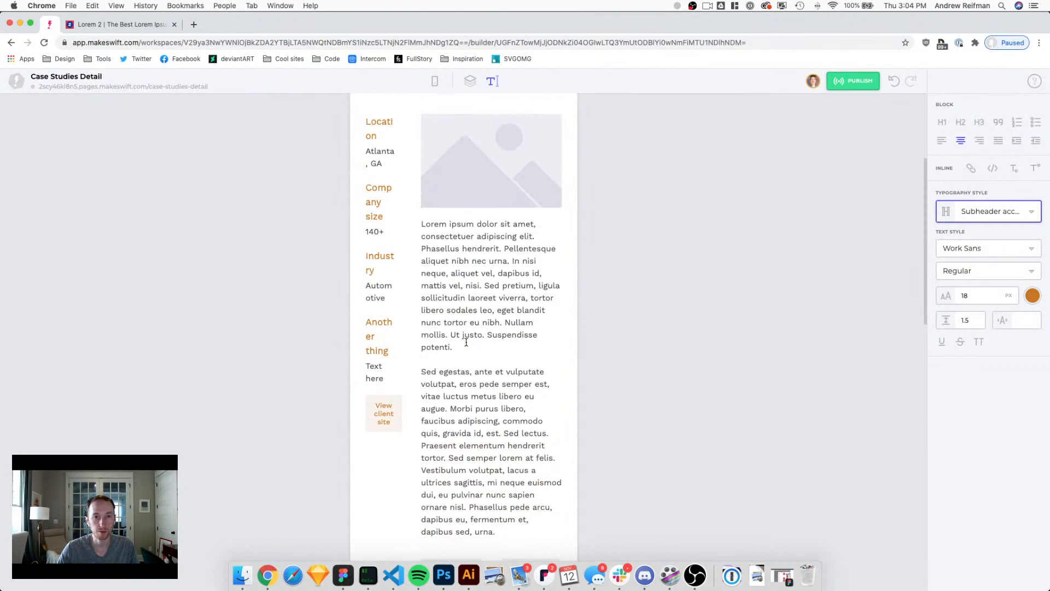
left_click(438, 82)
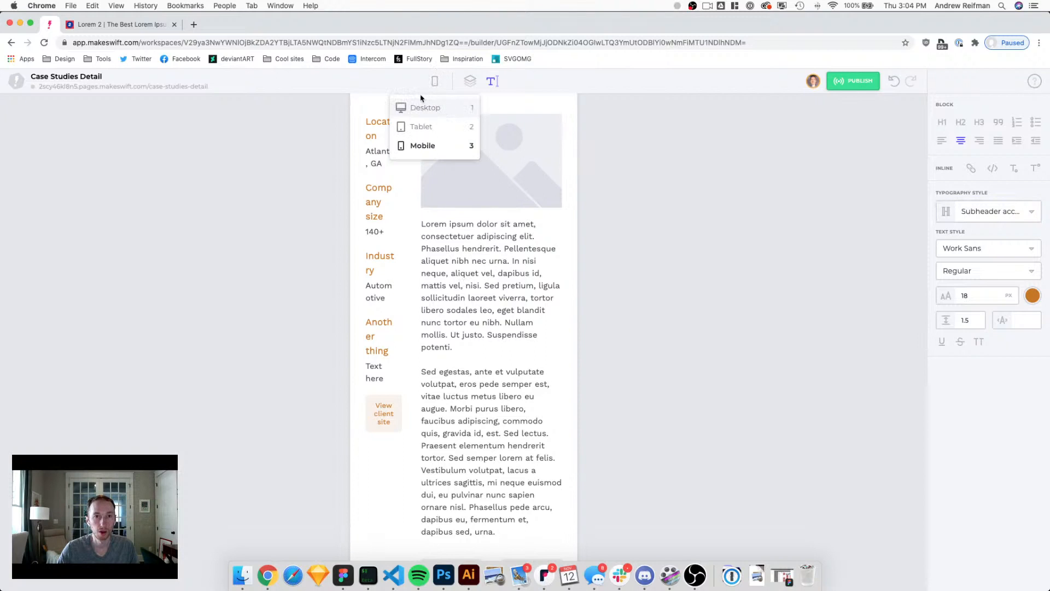
left_click(415, 109)
left_click(227, 200)
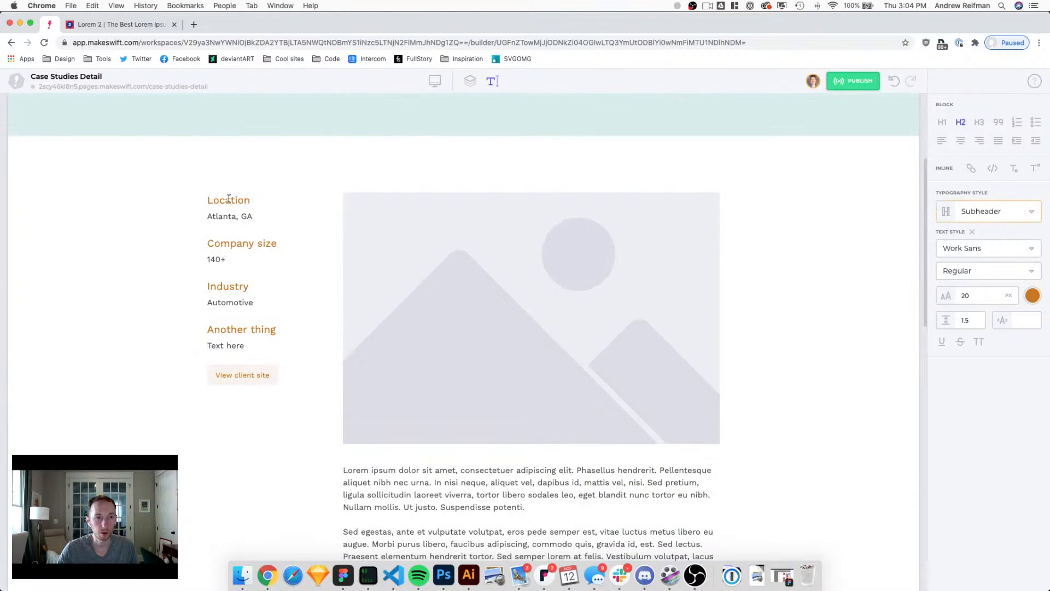
left_click(1012, 204)
scroll(944, 281, "down", 3)
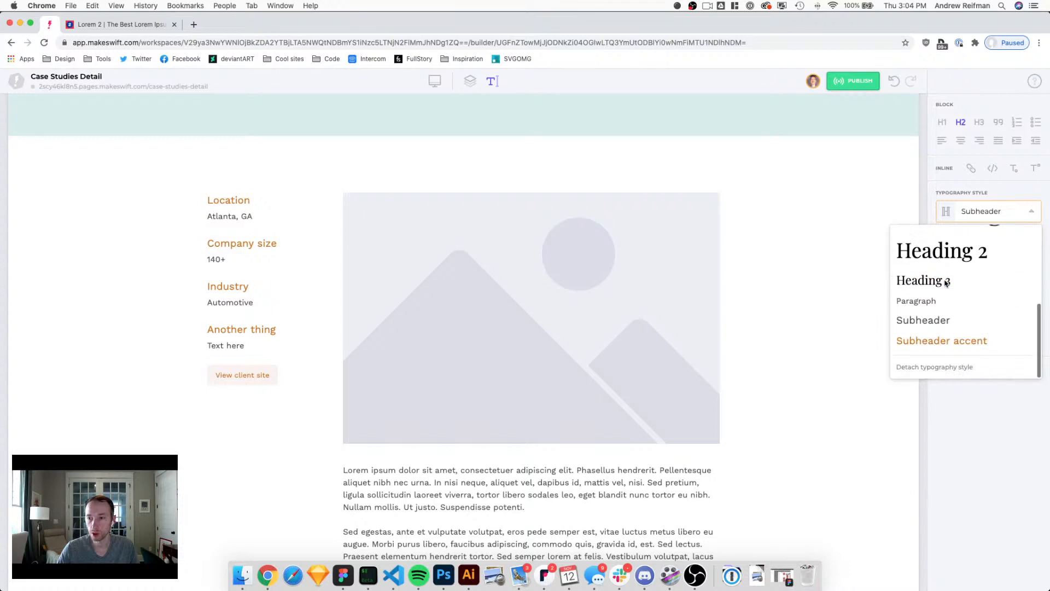
left_click(943, 339)
left_click(236, 245)
left_click(985, 211)
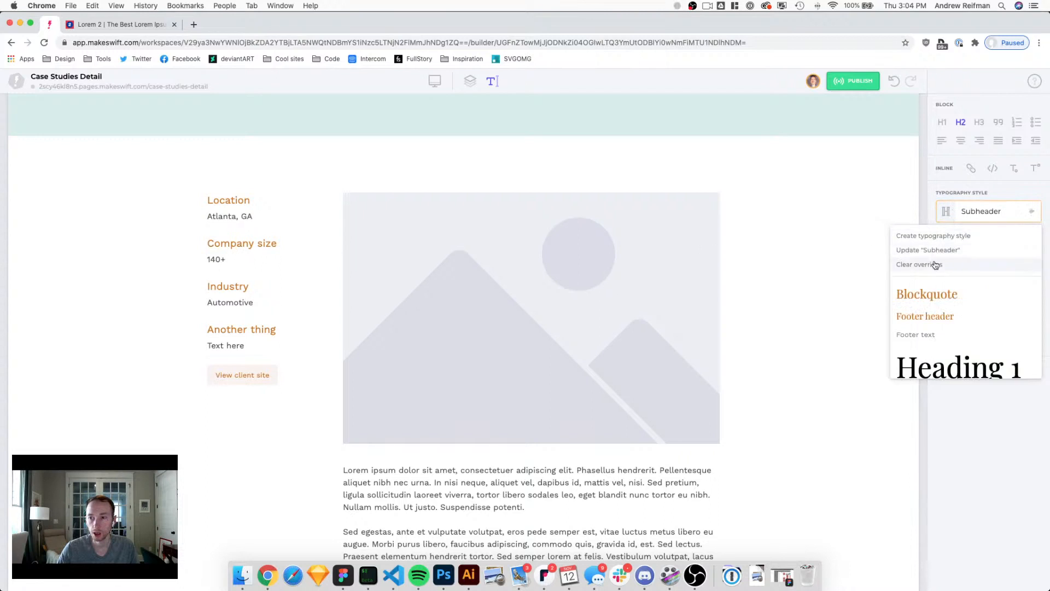
scroll(945, 281, "down", 3)
left_click(943, 338)
Step: Apply the "Subheader accent" typography style to the sidebar headings "Industry" and "Another thing"
left_click(224, 288)
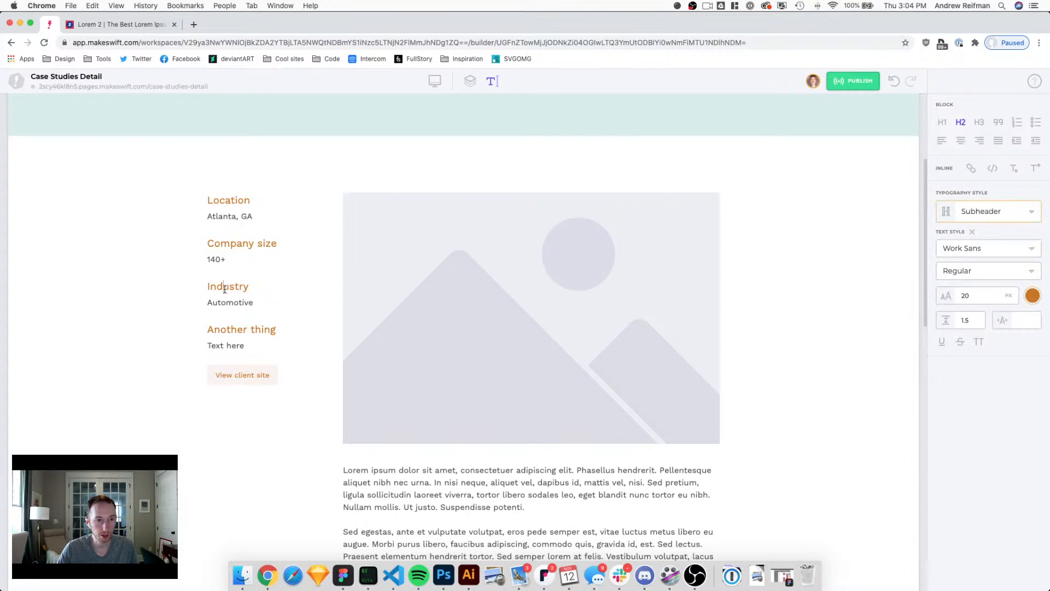
left_click(982, 212)
scroll(937, 301, "down", 3)
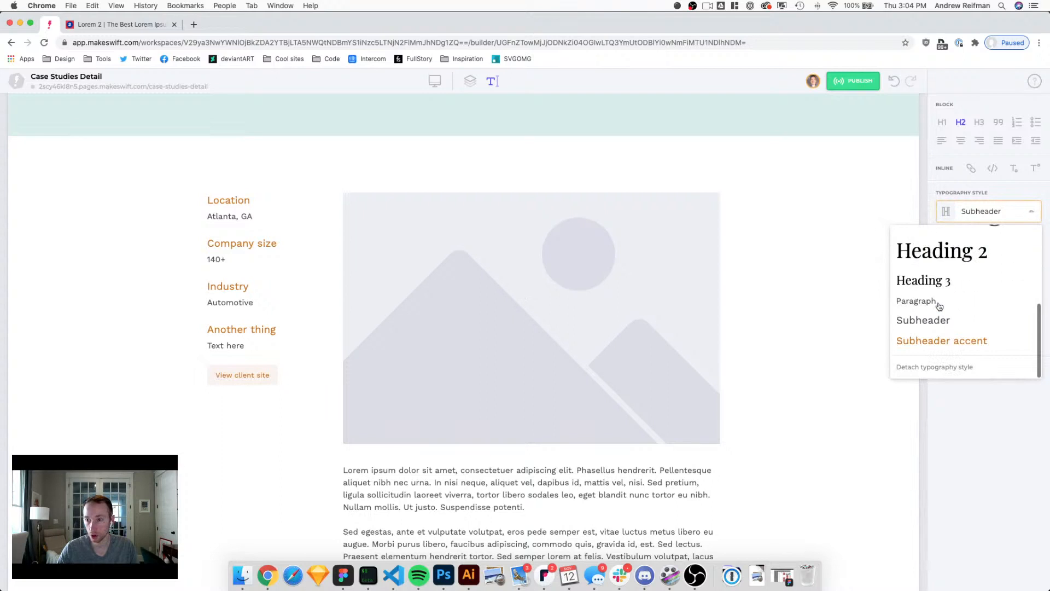
left_click(926, 343)
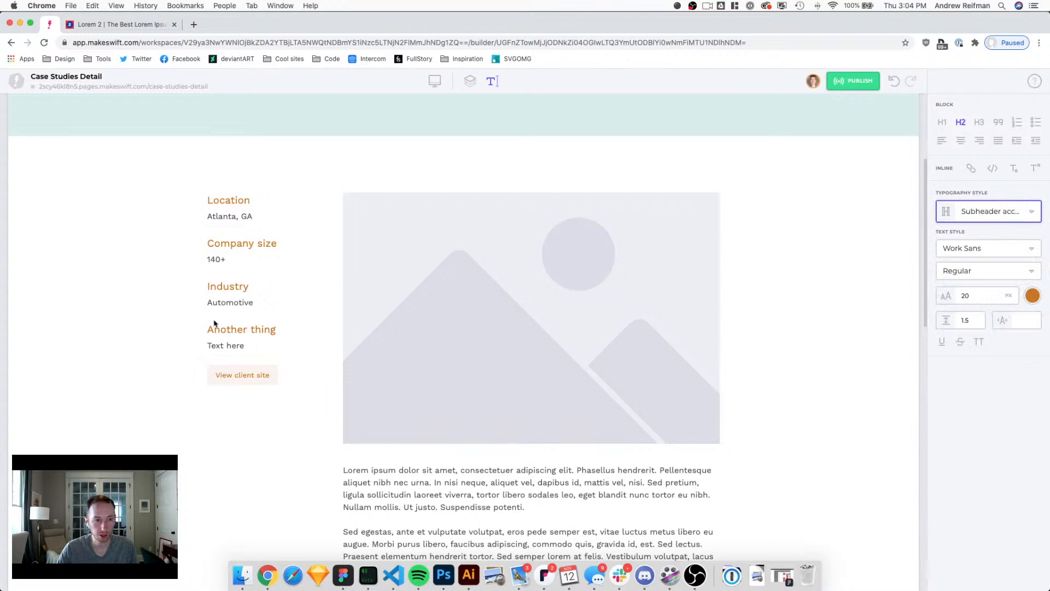
left_click(956, 219)
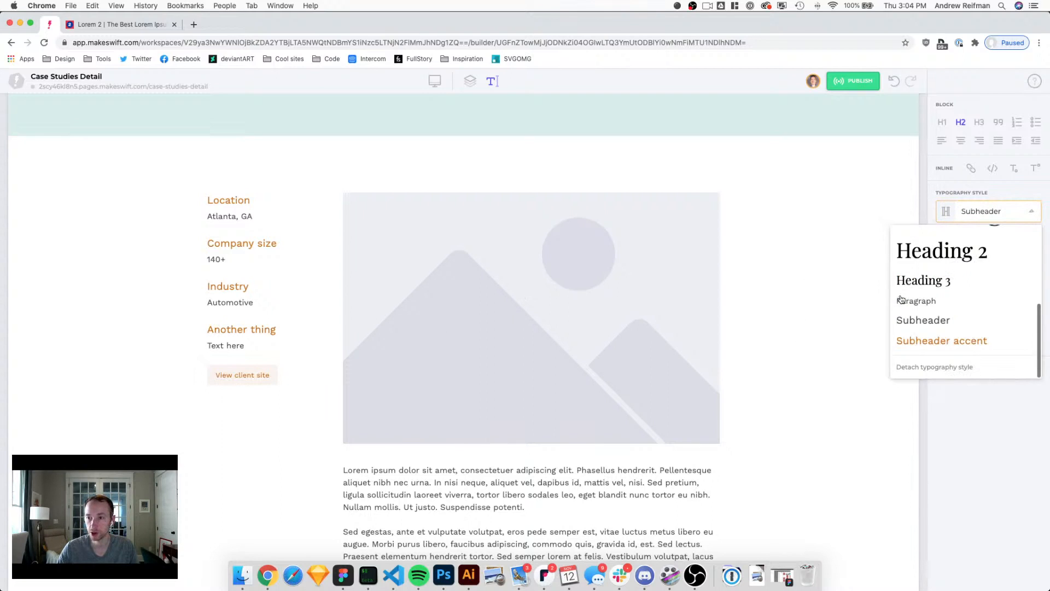
left_click(921, 342)
Step: Check the typography style and heading level of each of the four sidebar headings
triple_click(252, 322)
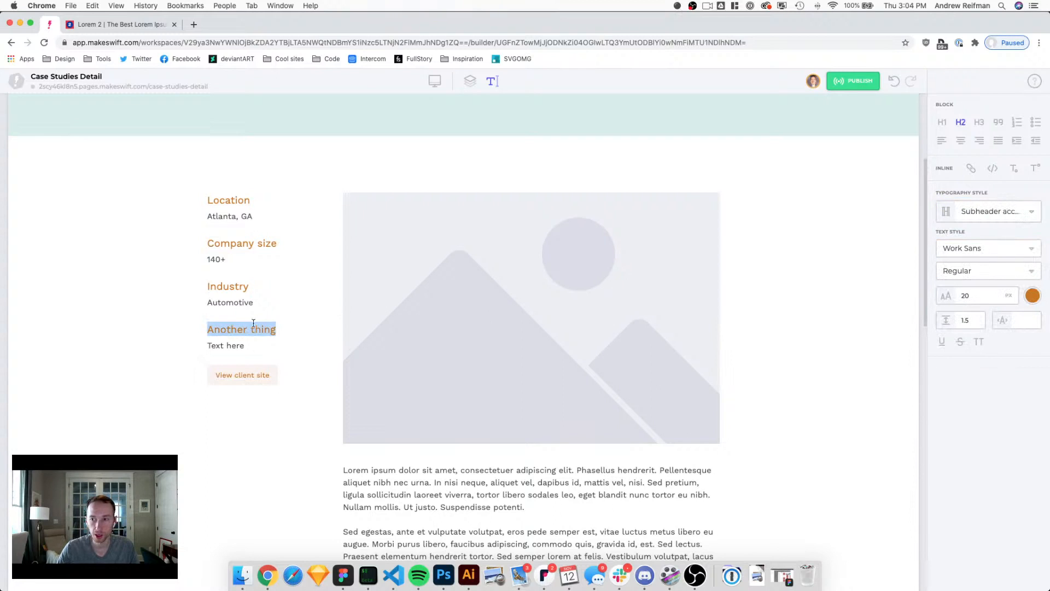
triple_click(239, 290)
triple_click(237, 241)
triple_click(231, 197)
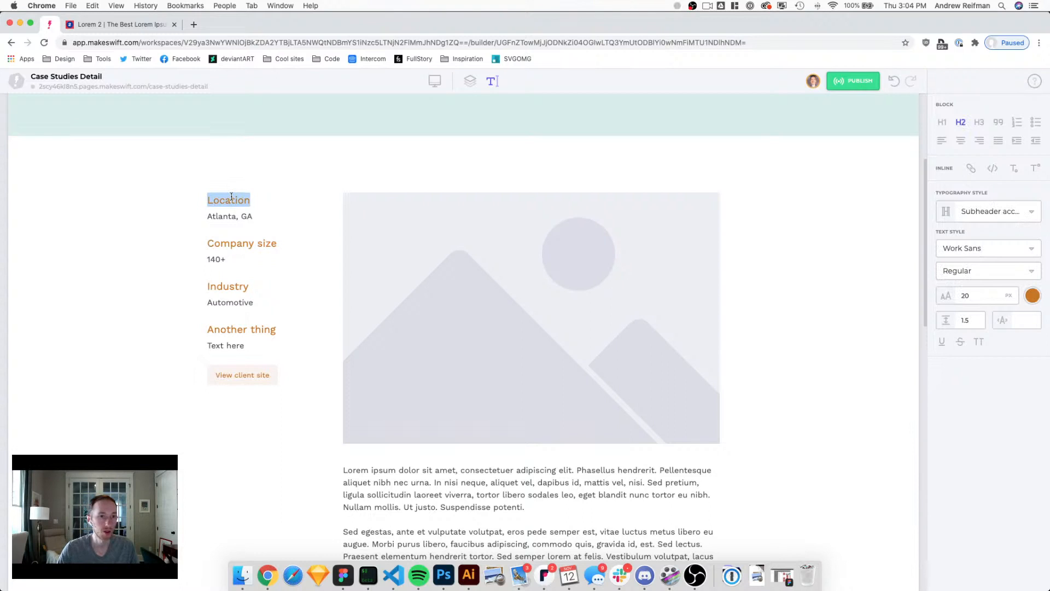
left_click(232, 196)
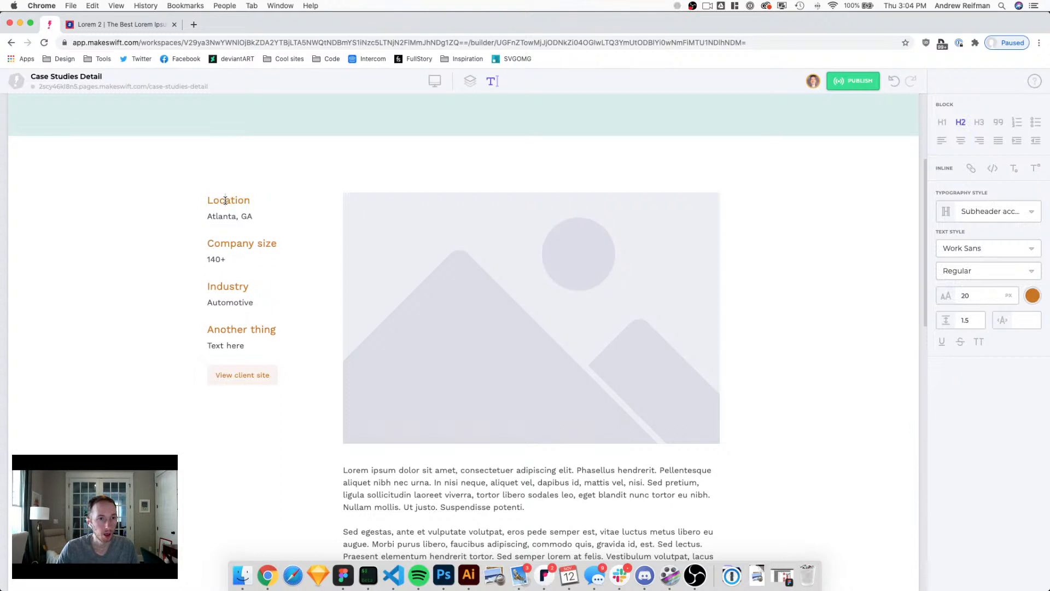
double_click(225, 200)
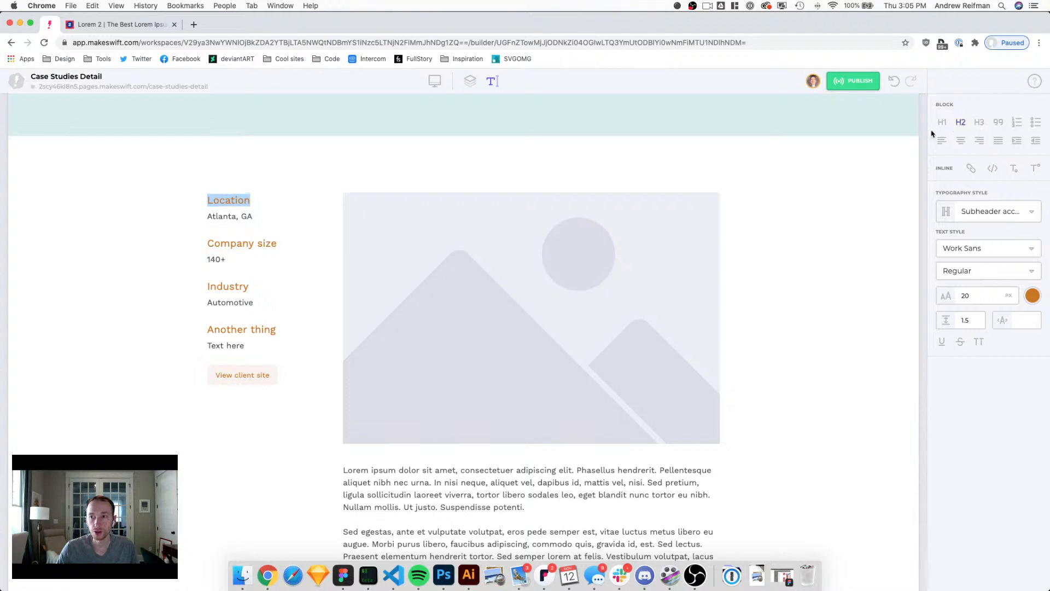
triple_click(226, 241)
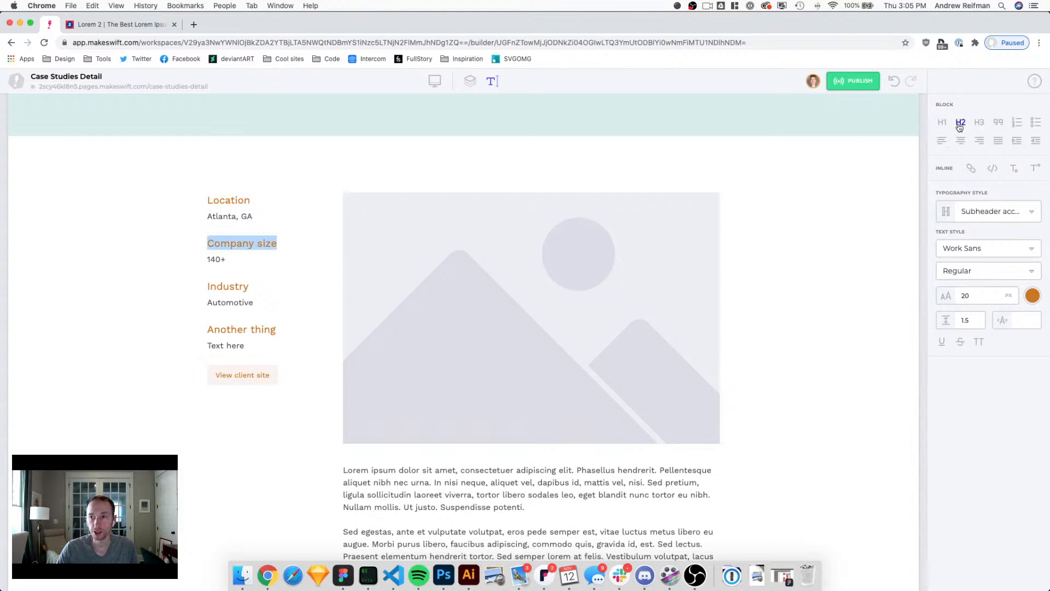
double_click(224, 285)
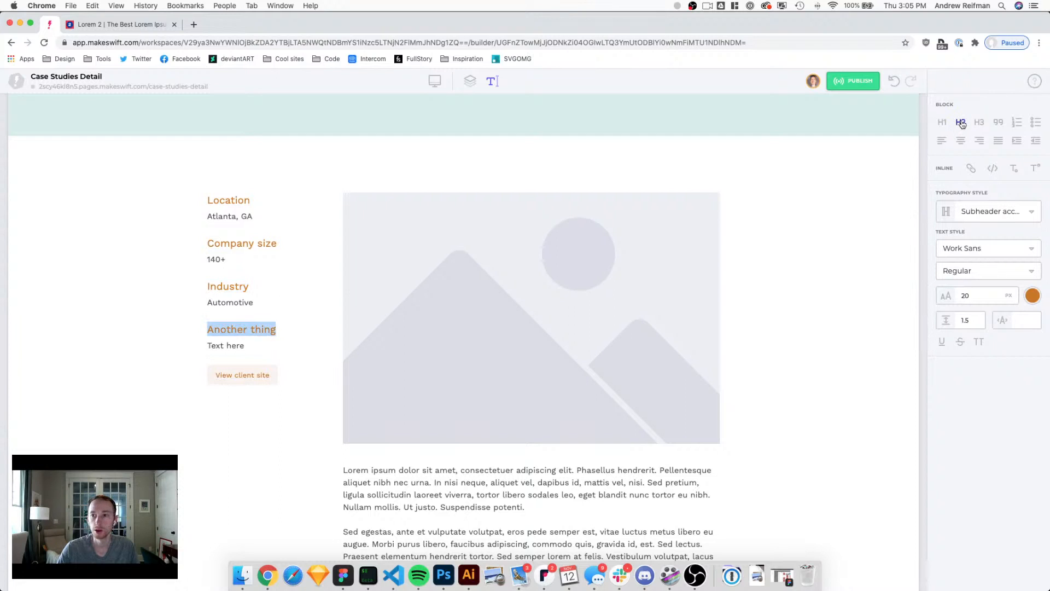
Step: Check the typography styles of the blockquote, the paragraph above it and the quote's author line
scroll(433, 315, "down", 3)
scroll(427, 316, "down", 10)
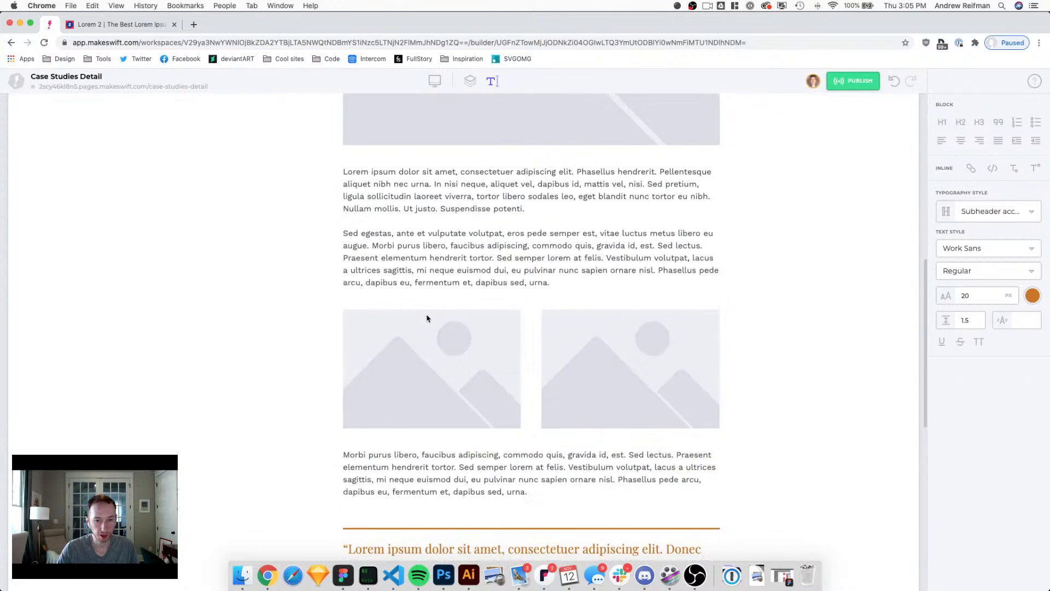
left_click(413, 350)
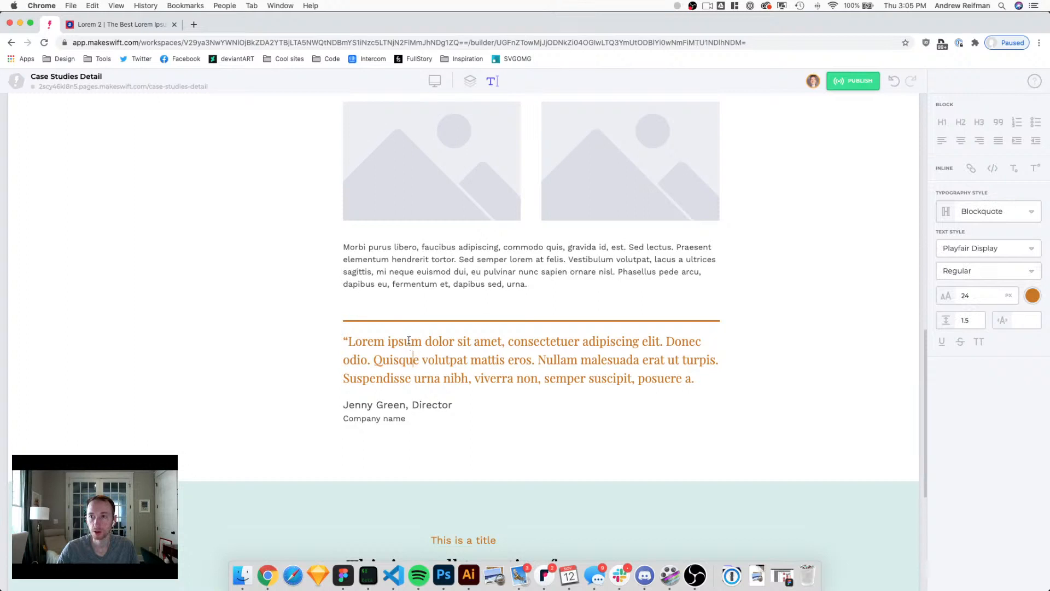
left_click(407, 284)
left_click(383, 404)
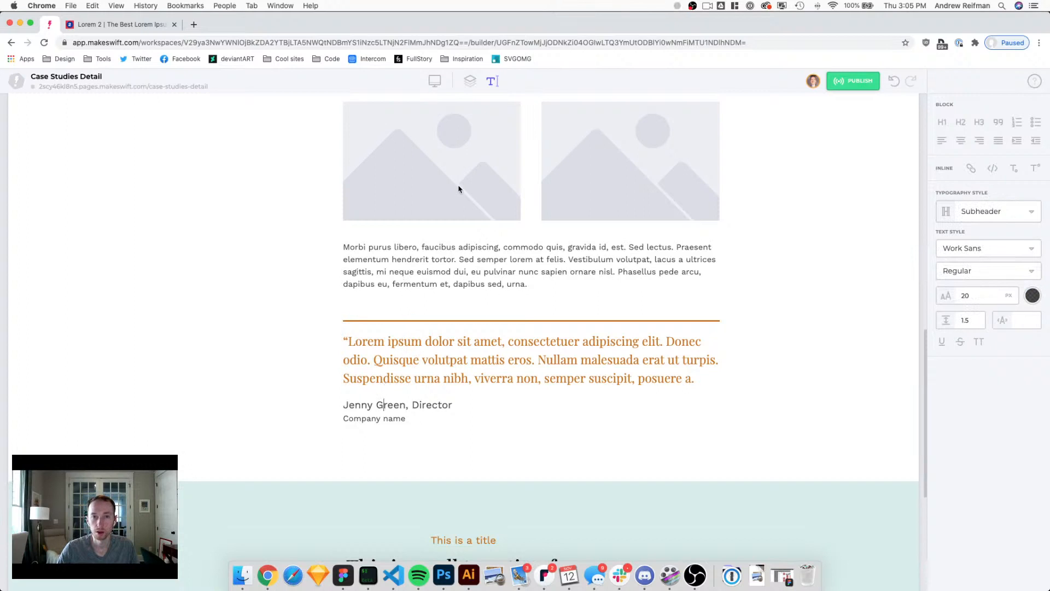
scroll(457, 189, "up", 15)
left_click(455, 194)
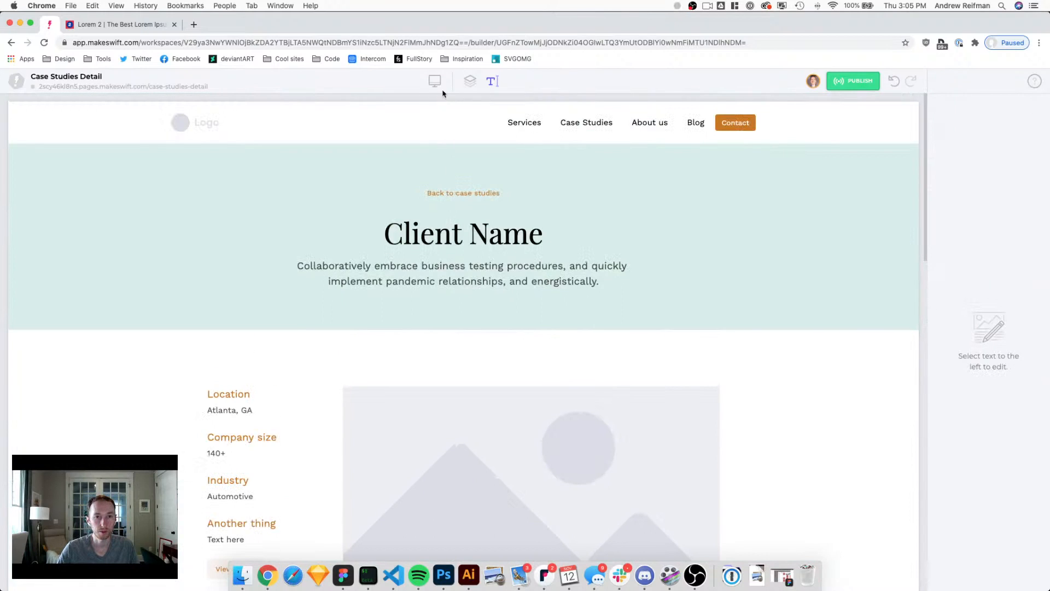
Step: In the mobile layout, stack the sidebar and main column of the case-study content box vertically
left_click(469, 82)
scroll(422, 162, "down", 5)
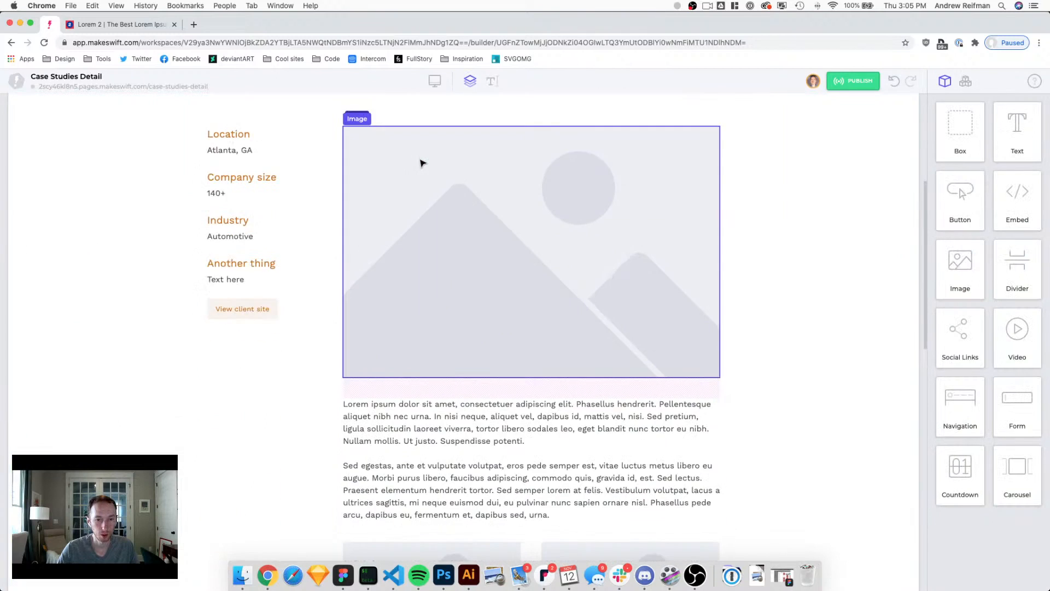
scroll(422, 162, "down", 3)
key("3")
scroll(421, 184, "up", 1)
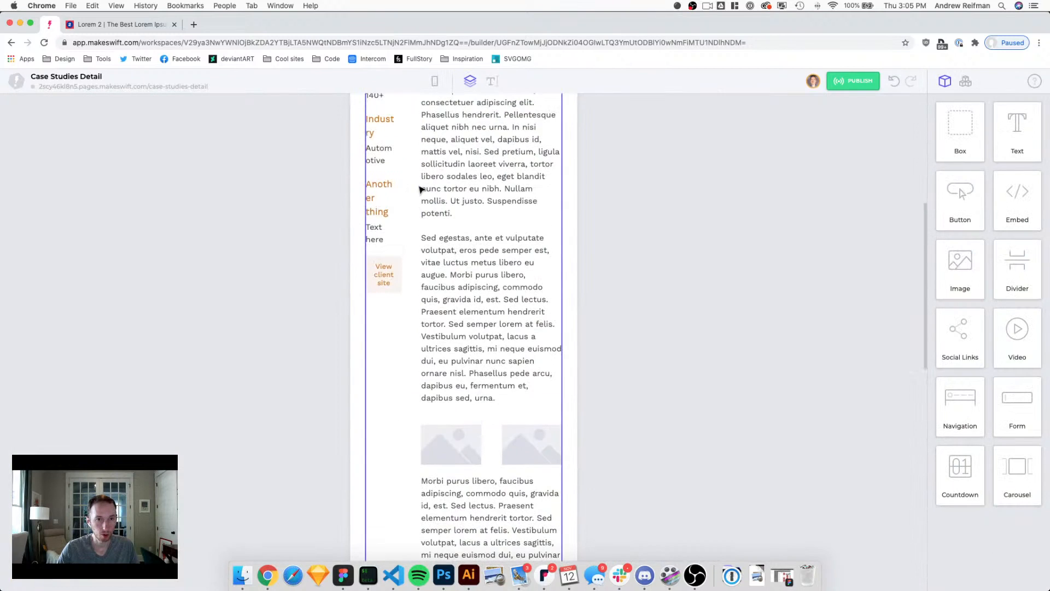
left_click(414, 190)
scroll(413, 187, "up", 4)
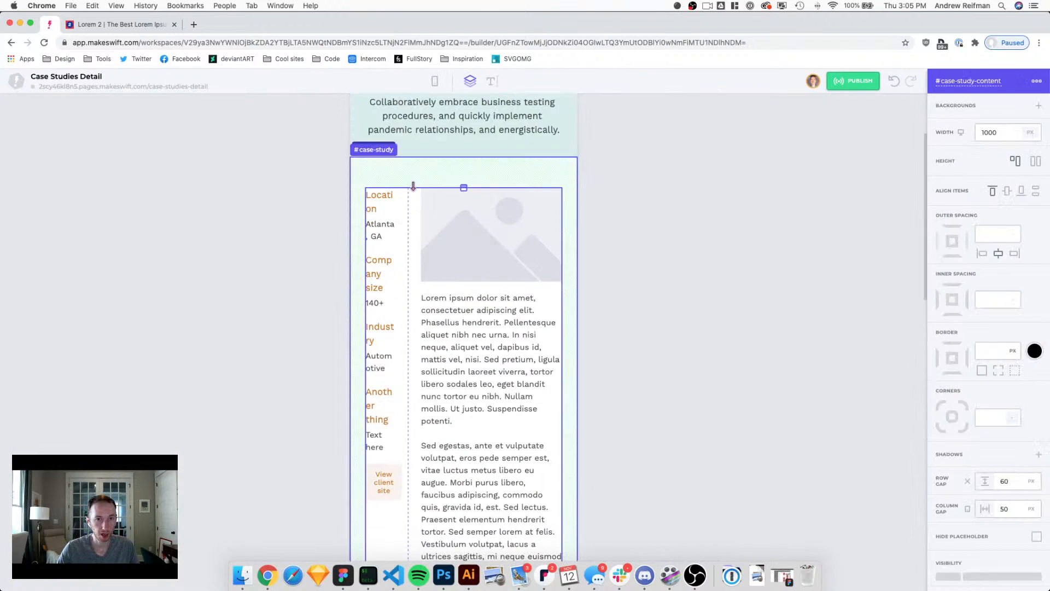
left_click(408, 230)
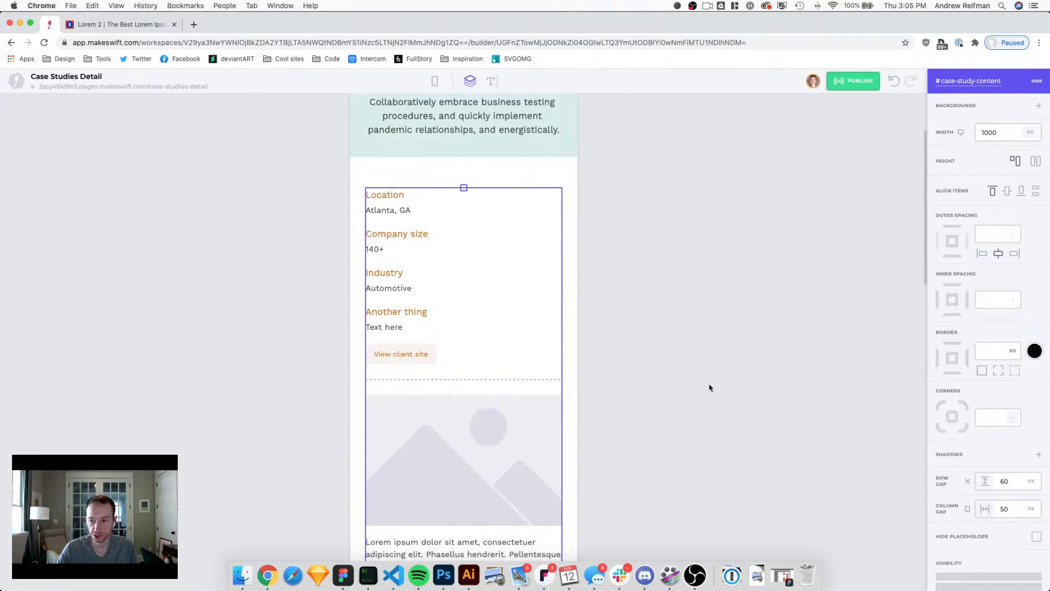
Step: Reduce the row gap between the stacked case-study columns and slightly reduce the case-study section's top inner spacing on mobile
left_click_drag(1020, 482, 1008, 486)
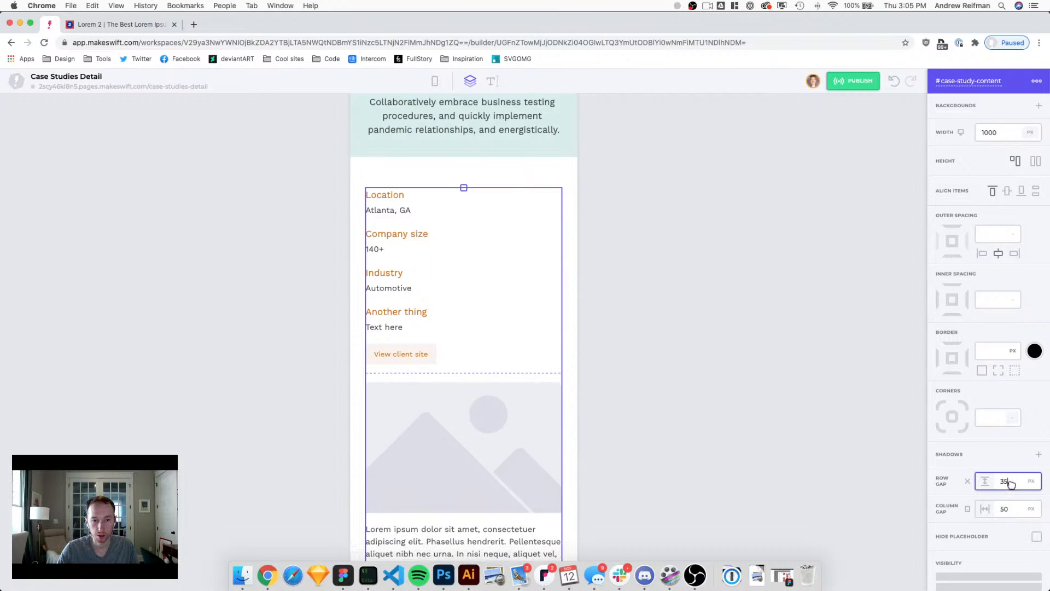
key("shift+Up")
left_click(814, 453)
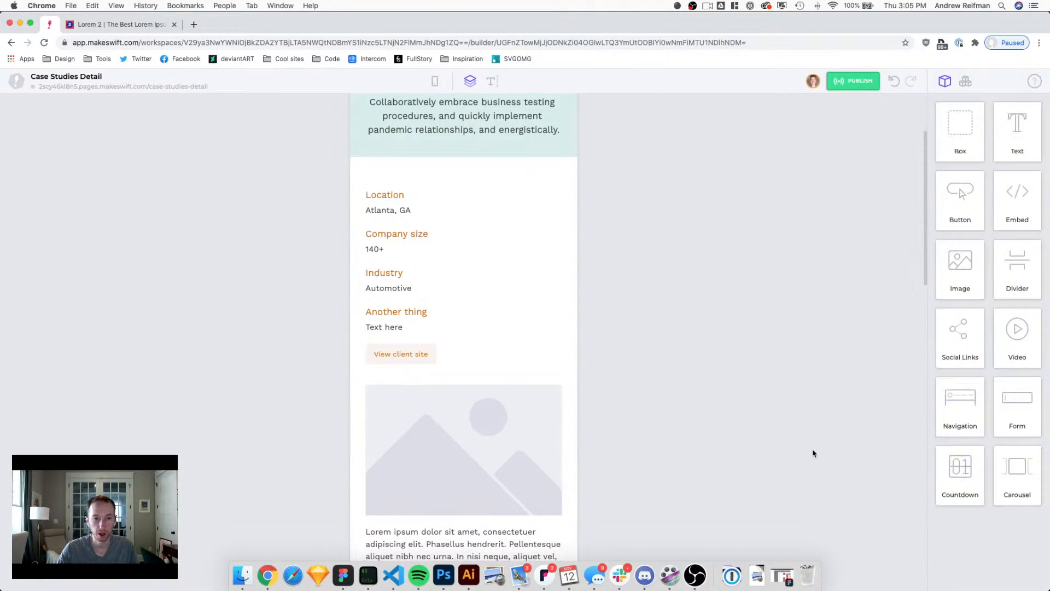
left_click(467, 190)
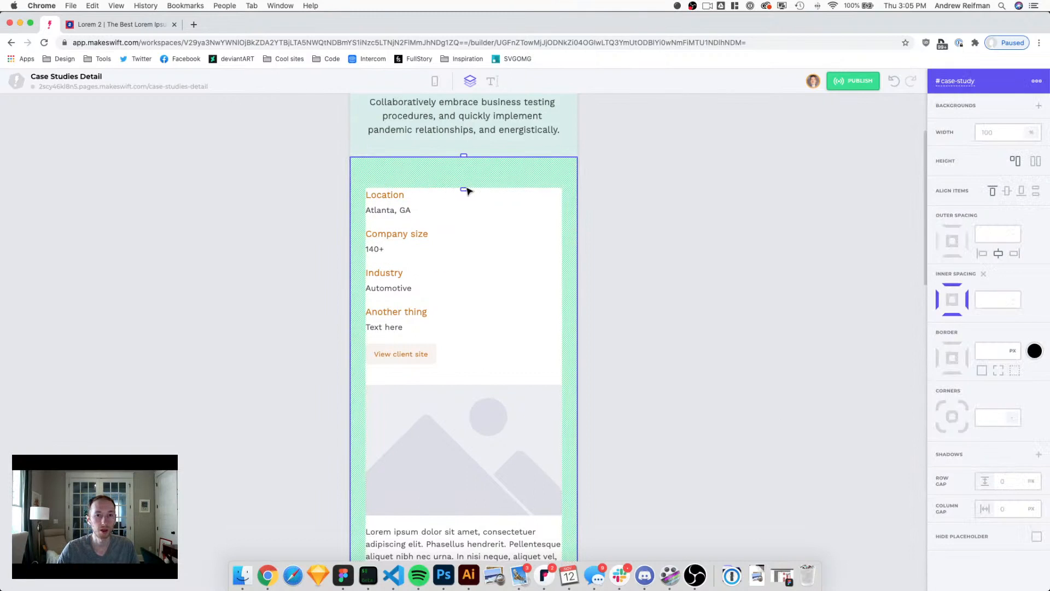
left_click_drag(466, 189, 464, 185)
left_click(690, 208)
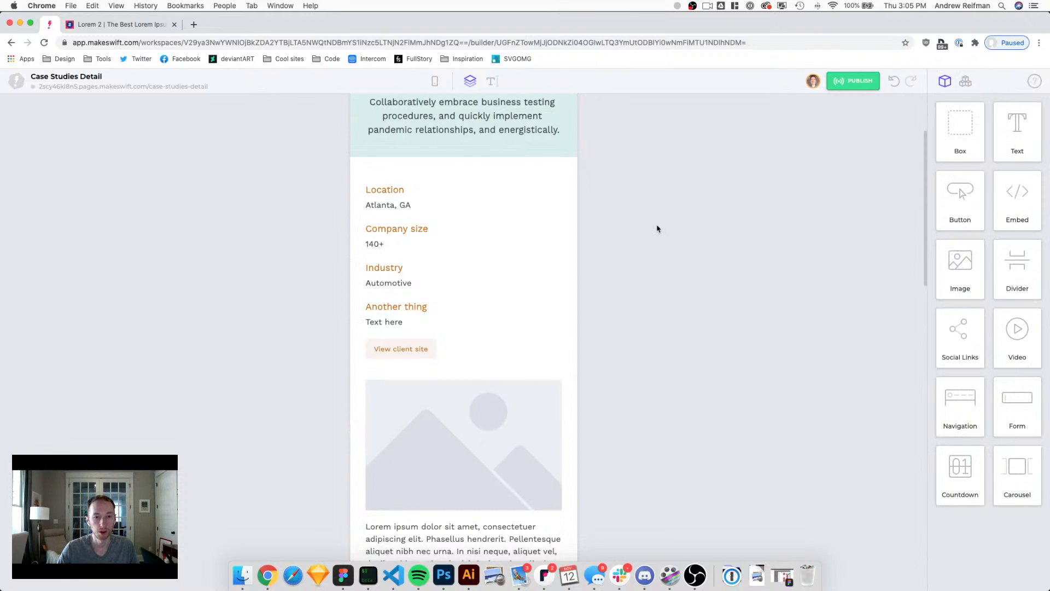
Step: Slightly reduce the outer spacing below the two-paragraph text block above the image pair on mobile
scroll(553, 225, "down", 5)
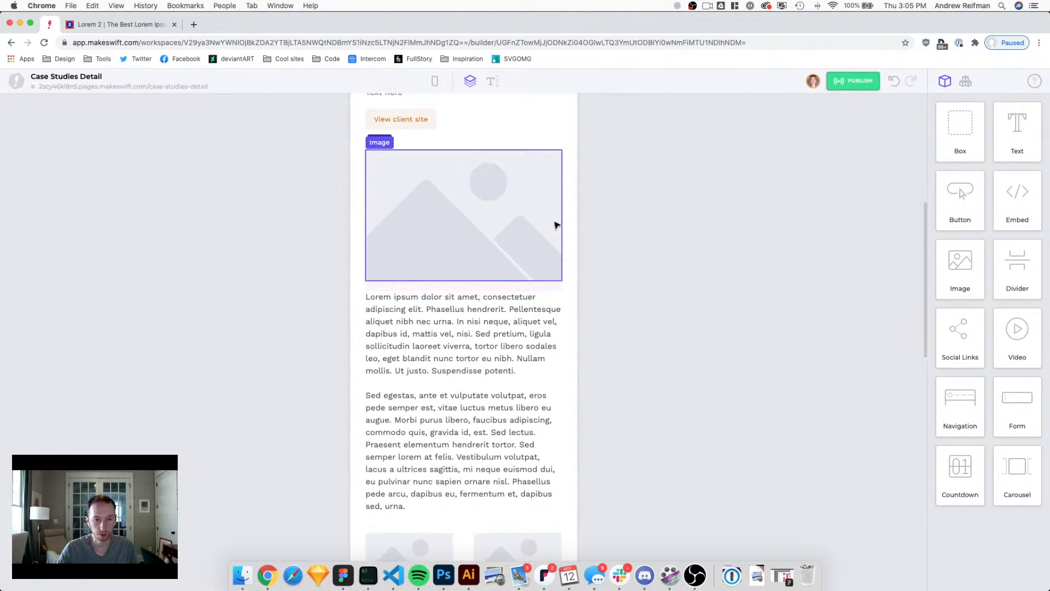
scroll(649, 224, "down", 4)
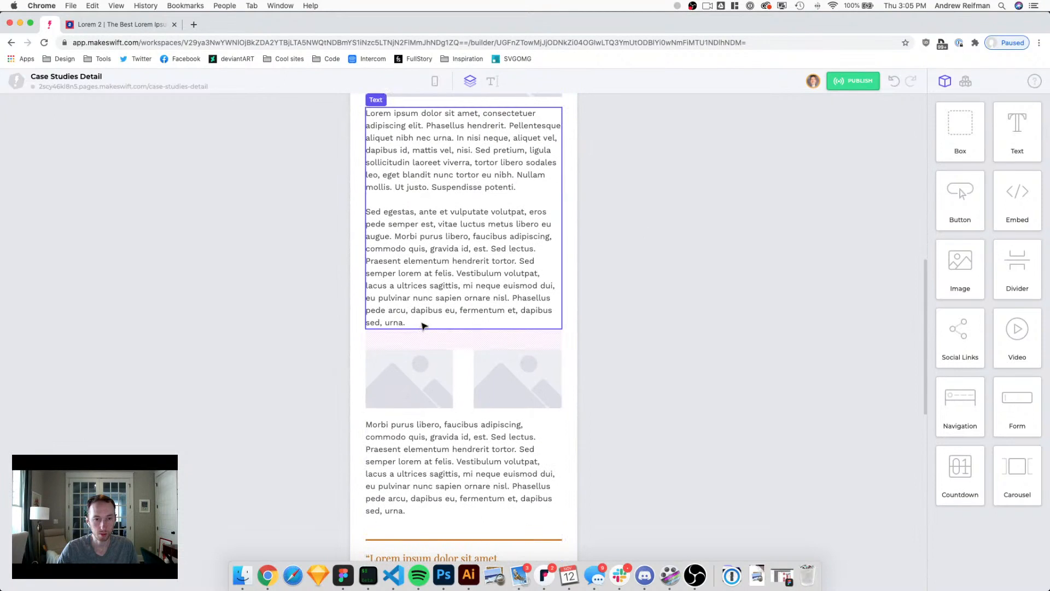
left_click(445, 335)
left_click_drag(464, 351, 463, 346)
key("Escape")
Step: Increase the bottom outer spacing of both side-by-side images on mobile, with 25 px for the second image
left_click(429, 401)
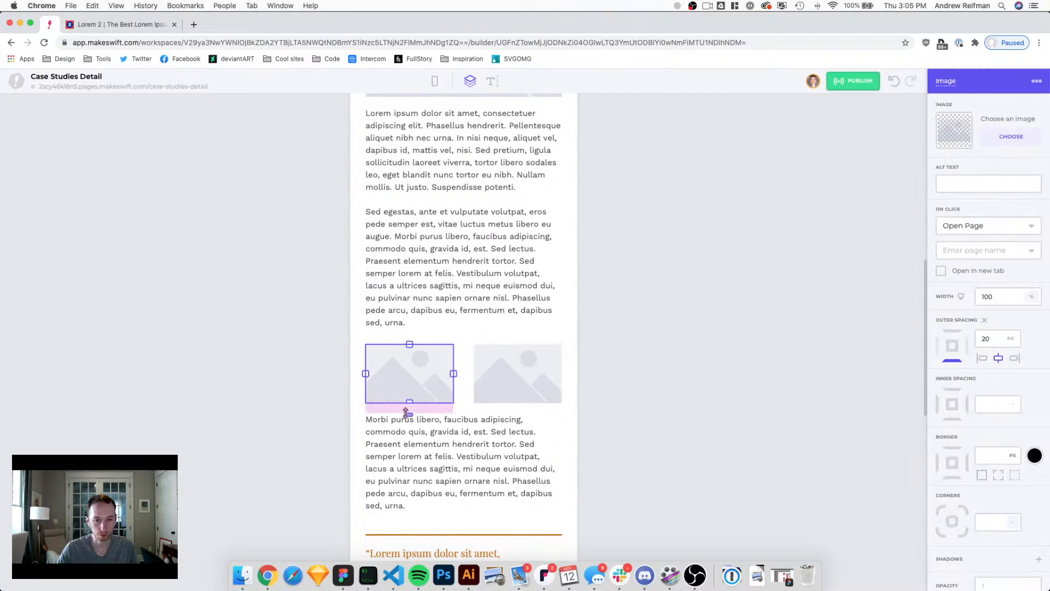
left_click_drag(408, 416, 408, 422)
left_click(520, 400)
left_click_drag(516, 417, 516, 420)
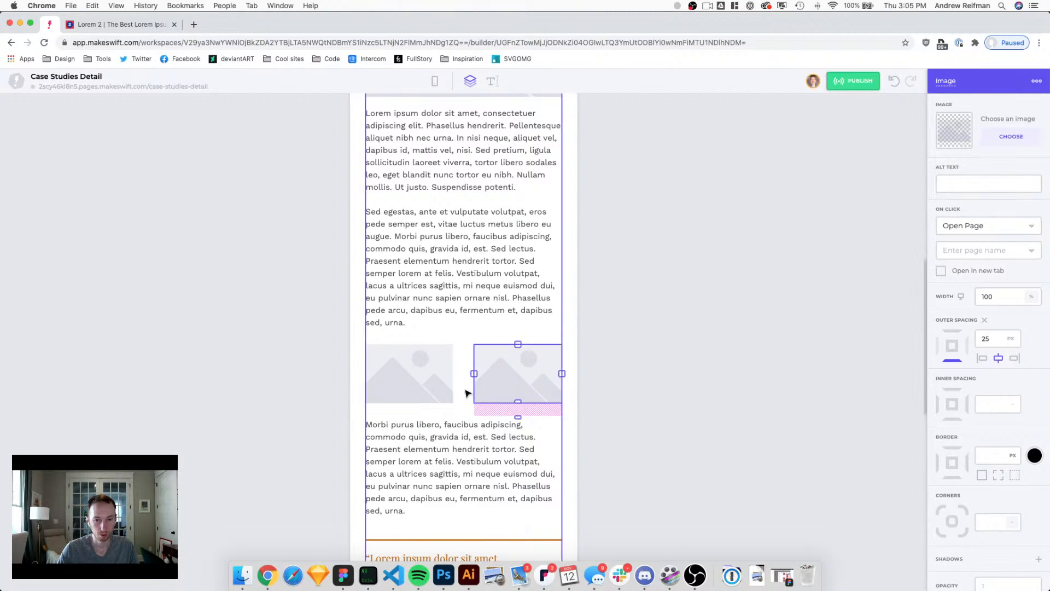
Step: Set the column gap of the case-study text box holding the image pair to 25 px on mobile
left_click(461, 379)
double_click(1004, 508)
type("30")
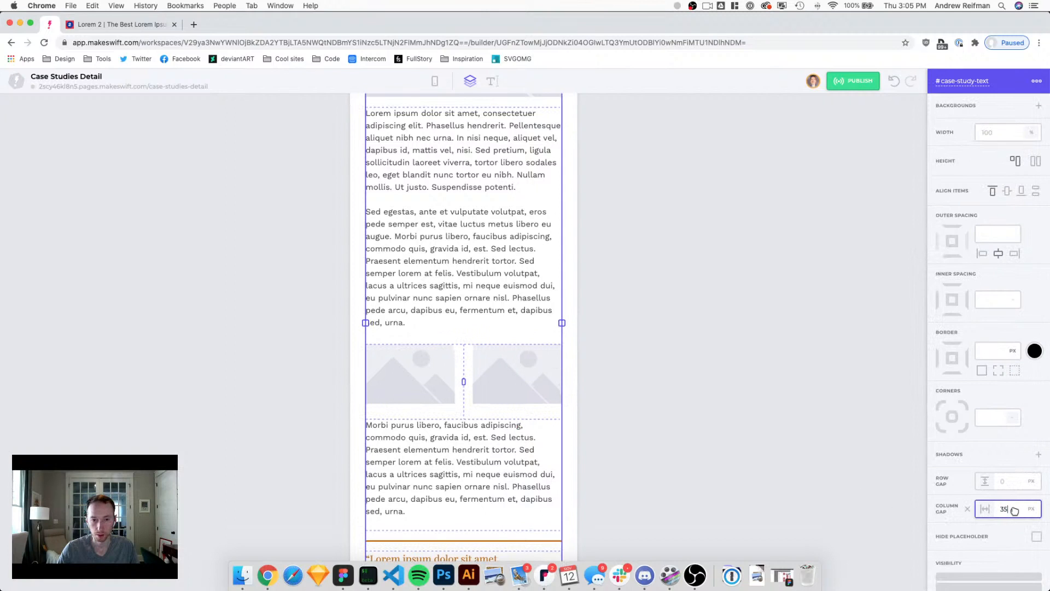
key("BackSpace")
key("BackSpace")
type("25")
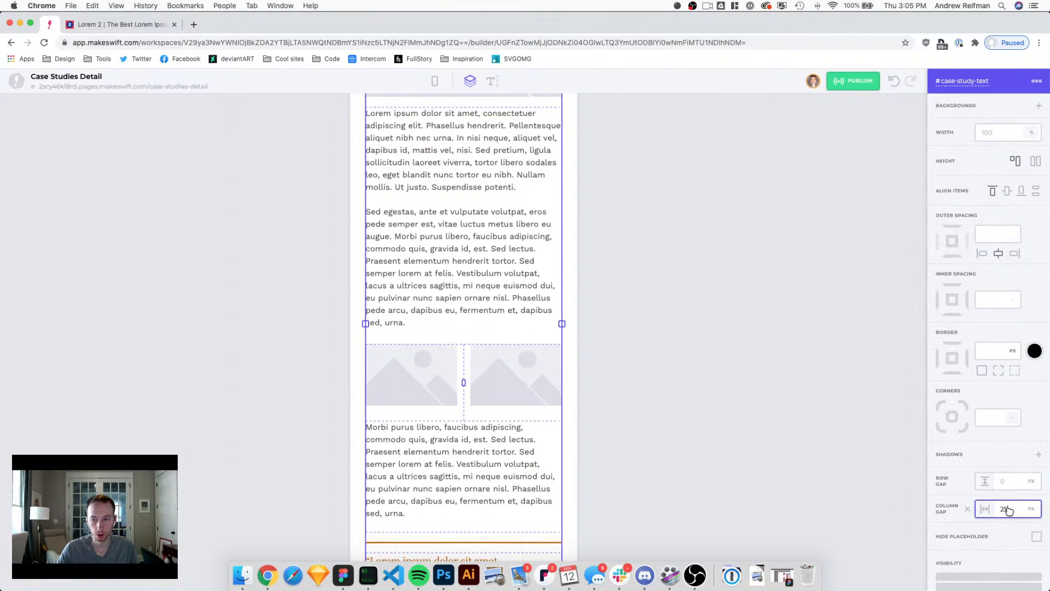
left_click(837, 438)
scroll(740, 359, "down", 3)
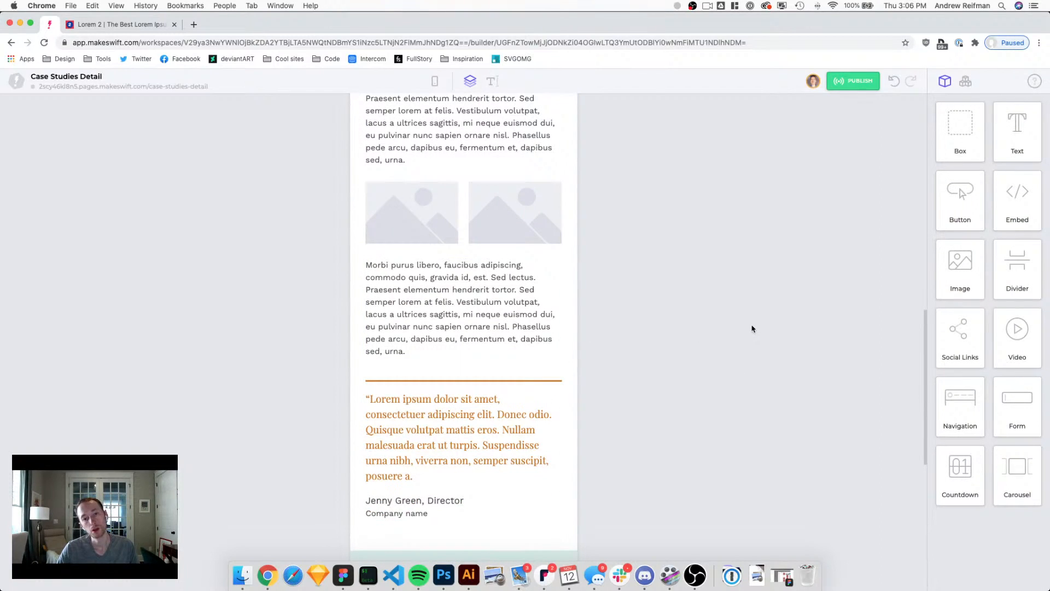
Step: Reset the mobile outer spacing of the "Back to case studies" button so it inherits the desktop styles
scroll(752, 329, "up", 15)
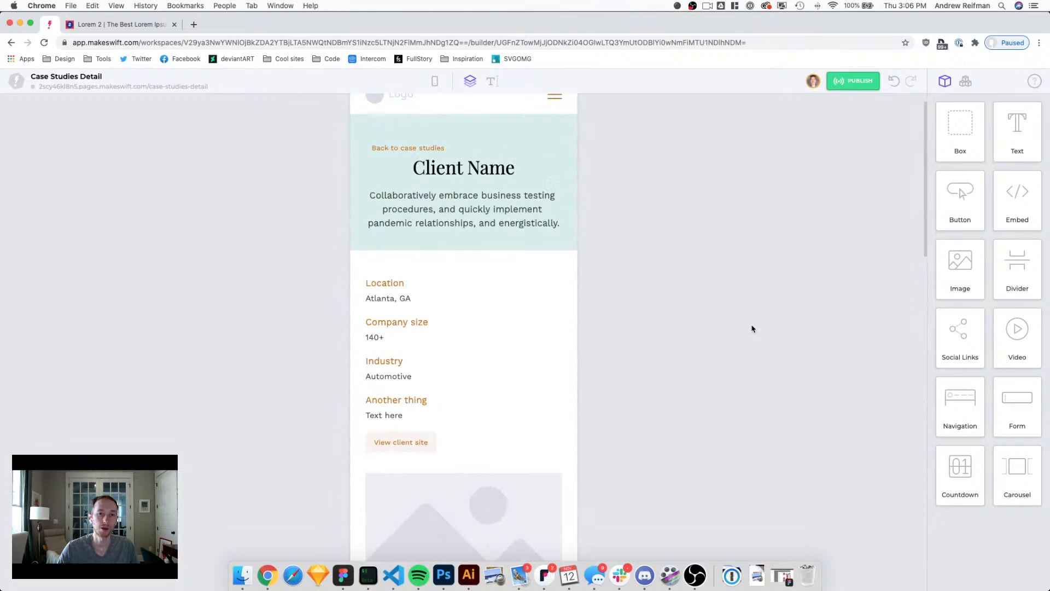
left_click(422, 146)
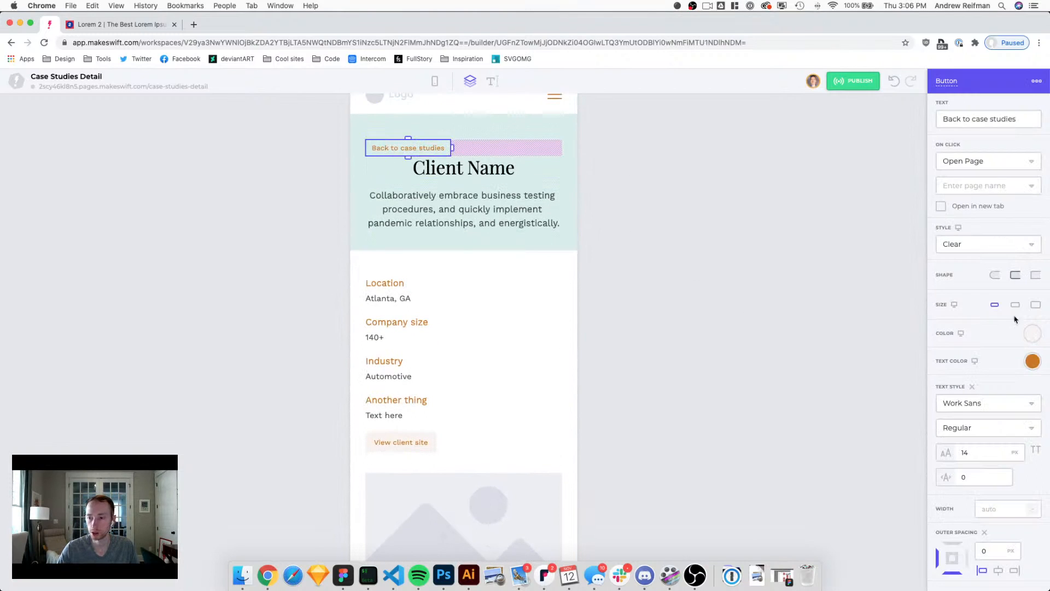
left_click(984, 532)
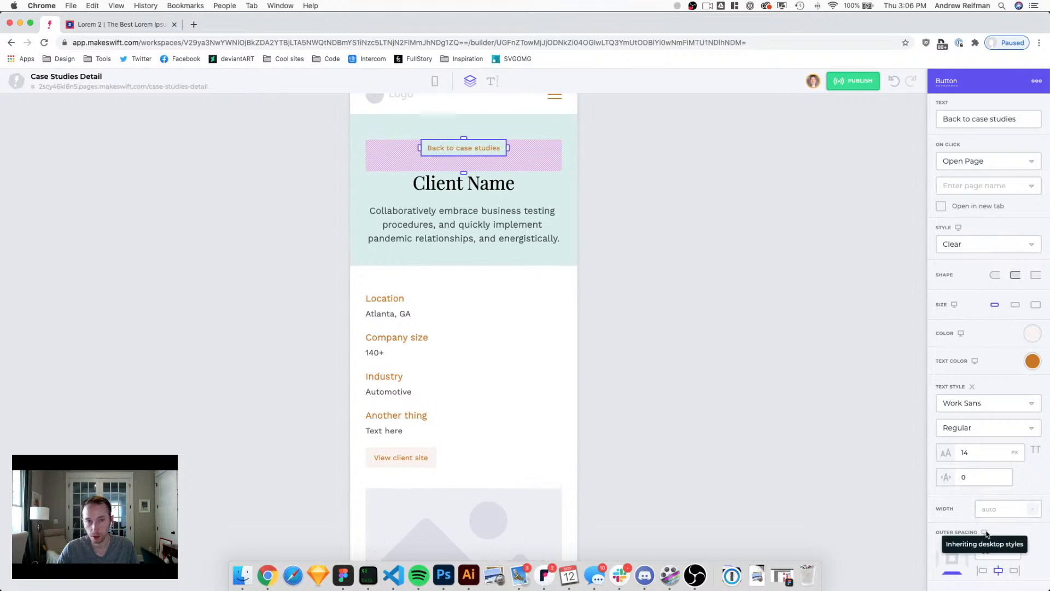
left_click(780, 317)
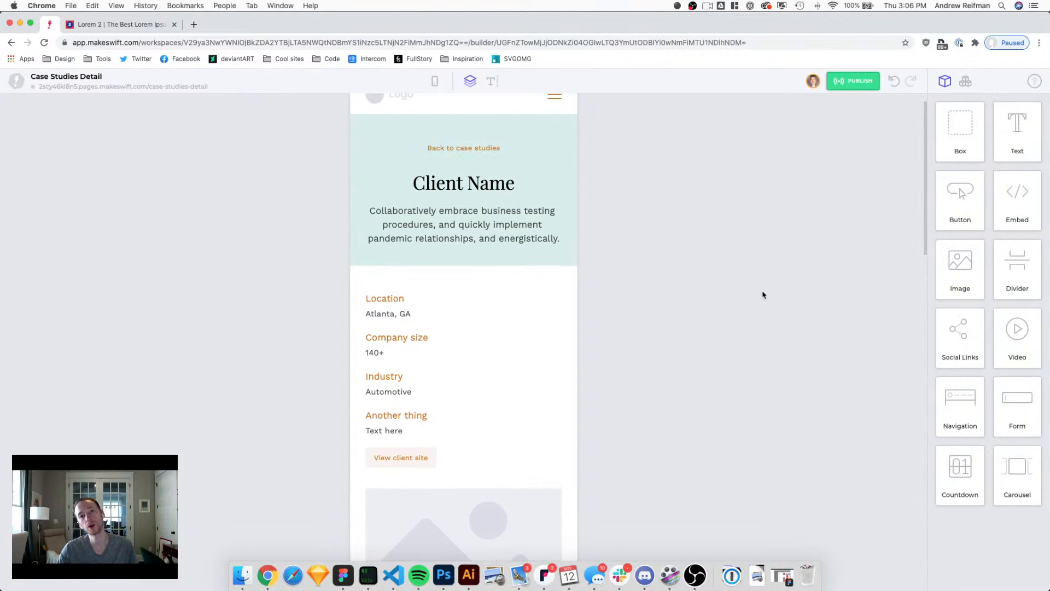
scroll(764, 294, "up", 1)
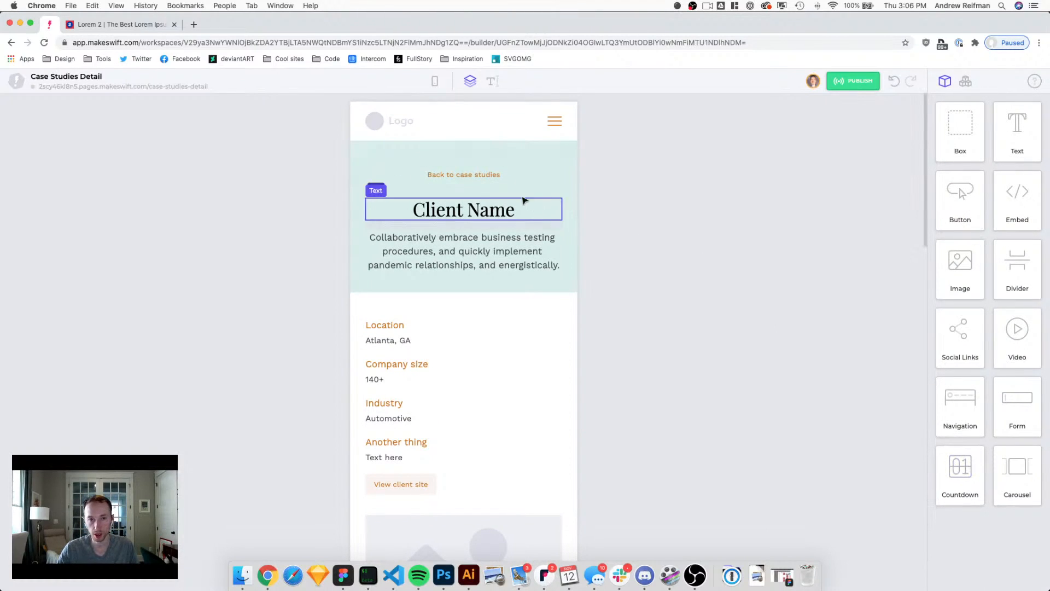
left_click(481, 175)
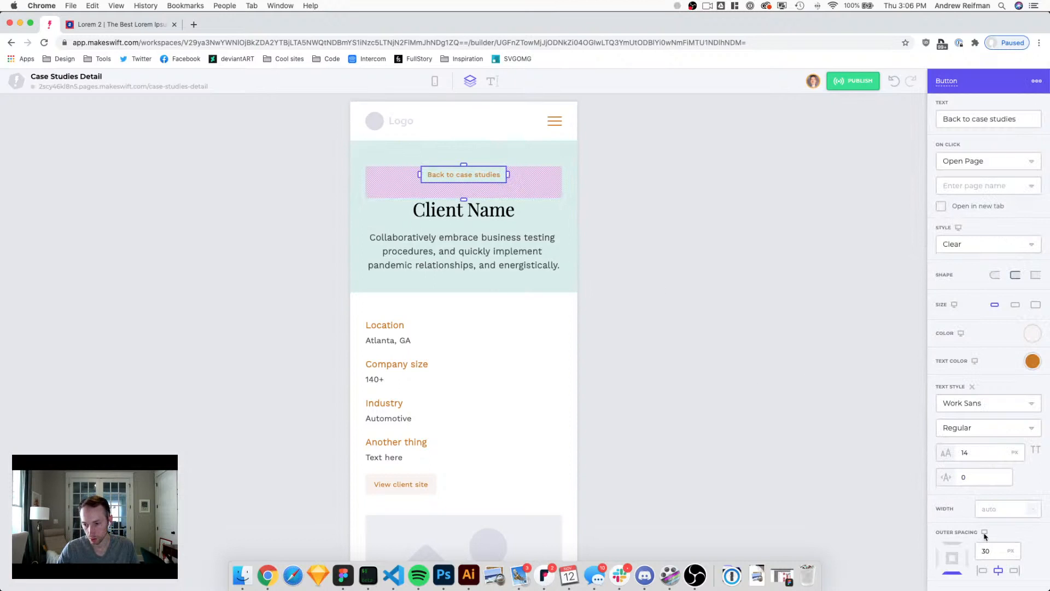
left_click(747, 355)
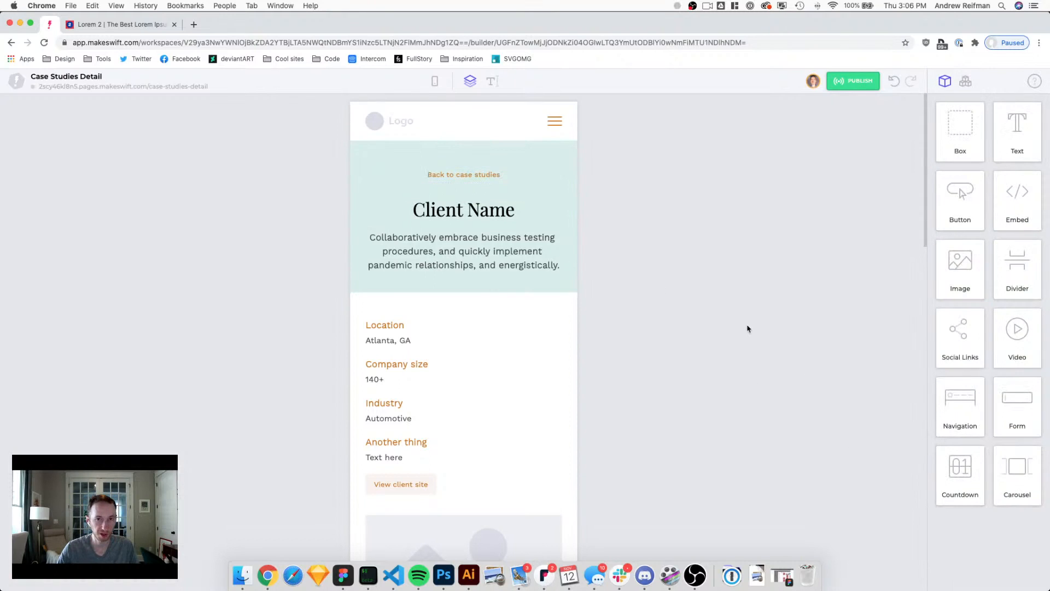
Step: In the tablet layout, widen the sidebar column of the case-study content box by one grid column
key("2")
key("1")
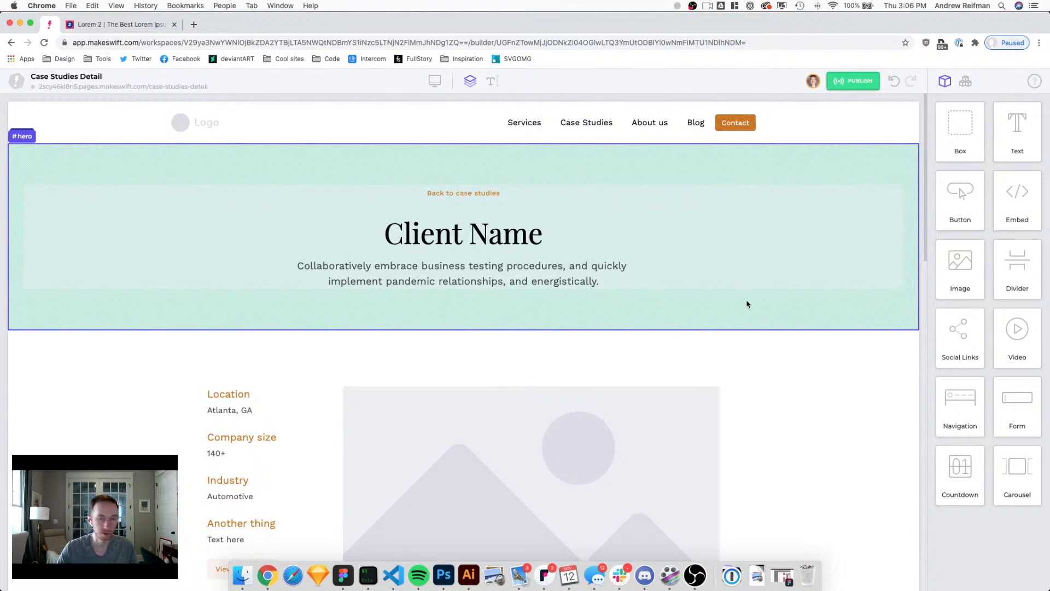
scroll(706, 265, "down", 4)
key("2")
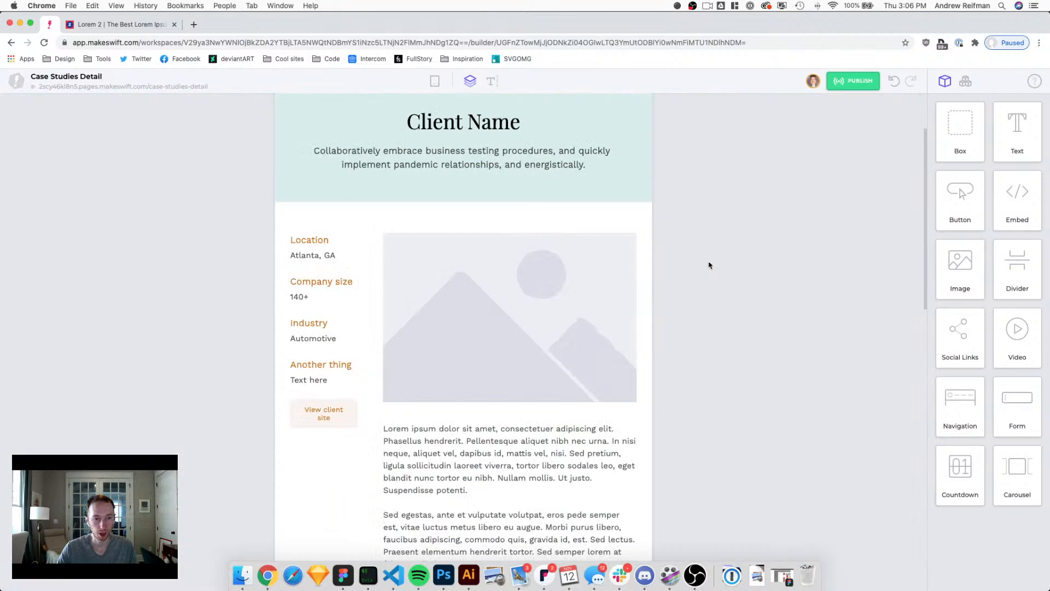
scroll(709, 266, "down", 3)
scroll(742, 265, "down", 2)
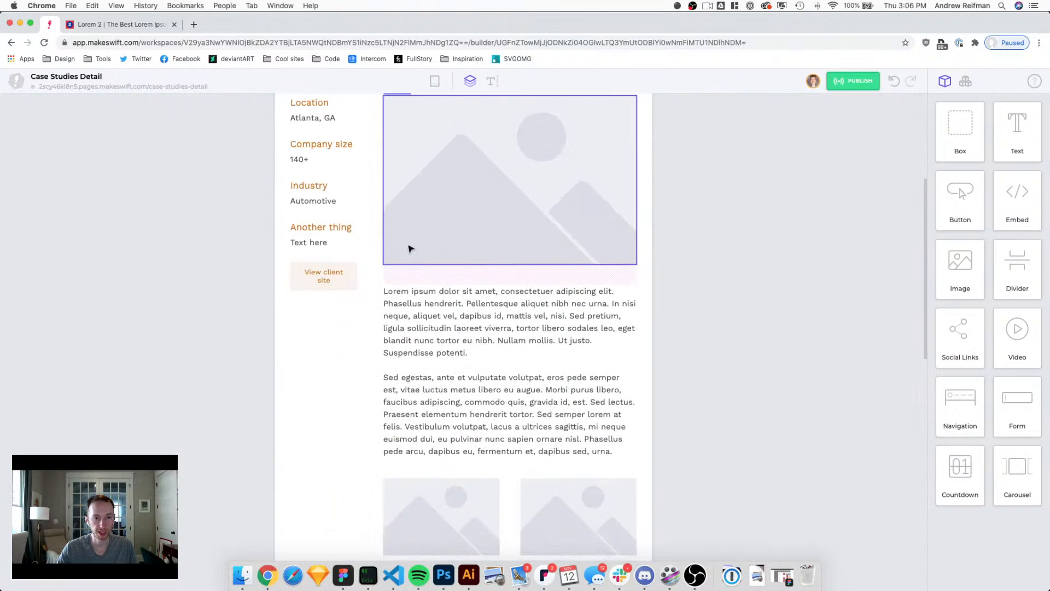
left_click(372, 239)
left_click_drag(371, 448, 388, 450)
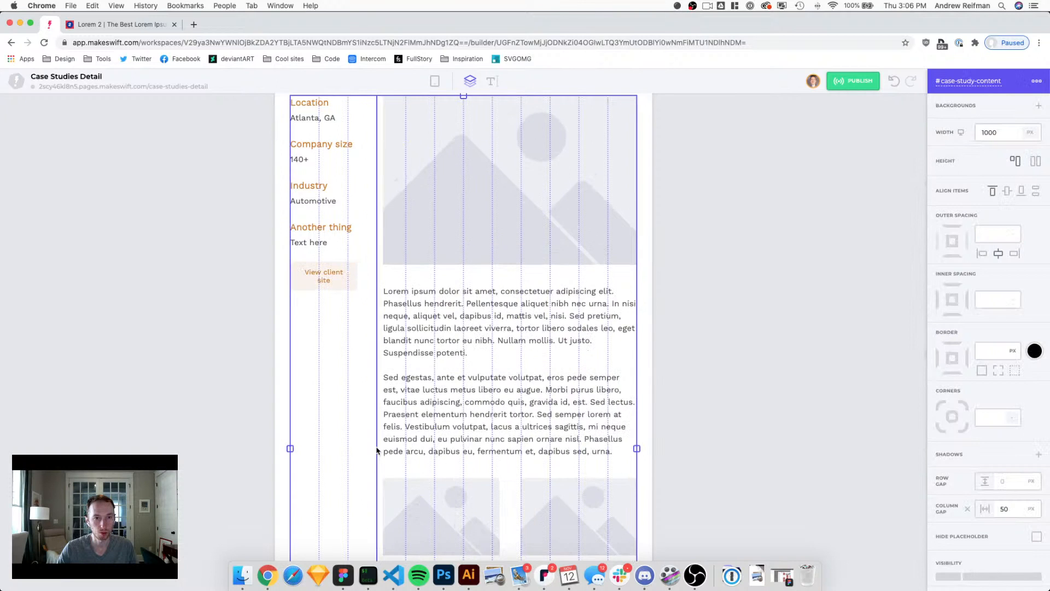
left_click(787, 387)
scroll(787, 387, "up", 4)
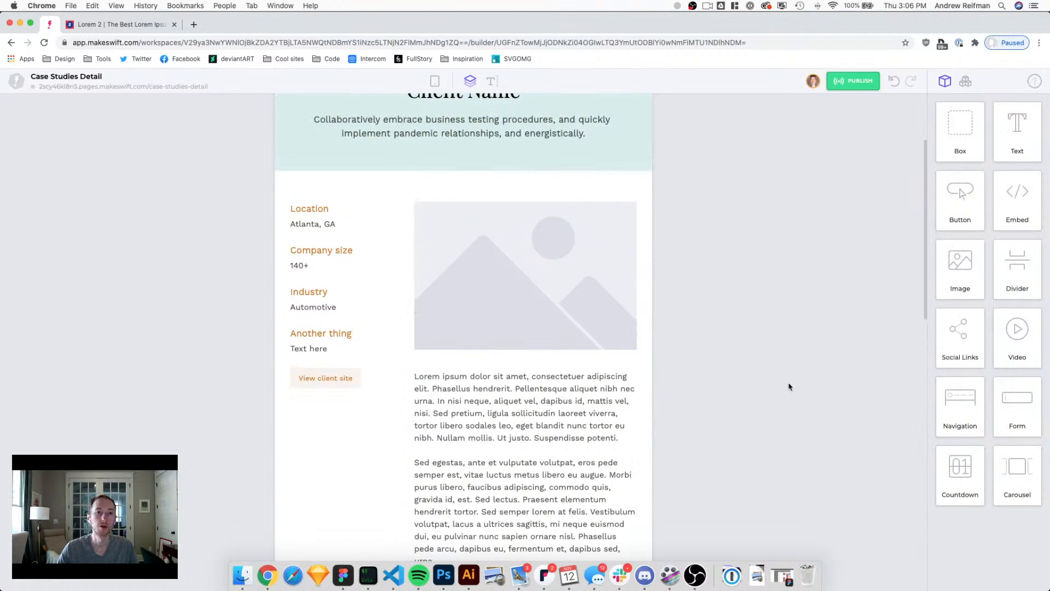
Step: Set the column gap of the case-study text box holding the image pair to 30 px on tablet
scroll(788, 387, "down", 10)
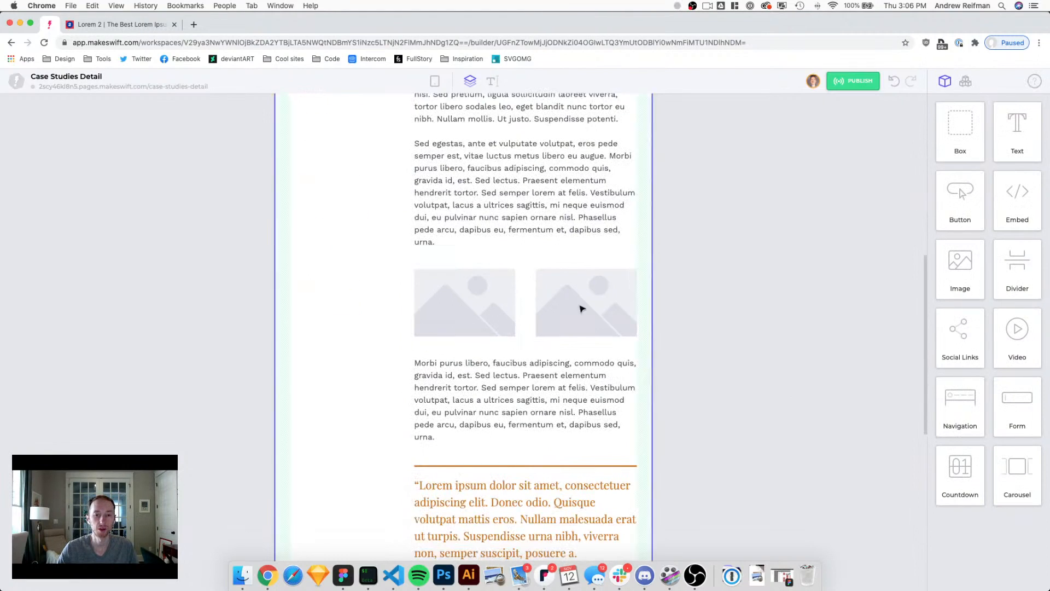
left_click(525, 294)
double_click(1019, 512)
type("30")
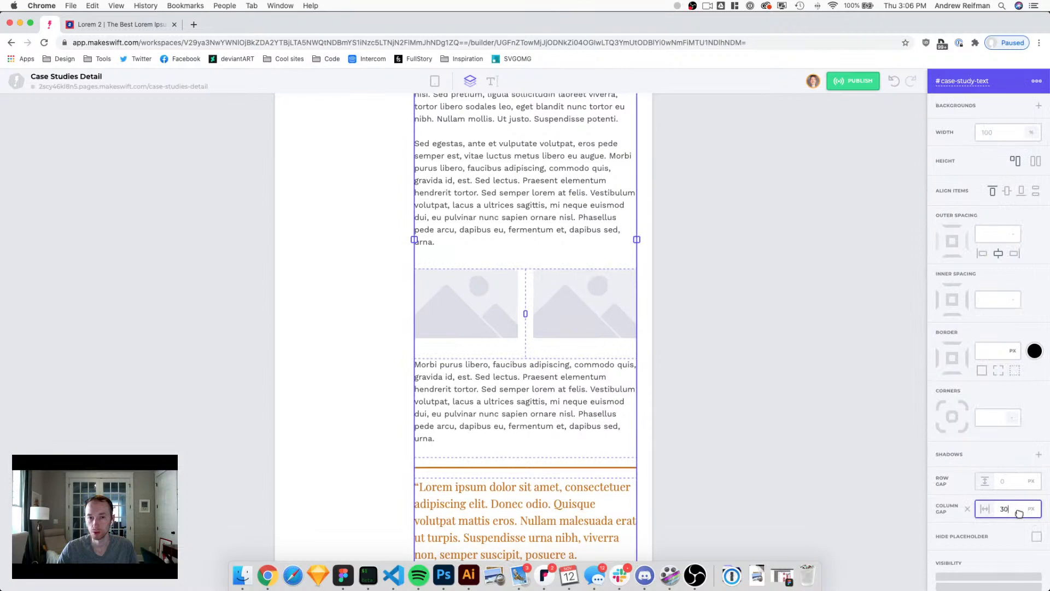
left_click(815, 427)
scroll(802, 411, "down", 5)
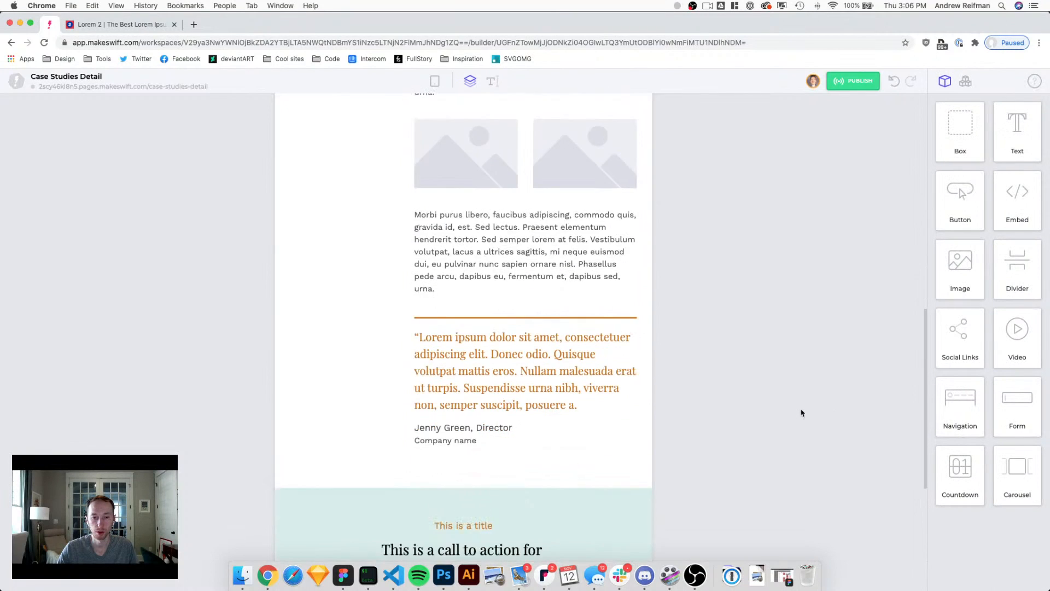
Step: Set the column gap of the case-study content box to 40 px in the tablet layout
scroll(802, 412, "up", 15)
left_click(409, 347)
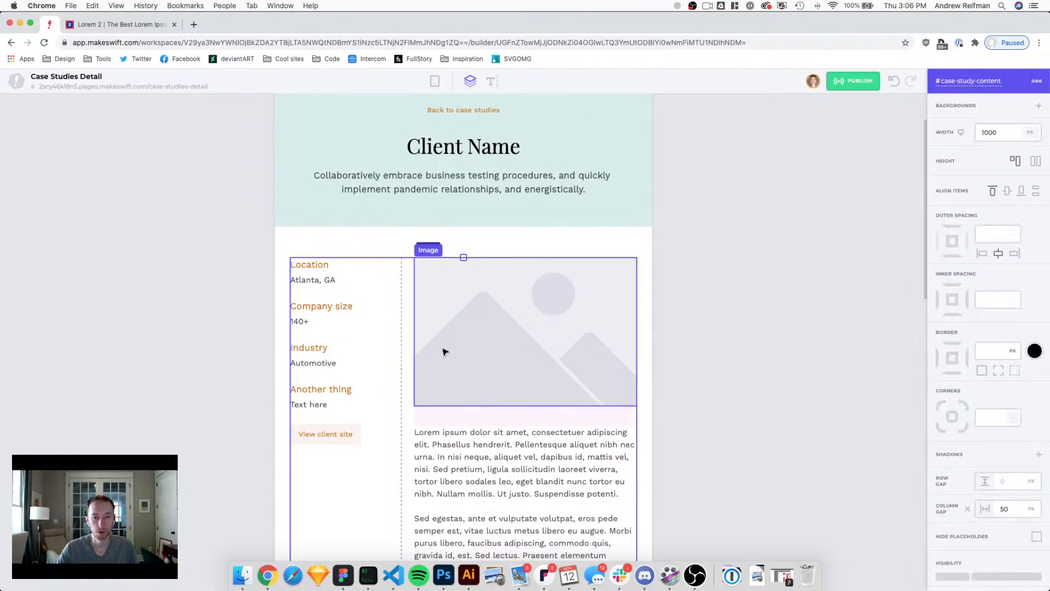
double_click(1021, 513)
type("40")
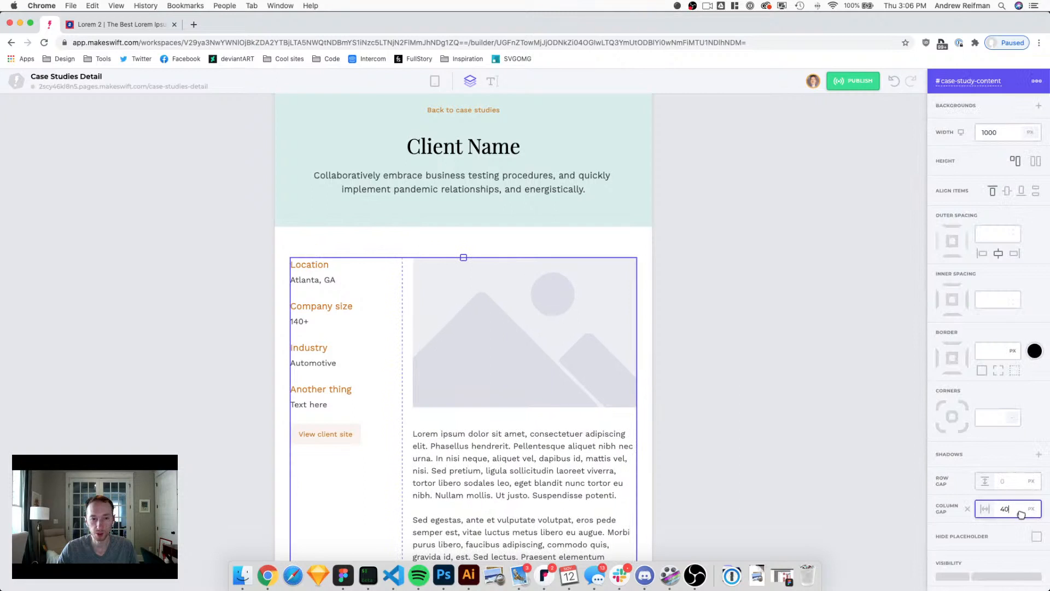
left_click(805, 410)
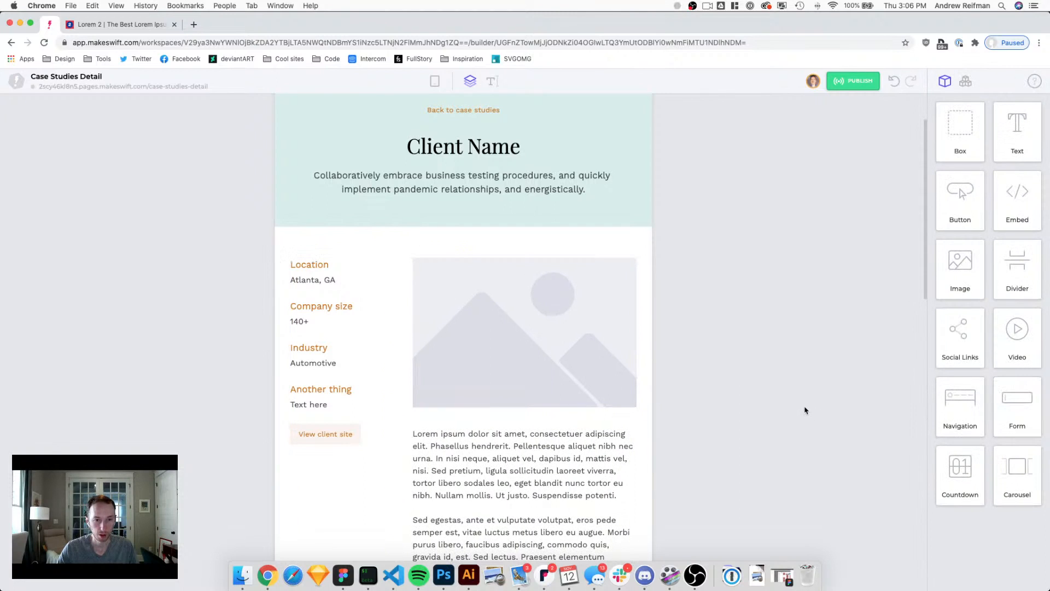
Step: In the tablet layout, narrow the sidebar column of the case-study content box by one grid column
scroll(740, 334, "down", 3)
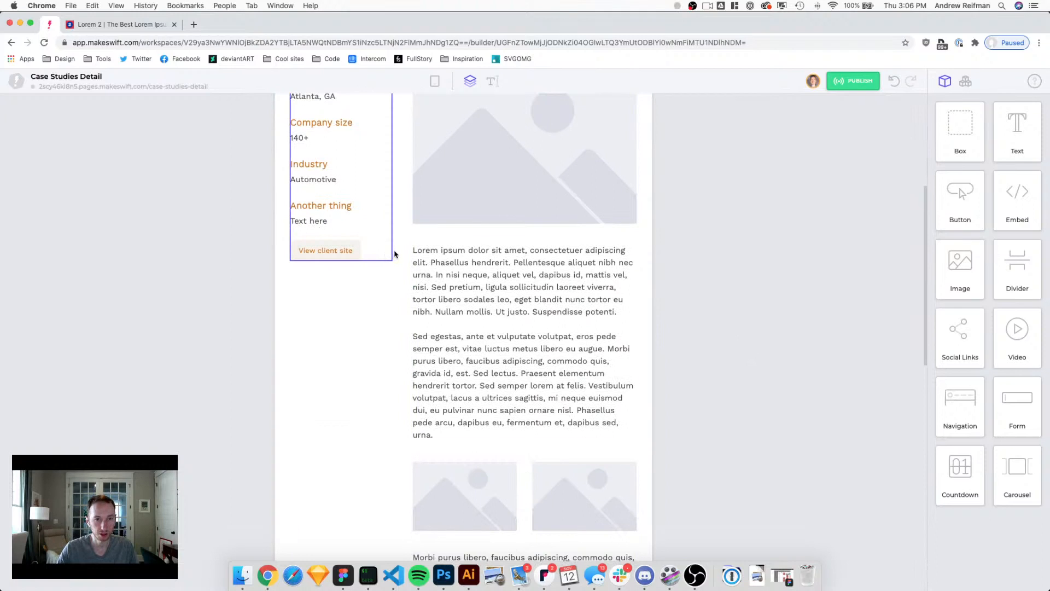
left_click(403, 237)
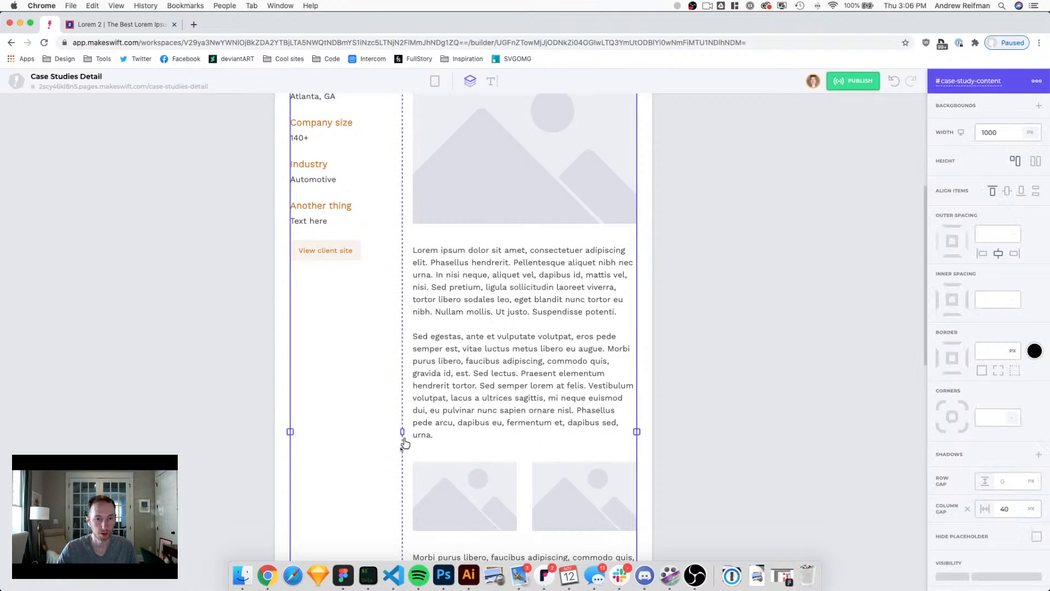
left_click_drag(403, 431, 383, 431)
scroll(389, 346, "up", 4)
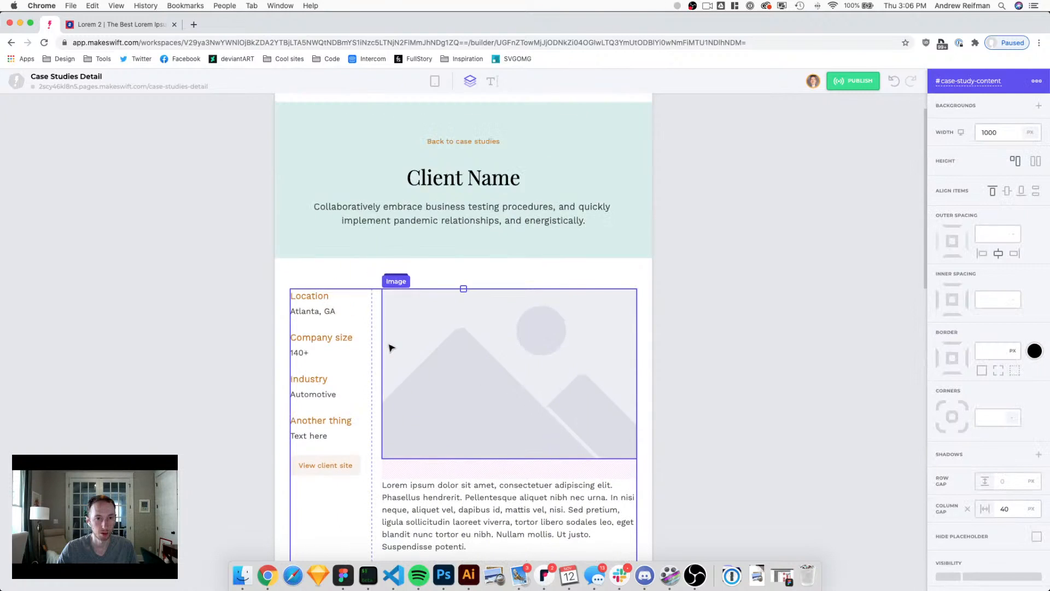
left_click(173, 344)
Step: Review the Case Studies Detail page in the tablet layout and in the desktop layout from hero to footer
scroll(175, 345, "down", 2)
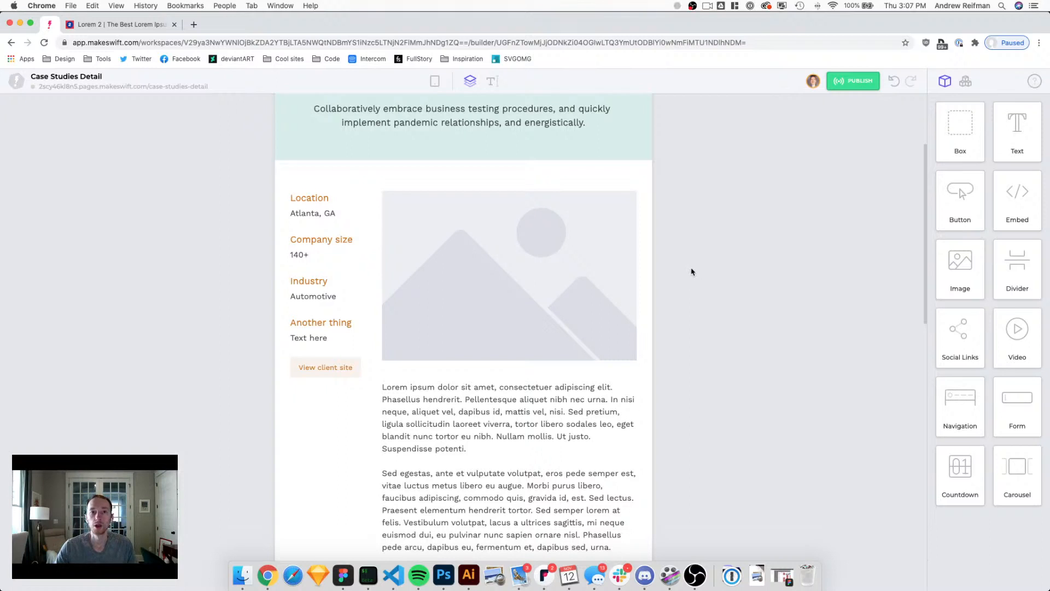
scroll(691, 271, "up", 5)
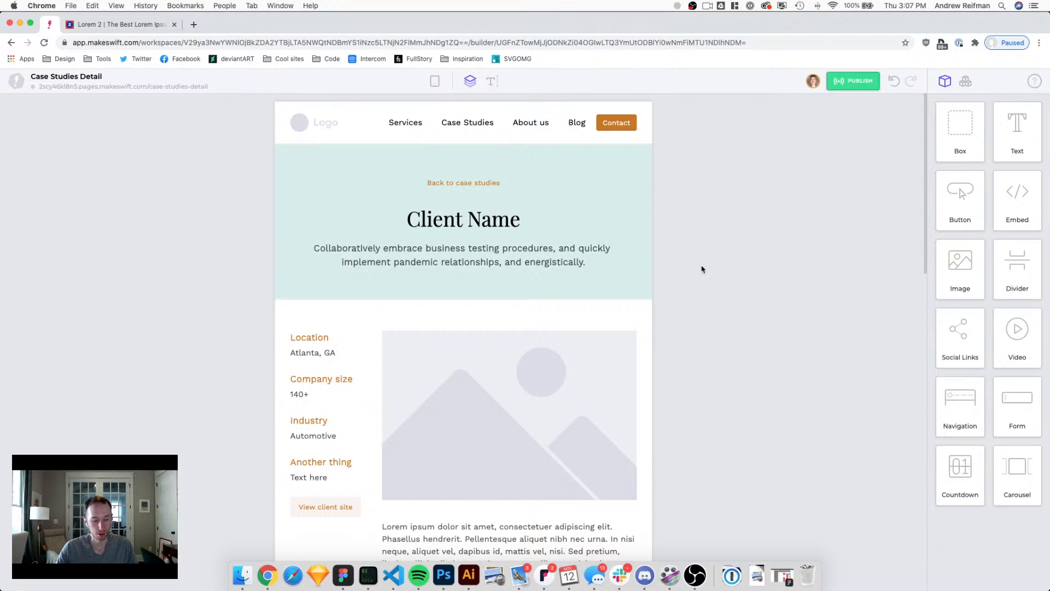
key("3")
key("2")
key("1")
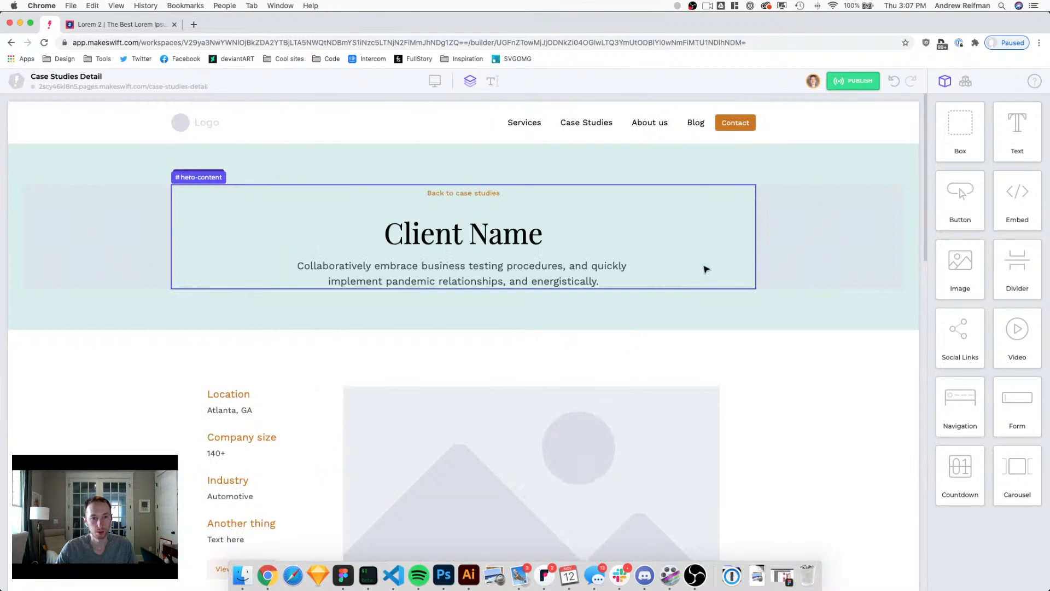
scroll(704, 269, "down", 5)
scroll(704, 266, "down", 12)
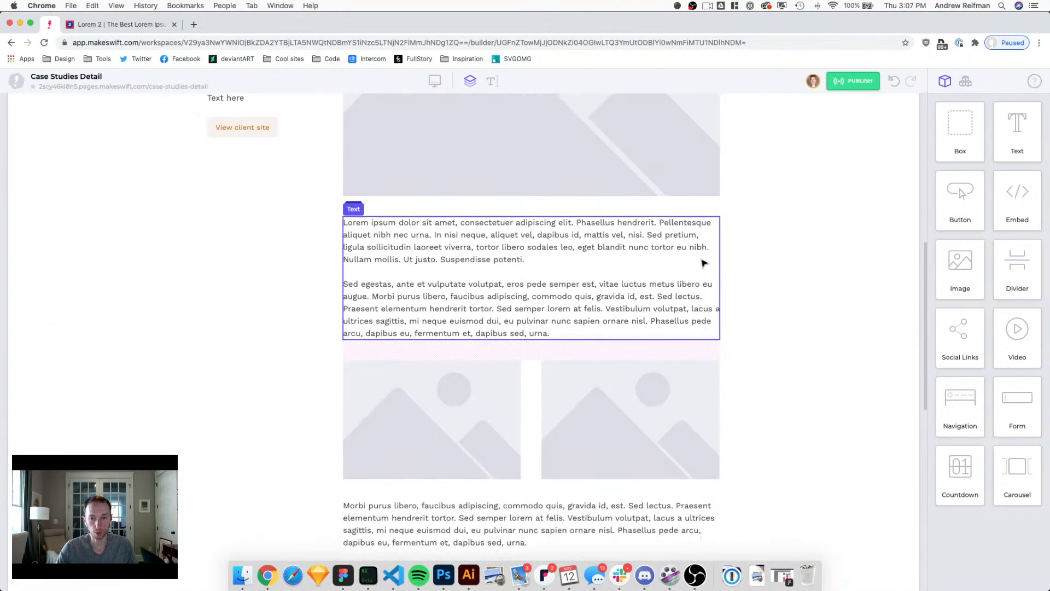
scroll(703, 263, "down", 3)
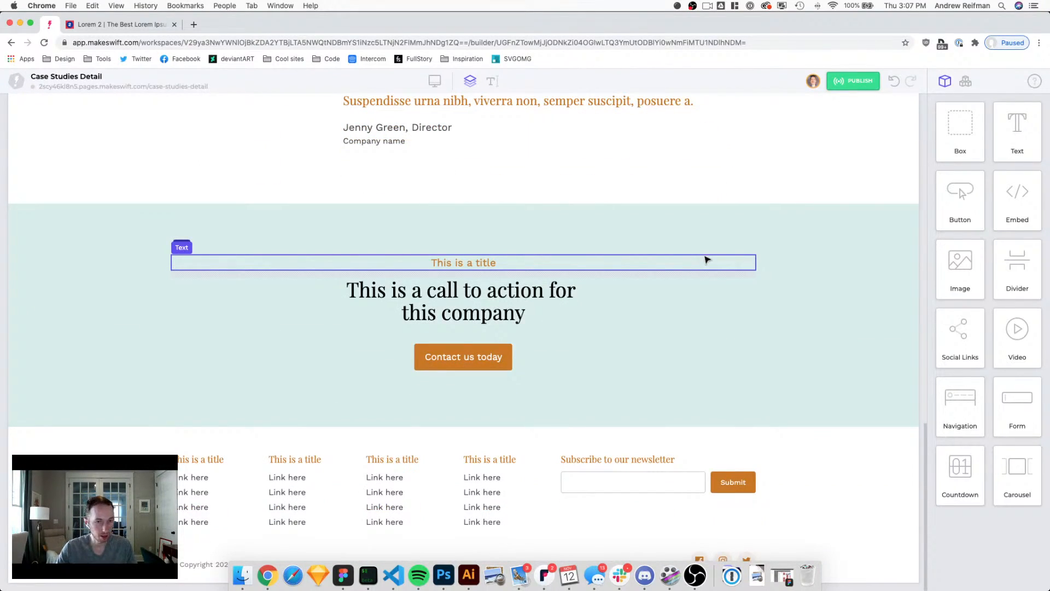
left_click(704, 257)
scroll(705, 258, "up", 15)
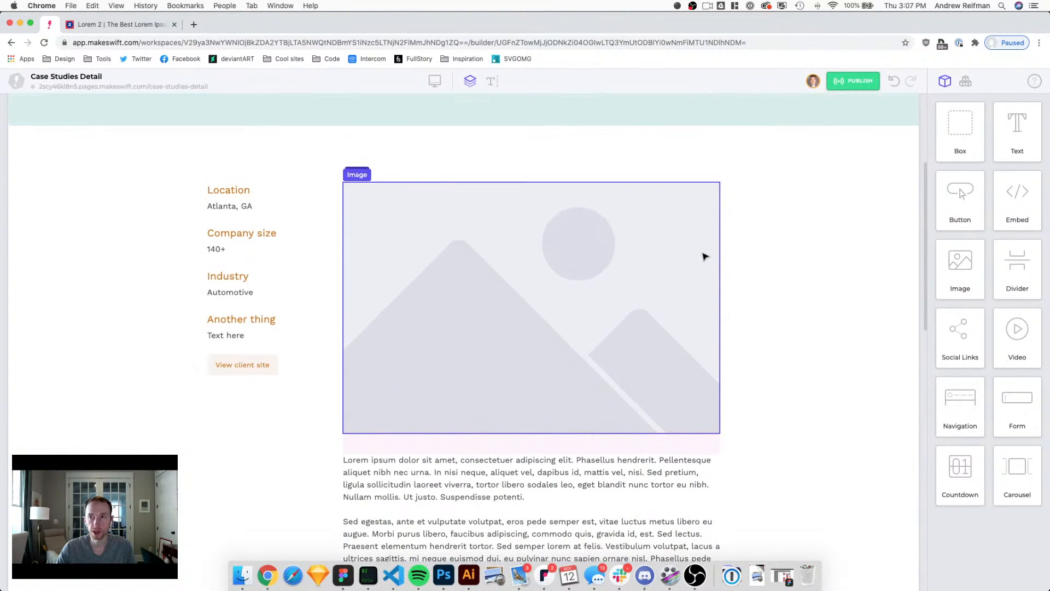
scroll(705, 257, "up", 5)
scroll(705, 257, "up", 2)
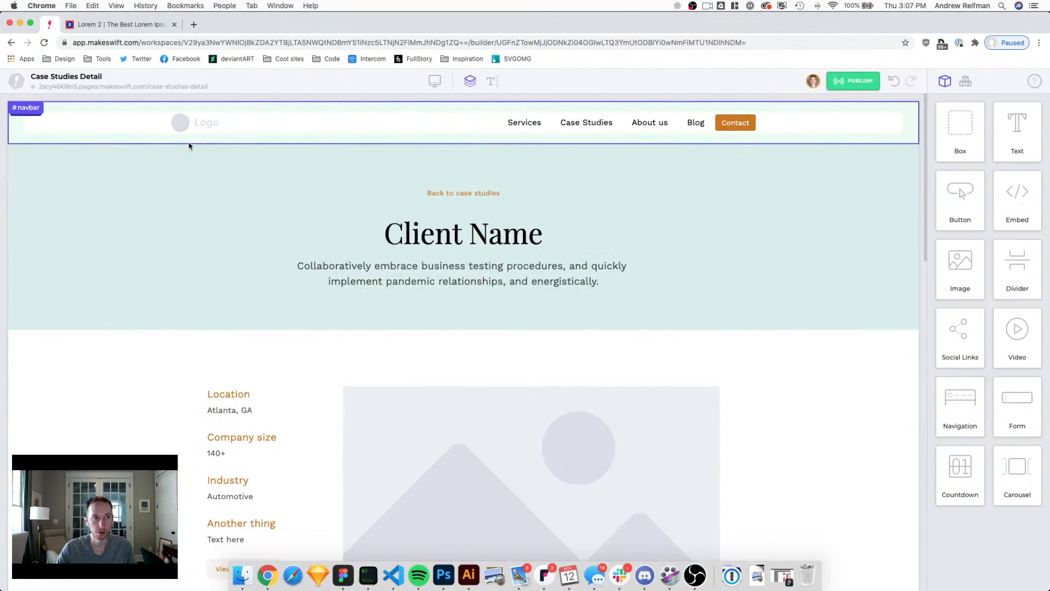
Step: Leave the builder and return to the page settings of the Case Studies Detail page
left_click(17, 81)
left_click(34, 107)
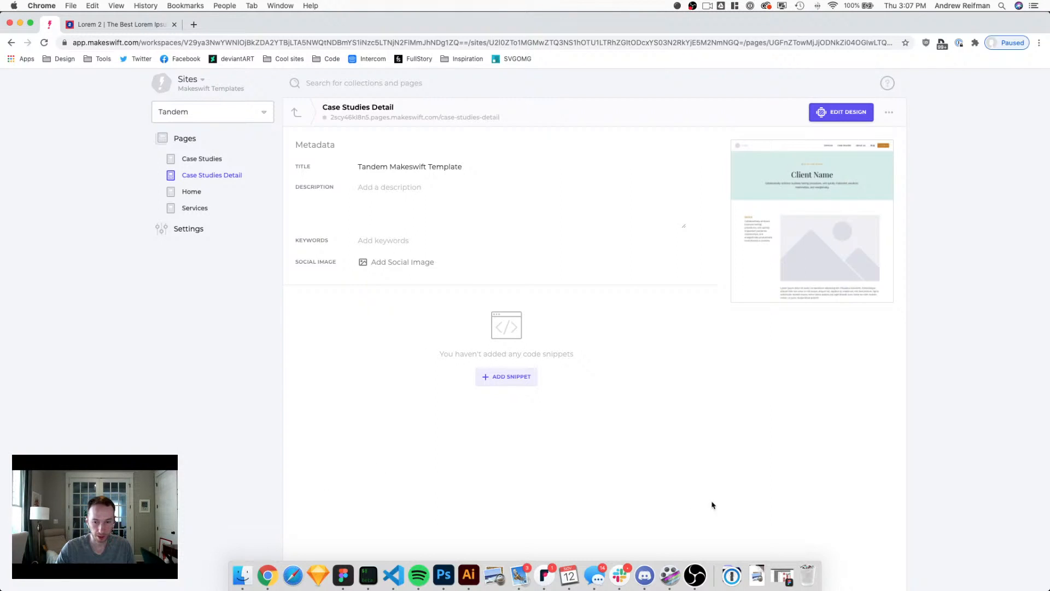
left_click(696, 575)
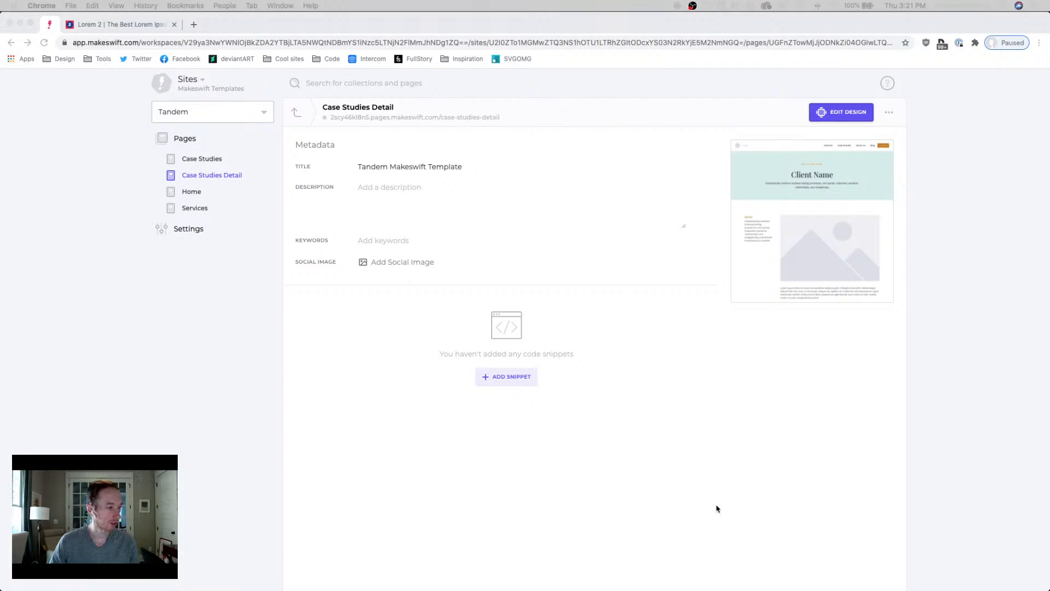
key("super+Tab")
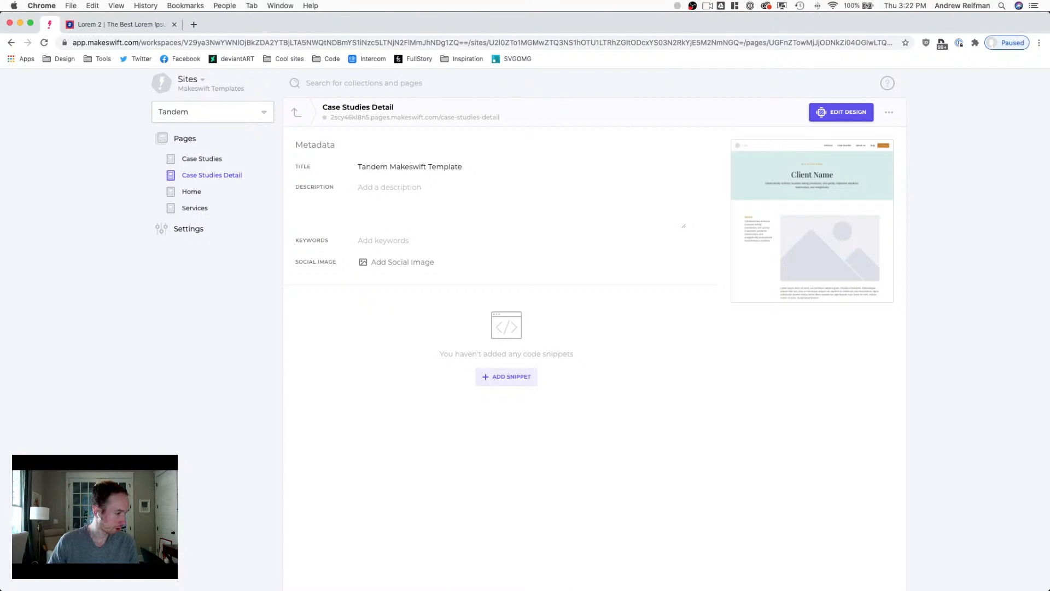
key("super+Tab")
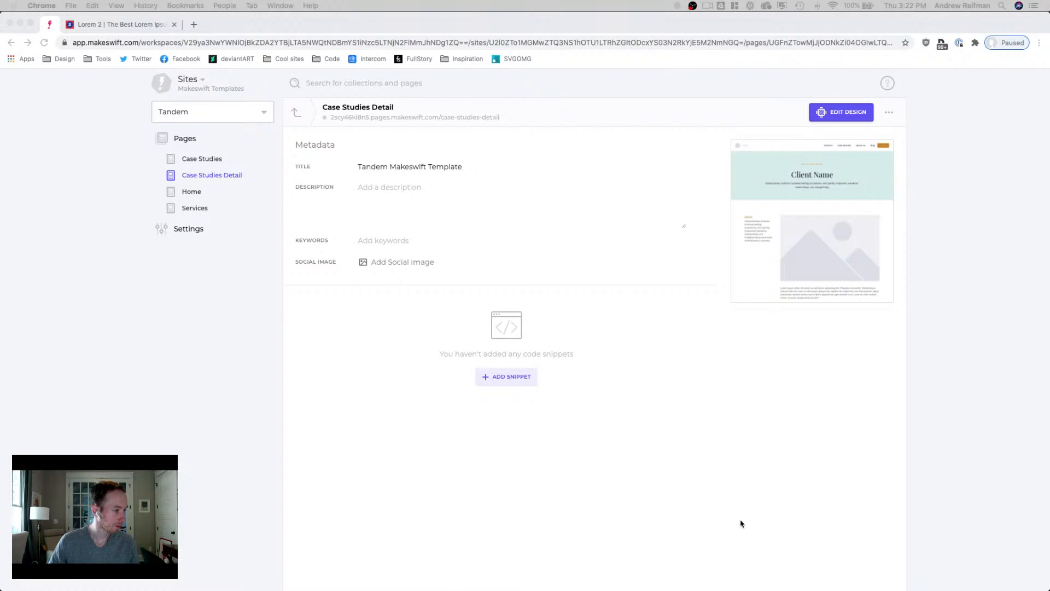
left_click(675, 367)
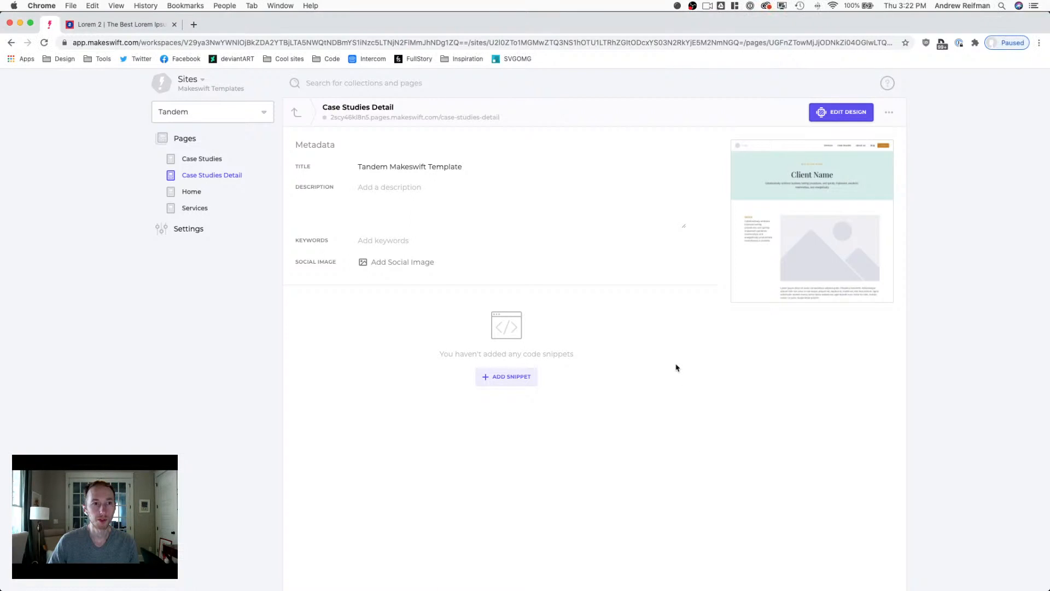
Step: Check the Home page and open the Case Studies page design to examine it as a base for a new page
left_click(190, 191)
left_click(775, 211)
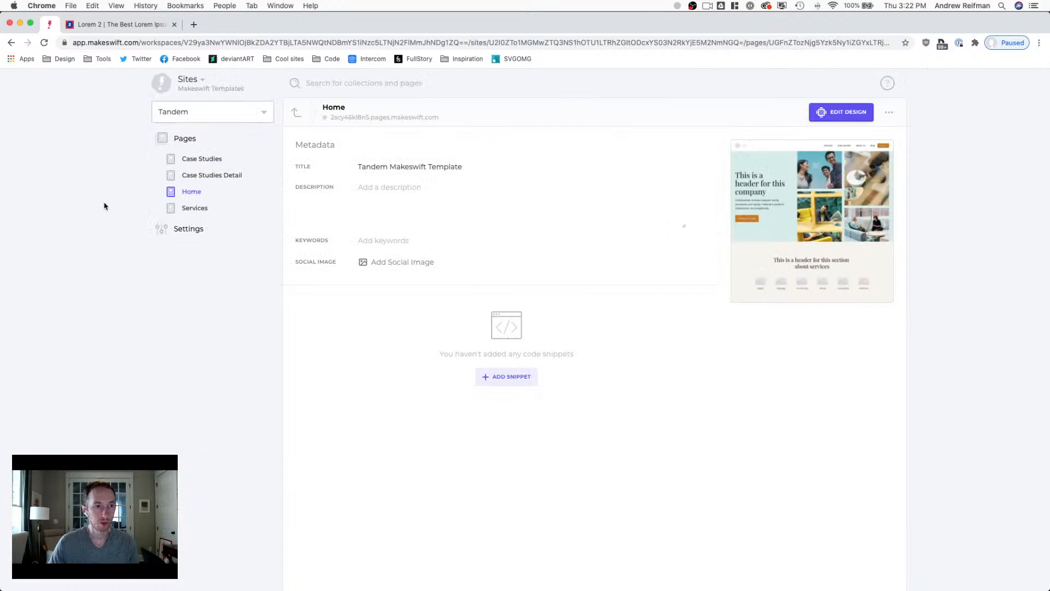
left_click(198, 163)
mouse_move(765, 246)
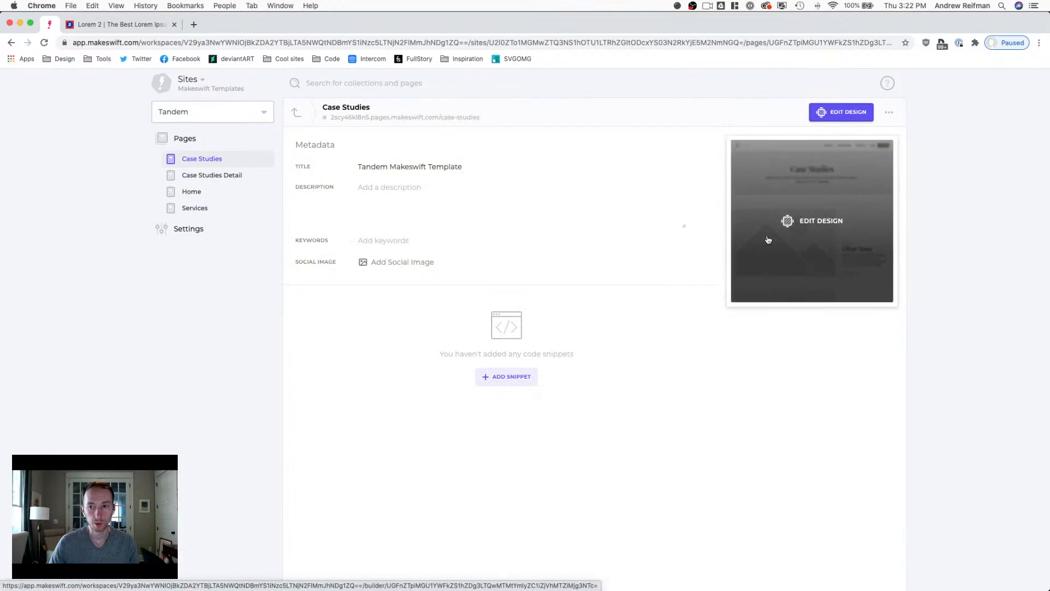
left_click(768, 239)
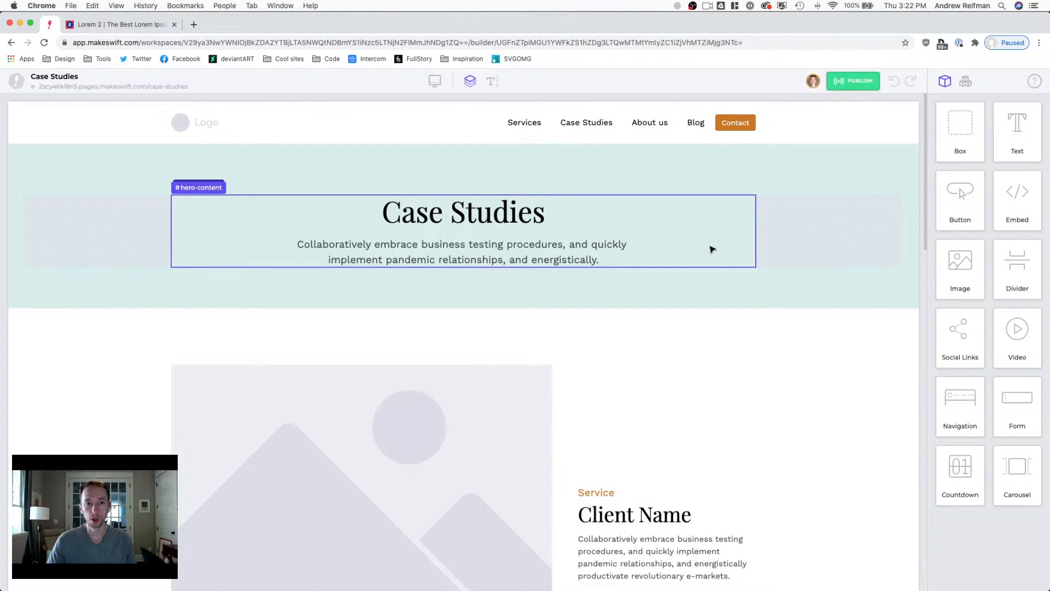
Step: Duplicate the Case Studies page from its page settings, naming the copy "About" with the pathname "about"
left_click(14, 79)
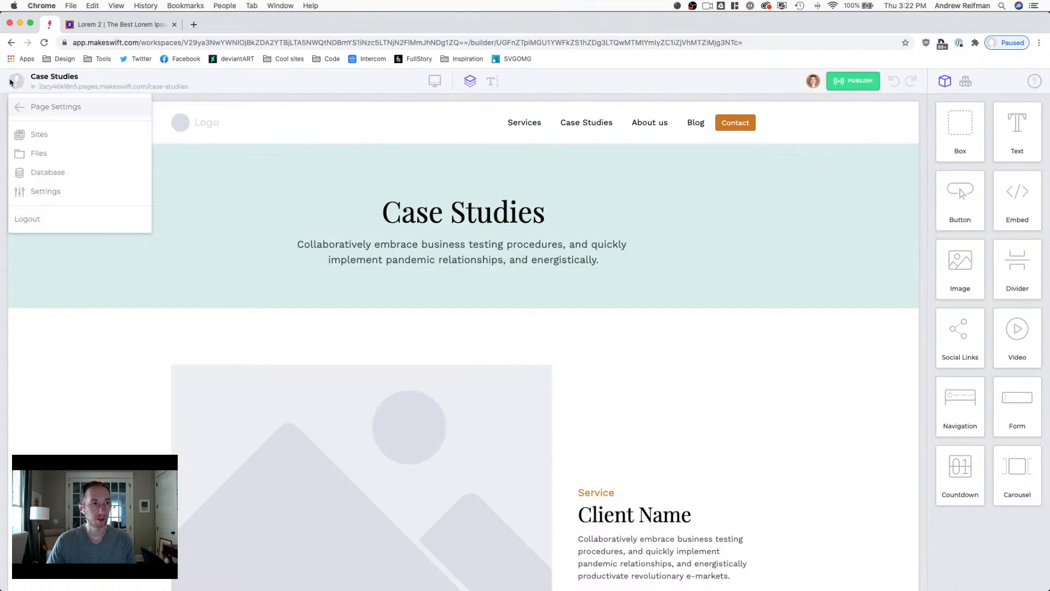
left_click(32, 104)
left_click(889, 112)
left_click(856, 196)
type("About")
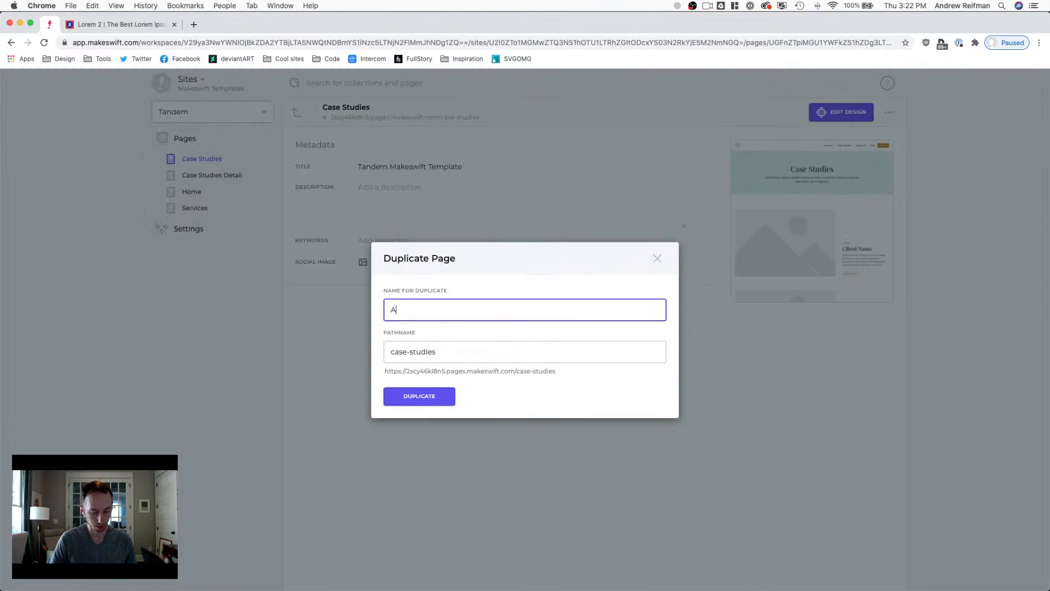
key("Tab")
type("about")
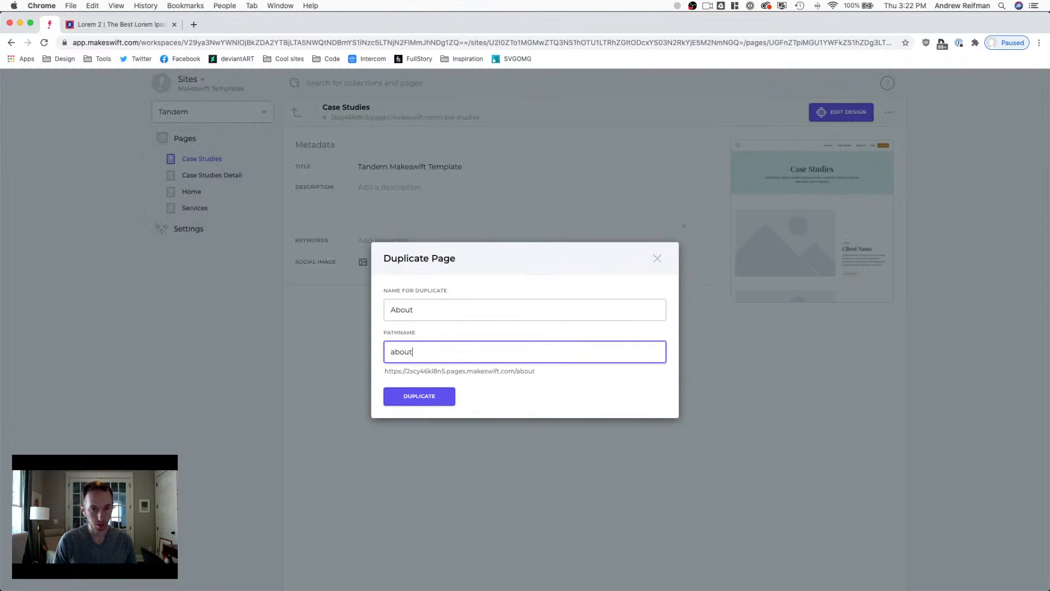
left_click(437, 398)
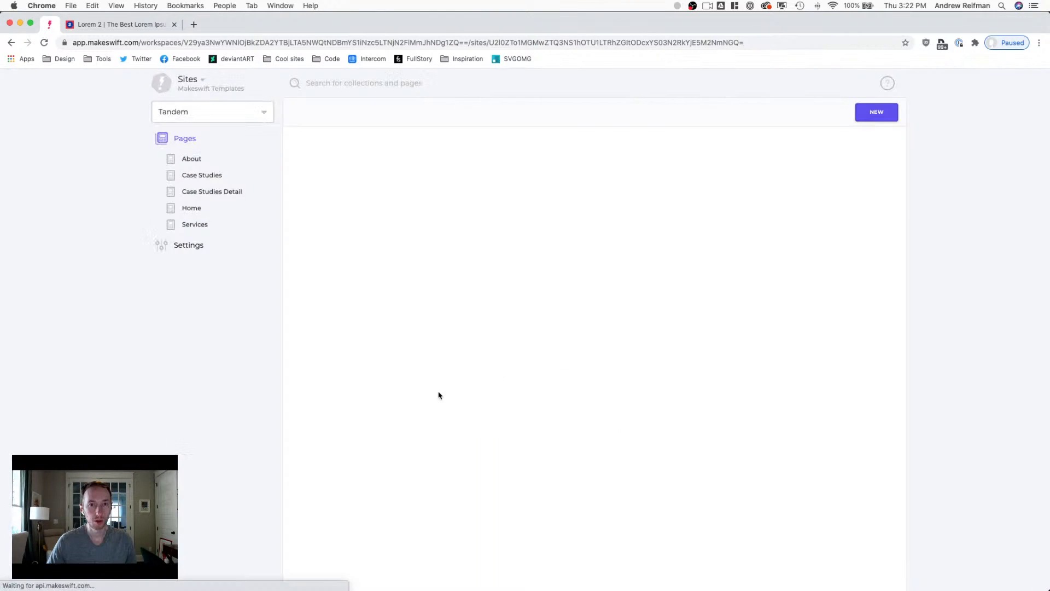
Step: Open the design of the About page and replace its hero heading with "About us"
left_click(397, 216)
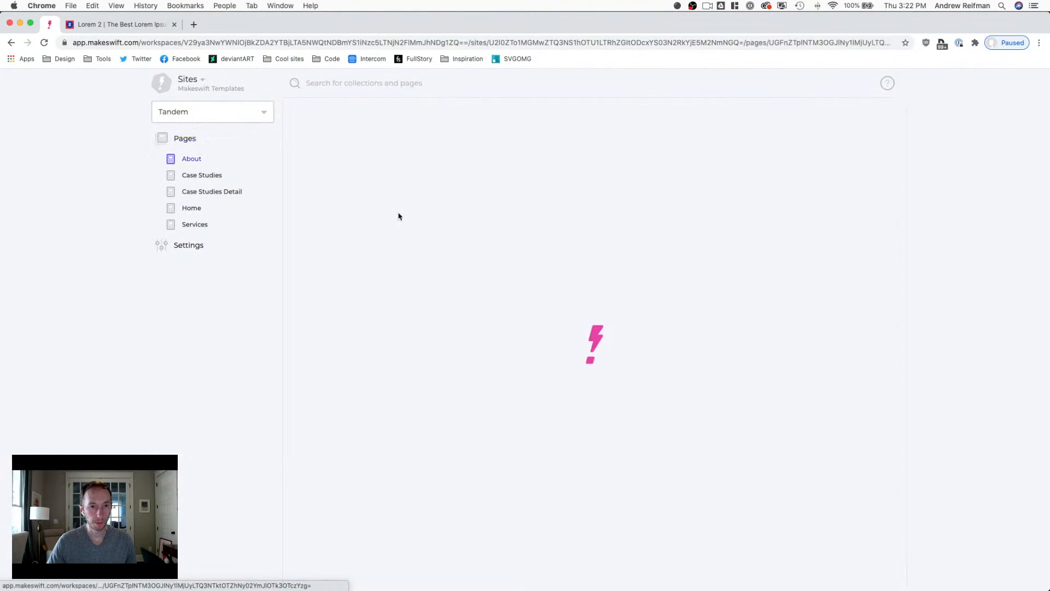
left_click(836, 222)
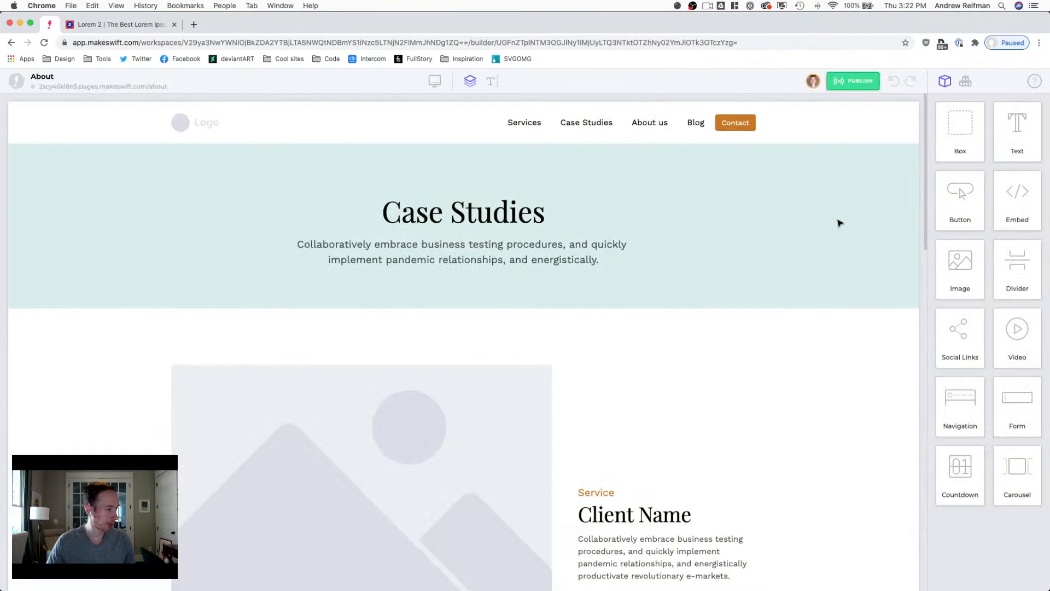
double_click(491, 207)
triple_click(491, 207)
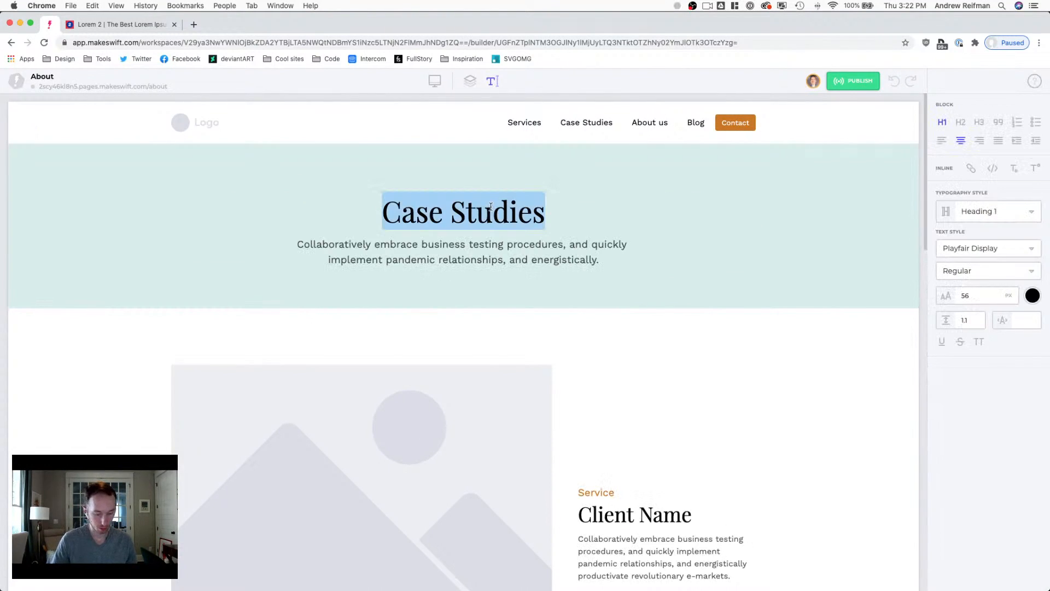
type("About us")
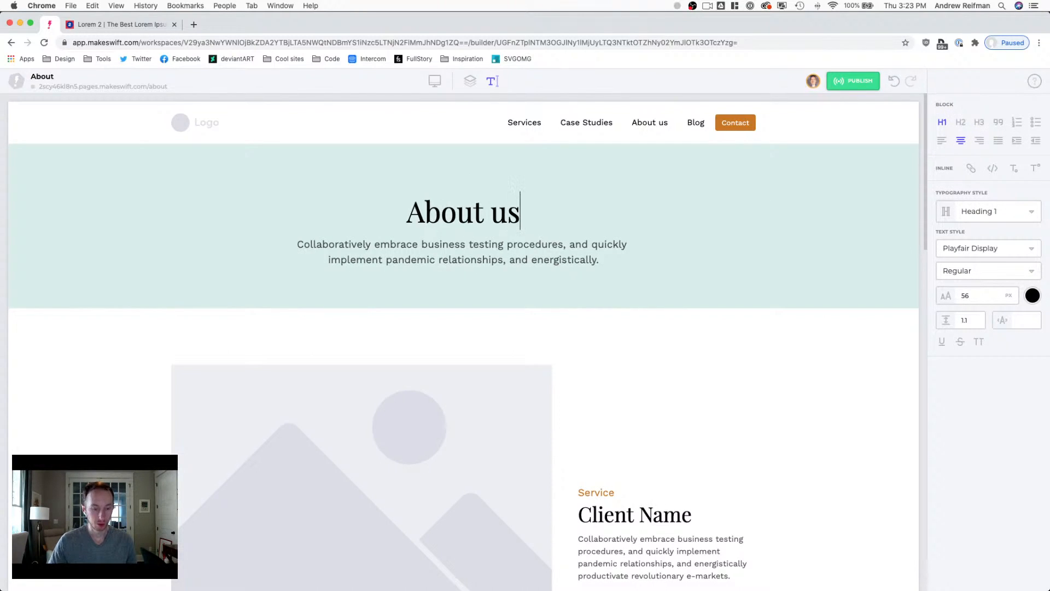
Step: Leave text editing and delete all case study entries from the case-studies-content box below the About us header
left_click(471, 82)
scroll(492, 175, "down", 2)
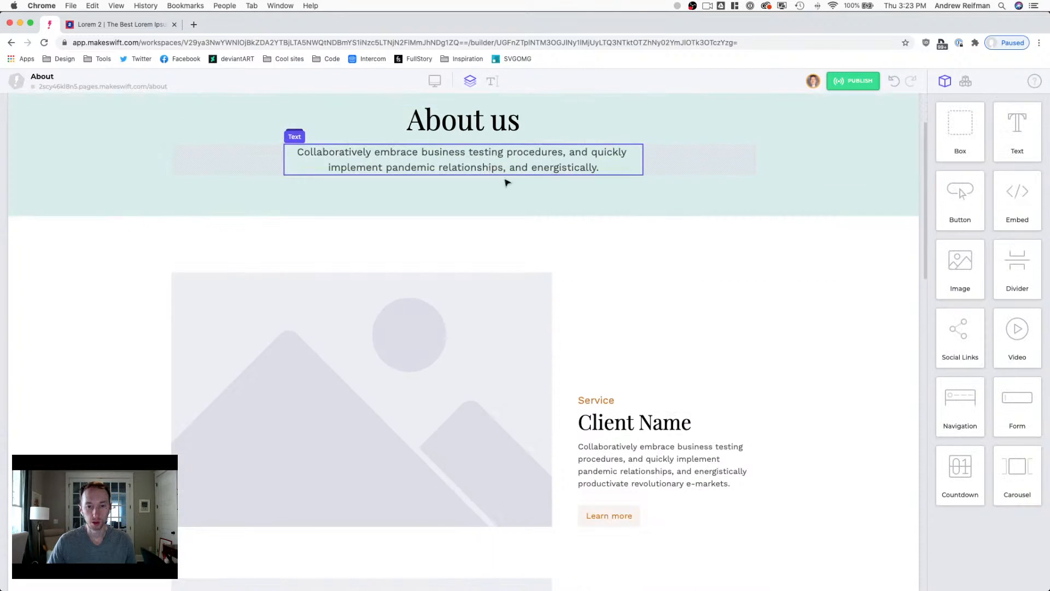
left_click(564, 326)
key("Escape")
left_click(566, 326)
key("BackSpace")
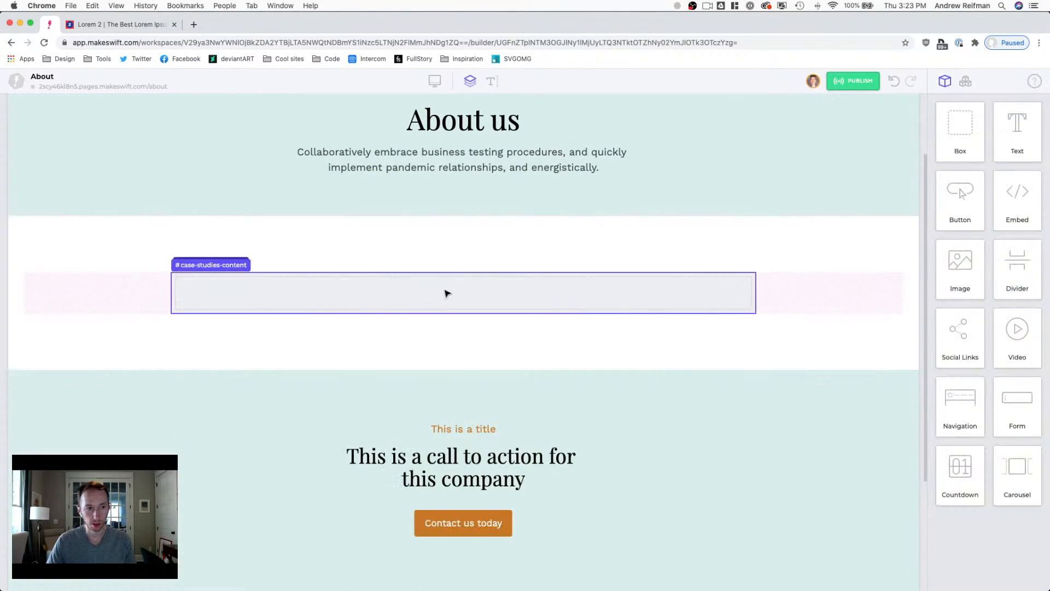
Step: Rename the outer case-studies section box as about-us
left_click(420, 260)
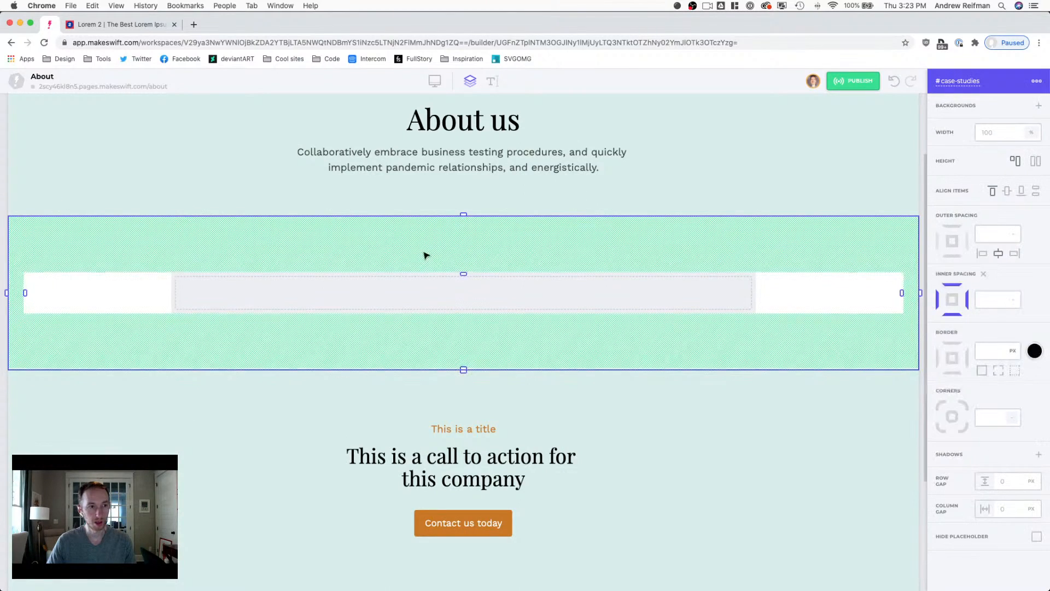
left_click(953, 81)
type("about-us")
key("Return")
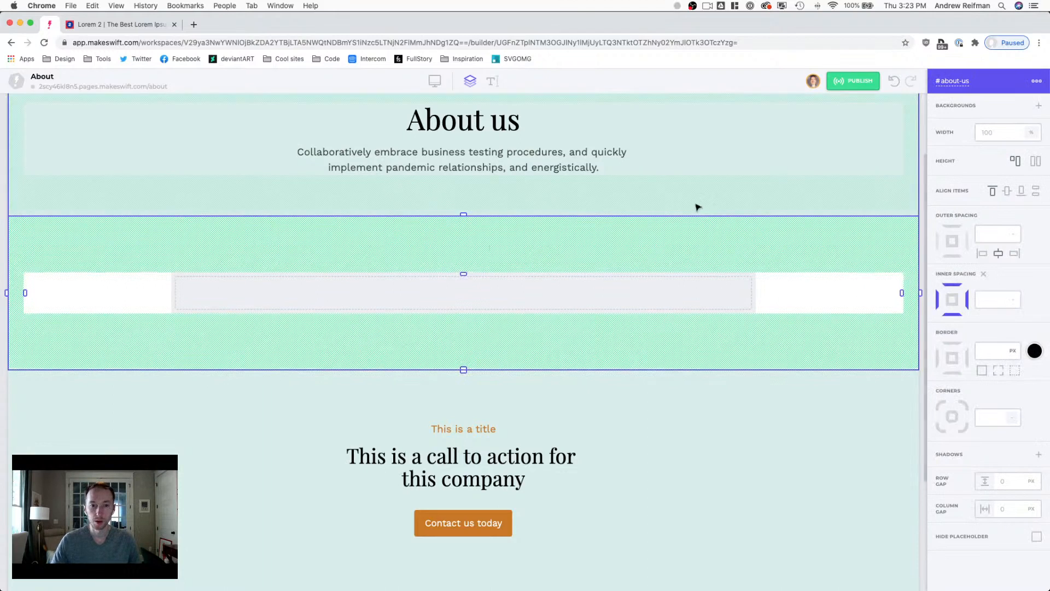
Step: Rename the inner case-studies-content box as about-content
left_click(593, 288)
left_click(978, 80)
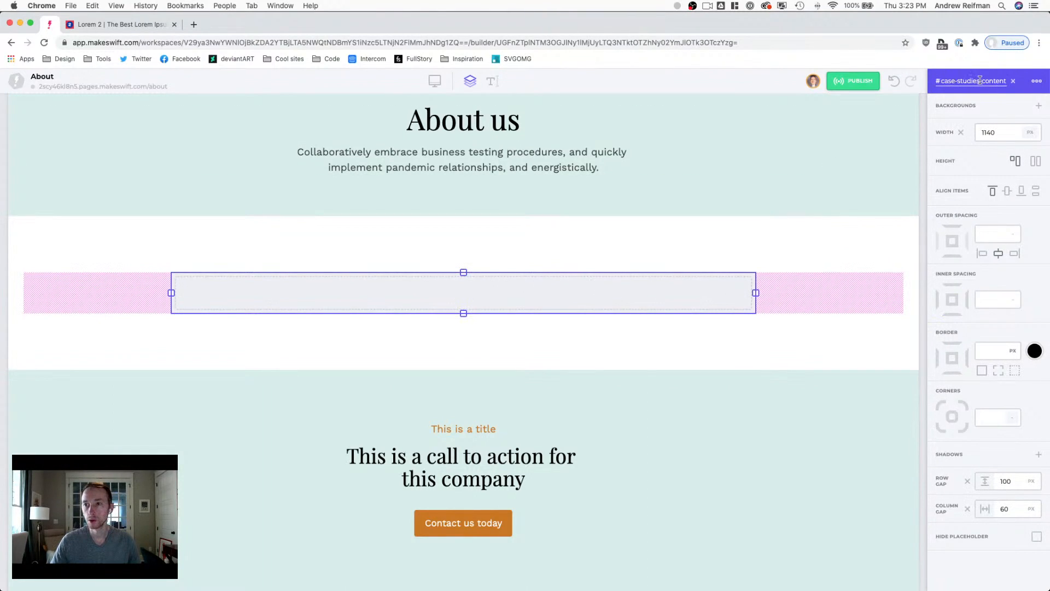
key("BackSpace")
key("BackSpace")
key("BackSpace")
key("BackSpace")
key("BackSpace")
key("BackSpace")
key("BackSpace")
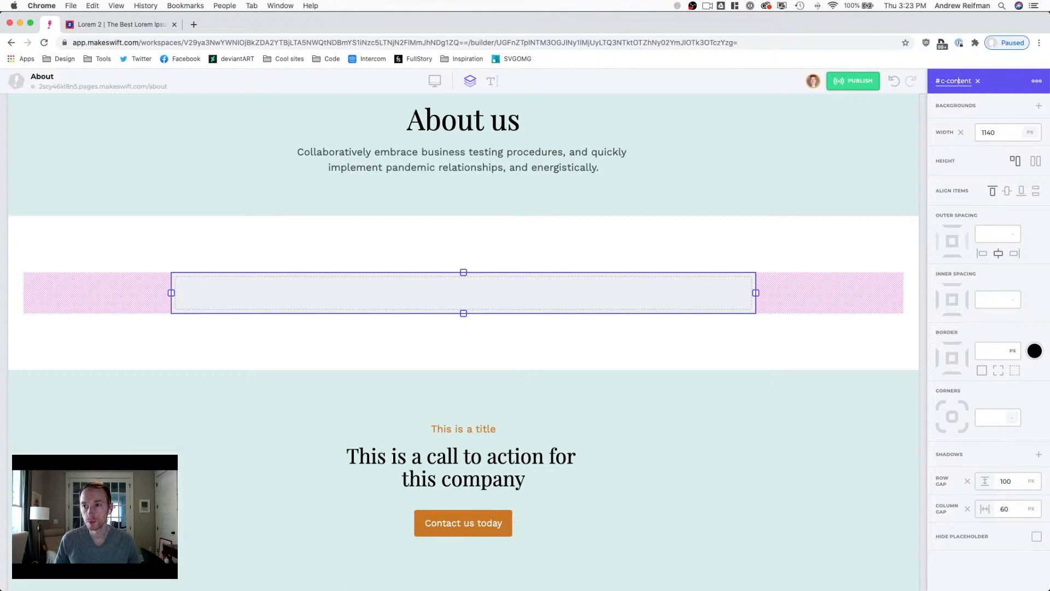
type("about")
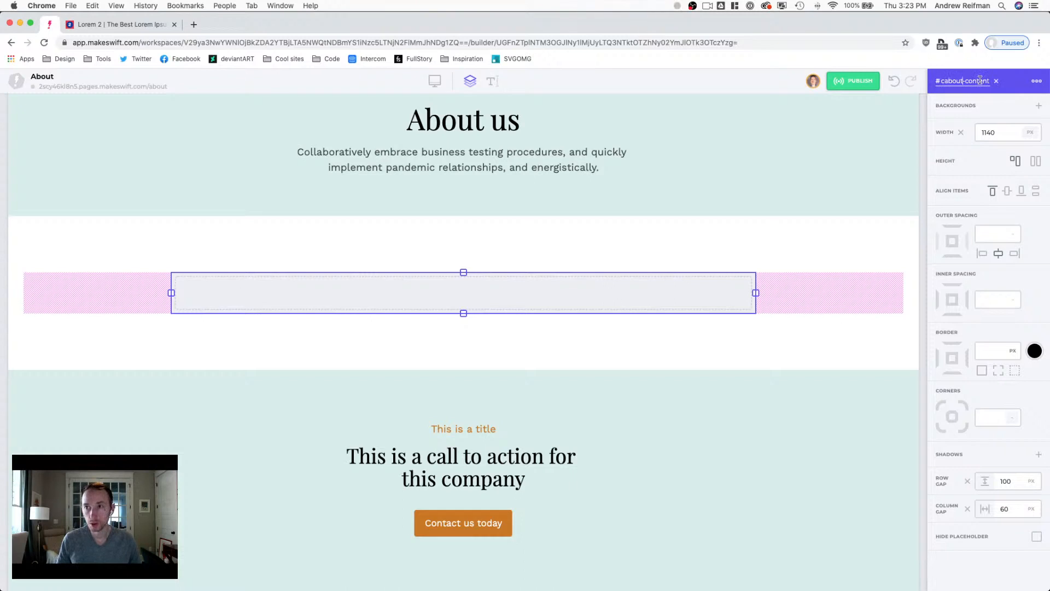
key("BackSpace")
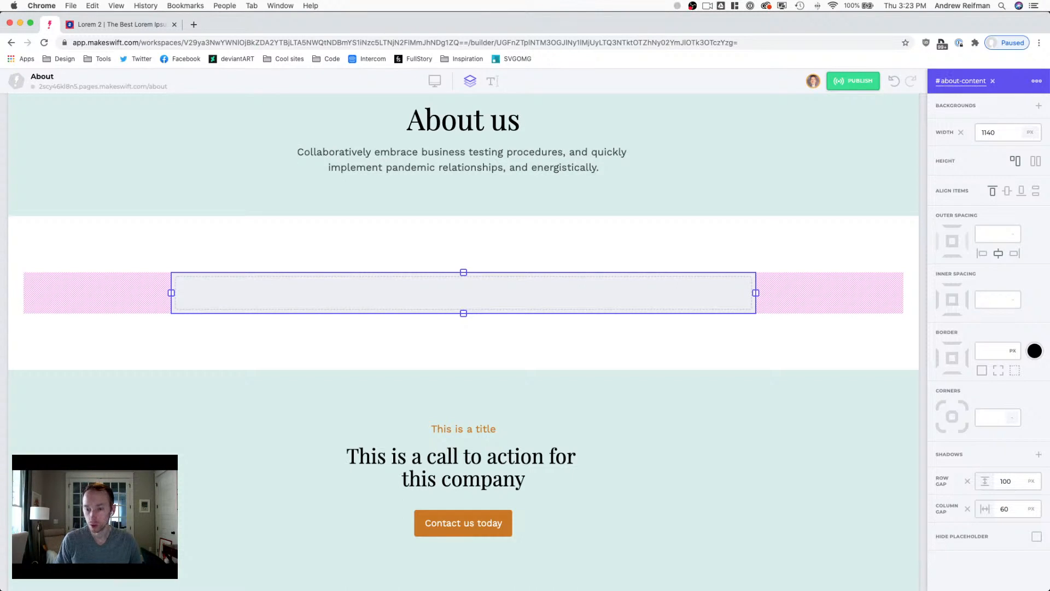
Step: Shorten the outer section box's name to about
left_click(860, 237)
left_click(967, 82)
key("BackSpace")
key("BackSpace")
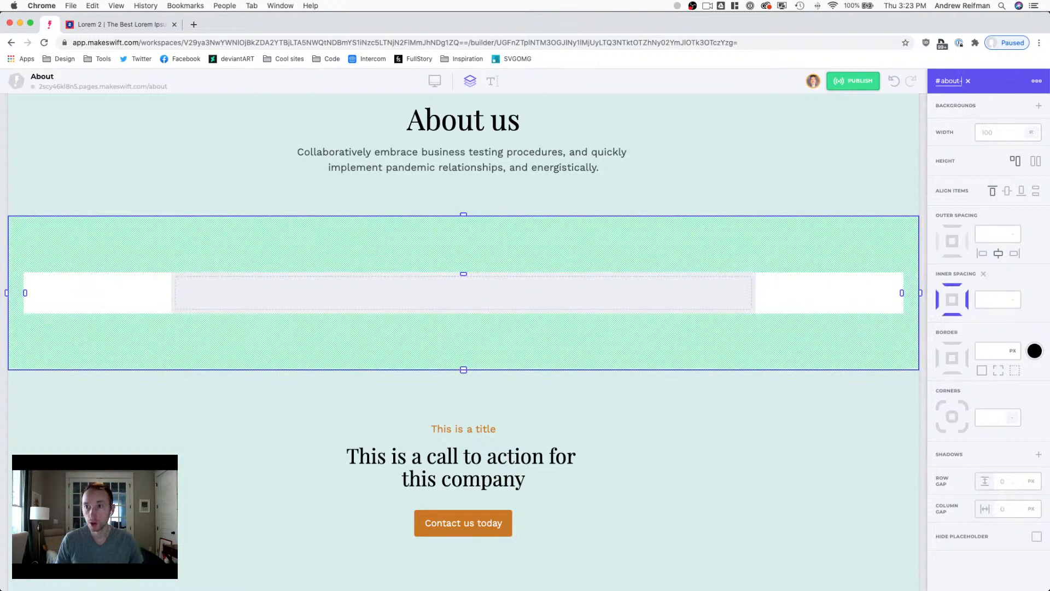
left_click(923, 145)
Step: Add a video element inside the empty about-content box and widen it to 800 px
mouse_move(208, 266)
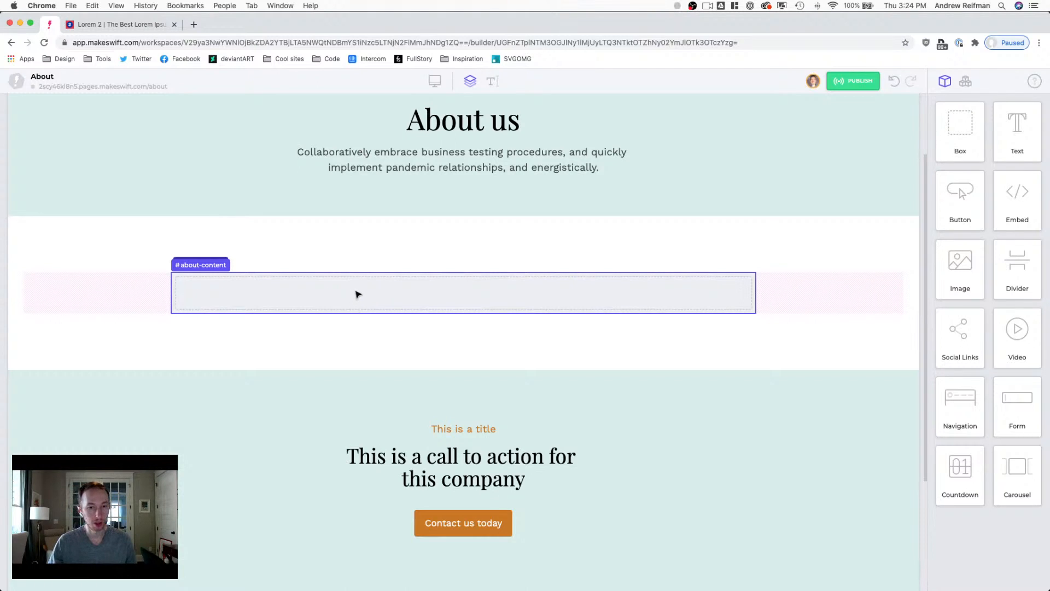
left_click_drag(1007, 327, 634, 290)
left_click(526, 305)
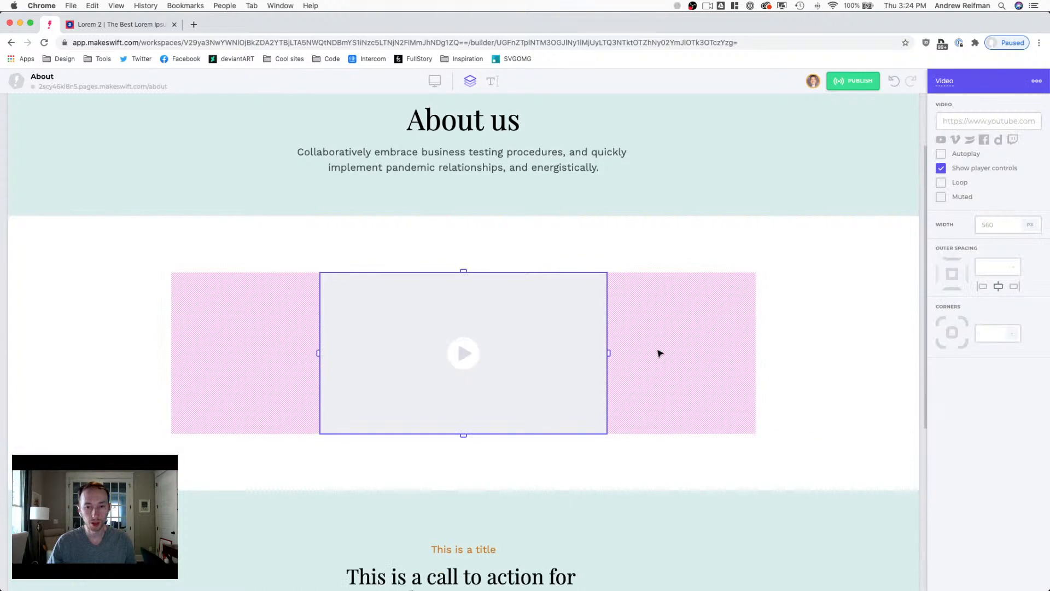
left_click_drag(612, 353, 674, 354)
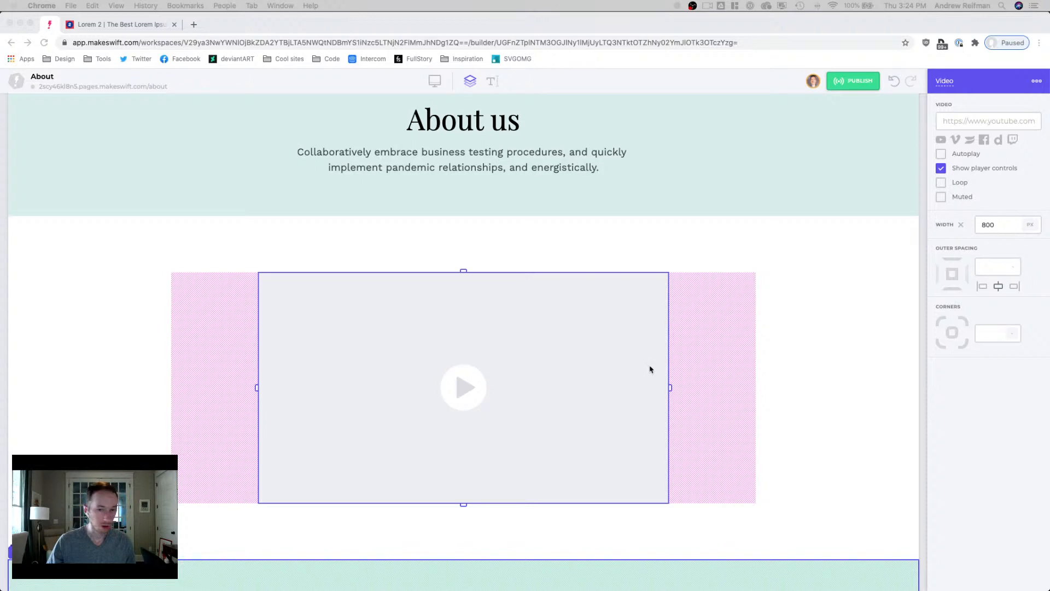
left_click(994, 117)
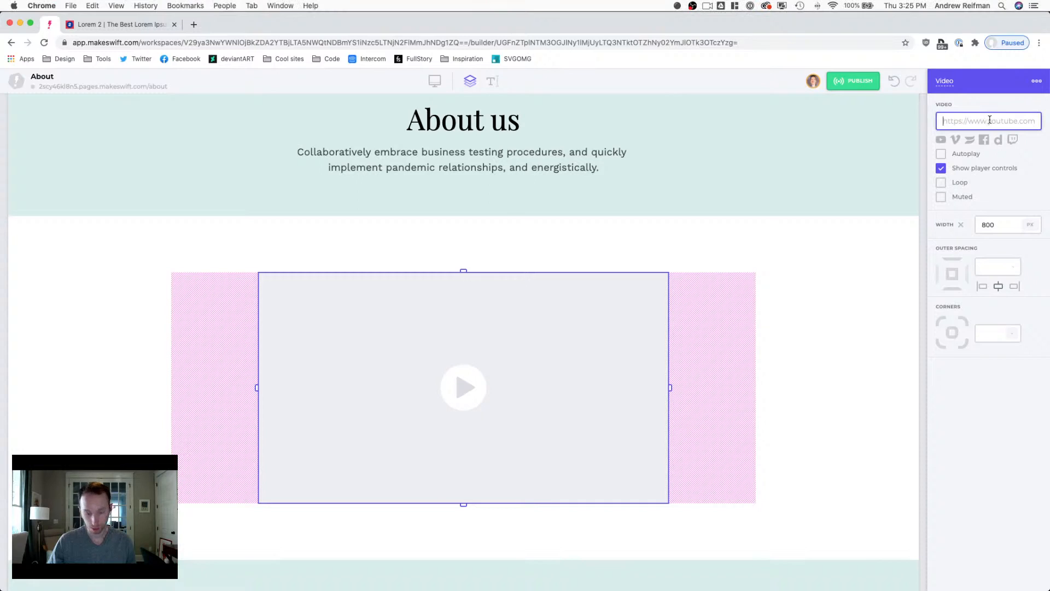
type("https://youtu.be/taVEBBa-XKI")
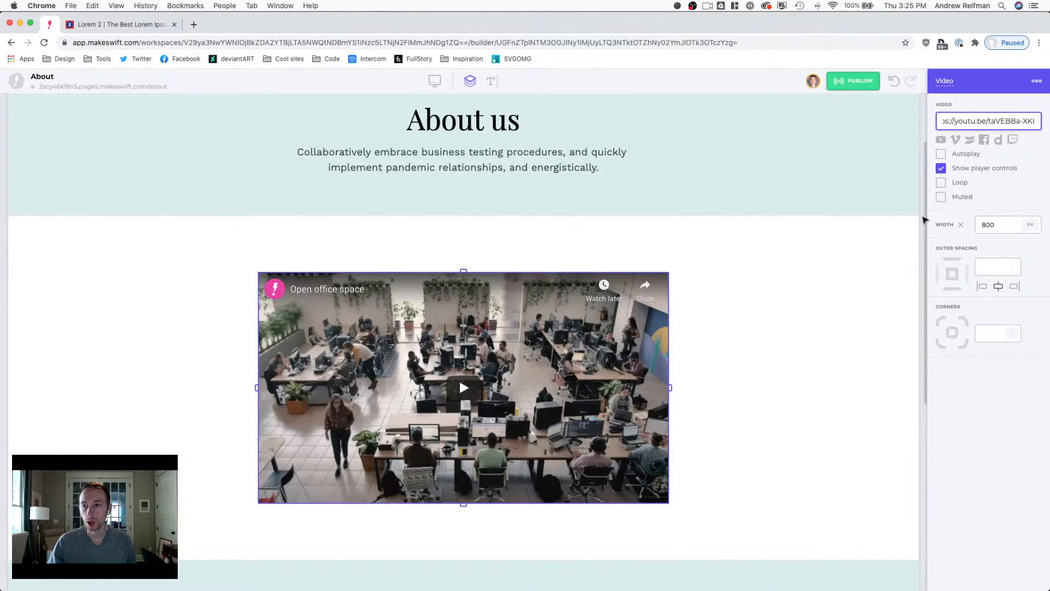
left_click(924, 220)
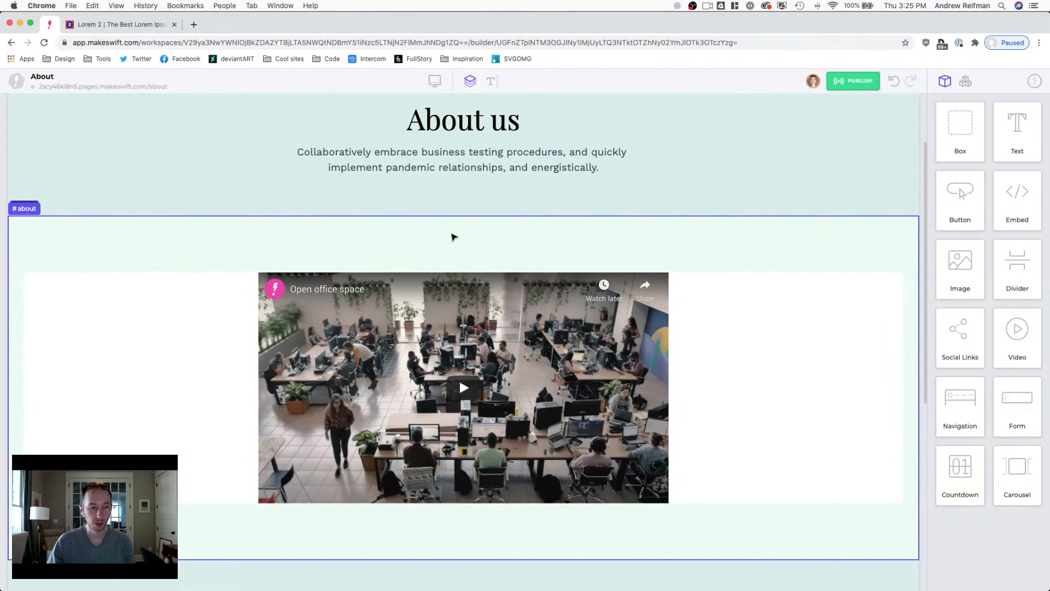
Step: Rename the outer section around the video as about-video and reduce its top and bottom inner spacing to 0 px
scroll(453, 236, "down", 1)
scroll(448, 243, "up", 1)
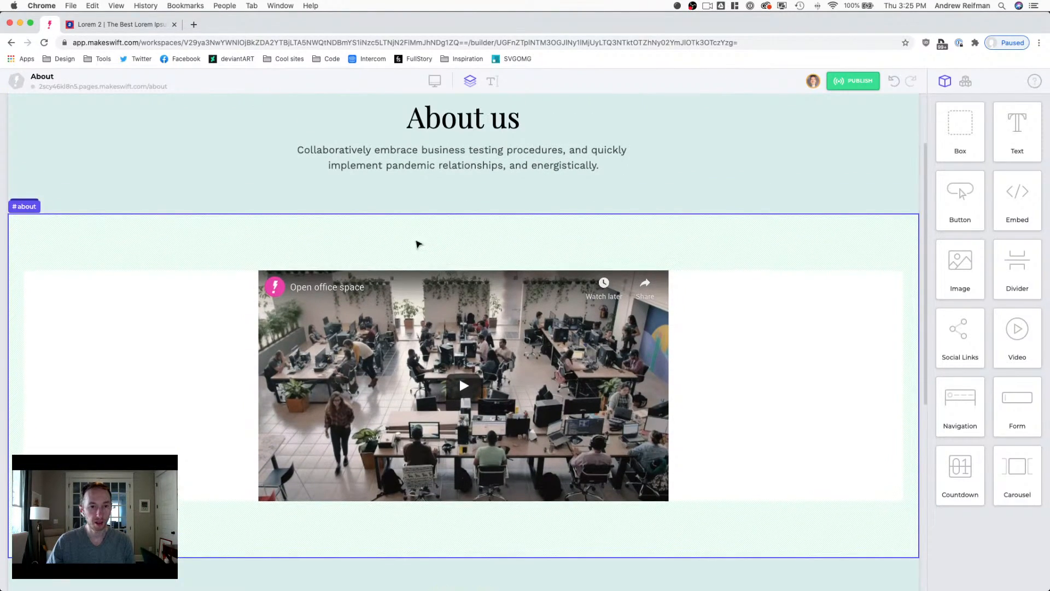
left_click(419, 244)
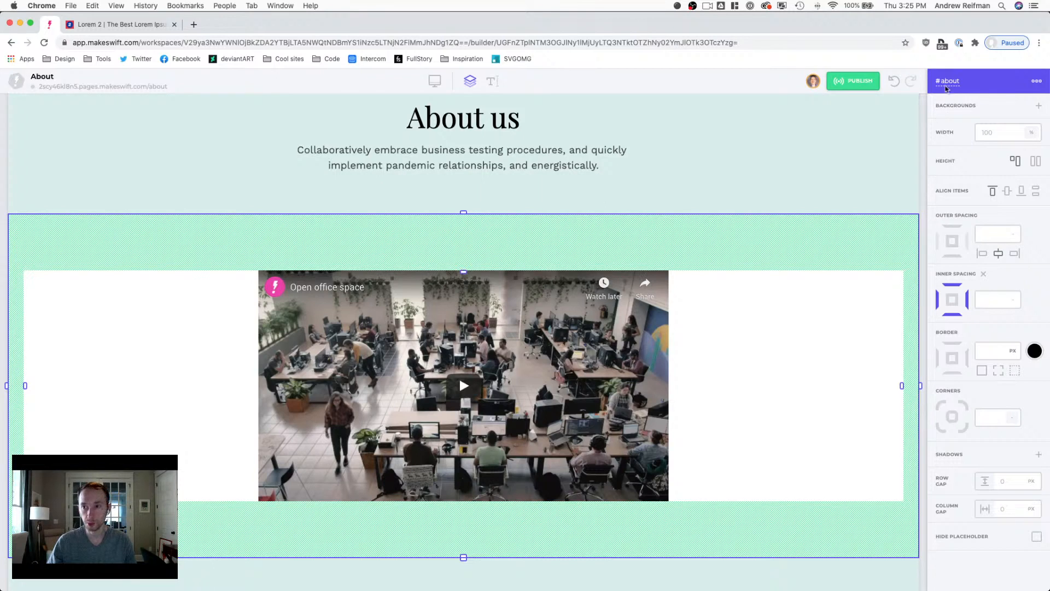
left_click(960, 81)
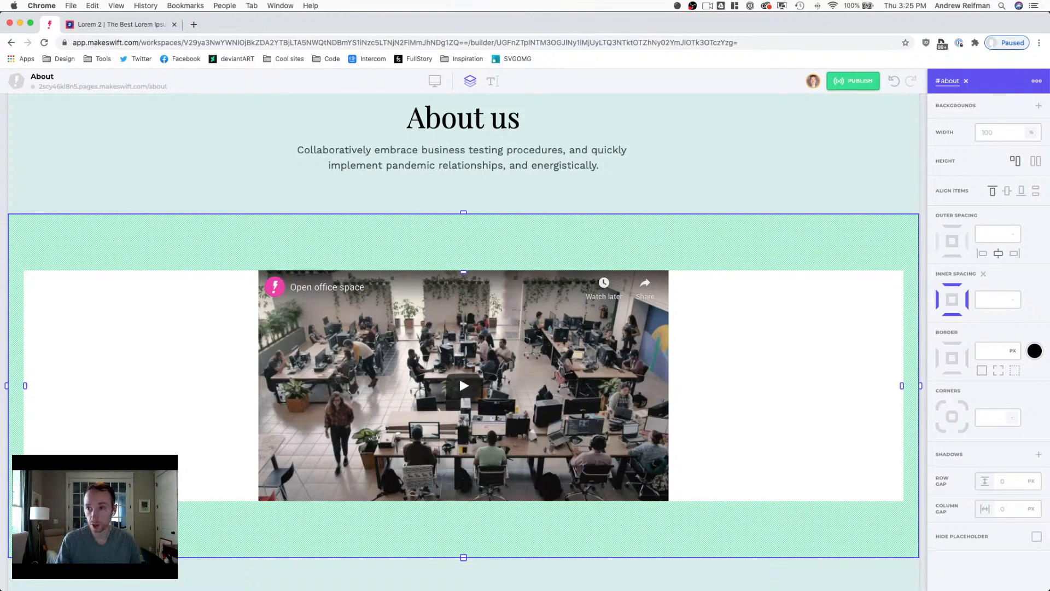
type("-video")
key("Return")
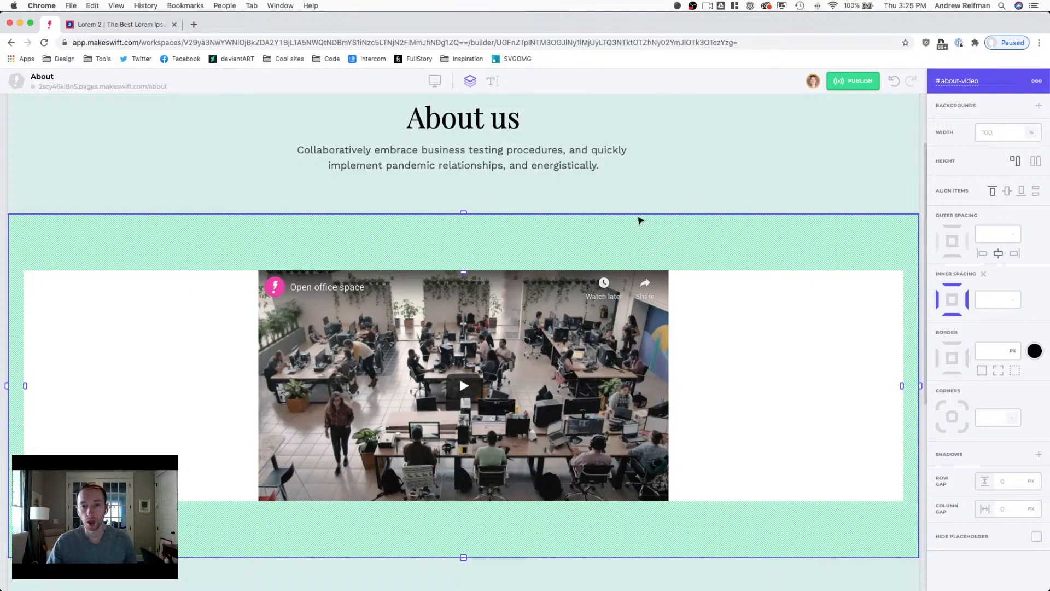
left_click_drag(464, 272, 464, 213)
left_click_drag(464, 500, 468, 432)
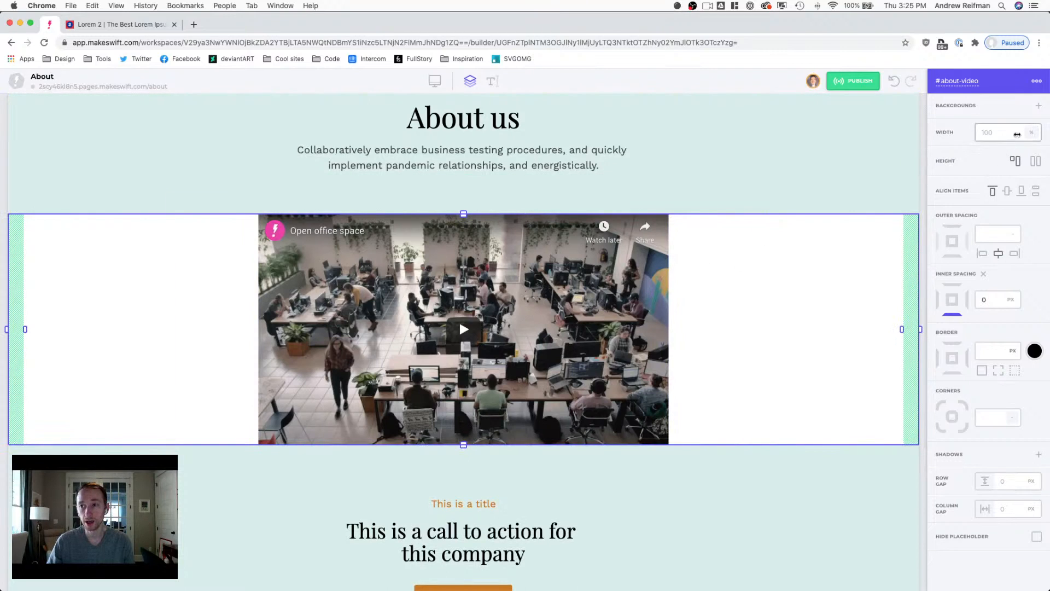
left_click(1038, 106)
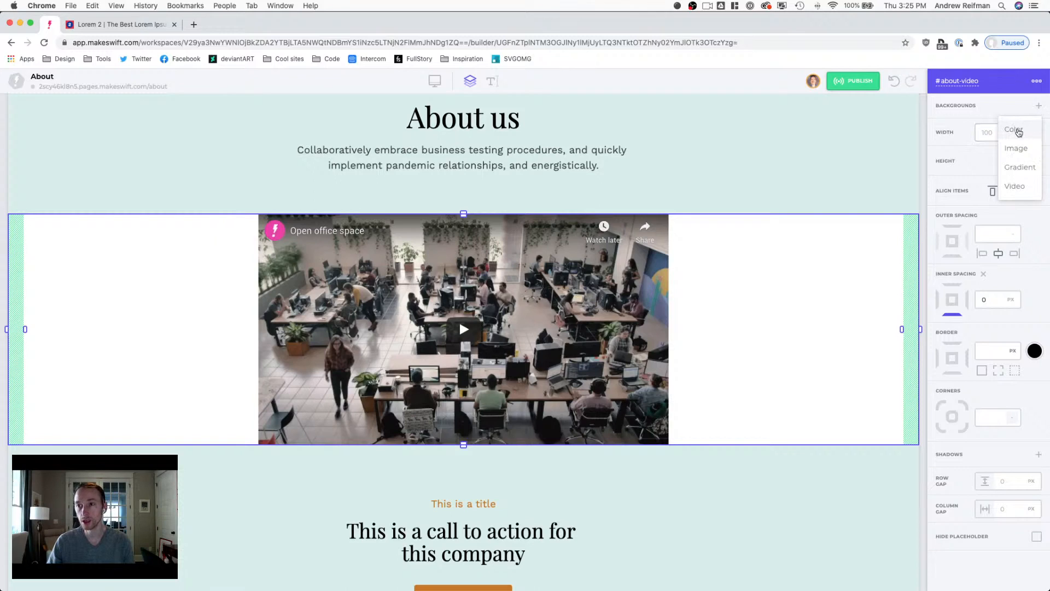
left_click(1018, 131)
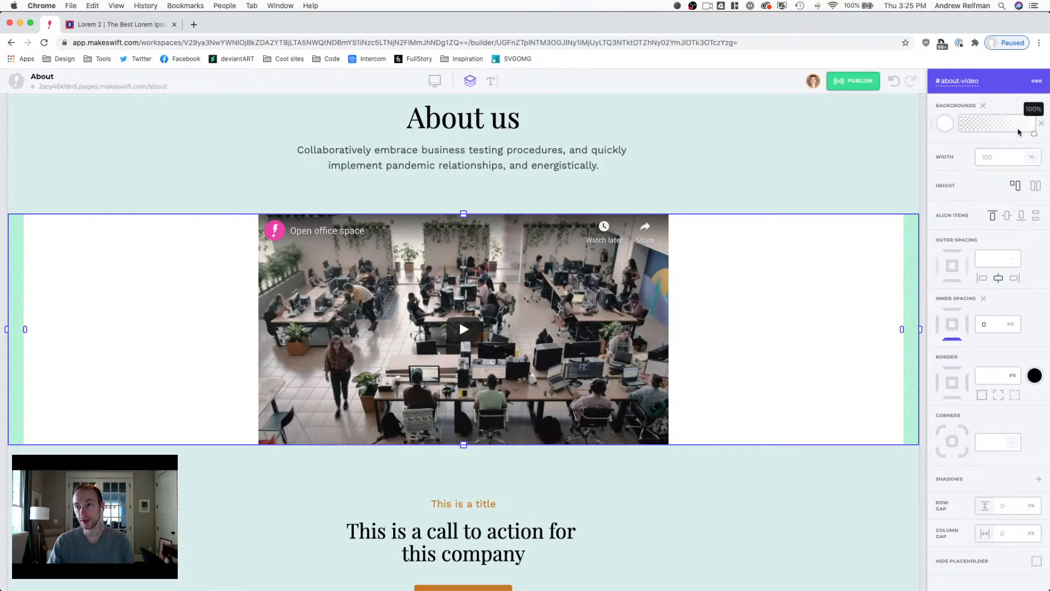
left_click(944, 125)
left_click(945, 125)
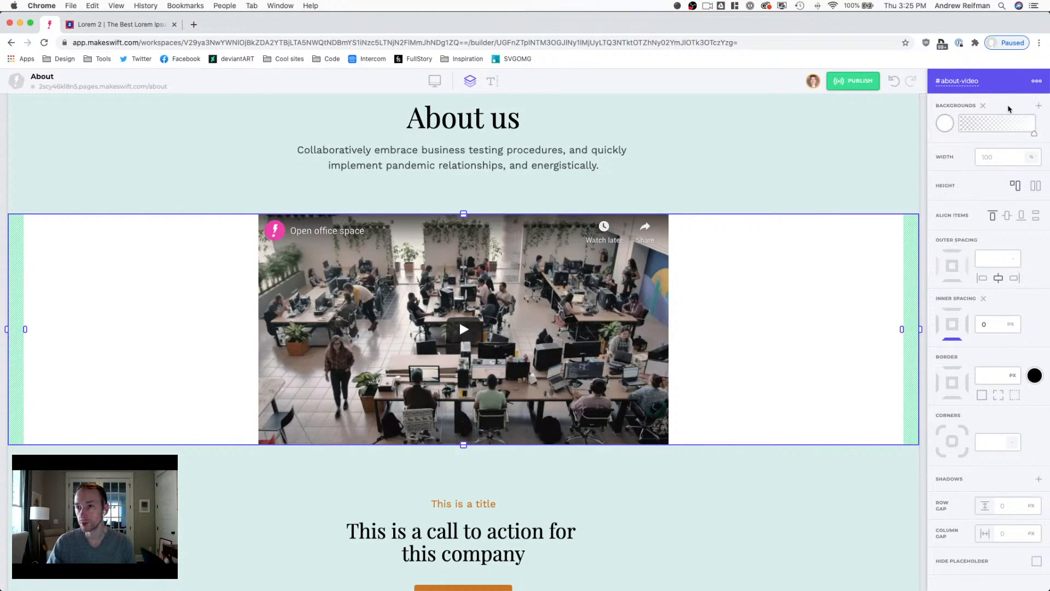
left_click(1040, 125)
Step: Give the about-video section a gradient background running from the light teal site color to fully opaque white
left_click(1038, 106)
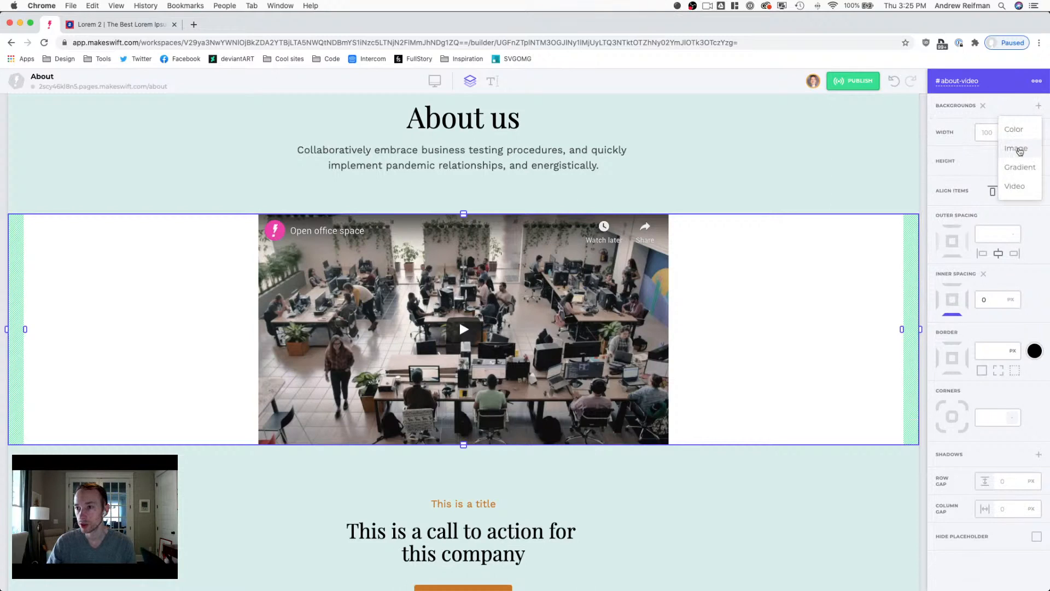
left_click(1018, 169)
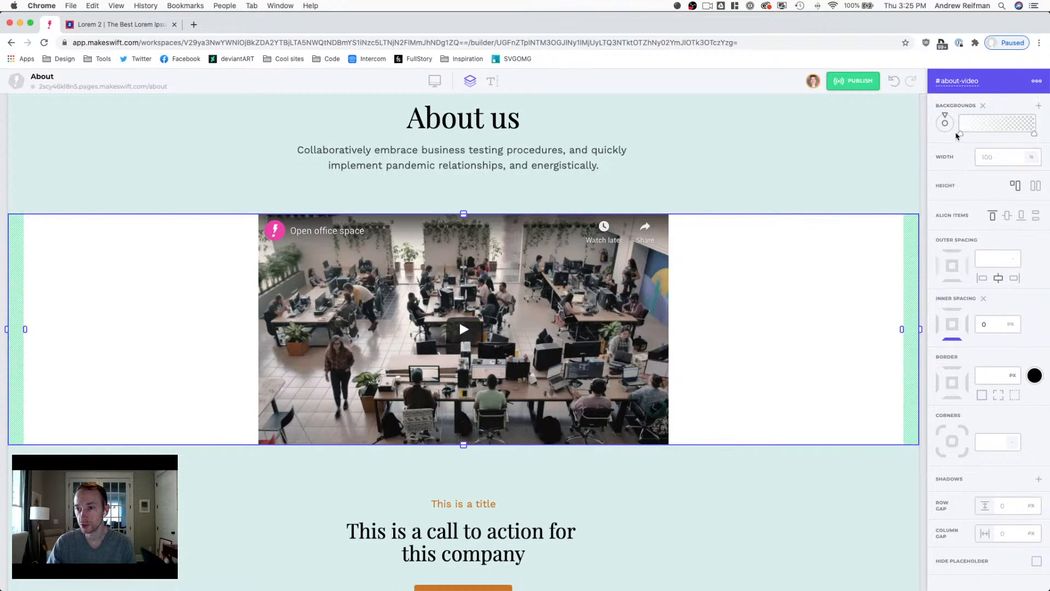
left_click(961, 134)
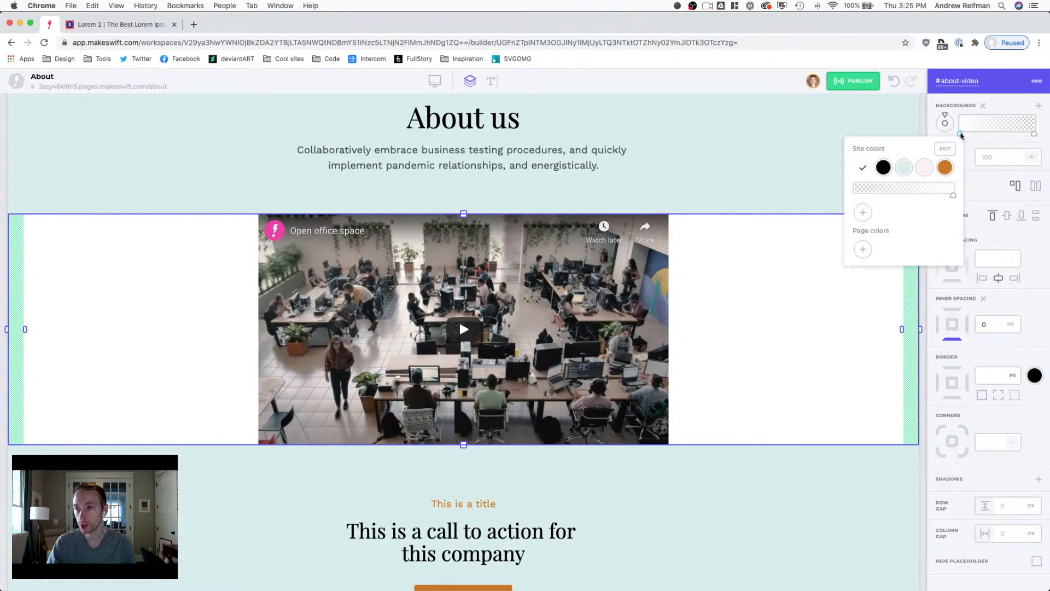
left_click(904, 167)
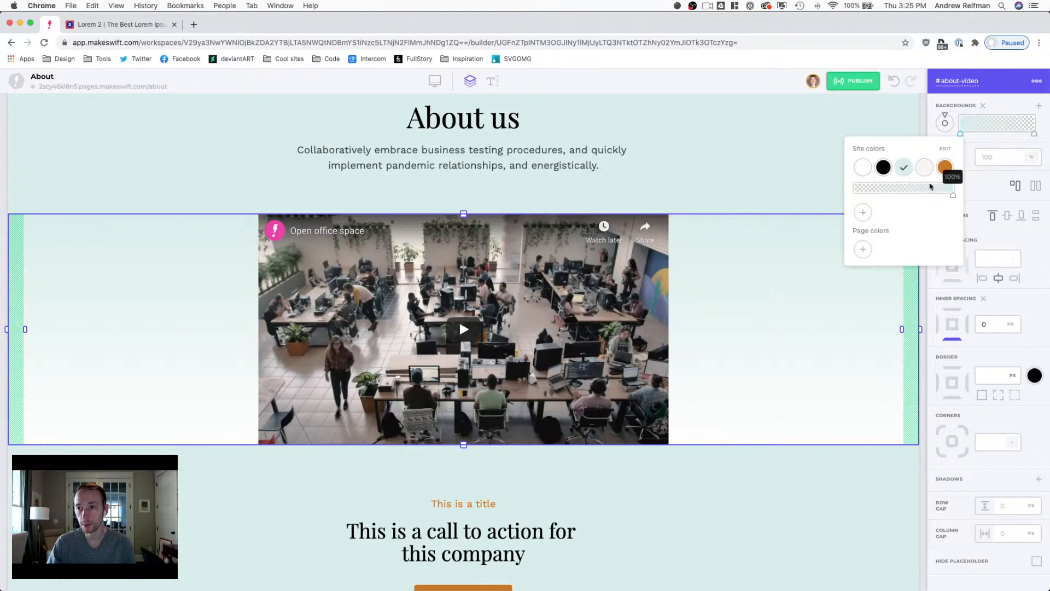
left_click(1033, 134)
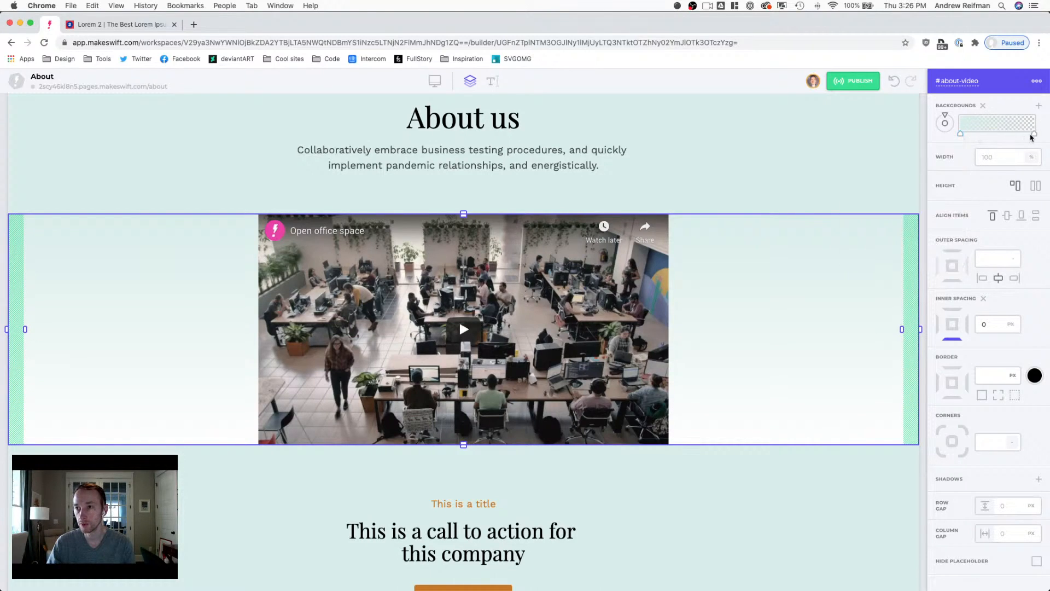
left_click(1033, 135)
left_click_drag(928, 197, 1047, 187)
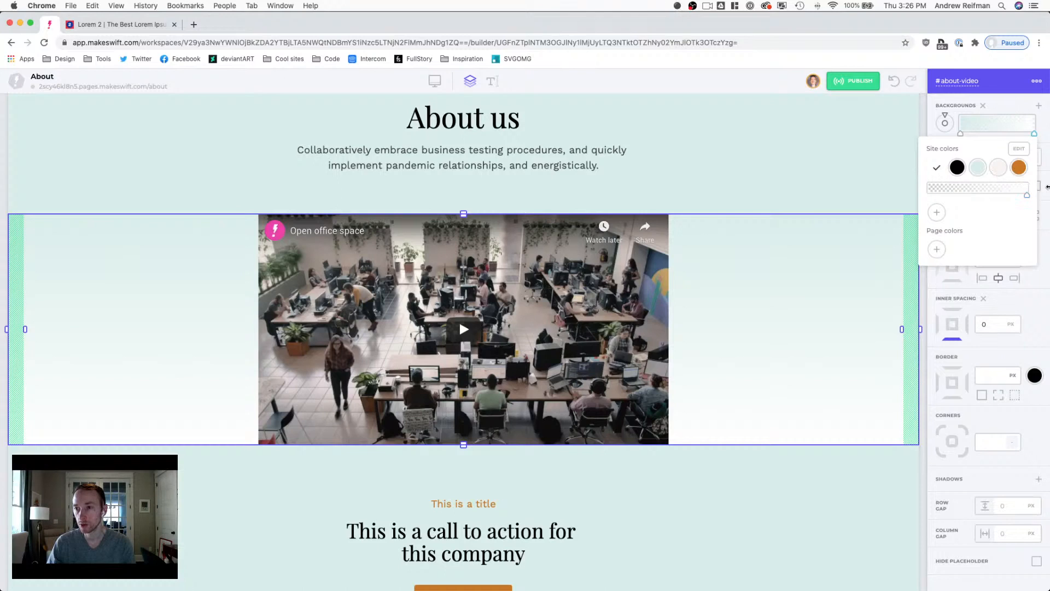
left_click(1042, 146)
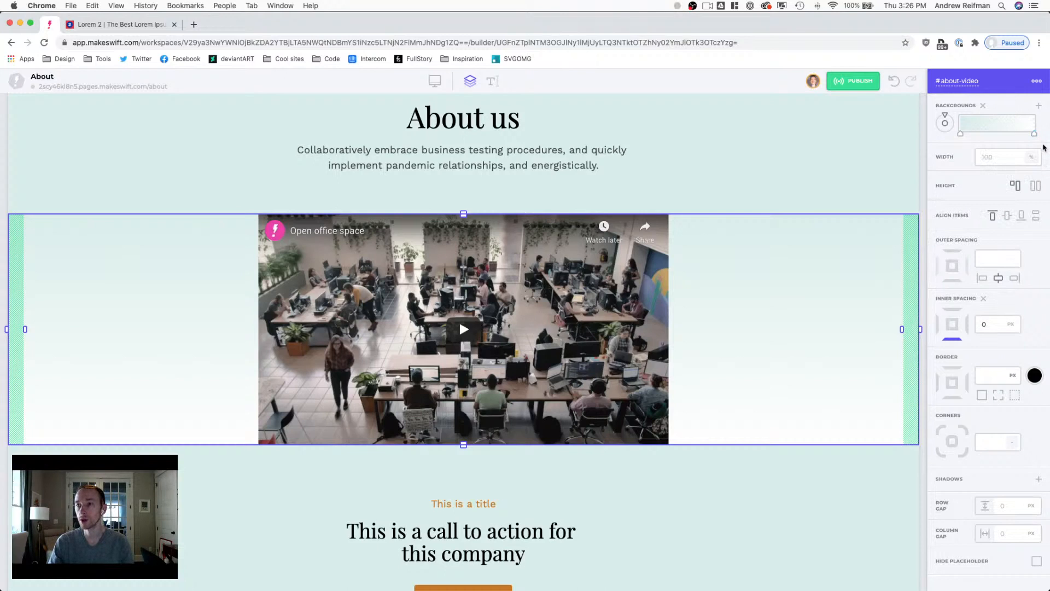
Step: Bring both gradient stops together at the middle for a hard split, with teal on the section's upper half and white on the lower half
mouse_move(1034, 136)
left_mouse_down()
mouse_move(967, 134)
mouse_move(1034, 135)
left_mouse_up()
left_click_drag(966, 135, 999, 134)
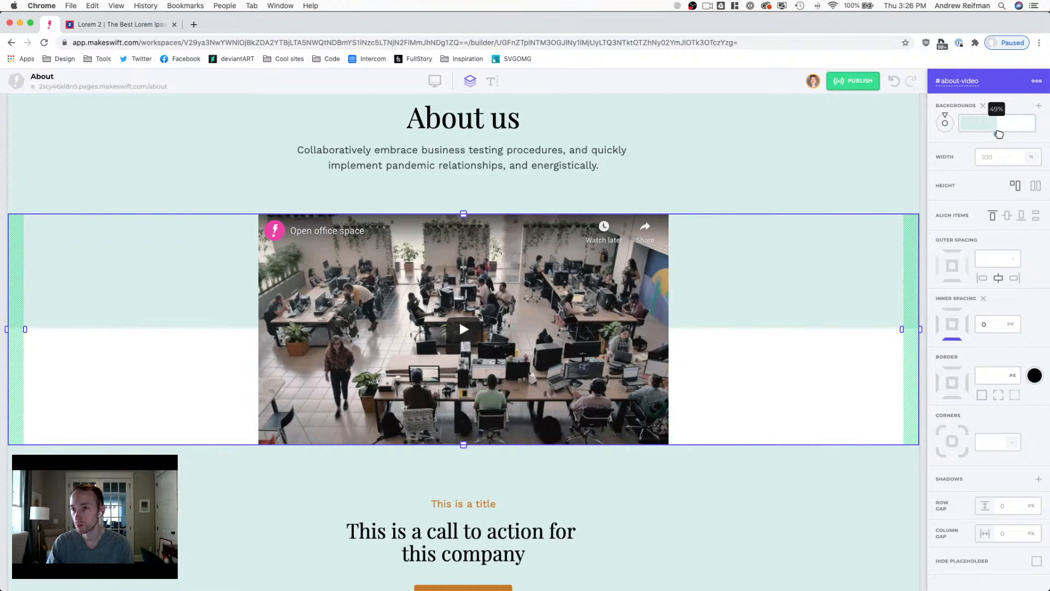
left_click_drag(999, 133, 946, 135)
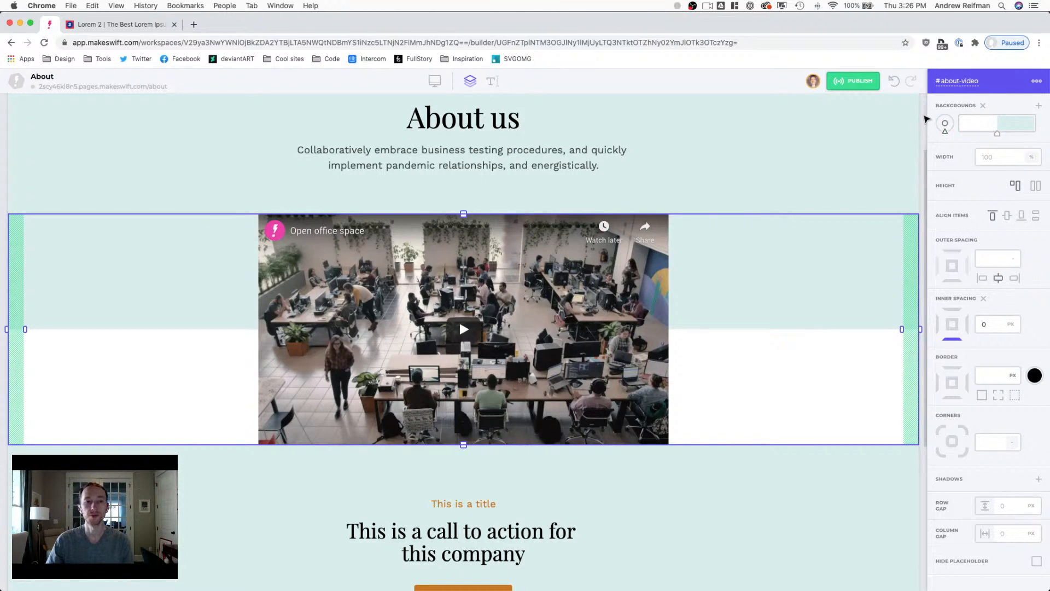
key("Escape")
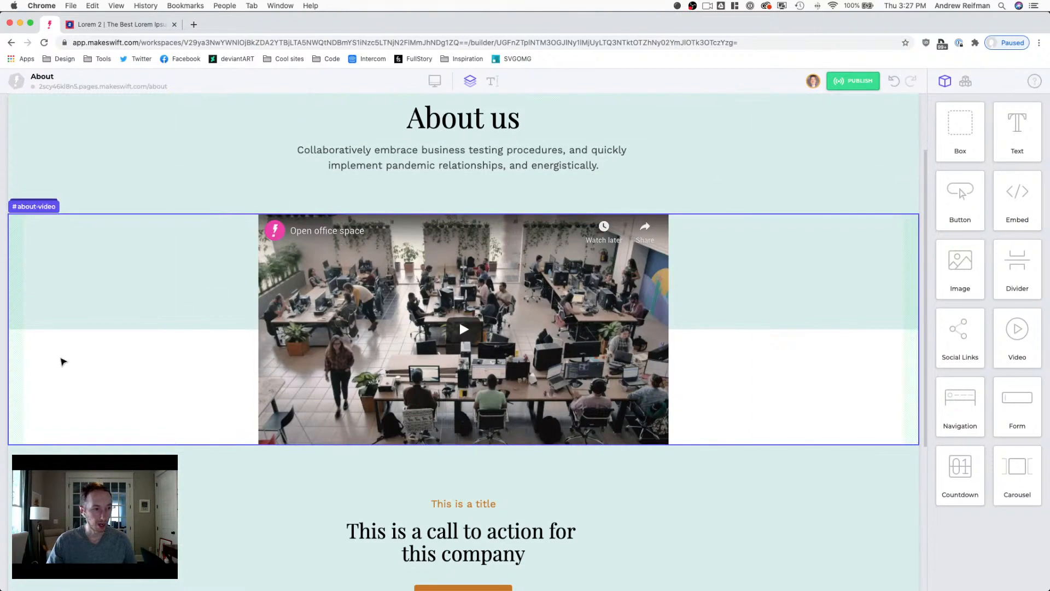
Step: Duplicate the about-video section and select the copy directly below it
left_click(53, 358)
key("super+d")
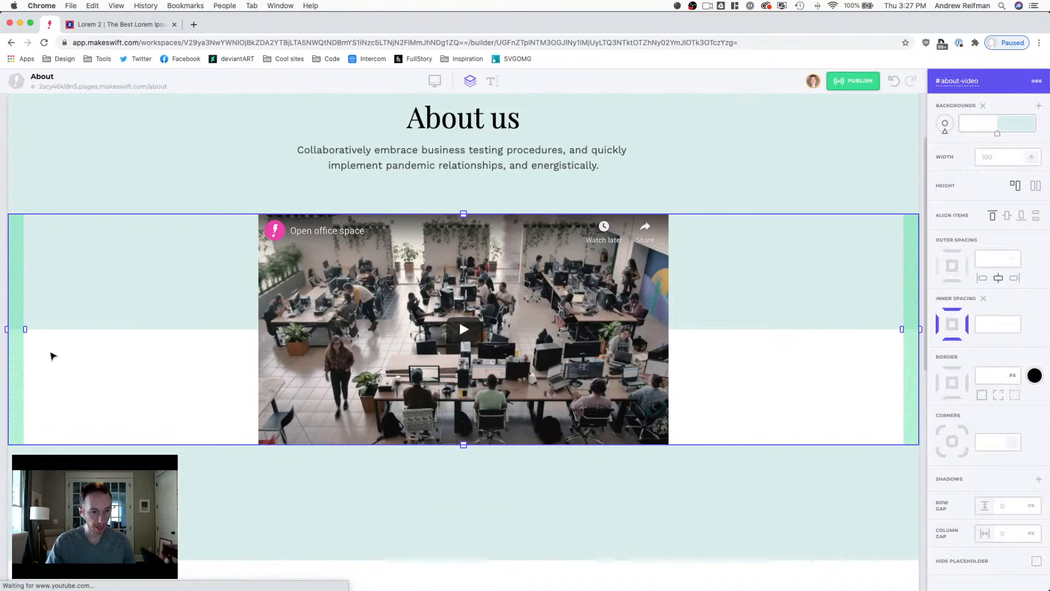
scroll(53, 356, "down", 3)
left_click(104, 298)
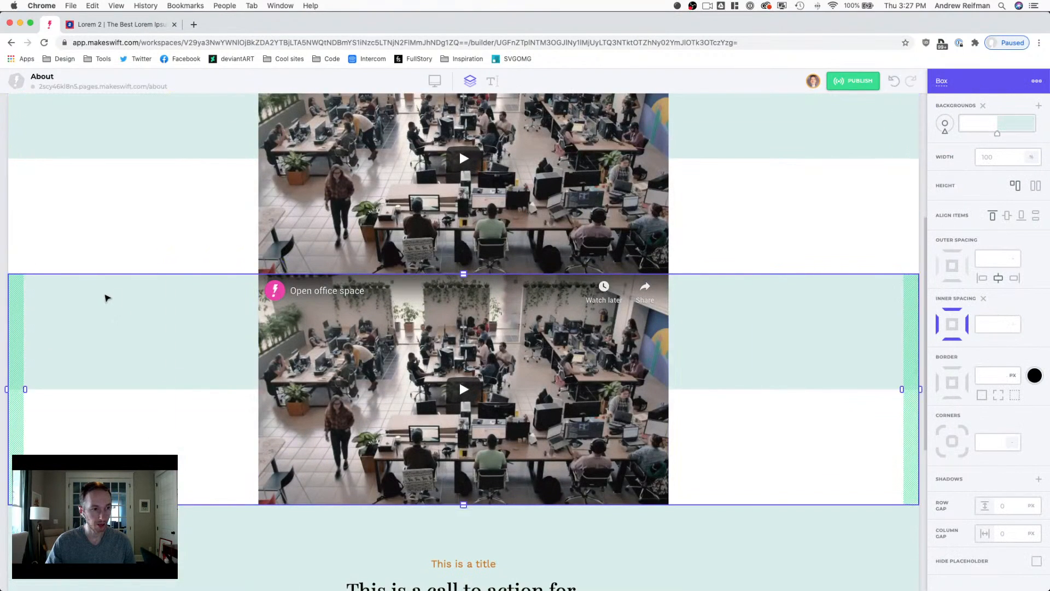
Step: Remove the gradient background from the duplicated section and delete the video inside it
left_click(983, 106)
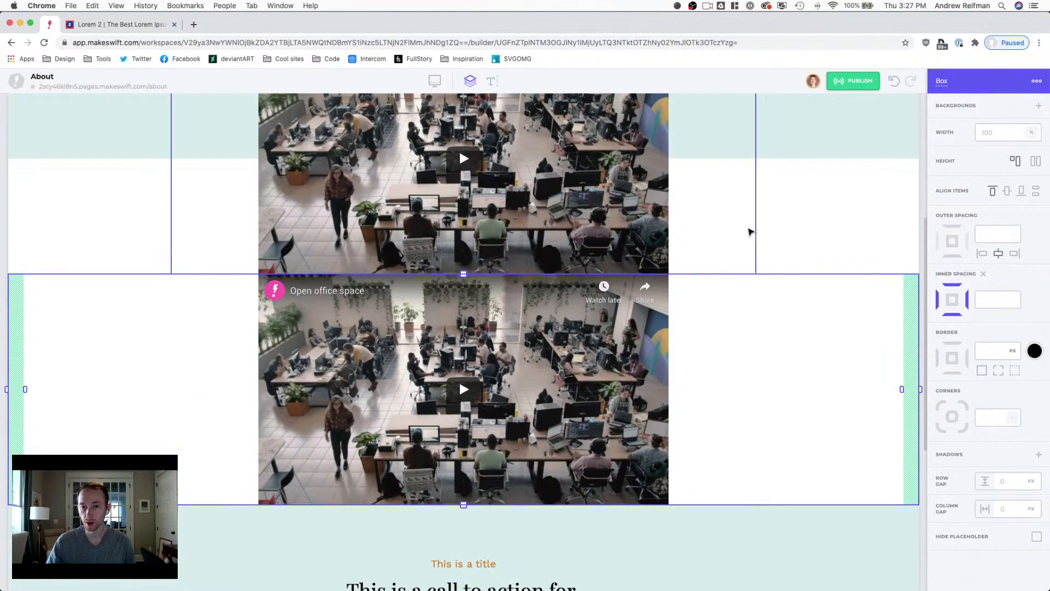
left_click(548, 343)
key("BackSpace")
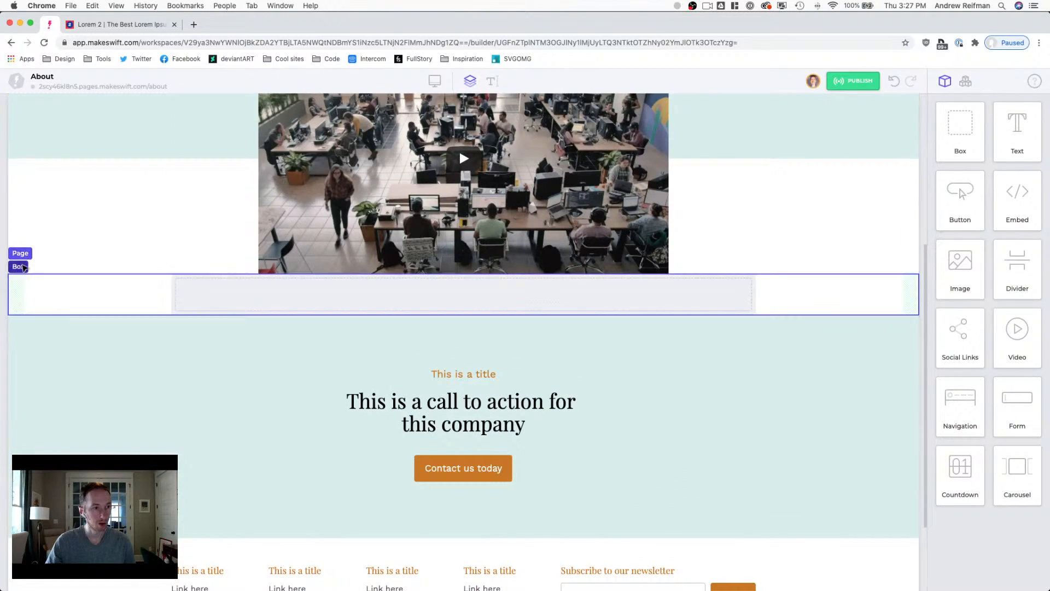
Step: Add matching top and bottom inner spacing to the emptied section below the video
left_click(103, 298)
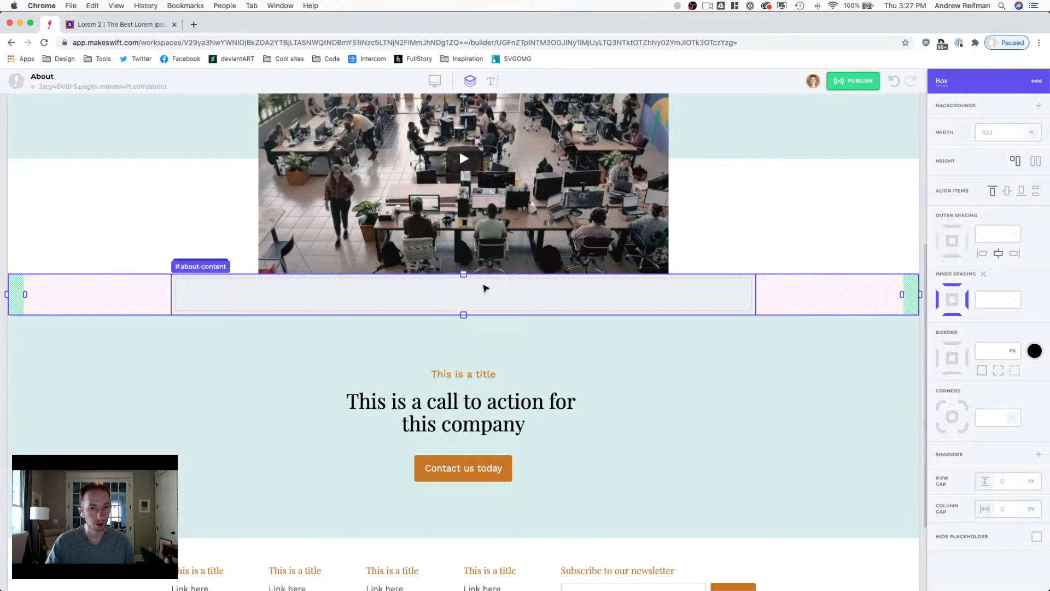
left_click_drag(465, 277, 472, 328)
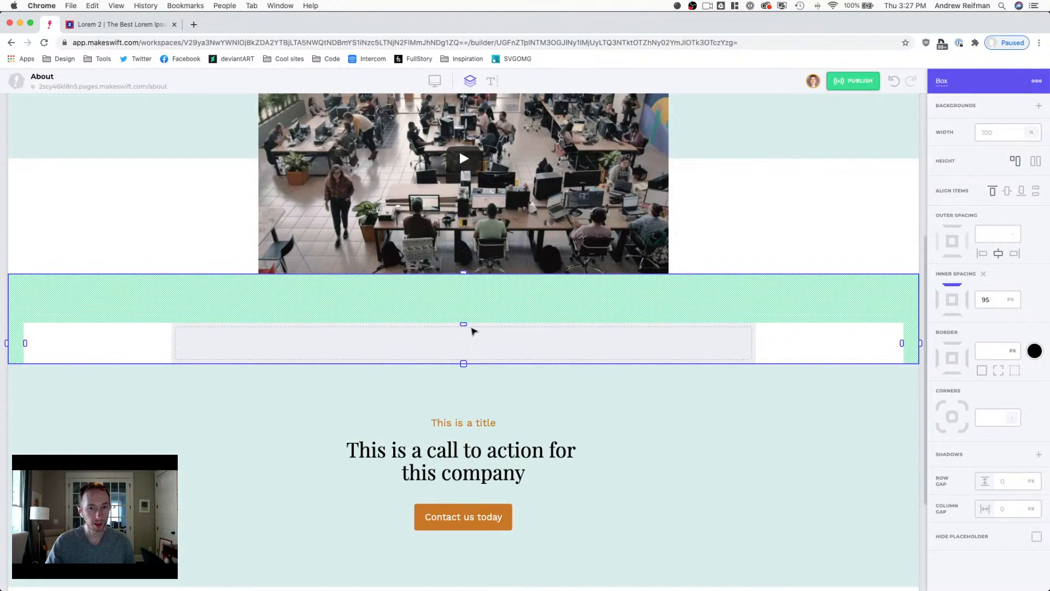
left_click_drag(463, 366, 462, 423)
left_click_drag(464, 326, 466, 334)
key("Escape")
Step: Examine how the hero, the about-video section and the empty section below fit together on the page
scroll(923, 374, "up", 5)
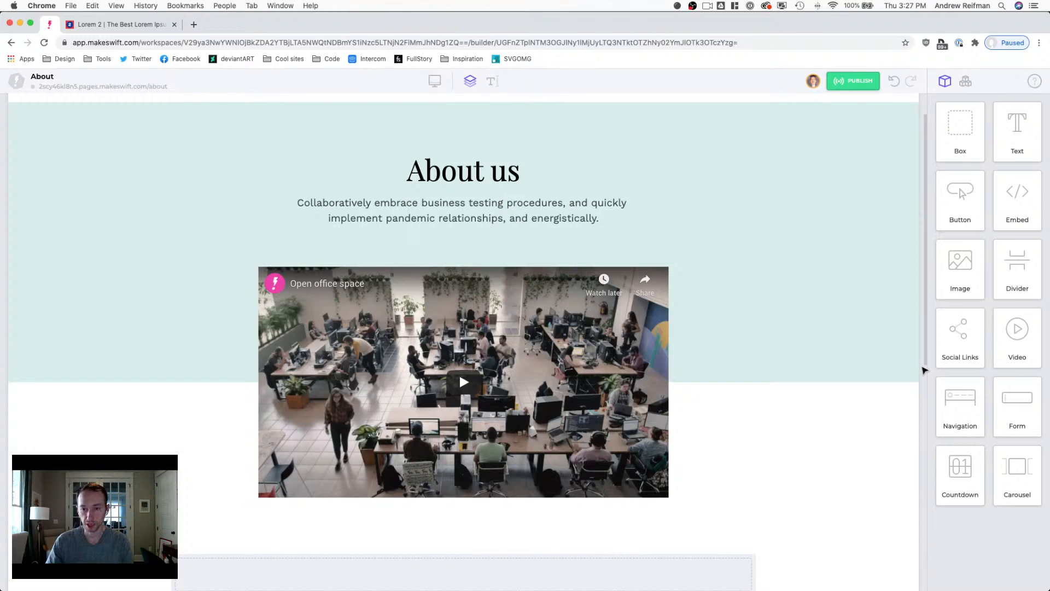
left_click(540, 364)
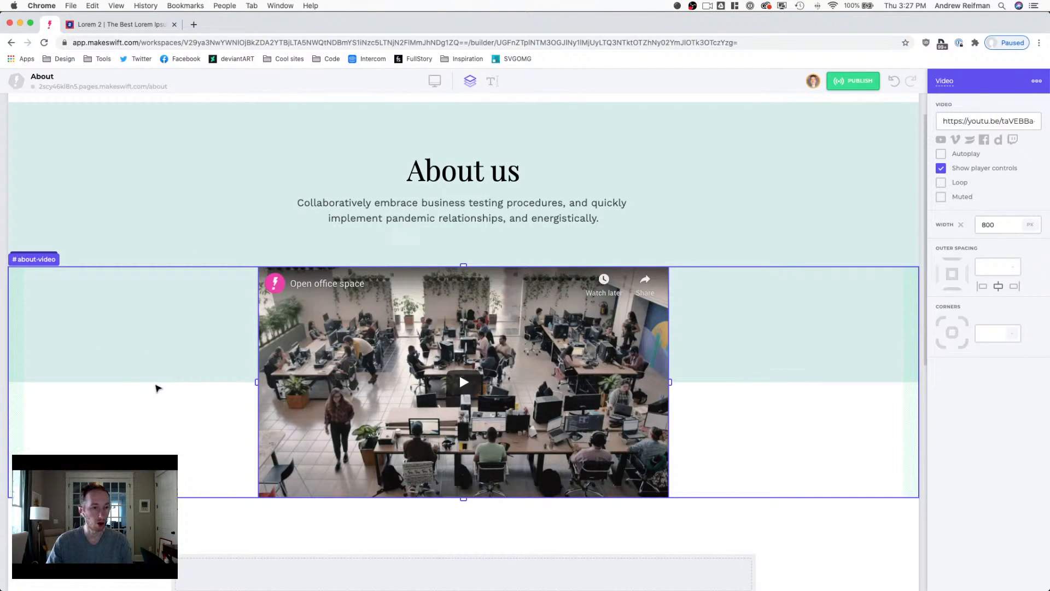
left_click(132, 387)
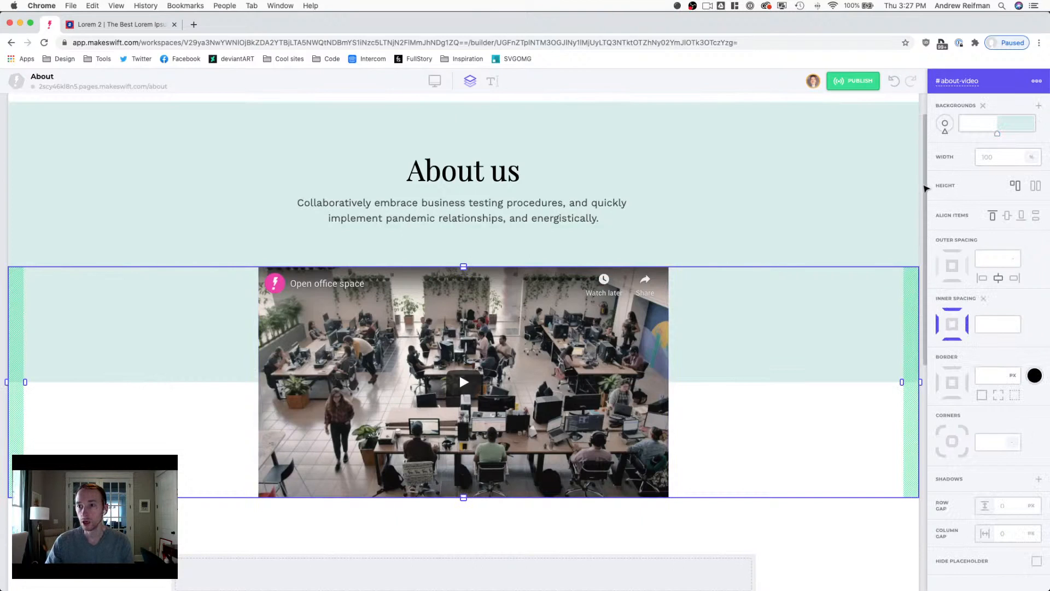
key("Escape")
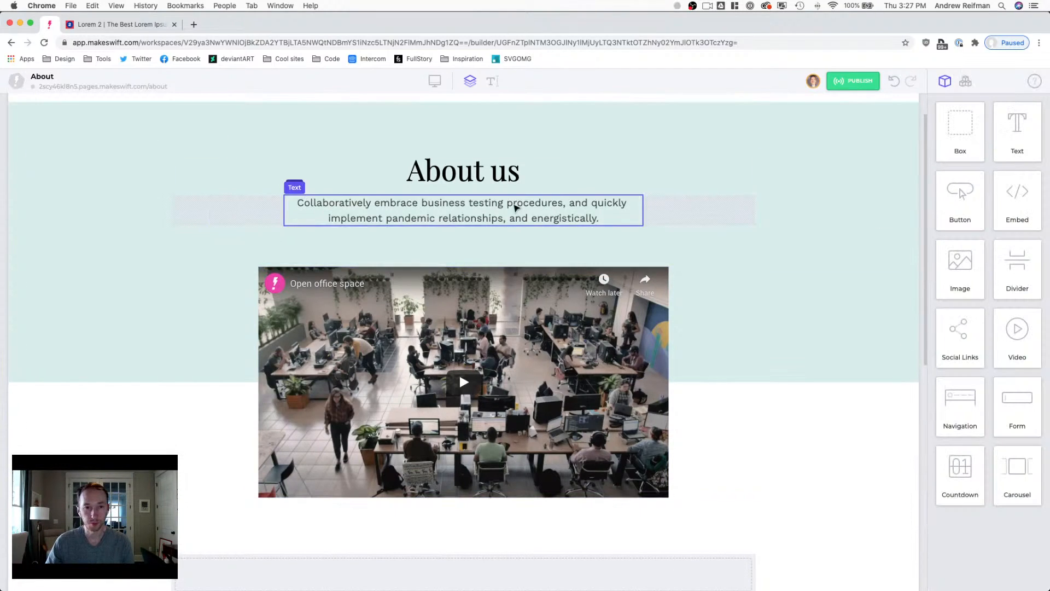
scroll(474, 228, "up", 2)
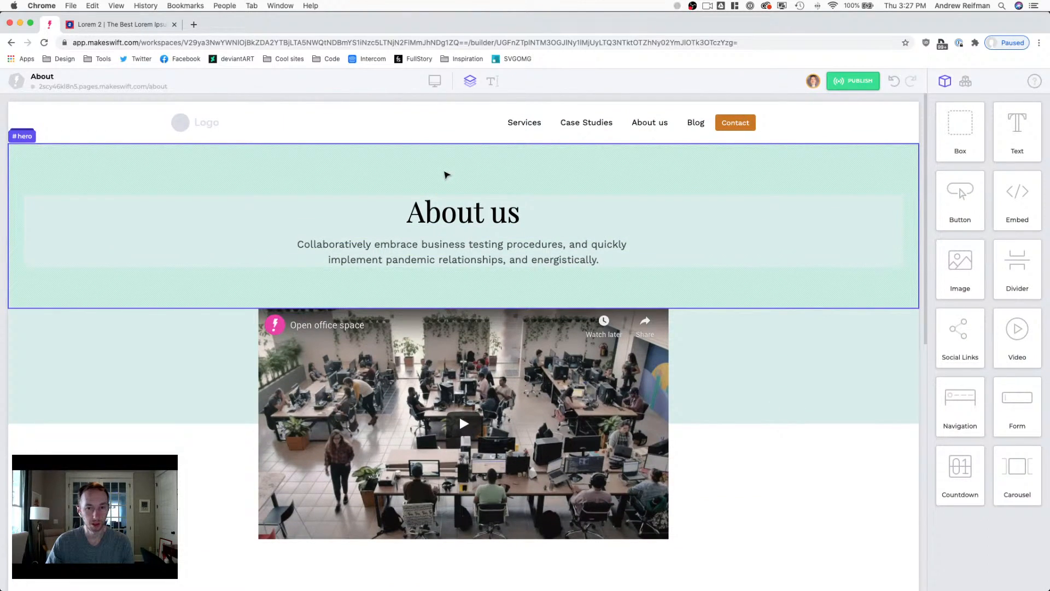
scroll(446, 176, "down", 5)
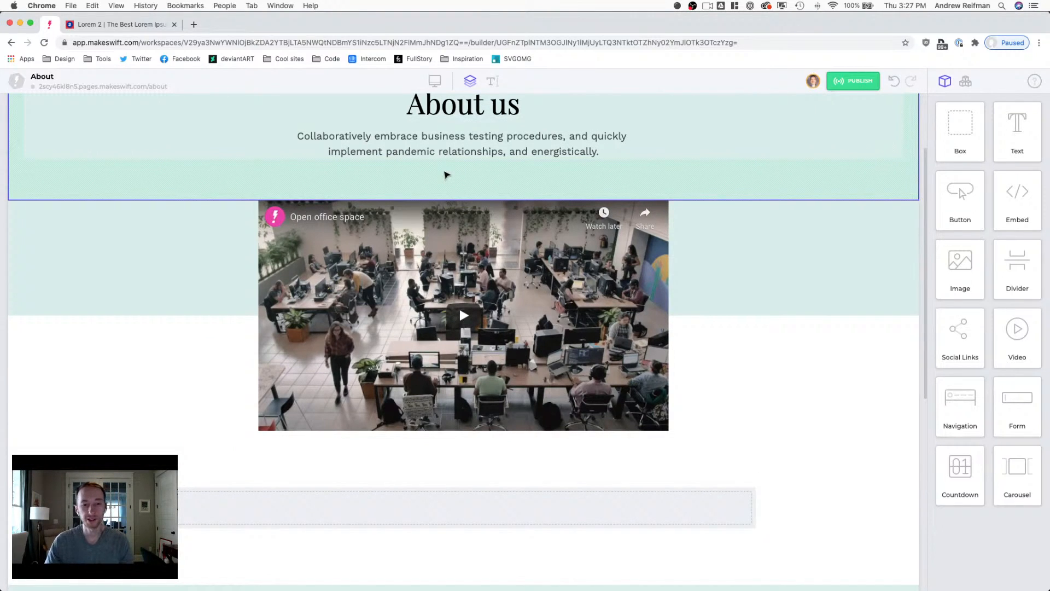
scroll(454, 181, "down", 3)
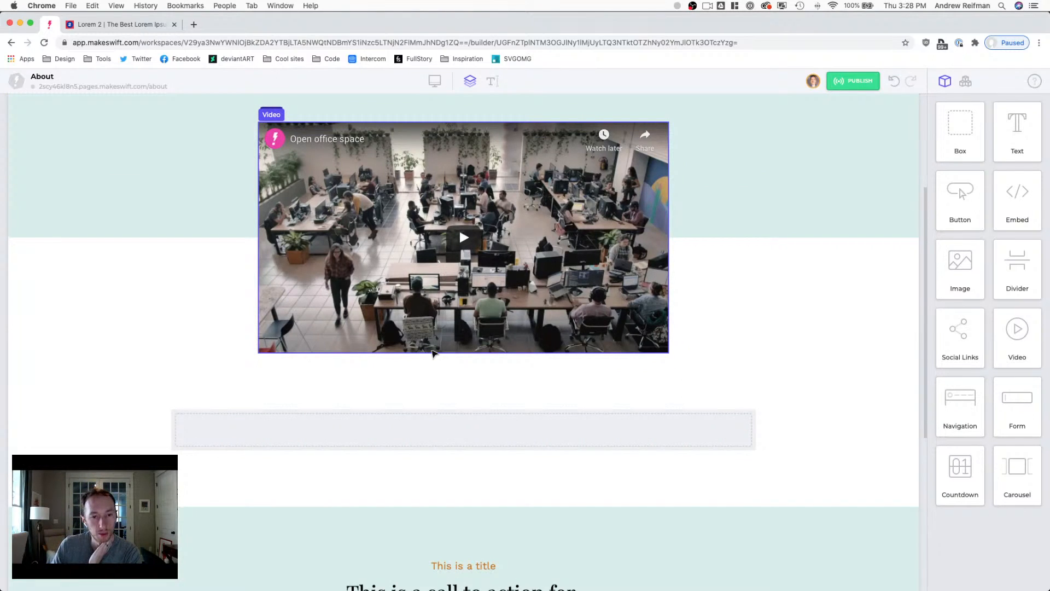
Step: Give the outer section around the empty placeholder the ID about-stats
scroll(432, 353, "down", 3)
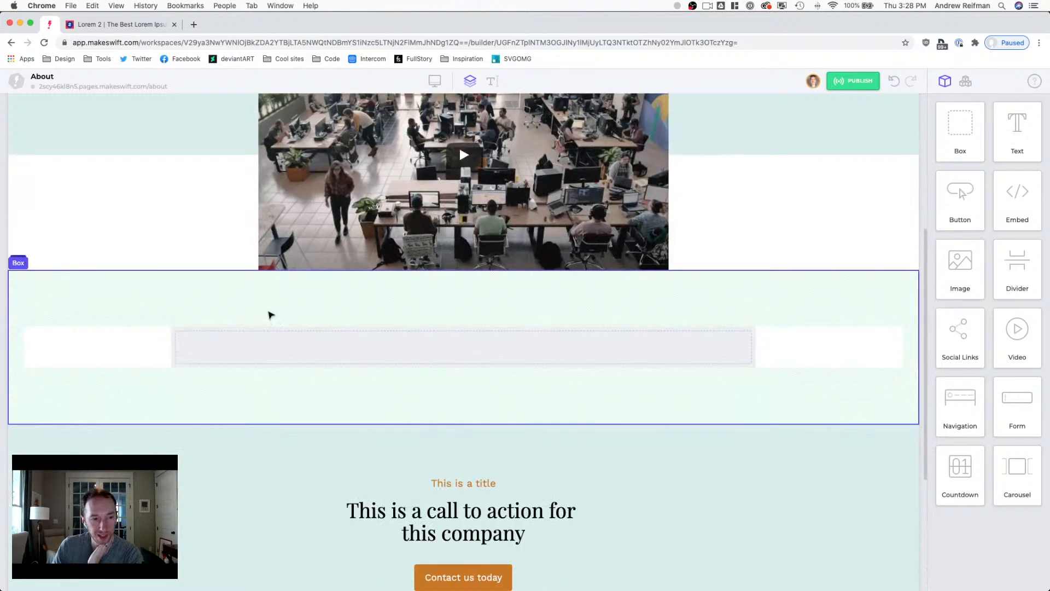
left_click(269, 315)
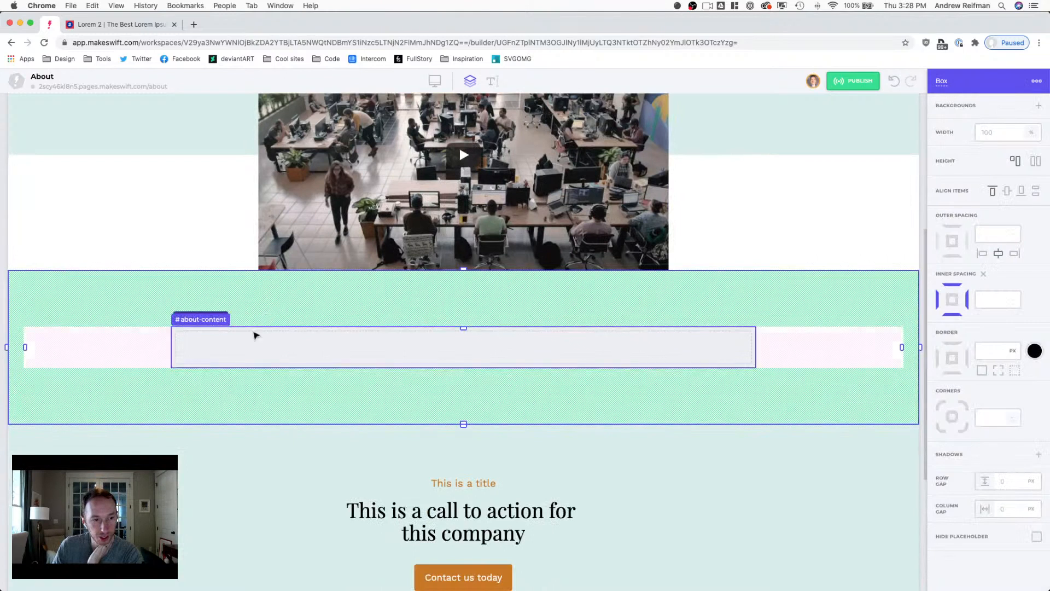
left_click(941, 78)
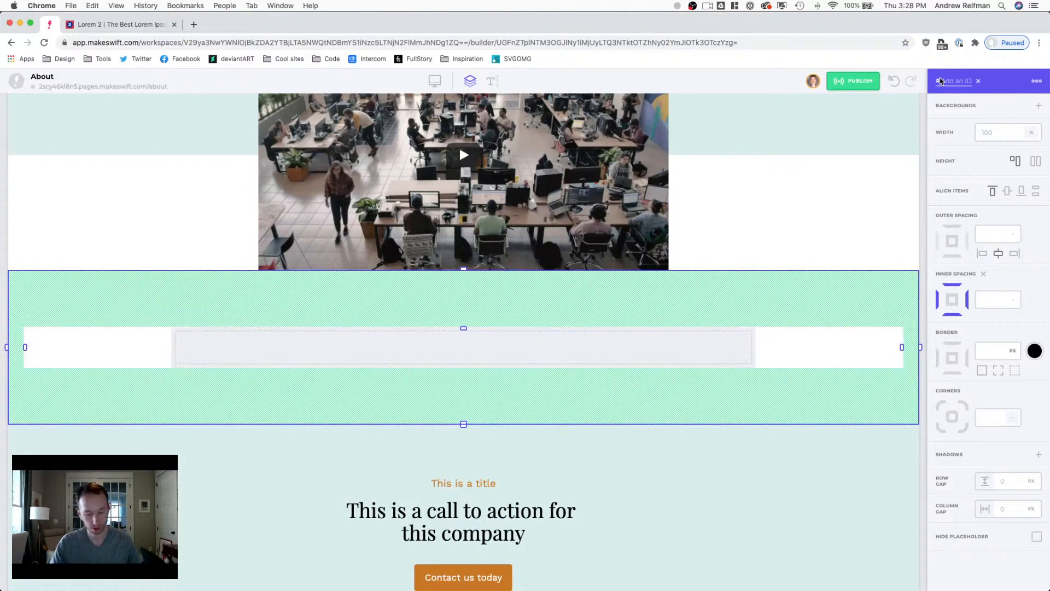
type("about-stats")
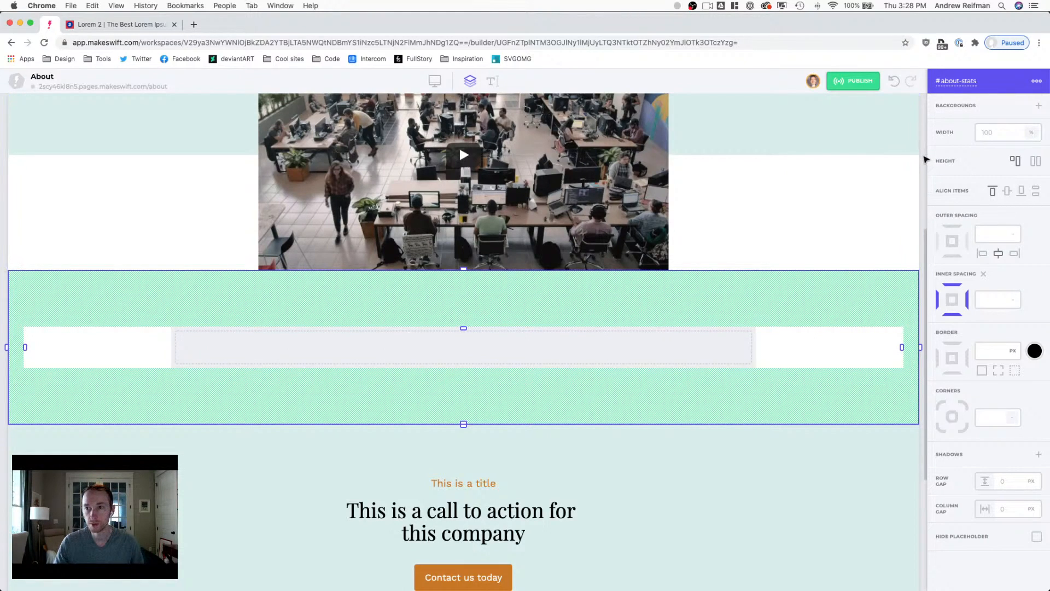
key("Escape")
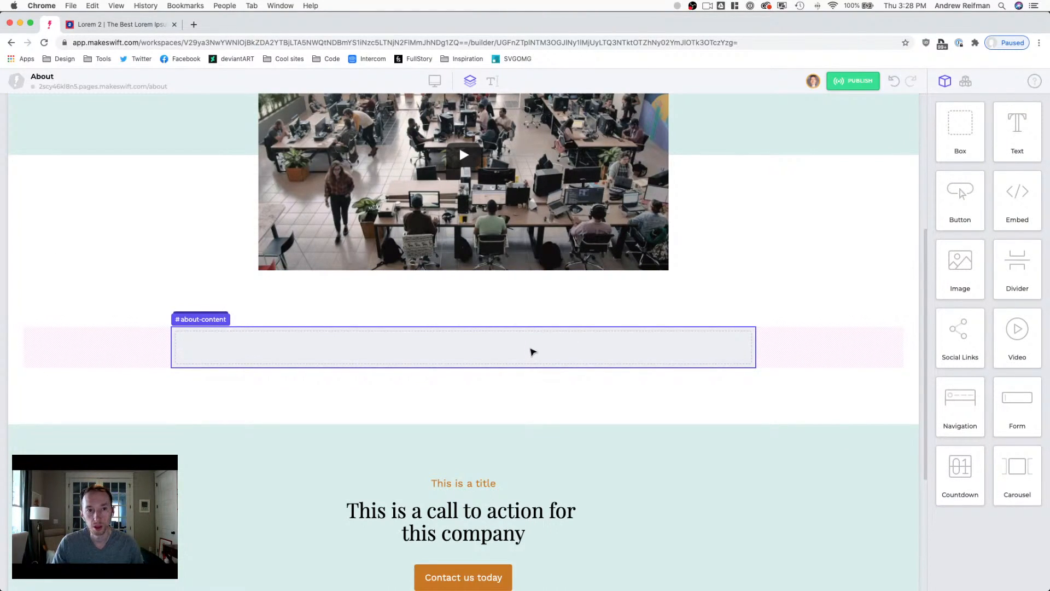
Step: Rename the empty inner box of the about-stats section as about-stats-content
scroll(530, 349, "up", 3)
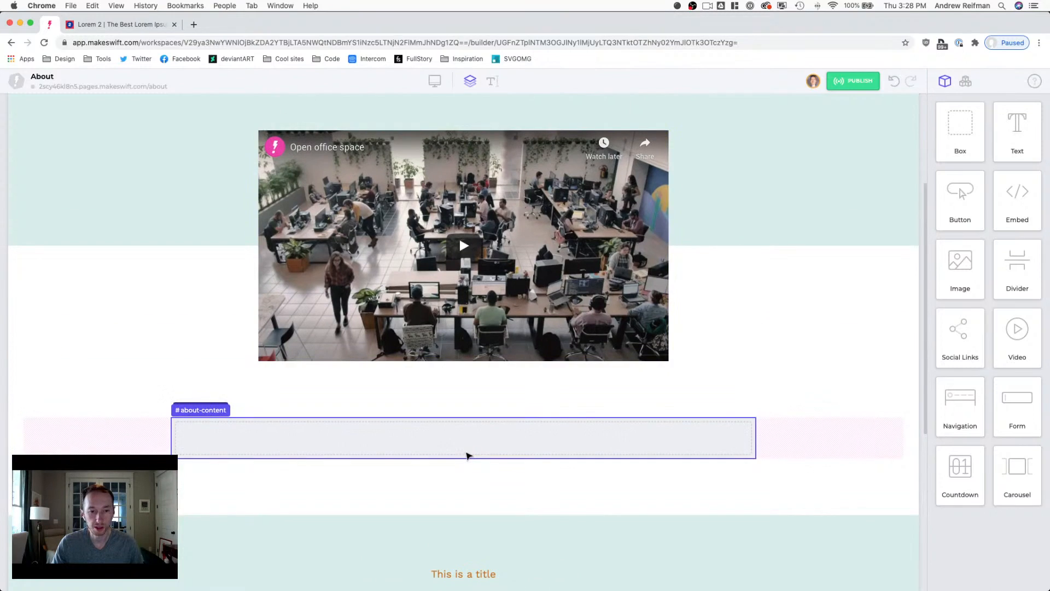
left_click(467, 455)
left_click(961, 81)
type("stats-")
key("Return")
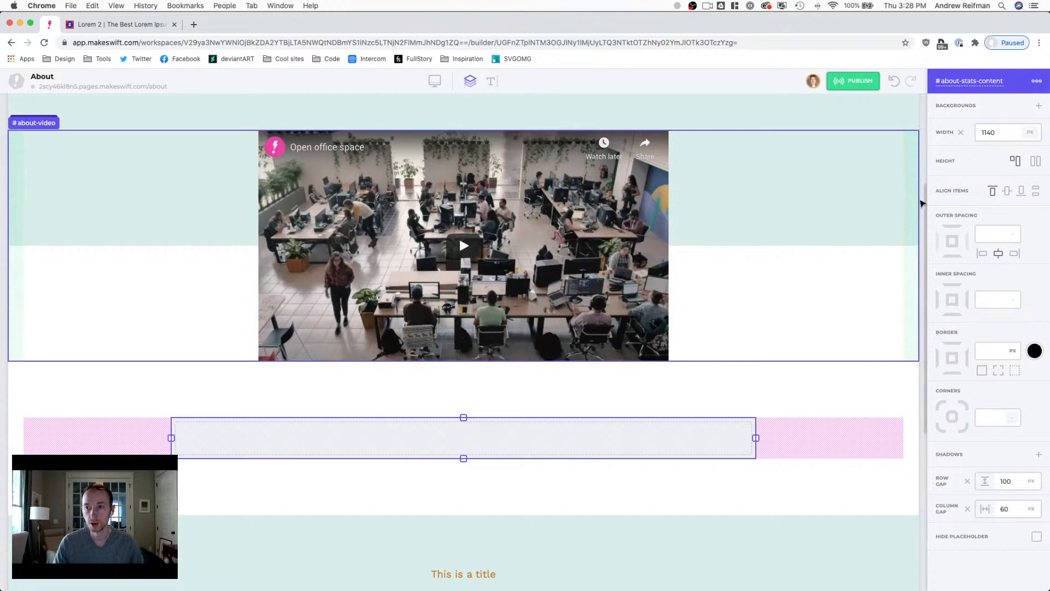
Step: Rename the inner box holding the video as video-content
left_click(701, 204)
double_click(946, 80)
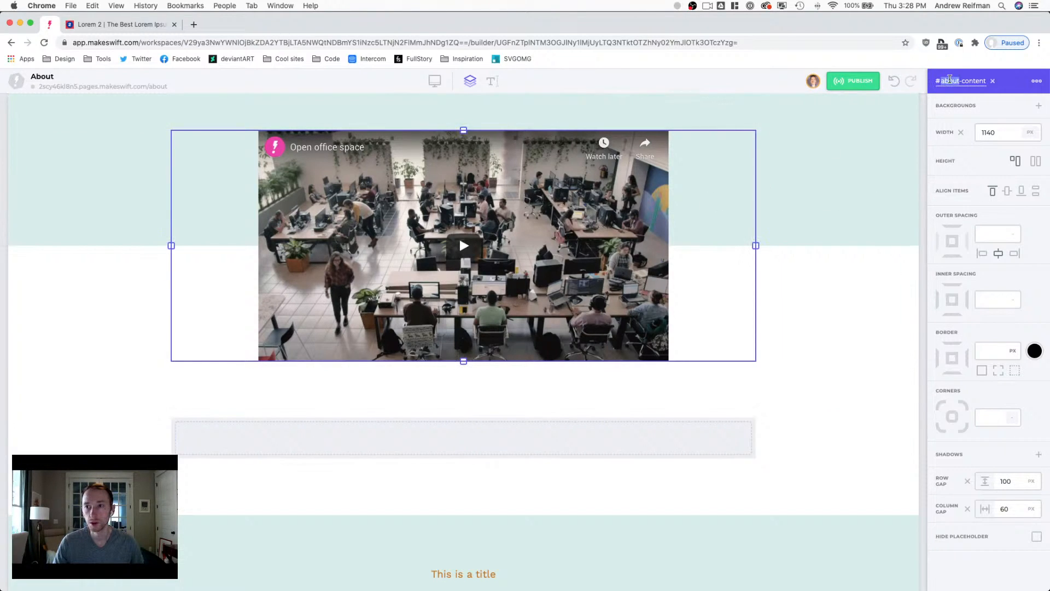
type("video")
scroll(923, 135, "up", 2)
scroll(919, 147, "up", 3)
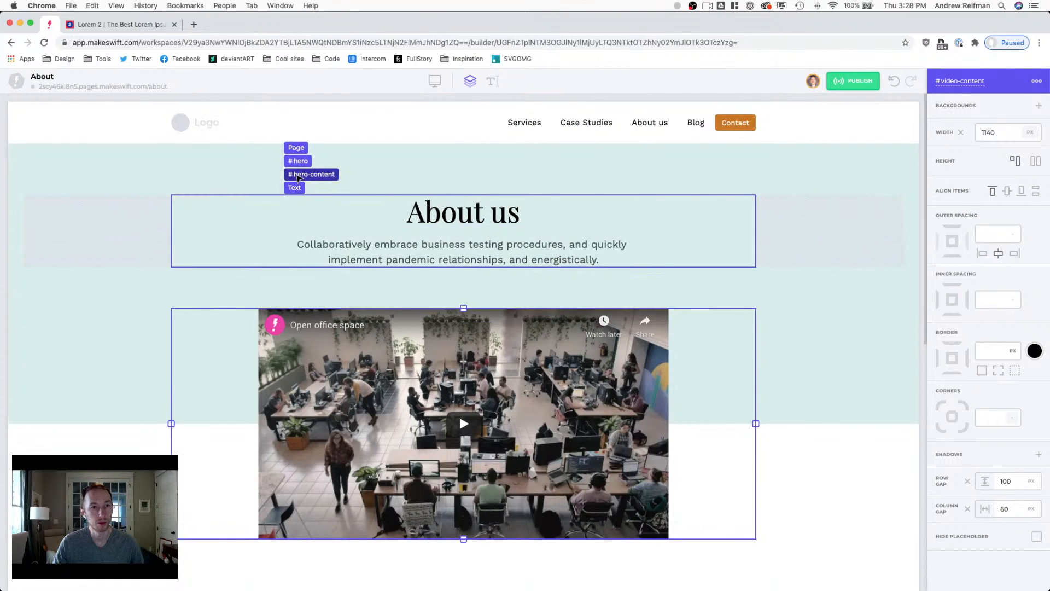
scroll(903, 405, "down", 5)
key("Escape")
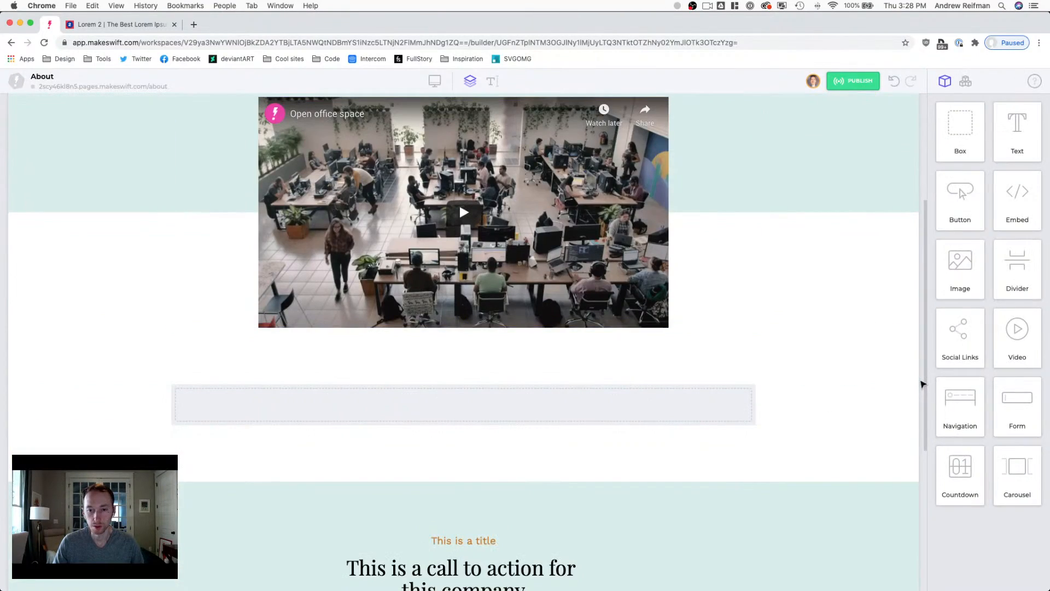
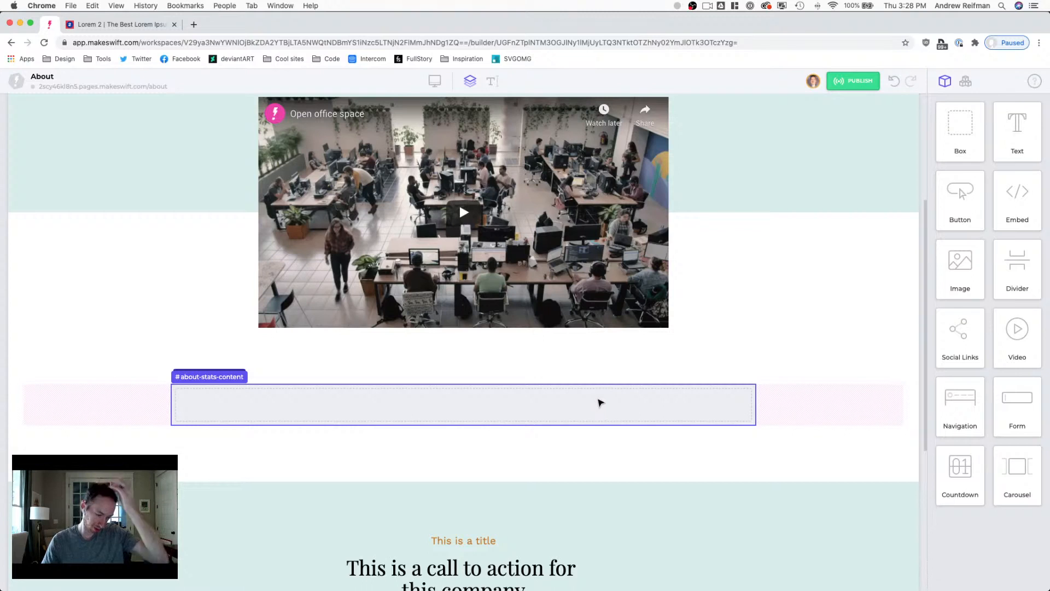
Step: Add a box with the ID stat-1 inside about-stats-content and clear its inner spacing
left_click_drag(959, 140, 516, 403)
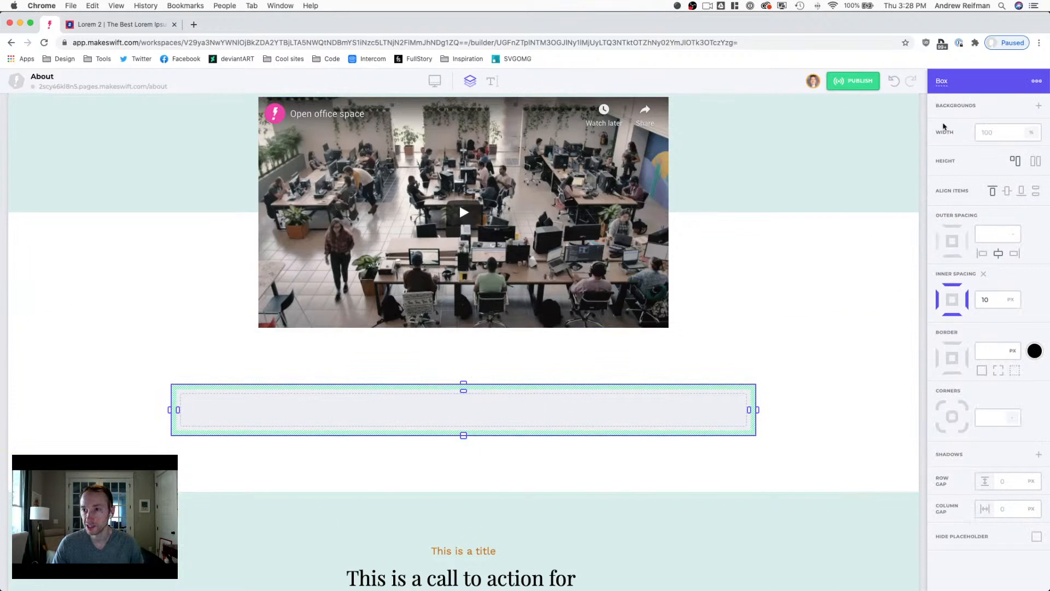
left_click(941, 81)
type("stat")
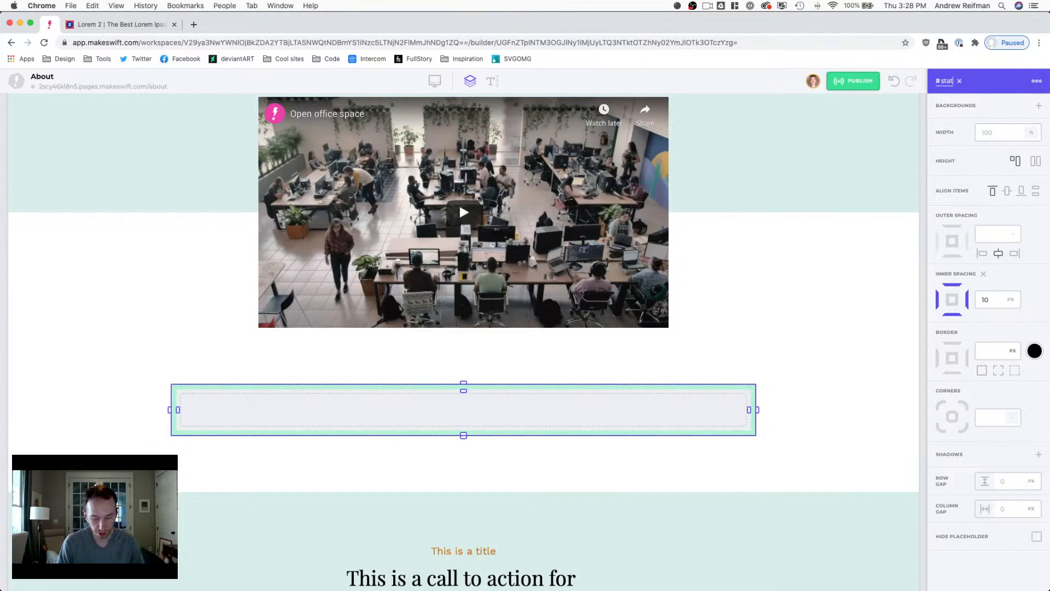
type("-1")
key("Return")
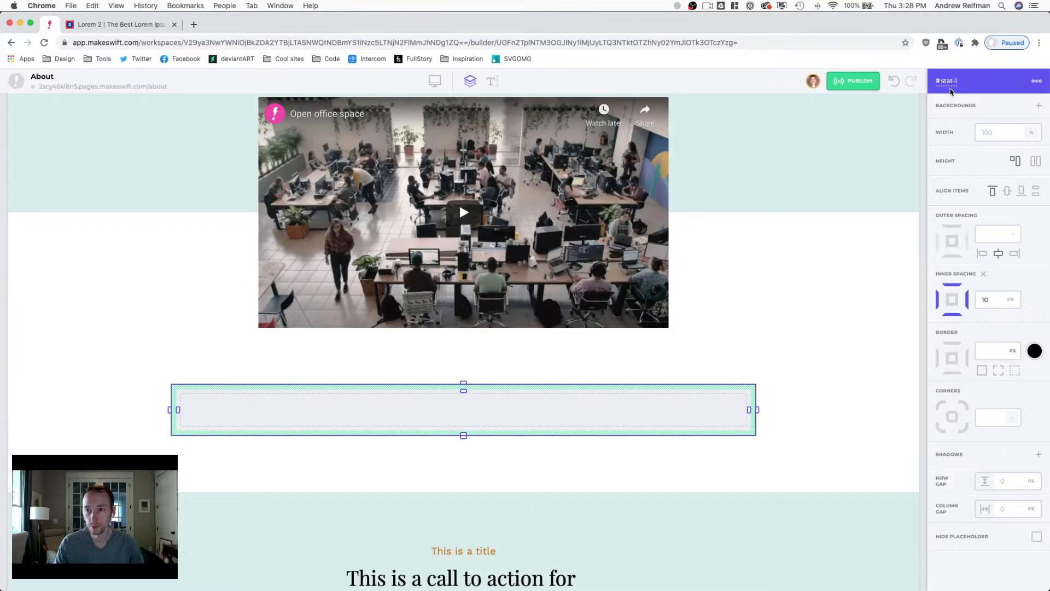
left_click(984, 274)
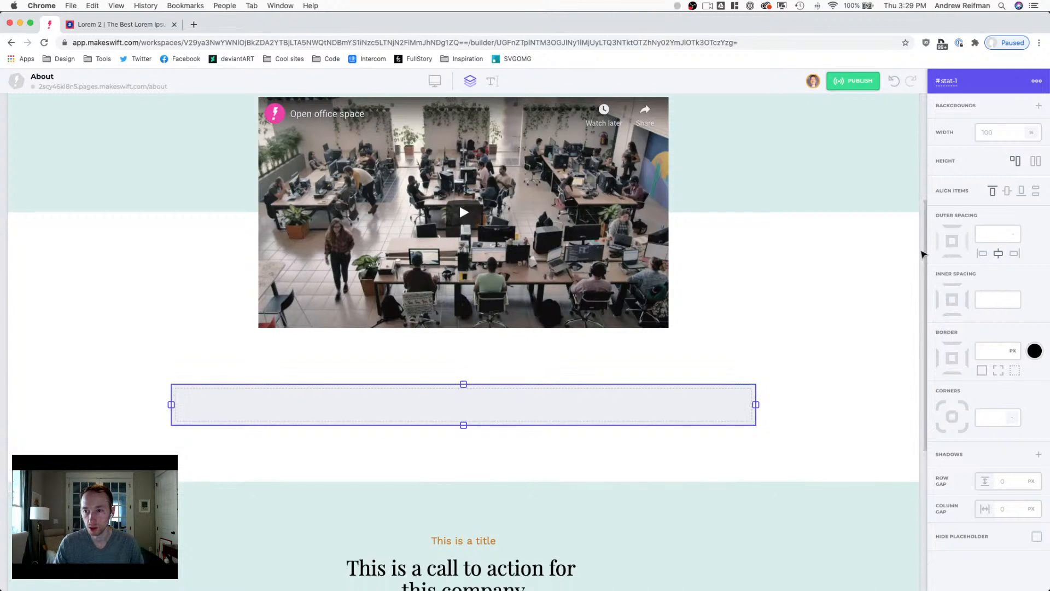
key("Escape")
Step: Copy the call-to-action heading text into the empty stat-1 box
scroll(800, 264, "down", 3)
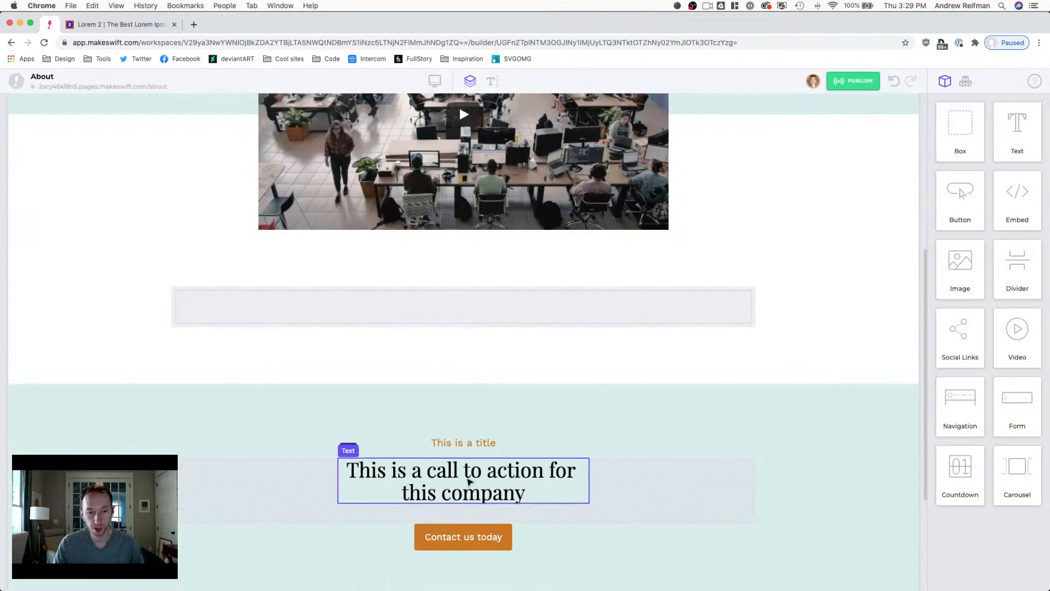
left_click(467, 471)
key("Escape")
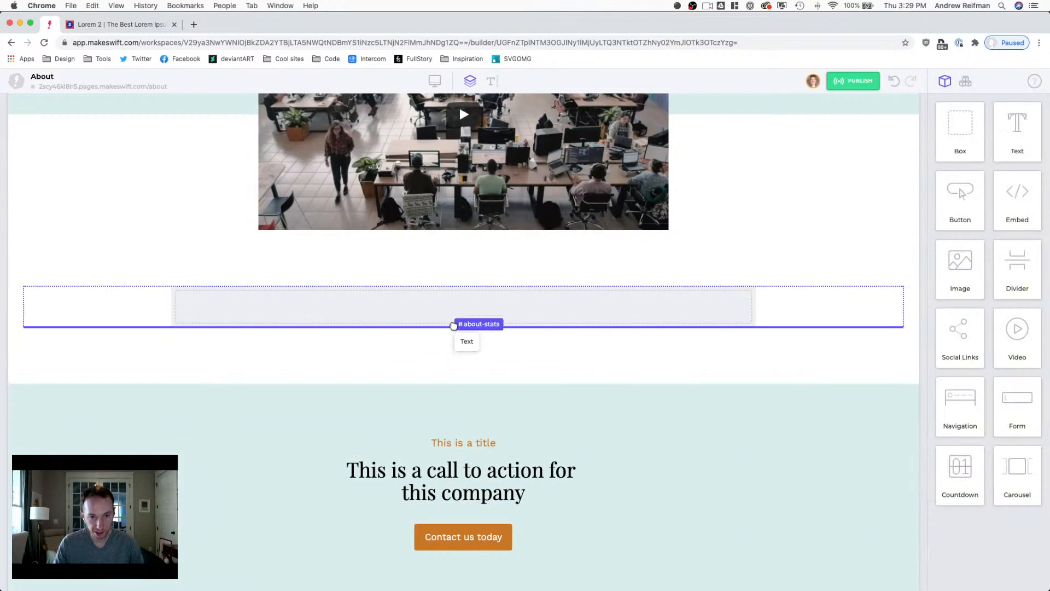
left_click_drag(452, 310, 453, 312)
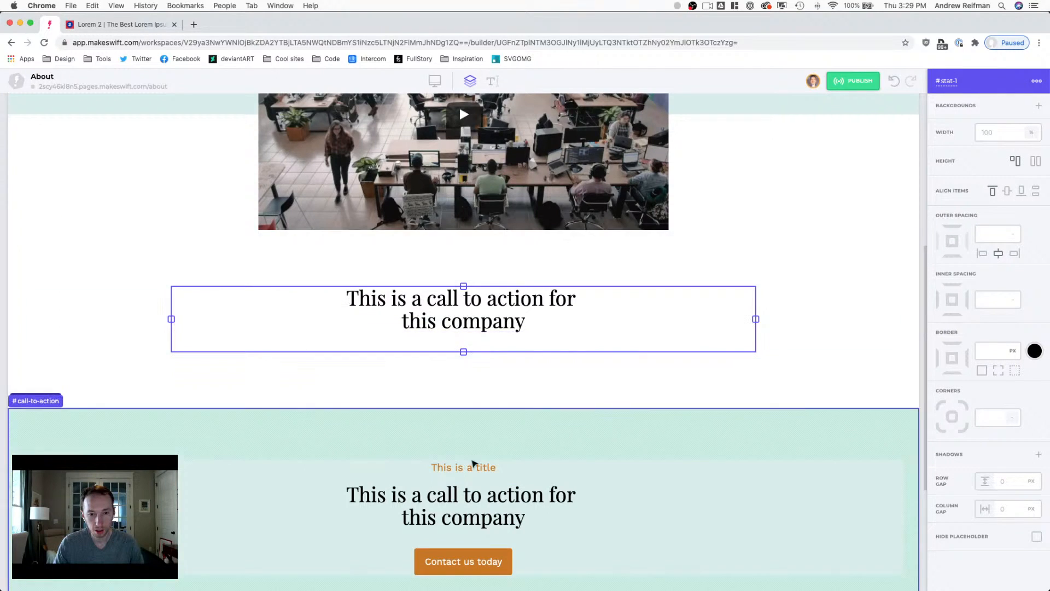
Step: Copy the paragraph under the About us title into the stat-1 box, below its heading
scroll(484, 383, "up", 6)
left_click(479, 263)
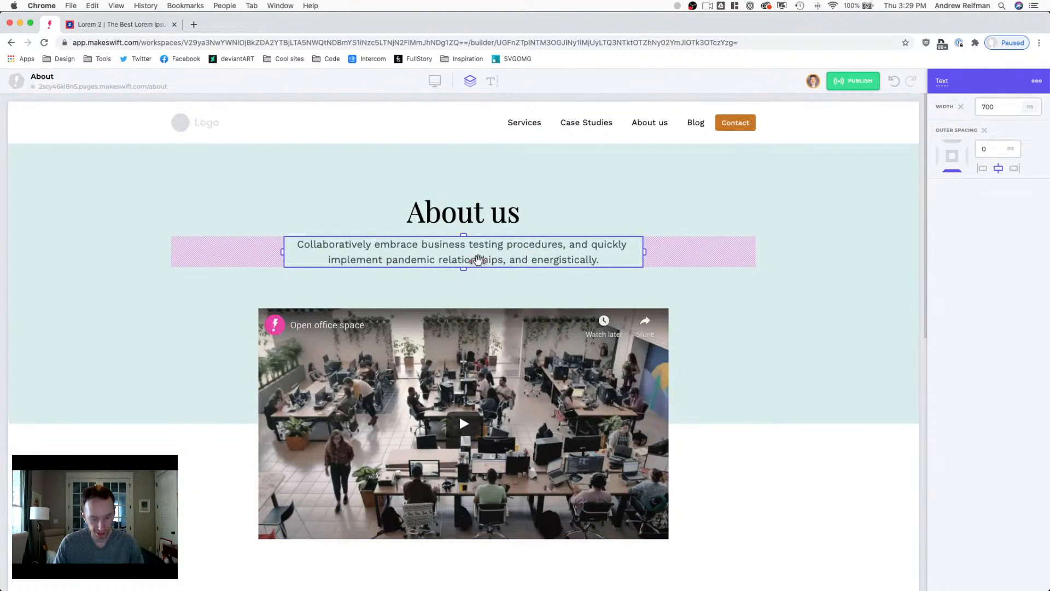
scroll(479, 263, "down", 5)
key("super+v")
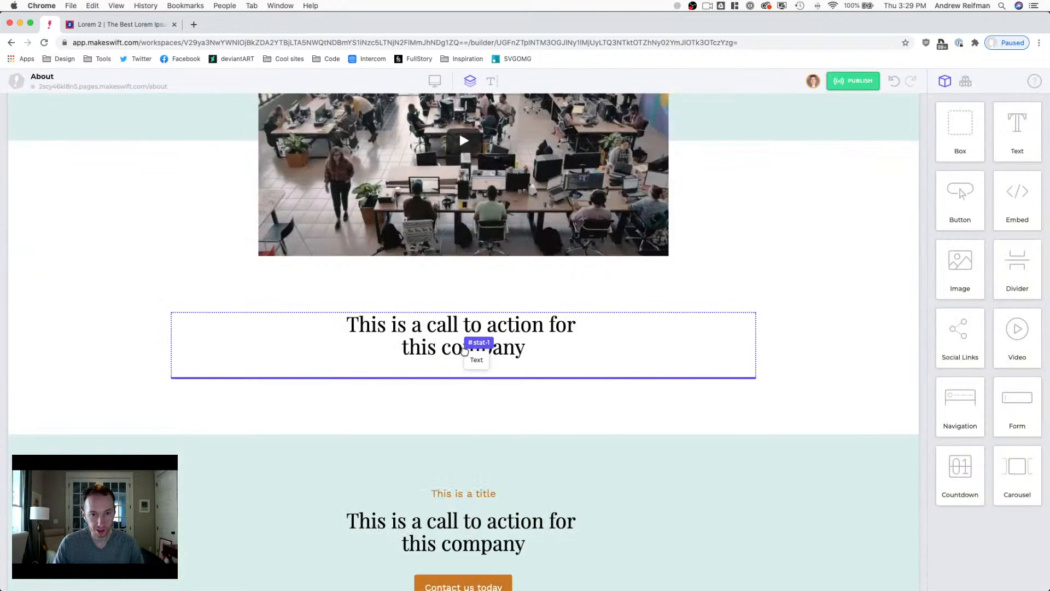
Step: Replace the heading text in the stat-1 box with 256
left_click(467, 346)
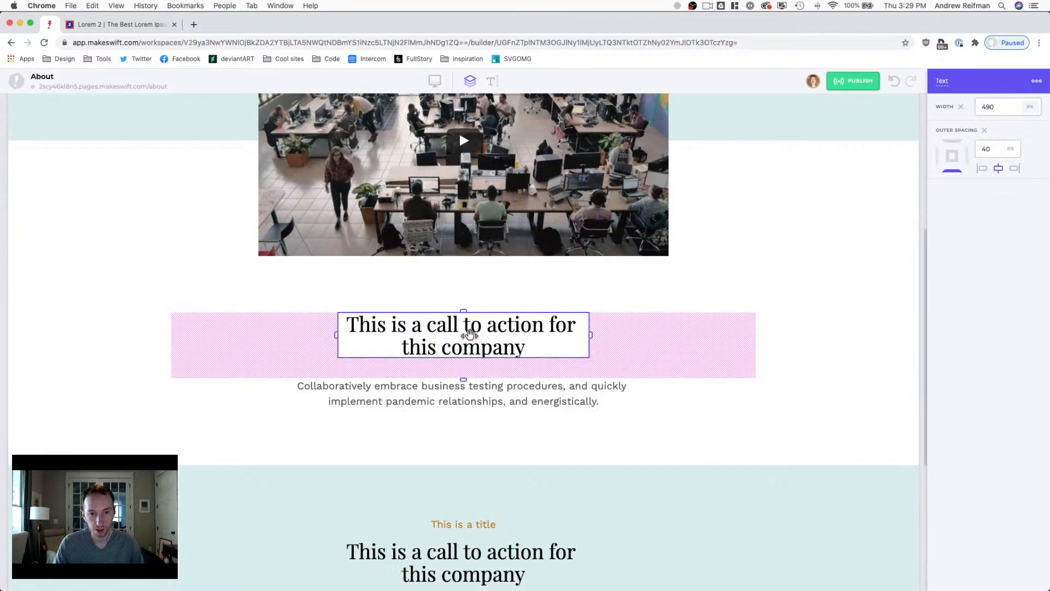
double_click(472, 334)
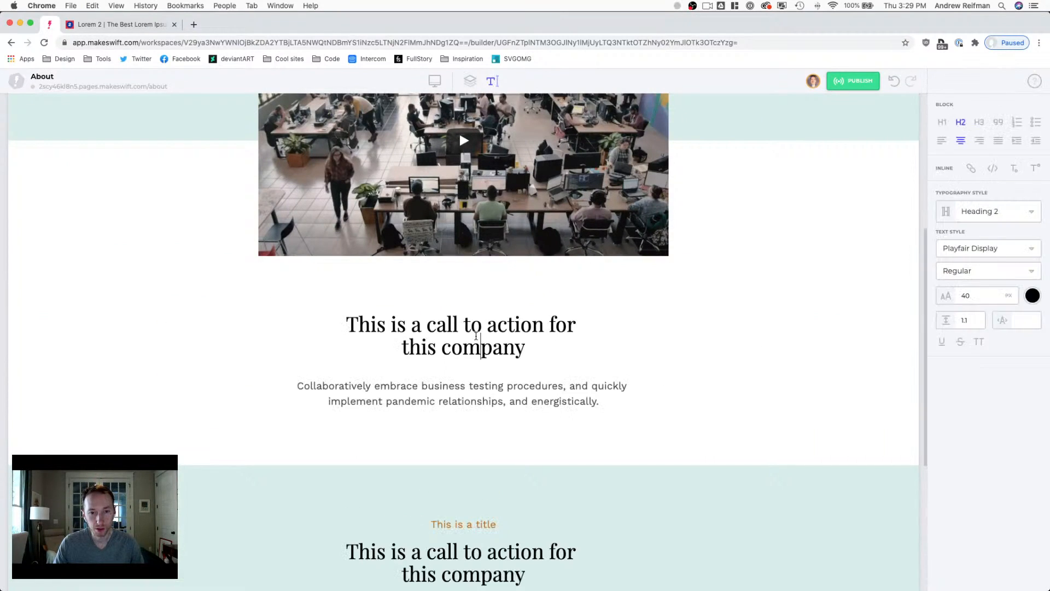
key("super+a")
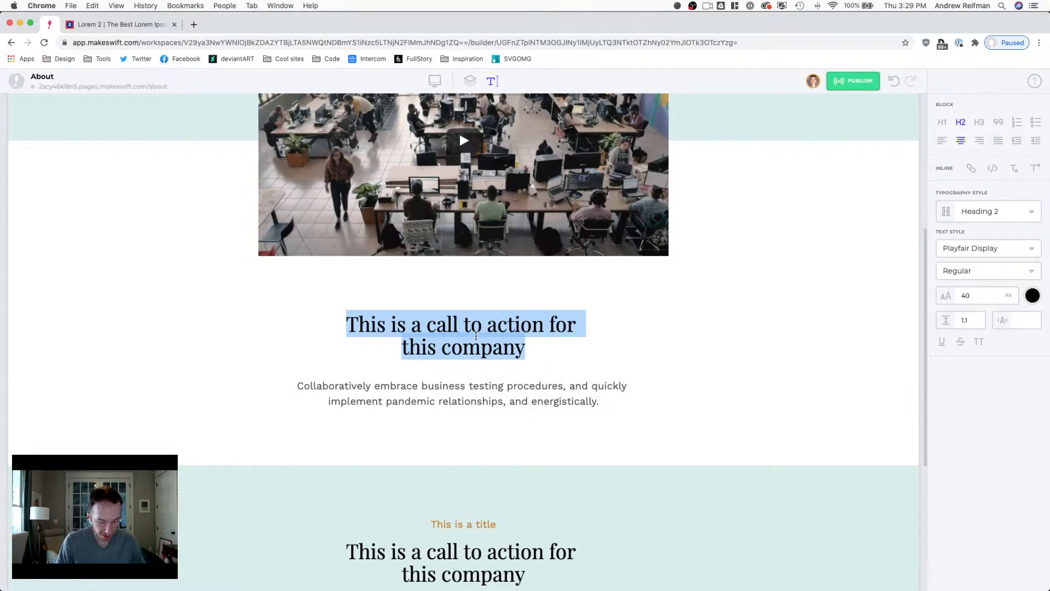
type("256")
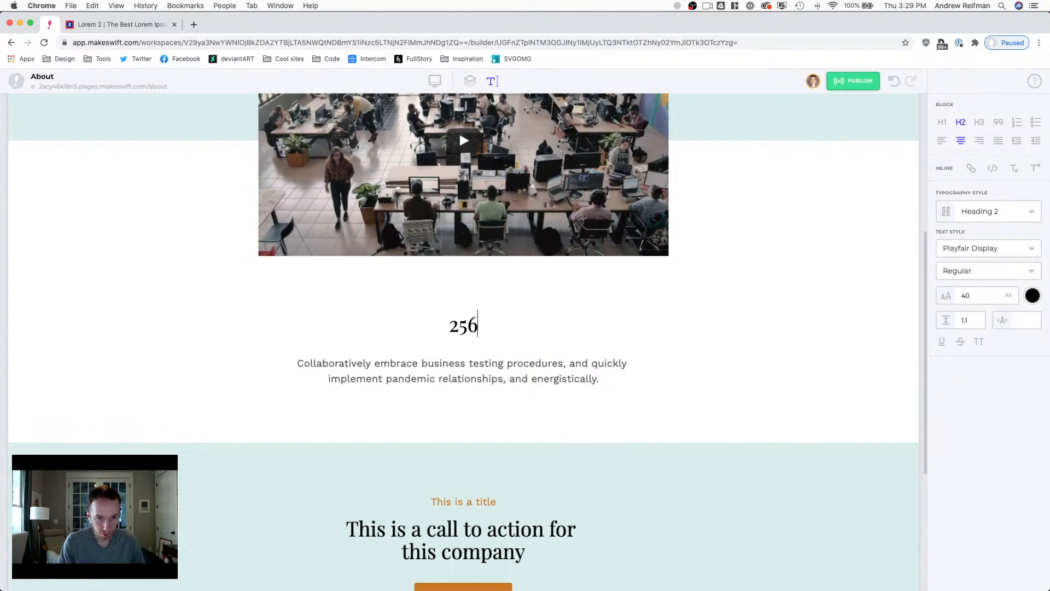
Step: Color the 256 heading in the stat-1 box with the orange site color
double_click(459, 325)
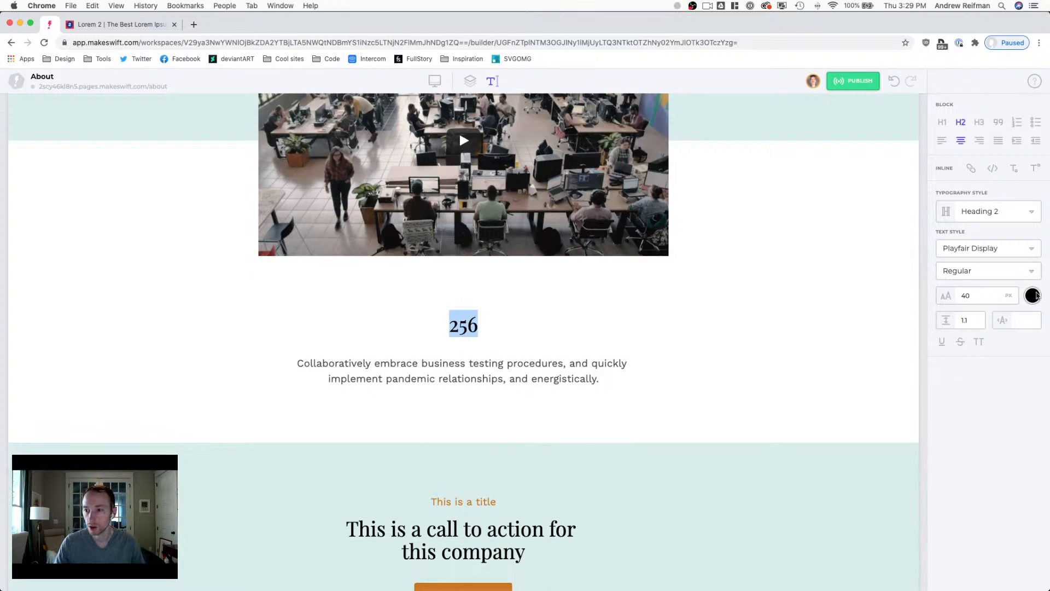
left_click(1033, 295)
left_click(1023, 335)
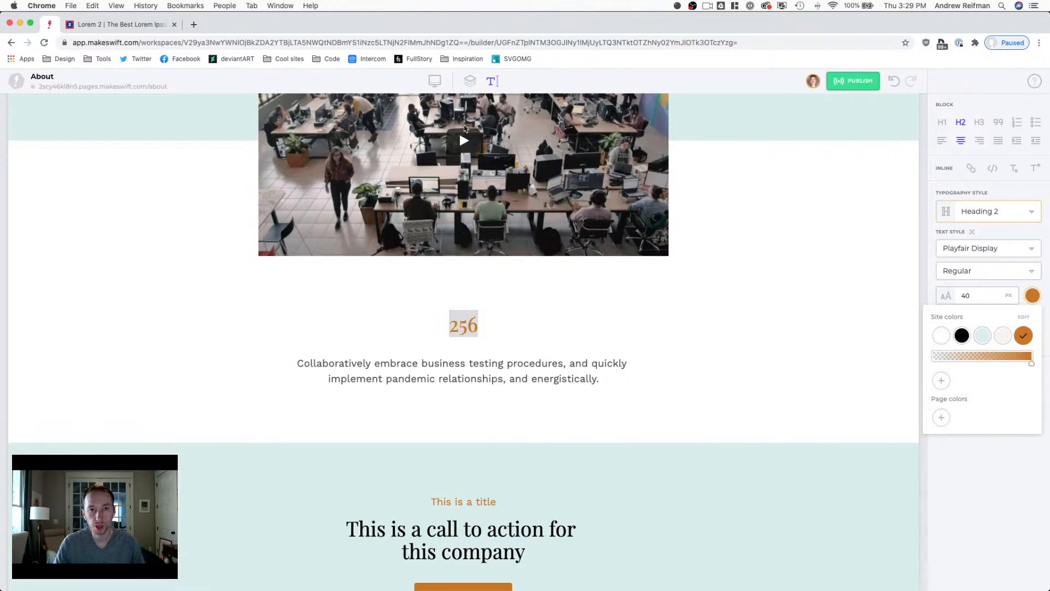
Step: Replace the paragraph below the 256 heading with the label Employees
left_click(470, 81)
triple_click(473, 370)
type("E")
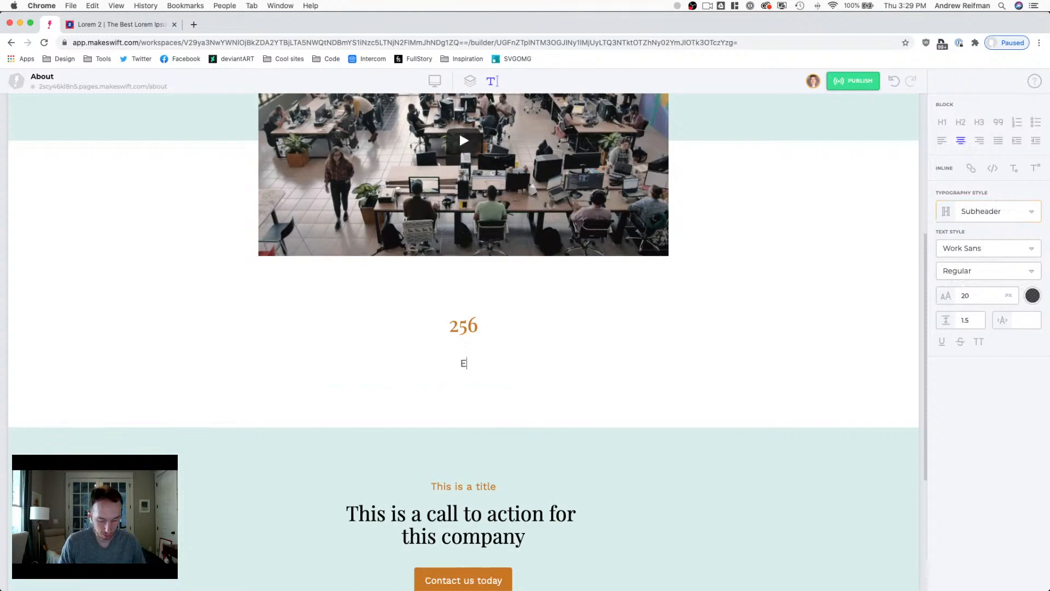
type("mployees")
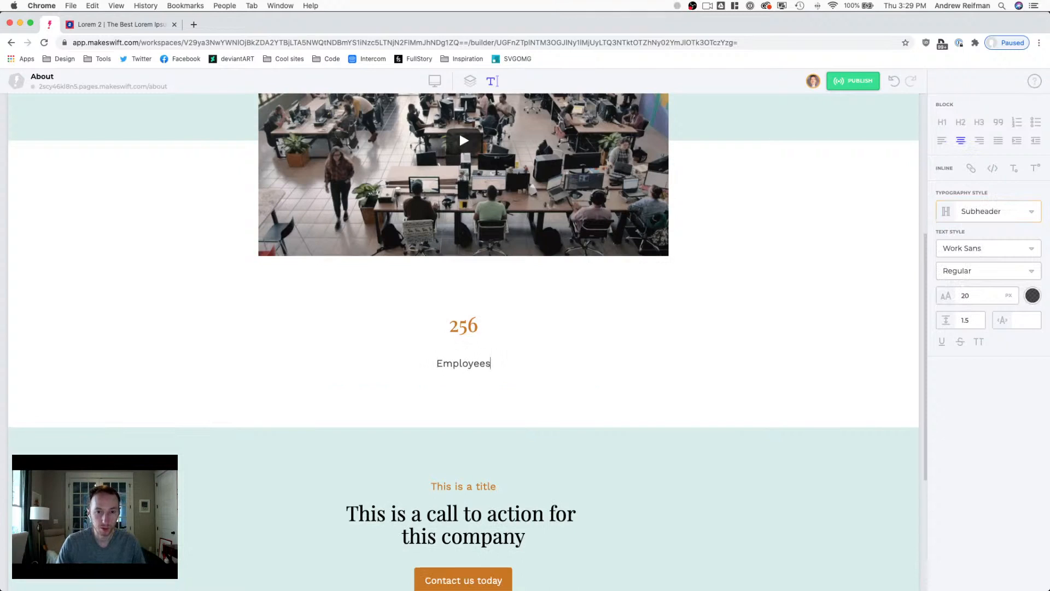
Step: Apply the Paragraph typography style to the Employees label
double_click(468, 368)
left_click(952, 212)
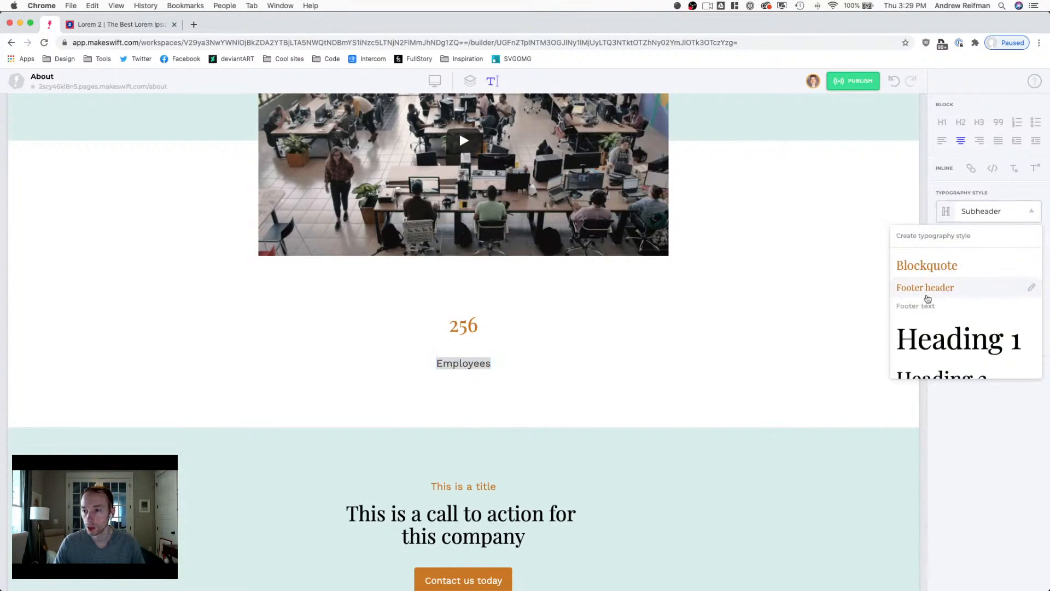
scroll(924, 301, "down", 5)
left_click(920, 302)
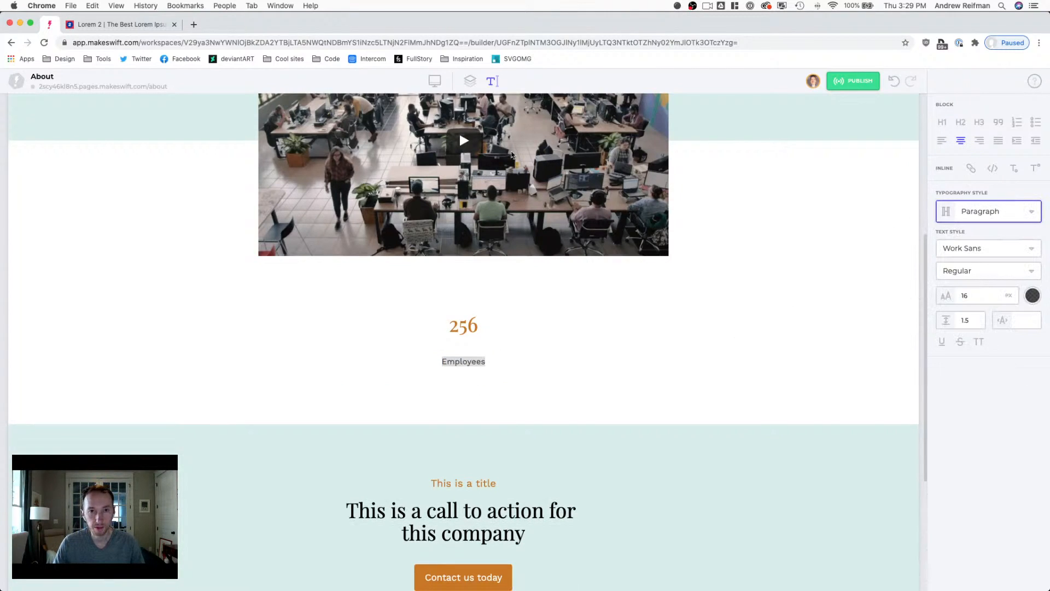
Step: Reduce the 256 heading's bottom outer spacing to 15 px and clear its fixed width
left_click(445, 348)
left_click(464, 325)
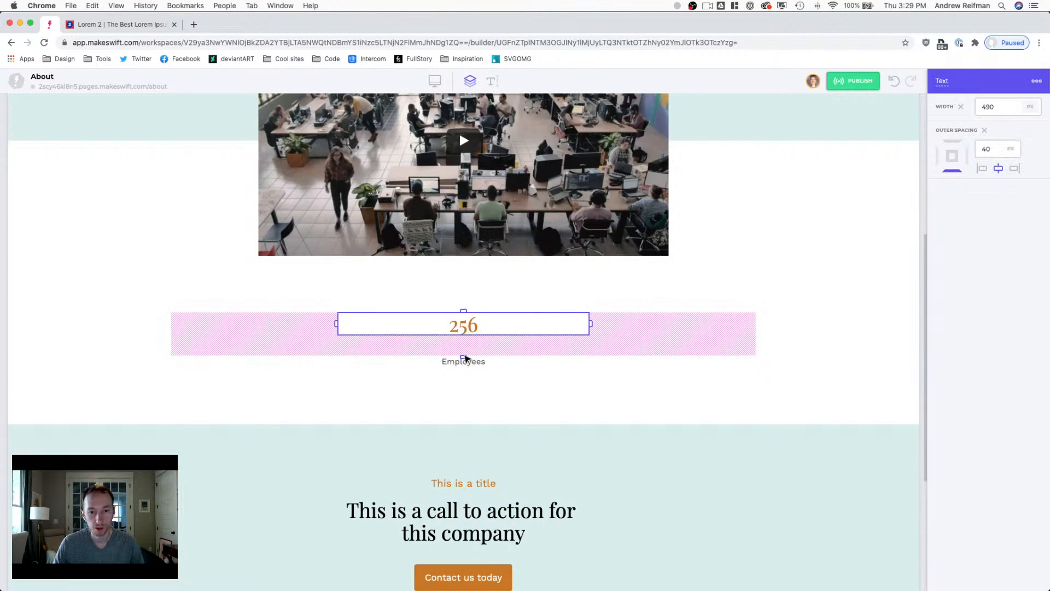
left_click(466, 358)
left_click(466, 329)
left_click_drag(466, 355, 468, 345)
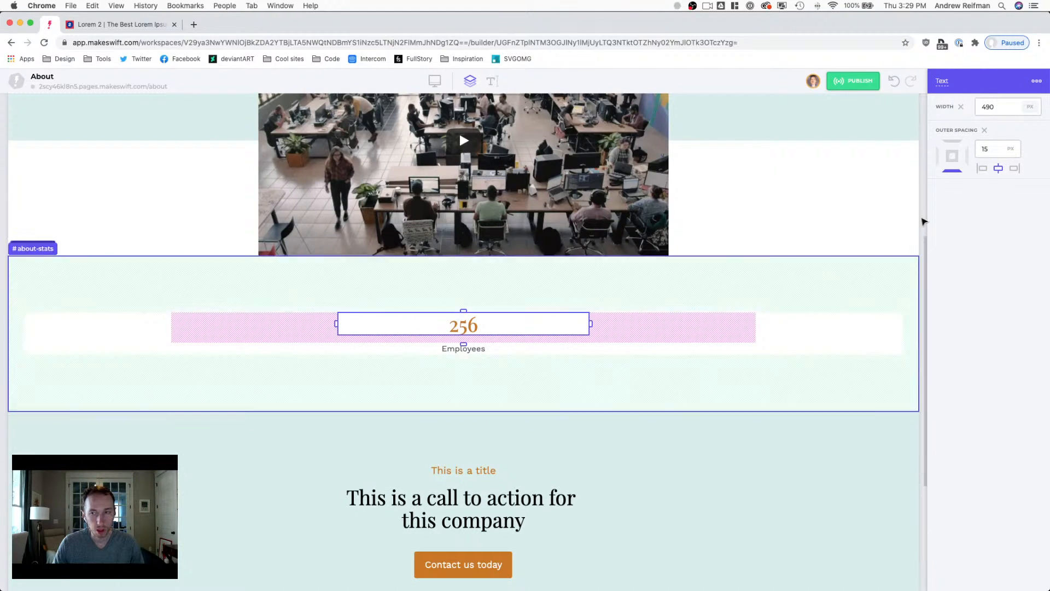
left_click(961, 106)
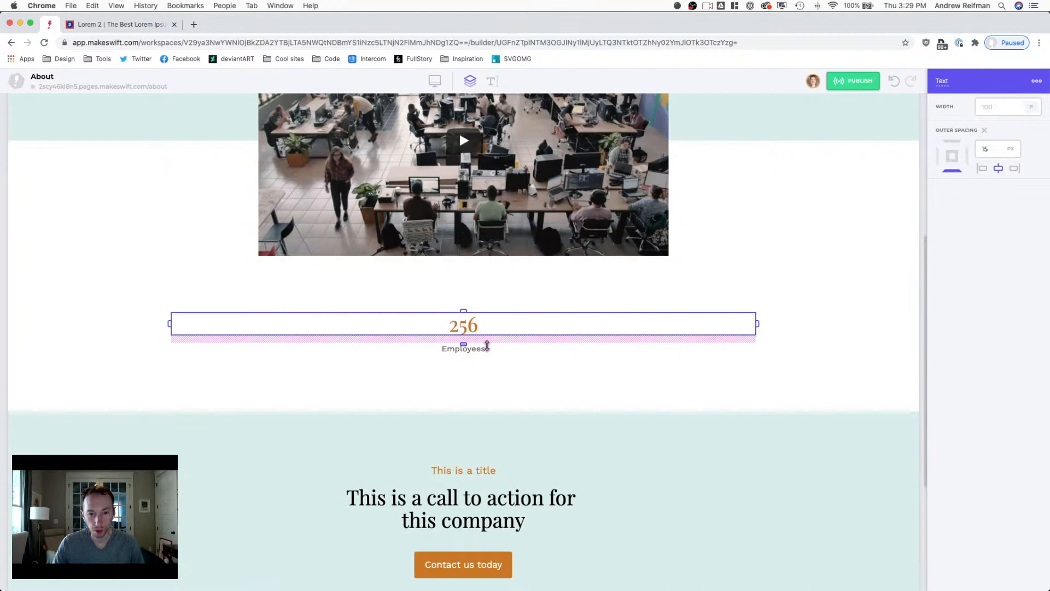
Step: Clear the fixed width and the outer spacing of the Employees text
left_click(486, 348)
left_click(961, 108)
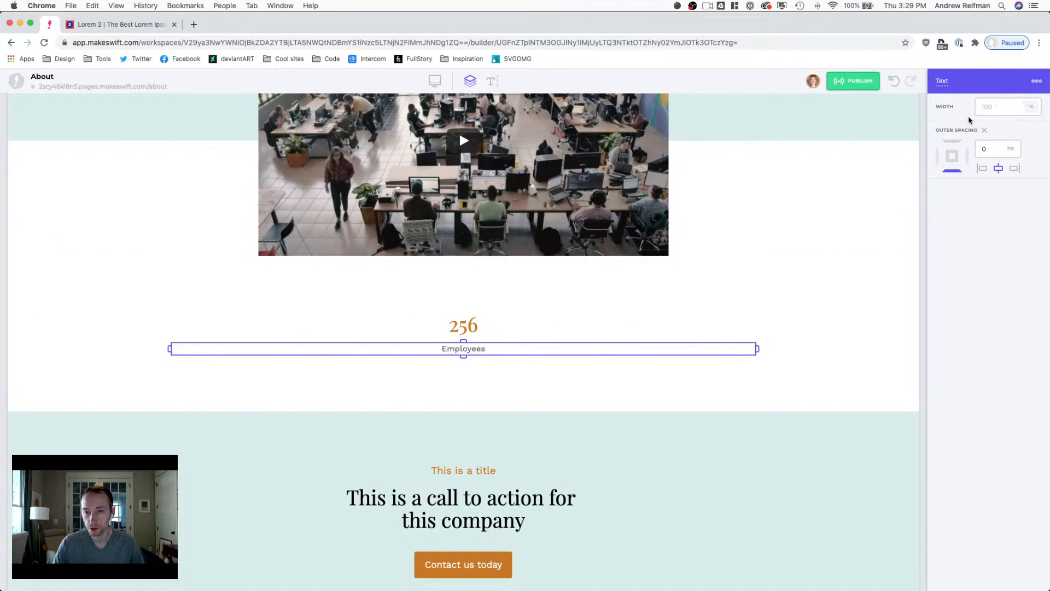
left_click(985, 130)
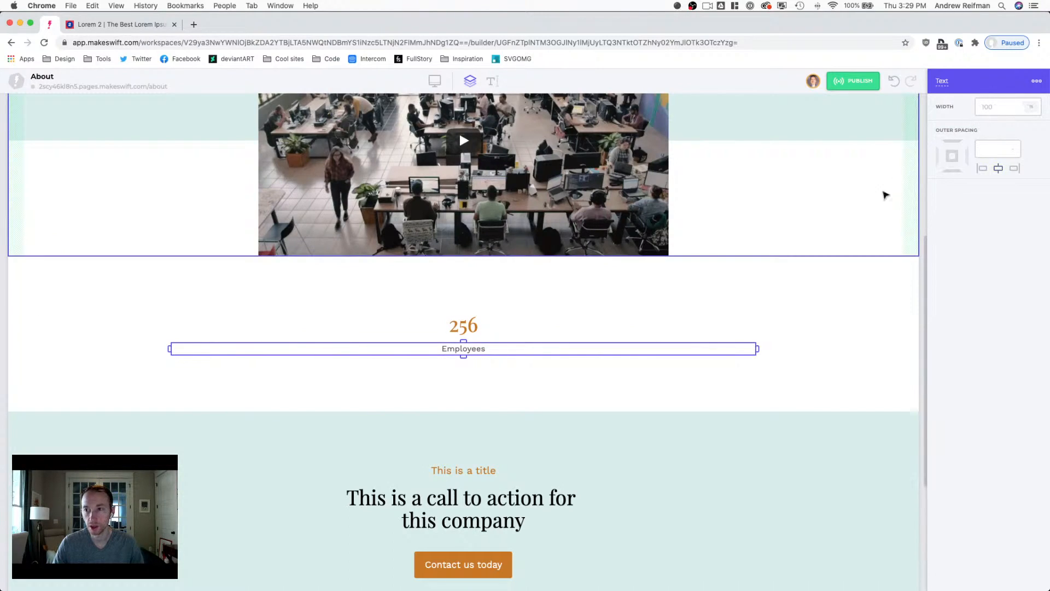
left_click(924, 228)
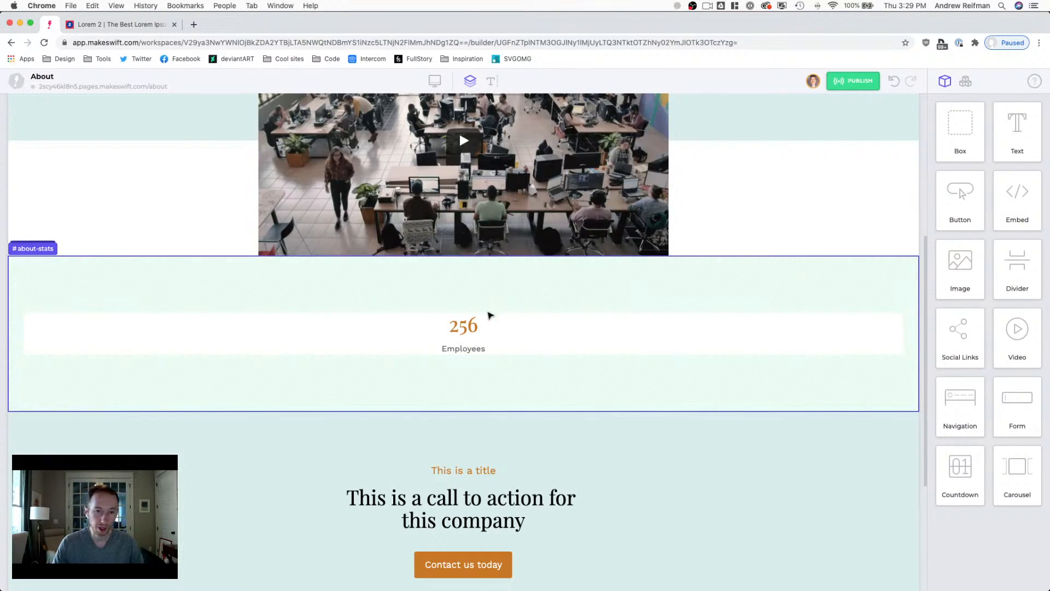
Step: Give the stat-1 box a 3 px orange top border and 10 px of top inner spacing
left_click(463, 330)
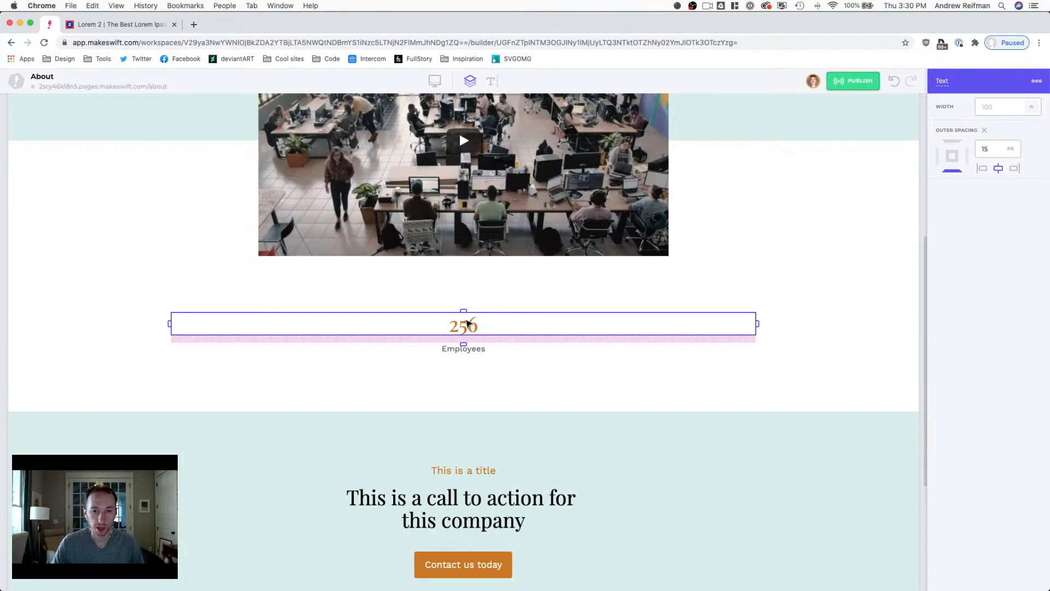
key("Escape")
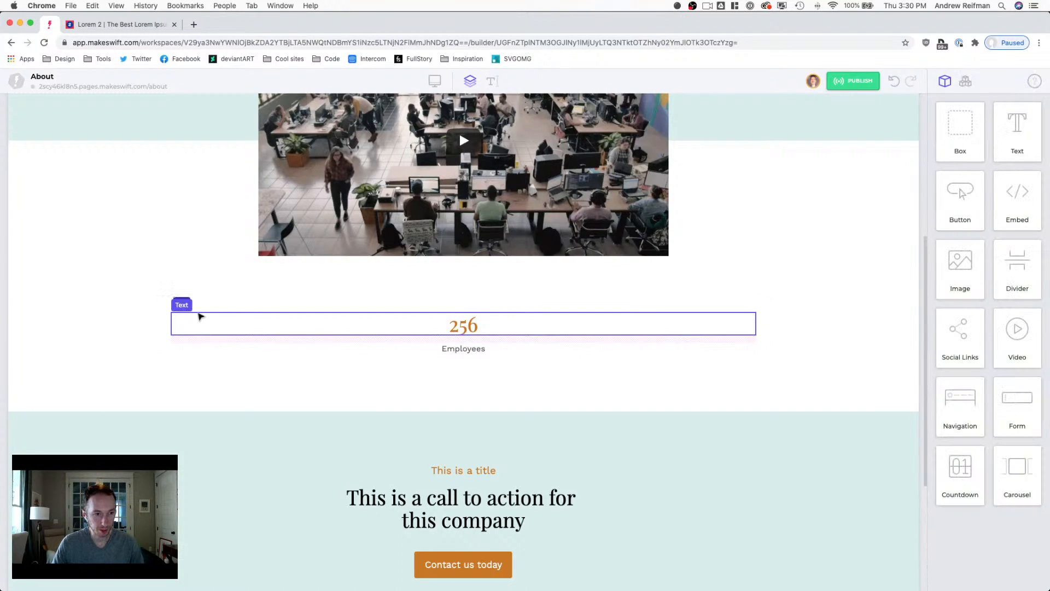
left_click(183, 291)
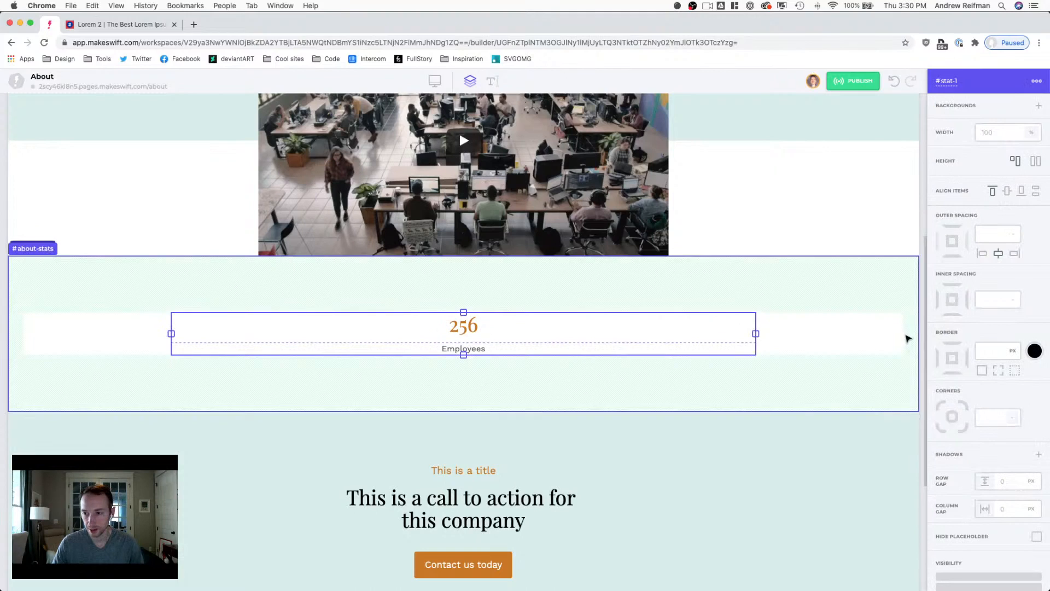
left_click_drag(986, 350, 1004, 351)
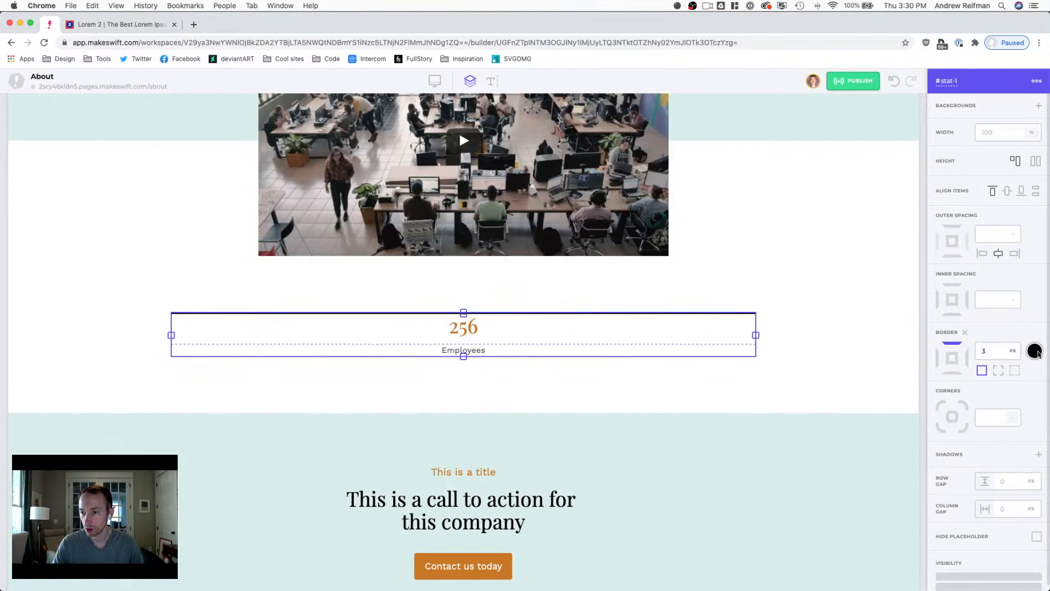
left_click(1034, 351)
left_click(1025, 391)
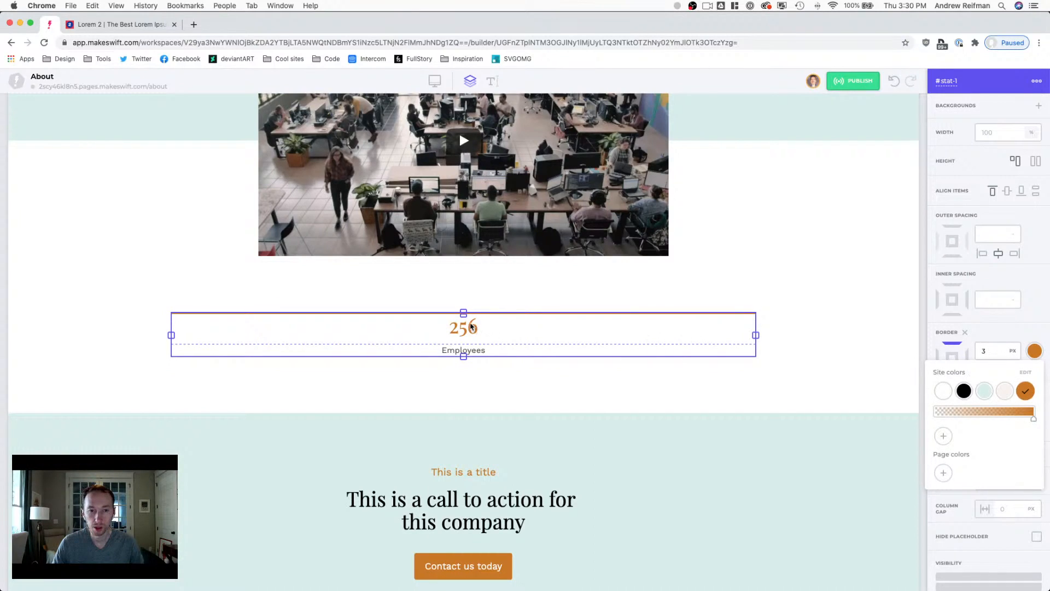
left_click_drag(466, 318, 464, 322)
key("Escape")
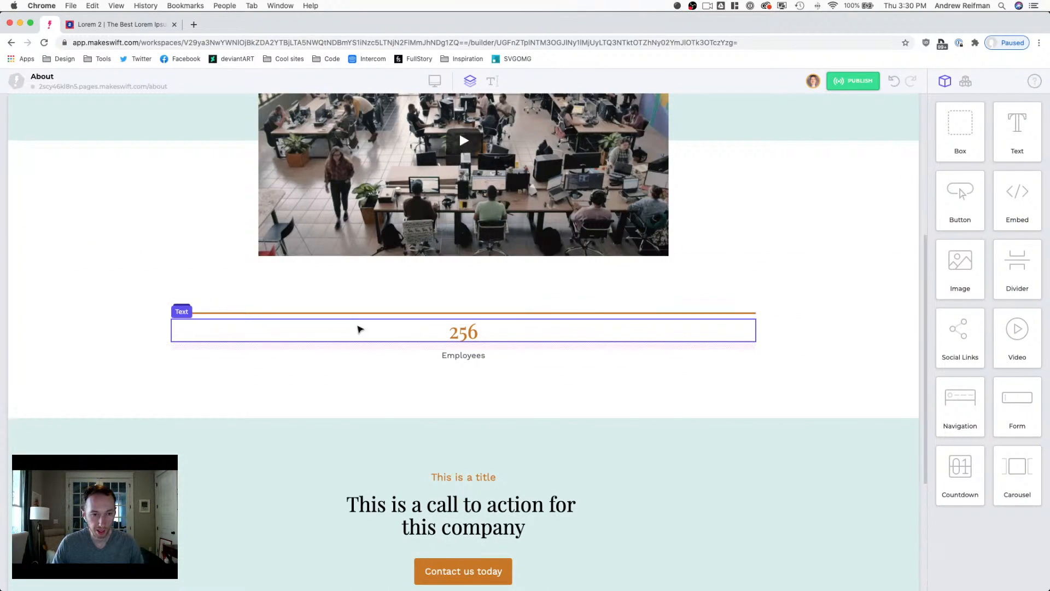
Step: Duplicate the bordered stat box until four copies sit side by side in about-stats-content
left_click_drag(228, 319, 756, 335)
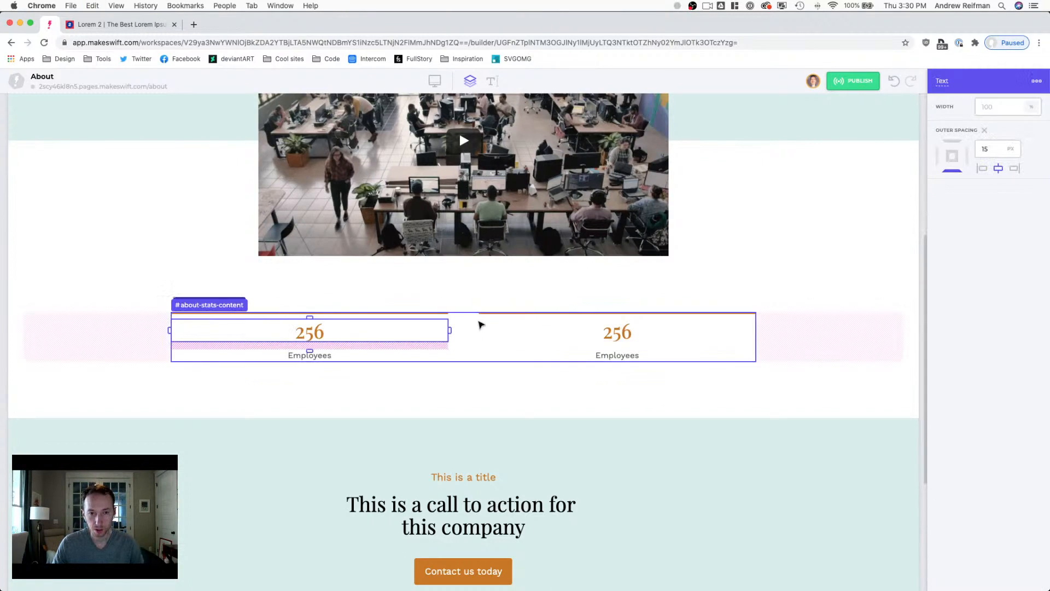
left_click(490, 318)
key("super+d")
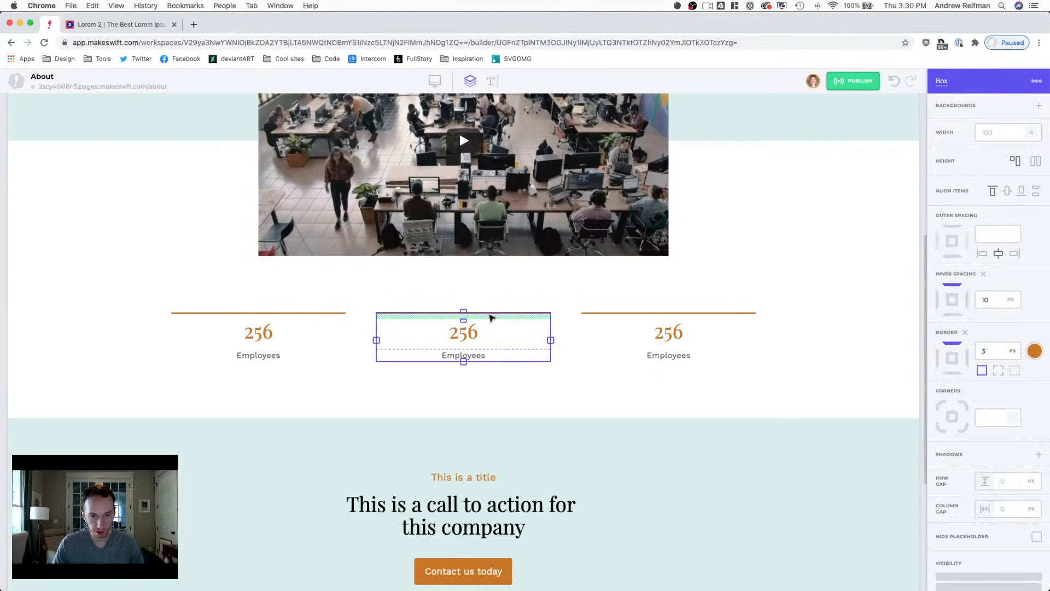
key("super+d")
key("Escape")
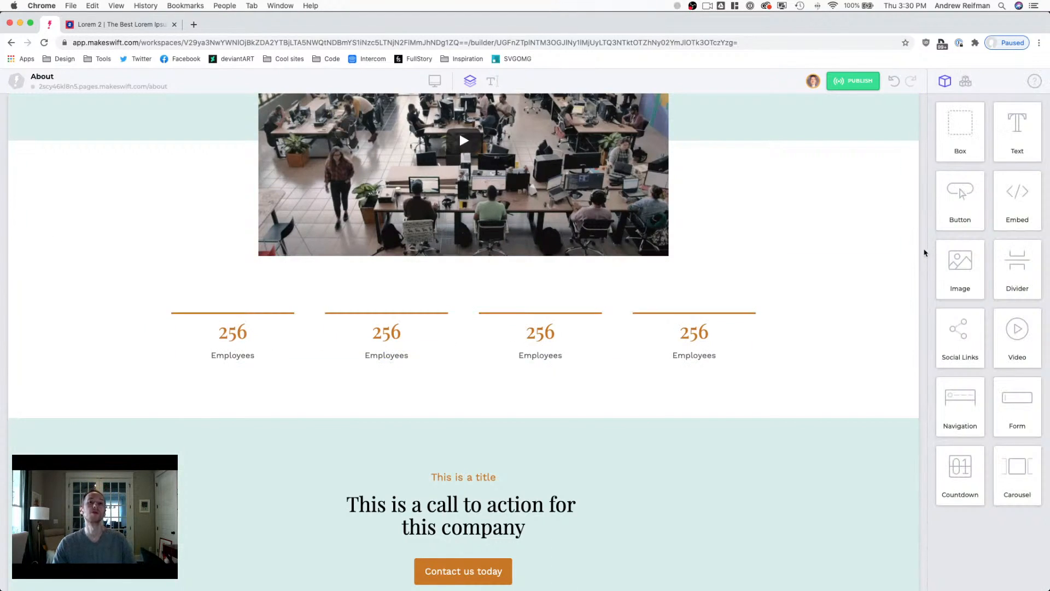
Step: Undo the stat box duplicates along with the top border and inner spacing of stat-1
scroll(847, 243, "up", 2)
scroll(847, 243, "up", 2)
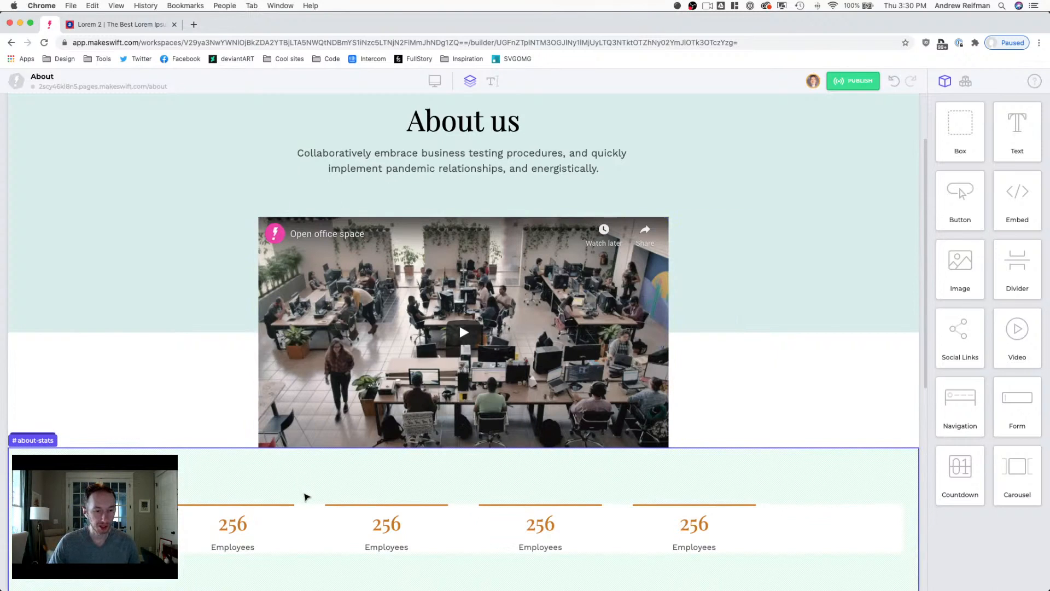
key("super+z")
key("super+z")
key("super+z")
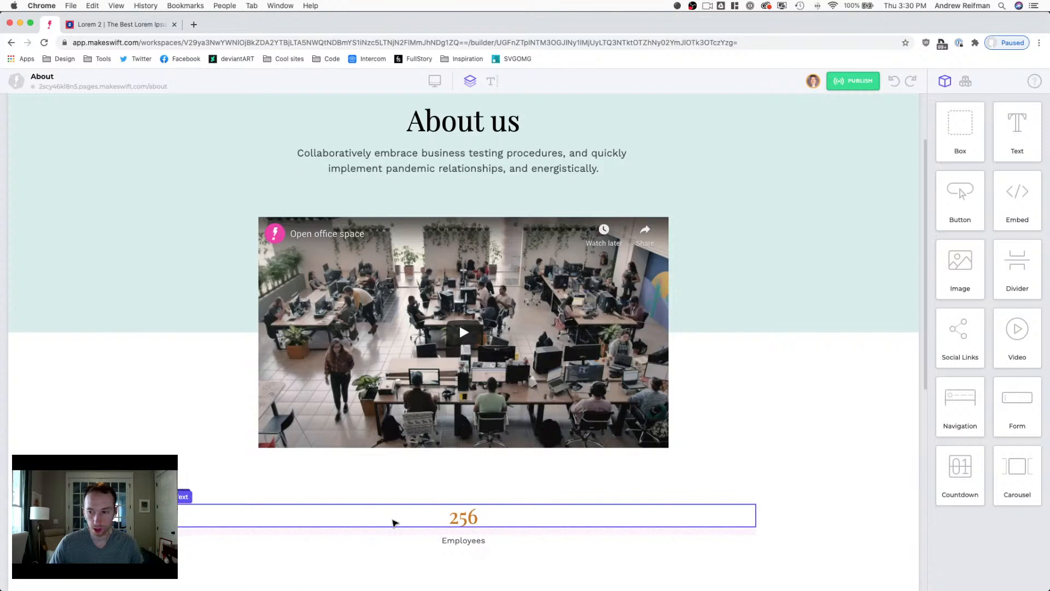
Step: Duplicate the stat-1 box so a second 256 Employees stat is stacked below it
left_click(180, 489)
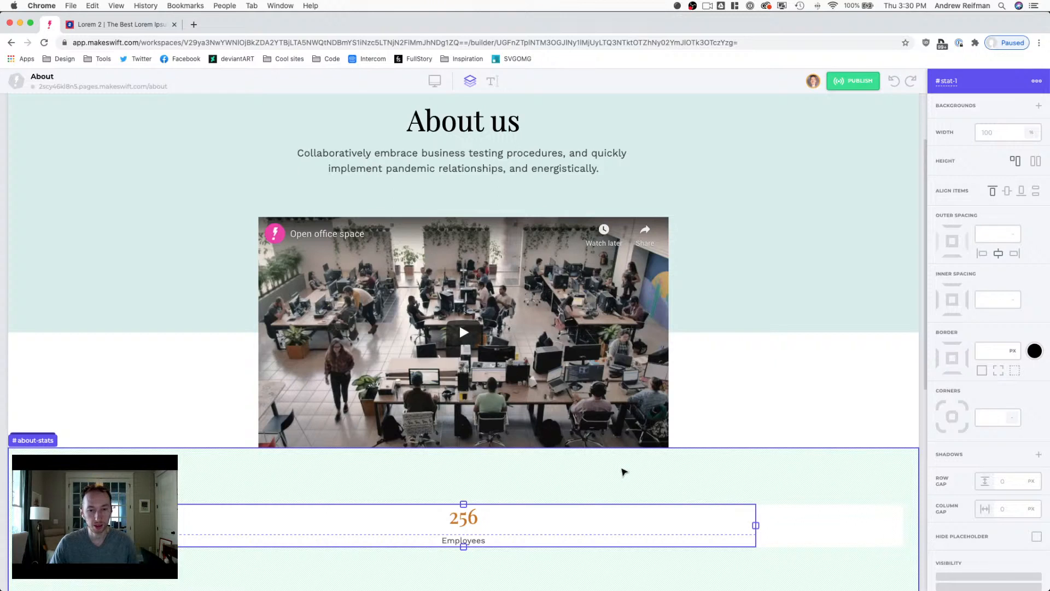
left_click(926, 404)
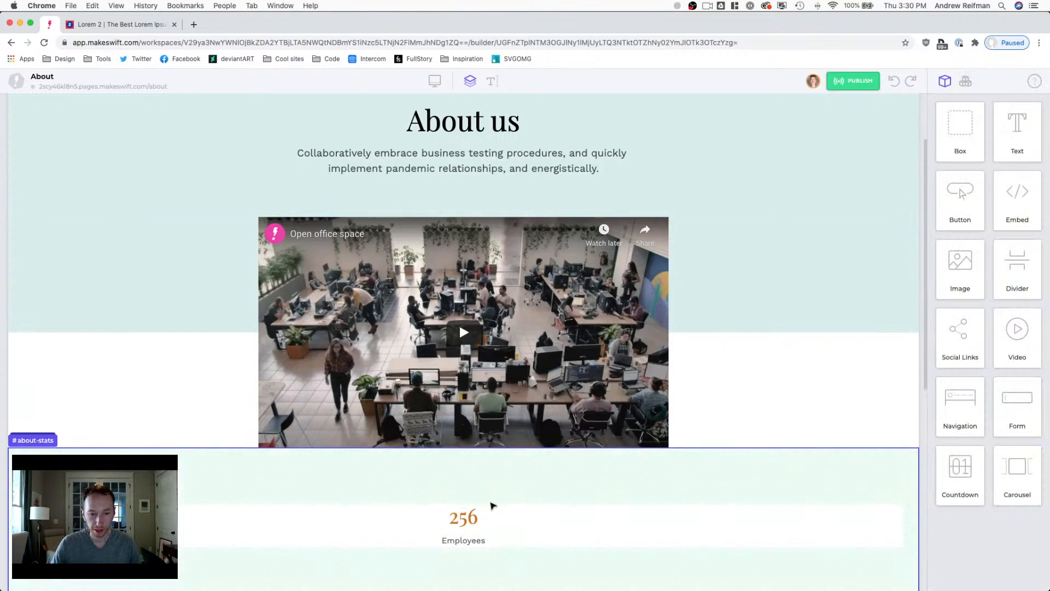
mouse_move(182, 496)
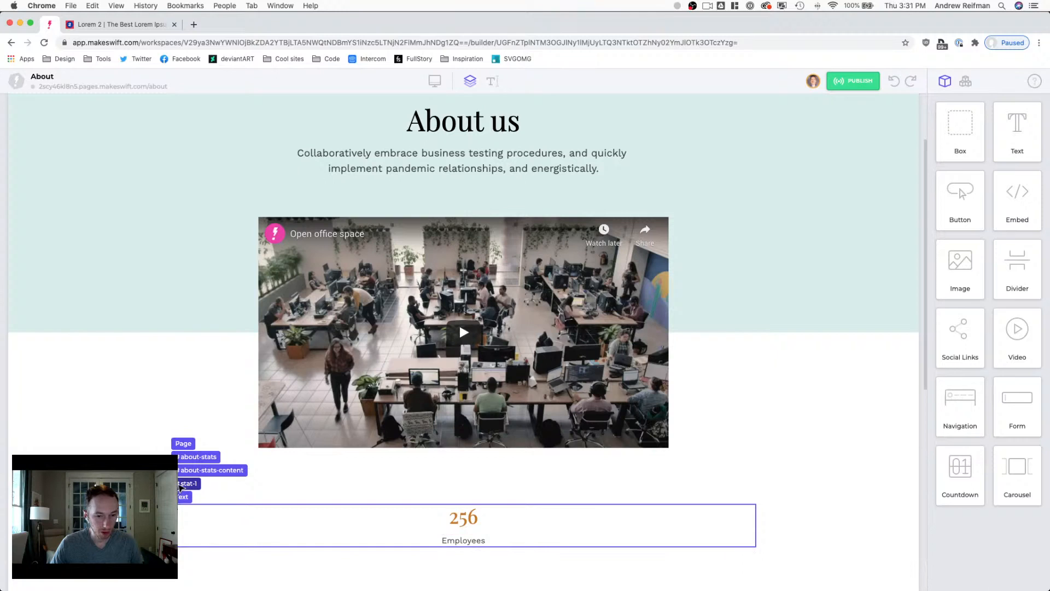
left_click(180, 485)
key("super+d")
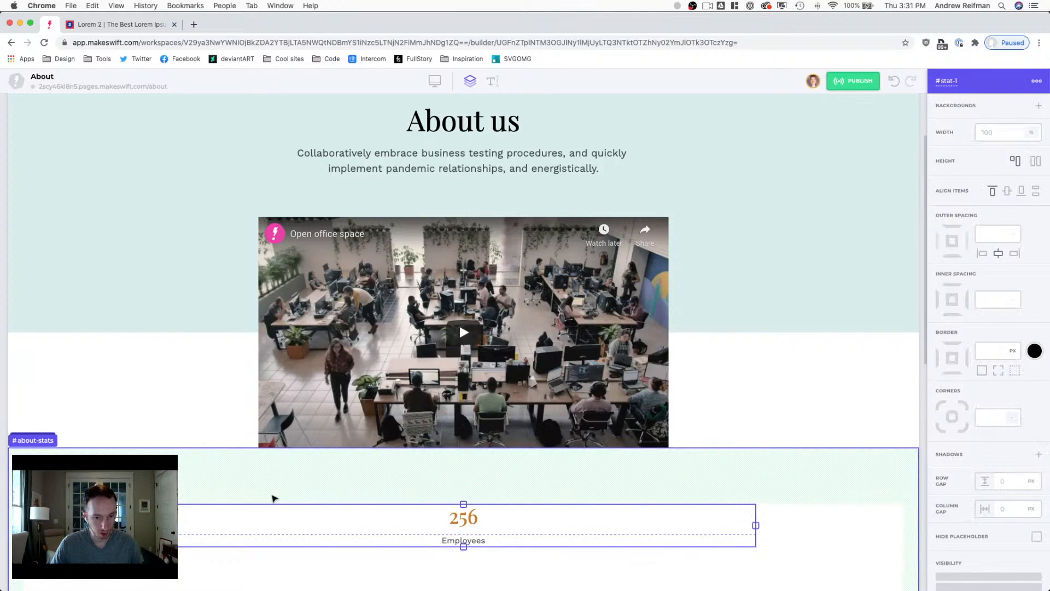
scroll(271, 498, "down", 2)
Step: Clear the column gap of about-stats-content and set its row gap to 40 px
left_click(478, 487)
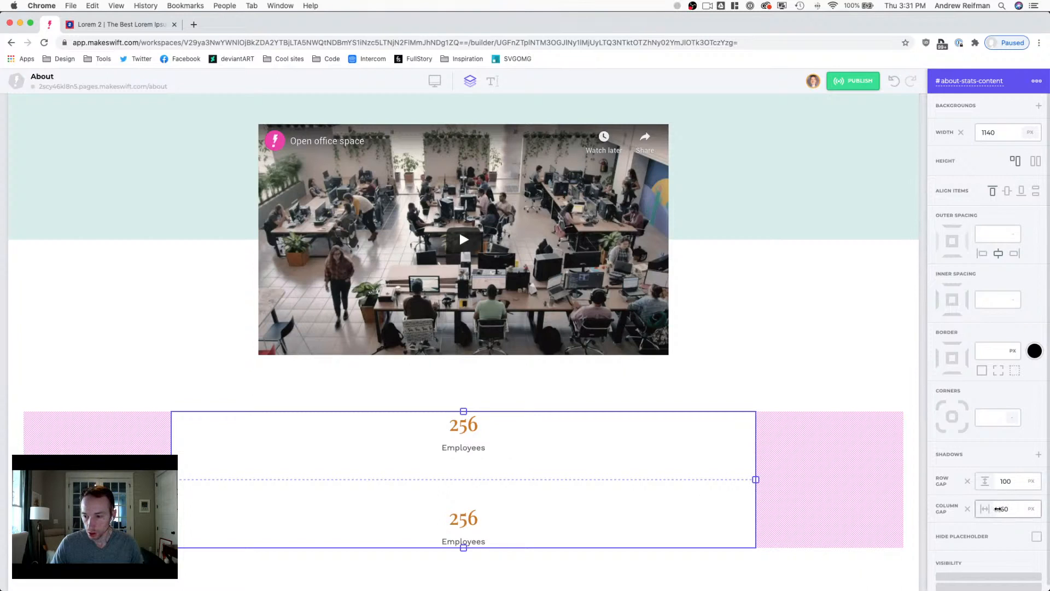
left_click(967, 509)
left_click(1017, 483)
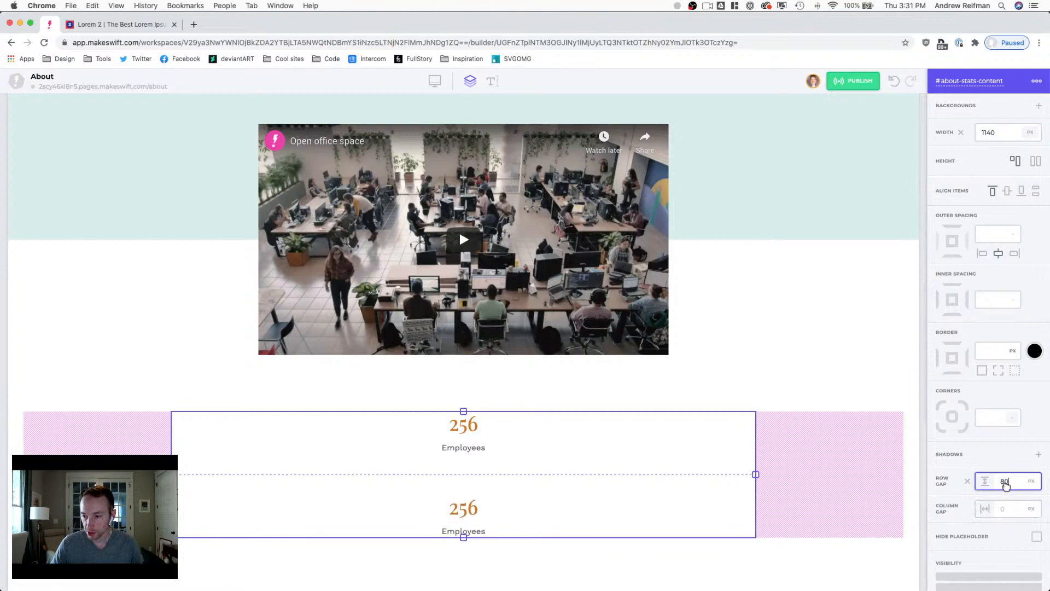
type("35")
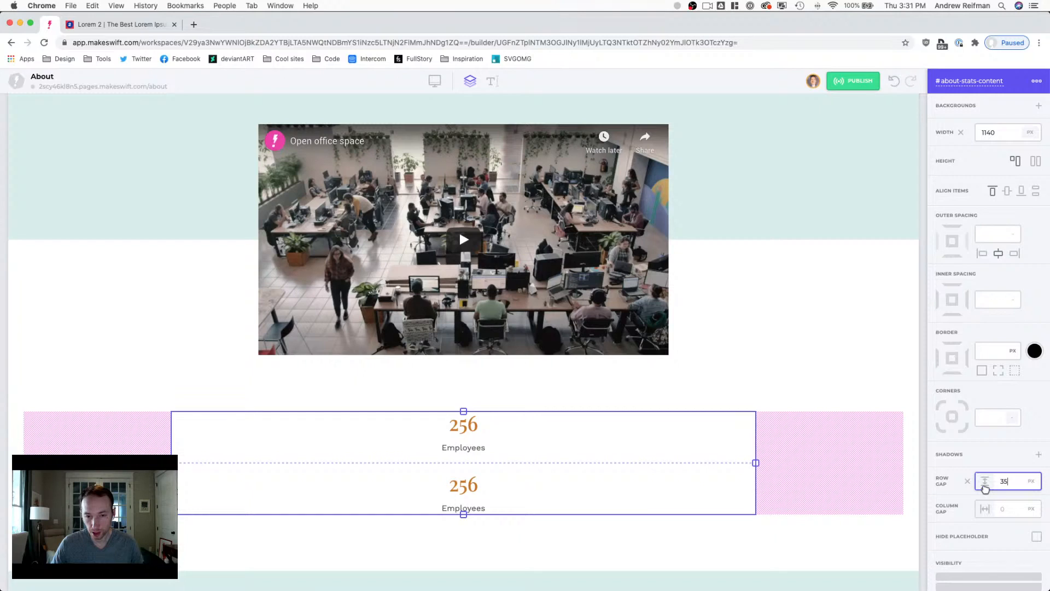
left_click_drag(985, 488, 988, 487)
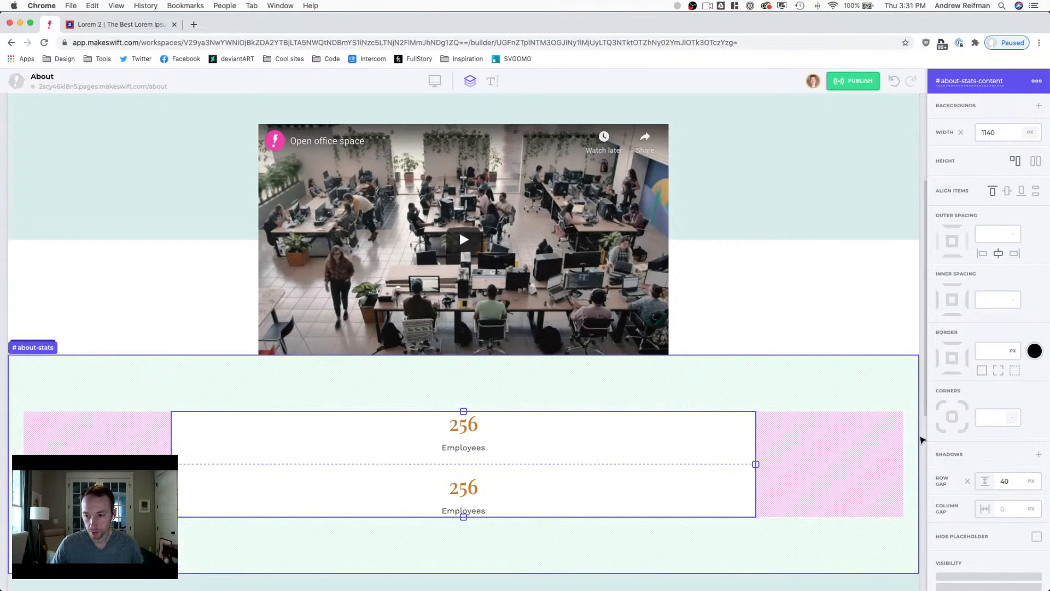
left_click(921, 439)
Step: Slightly reduce the bottom outer spacing of both 256 headings in the stacked stats
left_click(469, 440)
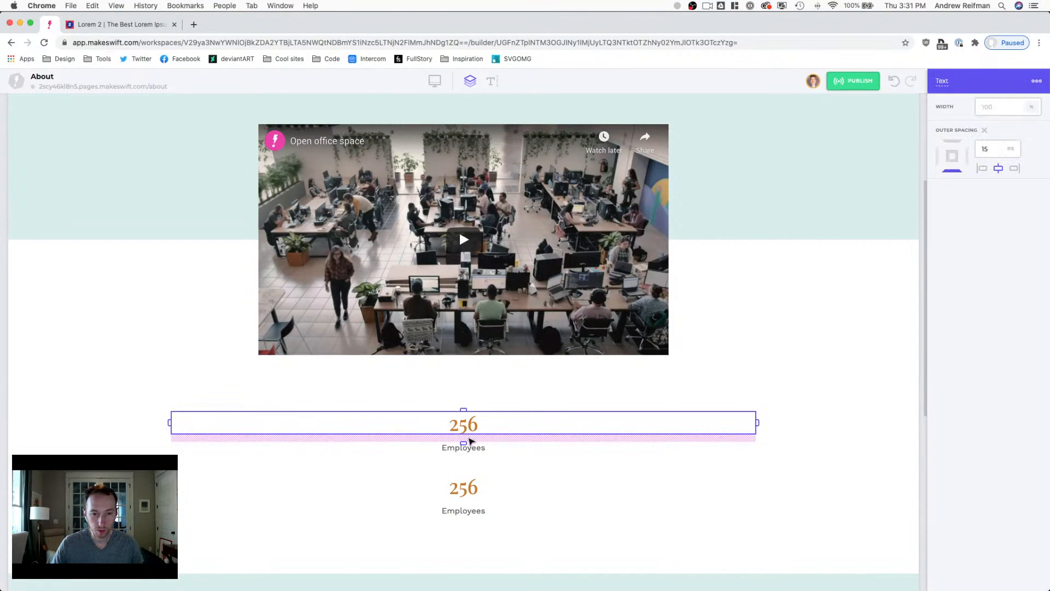
left_click_drag(466, 442, 465, 438)
left_click(477, 487)
left_click_drag(464, 503, 463, 501)
Step: Move the about-stats-content box out of about-stats and place it beside the video as a second column
left_click(487, 467)
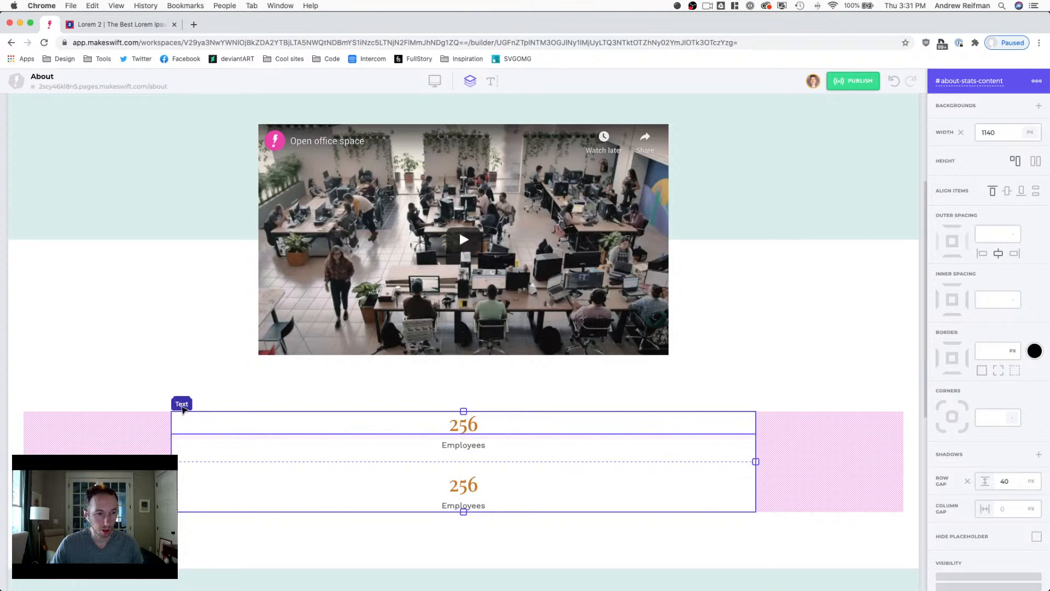
mouse_move(183, 403)
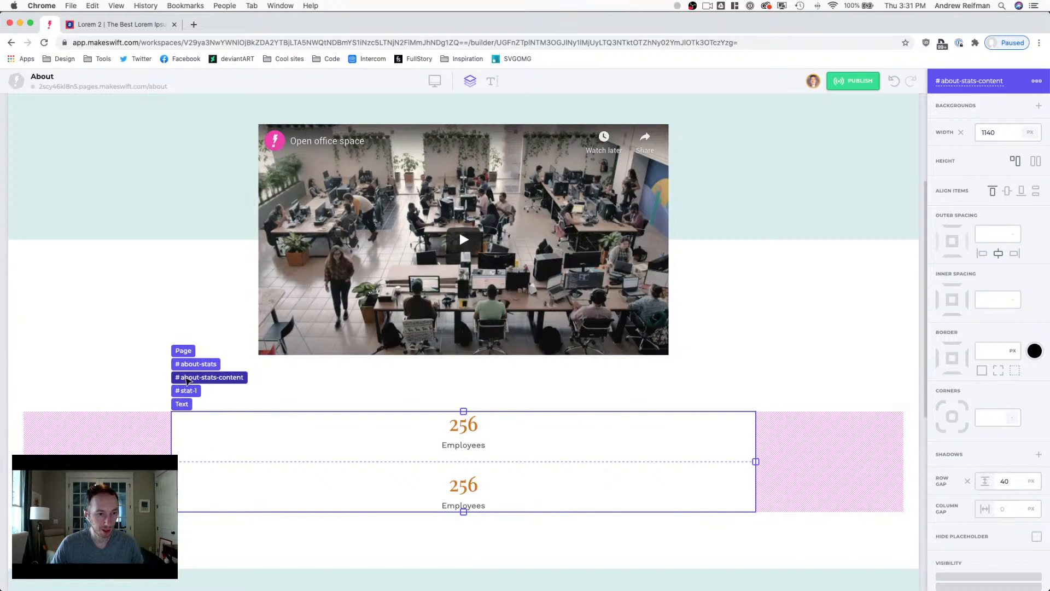
left_click_drag(186, 380, 676, 224)
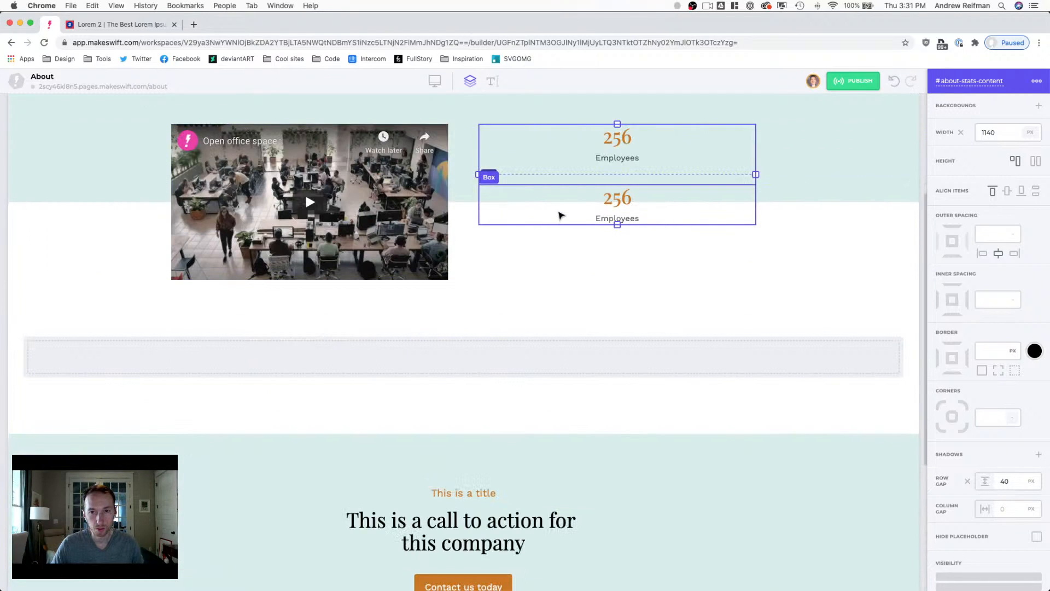
Step: Widen the video column of video-content to about two thirds of the box and reduce the box width to 1000 px
left_click(464, 202)
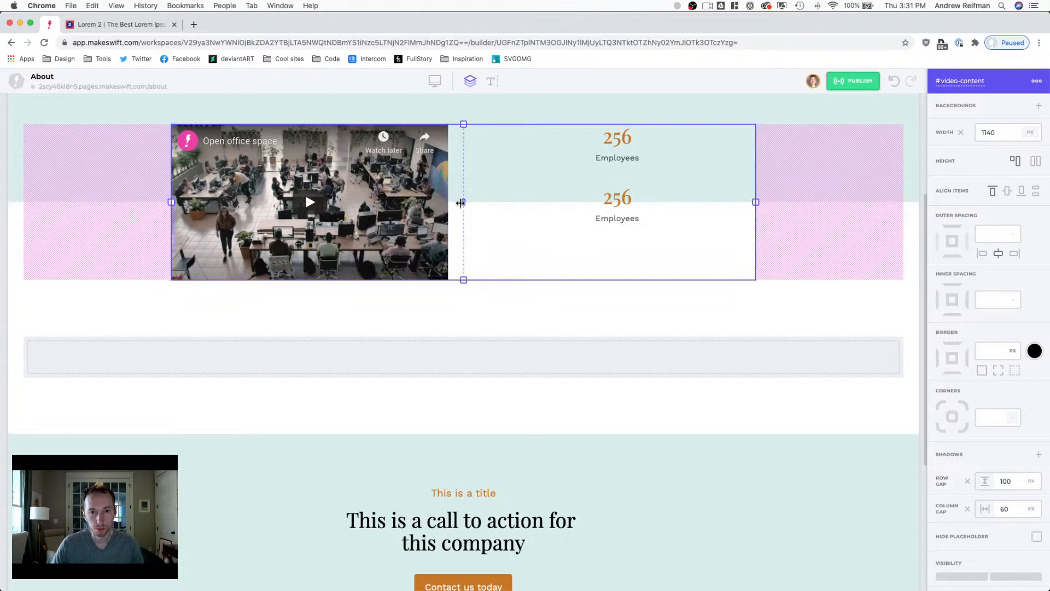
left_click_drag(492, 202, 561, 204)
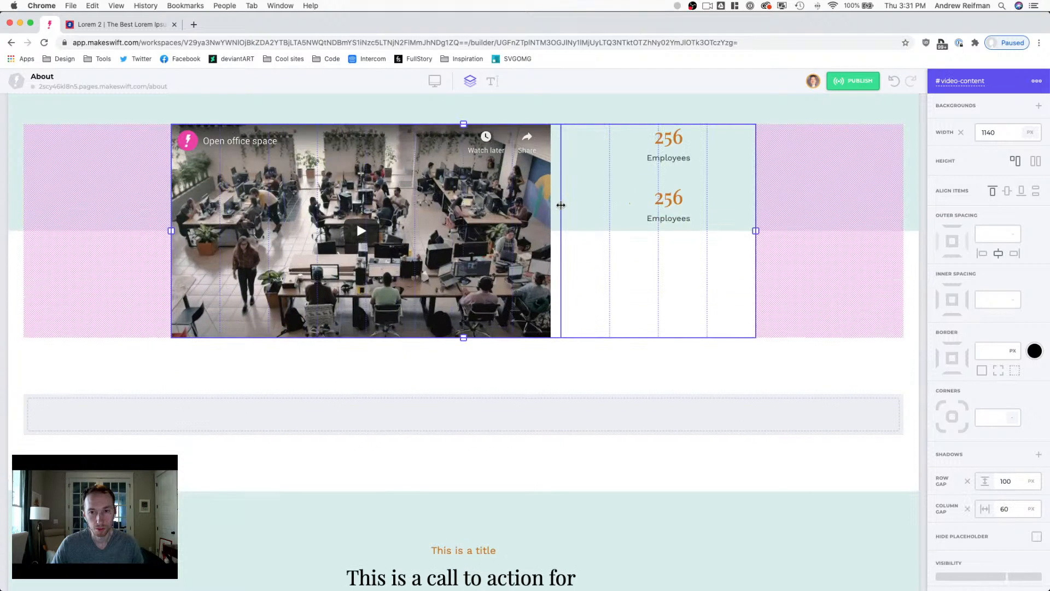
scroll(560, 204, "up", 3)
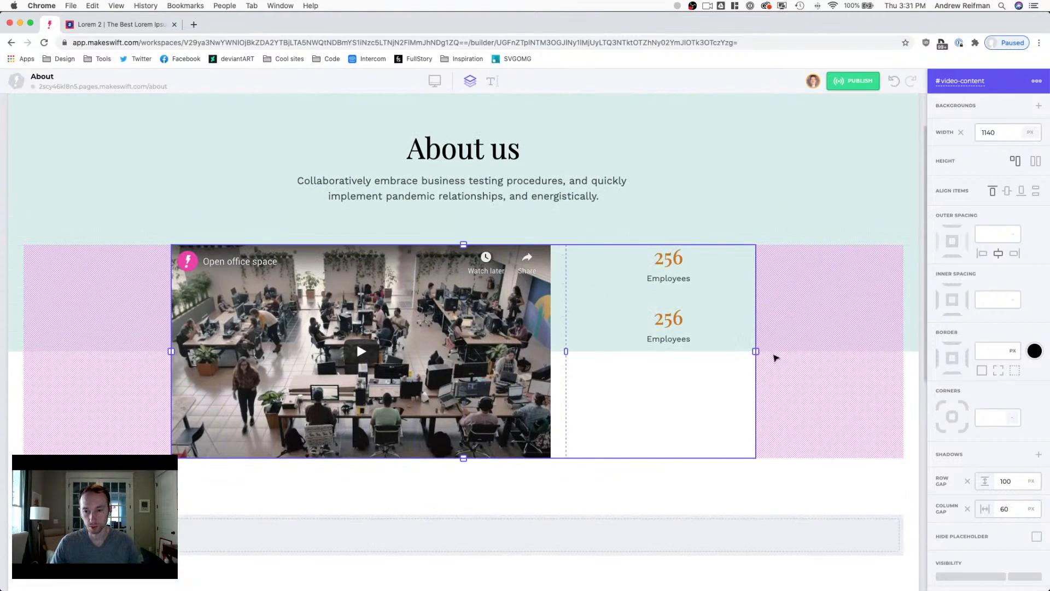
left_click_drag(763, 351, 729, 345)
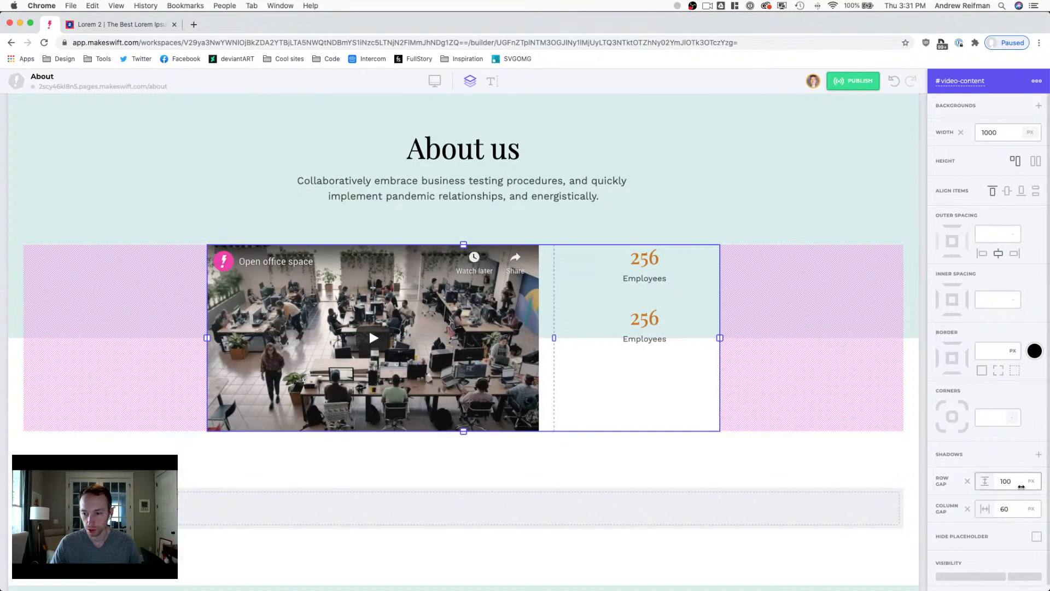
Step: Set the column gap of video-content to 40 px and widen the video column to about three quarters of the box
left_click(1012, 510)
type("45")
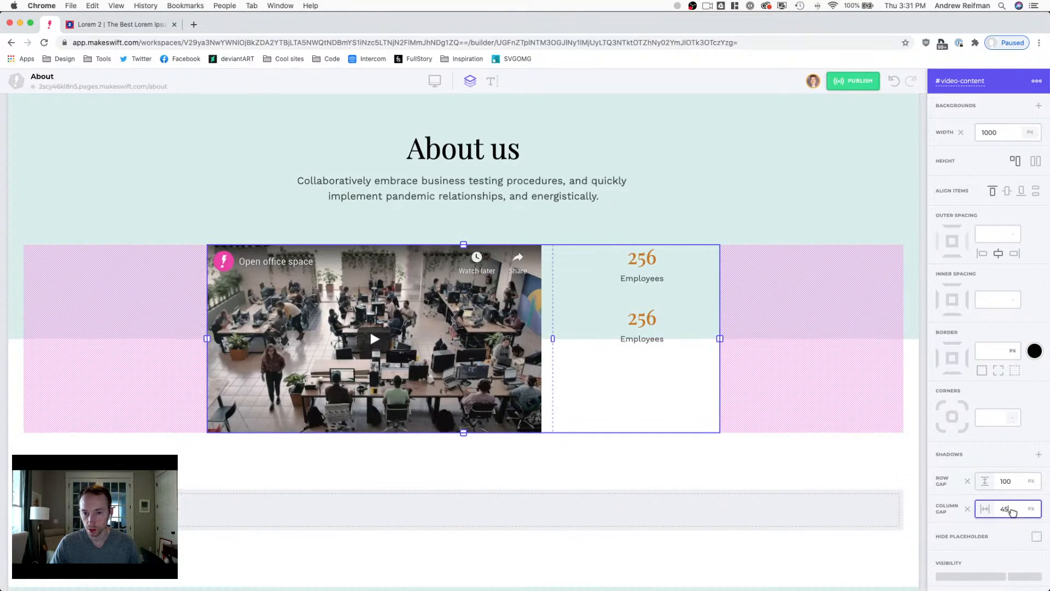
key("BackSpace")
type("0")
key("Return")
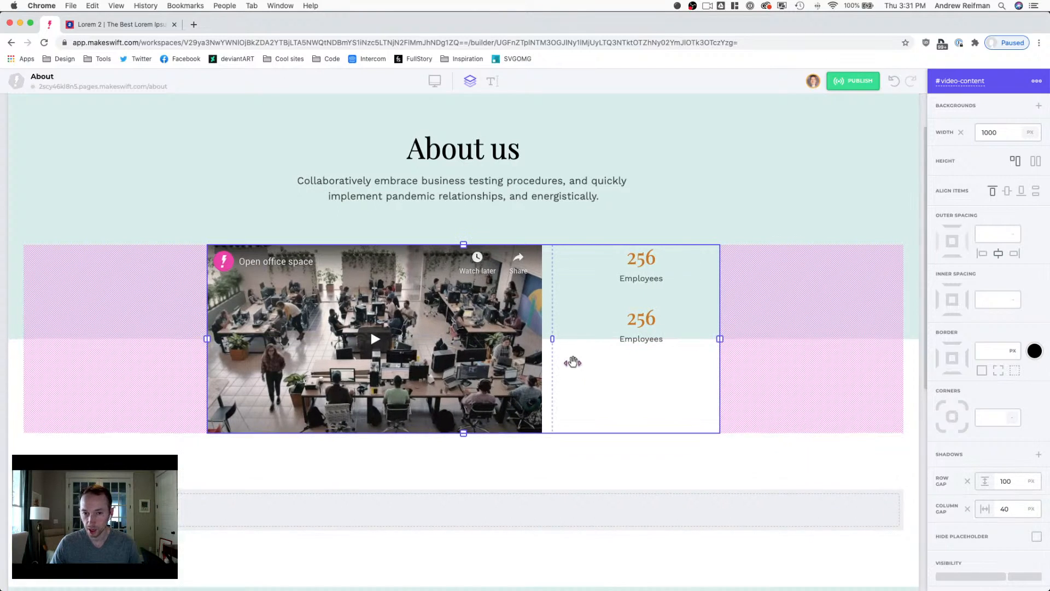
left_click_drag(548, 337, 563, 337)
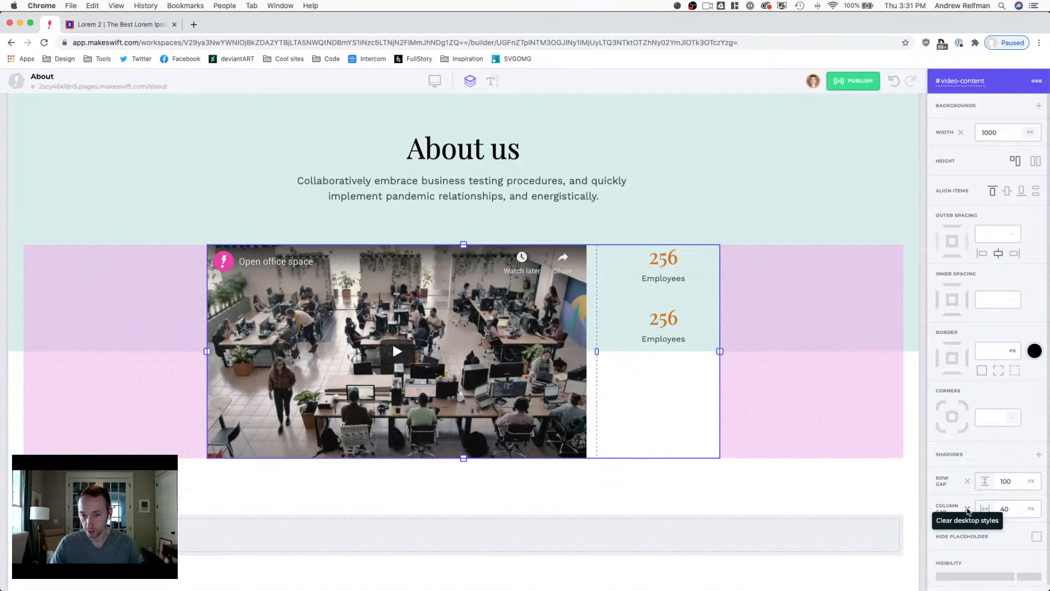
left_click(967, 511)
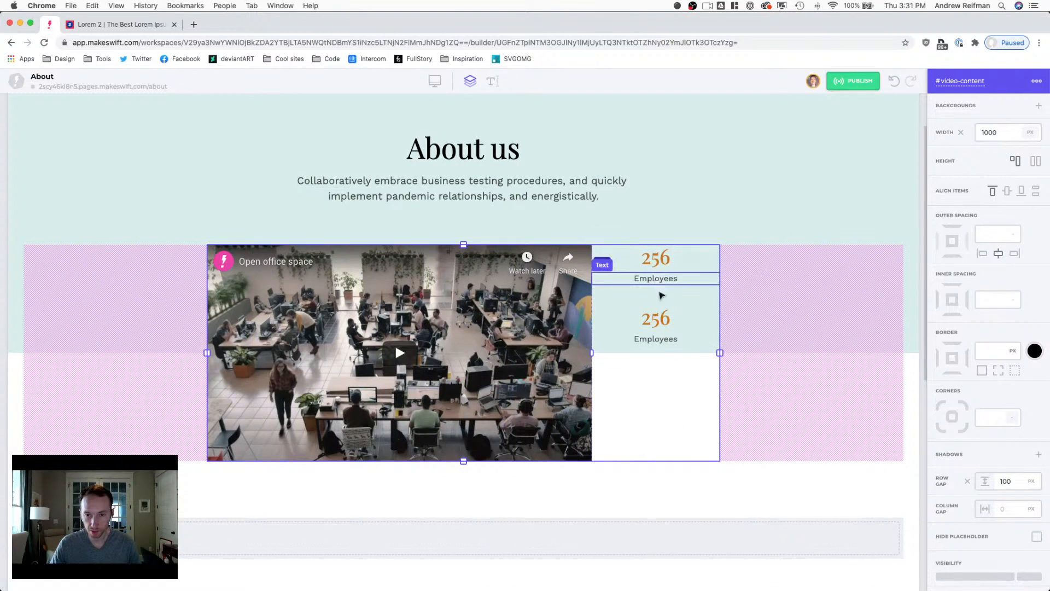
key("super+z")
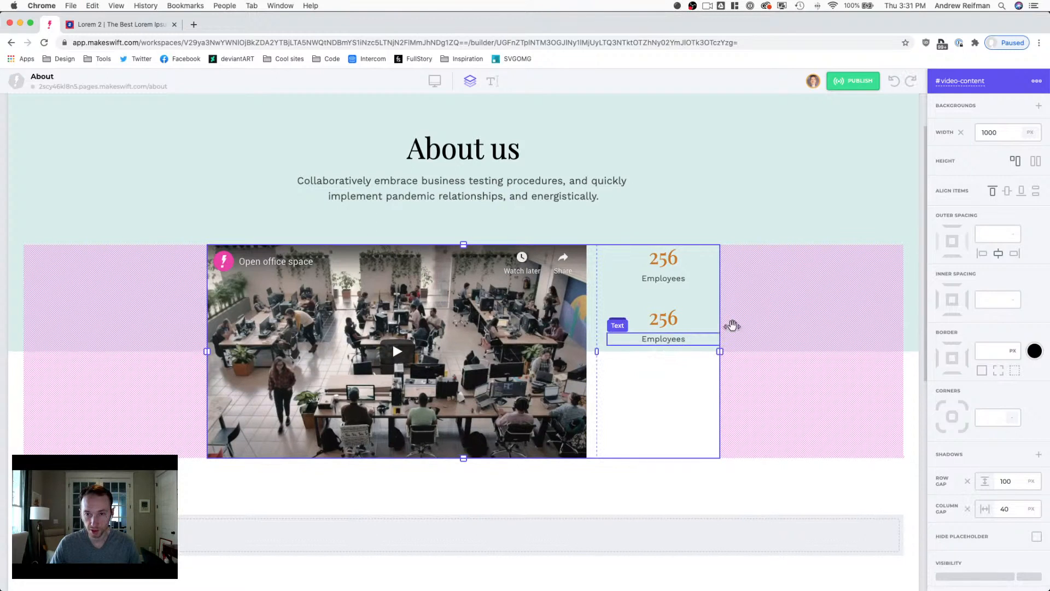
key("Escape")
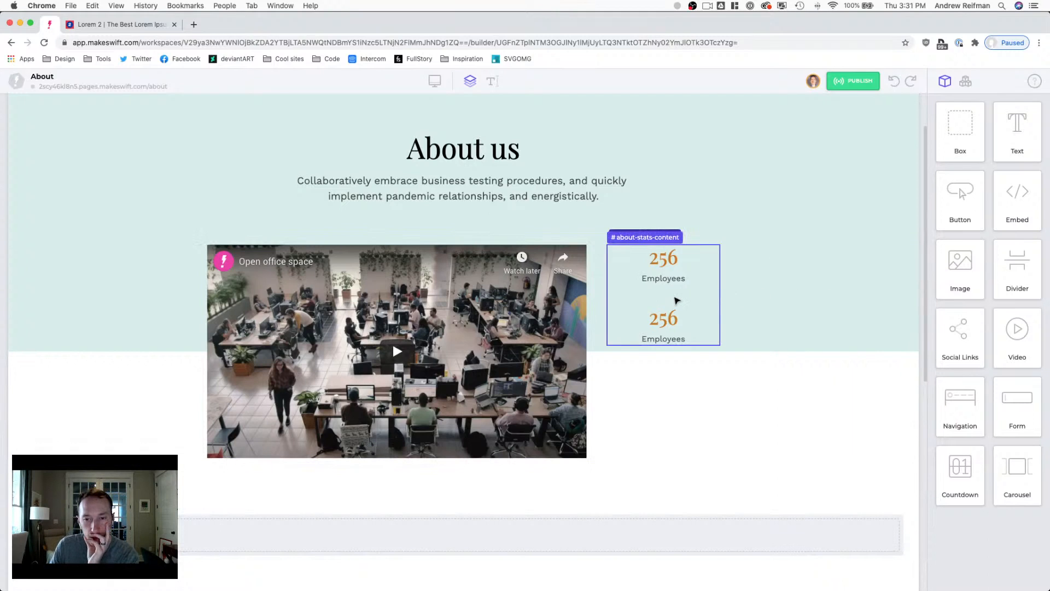
Step: Set the row gap of about-stats-content to 30 px
left_click(677, 300)
left_click(1013, 484)
type("35")
key("BackSpace")
type("0")
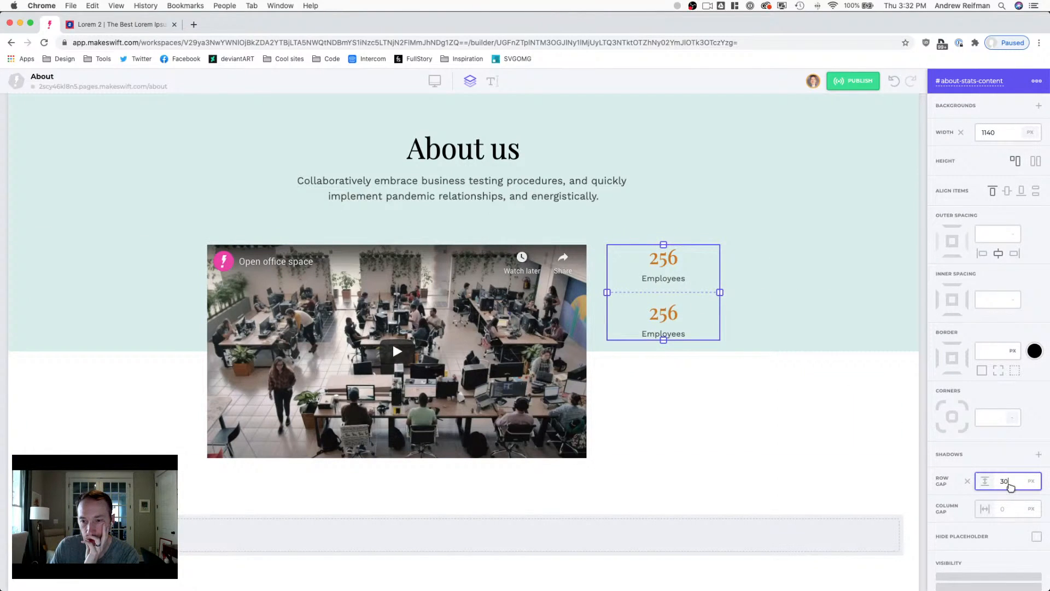
left_click(921, 389)
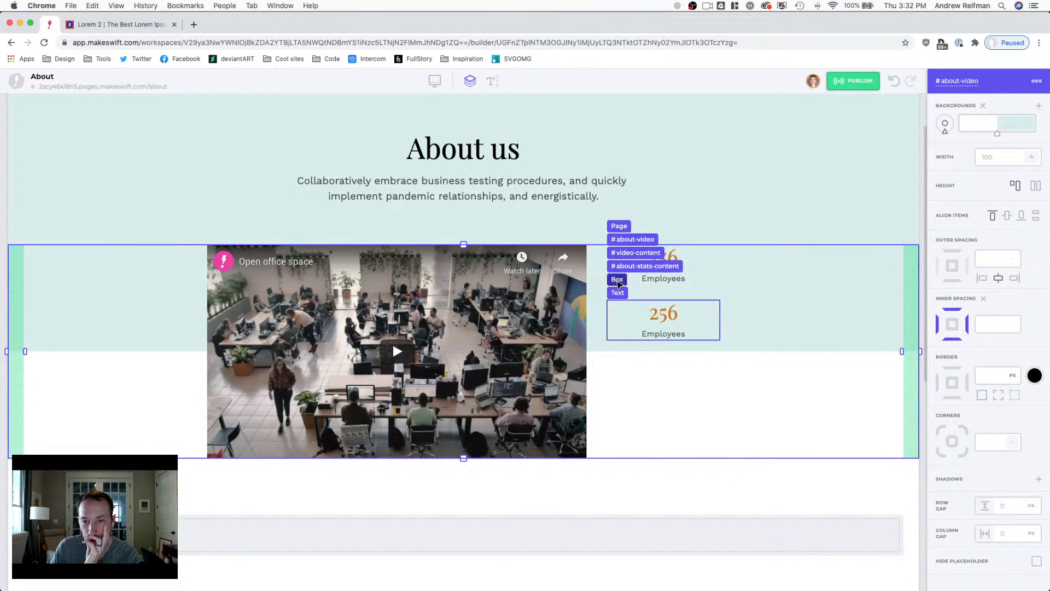
Step: Duplicate the lower stat box twice so four stats are stacked beside the video
left_click(619, 285)
key("super+d")
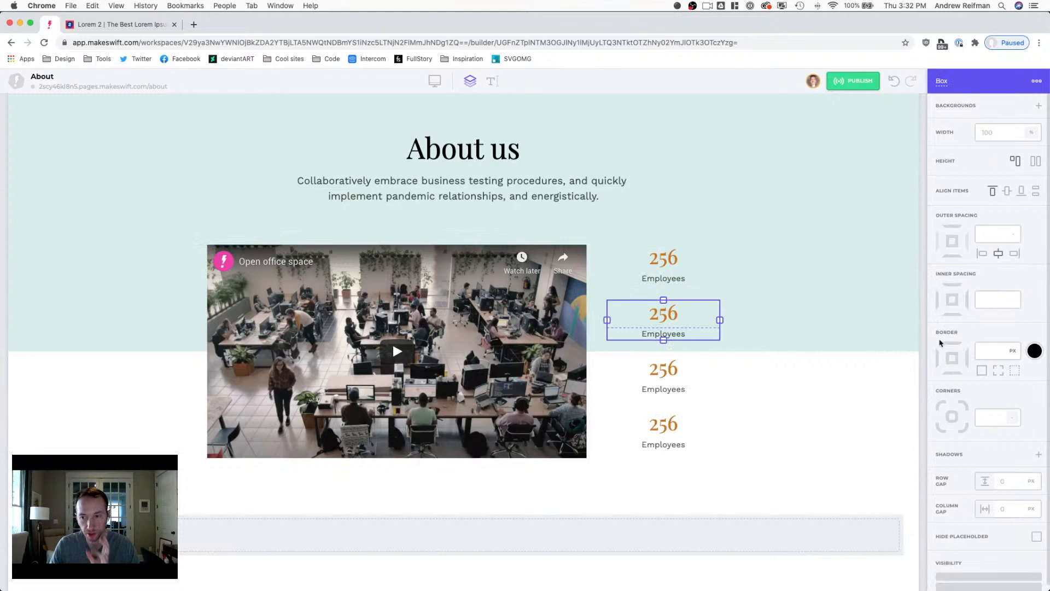
left_click(921, 339)
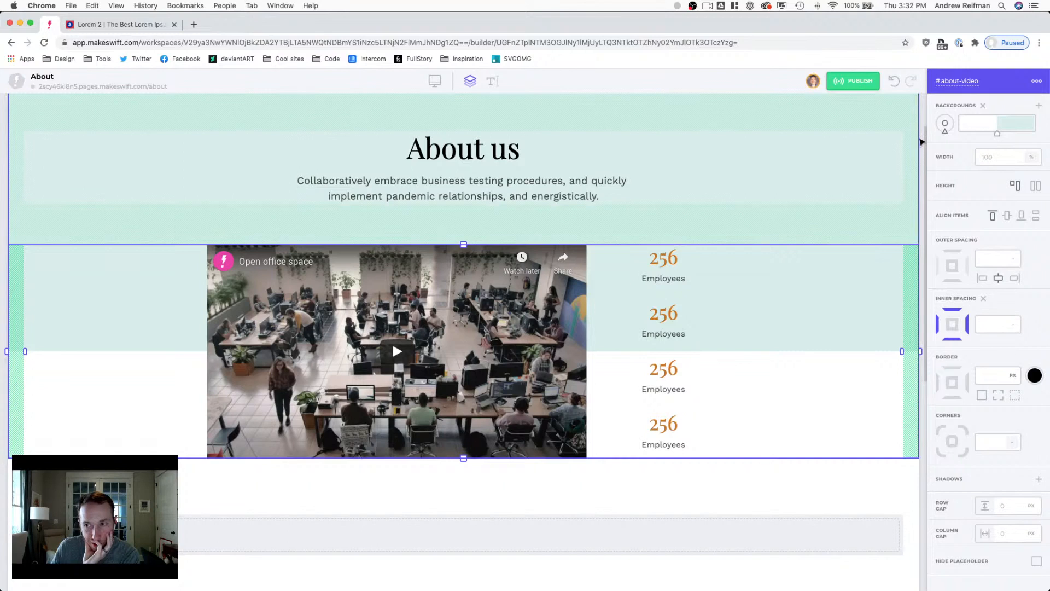
left_click(921, 142)
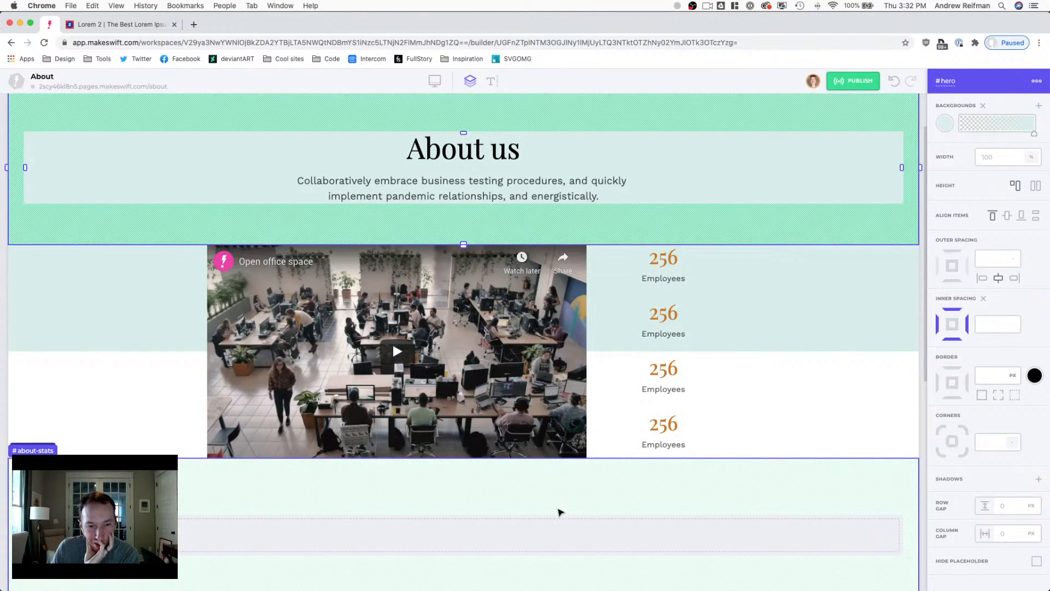
scroll(562, 492, "down", 2)
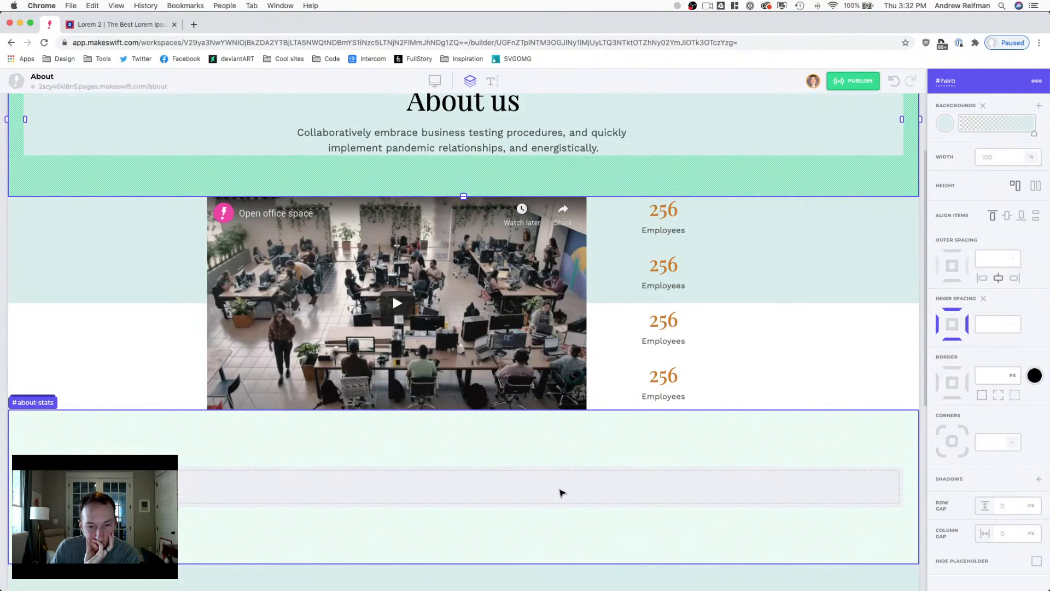
left_click(923, 450)
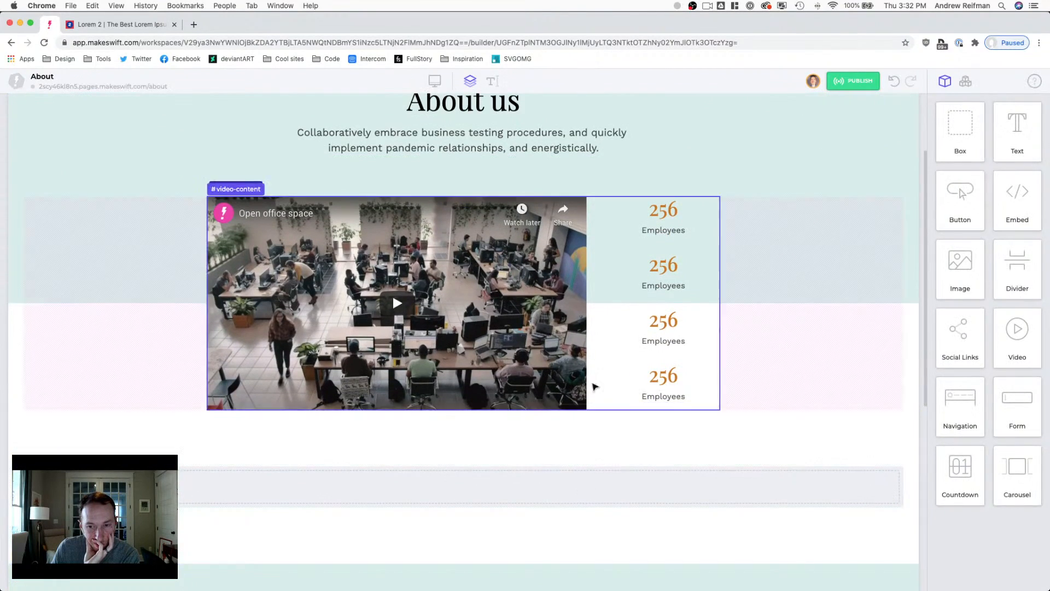
mouse_move(618, 300)
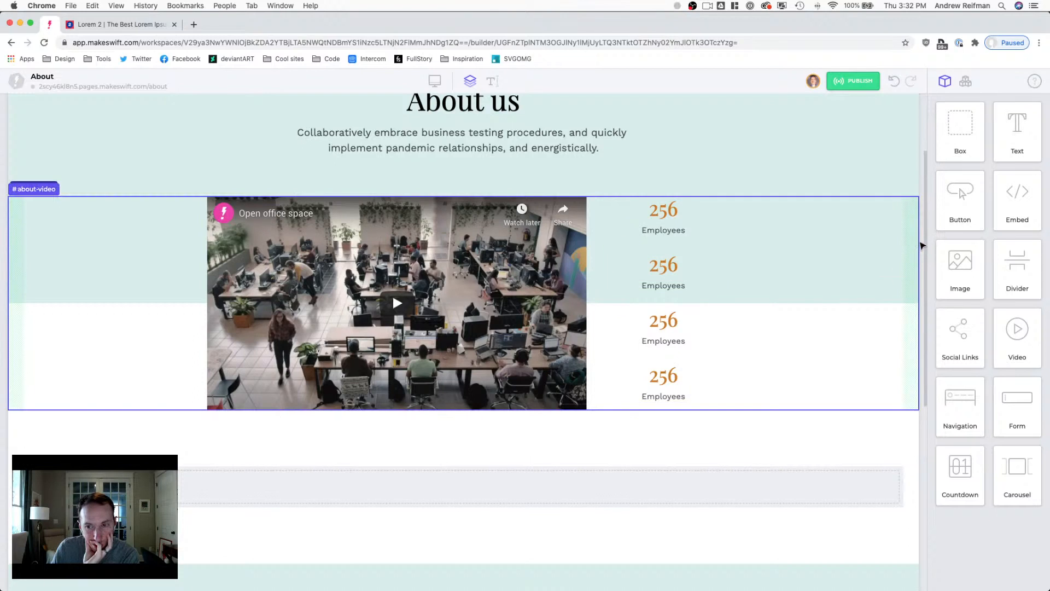
Step: Change the second stat to the number 3 with the label Offices
double_click(659, 268)
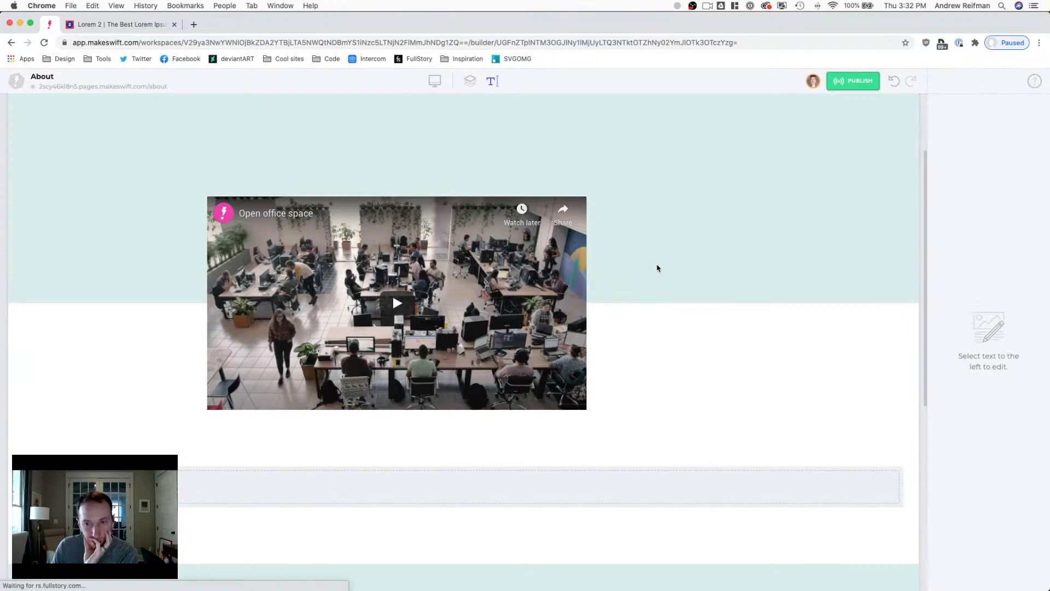
double_click(662, 267)
type("3")
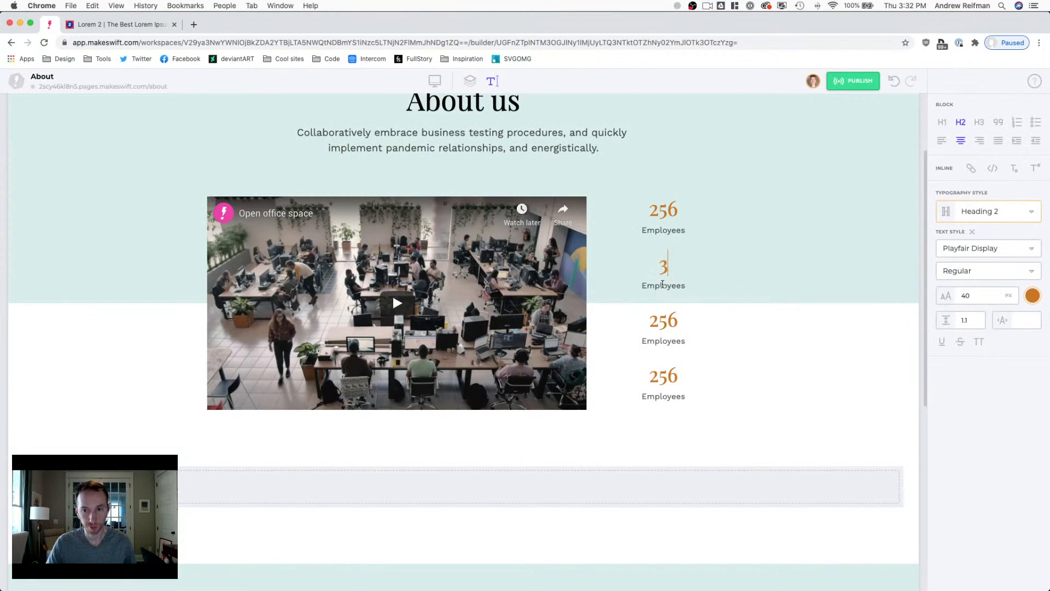
double_click(662, 285)
key("BackSpace")
type("offices")
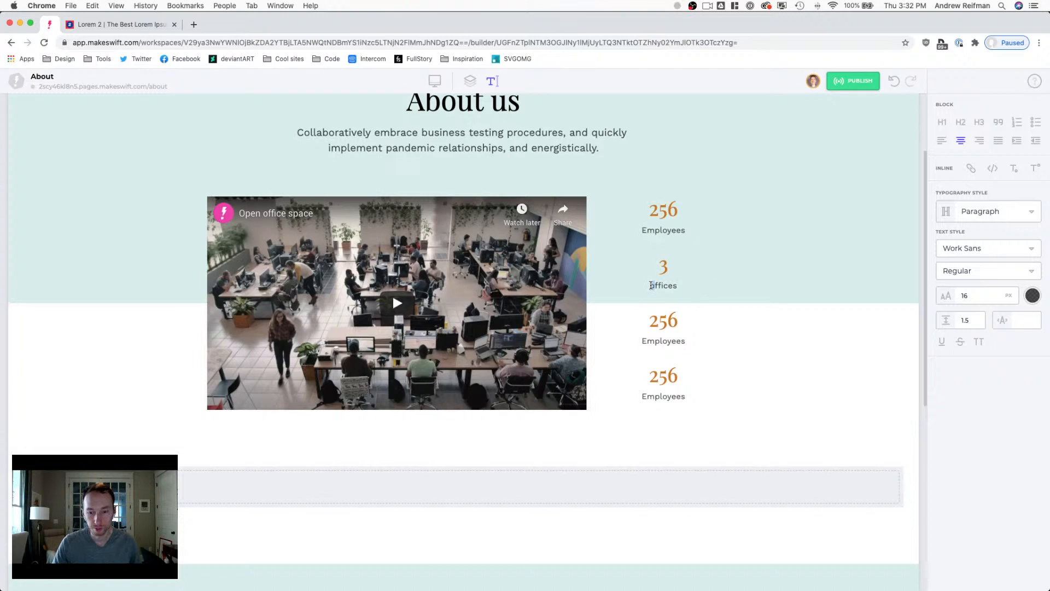
type("O")
Step: Change the third stat to the number 120+ with the label Clients
double_click(663, 319)
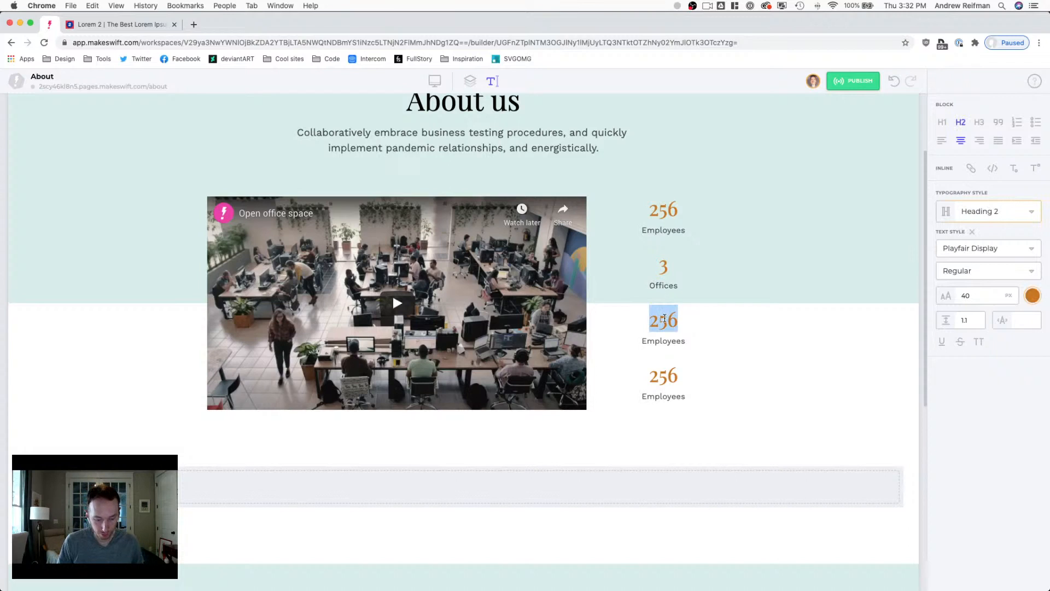
type("120+")
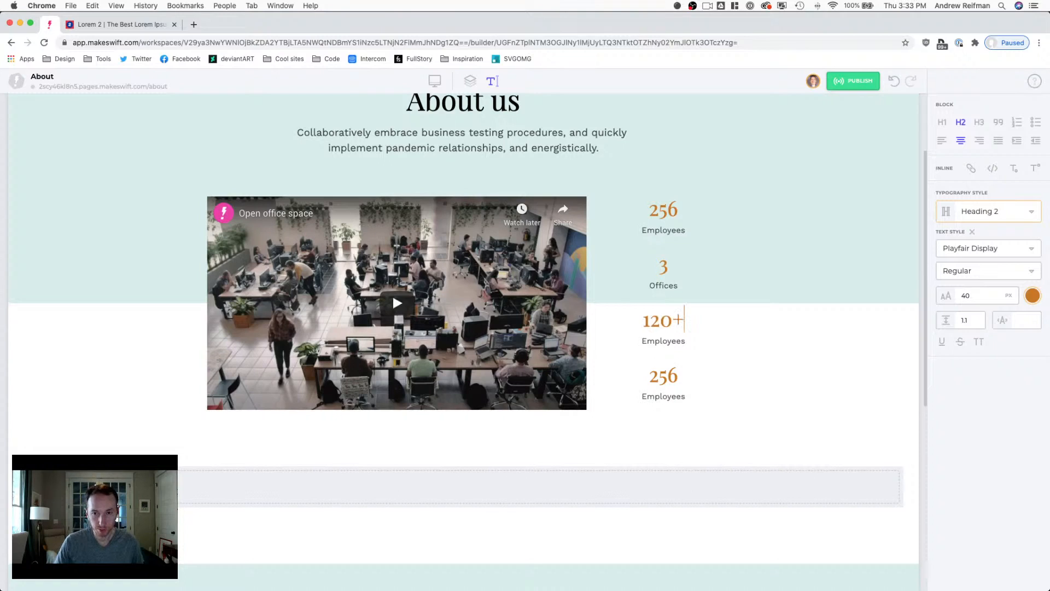
double_click(654, 337)
type("clients")
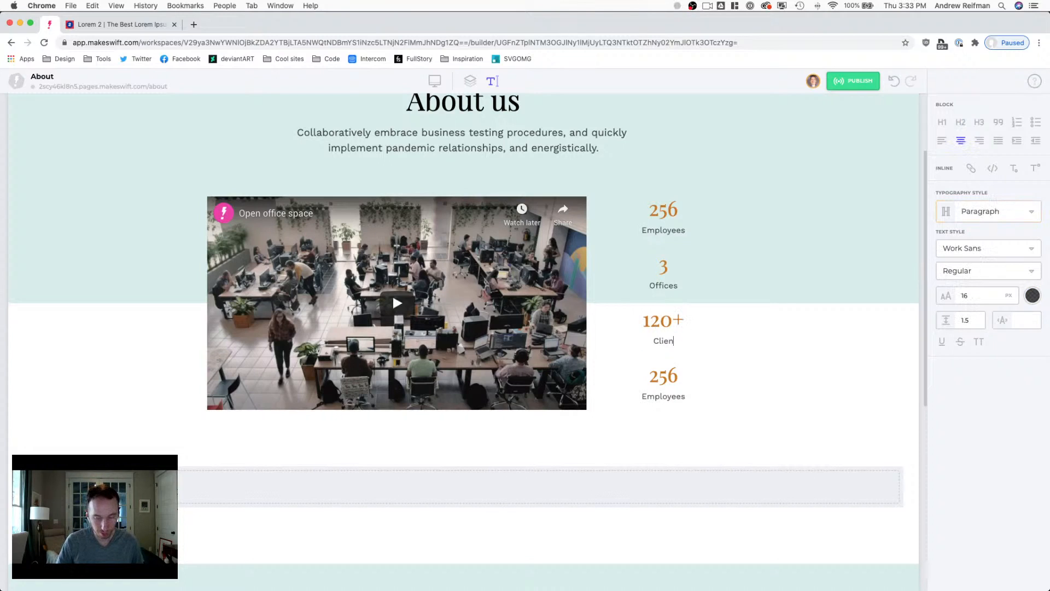
Step: Change the fourth stat to the number 42 with the label Awards
double_click(660, 373)
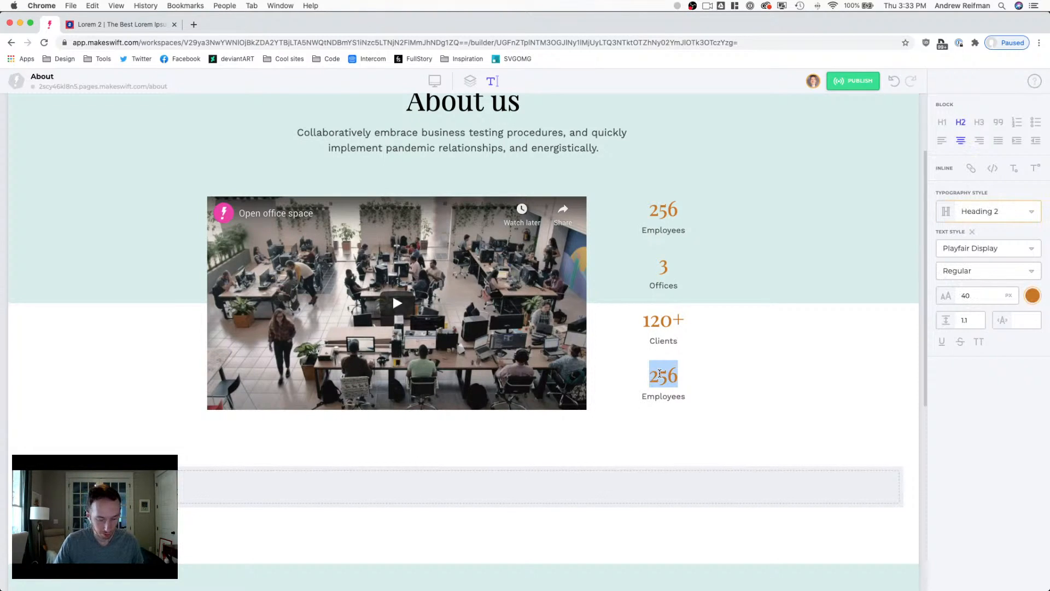
type("42")
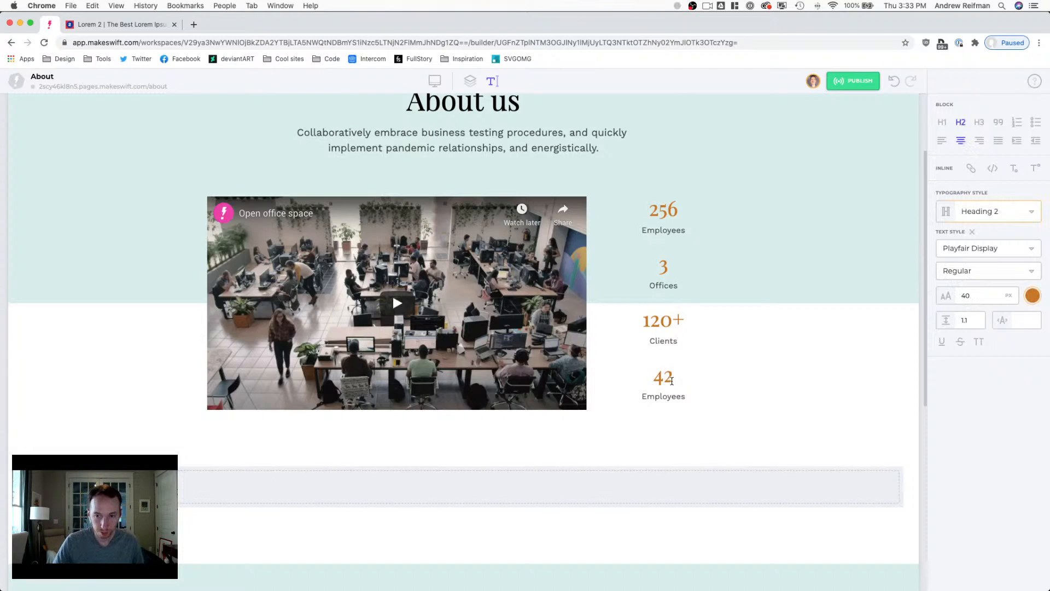
double_click(664, 396)
type("Awards")
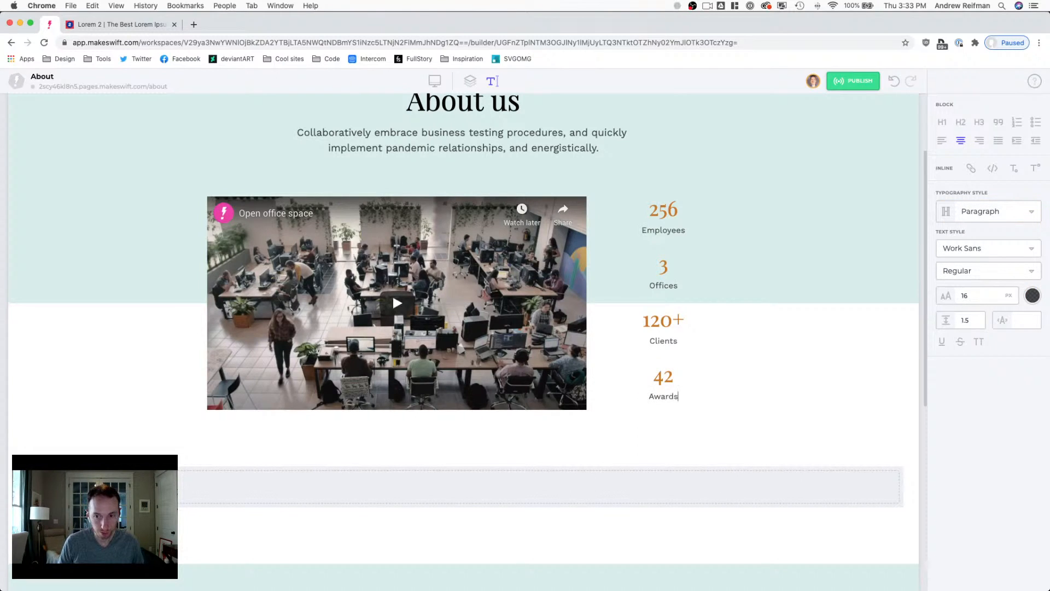
double_click(673, 395)
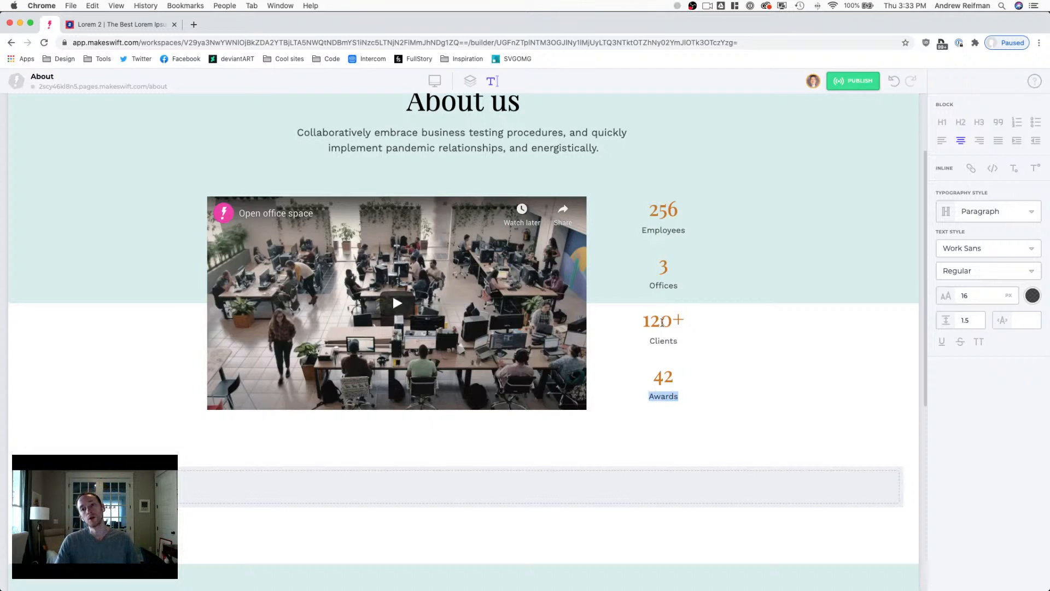
Step: Widen the video column of video-content to about five sixths of the box, narrowing the stats column
left_click(613, 243)
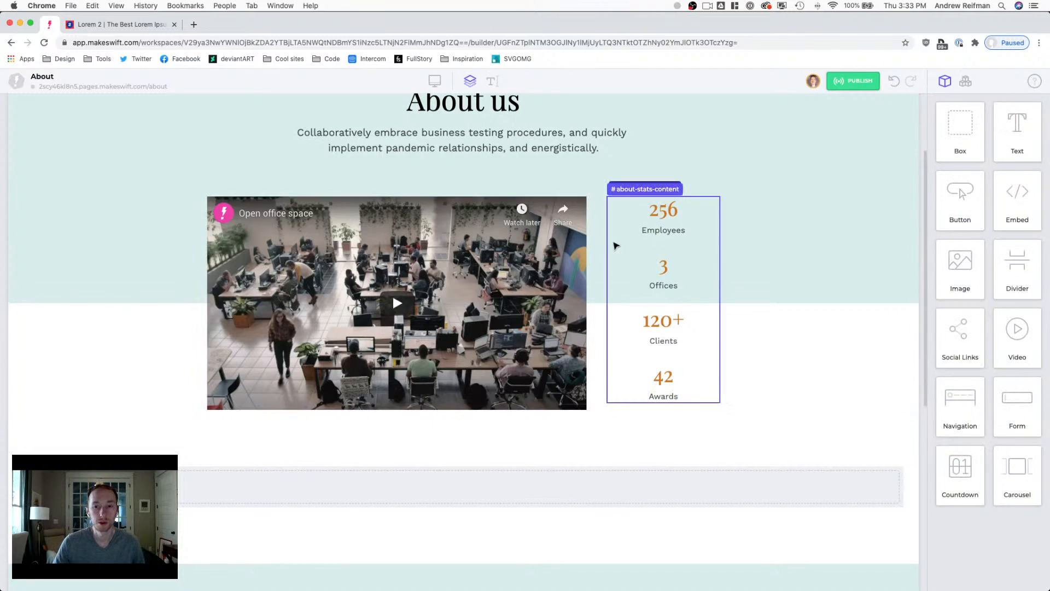
left_click(600, 250)
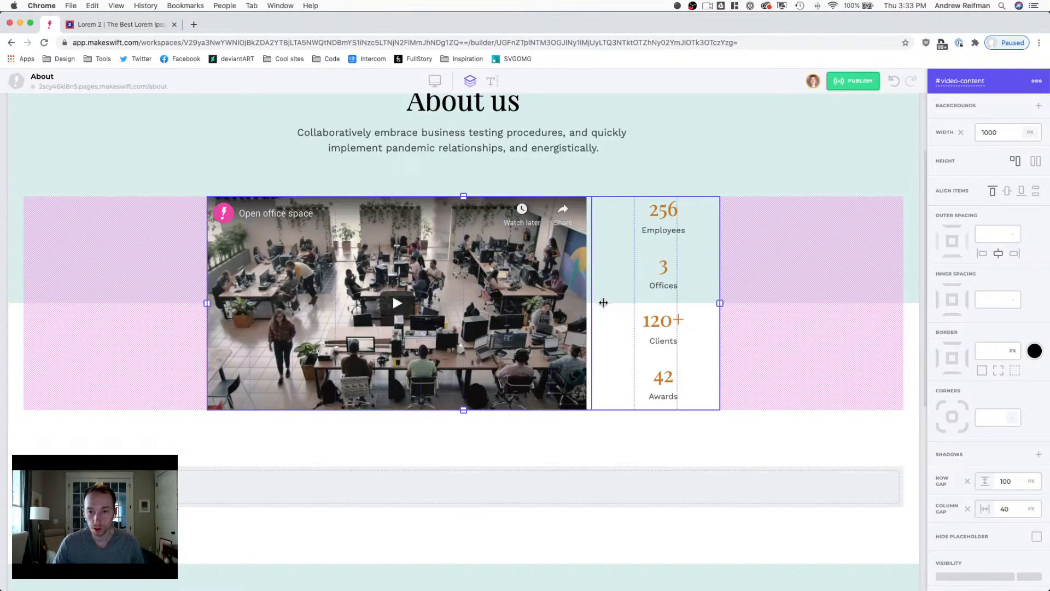
left_click_drag(601, 302, 624, 306)
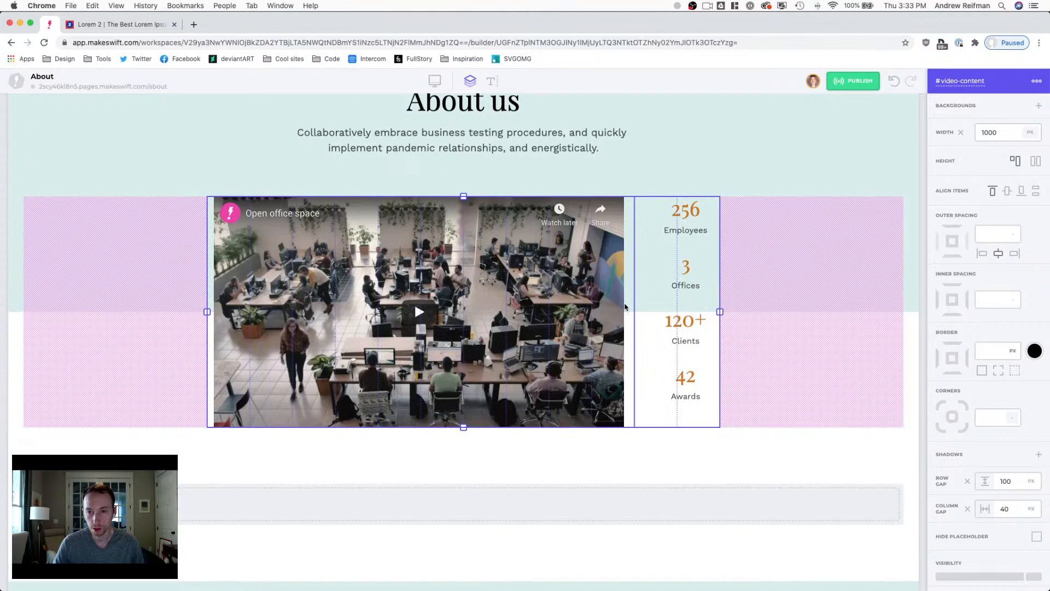
Step: Clear both the column gap and the row gap of the video-content box
left_click_drag(1019, 510, 994, 512)
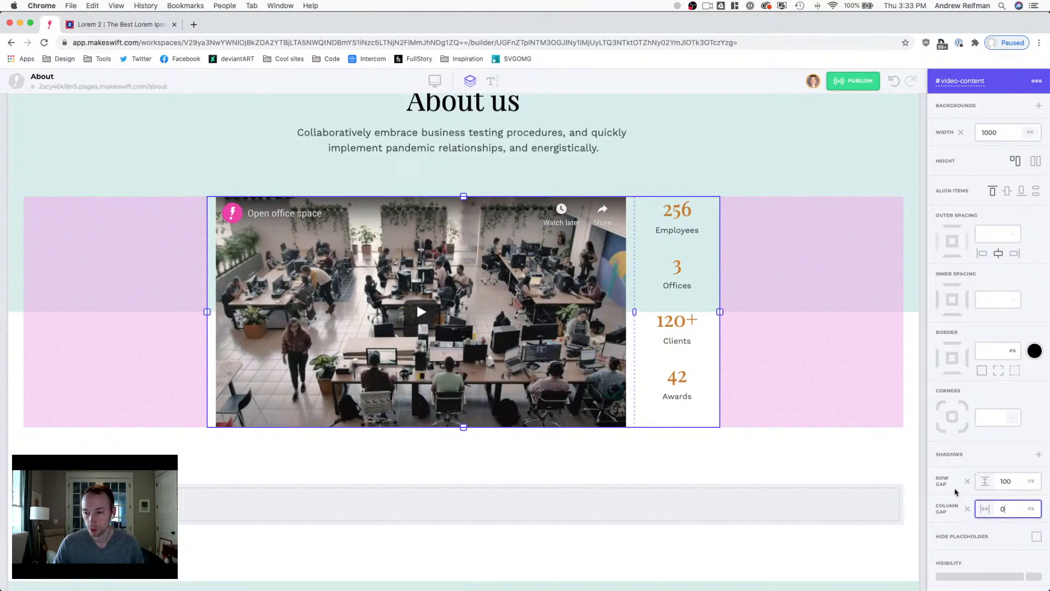
left_click(968, 509)
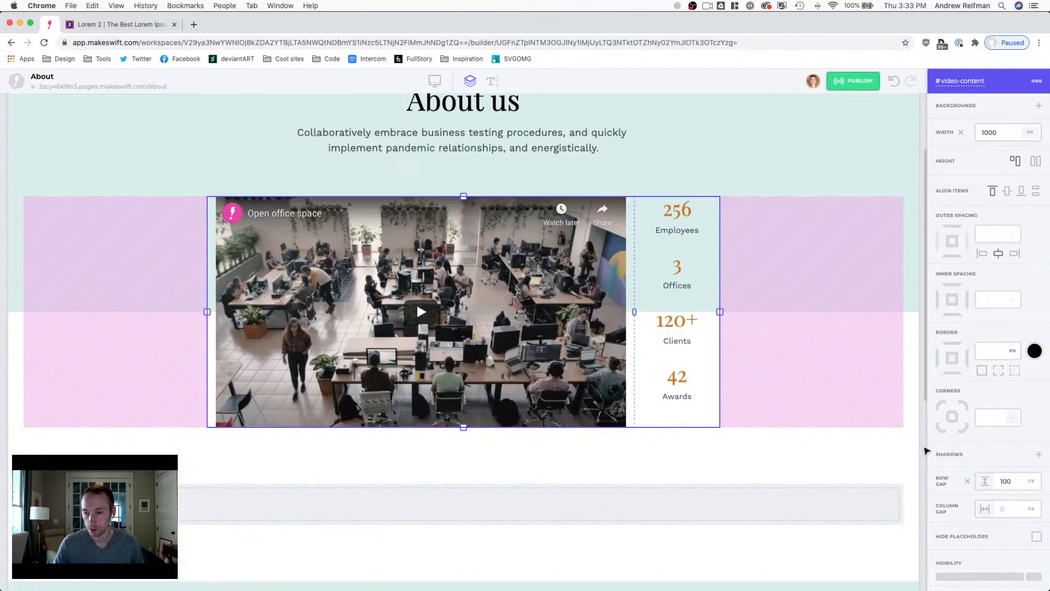
left_click(968, 481)
key("Escape")
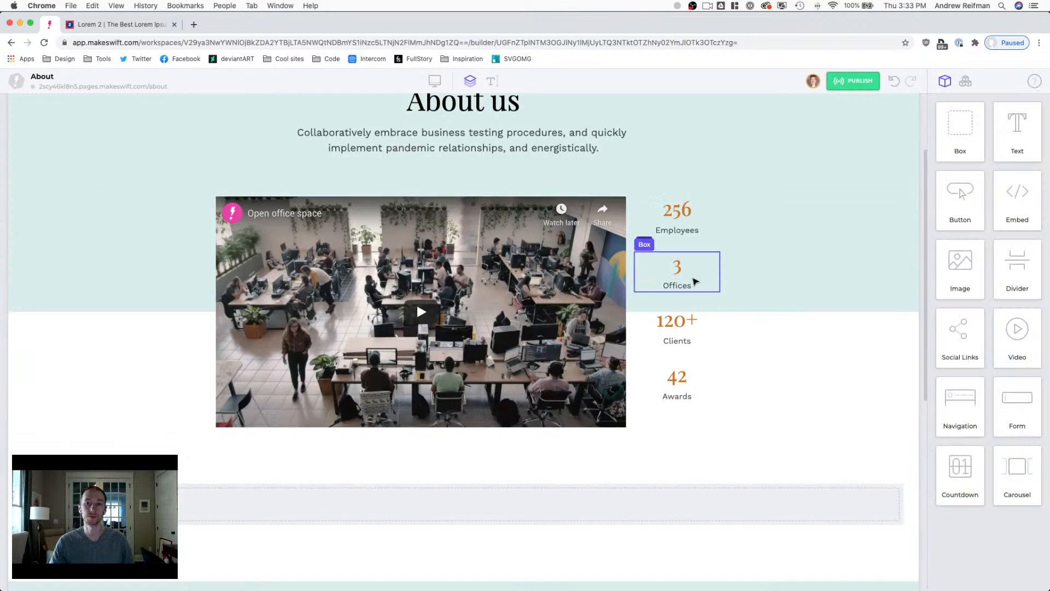
Step: Align the items of the video-content box to the vertical centre so the stats sit midway beside the video
left_click(632, 287)
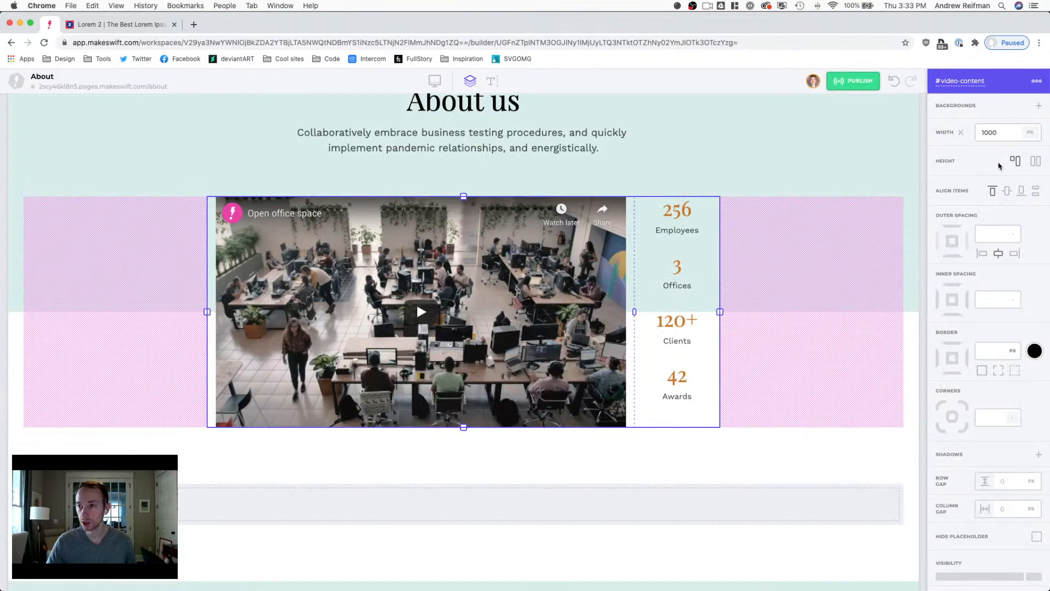
left_click(1007, 191)
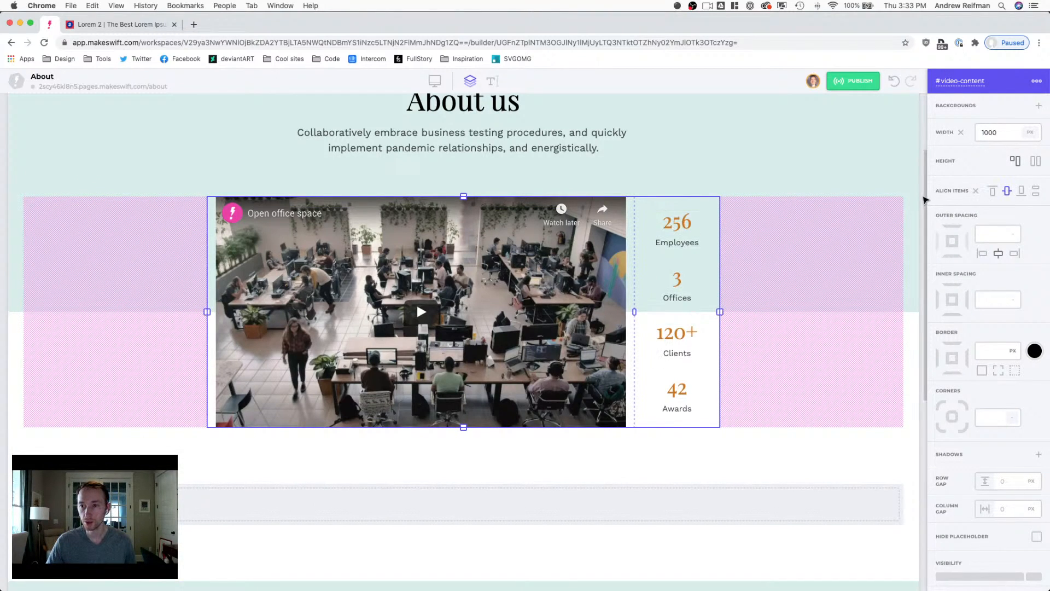
key("Escape")
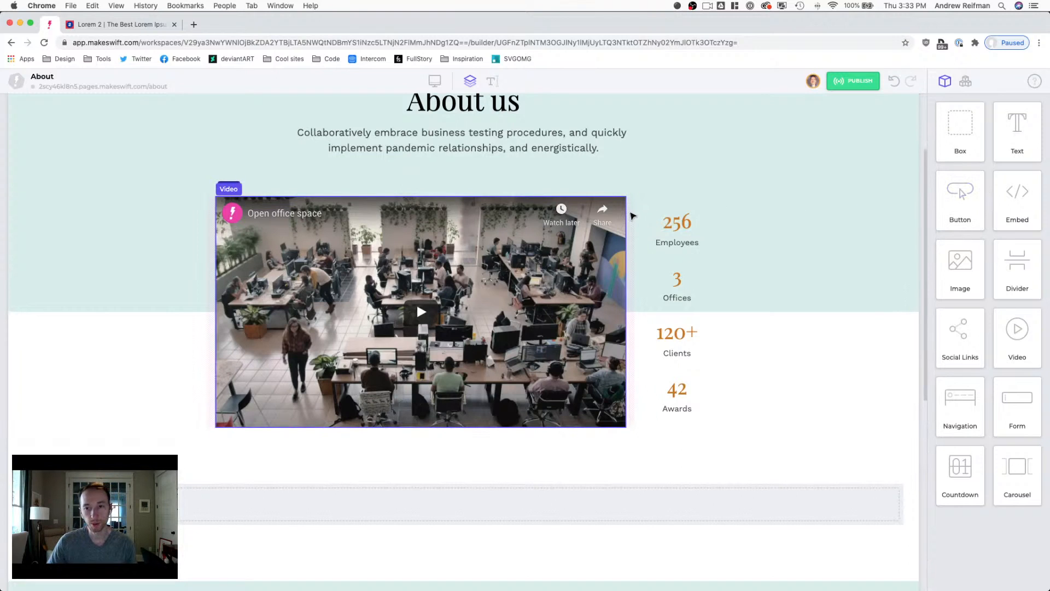
Step: Widen the video to 100% of its column
left_click(575, 331)
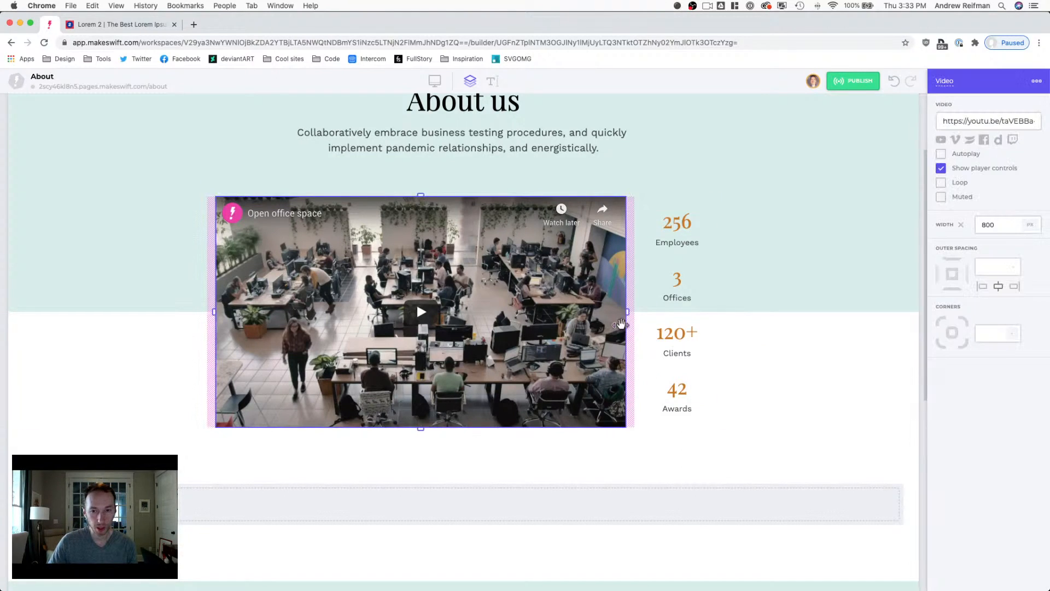
left_click_drag(626, 312, 656, 314)
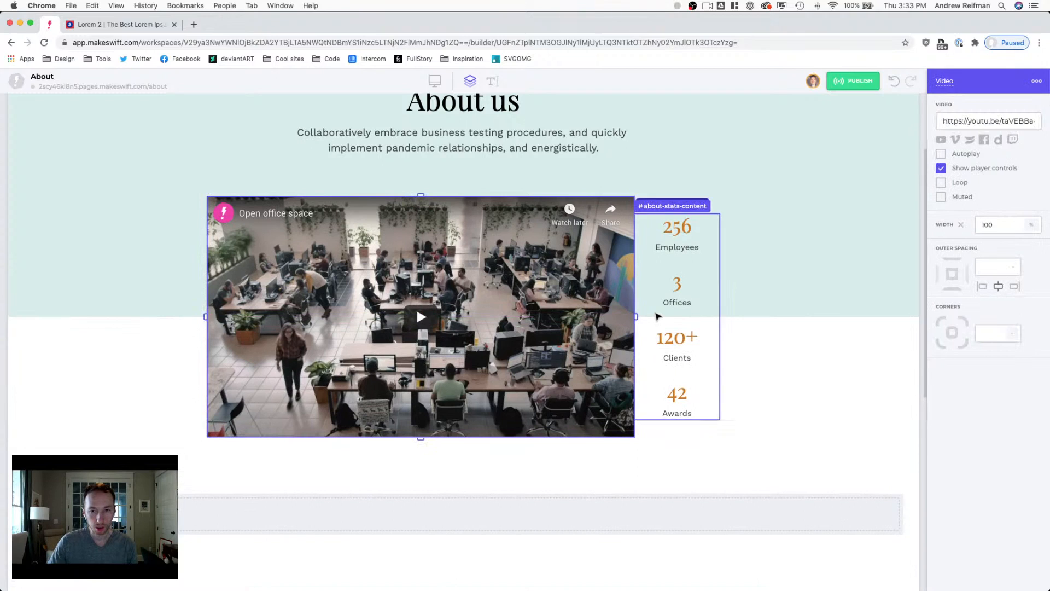
left_click(920, 290)
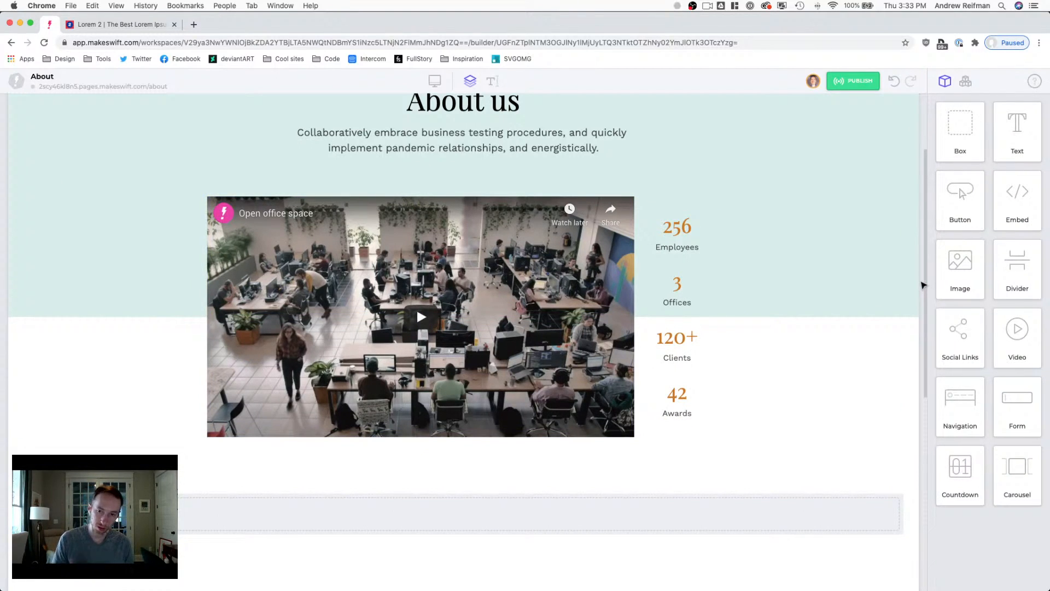
Step: Set the column gap of the video-content box to 30 px
mouse_move(644, 261)
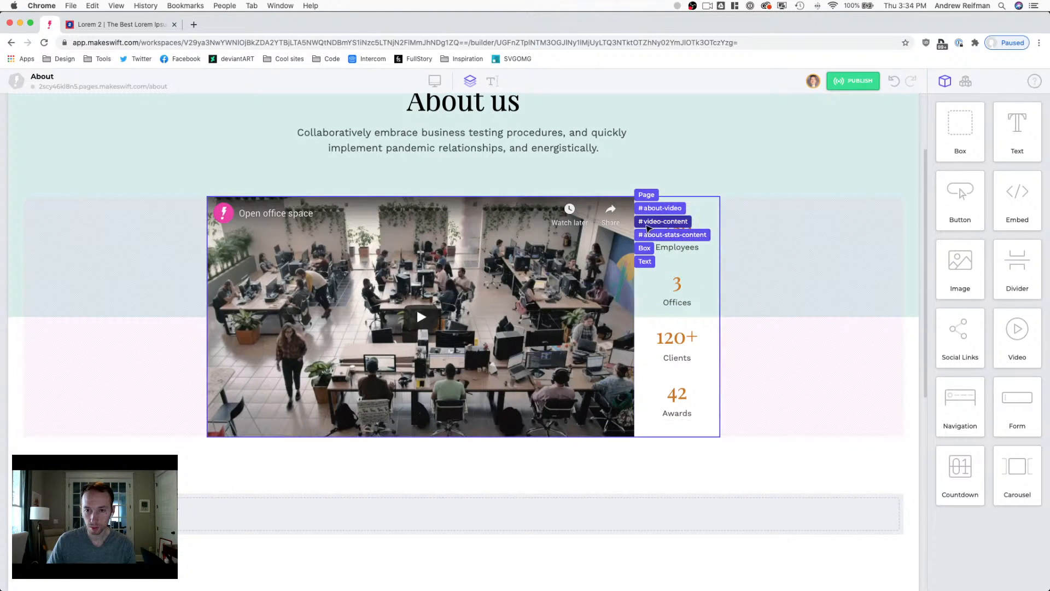
left_click(649, 221)
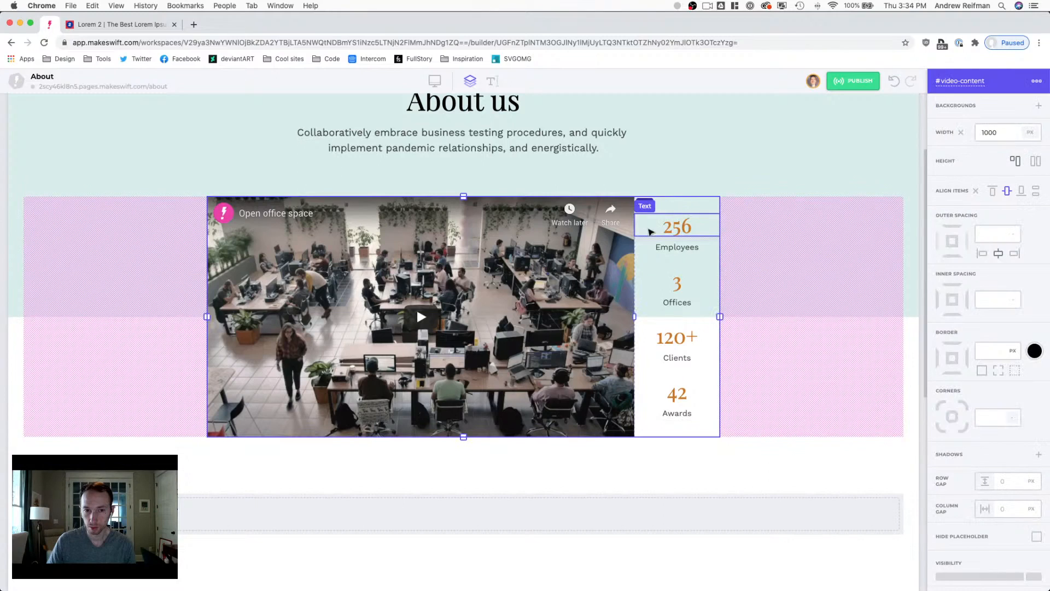
left_click(1021, 509)
type("10")
left_click_drag(1024, 510, 1033, 508)
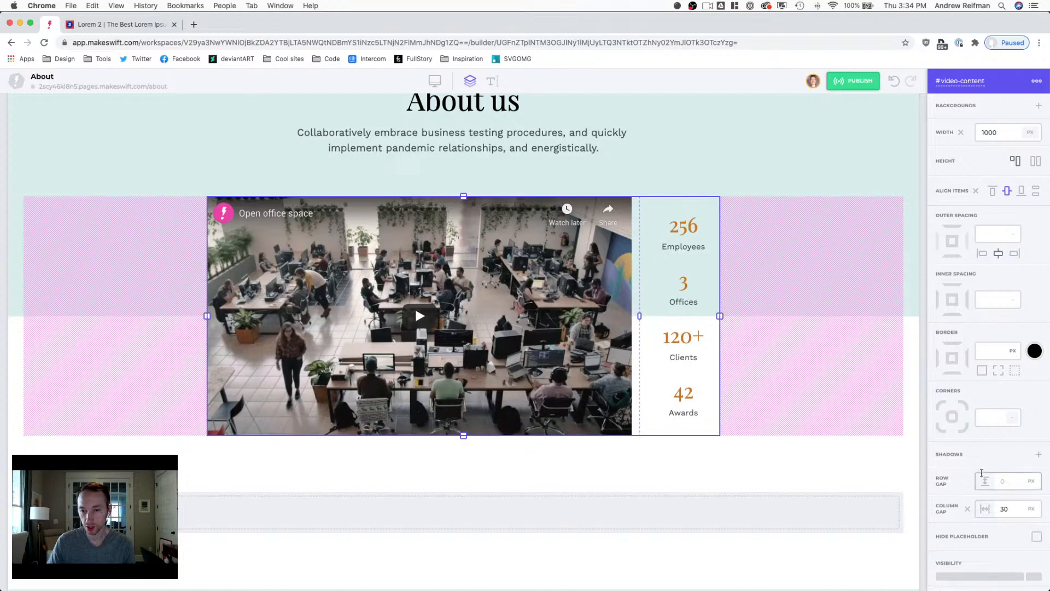
left_click(923, 419)
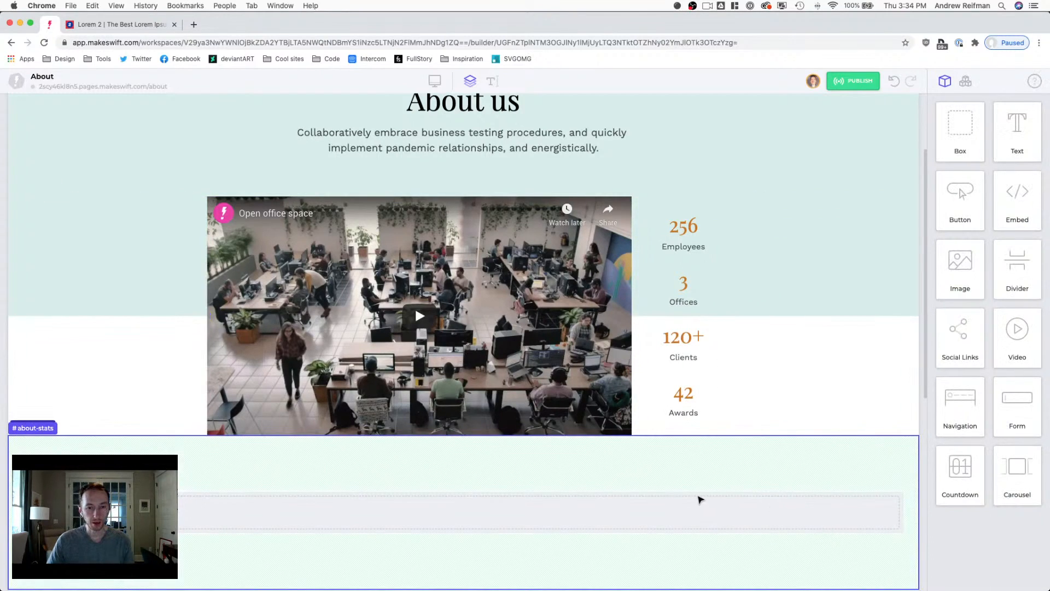
Step: Add a box inside the empty about-stats section, clear its inner spacing and narrow it to about two thirds of the section's width
scroll(699, 497, "down", 3)
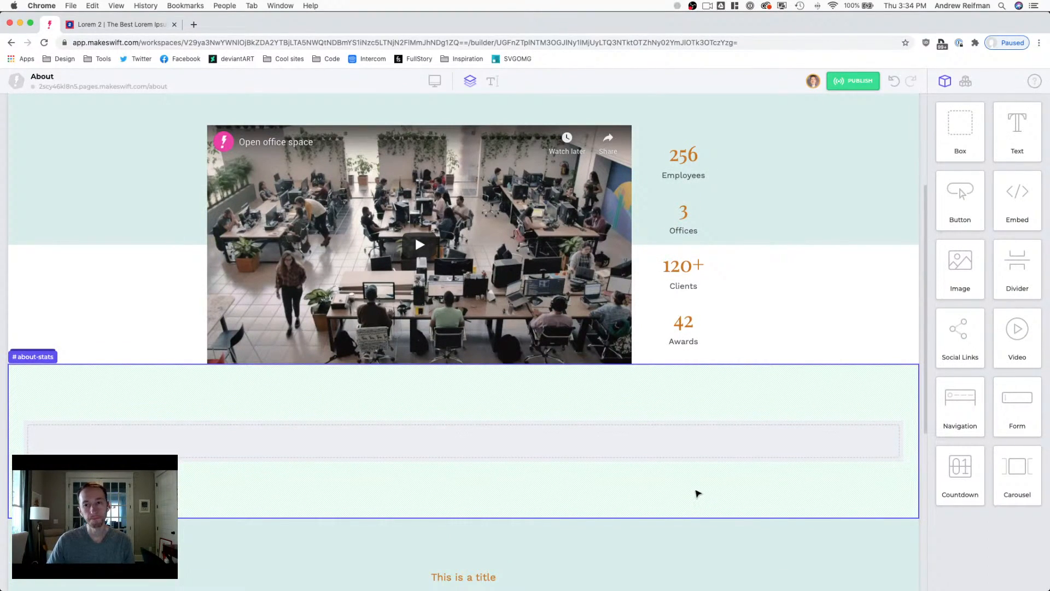
scroll(697, 494, "up", 3)
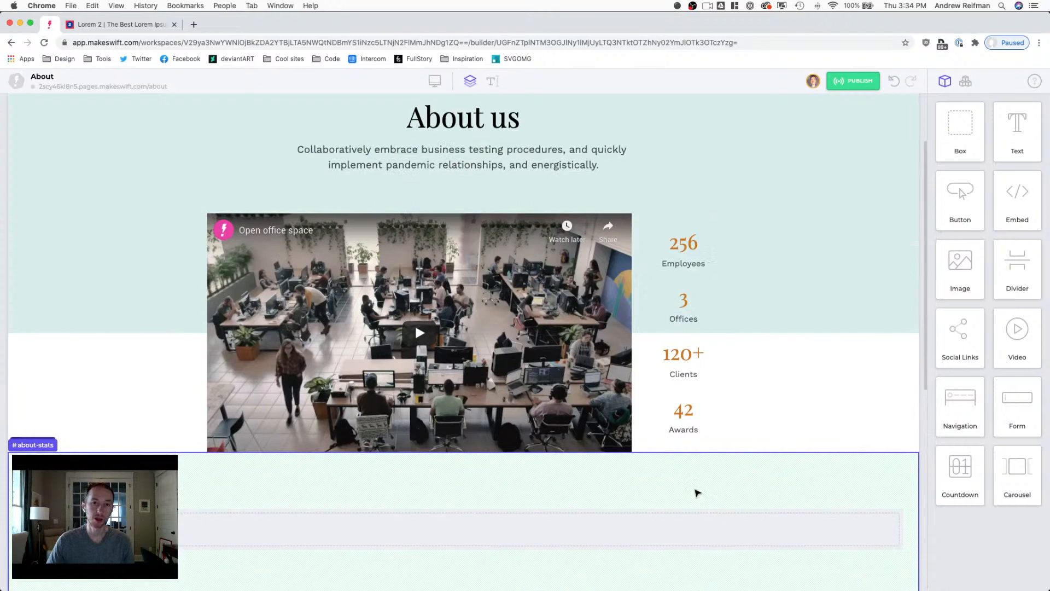
scroll(697, 493, "up", 3)
scroll(697, 491, "down", 5)
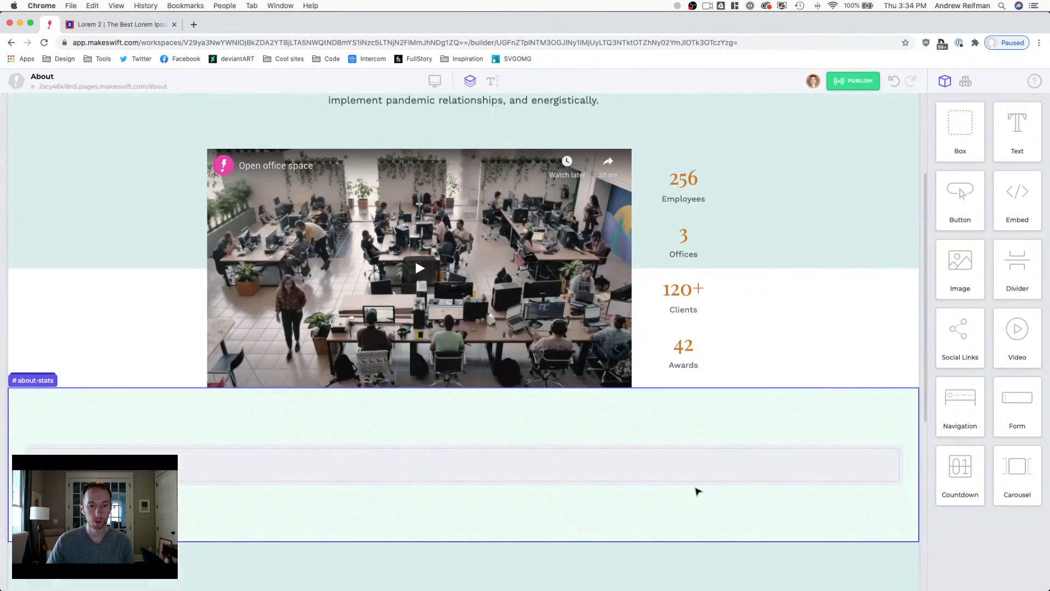
left_click_drag(943, 157, 737, 467)
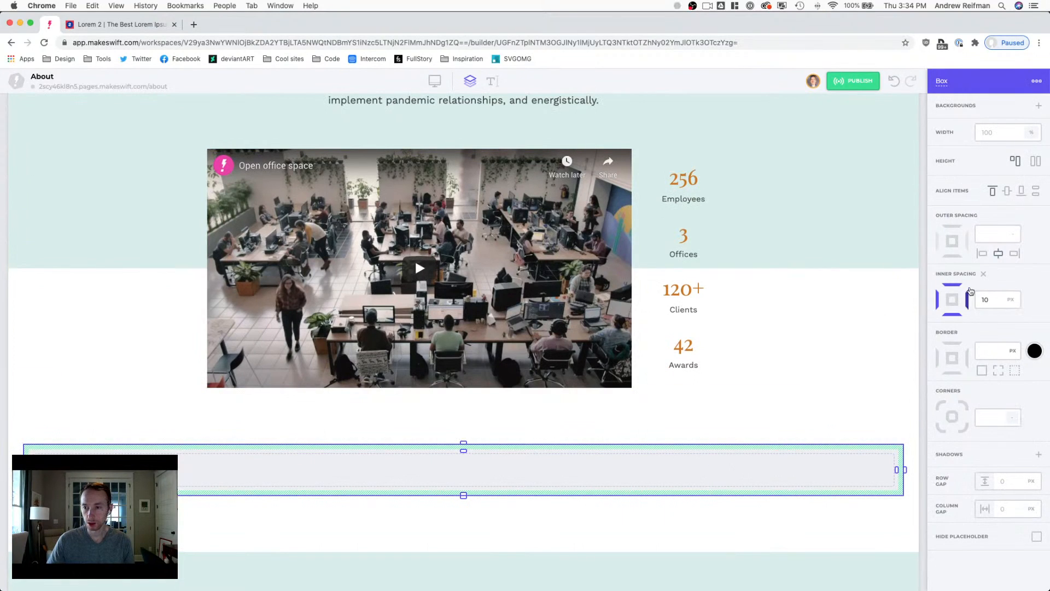
left_click_drag(903, 465, 756, 464)
left_click(642, 340)
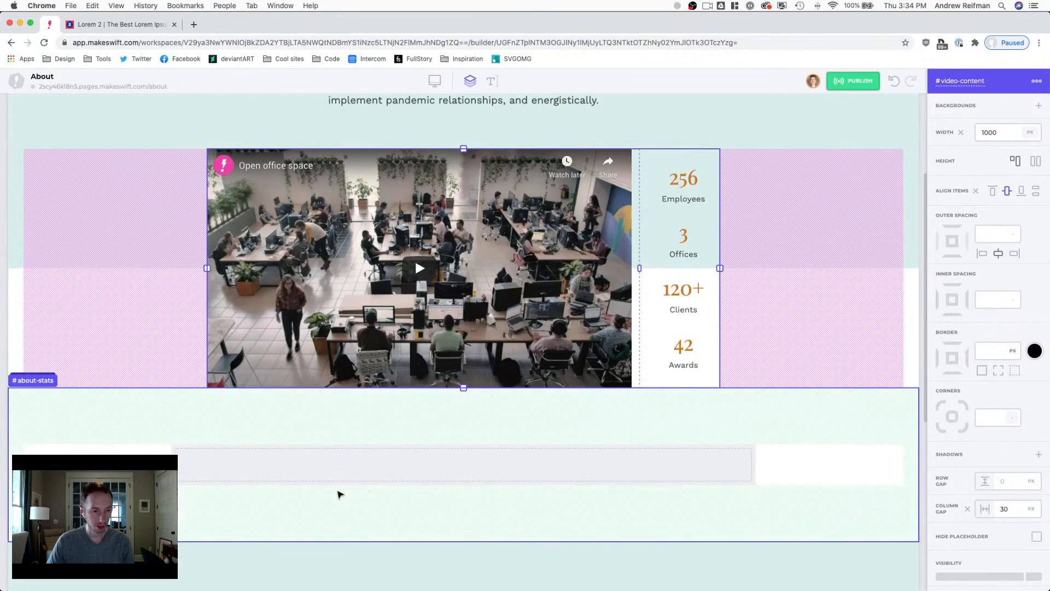
Step: Rename the about-stats section as team
left_click(68, 425)
double_click(943, 81)
type("team")
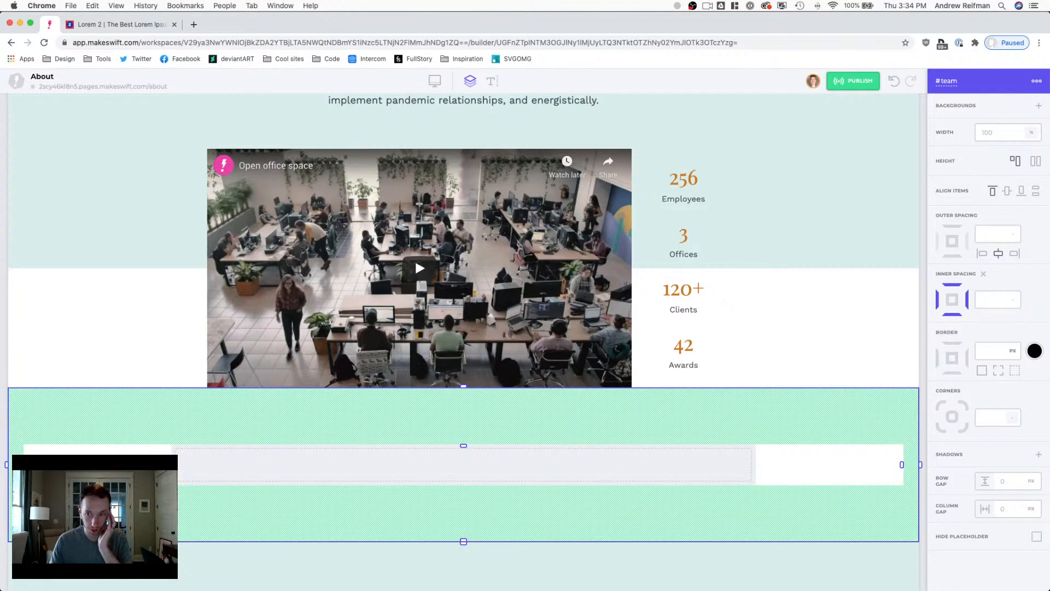
left_click(924, 136)
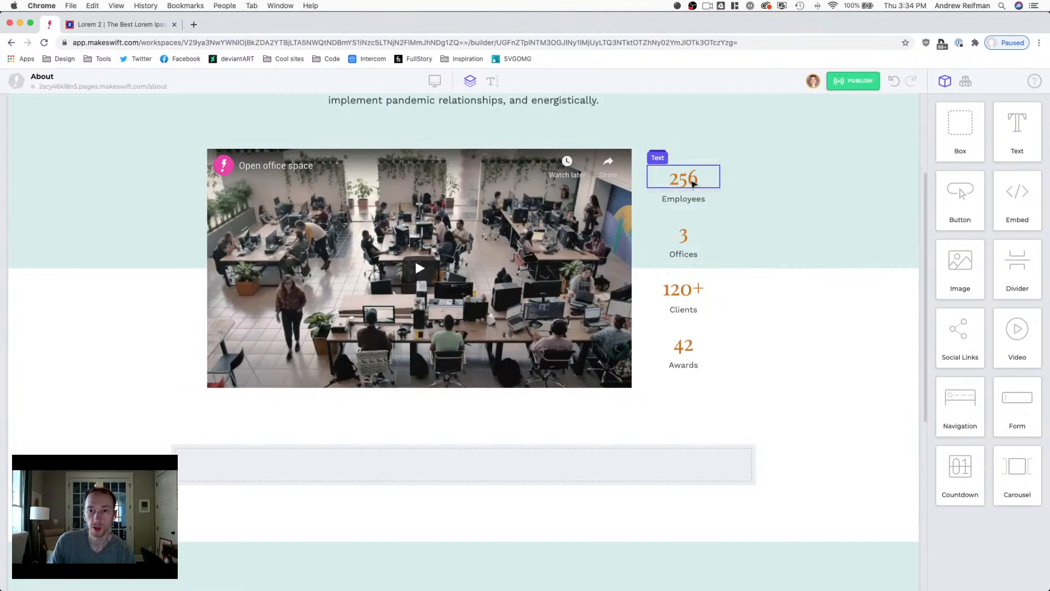
Step: Place a copy of the About us heading in the empty box of the team section
scroll(692, 183, "up", 5)
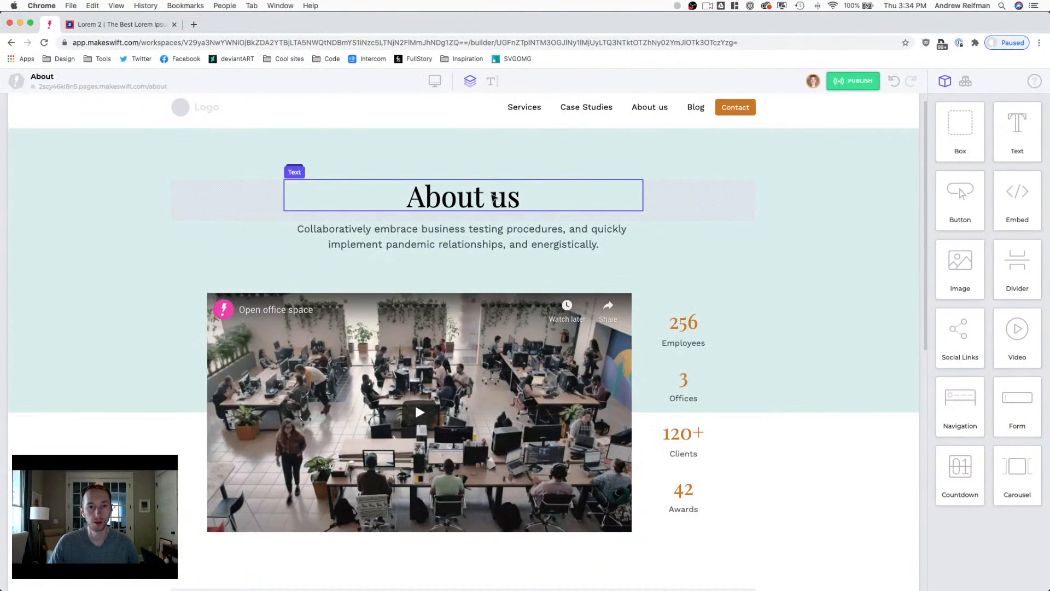
left_click(490, 193)
left_click_drag(489, 193, 461, 401)
left_click(461, 401)
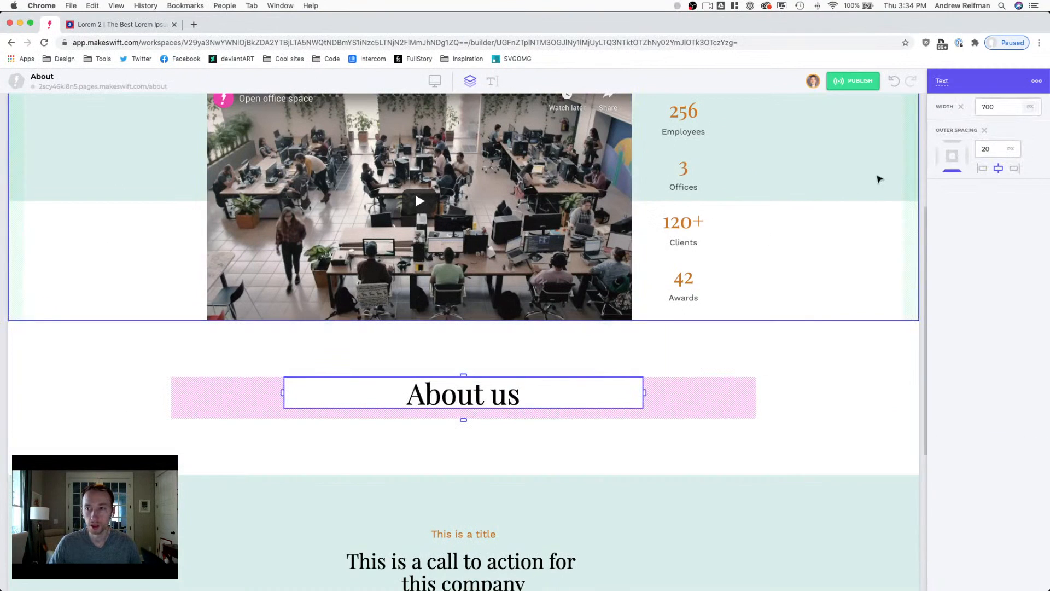
Step: Make the copied heading an H2 block with the Heading 2 typography style
double_click(453, 392)
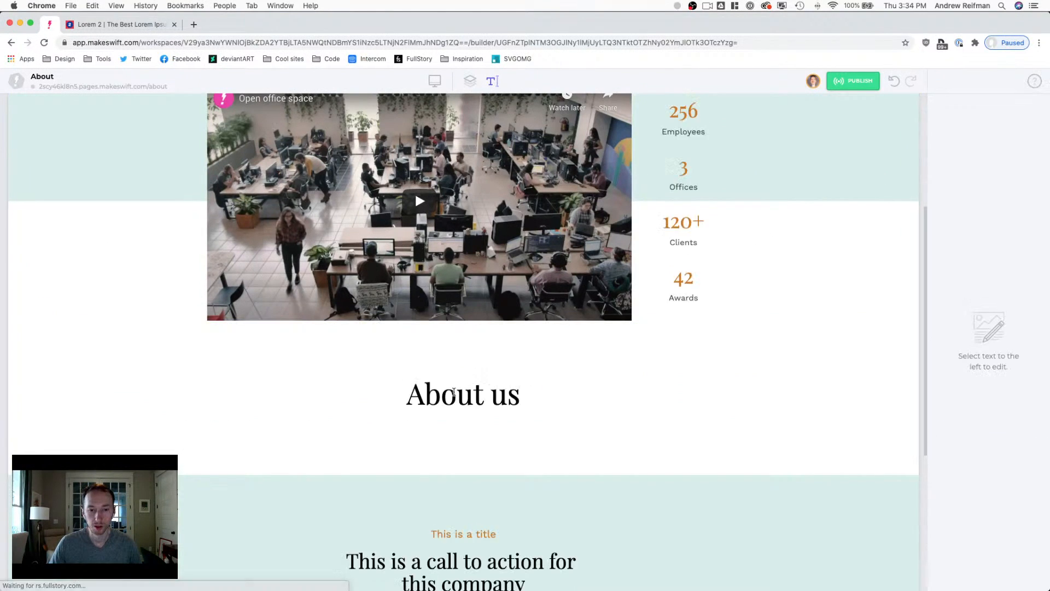
triple_click(453, 392)
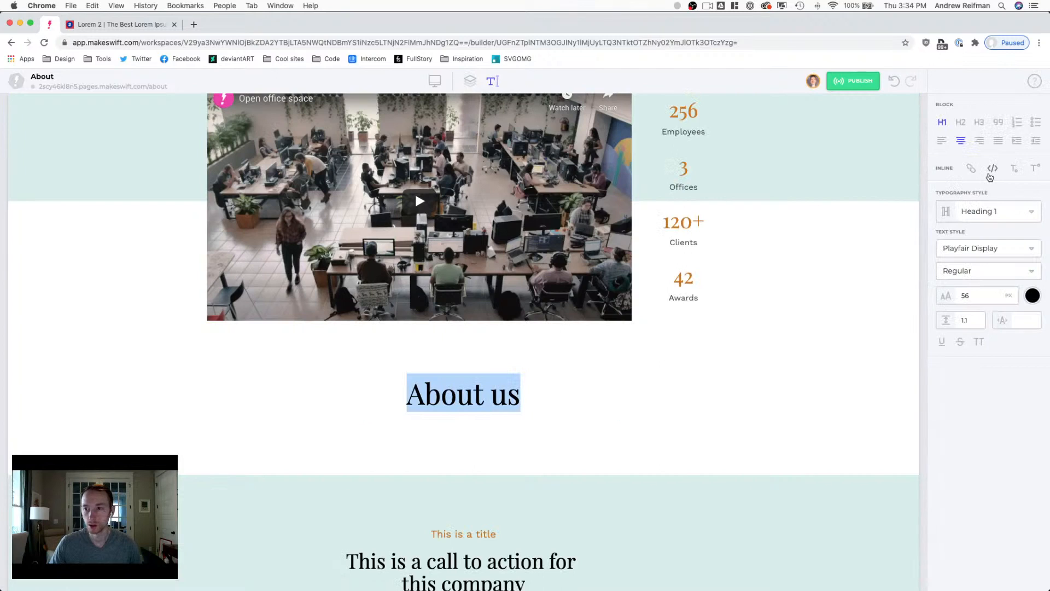
left_click(961, 122)
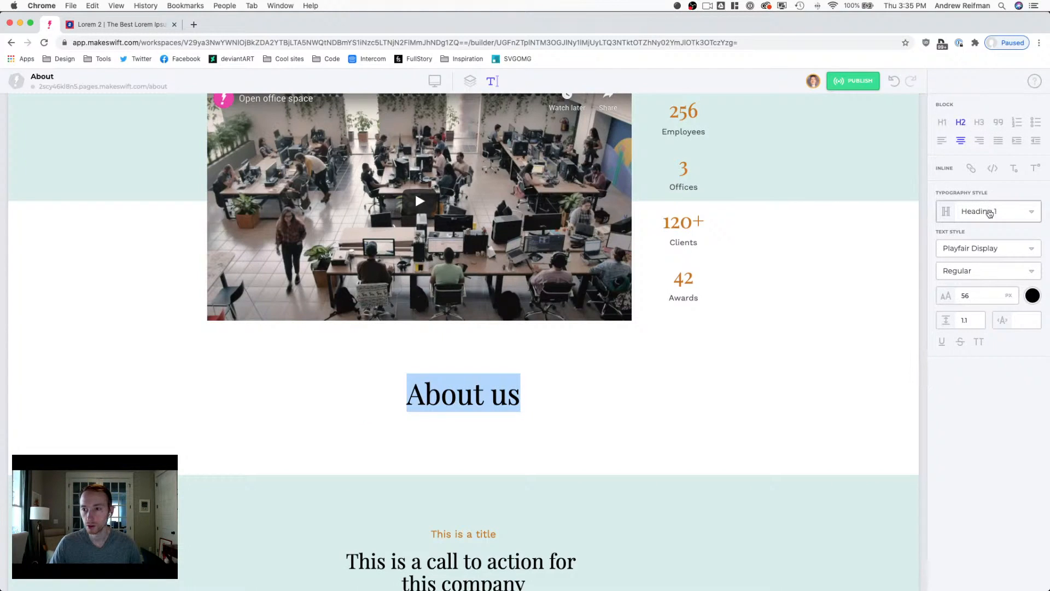
left_click(989, 212)
left_click(937, 372)
Step: Replace the copied heading's text with "Our team" and return to layout editing
double_click(475, 389)
triple_click(474, 389)
type("O")
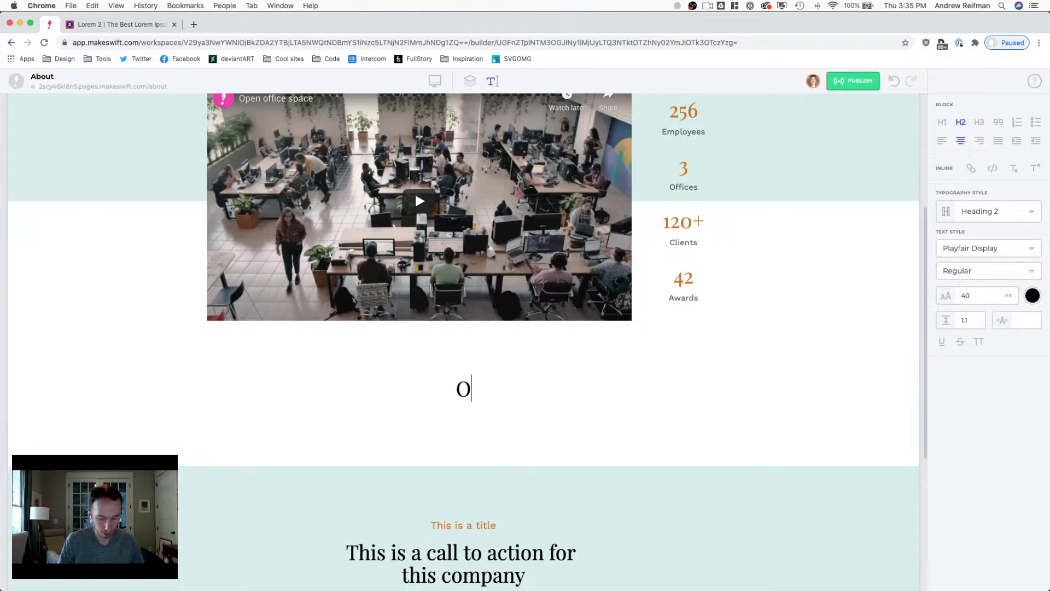
type("ur team")
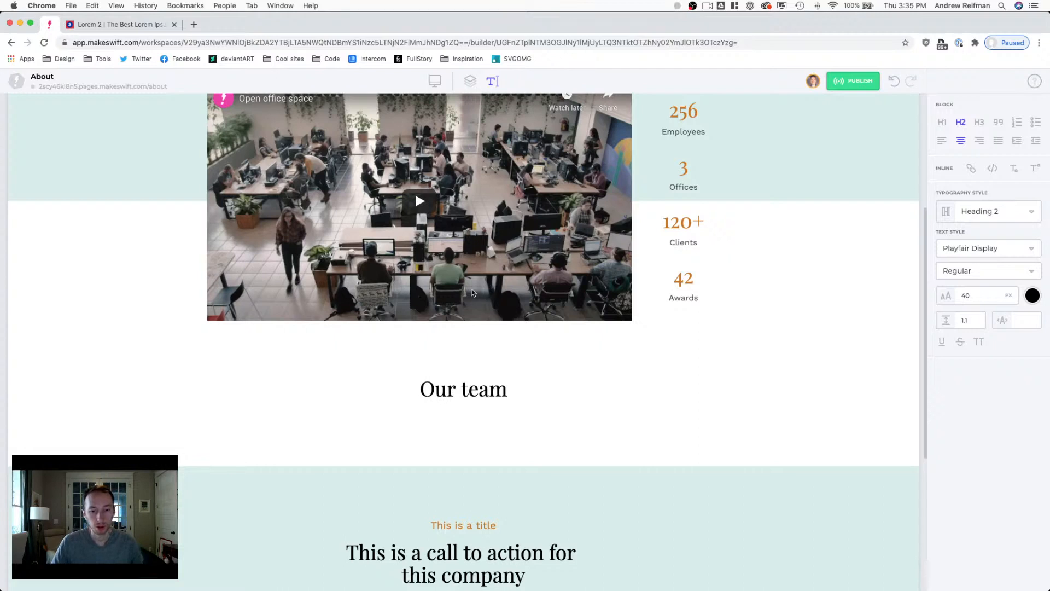
left_click(470, 81)
Step: Roughly double the outer spacing below the Our team heading
left_click(465, 389)
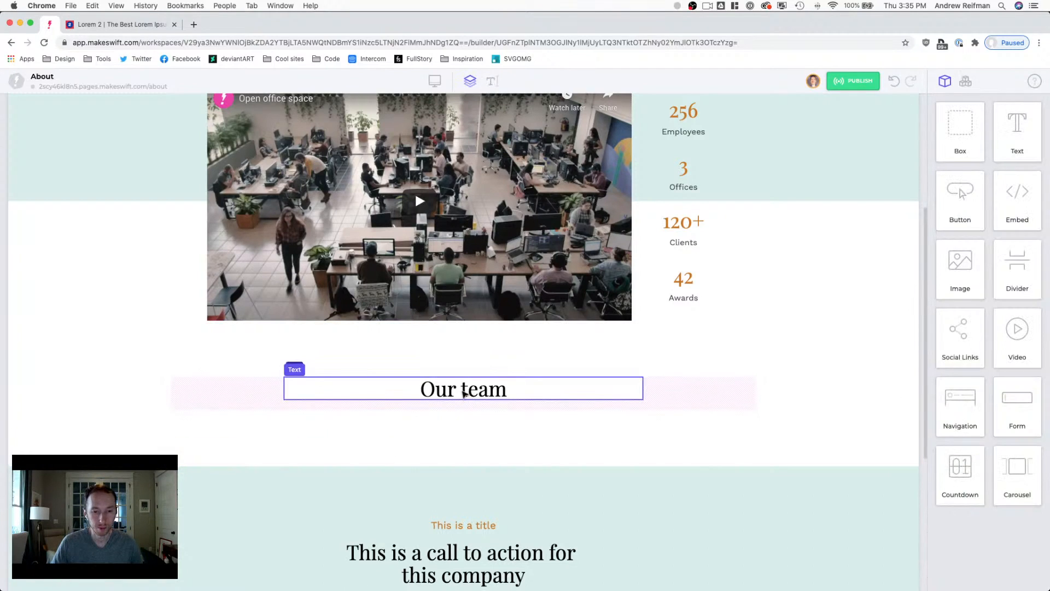
left_click_drag(461, 410, 459, 419)
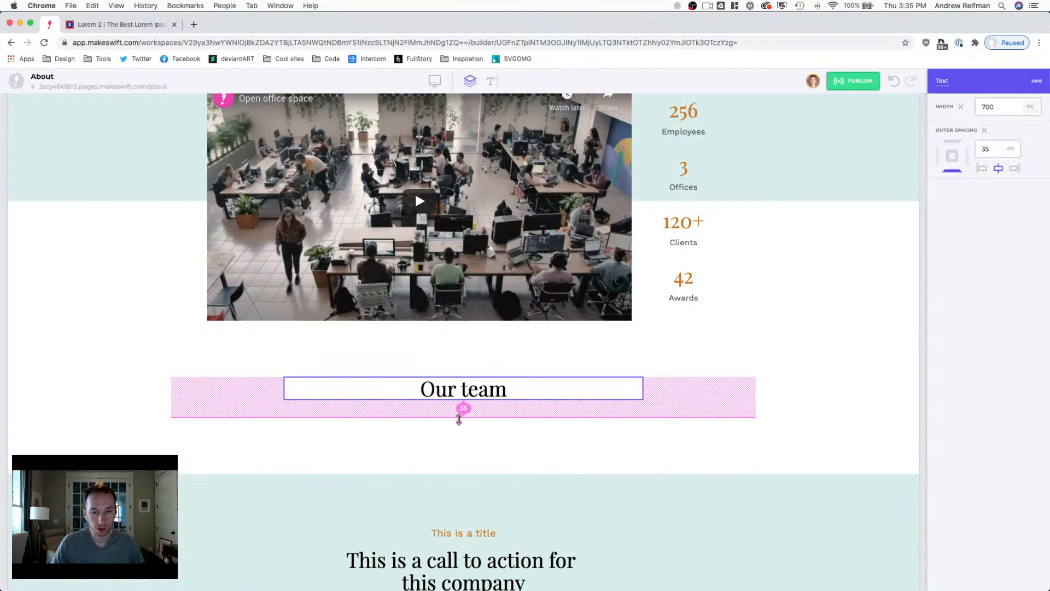
left_click(922, 265)
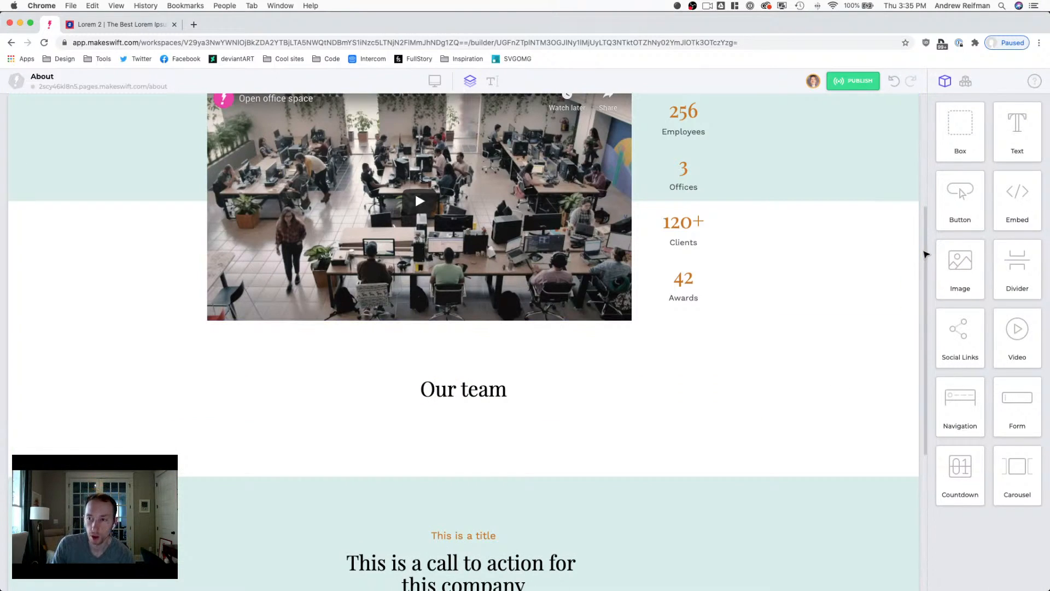
Step: Add a box below the Our team heading and name it team-list
left_click_drag(966, 141, 481, 416)
left_click(942, 80)
type("team-list")
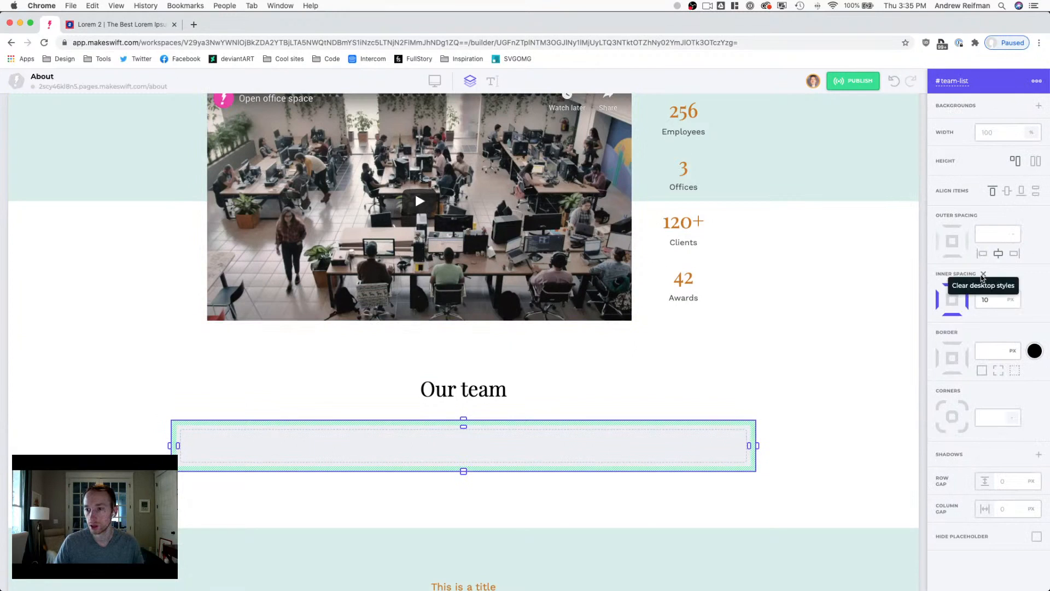
left_click(922, 251)
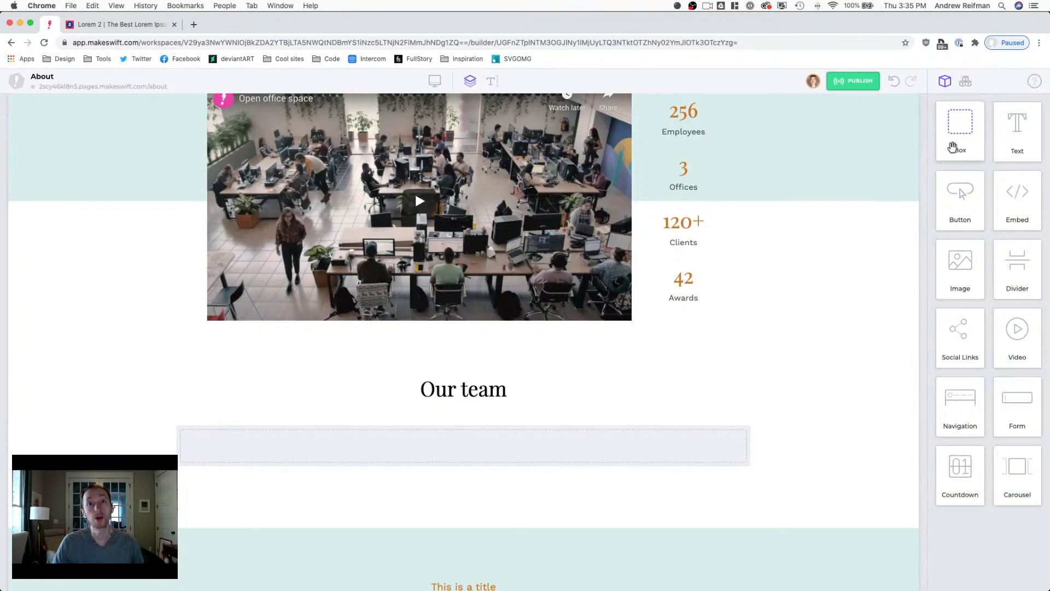
Step: Add a box inside team-list, name it team-member and clear its inner spacing
left_click_drag(953, 147, 410, 445)
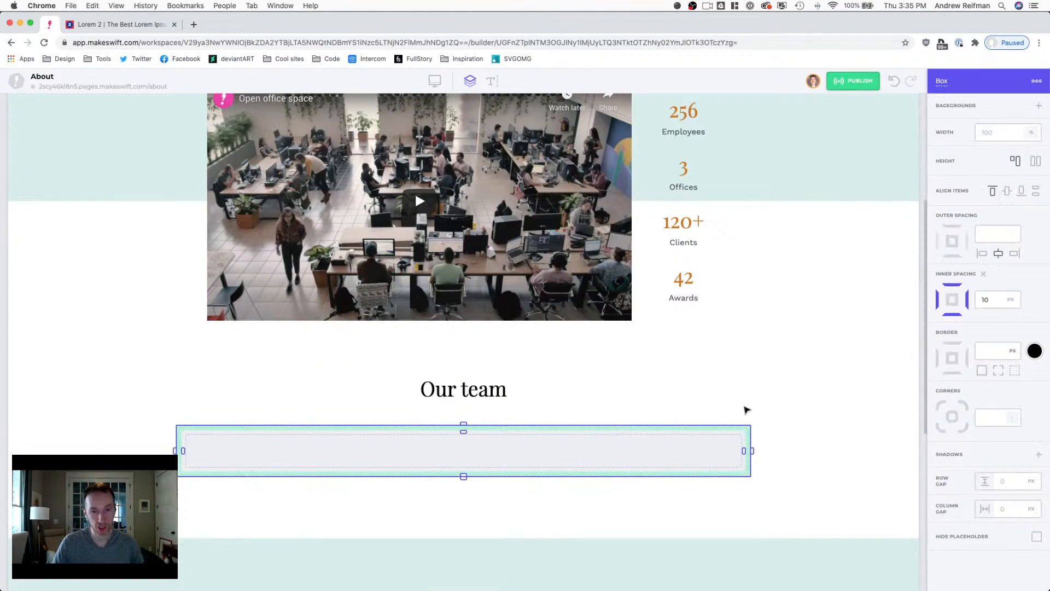
left_click(941, 81)
type("team-member")
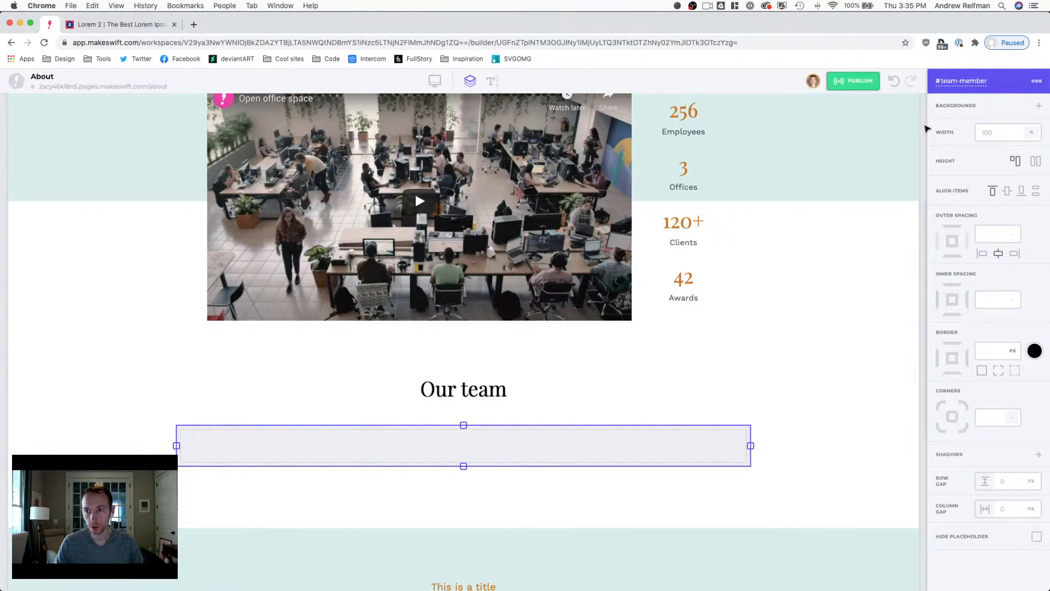
left_click(925, 126)
Step: Duplicate the empty team-member box into four equal columns across team-list, and select the team-list box
left_click(629, 455)
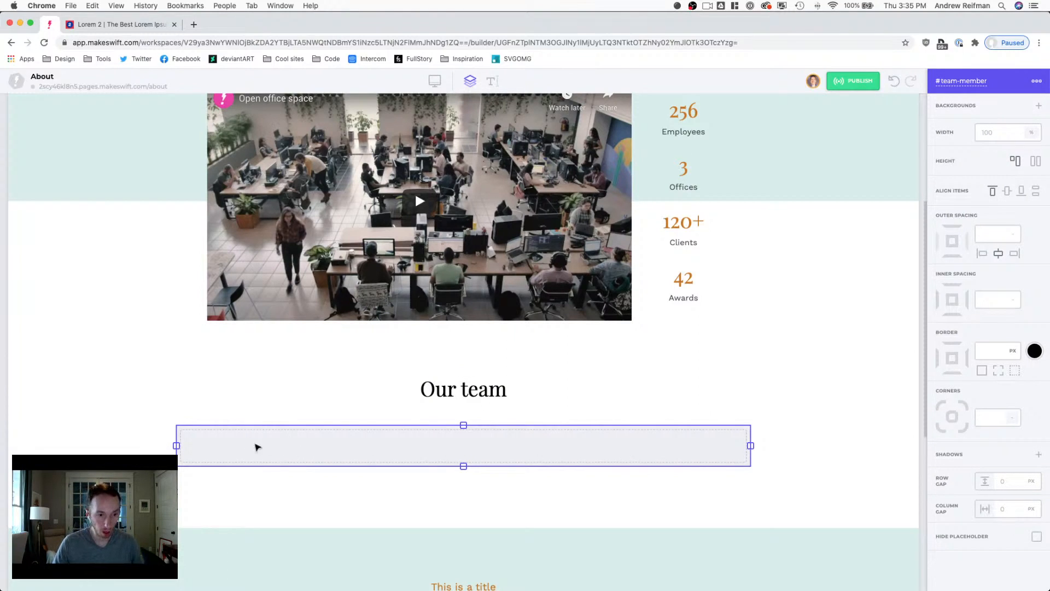
left_click_drag(602, 441, 741, 446)
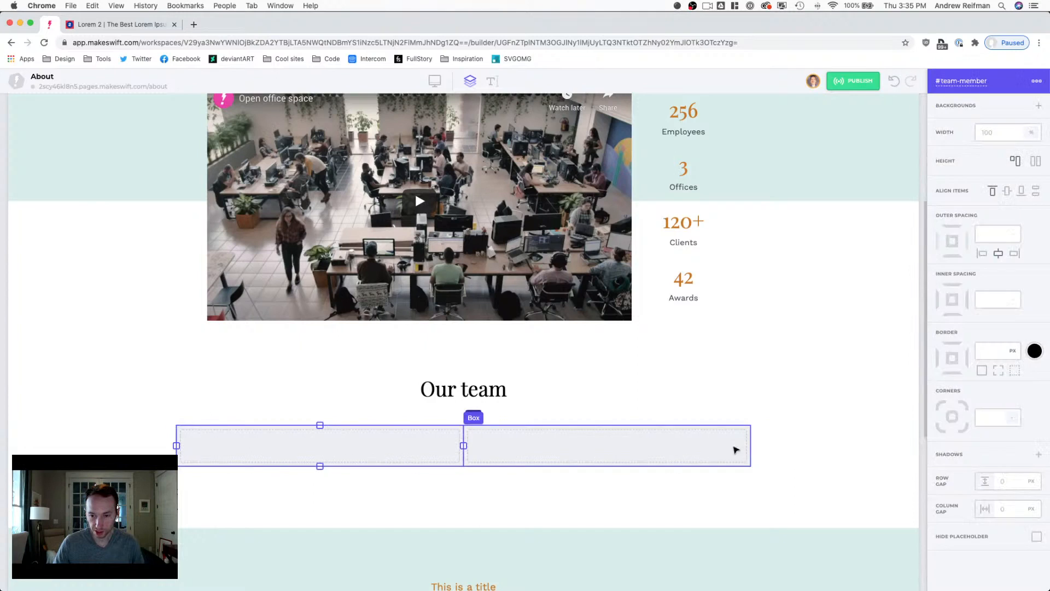
key("super+d")
key("super+d")
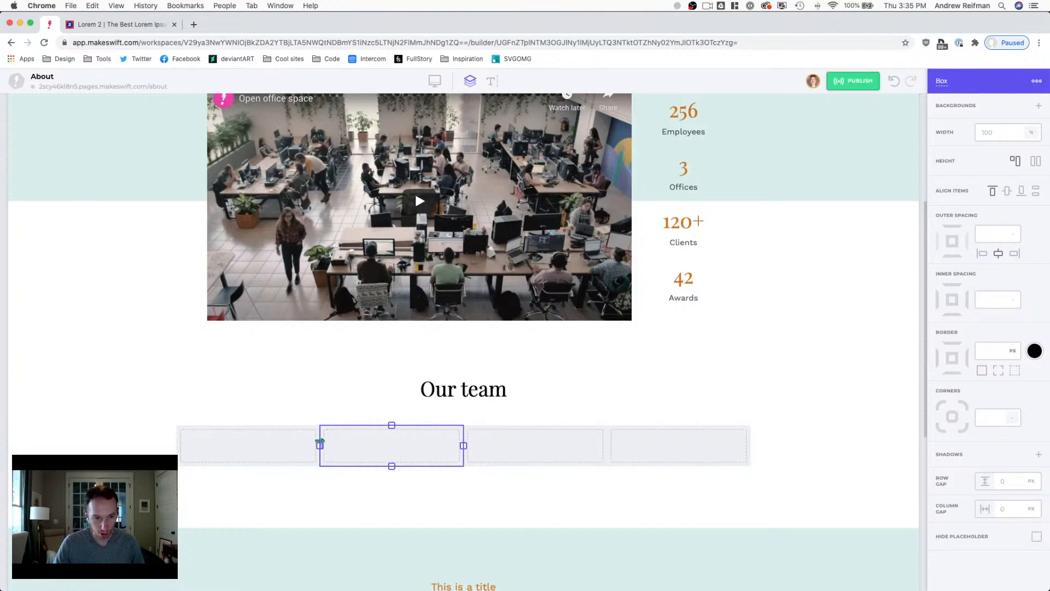
left_click(196, 405)
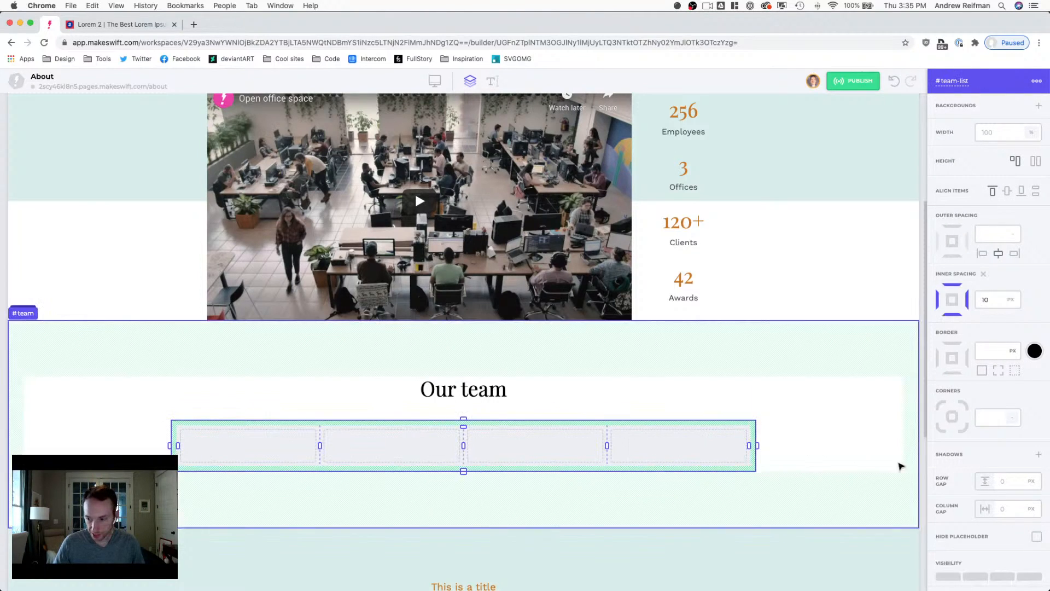
Step: Set the team-list box's column gap to 20 px and its row gap to 30 px
left_click(1019, 510)
type("5")
key("BackSpace")
type("10")
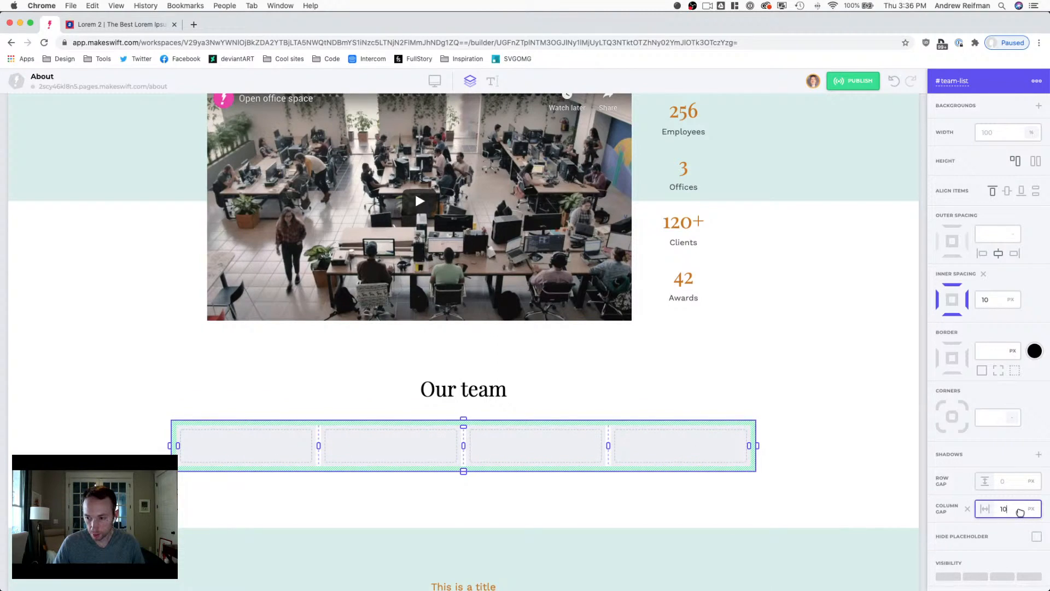
key("BackSpace")
type("5")
key("BackSpace")
key("BackSpace")
type("20")
left_click(1030, 483)
type("30")
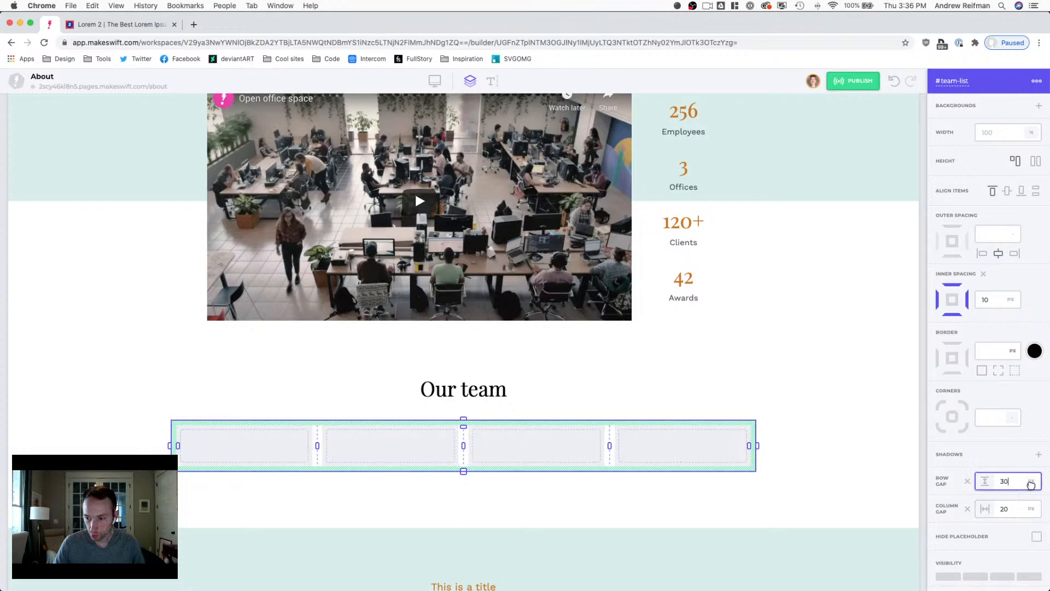
key("Return")
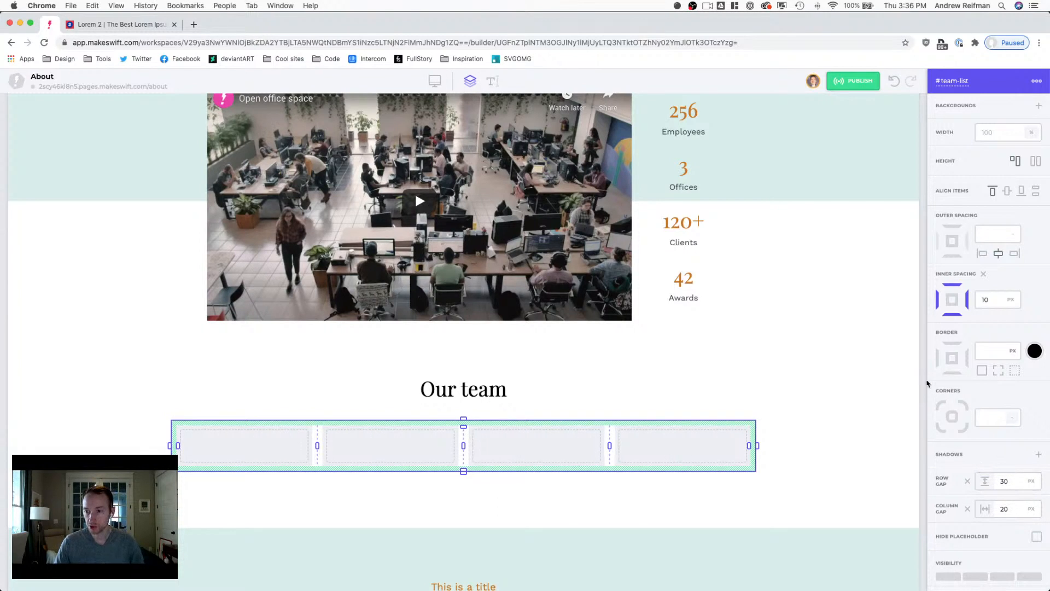
left_click(922, 363)
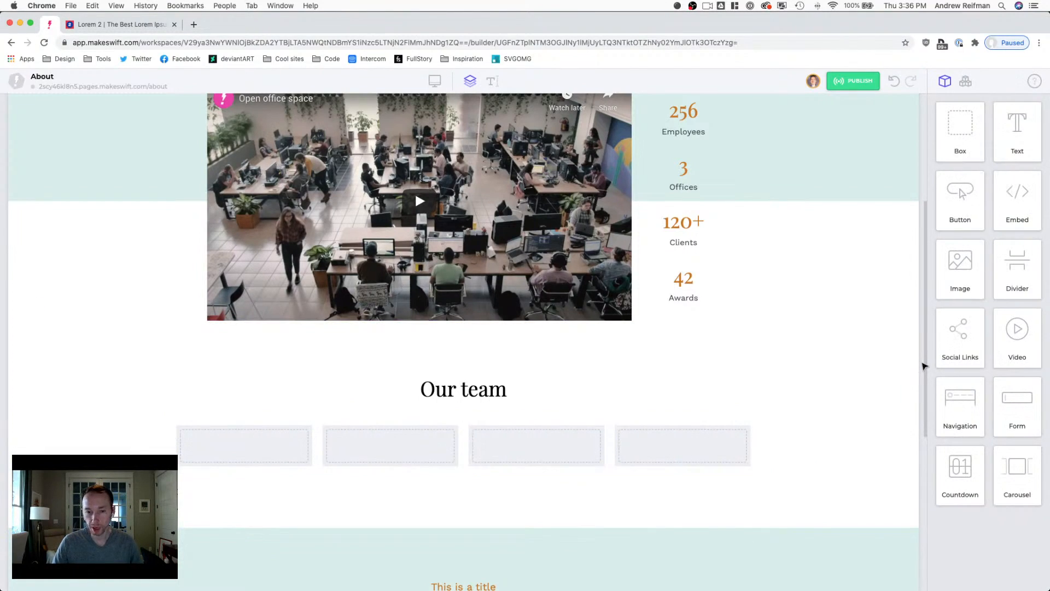
Step: Add an image to the first team-list column at 100% width with 20 px outer spacing below it
scroll(892, 359, "down", 2)
scroll(895, 361, "down", 2)
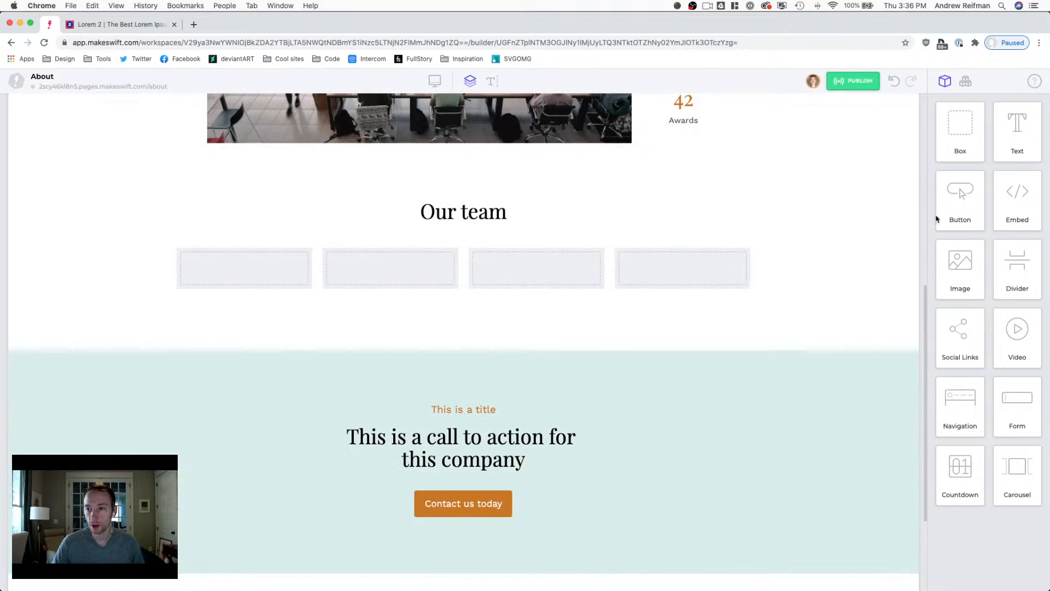
left_click_drag(961, 265, 239, 273)
left_click(241, 286)
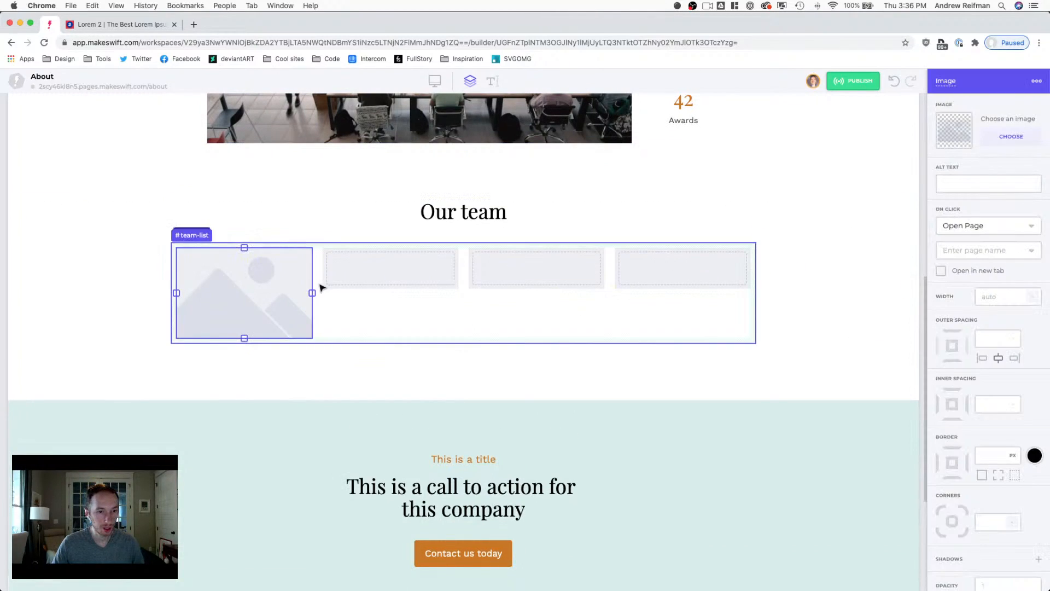
left_click_drag(313, 291, 361, 294)
left_click_drag(244, 340, 247, 355)
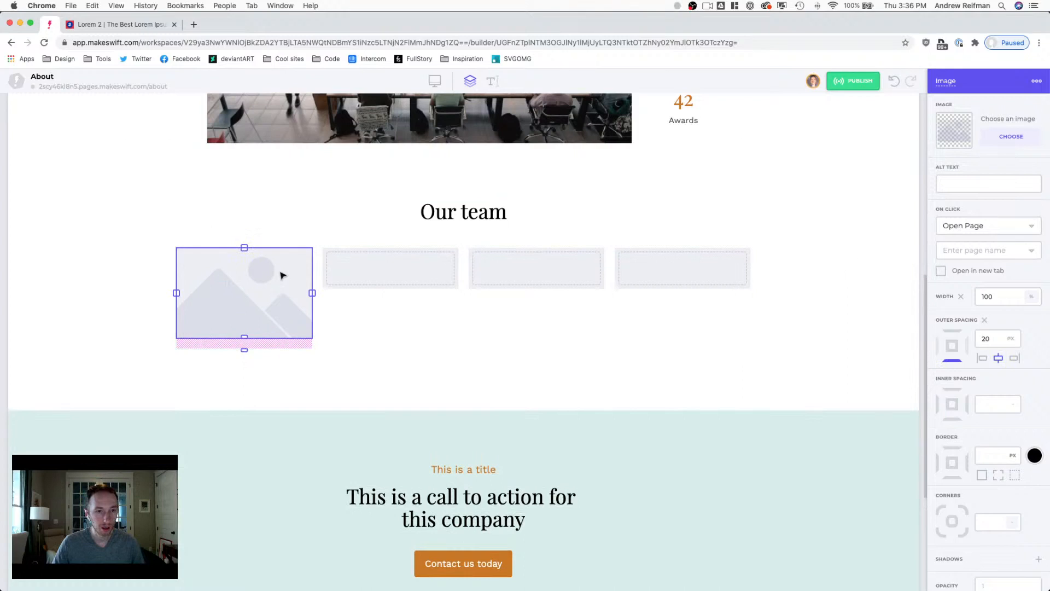
Step: Start choosing a file for the image and create a folder named Team inside the Tandem folder
left_click(1011, 136)
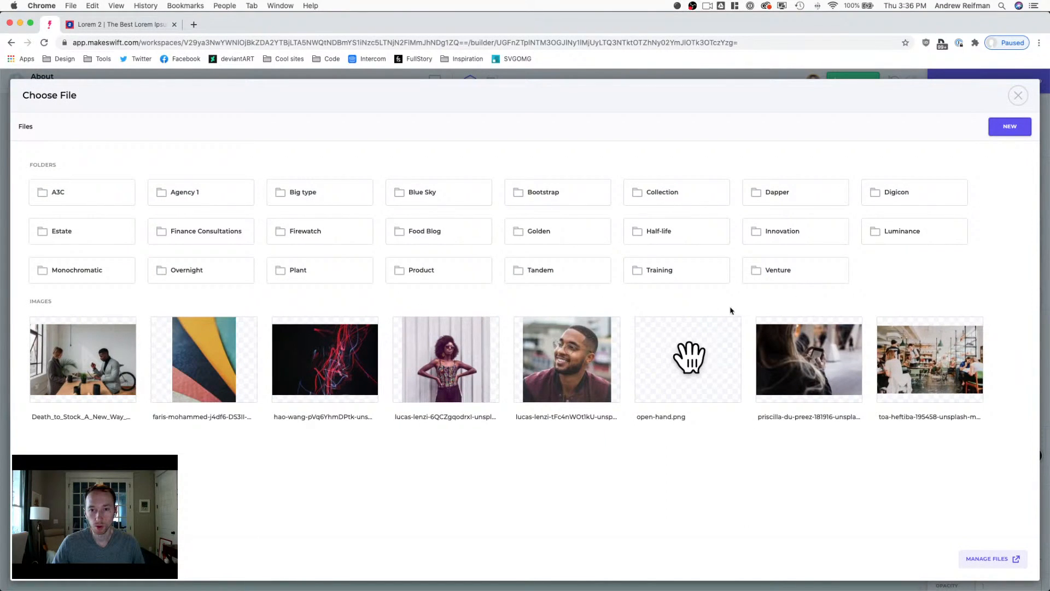
left_click(521, 276)
left_click(1012, 123)
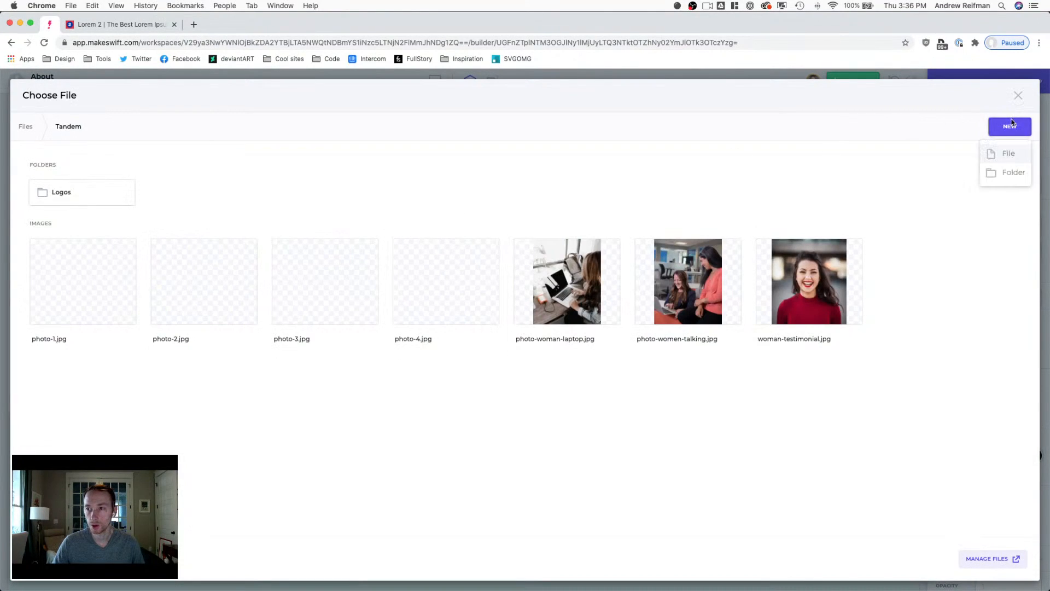
left_click(1012, 172)
left_click(475, 337)
type("Team")
key("Return")
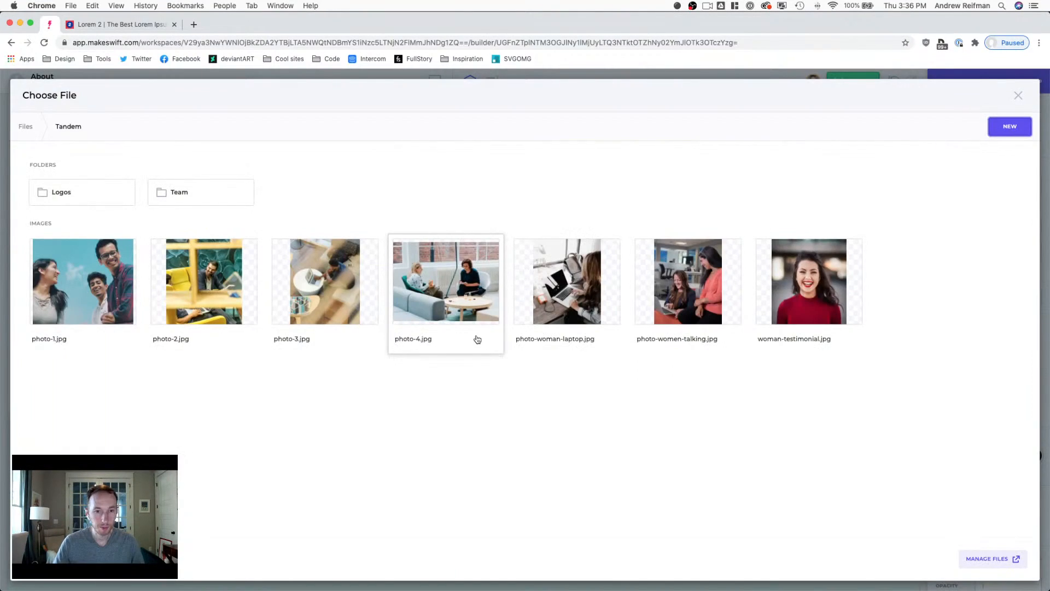
Step: Upload the photos from the Template team photos folder into the Team folder and use team-1.jpg for the image
left_click(197, 192)
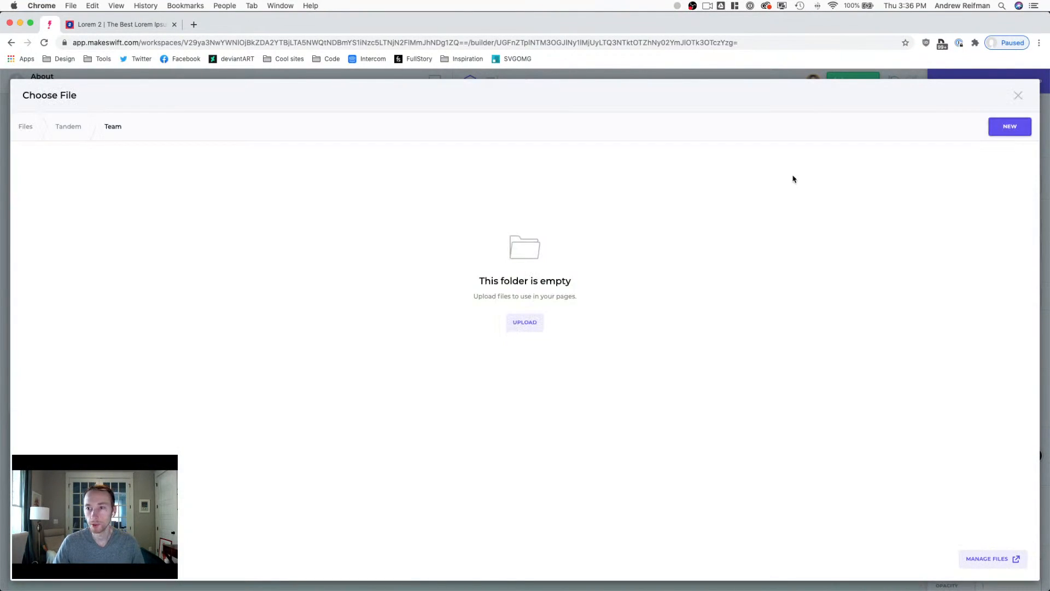
left_click(525, 325)
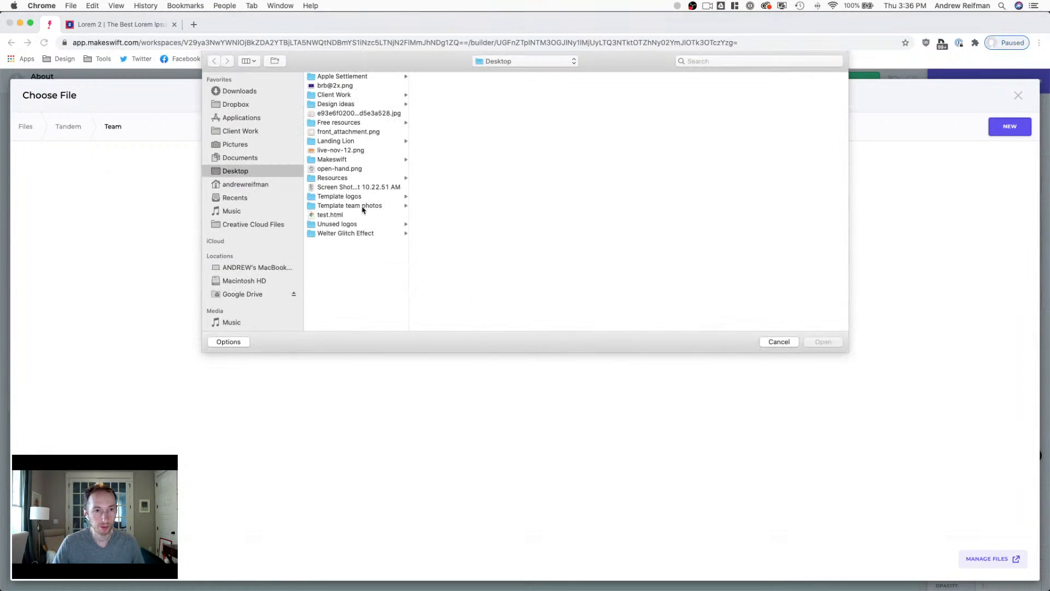
left_click(355, 206)
left_click_drag(435, 174, 437, 77)
left_click(823, 342)
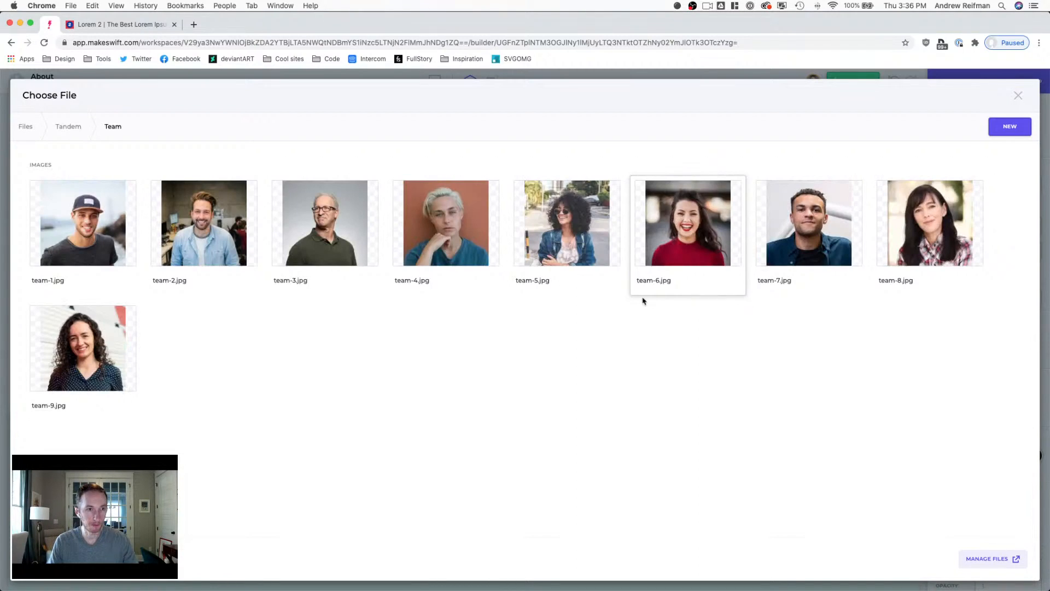
left_click(99, 228)
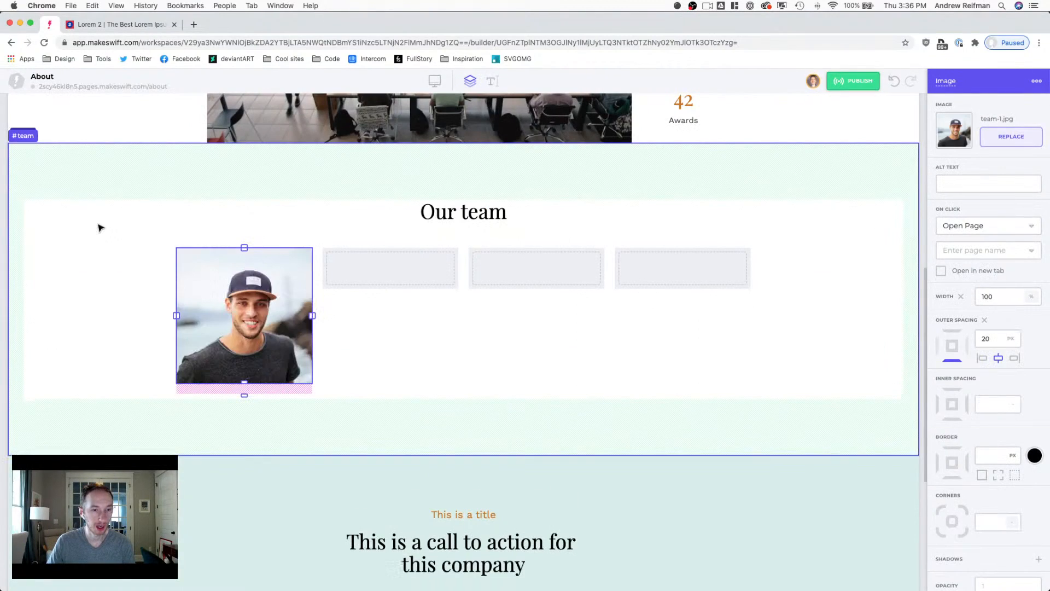
left_click(922, 214)
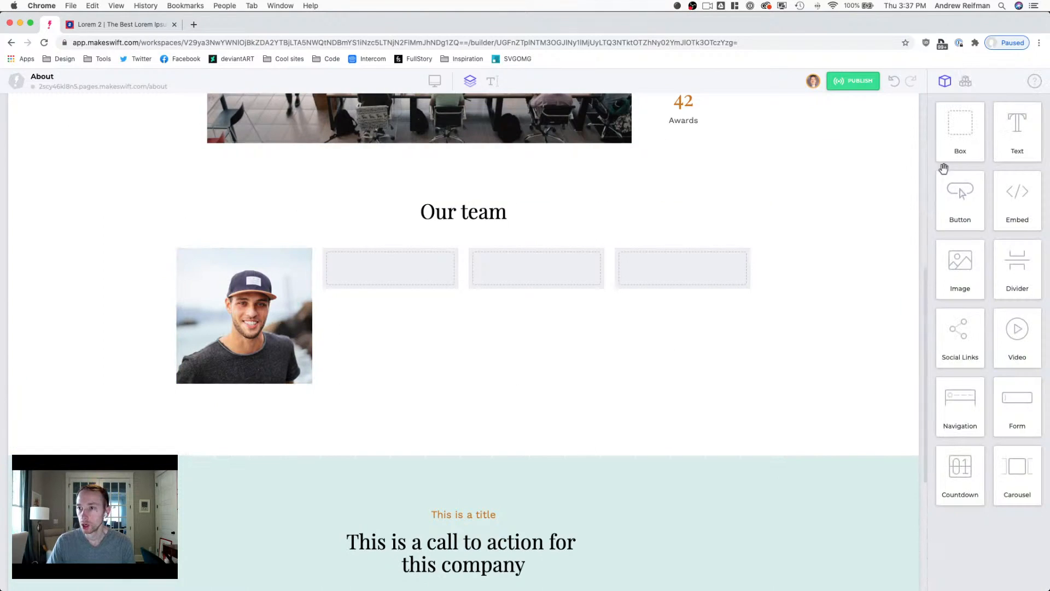
Step: Copy the Our team heading below the team photo and clear the copy's outer spacing and width
left_click(473, 211)
left_click_drag(472, 211, 230, 410)
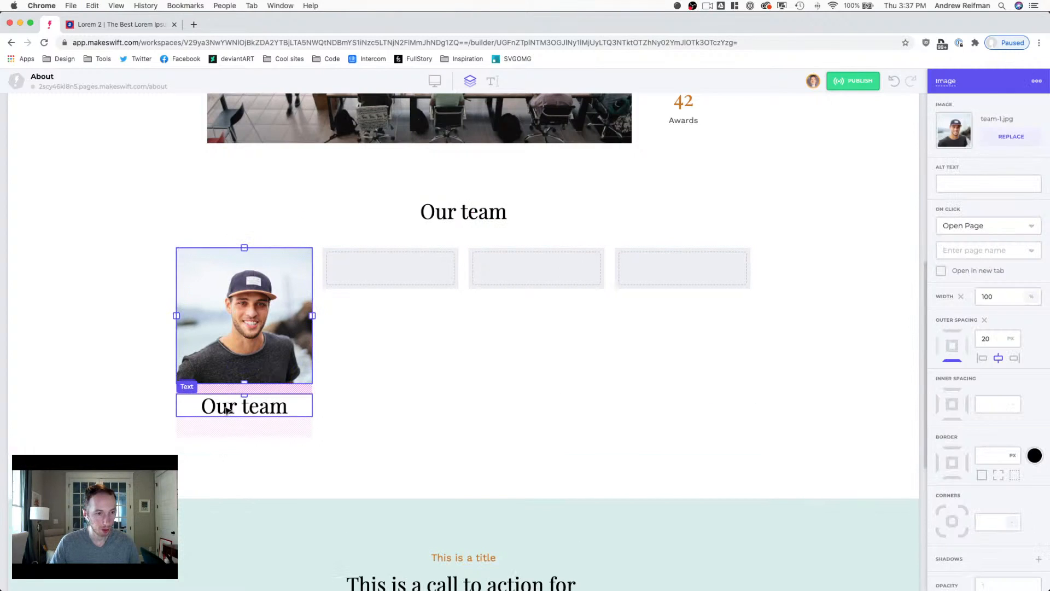
left_click(983, 130)
left_click(960, 107)
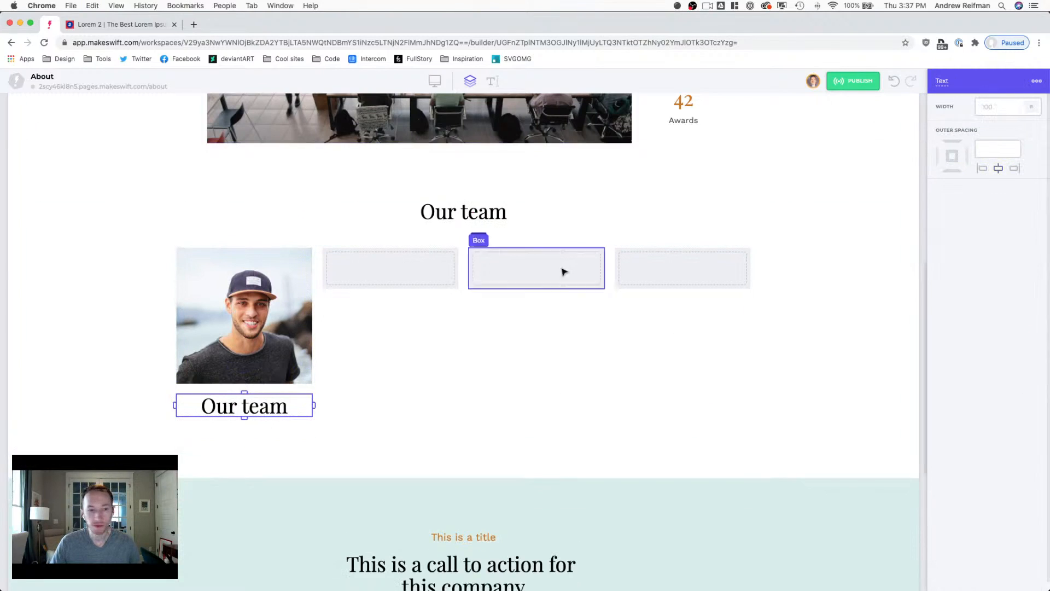
Step: Replace the copied heading's text below the photo with the team member's full name
double_click(260, 407)
key("super+a")
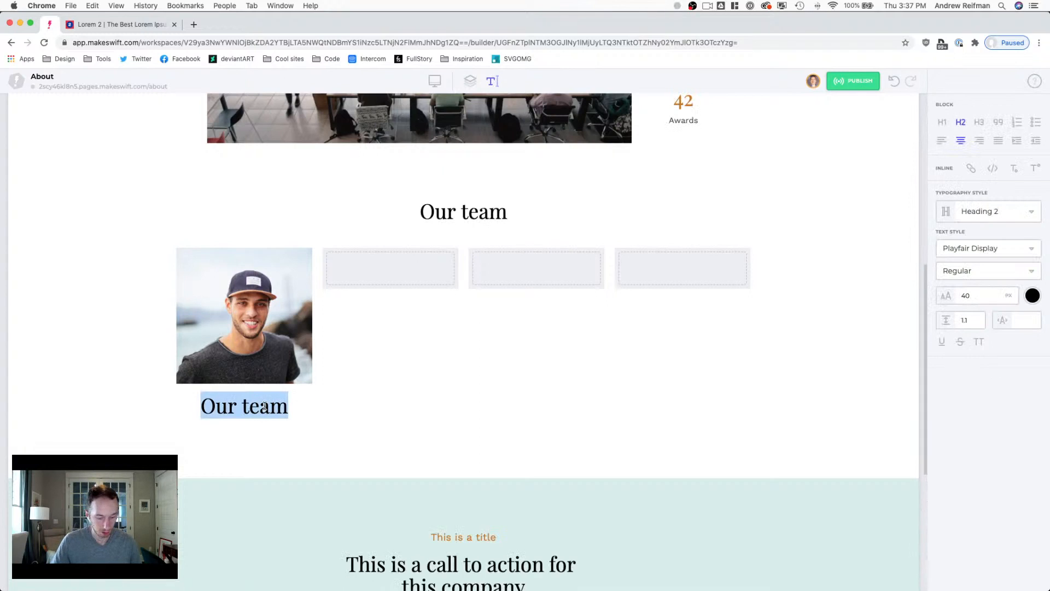
type("Dave ")
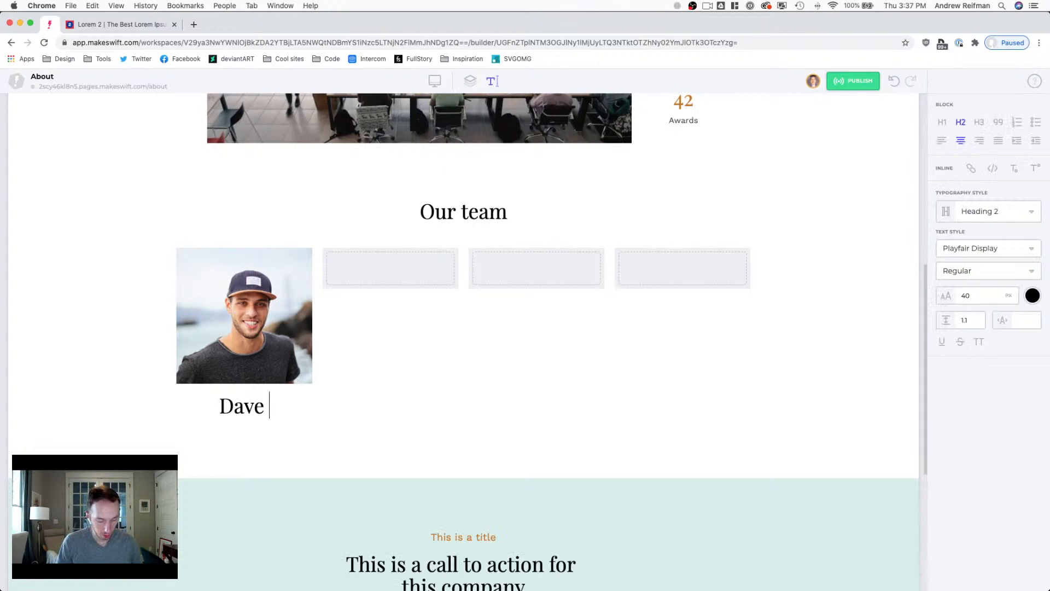
type("Green")
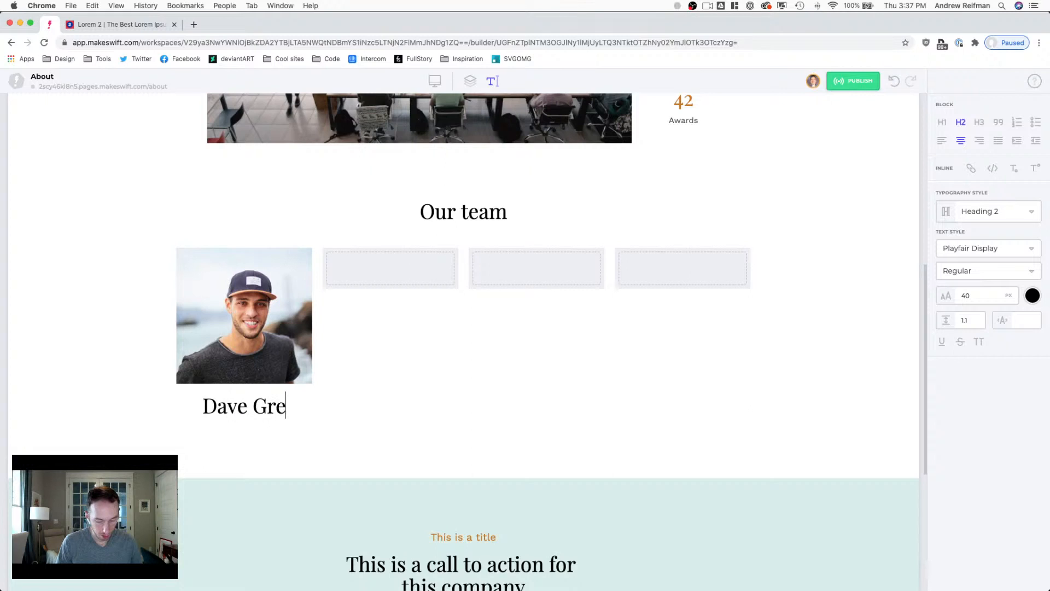
Step: Format the team member's name as an H3 block with the Heading 3 typography style, aligned left
key("super+a")
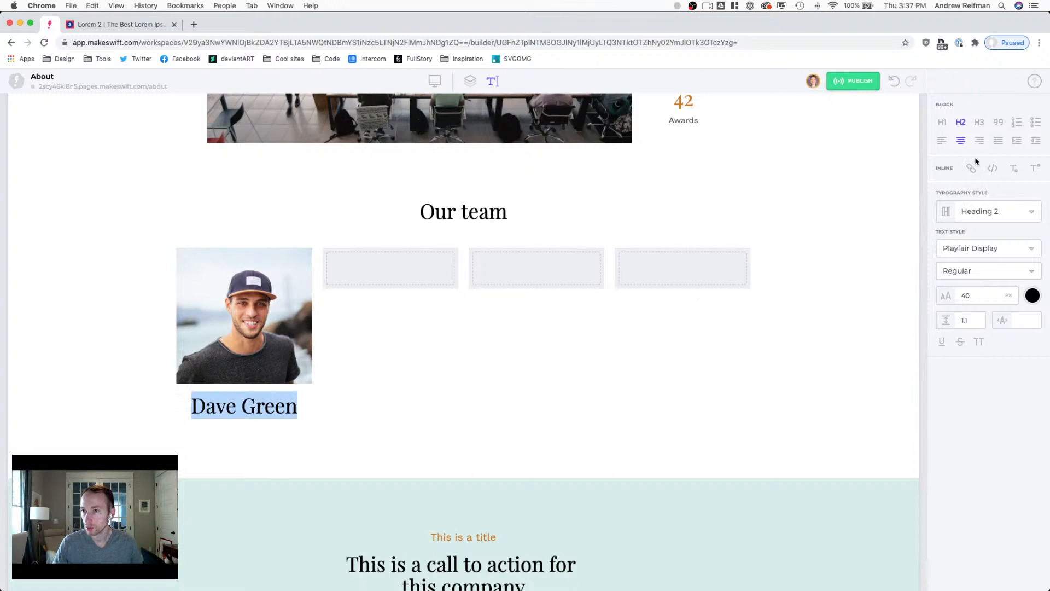
left_click(979, 122)
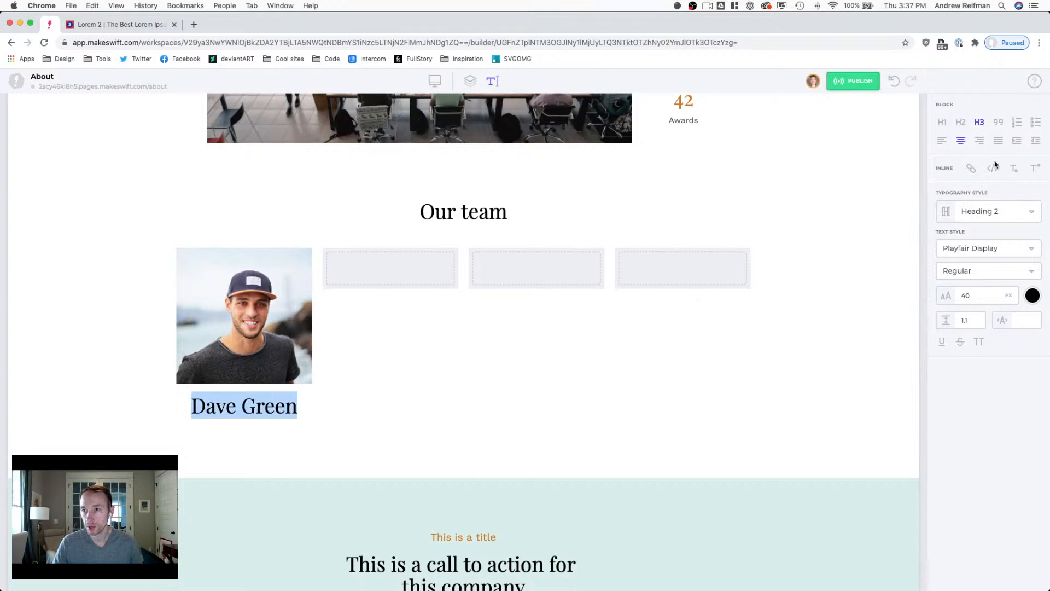
left_click(979, 213)
scroll(957, 295, "down", 2)
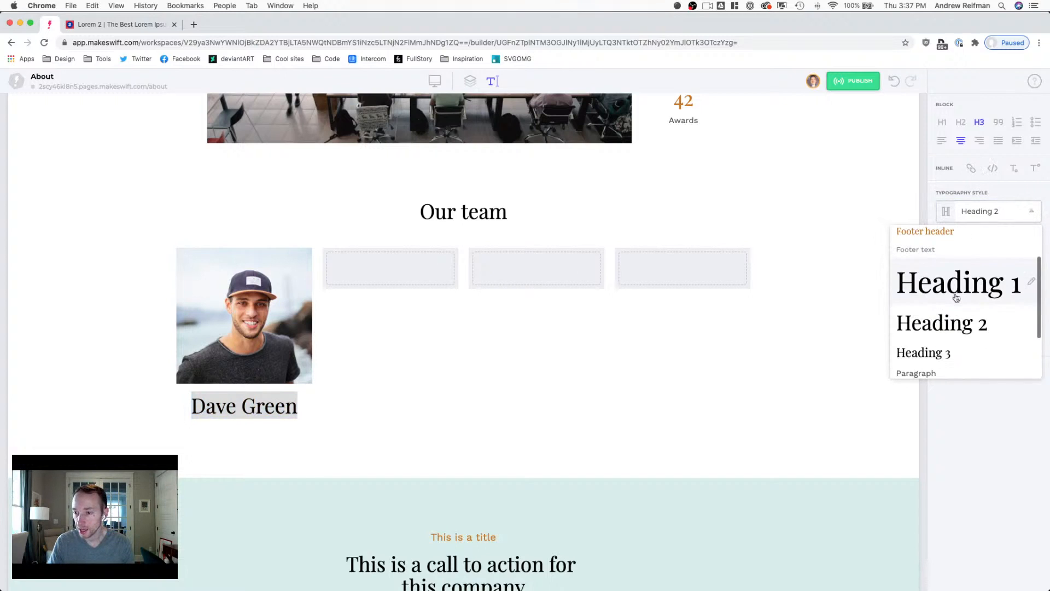
left_click(941, 353)
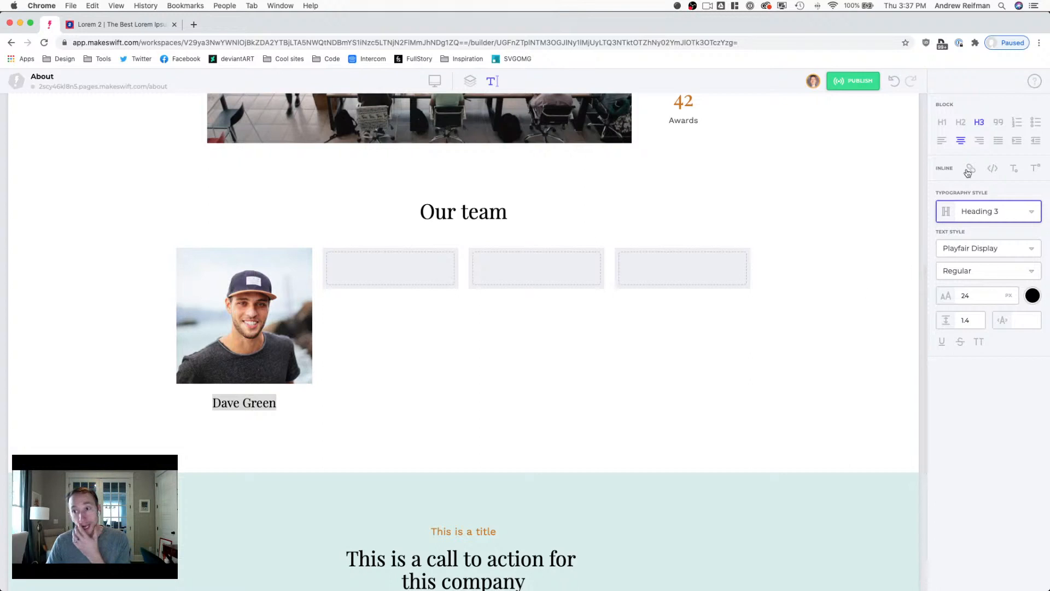
left_click(942, 140)
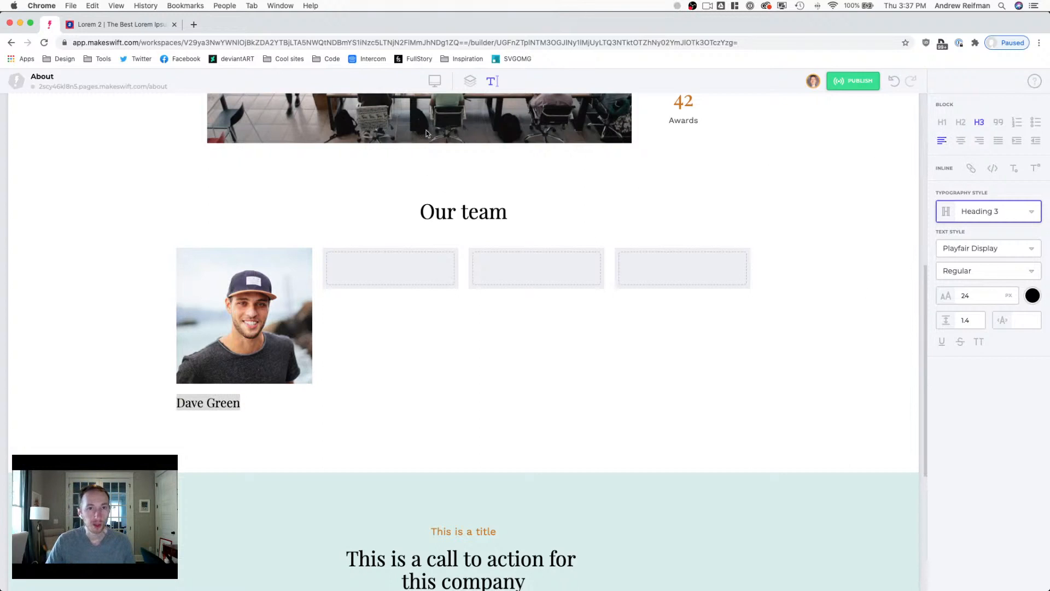
Step: Reduce the outer spacing below the team photo to 10 px
left_click(473, 78)
left_click(190, 355)
left_click_drag(244, 396, 245, 395)
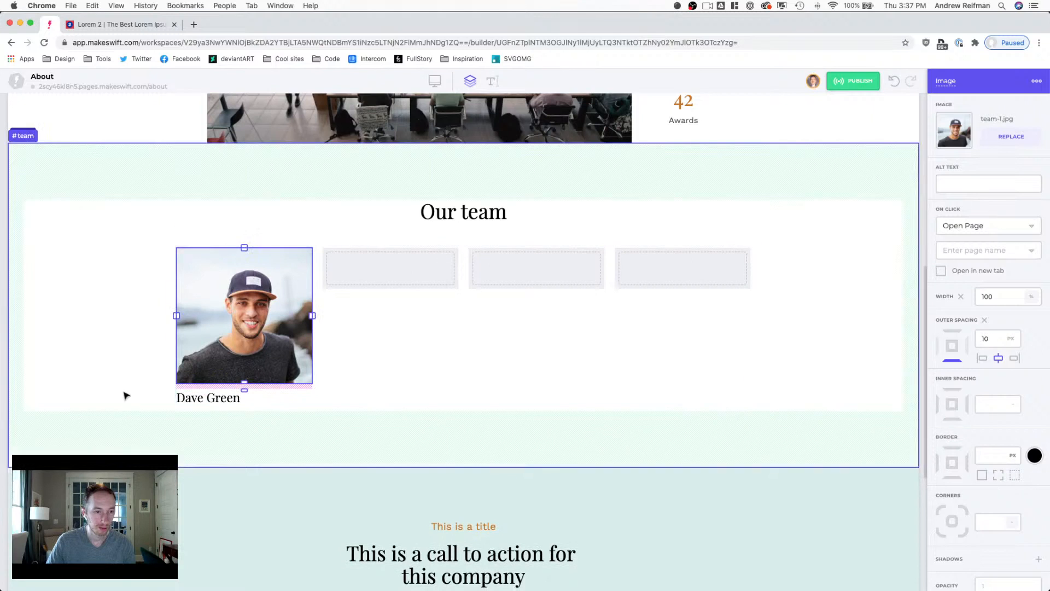
left_click(132, 357)
Step: Copy the description text under the About us heading to below the team member's name
scroll(415, 243, "up", 10)
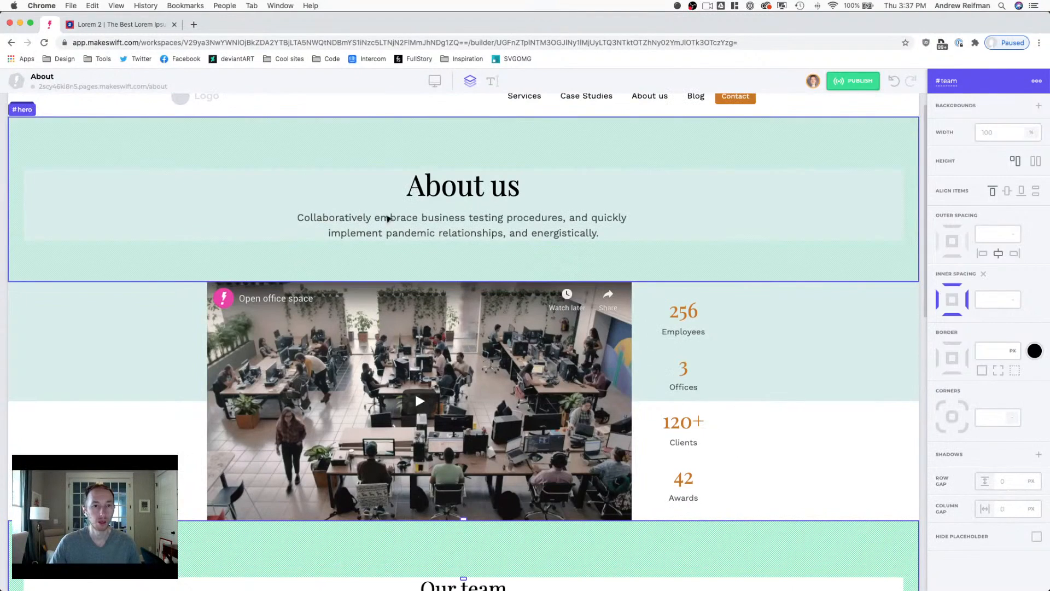
left_click(387, 219)
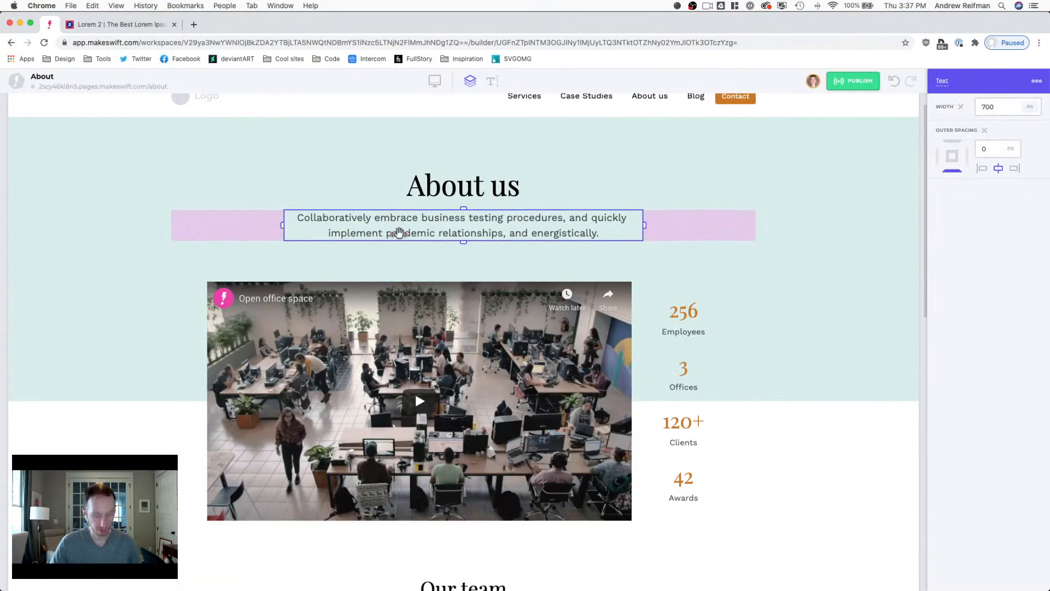
scroll(393, 246, "down", 4)
scroll(394, 245, "down", 4)
left_click_drag(277, 349, 199, 352)
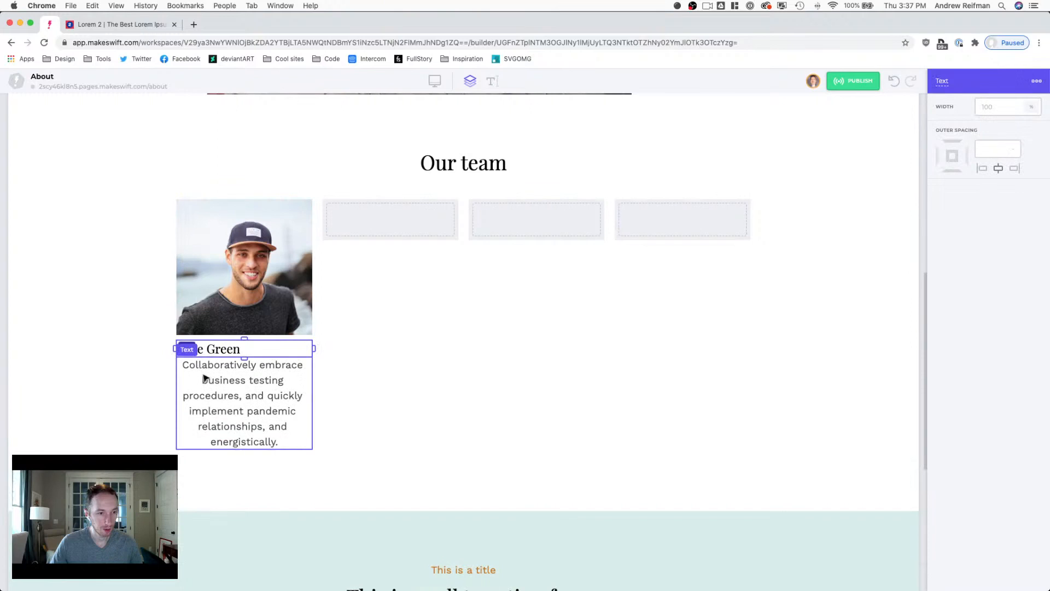
Step: Left-align the copied description in the Paragraph typography style and replace its text with "Designer"
left_click(202, 375)
triple_click(222, 378)
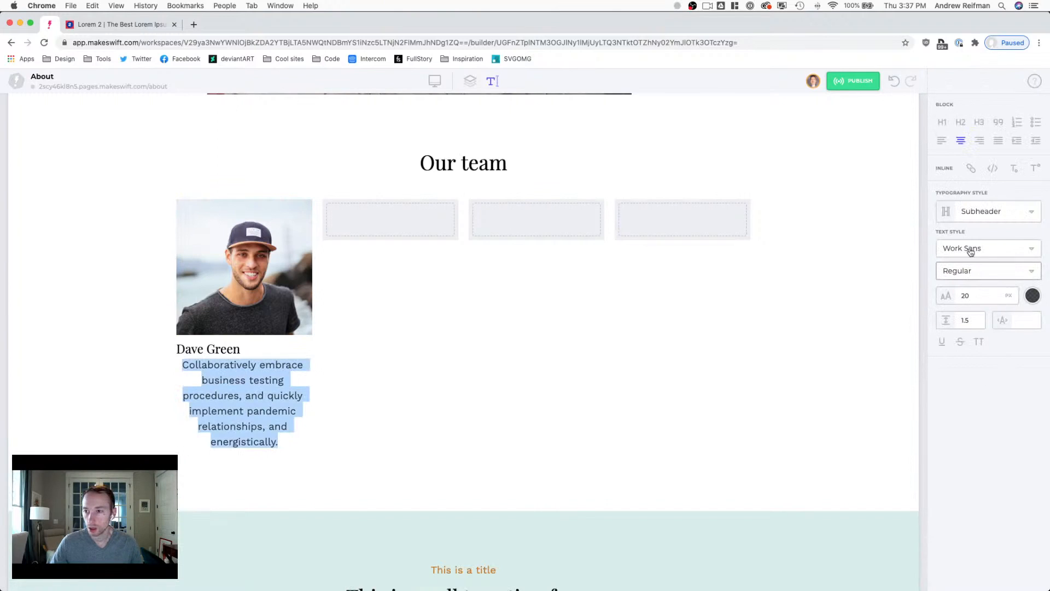
left_click(941, 141)
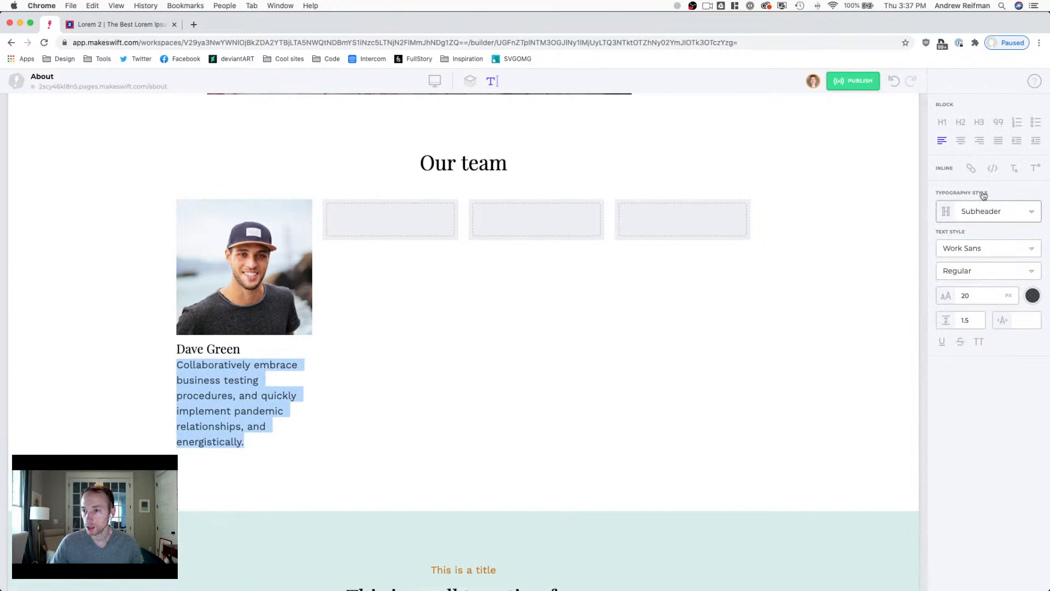
left_click(976, 223)
scroll(961, 285, "down", 2)
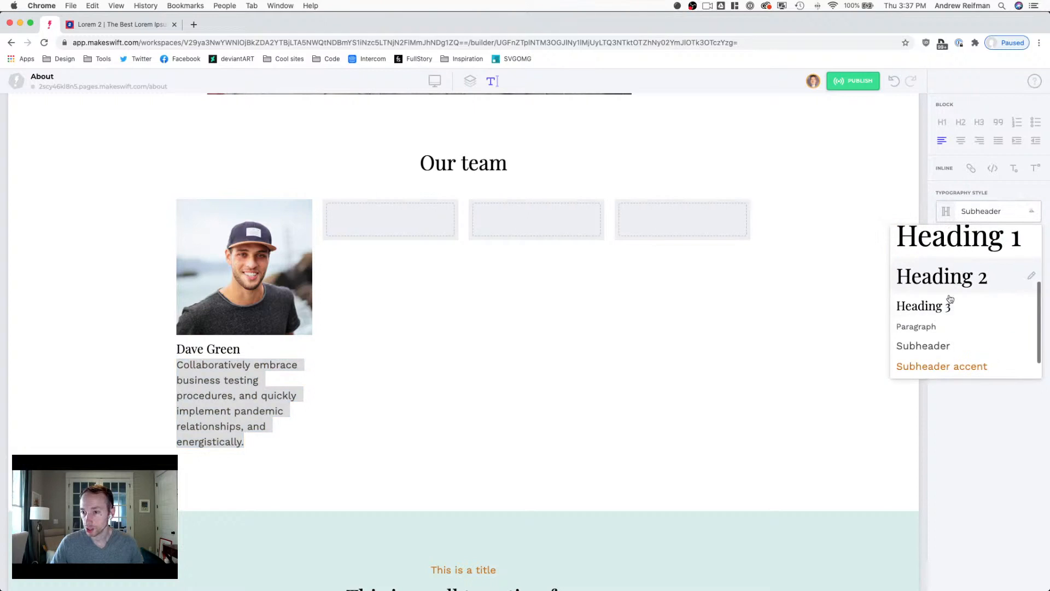
left_click(921, 328)
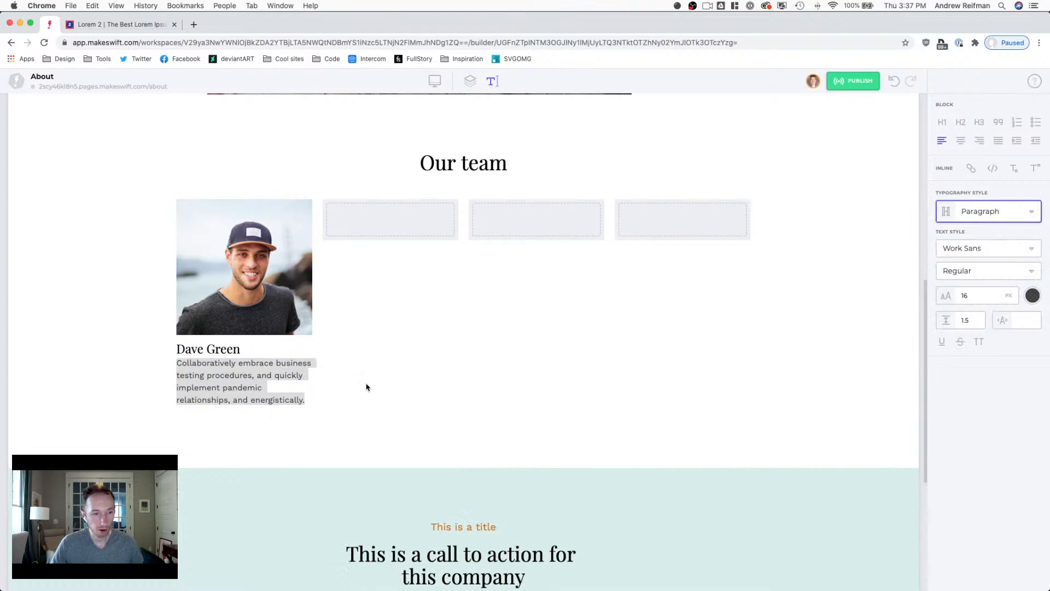
triple_click(222, 370)
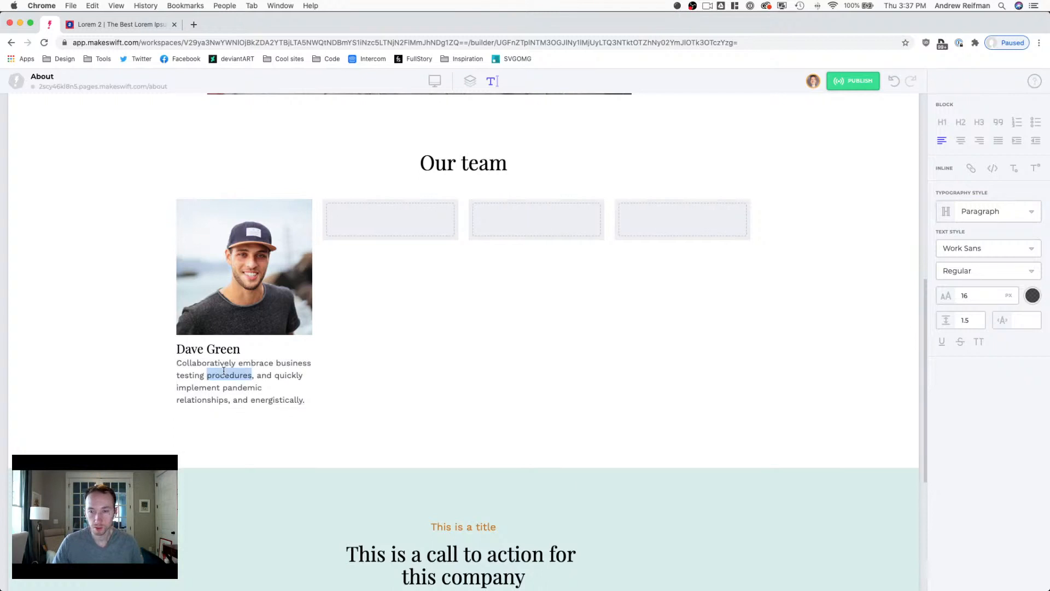
type("Designer")
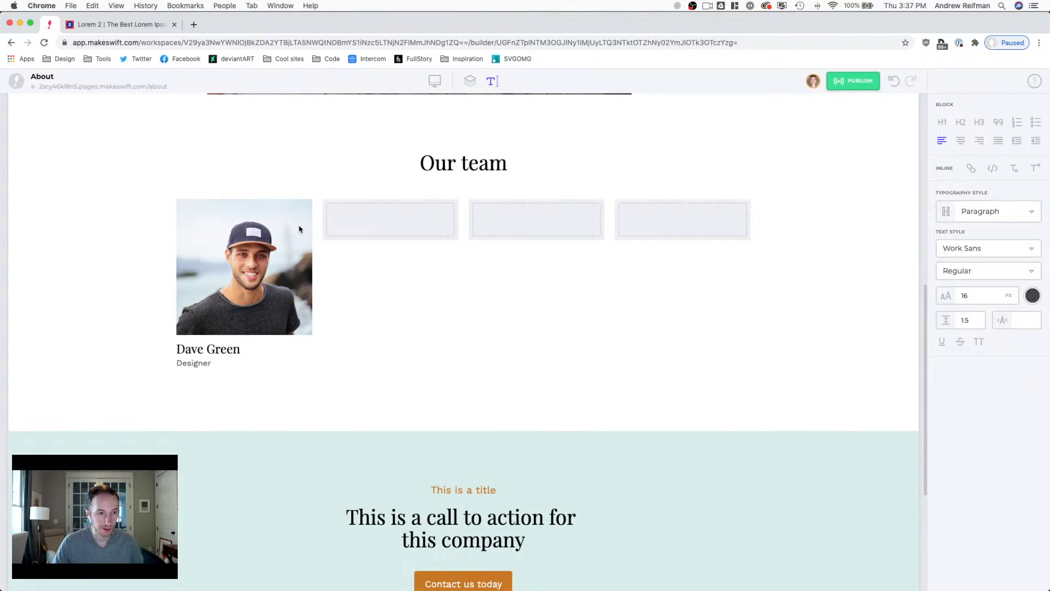
Step: Try adding slight outer spacing below the first team member's name
left_click(470, 81)
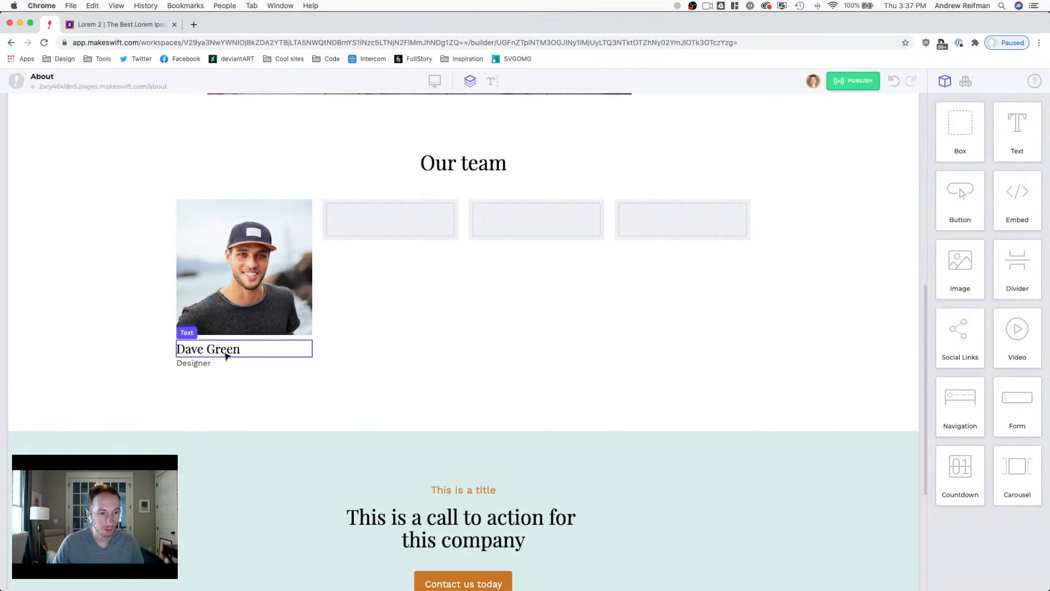
left_click(233, 351)
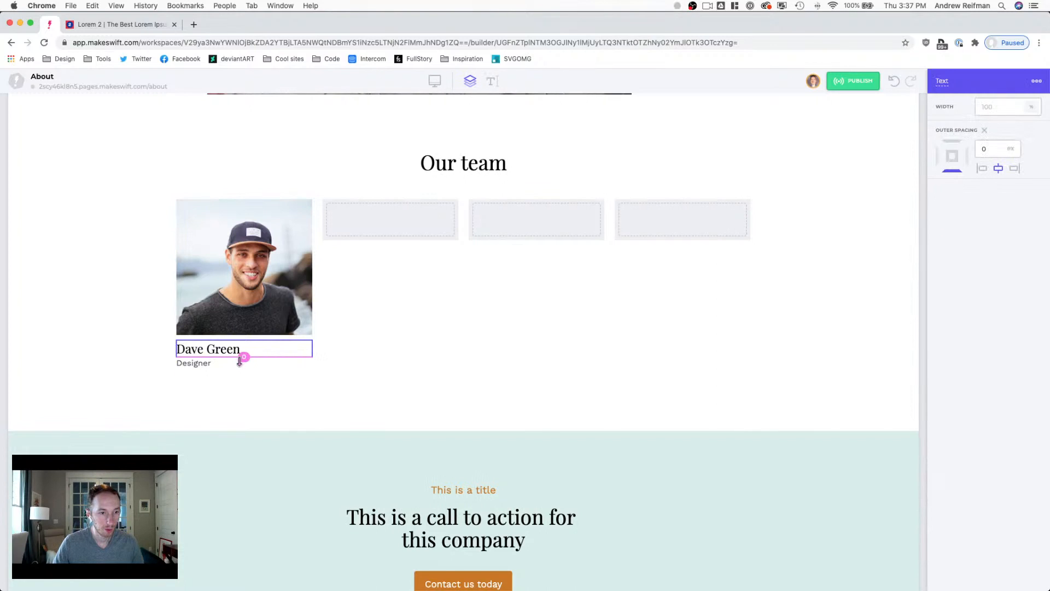
left_click(489, 405)
key("Escape")
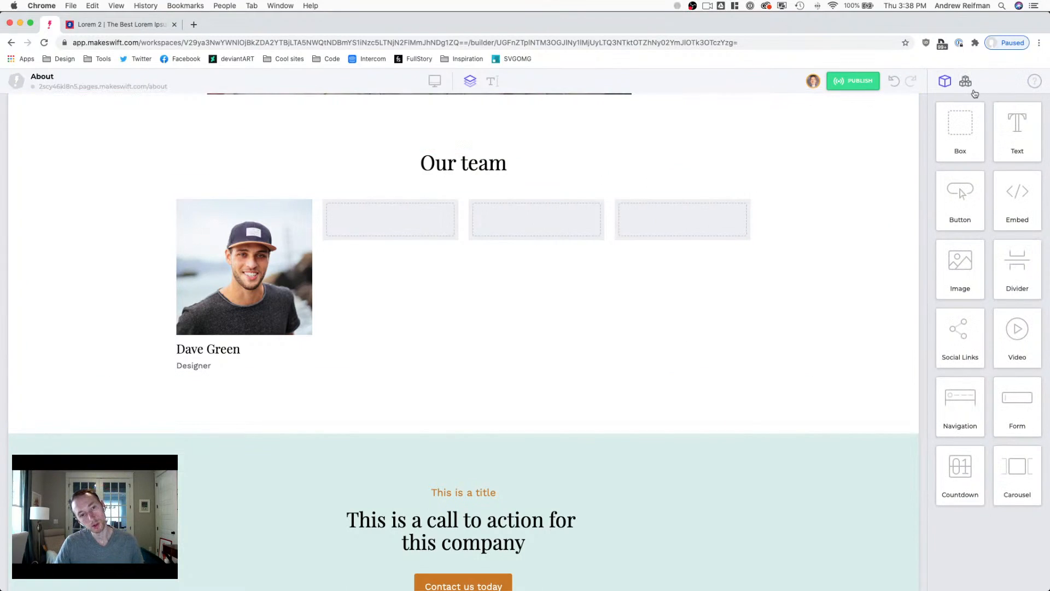
left_click(216, 354)
key("Escape")
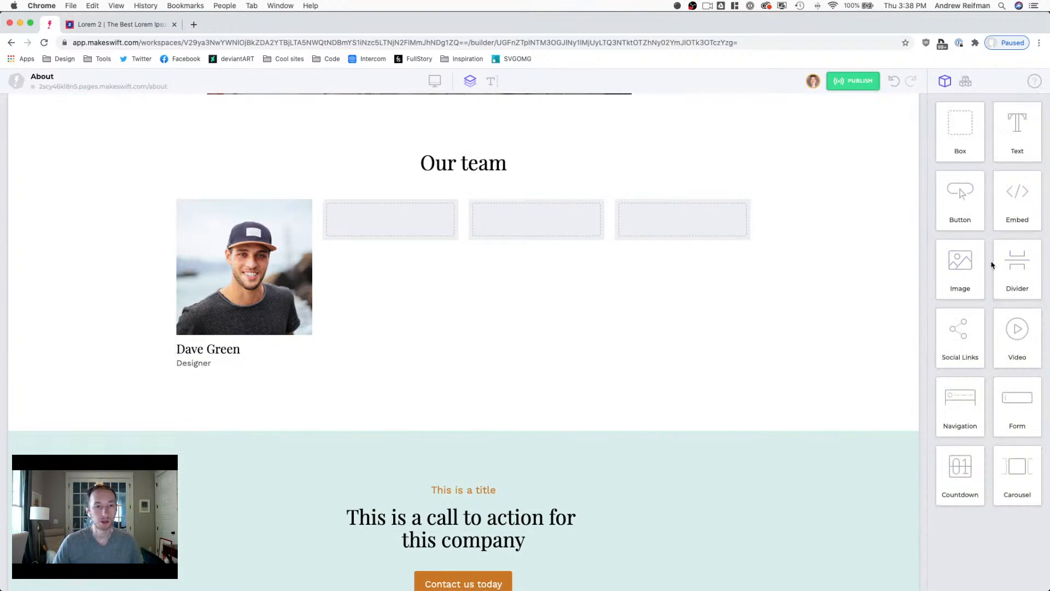
Step: Delete two of the empty placeholder columns from the team list
left_click(689, 216)
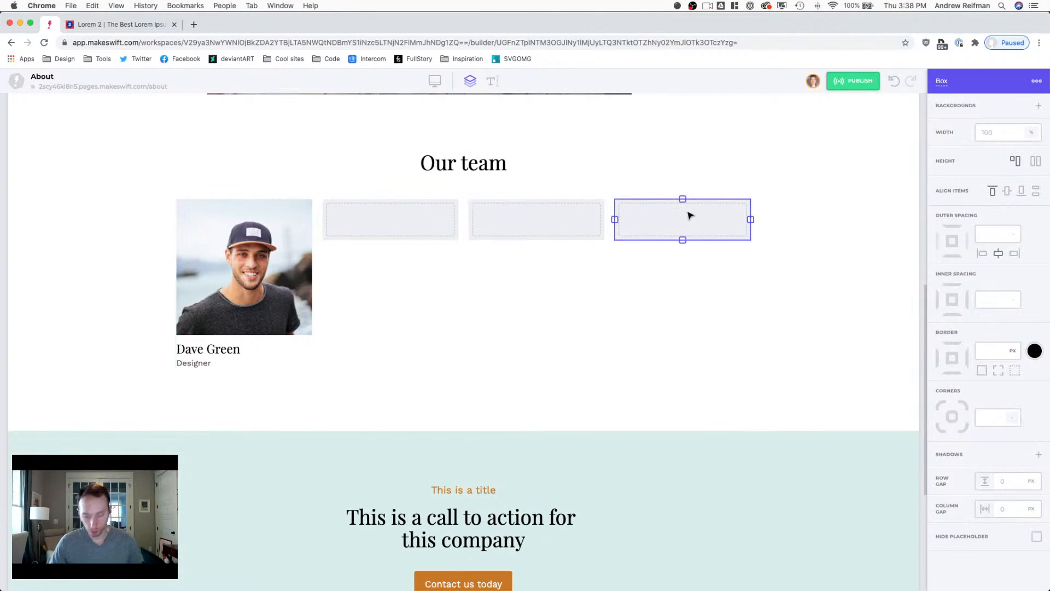
key("Delete")
left_click(641, 222)
key("Delete")
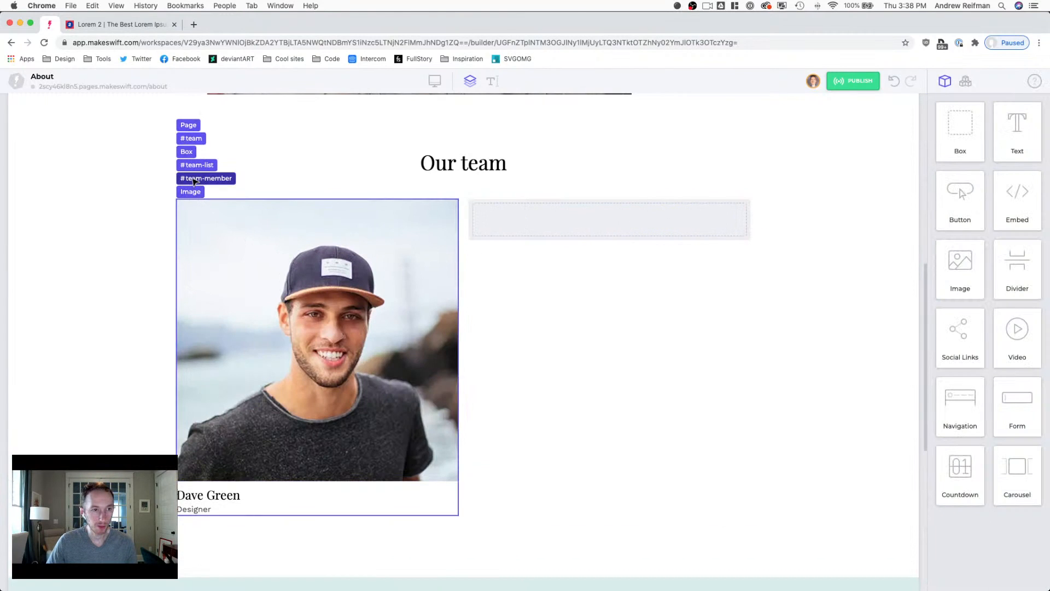
Step: Duplicate the team-member box three times and delete the remaining empty placeholder box
left_click(195, 183)
key("super+d")
key("super+d")
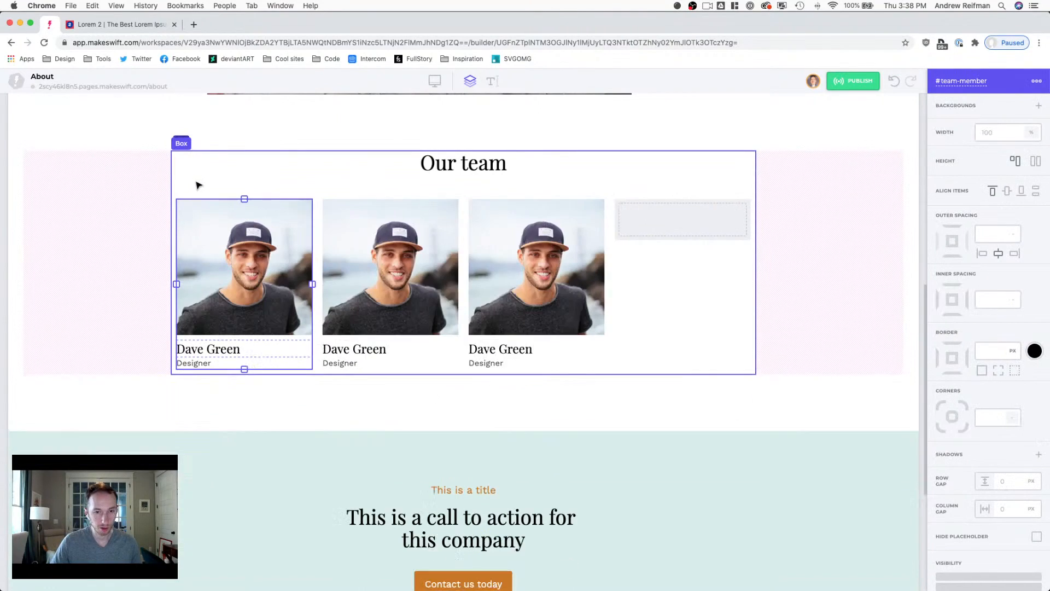
key("super+d")
left_click(695, 225)
key("Delete")
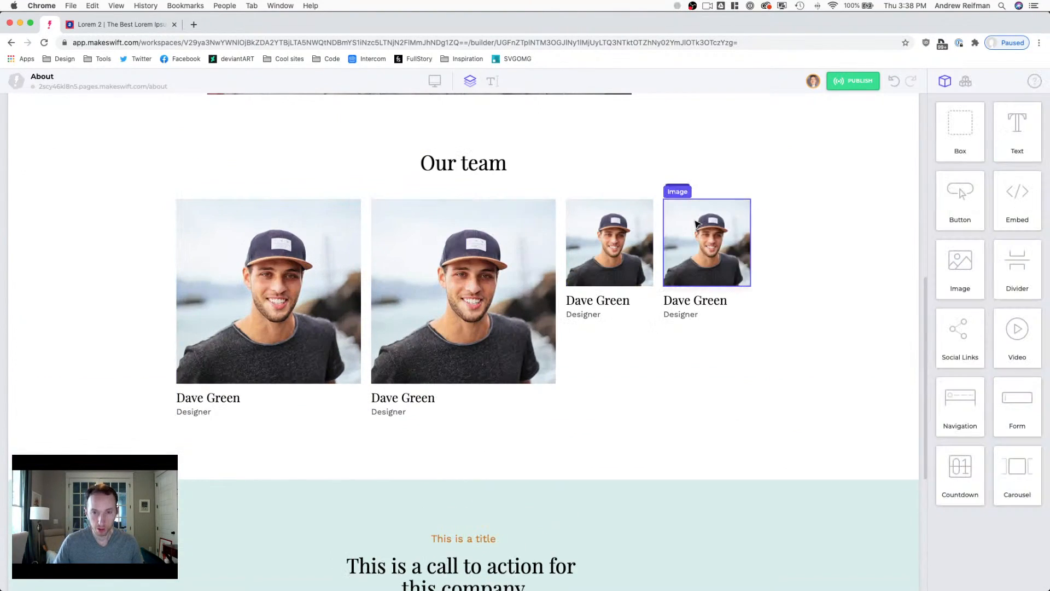
Step: Resize the team-list columns so the four team members have equal widths
left_click(561, 235)
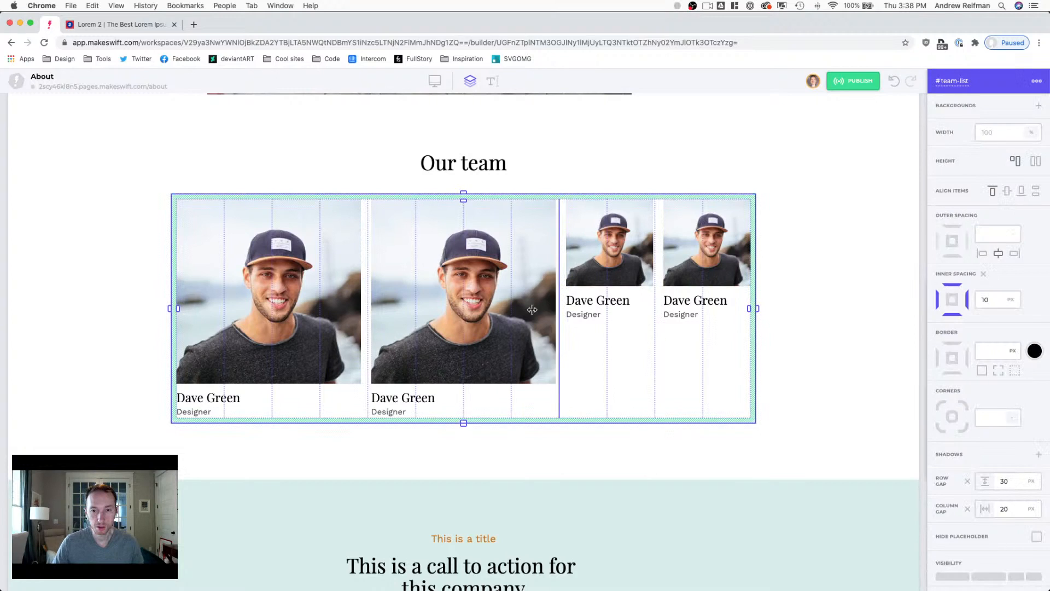
left_click_drag(559, 304, 471, 309)
left_click_drag(658, 309, 615, 312)
left_click_drag(364, 309, 330, 313)
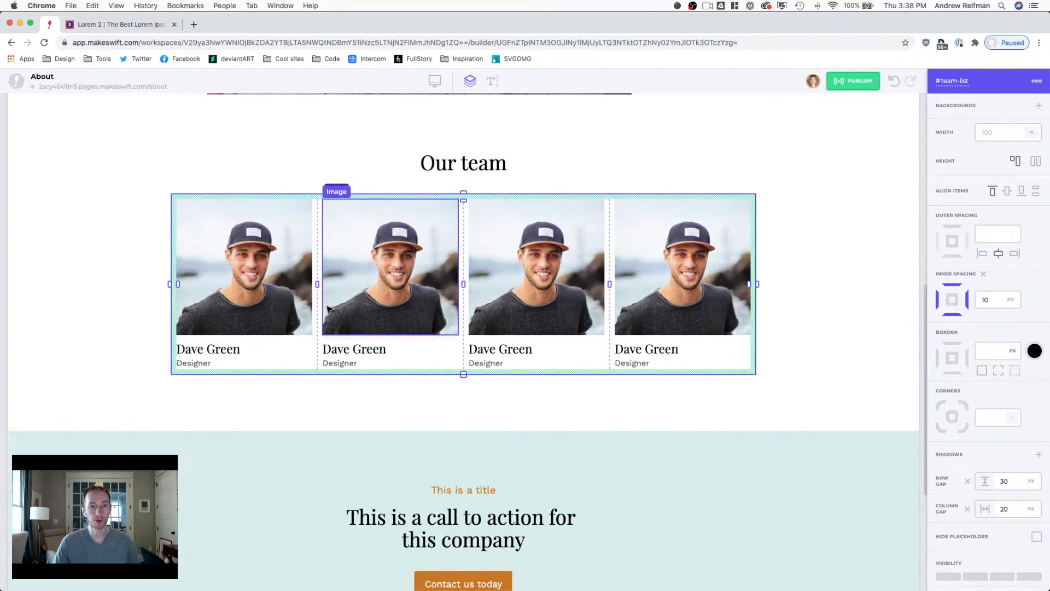
key("Escape")
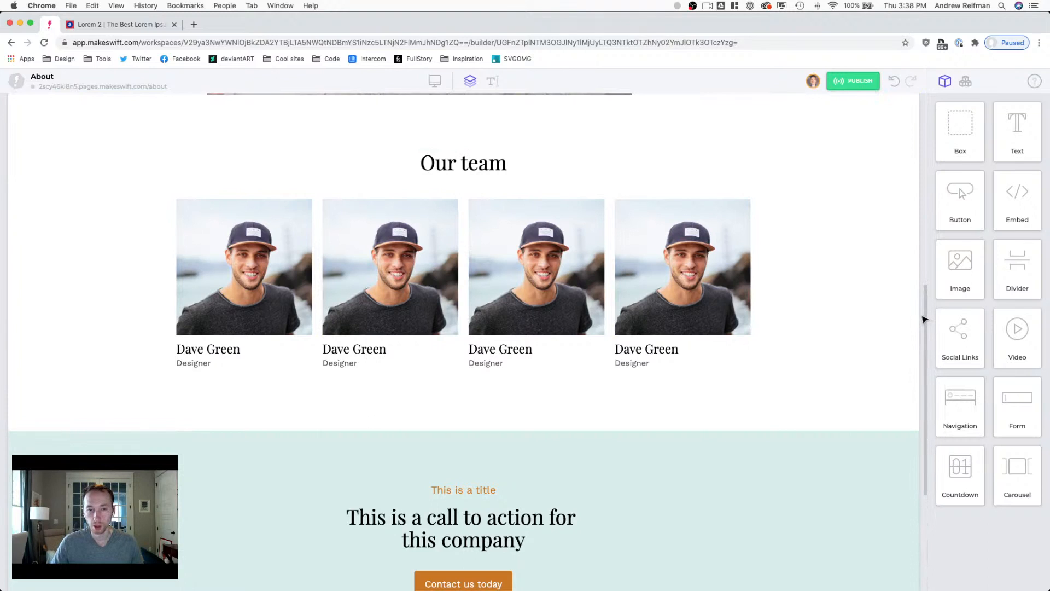
Step: Check the stats and team sections in the Tablet view, then return to the Desktop view
key("2")
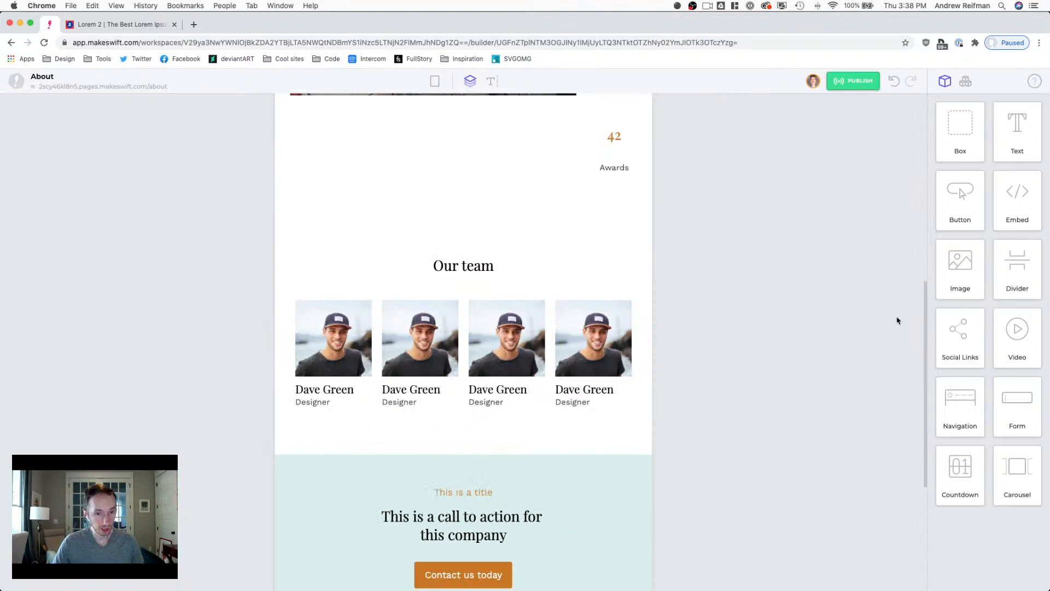
scroll(783, 314, "up", 2)
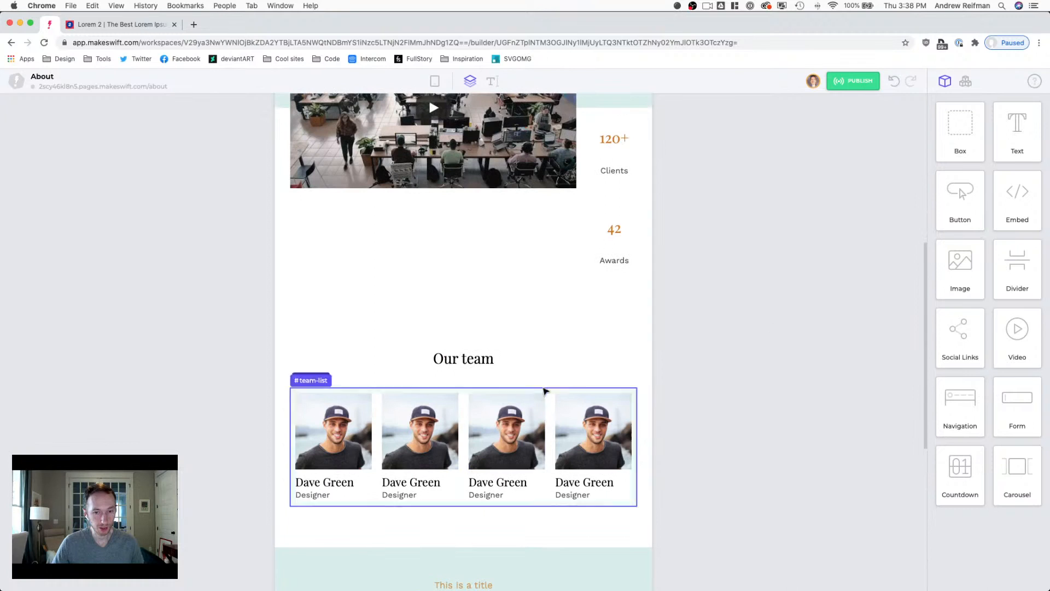
scroll(547, 383, "up", 2)
scroll(569, 328, "down", 4)
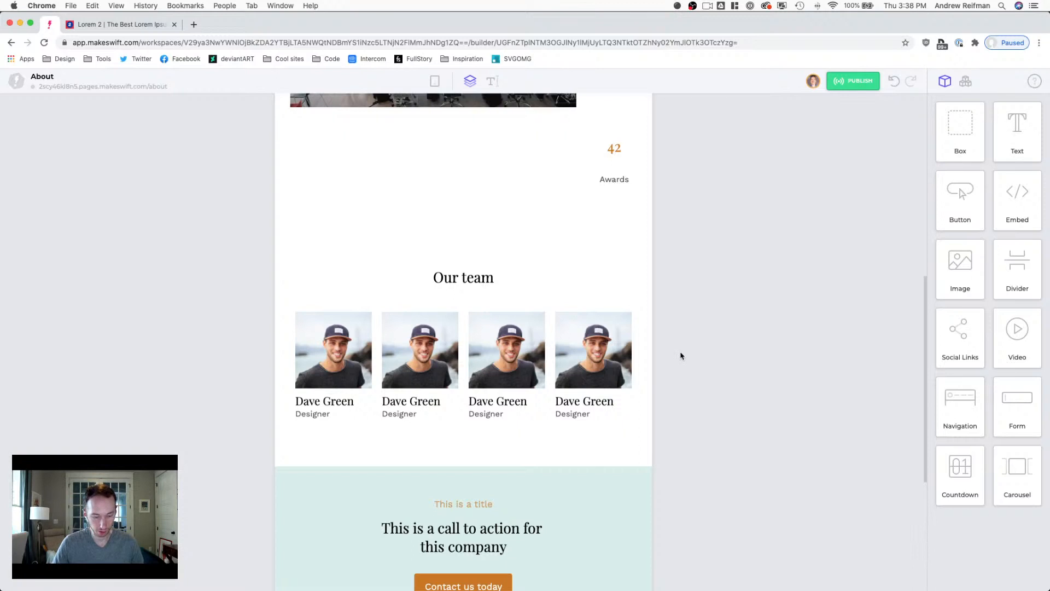
key("1")
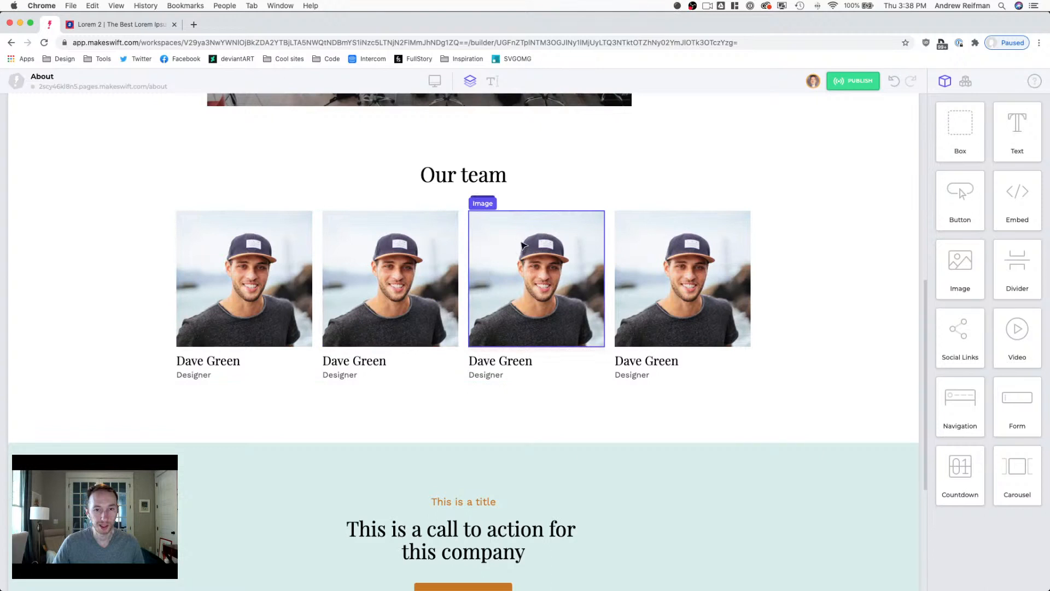
Step: Duplicate the third team member's box four times and arrange the team list in two rows of four
left_click(485, 193)
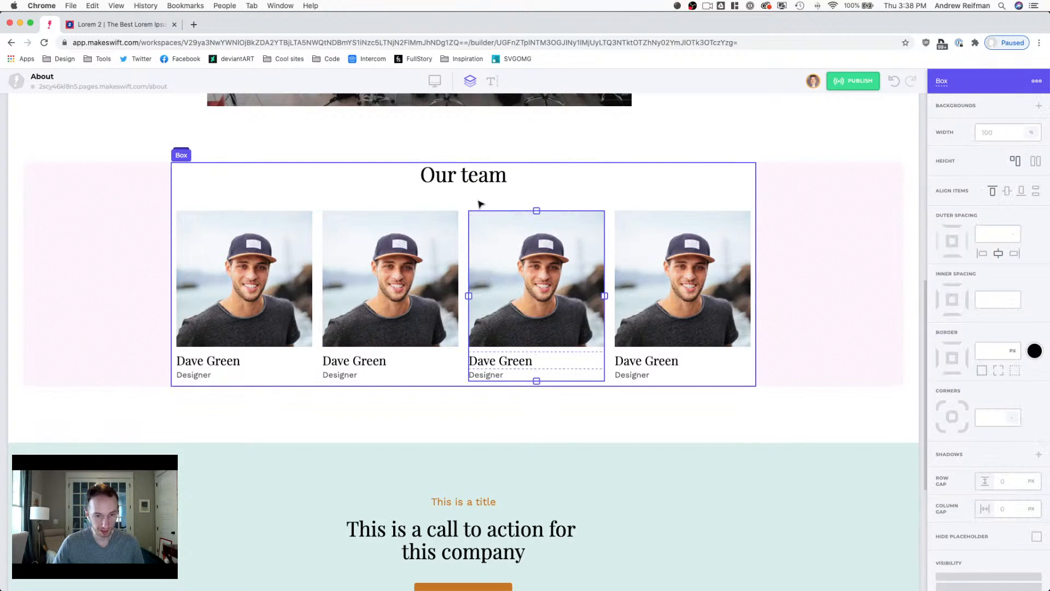
key("super+d")
key("super+d")
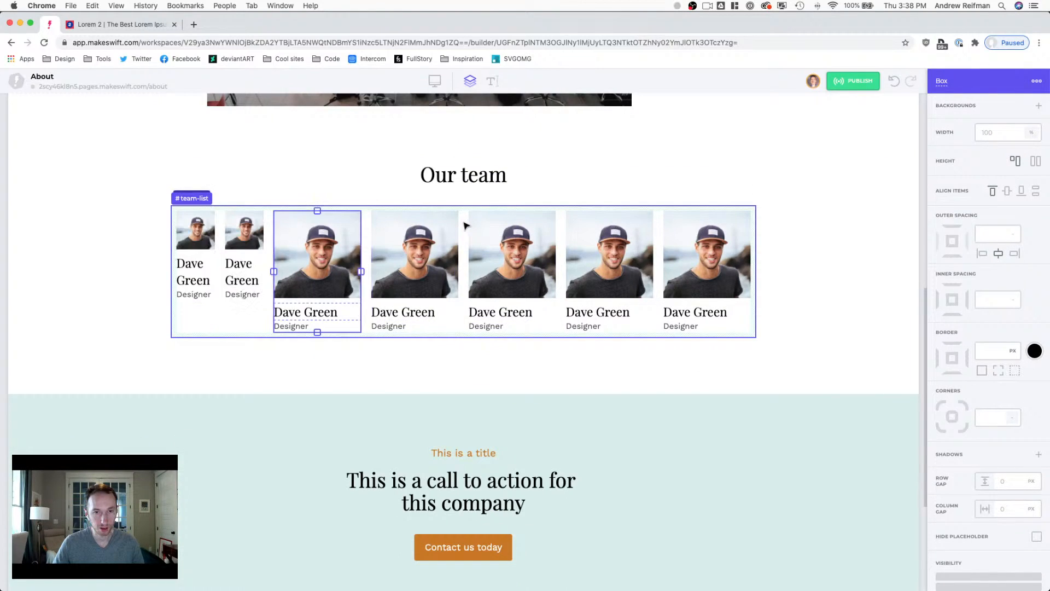
left_click(466, 241)
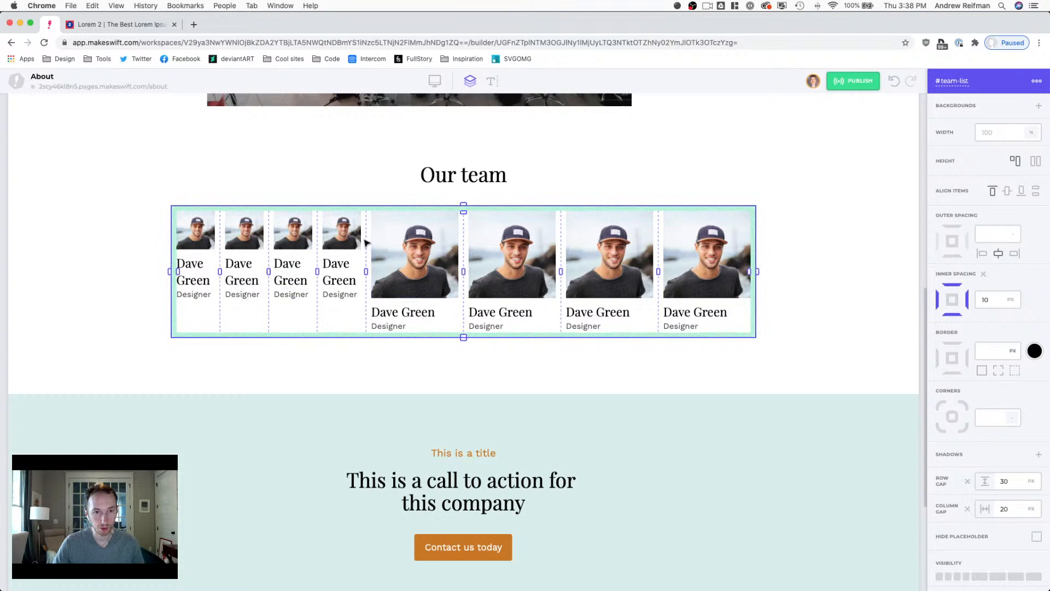
scroll(368, 241, "down", 2)
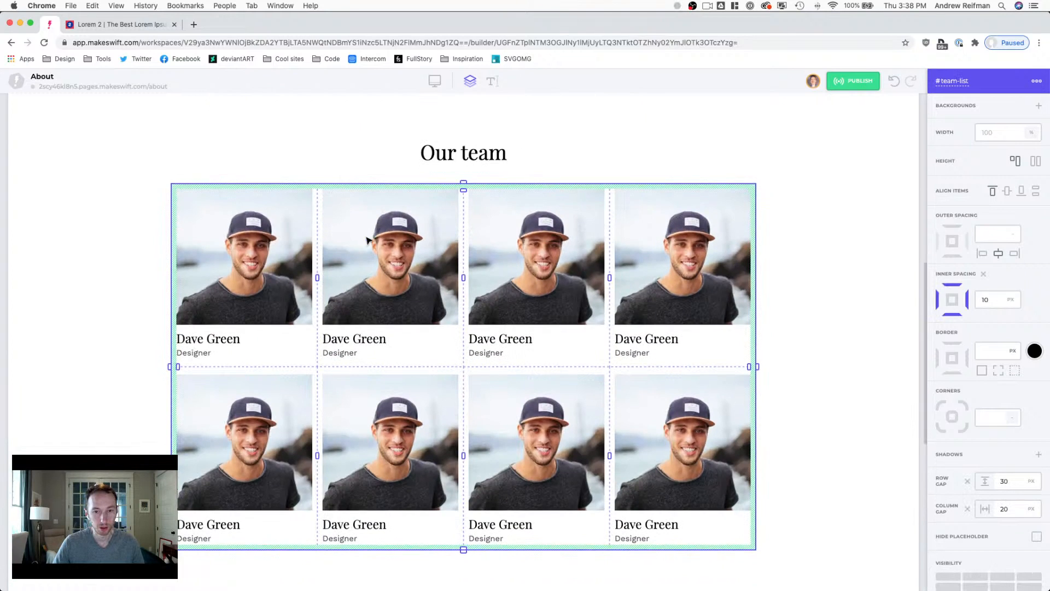
Step: Undo the second row and the four extra team-member duplicates
left_click(921, 369)
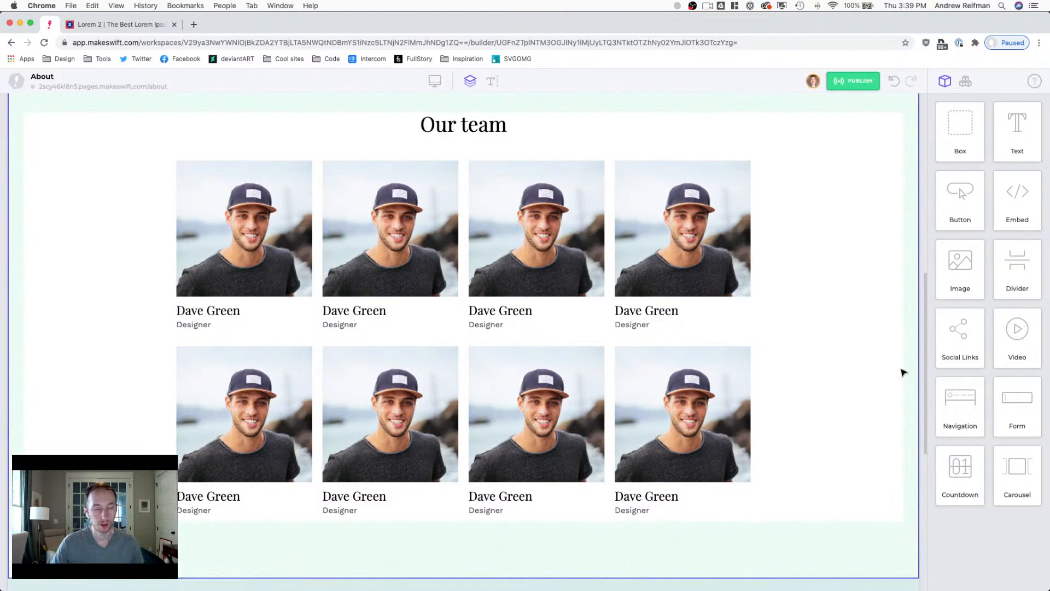
scroll(900, 372, "up", 4)
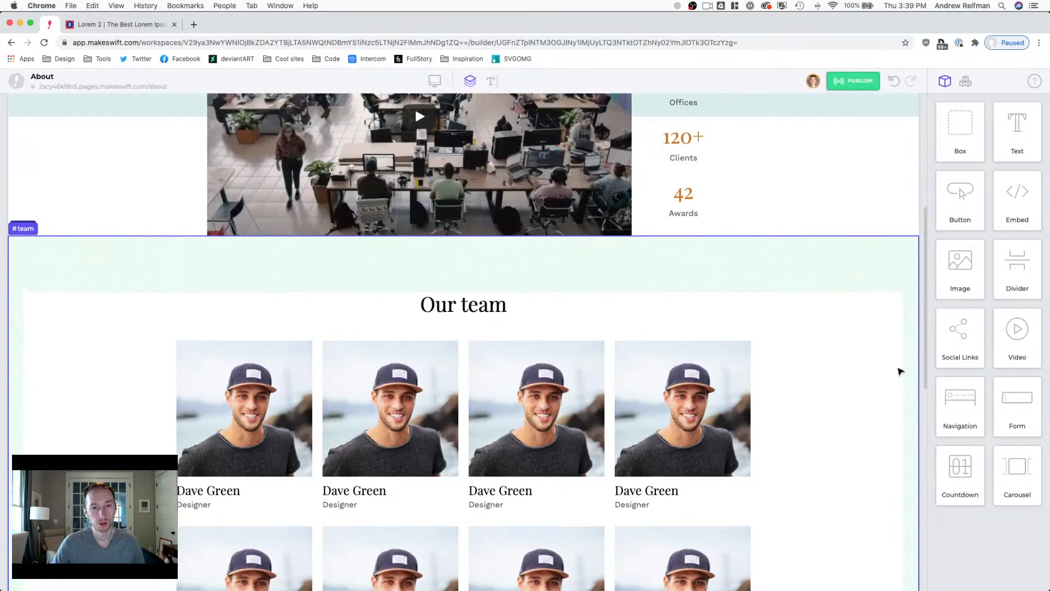
scroll(901, 372, "up", 2)
scroll(901, 371, "down", 5)
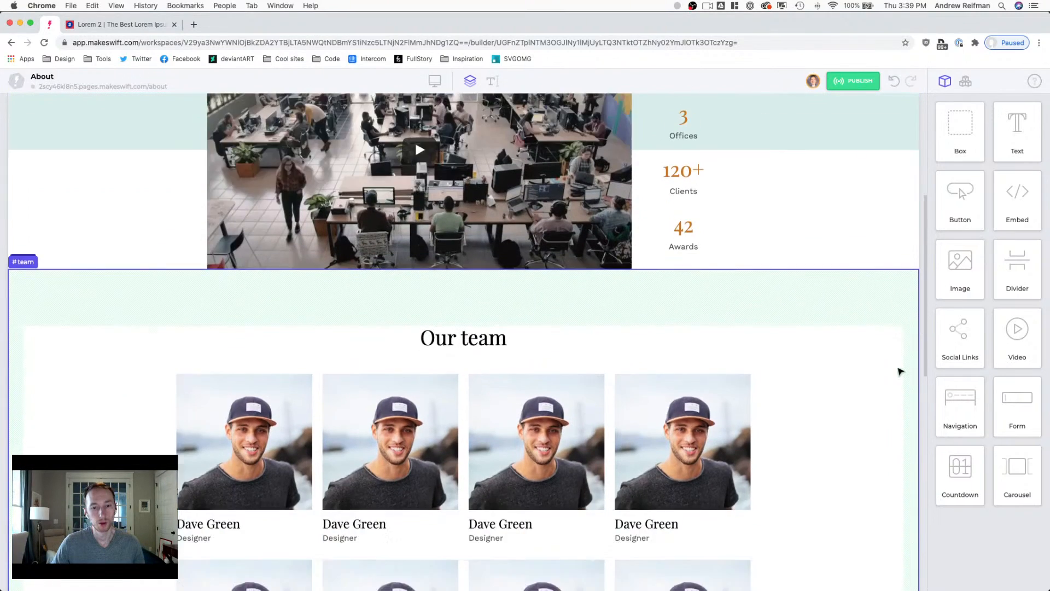
scroll(900, 372, "down", 4)
scroll(900, 371, "up", 3)
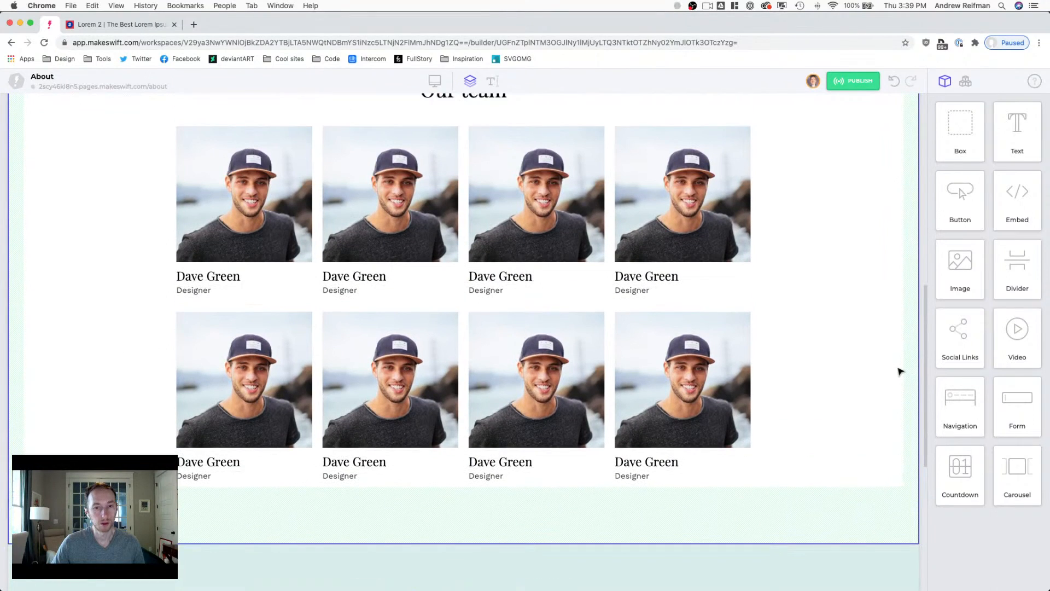
key("super+z")
key("super+z")
key("super+z")
key("super+z")
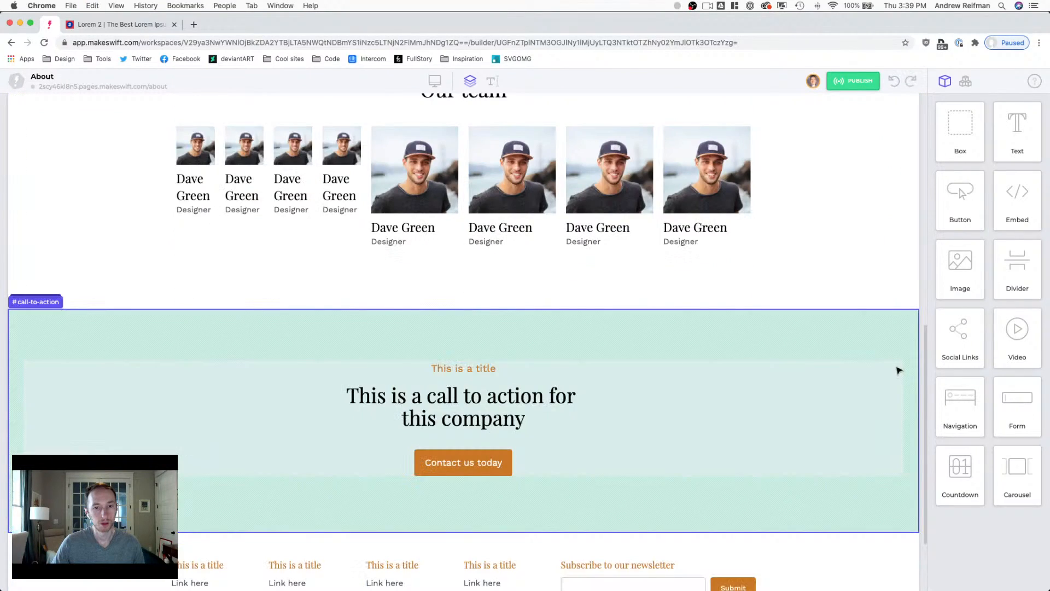
key("super+z")
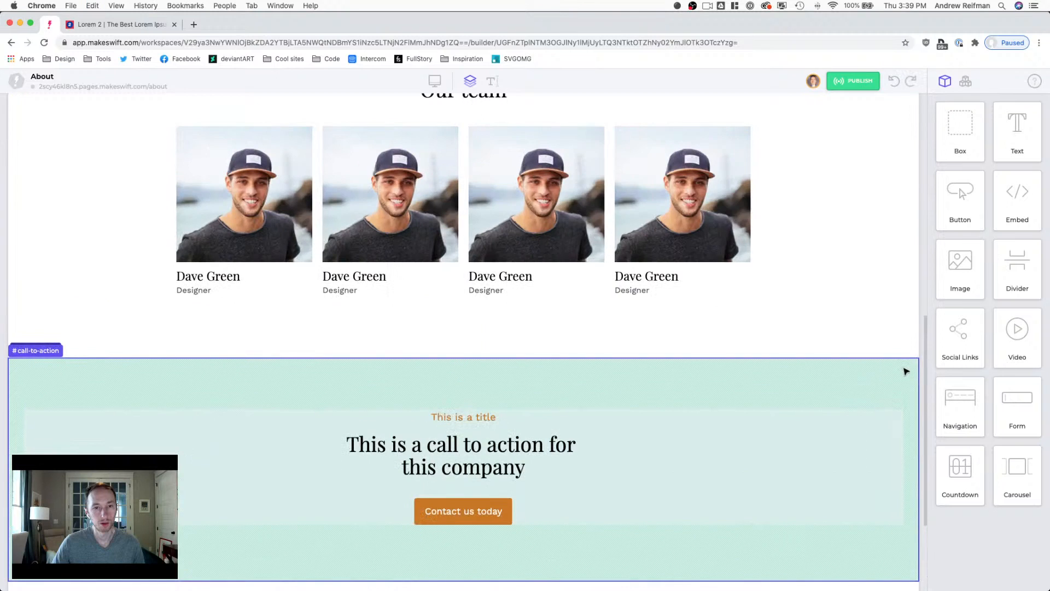
Step: Color the first and second team members' names with the orange site color
scroll(829, 359, "up", 2)
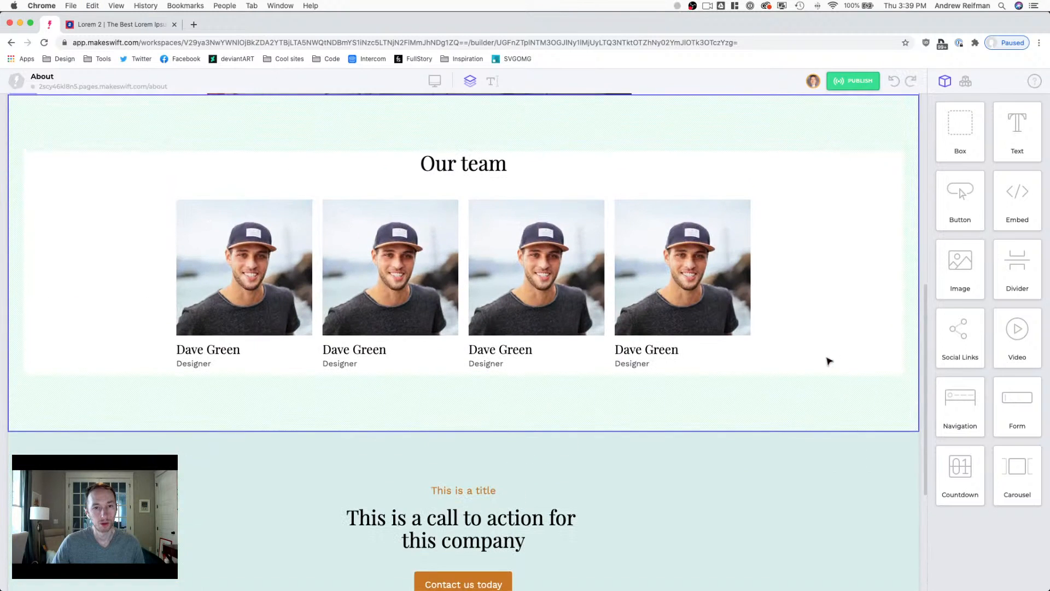
double_click(213, 350)
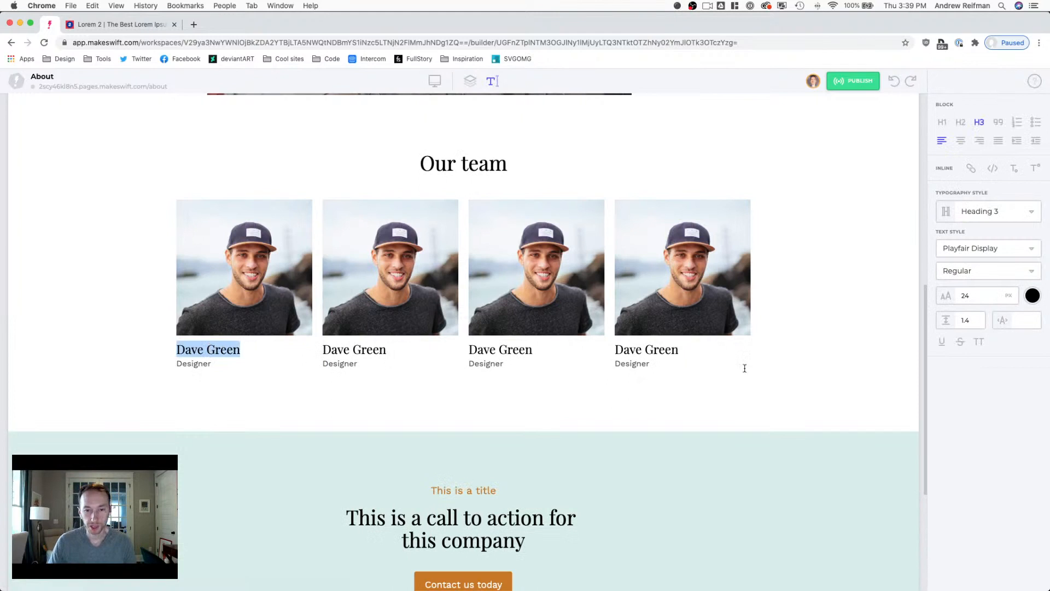
left_click(1030, 300)
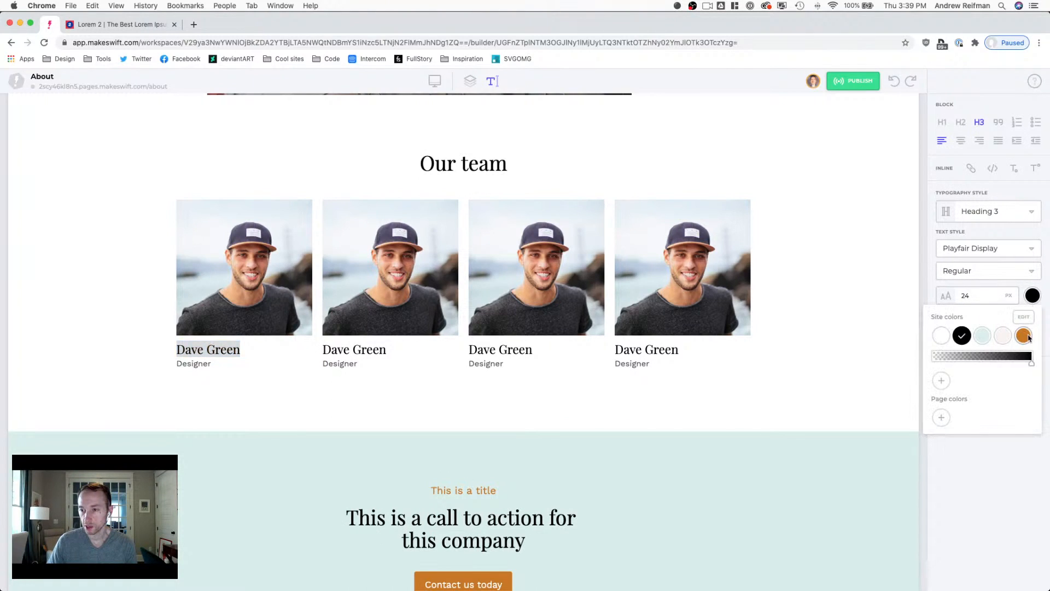
left_click(1024, 335)
left_click(324, 344)
left_click_drag(322, 349, 386, 350)
left_click(1033, 296)
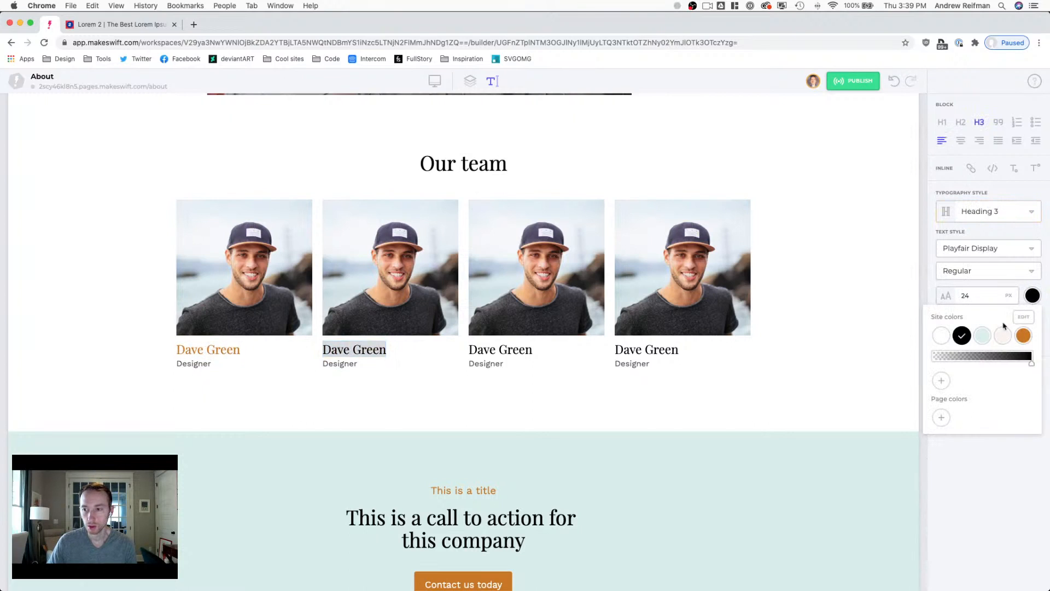
left_click(1023, 335)
Step: Apply the orange site color to the third and fourth team members' names
left_click(519, 349)
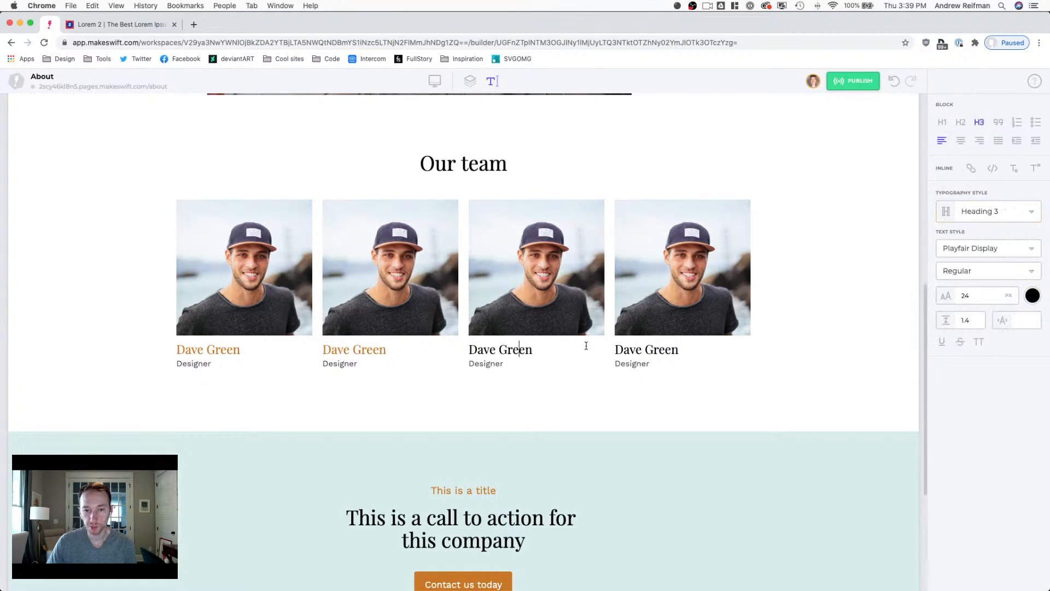
left_click(1032, 298)
left_click(1023, 335)
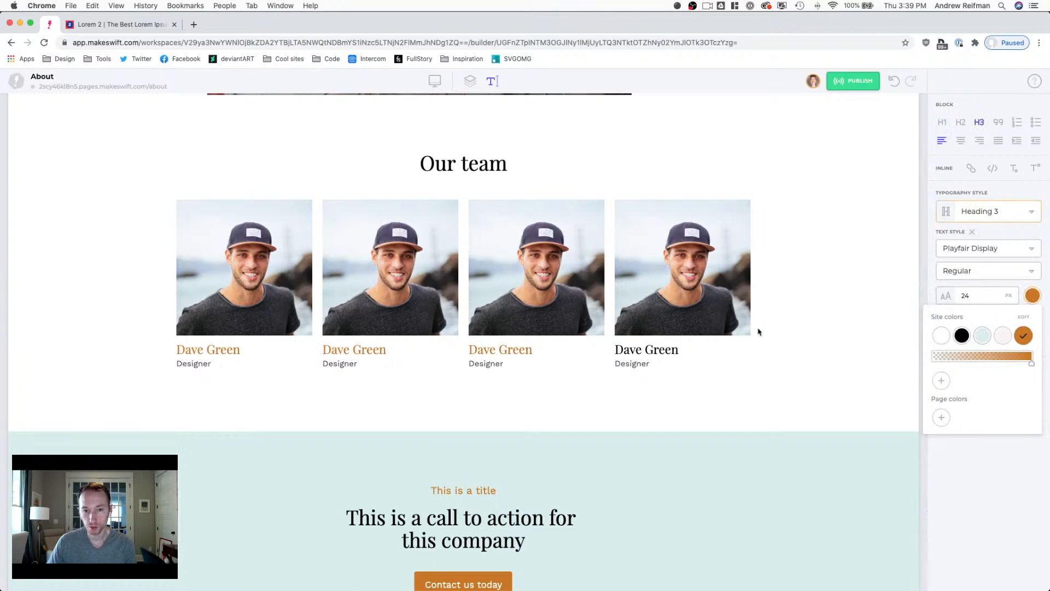
left_click(668, 346)
left_click(1032, 296)
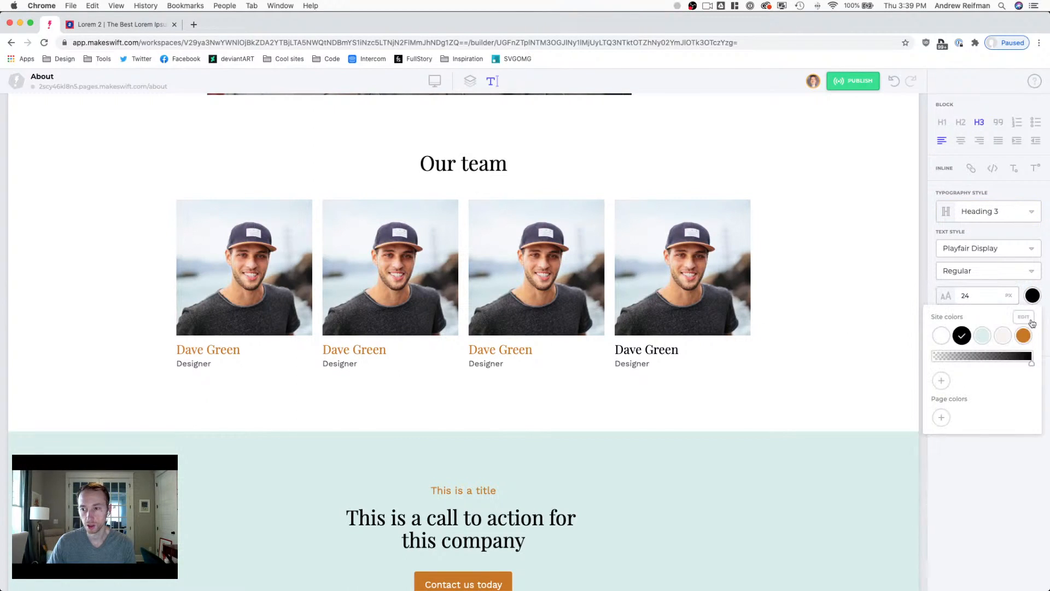
left_click(1024, 336)
Step: Preview the team section in the Tablet view and switch the page to the Mobile view
left_click(436, 82)
left_click(421, 124)
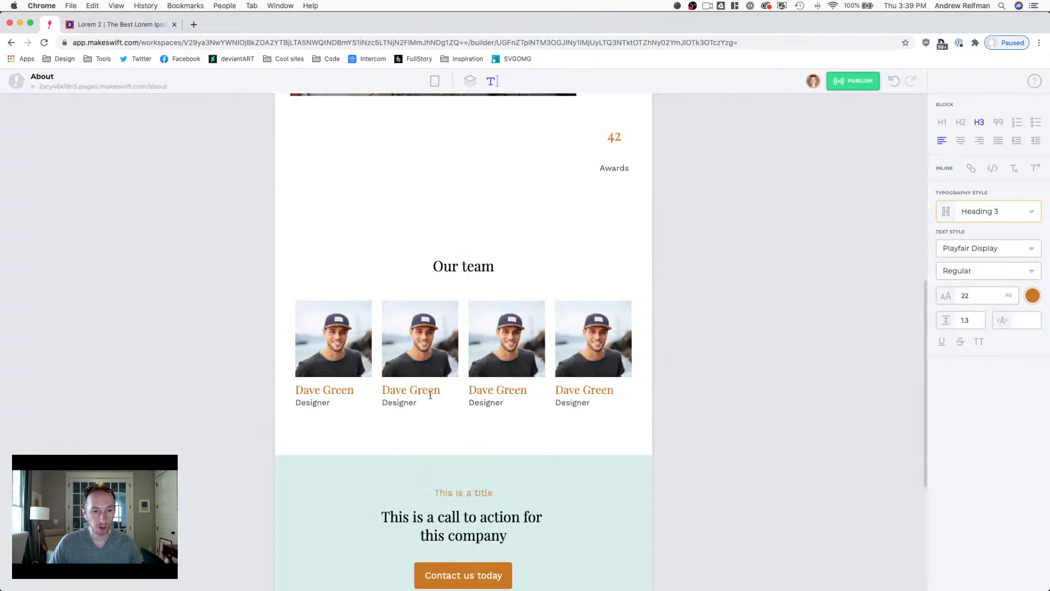
left_click(435, 81)
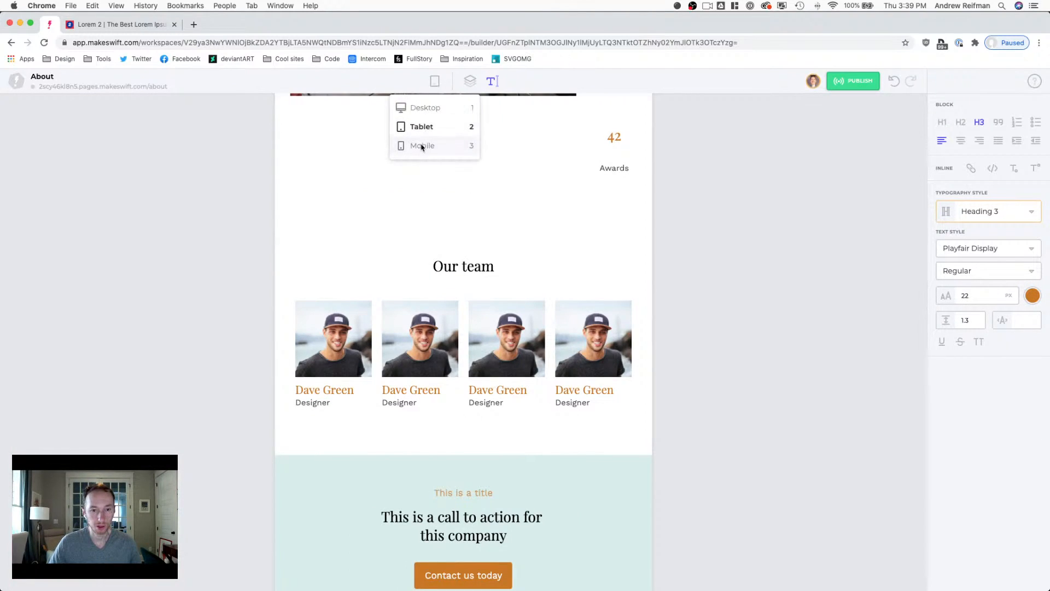
left_click(423, 146)
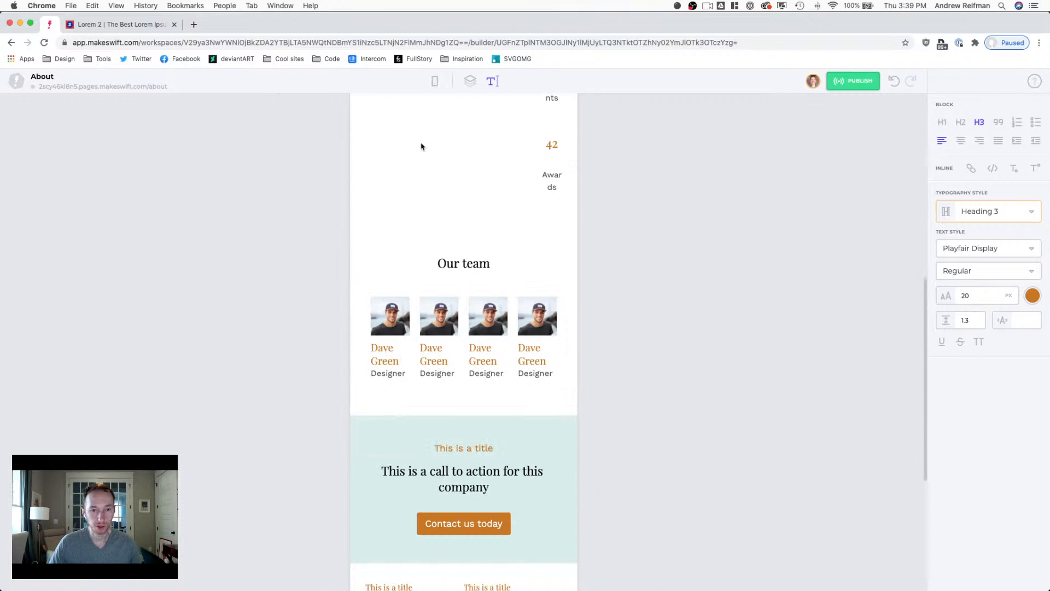
Step: Switch the page back to the Desktop view and leave text editing in the team section
left_click(433, 81)
left_click(427, 108)
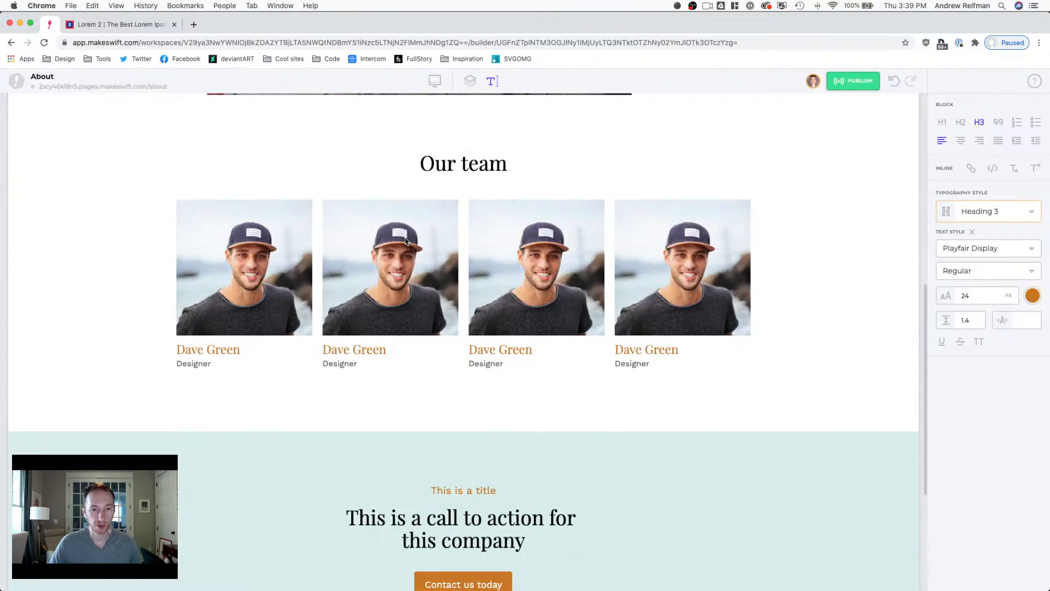
left_click(516, 225)
key("Escape")
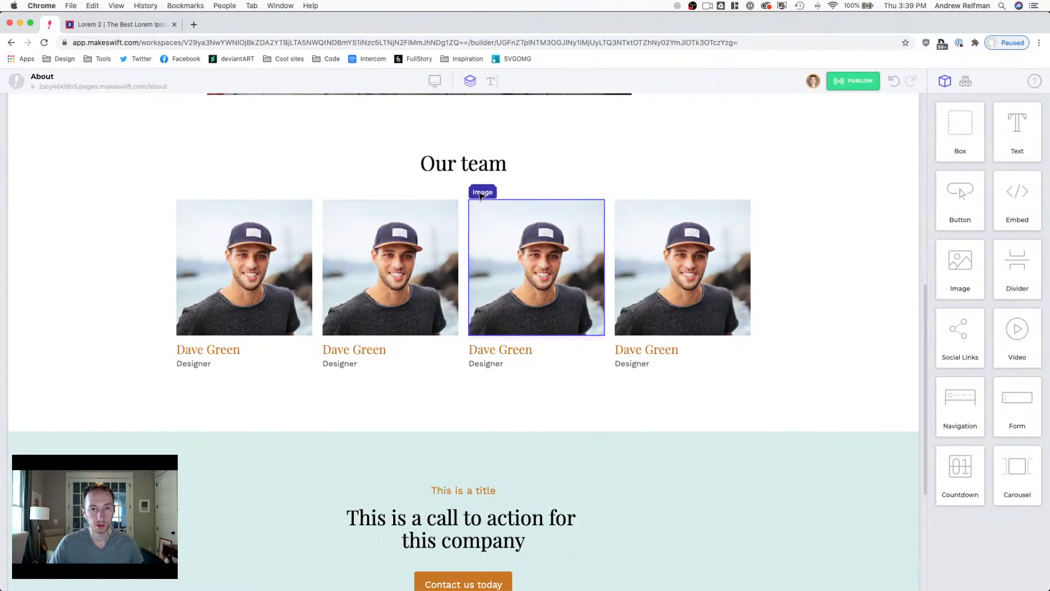
Step: Duplicate the third team-member box four times and arrange the members in two rows of four
left_click(479, 180)
key("super+d")
key("super+d")
key("super+d")
key("super+d")
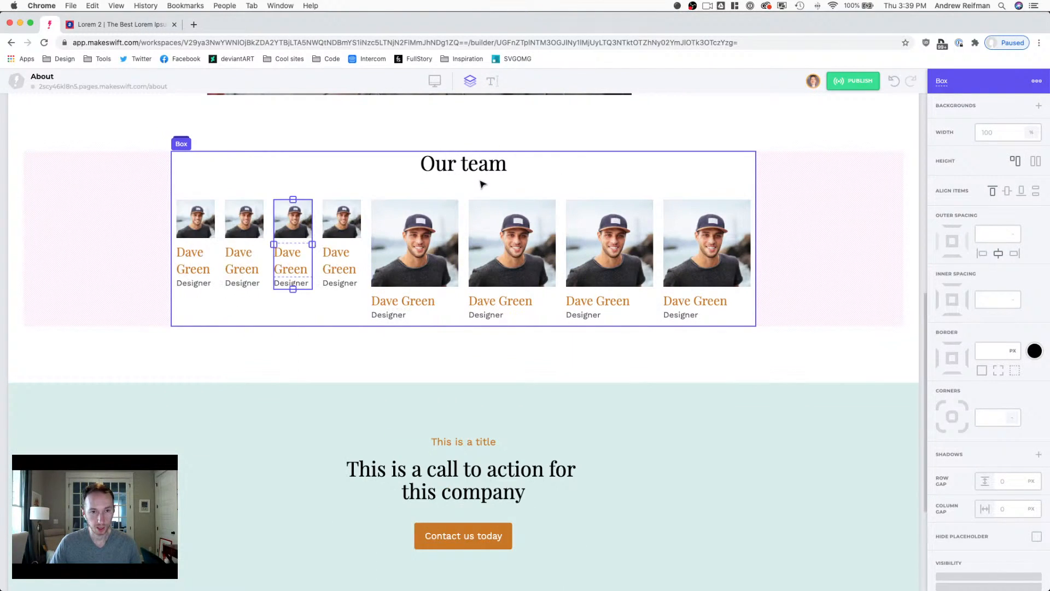
left_click(363, 235)
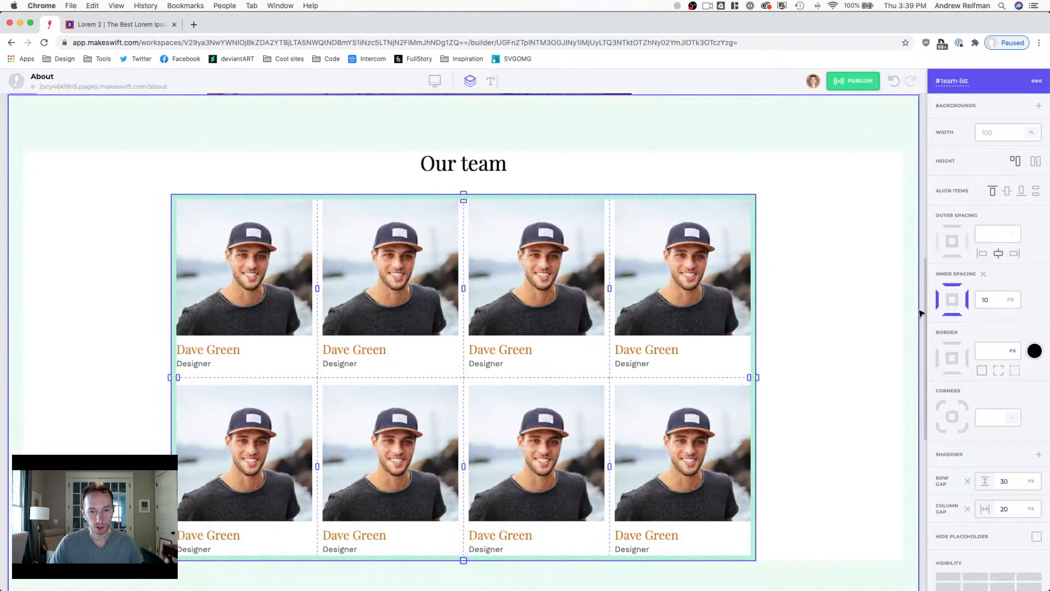
left_click(922, 362)
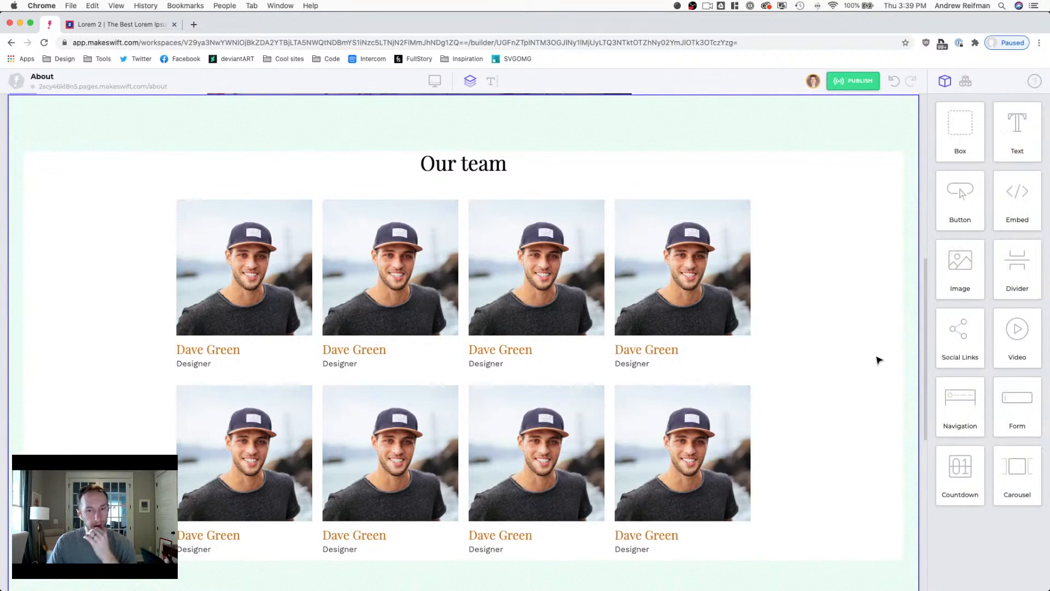
Step: Replace the second team member's photo in the first row with team-4.jpg from the Tandem > Team folder
scroll(877, 359, "down", 1)
scroll(878, 358, "up", 5)
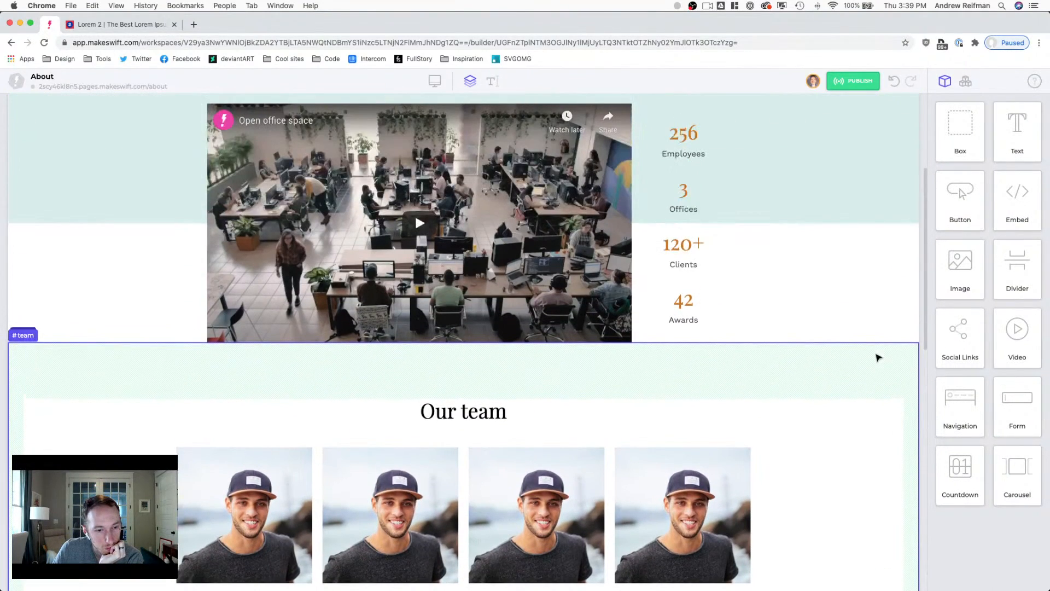
scroll(877, 358, "down", 3)
scroll(877, 357, "down", 1)
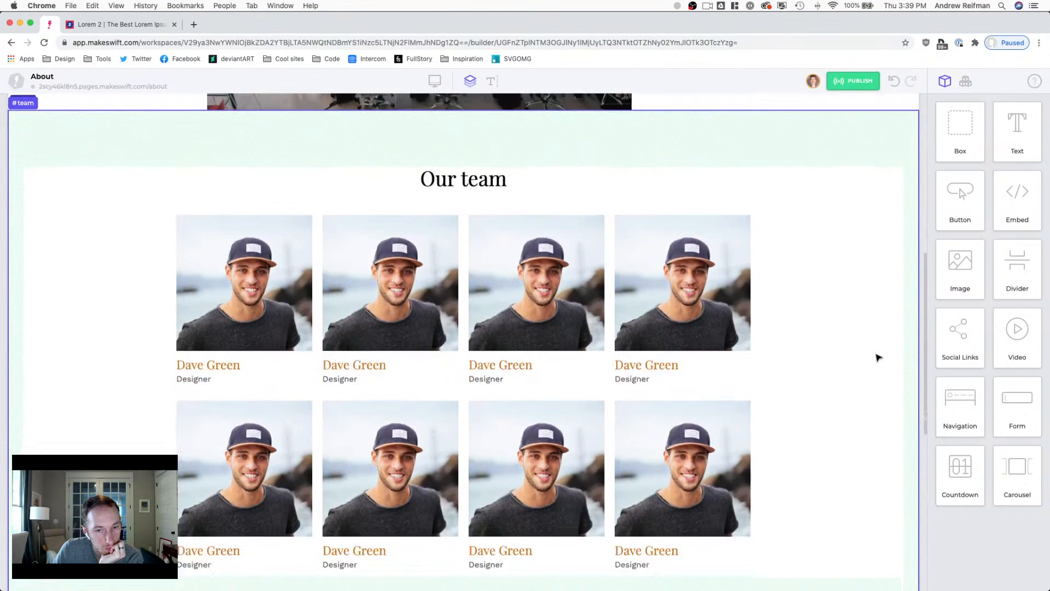
scroll(878, 357, "down", 1)
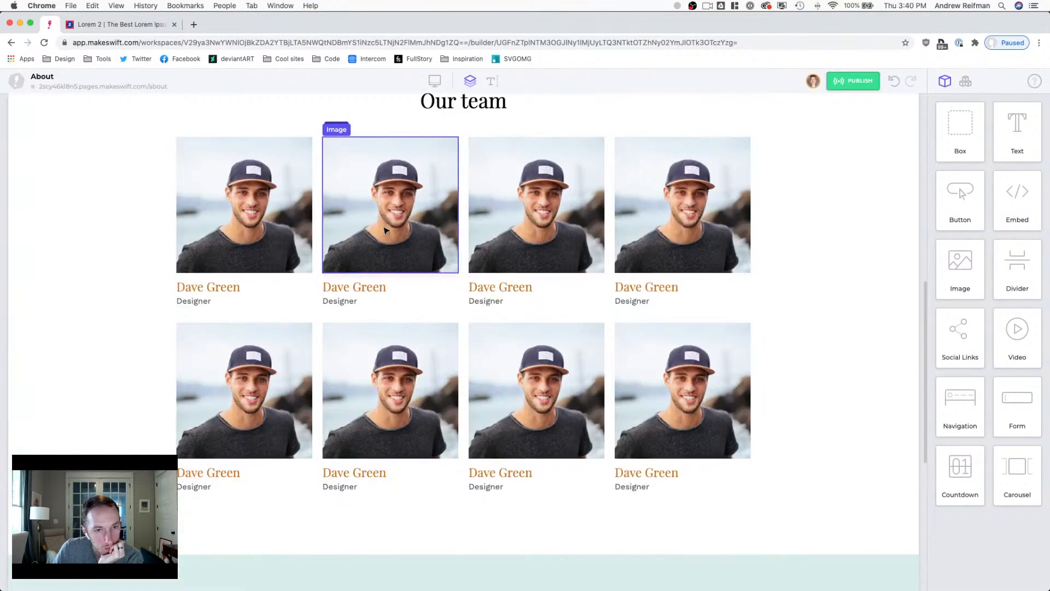
left_click(404, 213)
left_click(1003, 138)
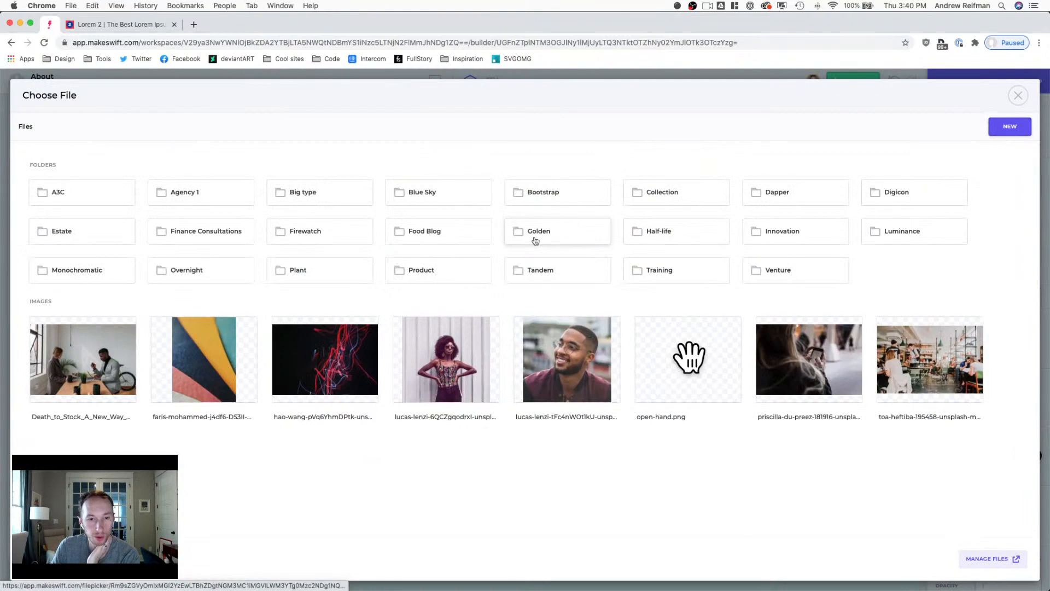
left_click(442, 271)
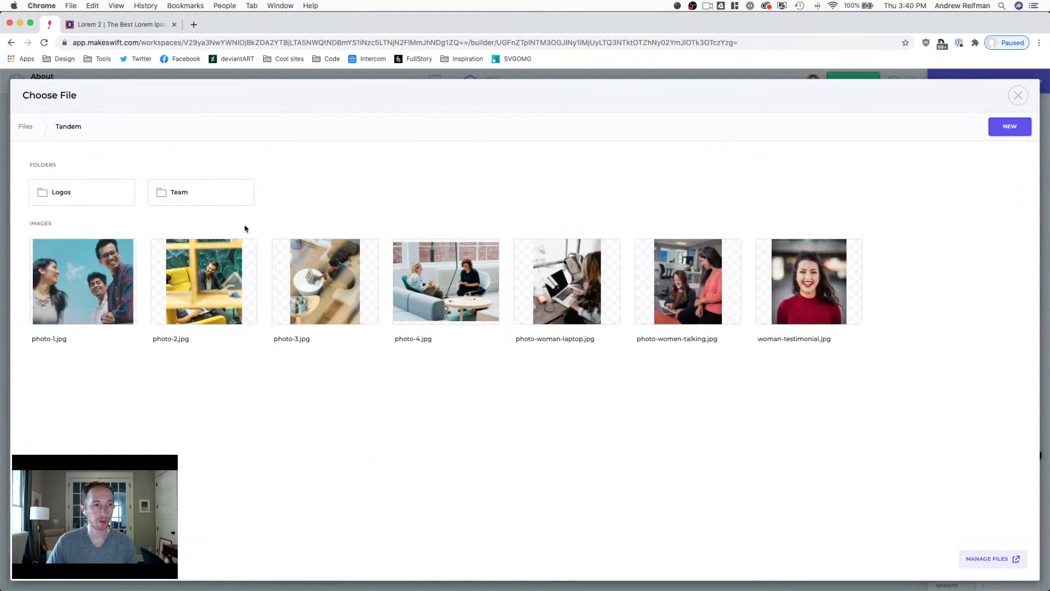
left_click(229, 202)
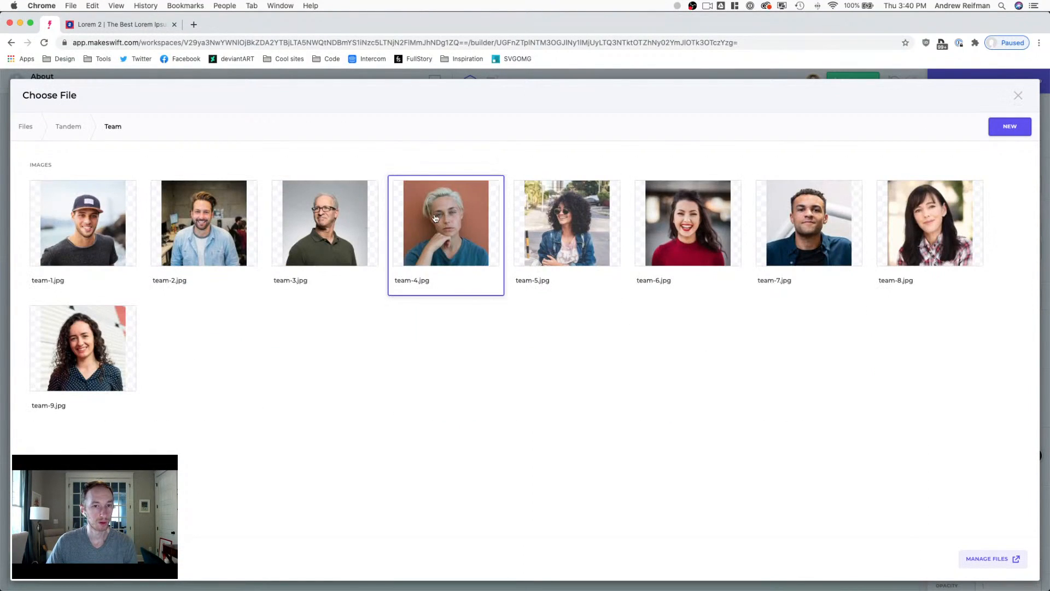
left_click(482, 227)
Step: Replace the third photo in the first team row with team-3.jpg from the Tandem > Team folder
left_click(530, 227)
left_click(1012, 136)
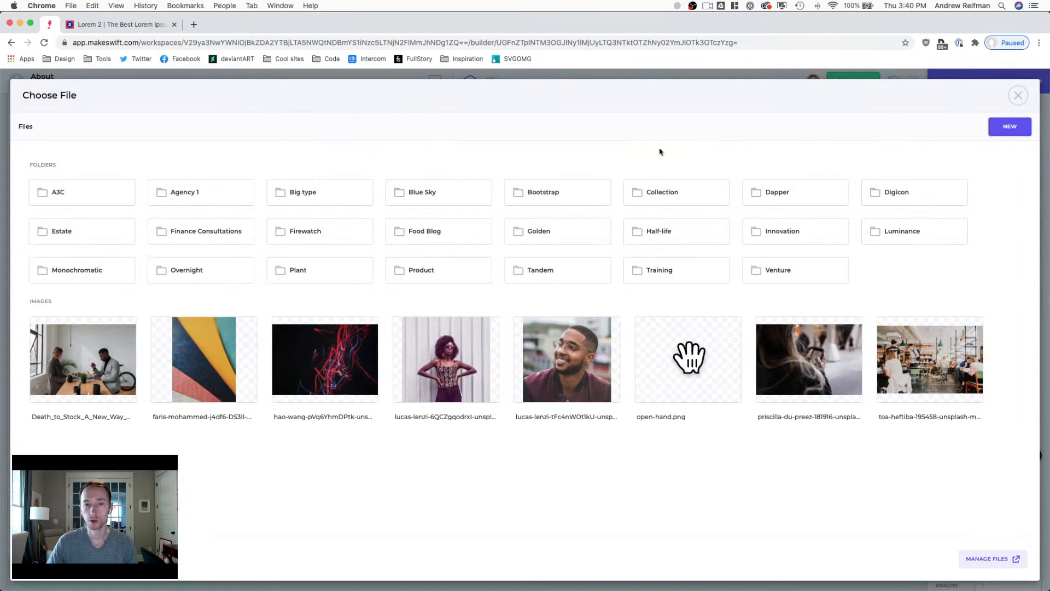
left_click(519, 280)
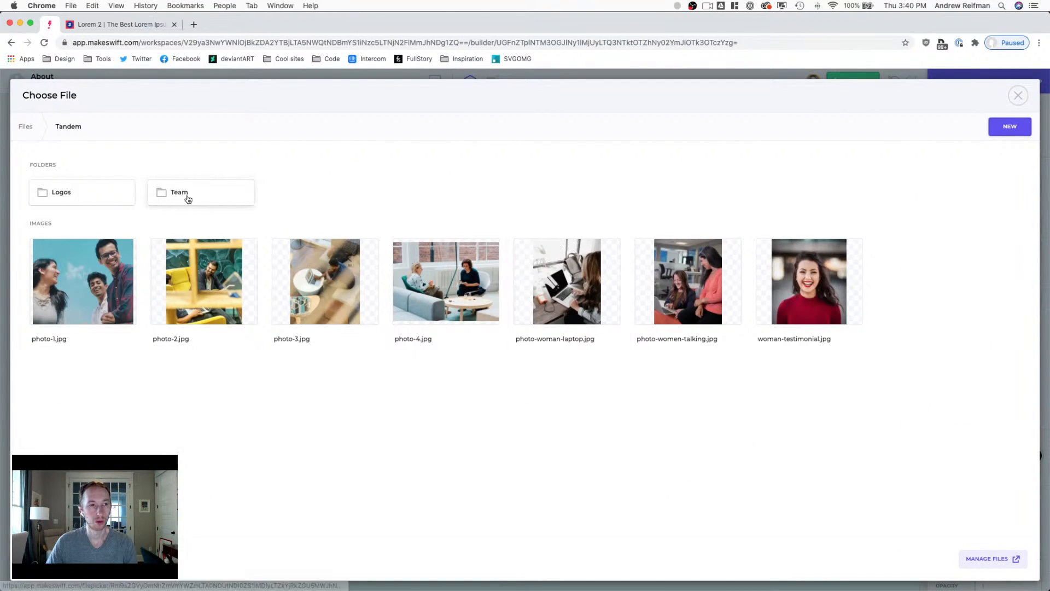
left_click(188, 199)
left_click(375, 227)
Step: Replace the fourth photo in the first team row with team-5.jpg from the Tandem > Team folder
left_click(642, 215)
left_click(1012, 136)
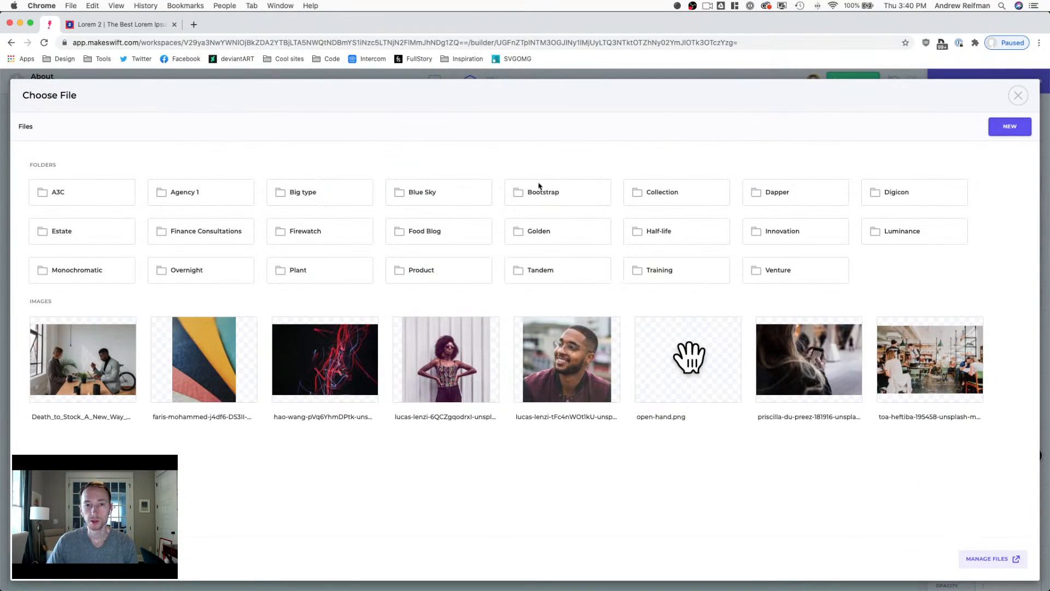
left_click(535, 269)
left_click(192, 196)
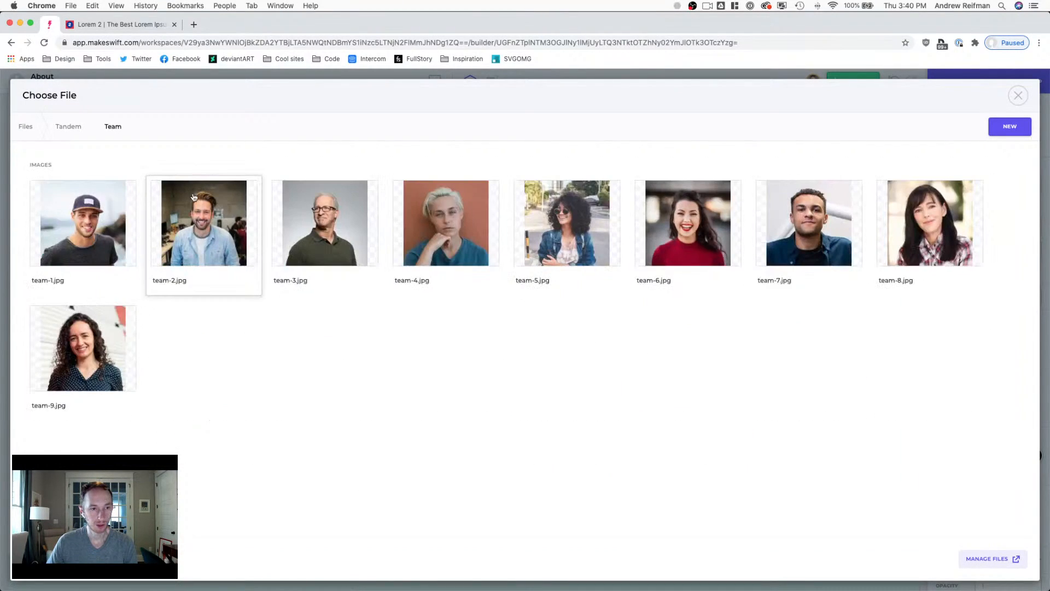
left_click(553, 225)
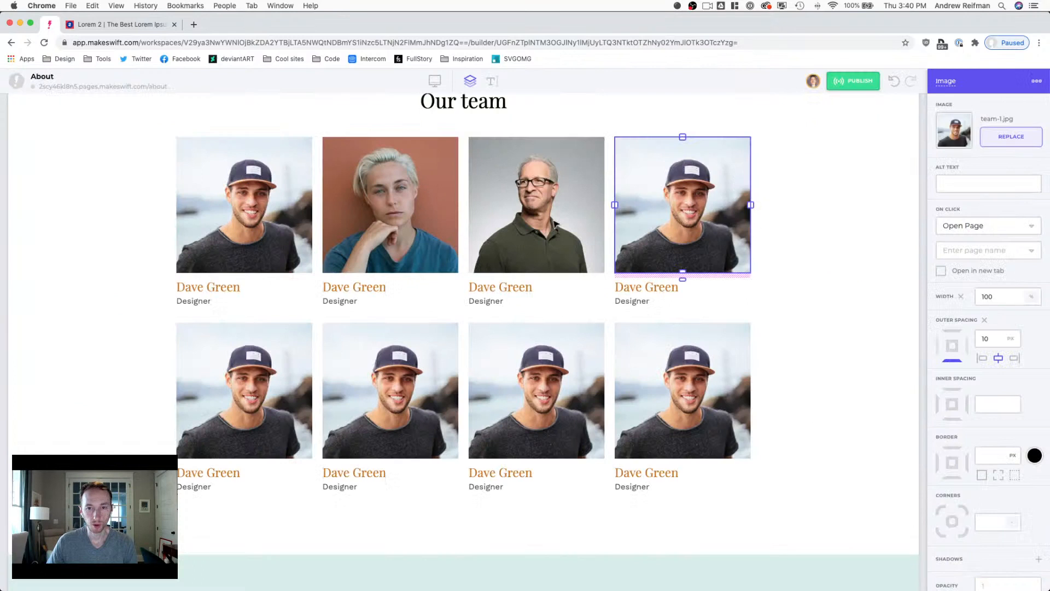
Step: Replace the first photo in the second team row with team-6.jpg from the Tandem > Team folder
left_click(230, 408)
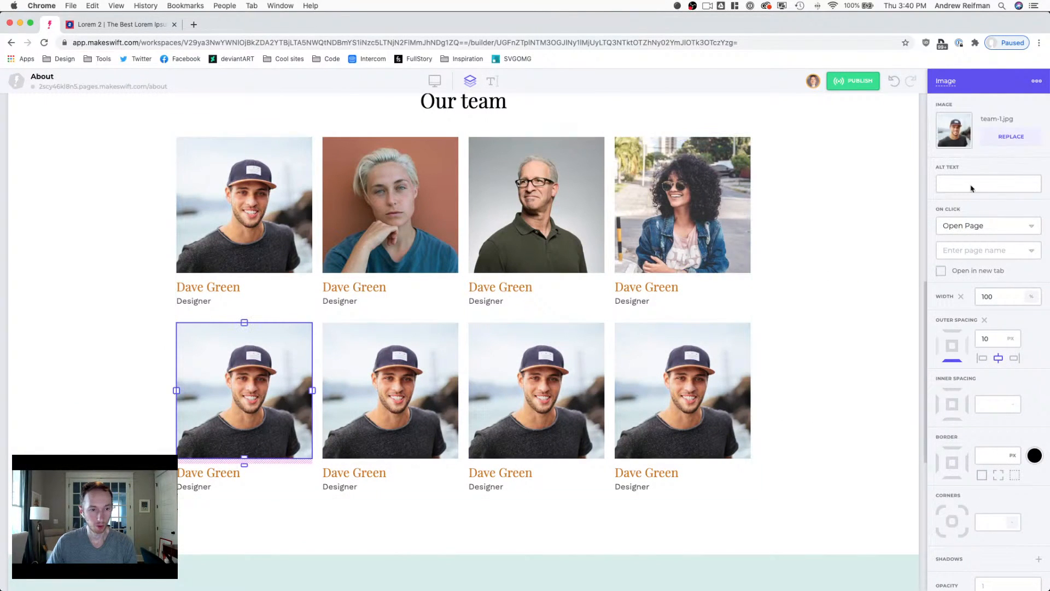
left_click(1011, 137)
left_click(537, 270)
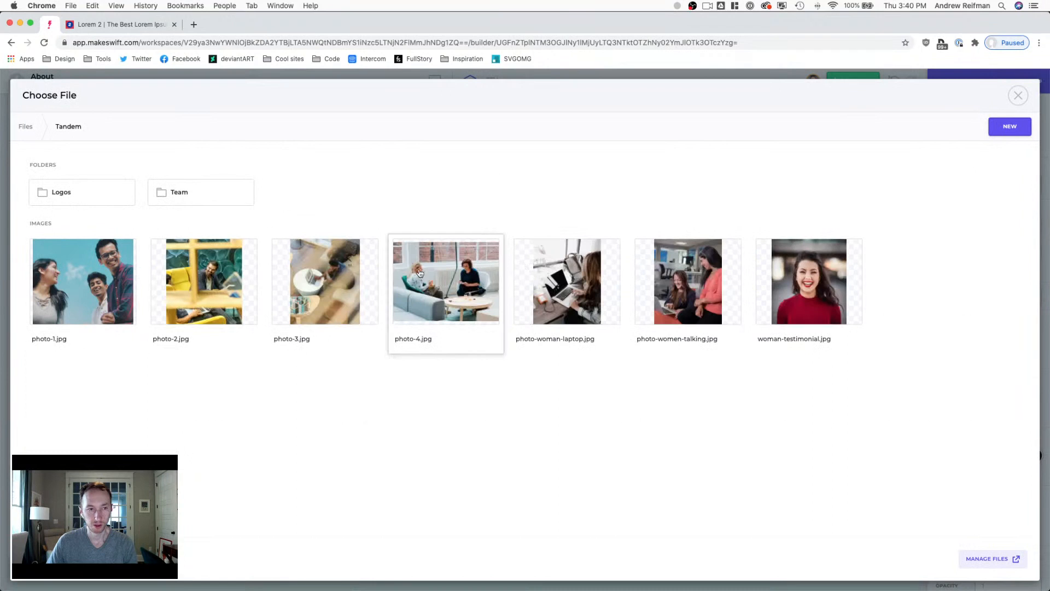
left_click(207, 201)
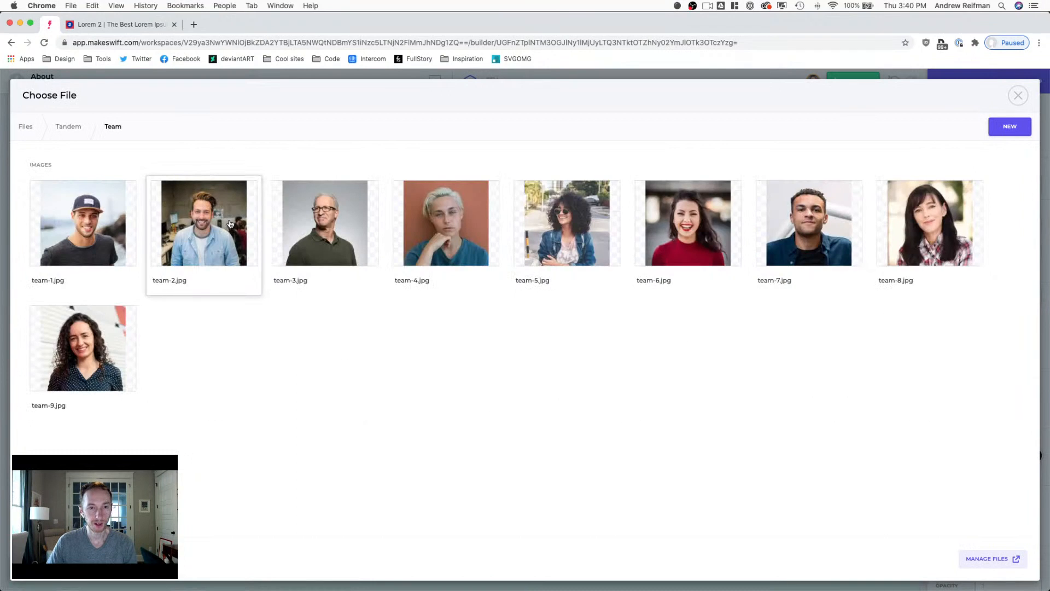
left_click(688, 224)
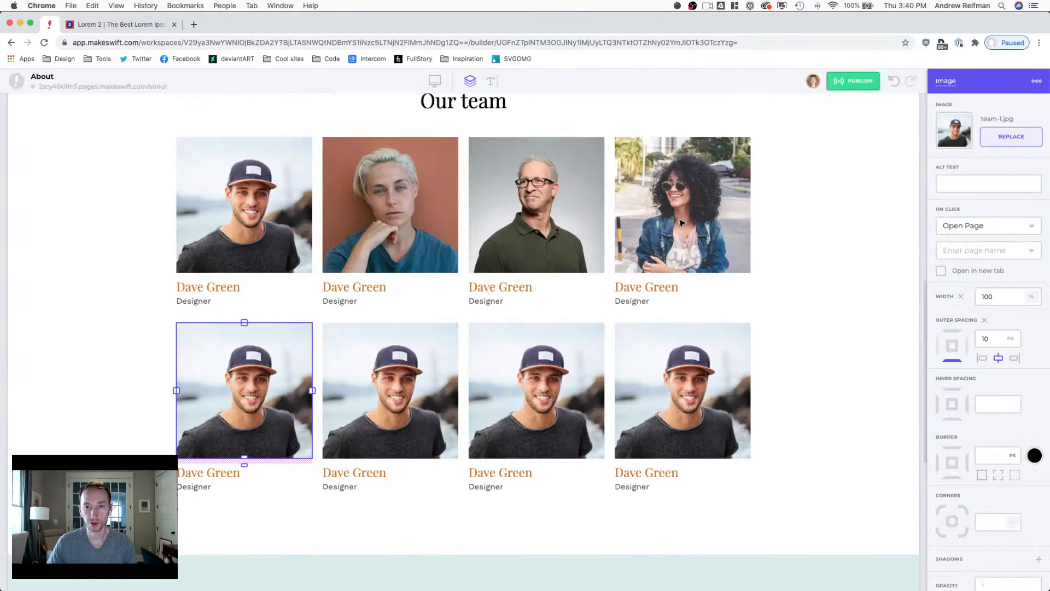
Step: Replace the second photo in the second team row with team-2.jpg from the Tandem > Team folder
left_click(394, 382)
left_click(1011, 137)
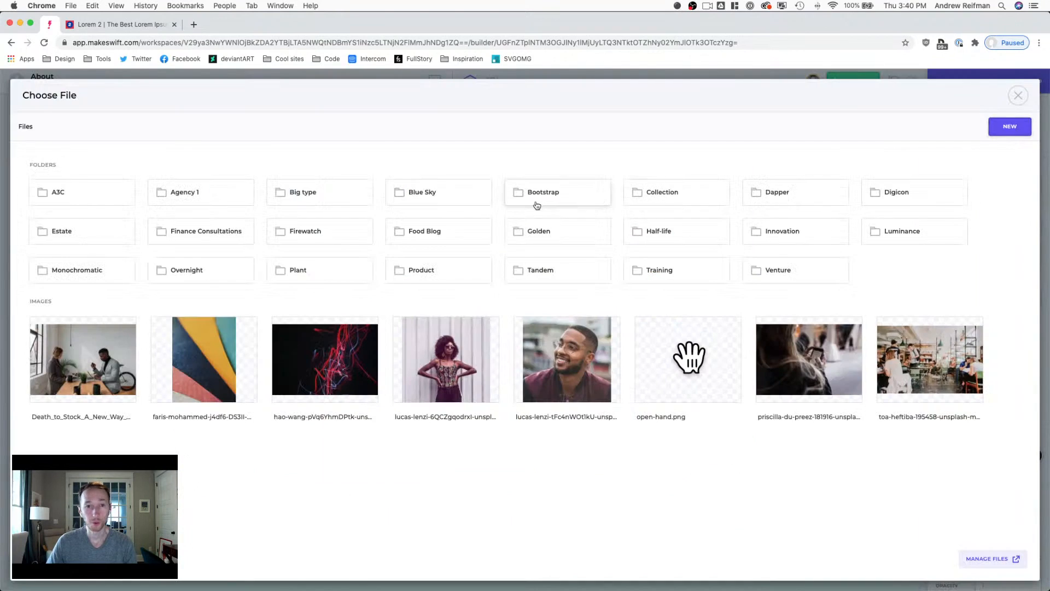
left_click(537, 269)
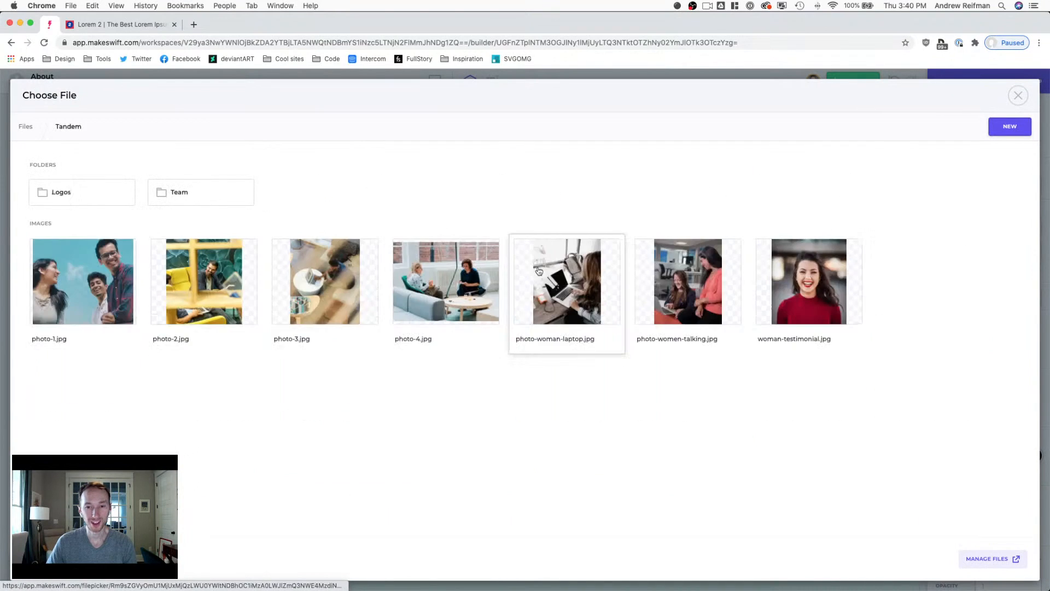
left_click(202, 192)
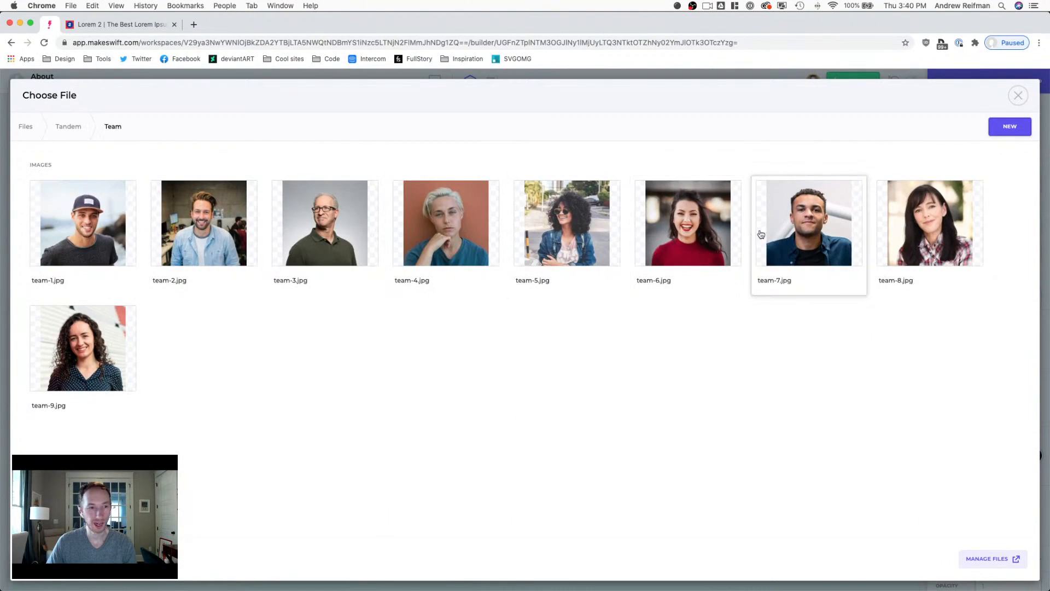
left_click(236, 206)
Step: Replace the third photo in the second team row with team-8.jpg from the Tandem > Team folder
left_click(485, 328)
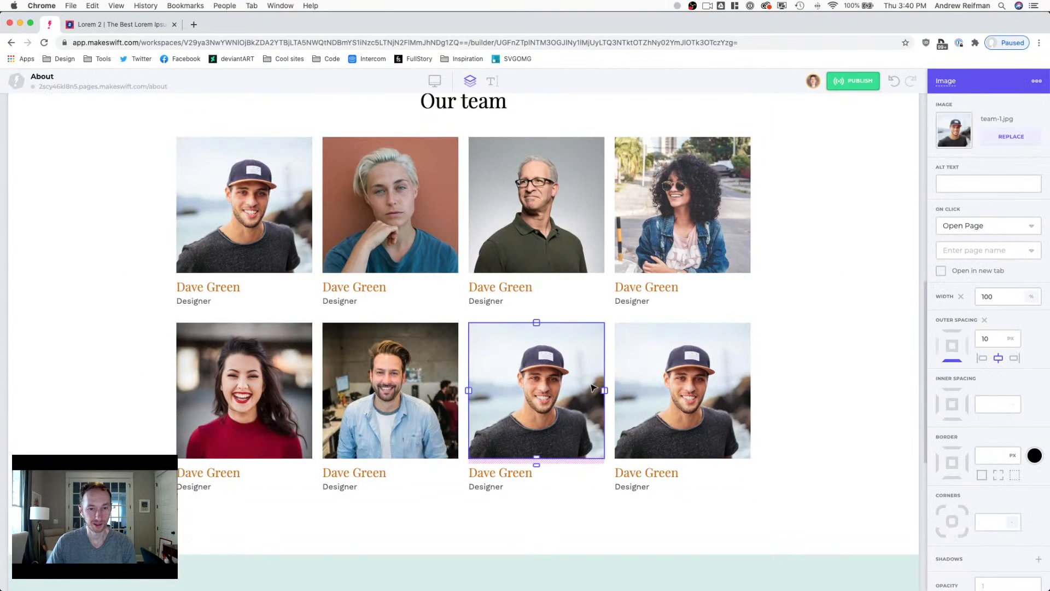
left_click(1005, 138)
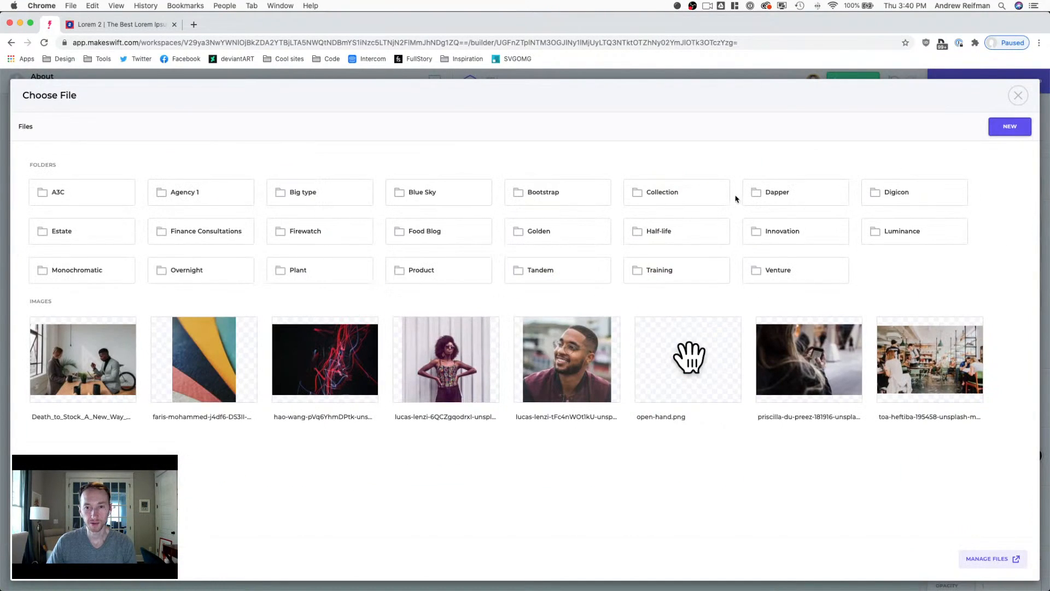
left_click(539, 272)
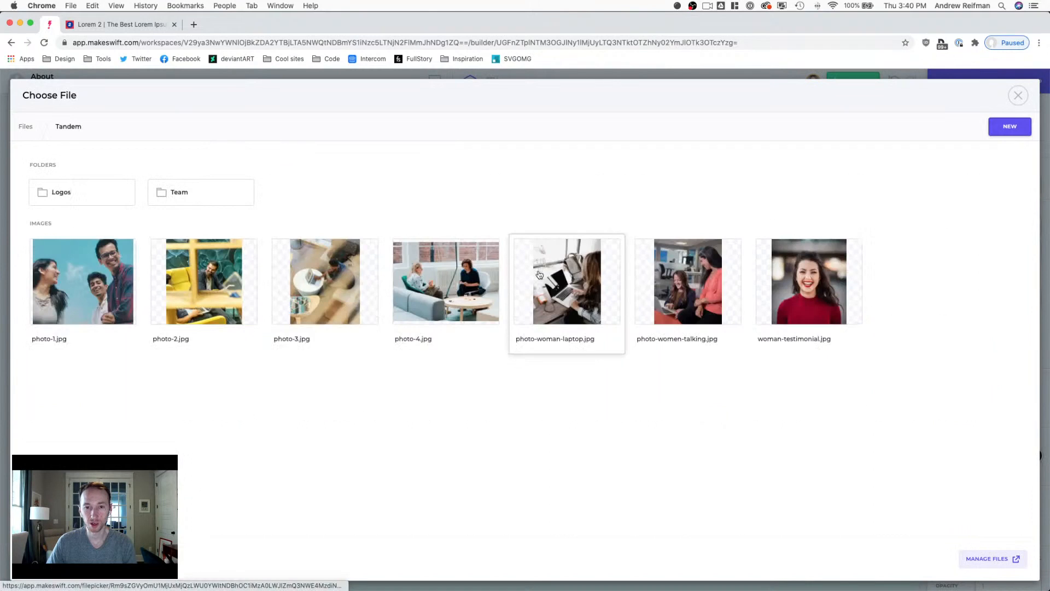
left_click(189, 200)
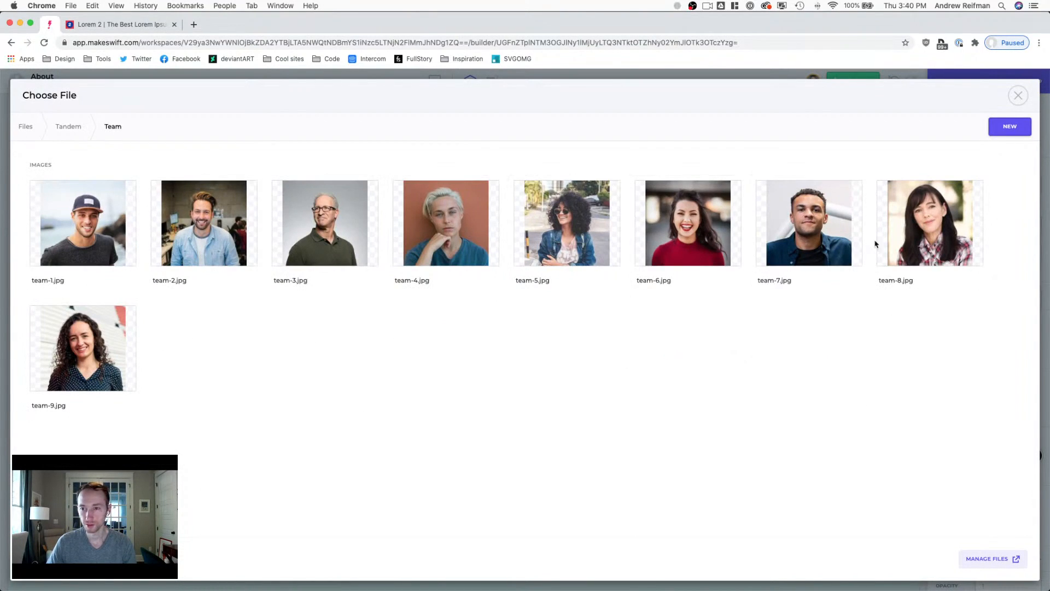
left_click(918, 233)
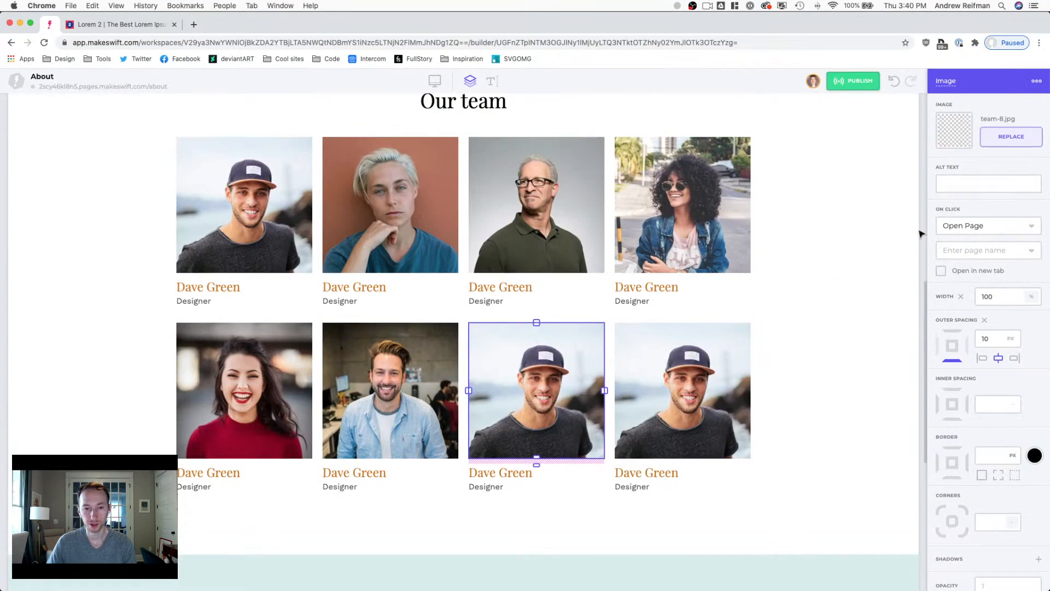
Step: Replace the fourth photo in the second team row with team-7.jpg from the Tandem > Team folder and deselect it
left_click(695, 375)
left_click(1016, 137)
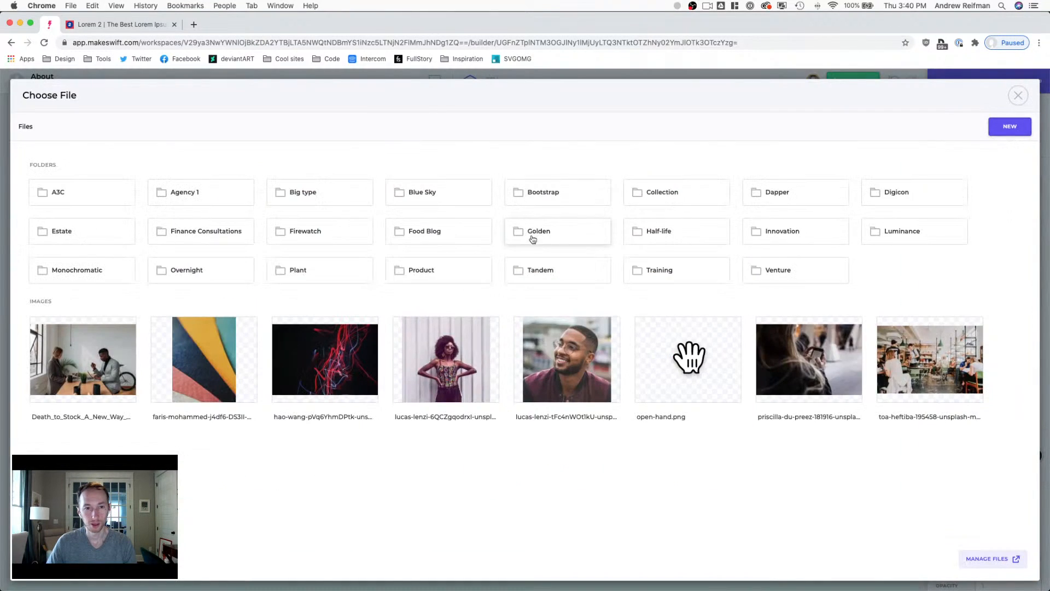
left_click(596, 273)
left_click(195, 195)
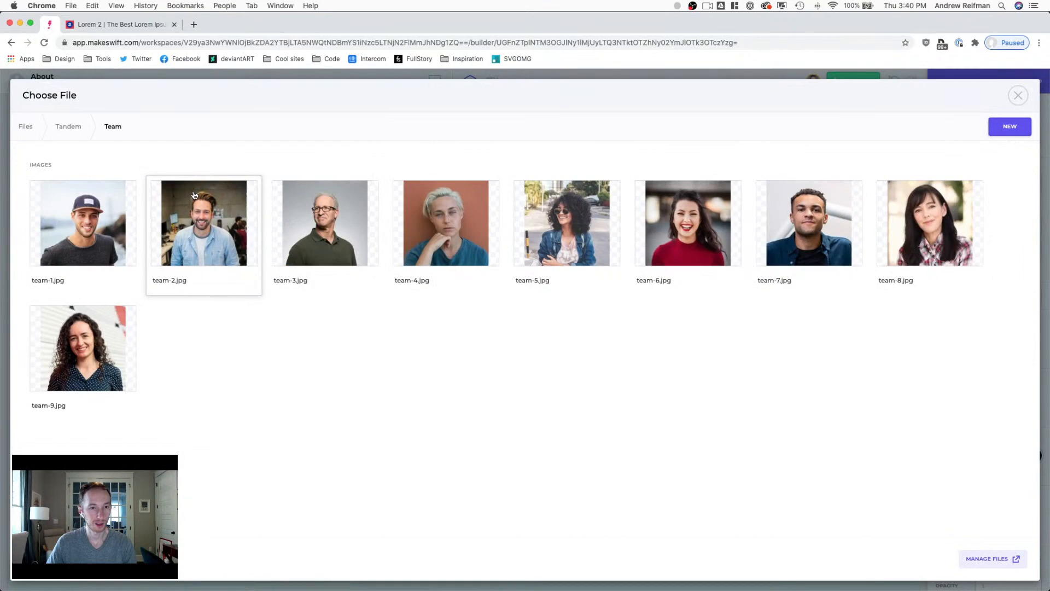
left_click(779, 227)
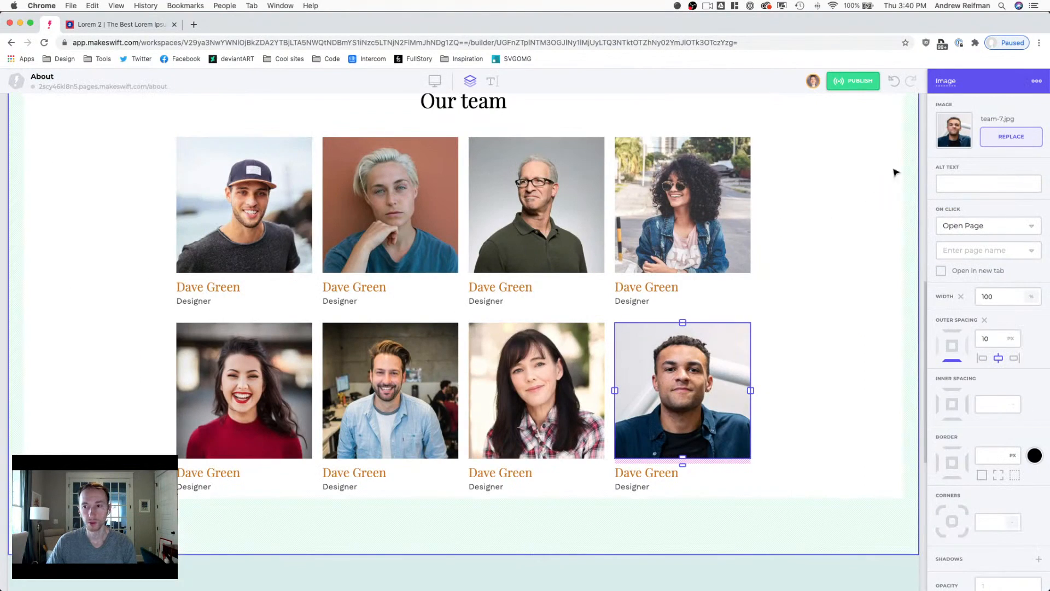
left_click(923, 149)
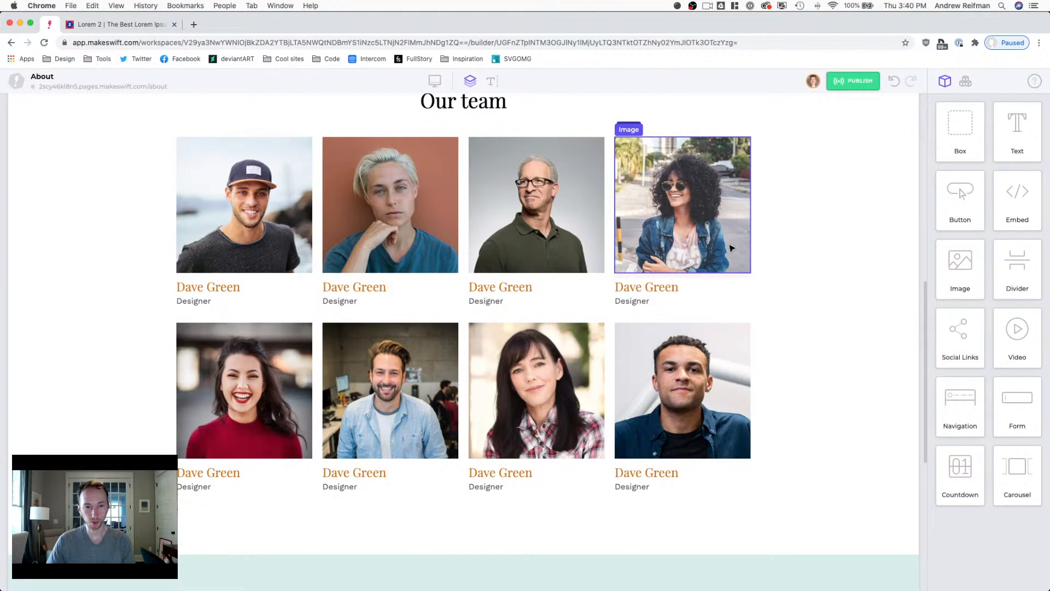
scroll(733, 248, "down", 1)
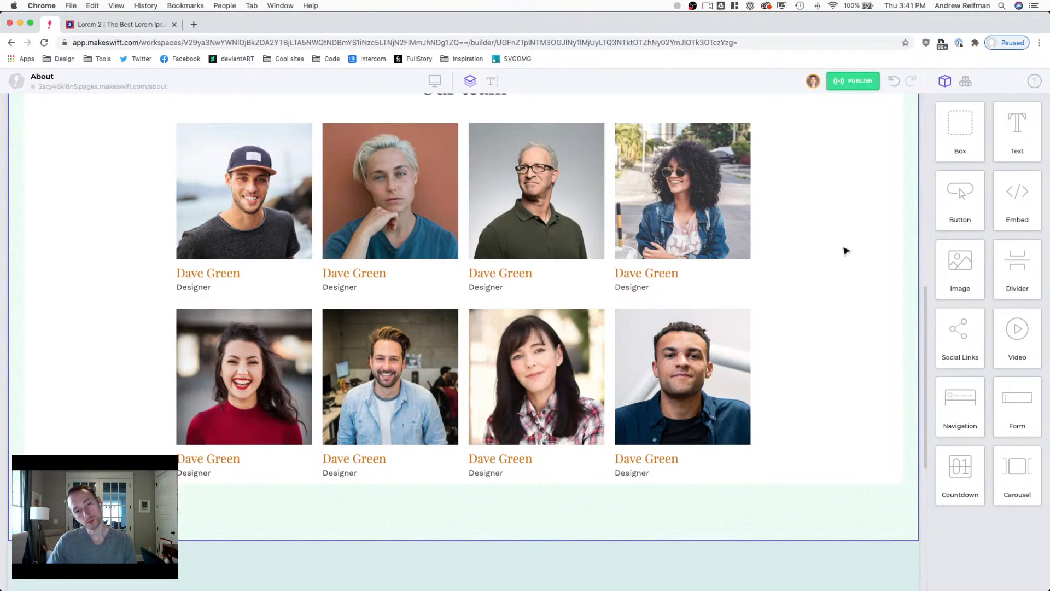
scroll(841, 252, "down", 4)
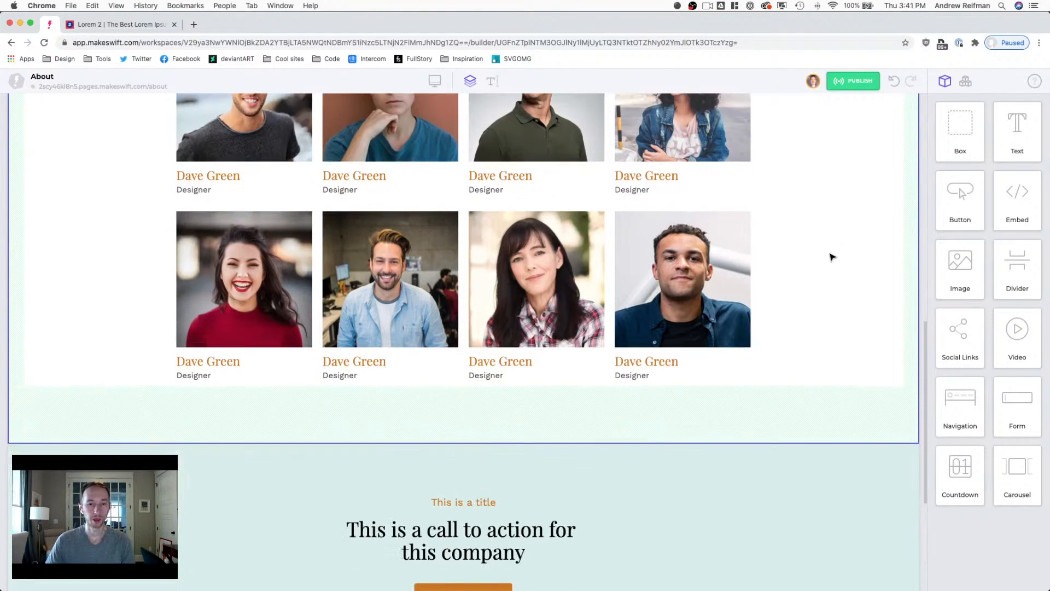
scroll(834, 254, "up", 8)
scroll(827, 256, "up", 10)
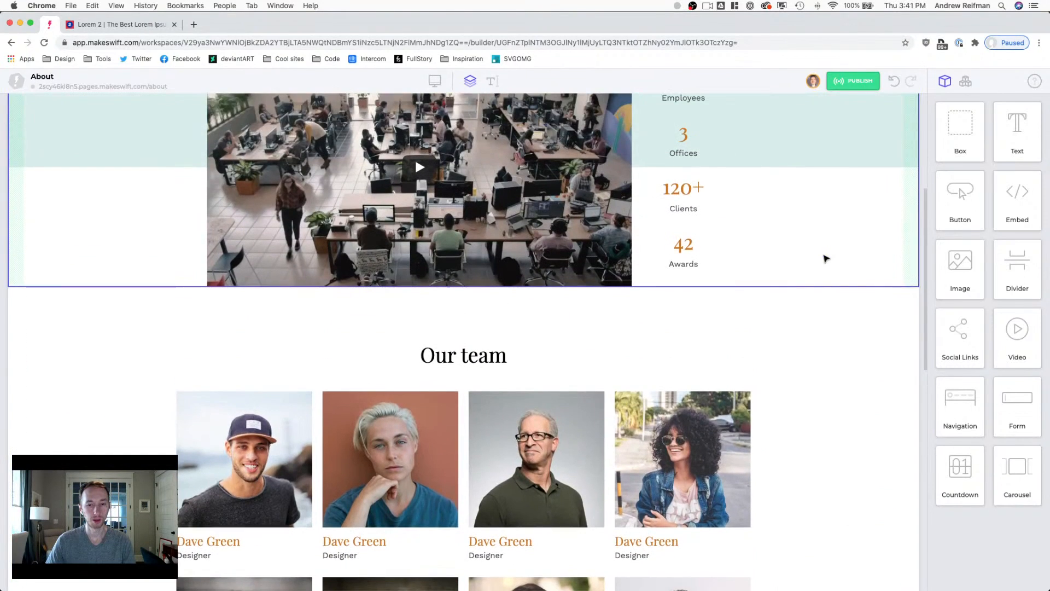
Step: Leave the About page design and open the Home page of the Tandem site for editing
scroll(824, 258, "down", 8)
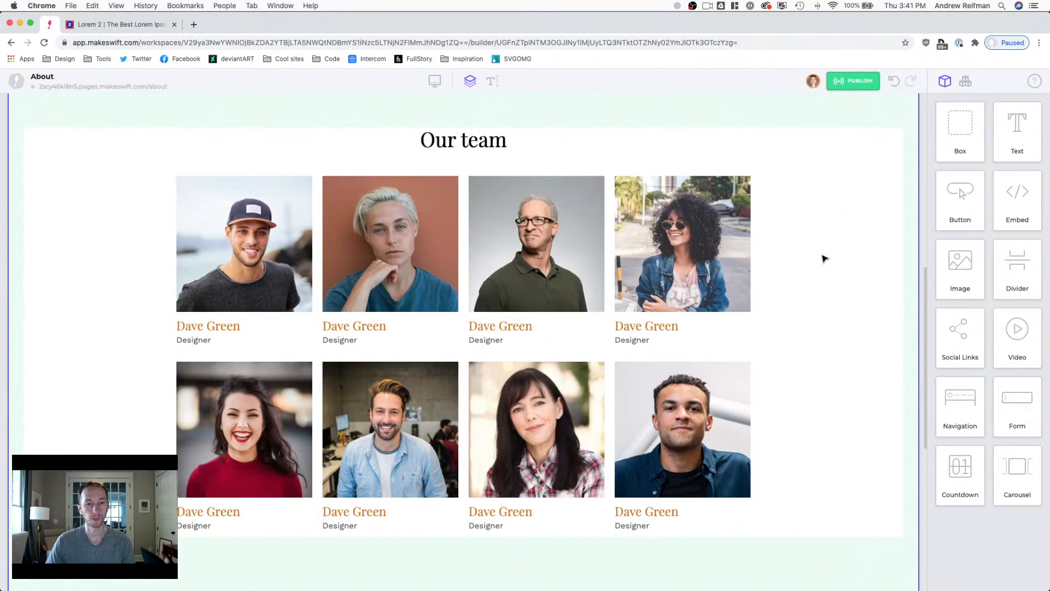
scroll(824, 258, "down", 4)
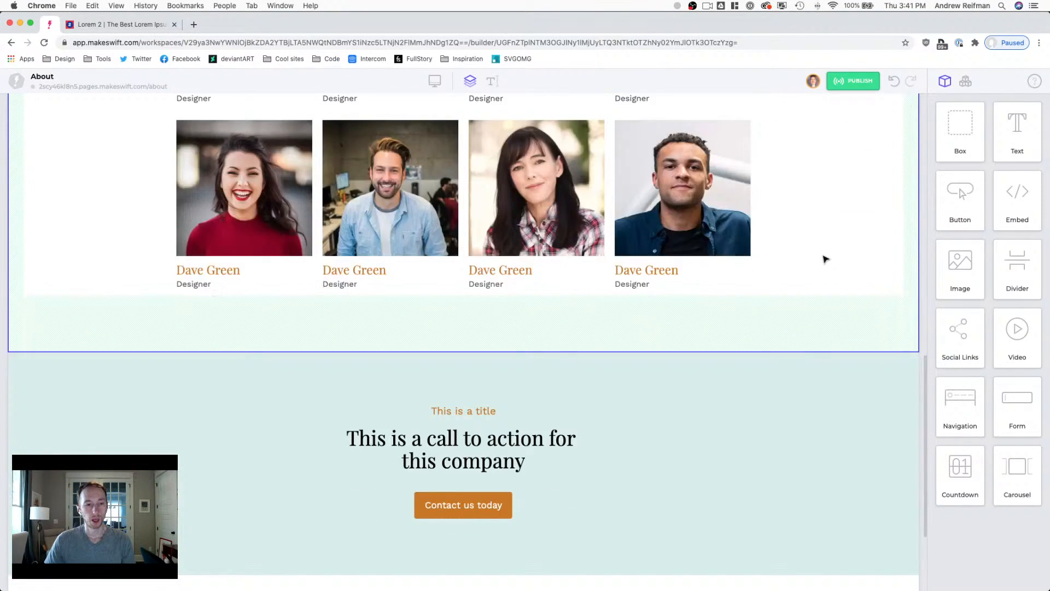
left_click(16, 82)
left_click(26, 109)
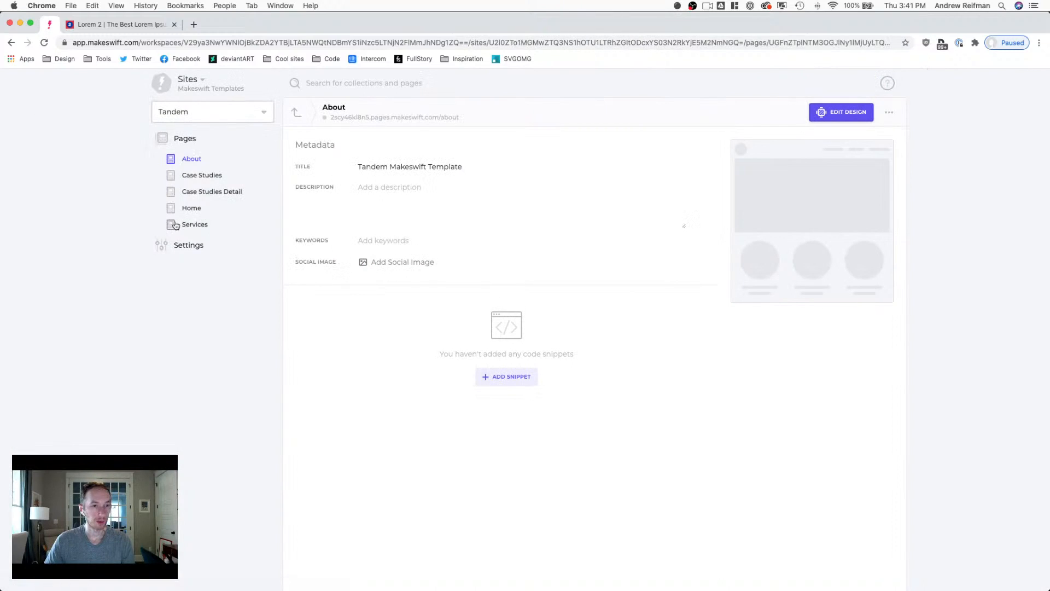
left_click(194, 213)
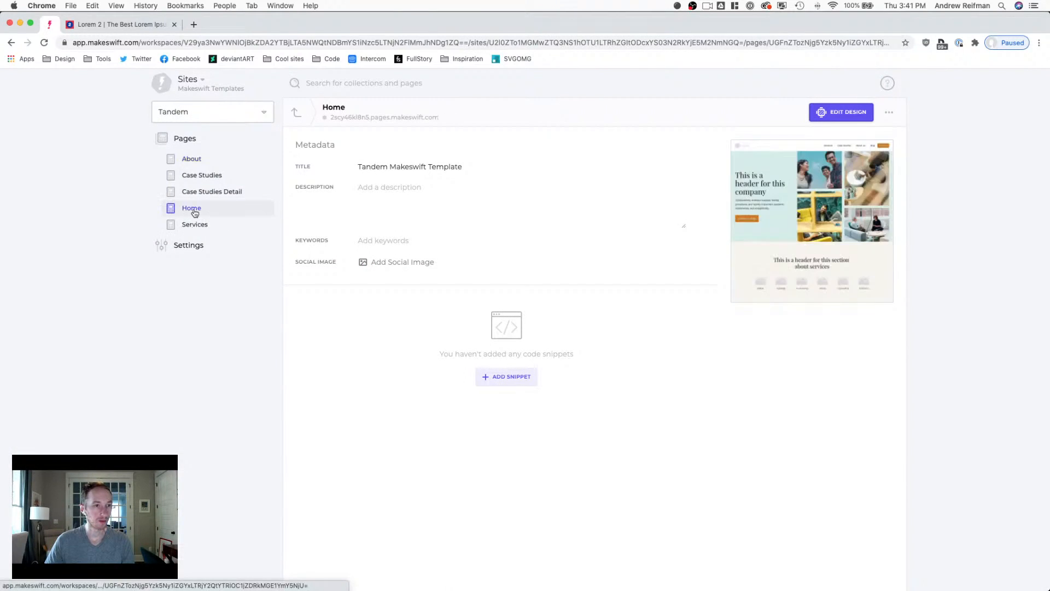
left_click(807, 231)
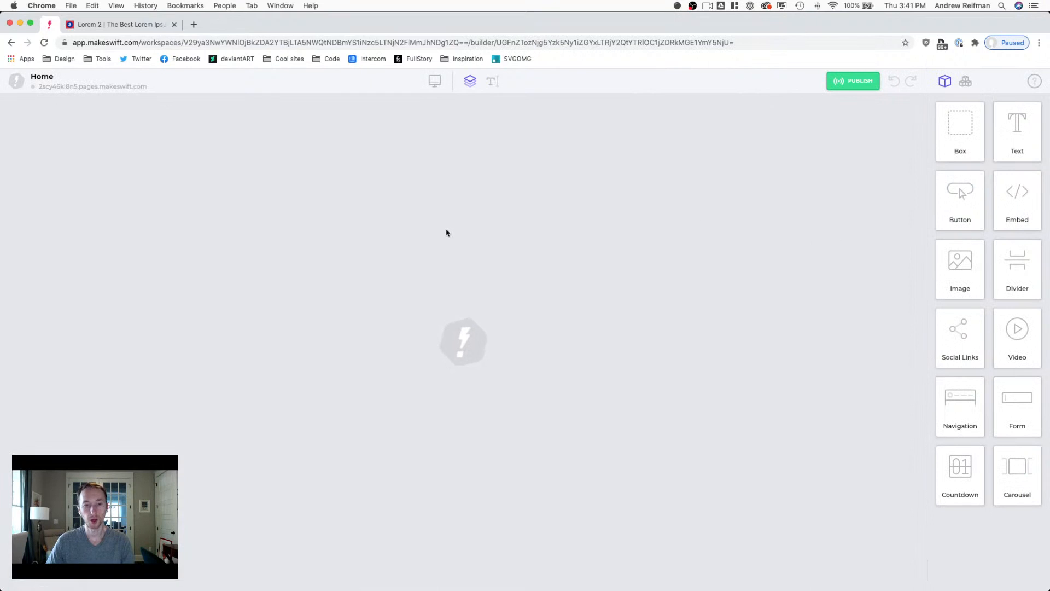
Step: Copy the "Who we work with" customers section from the Home page
scroll(366, 243, "down", 15)
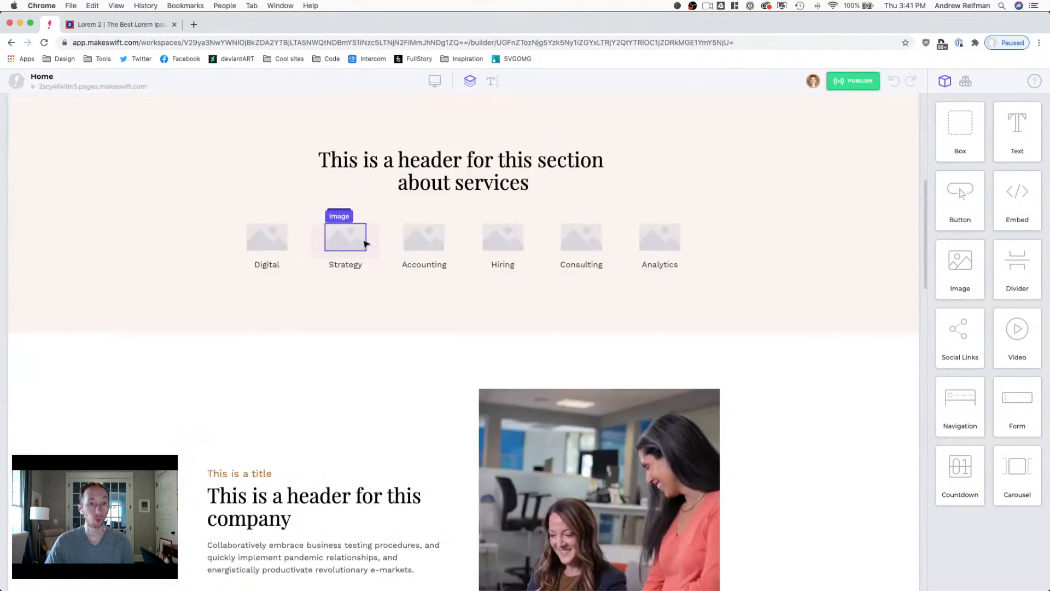
scroll(366, 243, "down", 20)
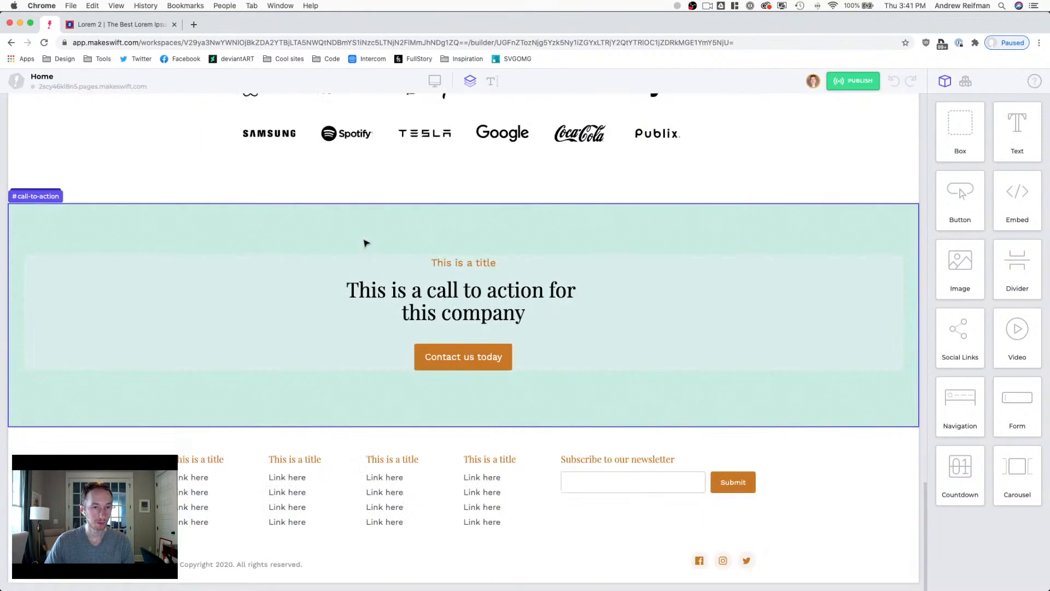
scroll(298, 213, "up", 3)
scroll(298, 212, "up", 1)
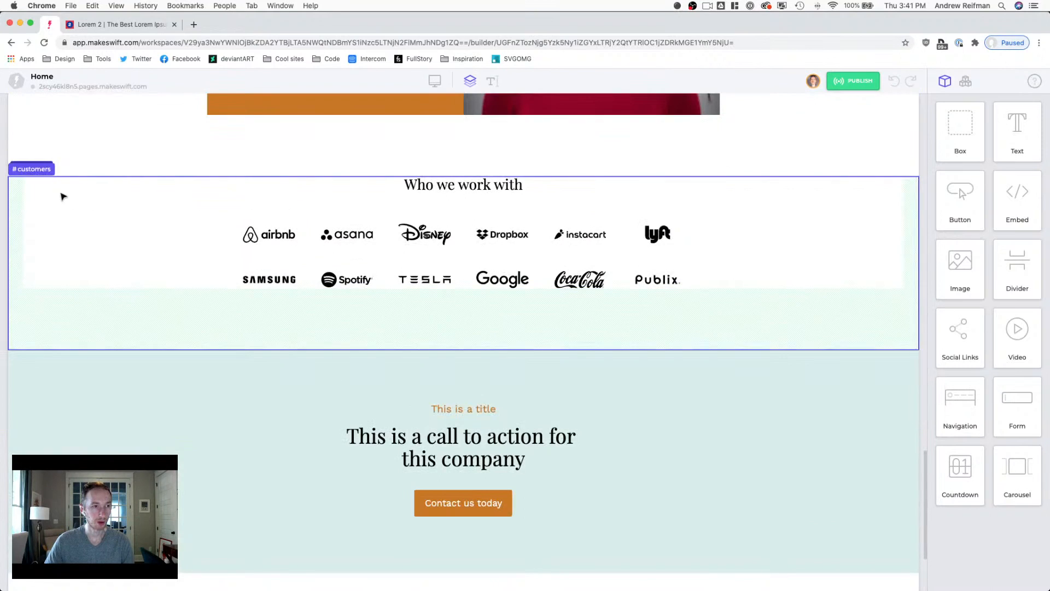
left_click(62, 197)
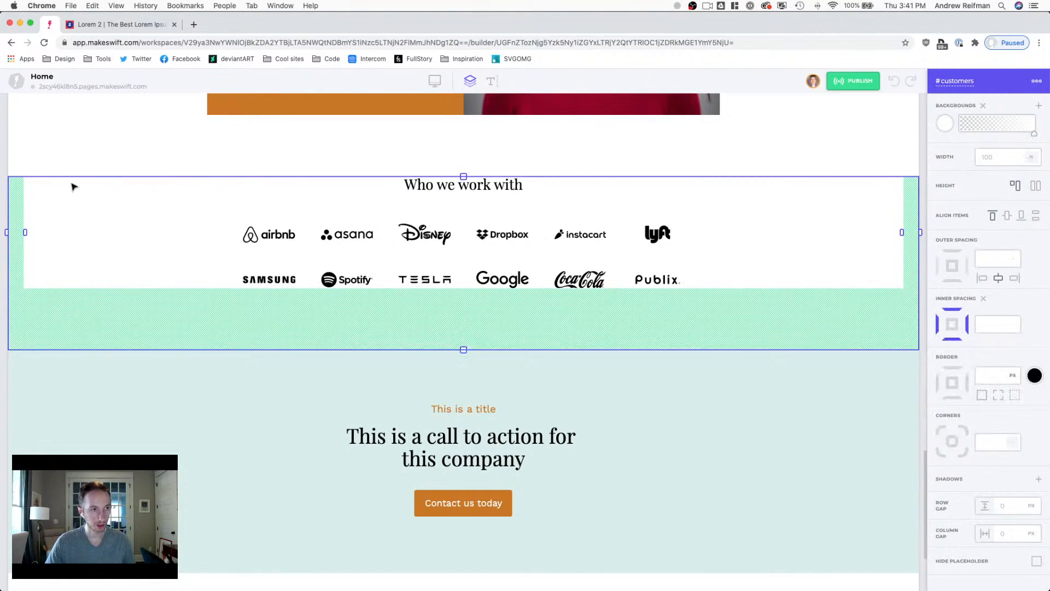
Step: Reopen the About page for editing and paste the copied customers section directly below the team section
left_click(16, 81)
left_click(33, 107)
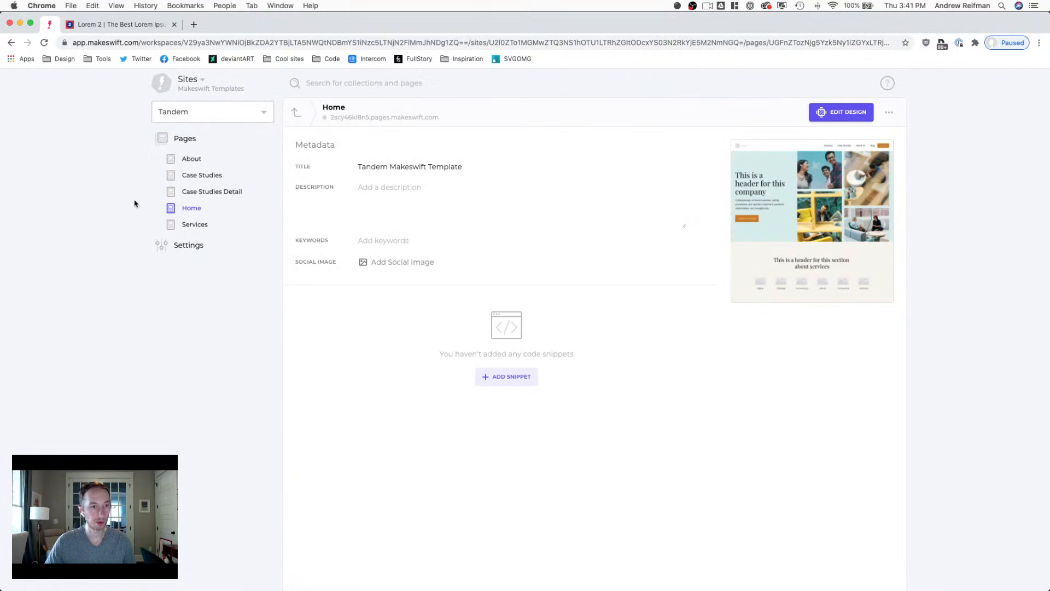
left_click(189, 158)
left_click(804, 192)
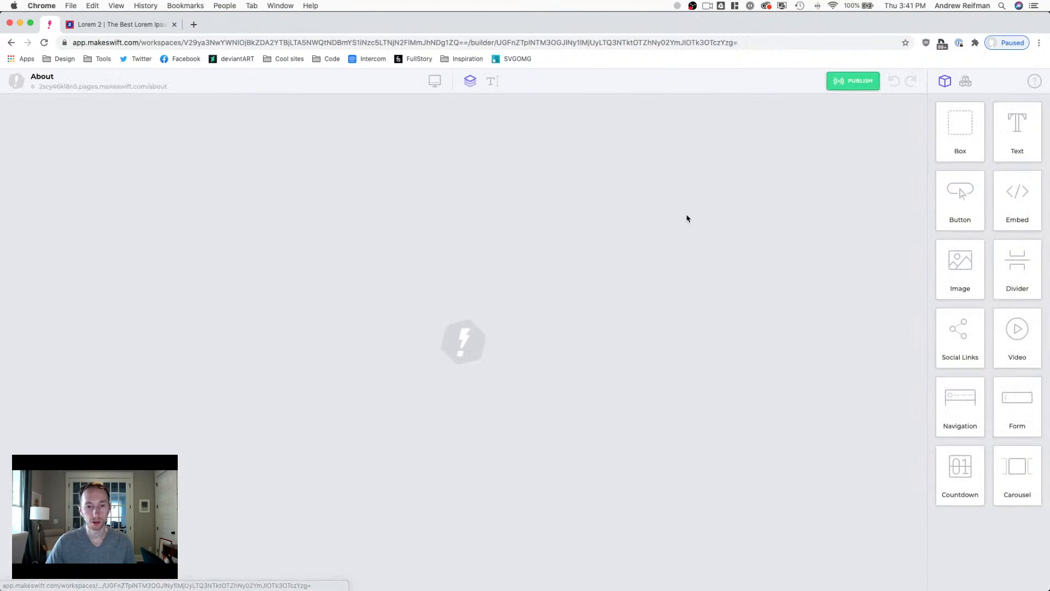
scroll(684, 214, "down", 15)
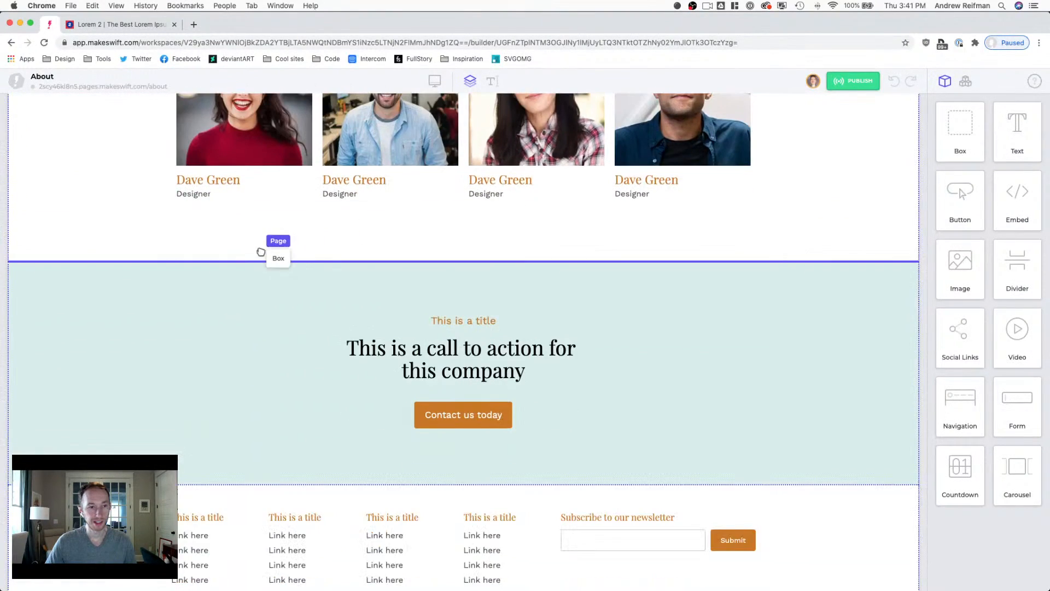
left_click(250, 257)
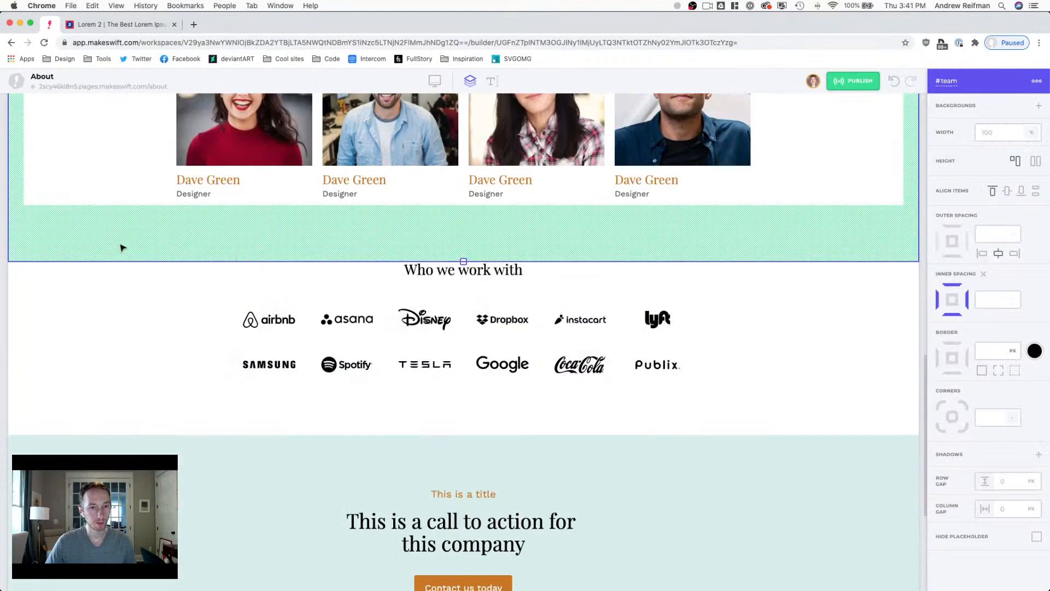
Step: Give the "Who we work with" section on the About page a light beige background
scroll(38, 257, "up", 15)
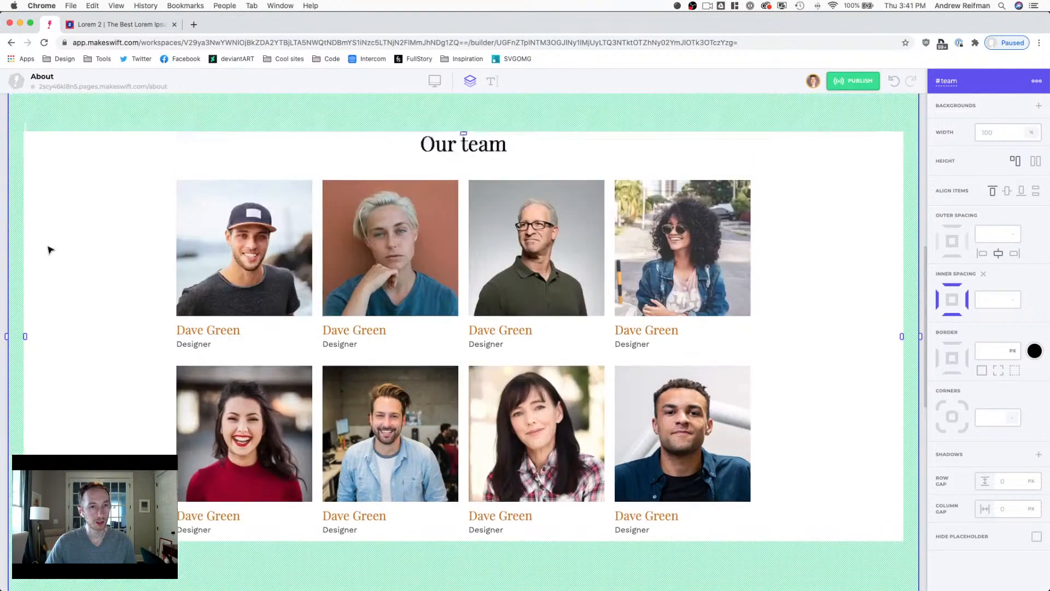
scroll(48, 247, "down", 6)
scroll(49, 250, "down", 8)
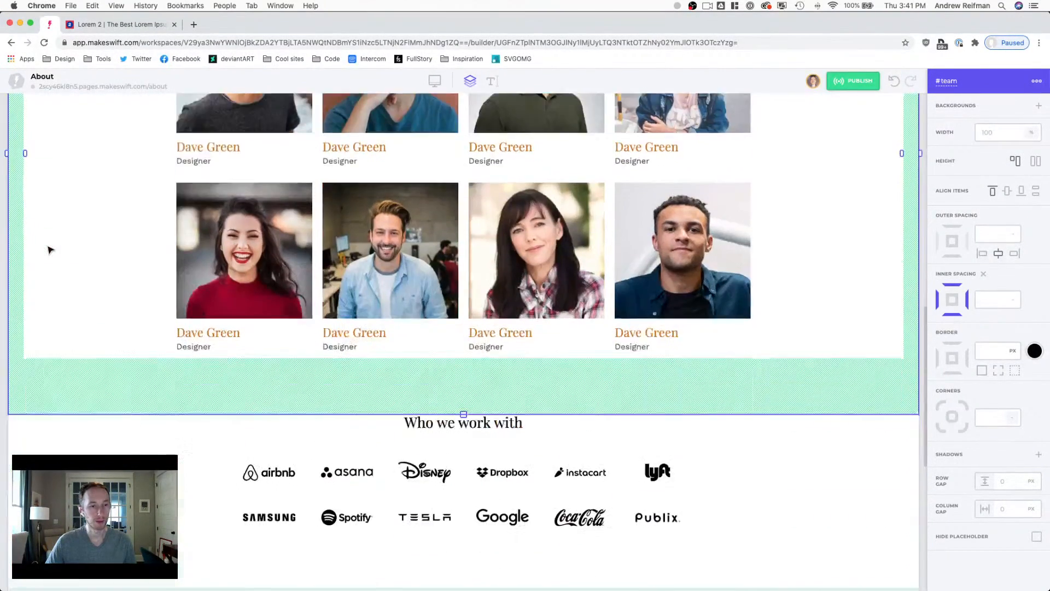
left_click(30, 241)
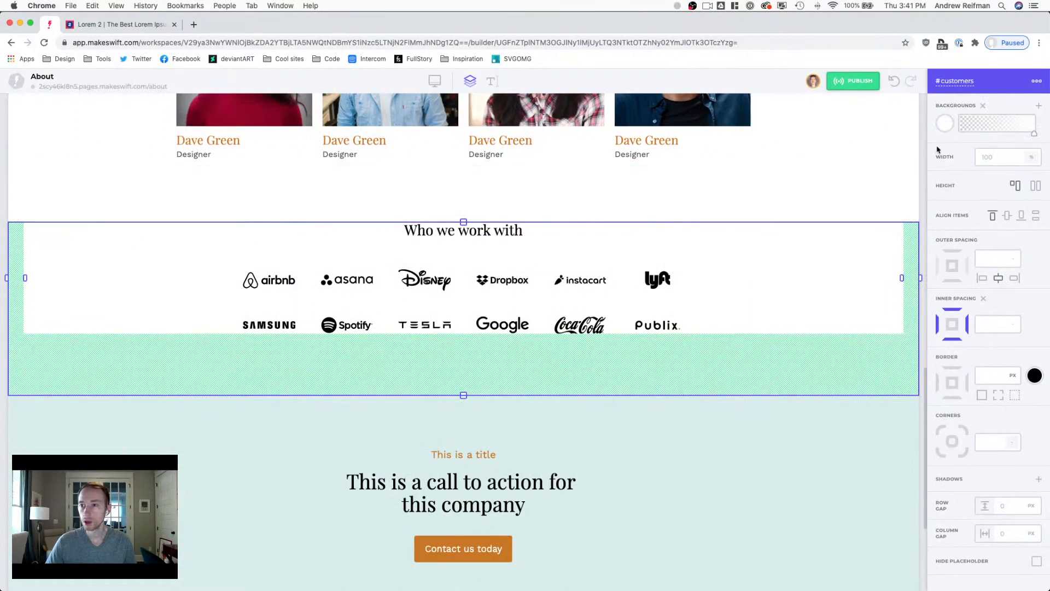
left_click(942, 129)
left_click(915, 163)
Step: Set the top inner spacing of the "Who we work with" section to 110 px
left_click_drag(466, 225, 463, 276)
key("Escape")
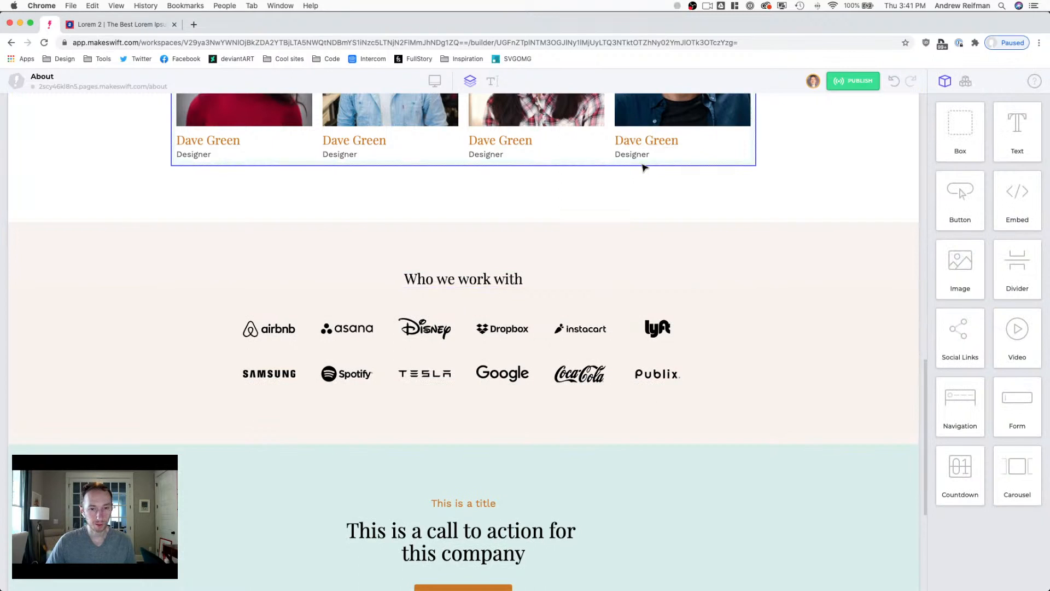
left_click(476, 260)
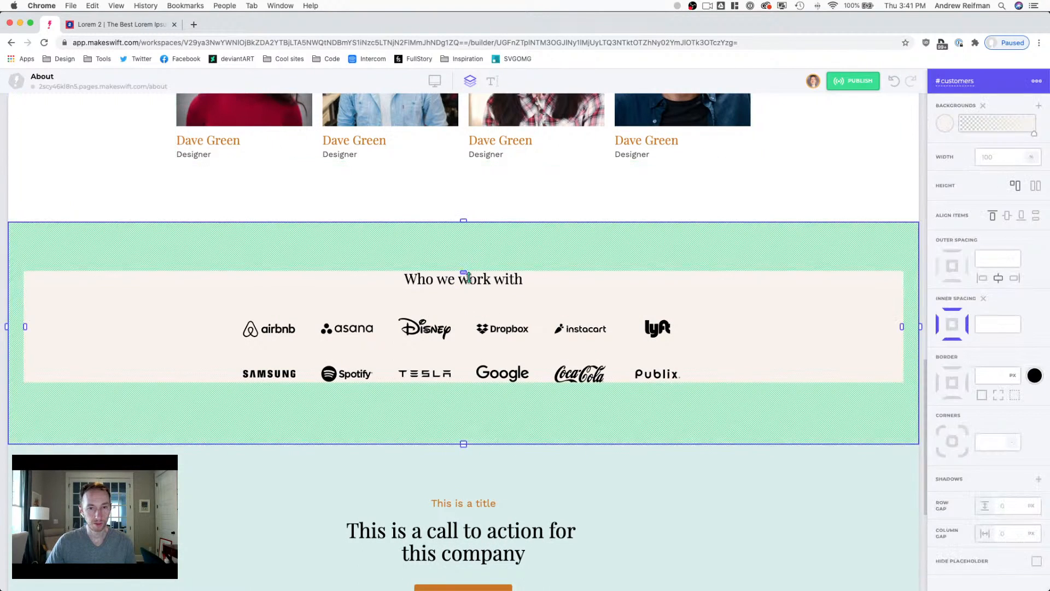
left_click_drag(464, 276, 463, 286)
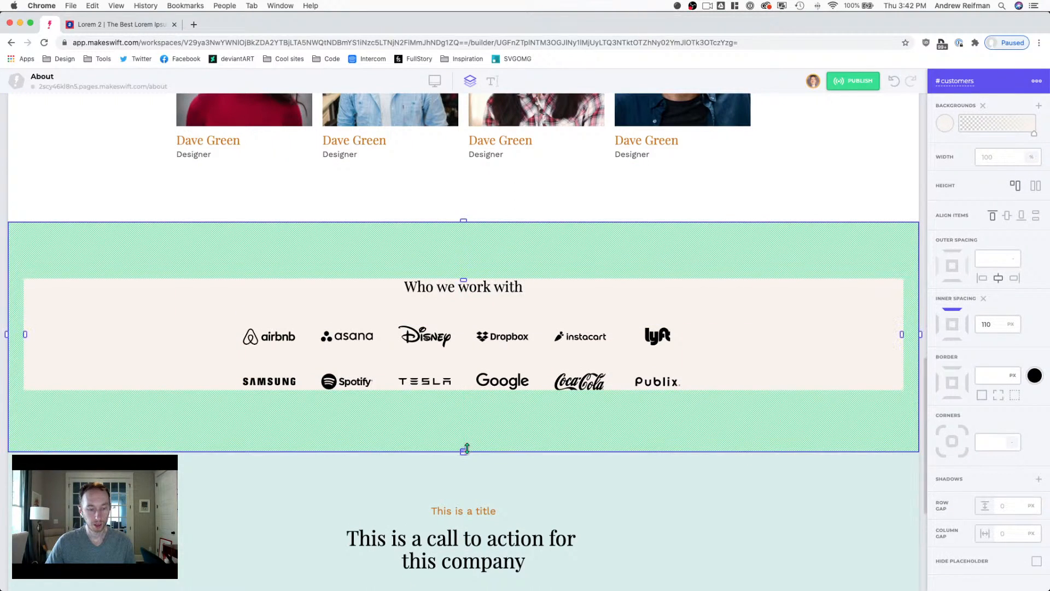
key("Escape")
Step: Review the page, switch to the tablet view and set the team section's top and bottom inner spacing to 80 px
scroll(903, 180, "up", 10)
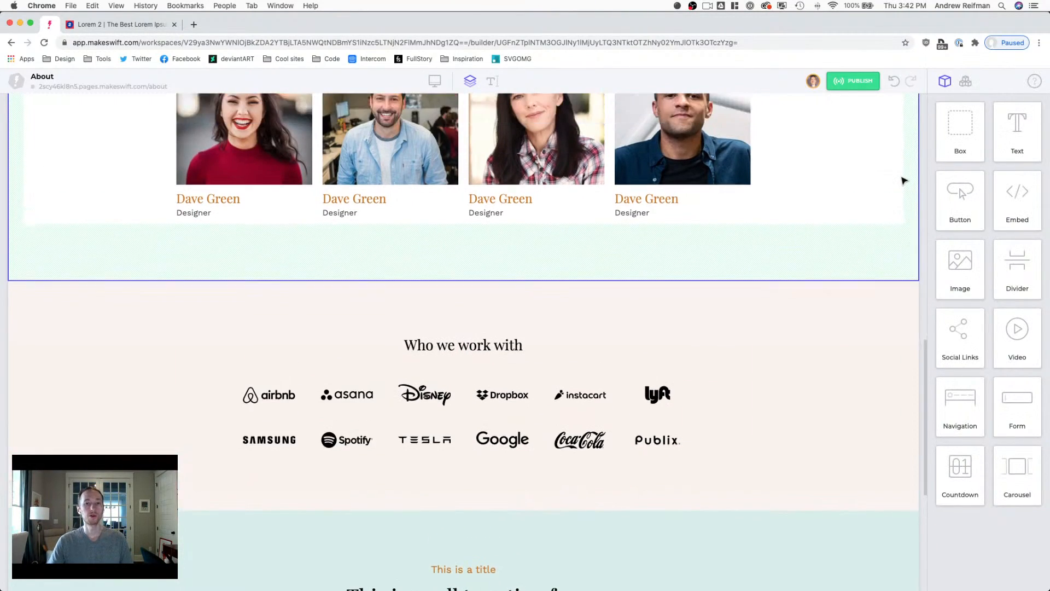
scroll(903, 180, "up", 4)
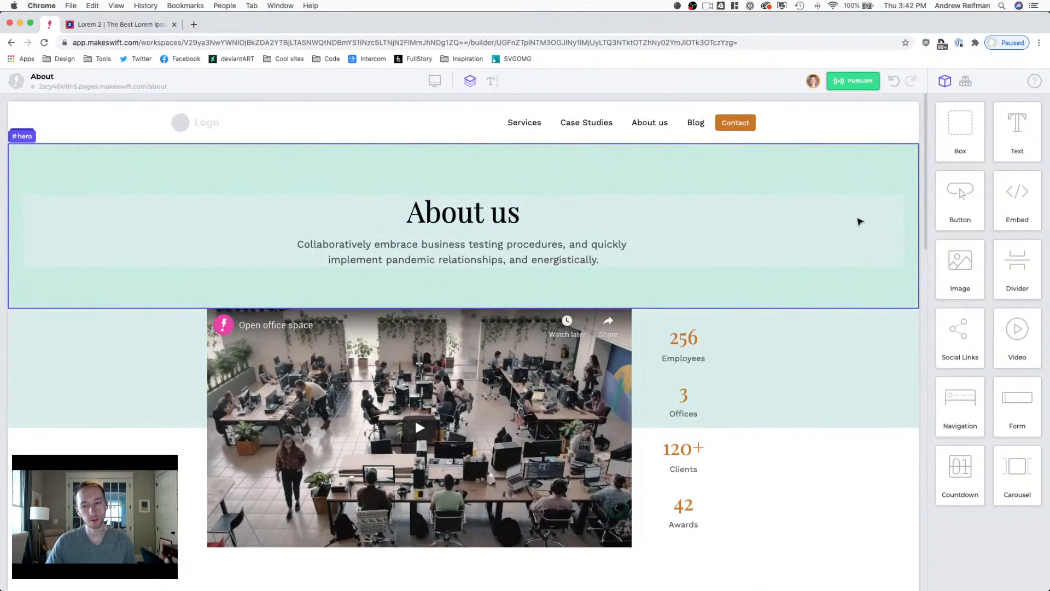
scroll(859, 220, "down", 1)
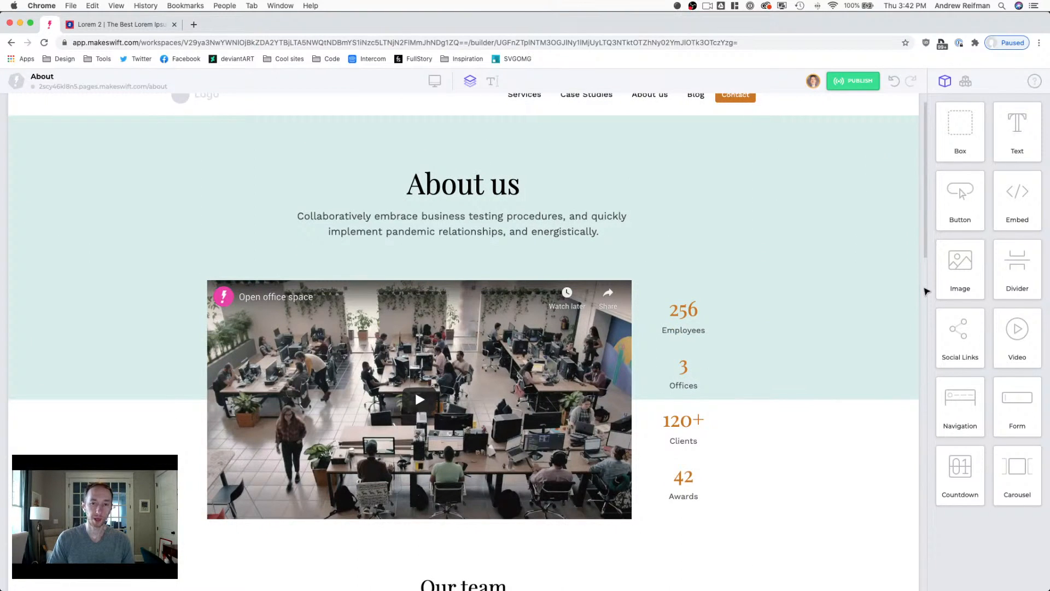
scroll(923, 292, "down", 5)
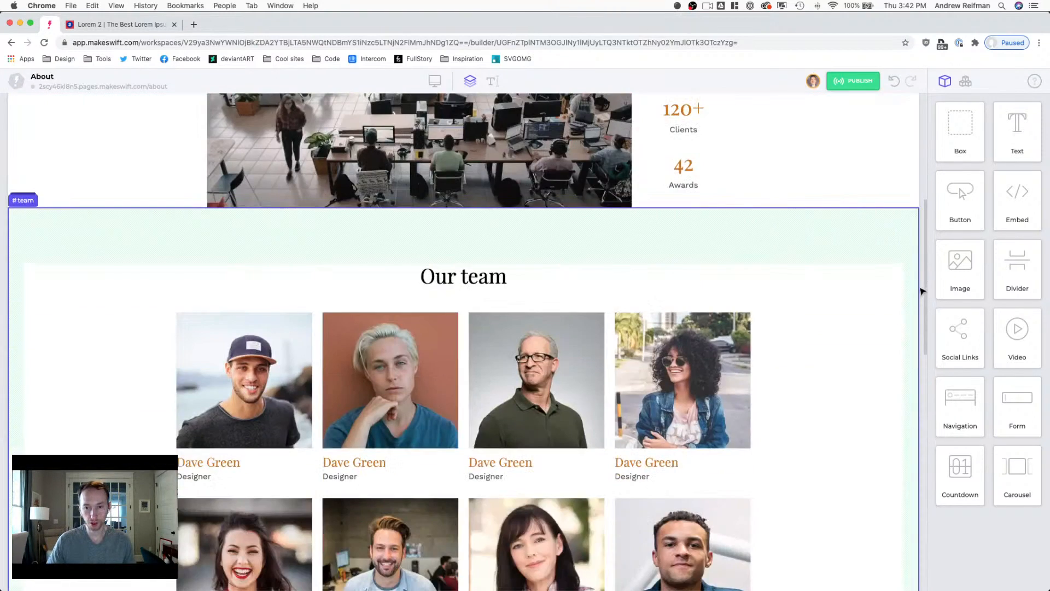
scroll(922, 291, "down", 2)
scroll(922, 288, "up", 3)
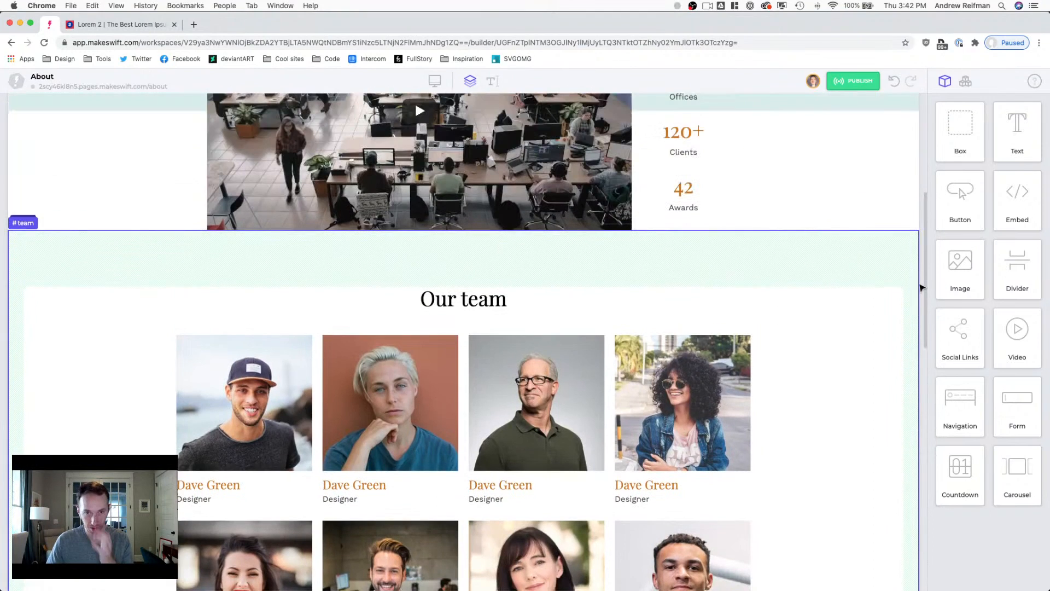
left_click(466, 285)
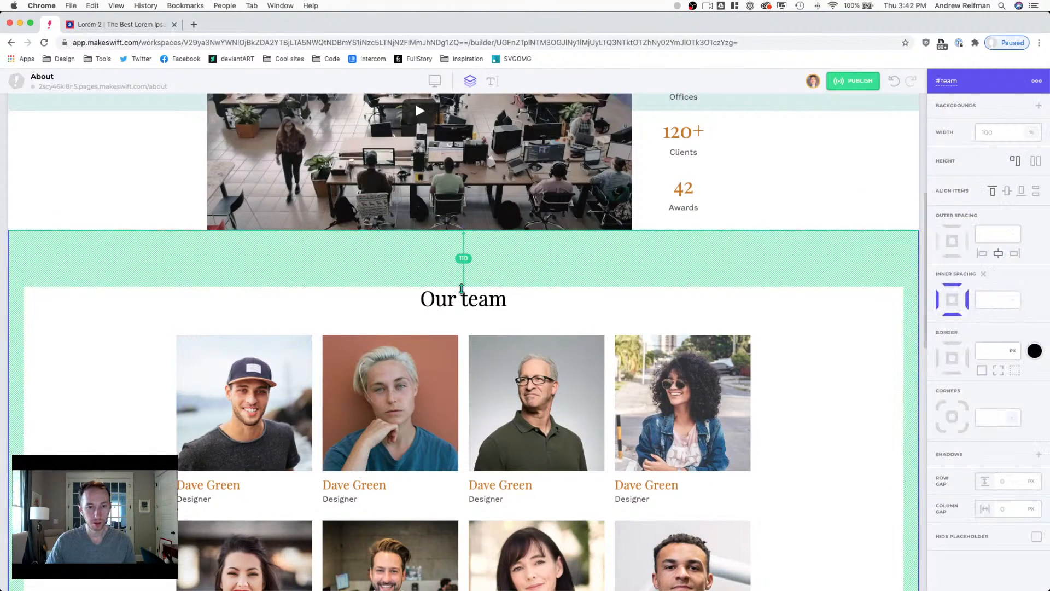
left_click_drag(461, 293, 460, 298)
scroll(470, 411, "down", 6)
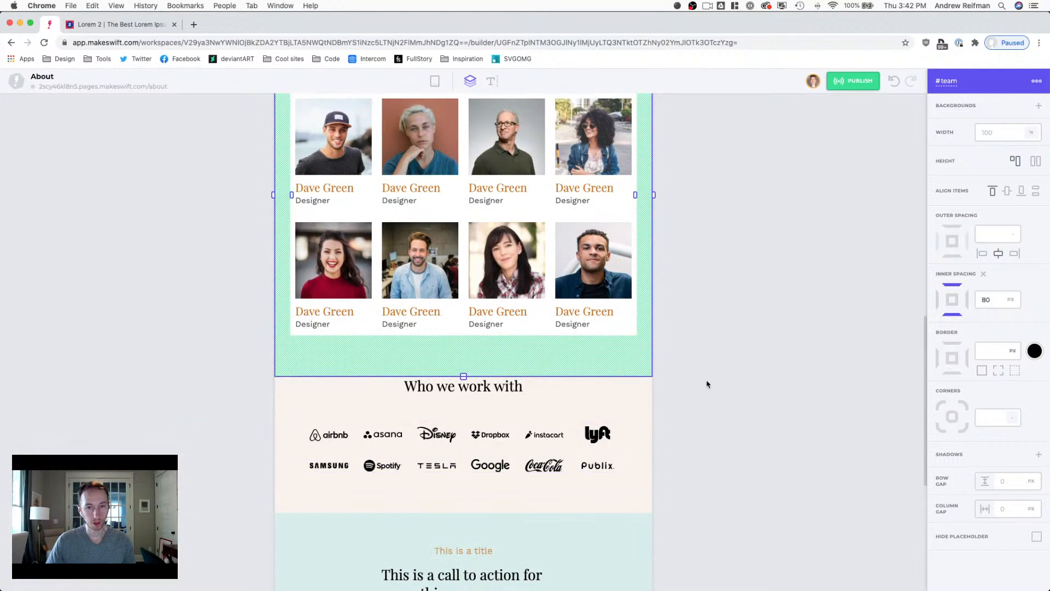
scroll(707, 384, "up", 10)
left_click(754, 332)
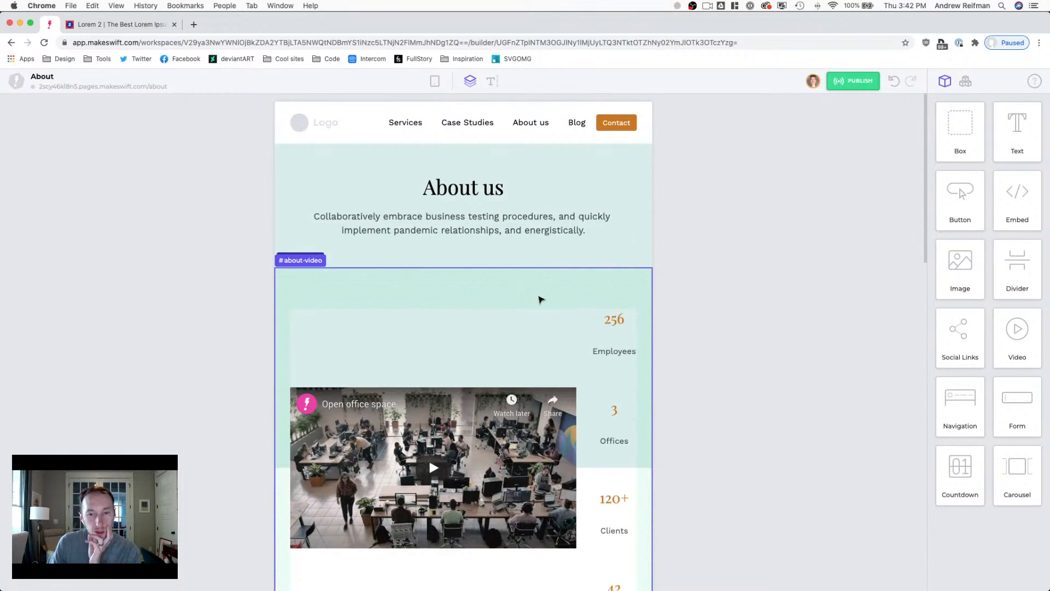
Step: Remove the inner spacing above the video in the about-video section in the tablet view
left_click(539, 298)
left_click_drag(461, 312, 466, 267)
left_click(673, 342)
Step: Stack the company stats below the full-width video in the tablet view and arrange the four stats in a single row
left_click(589, 346)
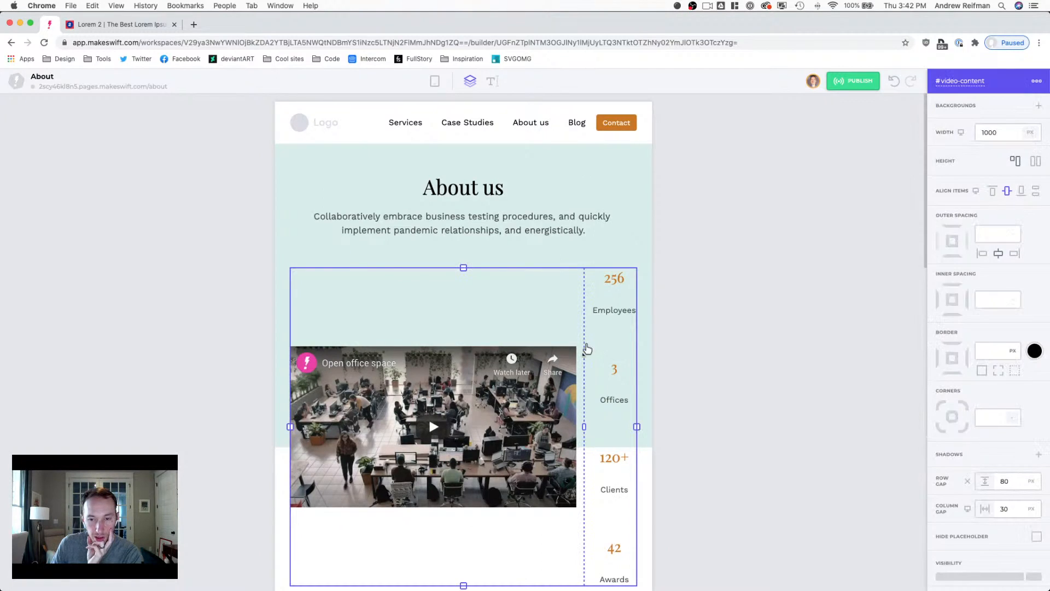
scroll(703, 331, "down", 4)
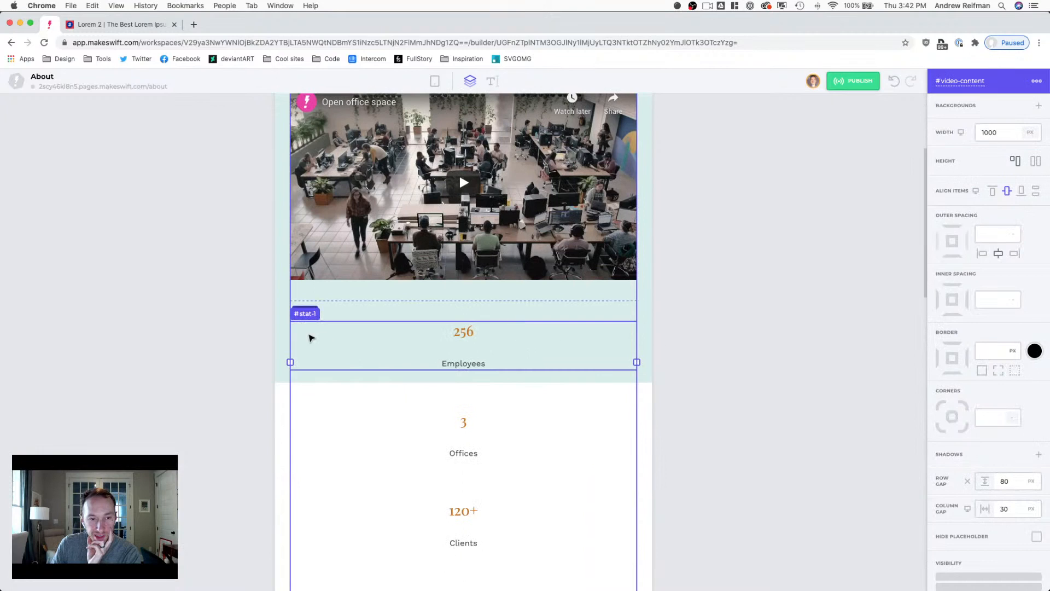
left_click(324, 298)
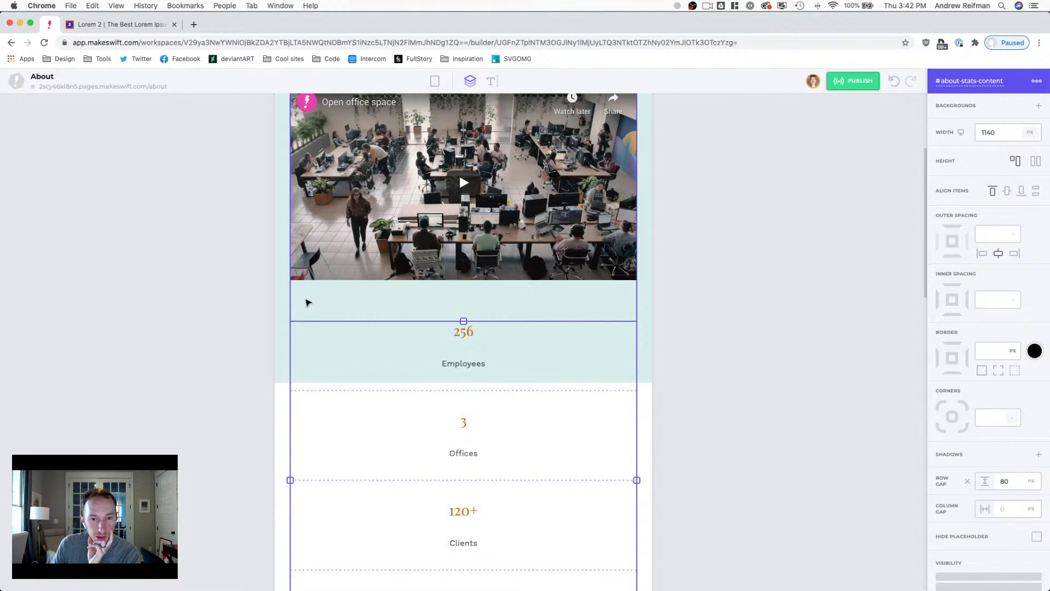
left_click(382, 390)
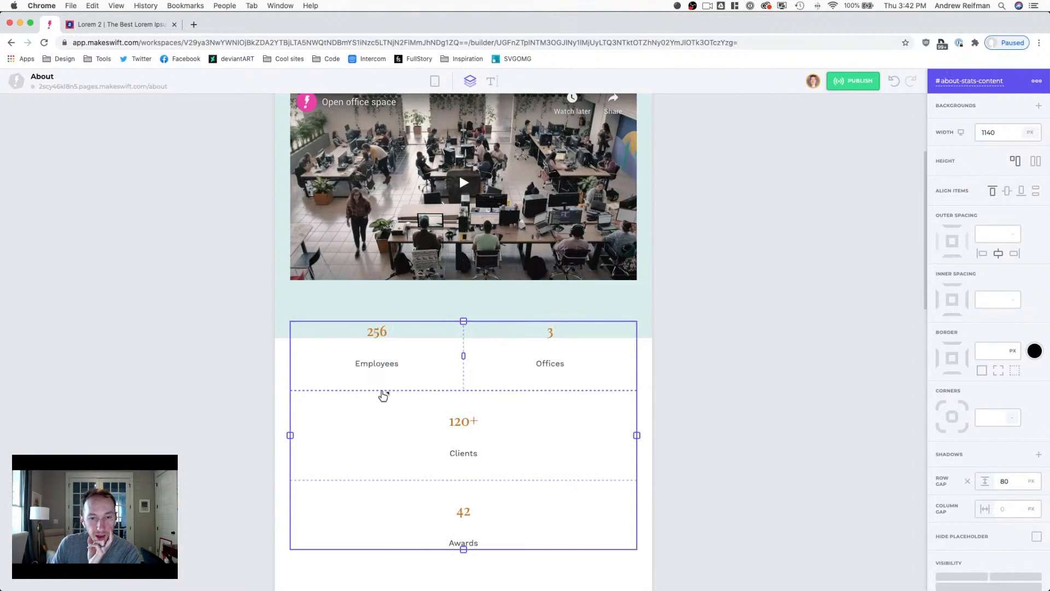
left_click(401, 391)
left_click(393, 390)
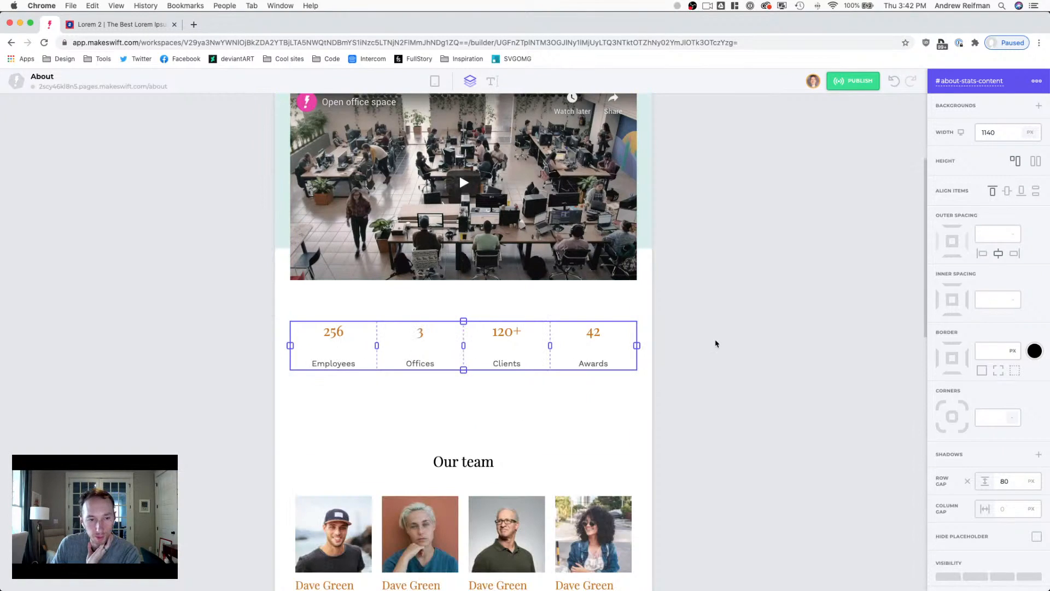
left_click(716, 343)
Step: Clear the row gap of the video-content box in the tablet view and add outer spacing below the video
scroll(719, 339, "up", 3)
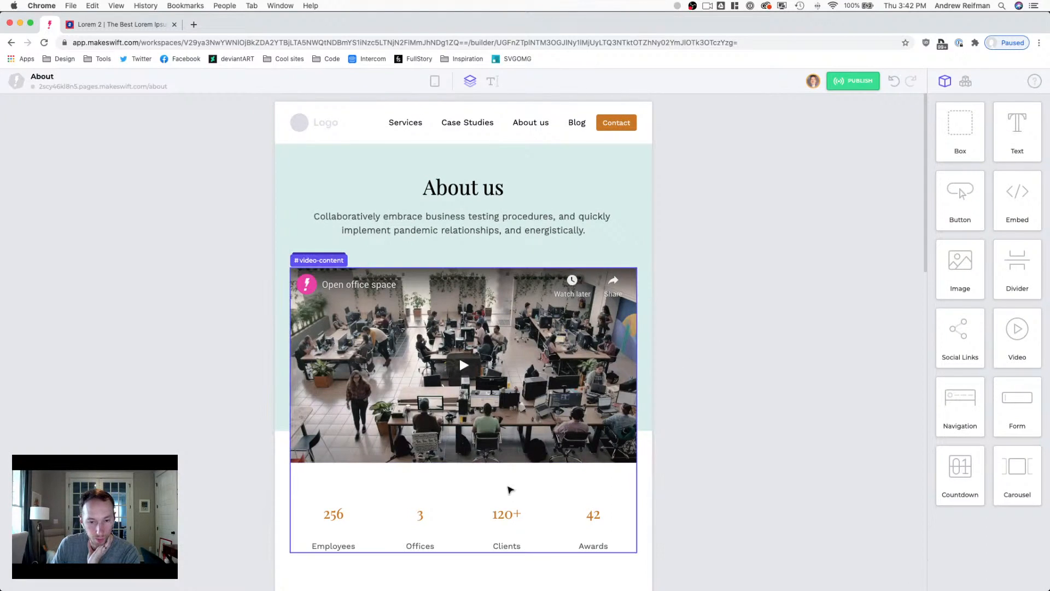
left_click(344, 496)
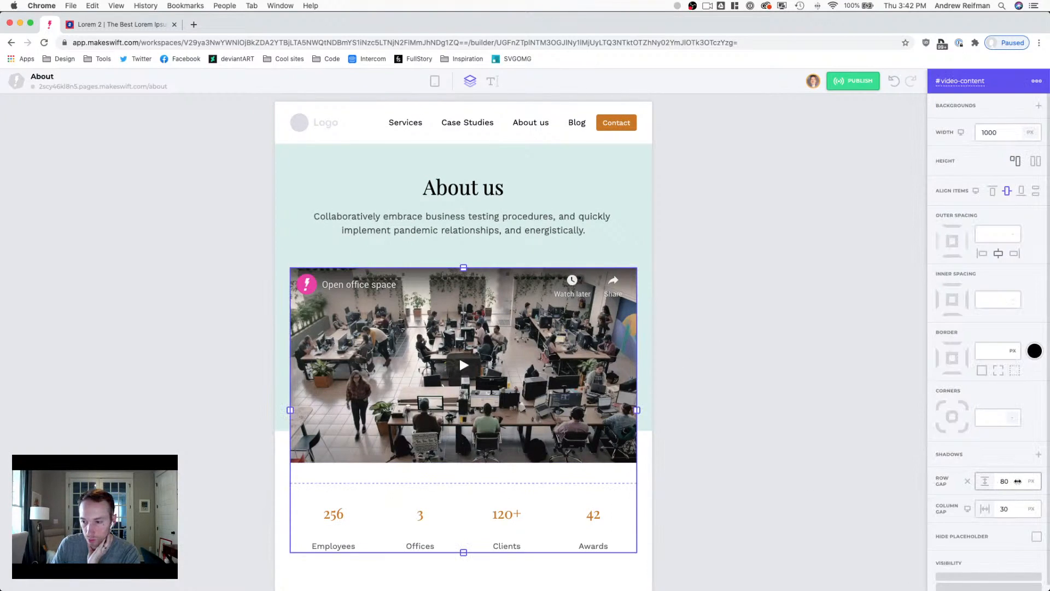
left_click(967, 483)
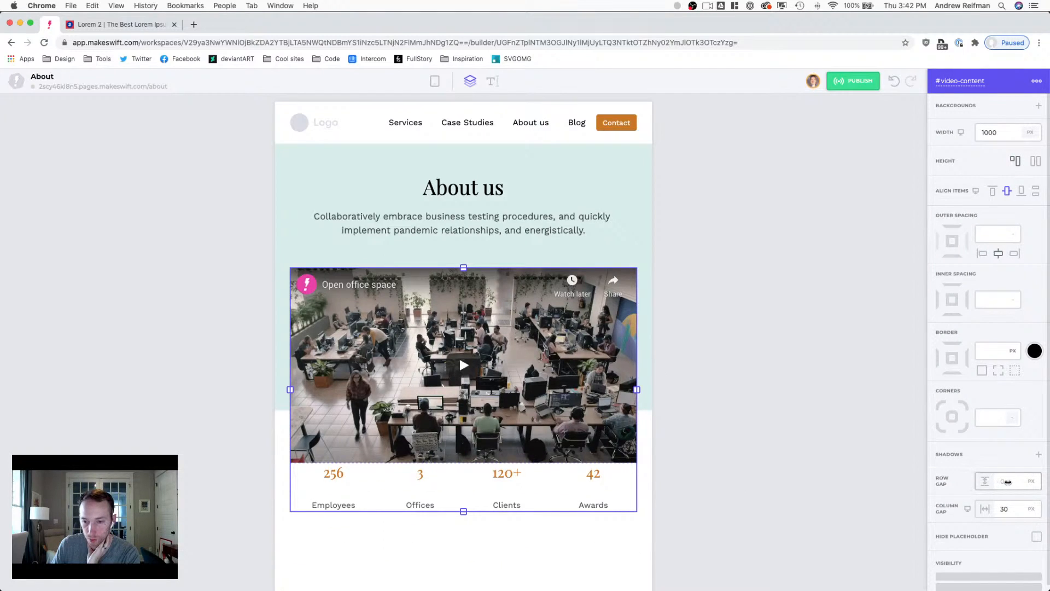
left_click(881, 471)
left_click(487, 403)
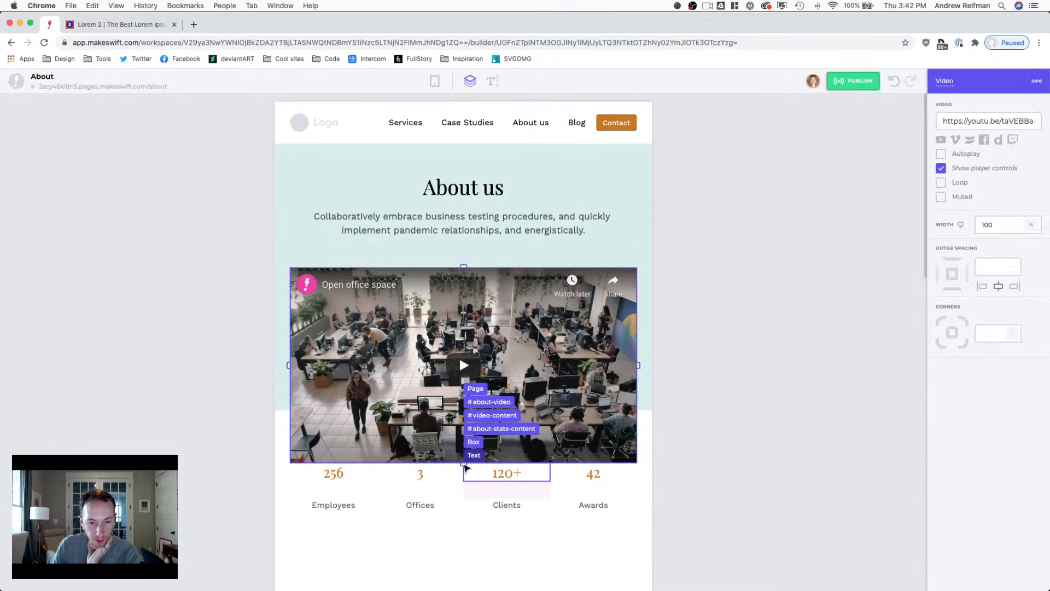
left_click_drag(463, 465, 468, 482)
left_click(719, 466)
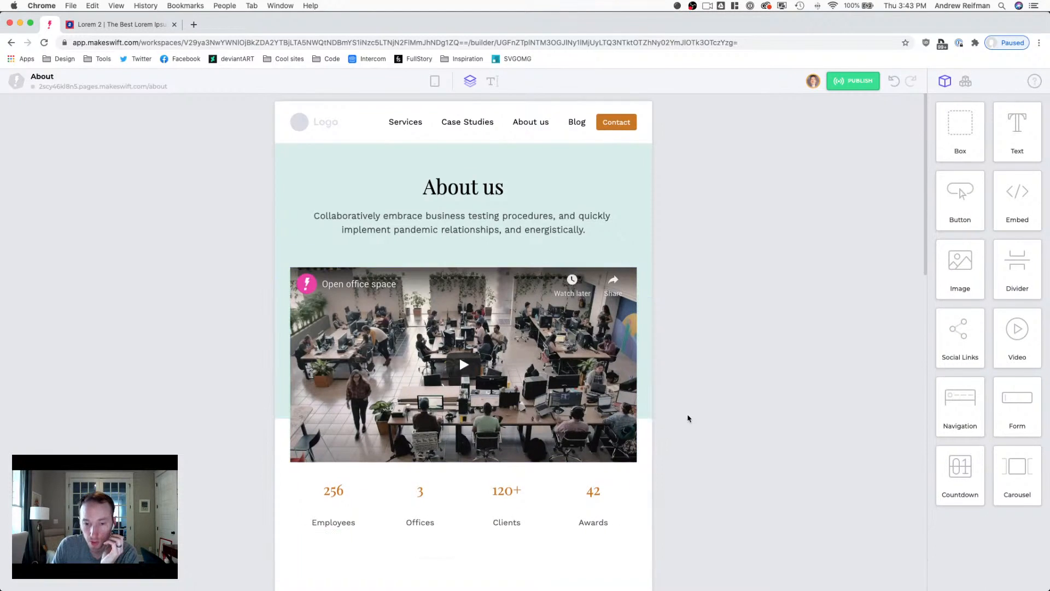
Step: Remove the spacing below the stats in the about-video section and slightly reduce the hero section's bottom inner spacing
left_click(501, 552)
left_click_drag(466, 564, 466, 520)
left_click(712, 466)
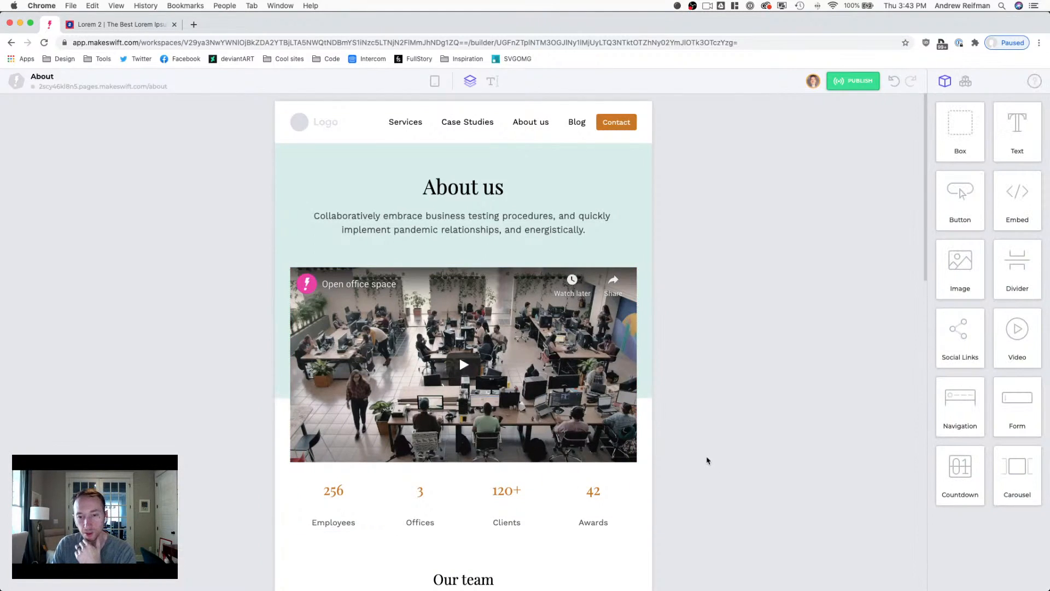
left_click(465, 255)
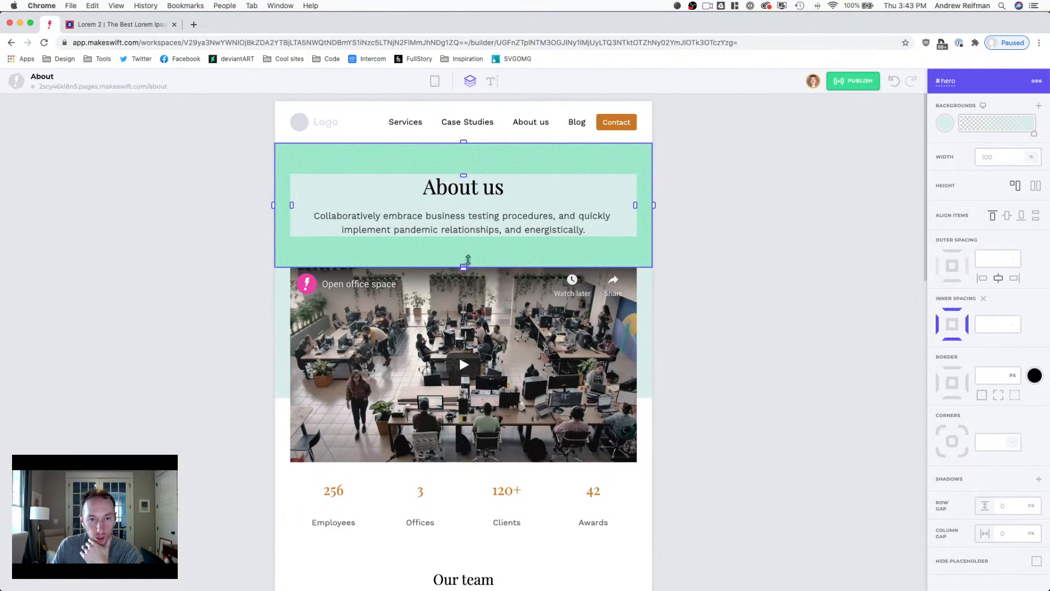
left_click_drag(467, 258, 464, 253)
left_click(734, 301)
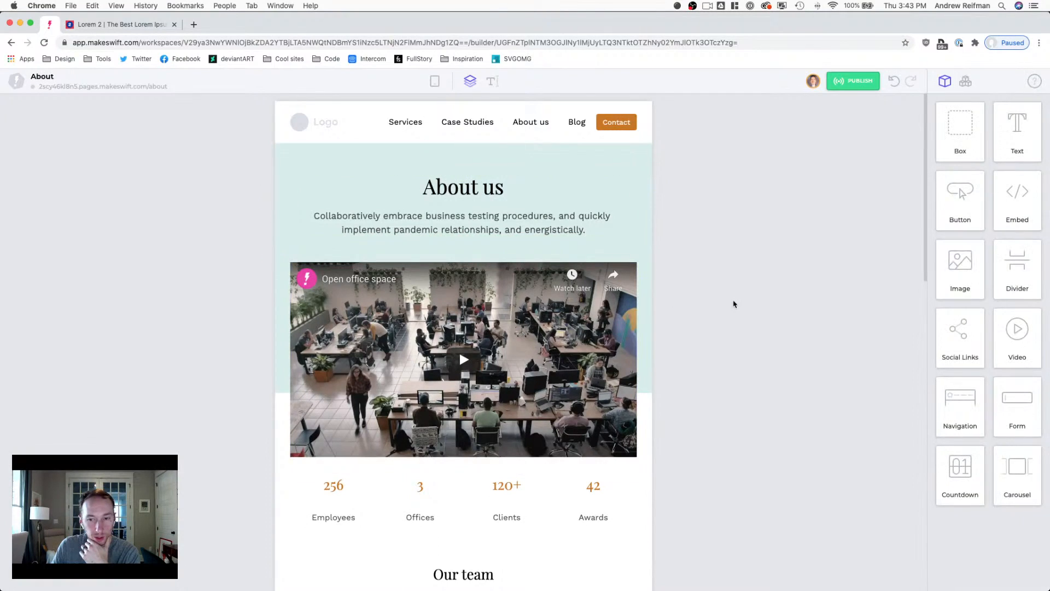
Step: Set the video's bottom outer spacing to 30 px in the tablet view
scroll(733, 310, "down", 5)
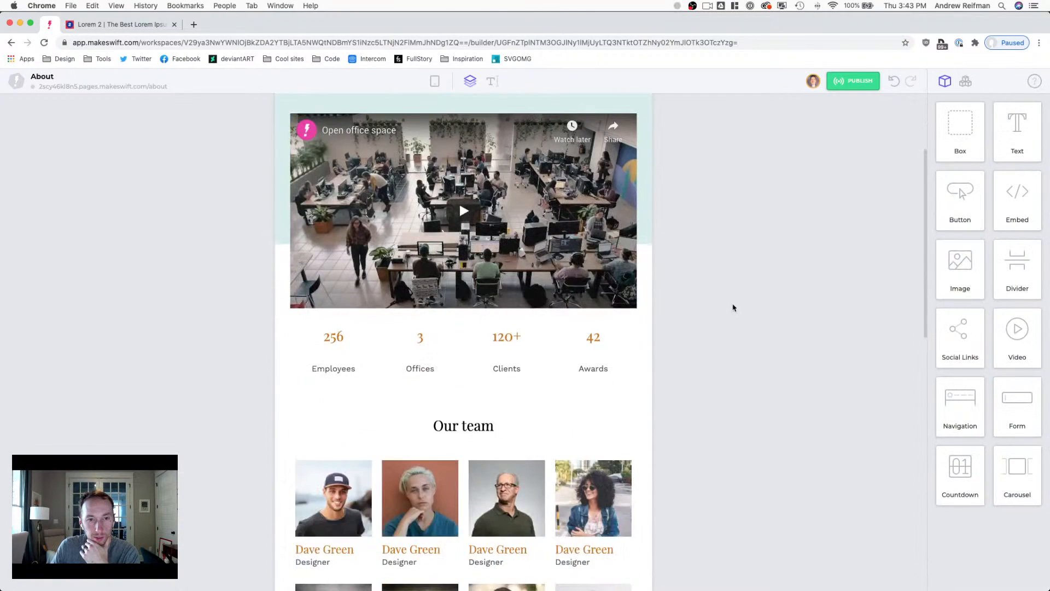
scroll(735, 304, "up", 1)
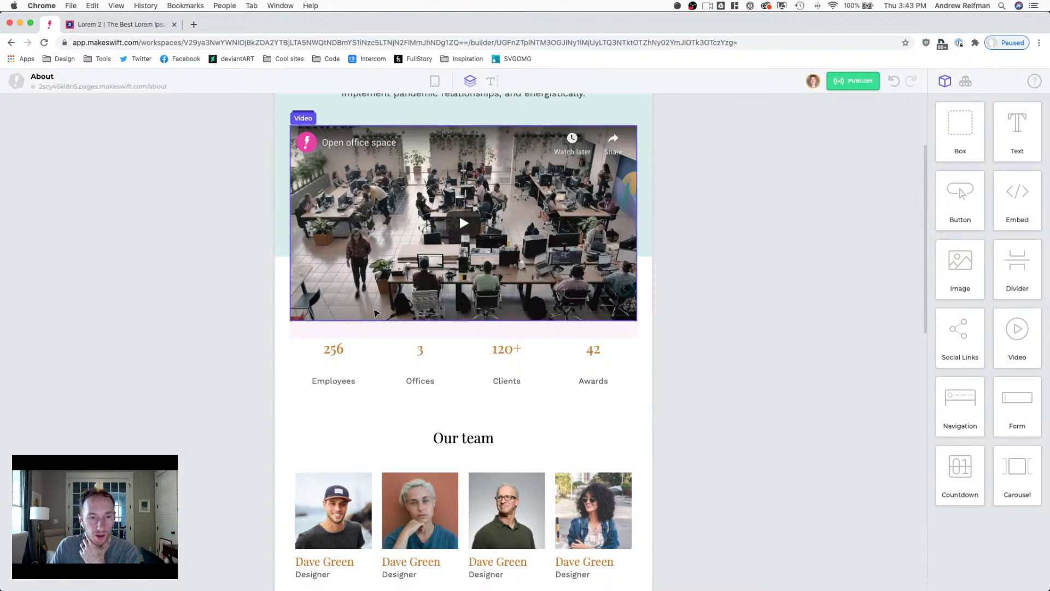
left_click(376, 314)
left_click_drag(465, 341, 464, 339)
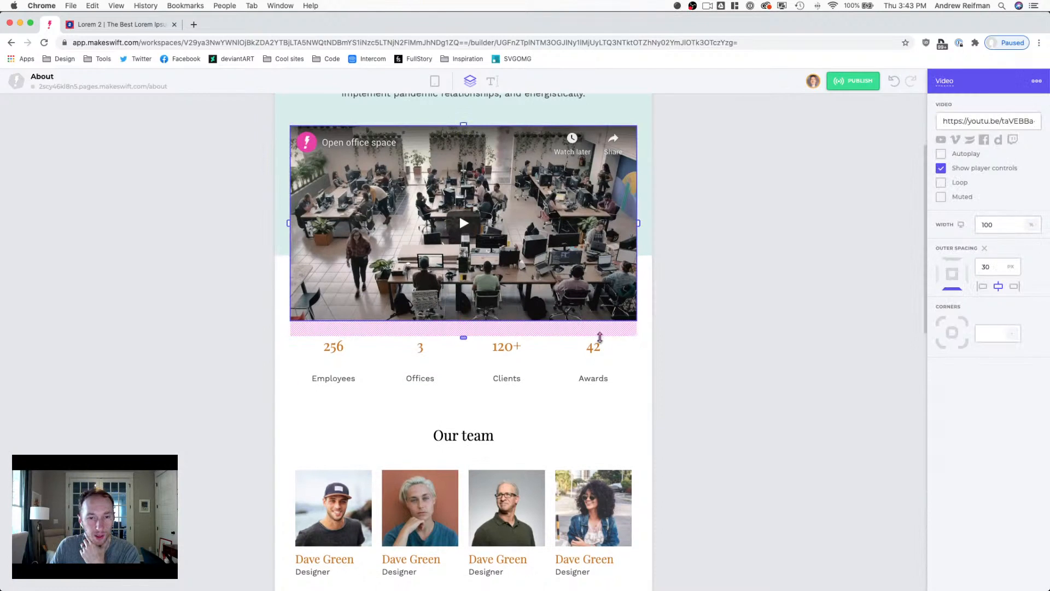
key("Escape")
Step: Reset the tablet width and outer spacing overrides of the stat numbers 120+, 42, 3 and 256
left_click(518, 353)
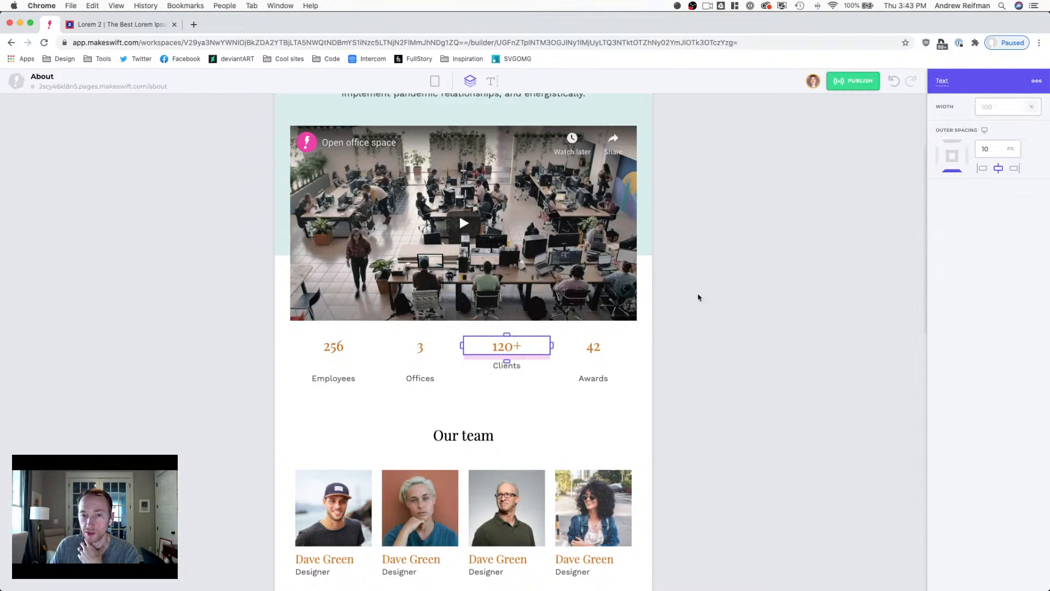
left_click(593, 350)
left_click(961, 107)
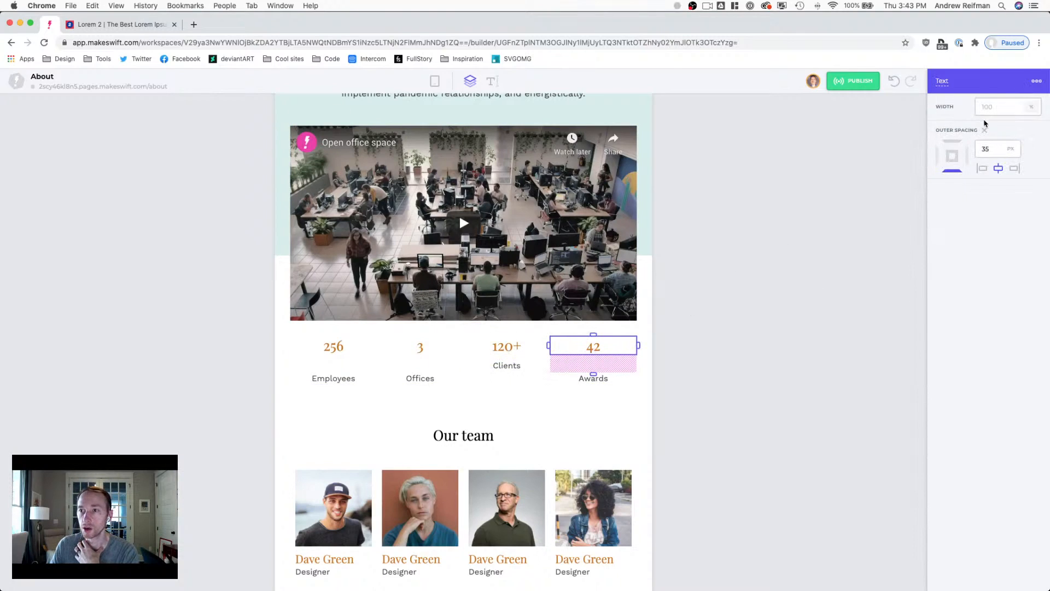
left_click(984, 130)
left_click(423, 353)
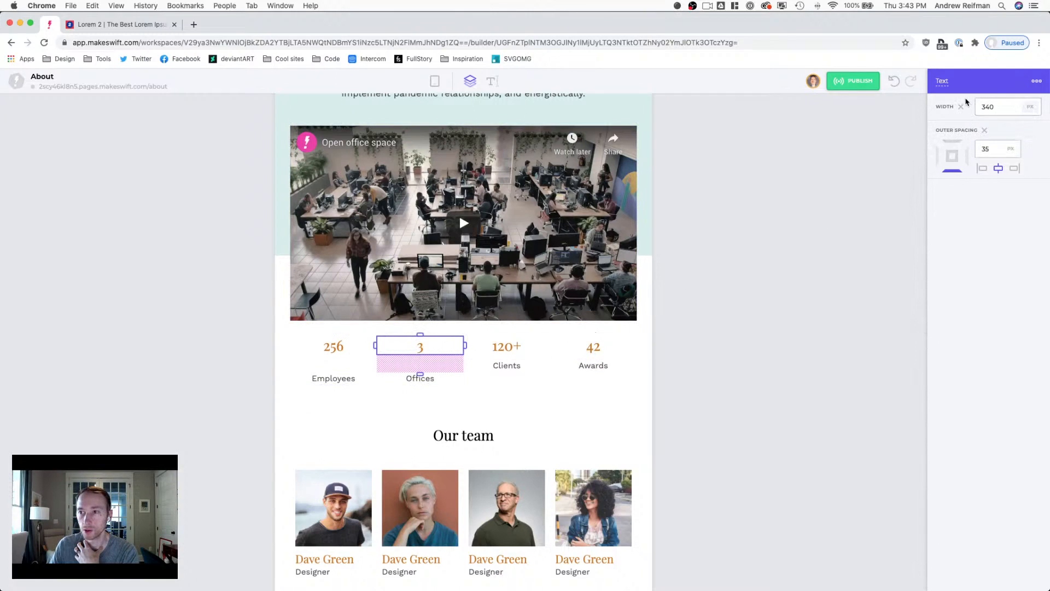
left_click(983, 130)
left_click(961, 106)
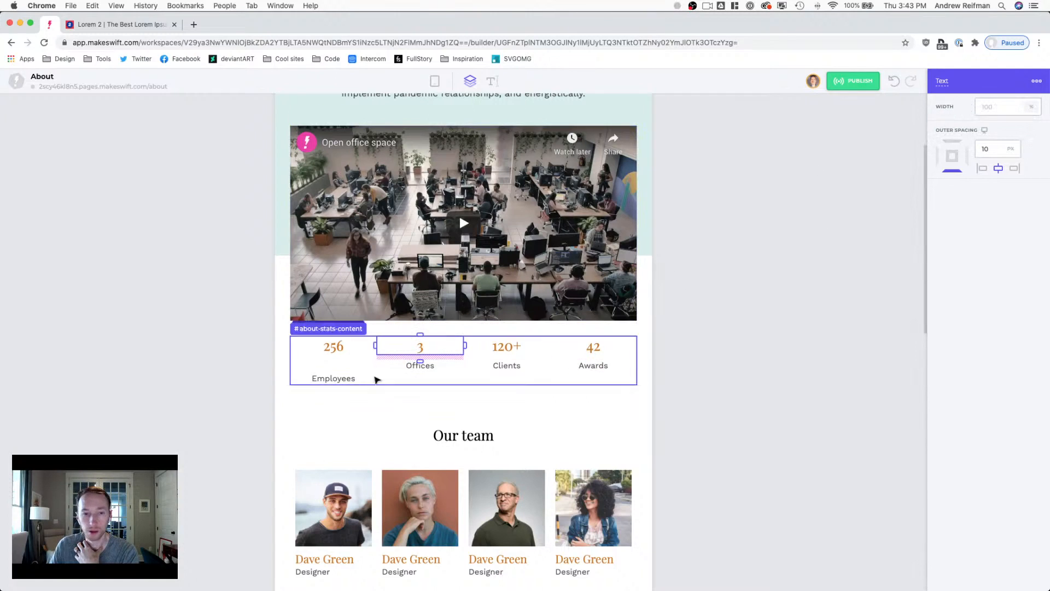
left_click(343, 349)
left_click(961, 107)
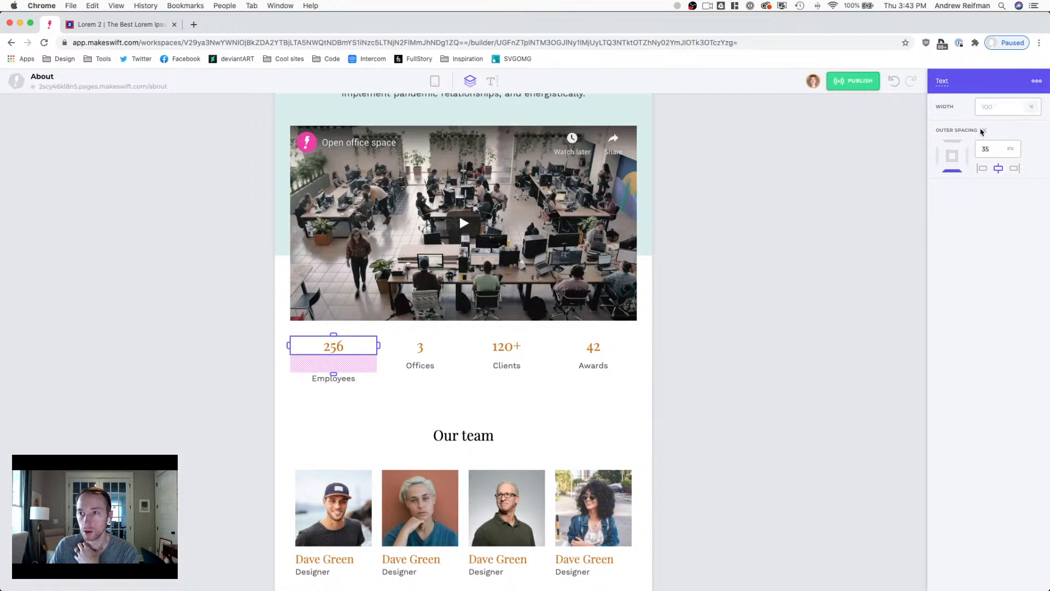
left_click(984, 131)
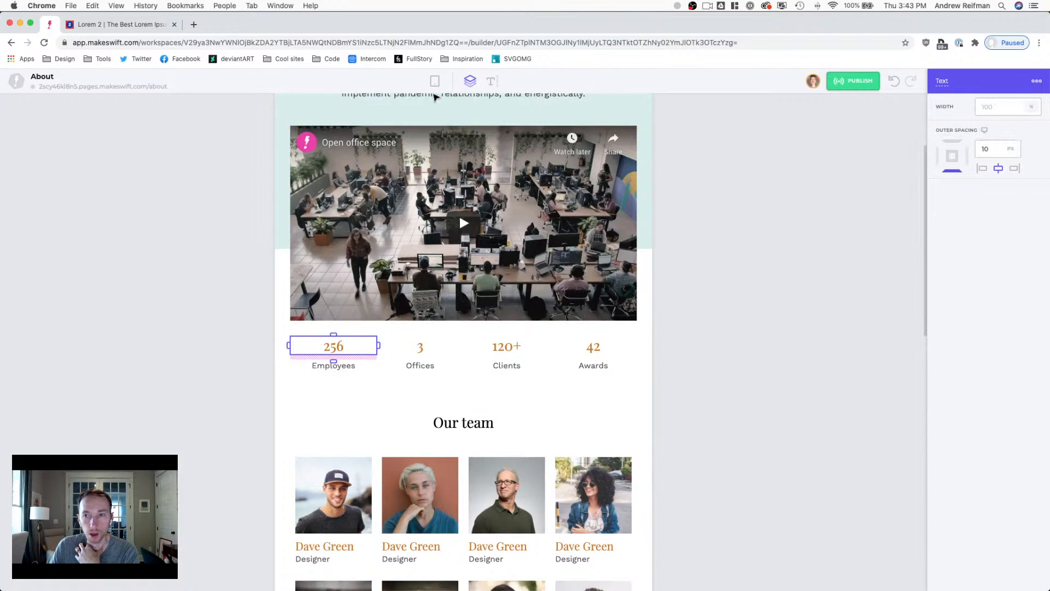
Step: Switch to the desktop view and save the styling of the 256 stat as a new typography style called "Number"
left_click(433, 83)
left_click(432, 106)
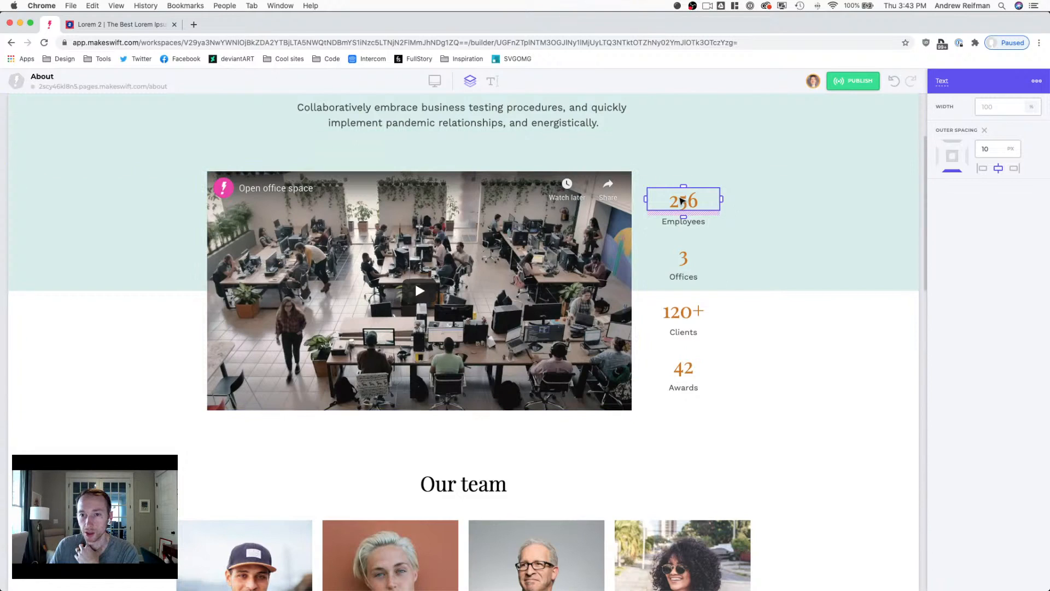
double_click(679, 202)
double_click(679, 201)
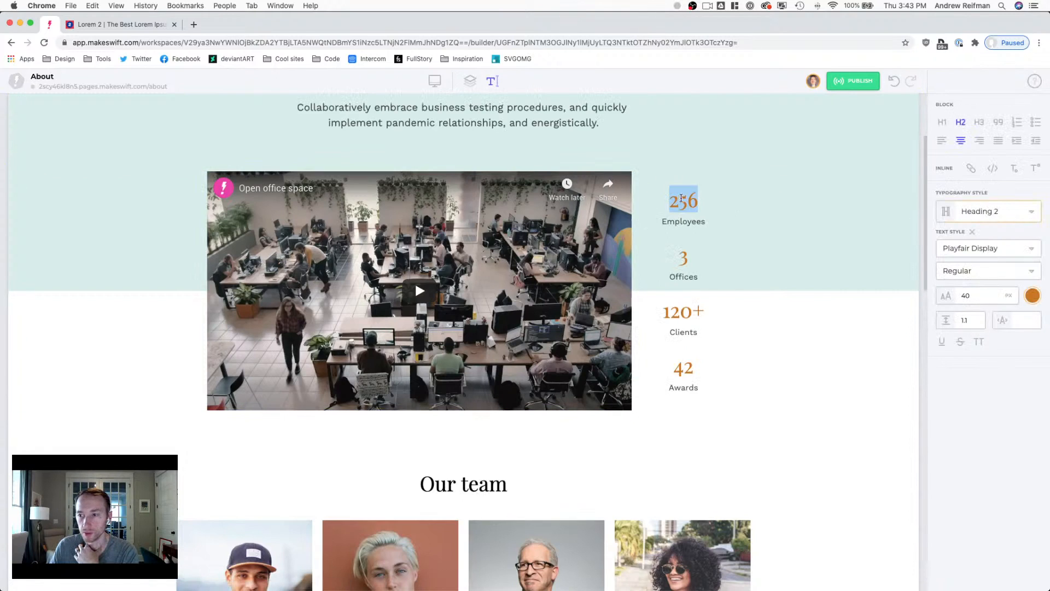
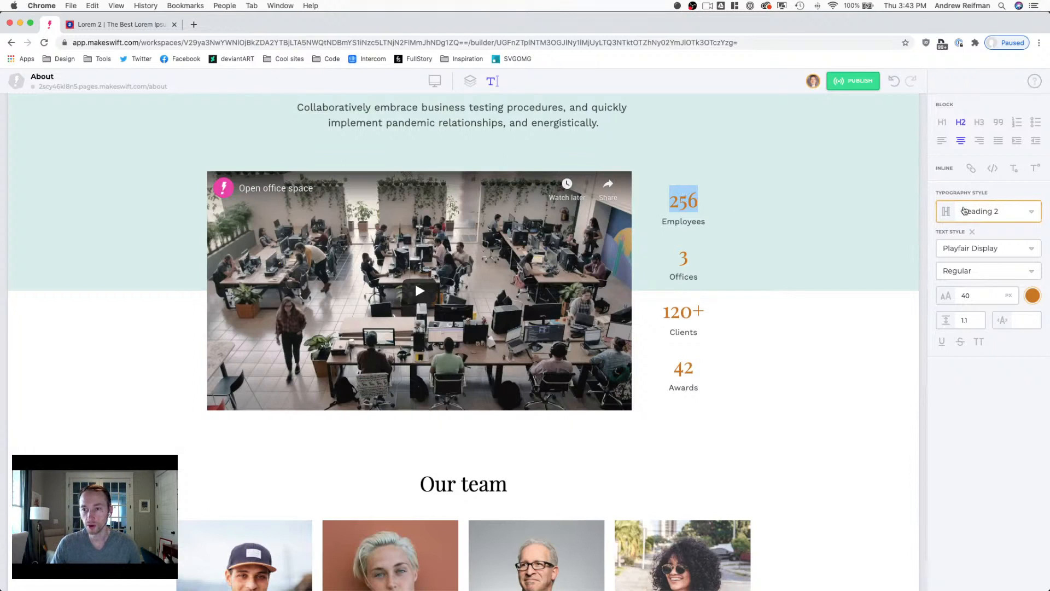
left_click(965, 211)
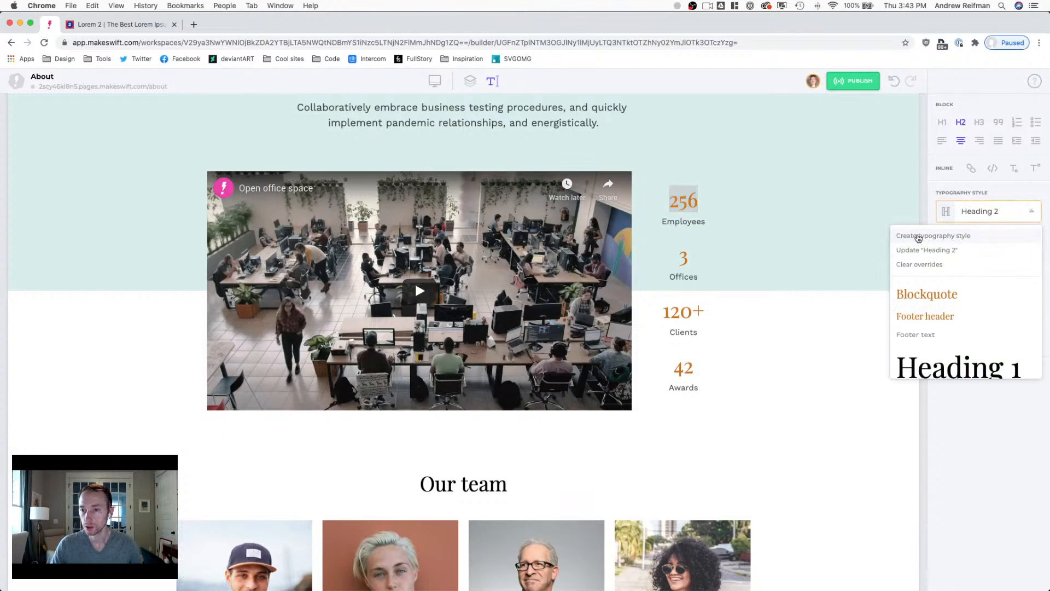
left_click(923, 236)
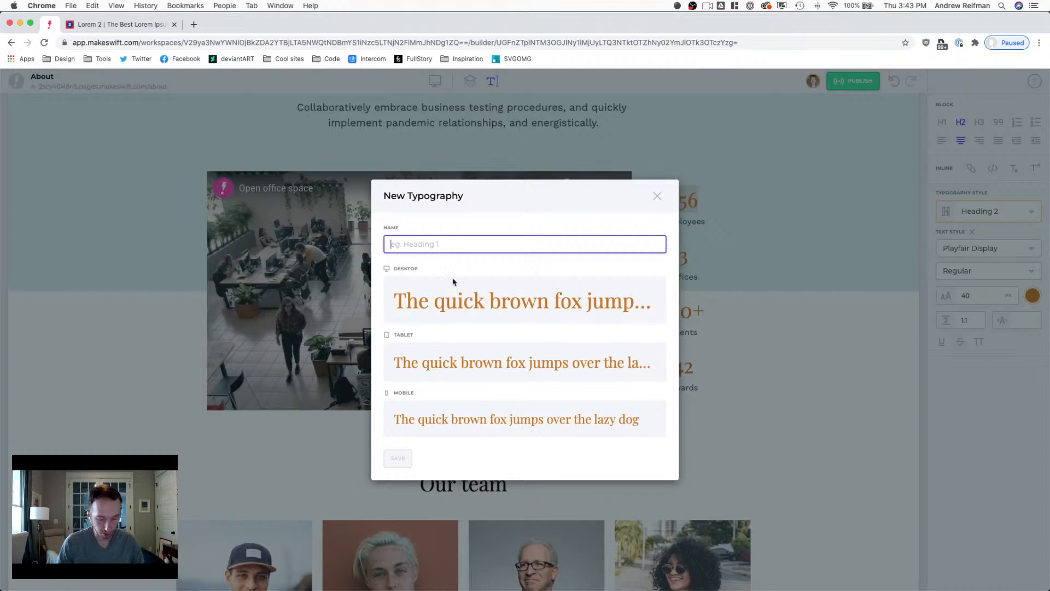
type("Numbers")
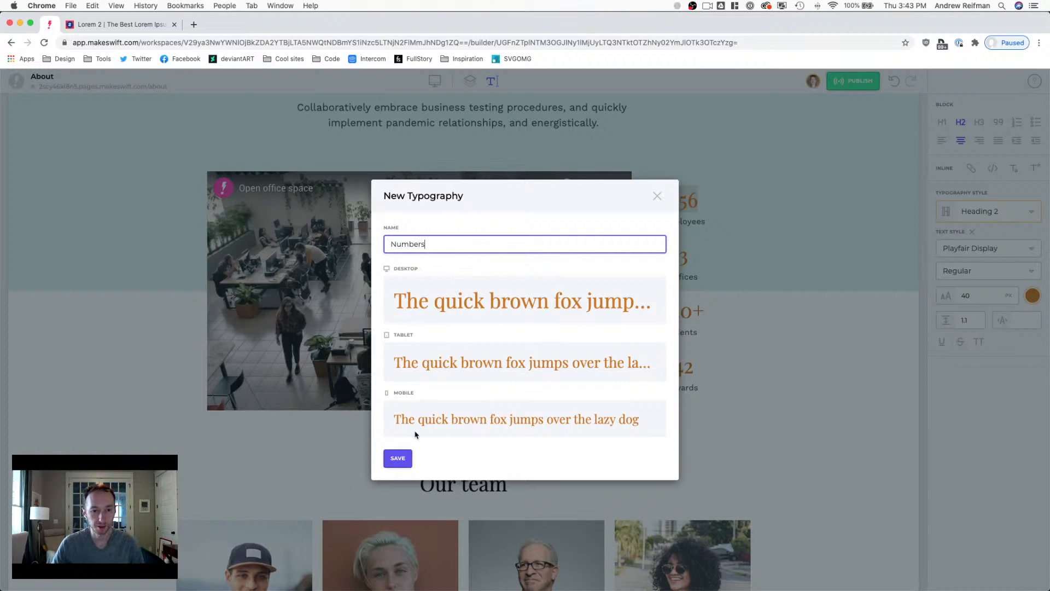
key("BackSpace")
left_click(404, 464)
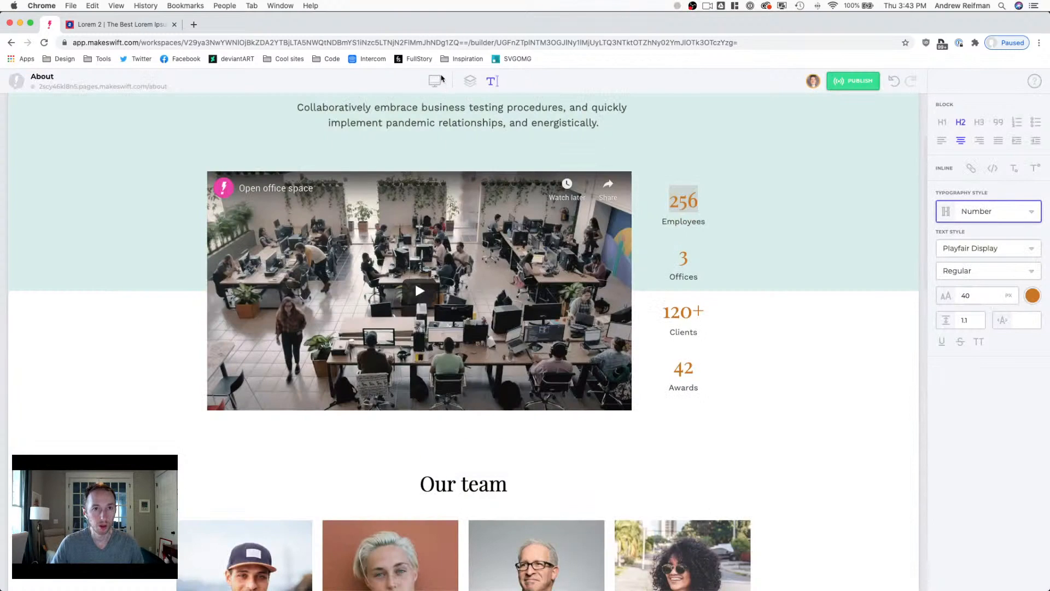
Step: Check the 256 stat's Number style in the tablet view and return to the desktop view
left_click(435, 82)
left_click(420, 127)
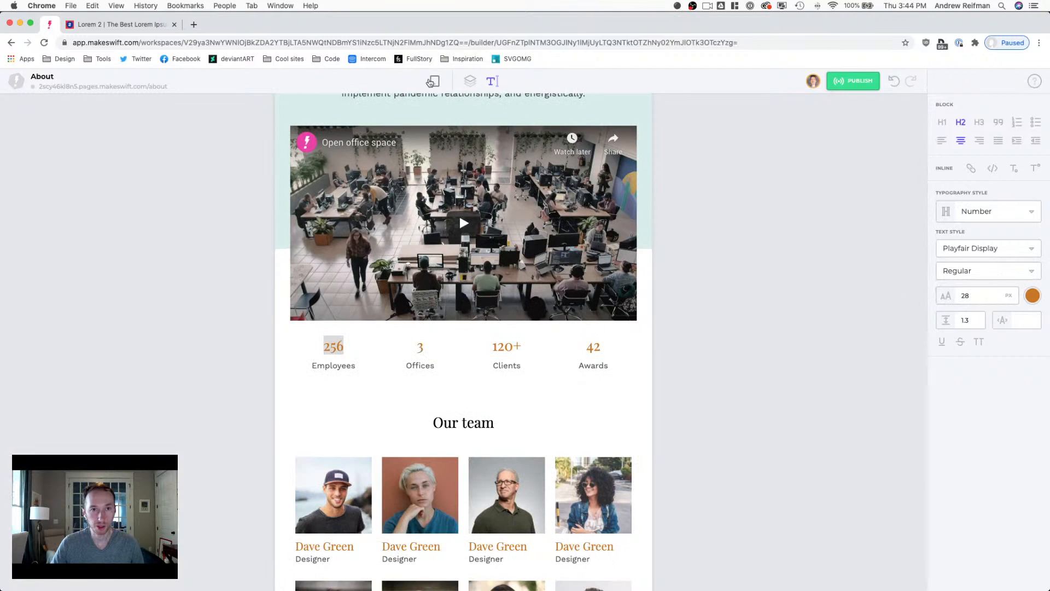
left_click(435, 81)
left_click(426, 109)
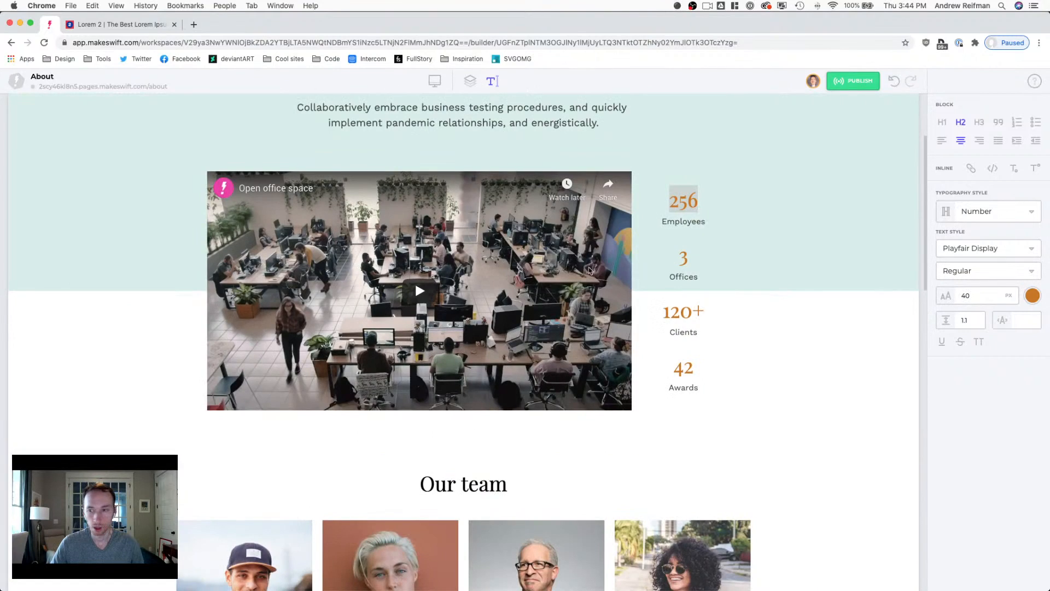
Step: Try a larger font size of 47 px on the 256 figure above Employees
double_click(688, 196)
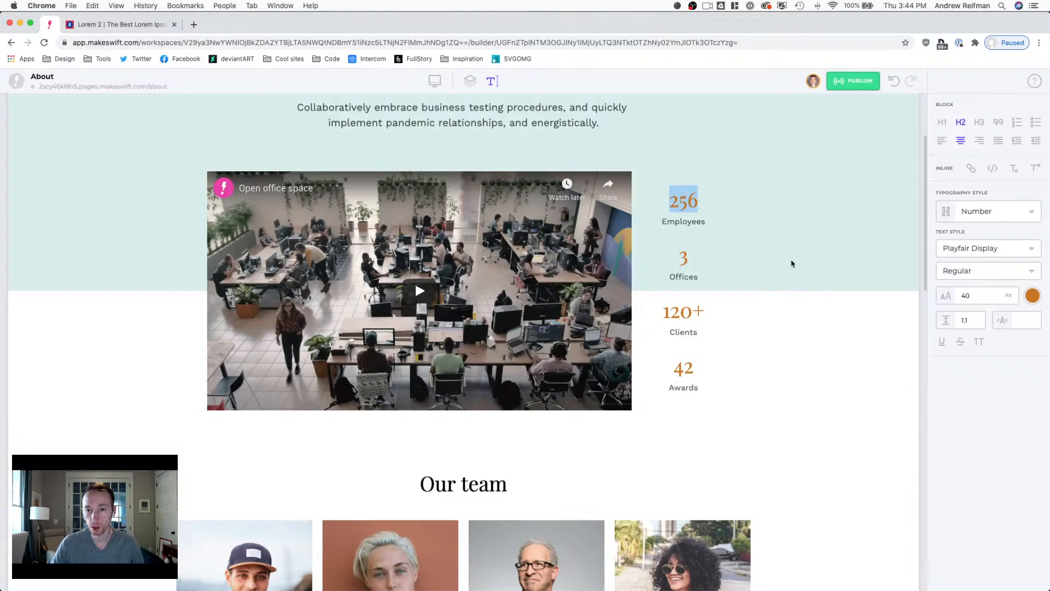
double_click(991, 295)
type("43")
left_click_drag(990, 295, 1002, 293)
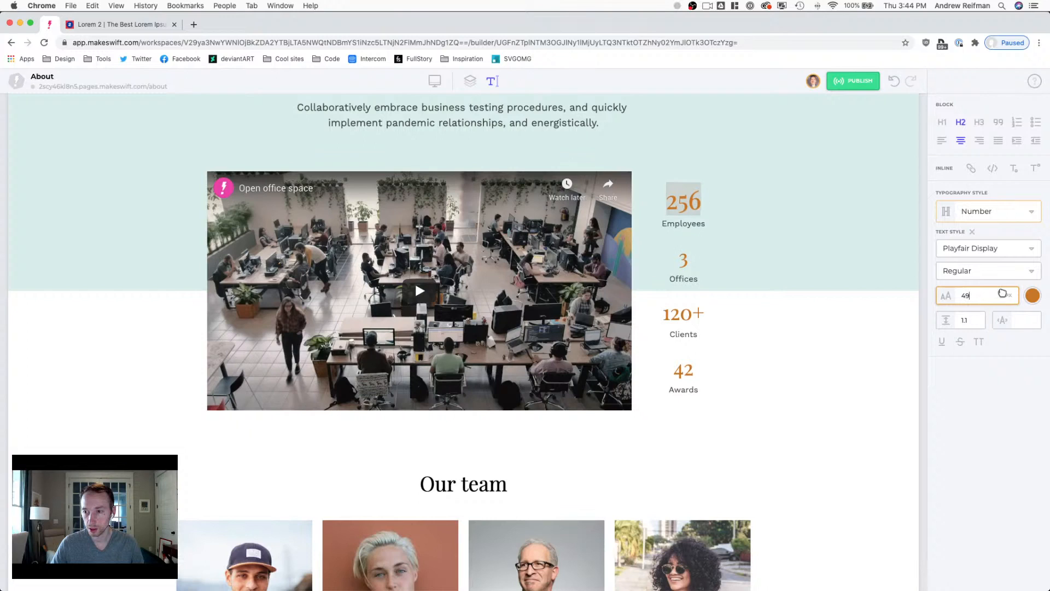
Step: Apply the Number typography style to the 3 above Offices
double_click(684, 259)
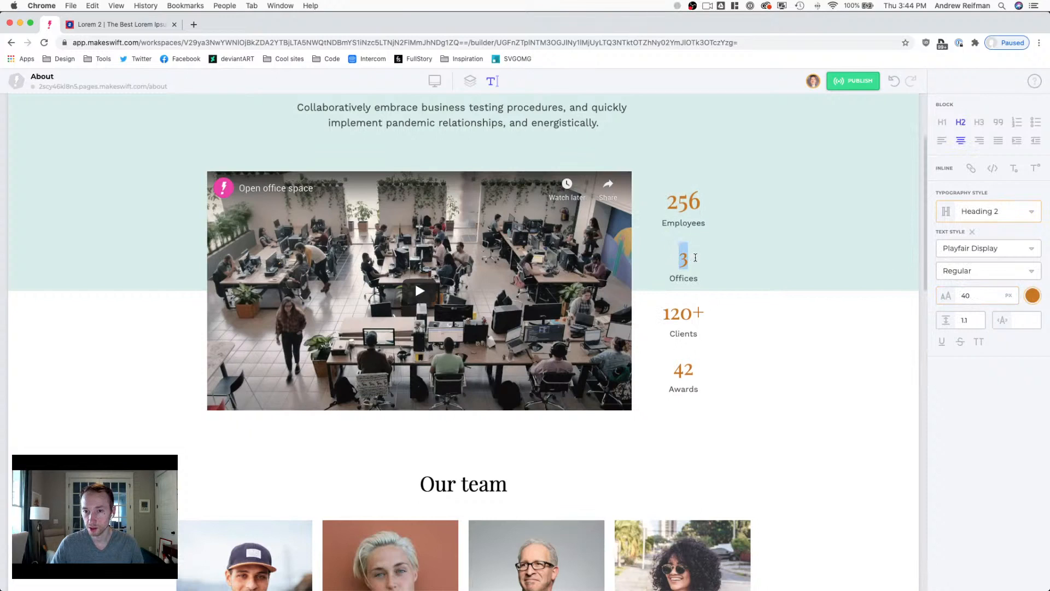
left_click(680, 264)
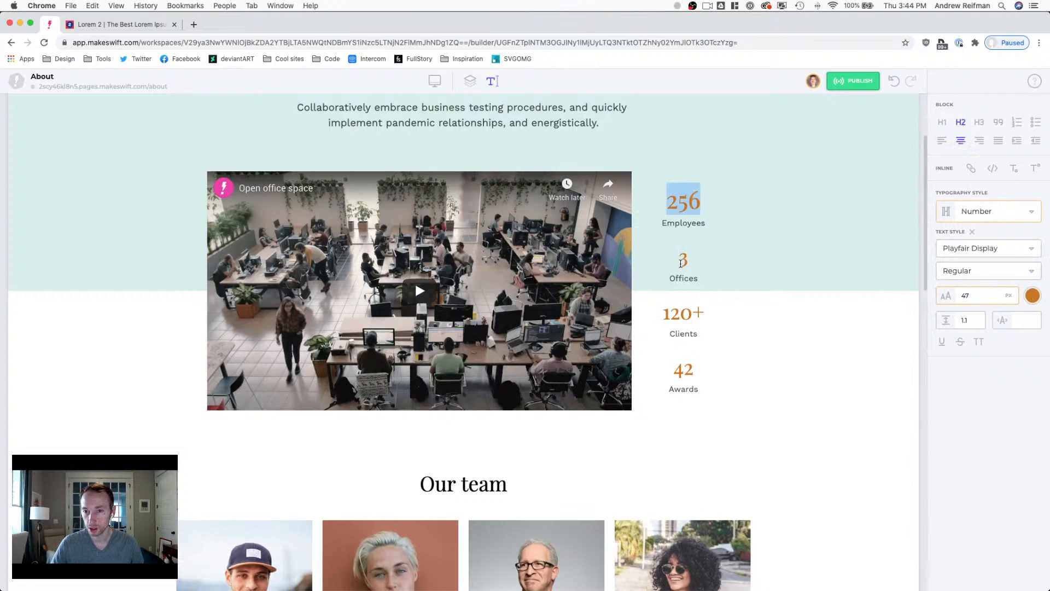
double_click(681, 261)
left_click(988, 211)
scroll(963, 285, "down", 3)
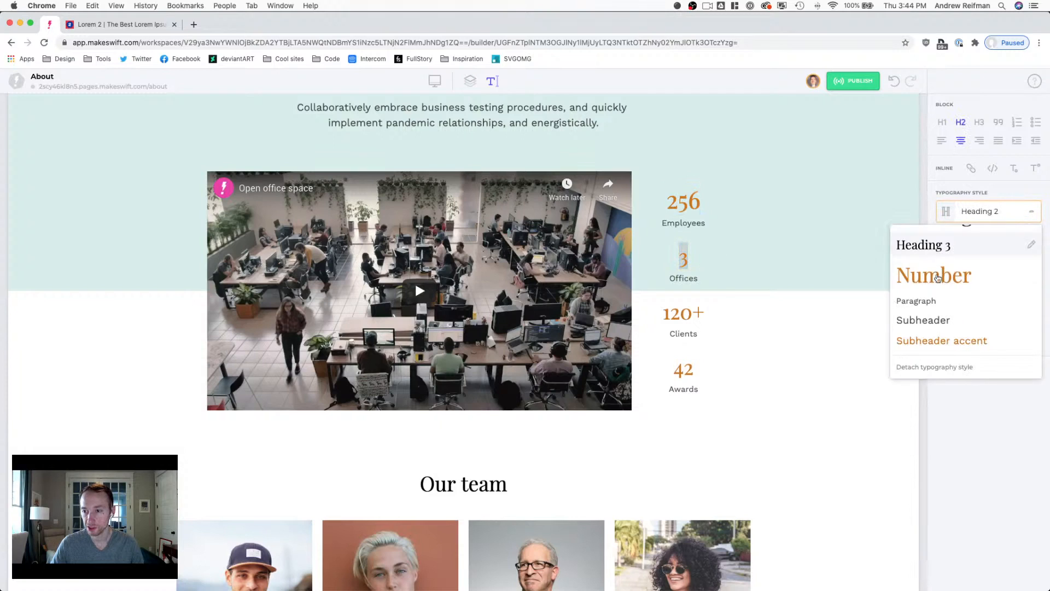
left_click(913, 275)
Step: Apply the Number typography style to the 120+ figure above Clients and the 42 above Awards
left_click_drag(705, 313, 663, 314)
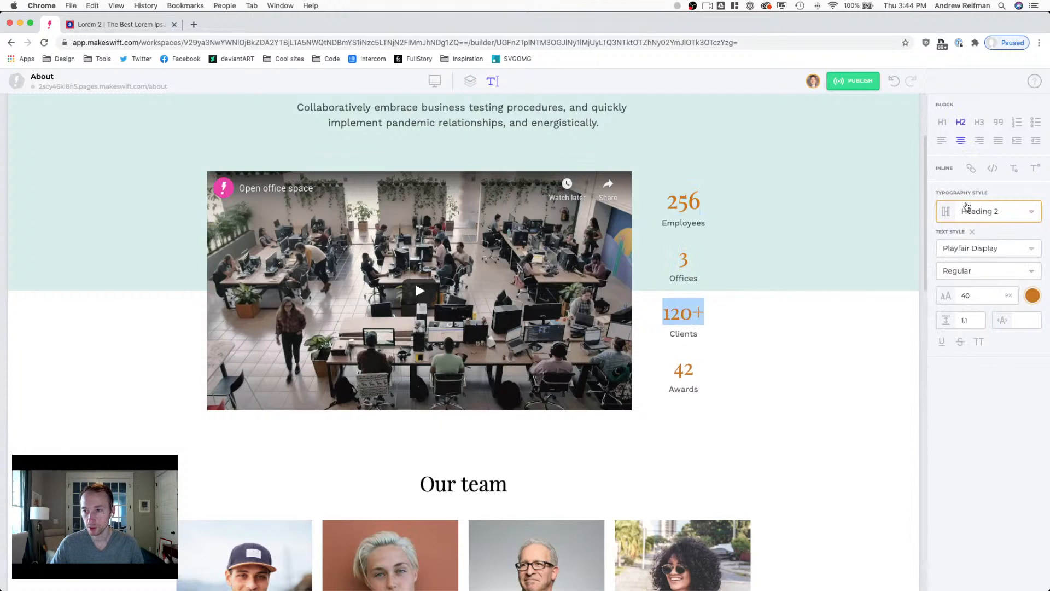
left_click(963, 211)
left_click(930, 276)
left_click(697, 366)
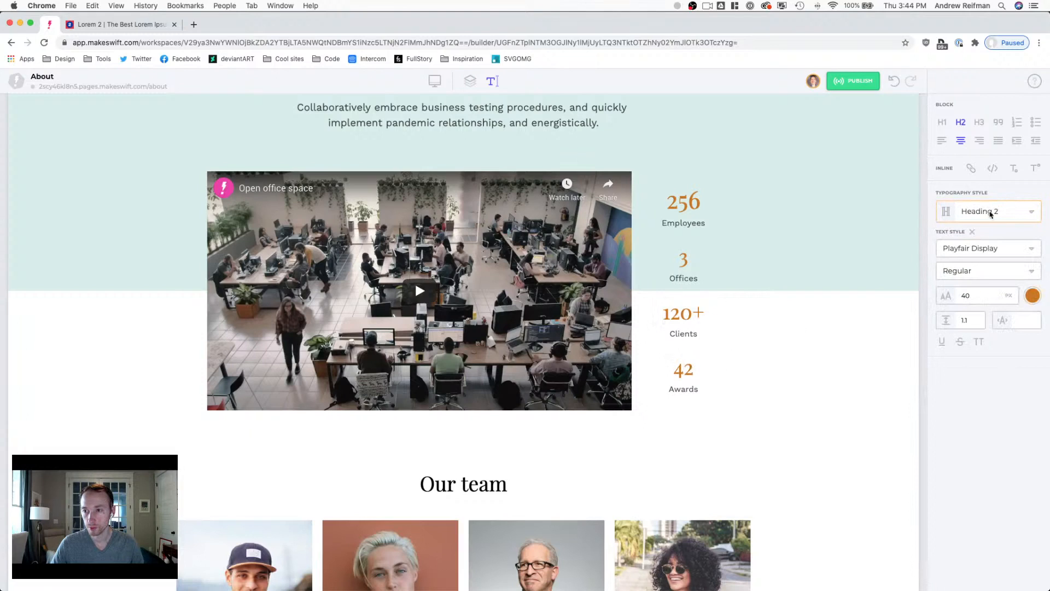
left_click(997, 212)
scroll(971, 307, "down", 3)
left_click(920, 278)
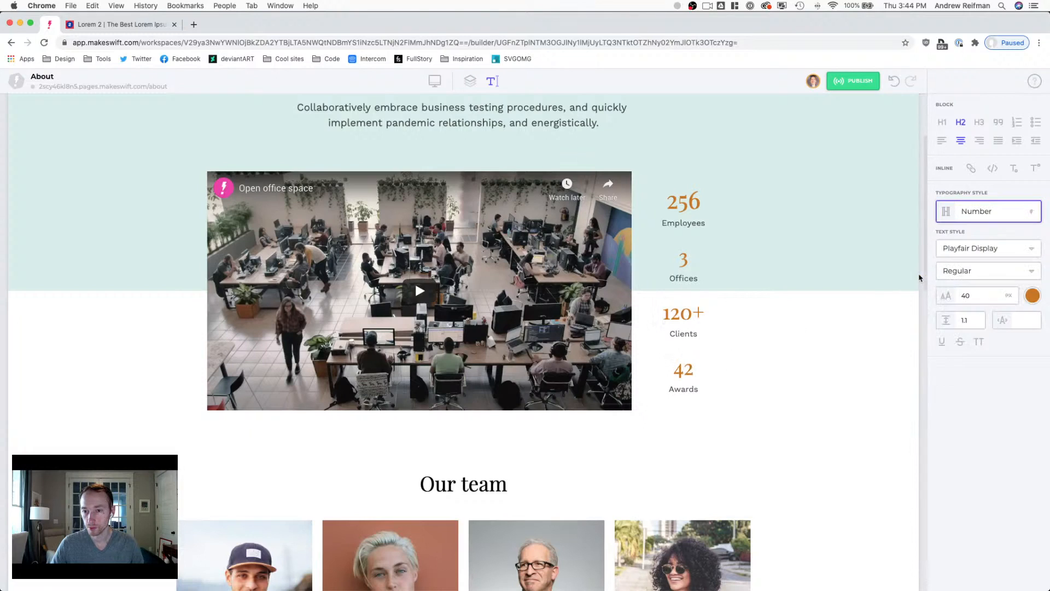
Step: Set the 256 figure's font size to 48 px and update the Number typography style globally with it
left_click(696, 203)
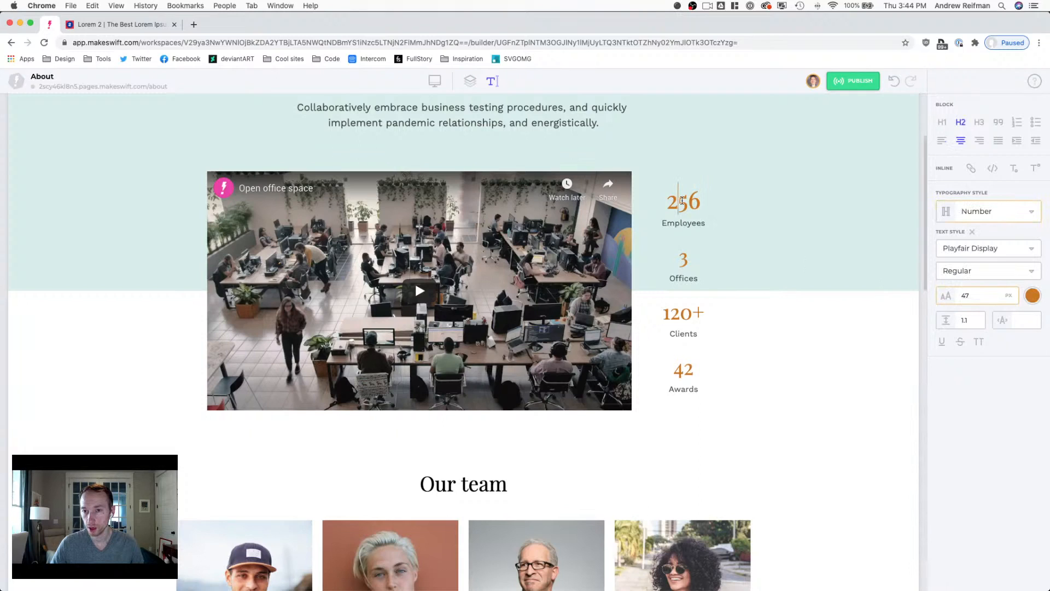
double_click(682, 201)
left_click(993, 298)
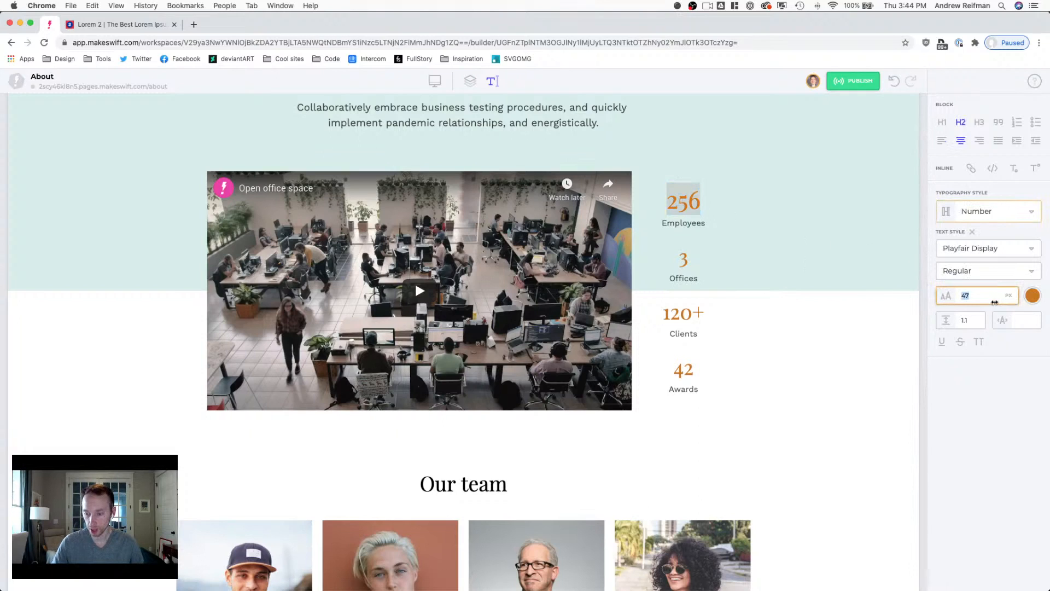
type("48")
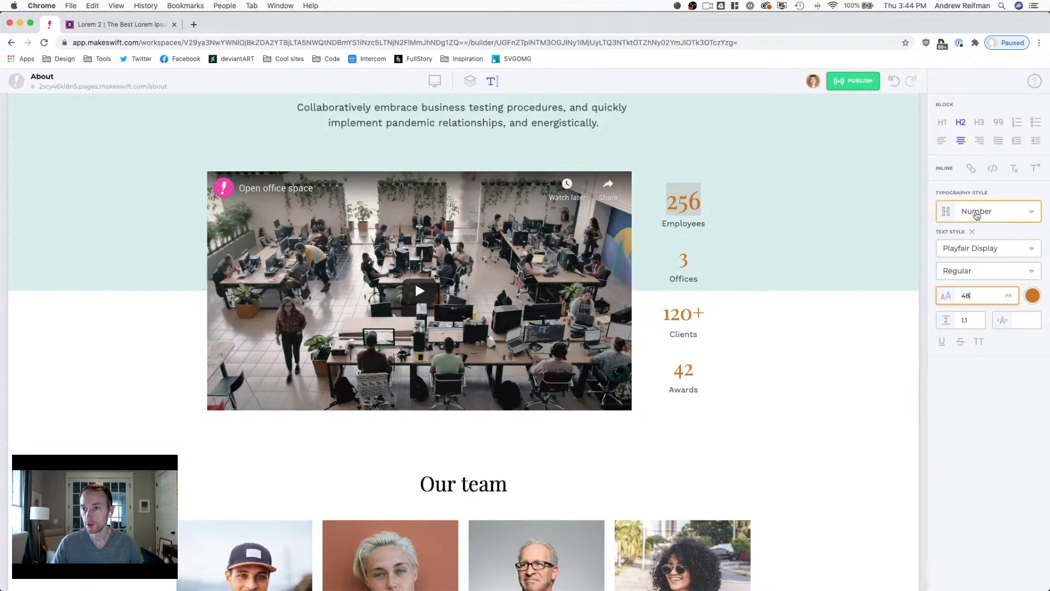
left_click(976, 214)
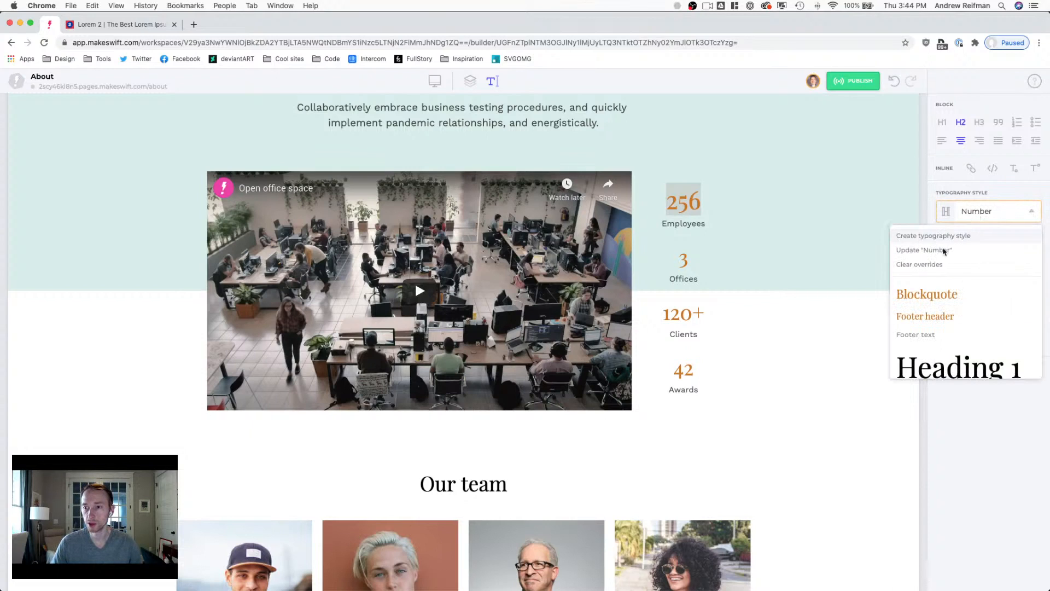
left_click(934, 251)
left_click(441, 461)
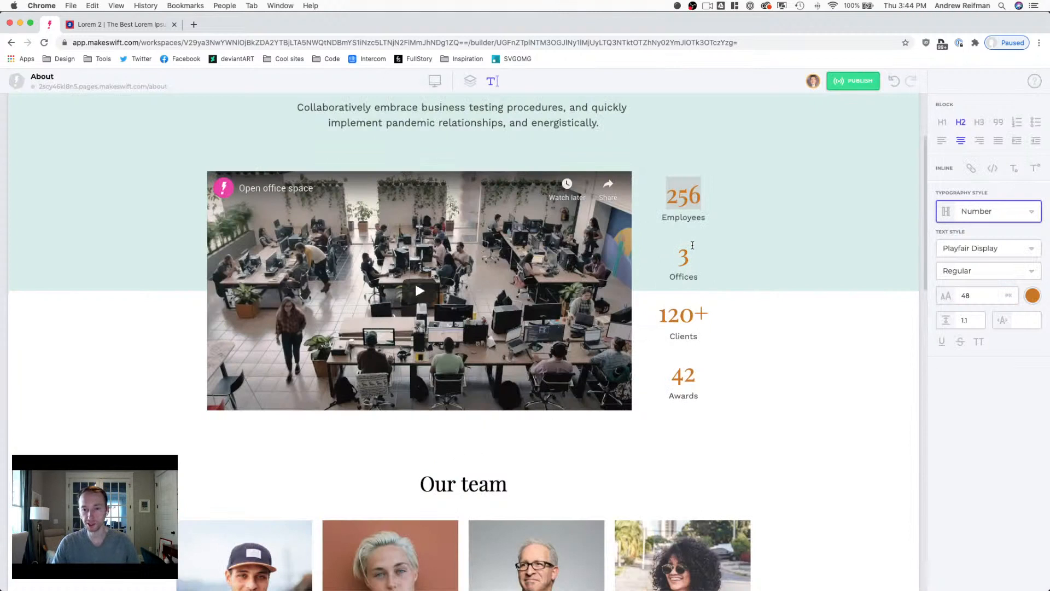
Step: Remove the plus sign from the 120+ figure above Clients
double_click(709, 312)
key("BackSpace")
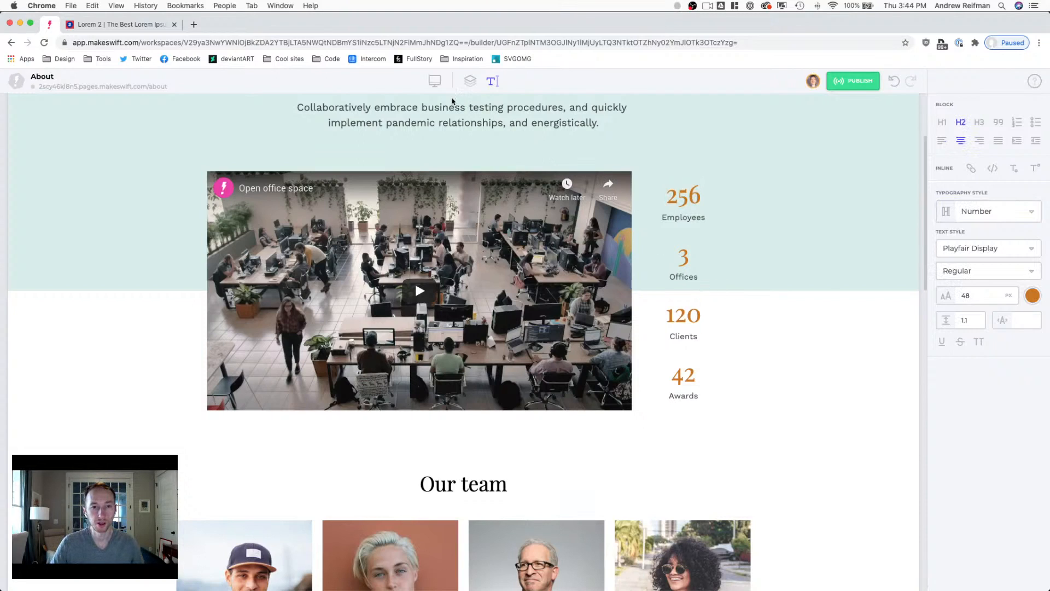
left_click_drag(688, 258, 682, 257)
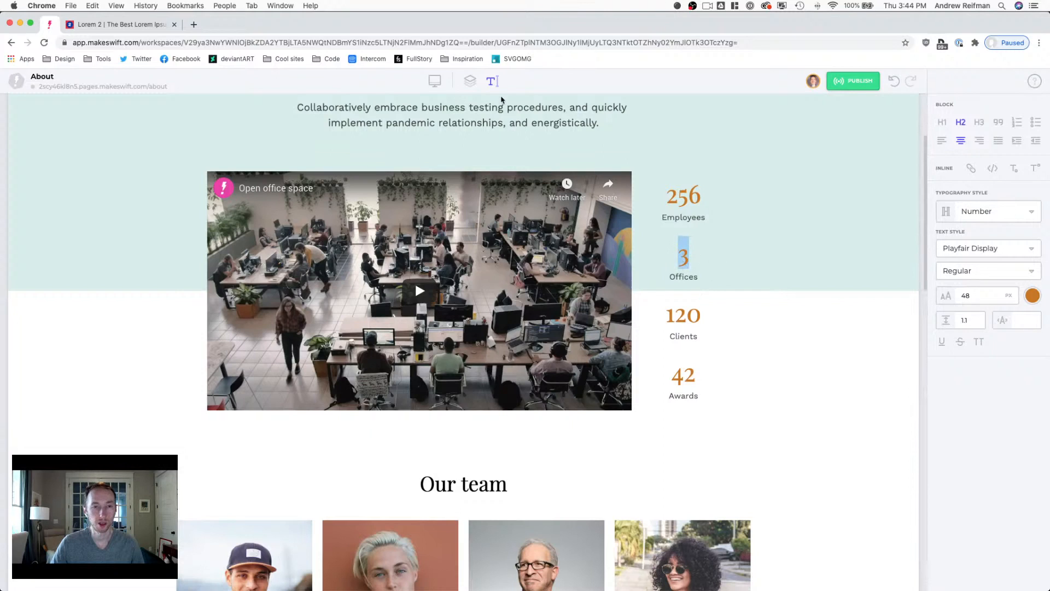
Step: In the tablet layout, set the 256 figure's font size to 48 px and update the Number typography style globally
left_click(437, 84)
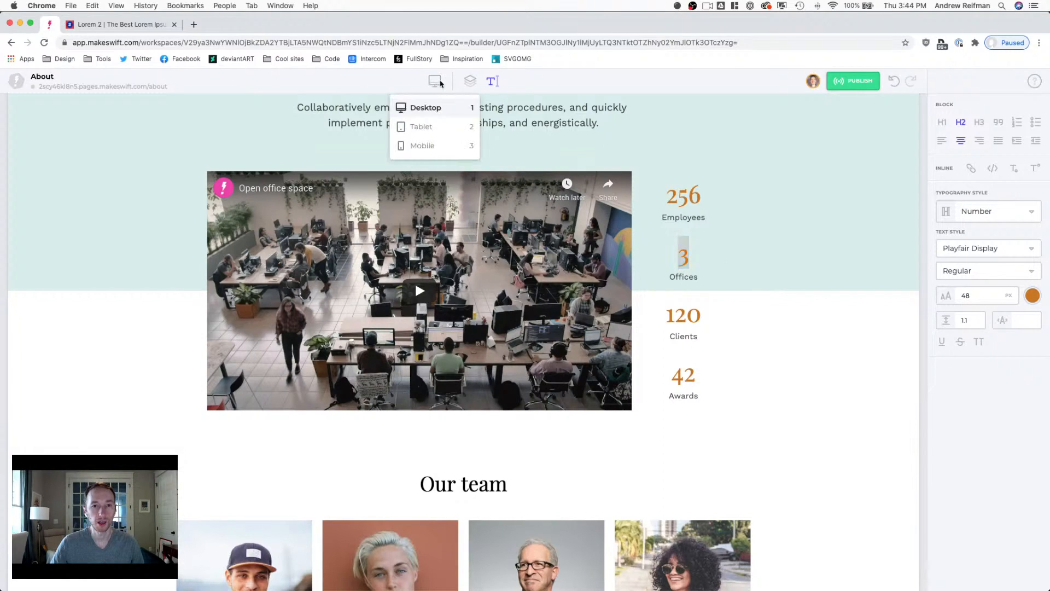
left_click(429, 126)
double_click(333, 346)
left_click(975, 300)
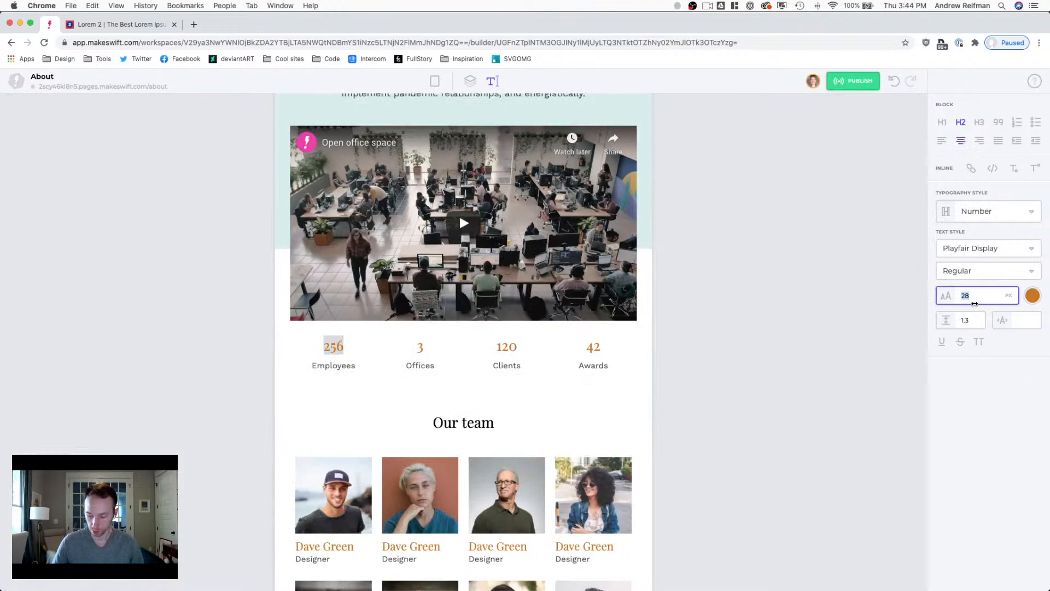
type("48")
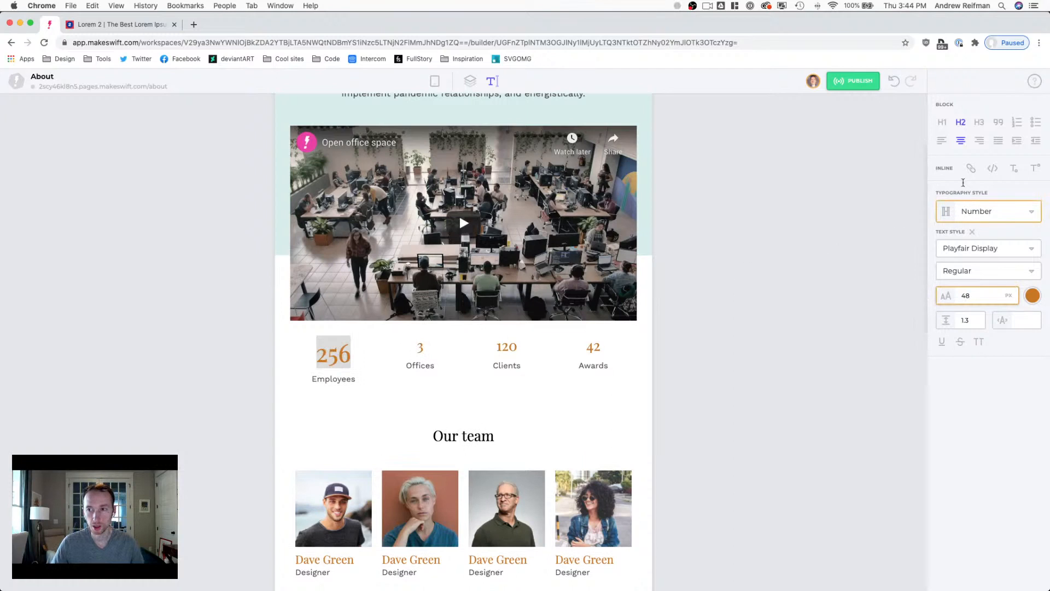
left_click(980, 211)
left_click(948, 251)
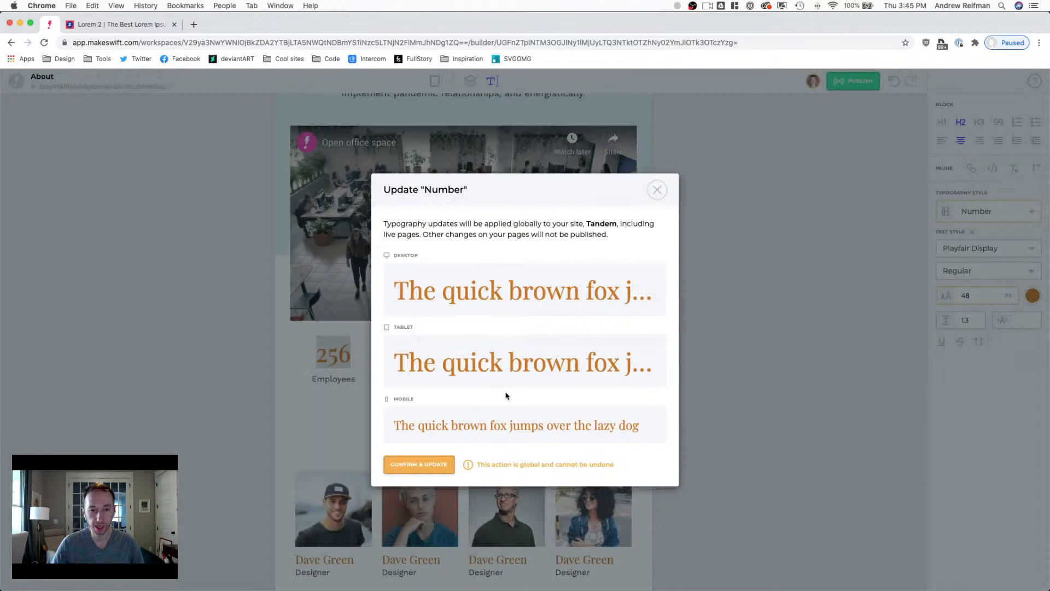
left_click(416, 461)
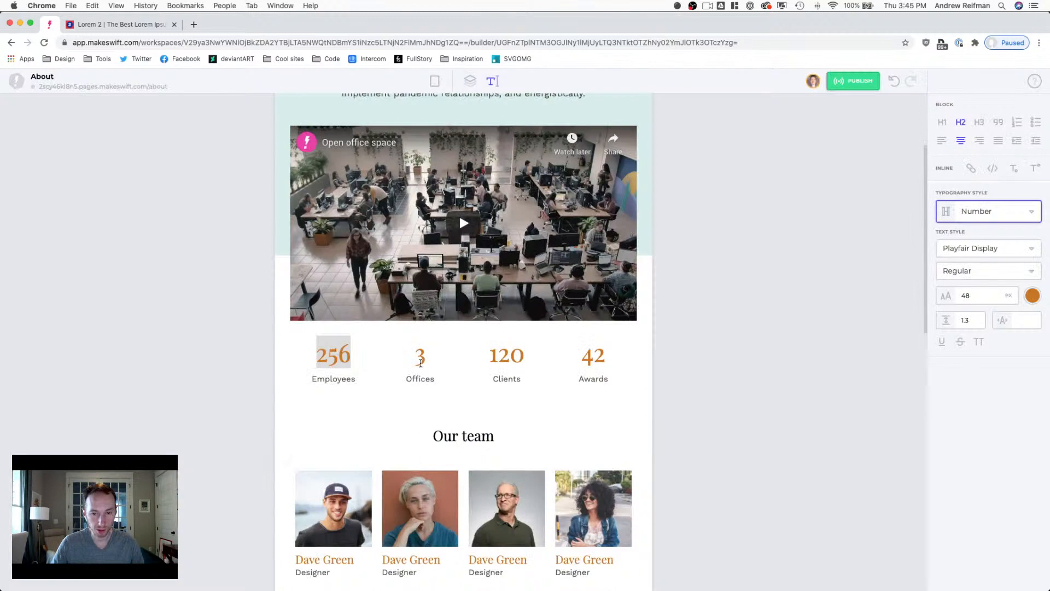
Step: Slightly reduce the spacing between the office video and the statistics row in the tablet layout
left_click(475, 83)
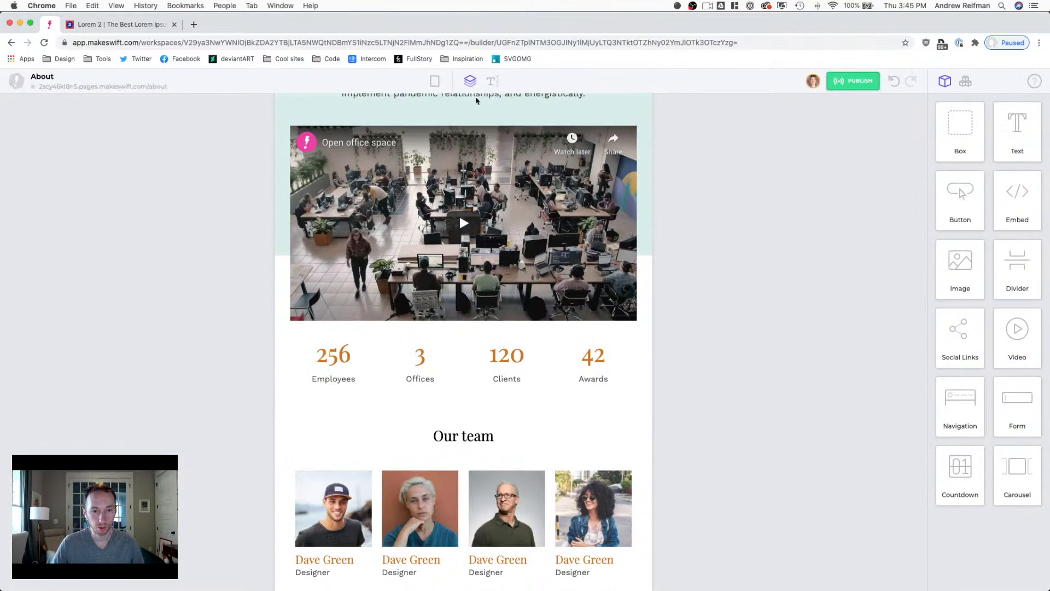
left_click(468, 331)
left_click_drag(468, 338, 466, 332)
left_click(736, 291)
scroll(737, 288, "up", 3)
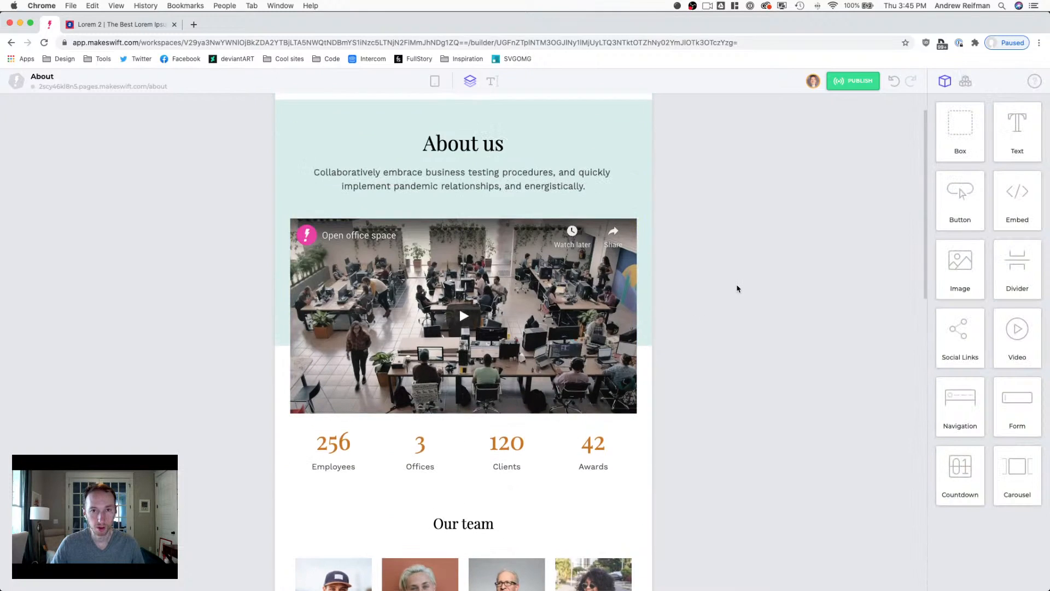
Step: Set the top inner spacing of the customers section to 70 px in the tablet layout
scroll(733, 285, "down", 3)
scroll(734, 284, "down", 5)
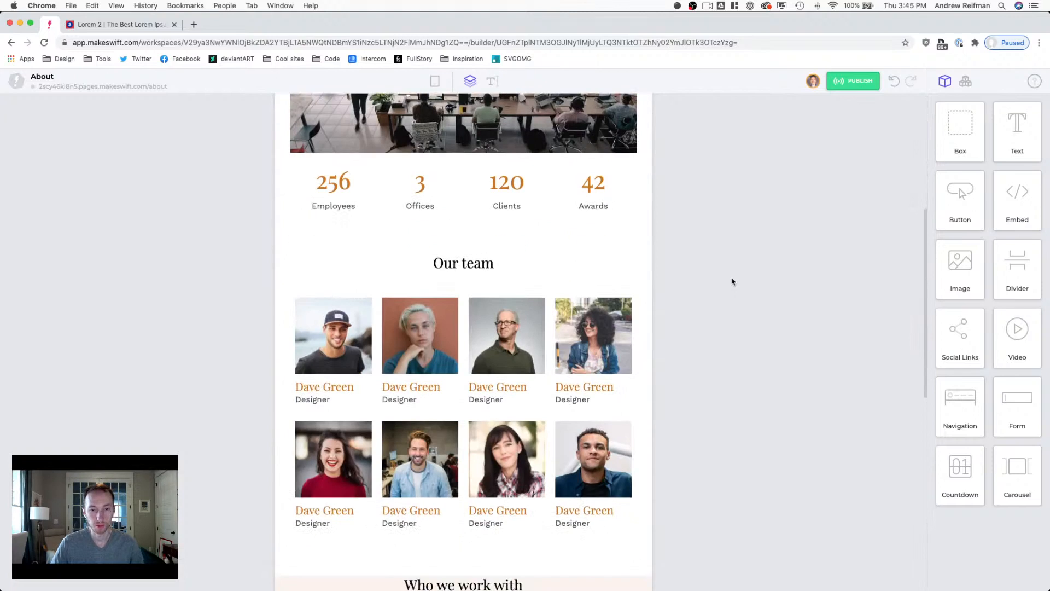
scroll(732, 280, "down", 3)
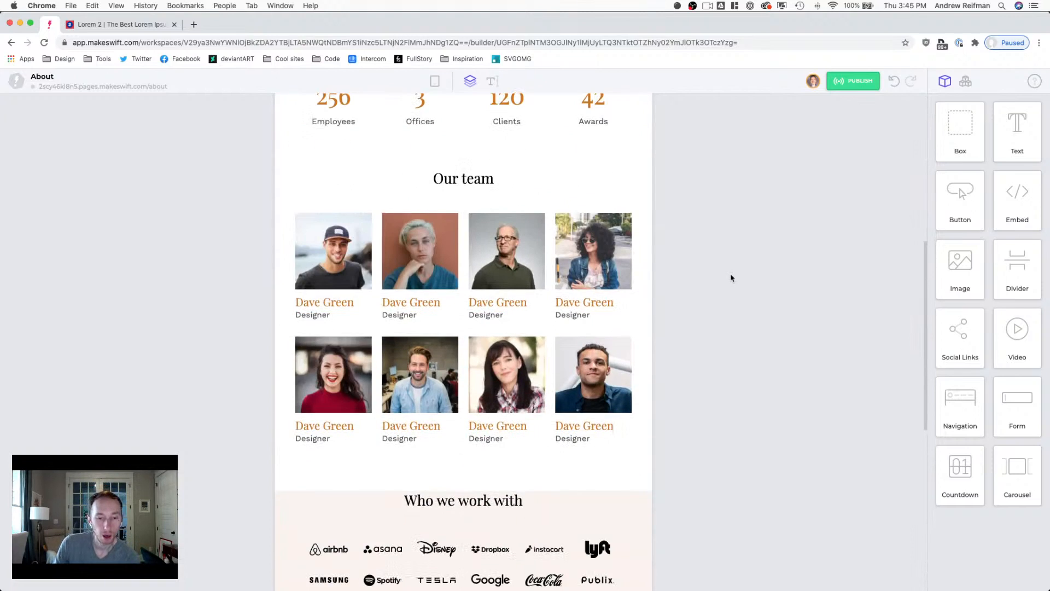
scroll(731, 278, "down", 4)
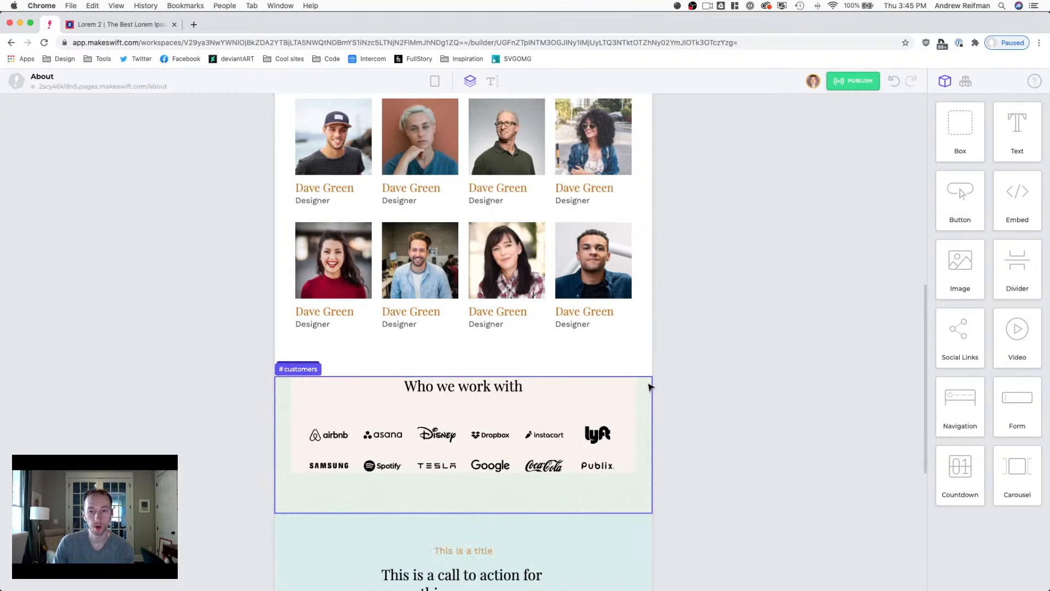
left_click(651, 383)
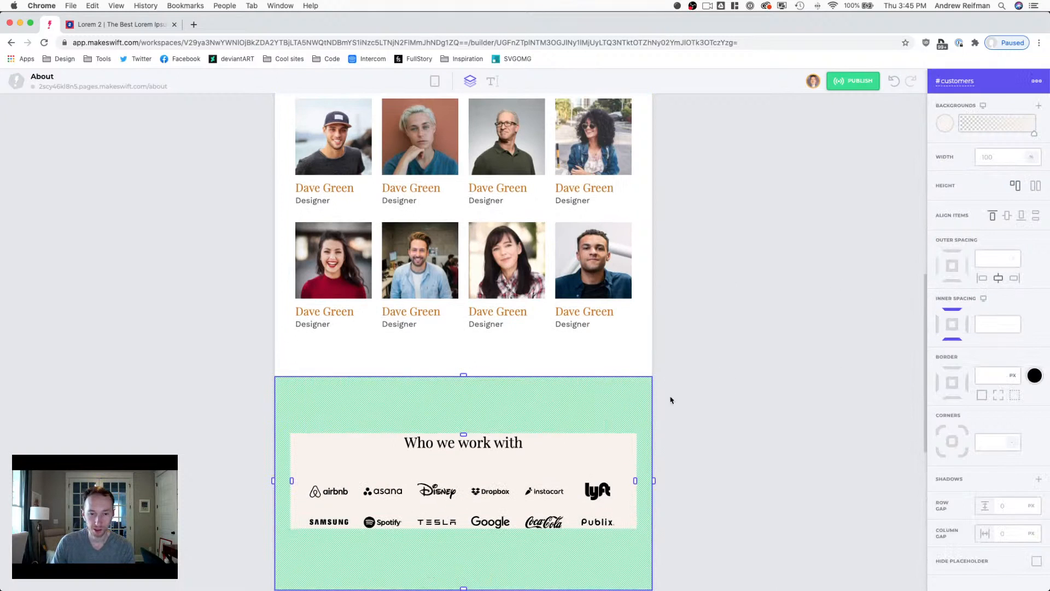
scroll(600, 430, "down", 1)
key("super+z")
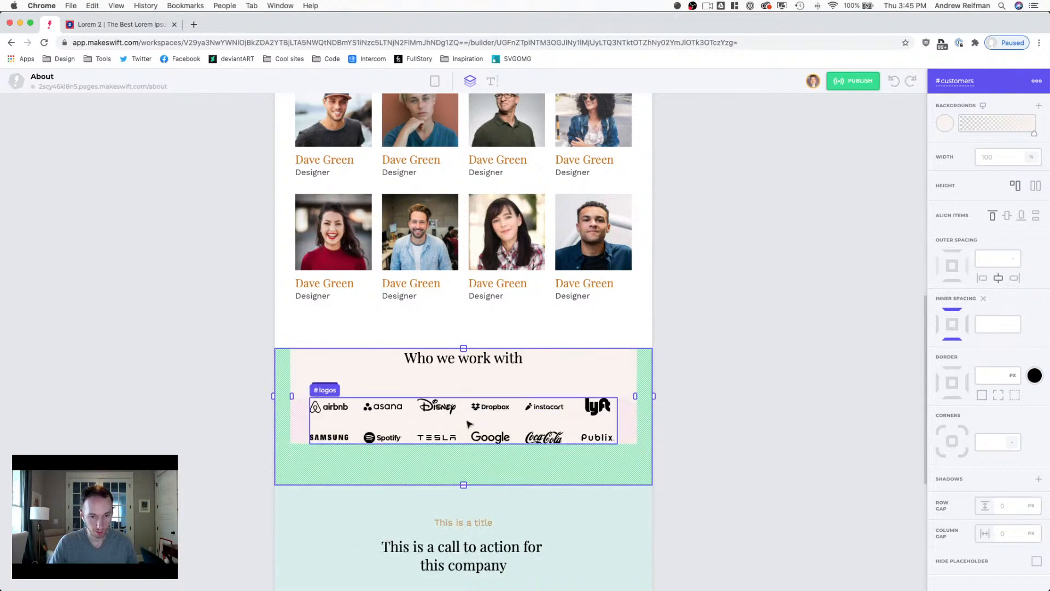
left_click_drag(465, 480, 464, 478)
left_click_drag(463, 348, 463, 391)
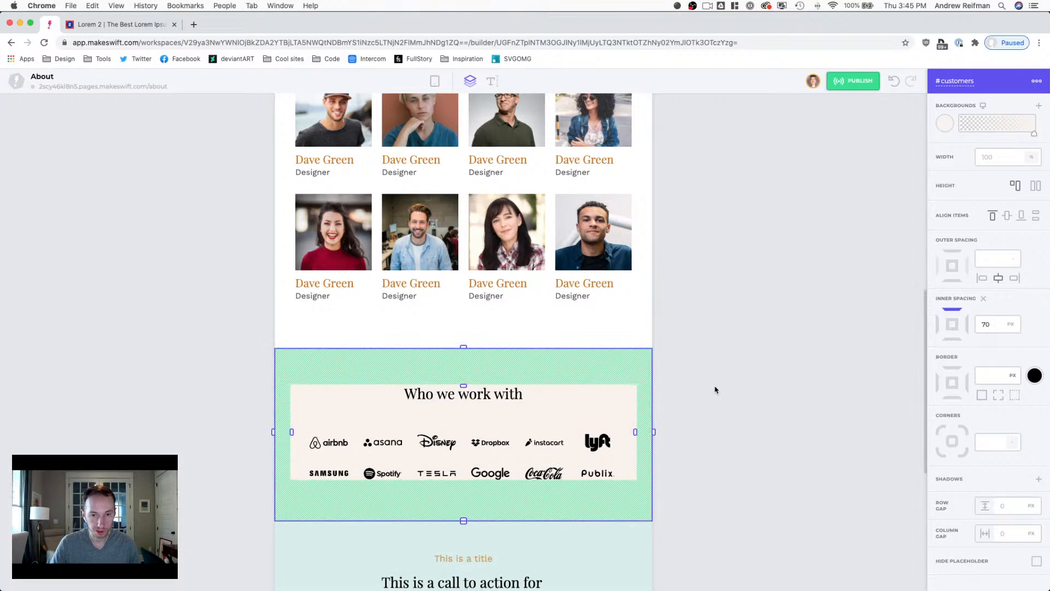
left_click(714, 386)
Step: Set the outer spacing below the "Who we work with" heading to 50 px in the tablet layout
scroll(714, 385, "down", 3)
left_click(507, 323)
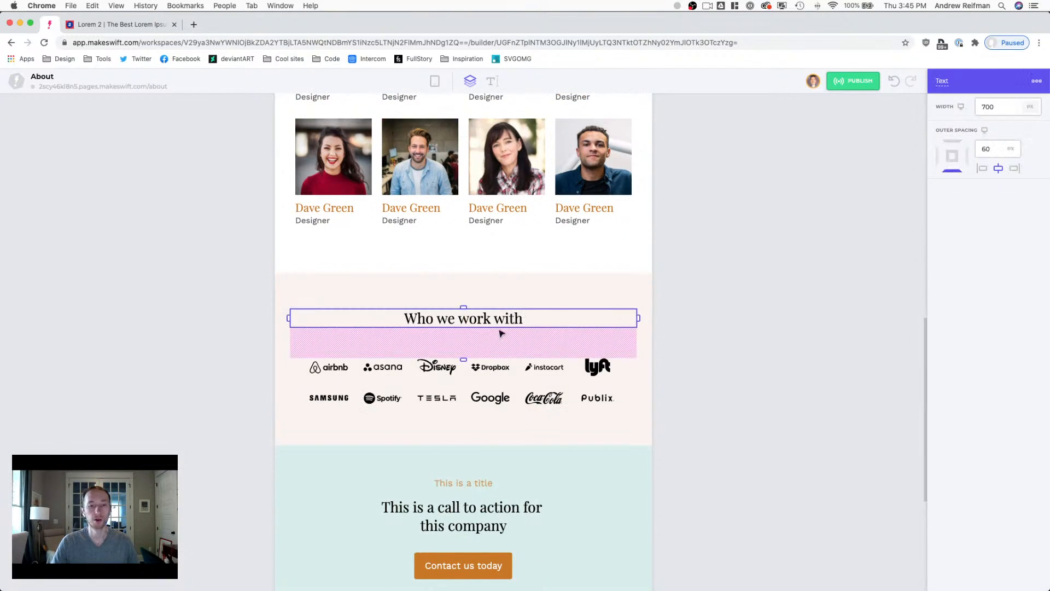
left_click_drag(464, 357, 464, 352)
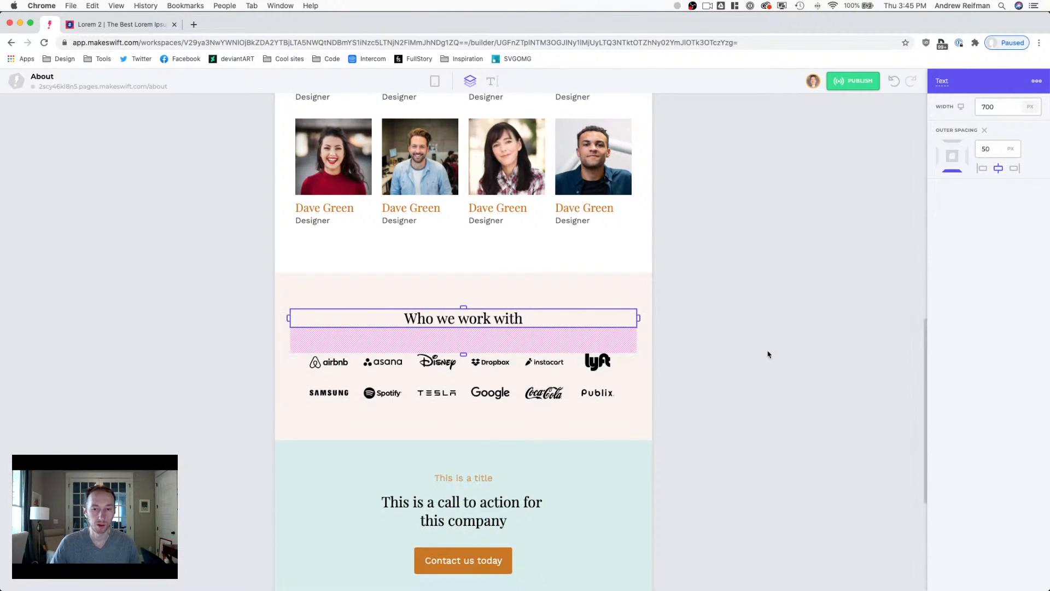
left_click(766, 353)
Step: Clear the team list's 10 px inner spacing in the desktop layout, then check the list in the tablet layout and return to desktop
scroll(518, 251, "up", 5)
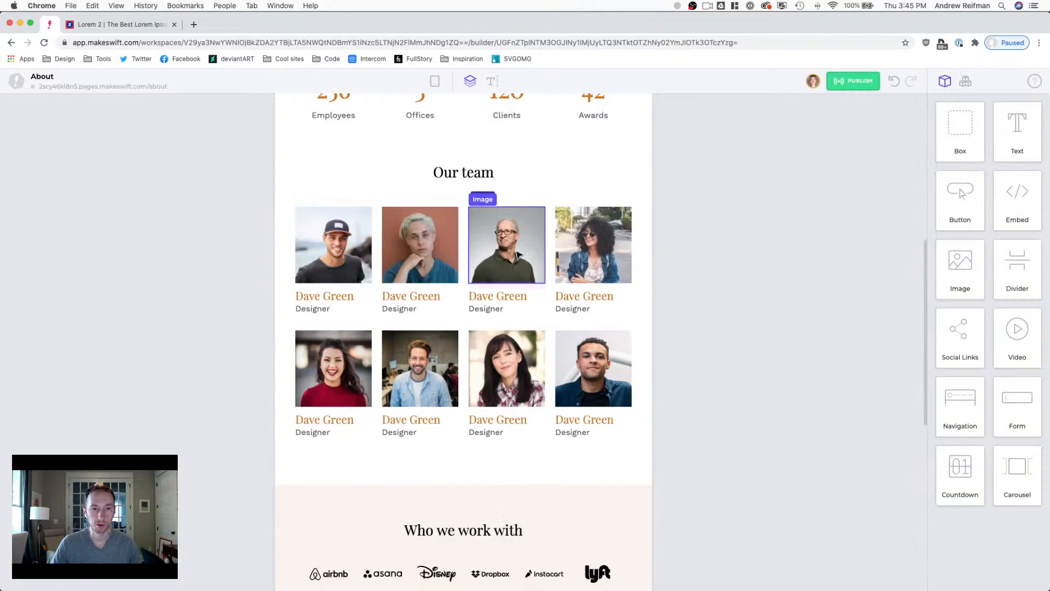
scroll(533, 259, "up", 1)
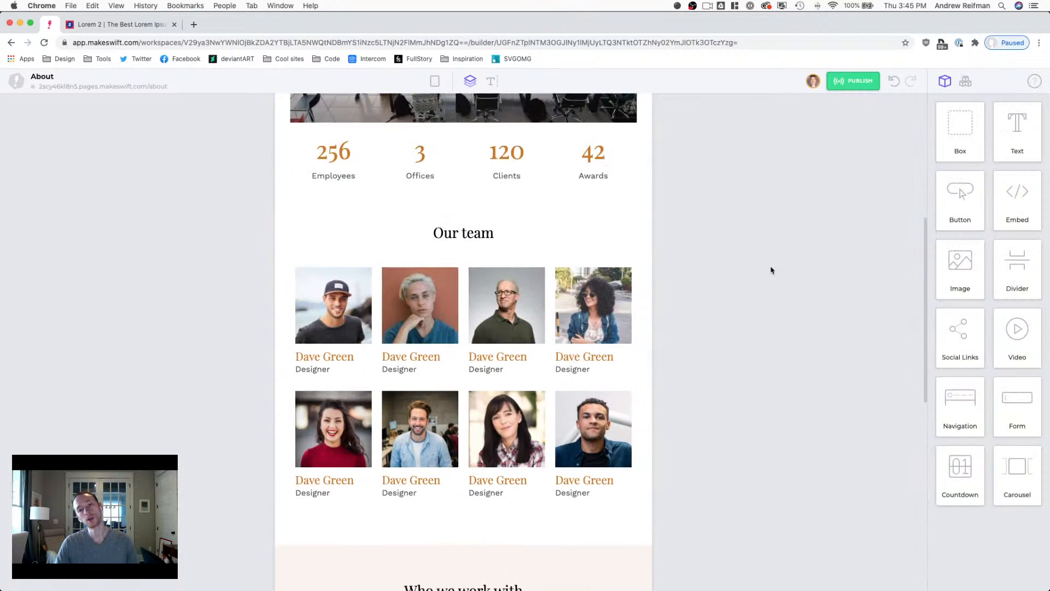
left_click(466, 304)
key("1")
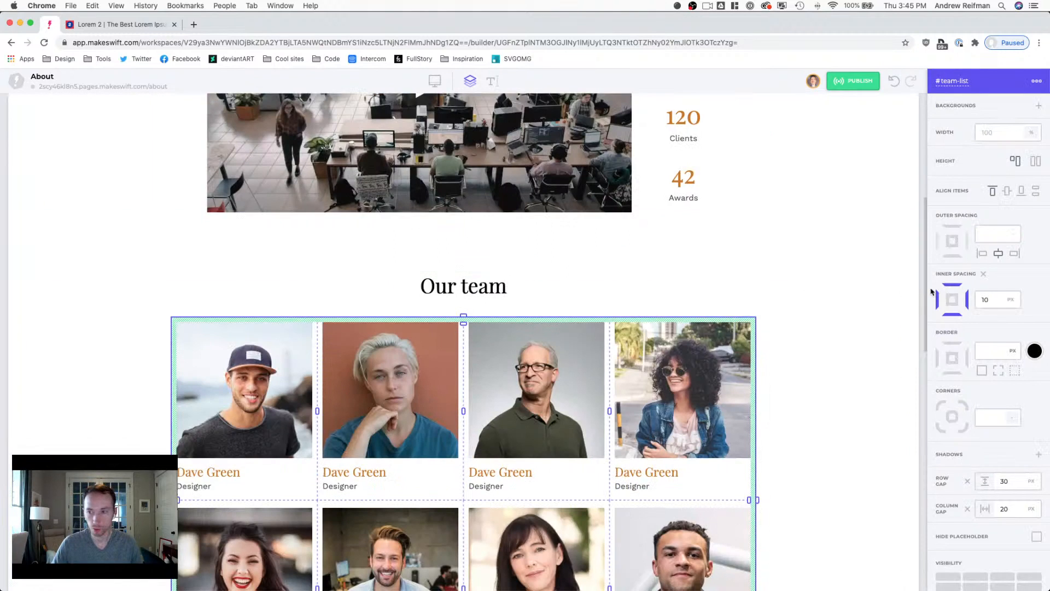
left_click(984, 275)
key("2")
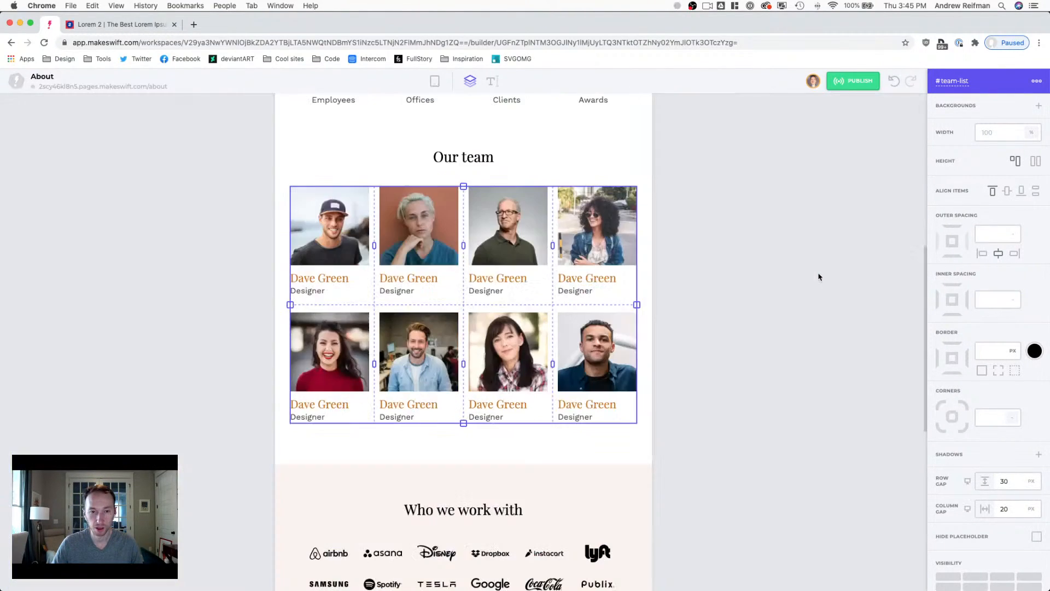
key("1")
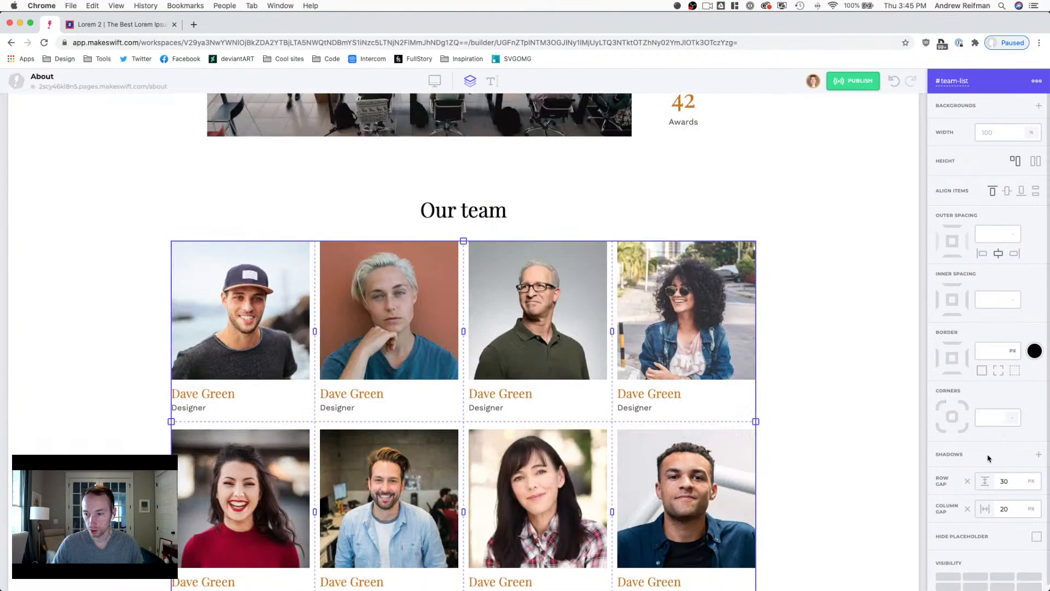
Step: Set the team list's column gap to 10 px in the desktop layout
left_click(835, 430)
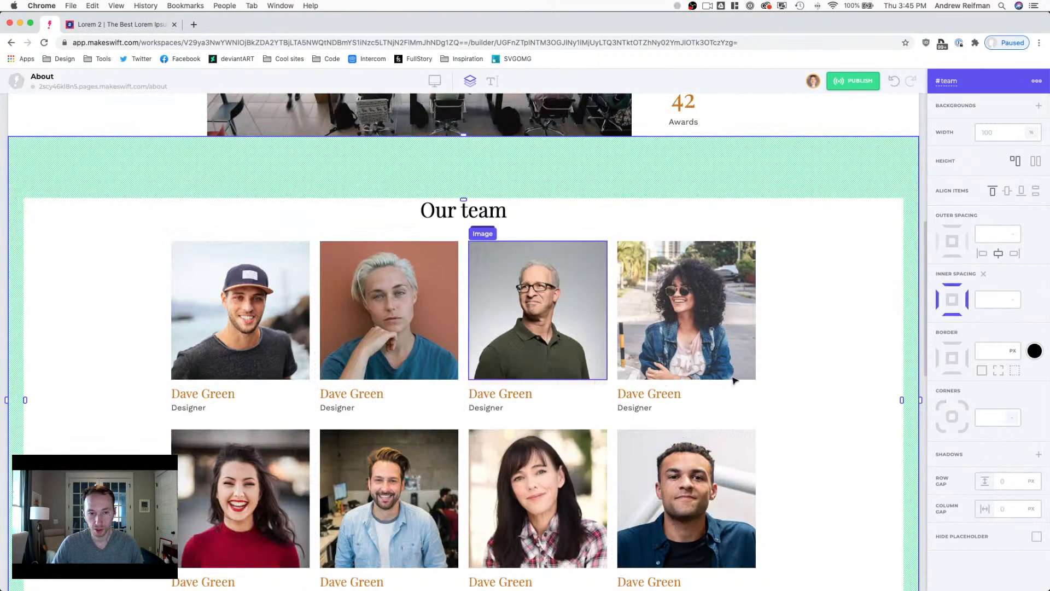
left_click(463, 317)
left_click(1014, 509)
type("15")
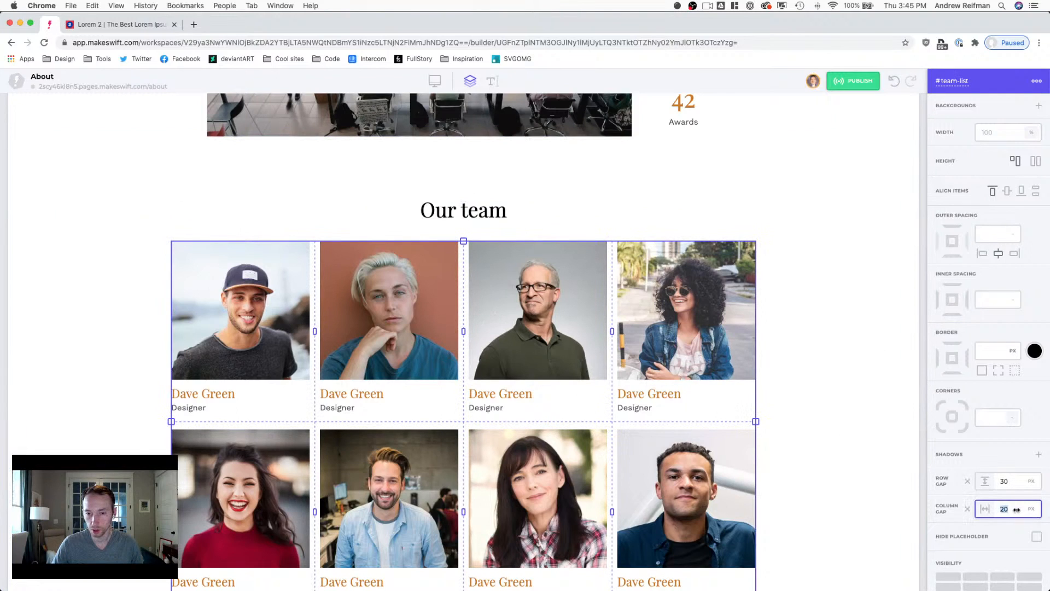
key("BackSpace")
type("0")
left_click(1015, 481)
left_click(909, 455)
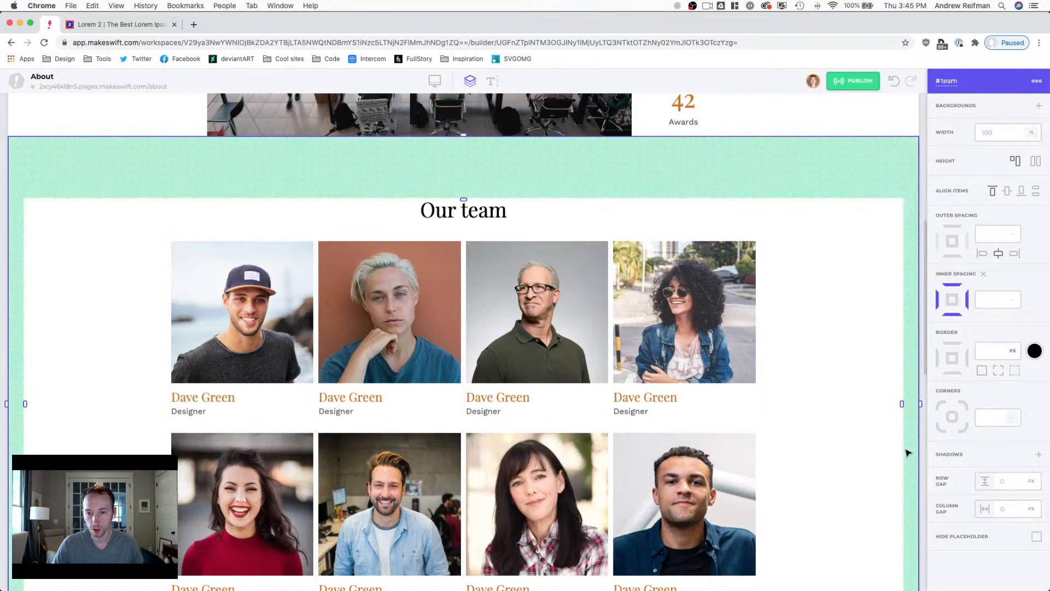
scroll(900, 443, "down", 2)
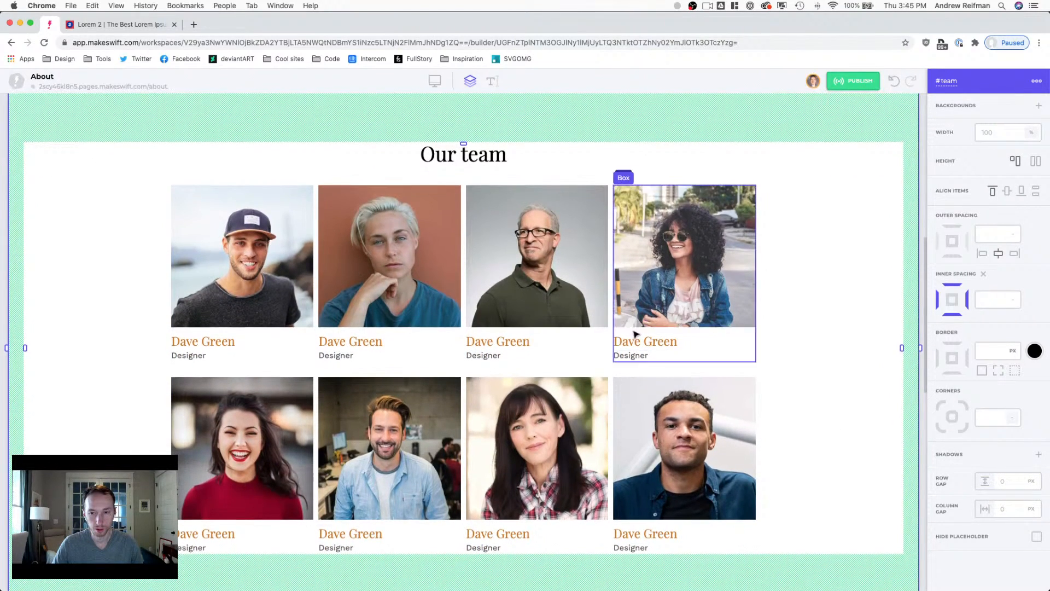
Step: Set the team list's column gap to 15 px in the desktop layout
left_click(611, 338)
double_click(1023, 510)
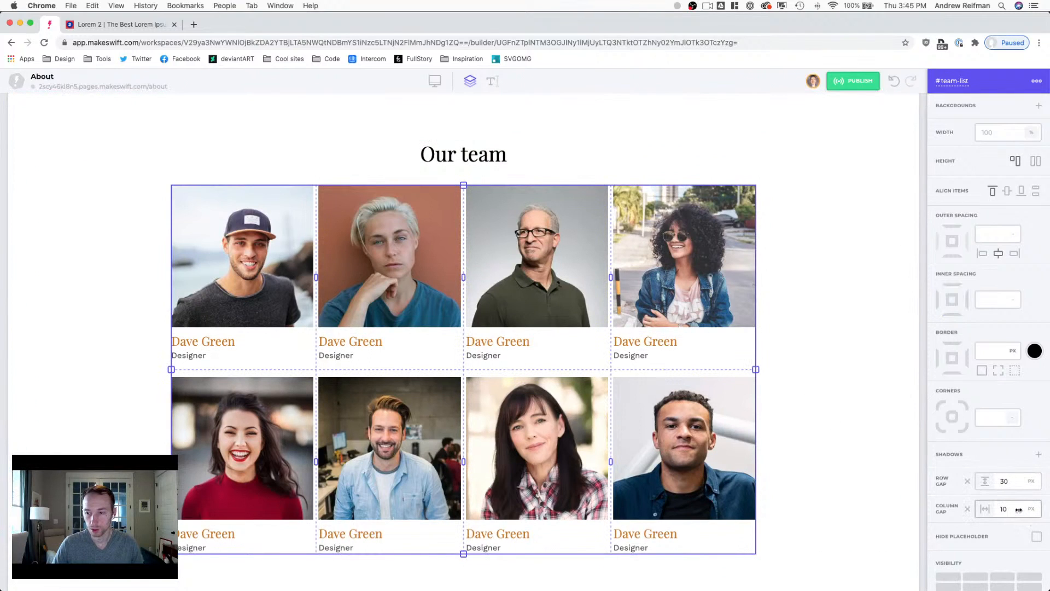
type("15")
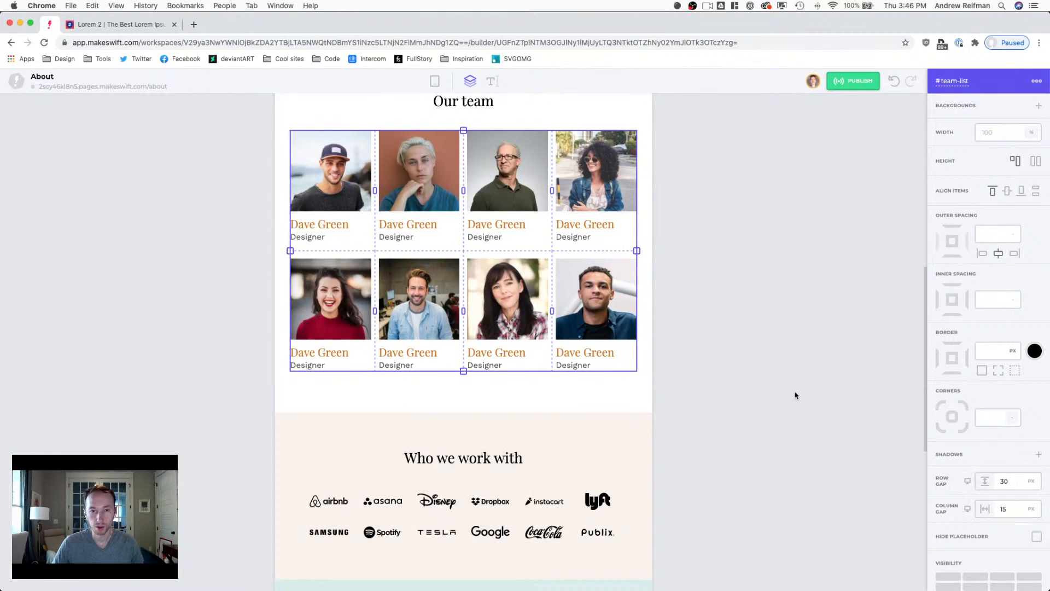
Step: Set the team list's column gap to 10 px in the tablet layout, and switch to the mobile layout
left_click(1017, 513)
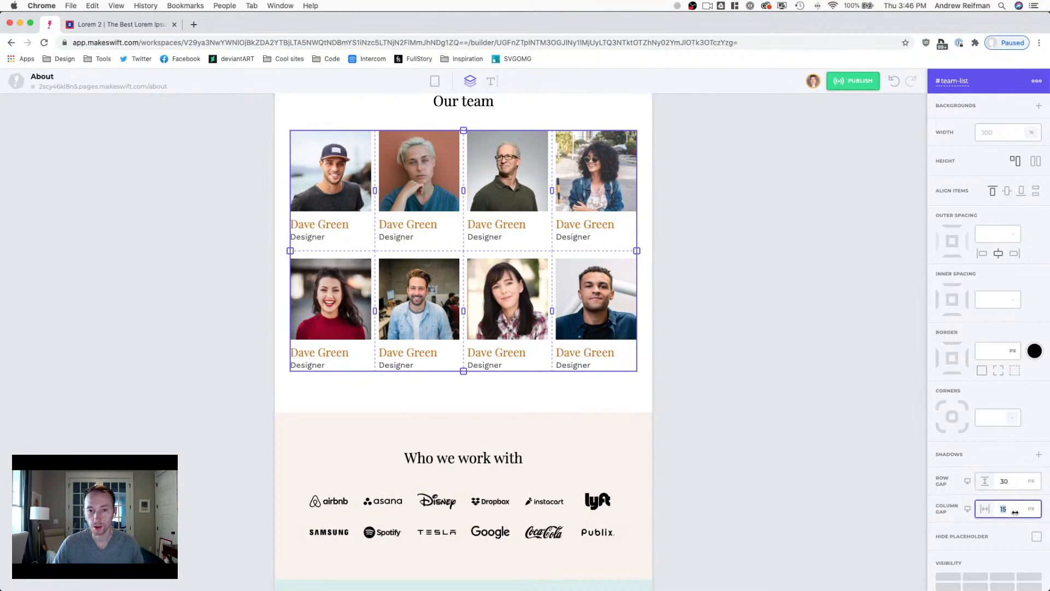
type("10")
key("Return")
scroll(822, 420, "up", 2)
scroll(822, 419, "up", 1)
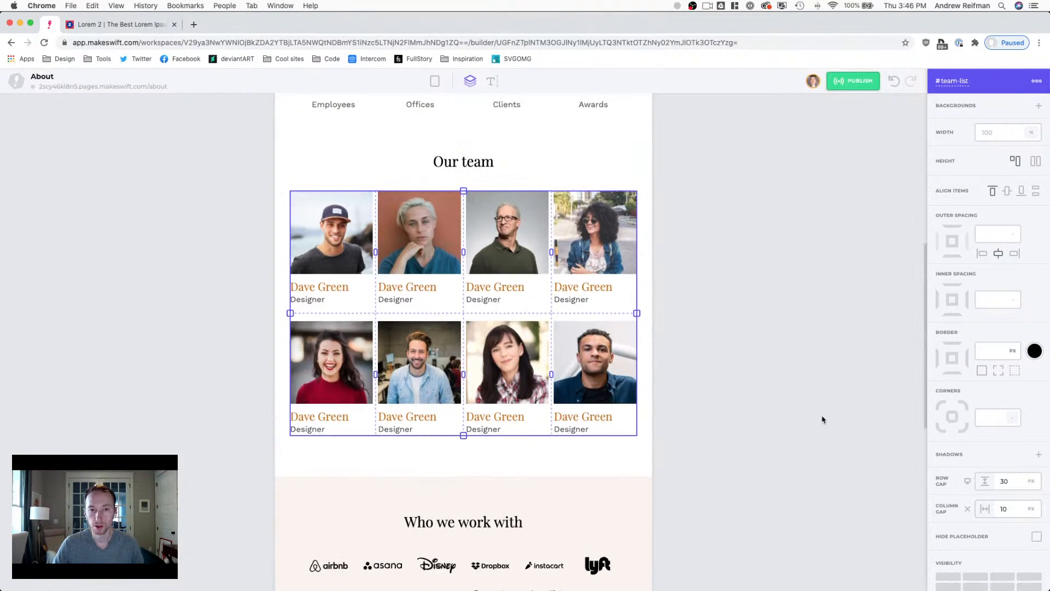
left_click(815, 422)
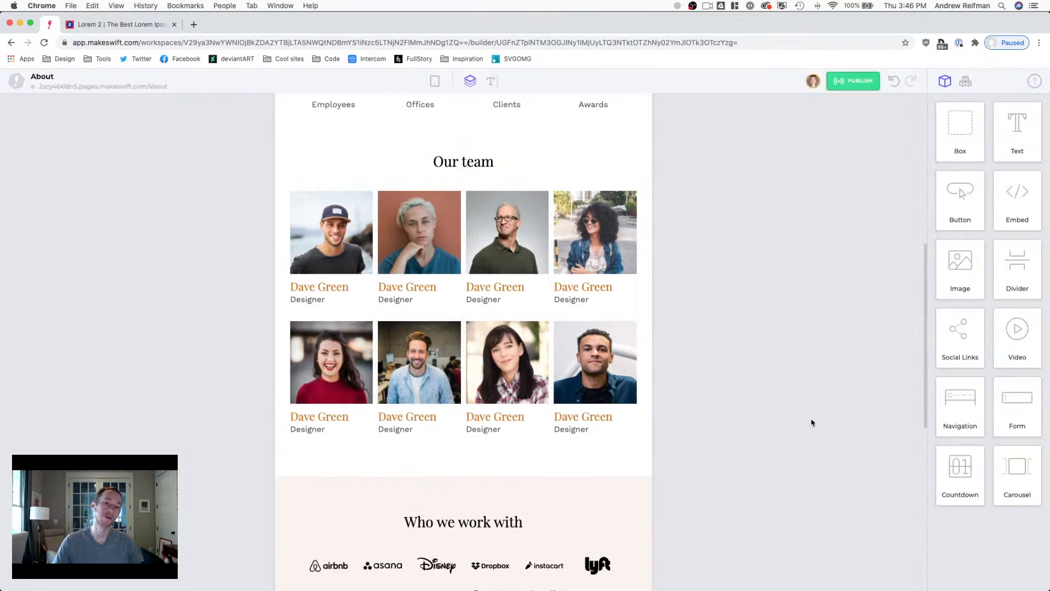
scroll(791, 409, "down", 1)
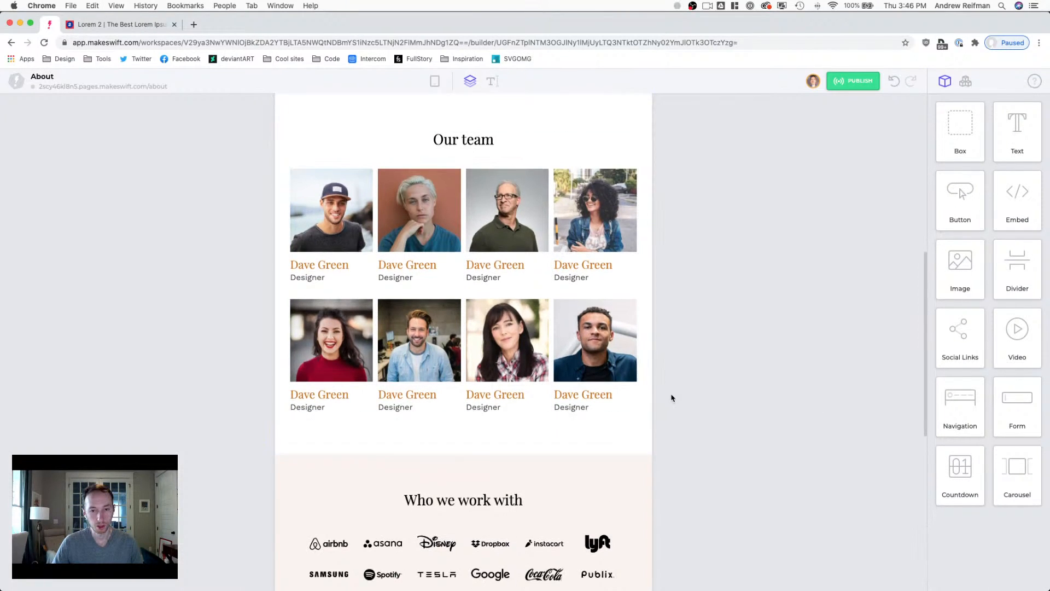
scroll(728, 399, "up", 10)
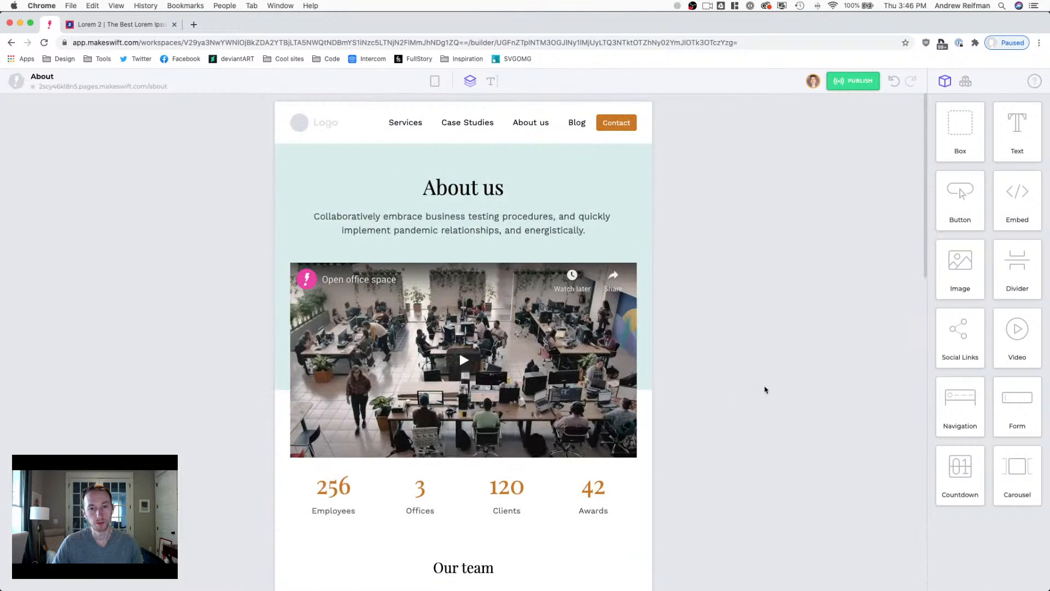
key("3")
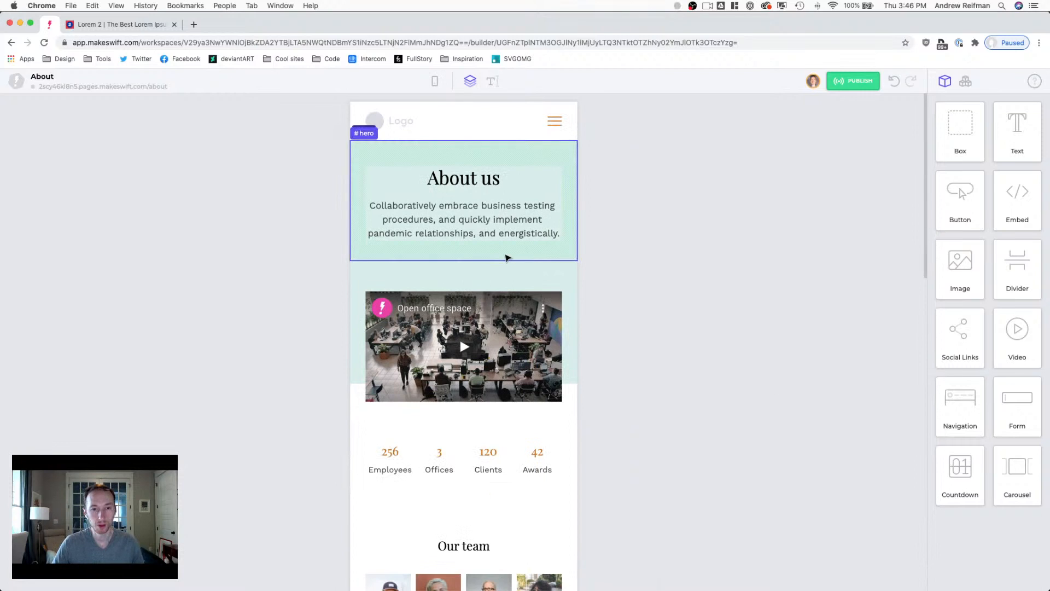
Step: Try removing the hero's bottom inner spacing and the video section's top inner spacing separately, undoing each change
left_click(504, 255)
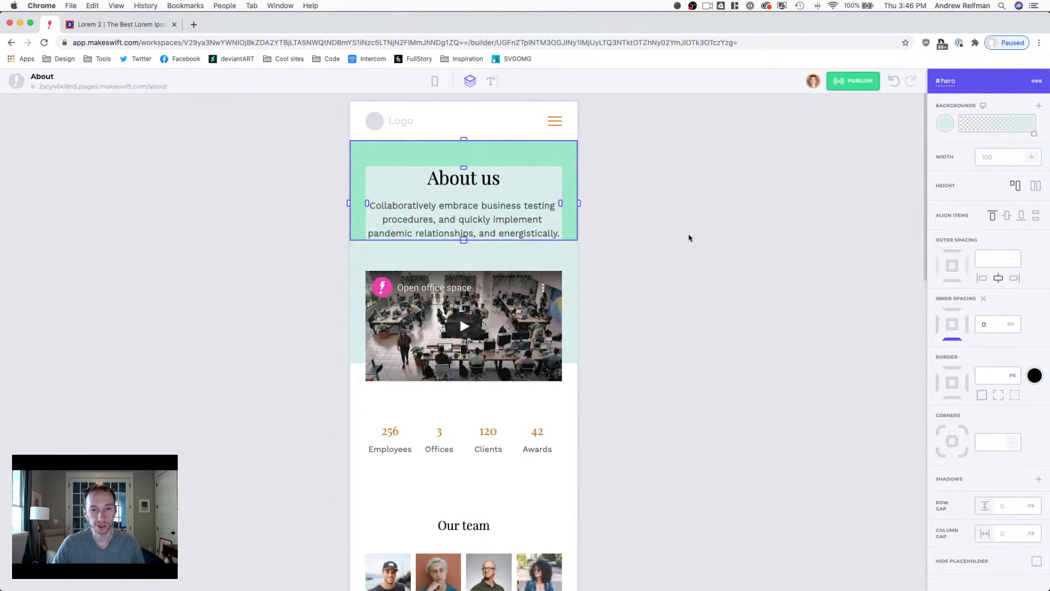
left_click(688, 239)
left_click(466, 276)
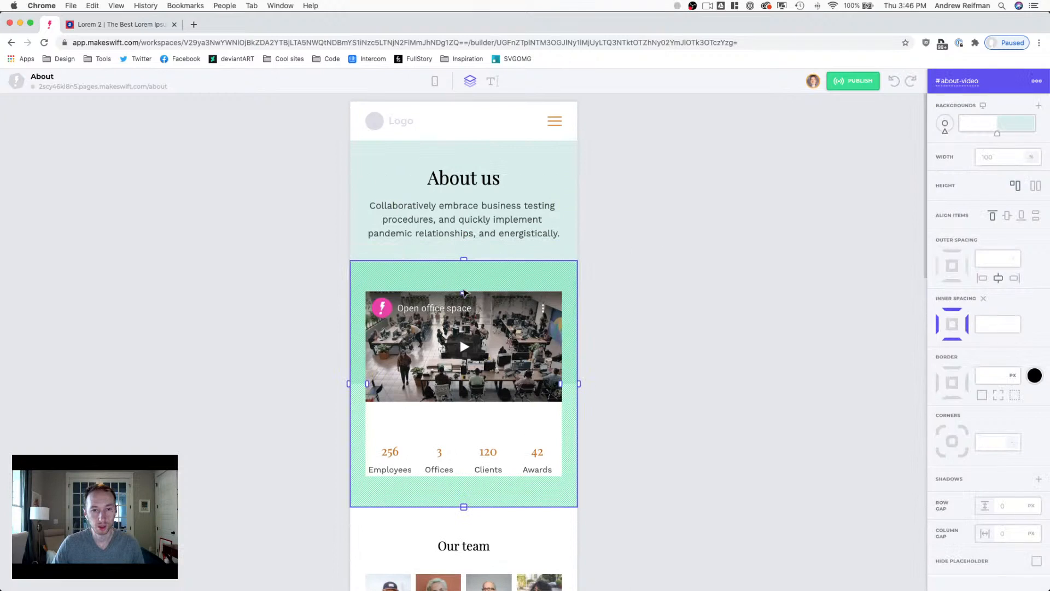
left_click_drag(462, 274, 463, 254)
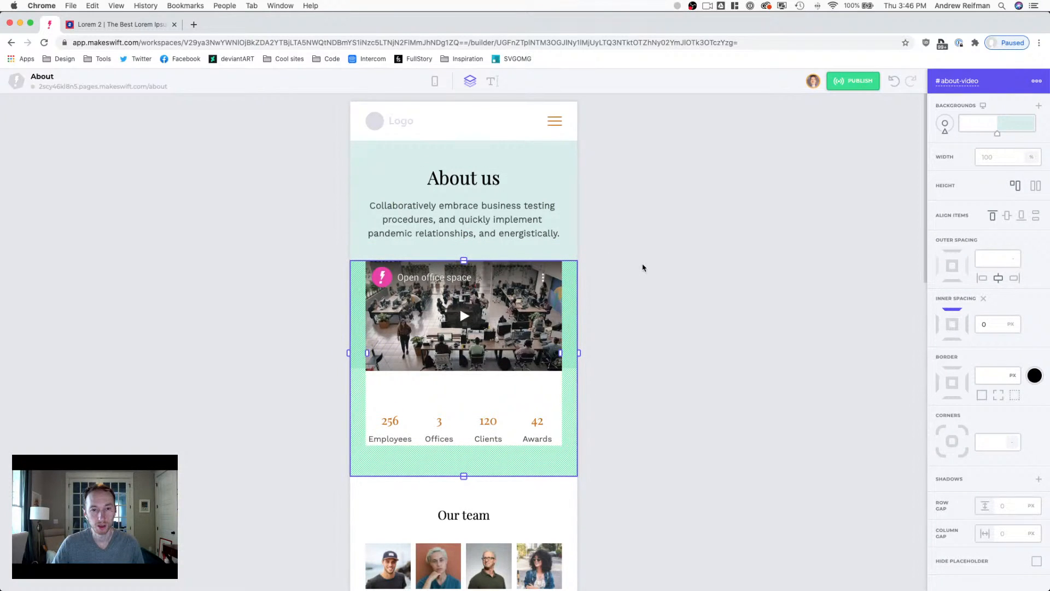
key("super+z")
Step: Remove the hero's bottom inner spacing and slightly reduce the video section's top inner spacing in the mobile layout
left_click(476, 257)
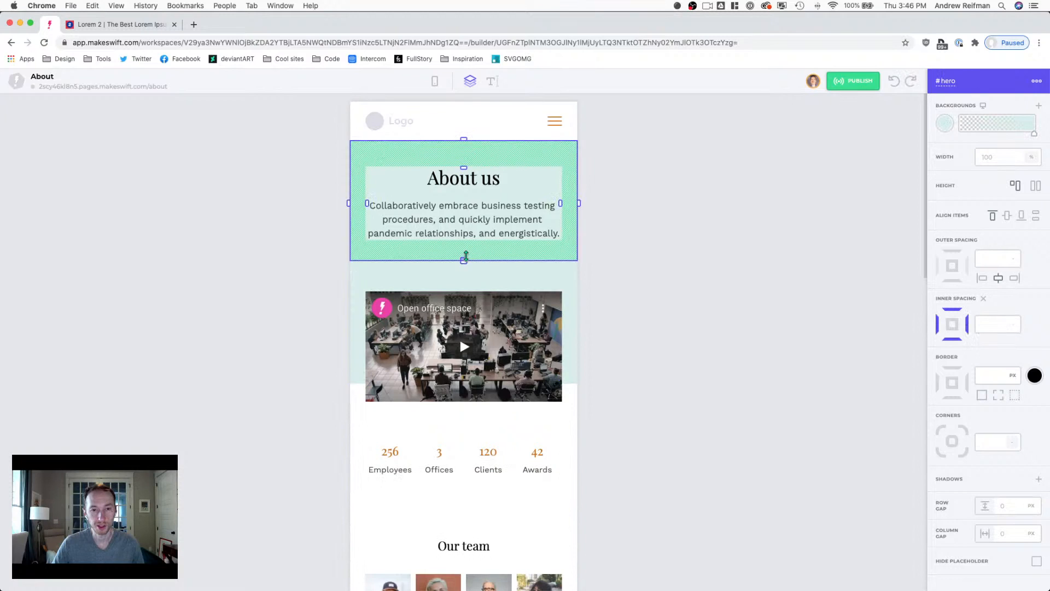
left_click_drag(466, 256, 467, 236)
left_click(616, 242)
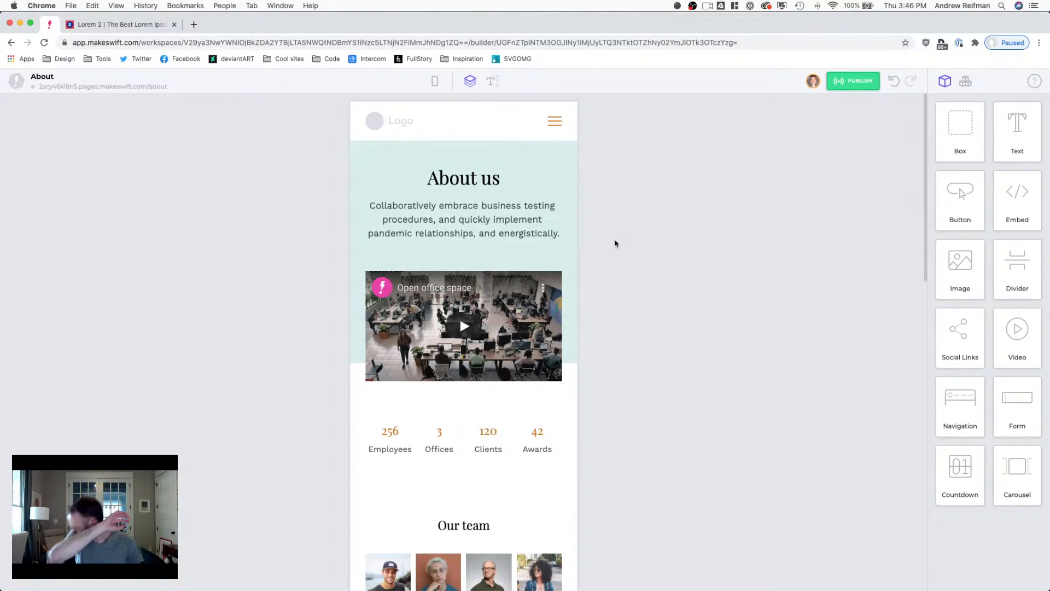
left_click(463, 272)
left_click_drag(463, 272, 463, 262)
left_click(650, 270)
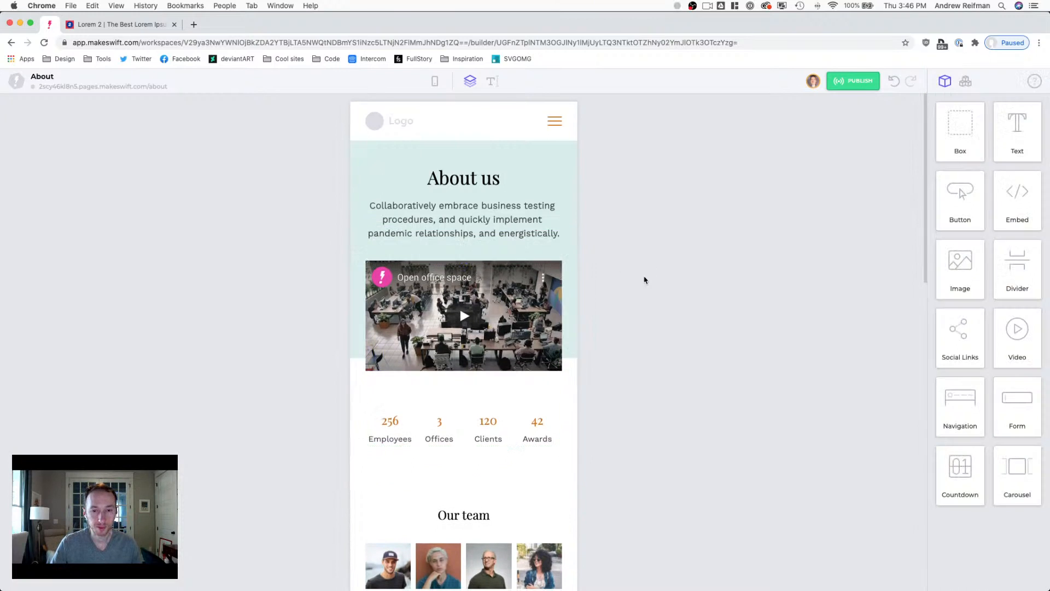
Step: Clear the row gap between the office video and the statistics row in the mobile layout
left_click(466, 378)
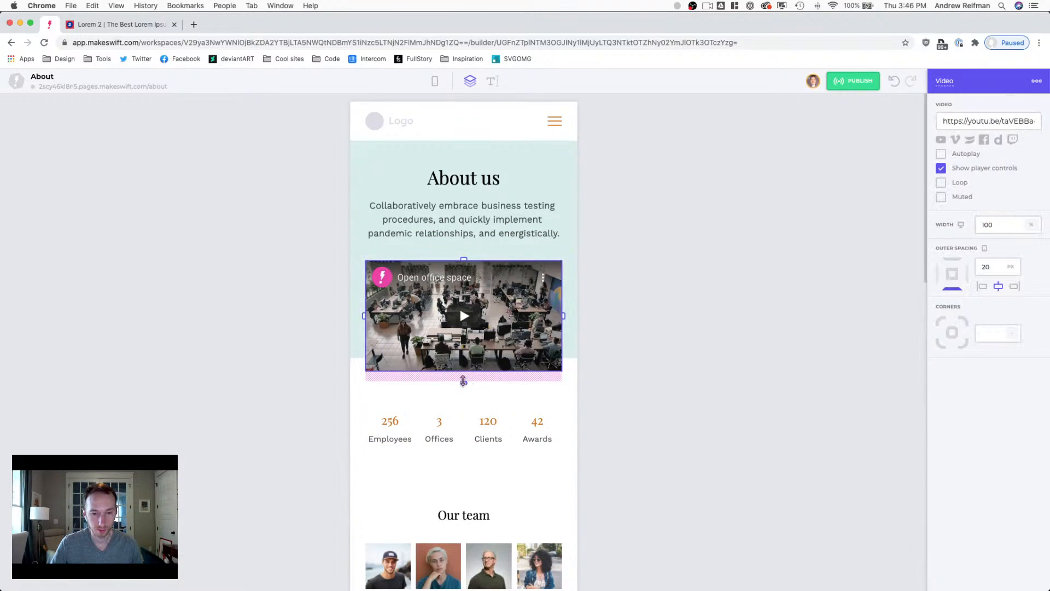
left_click(528, 394)
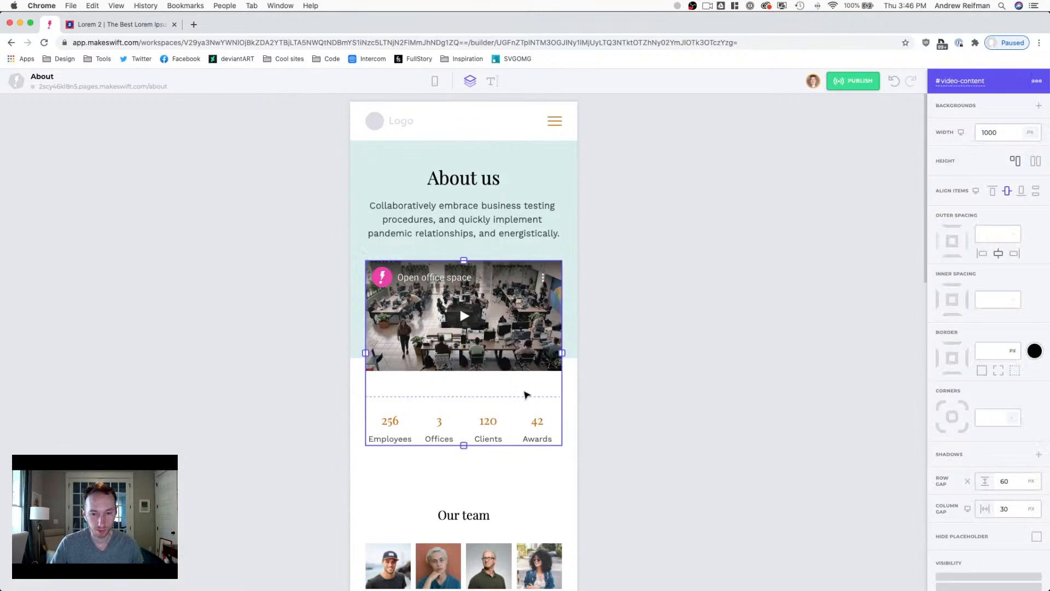
left_click(967, 482)
left_click(715, 408)
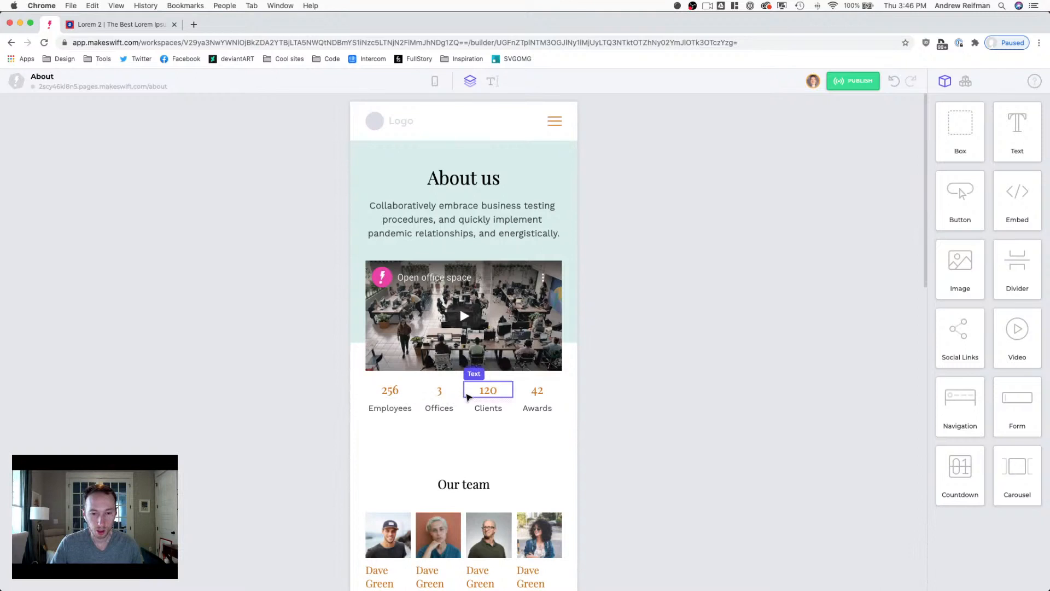
Step: Try rearranging the four statistics into a two-by-two grid in the mobile layout
mouse_move(427, 394)
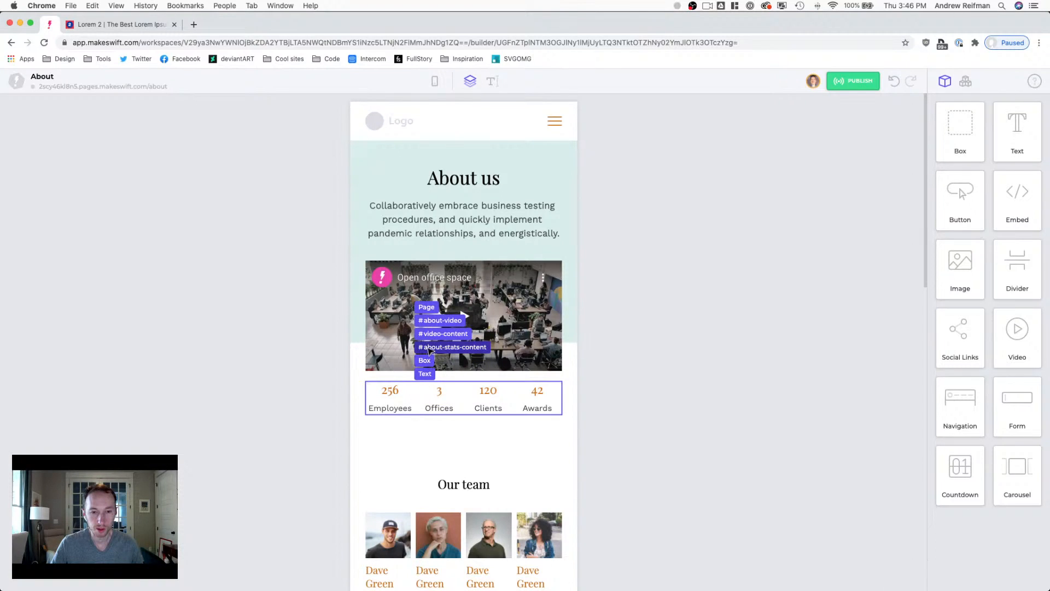
left_click(438, 347)
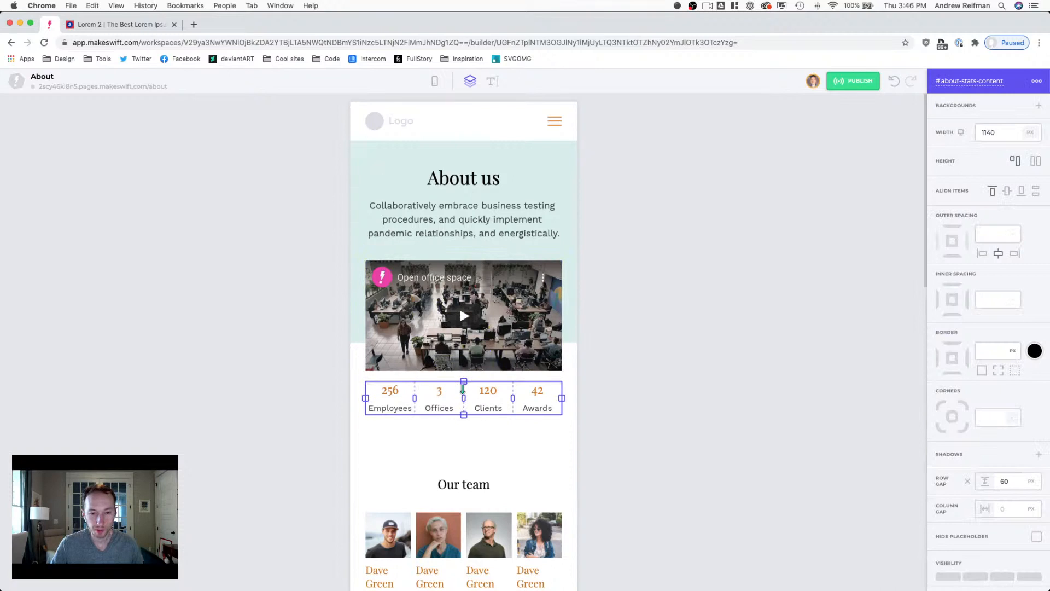
left_click(464, 392)
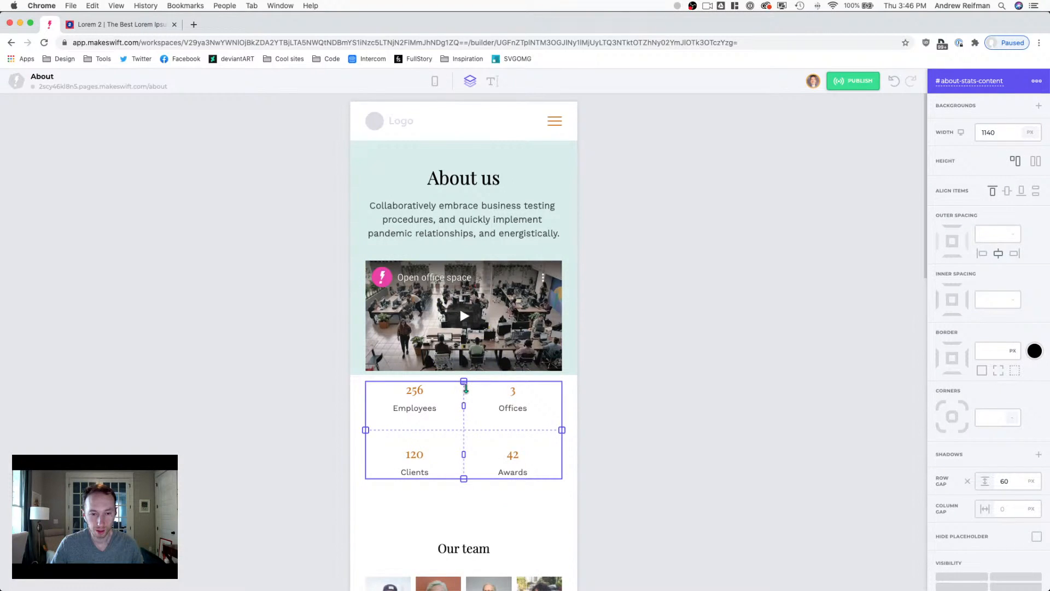
left_click(628, 385)
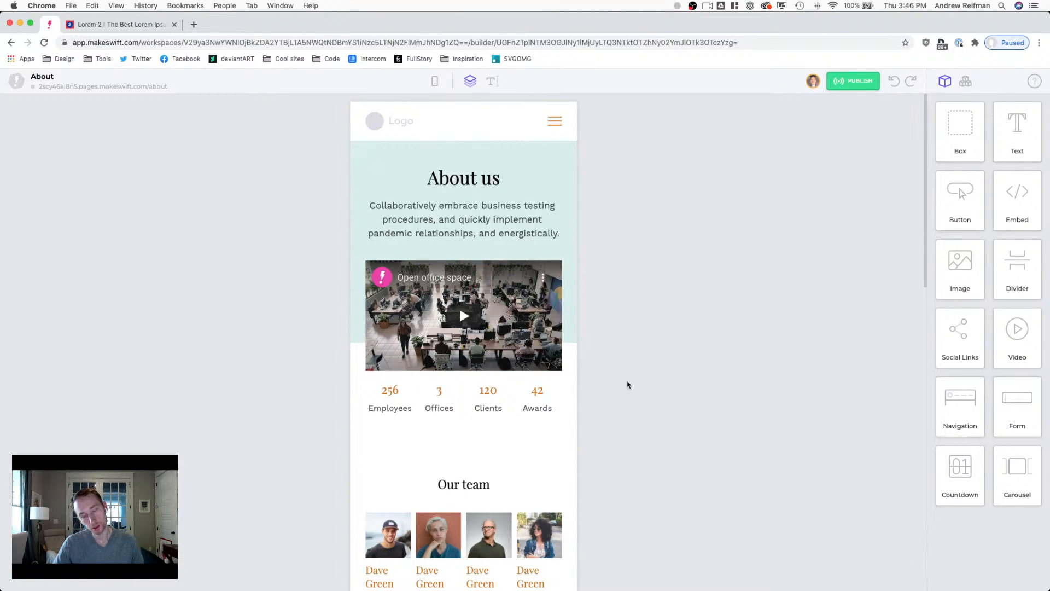
Step: Set the font size of the "256" employees figure to 32 px in the mobile layout
left_click(391, 391)
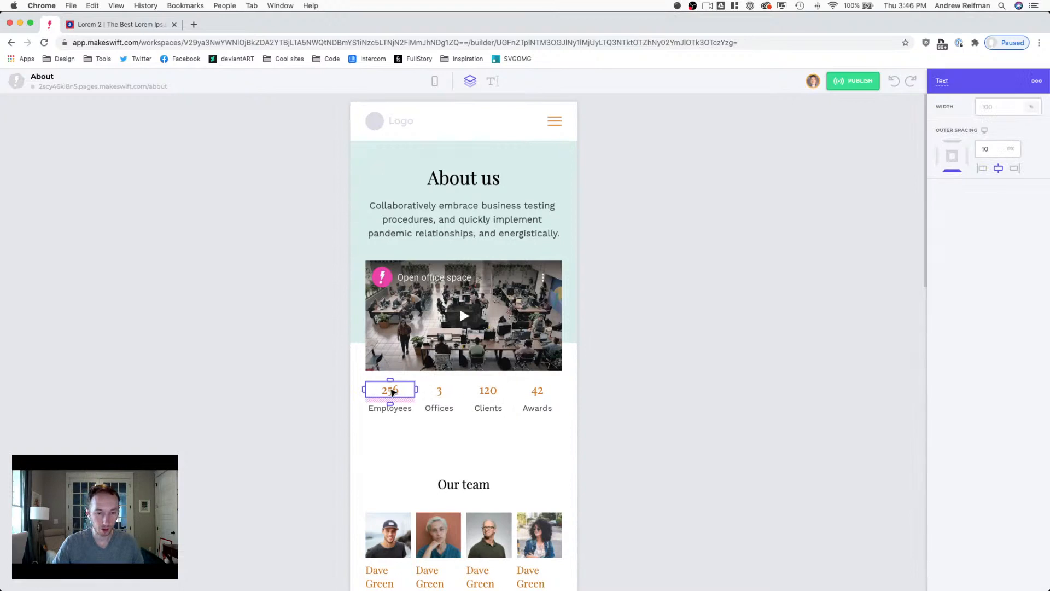
double_click(392, 391)
left_click(972, 296)
type("32")
key("Return")
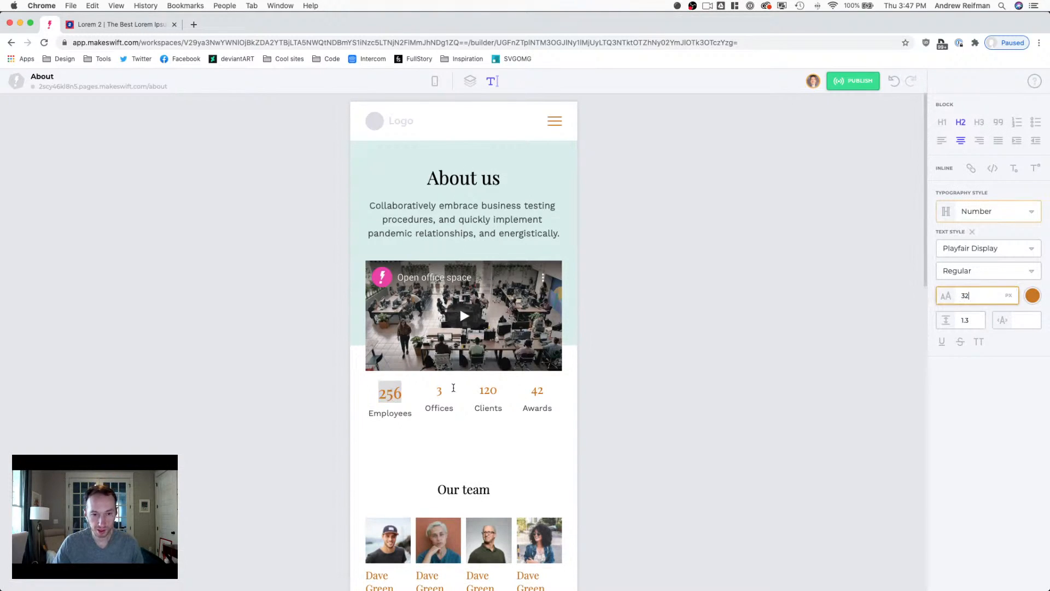
Step: Update the global "Number" typography style with the resized employees figure's formatting
left_click(440, 390)
double_click(384, 393)
left_click(987, 213)
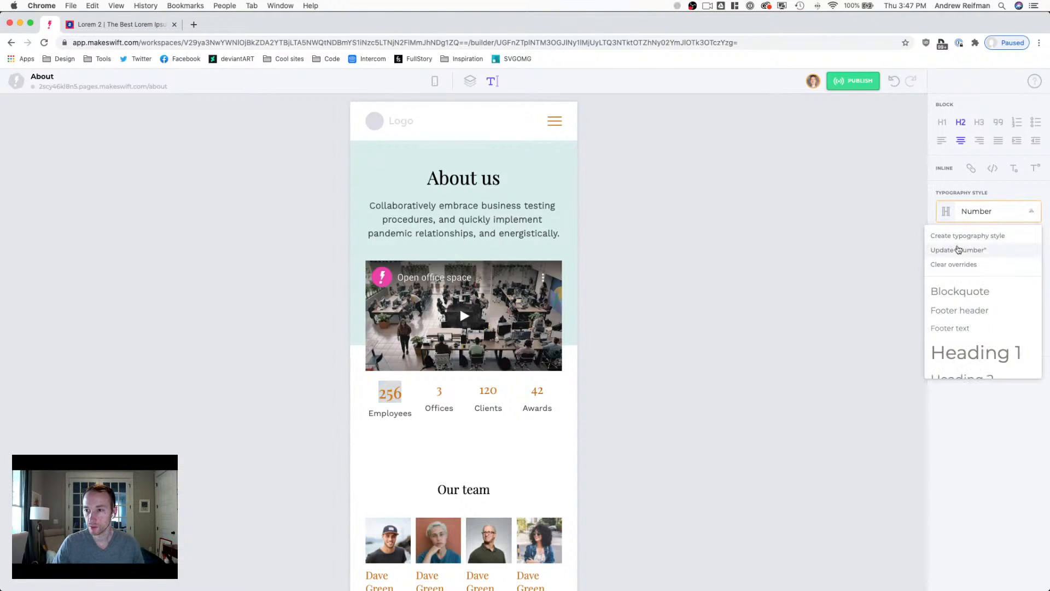
left_click(958, 251)
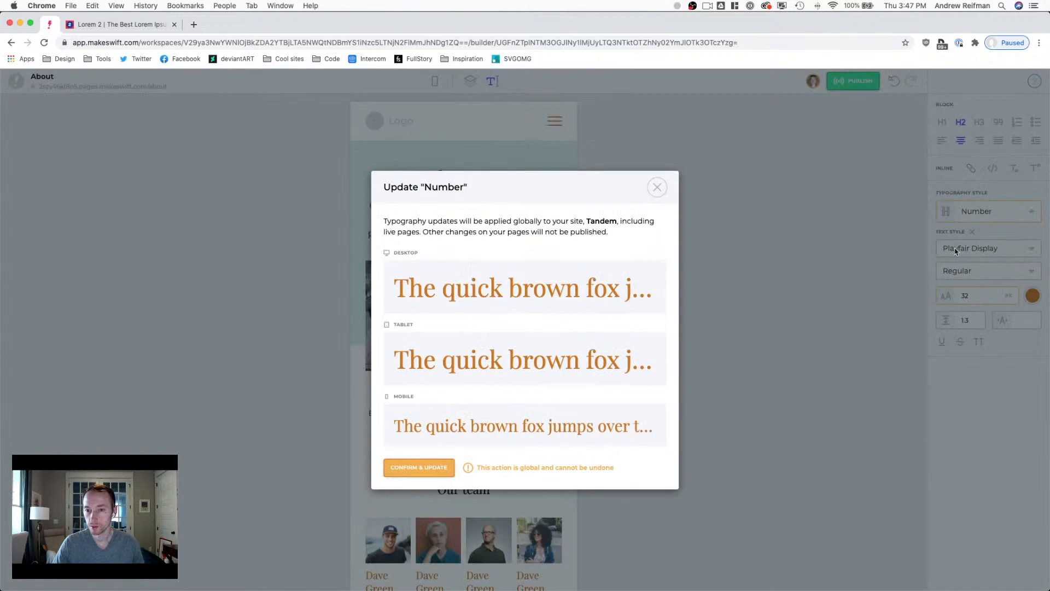
left_click(440, 468)
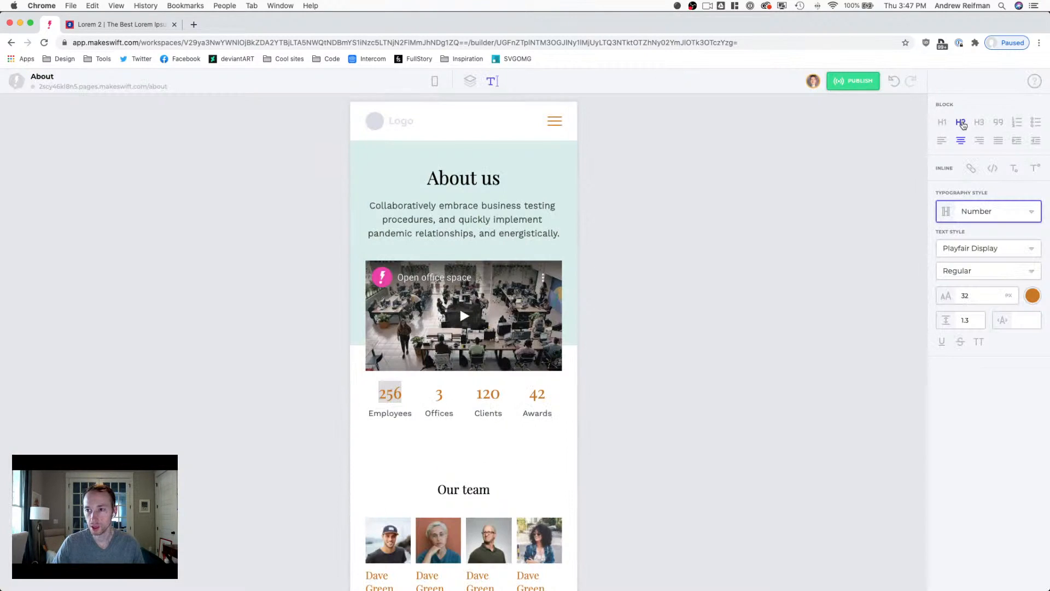
Step: Check the block type and typography style of the other statistics figures and the "About us" and "Our team" headings
left_click(440, 393)
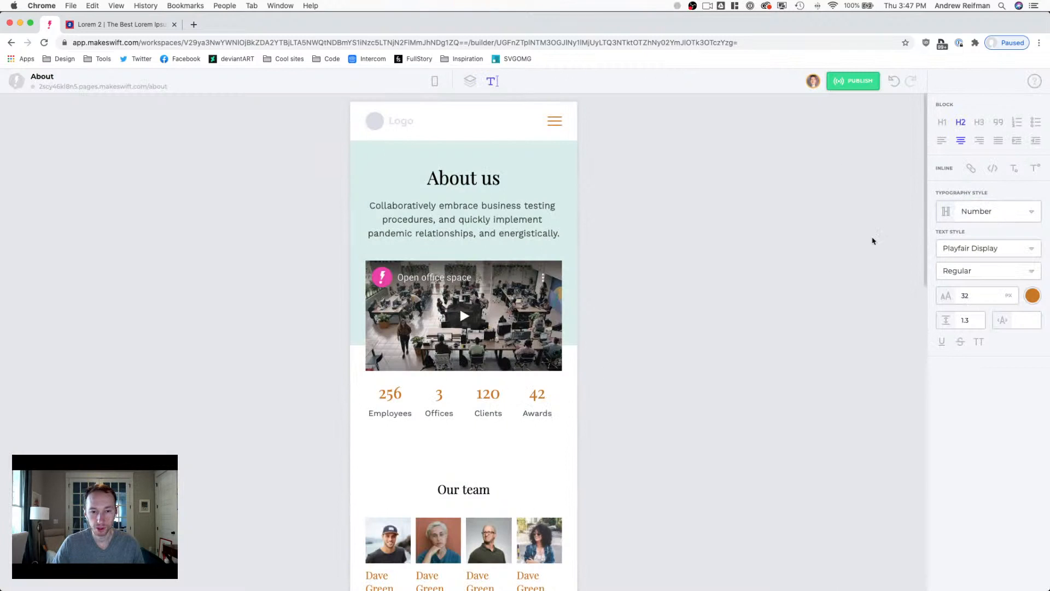
left_click(963, 122)
left_click(484, 392)
left_click(538, 394)
left_click(468, 179)
scroll(470, 470, "down", 1)
left_click(475, 463)
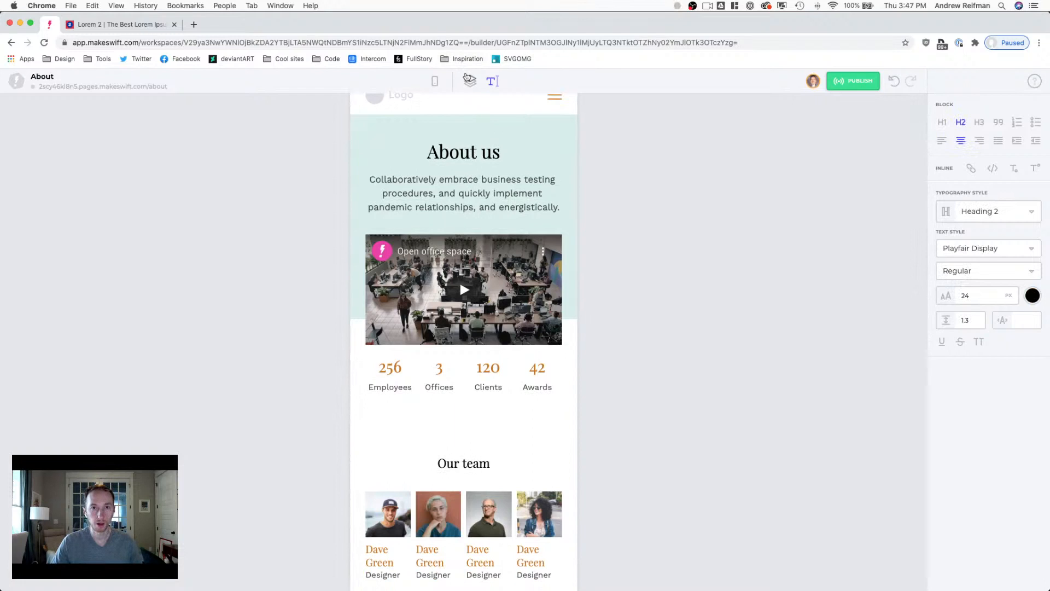
Step: Return to layout editing and remove the video section's inner spacing below the statistics in the mobile layout
left_click(468, 77)
left_click(494, 419)
left_click_drag(464, 419, 464, 390)
left_click(650, 372)
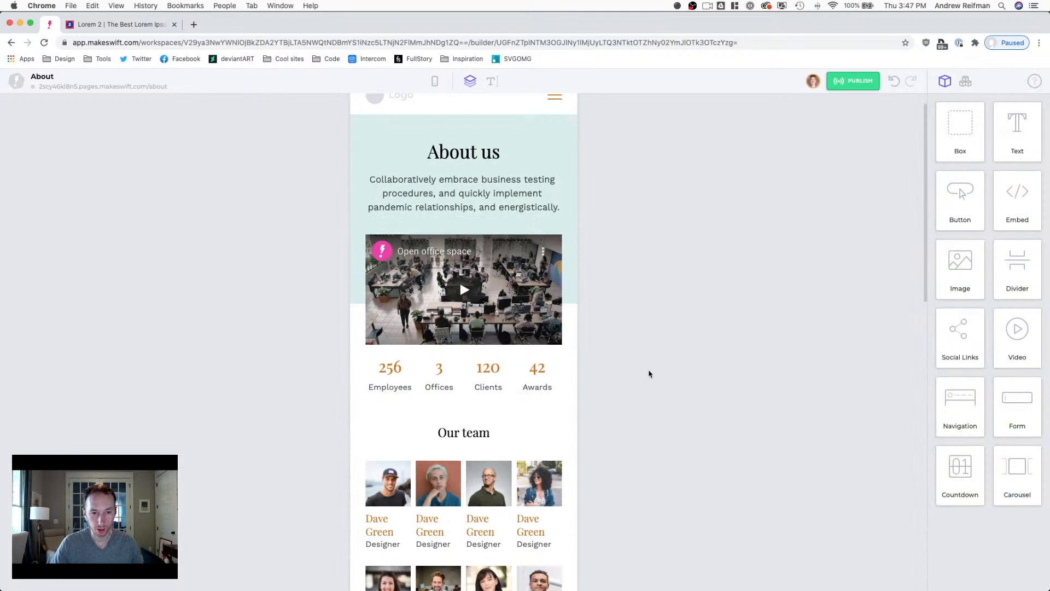
Step: Slightly reduce the outer spacing below the office video in the mobile layout
scroll(665, 299, "down", 1)
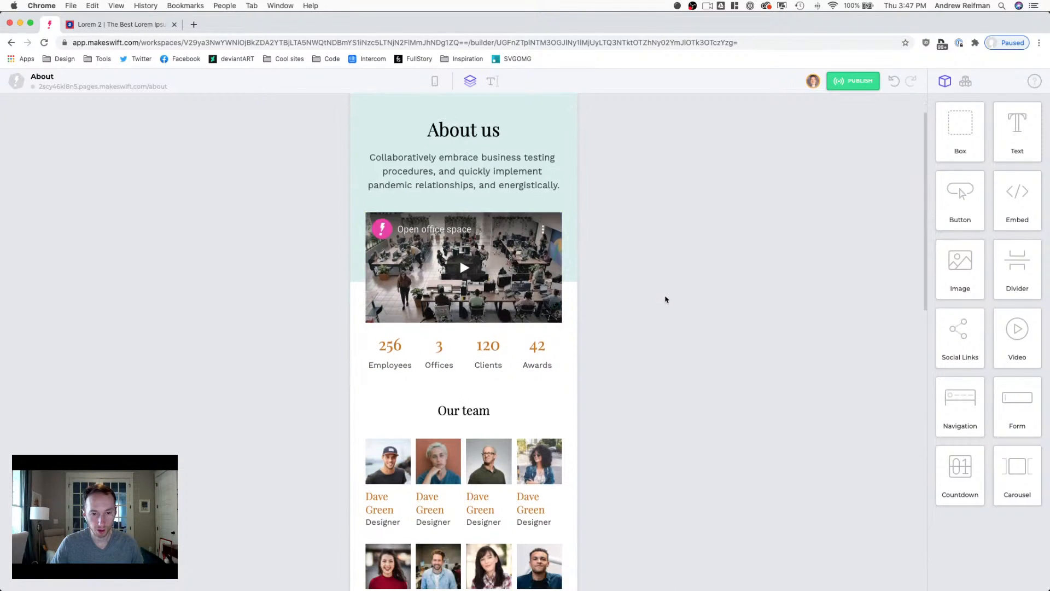
left_click(464, 320)
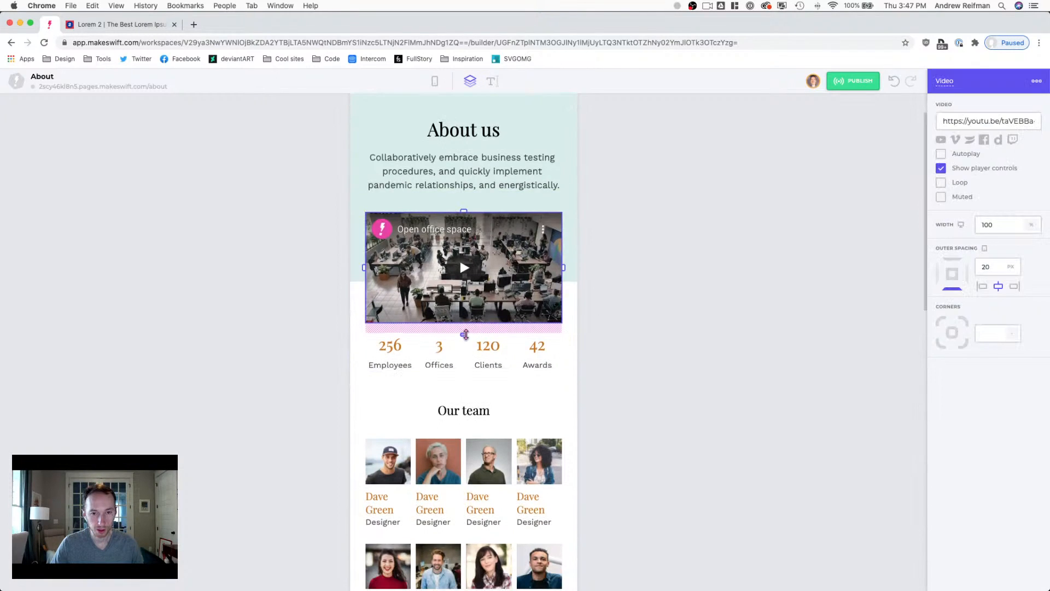
left_click(657, 345)
scroll(656, 361, "down", 3)
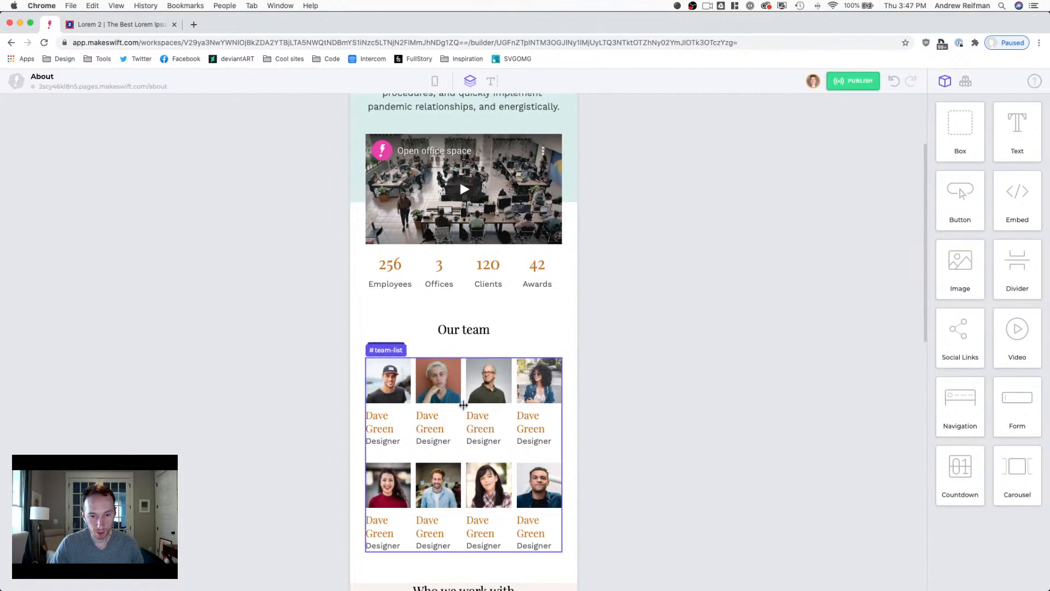
Step: Resize the team list columns in the mobile layout so that every row holds two team members
left_click(464, 404)
left_click(464, 392)
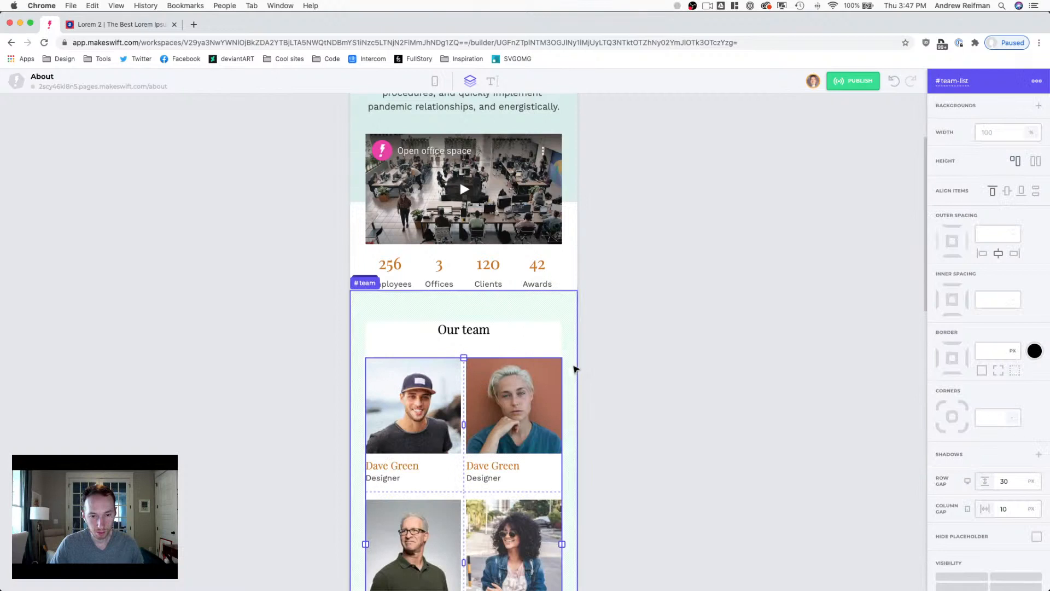
scroll(572, 368, "down", 3)
scroll(526, 386, "down", 3)
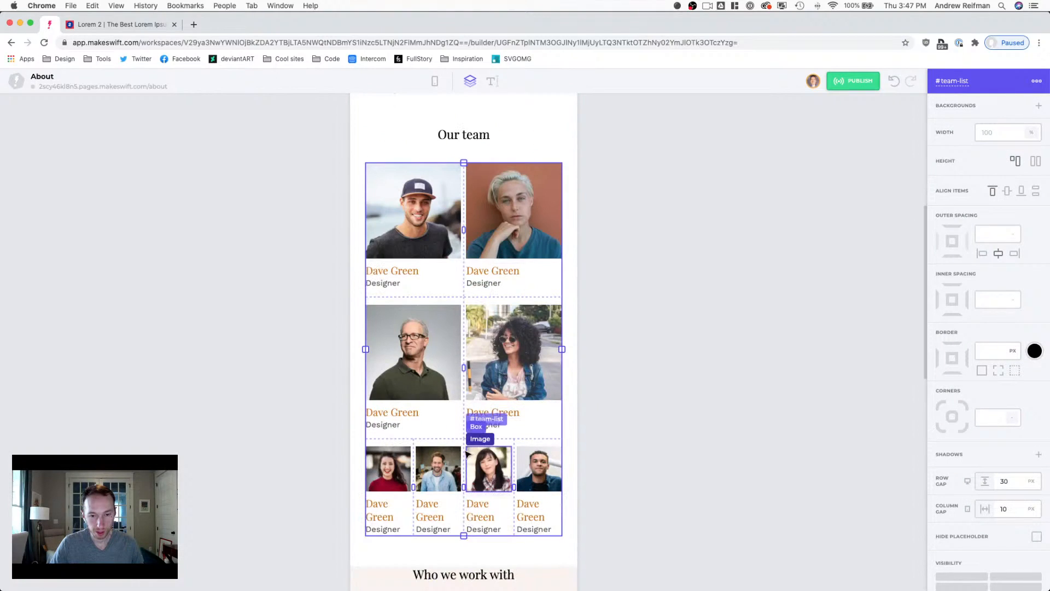
left_click(468, 452)
left_click(463, 450)
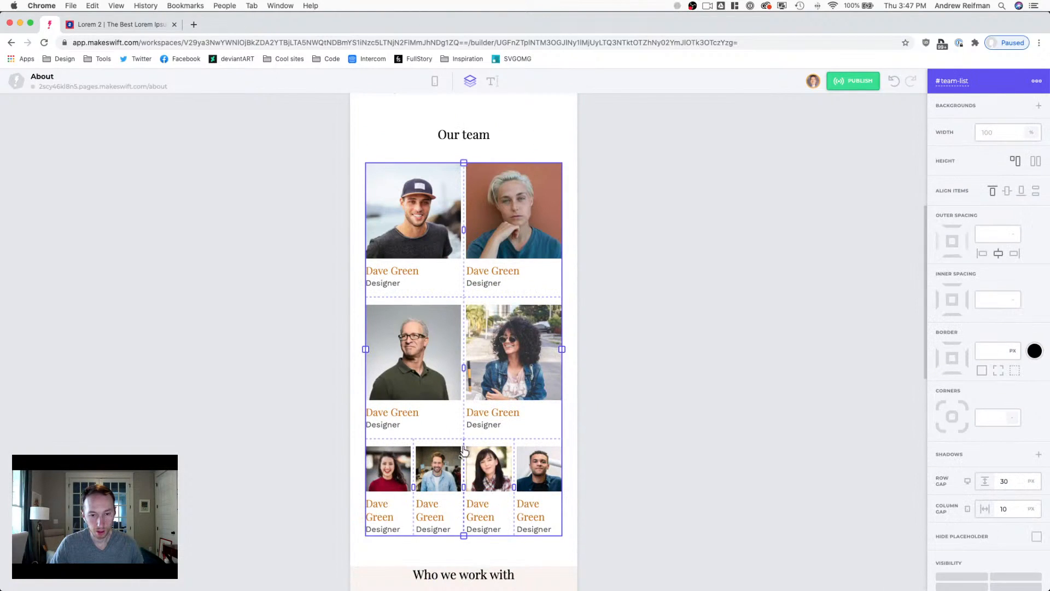
left_click(463, 451)
scroll(640, 375, "down", 2)
left_click(643, 377)
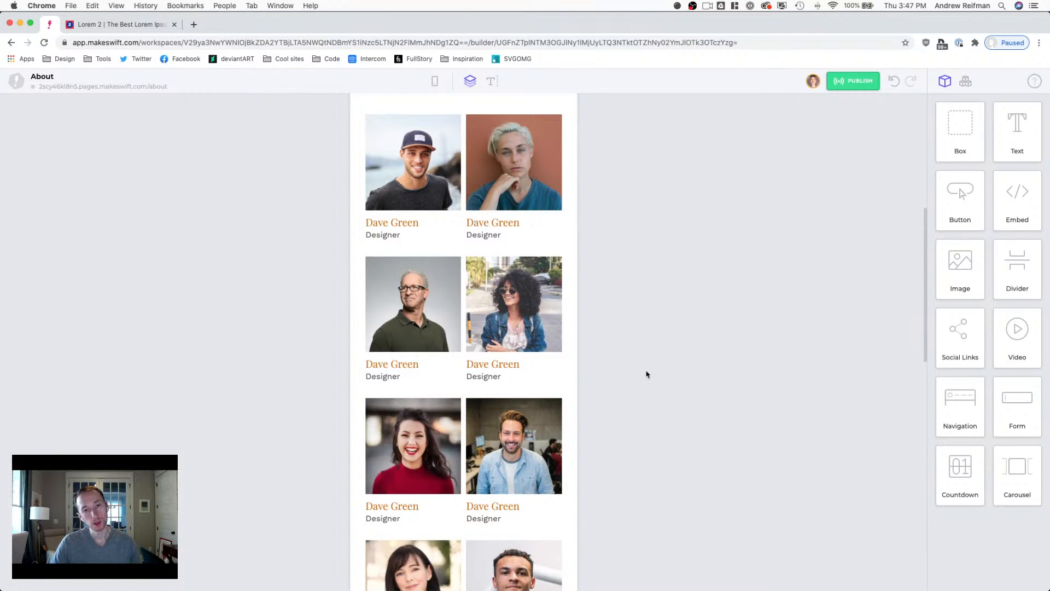
Step: Increase the inner spacing above the "Who we work with" heading in the customers section of the mobile layout
scroll(649, 372, "up", 2)
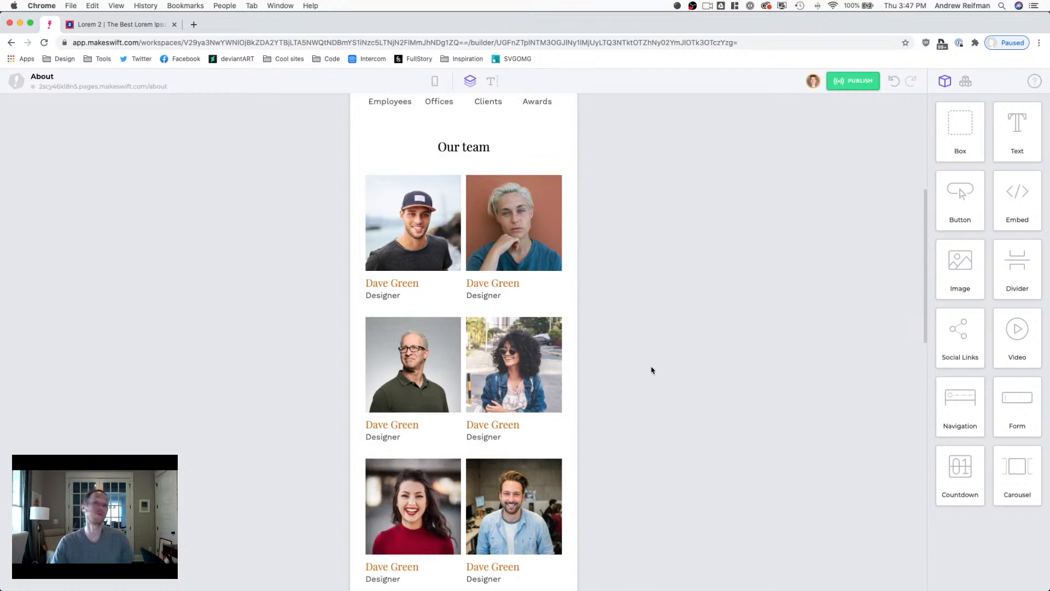
scroll(651, 370, "down", 4)
scroll(651, 366, "down", 7)
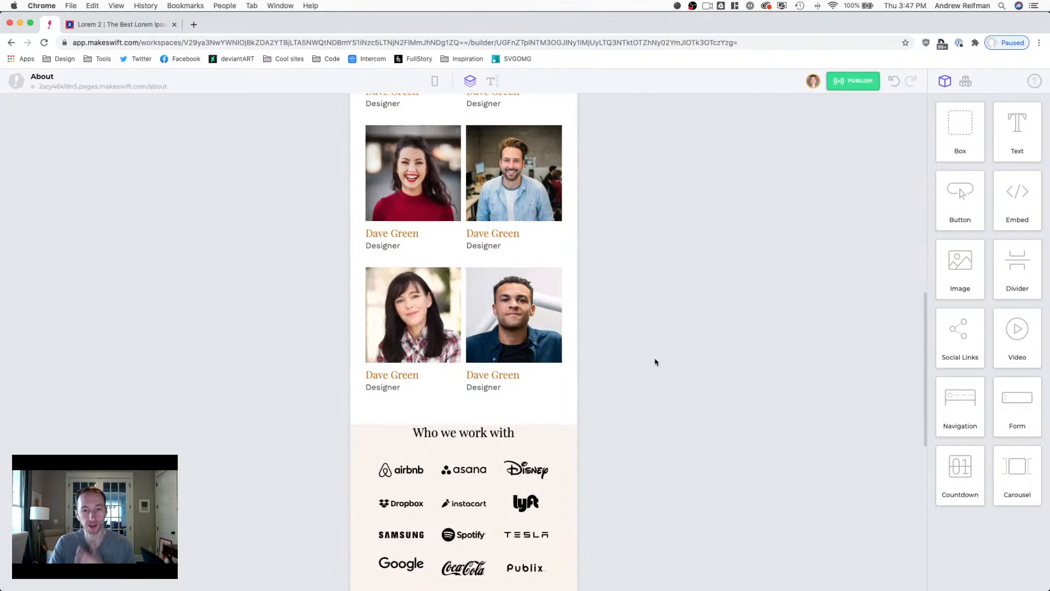
scroll(655, 359, "down", 1)
scroll(624, 357, "down", 1)
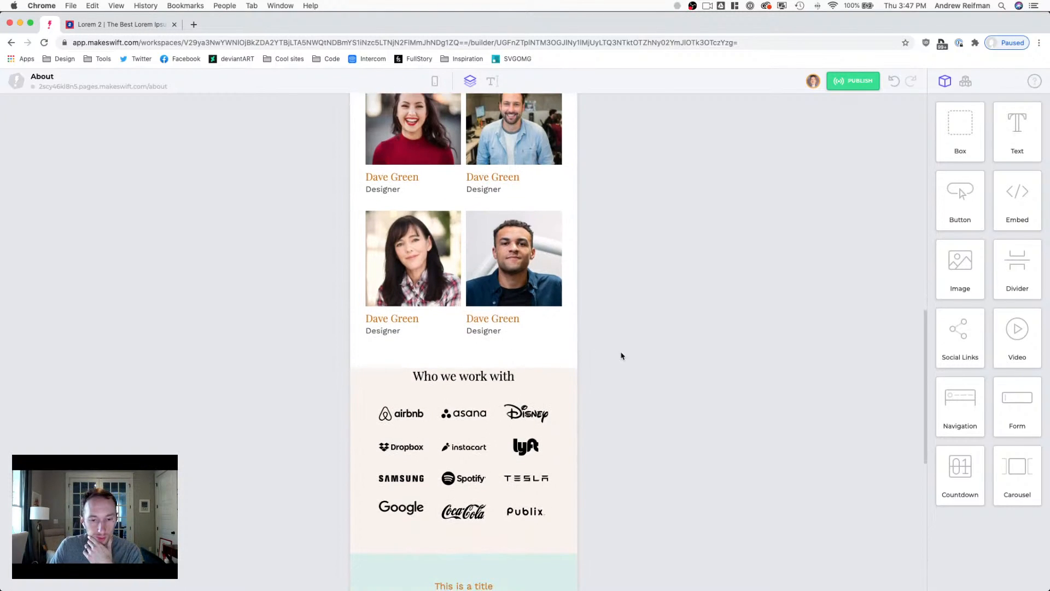
left_click(363, 376)
left_click_drag(466, 378, 463, 394)
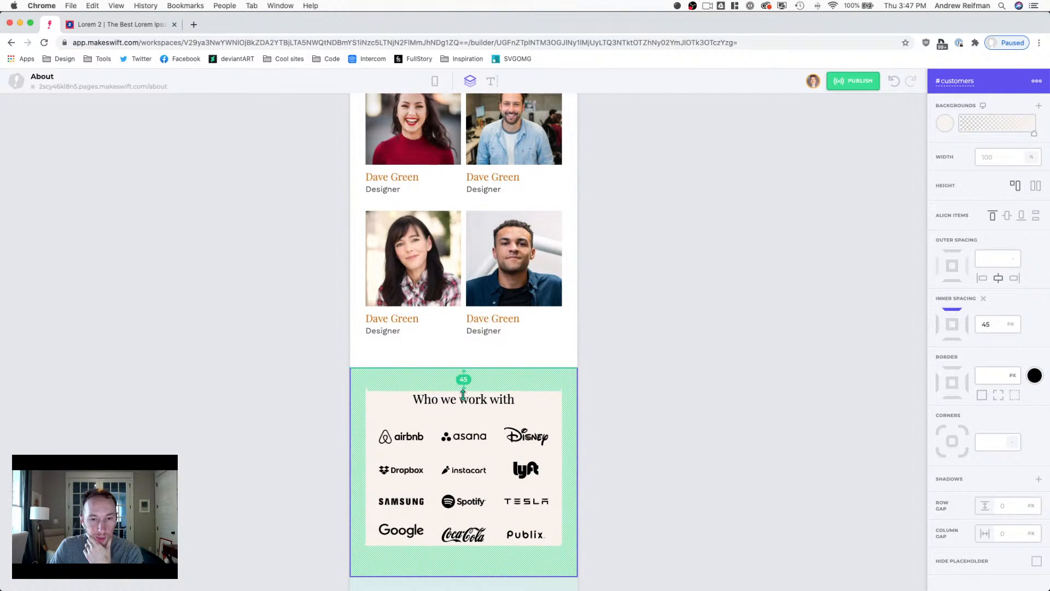
left_click(710, 399)
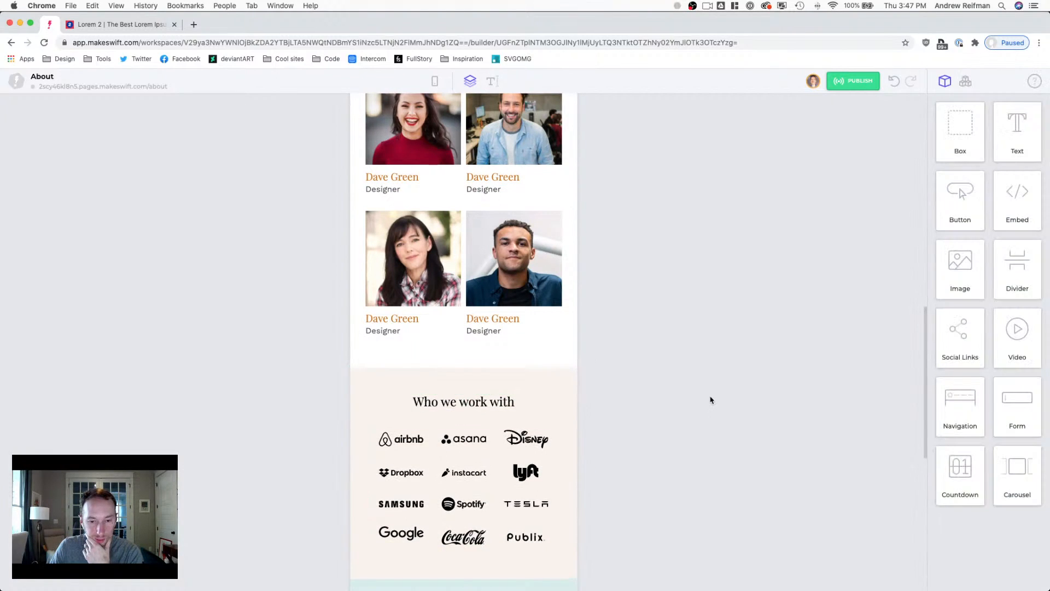
Step: Review the mobile layout from the team section to the footer links, checking the team section's bottom inner spacing
scroll(720, 377, "down", 3)
scroll(720, 377, "down", 5)
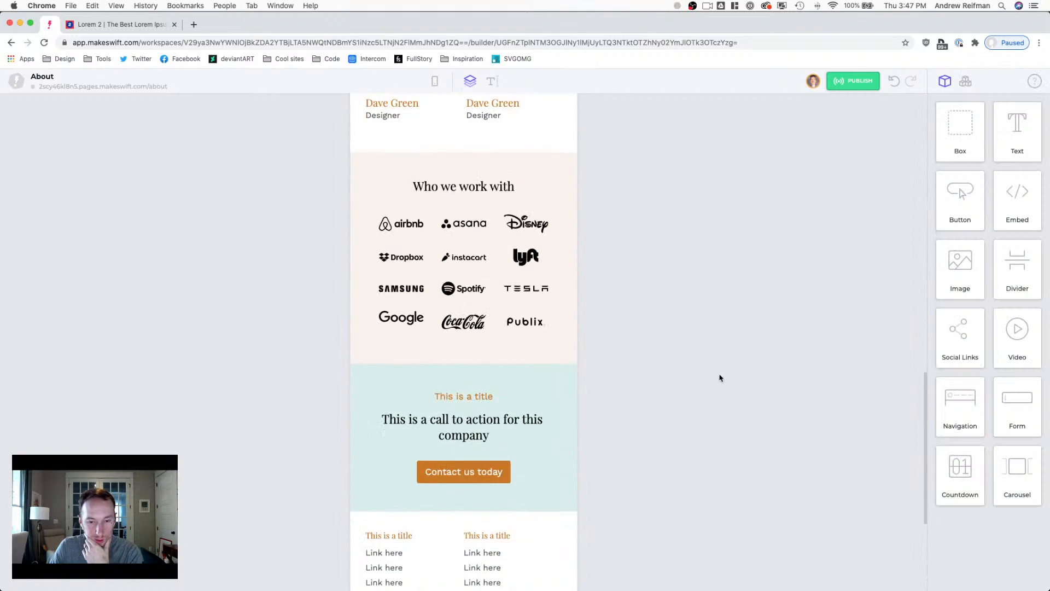
scroll(724, 377, "up", 6)
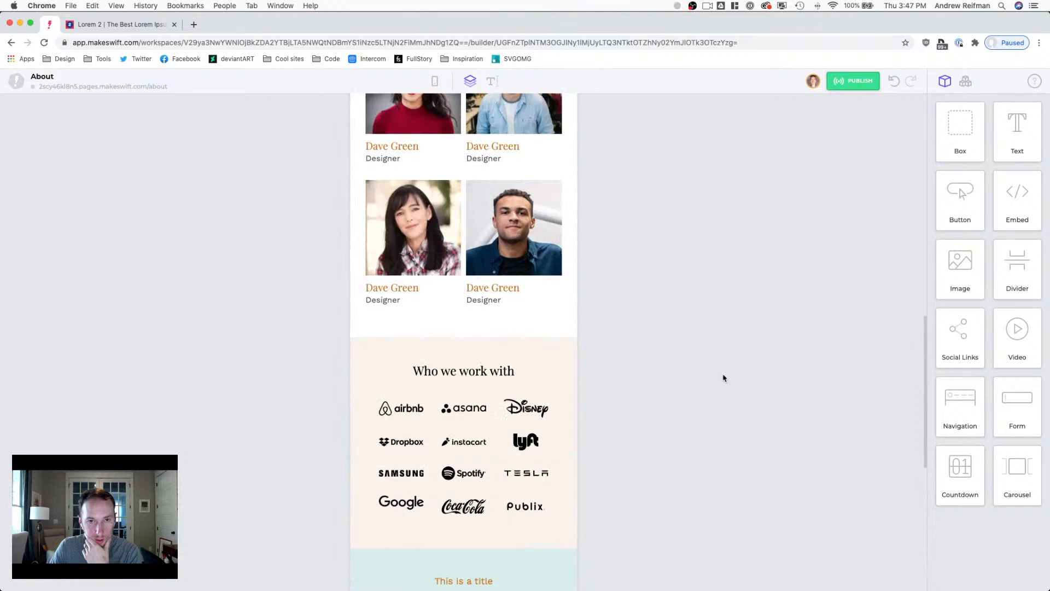
left_click(498, 322)
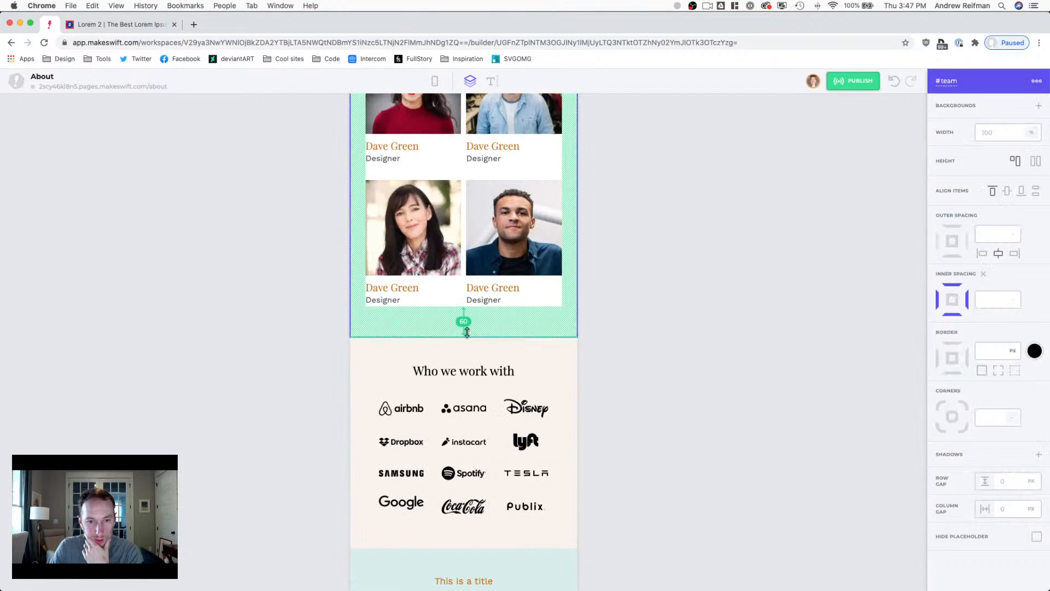
left_click(693, 338)
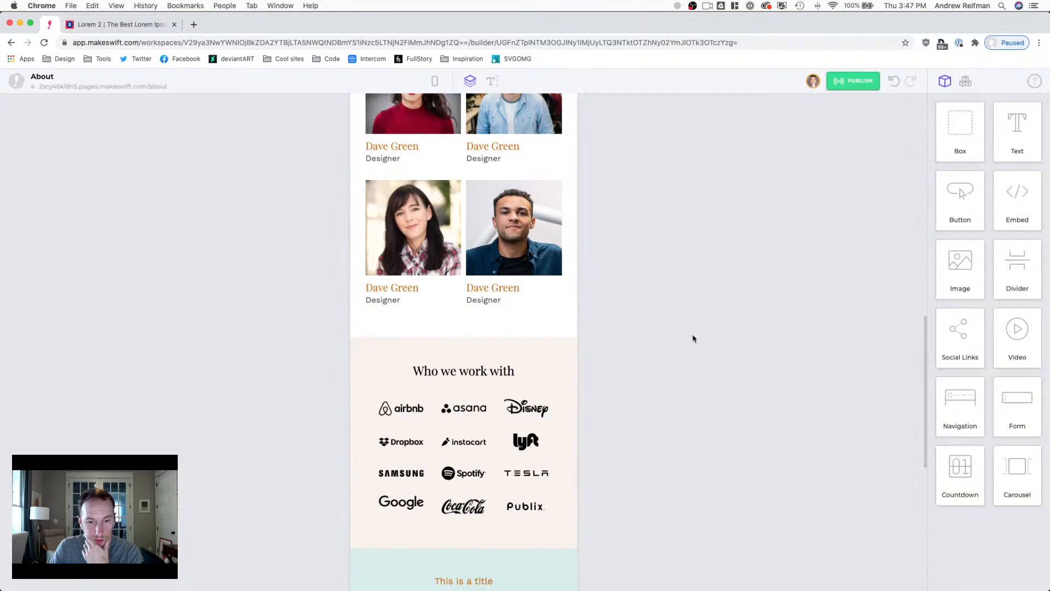
scroll(692, 338, "down", 3)
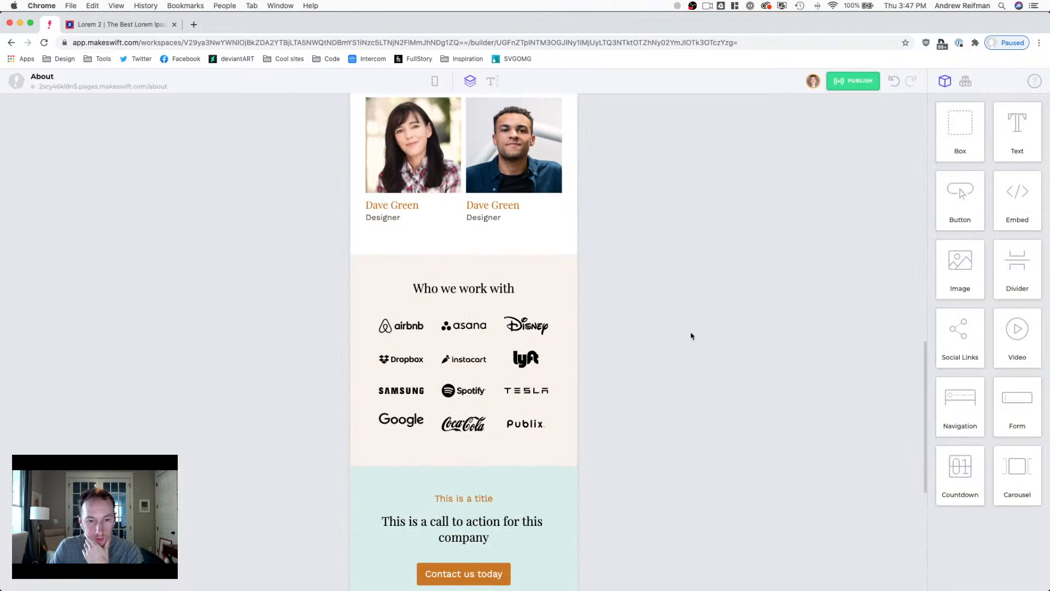
scroll(691, 336, "down", 6)
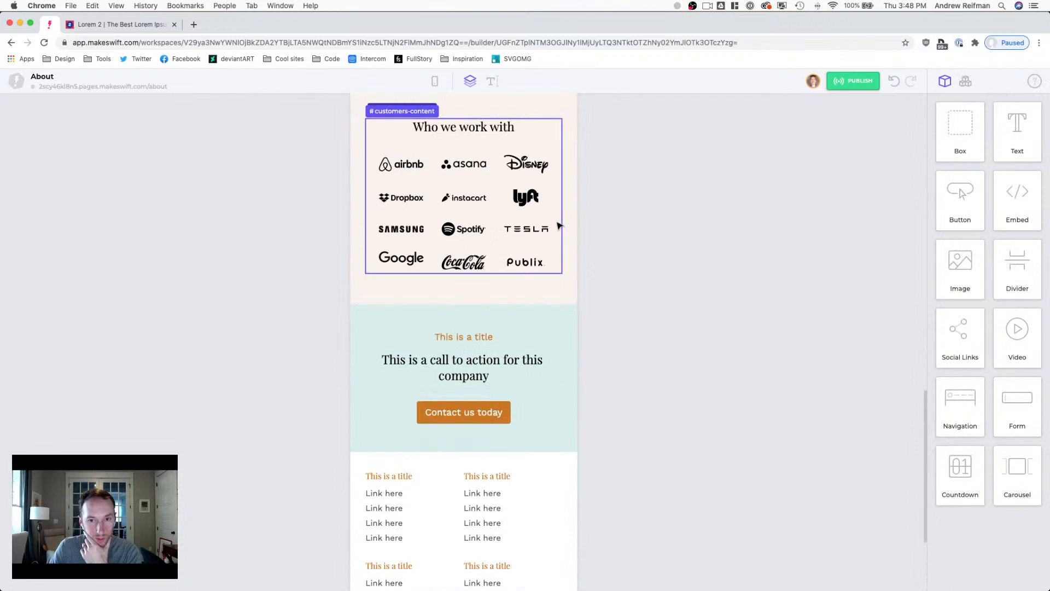
scroll(634, 278, "down", 6)
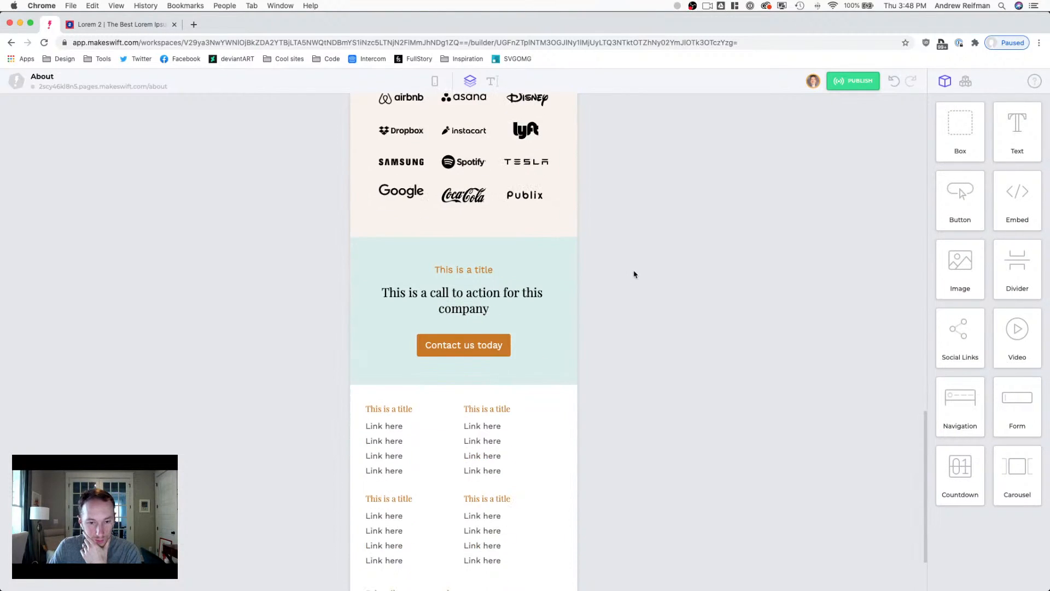
scroll(635, 278, "up", 5)
scroll(634, 278, "up", 20)
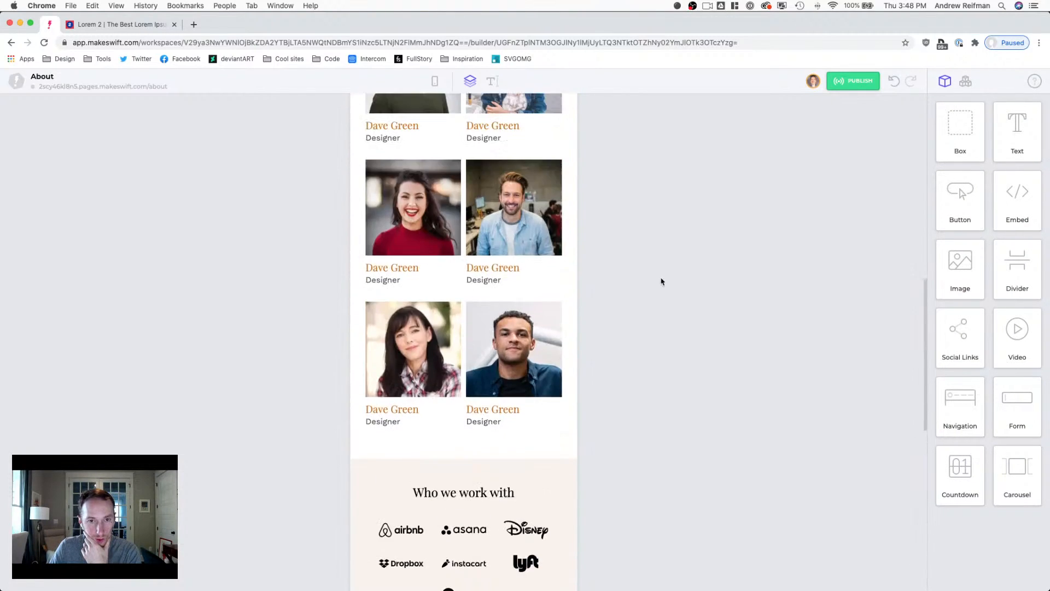
scroll(661, 281, "up", 5)
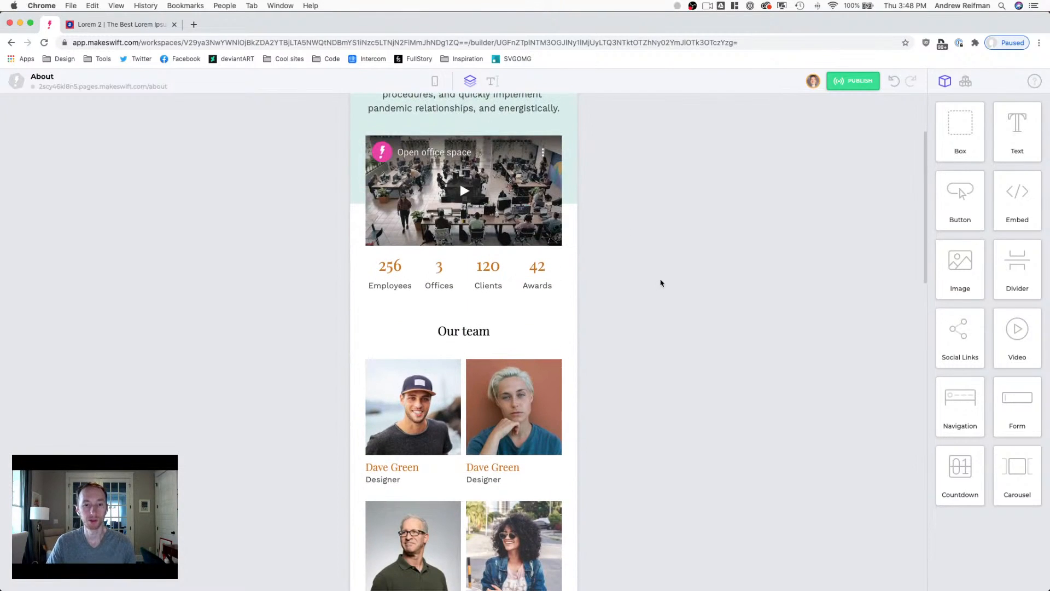
scroll(661, 282, "up", 4)
Step: Compare the top of the About page in the tablet and mobile layouts and check the navbar's inner spacing
key("2")
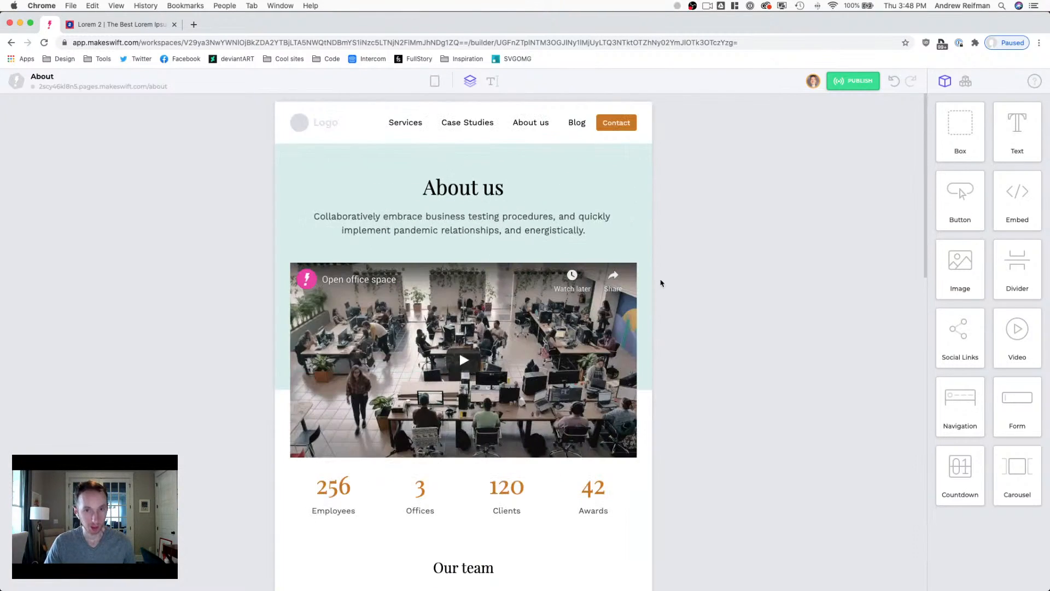
key("1")
key("2")
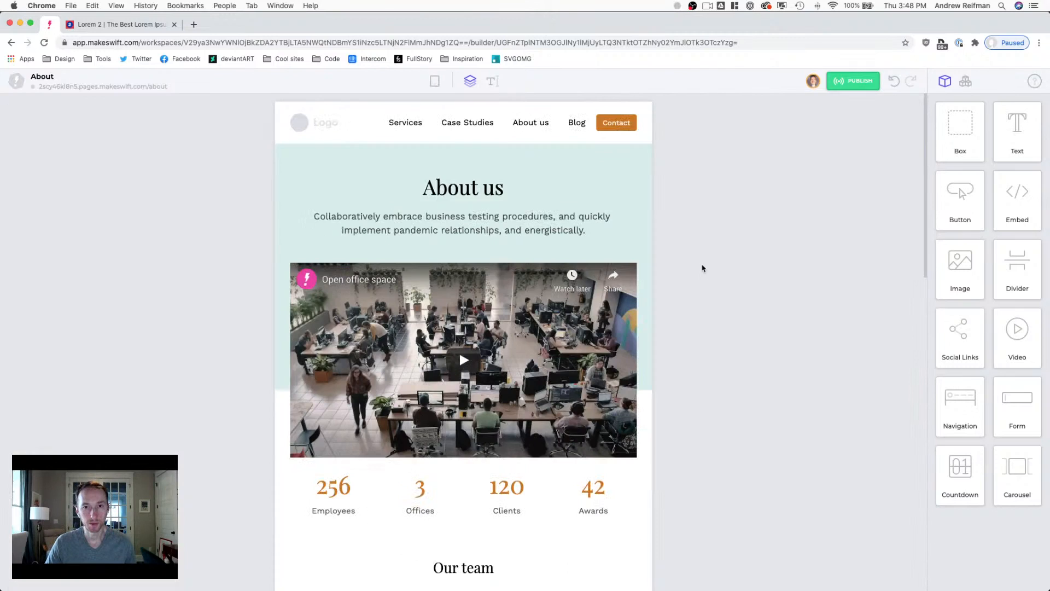
key("3")
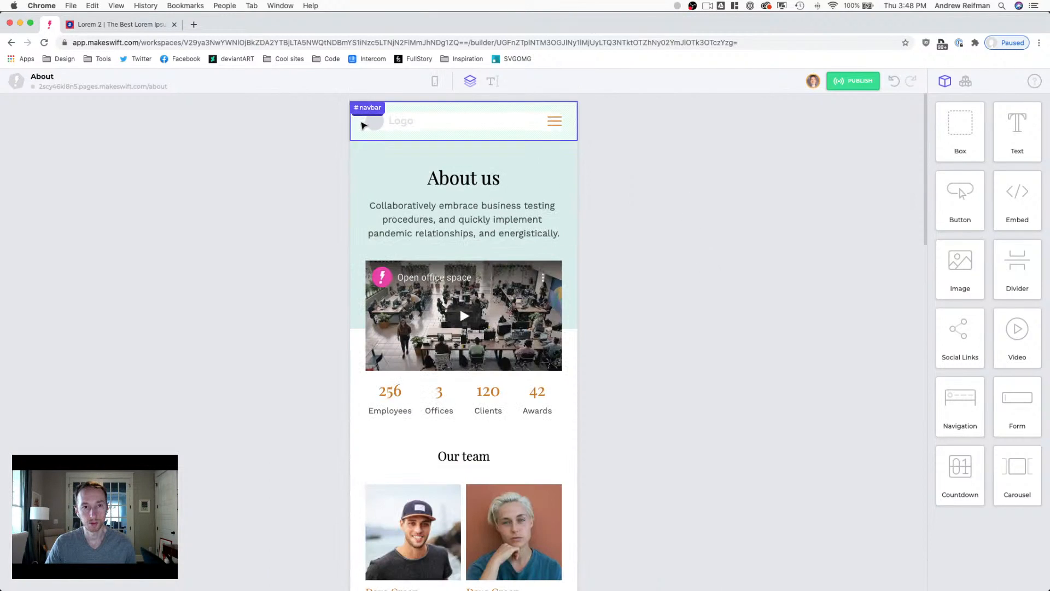
left_click(364, 126)
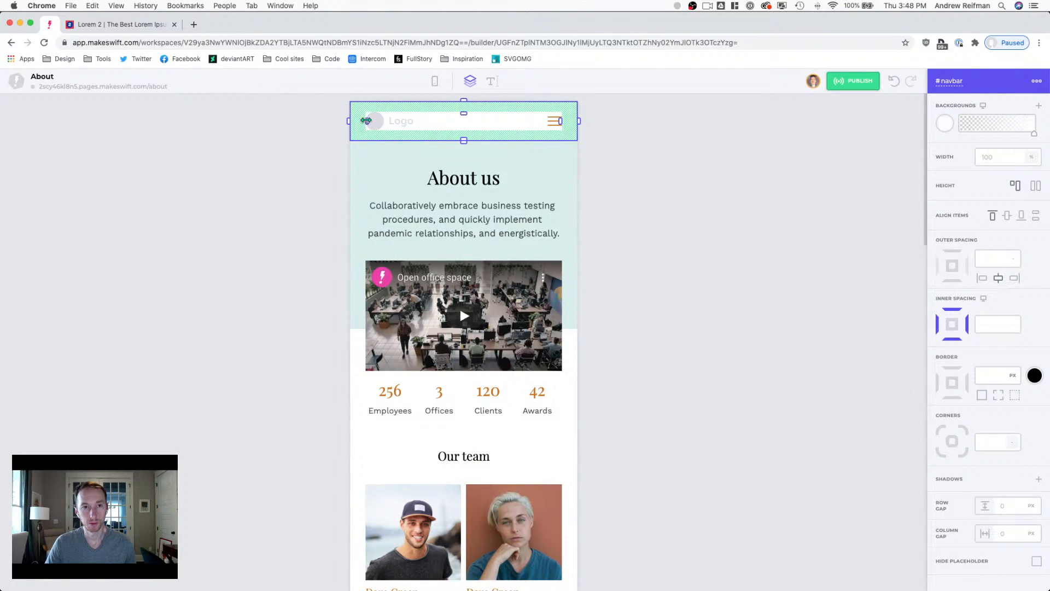
left_click(309, 140)
key("2")
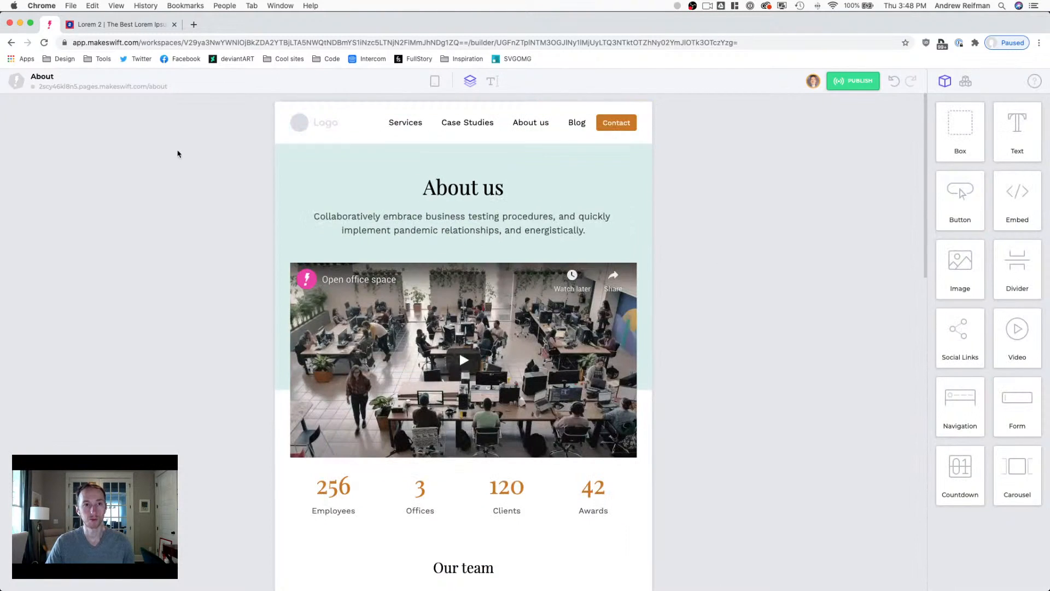
Step: Review the whole About page in the desktop layout
scroll(363, 176, "down", 10)
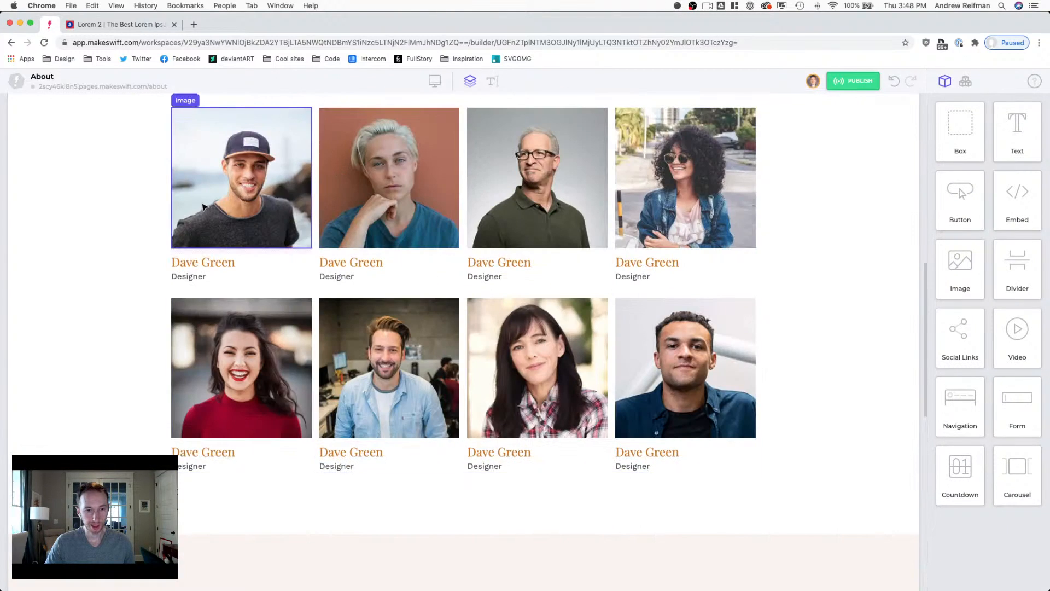
scroll(200, 208, "down", 9)
scroll(201, 208, "up", 15)
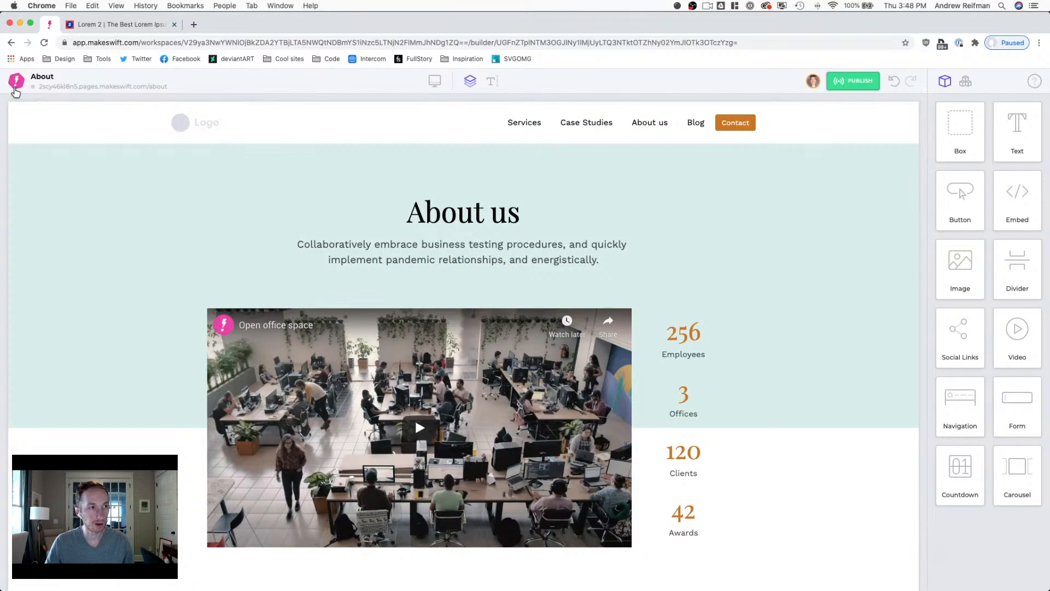
Step: Leave the About page's design and duplicate the Case Studies page as "Contact" with the URL path "contact"
left_click(16, 91)
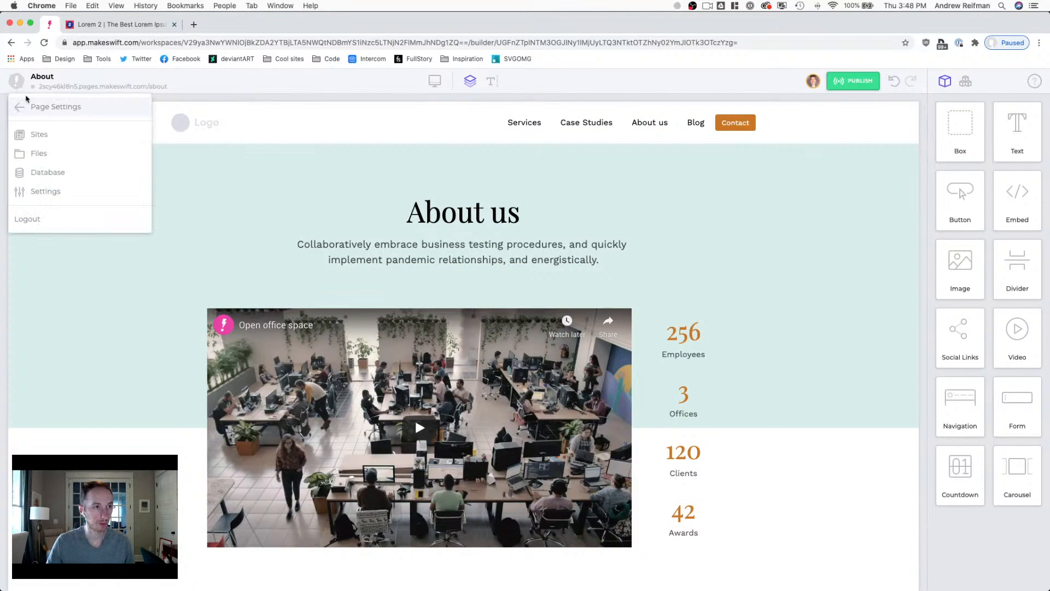
left_click(32, 108)
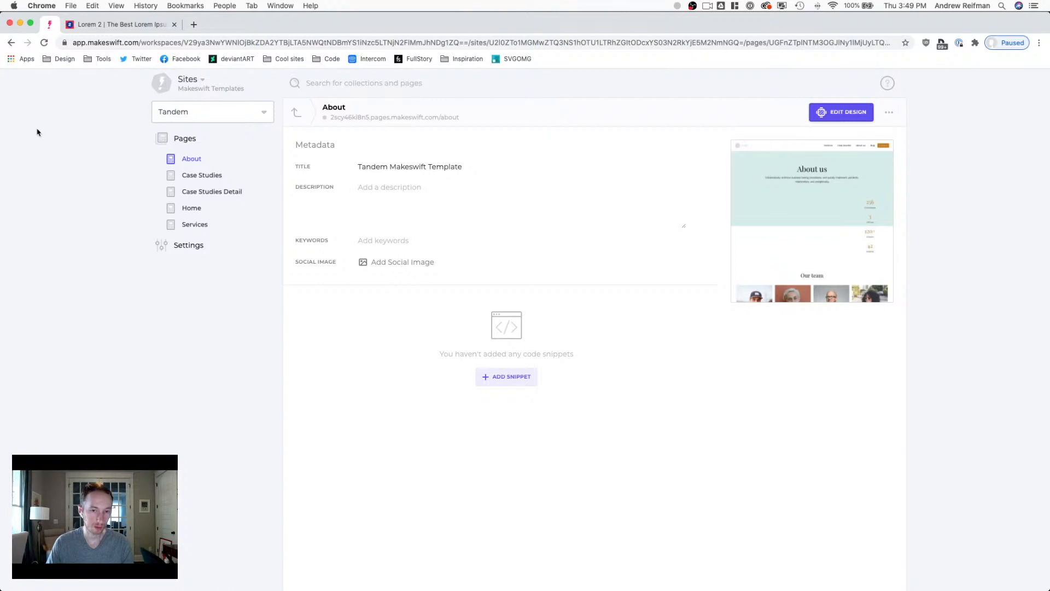
left_click(192, 176)
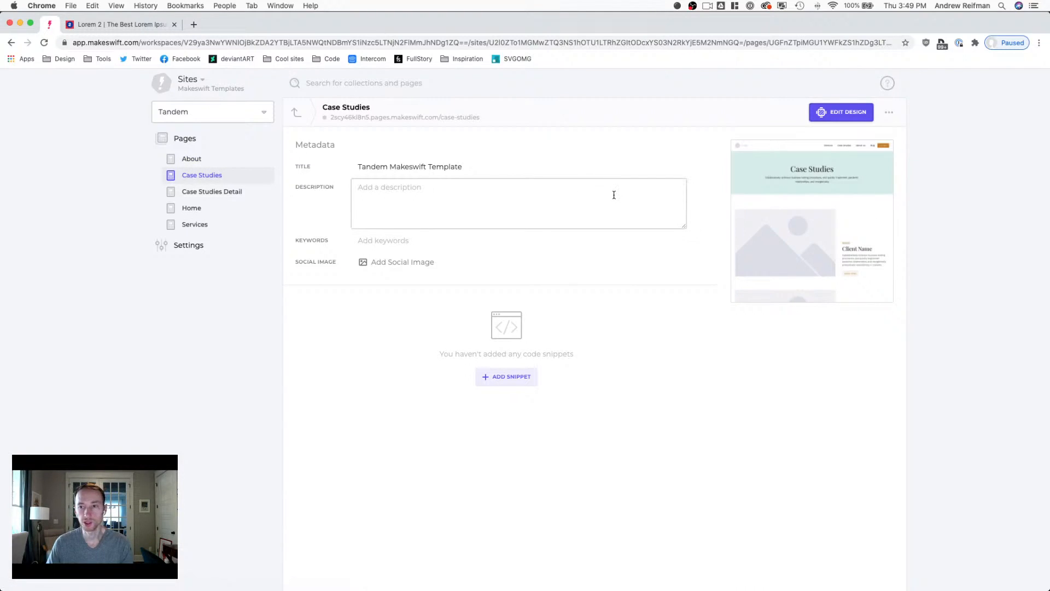
left_click(891, 112)
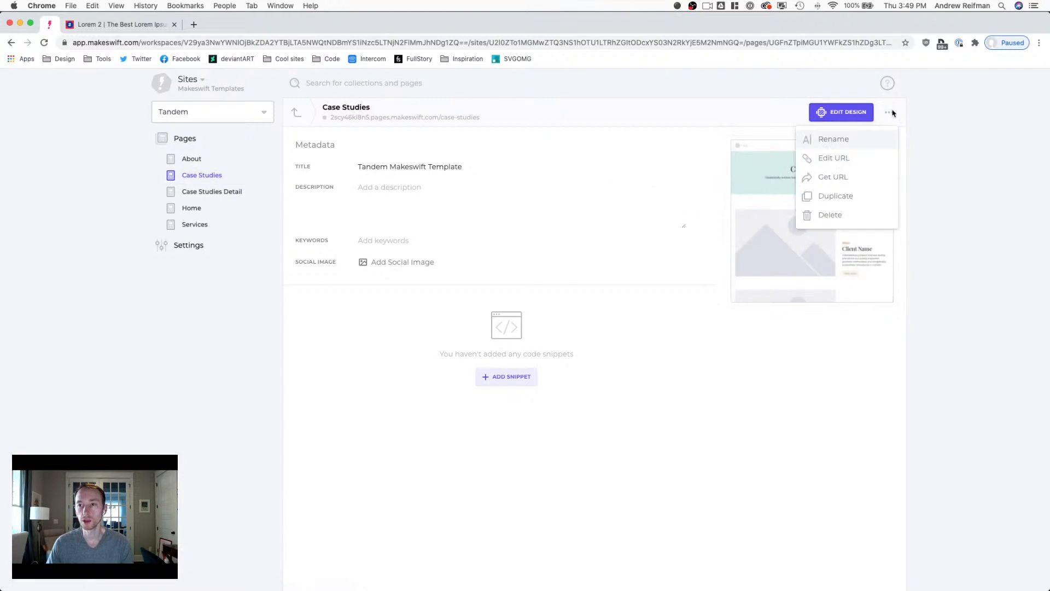
left_click(833, 198)
type("Contact")
key("Tab")
type("contact")
key("Return")
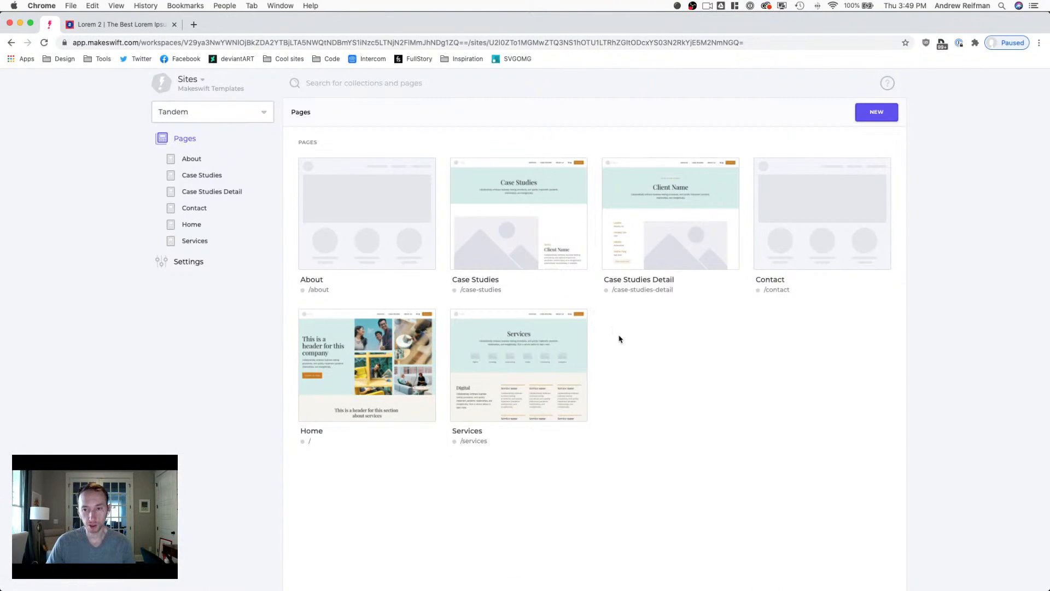
Step: Open the new Contact page's design for editing
left_click(784, 234)
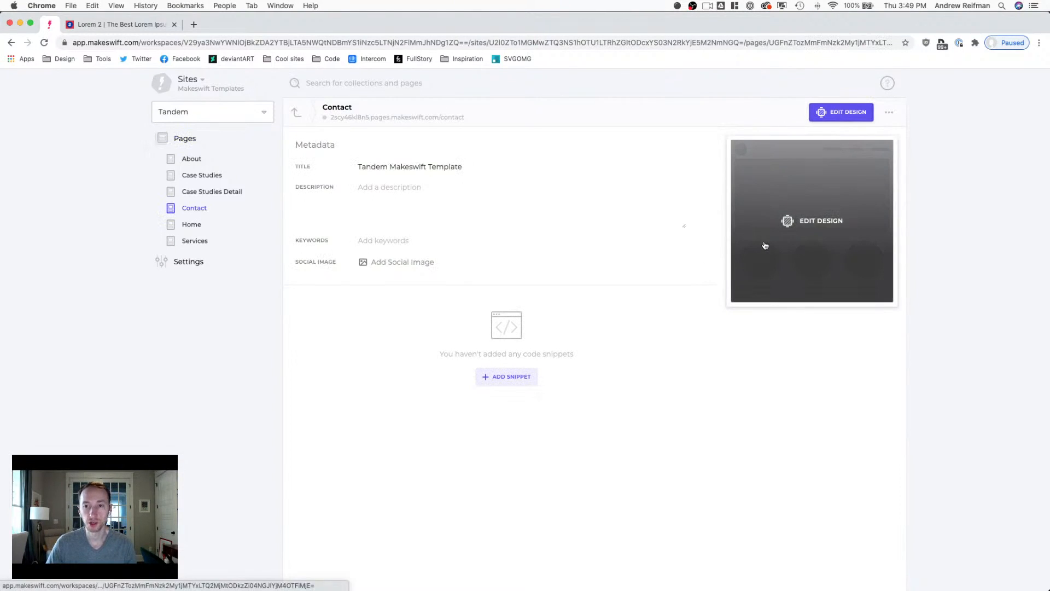
left_click(765, 244)
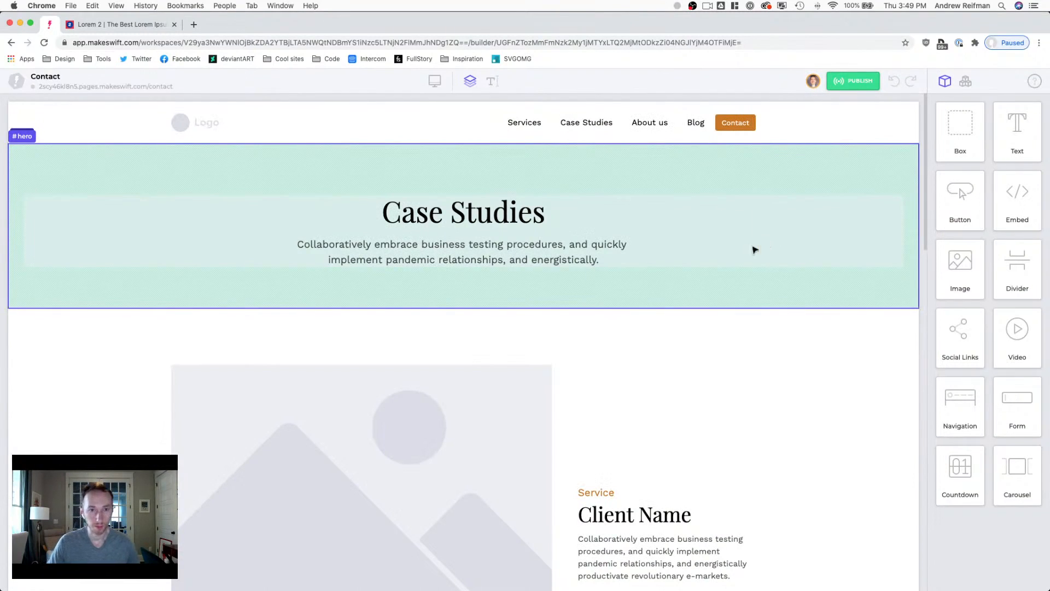
Step: Replace the hero heading text with "Contact us"
double_click(508, 219)
triple_click(508, 215)
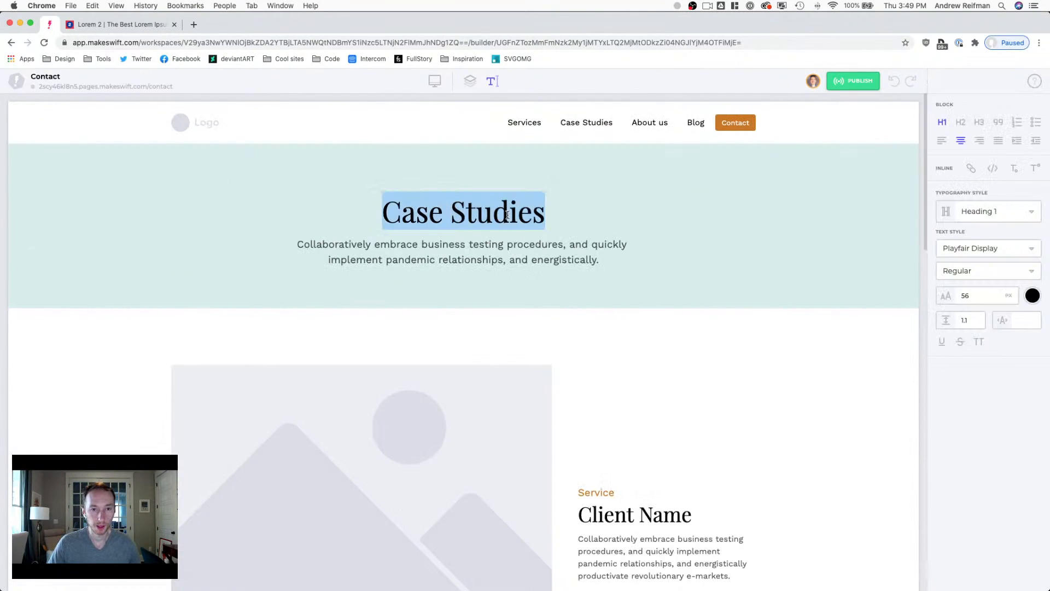
type("Contact us")
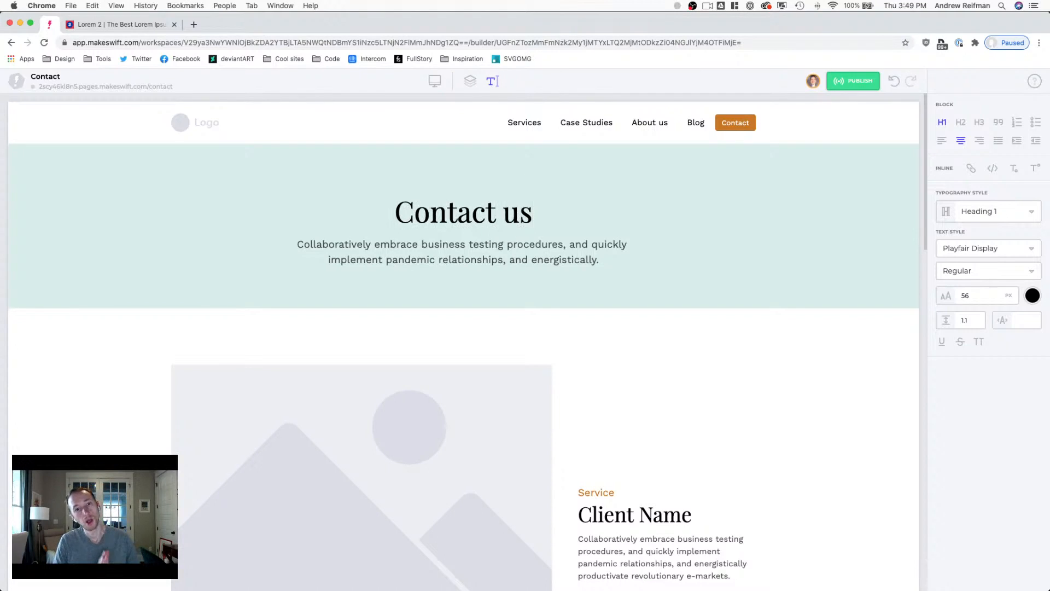
Step: Delete the case study images and text blocks from the case-studies section, leaving its inner box empty
left_click(470, 80)
left_click(573, 465)
key("BackSpace")
left_click(565, 439)
key("BackSpace")
left_click(565, 438)
key("BackSpace")
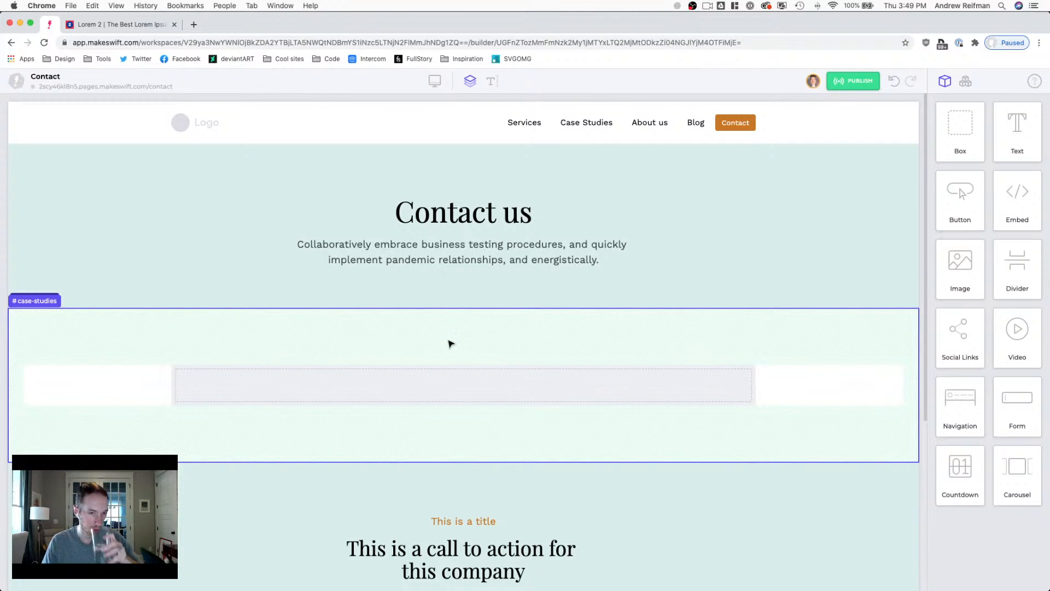
Step: Delete the call-to-action section above the footer
scroll(450, 343, "down", 3)
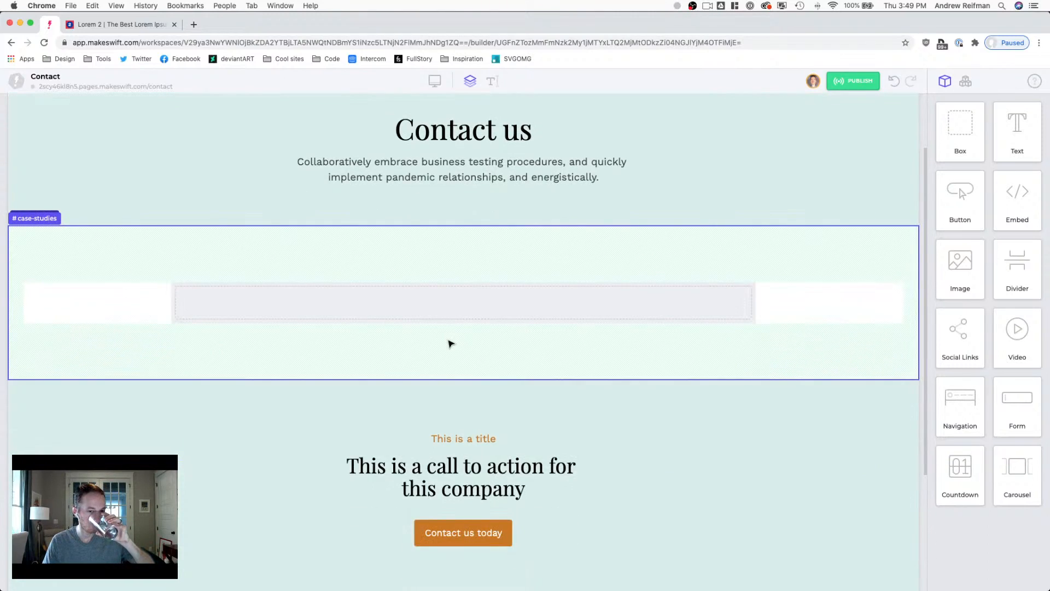
scroll(451, 343, "down", 3)
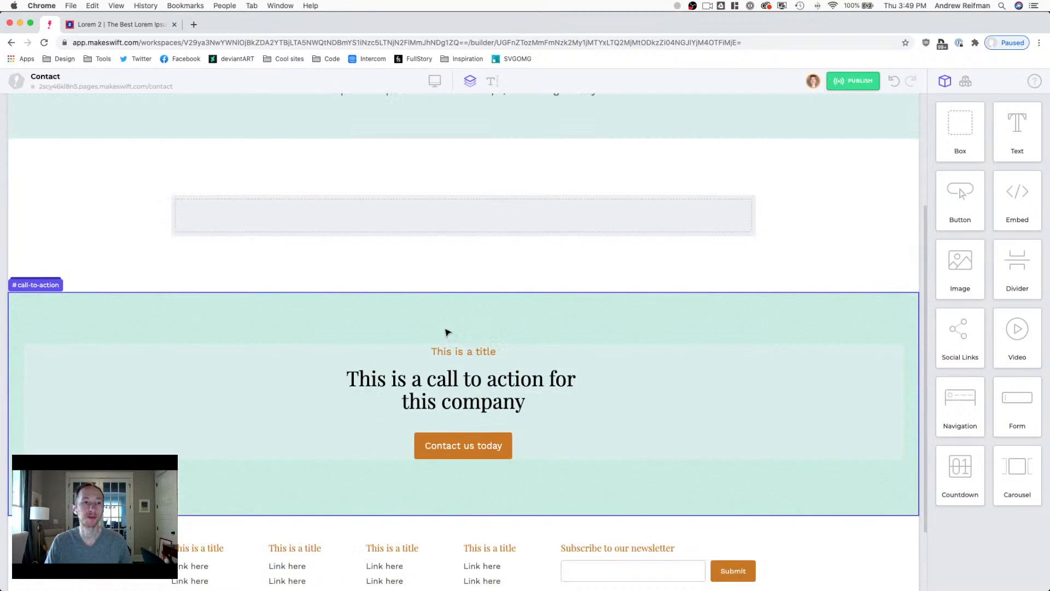
left_click(445, 327)
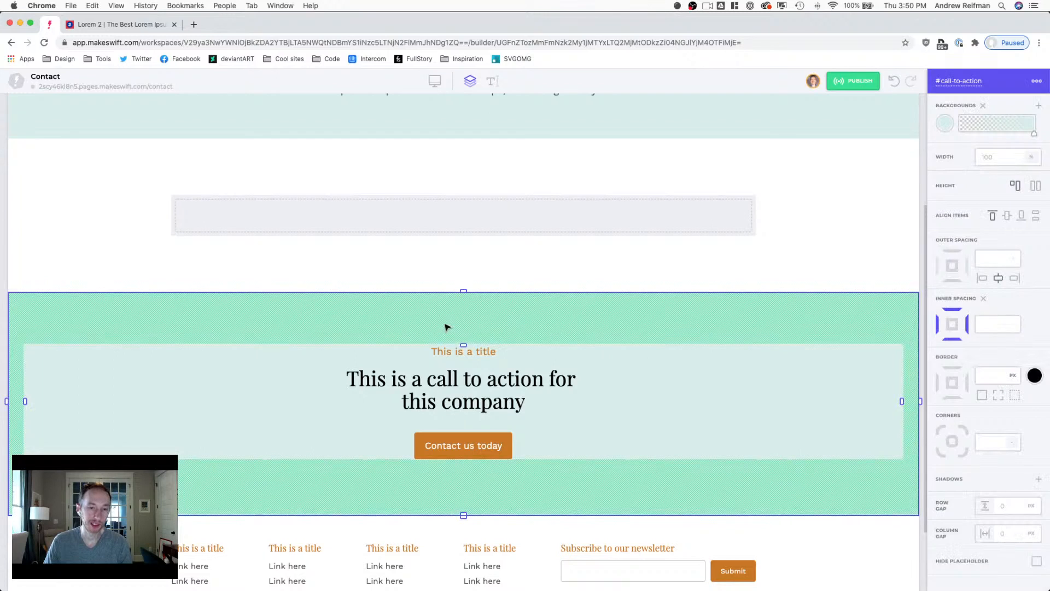
key("Delete")
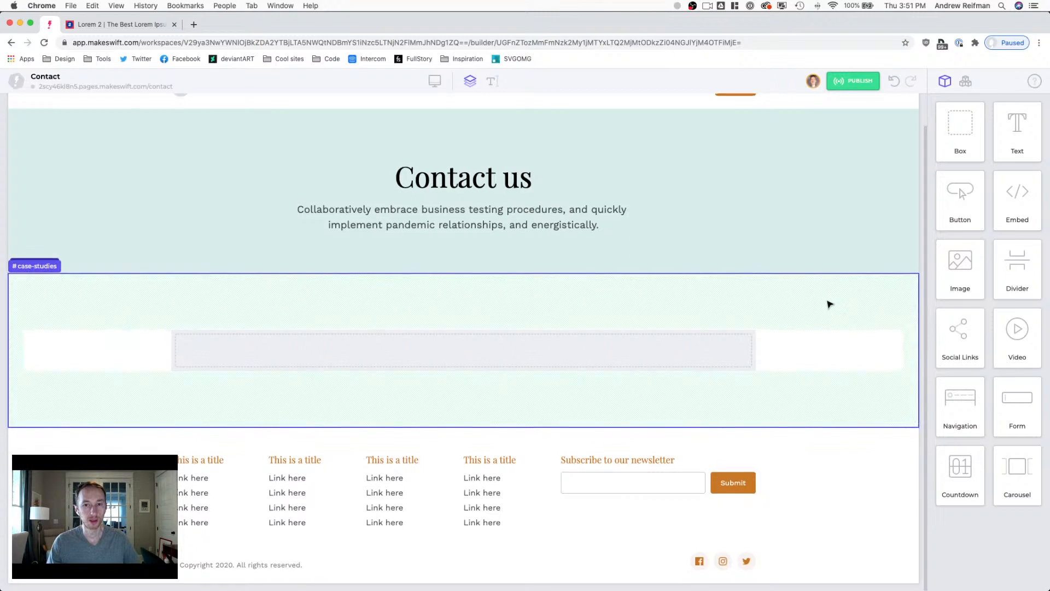
Step: Open the About page's design and copy its about-video section
scroll(829, 303, "up", 1)
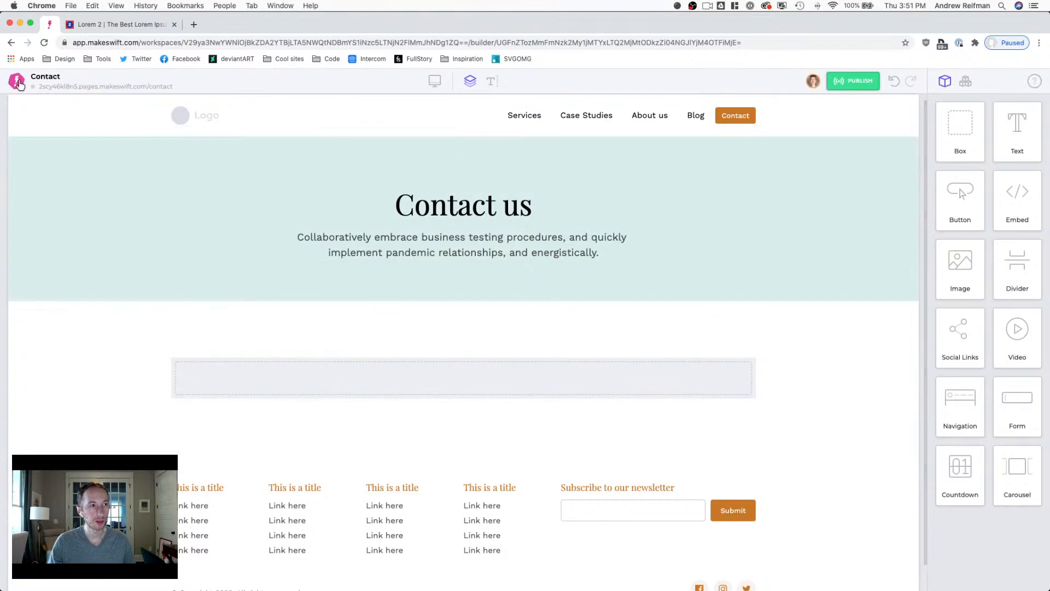
left_click(17, 81)
left_click(31, 106)
left_click(176, 159)
left_click(755, 196)
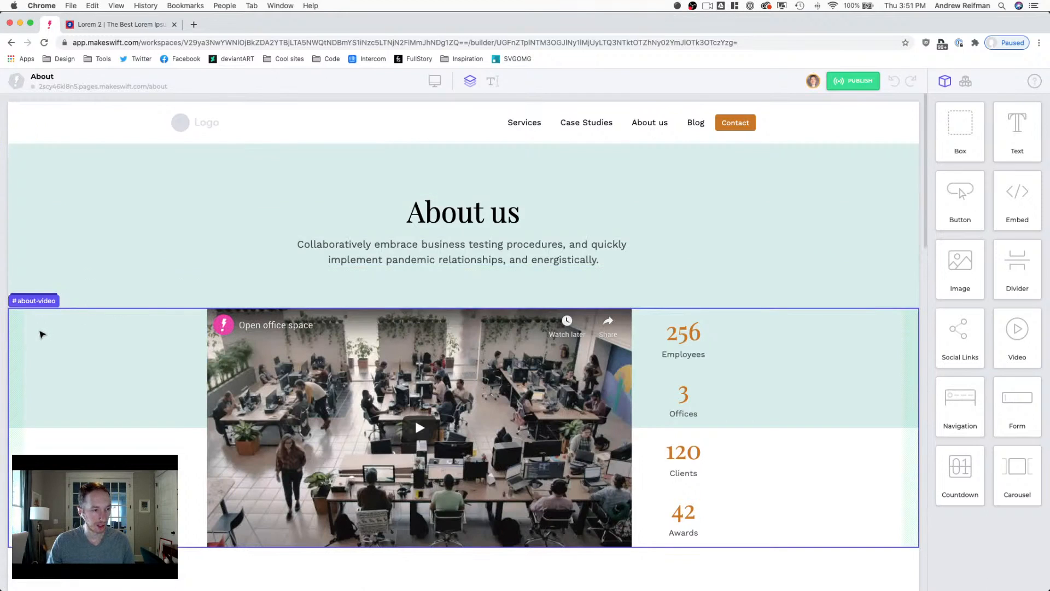
left_click(44, 334)
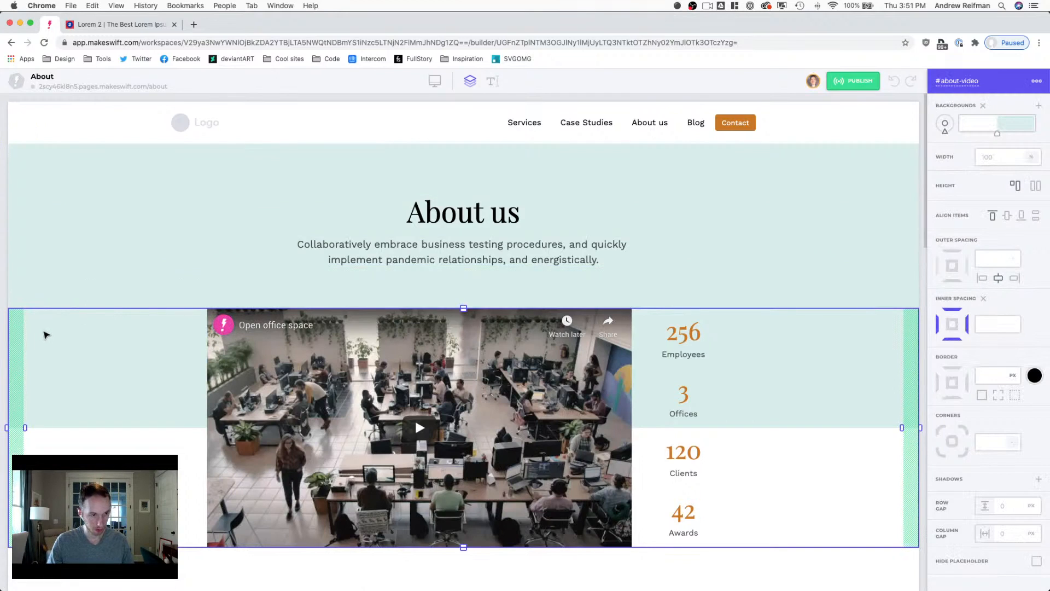
Step: Return to the Contact page's design and paste the copied about-video section between the hero and the case-studies section
left_click(16, 81)
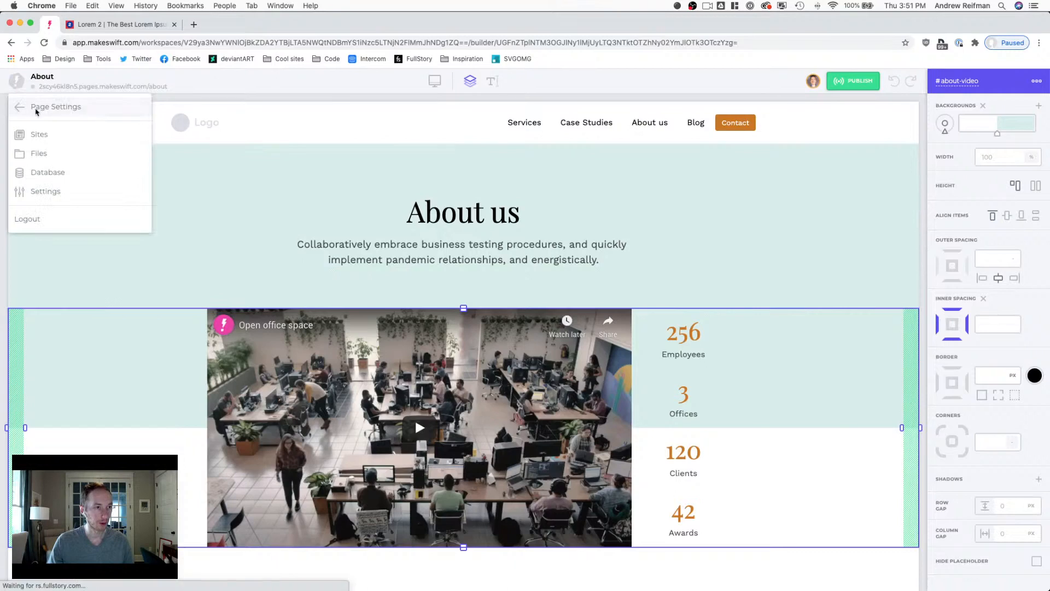
left_click(37, 108)
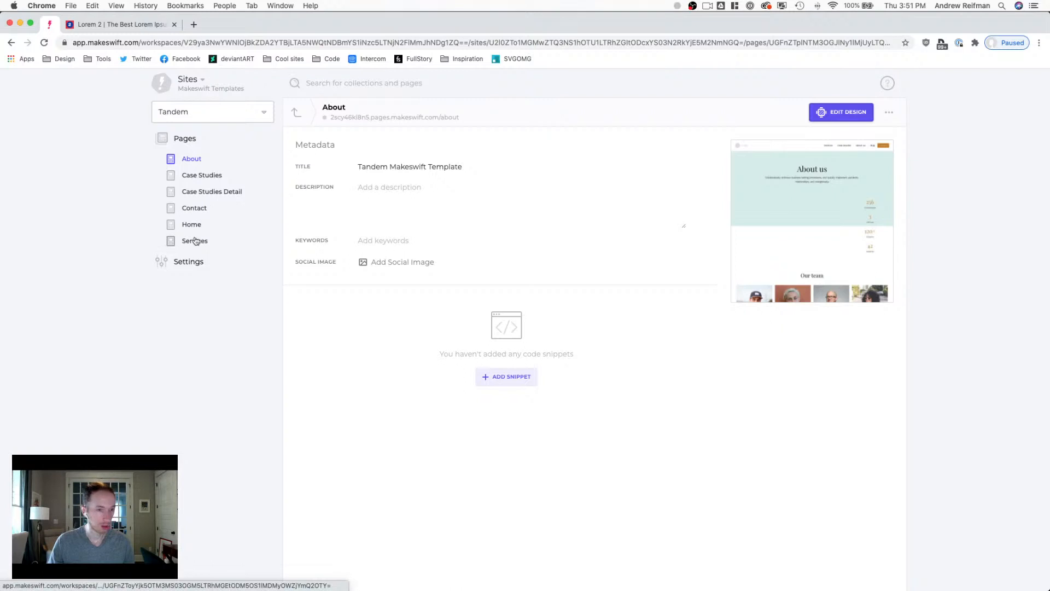
left_click(194, 209)
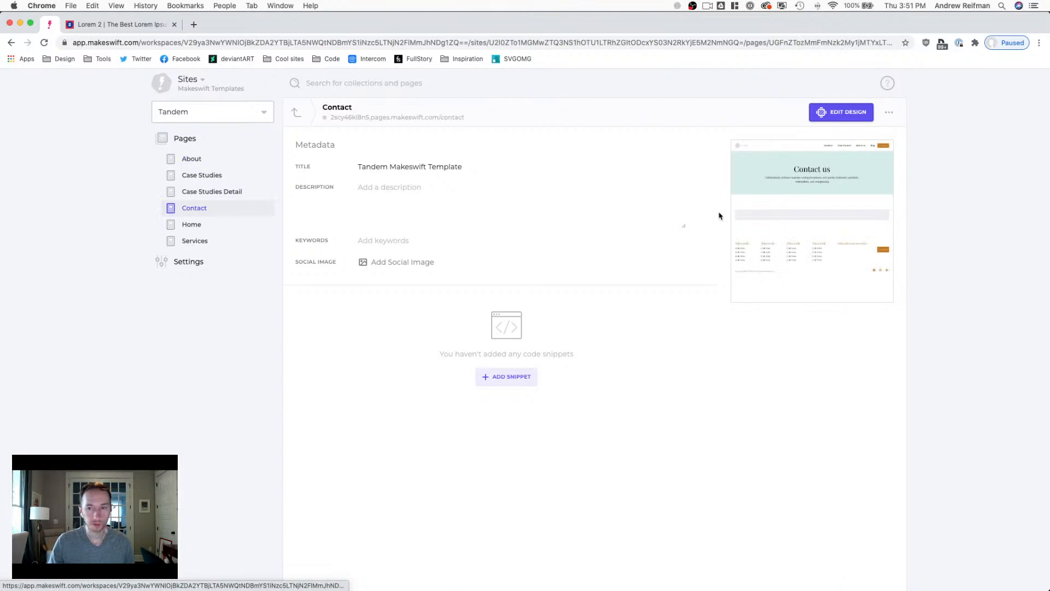
left_click(782, 192)
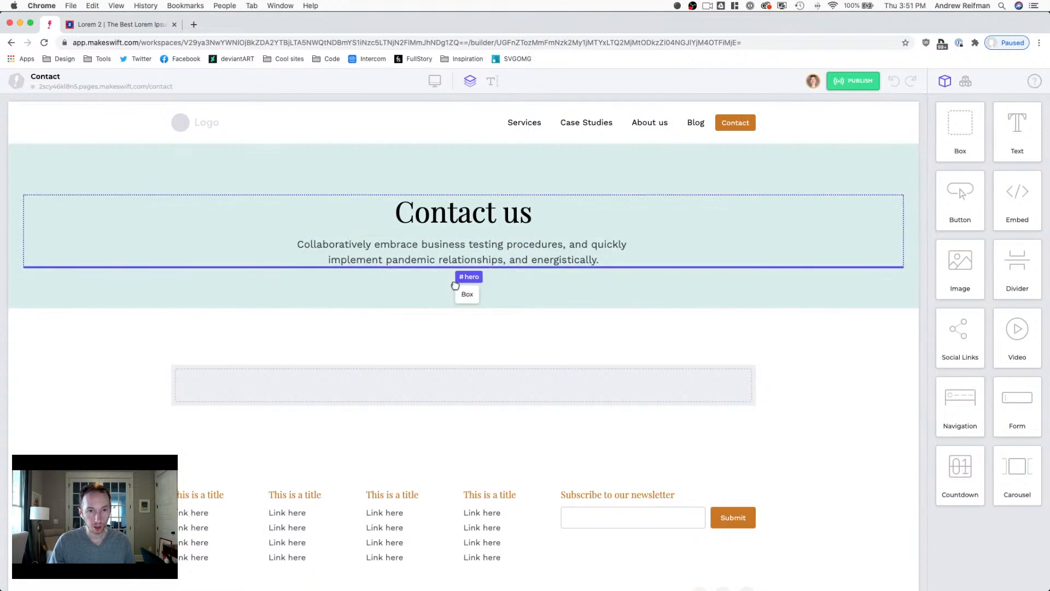
left_click(426, 312)
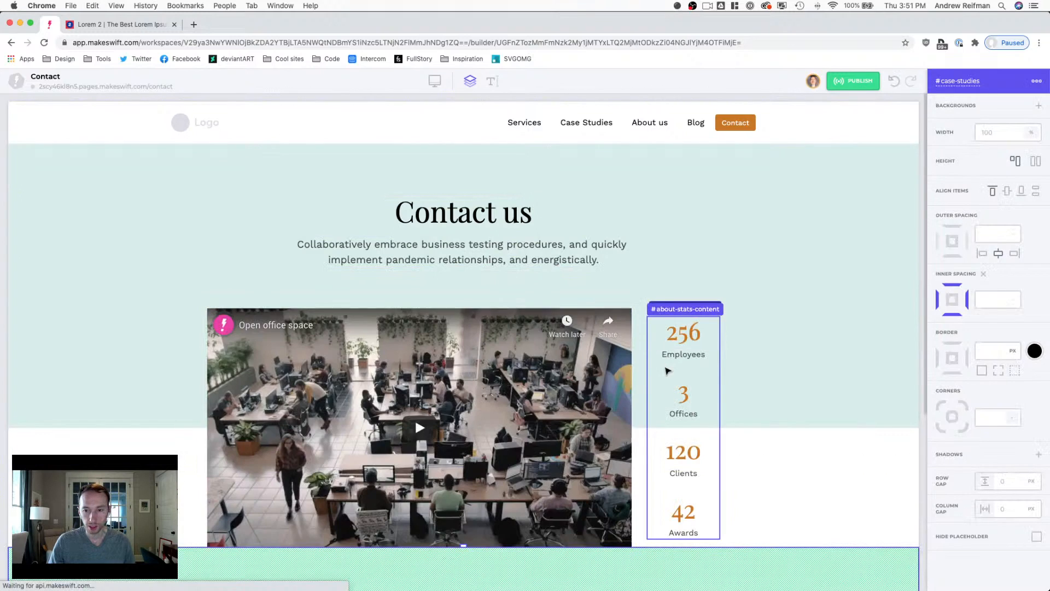
Step: Delete the statistics box and the video from the pasted section
left_click(666, 370)
key("BackSpace")
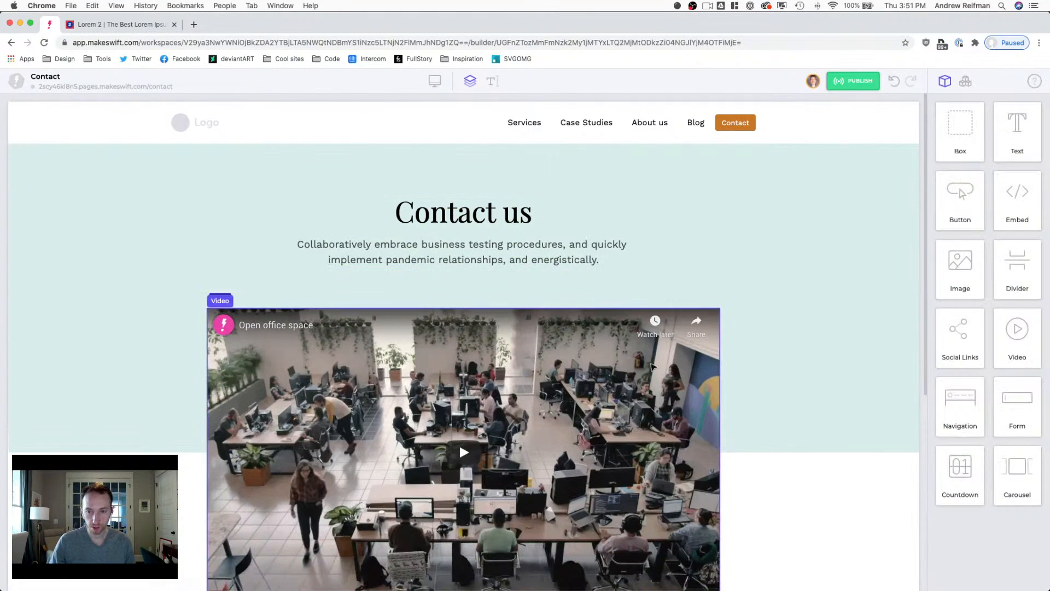
left_click(465, 366)
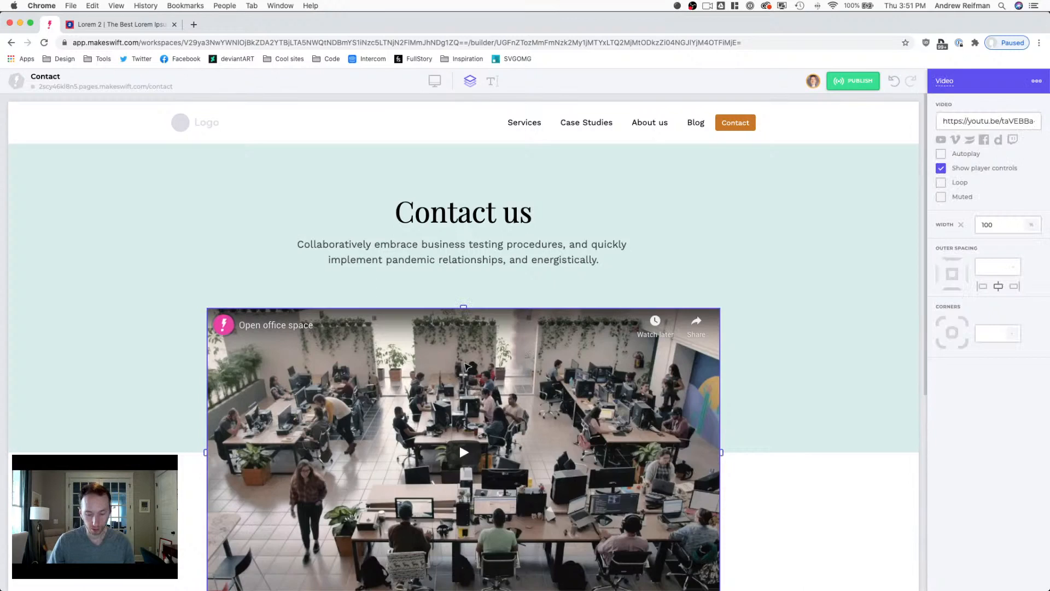
key("BackSpace")
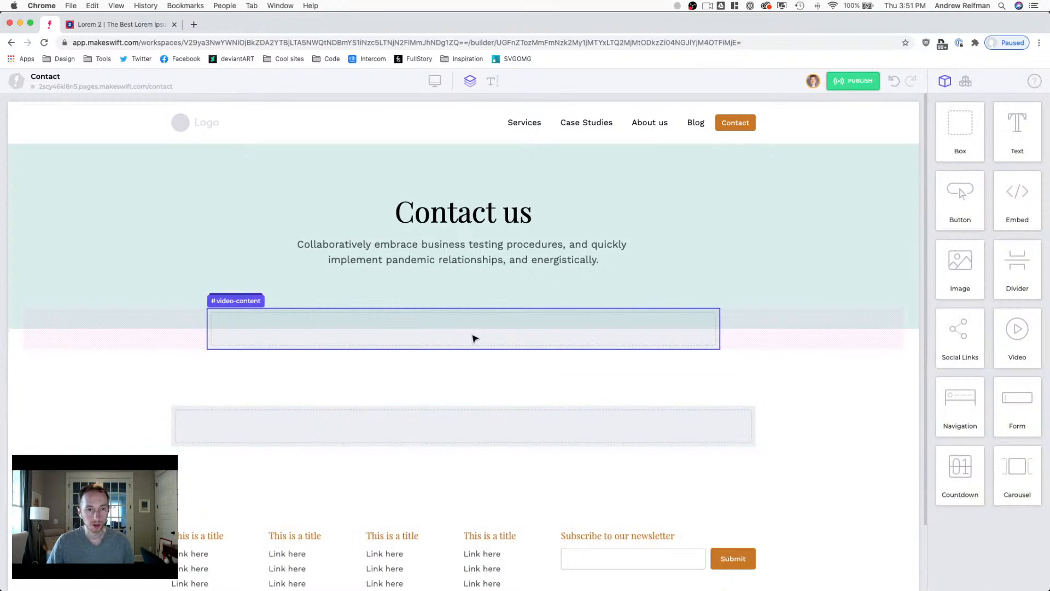
Step: Rename the empty video-content box as "form-container"
left_click(60, 325)
left_click(947, 82)
type("form")
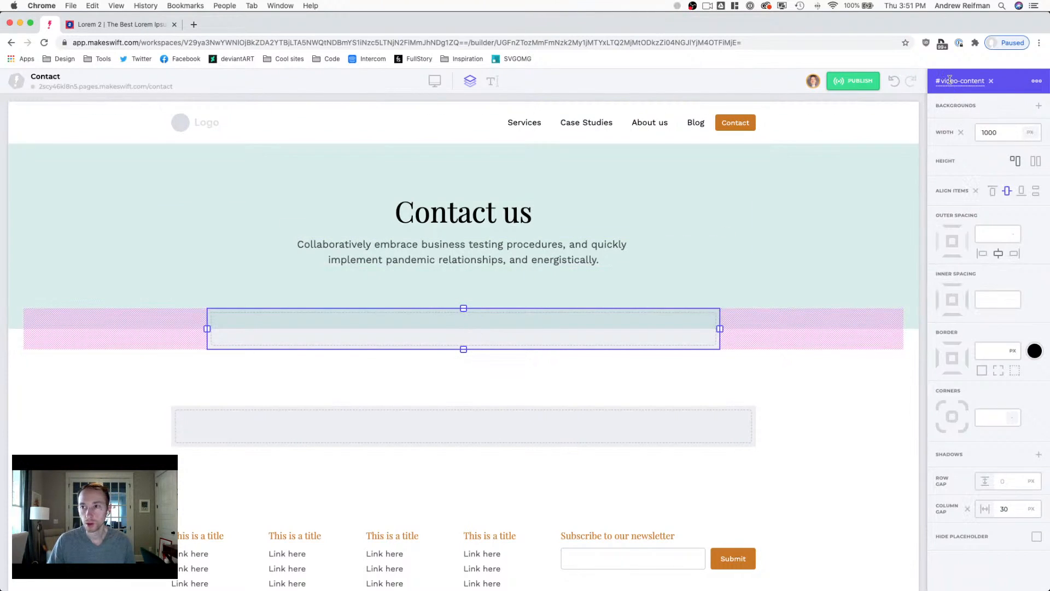
key("super+a")
type("d")
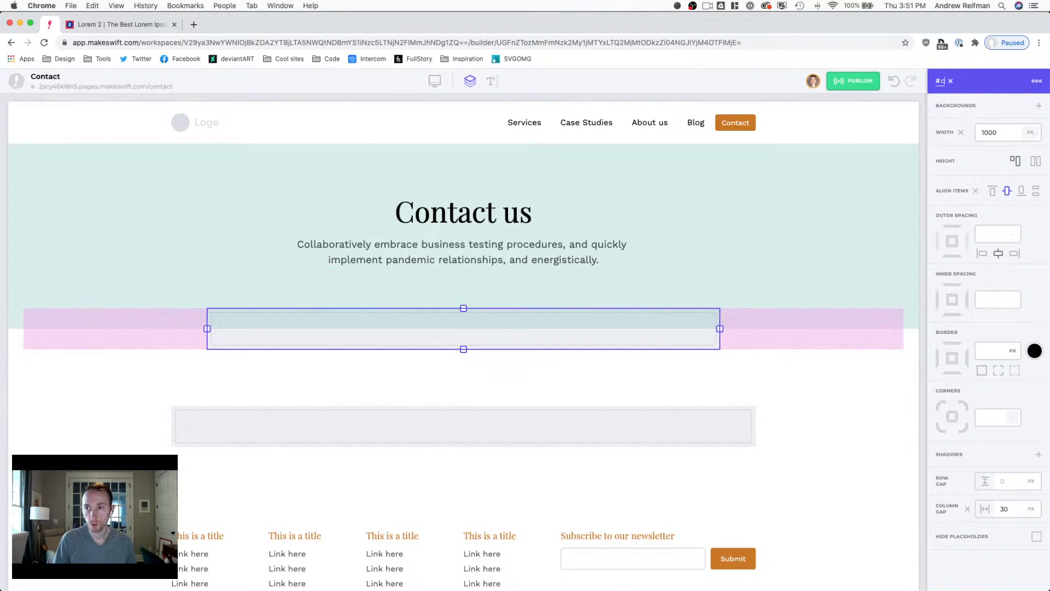
type("orm-container")
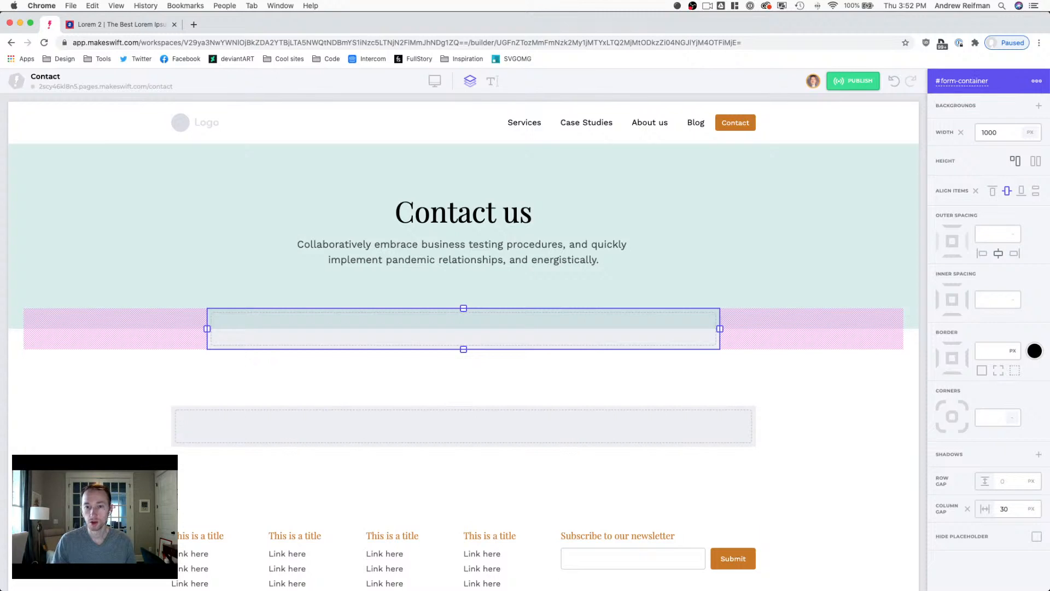
Step: Add a color background to the form container using the pale pink site color
left_click(1038, 107)
left_click(1016, 129)
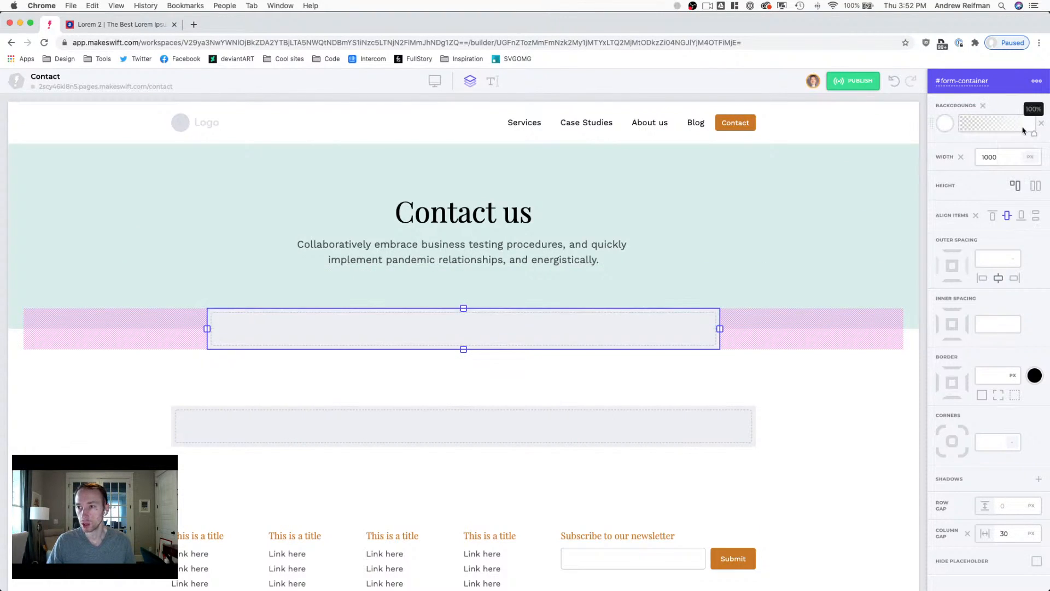
left_click(946, 124)
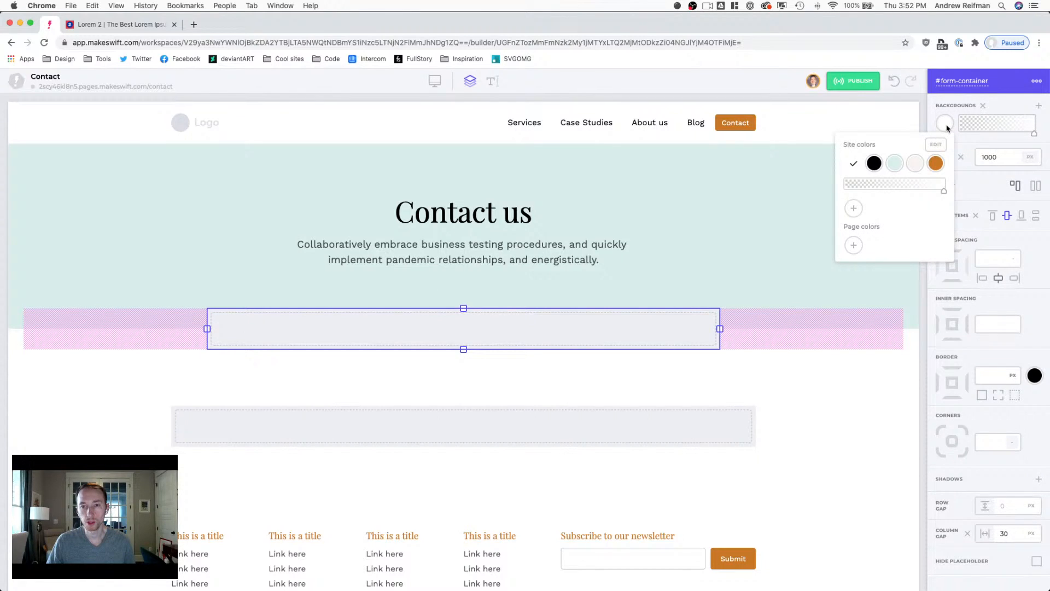
left_click(915, 164)
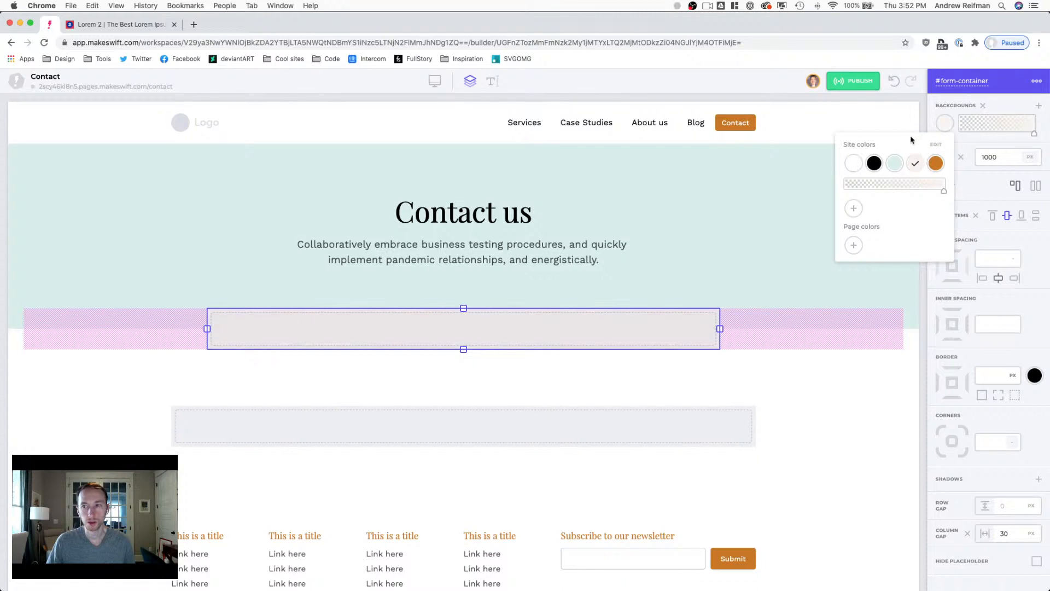
left_click(926, 102)
left_click(925, 102)
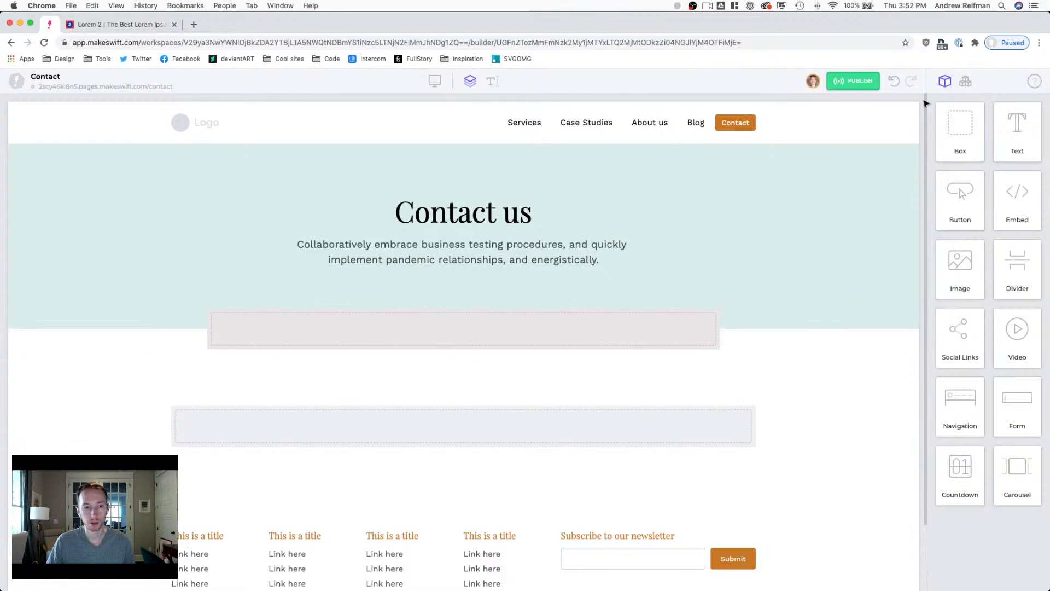
Step: Set the form container's inner spacing to 30 px on all sides and narrow its width to 600 px
left_click(677, 339)
left_click(995, 325)
type("15")
left_click_drag(999, 326, 1006, 326)
left_click_drag(728, 343, 626, 338)
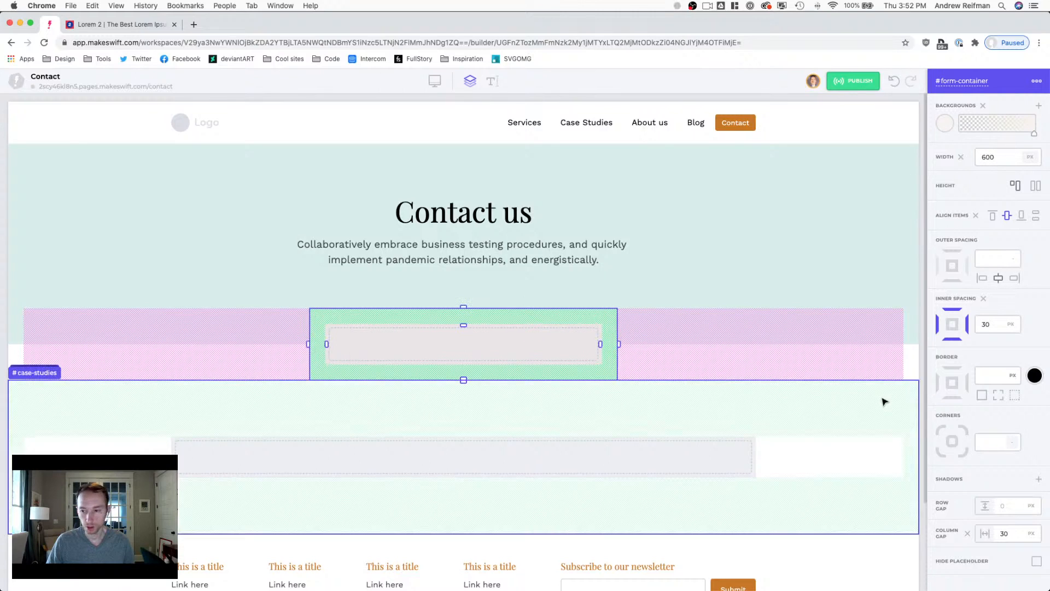
Step: Place a Form inside the form container and connect it to the "Contact form" table
left_click(922, 380)
left_click_drag(1001, 405, 456, 341)
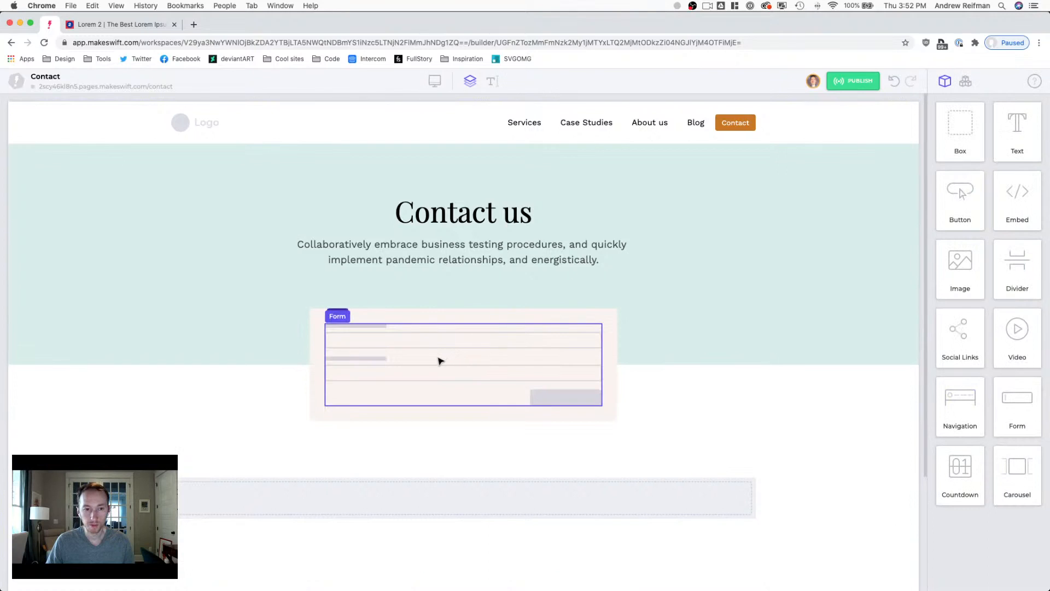
left_click(439, 362)
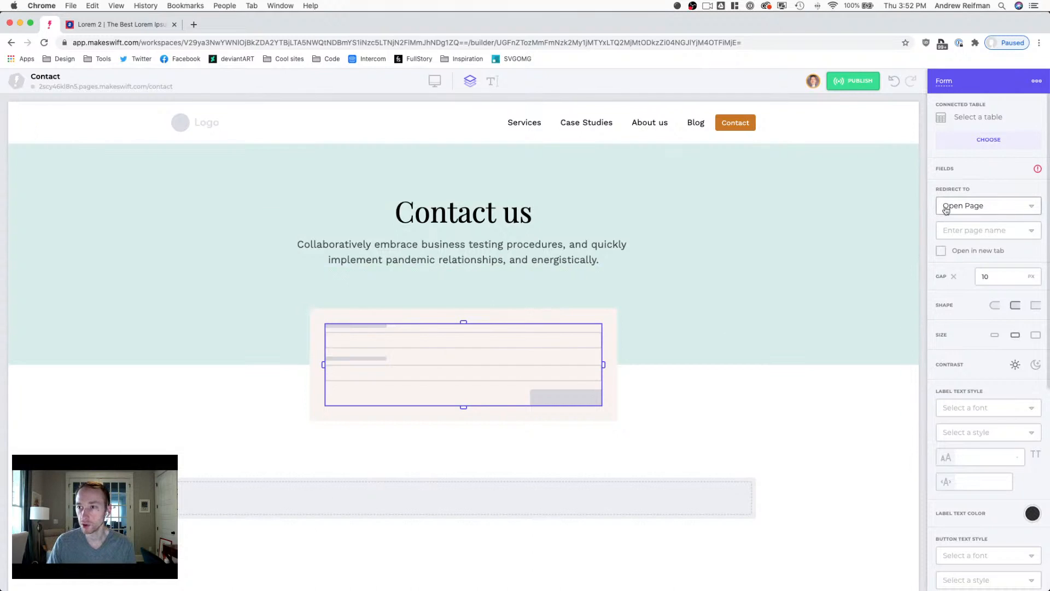
left_click(982, 140)
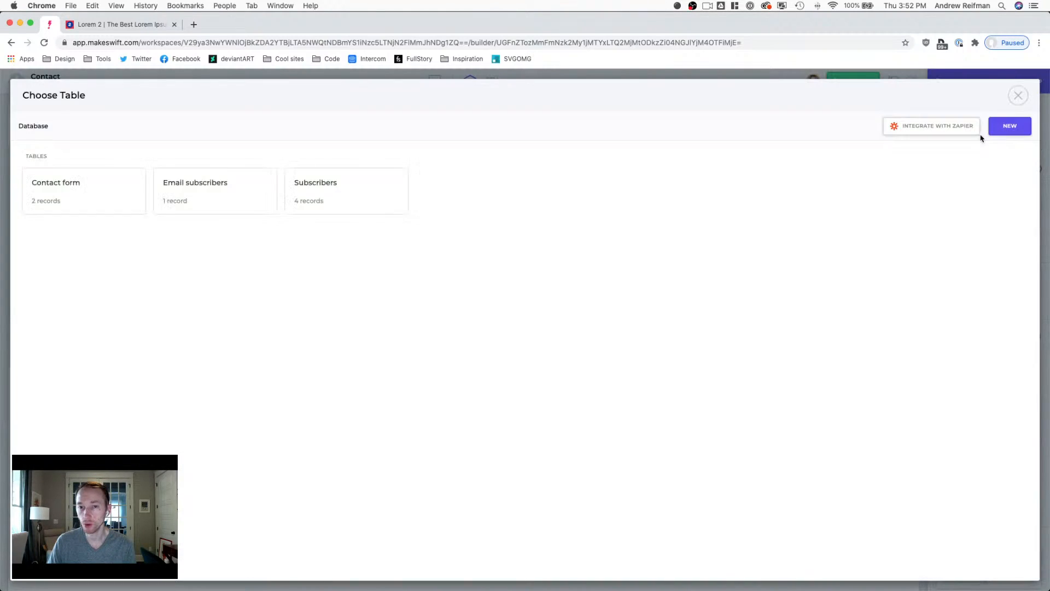
left_click(77, 193)
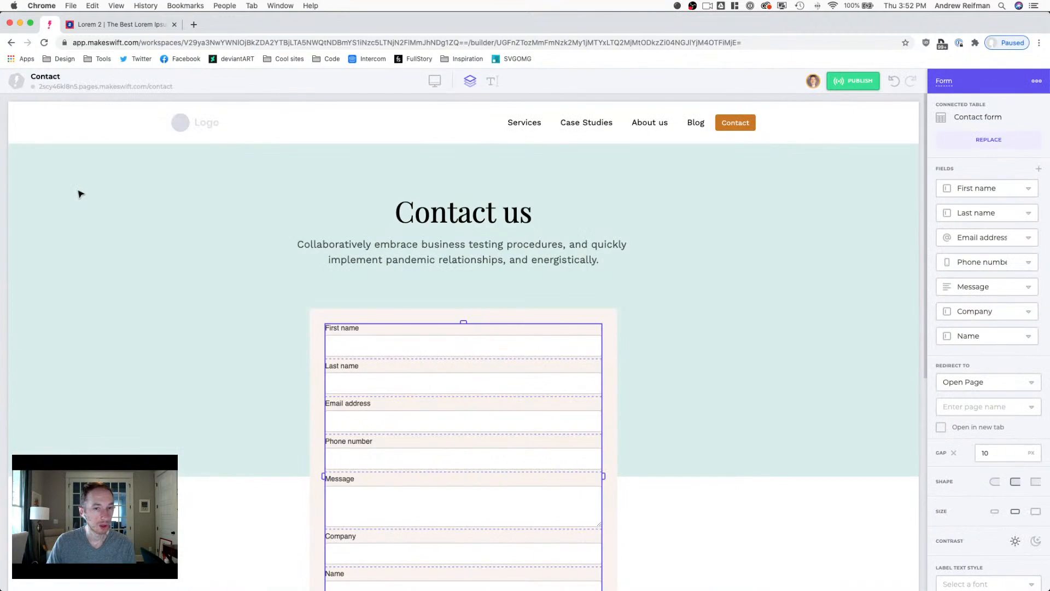
Step: Remove the Name field from the form and move the Company field above Message
scroll(122, 228, "down", 3)
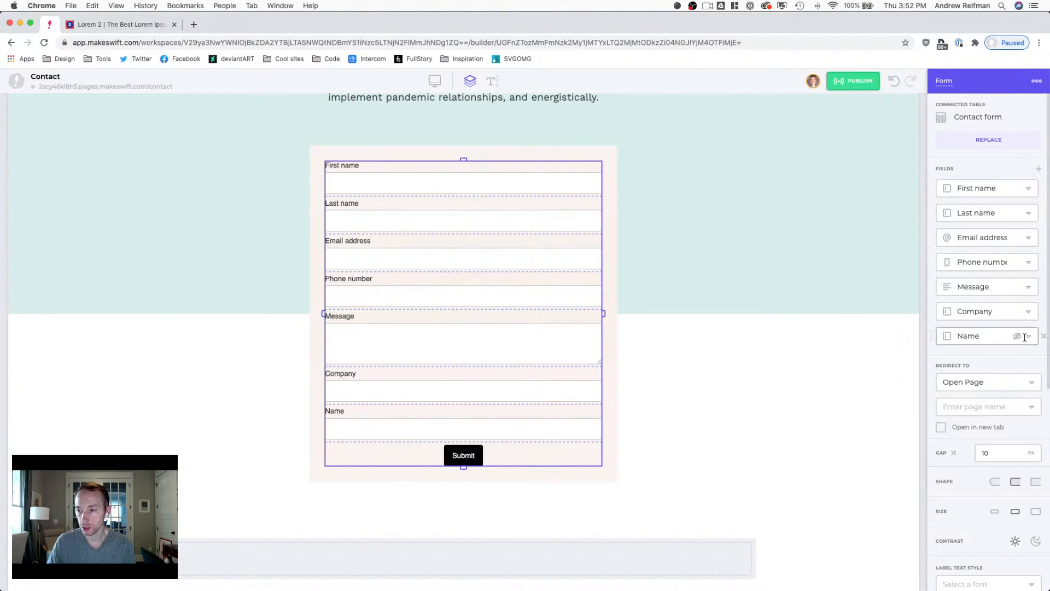
left_click(1043, 336)
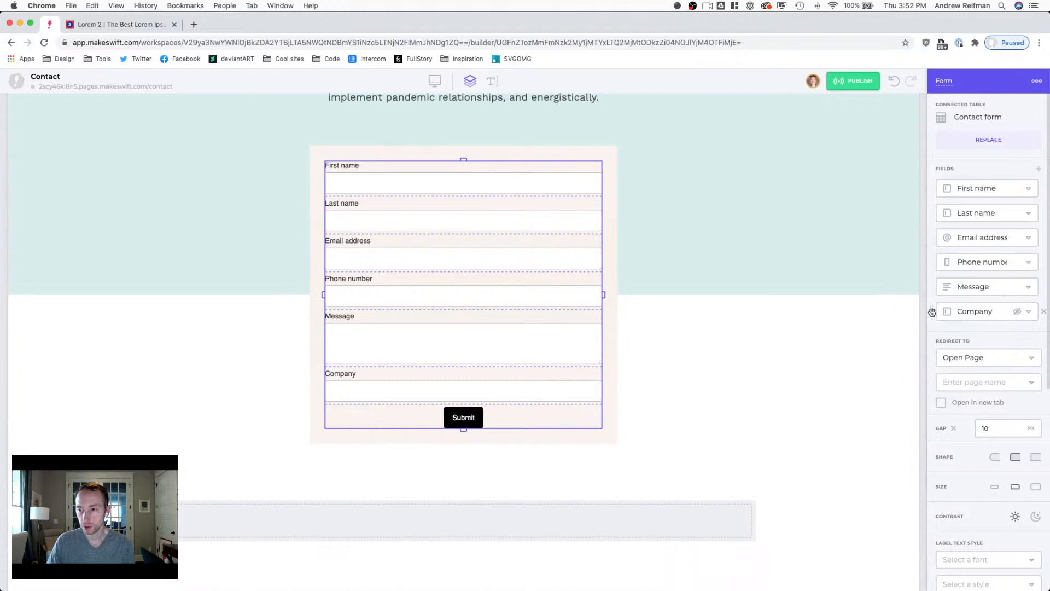
left_click_drag(931, 312, 940, 286)
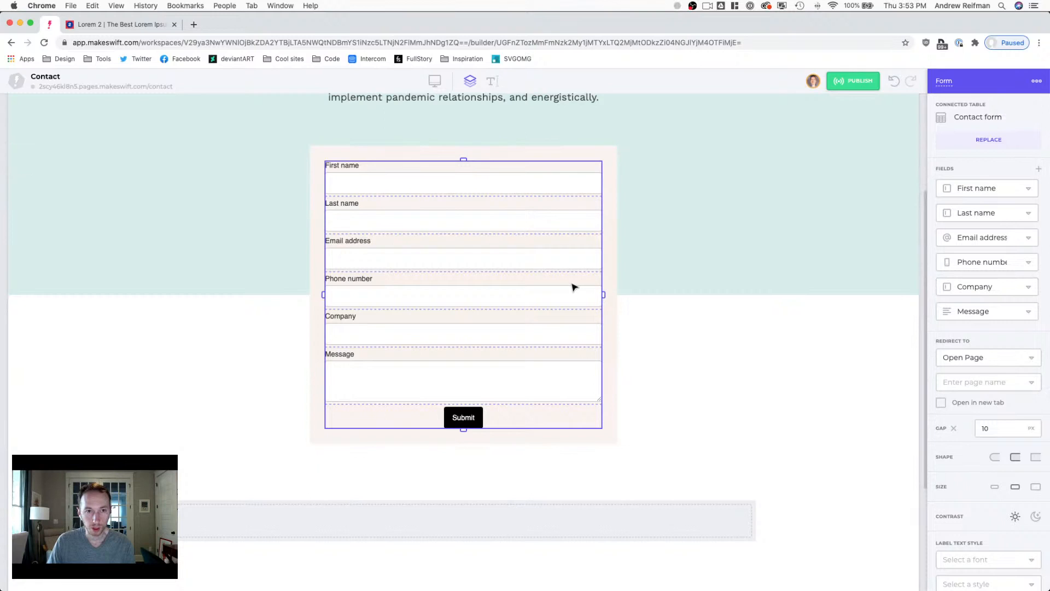
Step: Arrange First name beside Last name and Email address beside Phone number in two-column form rows
left_click(424, 198)
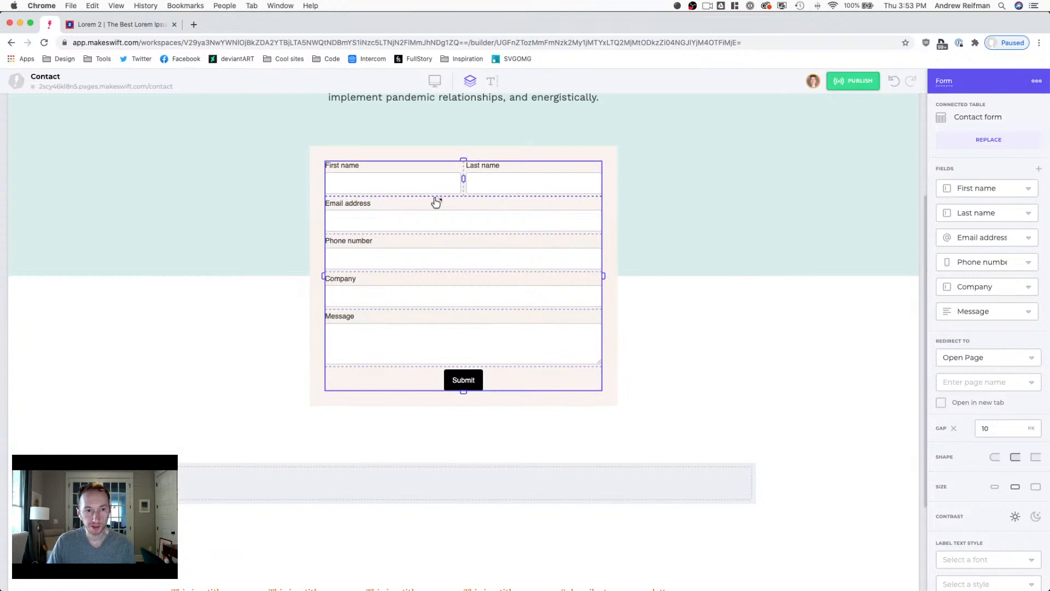
left_click(419, 239)
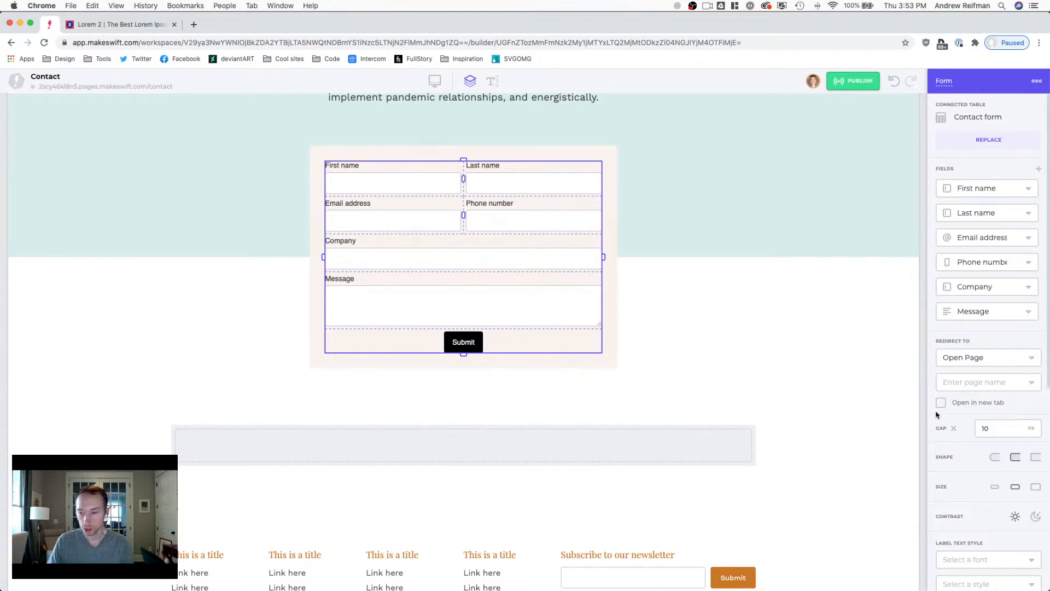
Step: Set the contact form's gap to 20 px and, after trying the large size, set its size to medium
left_click(995, 431)
type("20")
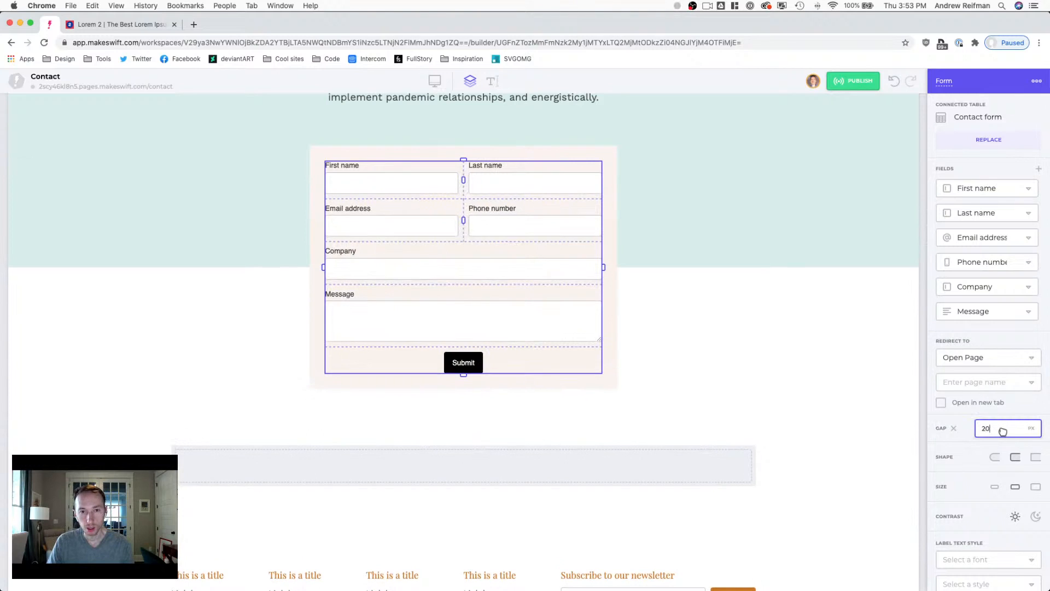
left_click(951, 432)
scroll(951, 431, "down", 3)
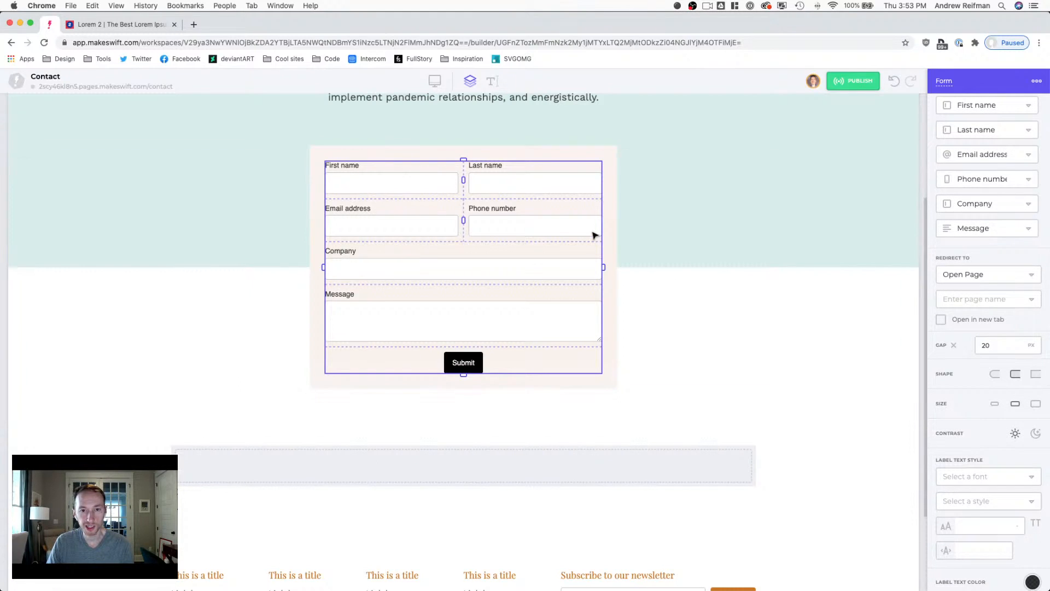
left_click(1035, 404)
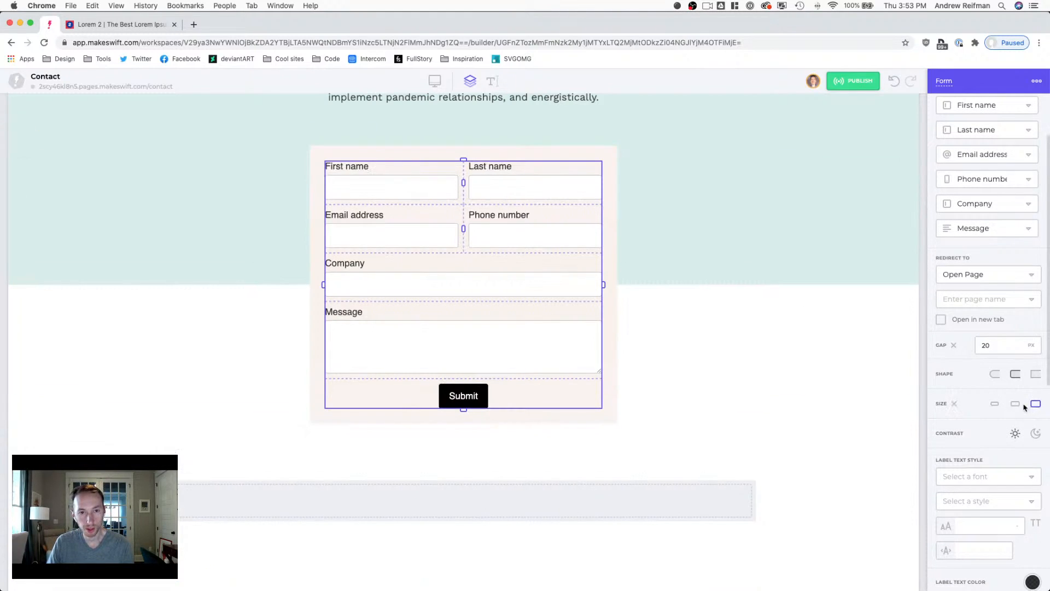
left_click(1015, 404)
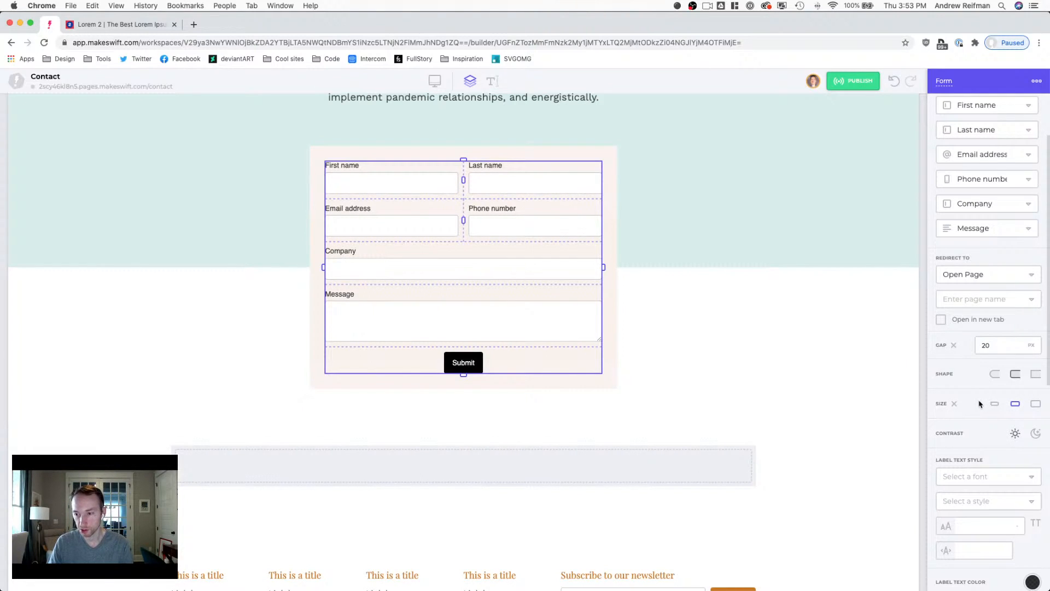
Step: Set the form's label font to Work Sans
scroll(979, 403, "down", 5)
left_click(972, 356)
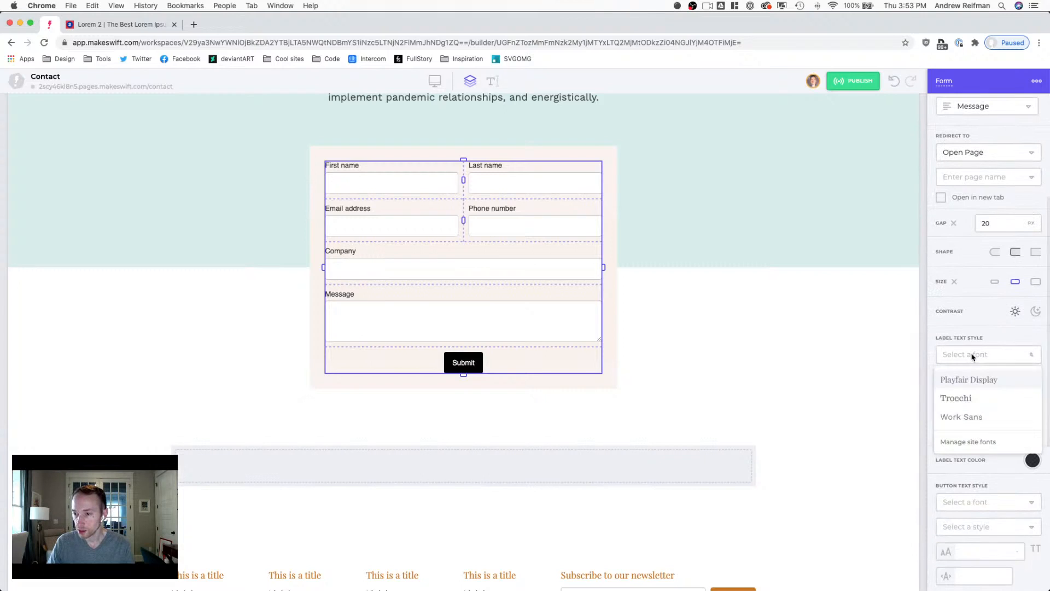
left_click(972, 419)
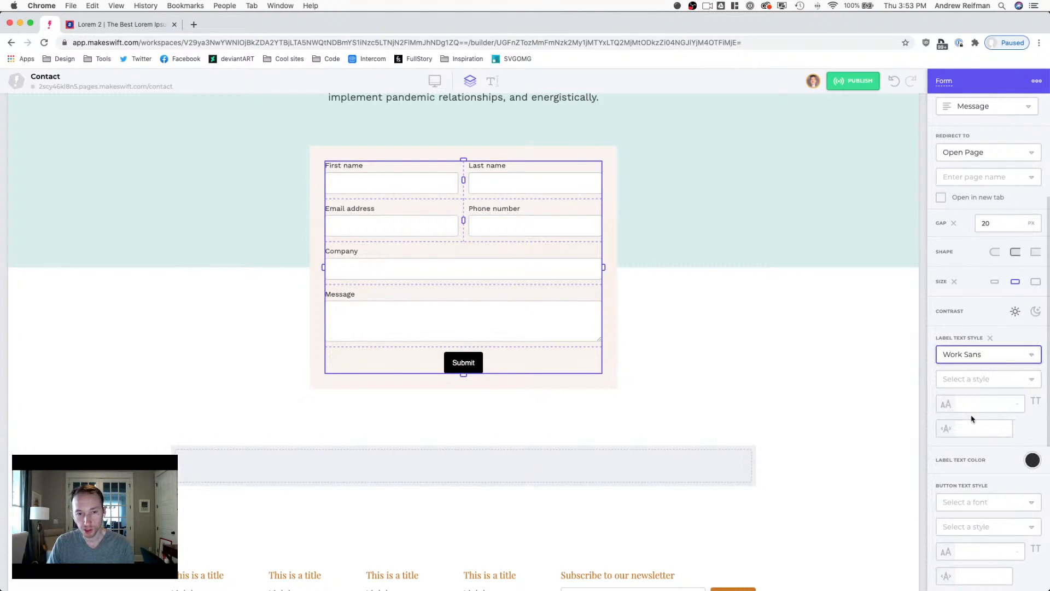
Step: Check which font the "Contact us" heading uses against the available site fonts
left_click(966, 359)
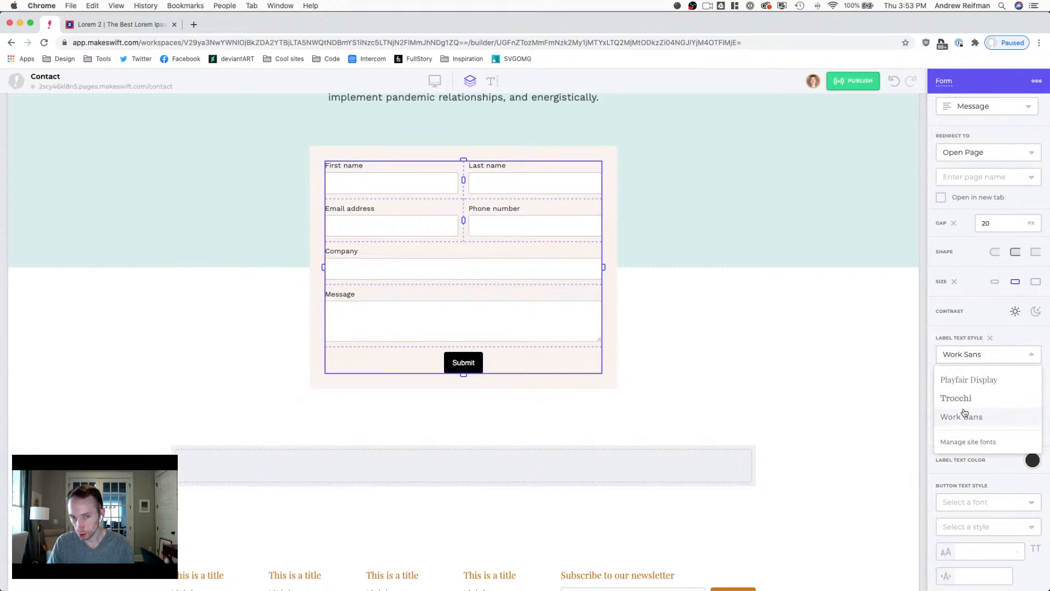
scroll(641, 288, "up", 3)
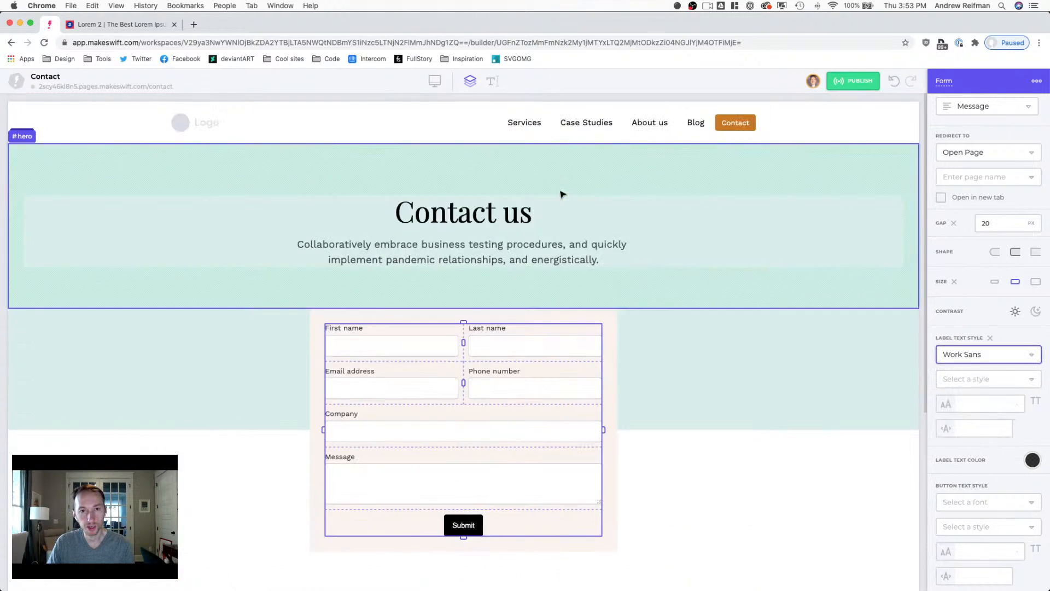
left_click(461, 212)
scroll(461, 212, "down", 3)
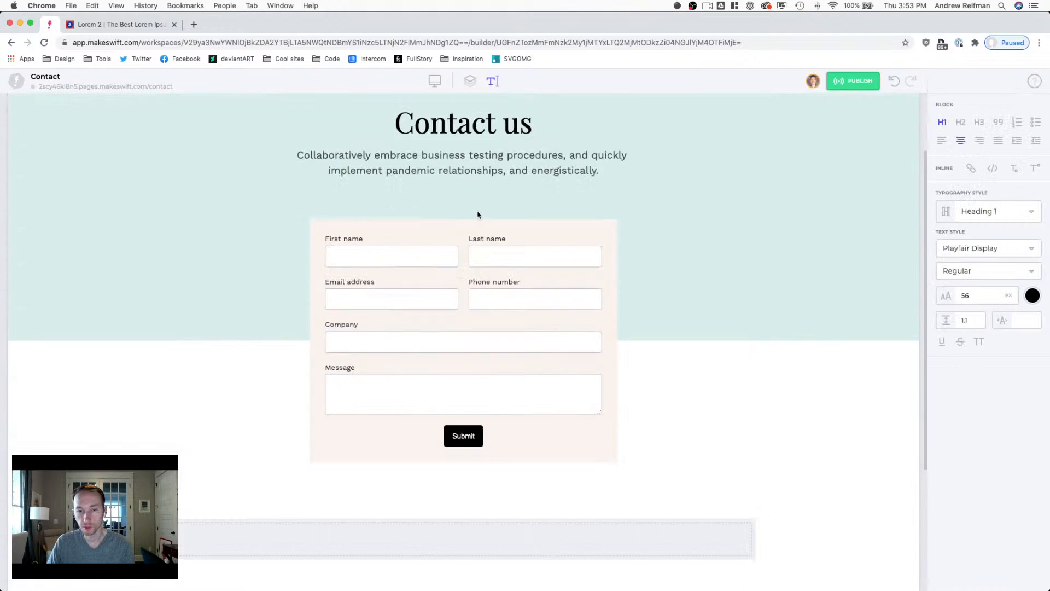
left_click(467, 441)
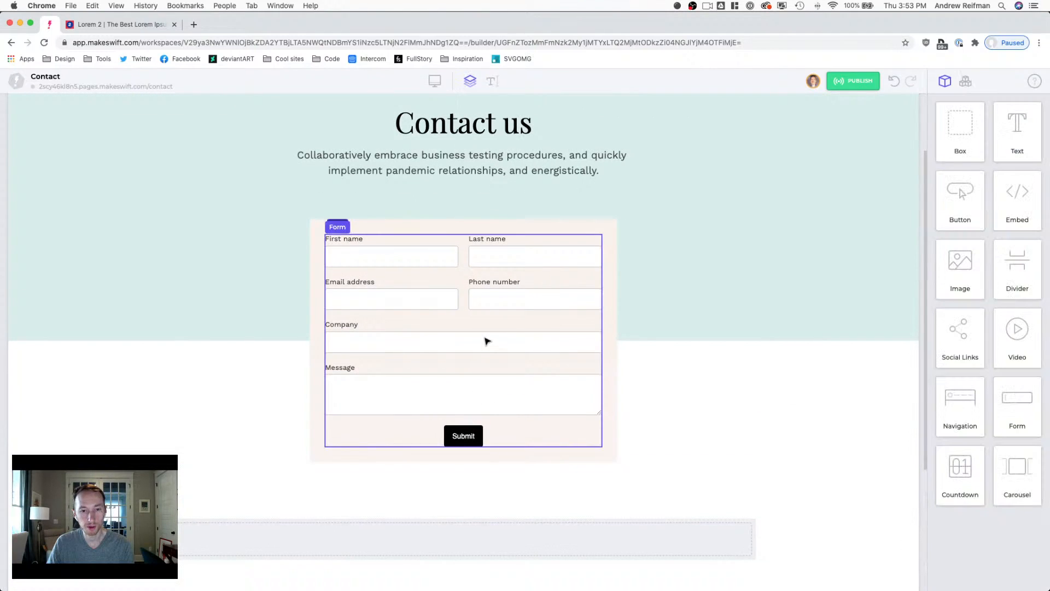
Step: Remove Trocchi from the site fonts, save the font list, and undo the accidental merging of the form's two-column rows
left_click(487, 342)
scroll(992, 377, "down", 2)
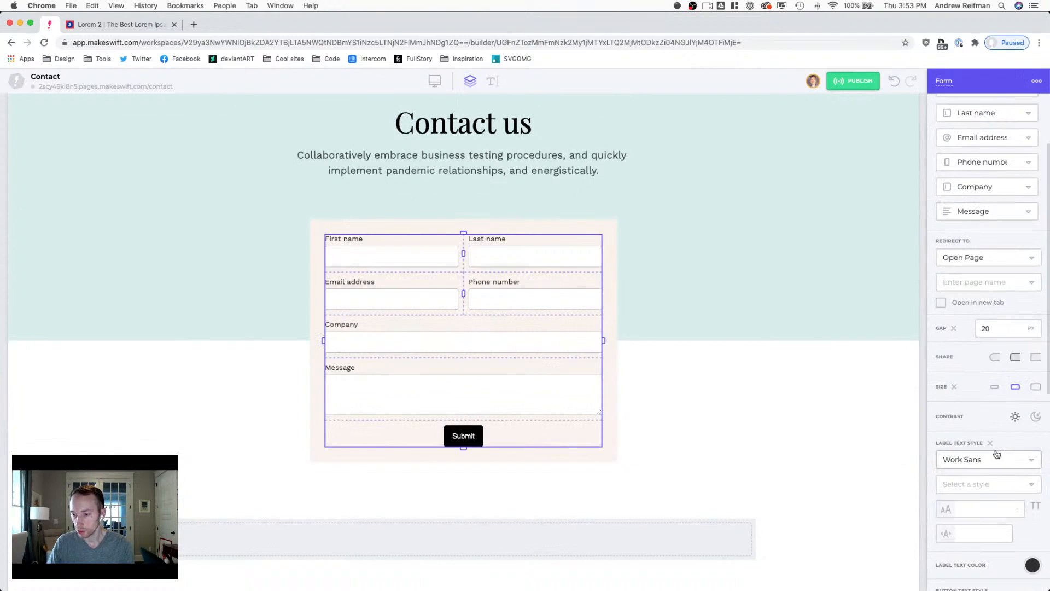
left_click(991, 459)
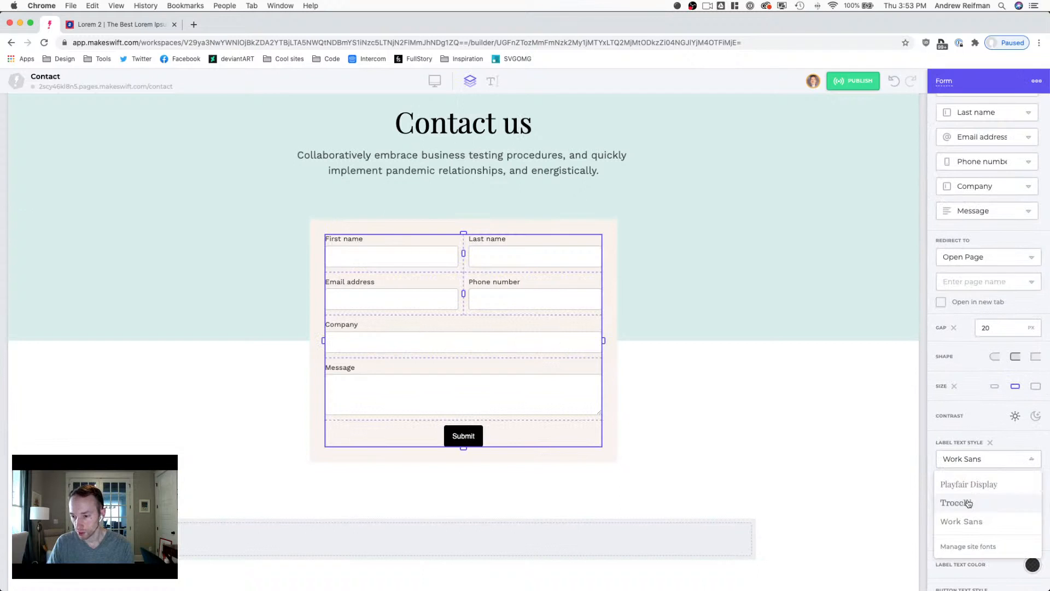
left_click(969, 547)
scroll(356, 364, "down", 1)
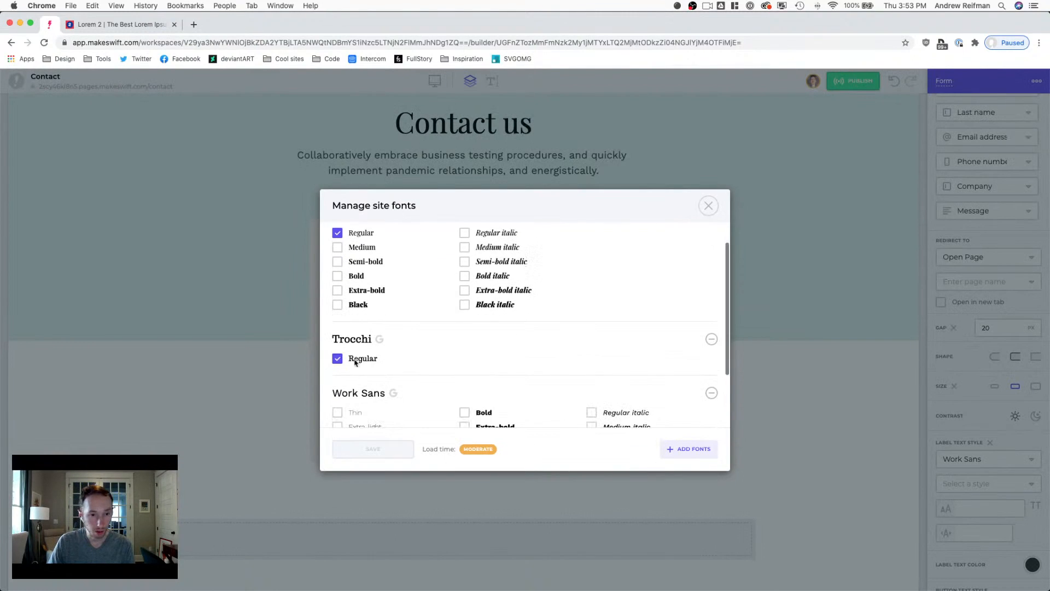
left_click(711, 338)
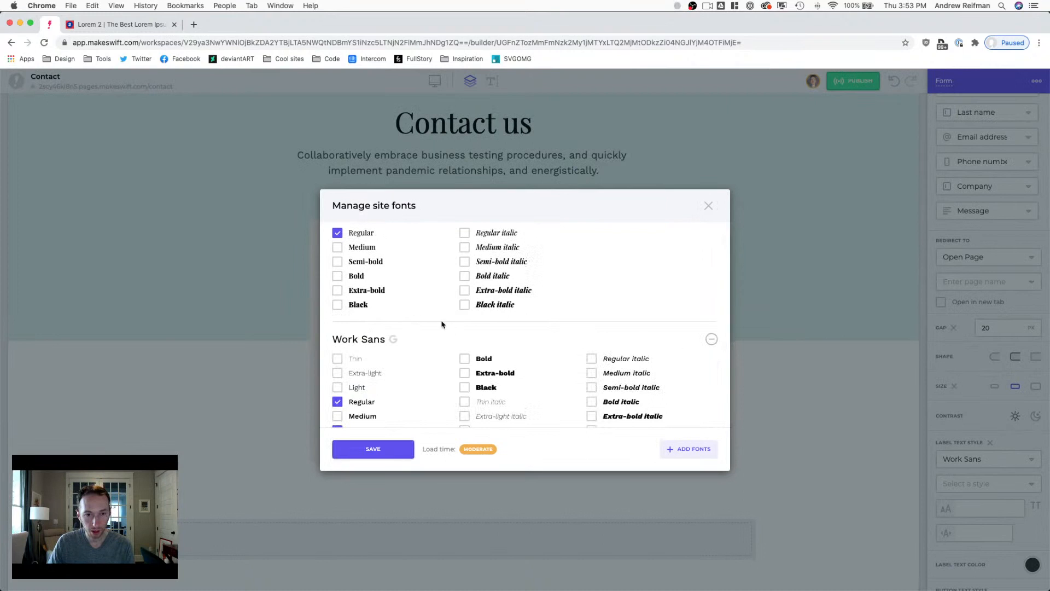
left_click(373, 447)
left_click(424, 366)
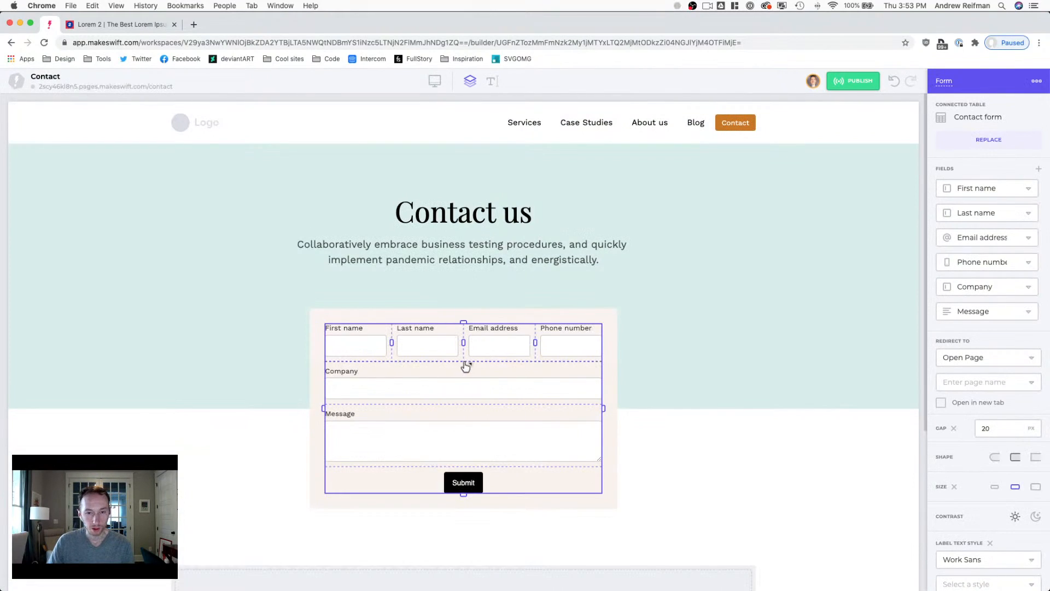
key("super+z")
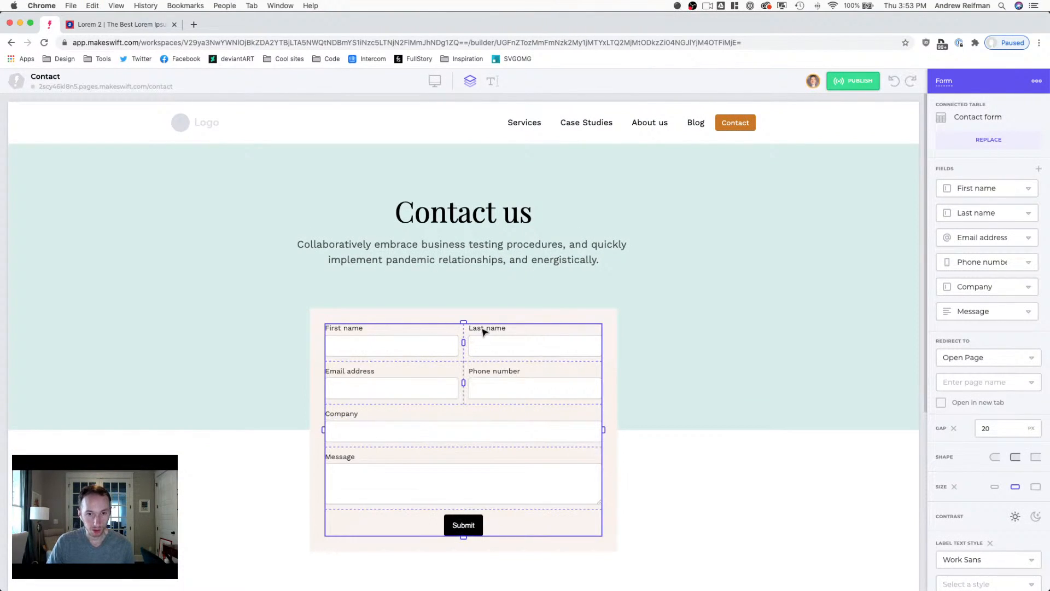
Step: Set the form's label text to the Regular style at 14 px
scroll(993, 405, "down", 5)
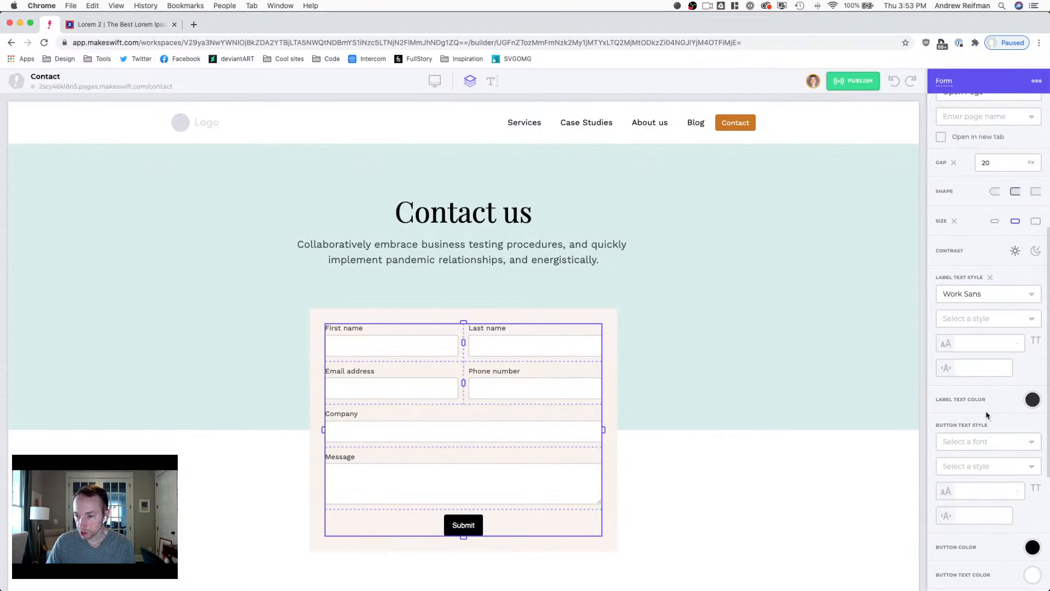
left_click(970, 322)
left_click(958, 359)
left_click(982, 345)
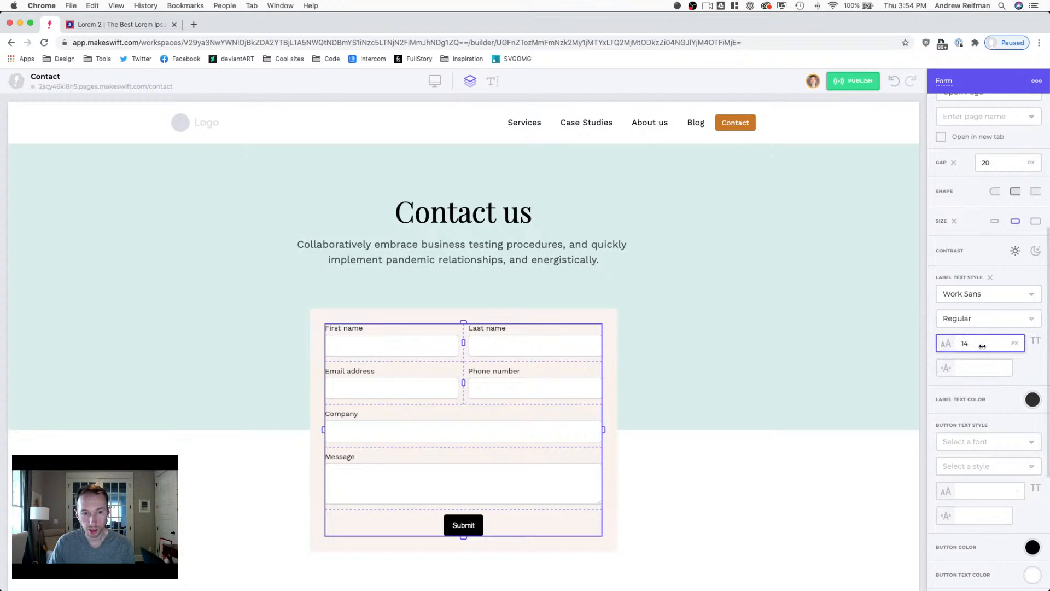
left_click_drag(984, 347, 985, 348)
Step: Set the label text color to the site's black and lower its opacity to a dark gray
left_click(1033, 399)
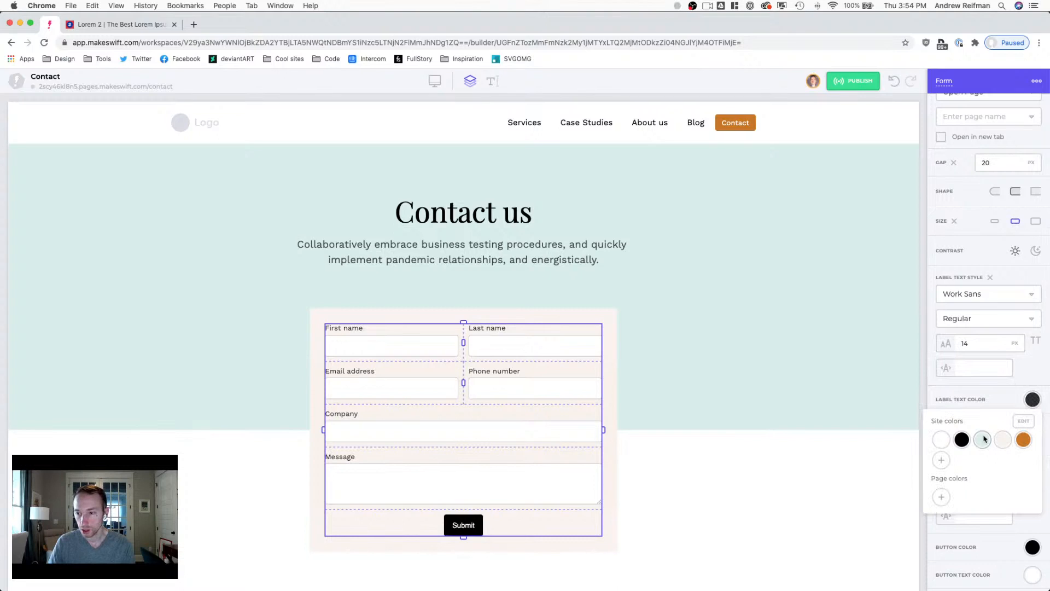
left_click(961, 441)
left_click_drag(1031, 461, 995, 467)
left_click(1024, 377)
Step: Set the form's button color to the site's orange and its button text color to white
scroll(1009, 372, "down", 1)
scroll(1009, 372, "down", 2)
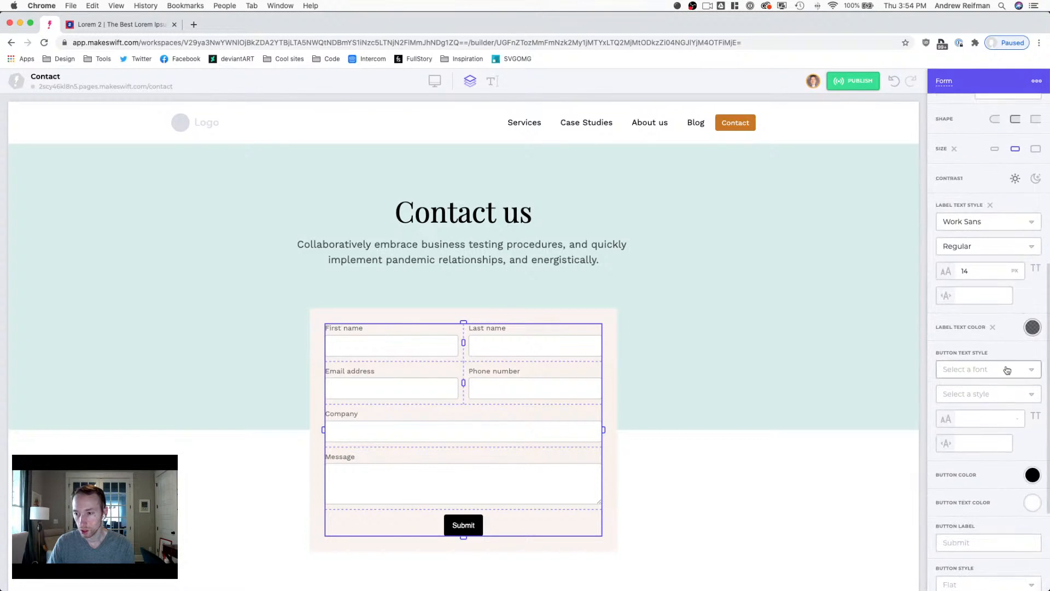
scroll(1009, 366, "down", 3)
left_click(1032, 405)
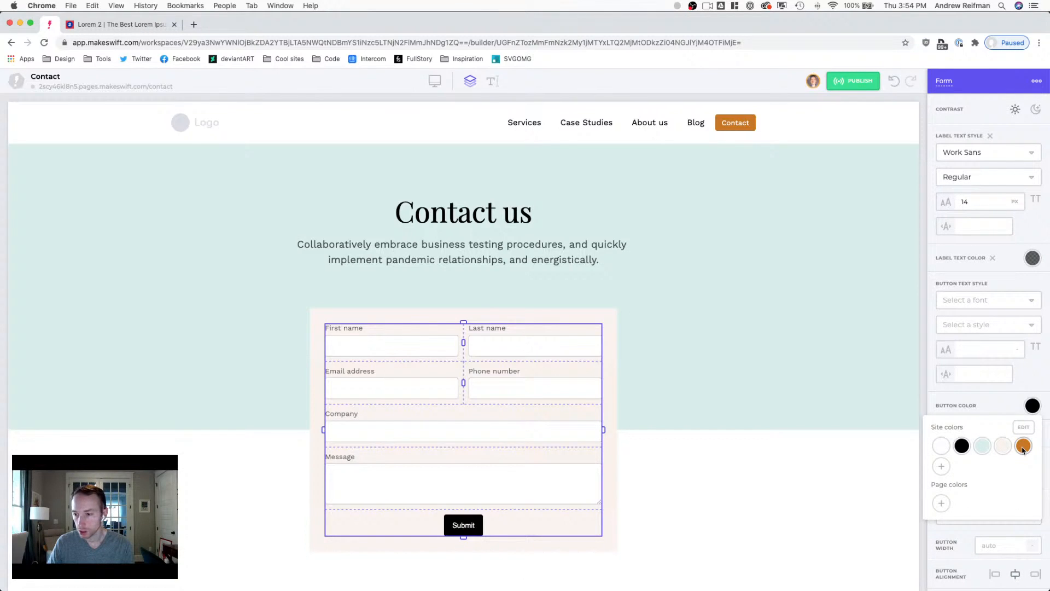
left_click(1023, 447)
left_click(1004, 407)
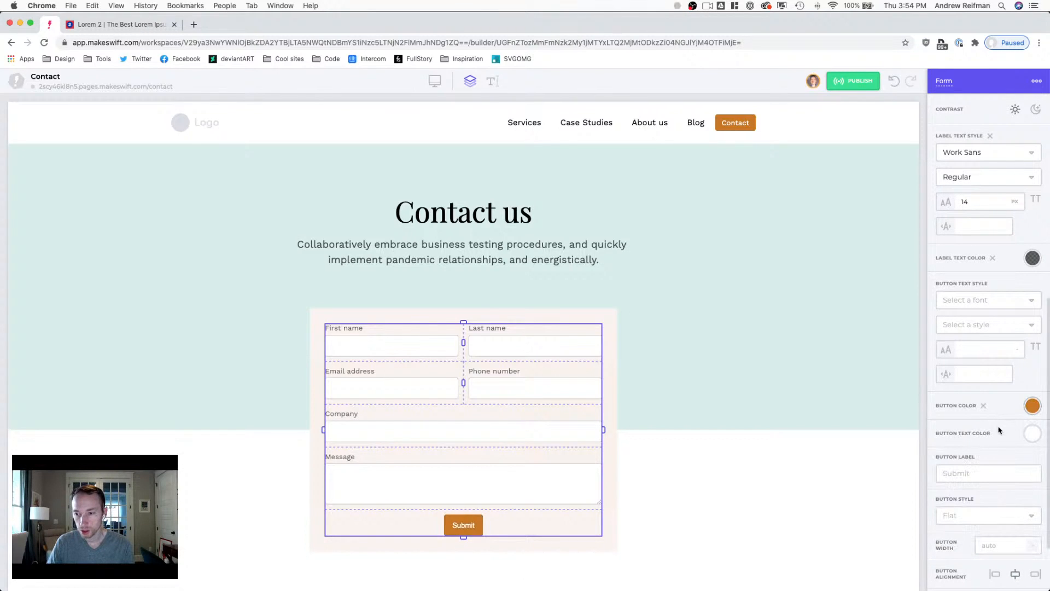
left_click(1032, 435)
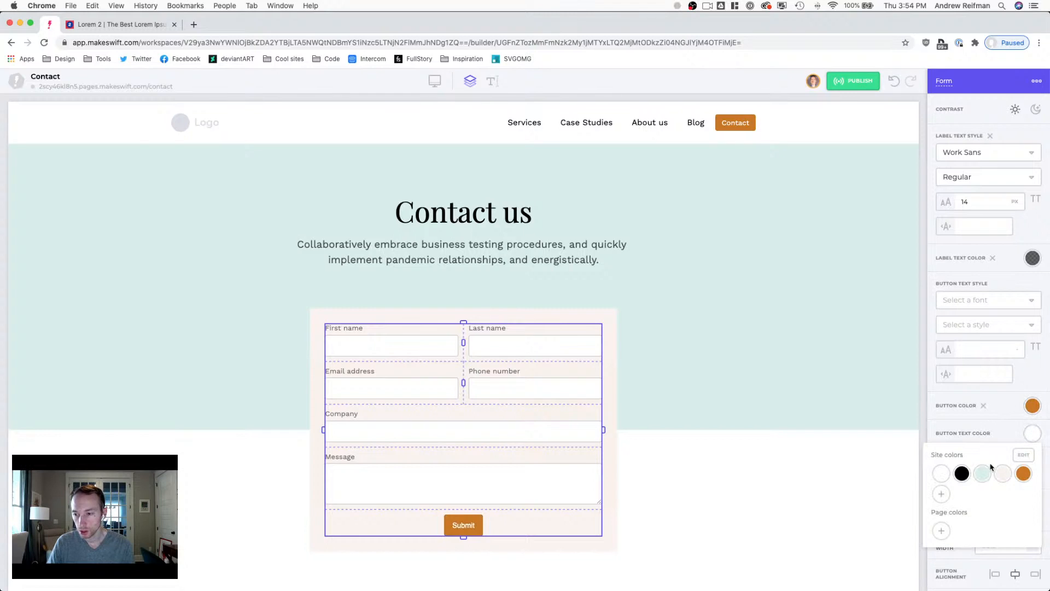
left_click(941, 473)
left_click(1005, 404)
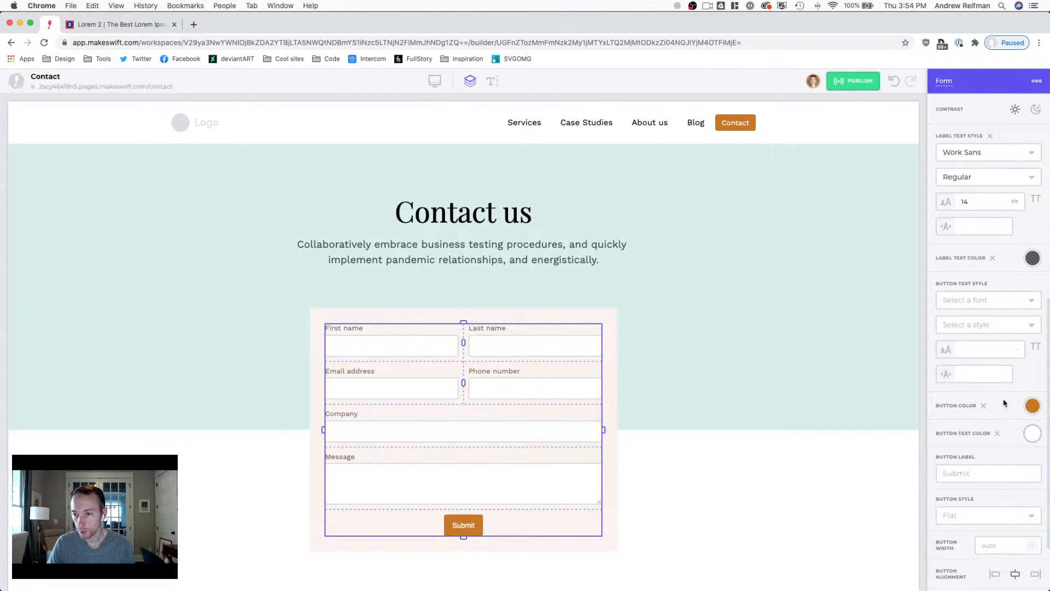
Step: Style the form's button text as Work Sans Regular at 16 px
left_click(970, 300)
left_click(961, 343)
left_click(963, 331)
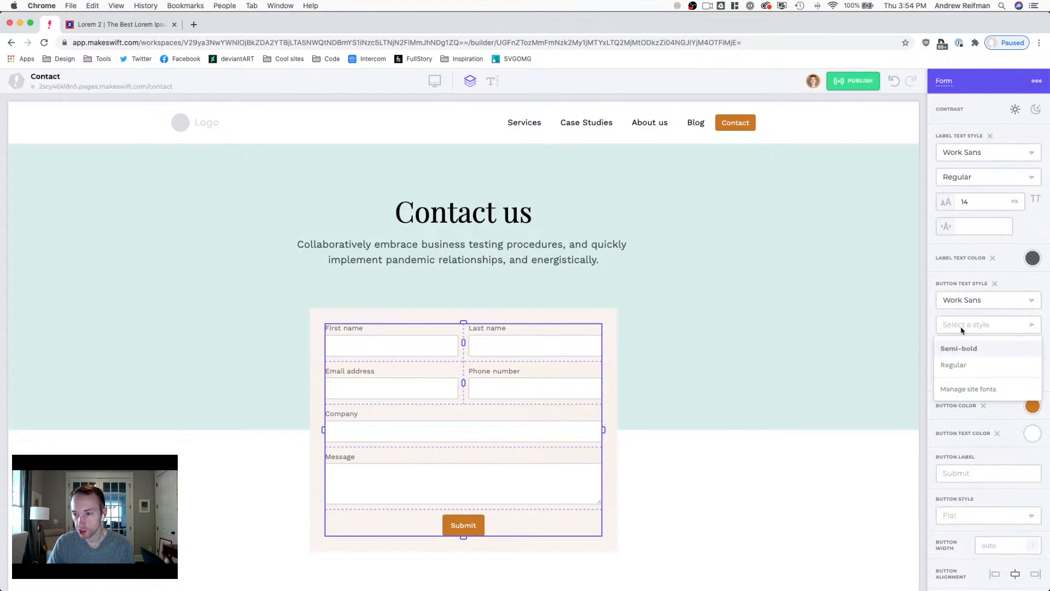
left_click(956, 364)
left_click(972, 349)
type("16")
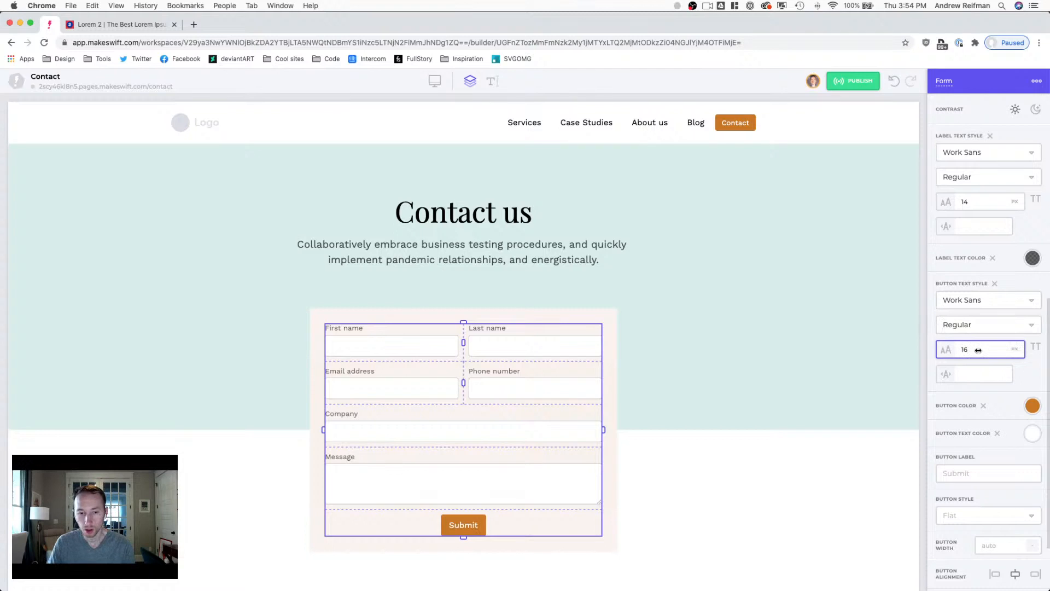
Step: Align the form's Submit button to the left and deselect the form
scroll(974, 413, "down", 2)
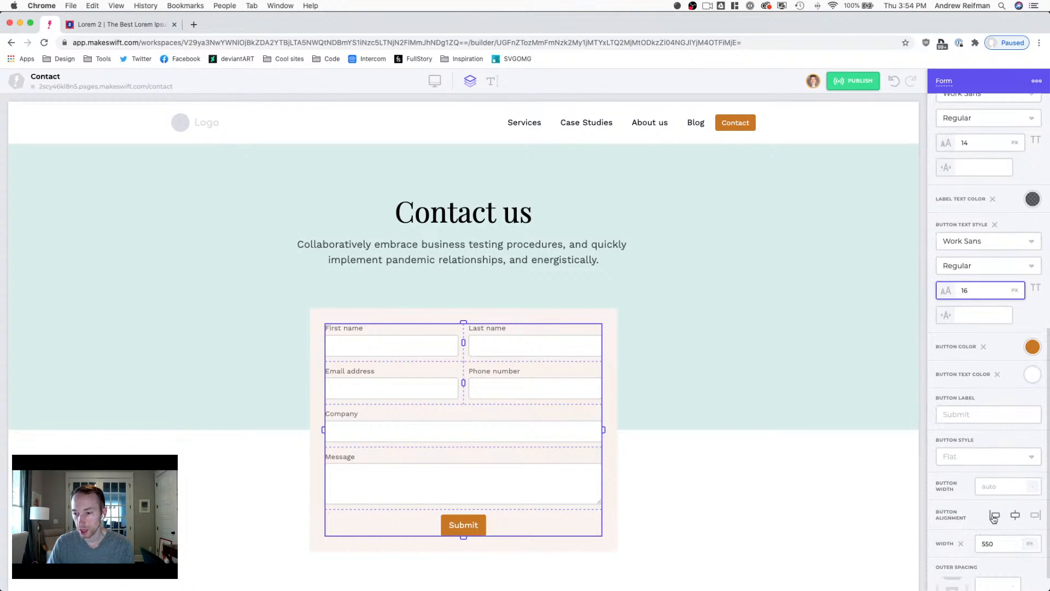
left_click(994, 515)
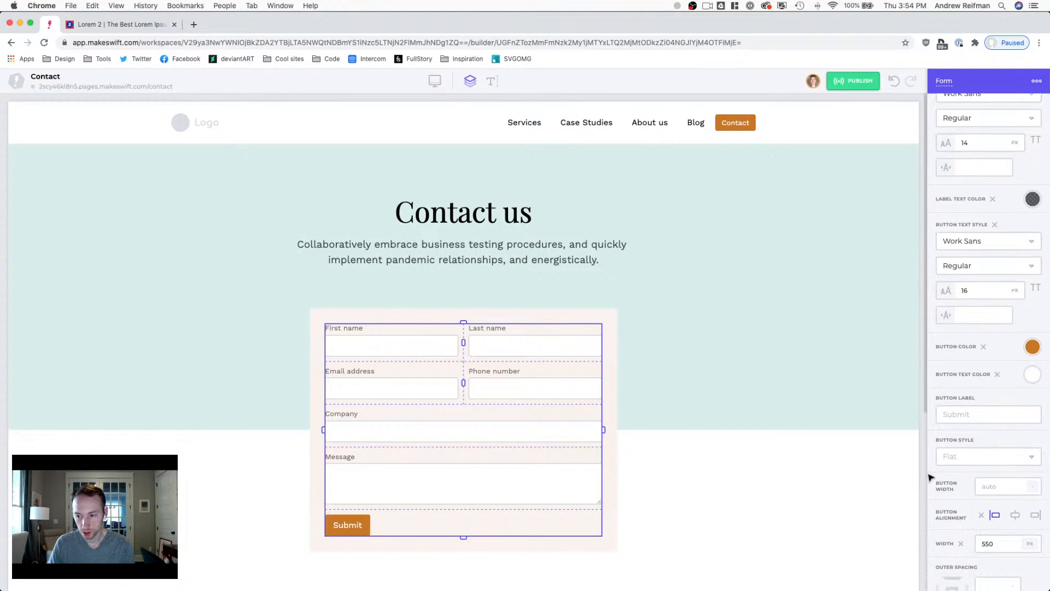
left_click(923, 496)
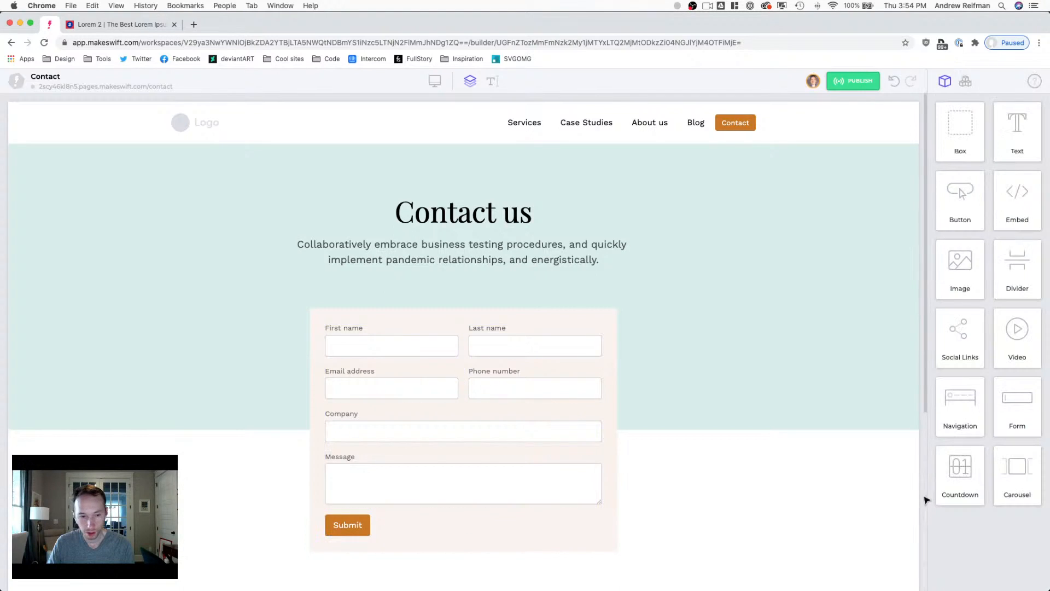
Step: Reselect the contact form and set its button text size to 14 px
scroll(457, 525, "down", 1)
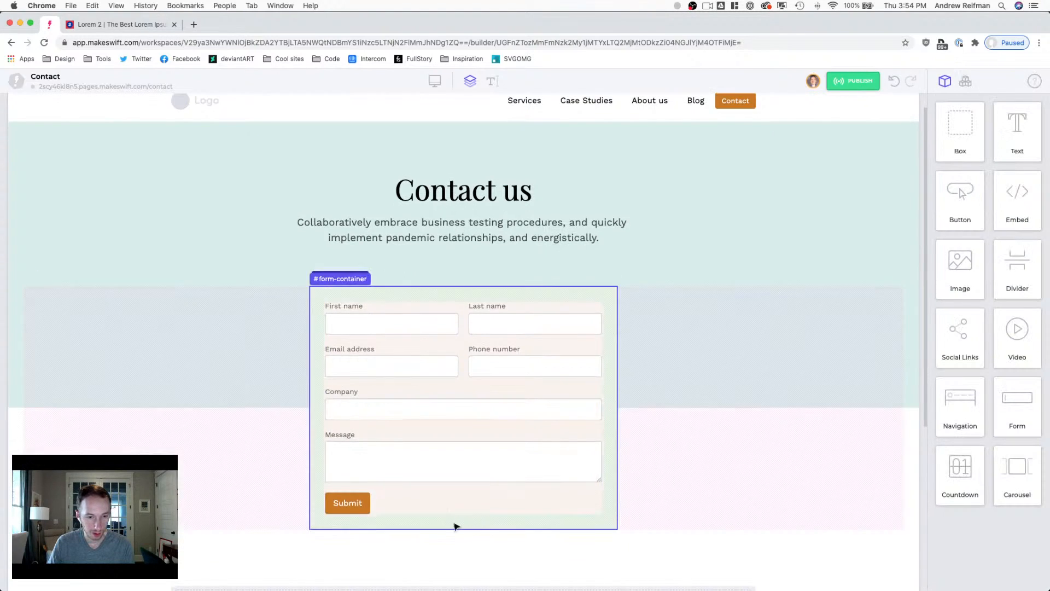
left_click(348, 503)
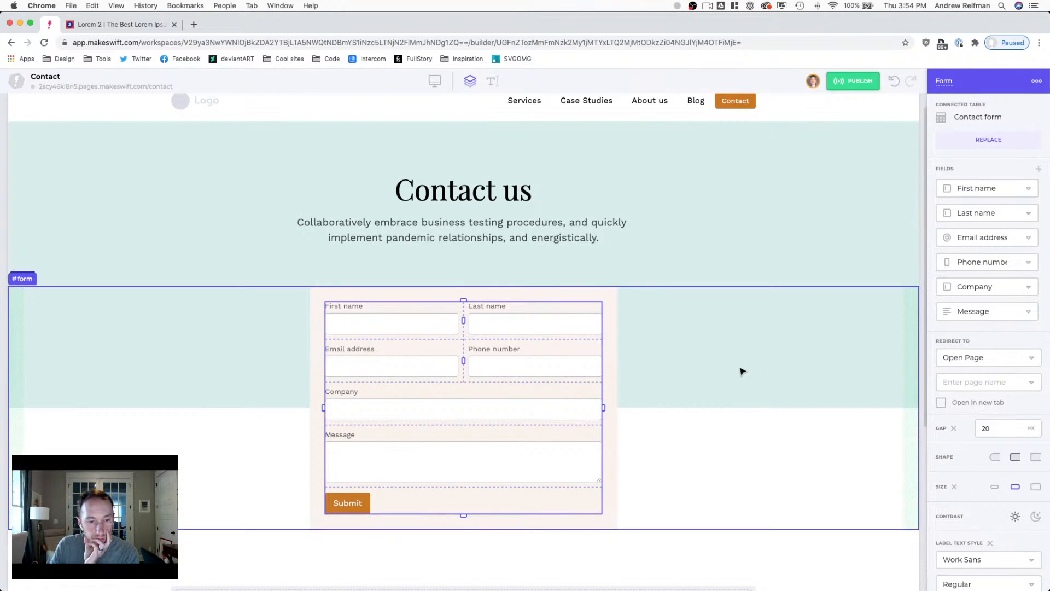
scroll(741, 369, "down", 4)
scroll(985, 421, "down", 10)
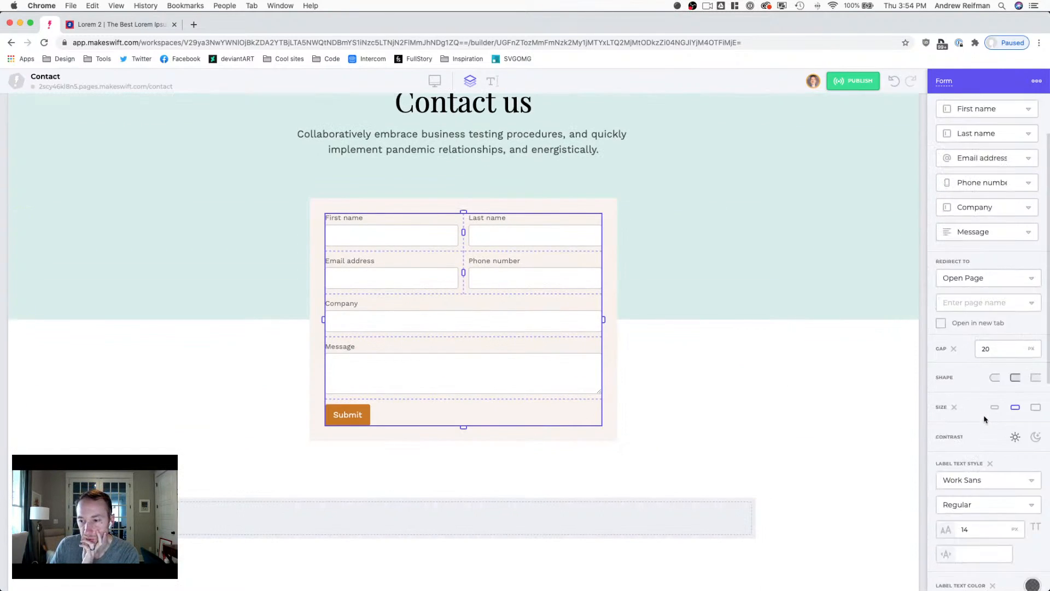
left_click(988, 474)
type("14")
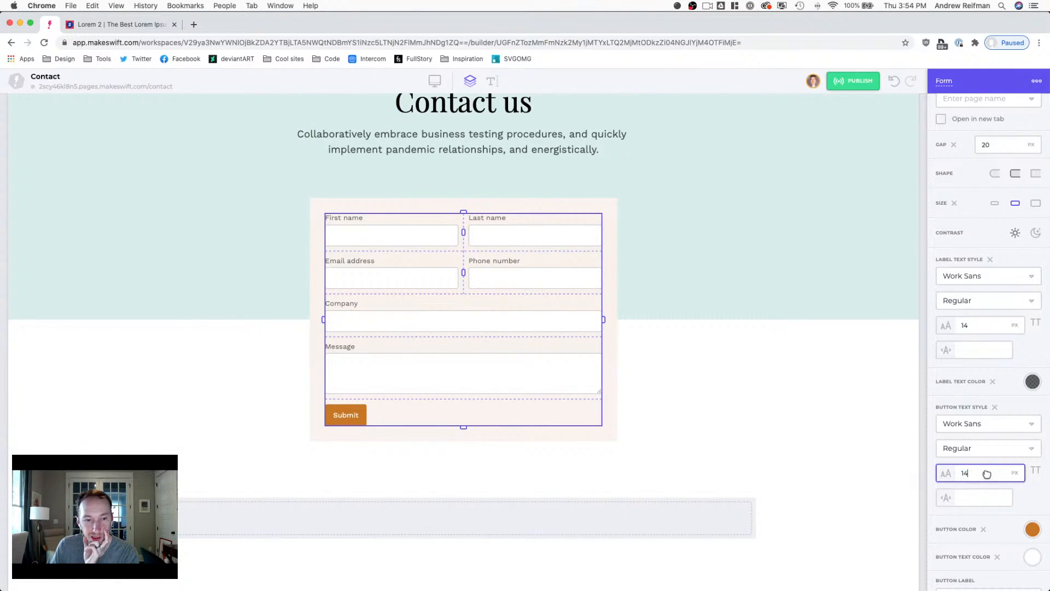
key("Return")
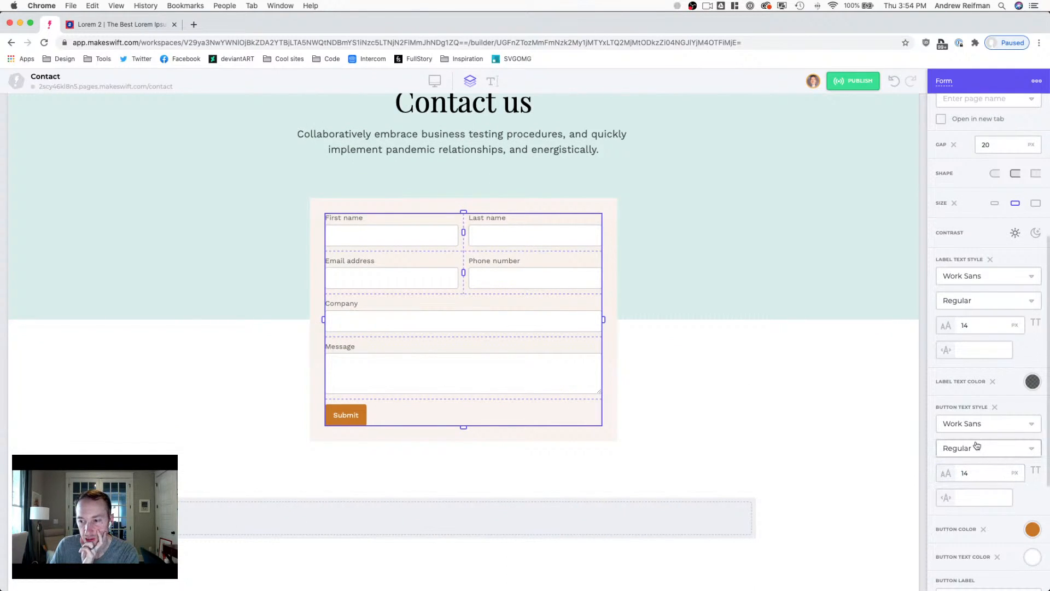
scroll(968, 431, "down", 3)
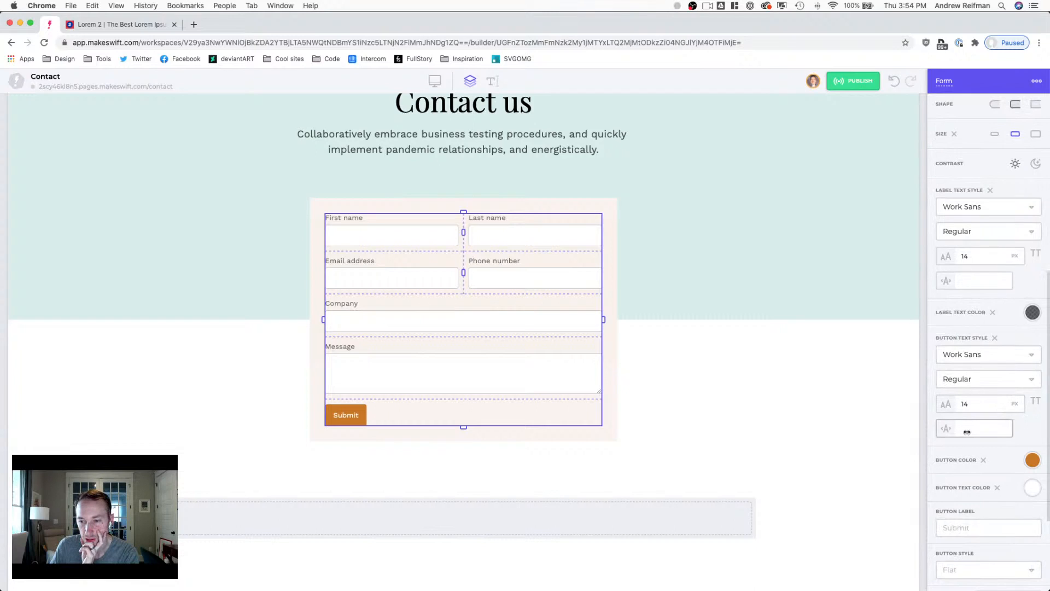
Step: Reset the form's Submit button alignment to centered, set the button width to 200 px, and deselect the form
scroll(966, 432, "down", 3)
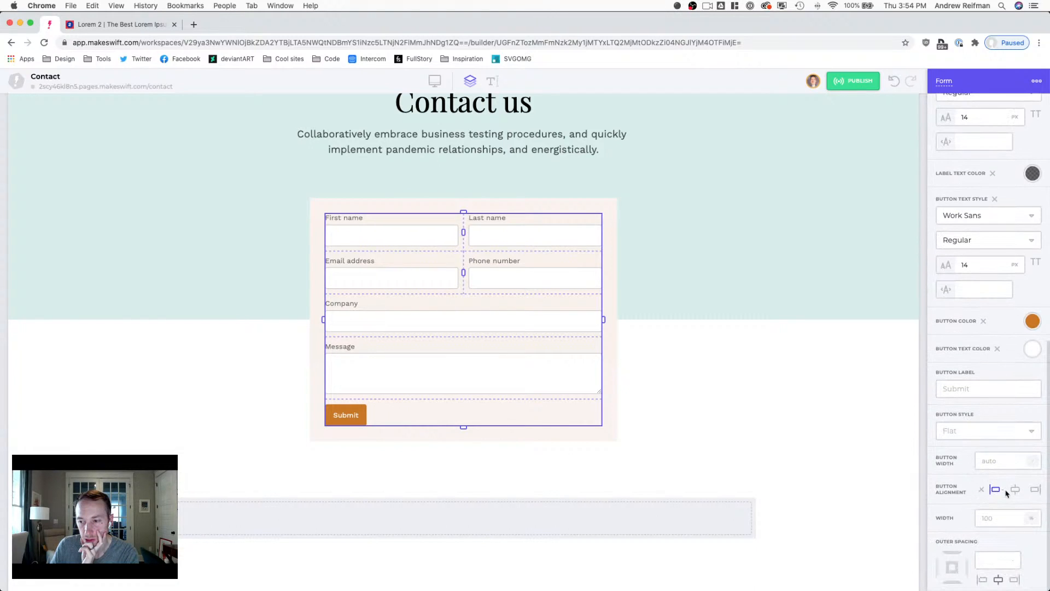
left_click(981, 491)
left_click(1032, 461)
left_click(1033, 490)
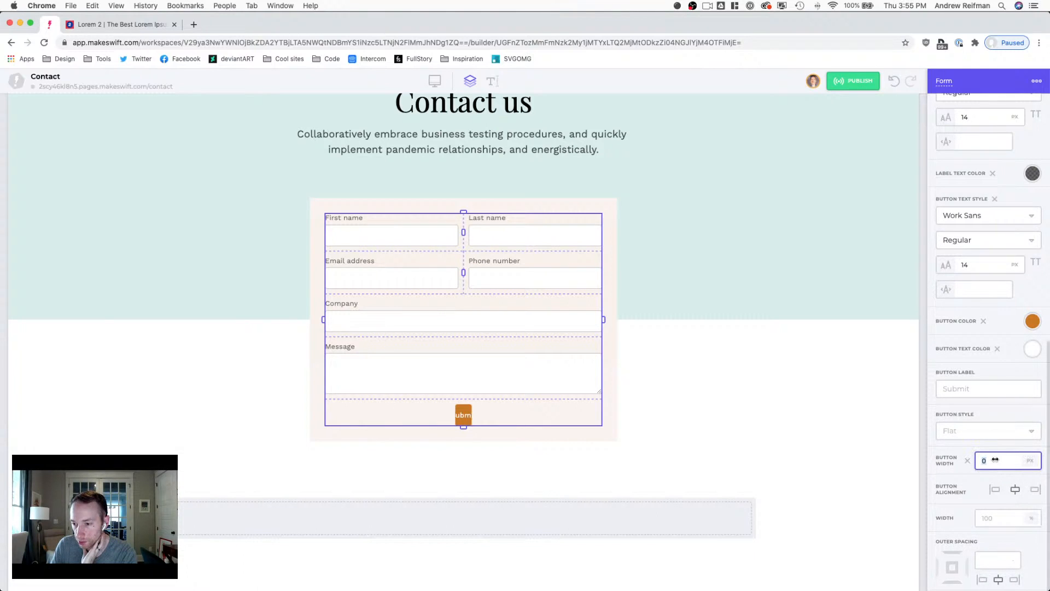
type("200")
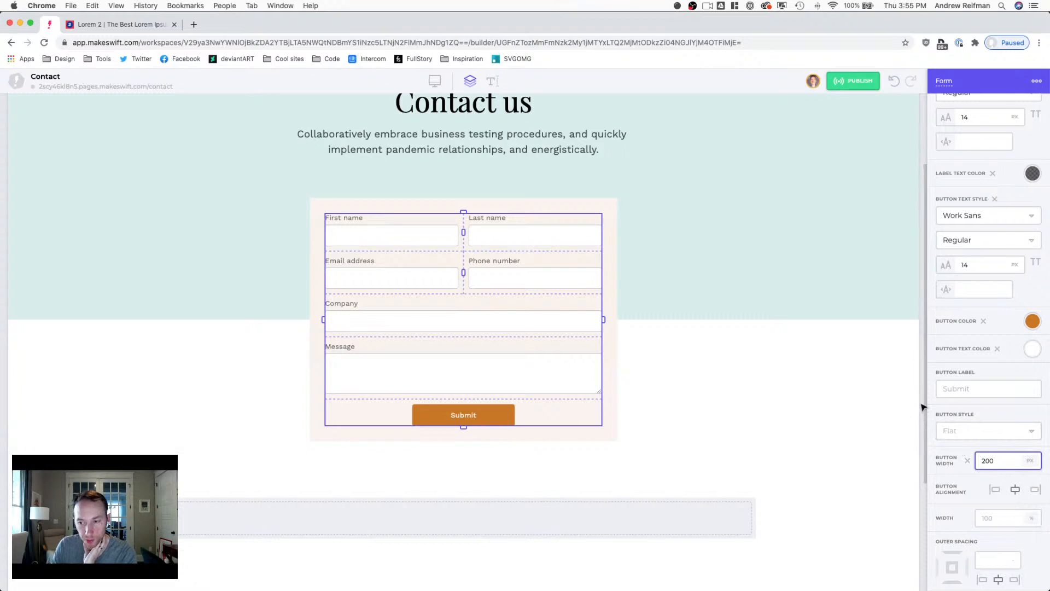
key("Escape")
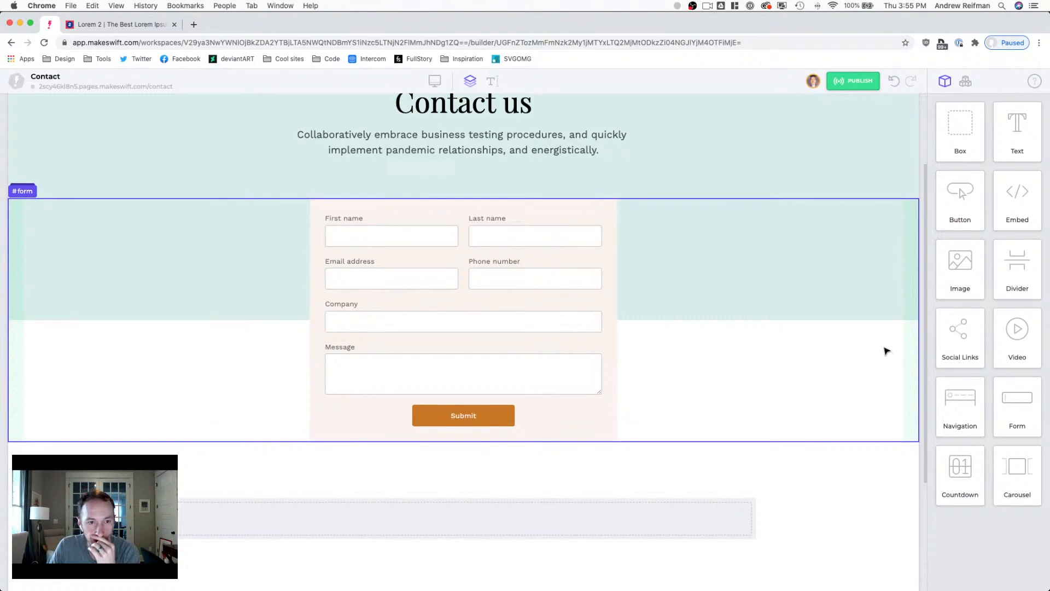
Step: Try white as the form container's background color and undo the change
scroll(887, 352, "up", 2)
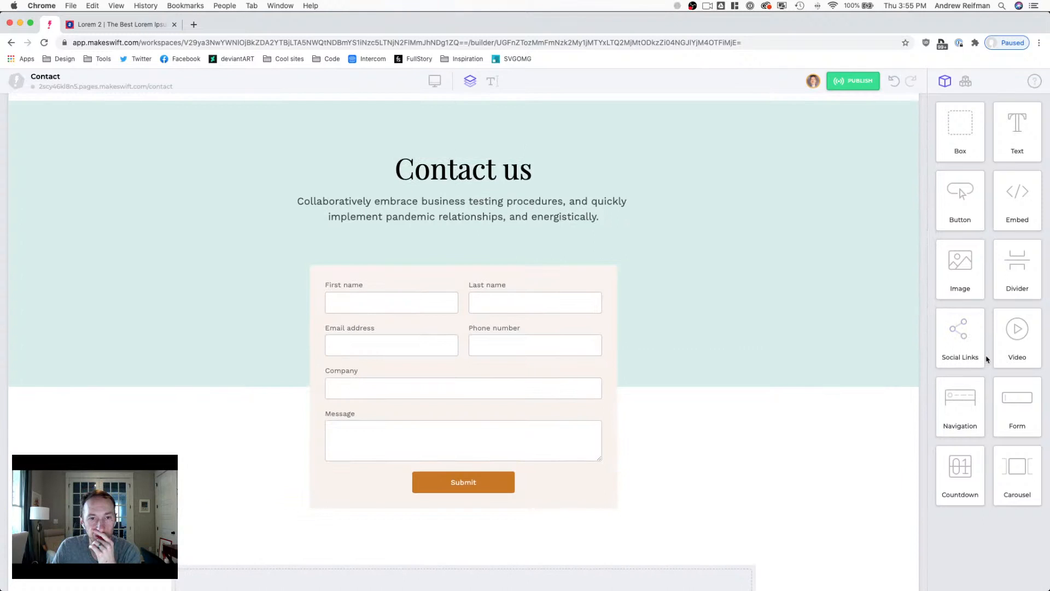
left_click(612, 403)
left_click(947, 124)
left_click(854, 163)
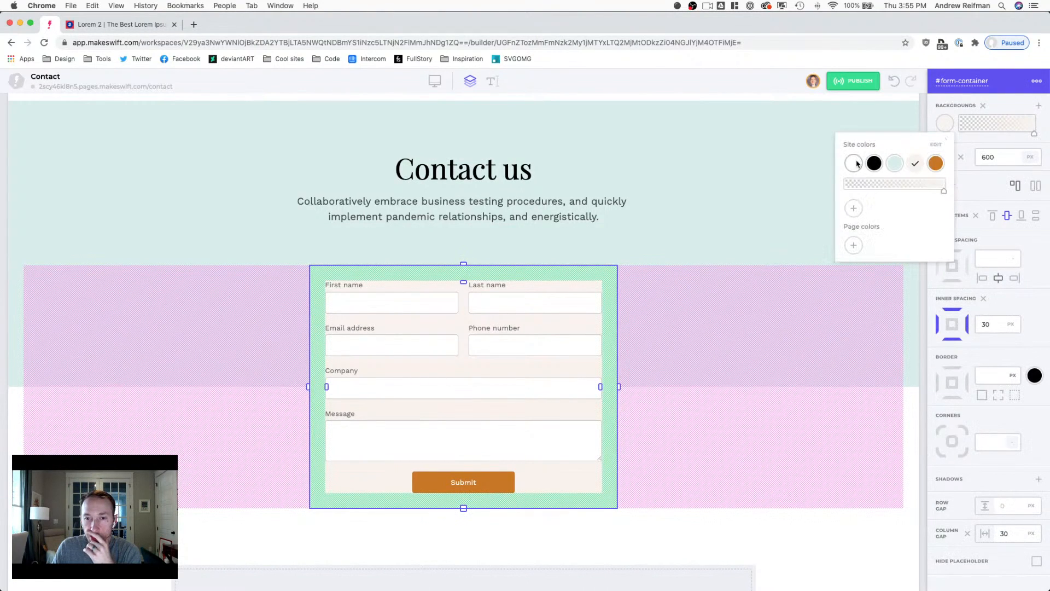
left_click(926, 354)
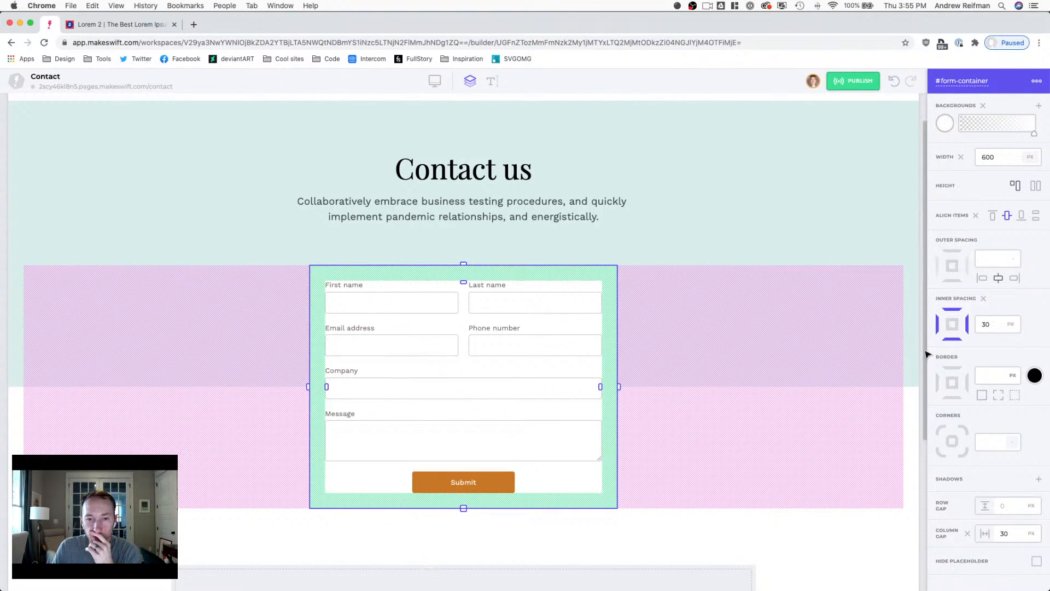
left_click(925, 354)
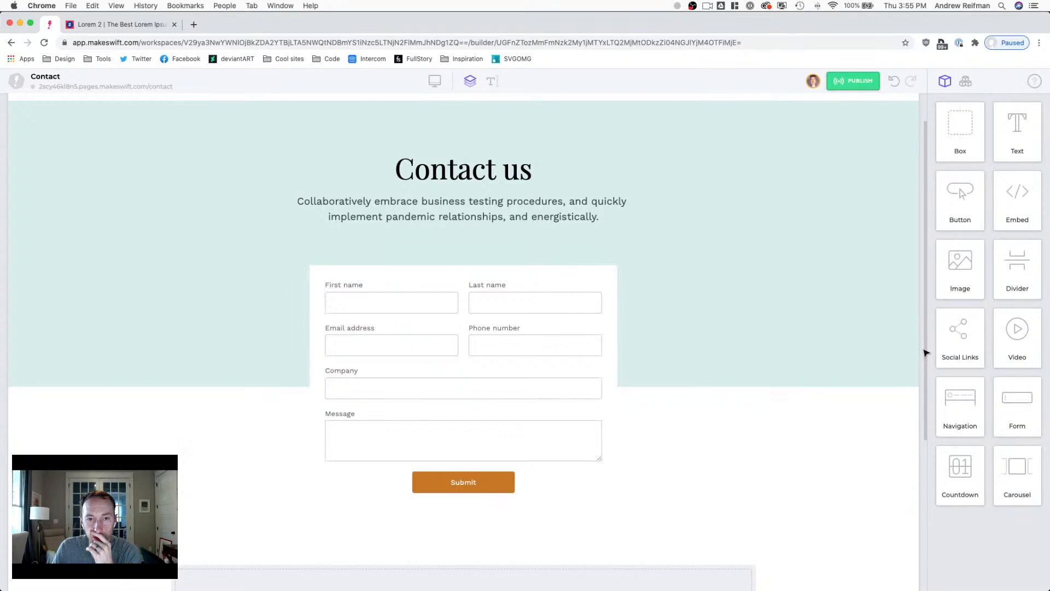
key("super+z")
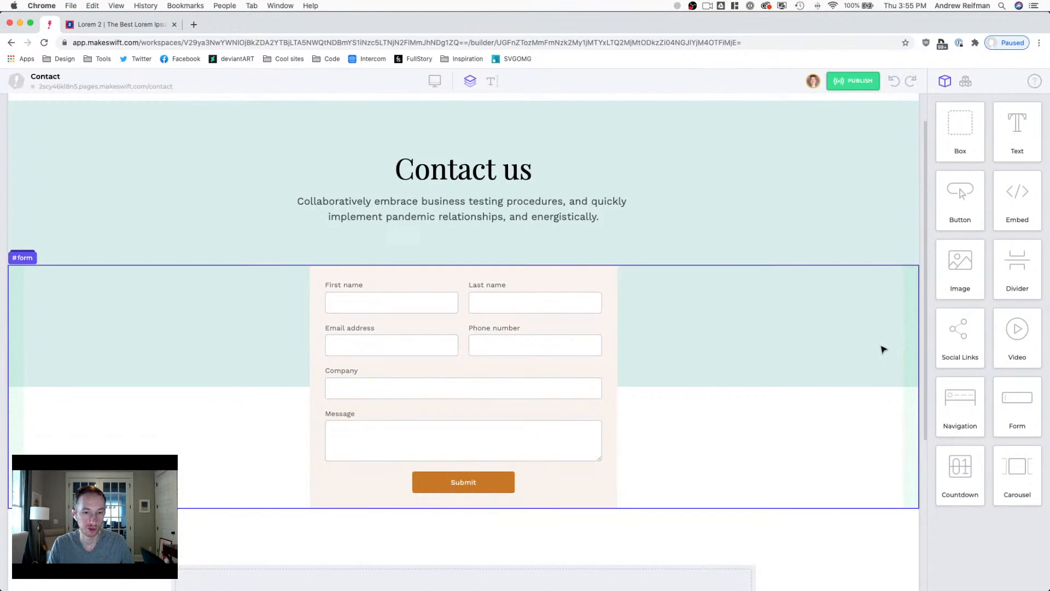
Step: Reduce the hero section's bottom inner spacing to 60 px so the form sits closer to the intro text
left_click(921, 364)
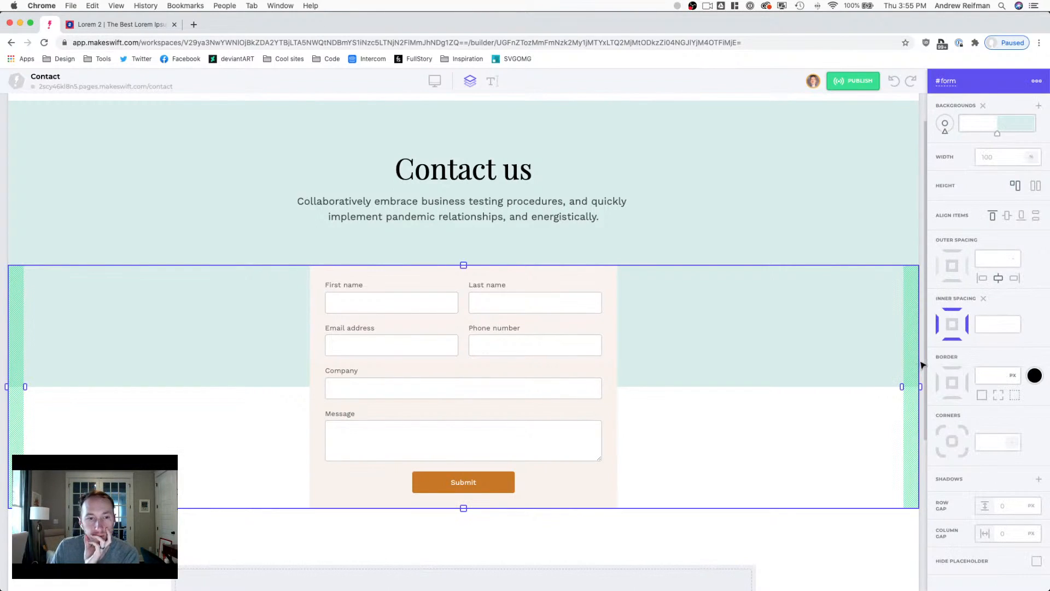
left_click(924, 405)
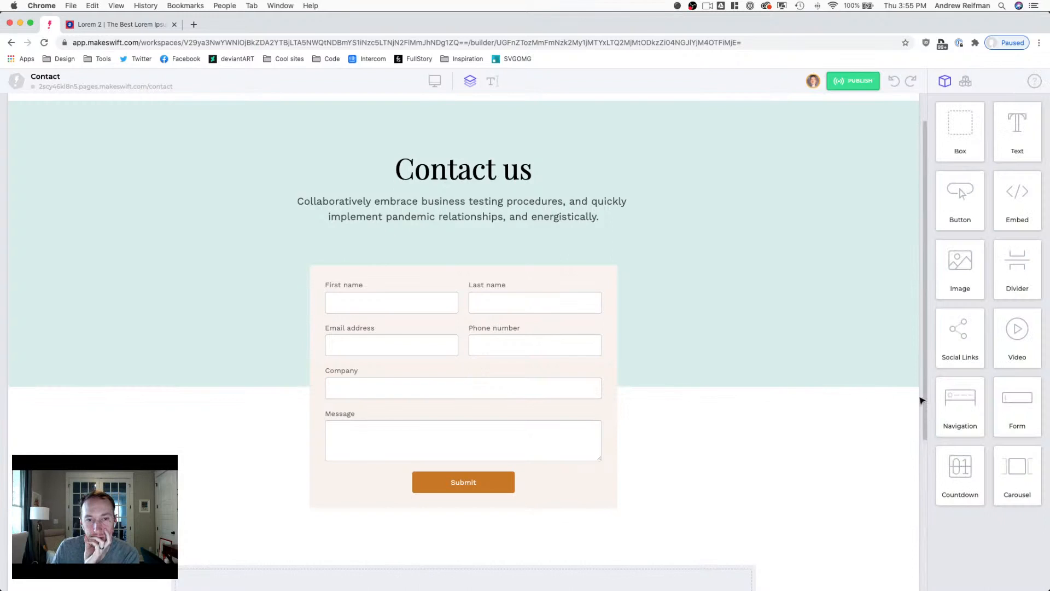
left_click(501, 239)
left_click_drag(468, 260, 468, 250)
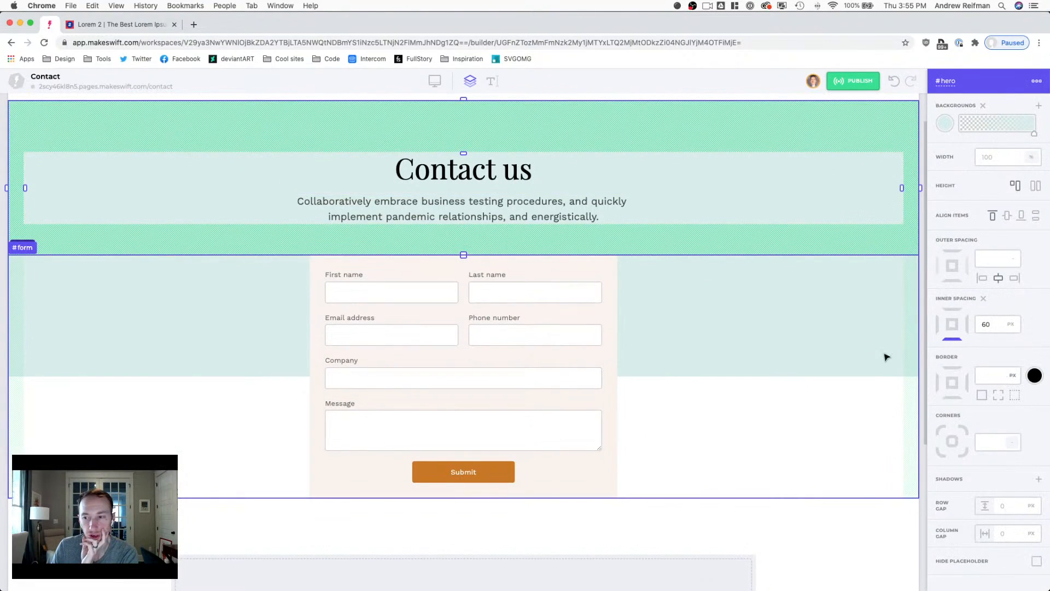
left_click(923, 491)
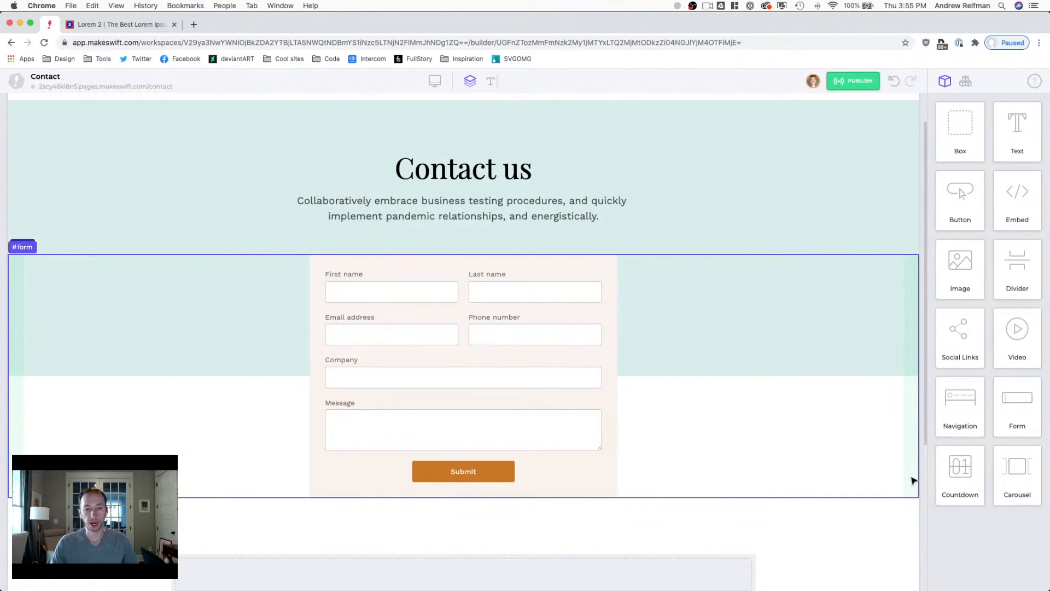
Step: Open the About page's design and copy its whole team section
scroll(757, 455, "down", 4)
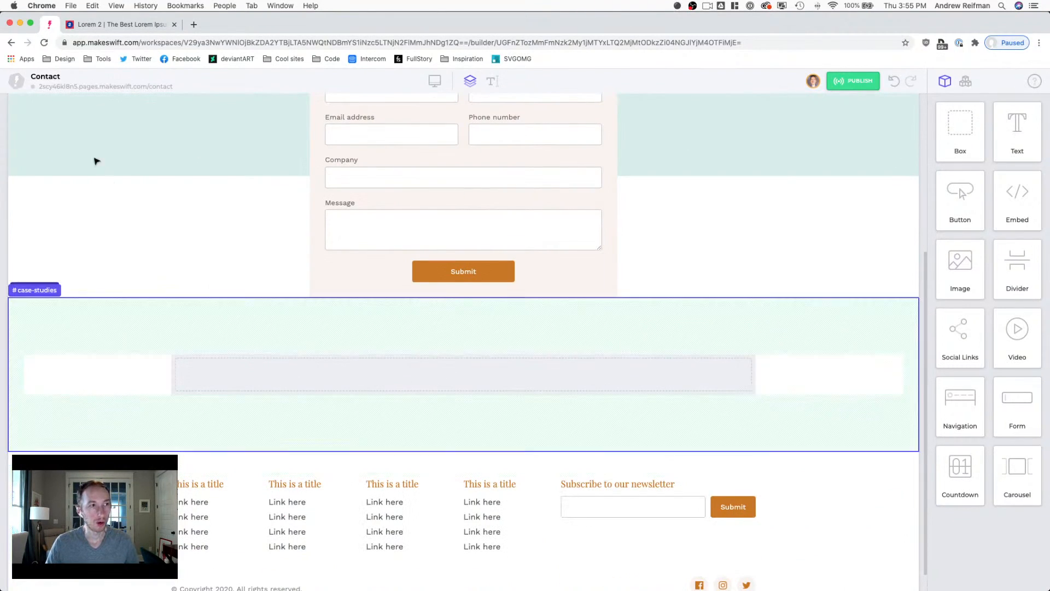
left_click(20, 83)
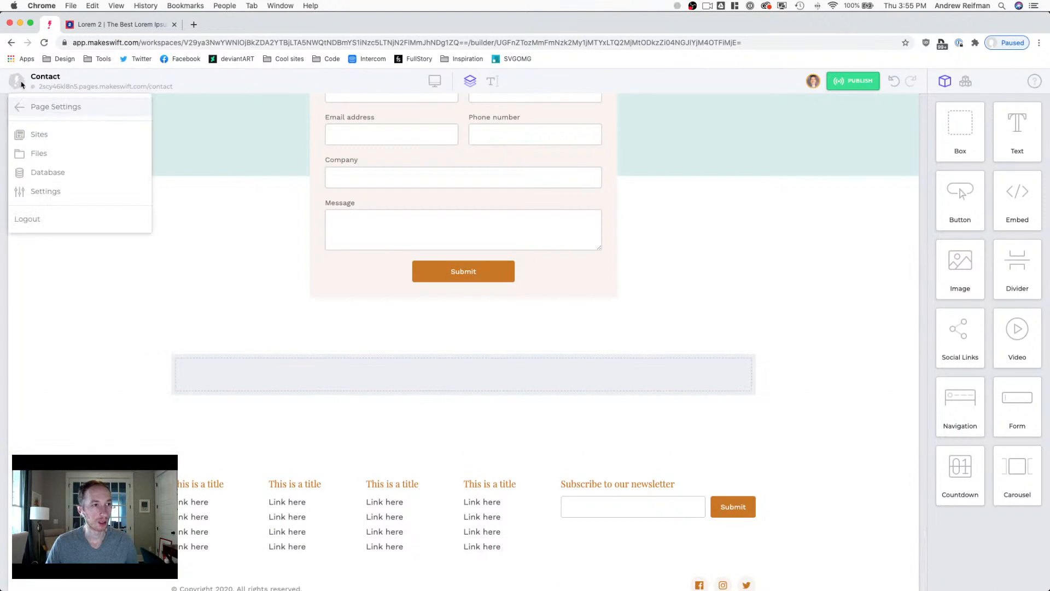
left_click(35, 107)
left_click(178, 162)
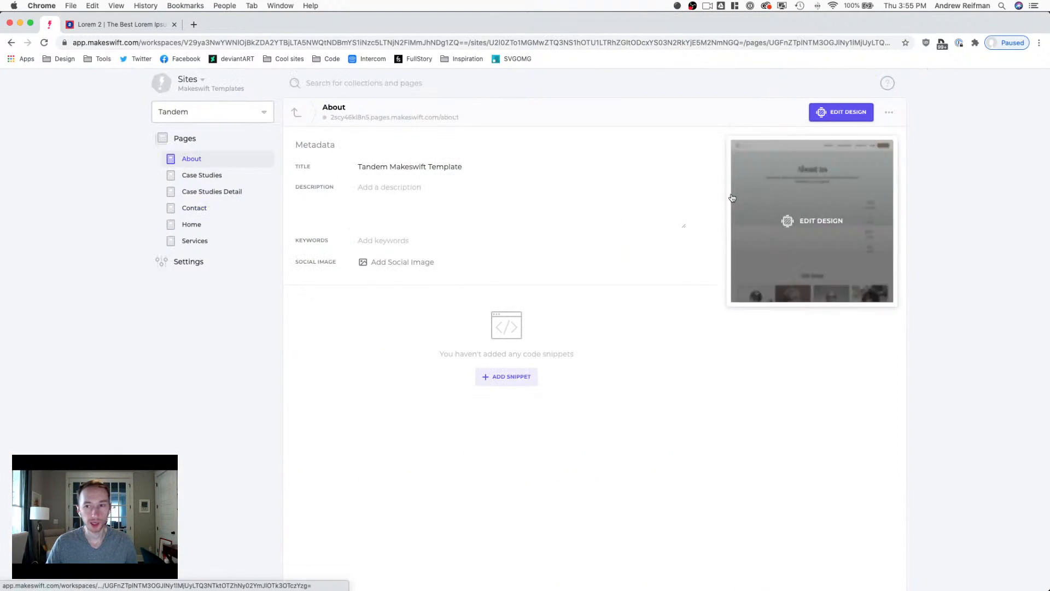
left_click(733, 197)
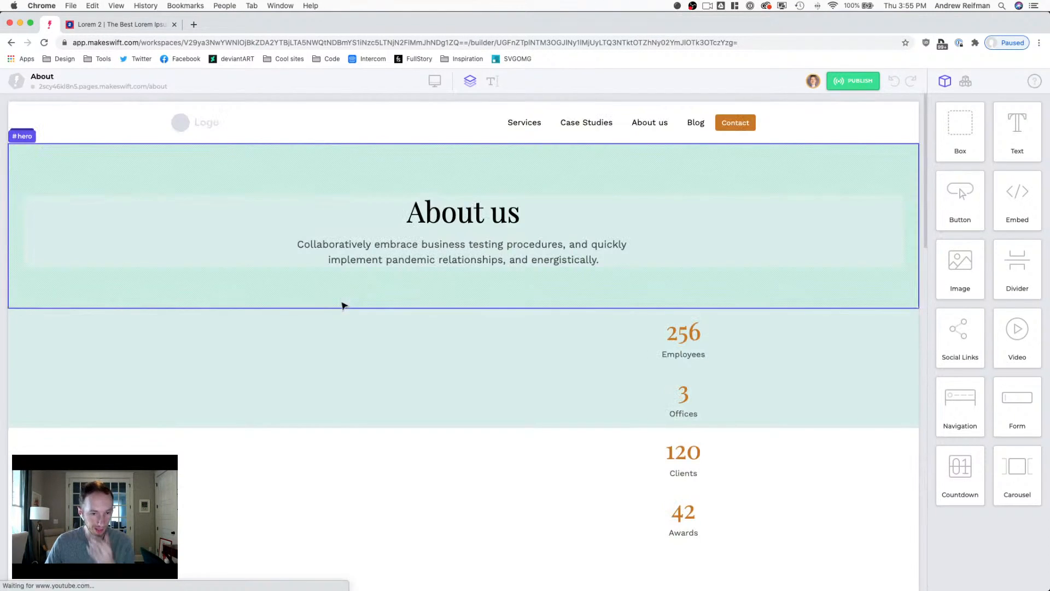
scroll(344, 305, "down", 10)
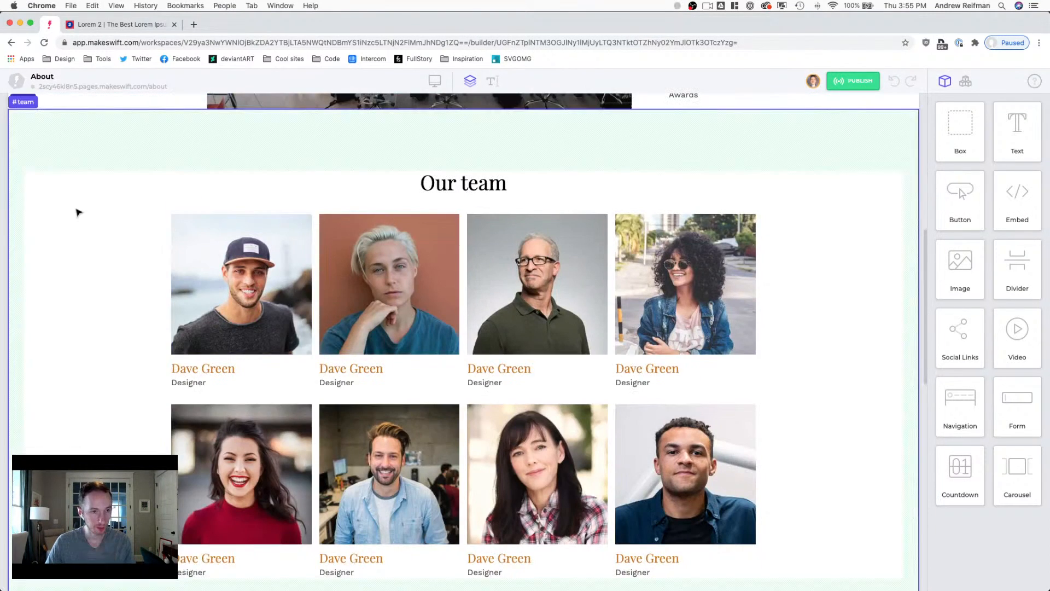
left_click(41, 219)
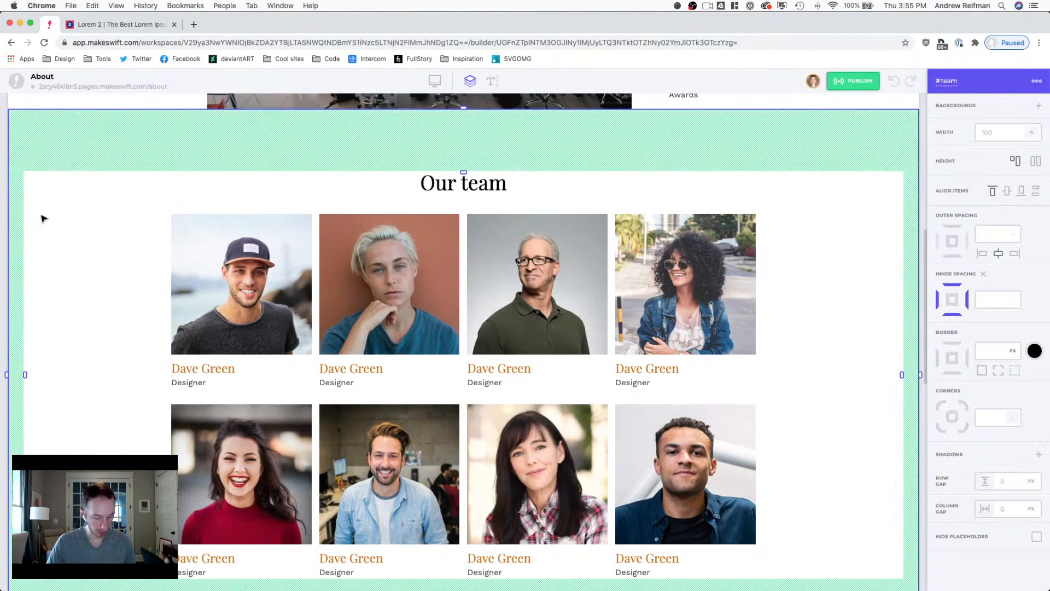
scroll(54, 216, "up", 4)
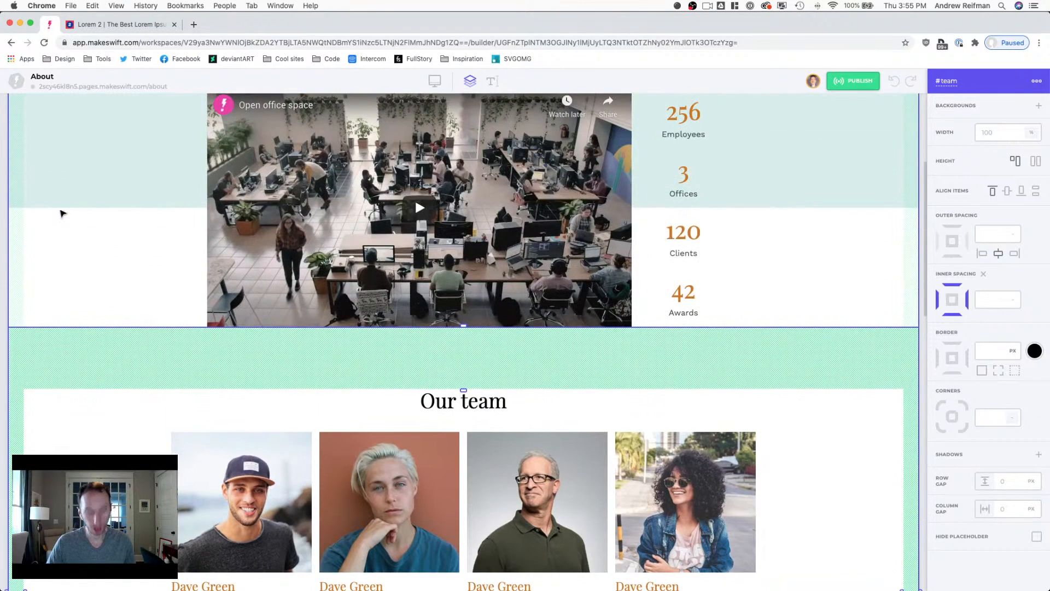
Step: Return to the site's page list and open the Contact page's design for editing
left_click(17, 81)
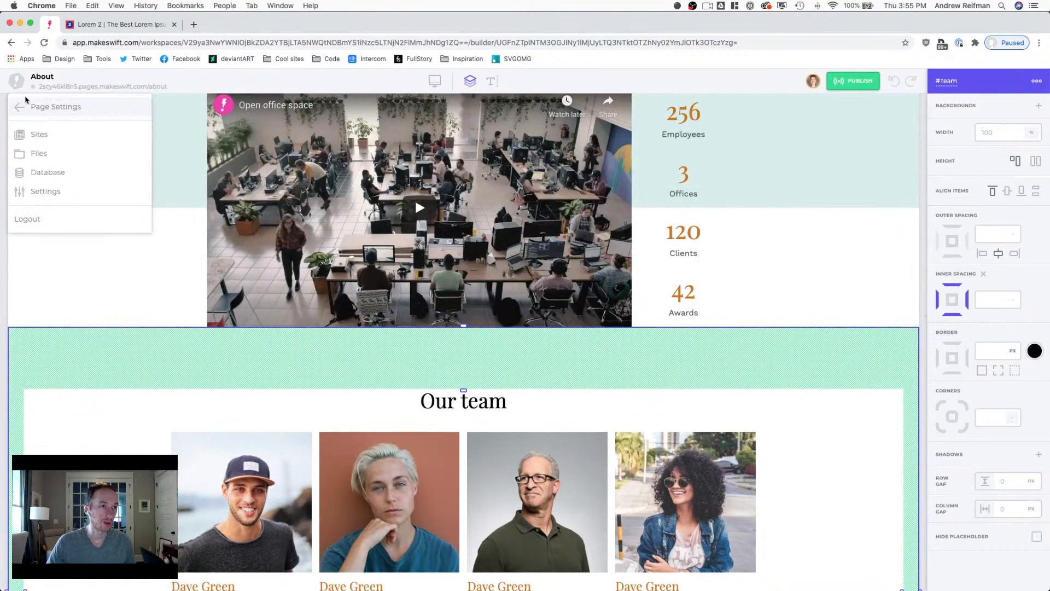
left_click(26, 104)
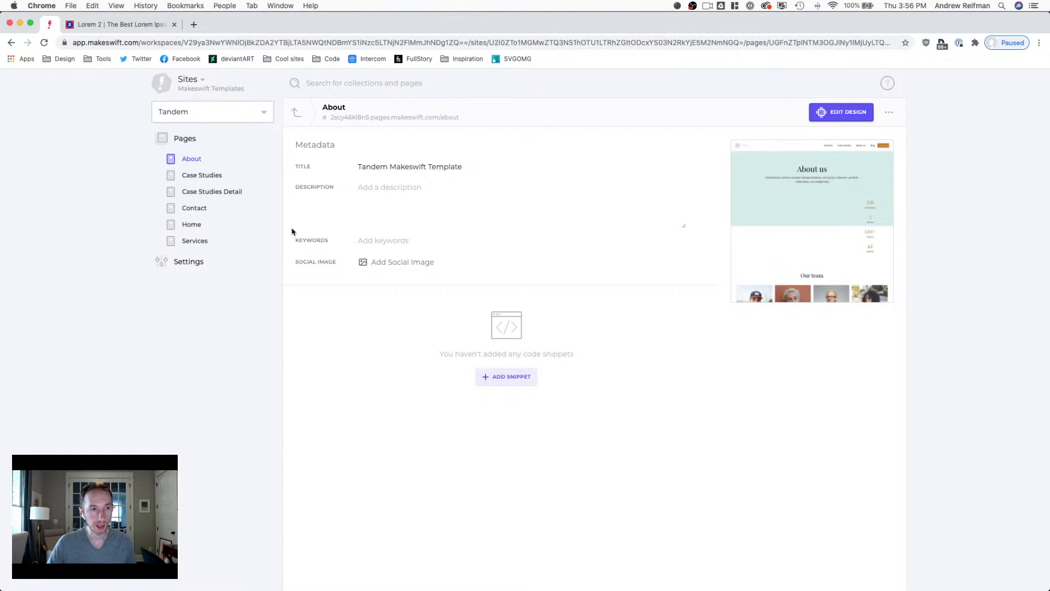
left_click(197, 208)
left_click(771, 220)
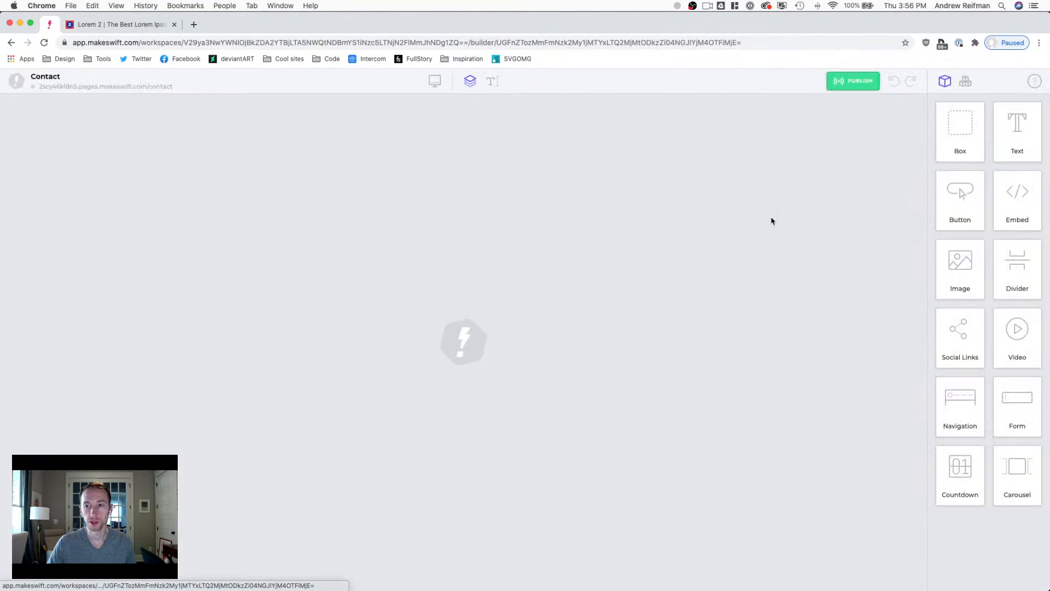
Step: Replace the empty case-studies section between the form and footer with the copied team section
scroll(617, 230, "down", 4)
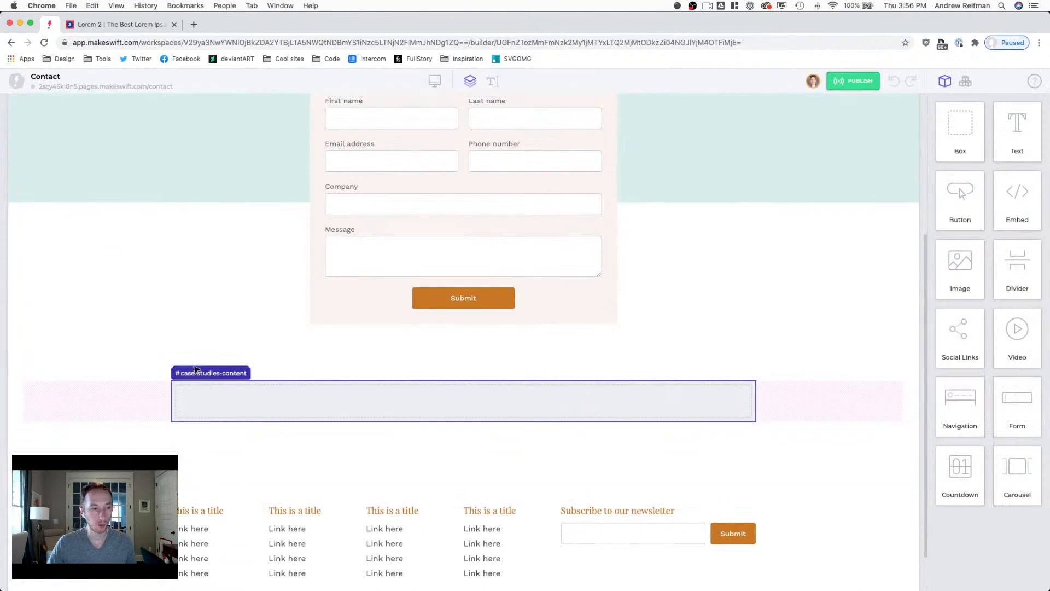
left_click(169, 349)
key("Delete")
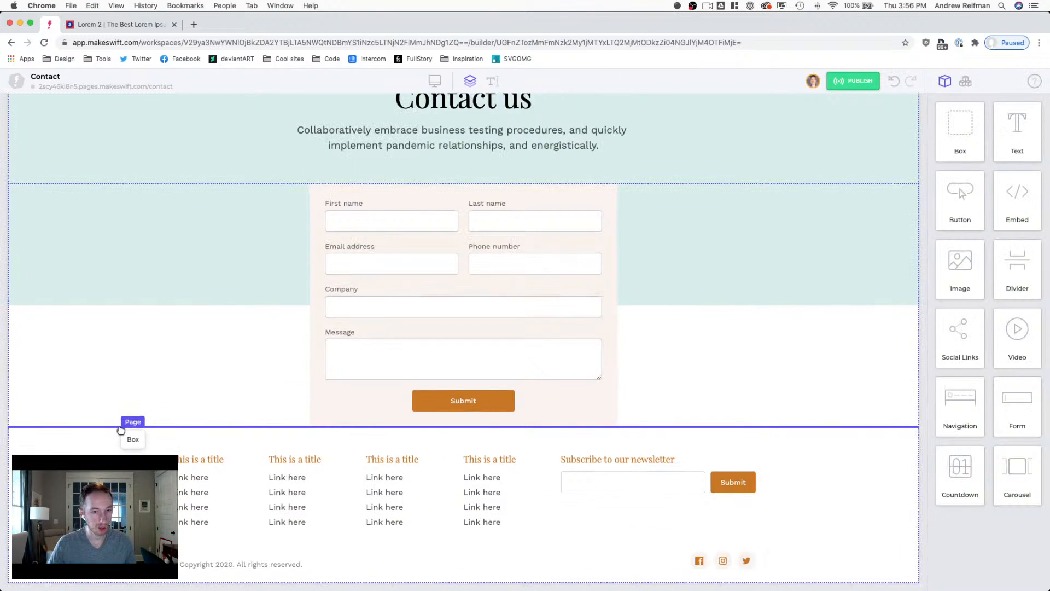
left_click_drag(121, 431, 122, 430)
Step: Change the pasted section's heading to "Our locations"
scroll(153, 422, "down", 2)
left_click(470, 400)
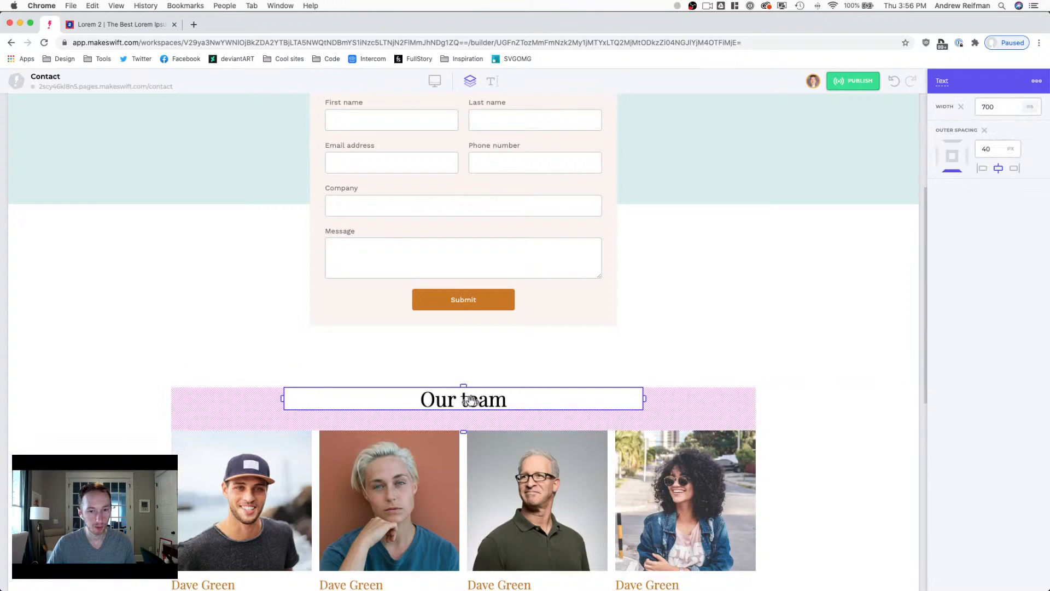
left_click(471, 400)
double_click(483, 400)
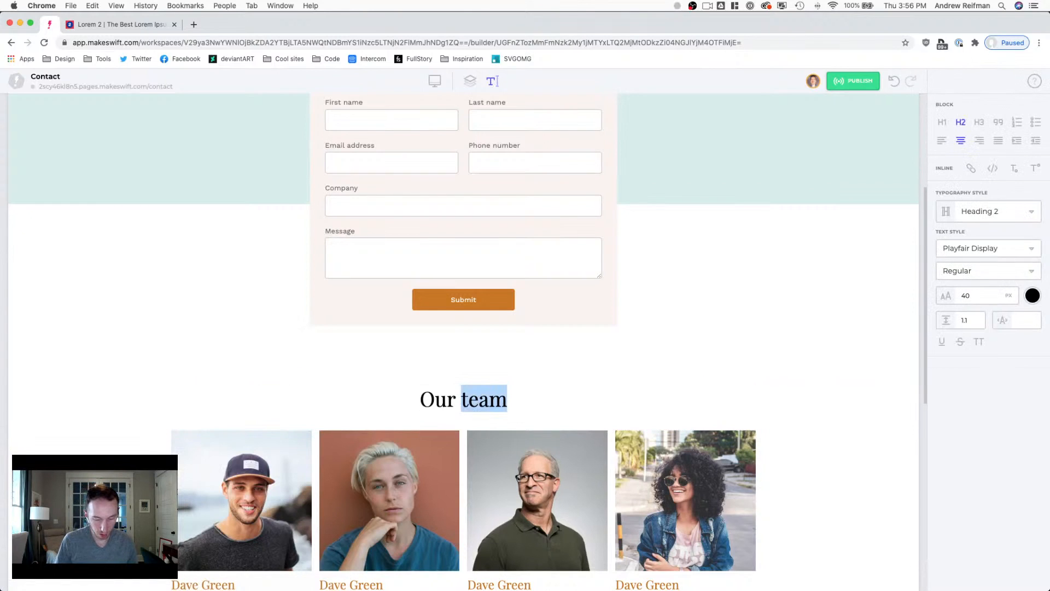
type("locations")
scroll(474, 393, "down", 1)
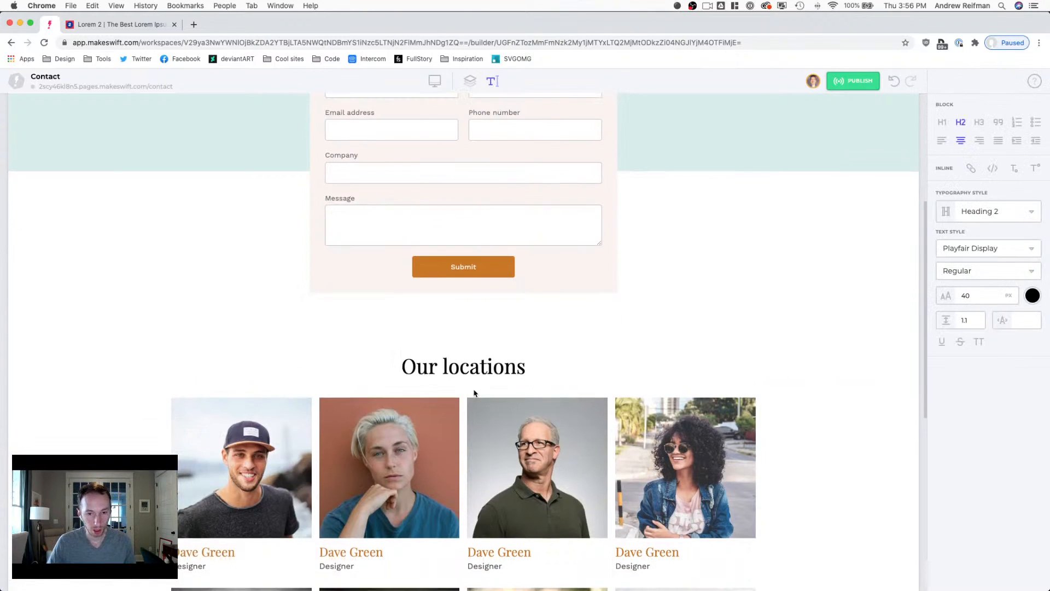
Step: Delete all four team member boxes in the second row of the Our locations section
scroll(474, 393, "down", 3)
left_click(464, 388)
scroll(468, 393, "down", 5)
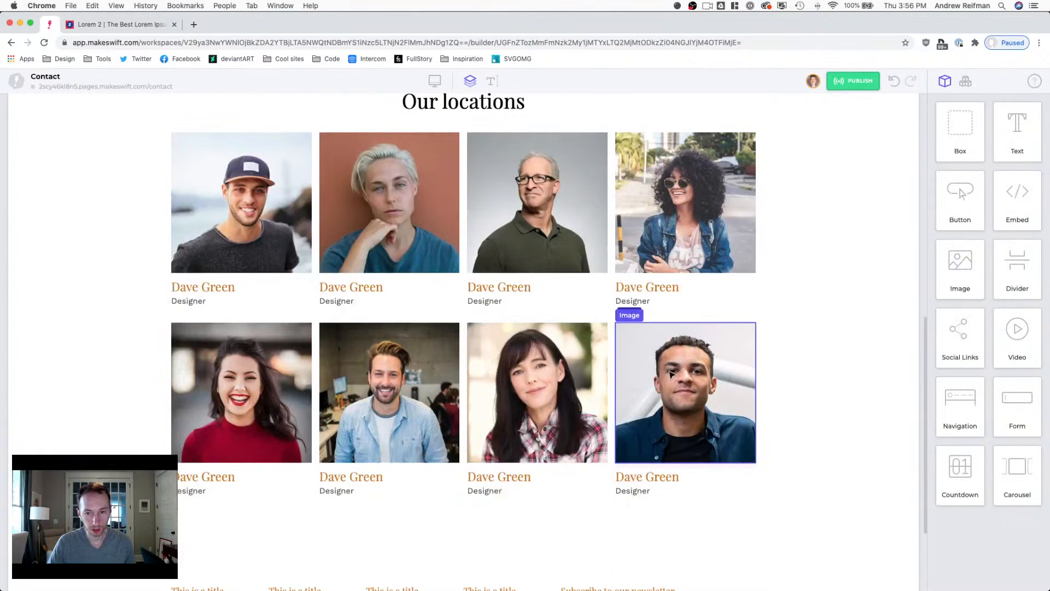
left_click(630, 308)
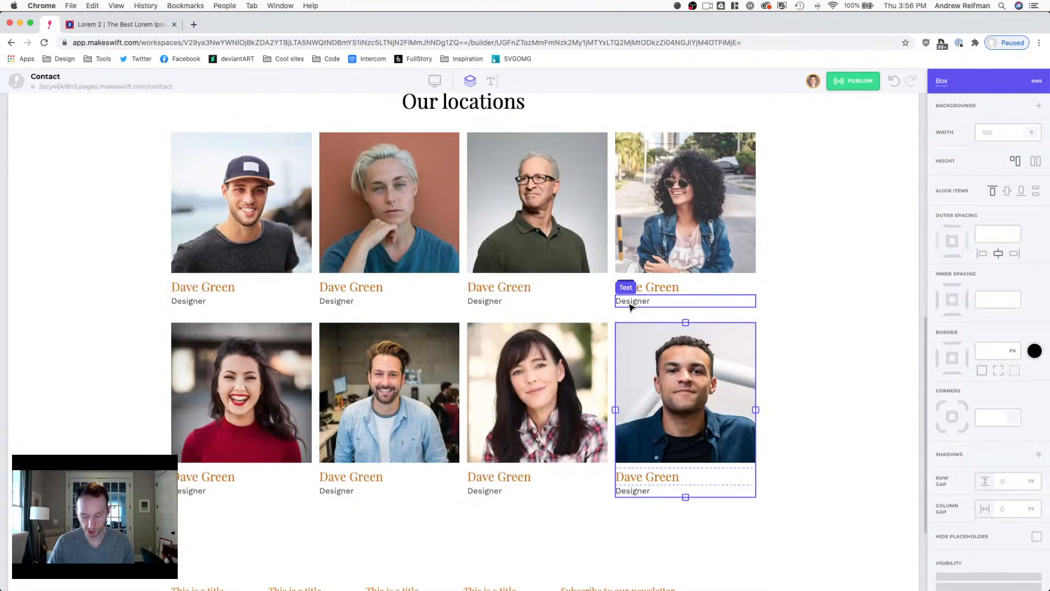
key("Delete")
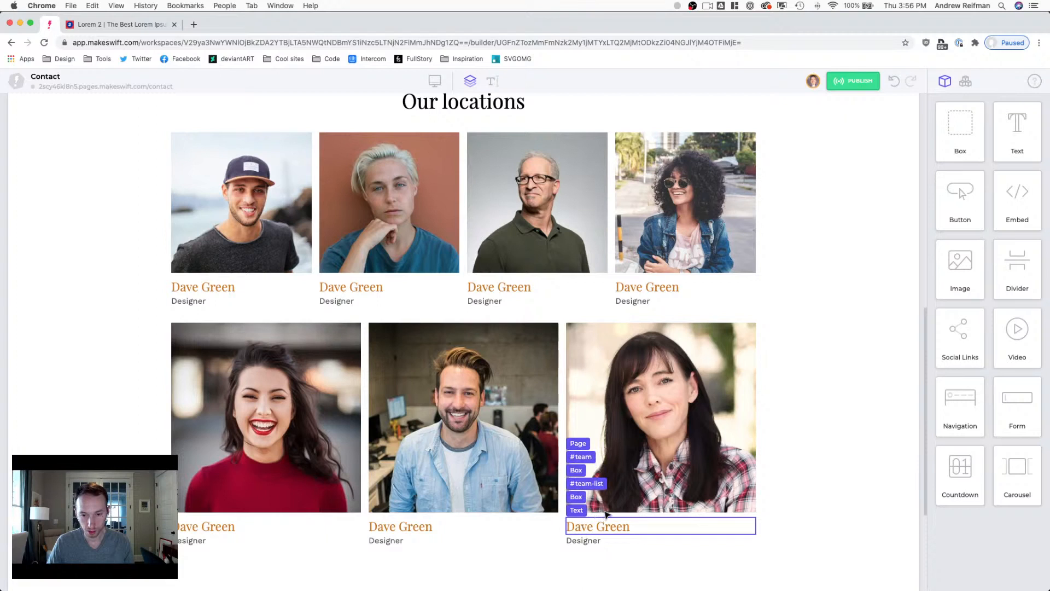
left_click(577, 302)
key("Delete")
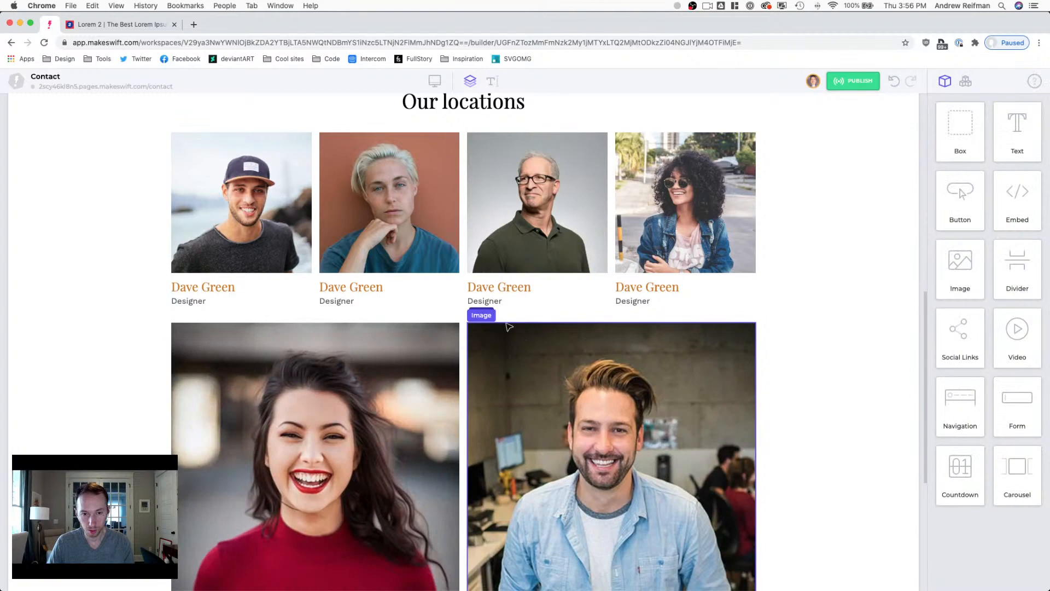
left_click(481, 304)
key("Delete")
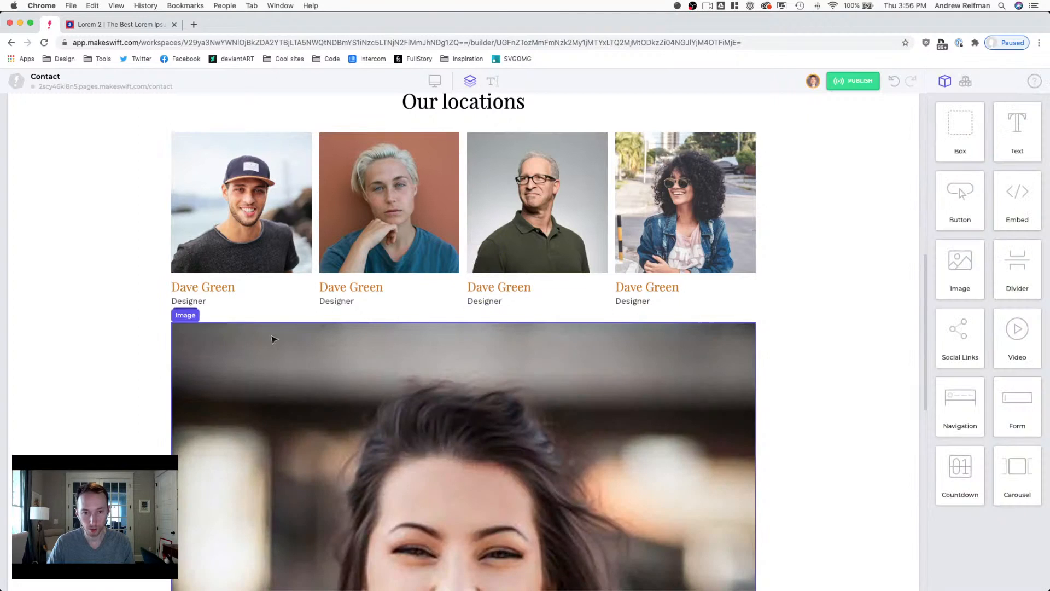
left_click(185, 316)
key("Delete")
Step: Delete the fourth team member box from the remaining row and select the third box's image
left_click(629, 337)
key("Delete")
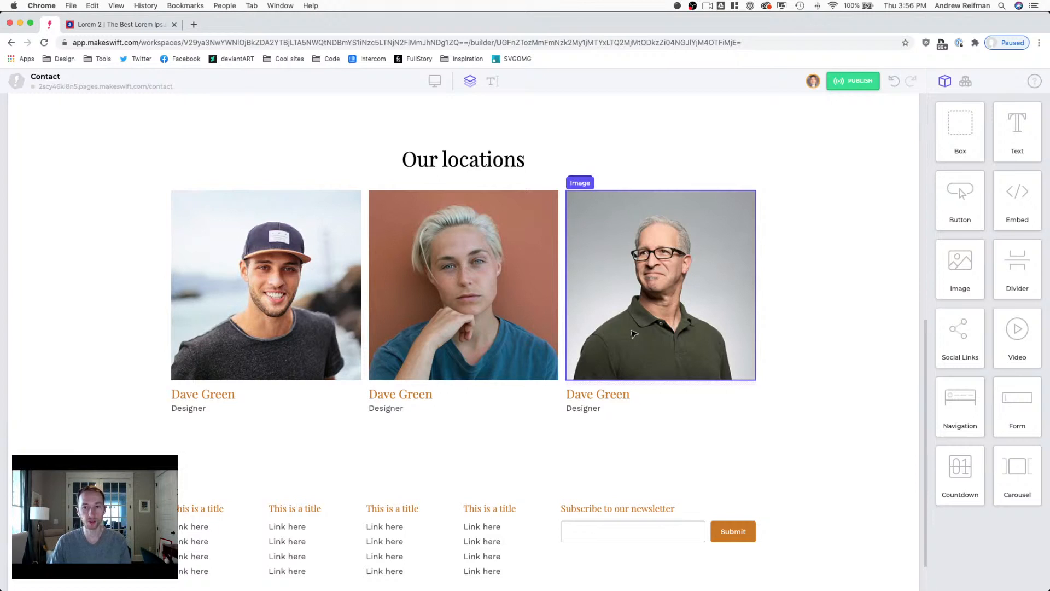
left_click(627, 296)
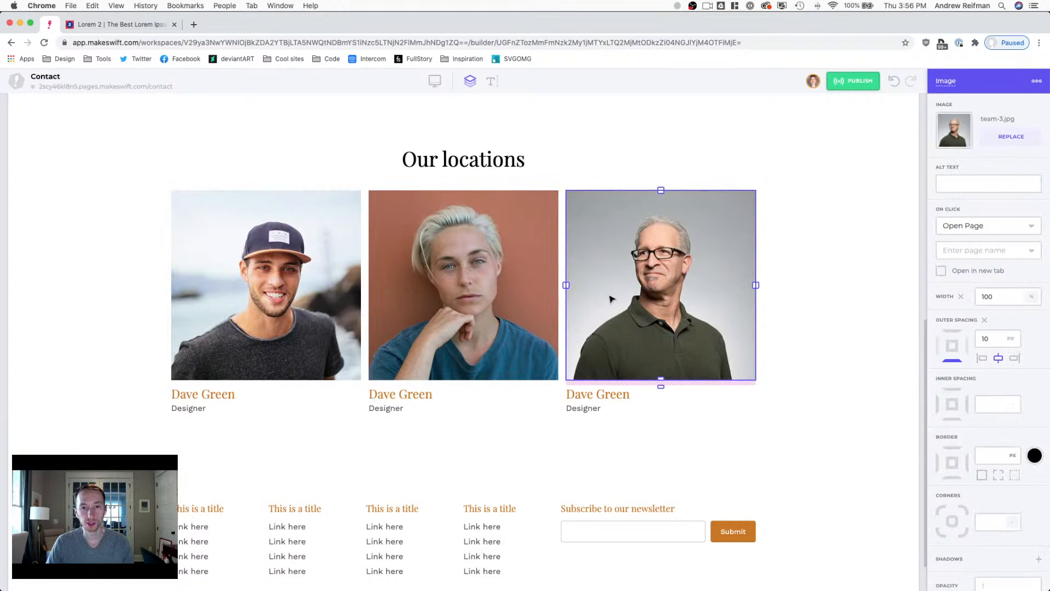
Step: Replace the first team member's photo with an Embed element that has 15 px of spacing below it
left_click(303, 286)
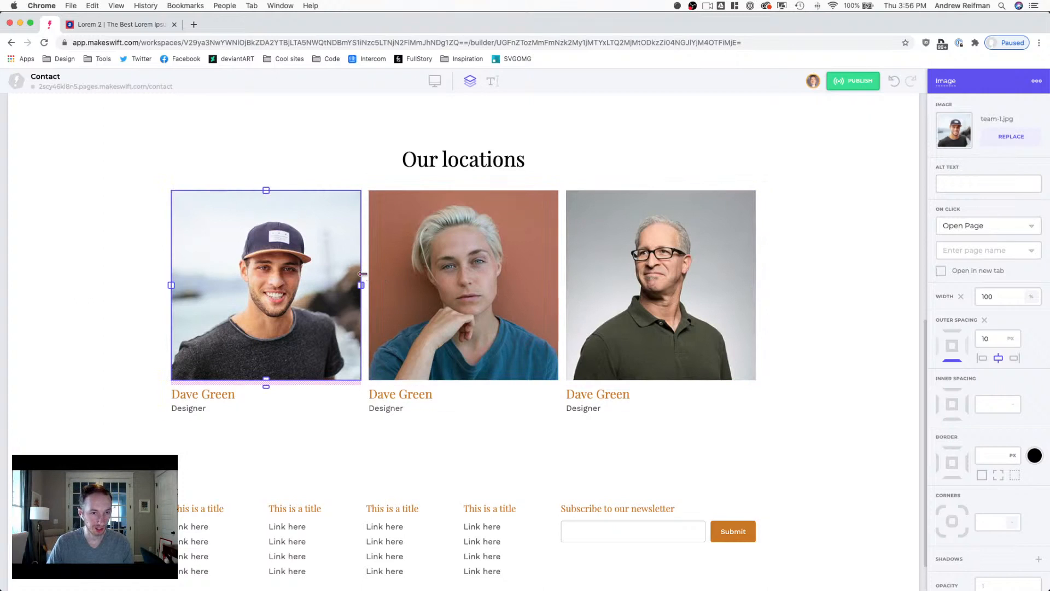
key("BackSpace")
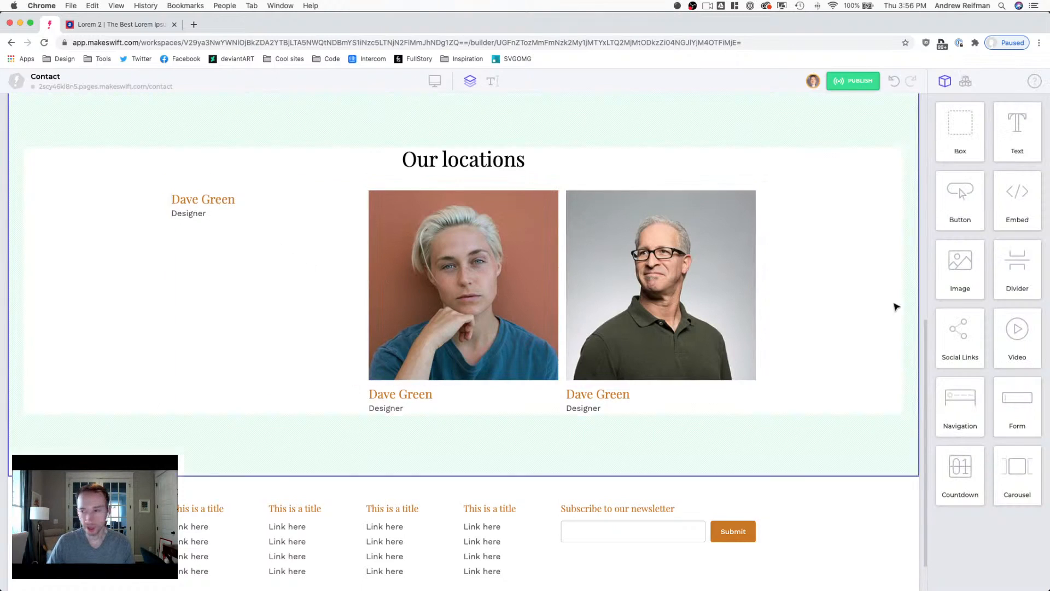
left_click_drag(1015, 215, 214, 203)
left_click(234, 252)
left_click_drag(267, 305, 266, 313)
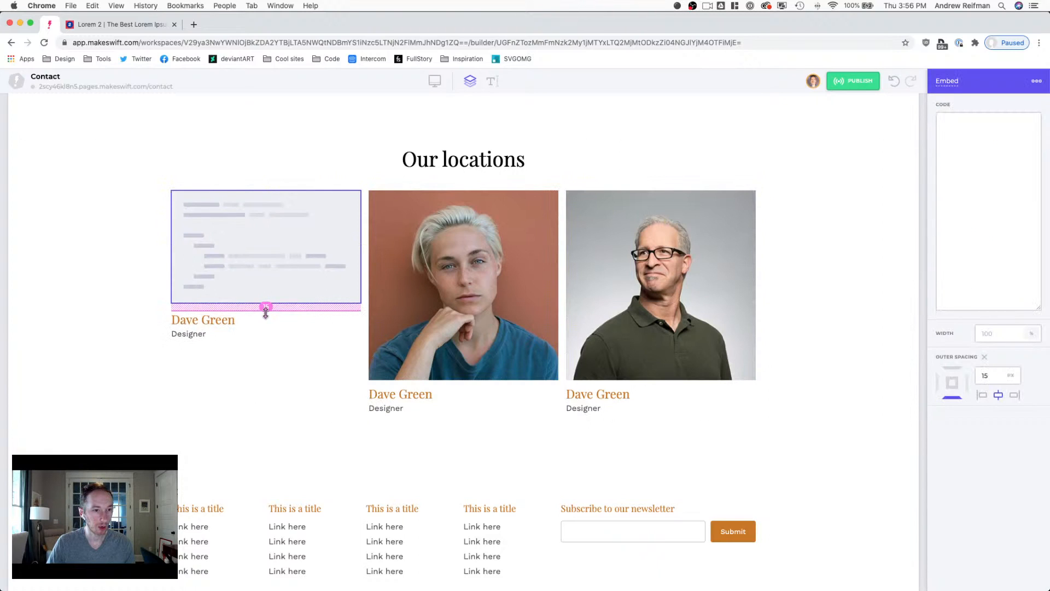
Step: Change the first box's name to "Atlanta" and replace its "Designer" text with a two-line street address
left_click(492, 81)
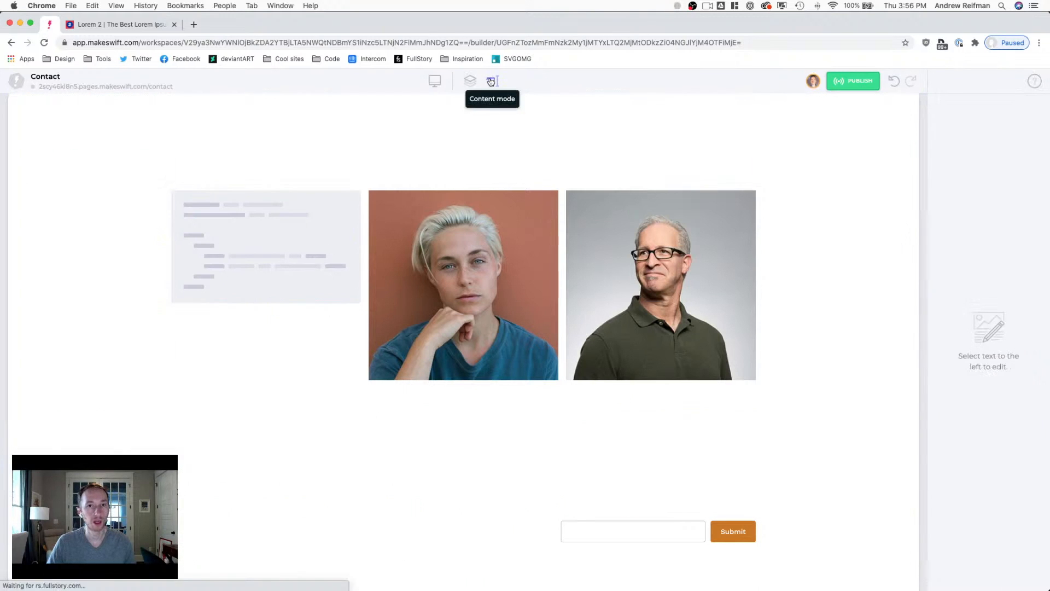
triple_click(217, 321)
type("A")
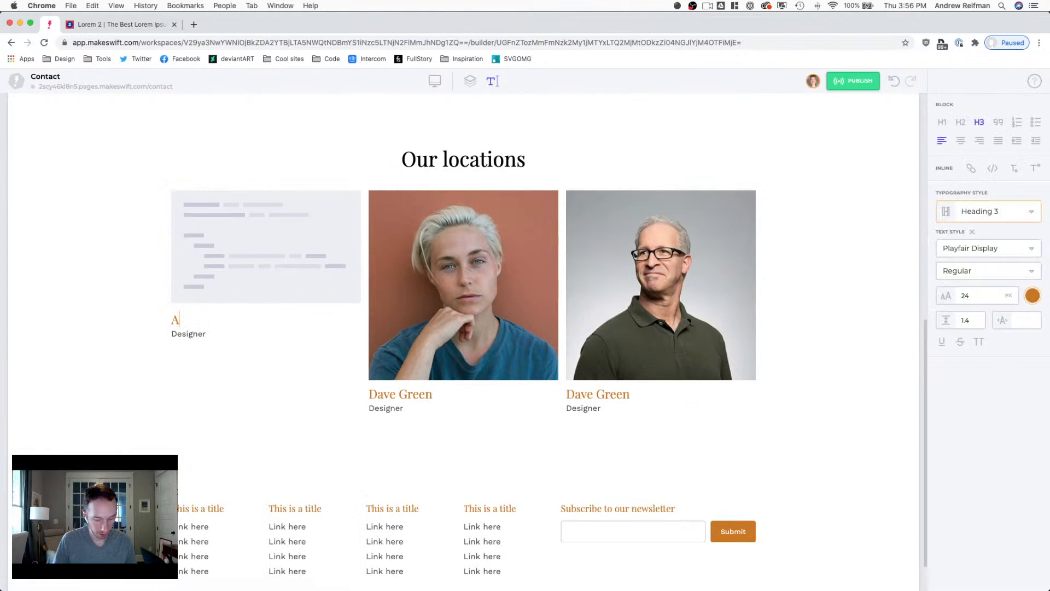
type("tlanta")
double_click(186, 335)
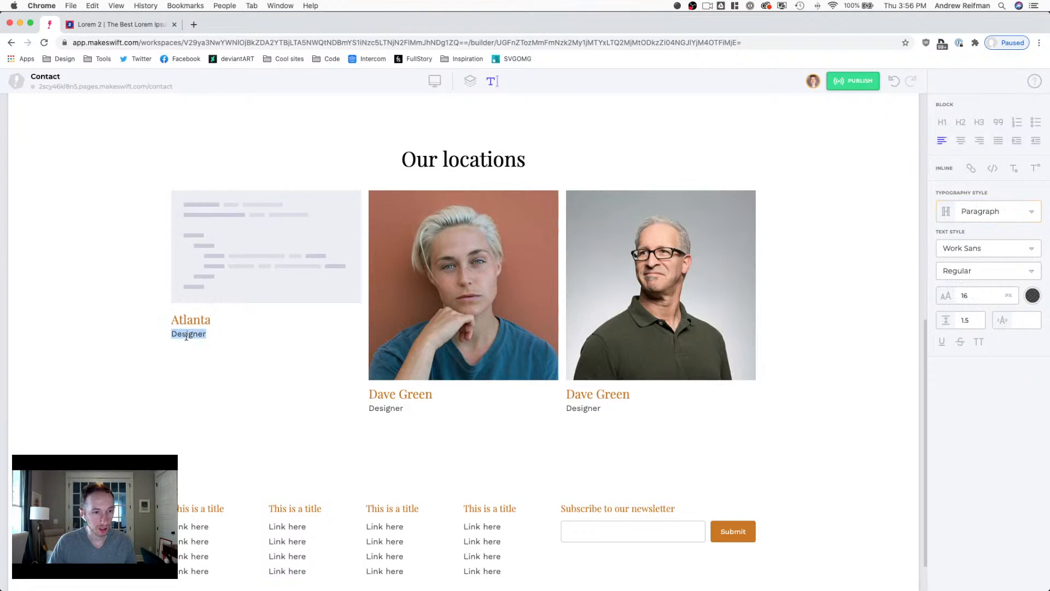
type("1234 Main Street")
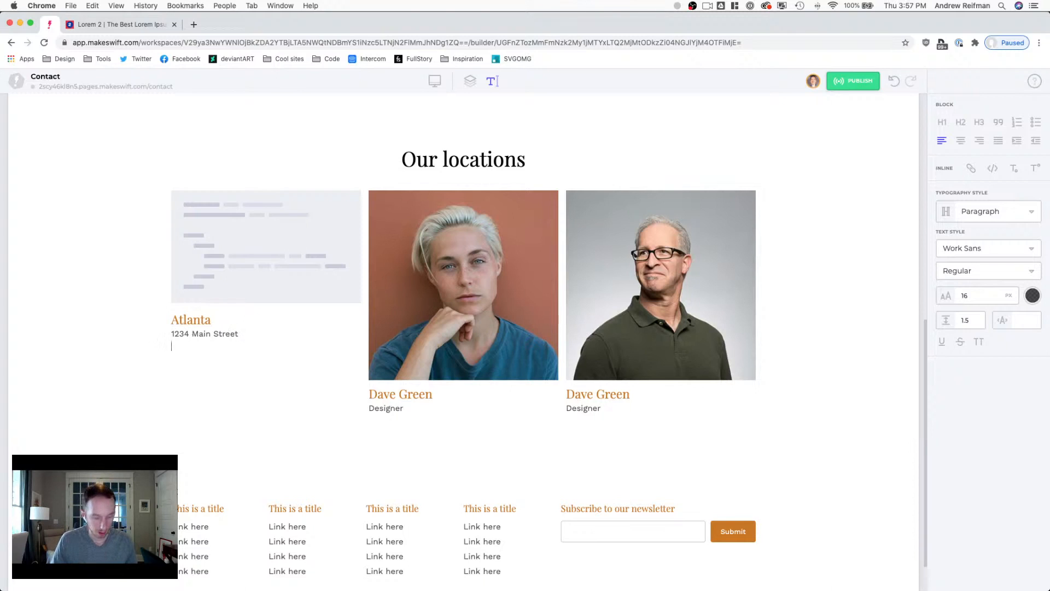
type("a, GA 30307")
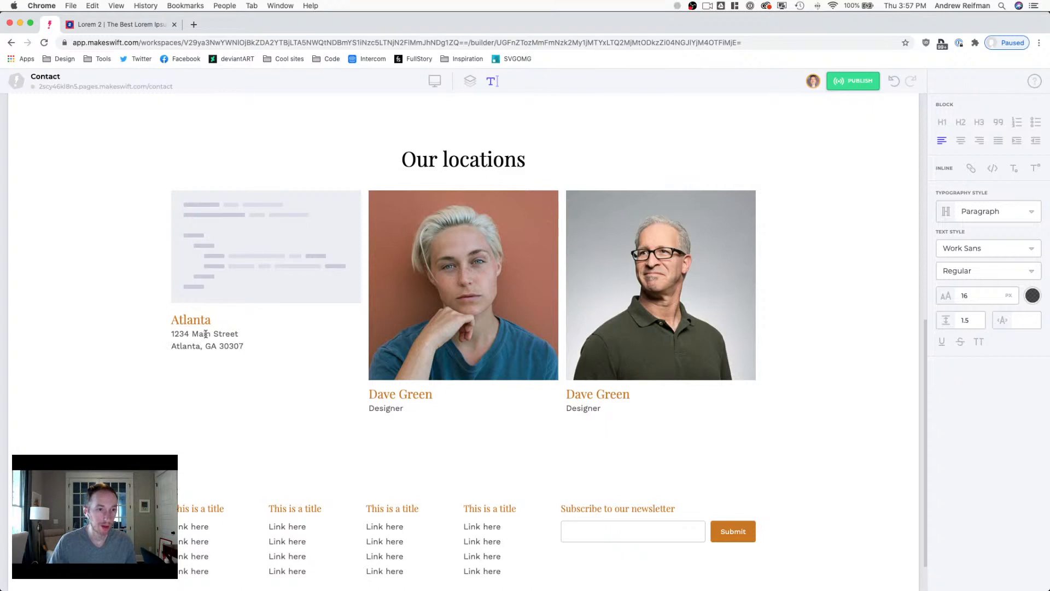
Step: Set the spacing below the "Atlanta" heading to 10 px
left_click(473, 82)
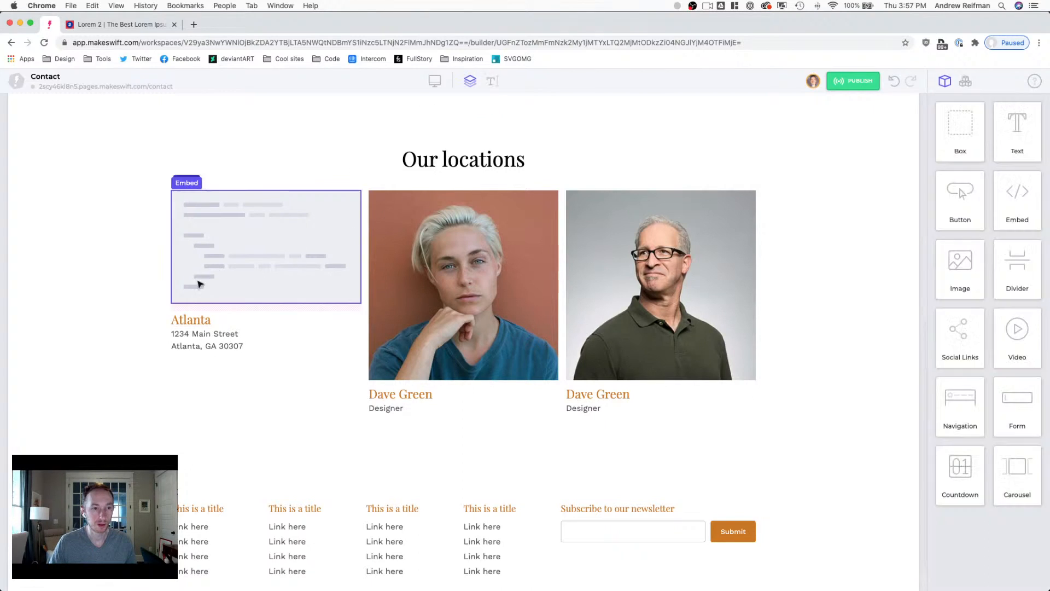
left_click(197, 319)
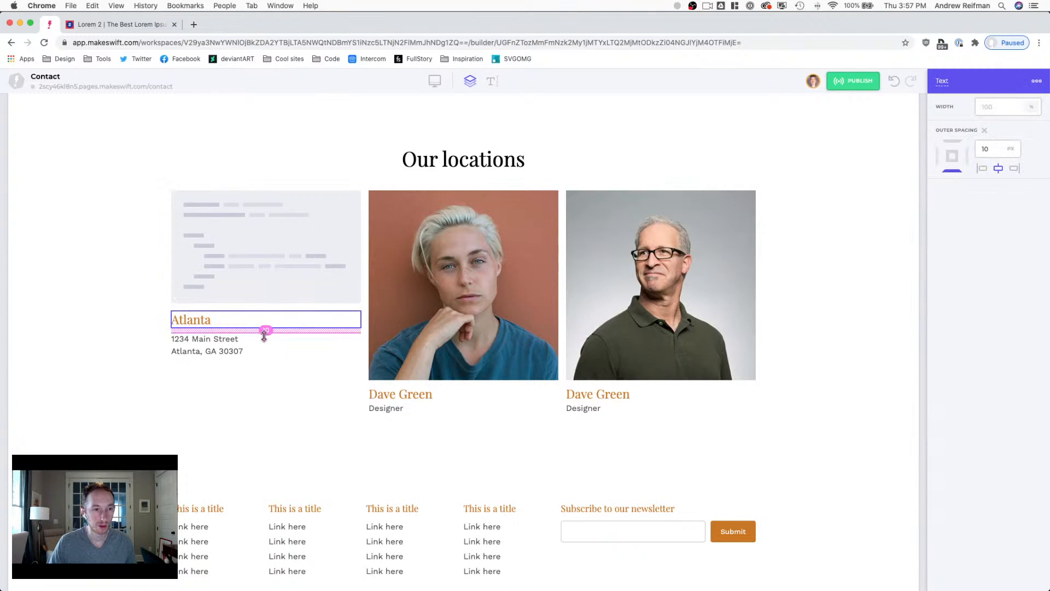
left_click(114, 327)
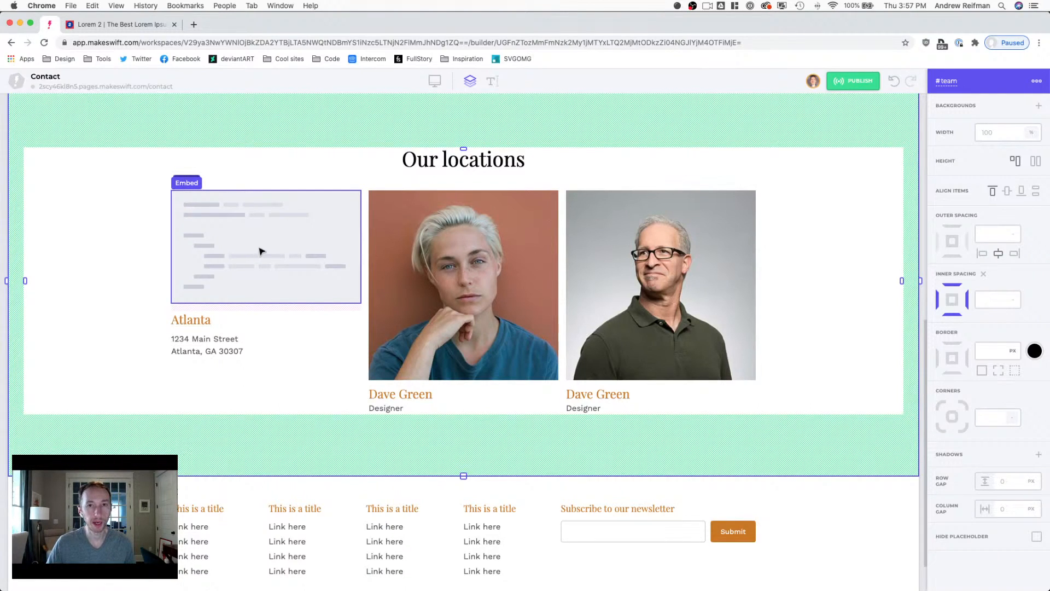
Step: Open maps.google.com in the Lorem 2 browser tab and look up Switchyards Downtown Club
left_click(155, 25)
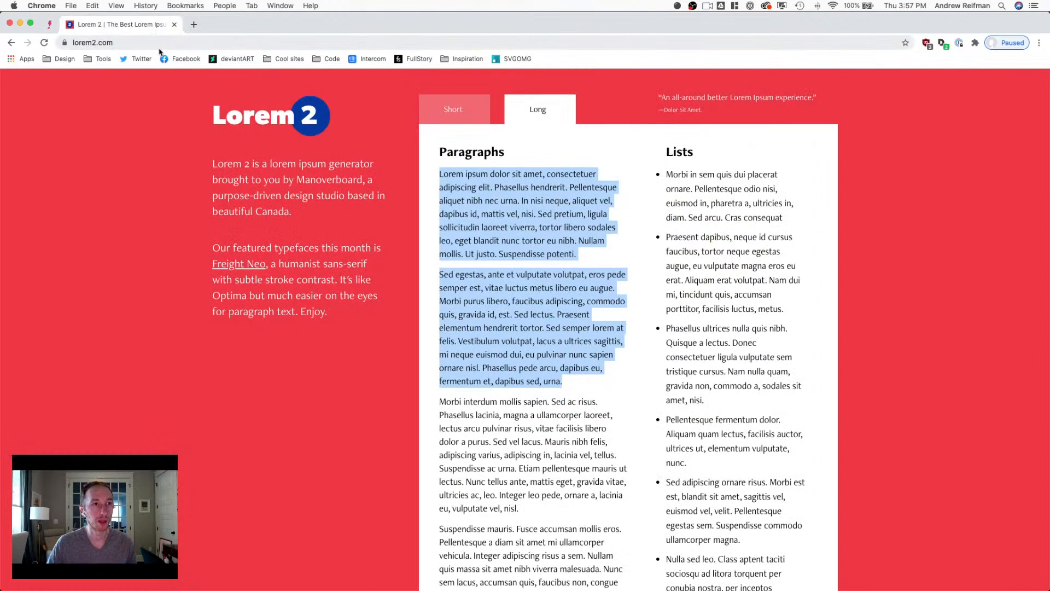
left_click(159, 44)
type("maps.google.com")
key("Return")
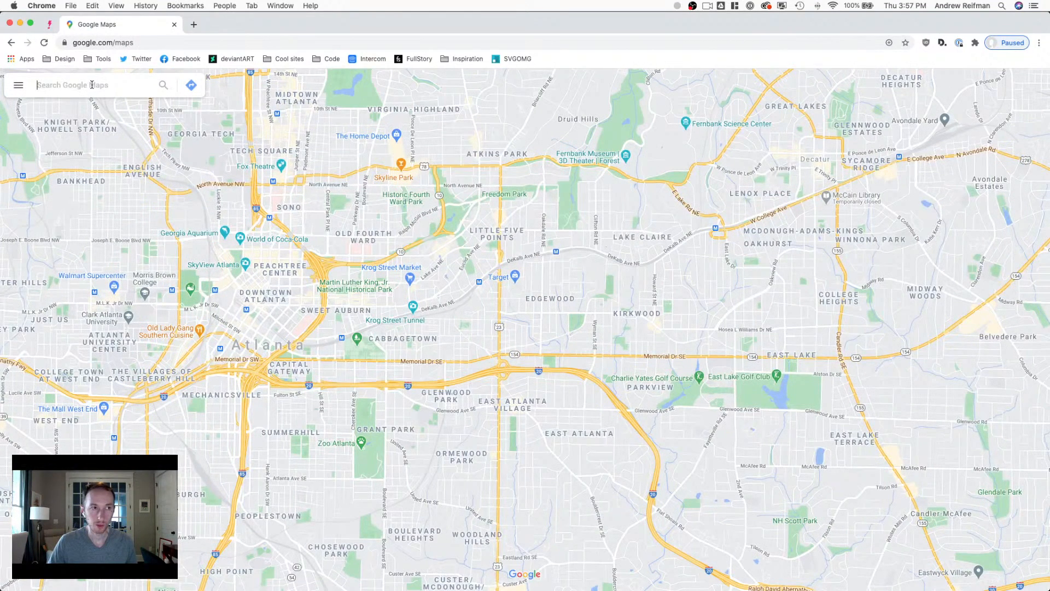
type("switchyard")
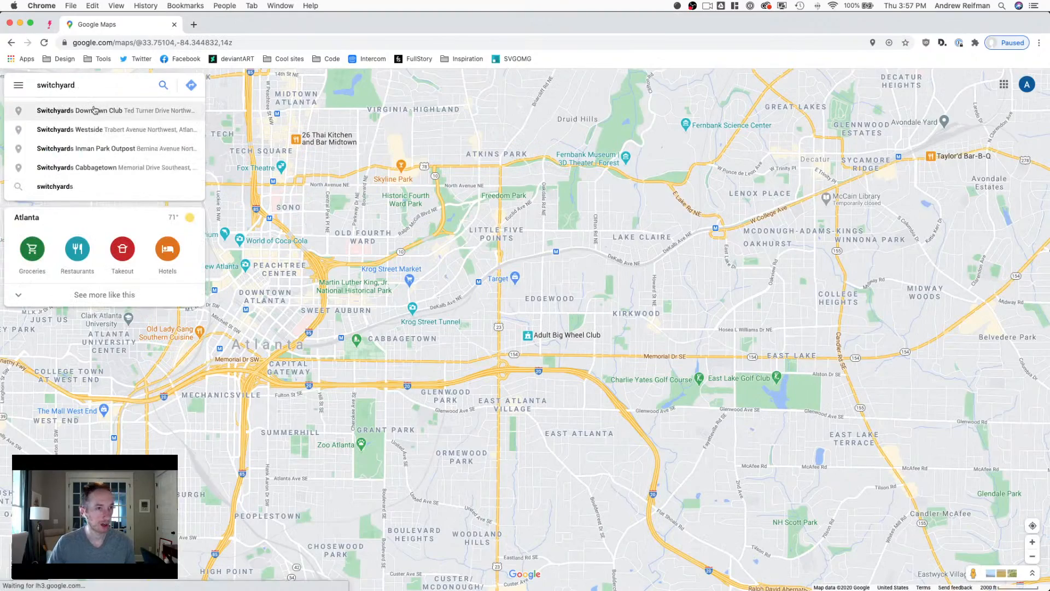
left_click(94, 110)
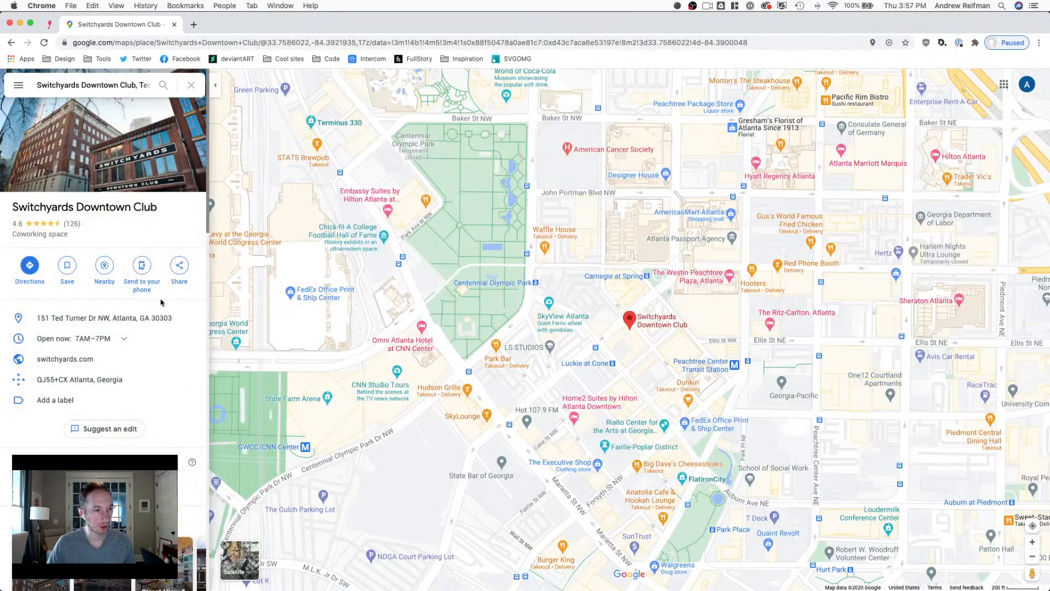
Step: Copy the HTML for embedding the map of Switchyards Downtown Club
left_click(184, 268)
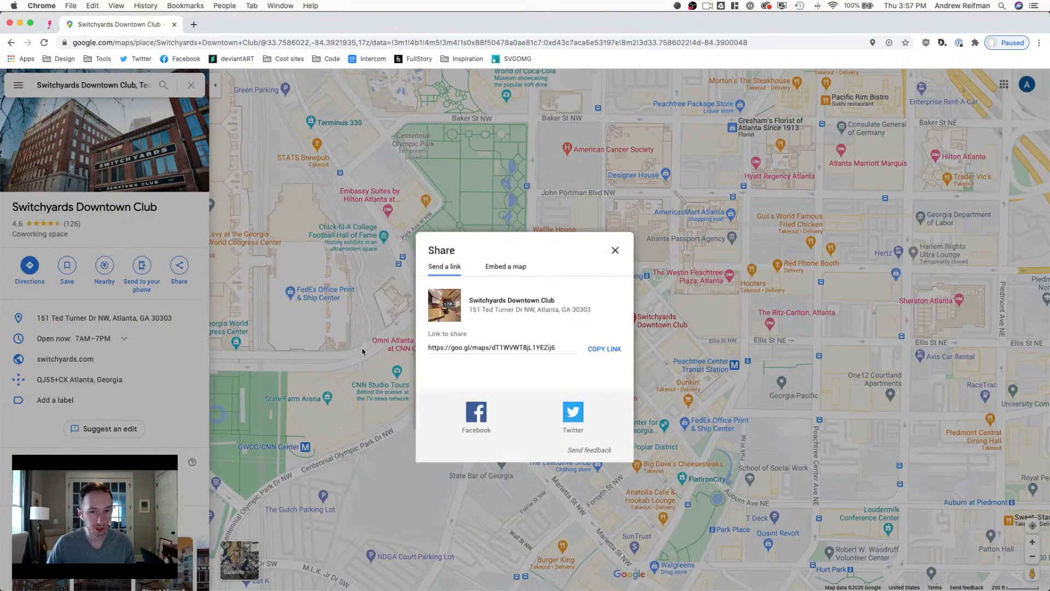
left_click(506, 268)
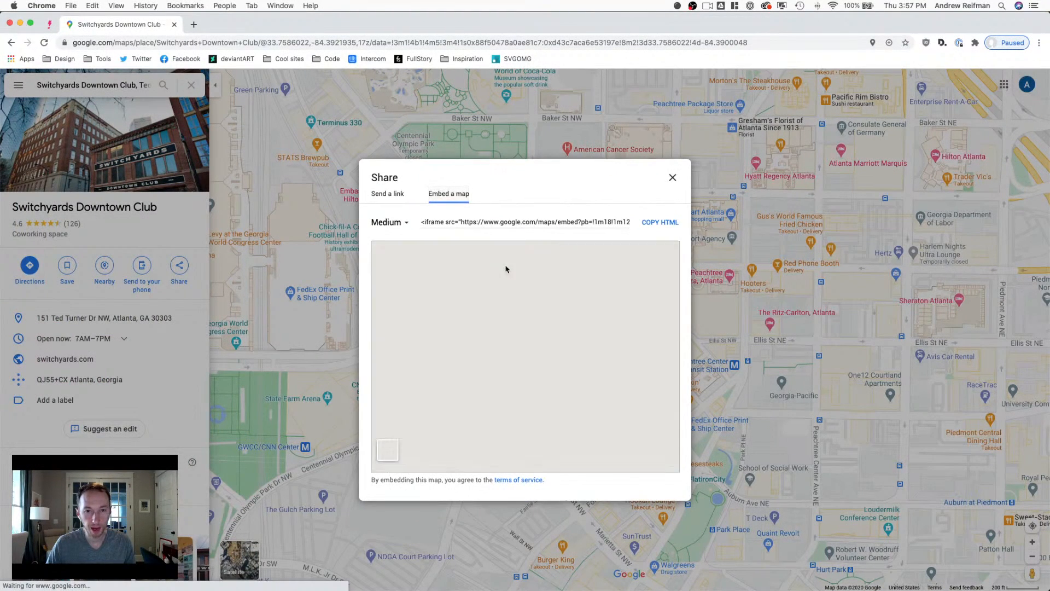
left_click(661, 222)
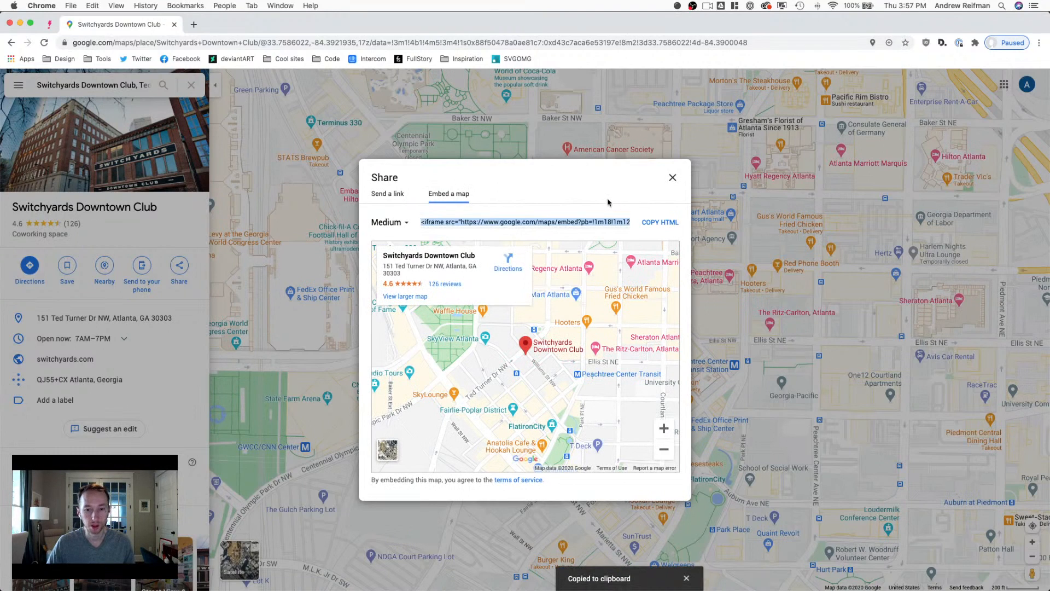
Step: Return to the Makeswift Contact page and paste the map's iframe code into the Embed element above "Atlanta"
left_click(49, 24)
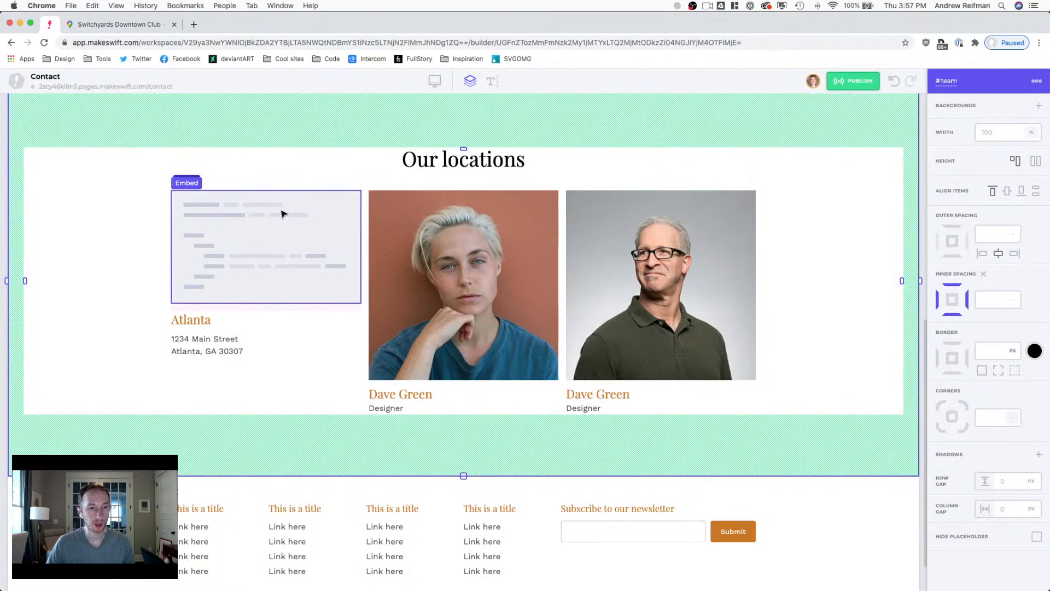
left_click(976, 159)
key("super+v")
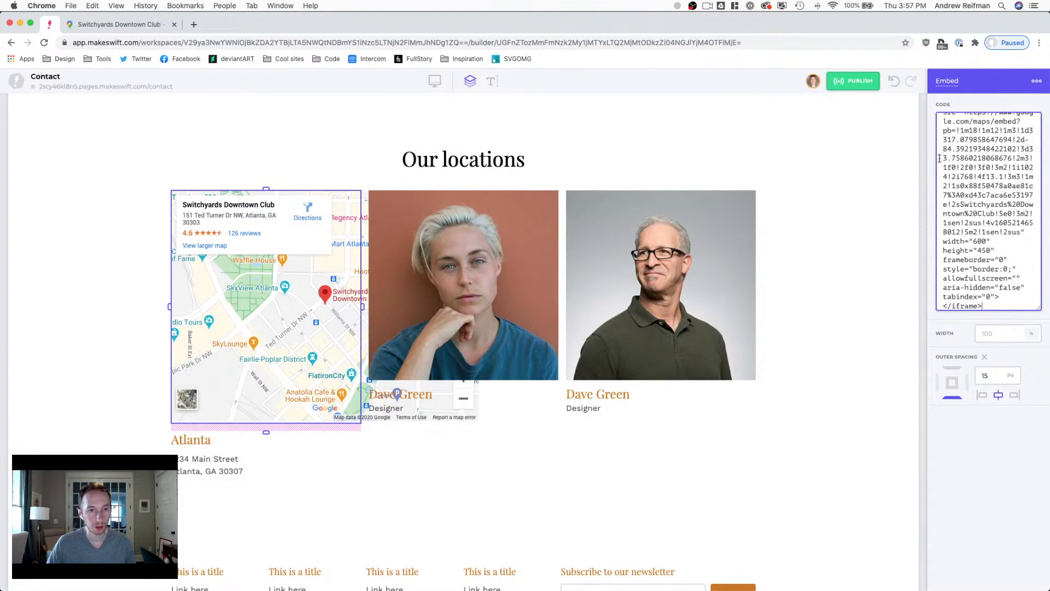
Step: Set the iframe's width to 100% and its height to 250 in the embed code
scroll(989, 190, "up", 2)
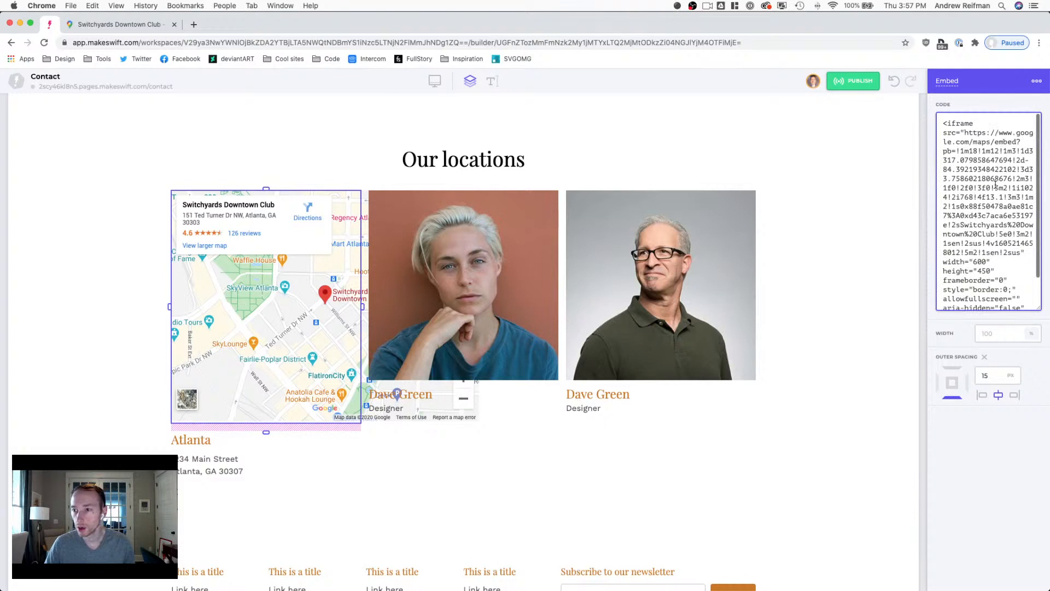
double_click(979, 261)
type("100%")
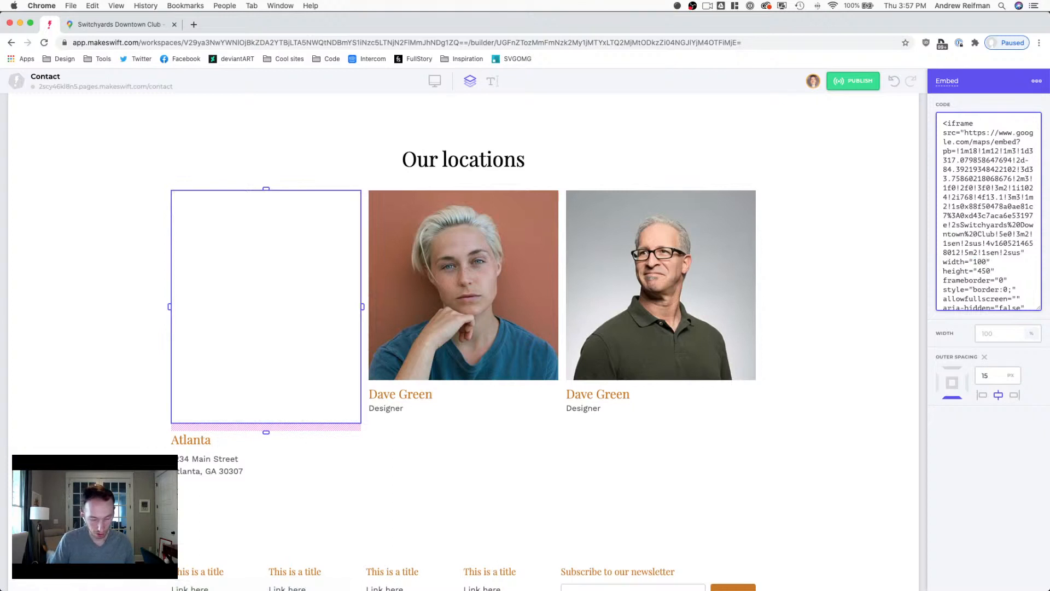
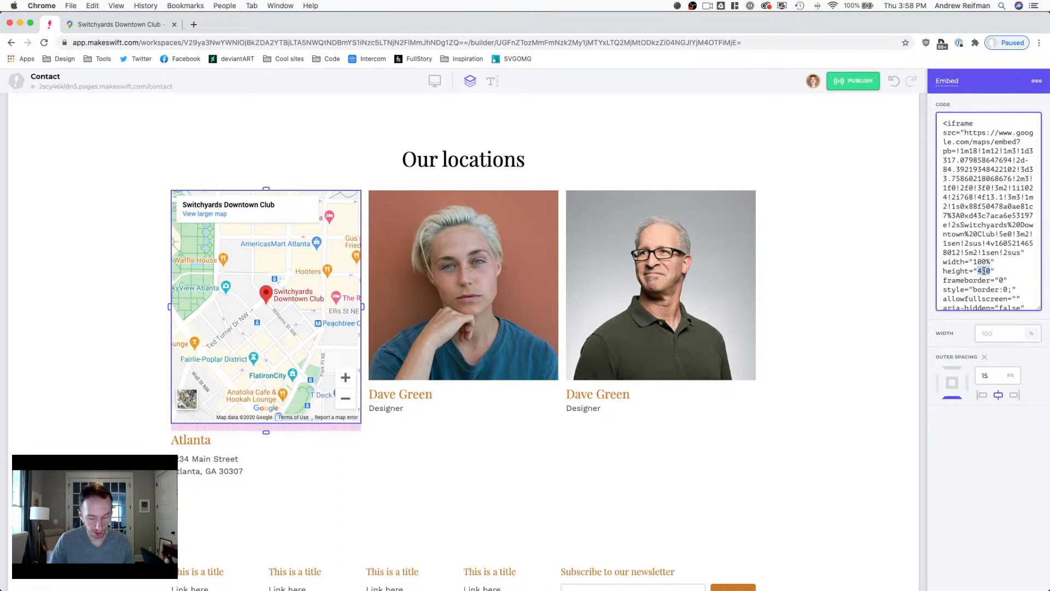
type("250")
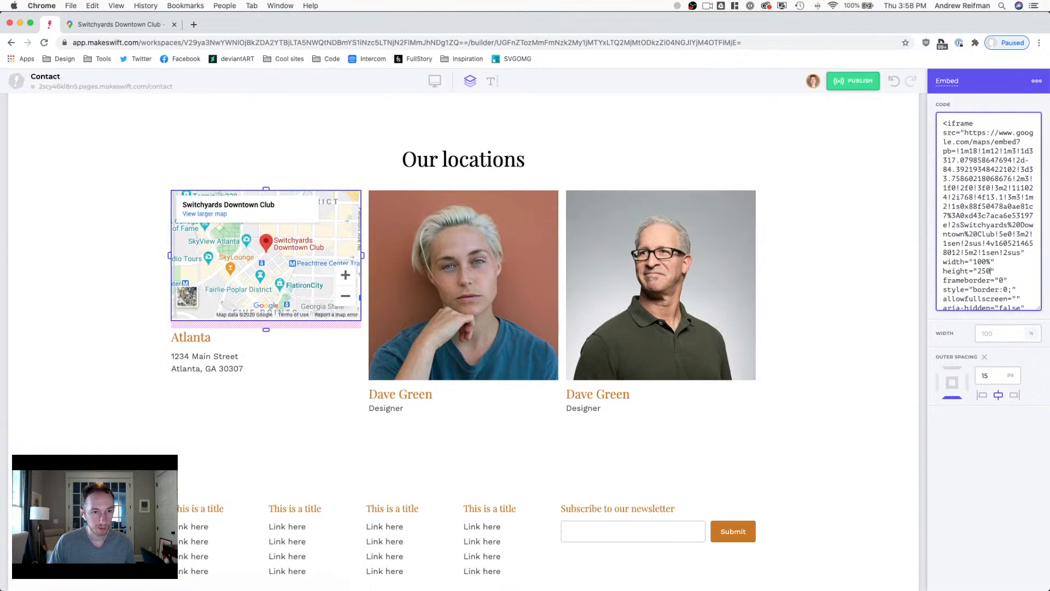
Step: Try an iframe height of 300 in the map's embed code and undo it
double_click(983, 271)
type("300")
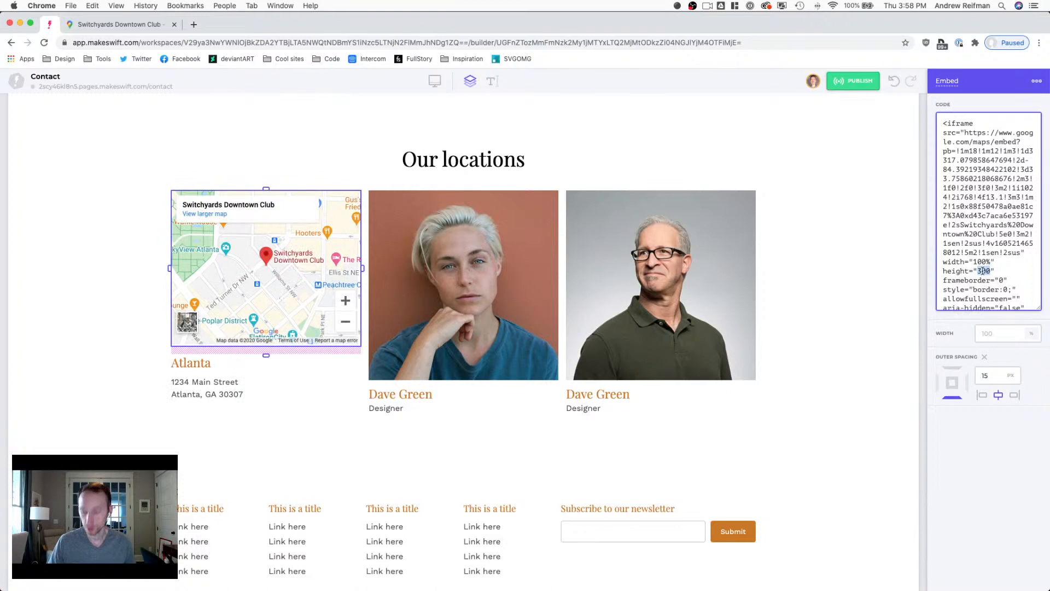
key("super+z")
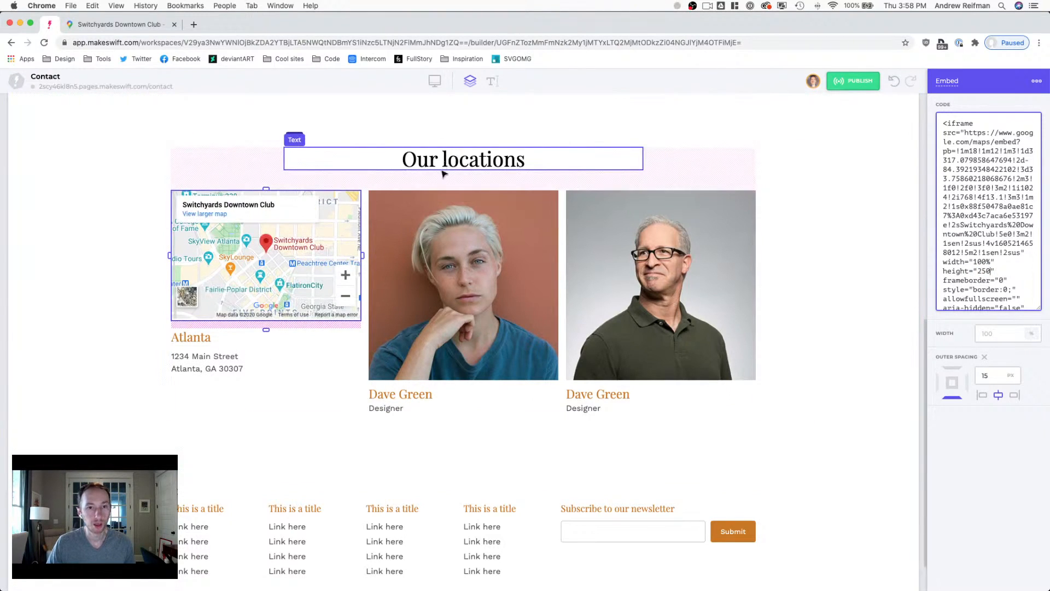
Step: Delete the middle team member box from the locations row and select the box containing the map
left_click(385, 174)
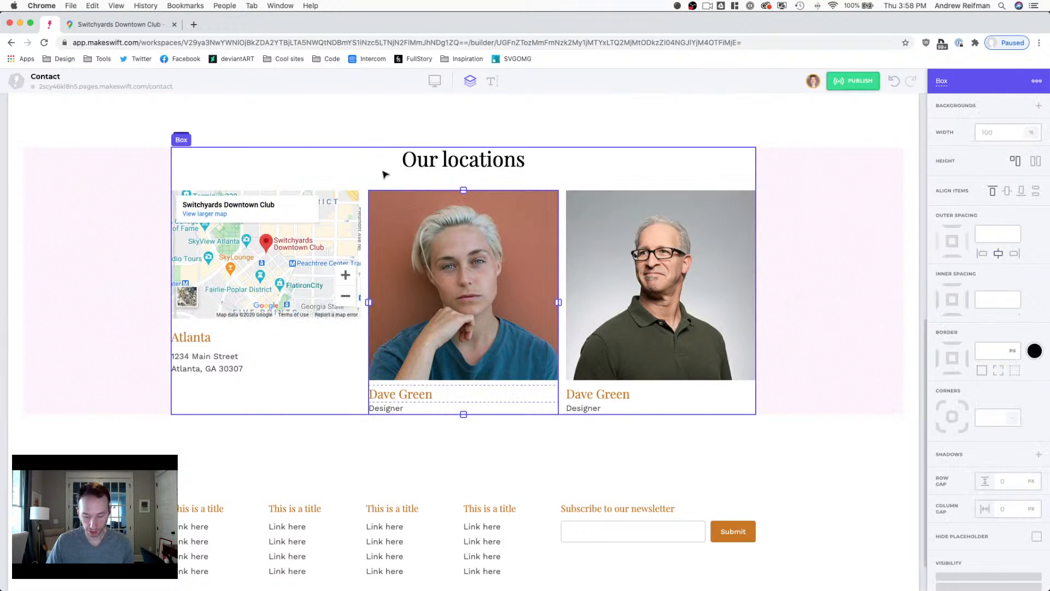
key("BackSpace")
mouse_move(186, 182)
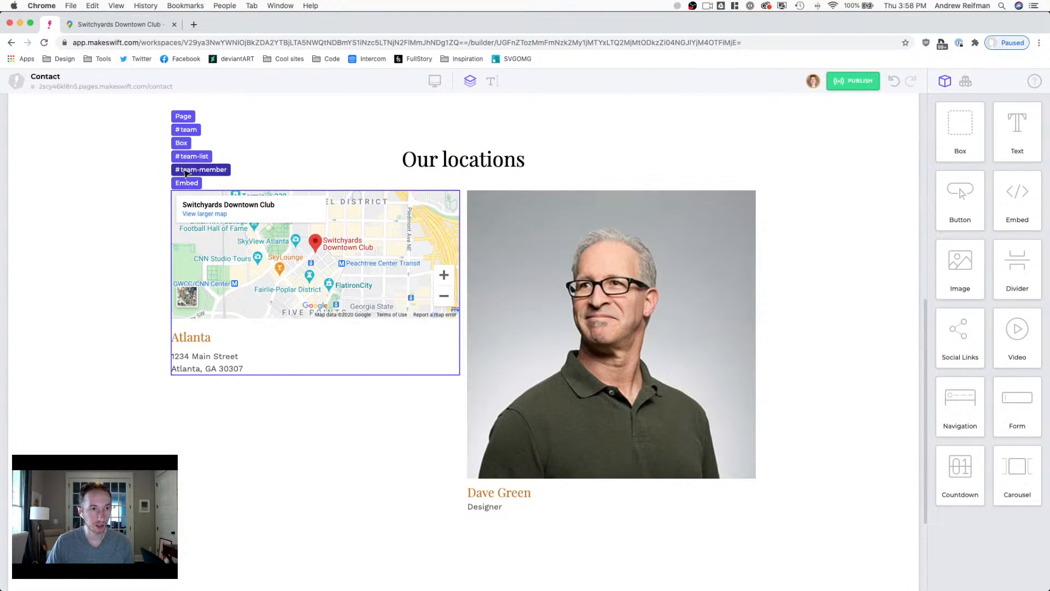
left_click(188, 172)
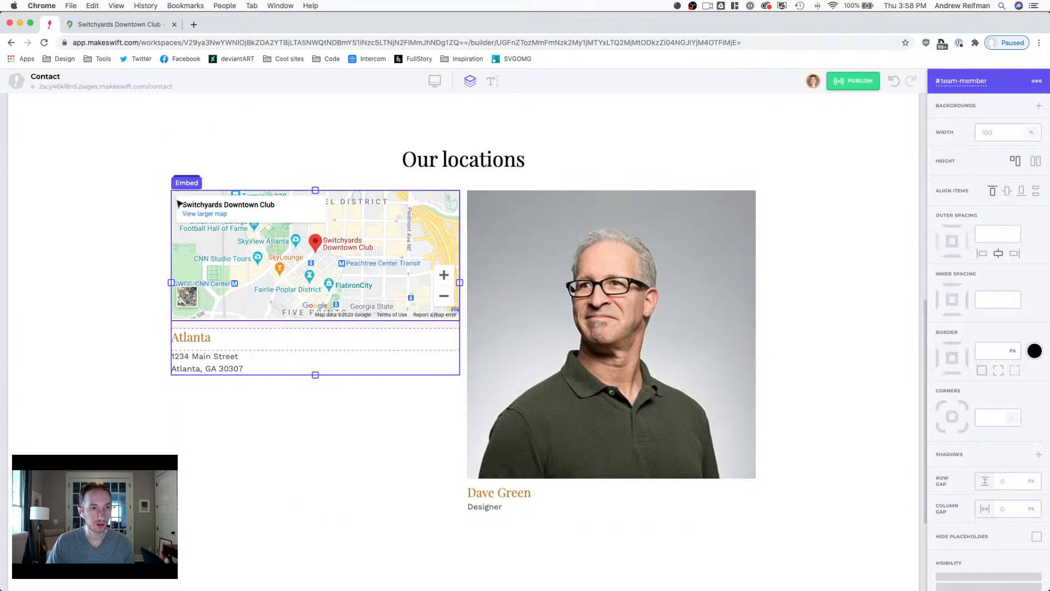
Step: Rename the Our locations section's ID from team to "locations"
left_click(134, 158)
scroll(687, 133, "up", 2)
double_click(952, 80)
type("locations")
key("Return")
Step: Rename the team-list box around the location columns to "locations-list"
mouse_move(189, 280)
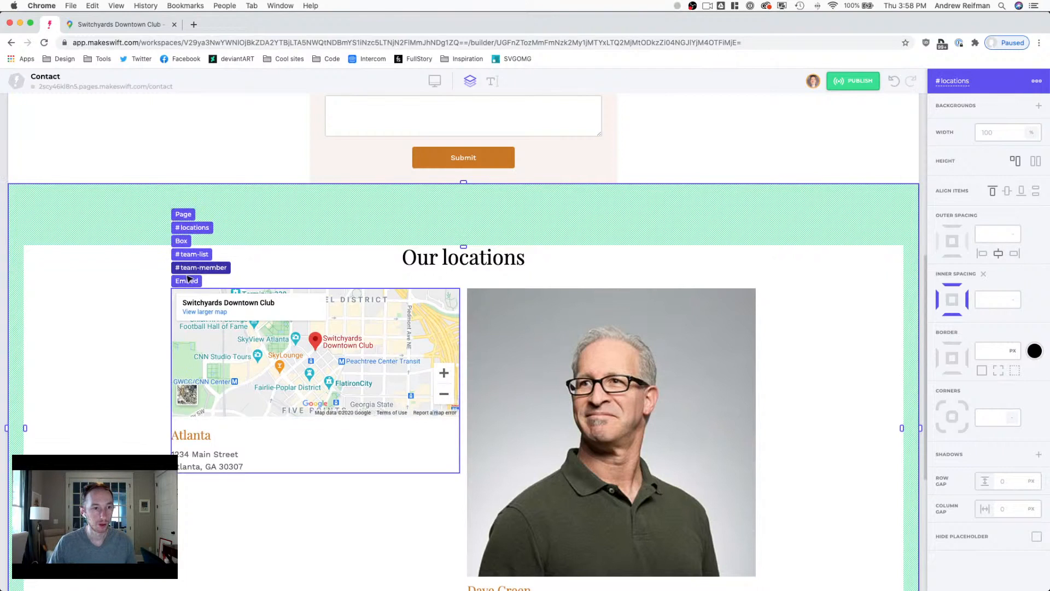
left_click(192, 253)
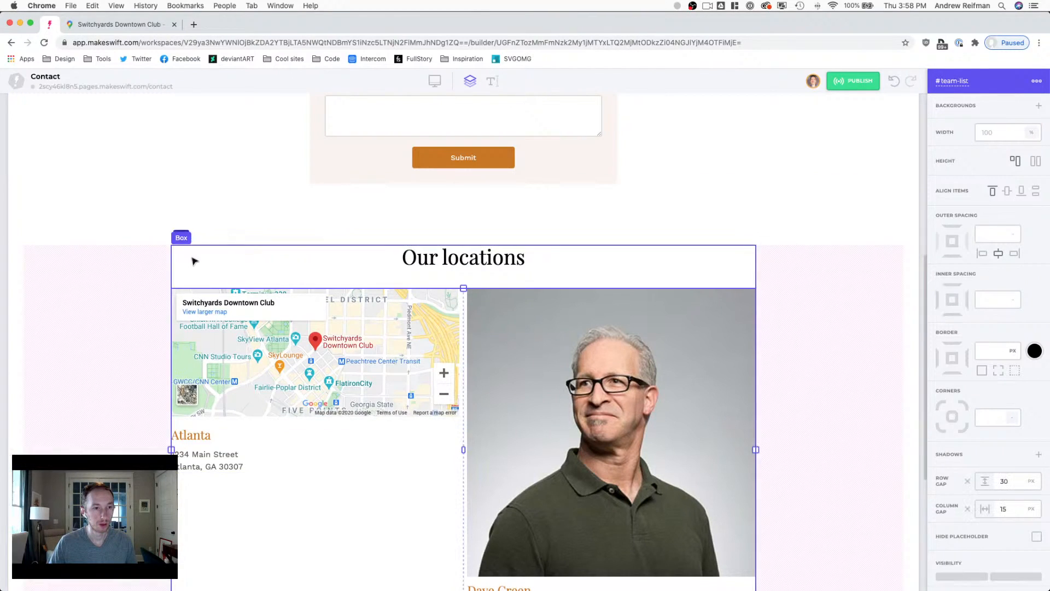
double_click(948, 80)
type("locations")
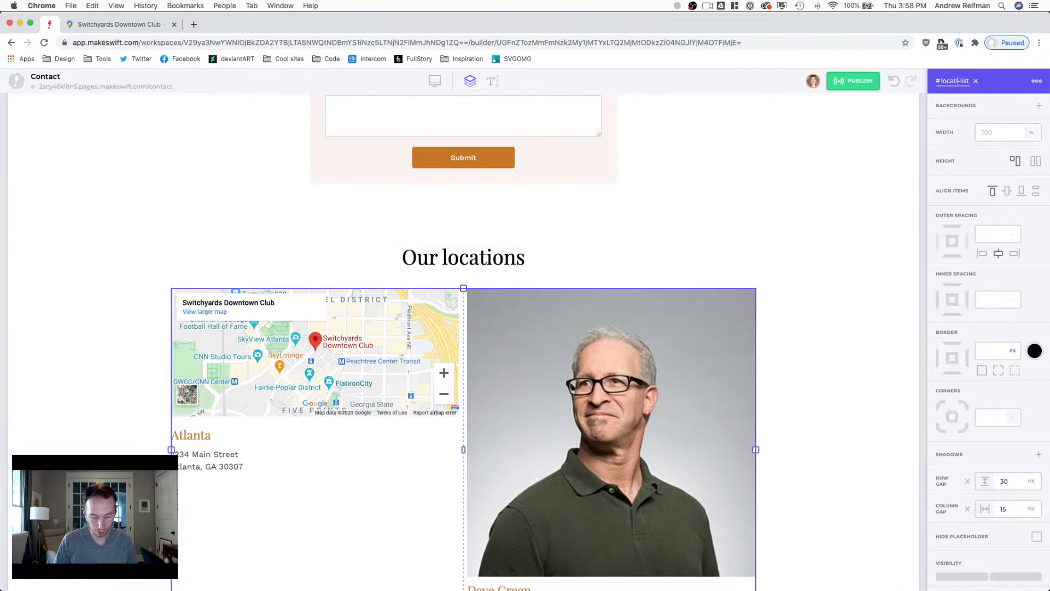
key("Return")
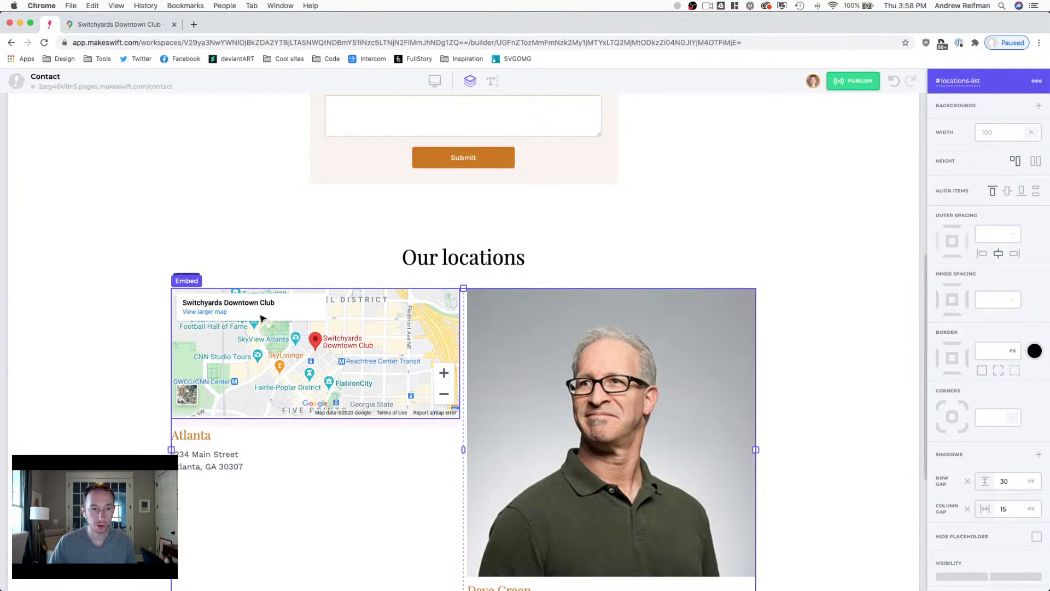
Step: Rename the team-member box containing the Atlanta map to "location-1"
left_click(188, 267)
left_click(947, 81)
type("l")
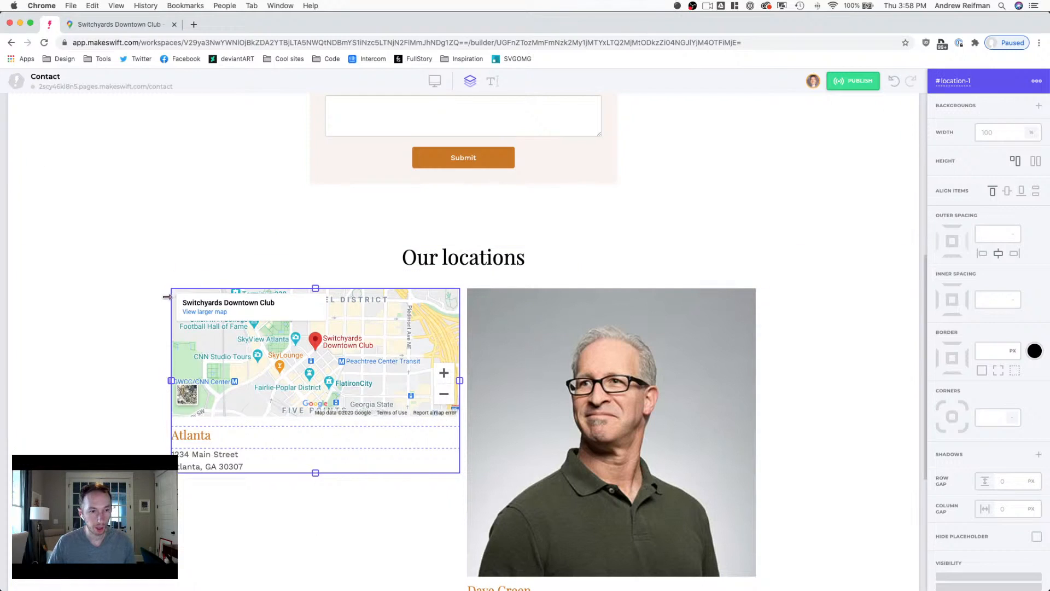
mouse_move(182, 282)
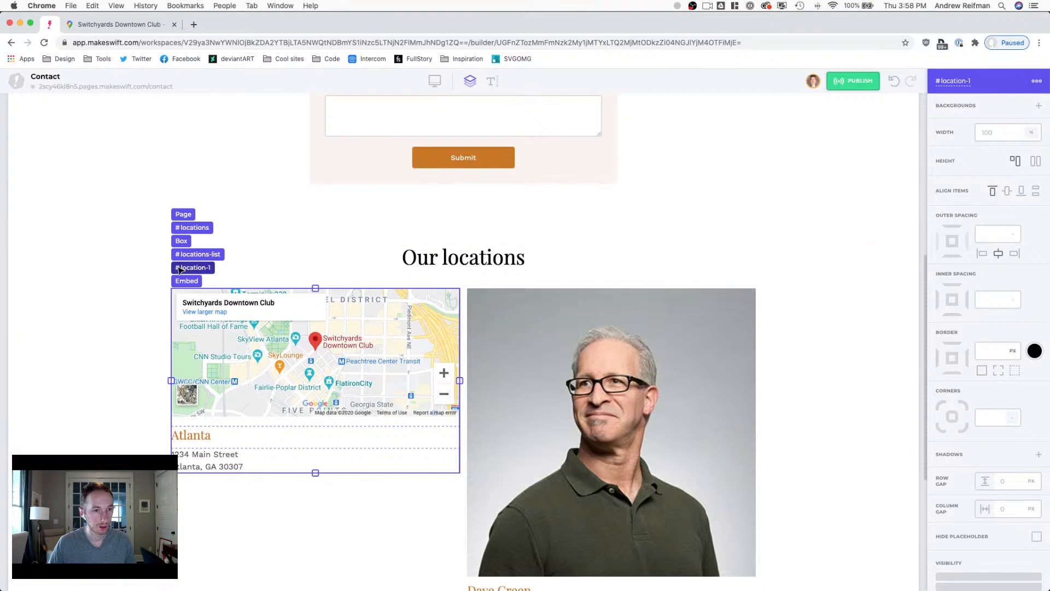
Step: Duplicate the location-1 box twice and delete the leftover team member box from the locations row
key("super+d")
key("super+d")
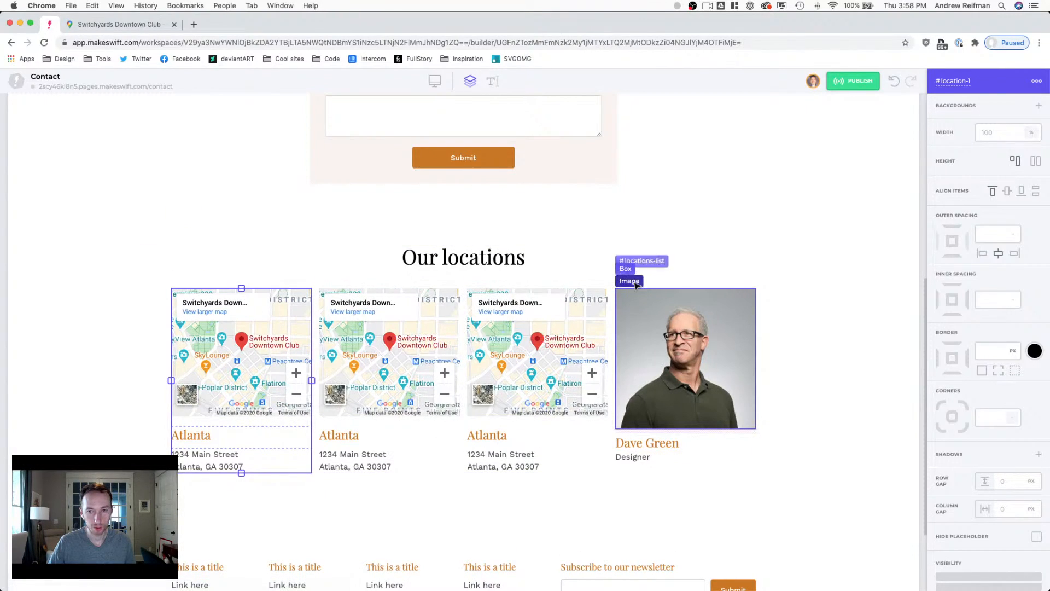
left_click(633, 272)
key("BackSpace")
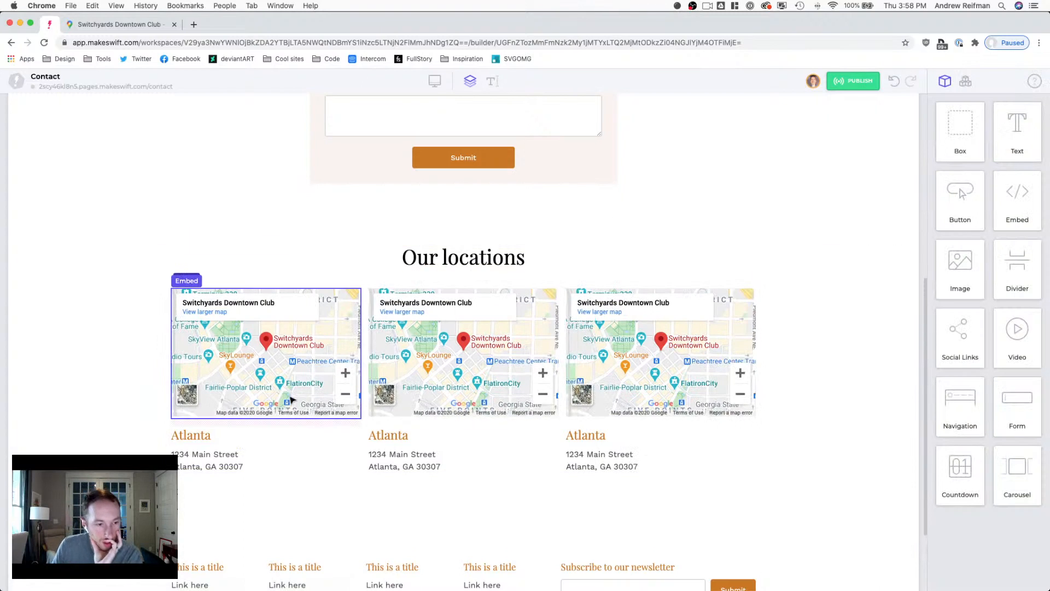
Step: Slightly reduce the outer spacing below each of the three map embeds
left_click(266, 402)
left_click_drag(265, 428, 266, 425)
left_click(468, 410)
left_click_drag(465, 427, 465, 424)
left_click(636, 421)
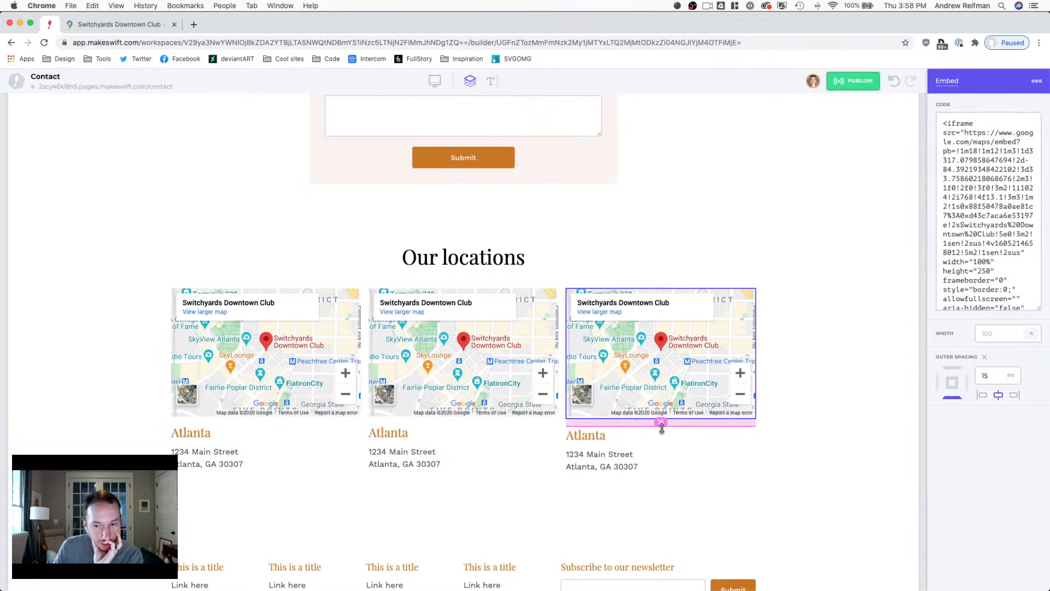
left_click_drag(660, 428, 662, 424)
Step: Change the second location's heading to "New York" and update the city, state and ZIP code in its address
left_click(387, 433)
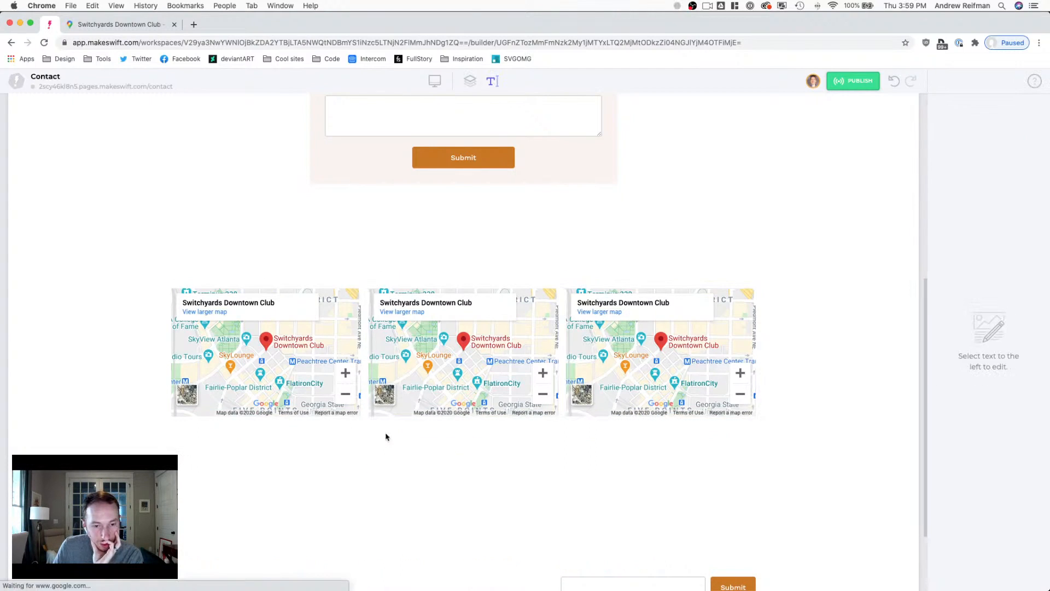
double_click(386, 434)
type("New York")
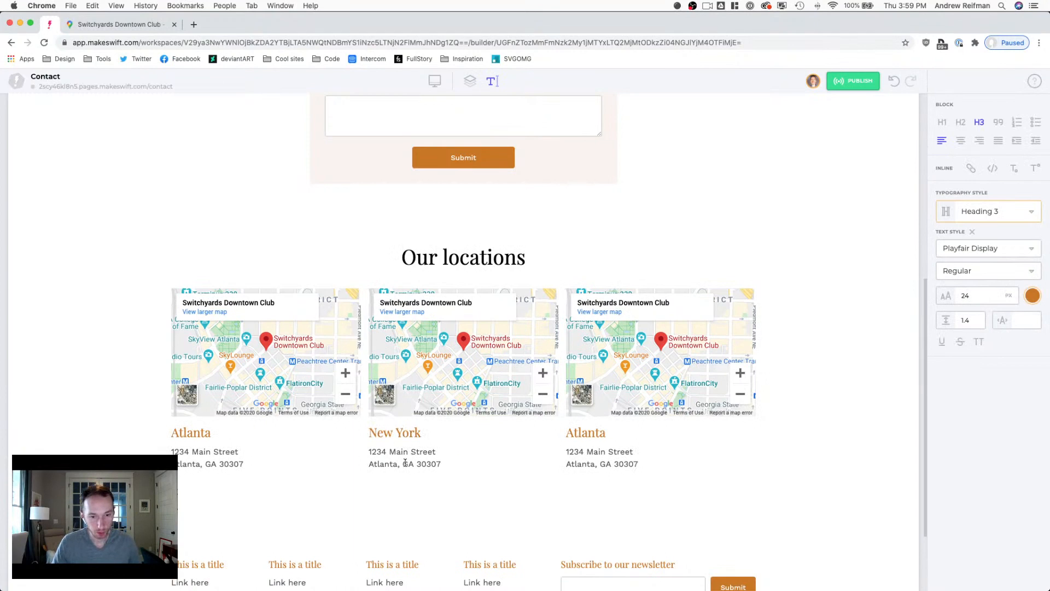
double_click(383, 465)
type("New York, ")
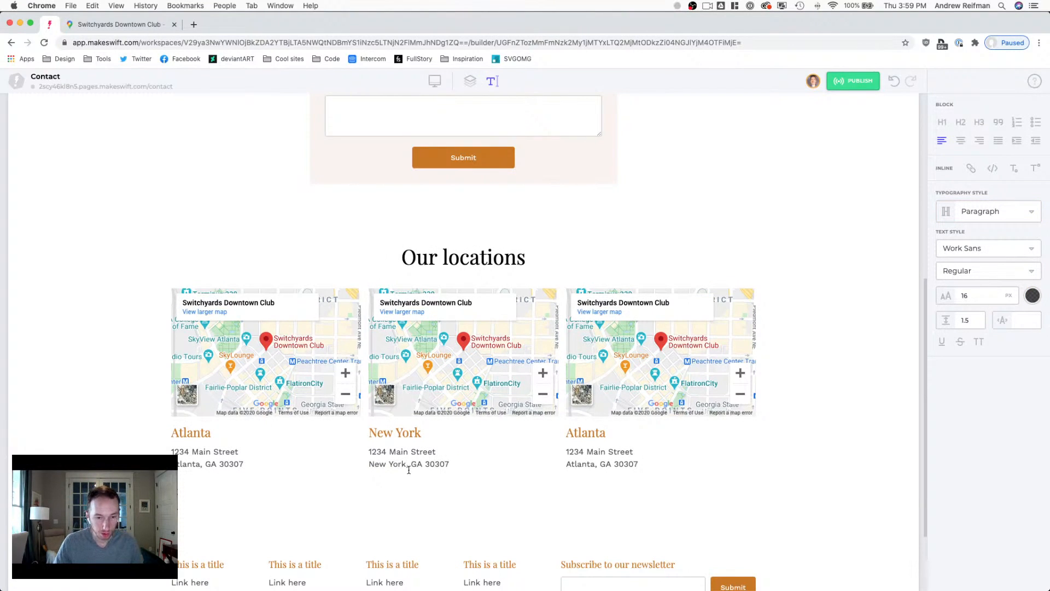
type("N")
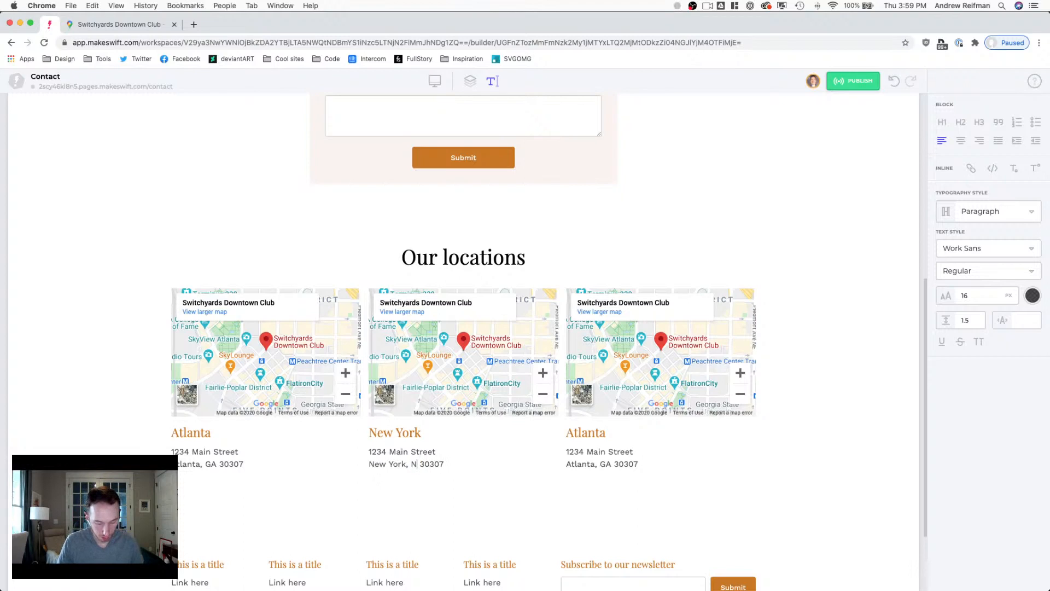
type("Y")
double_click(438, 464)
type("10022")
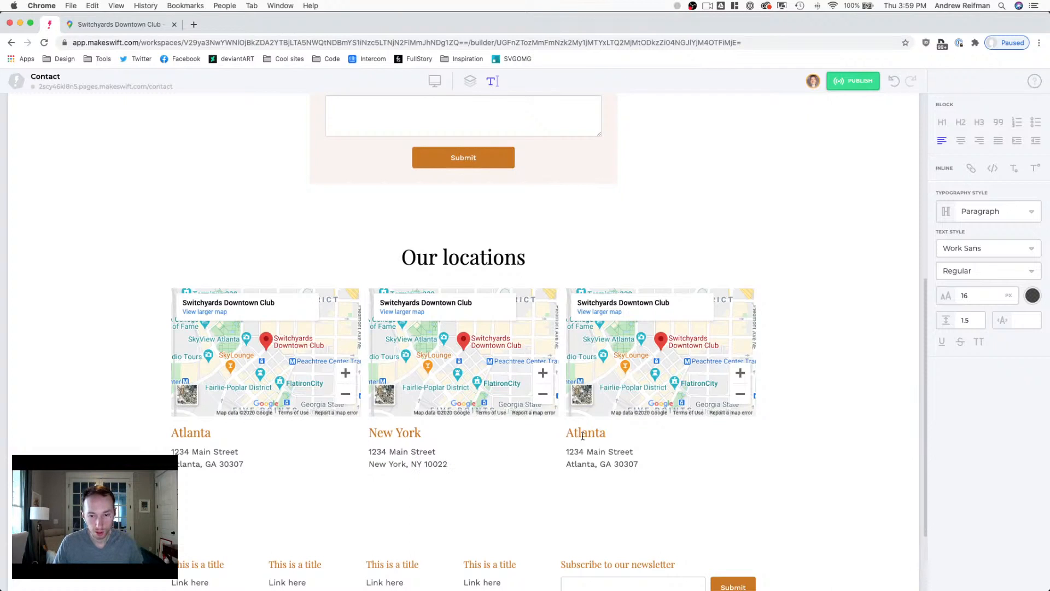
Step: Change the third location's heading to "Washington, D.C." and update the city, district and ZIP code in its address
double_click(584, 432)
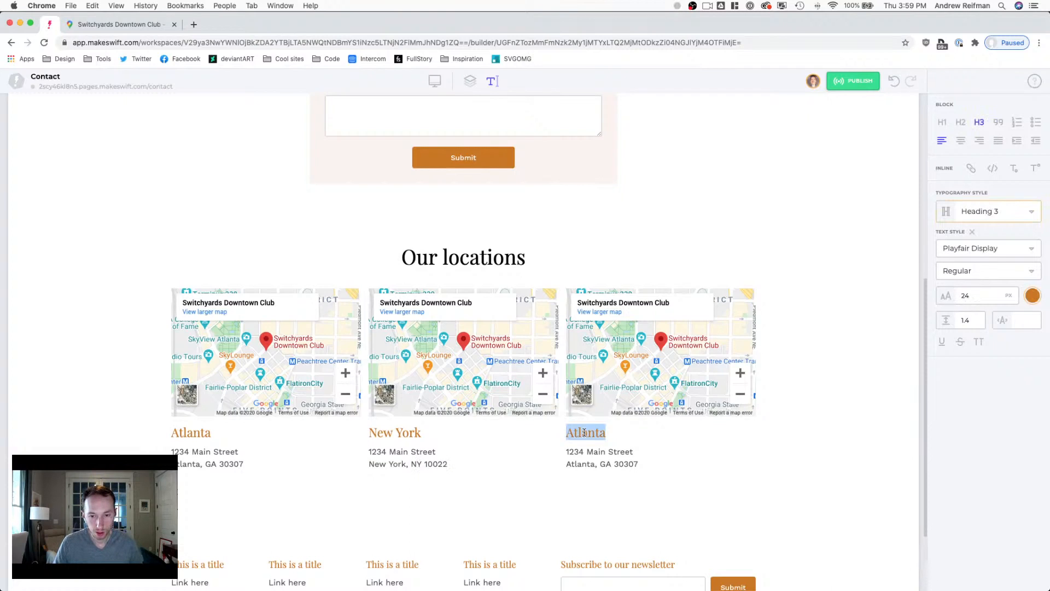
type("Washin")
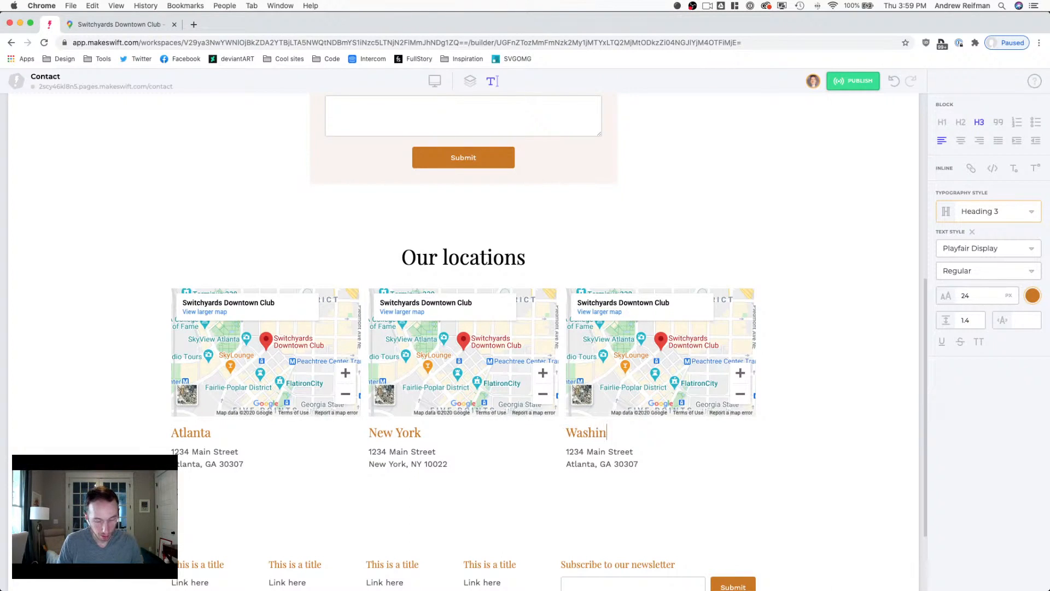
type("gton, D.")
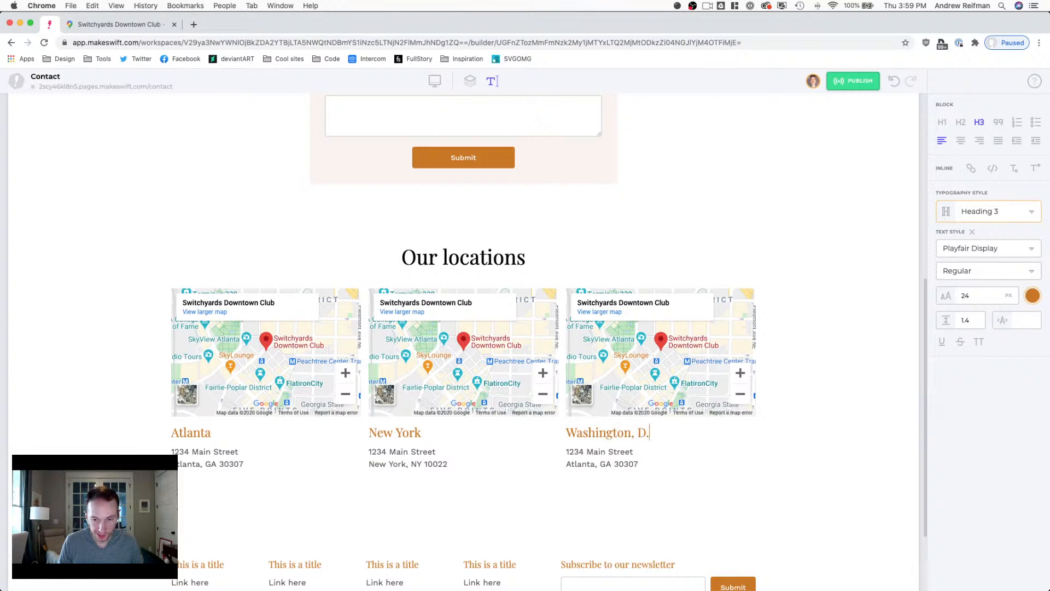
type("C.")
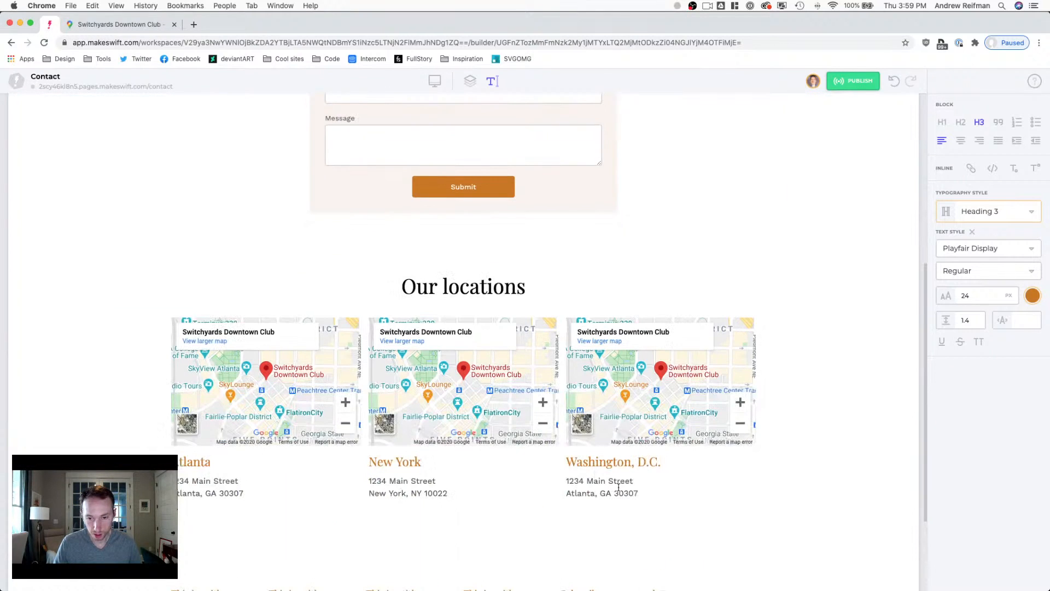
double_click(574, 494)
type("Washington")
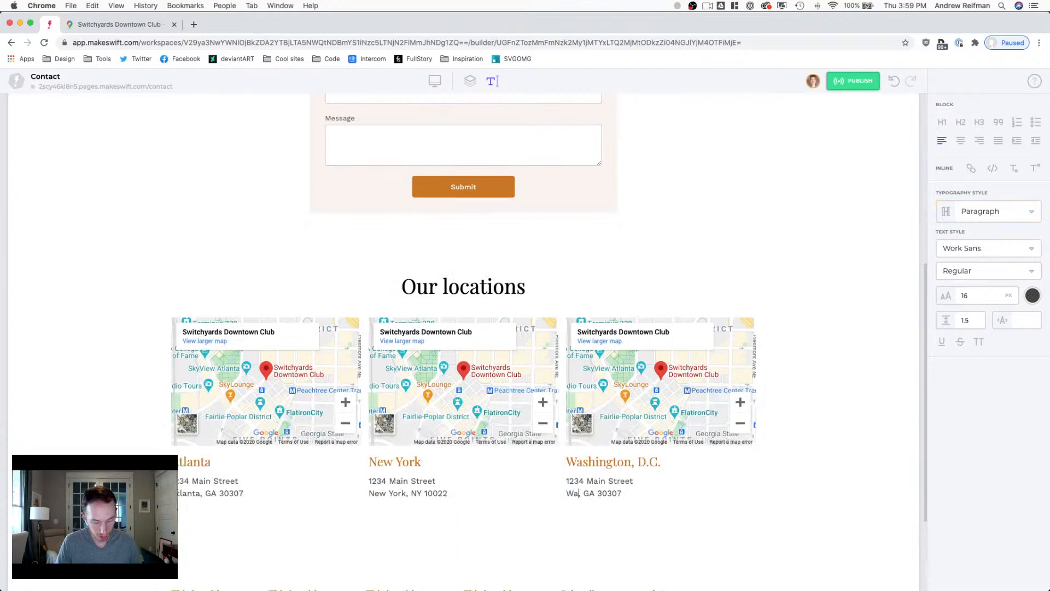
double_click(623, 493)
type("D.C.")
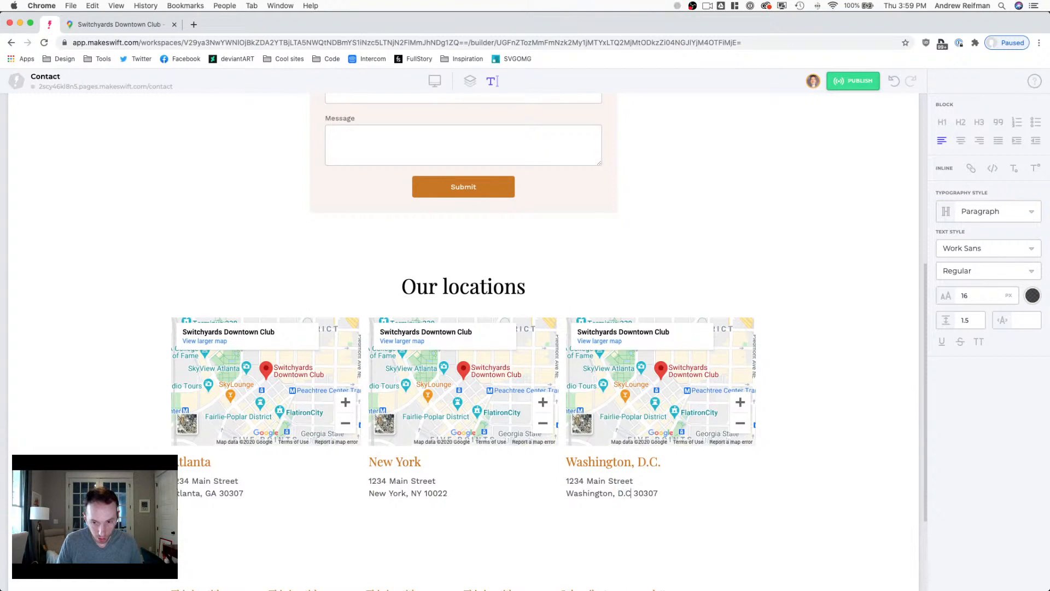
double_click(649, 493)
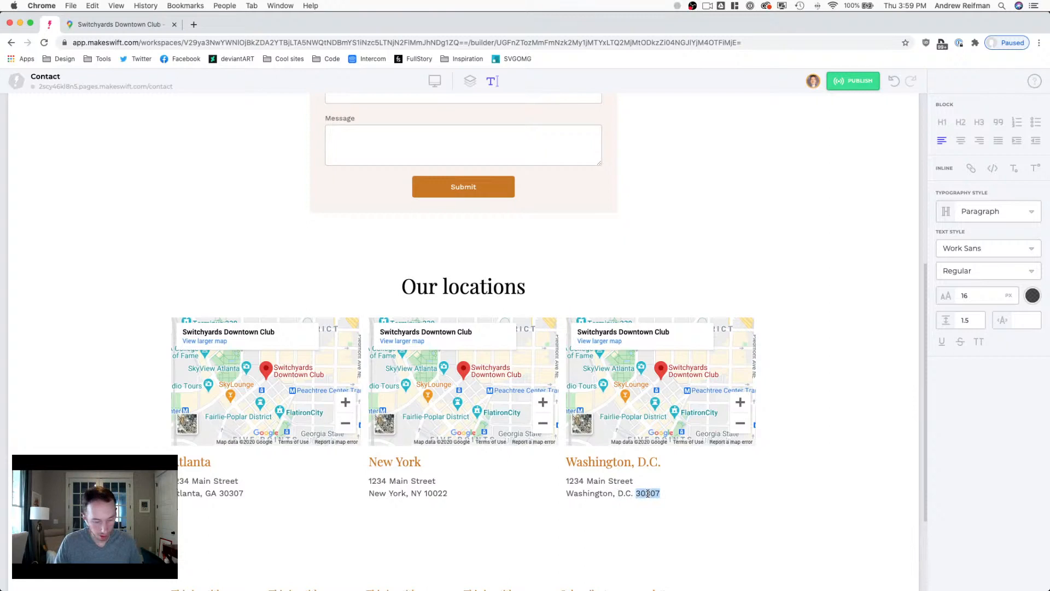
type("2006")
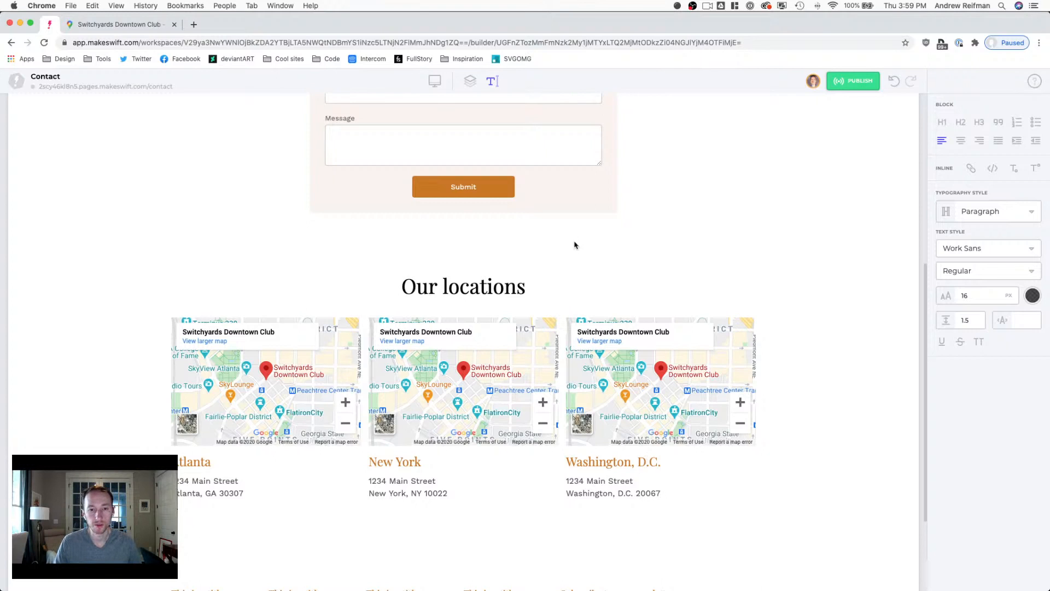
Step: Set the column gap of the locations-list box to 30 px
left_click(469, 82)
left_click(365, 351)
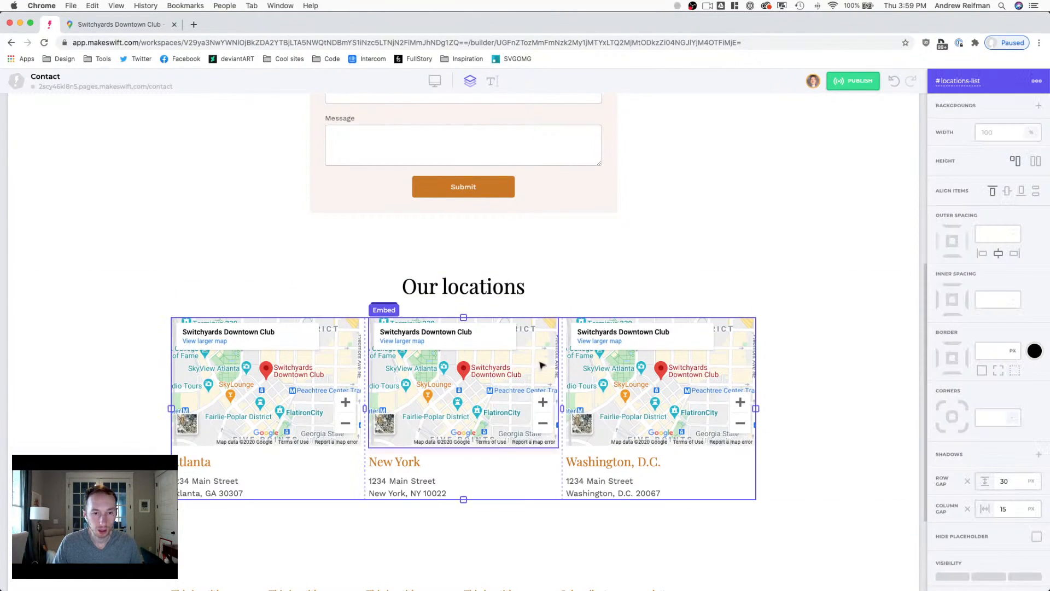
double_click(1006, 509)
type("25")
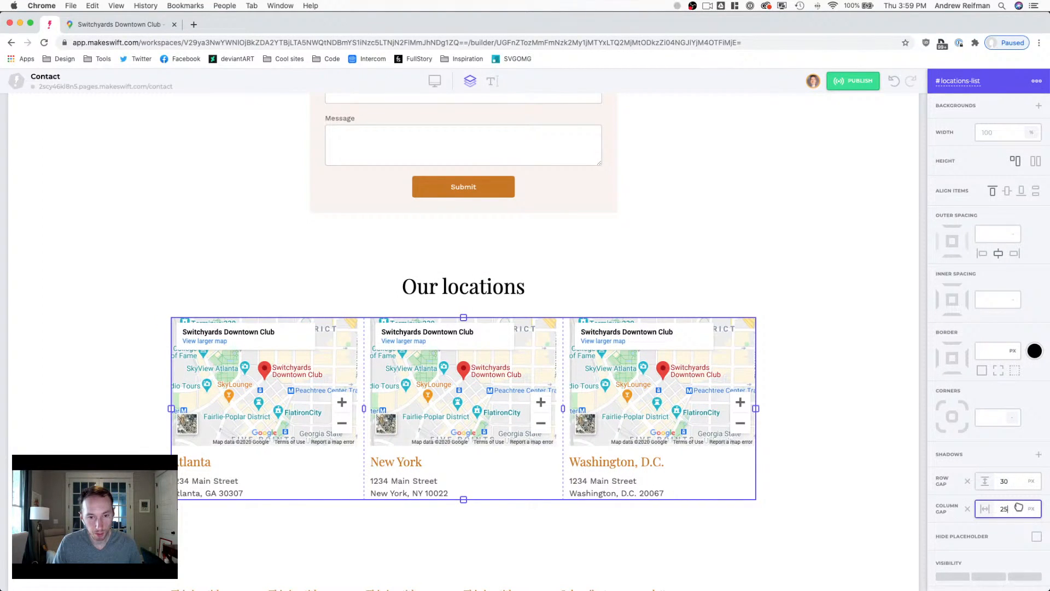
left_click_drag(1020, 507, 1022, 507)
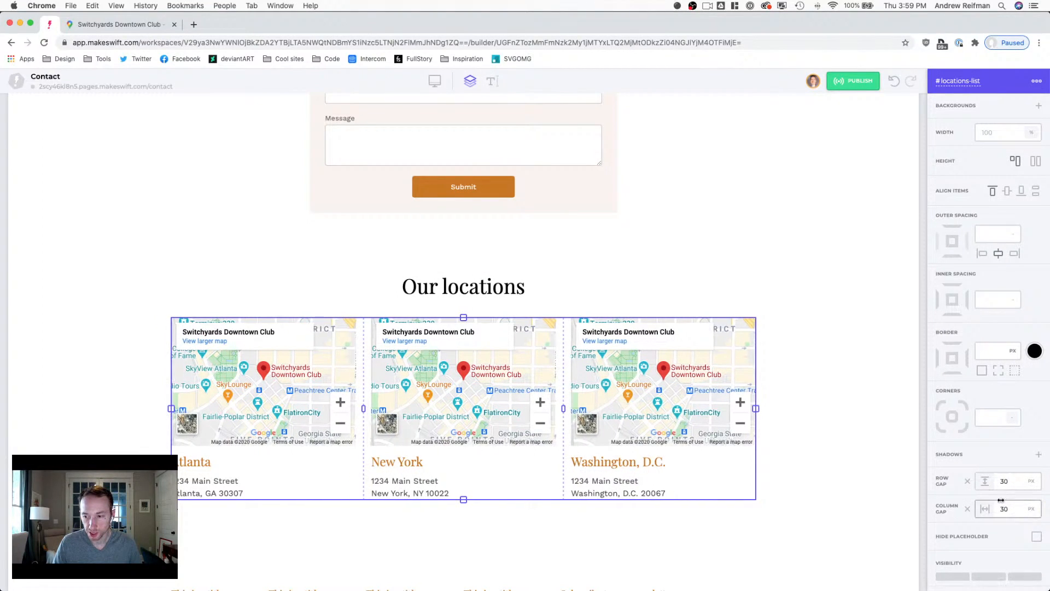
Step: Review the Contact page layout from the hero and form down through the Our locations section
left_click(919, 382)
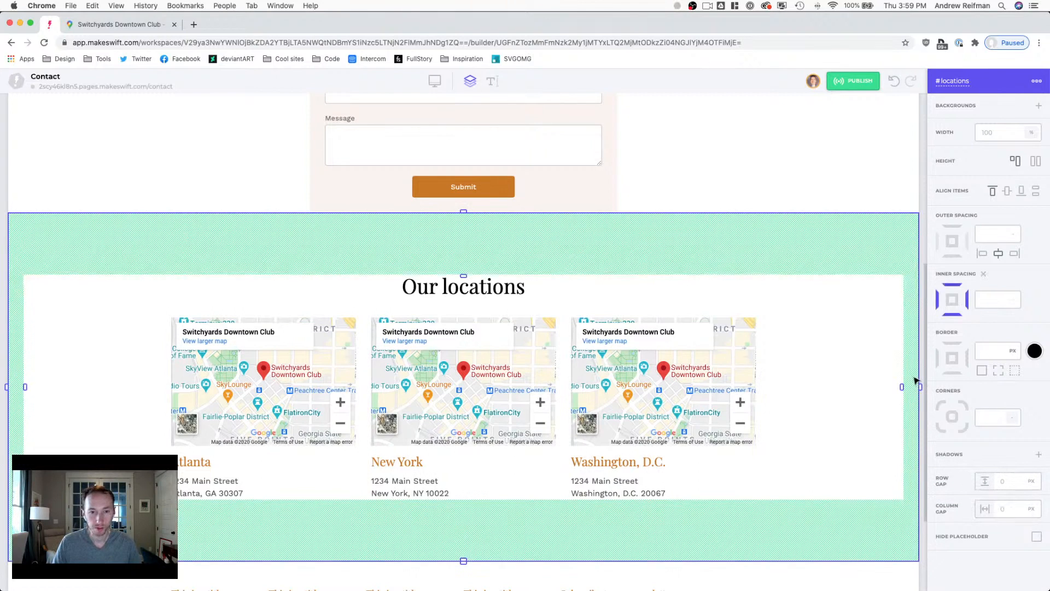
scroll(882, 369, "down", 3)
scroll(881, 370, "up", 10)
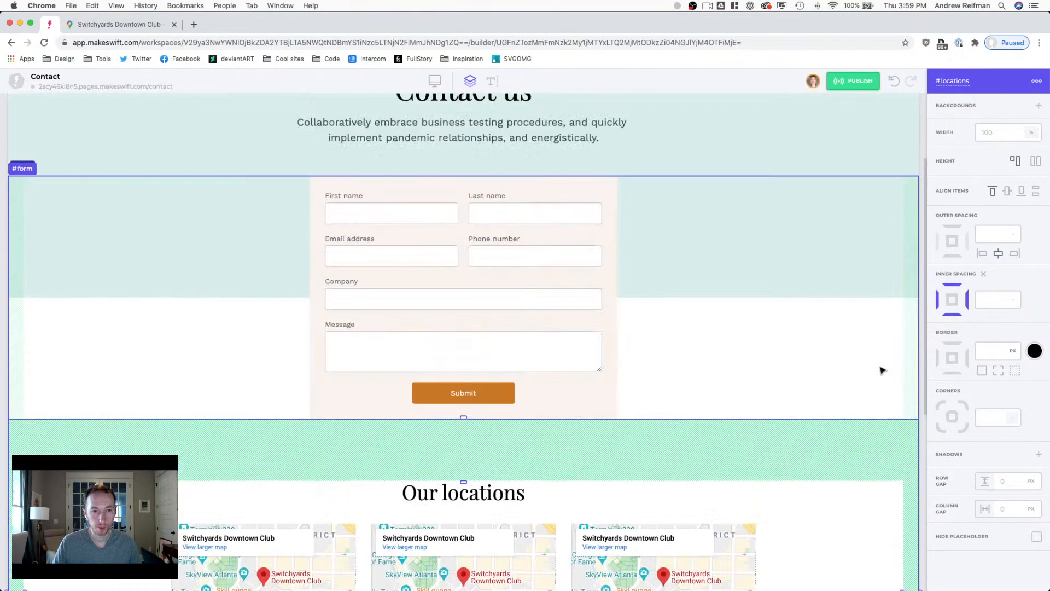
key("Escape")
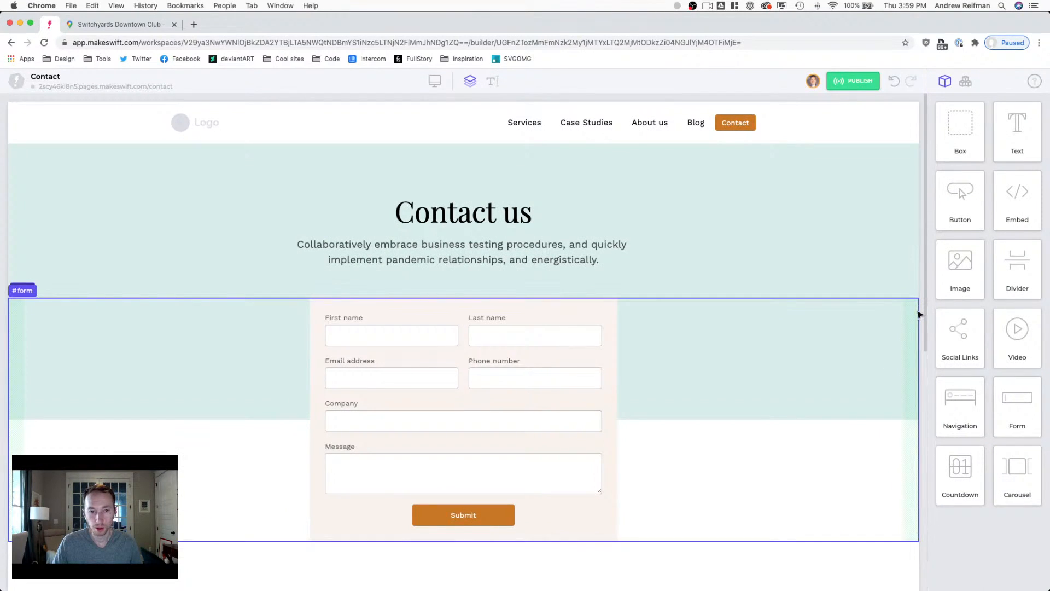
scroll(920, 309, "down", 8)
scroll(913, 327, "down", 2)
scroll(914, 326, "up", 5)
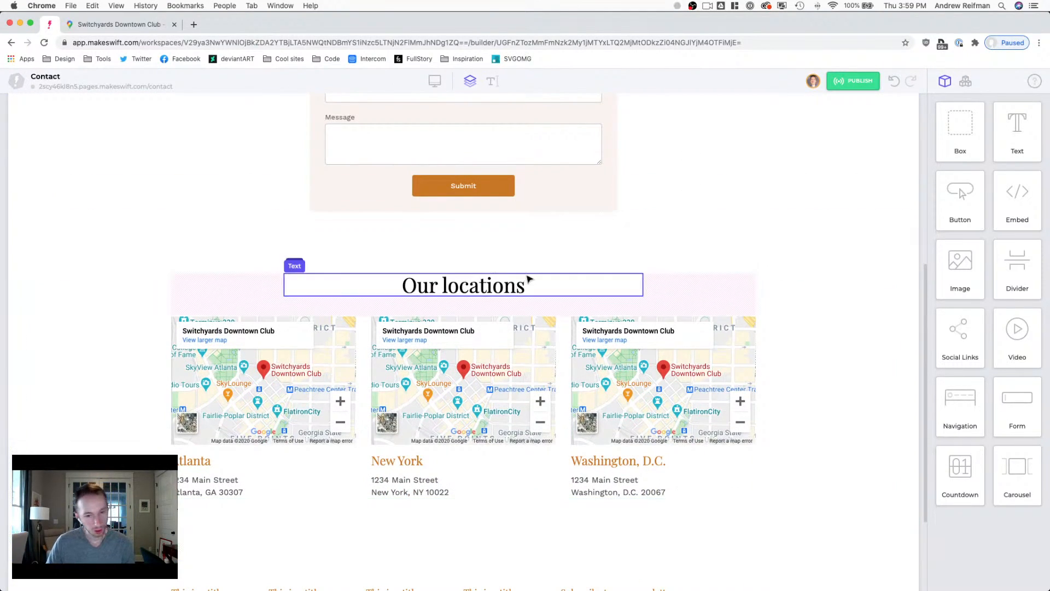
scroll(482, 328, "down", 2)
scroll(103, 321, "up", 2)
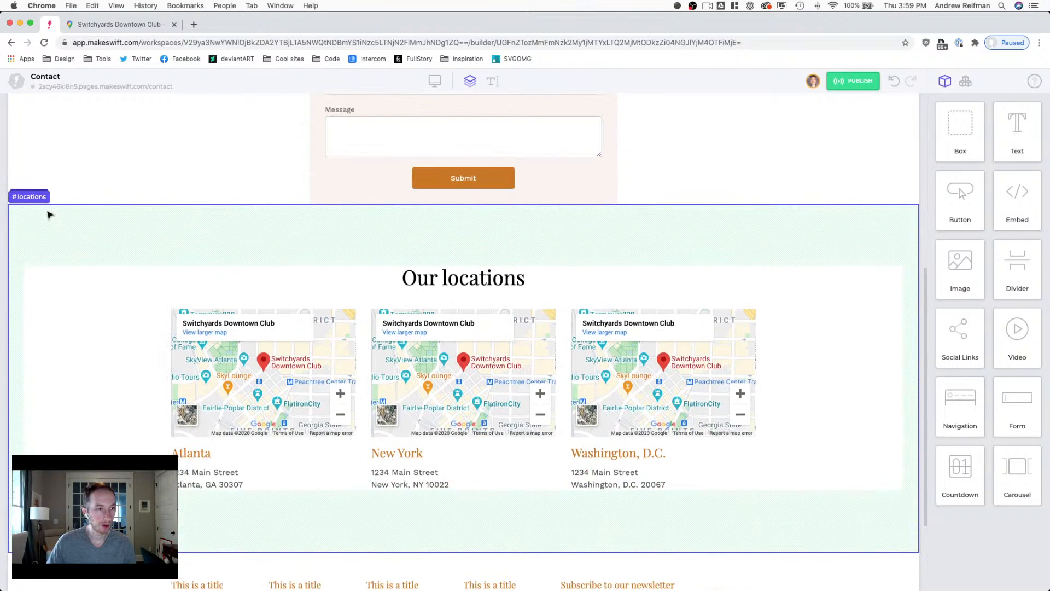
Step: Add a color background to the locations section using the pale pink site color
left_click(47, 213)
left_click(1038, 107)
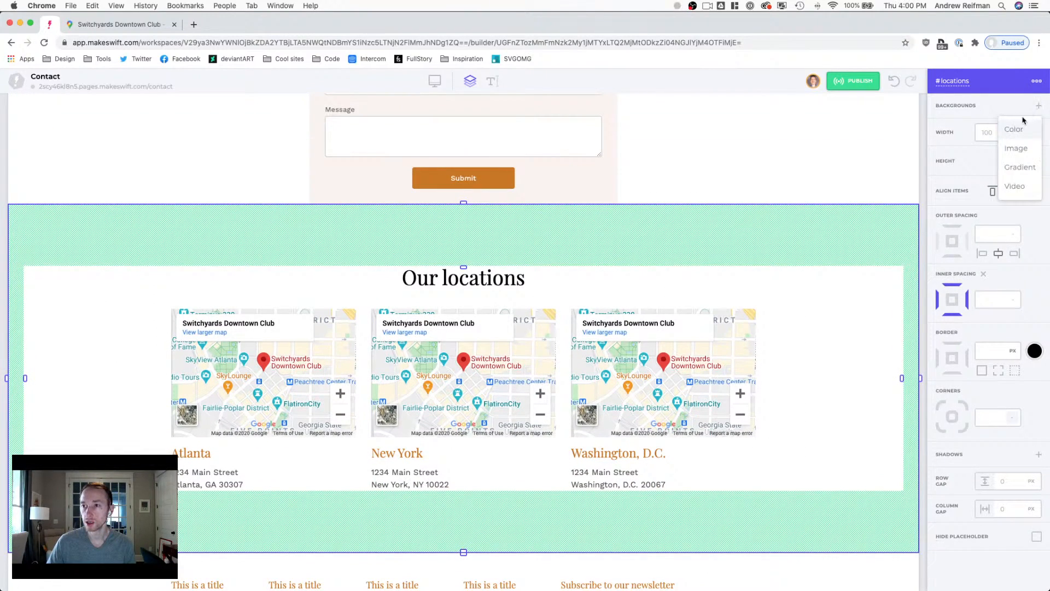
left_click(1019, 128)
left_click(946, 124)
left_click(915, 163)
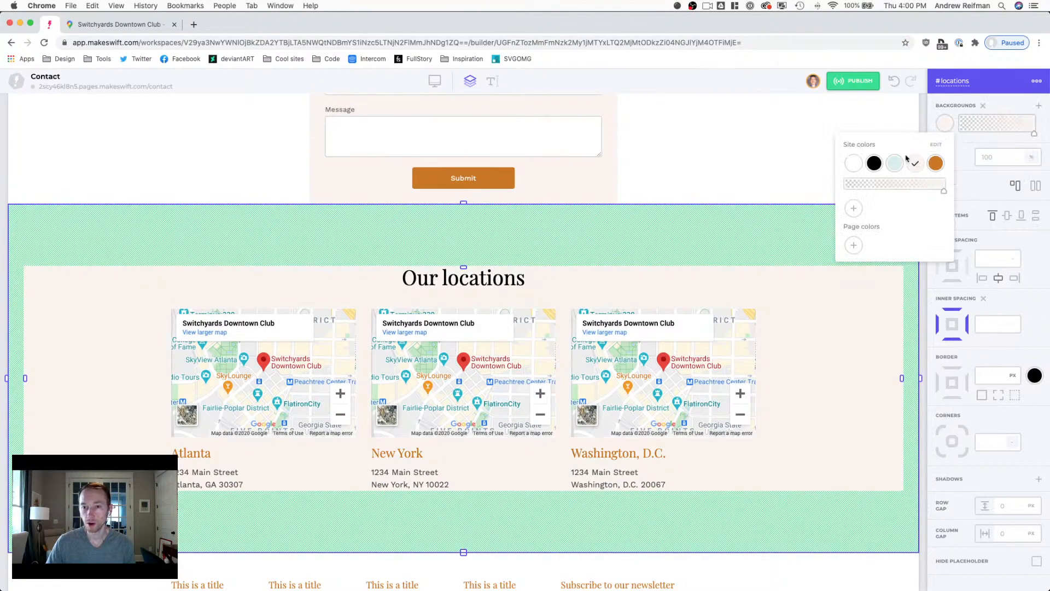
left_click(172, 168)
Step: Recolor the white stop of the form section's background gradient to the pale pink site color, keeping a hard split at 50%
left_click(319, 184)
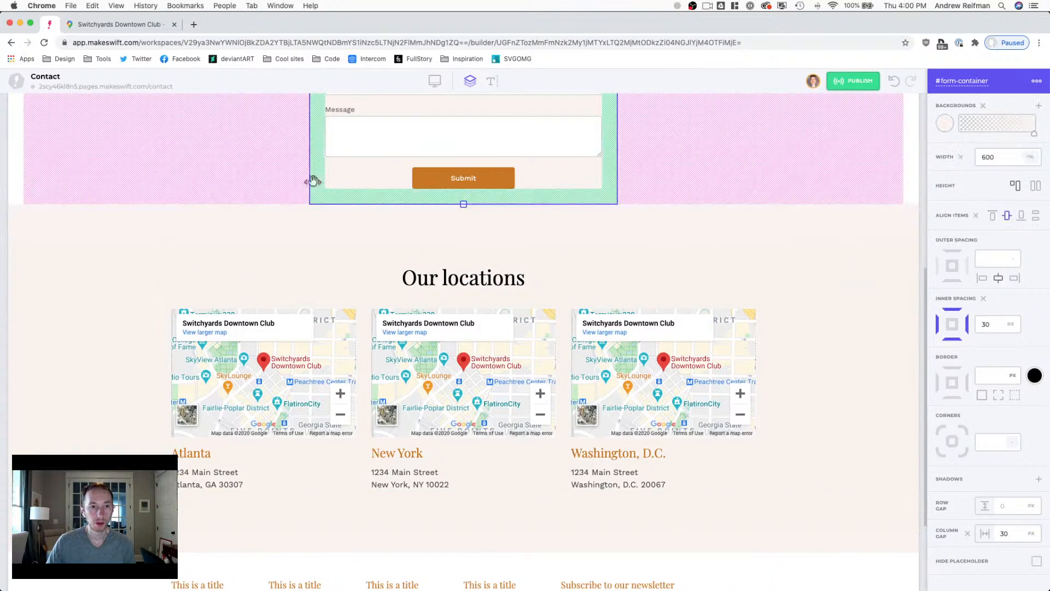
scroll(168, 167, "up", 1)
scroll(168, 167, "up", 3)
left_click(13, 183)
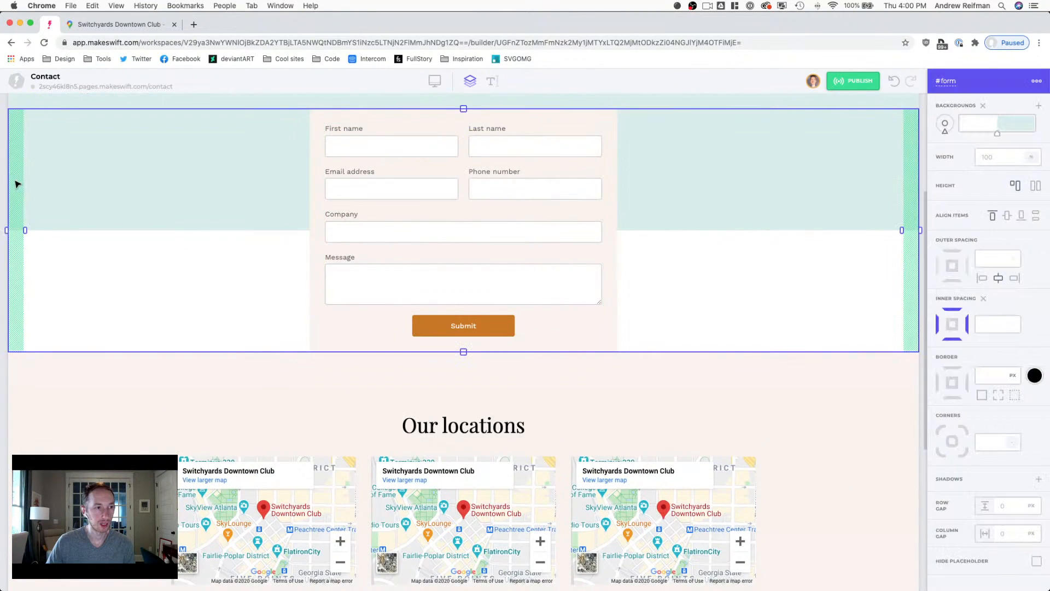
left_click(997, 134)
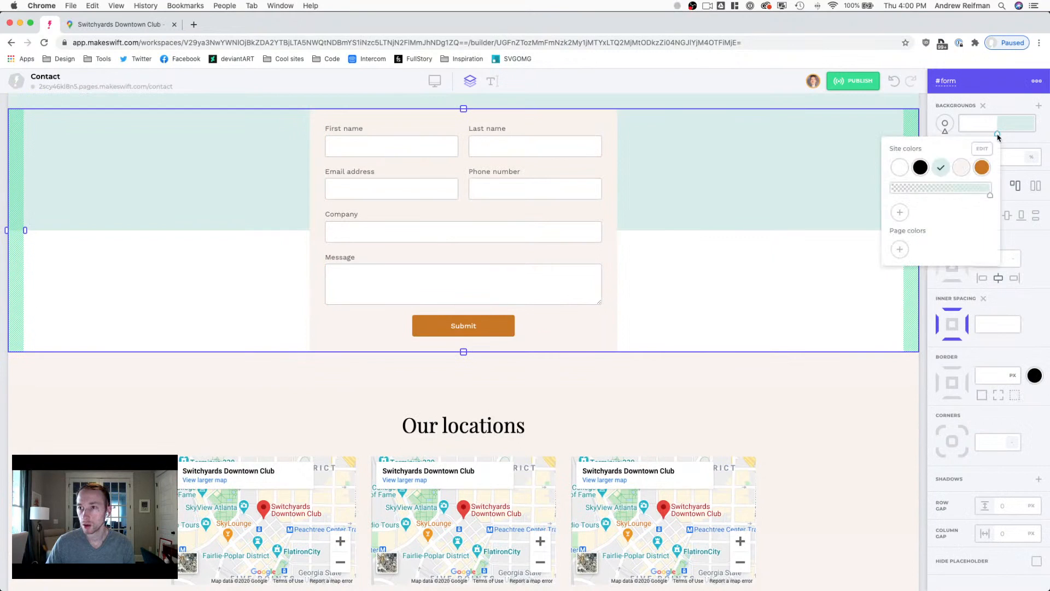
left_click_drag(997, 135, 1007, 135)
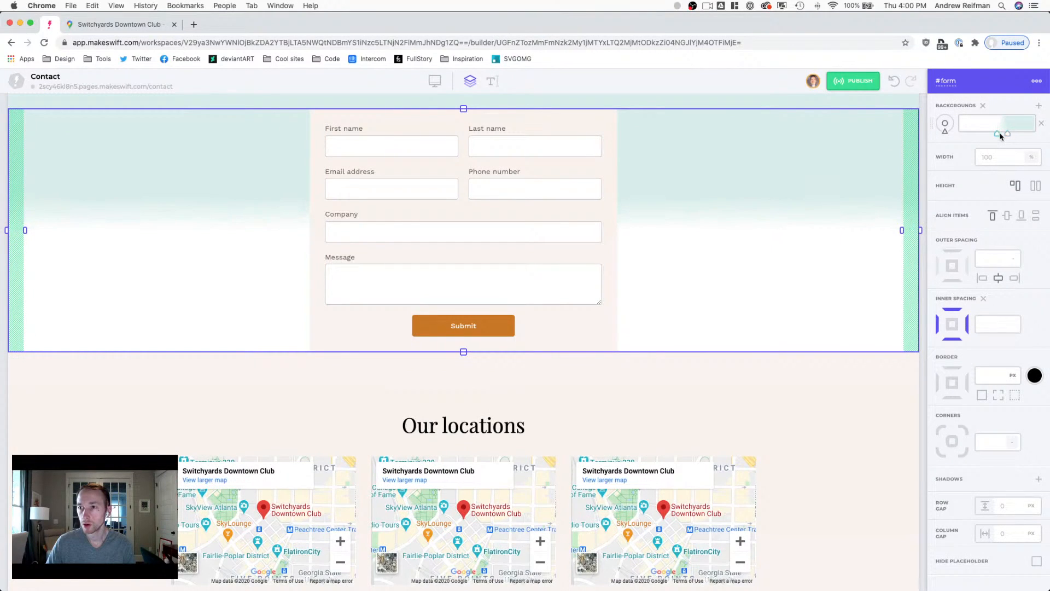
left_click(999, 135)
left_click(961, 168)
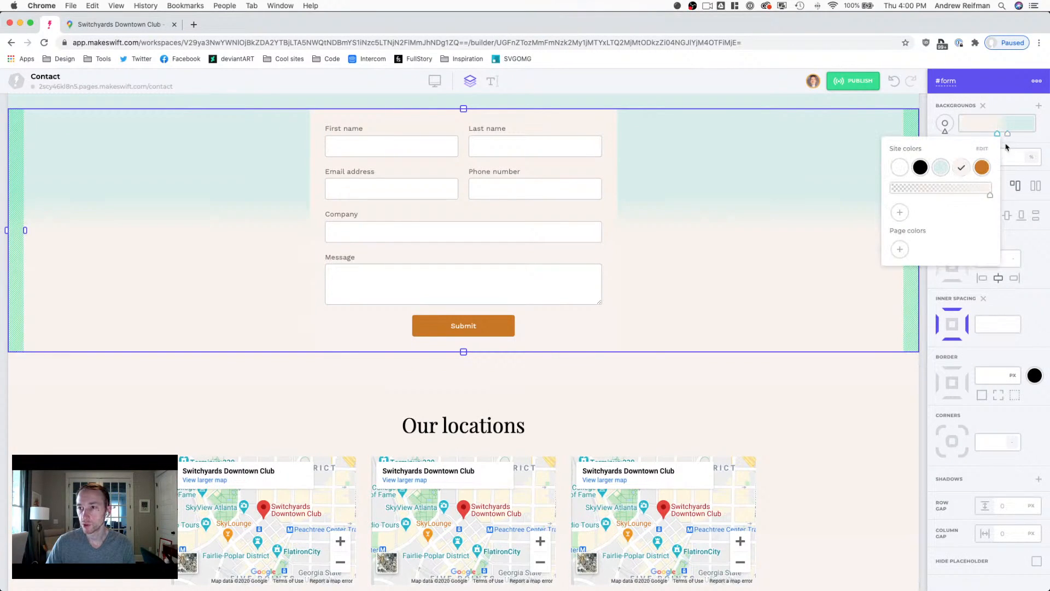
left_click(1008, 135)
left_click_drag(1008, 134, 999, 135)
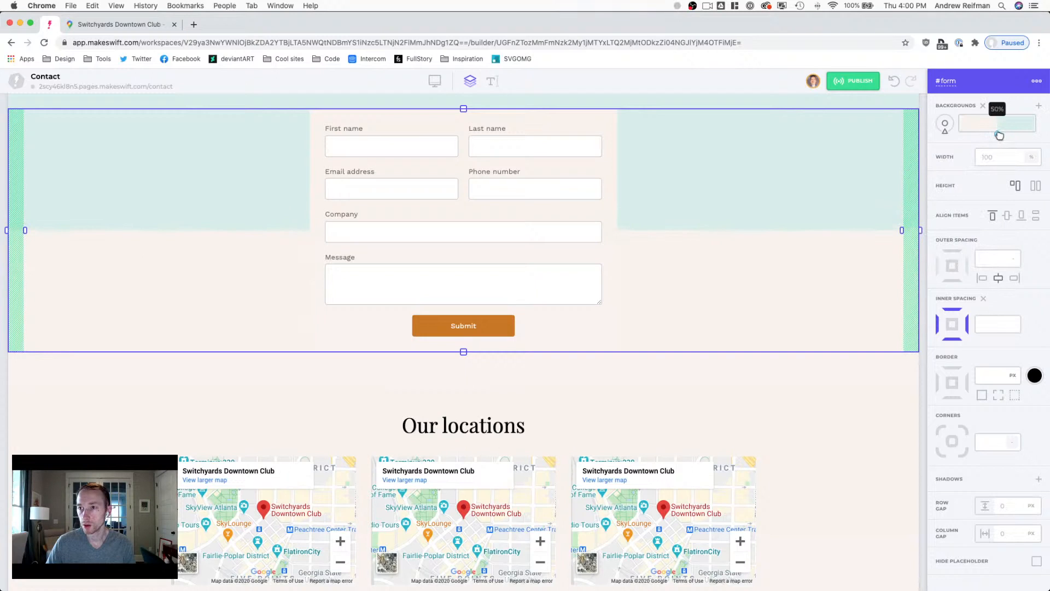
left_click(924, 174)
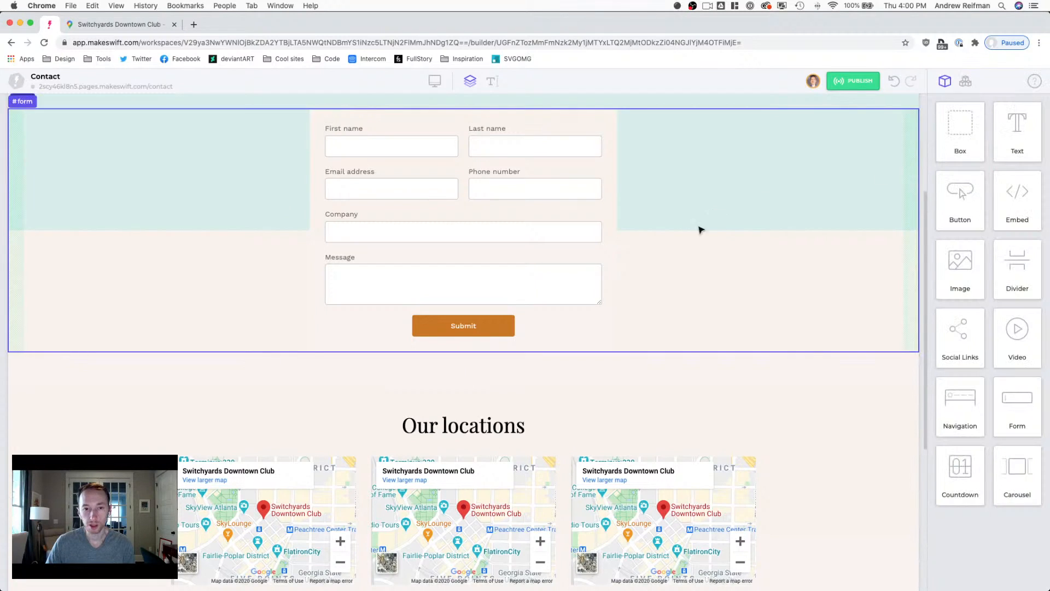
Step: Set the form-container box's background color to the white site color
left_click(614, 311)
left_click(944, 123)
left_click(853, 163)
left_click(924, 111)
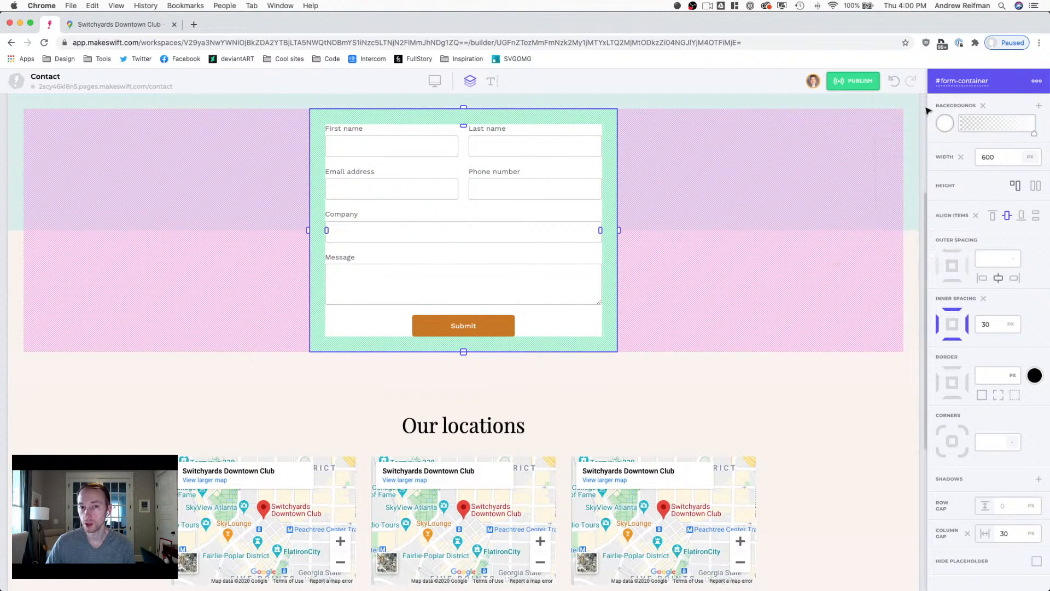
left_click(924, 114)
scroll(901, 175, "up", 5)
scroll(903, 189, "down", 5)
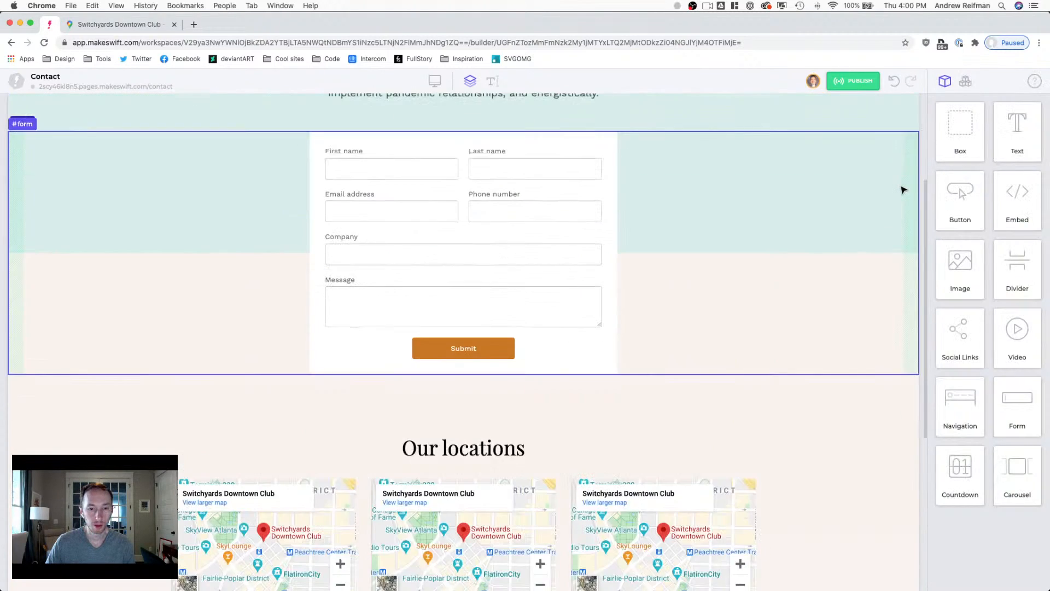
Step: Undo the form-container's white background, the form section's pale pink gradient stop and the locations section's pale pink background
scroll(903, 189, "down", 3)
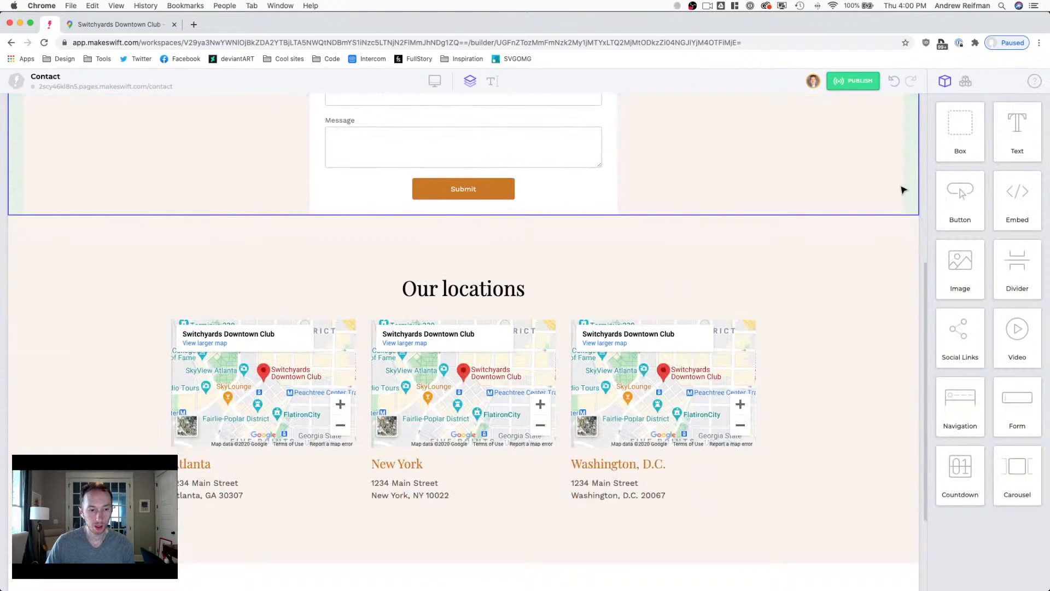
scroll(903, 190, "down", 1)
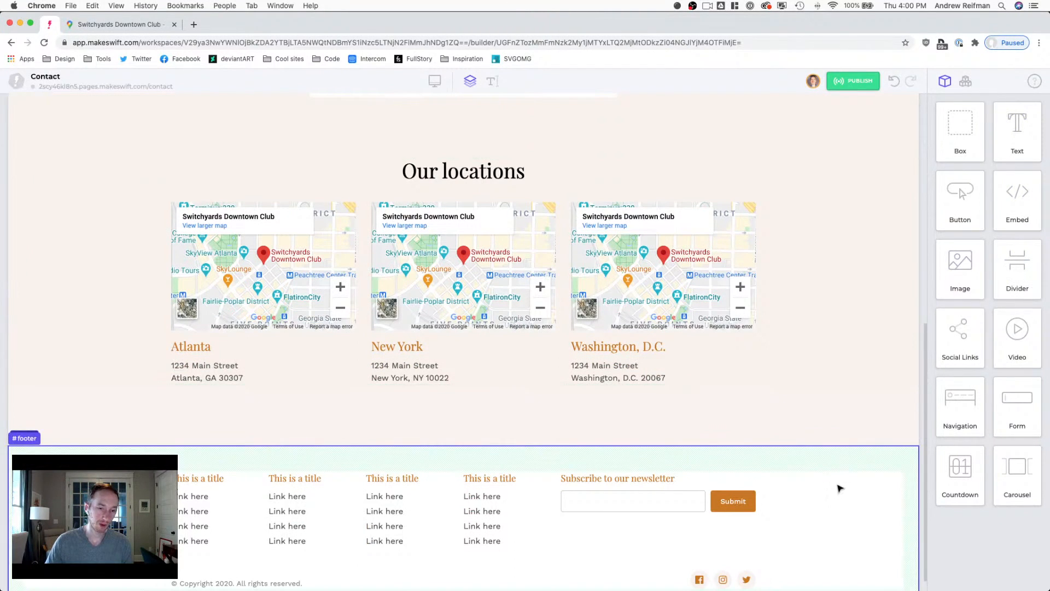
scroll(840, 488, "up", 6)
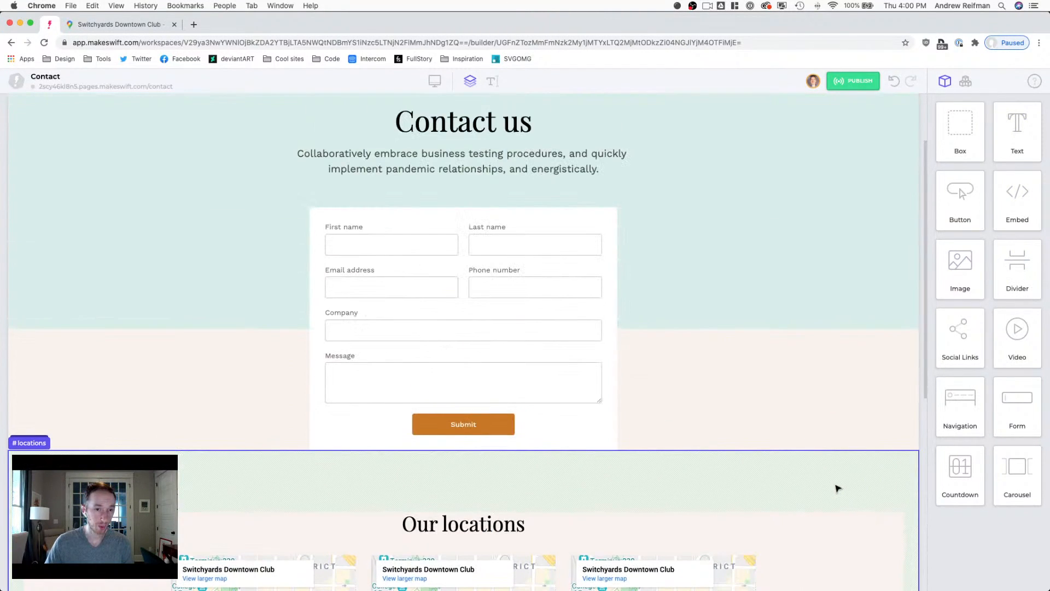
scroll(837, 488, "down", 2)
key("super+z")
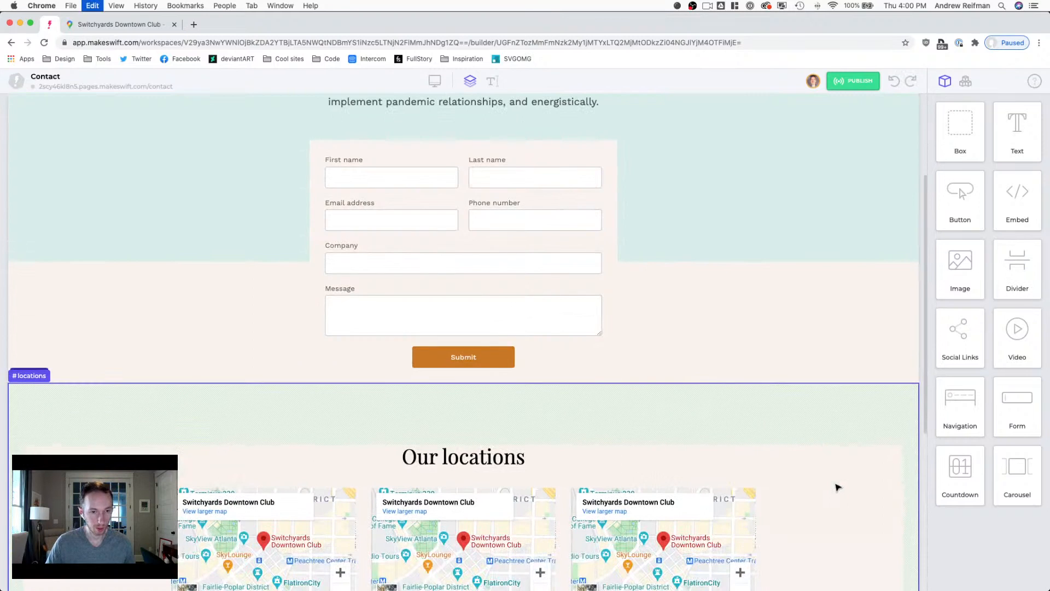
key("super+z")
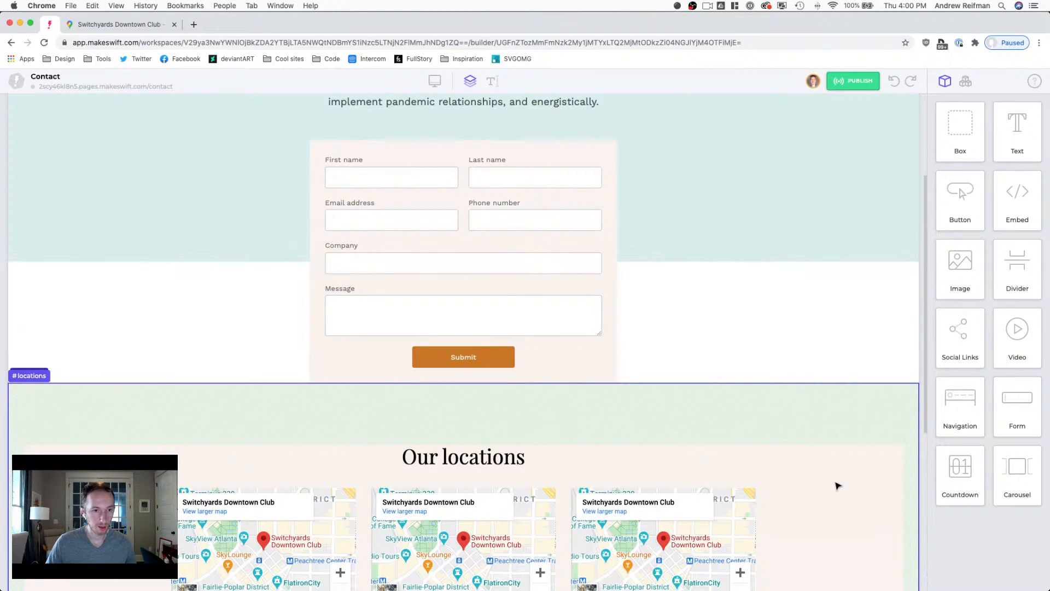
key("super+z")
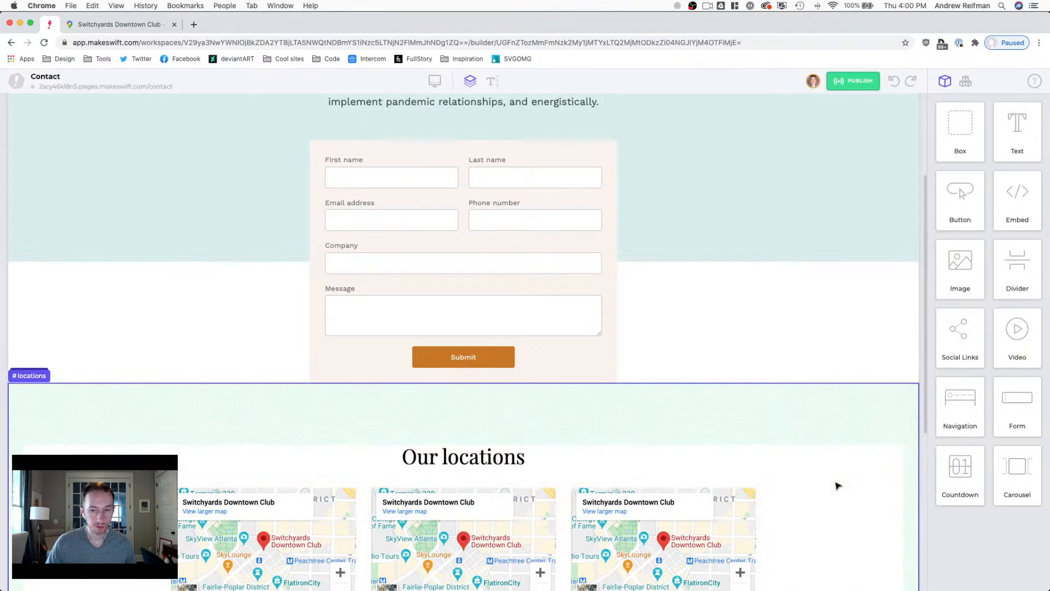
Step: Set the outer spacing below the Our locations heading to 50 px in the desktop layout
left_click(852, 448)
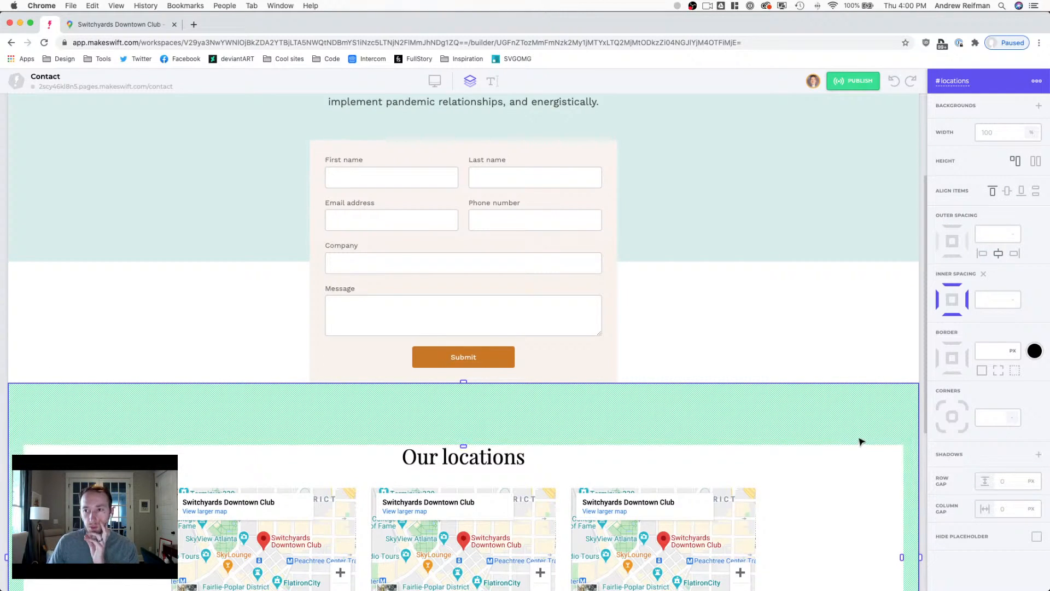
left_click(922, 325)
scroll(911, 341, "down", 1)
scroll(911, 344, "down", 4)
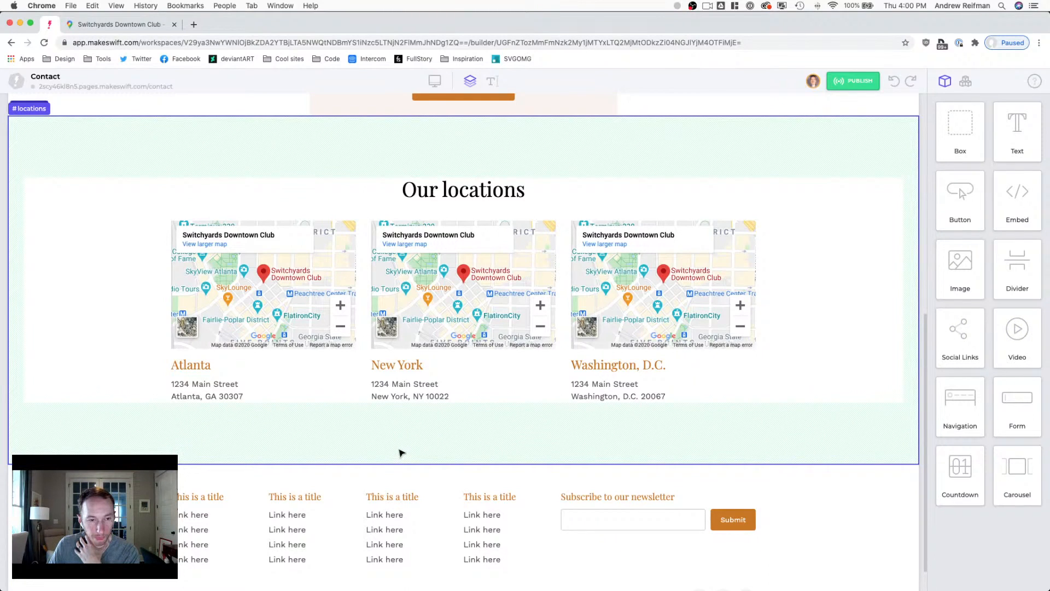
scroll(401, 452, "up", 2)
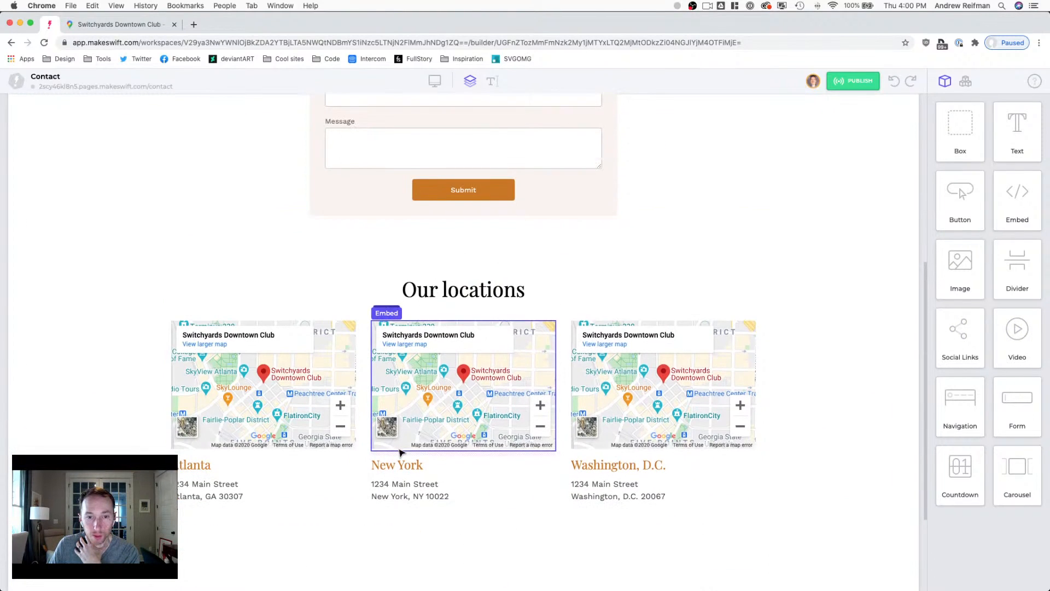
scroll(401, 453, "up", 2)
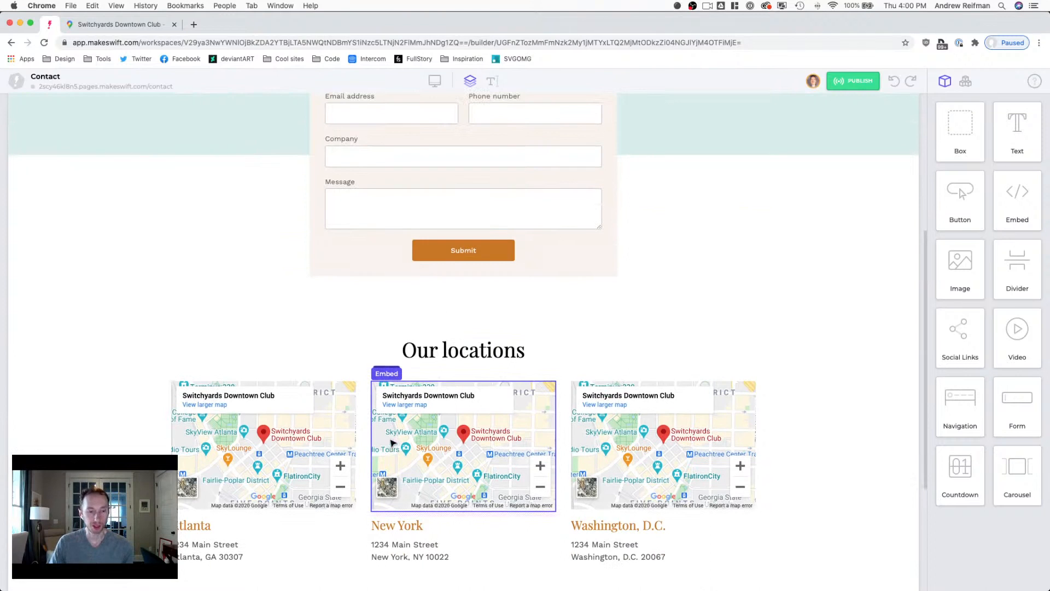
left_click(454, 355)
left_click_drag(463, 382, 464, 388)
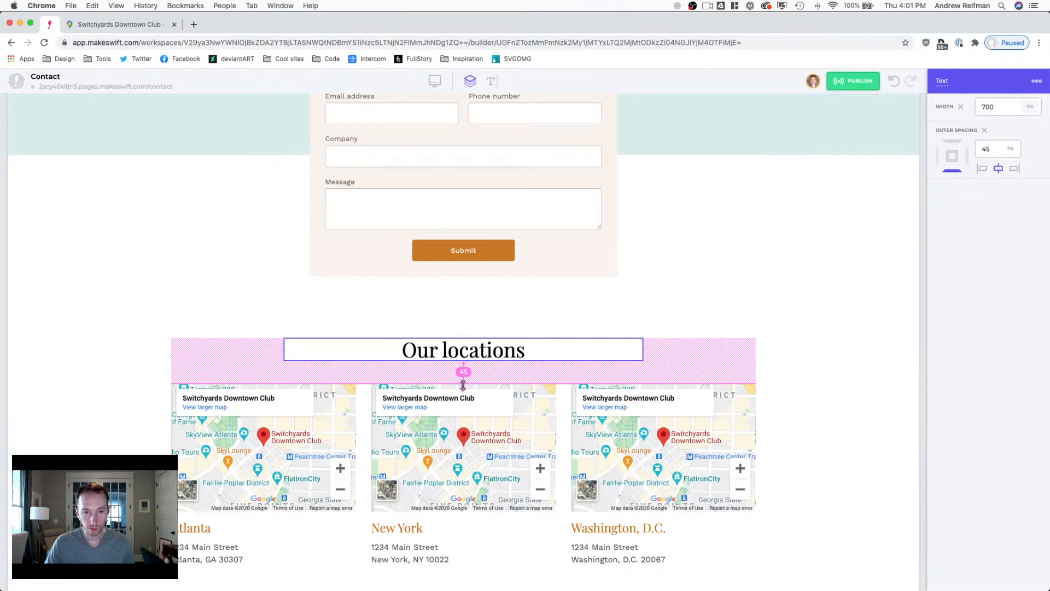
Step: In the tablet layout, set the locations-list box's column gap to 25 px
key("2")
scroll(516, 274, "up", 5)
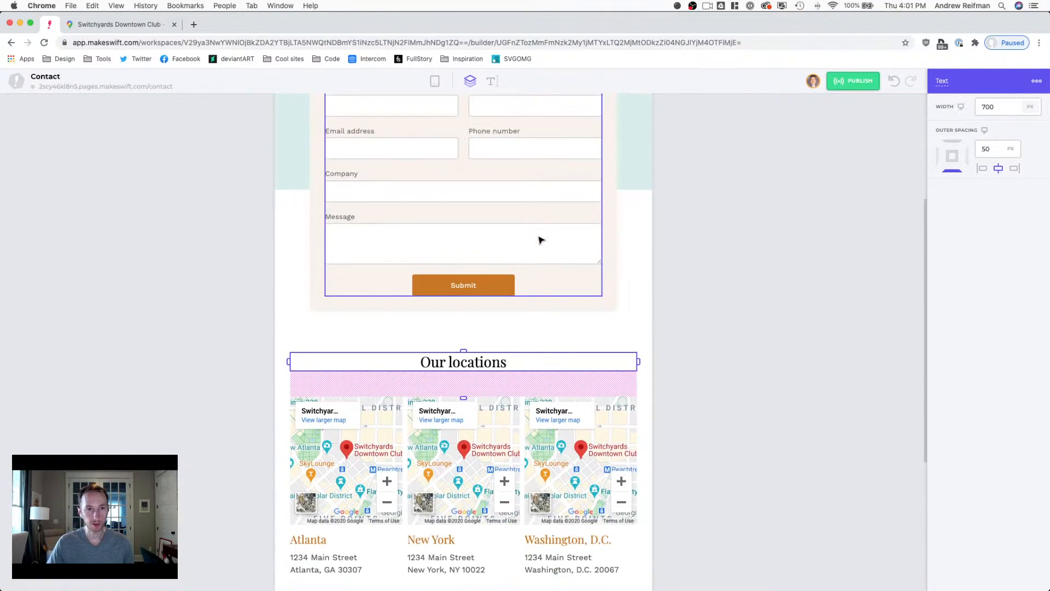
scroll(638, 186, "down", 8)
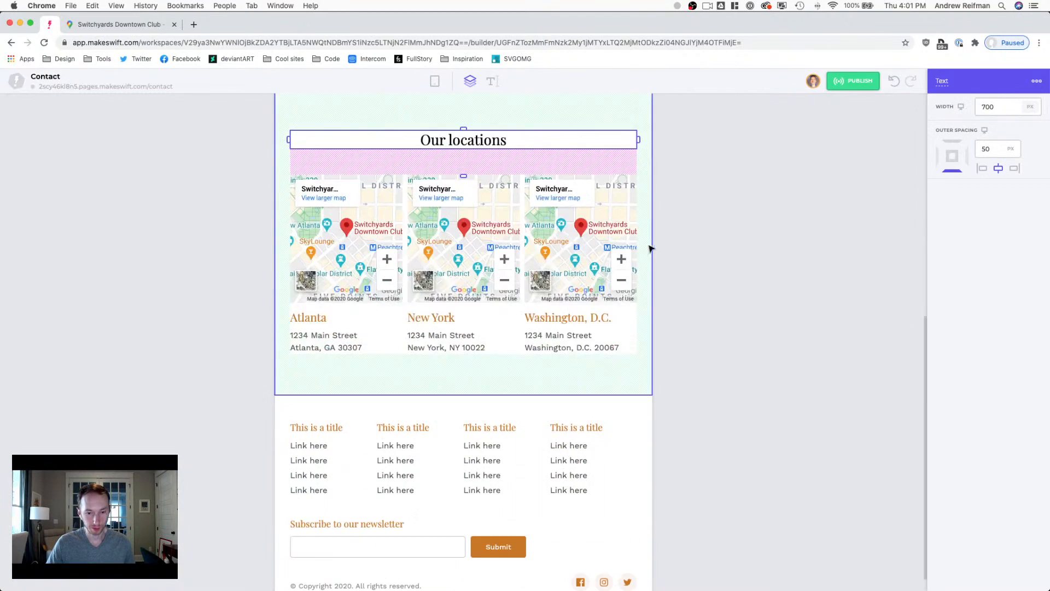
left_click(688, 251)
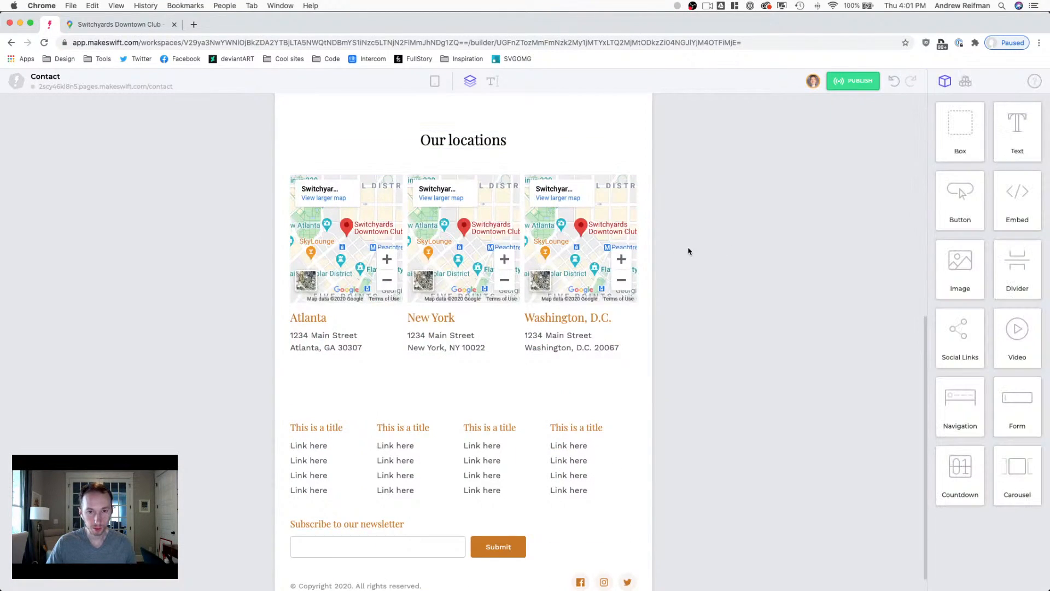
left_click(524, 248)
left_click_drag(1010, 509, 1021, 510)
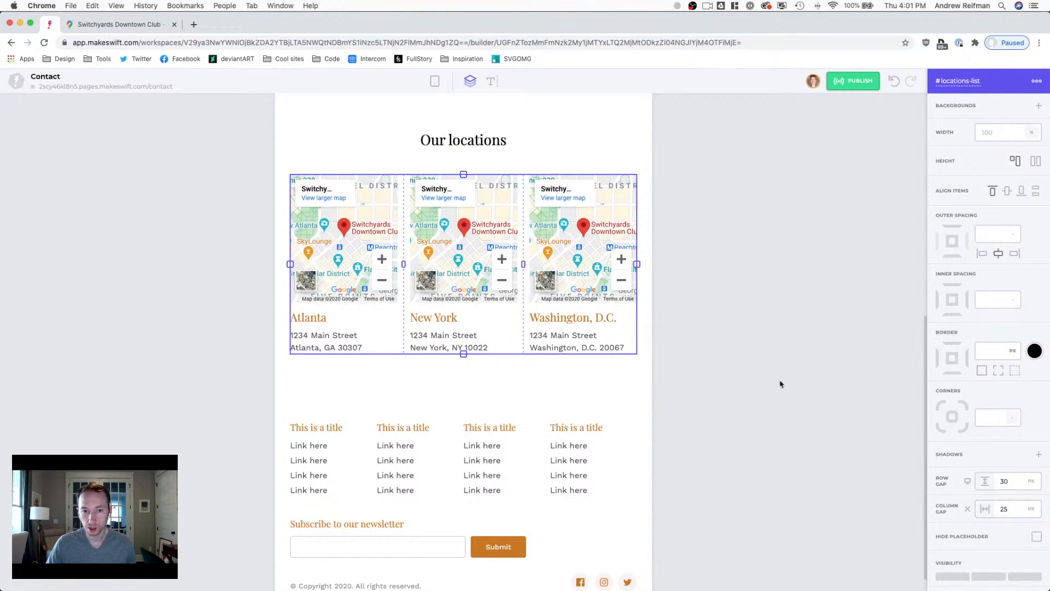
left_click(769, 326)
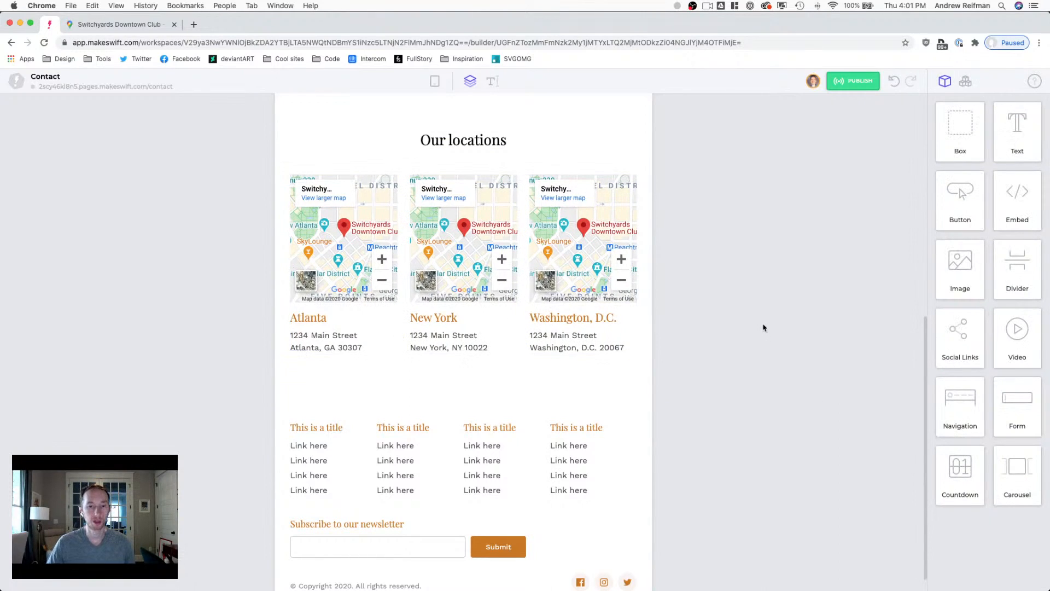
Step: Reduce the locations section's bottom inner spacing slightly in the tablet layout
left_click(505, 370)
left_click_drag(463, 395, 464, 384)
left_click(714, 375)
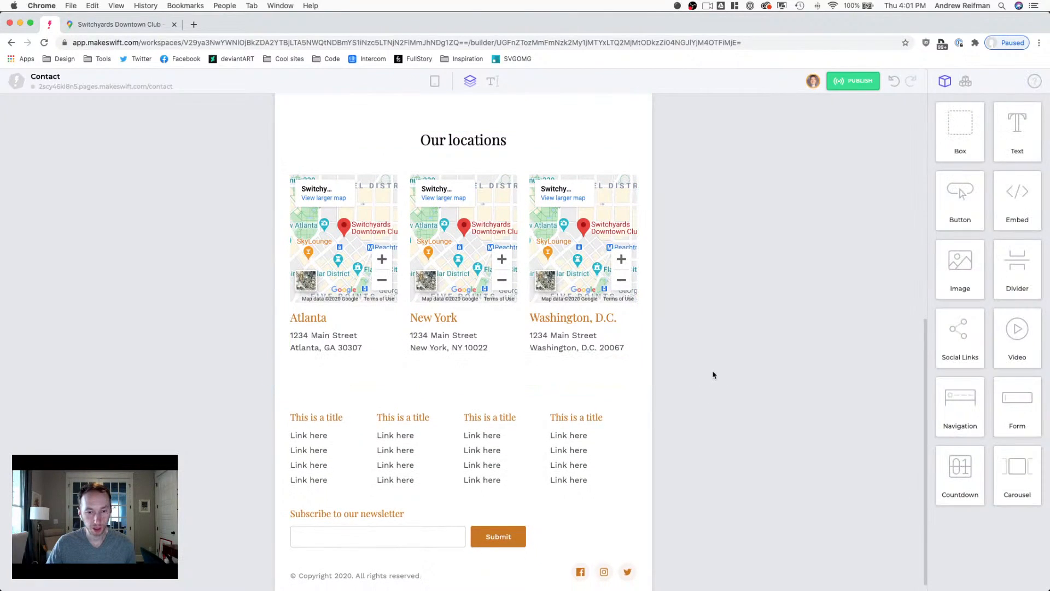
Step: In the mobile layout, set the locations-list box's row gap to 40 px
key("3")
scroll(704, 370, "up", 4)
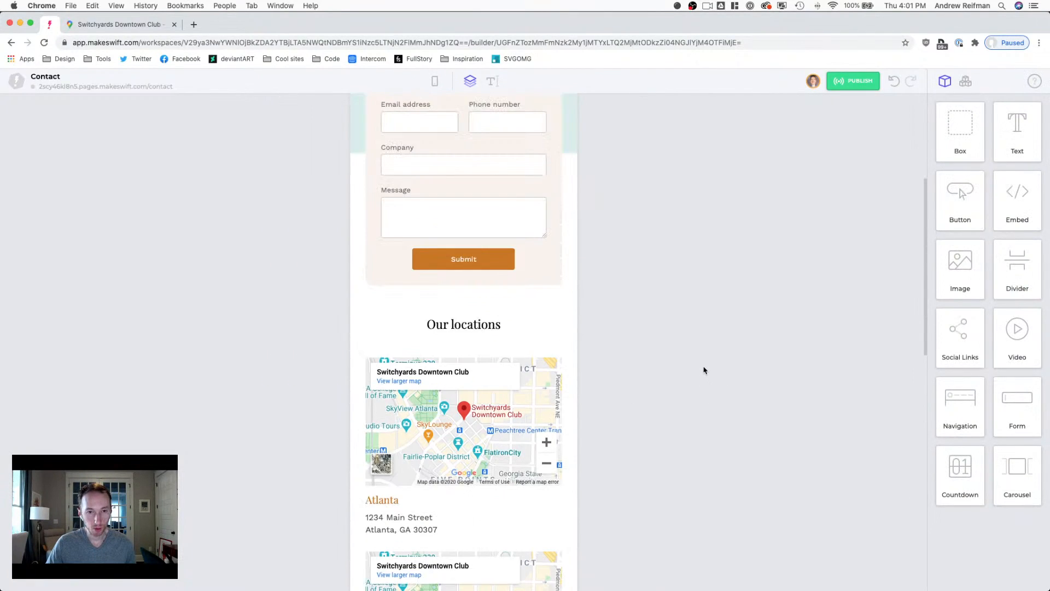
scroll(704, 370, "down", 7)
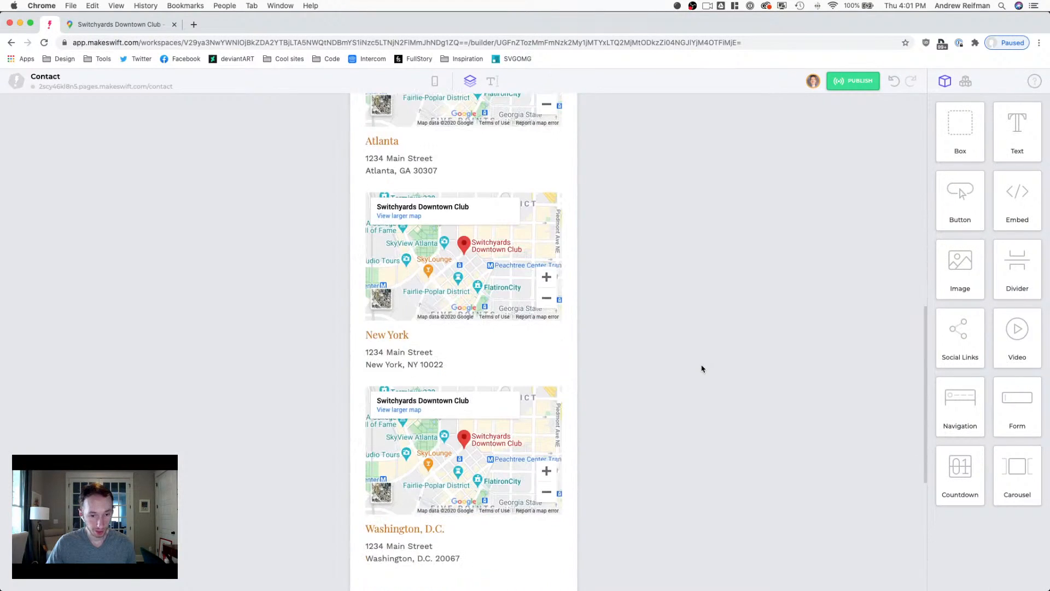
left_click(467, 379)
left_click(1010, 511)
left_click_drag(1012, 481, 1022, 478)
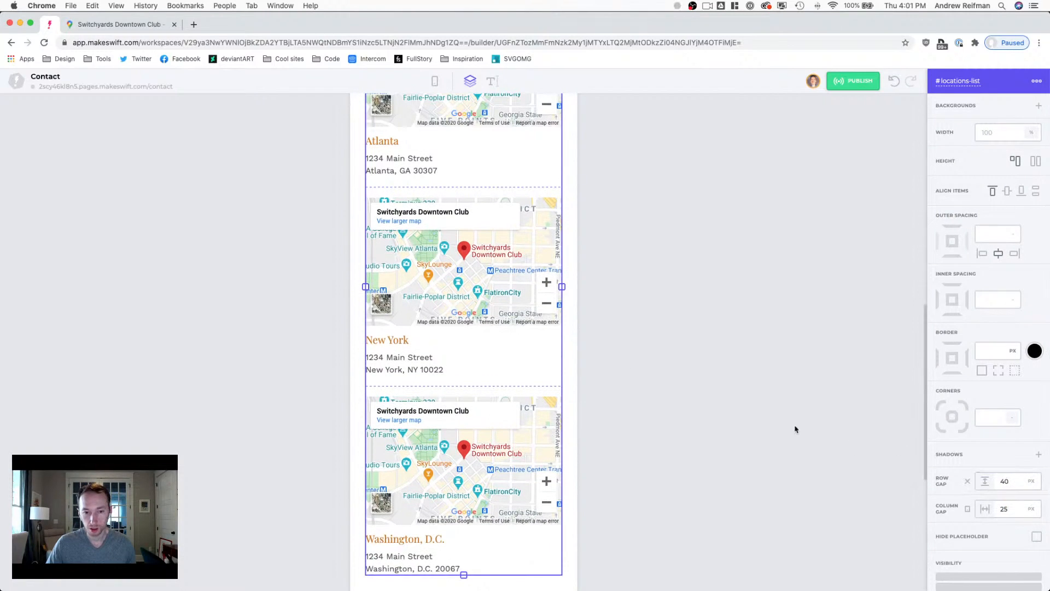
left_click(783, 421)
Step: Reduce the outer spacing below the Our locations heading slightly in the mobile layout
scroll(746, 392, "down", 2)
scroll(745, 391, "up", 6)
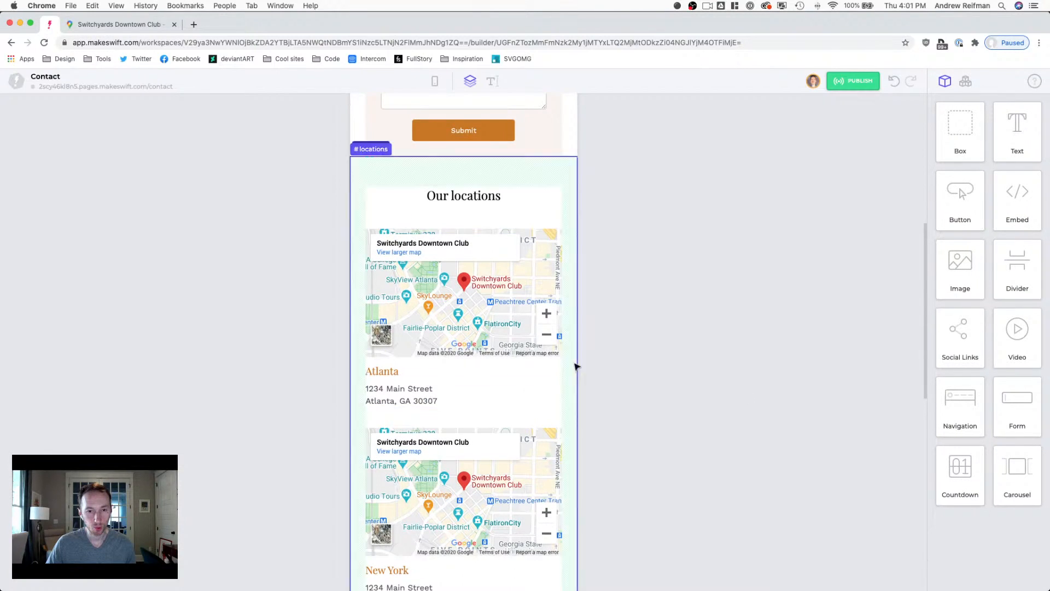
scroll(644, 346, "up", 1)
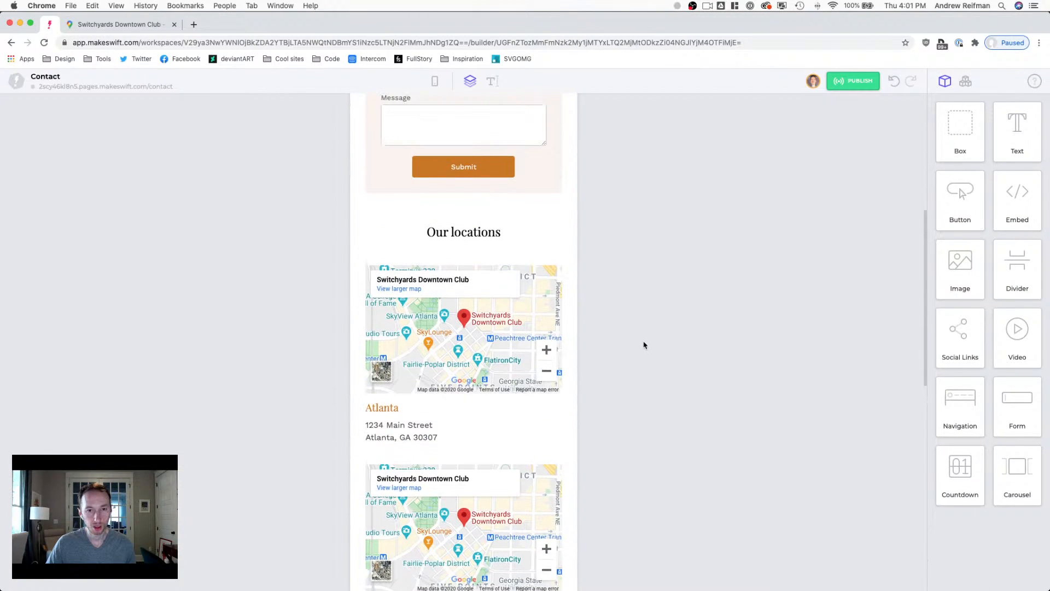
left_click(484, 234)
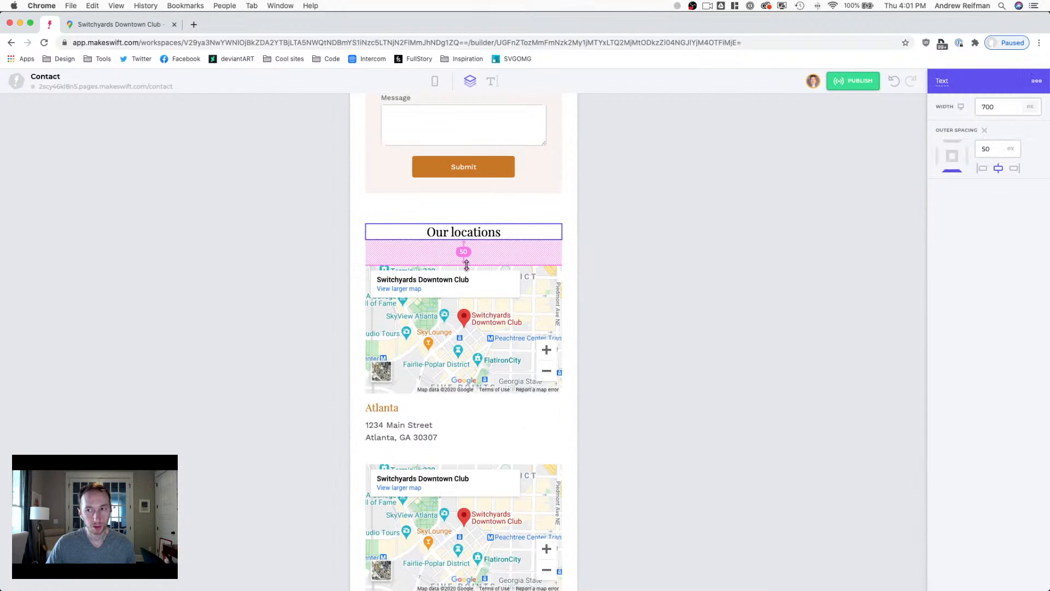
left_click_drag(466, 265, 466, 263)
left_click(656, 265)
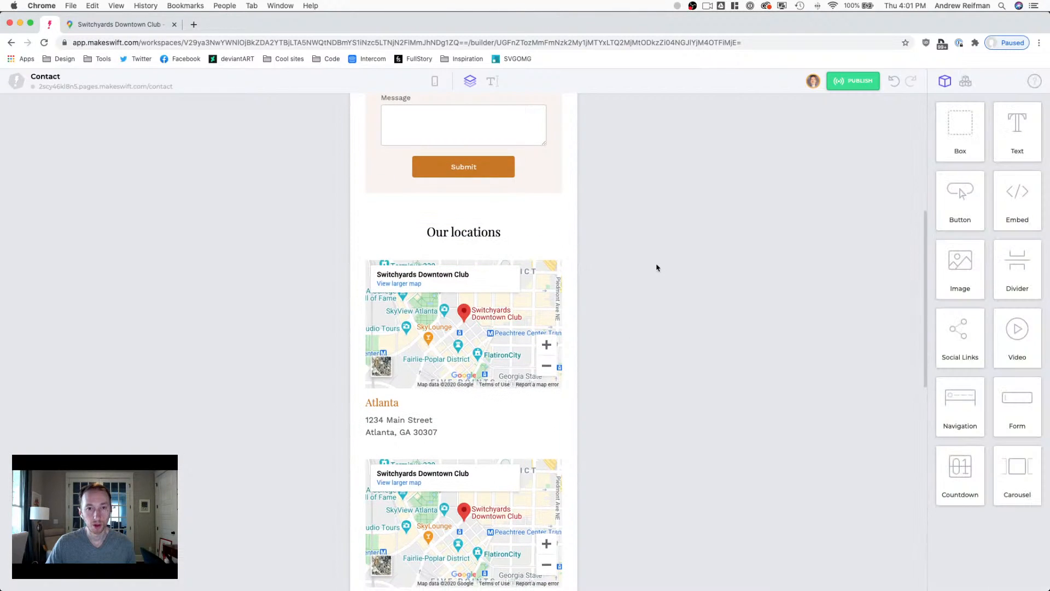
Step: Reduce the gap between the contact form's fields in the mobile layout
scroll(659, 267, "up", 5)
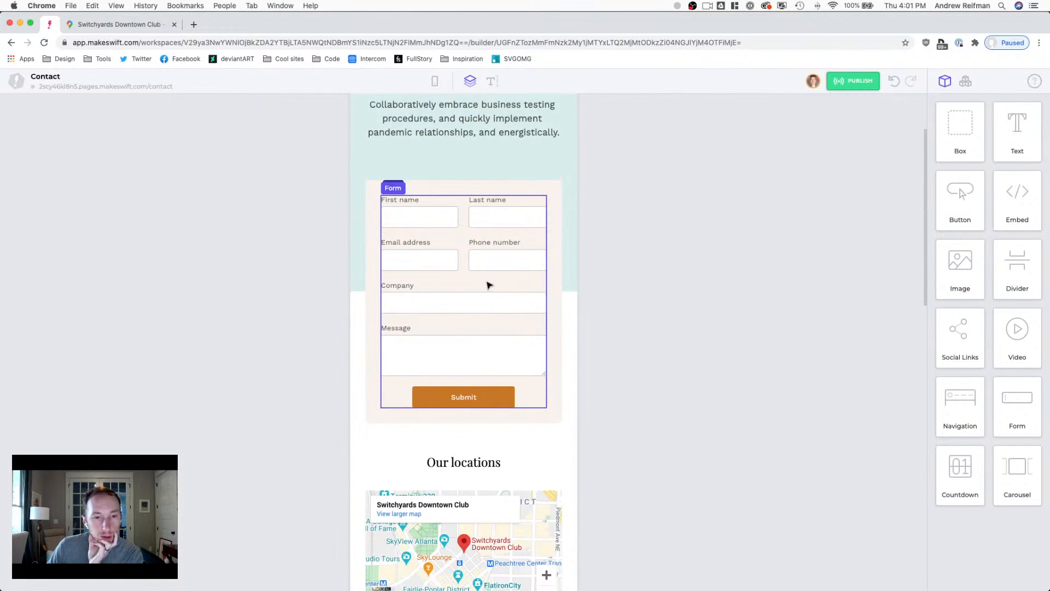
left_click(488, 285)
left_click(1007, 435)
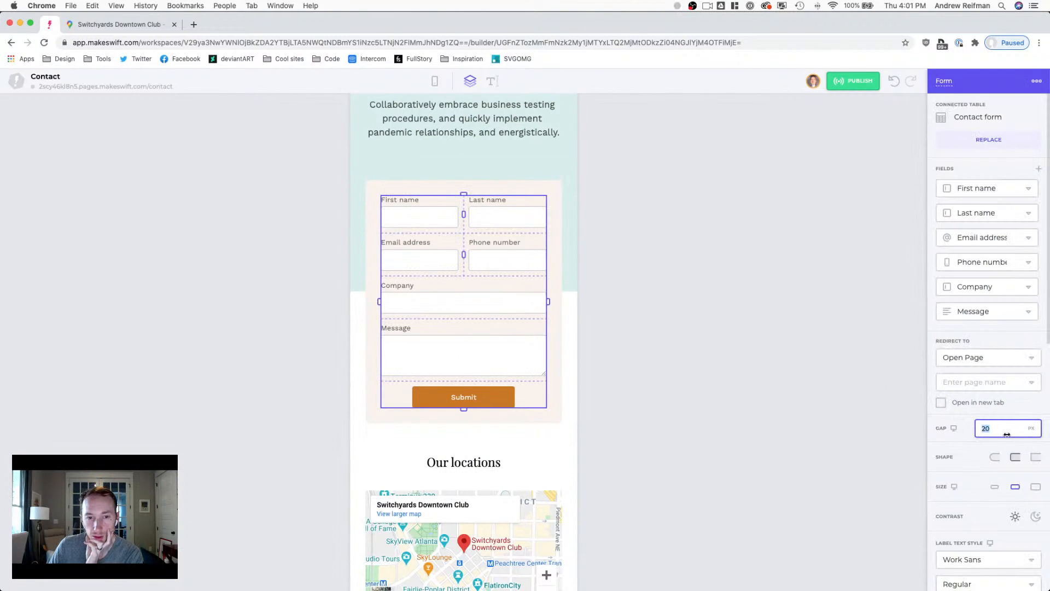
left_click(677, 312)
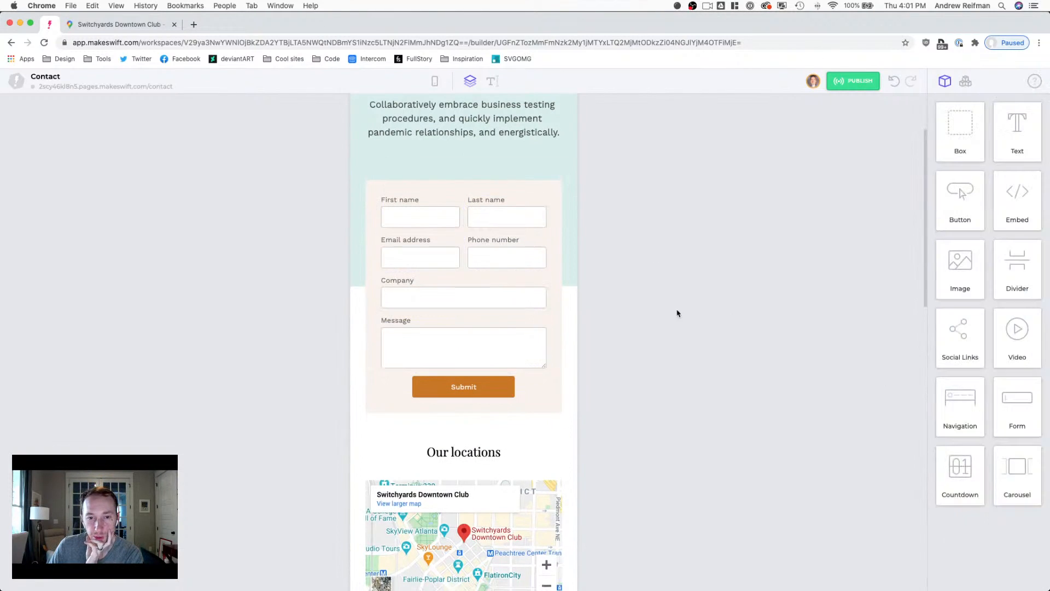
Step: Set the form-container box's inner spacing to 25 px on all sides in the mobile layout
left_click(551, 292)
left_click(990, 324)
type("25")
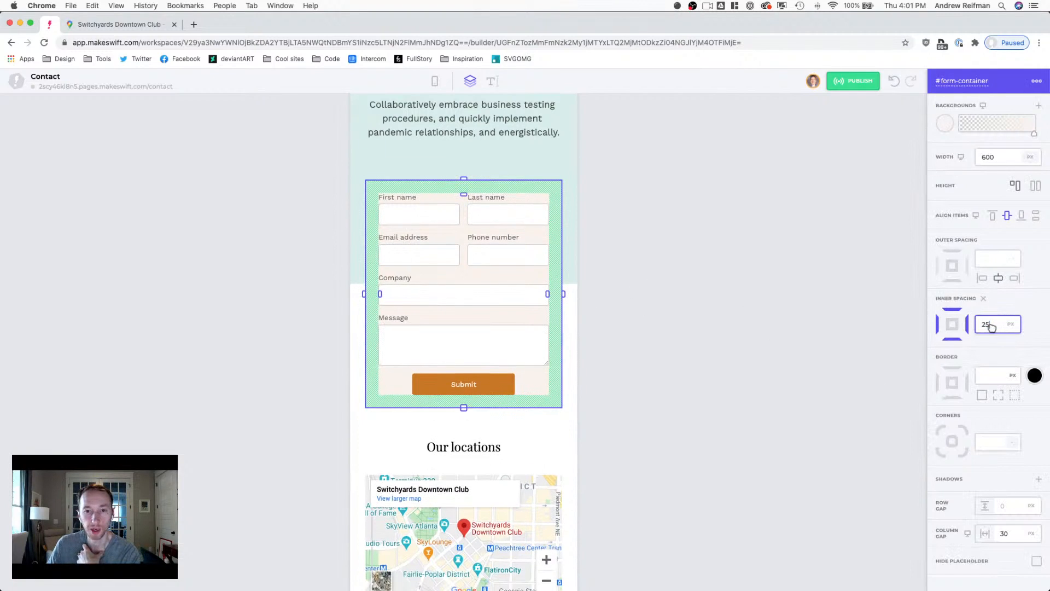
left_click(688, 299)
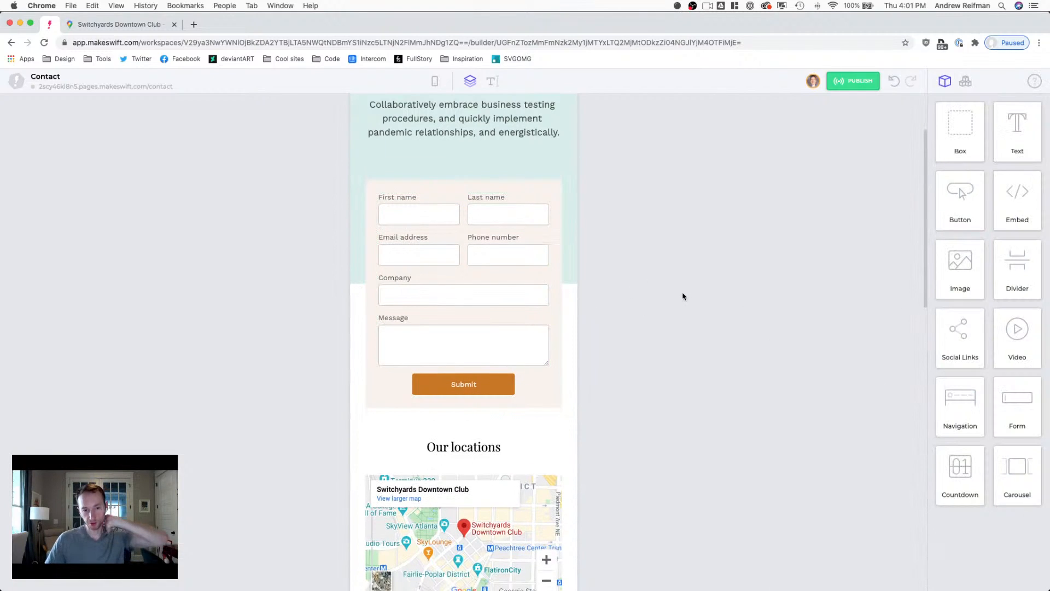
Step: Remove the form section's top inner spacing in the mobile layout by setting it to 0
scroll(682, 296, "up", 3)
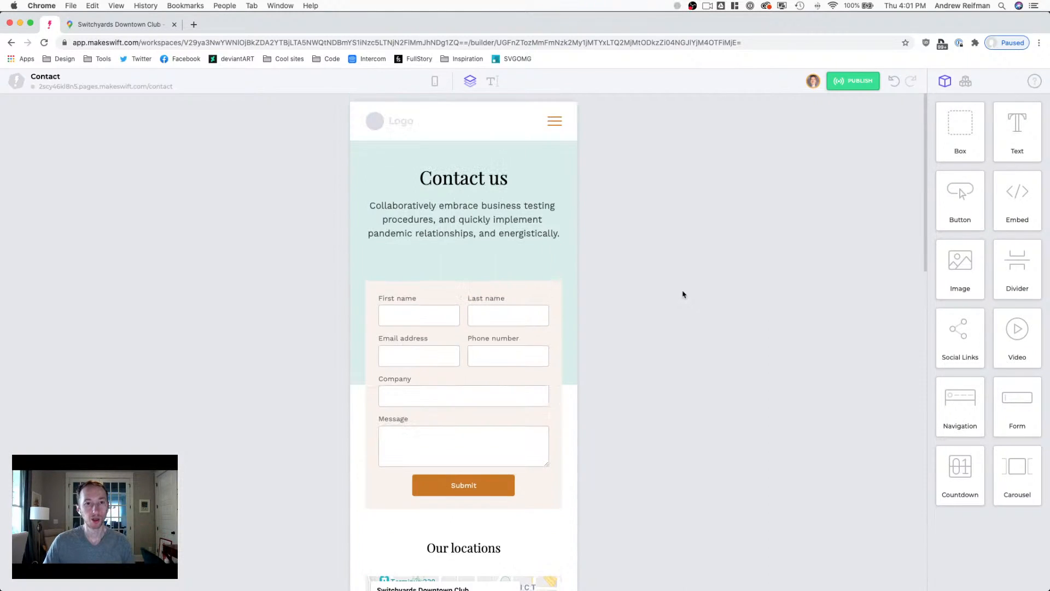
left_click(481, 272)
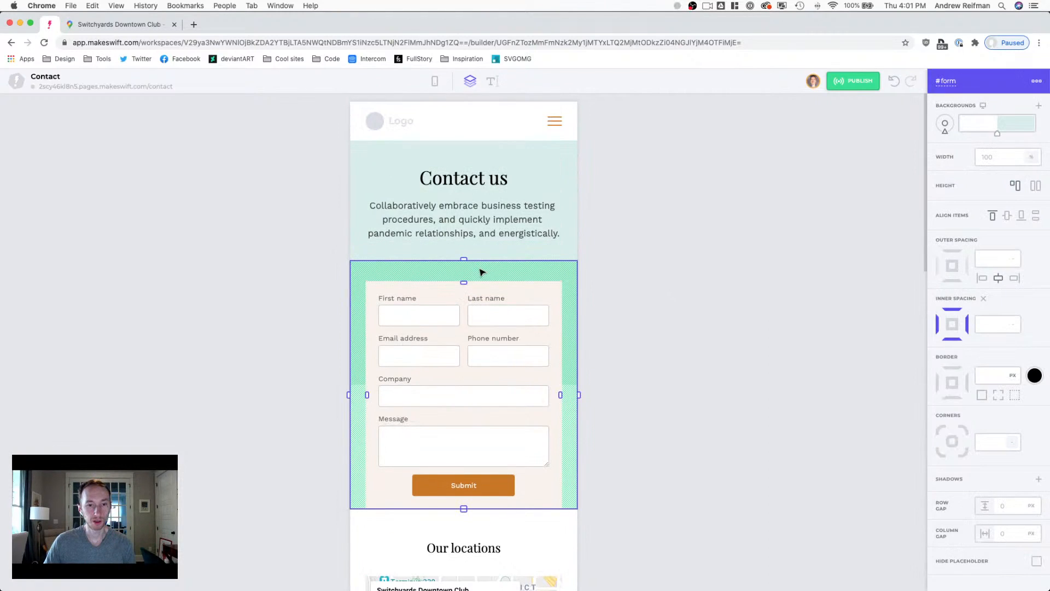
left_click_drag(464, 282, 465, 254)
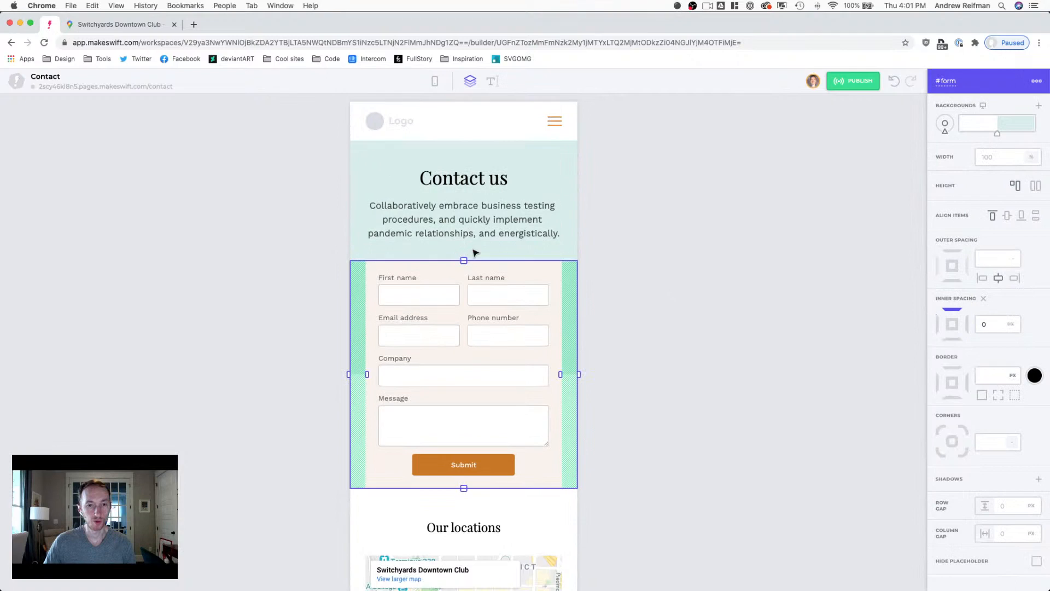
left_click(603, 374)
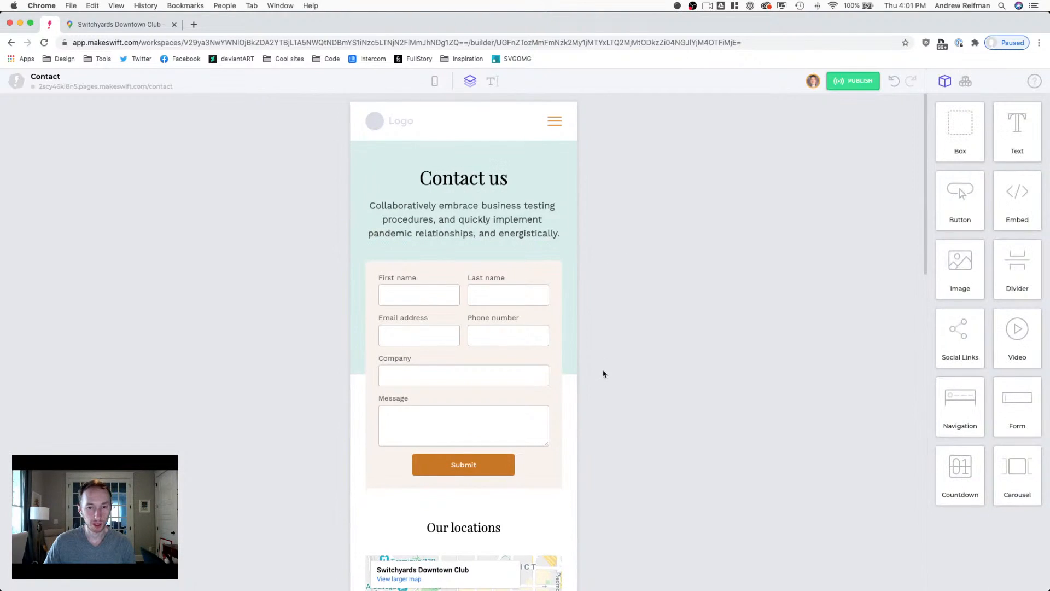
Step: Set the form section's left and right inner spacing to 25 px each in the mobile layout
left_click(568, 366)
left_click_drag(559, 374, 562, 374)
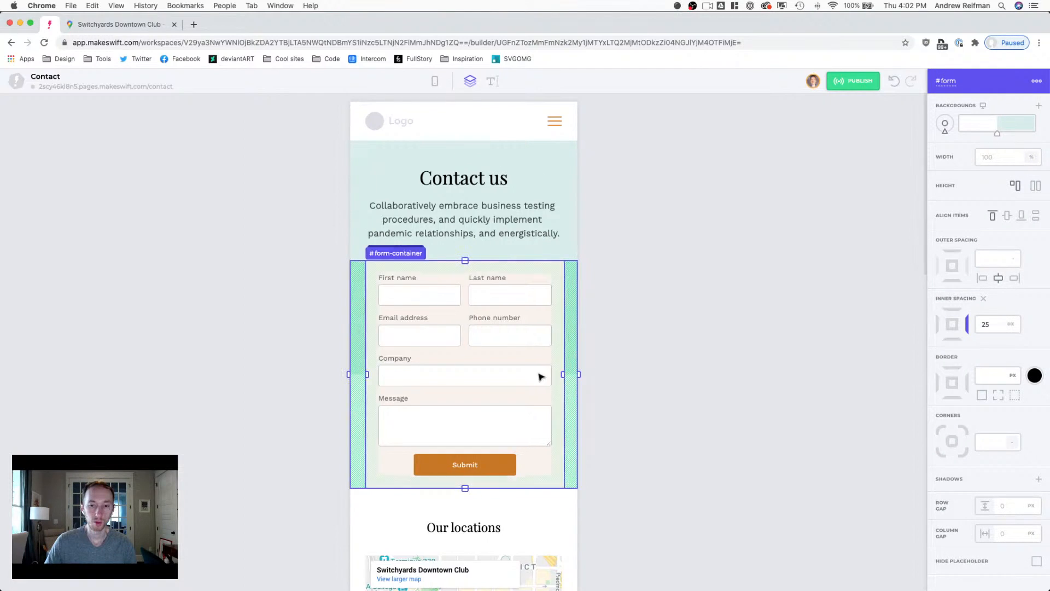
left_click_drag(371, 374, 367, 374)
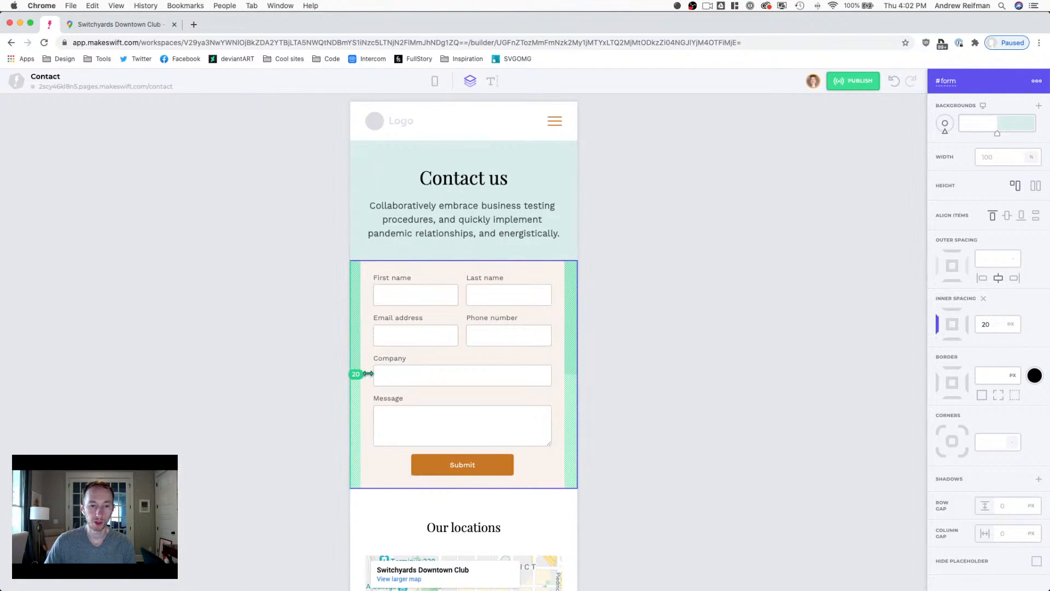
left_click(646, 369)
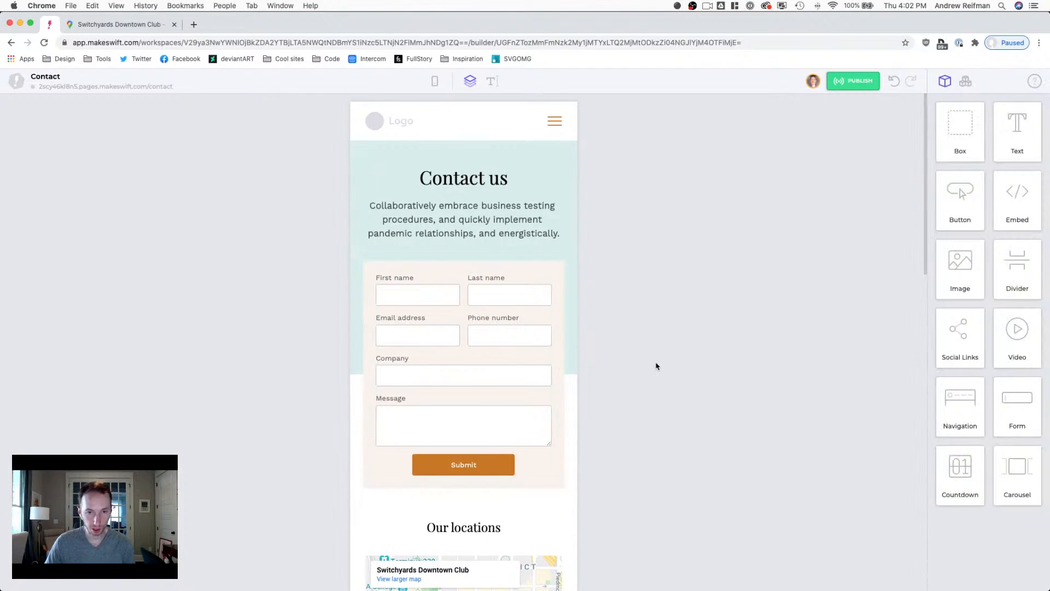
Step: Review the mobile layout from the contact form through the location maps and addresses to the footer
scroll(658, 366, "down", 5)
scroll(658, 365, "down", 5)
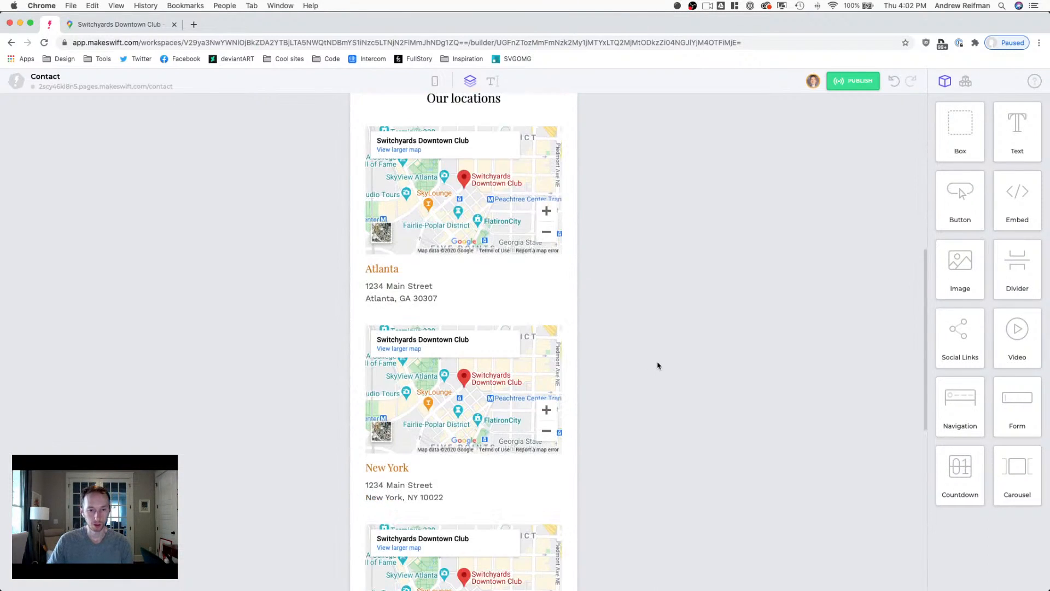
scroll(658, 365, "down", 6)
scroll(658, 365, "down", 3)
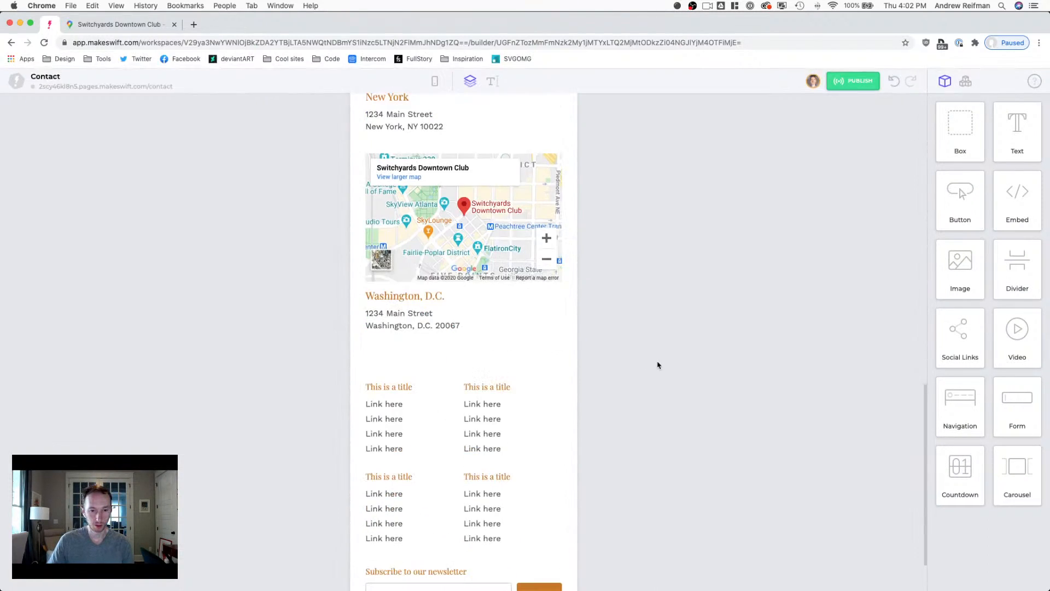
scroll(658, 365, "down", 2)
scroll(658, 364, "up", 12)
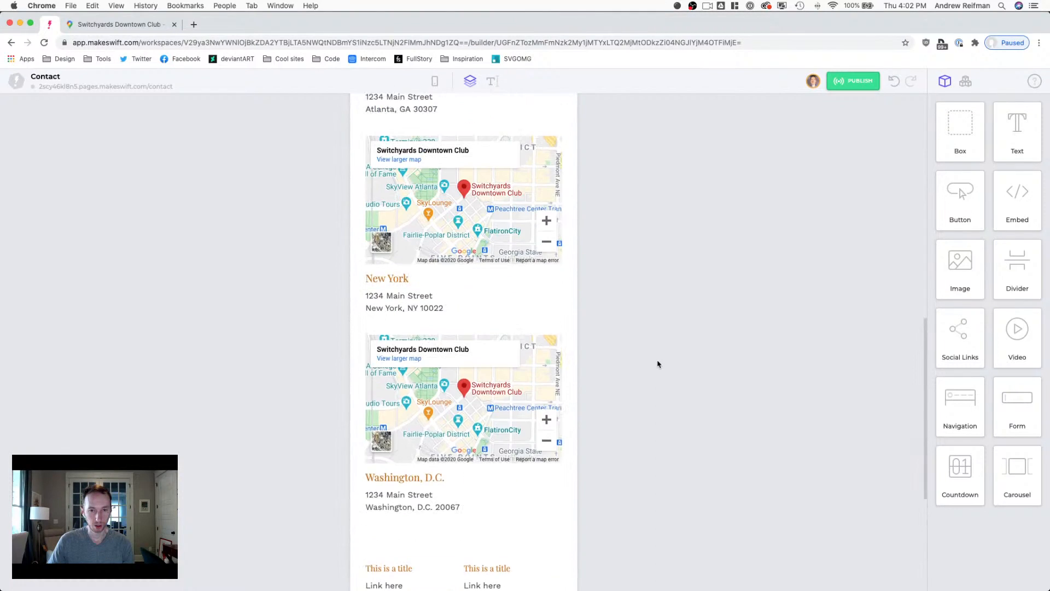
scroll(658, 363, "up", 2)
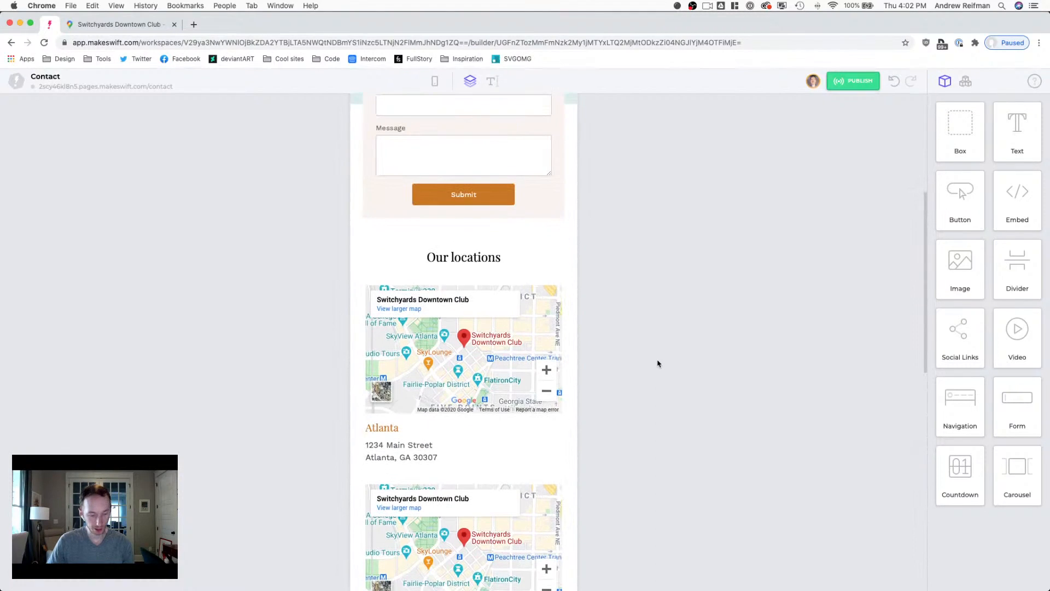
Step: Switch to the desktop layout and examine the Atlanta map embed, the locations section's spacing and the rest of the page
key("1")
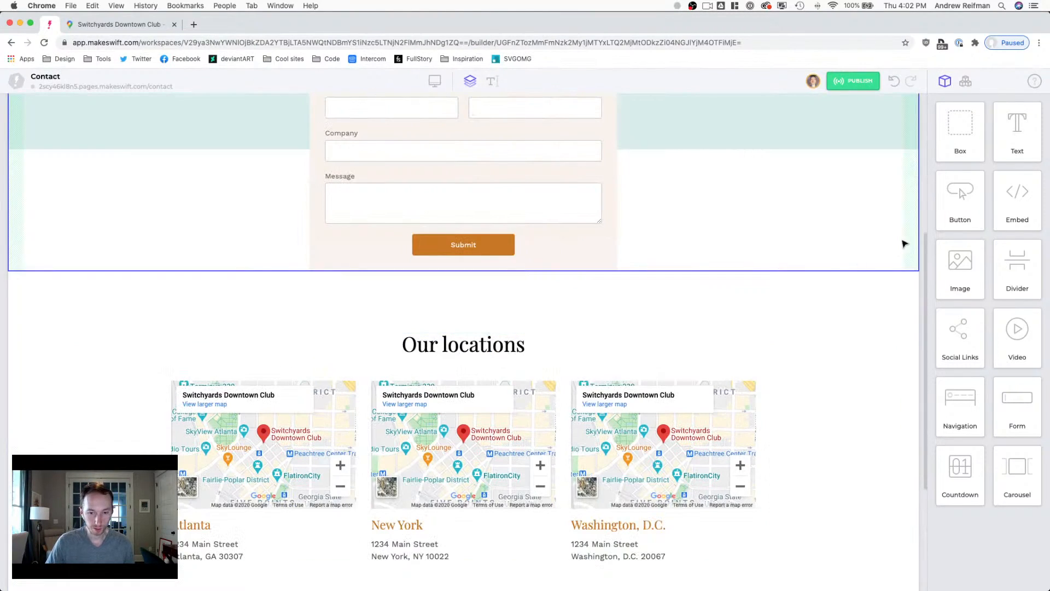
left_click(244, 447)
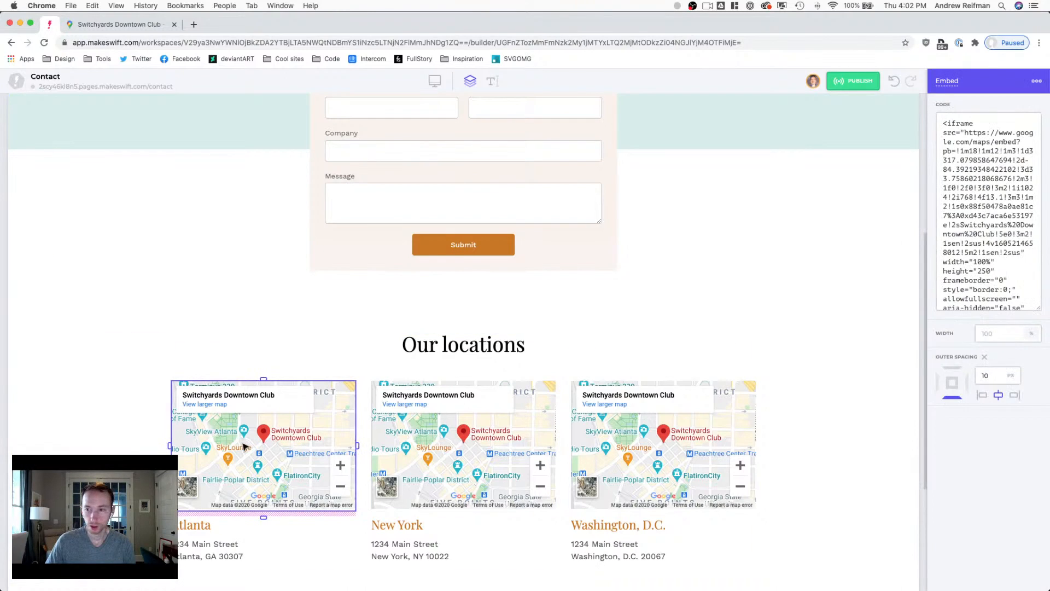
left_click(919, 357)
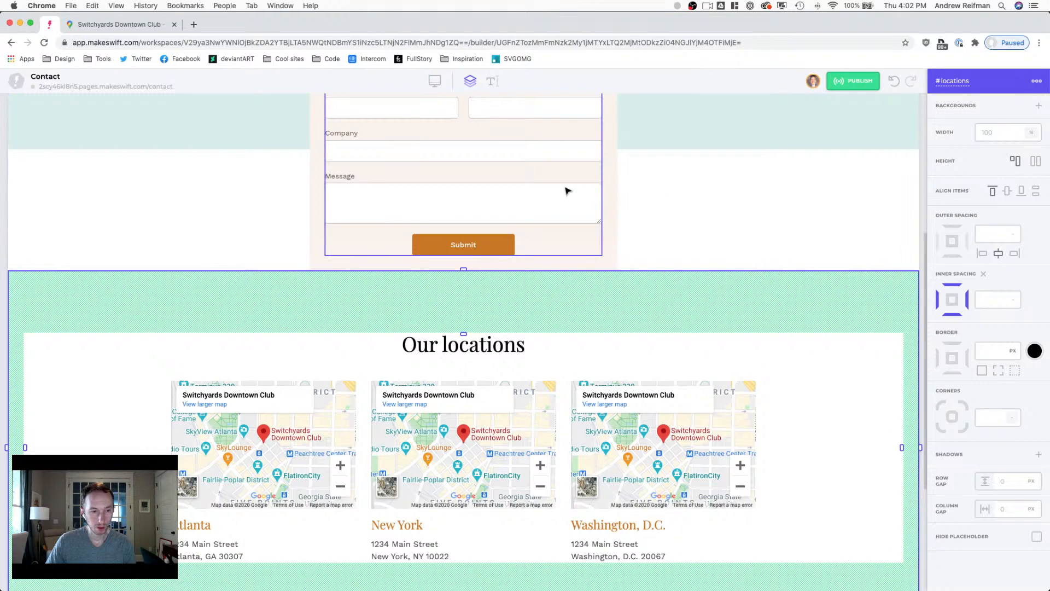
scroll(575, 199, "down", 3)
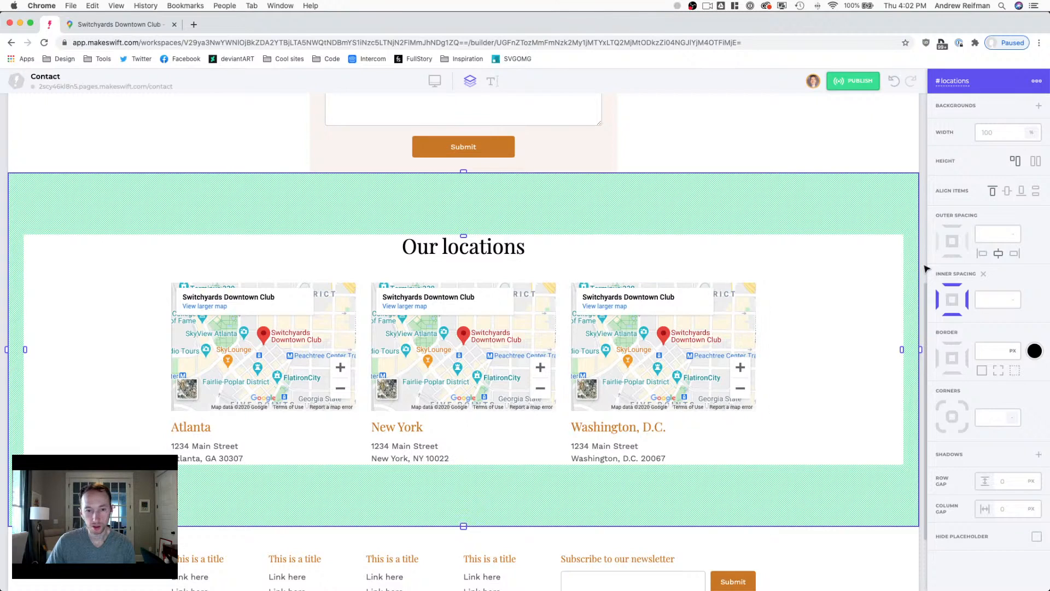
key("Escape")
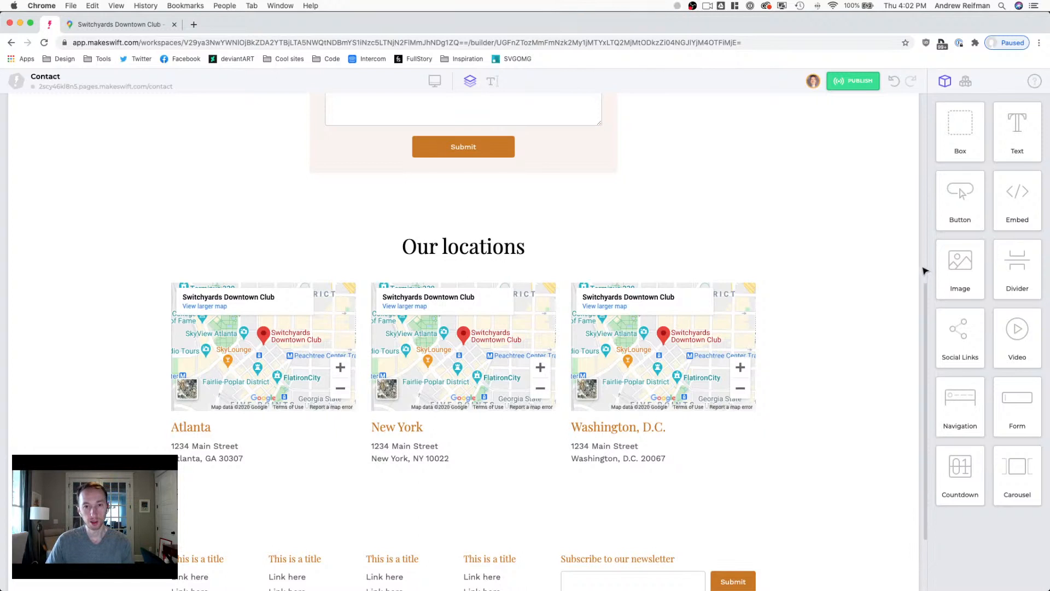
scroll(887, 278, "up", 5)
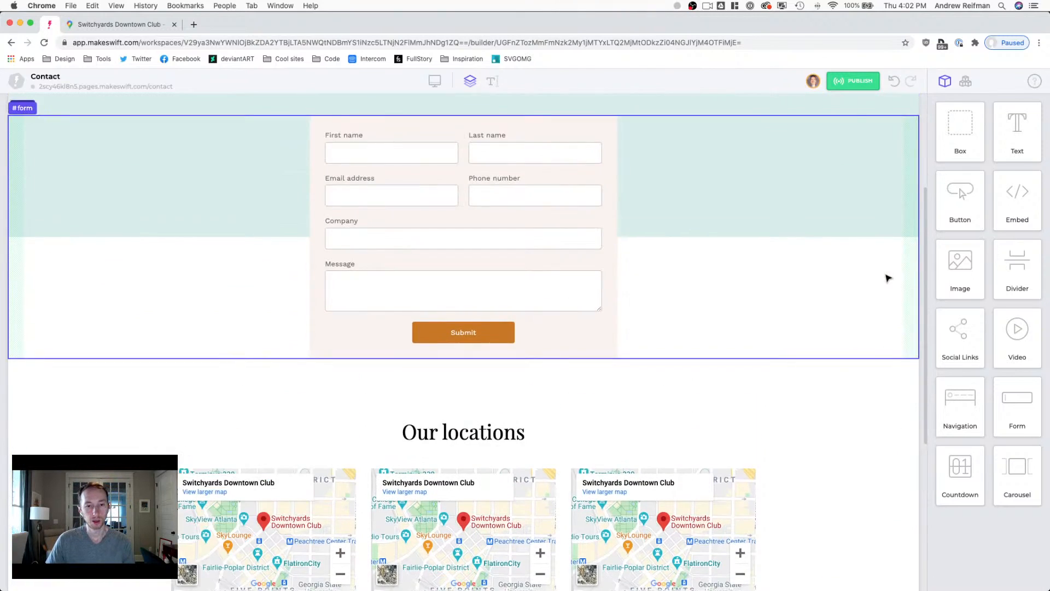
scroll(887, 278, "up", 5)
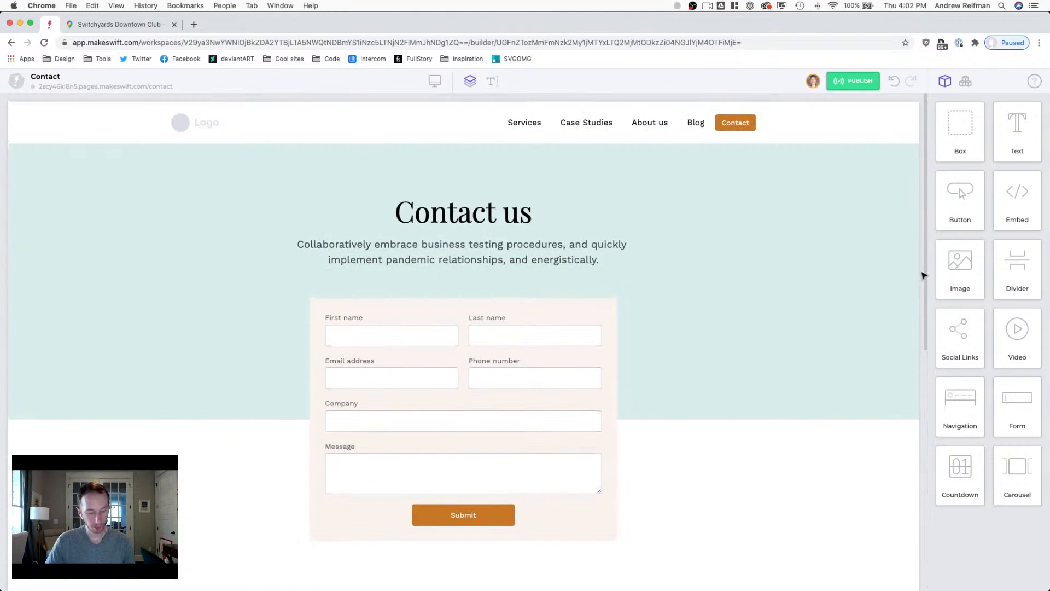
Step: Set the hero section's bottom inner spacing to 50 px in the tablet layout
key("2")
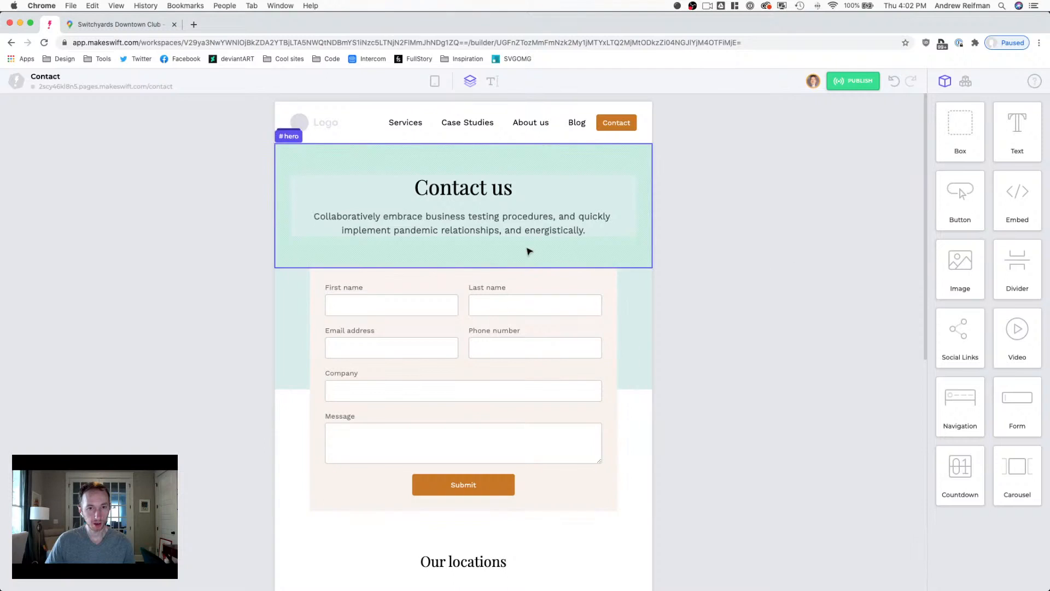
left_click(529, 251)
mouse_move(464, 266)
left_mouse_down()
mouse_move(464, 254)
mouse_move(471, 261)
left_mouse_up()
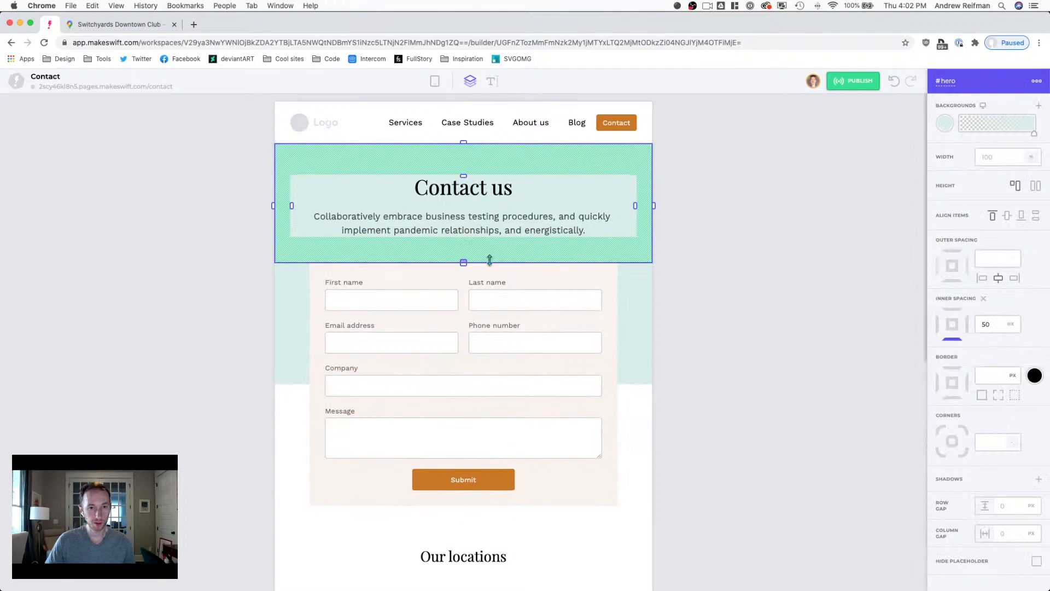
left_click(750, 258)
Step: Compare the Contact page's form and locations sections across the mobile, tablet and desktop layouts
scroll(766, 263, "down", 3)
key("3")
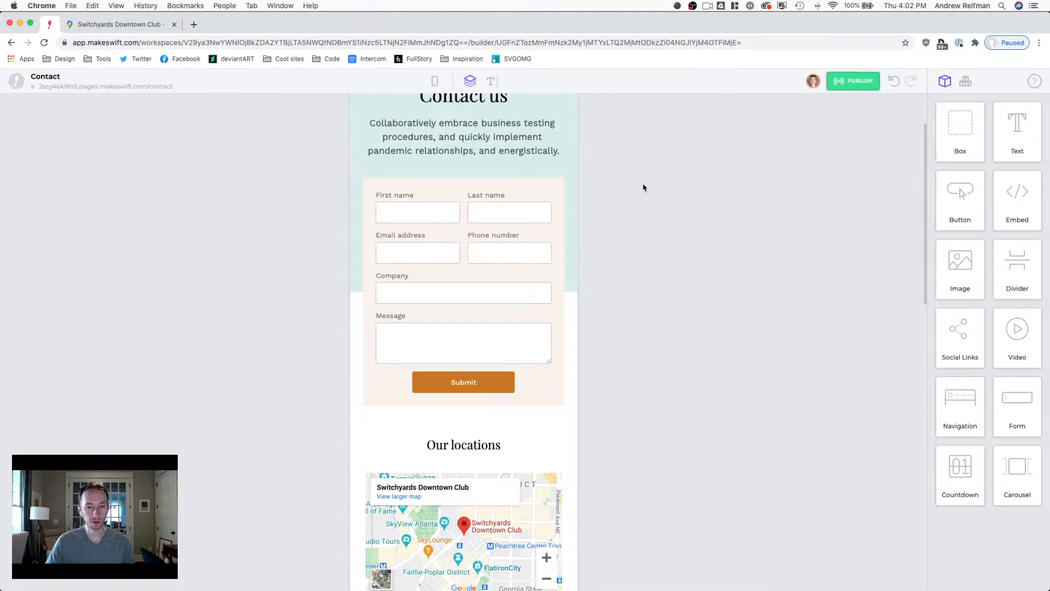
scroll(643, 187, "down", 5)
key("2")
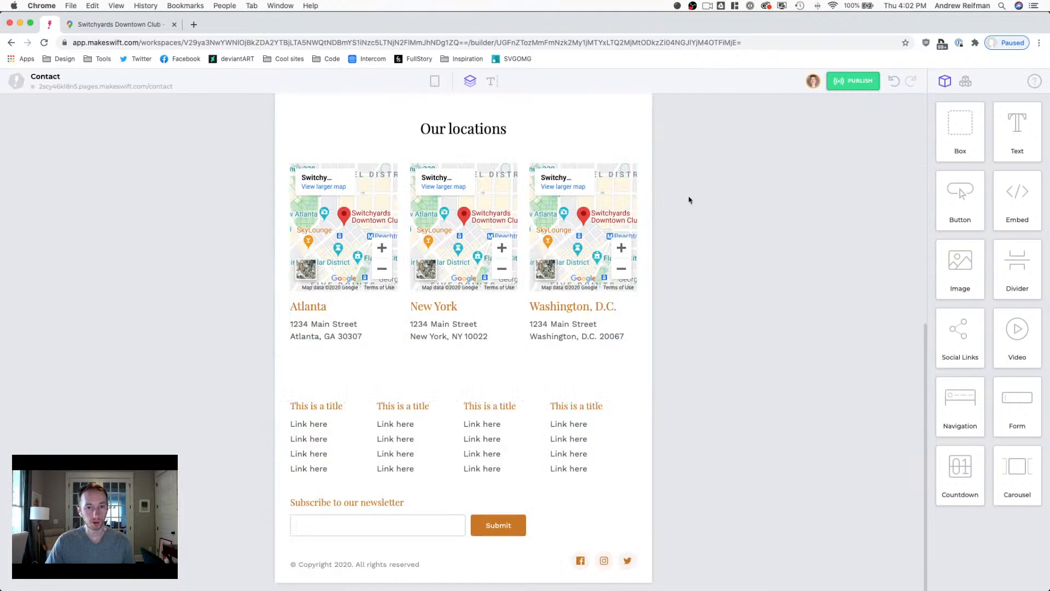
scroll(748, 211, "up", 10)
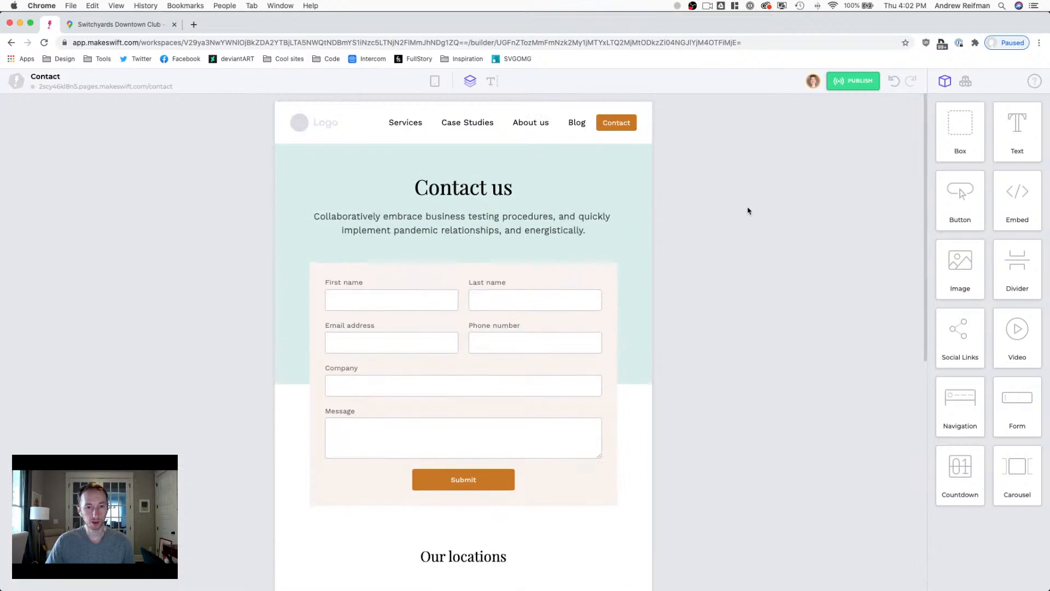
key("1")
scroll(750, 212, "down", 4)
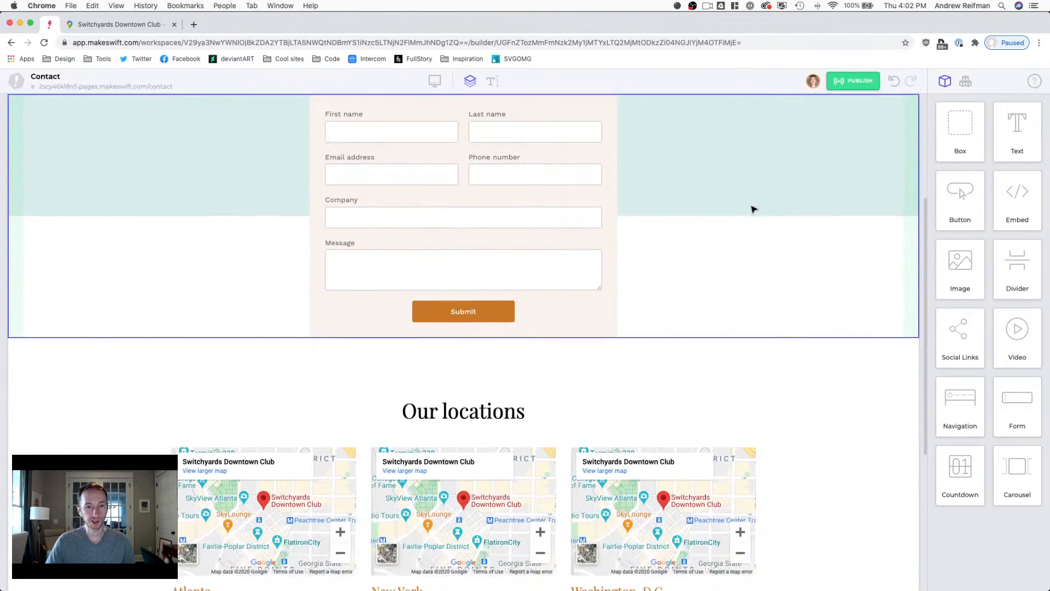
Step: Examine the locations section's spacing and the contact form's settings in the desktop layout, ending at the hero
left_click(488, 343)
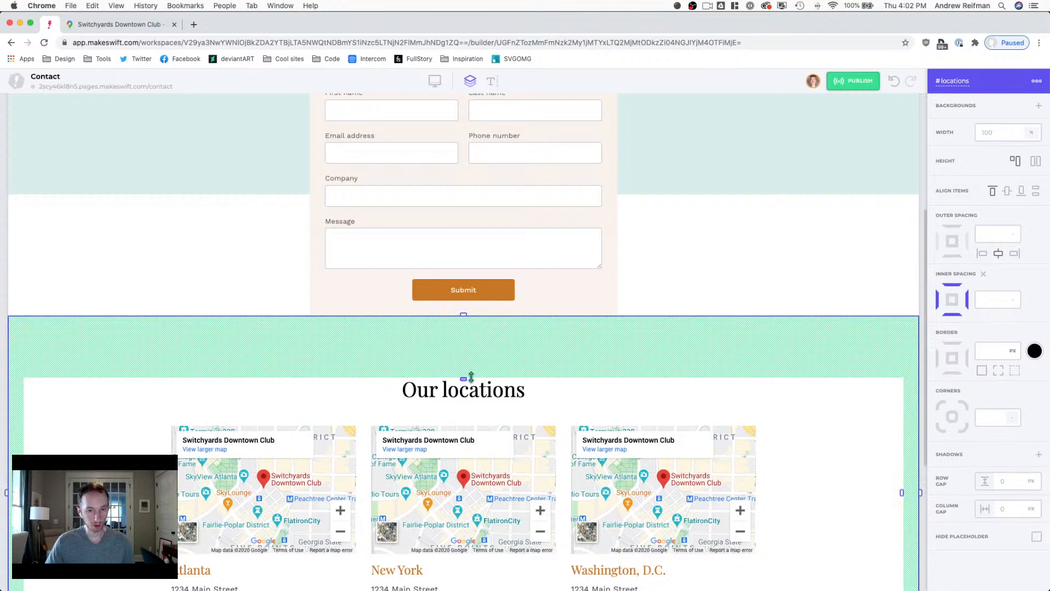
left_click(473, 382)
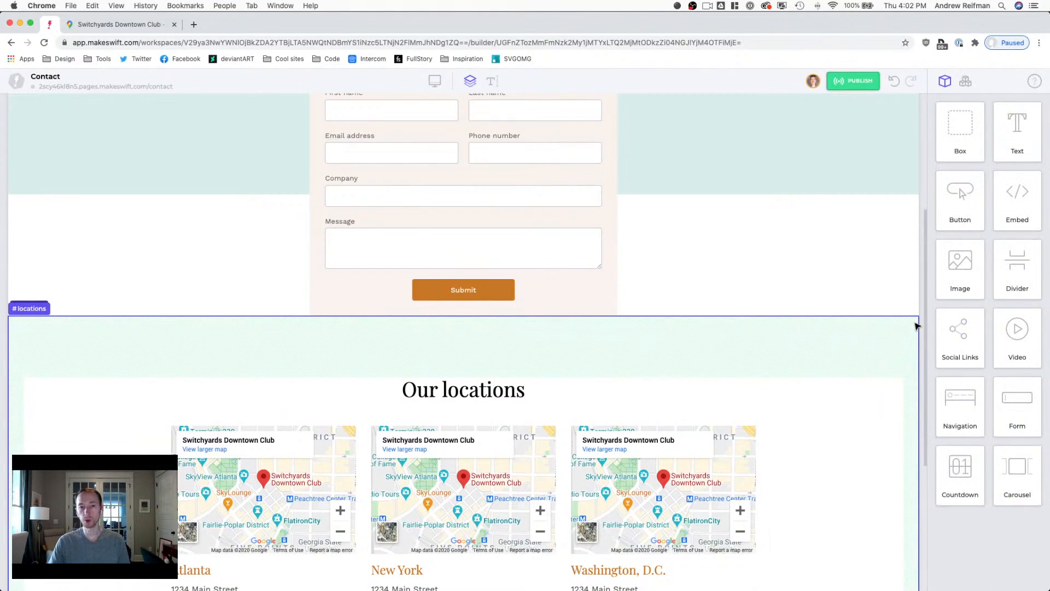
left_click(447, 249)
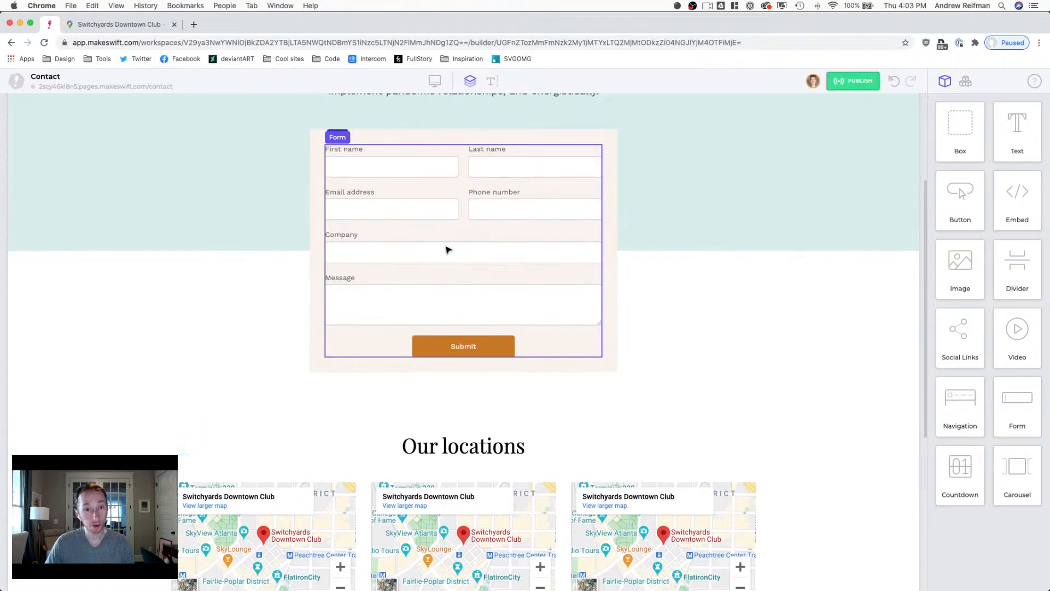
left_click(447, 250)
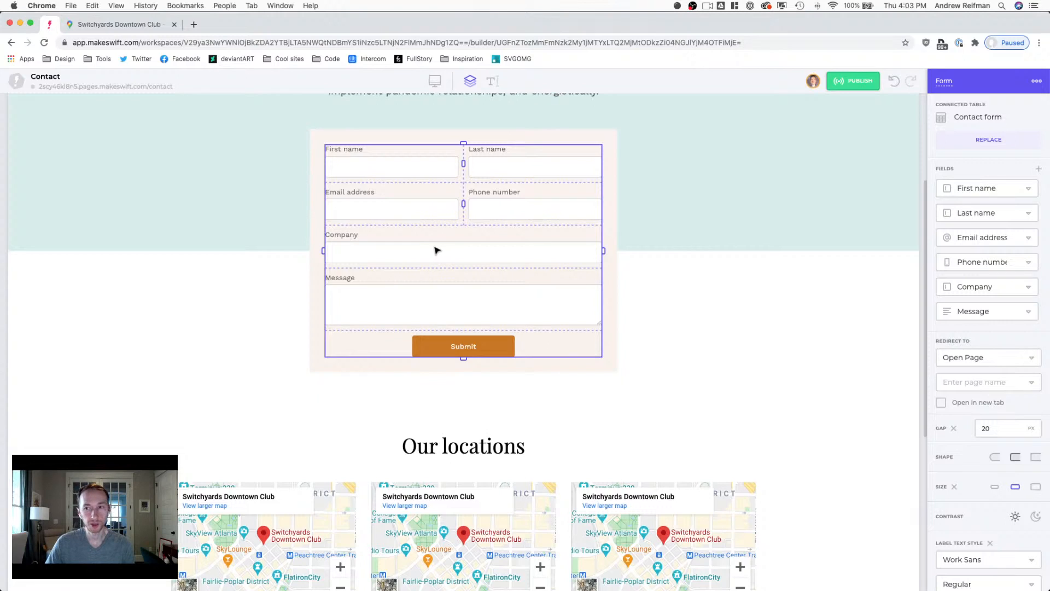
left_click(921, 244)
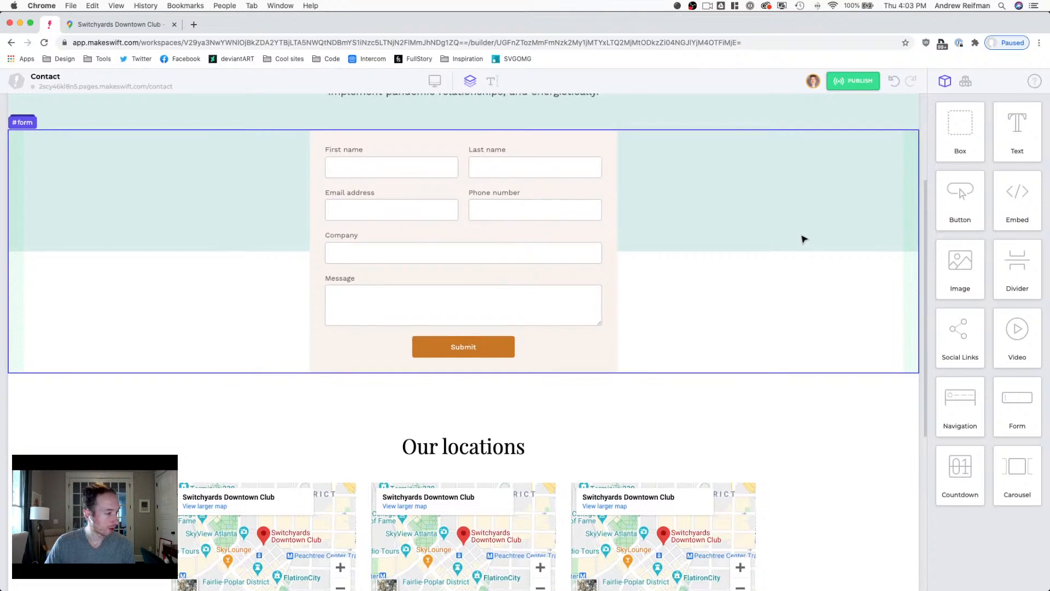
scroll(802, 239, "up", 2)
scroll(817, 244, "up", 3)
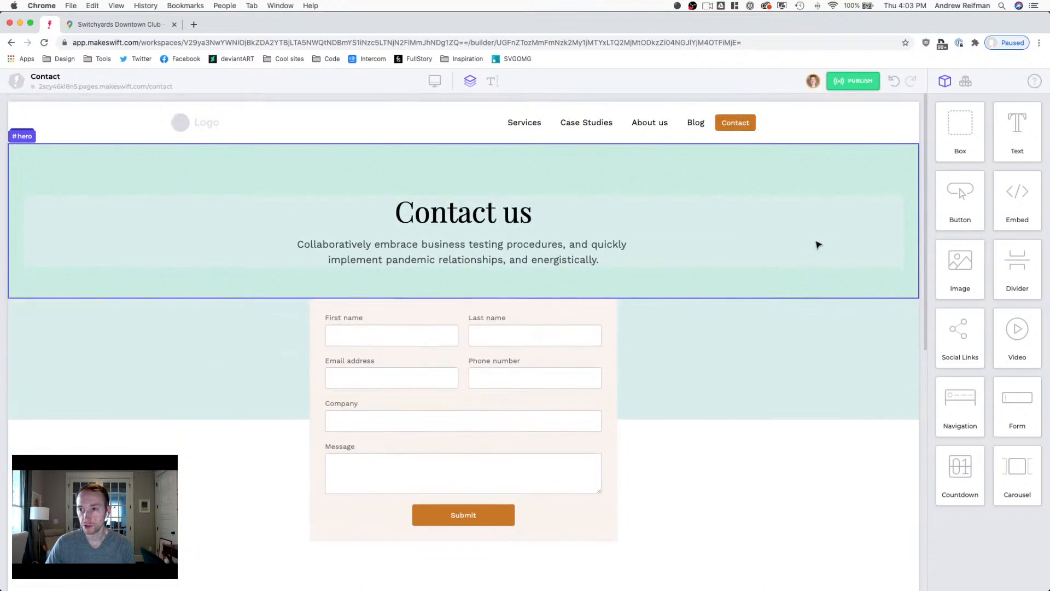